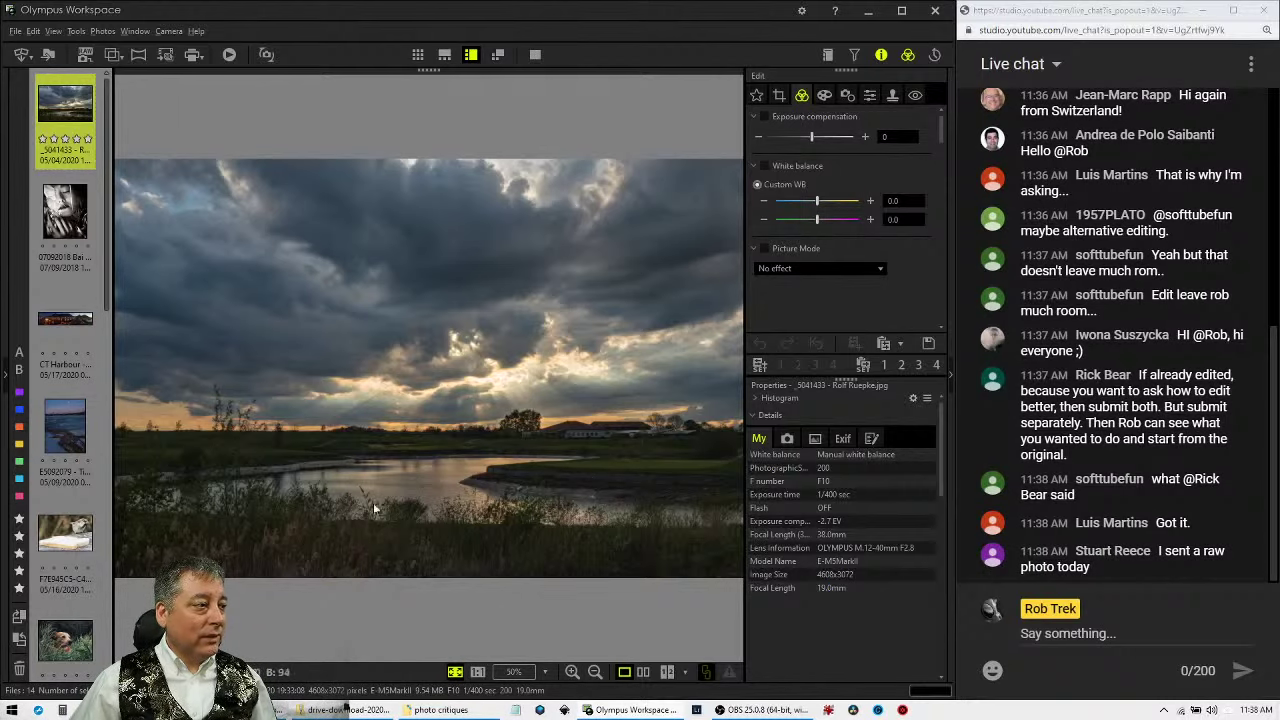
Crop the sunset landscape to the custom 16:7 ratio and shift the frame upward to cut foreground grass.
click(780, 95)
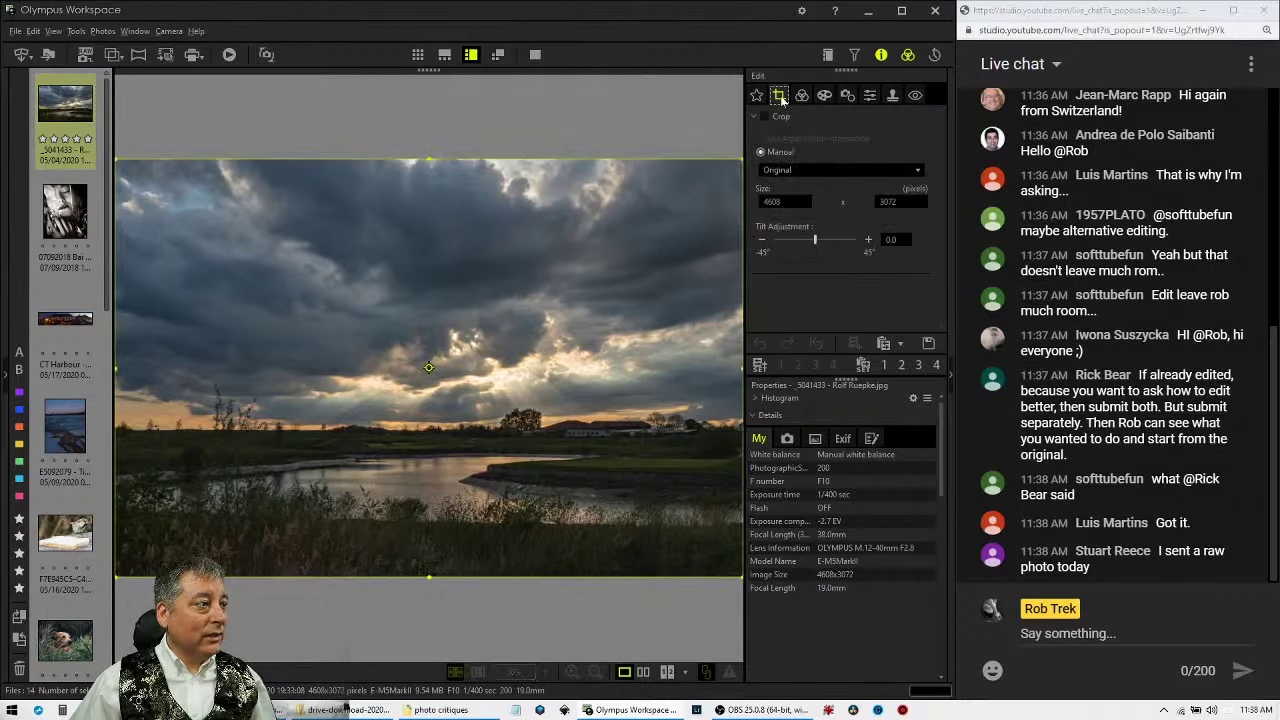
click(845, 166)
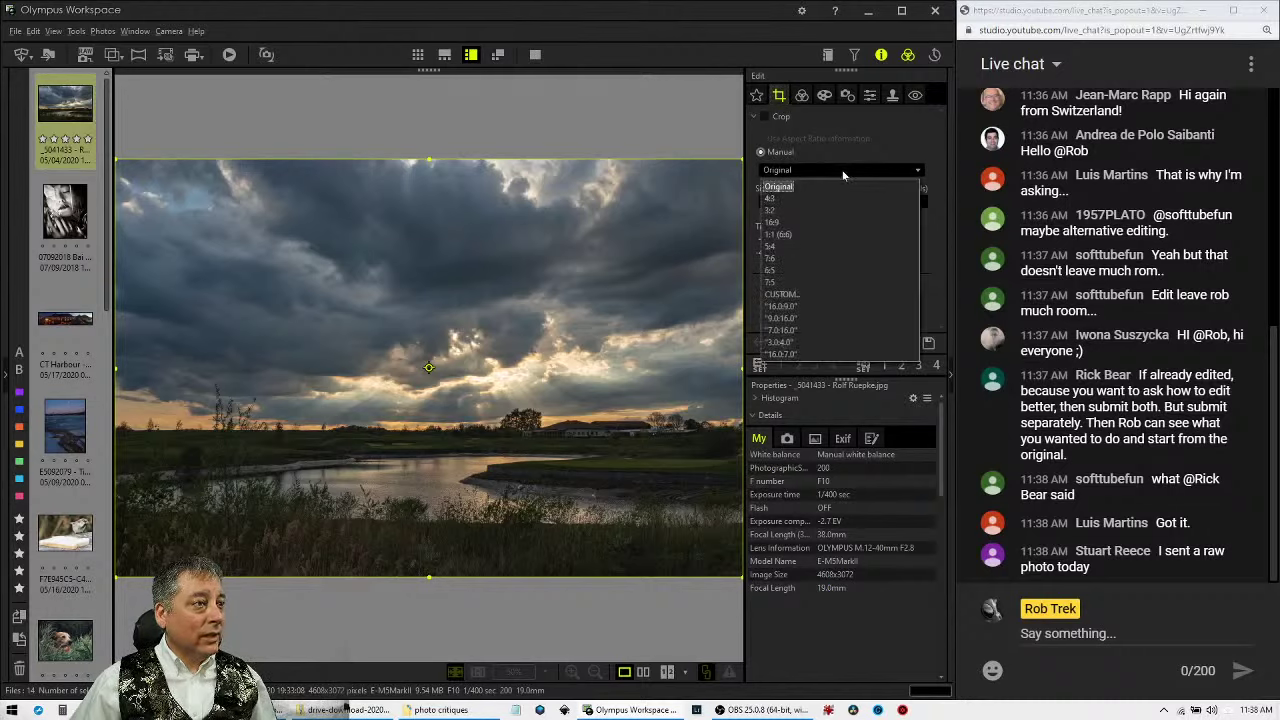
click(825, 354)
drag(686, 437, 684, 416)
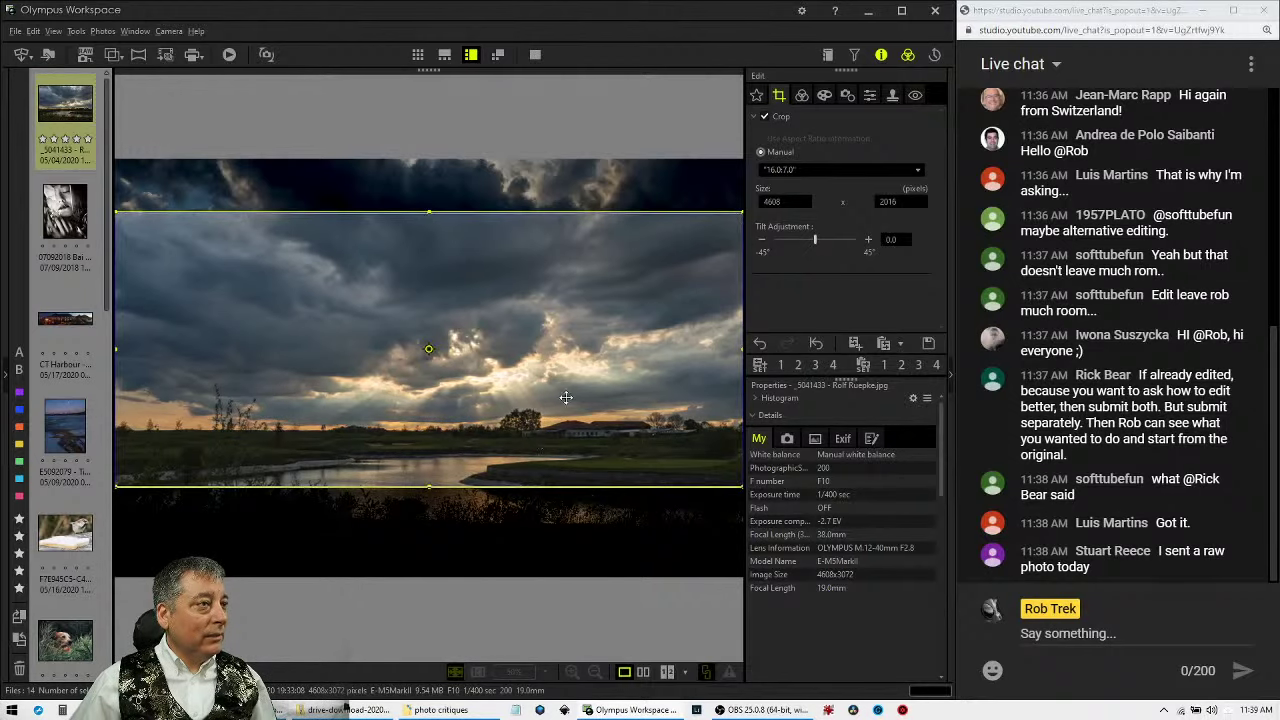
Switch the crop to the custom 16:9 ratio, shrink it to about 4464 x 2511 pixels and preview it.
click(794, 176)
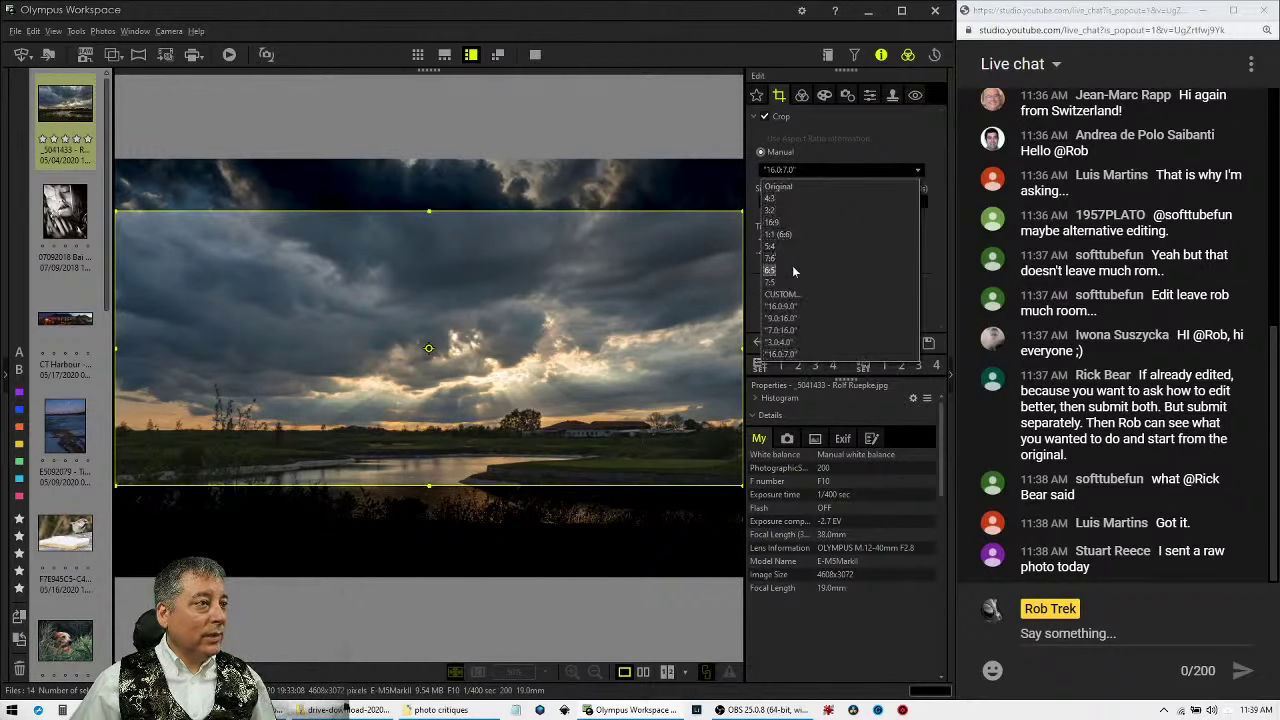
click(796, 306)
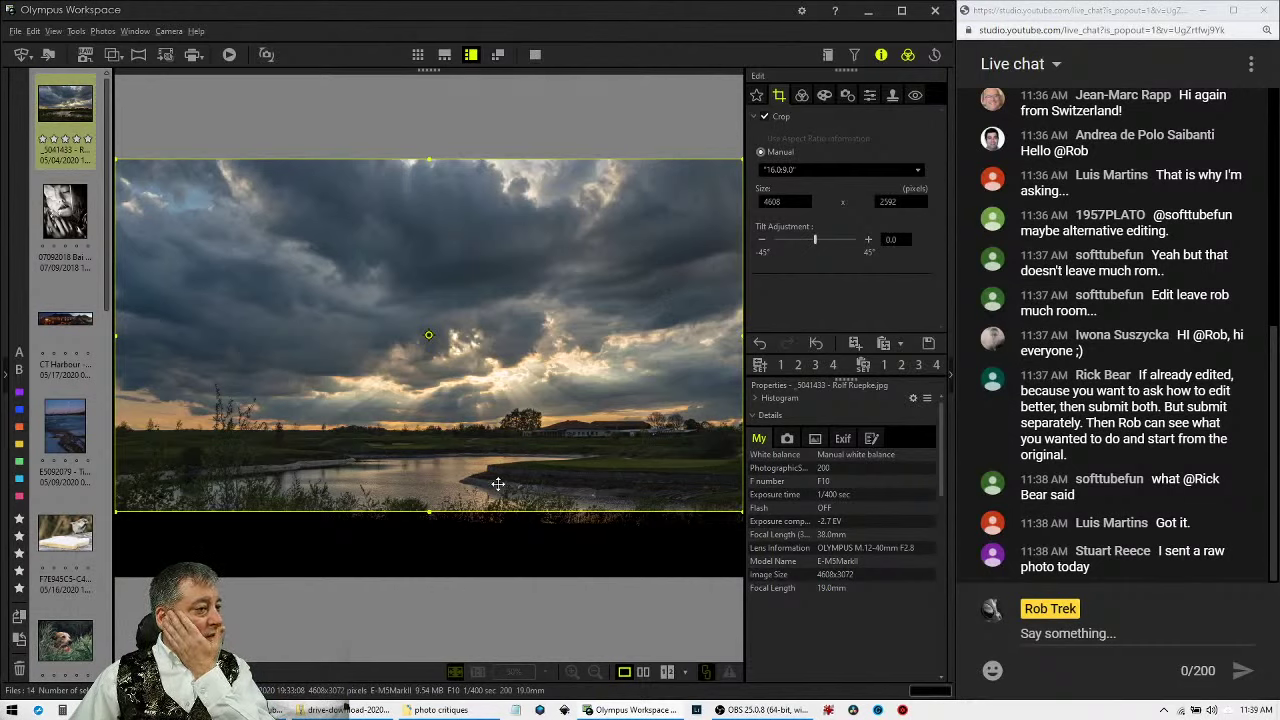
drag(429, 510, 430, 500)
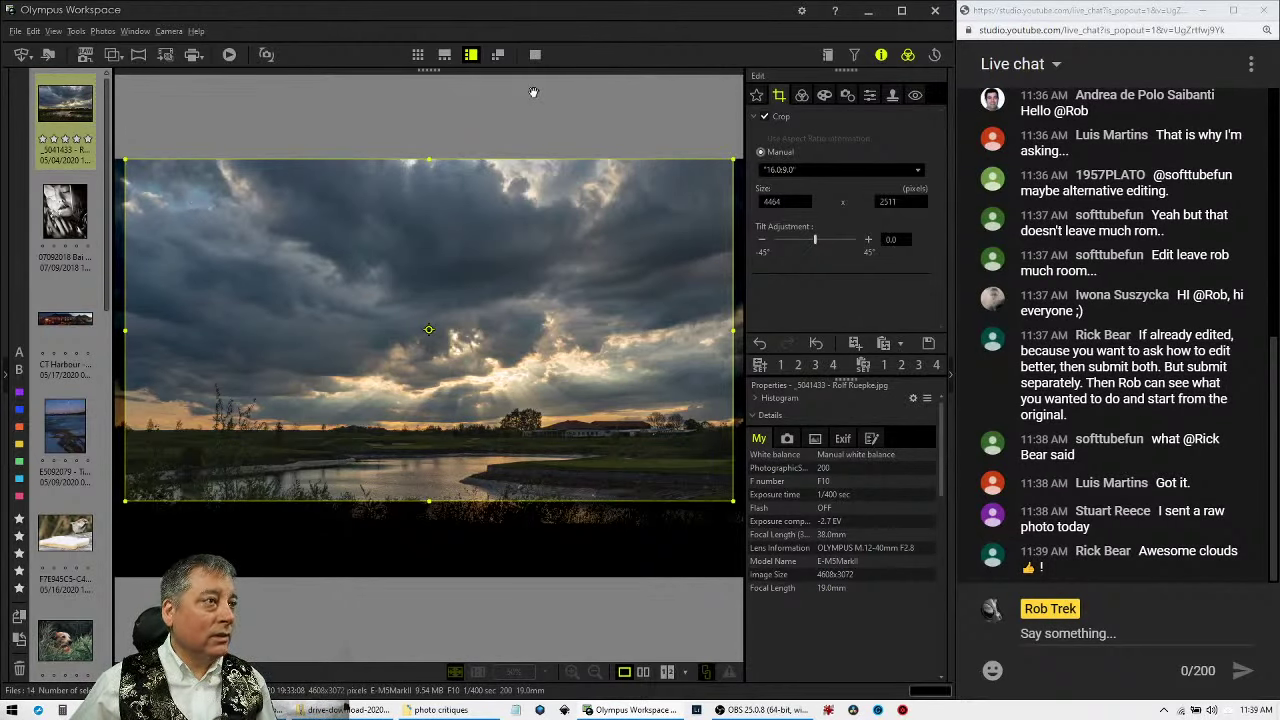
click(802, 96)
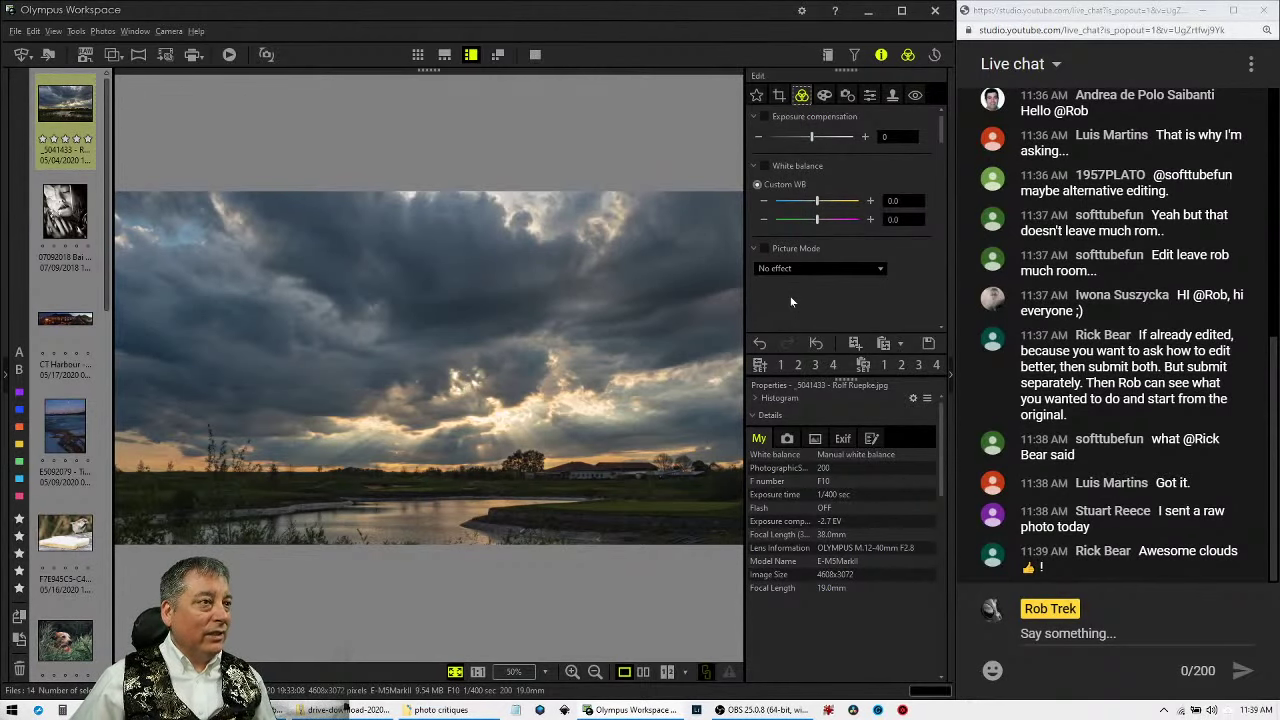
Change the crop to the custom 16:7 ratio, move the frame slightly upward and preview the cropped photo.
click(784, 100)
click(815, 174)
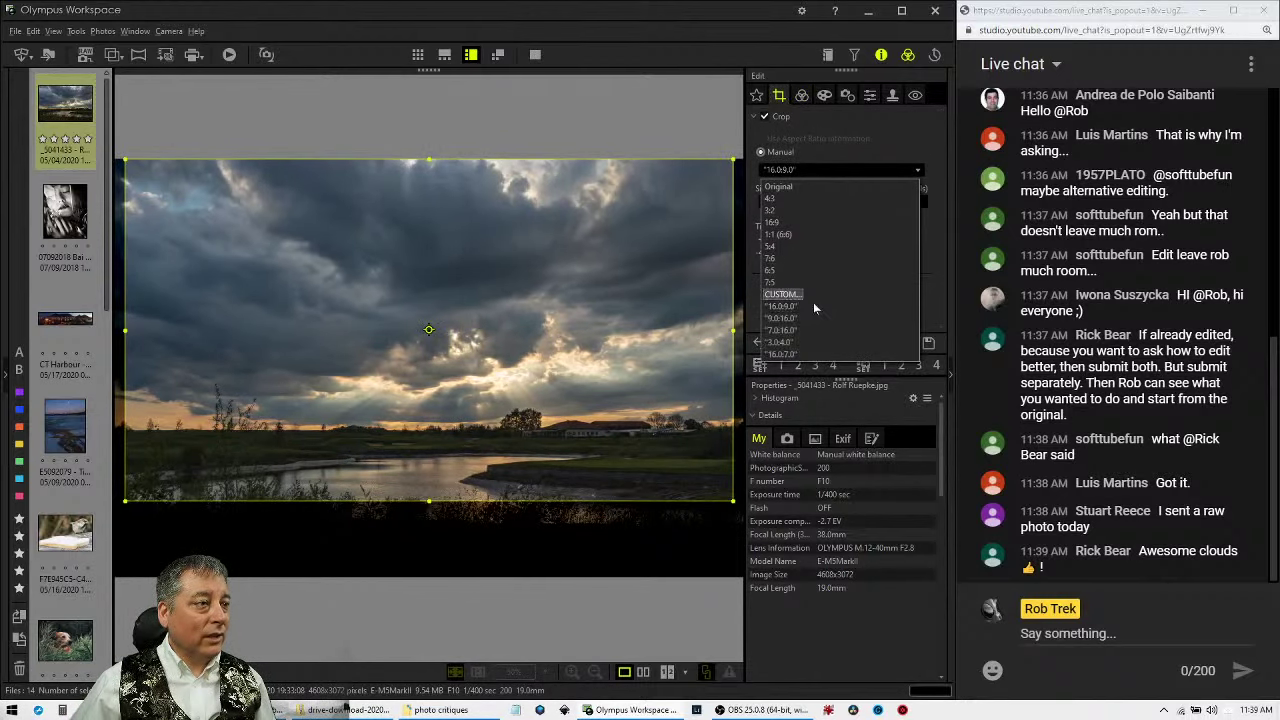
click(818, 331)
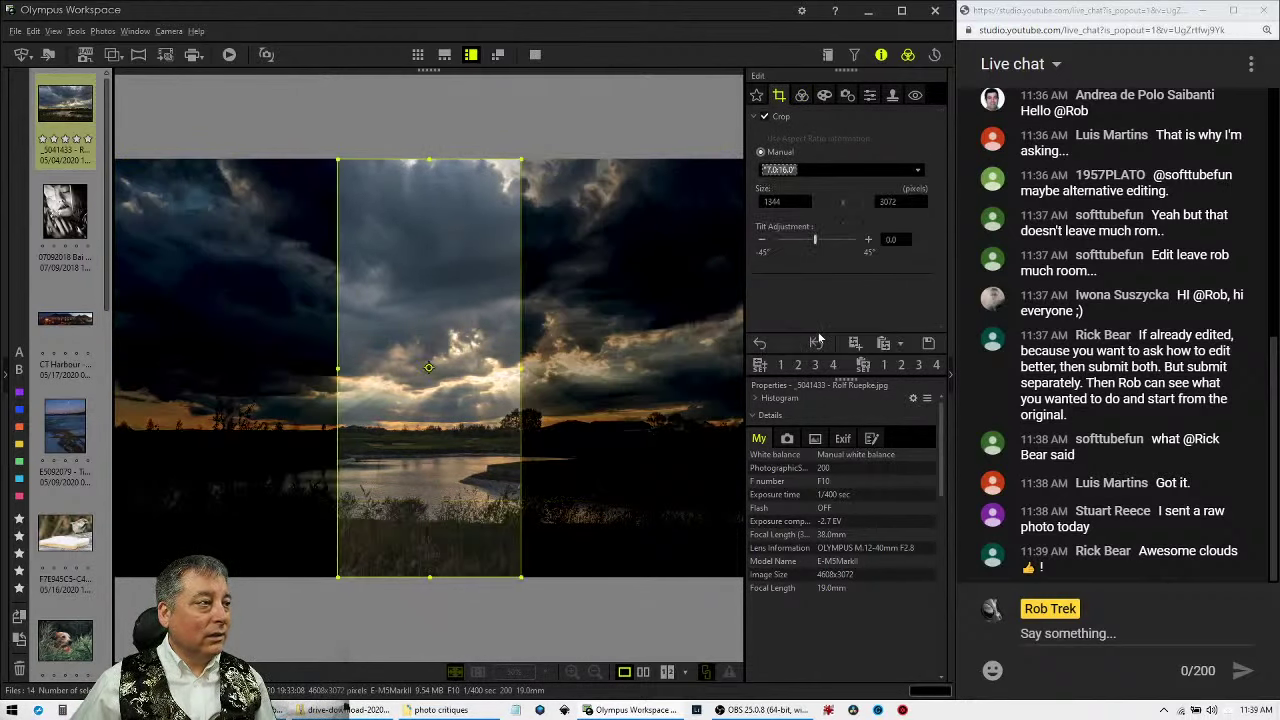
click(841, 172)
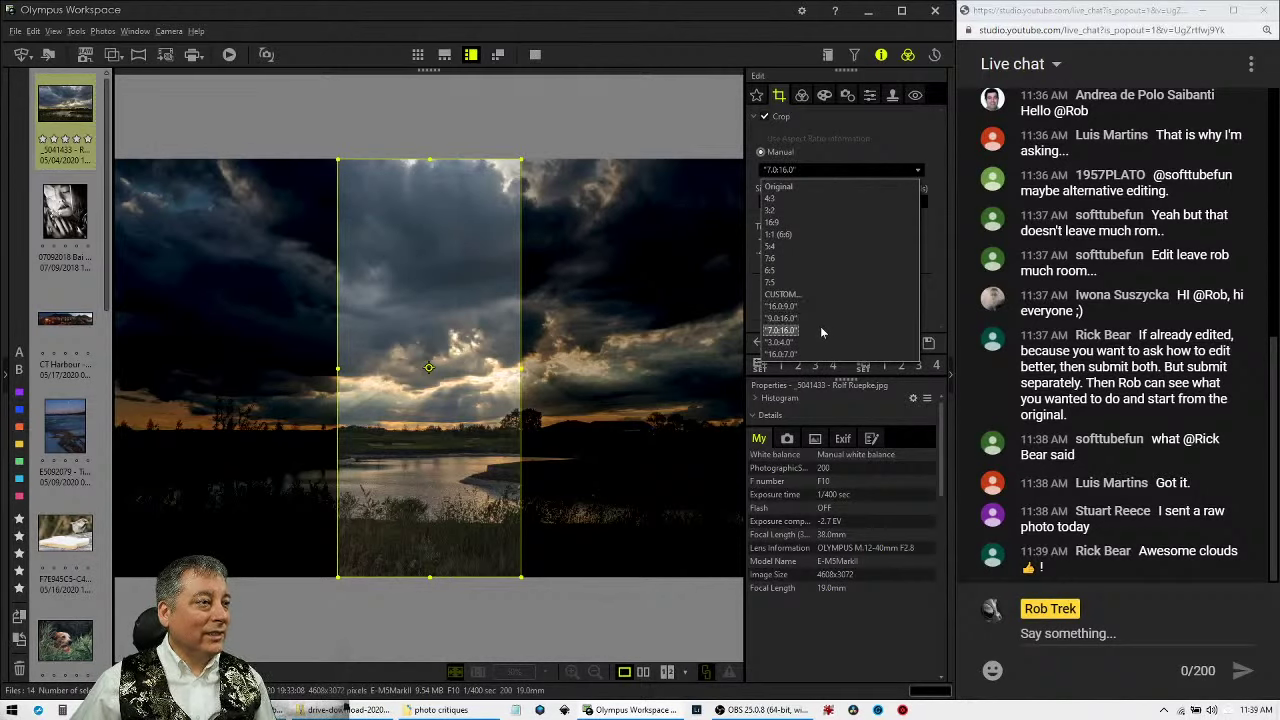
click(822, 354)
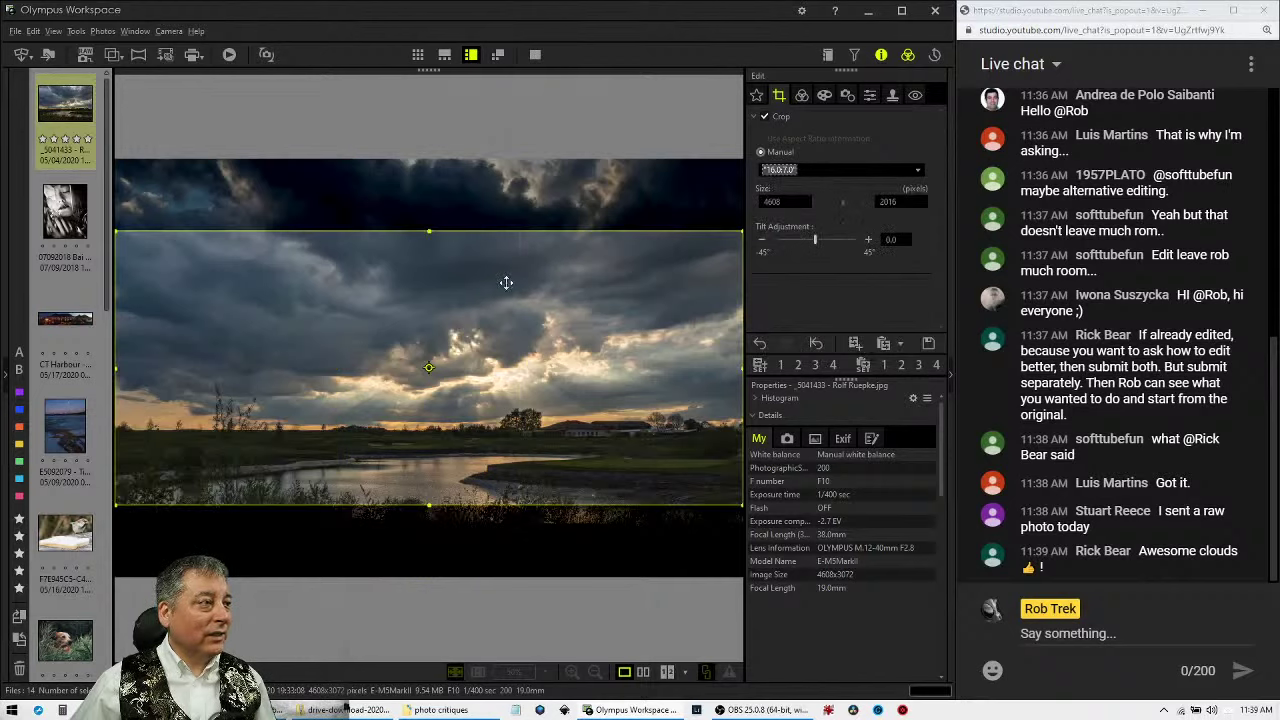
mouse_move(506, 283)
mouse_down()
mouse_move(491, 237)
mouse_move(485, 292)
mouse_up()
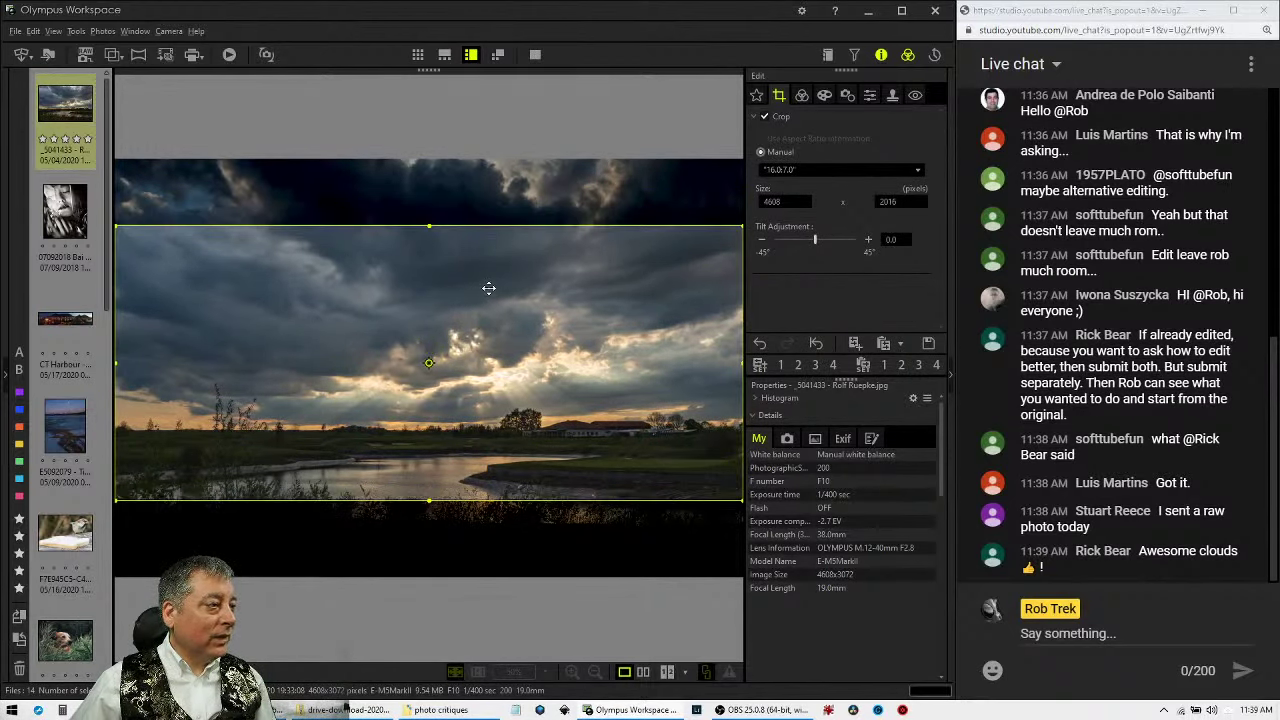
click(801, 95)
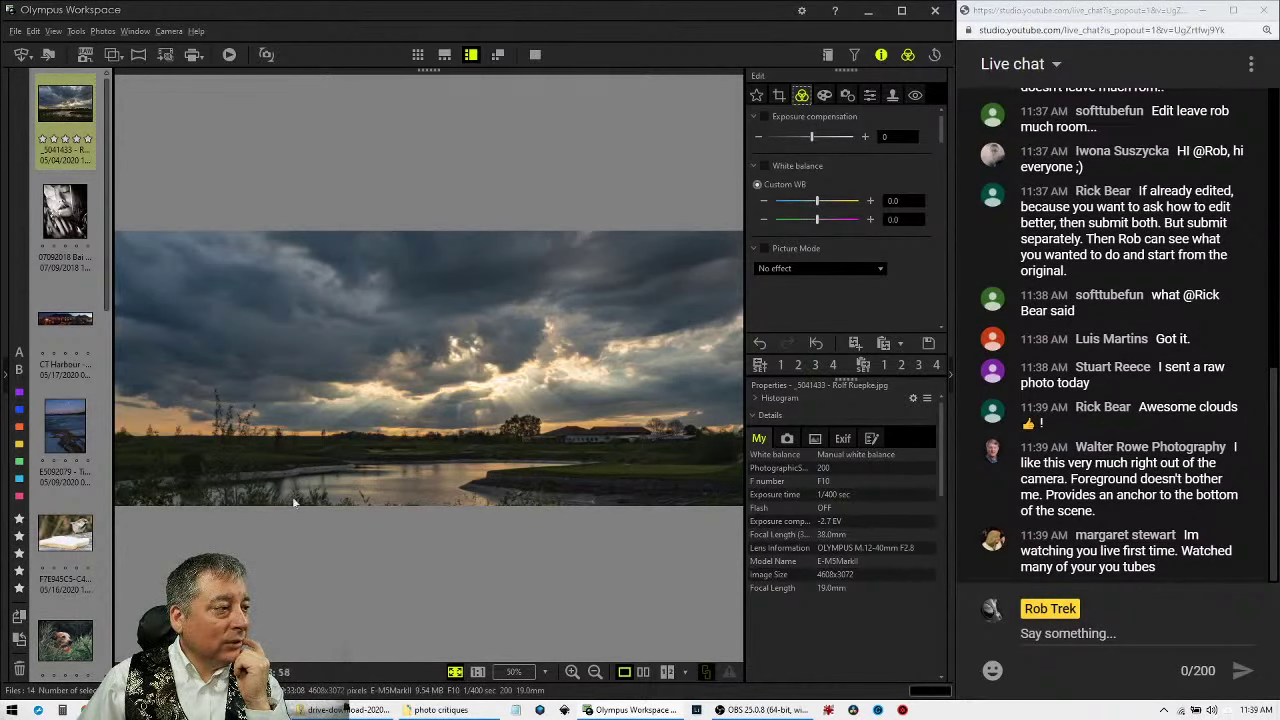
Nudge the 16:7 crop frame further upward to trim more foreground grass, previewing the result.
click(779, 95)
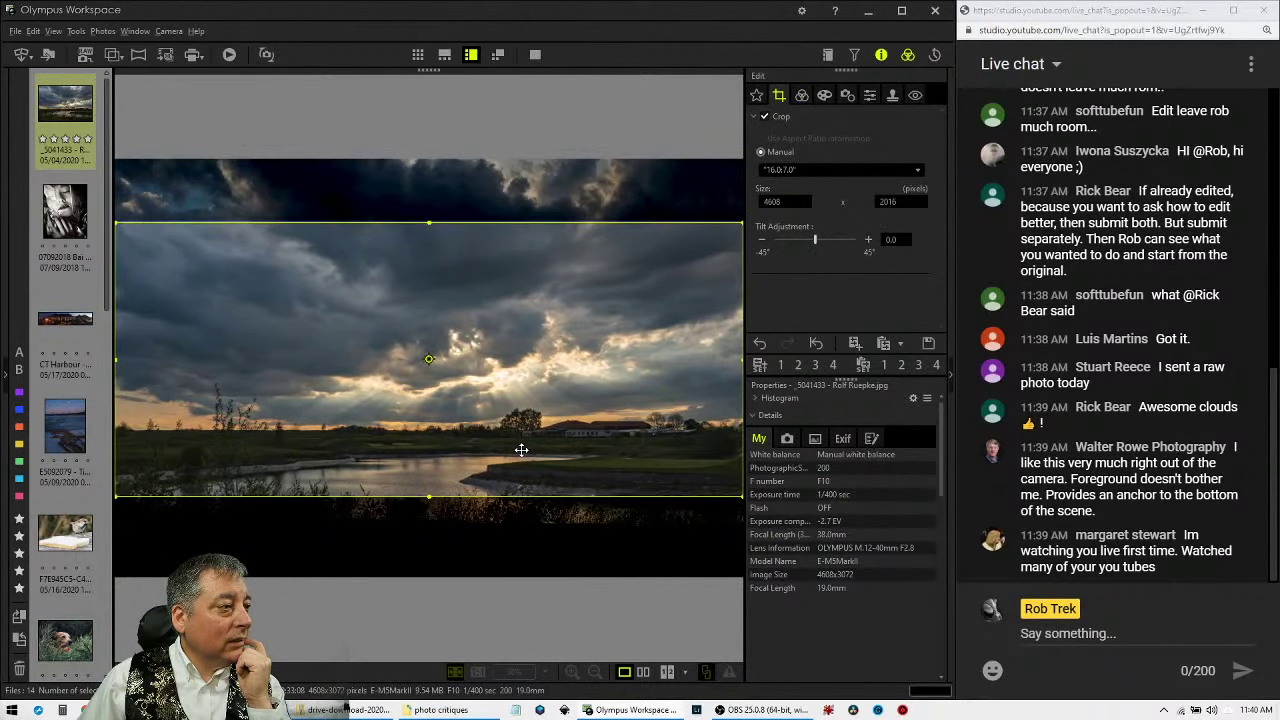
drag(521, 450, 522, 444)
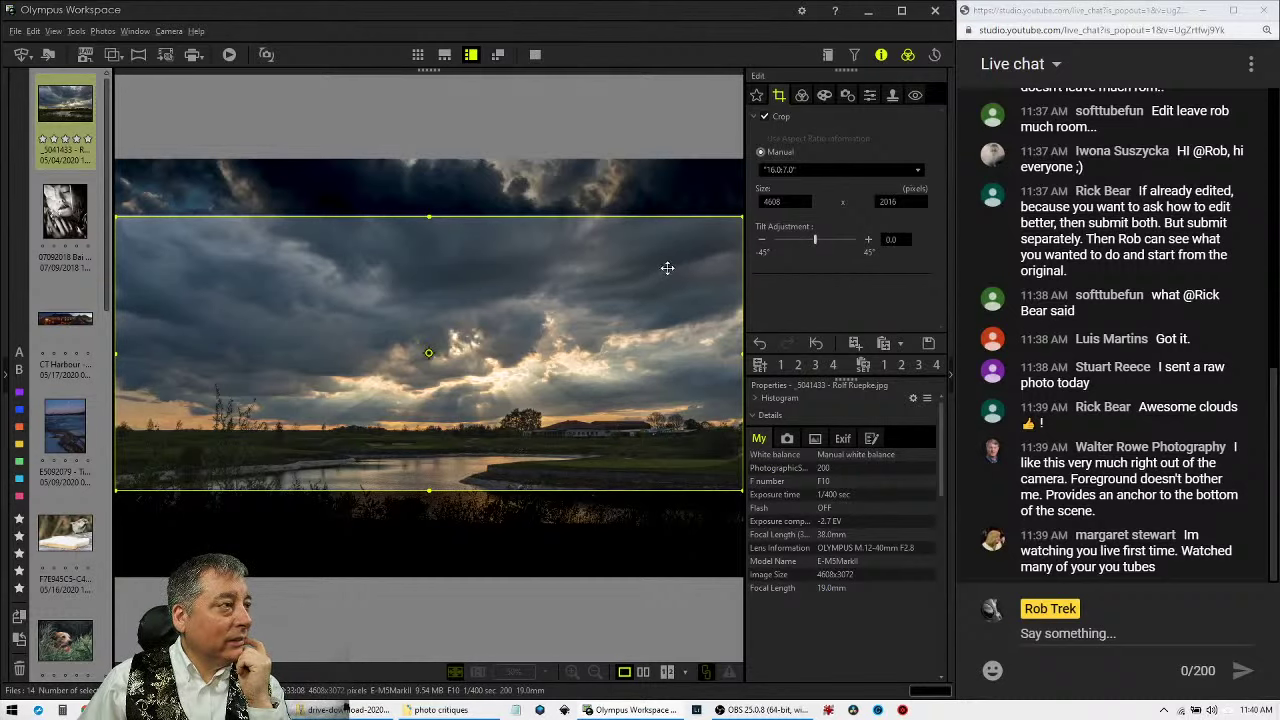
click(801, 95)
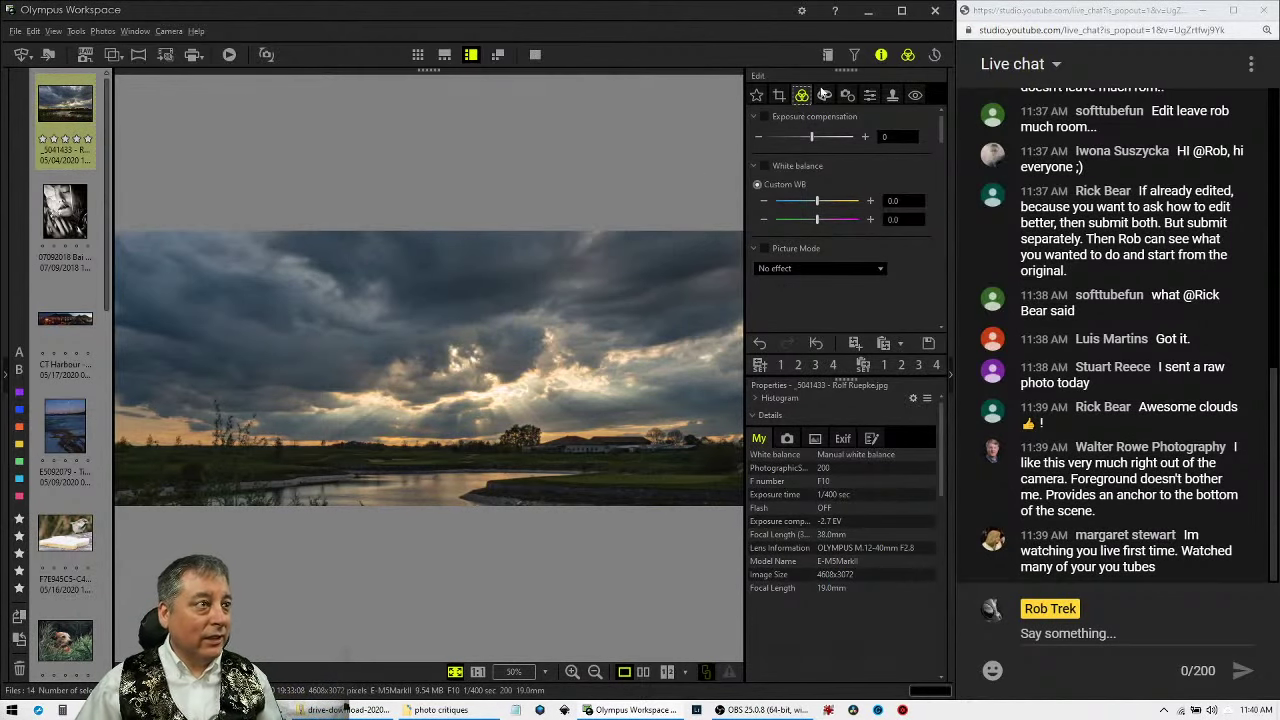
click(779, 95)
drag(641, 387, 641, 384)
click(801, 95)
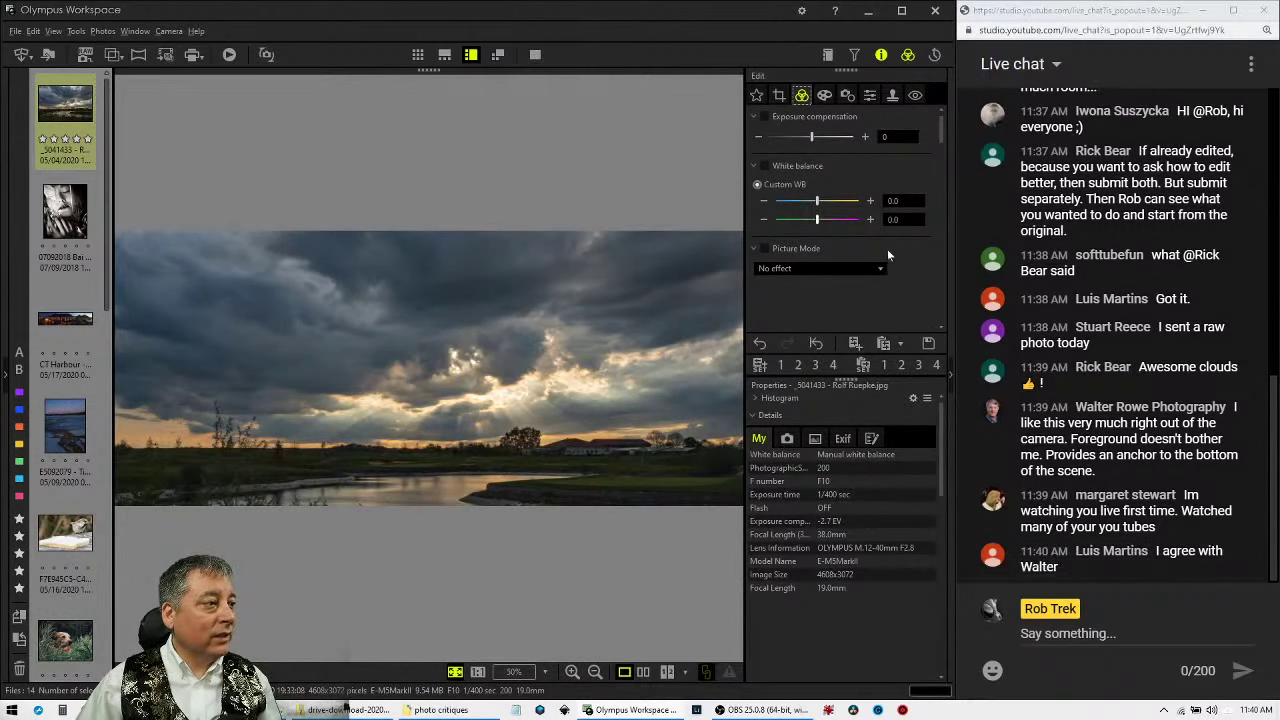
Set the custom white balance to 1.0 toward amber and 0.2 toward magenta.
click(871, 202)
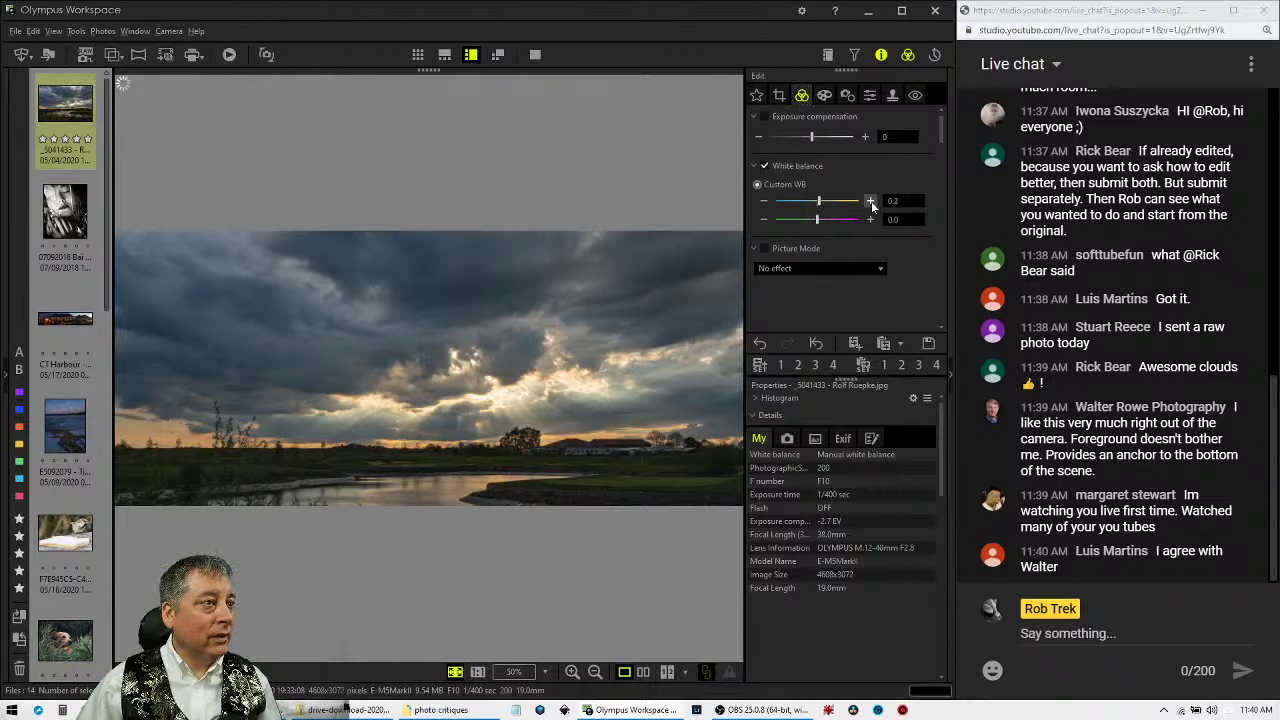
click(871, 202)
click(871, 202)
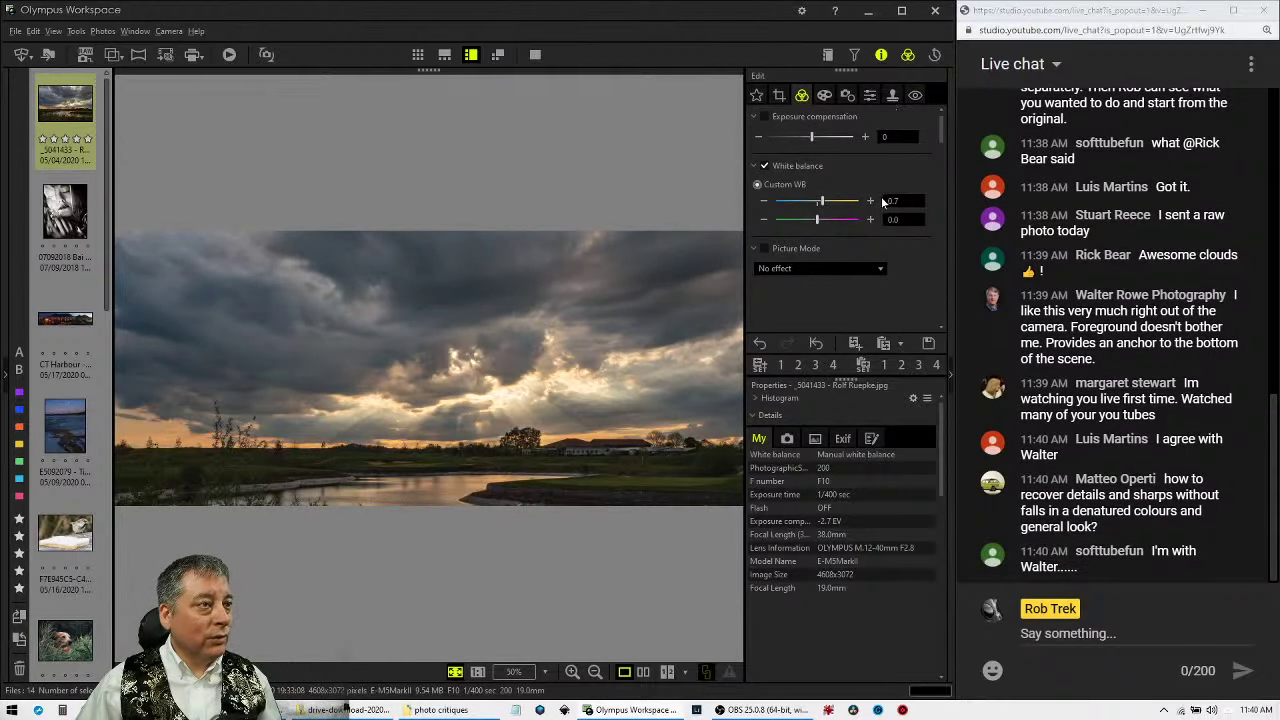
click(871, 202)
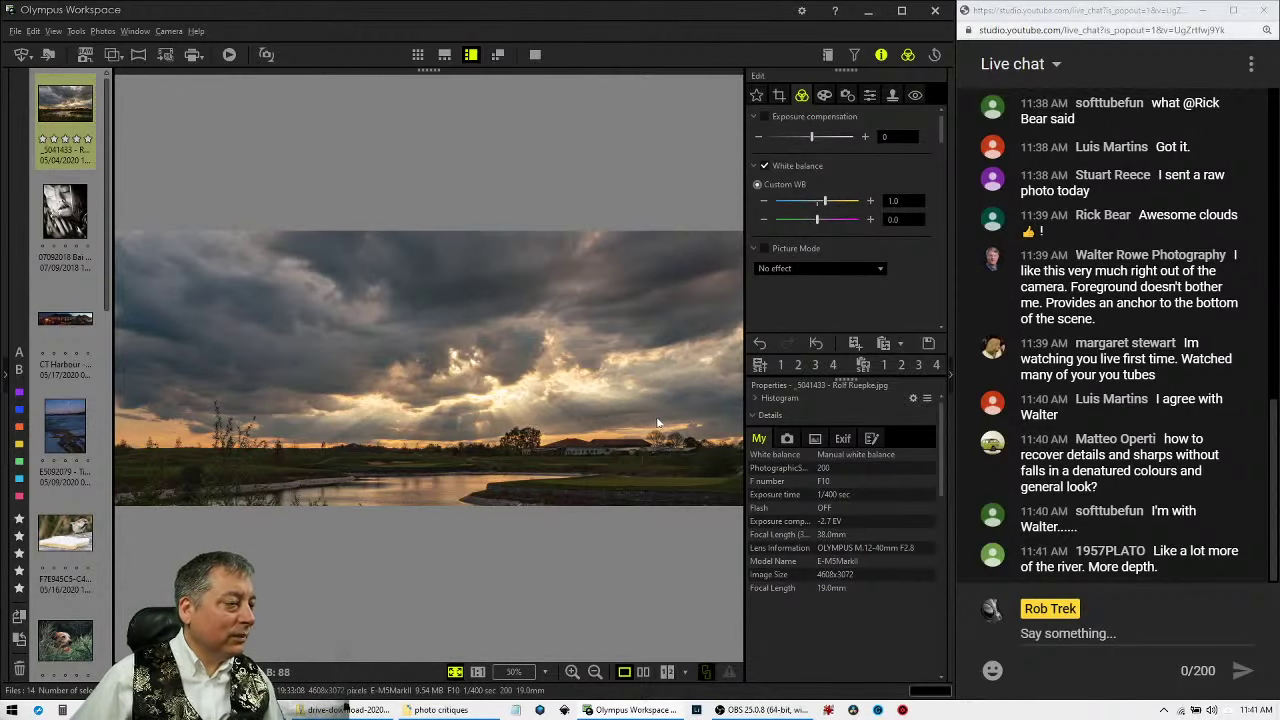
click(871, 219)
click(871, 219)
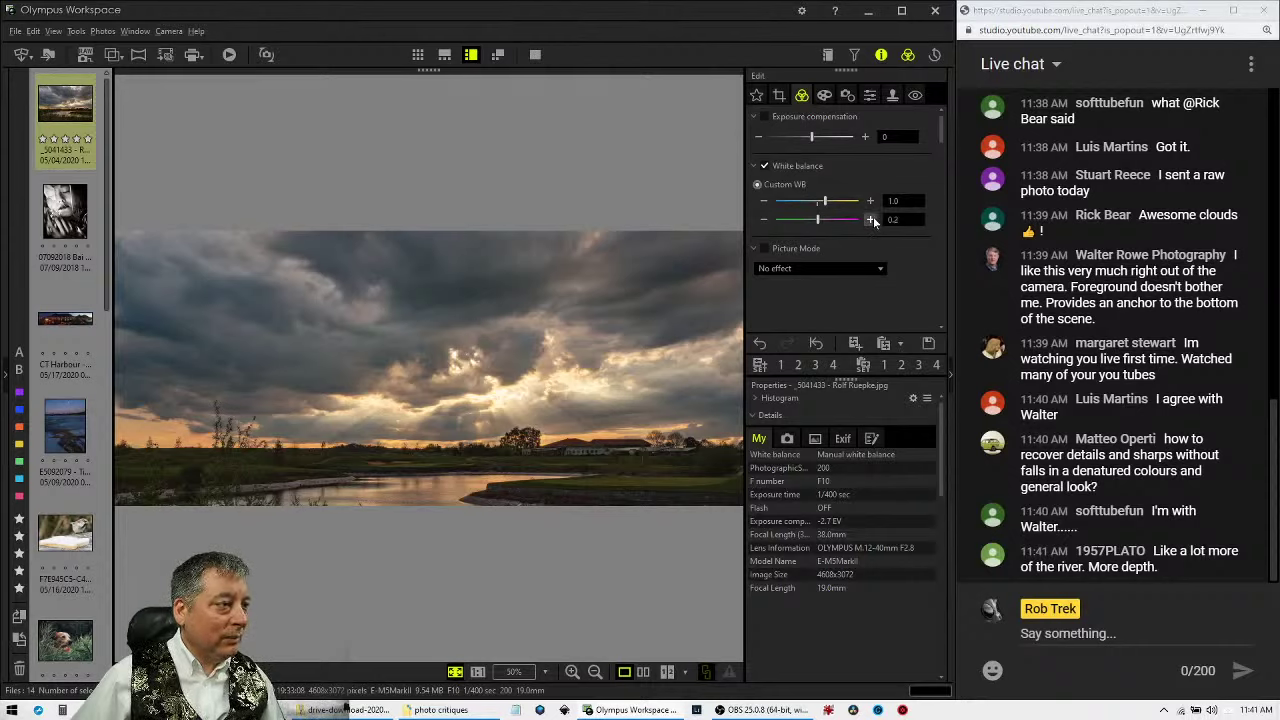
Raise the luminance of the green tones 9, 10 and 11 to the outer edge of the Adjust Color wheel.
scroll(870, 302, down, 4)
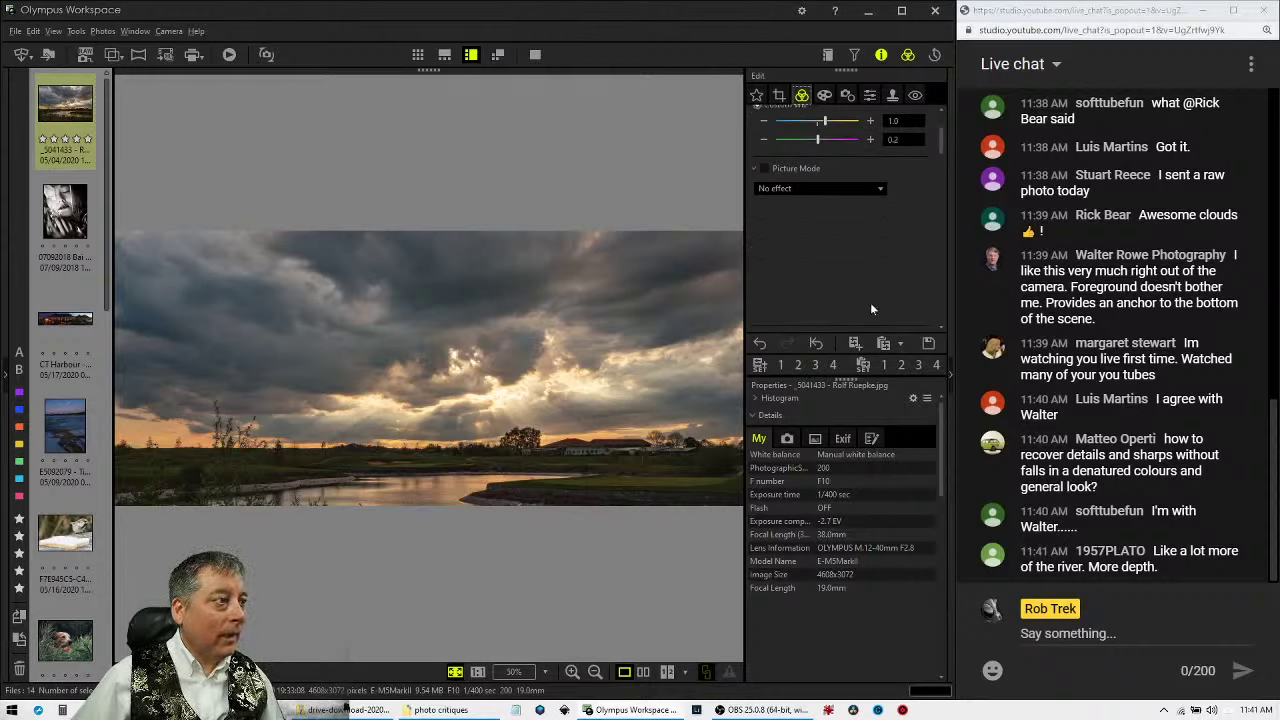
scroll(870, 302, down, 10)
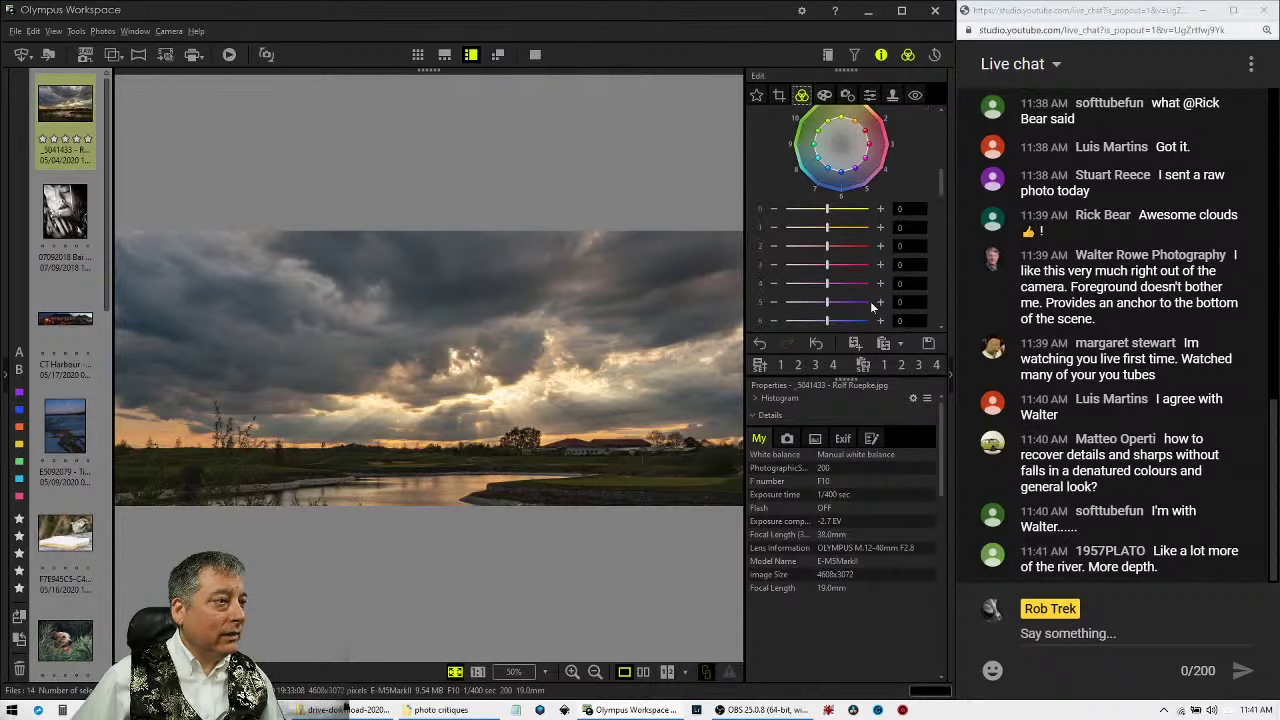
scroll(870, 301, down, 3)
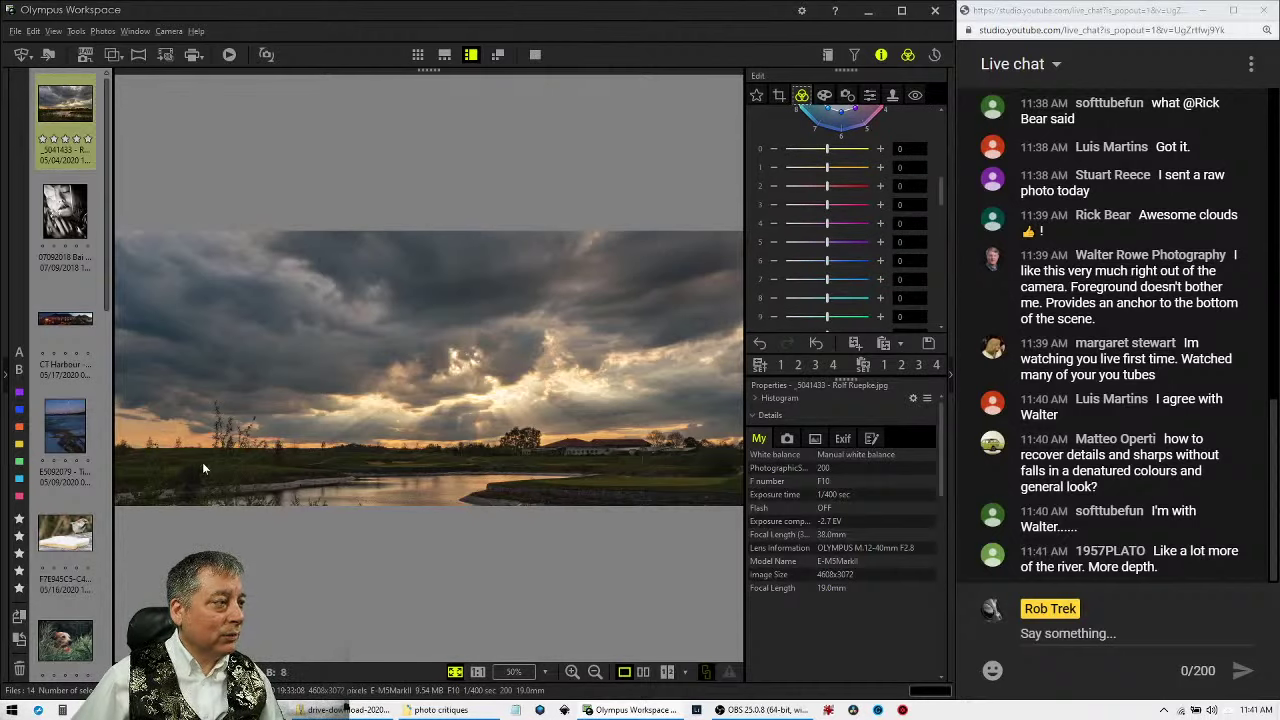
scroll(842, 240, down, 3)
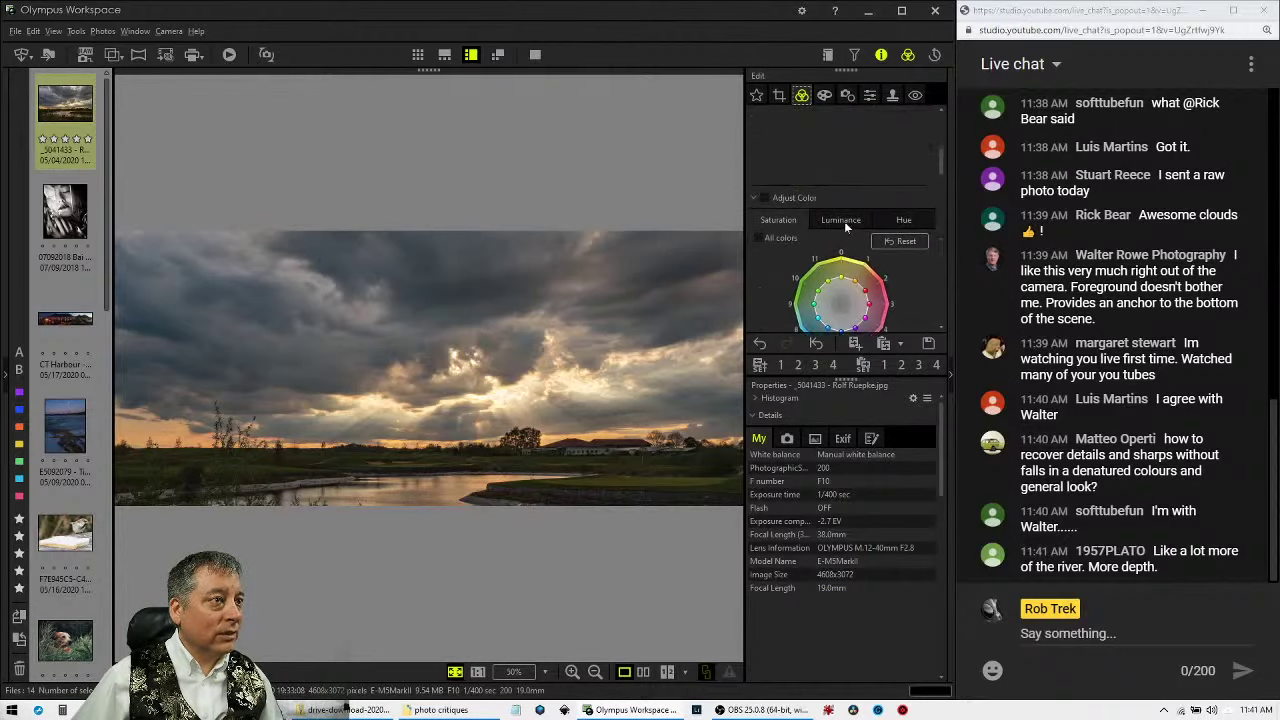
click(841, 221)
scroll(842, 229, down, 2)
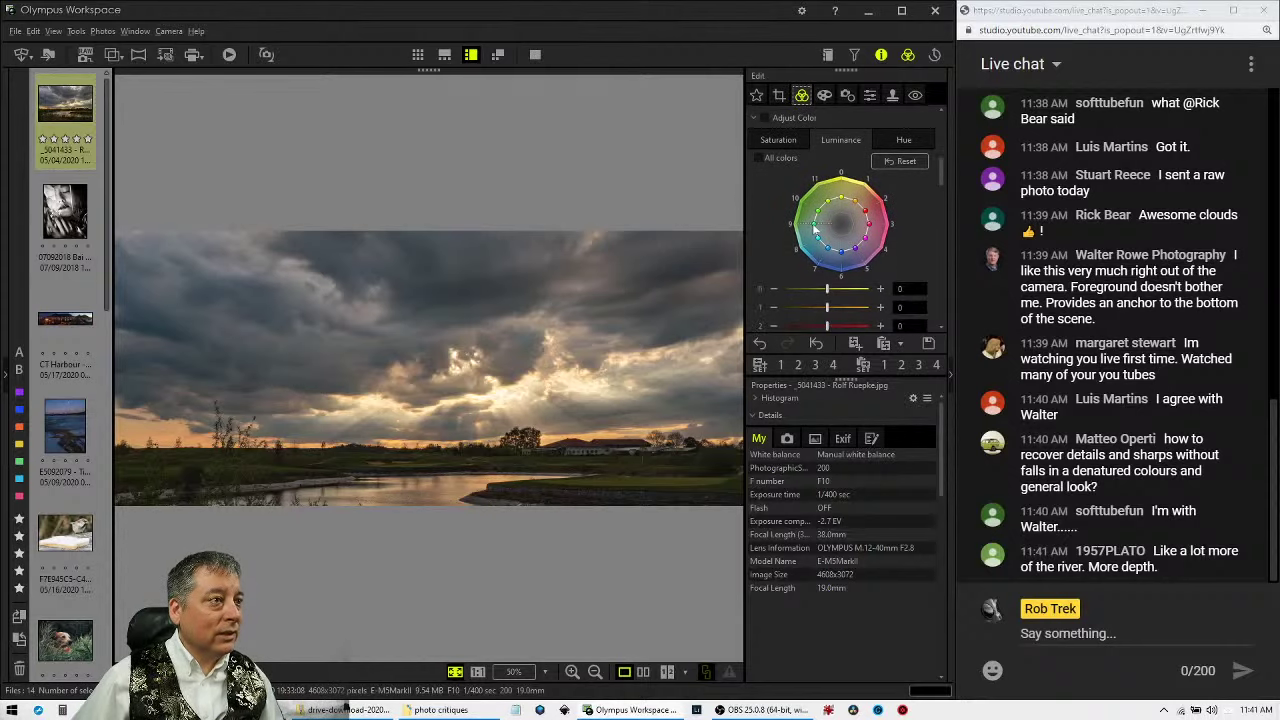
drag(812, 223, 798, 200)
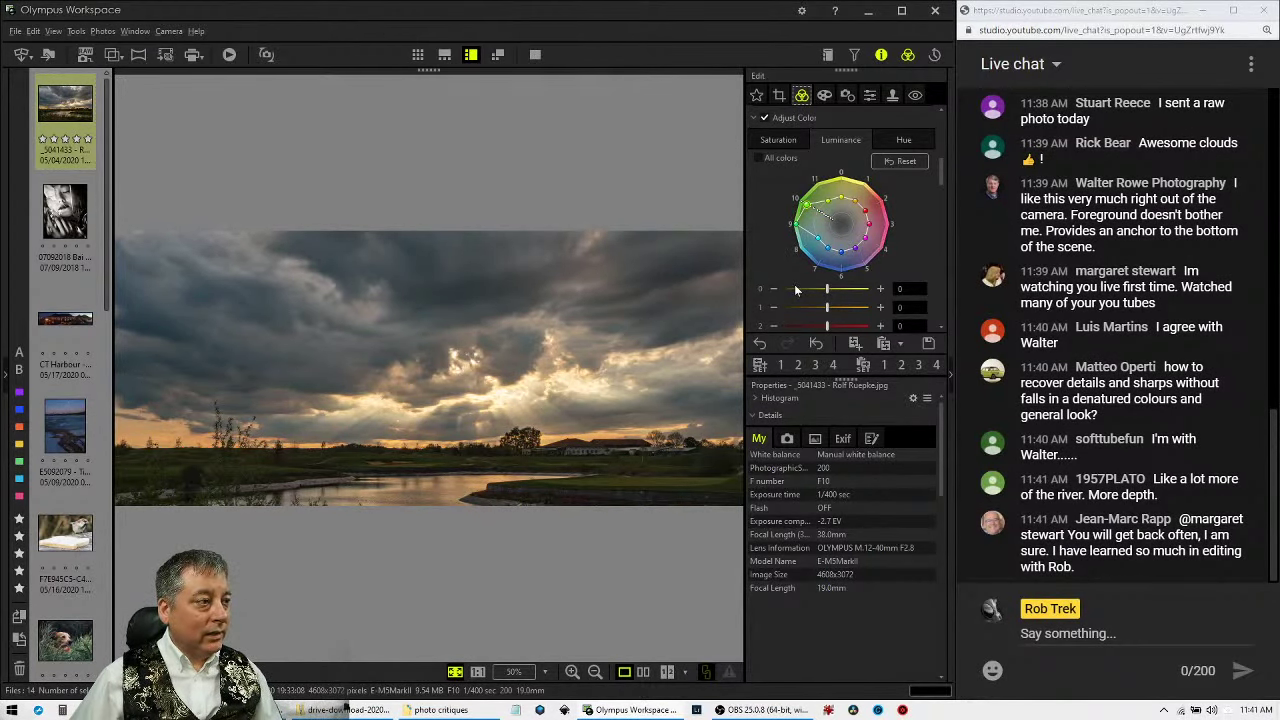
click(805, 203)
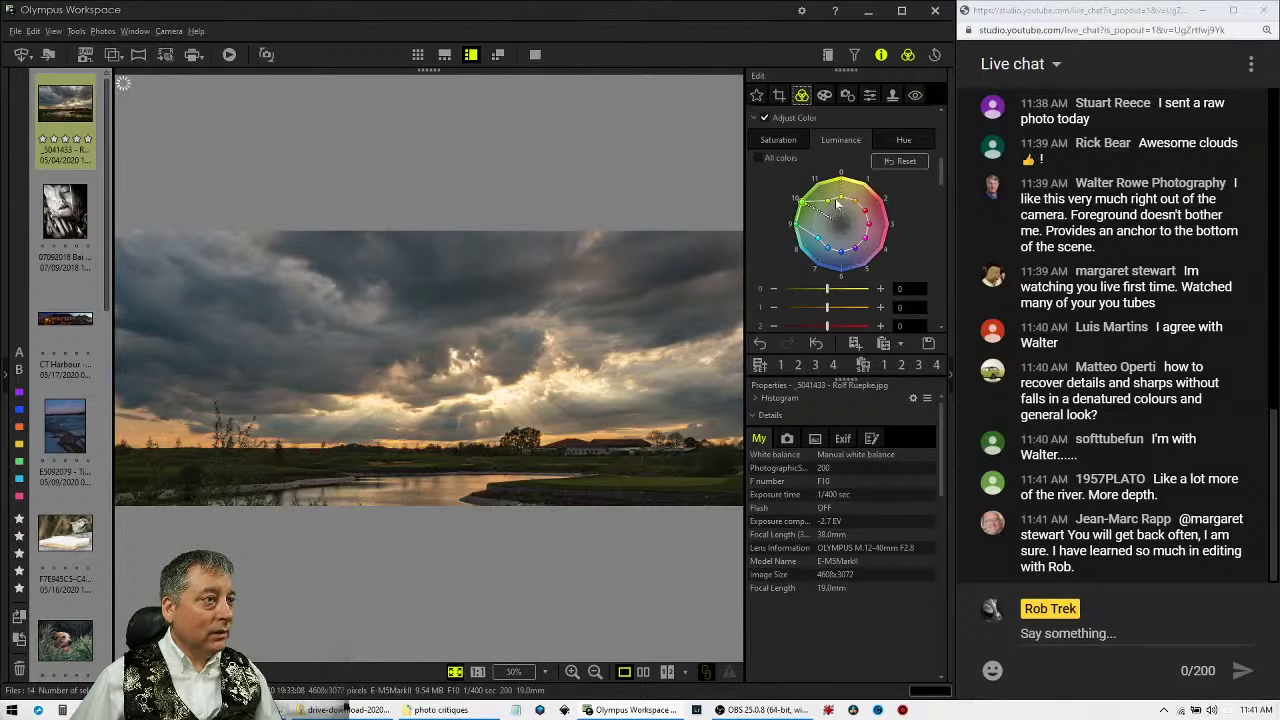
click(818, 188)
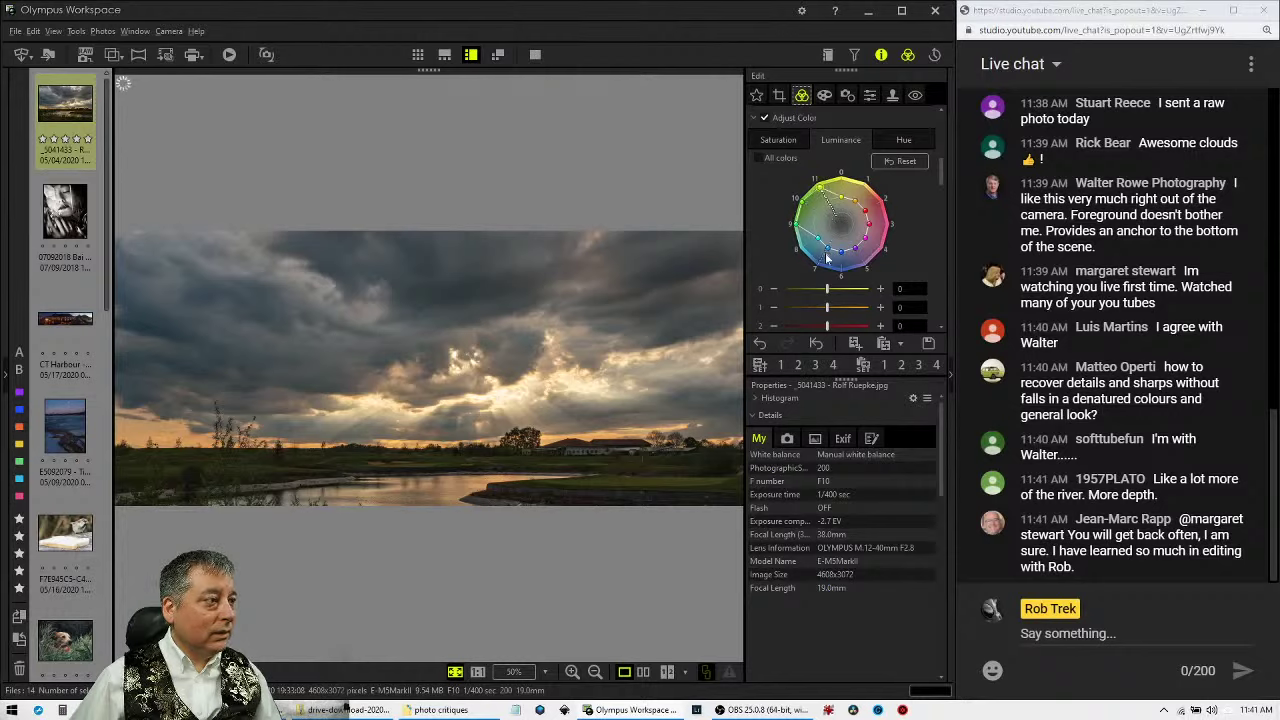
Try raising the luminance of cyan tone 8 on the color wheel and bring it back to neutral.
click(816, 246)
click(800, 247)
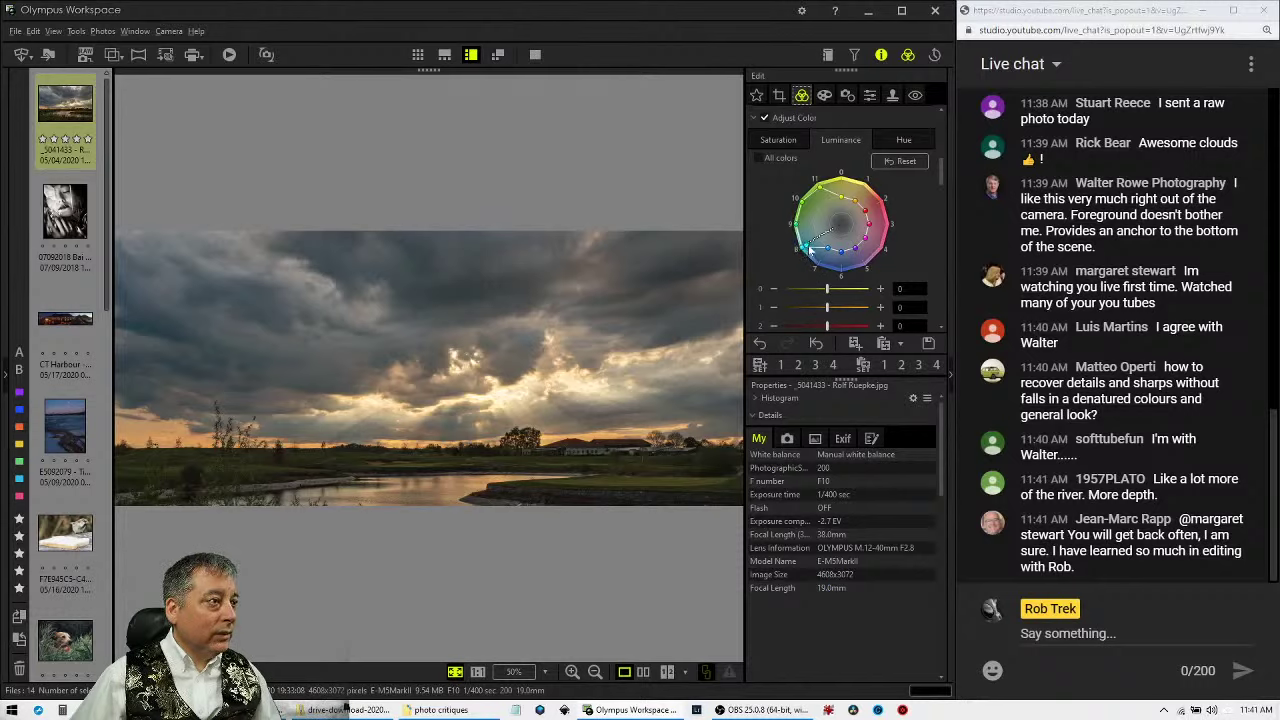
drag(807, 246, 811, 244)
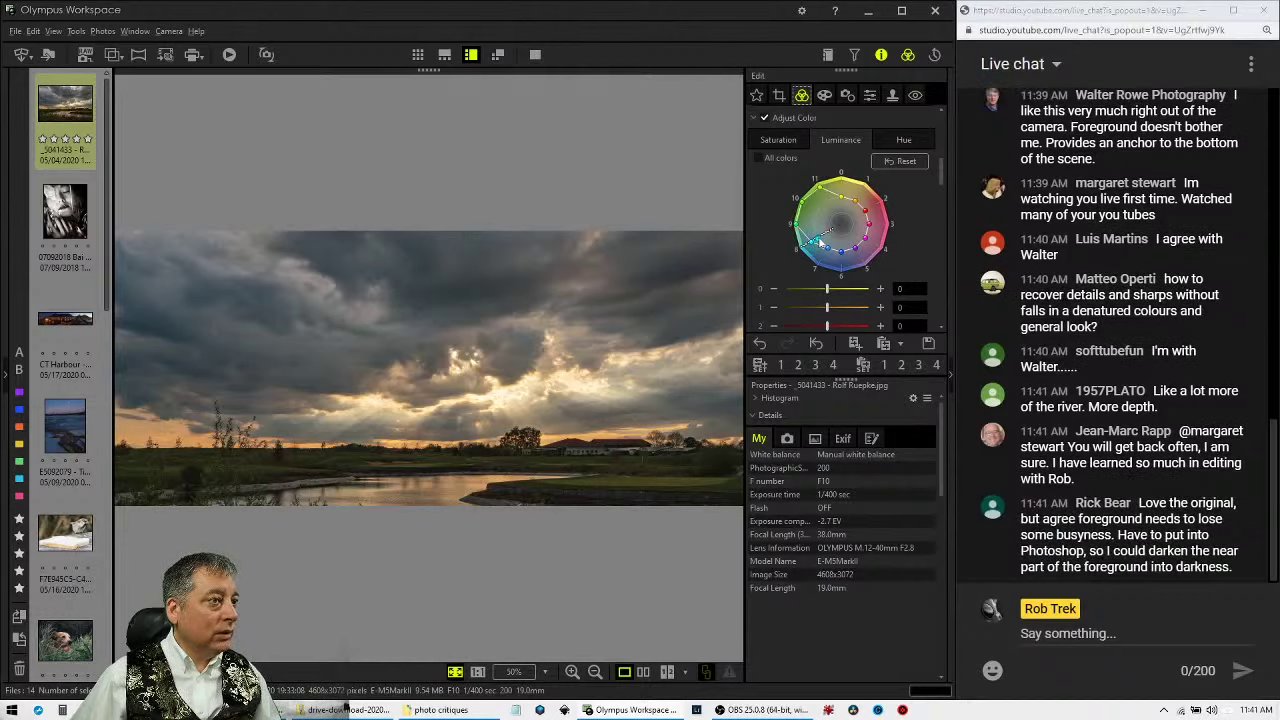
click(819, 239)
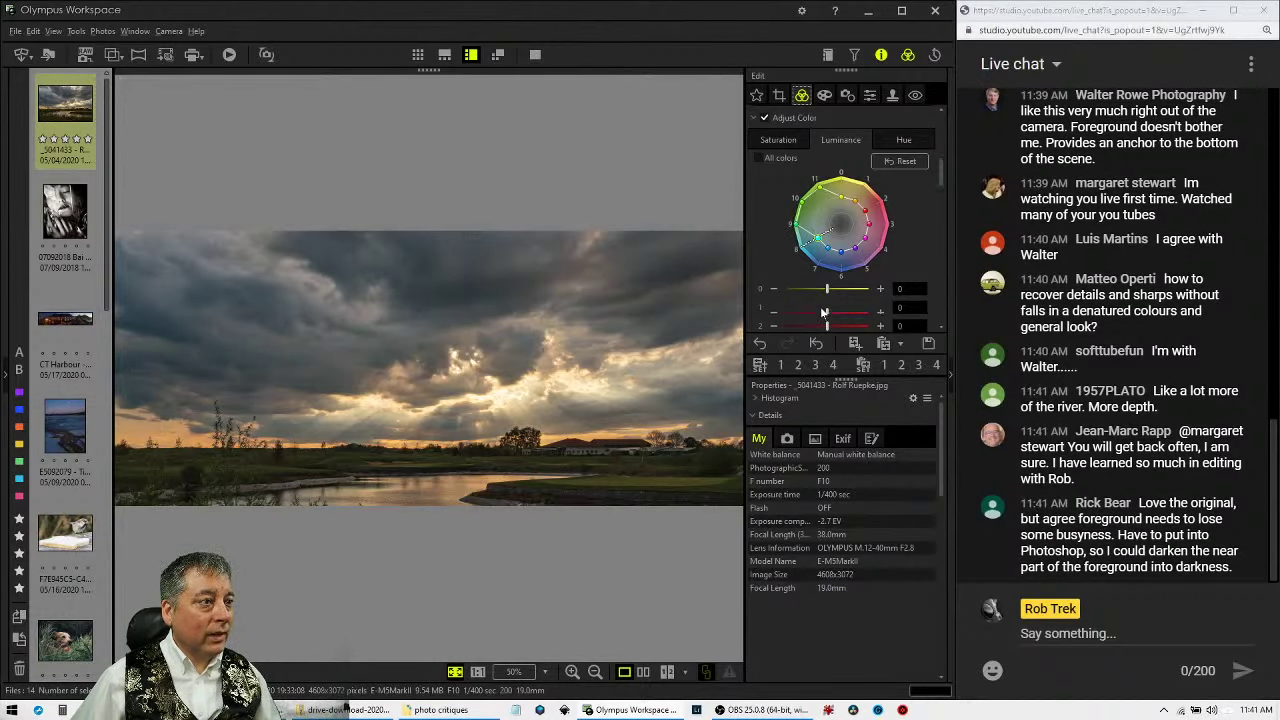
Try lowering the tone curve's white input level to 240 and restore it to 255.
scroll(822, 313, down, 5)
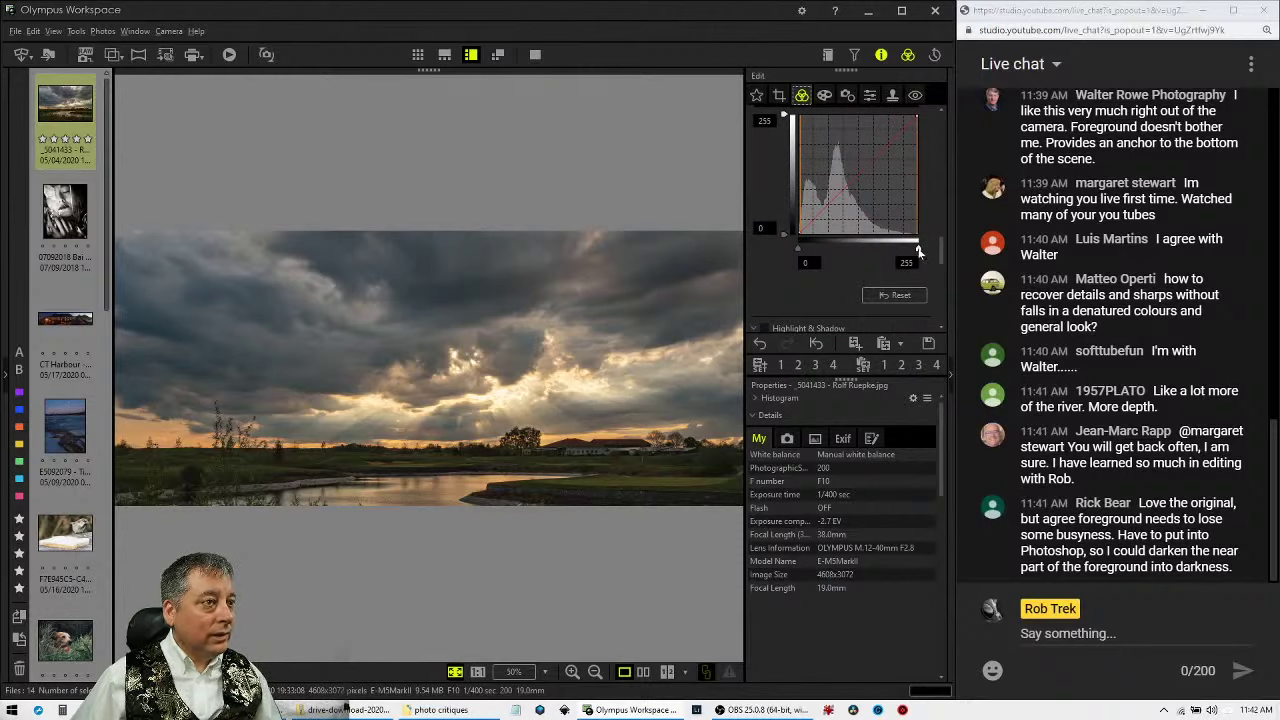
drag(919, 249, 910, 251)
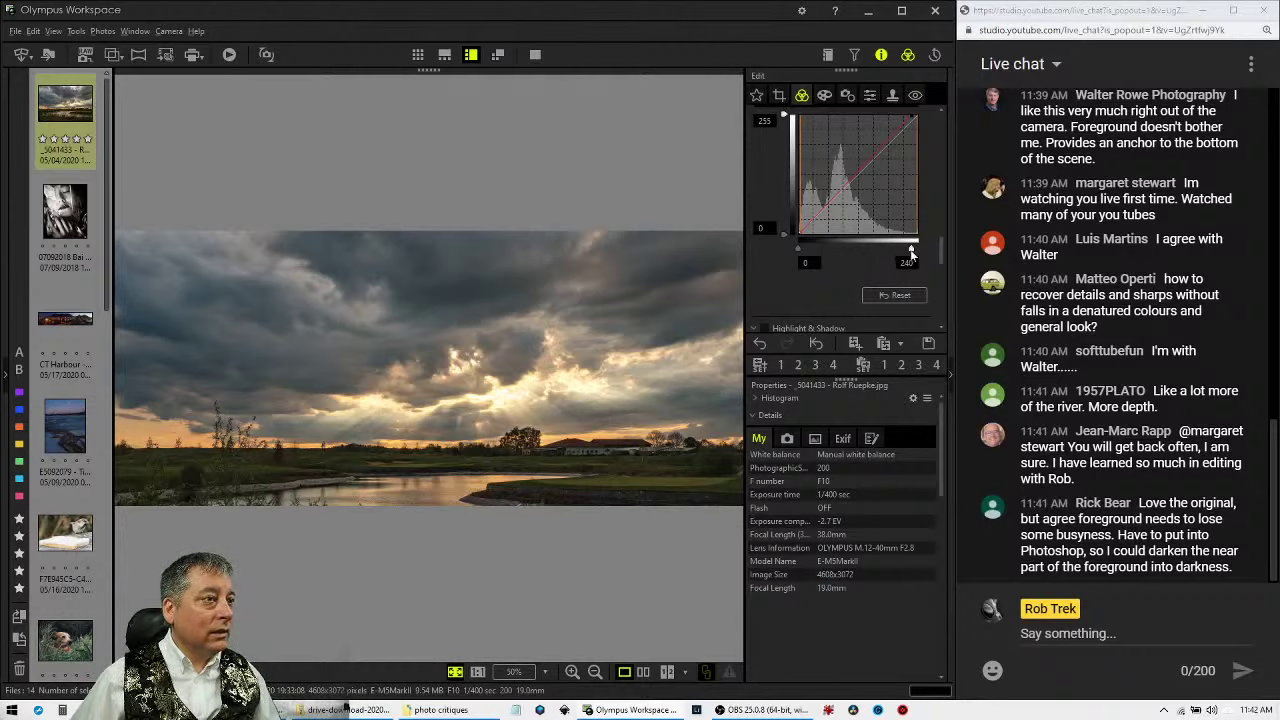
drag(910, 251, 923, 254)
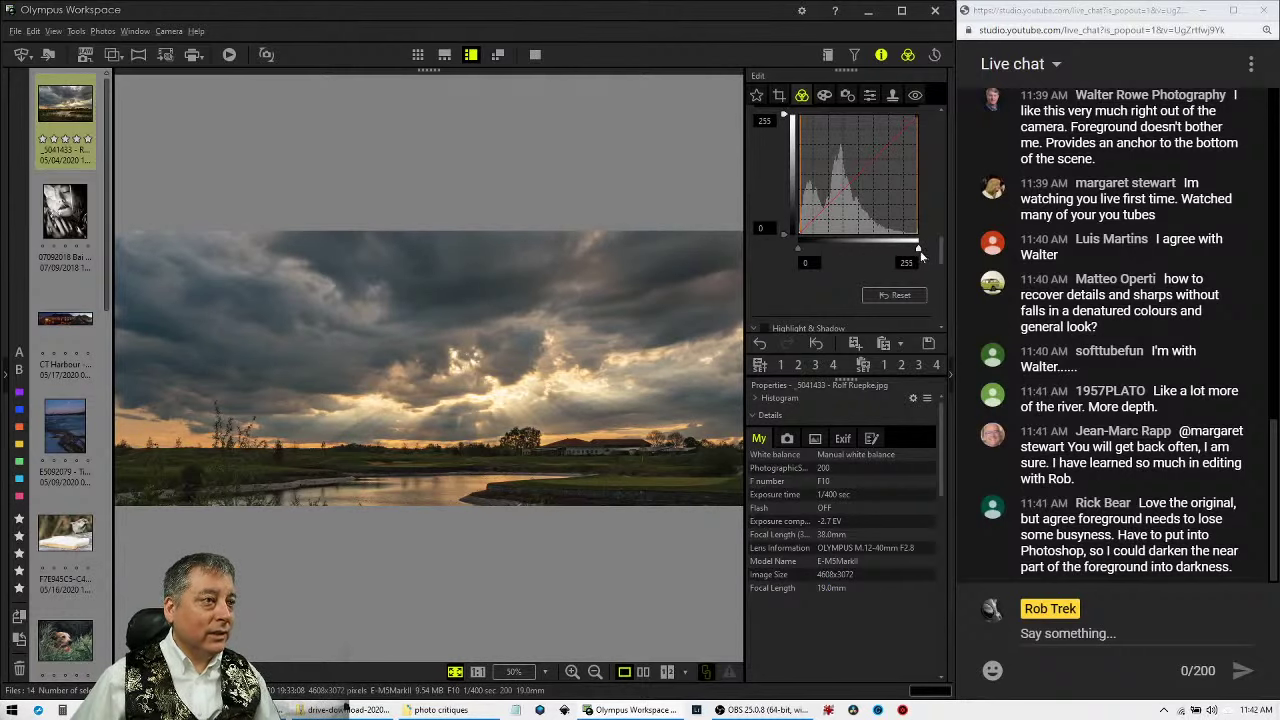
Anchor the highlights with a point on the RGB tone curve and lift the shadows slightly with a second point.
drag(886, 148, 885, 142)
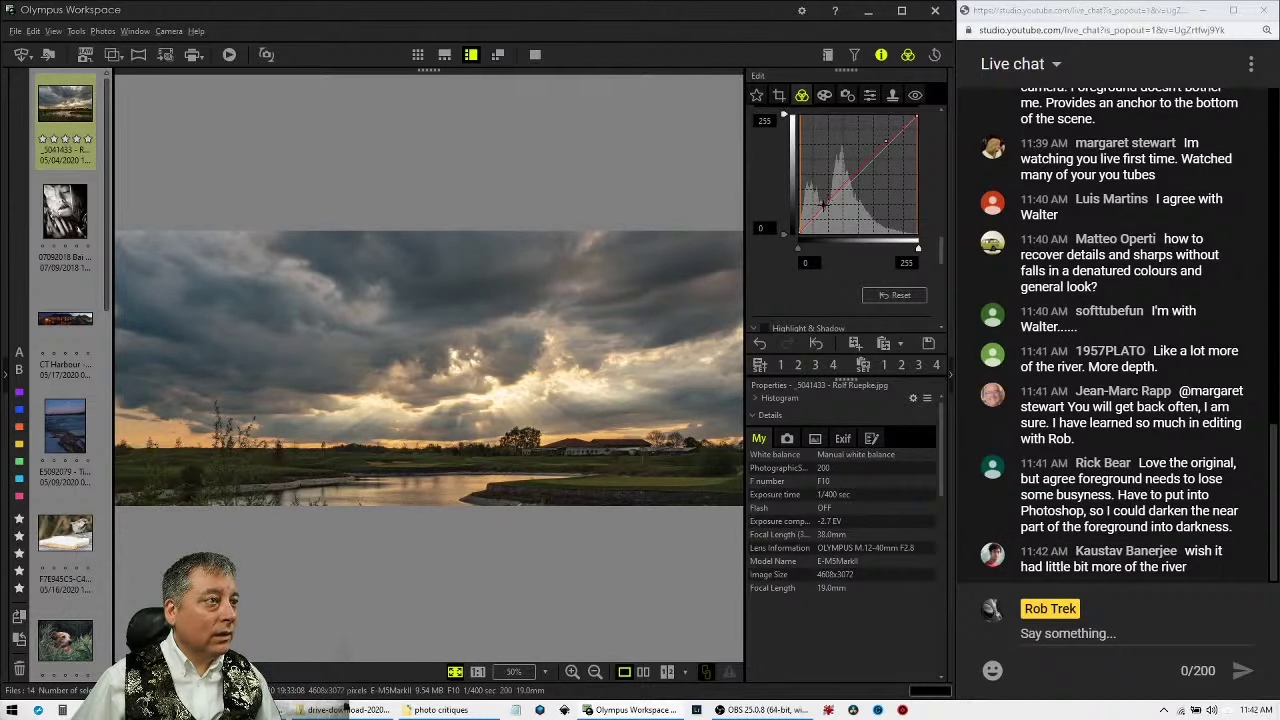
drag(823, 207, 822, 202)
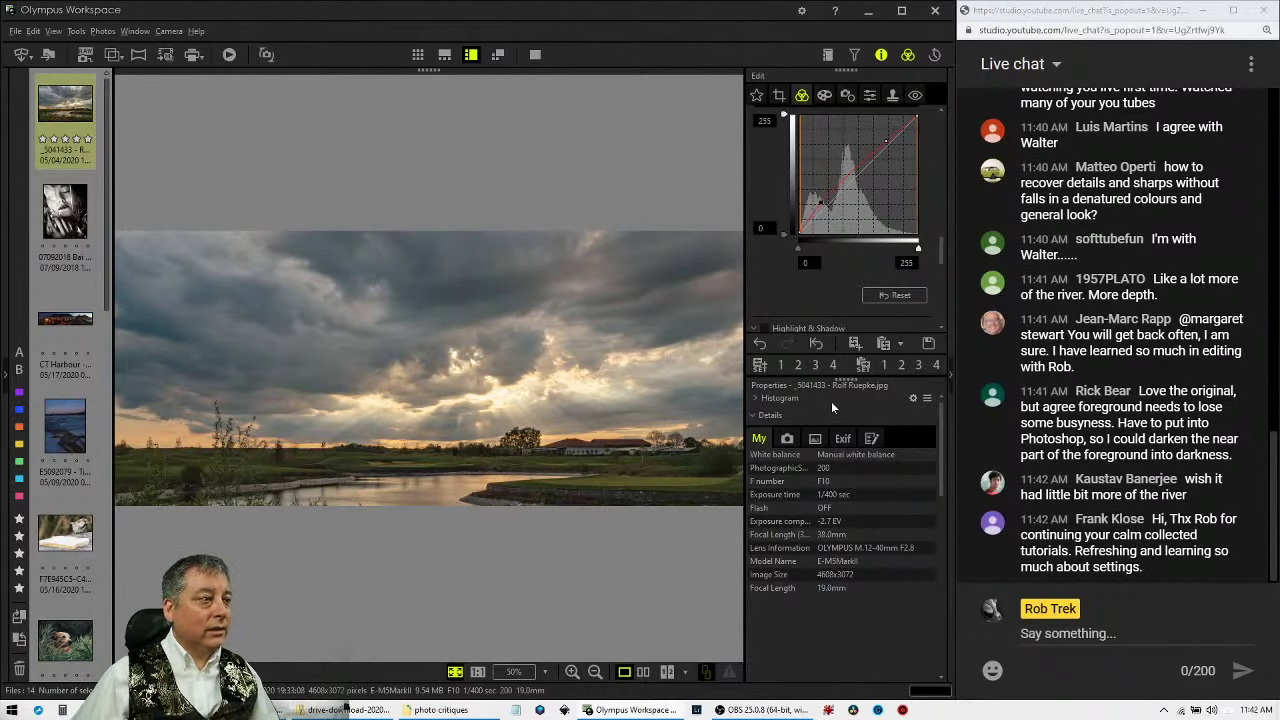
Look through the Highlight & Shadow, Contrast, Saturation and Gradation settings for further tone adjustments.
scroll(837, 290, down, 3)
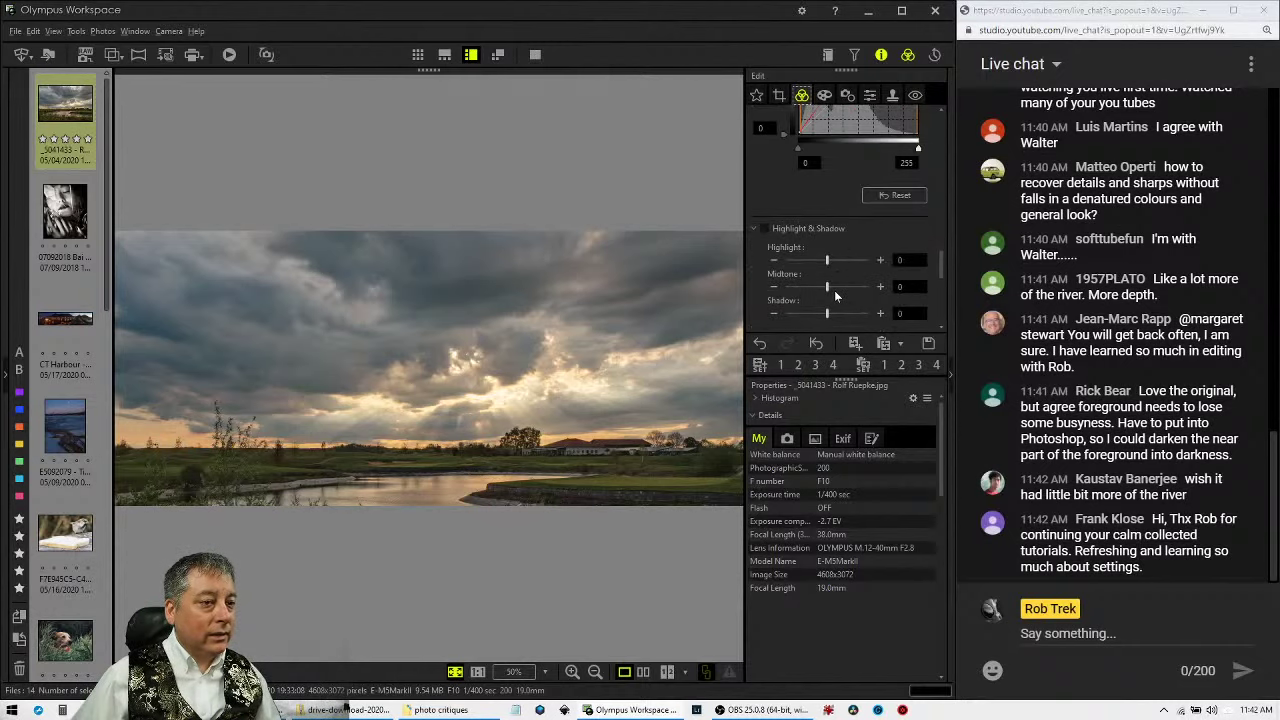
scroll(838, 266, down, 3)
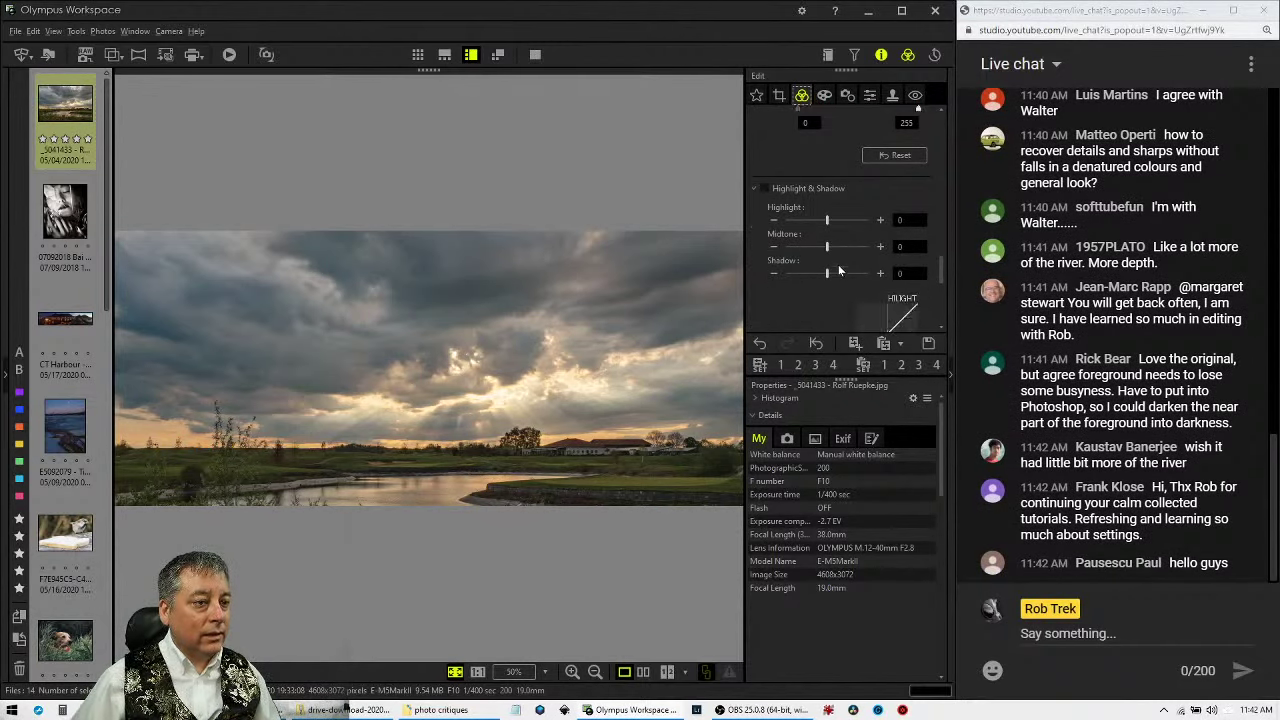
scroll(838, 264, down, 4)
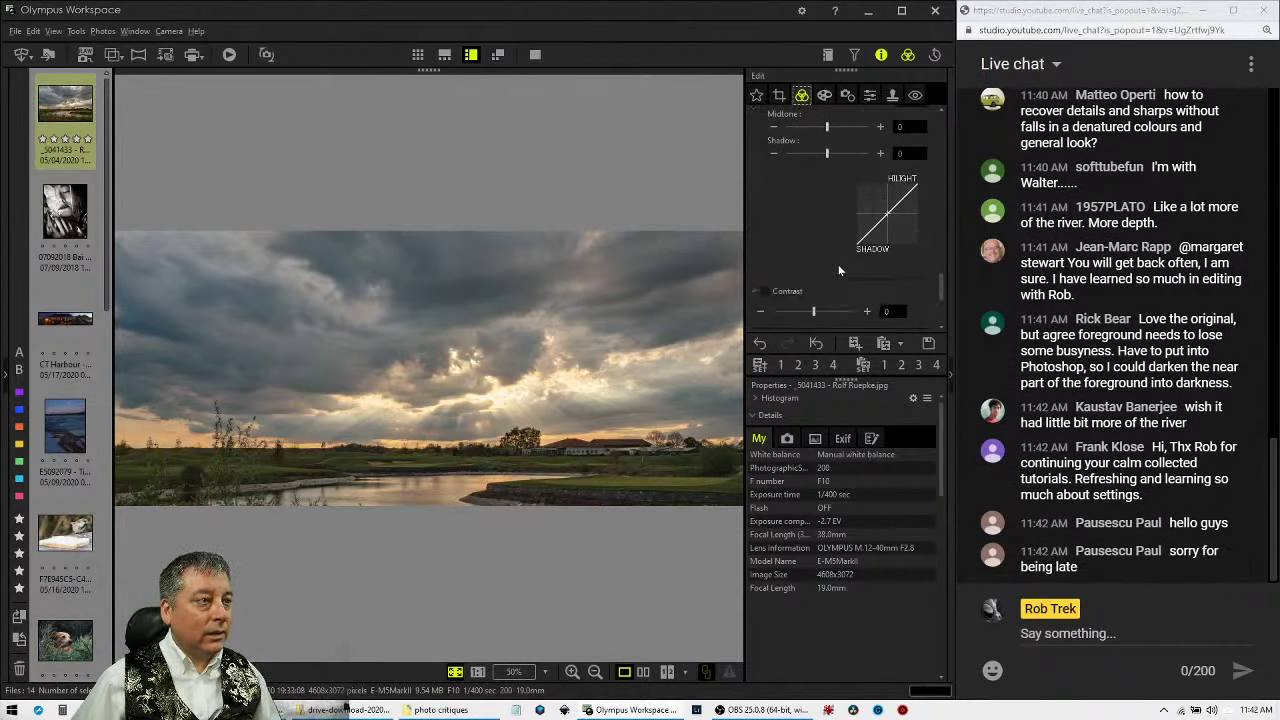
scroll(835, 266, down, 2)
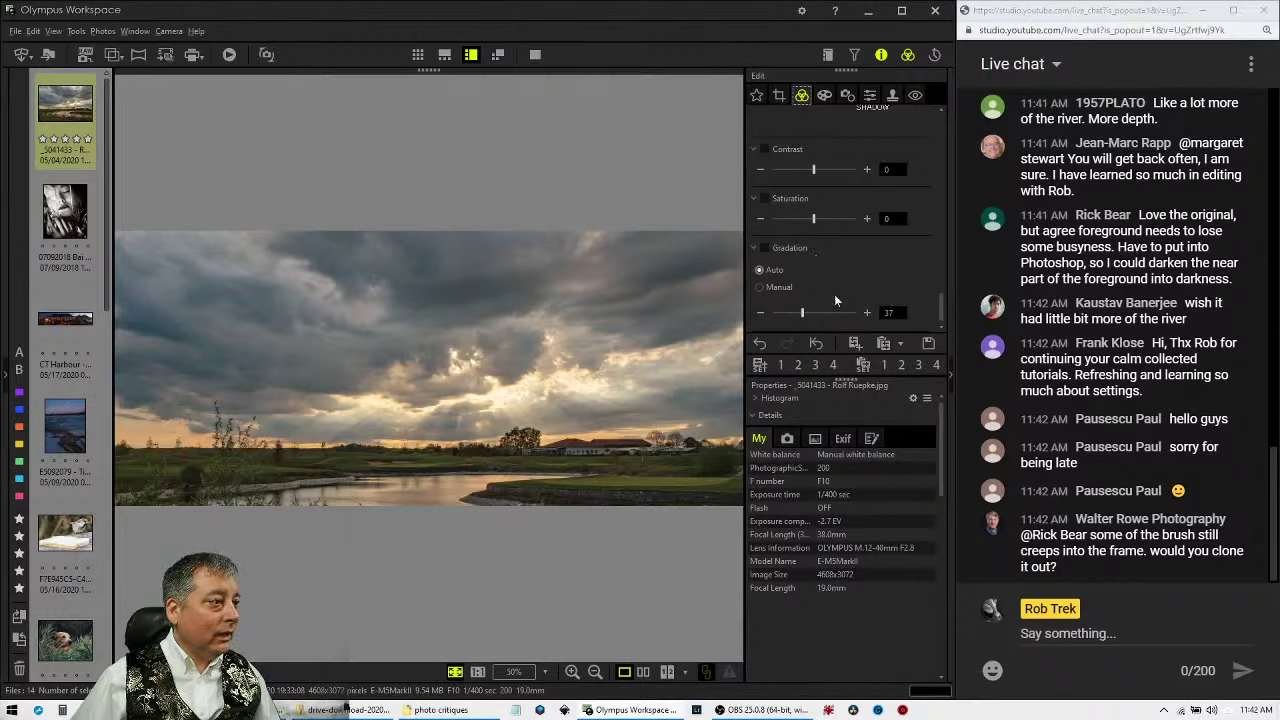
scroll(810, 275, up, 3)
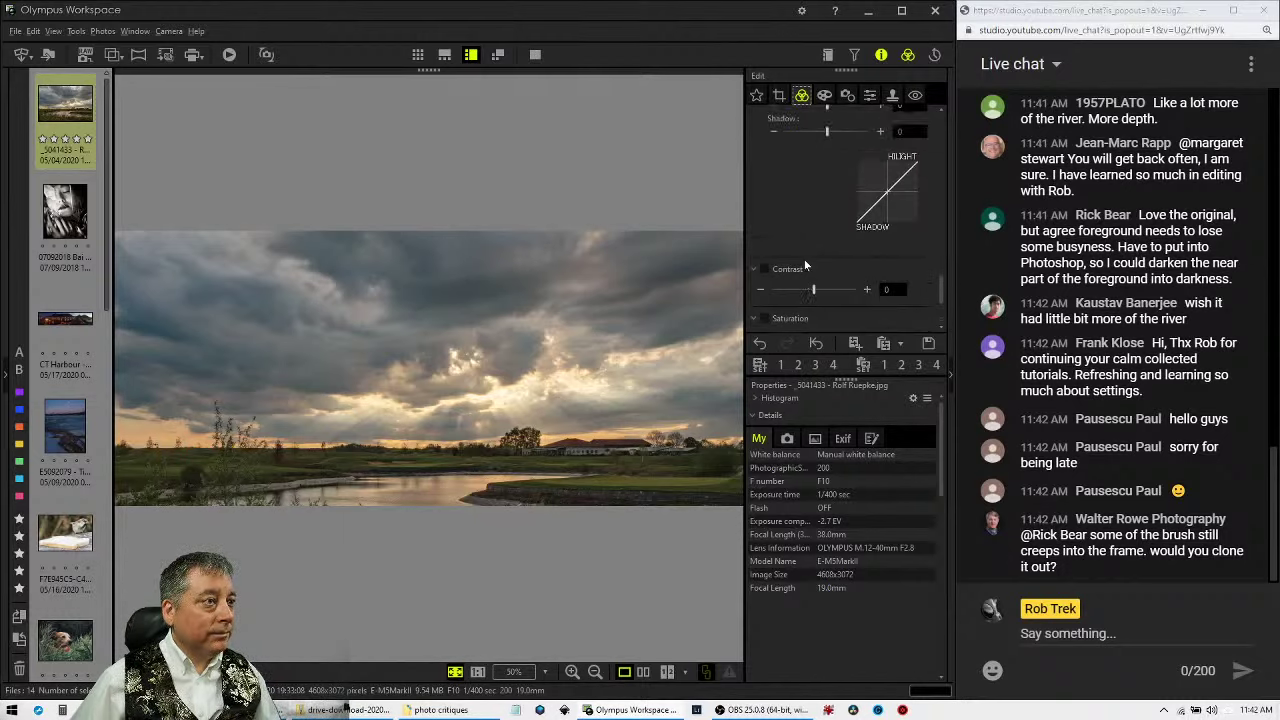
scroll(802, 261, up, 2)
scroll(800, 264, down, 4)
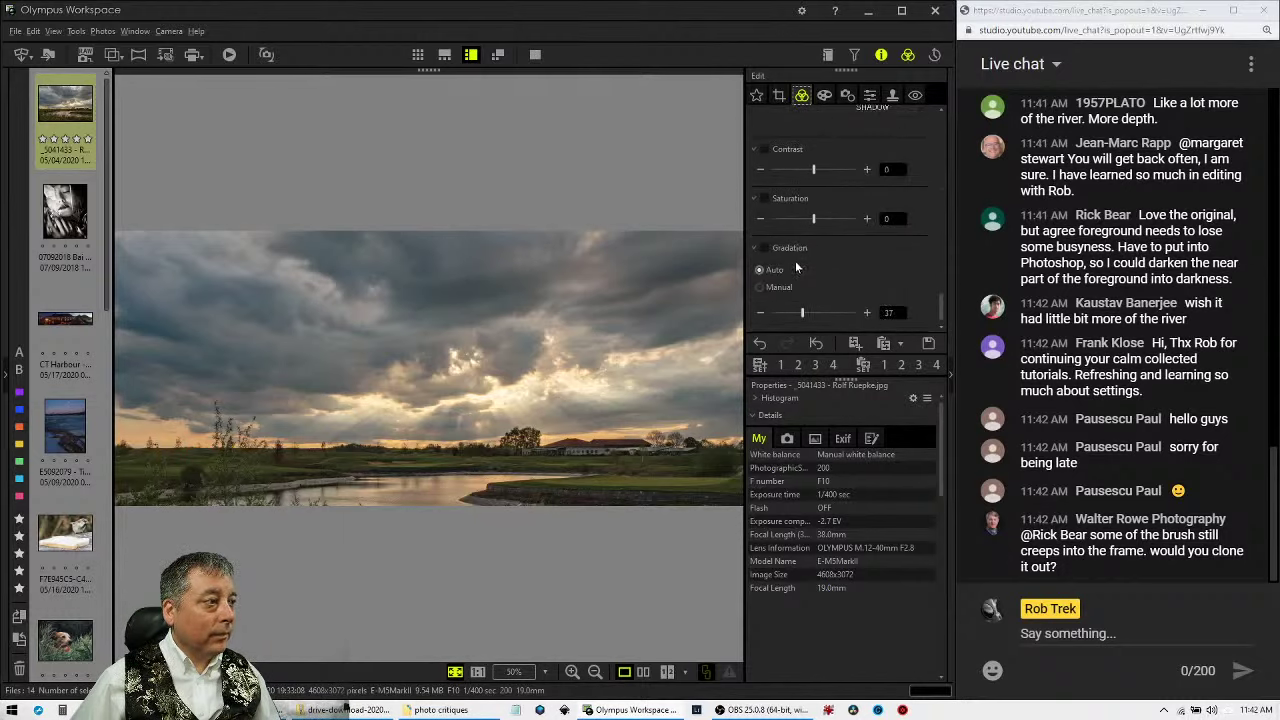
scroll(844, 298, up, 5)
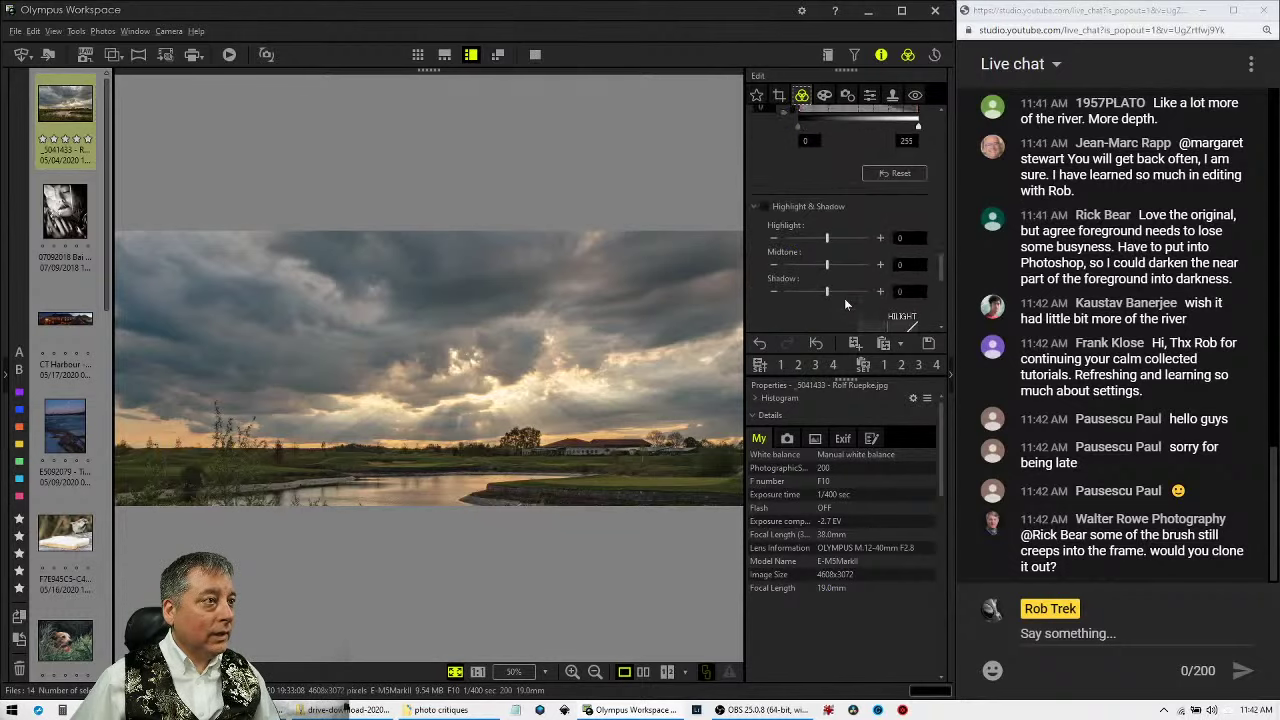
scroll(844, 298, up, 2)
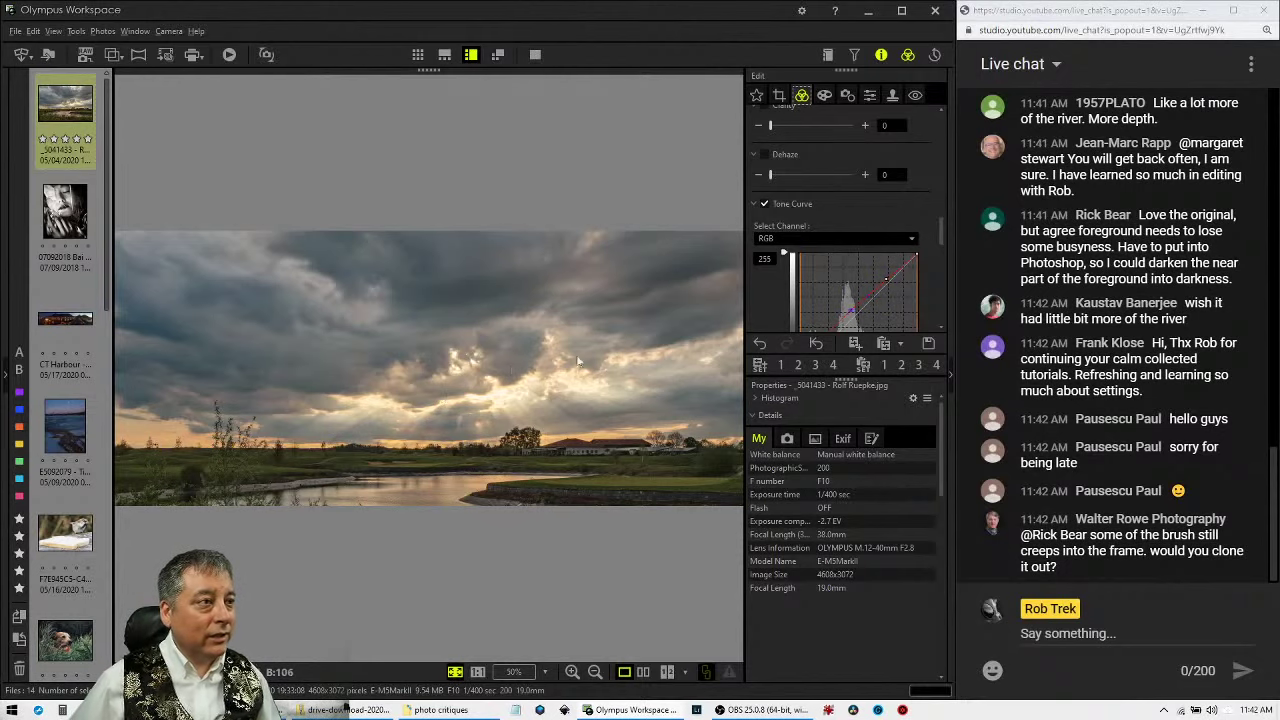
Set Clarity to 46 and Dehaze to 25 for the river landscape.
scroll(840, 215, up, 1)
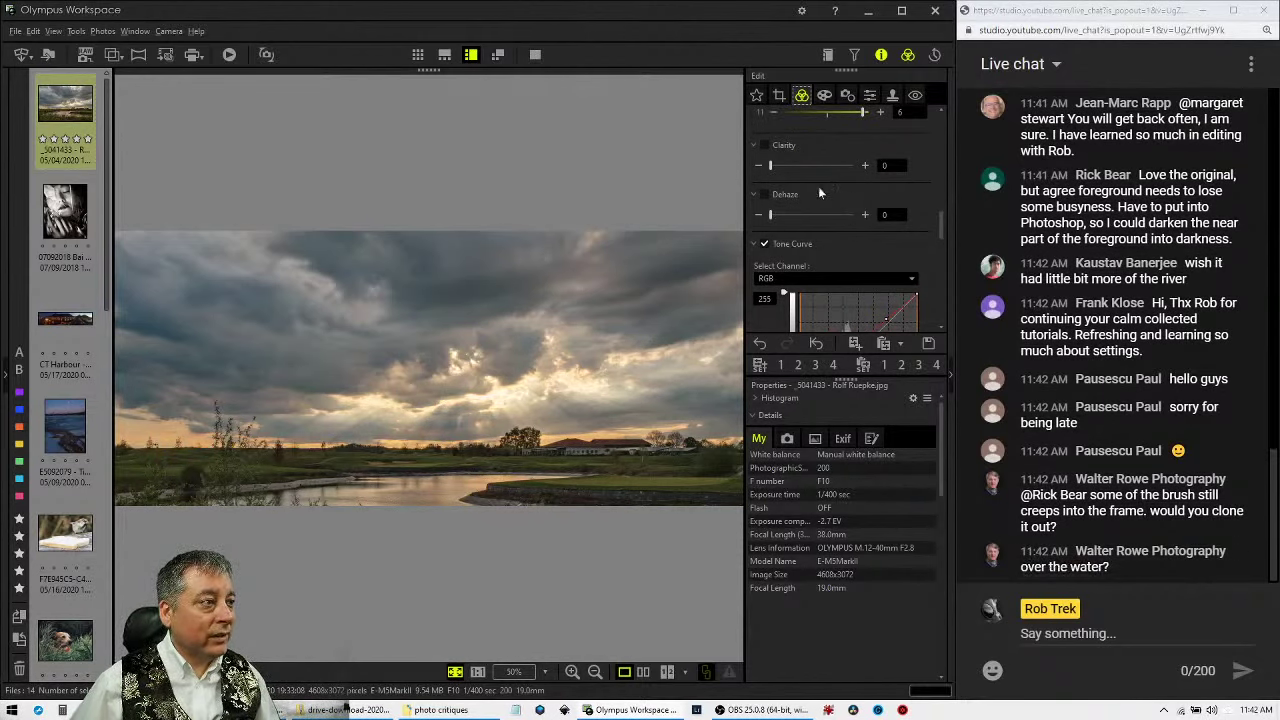
drag(772, 166, 785, 166)
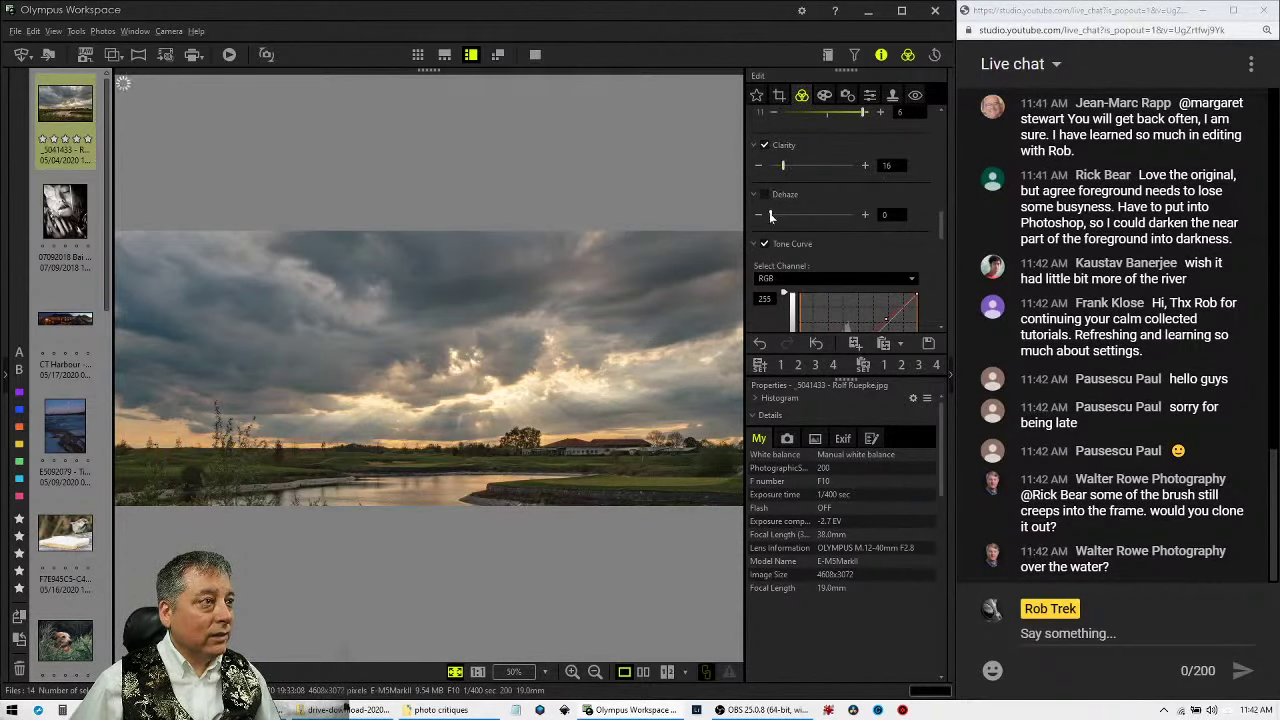
drag(770, 213, 791, 216)
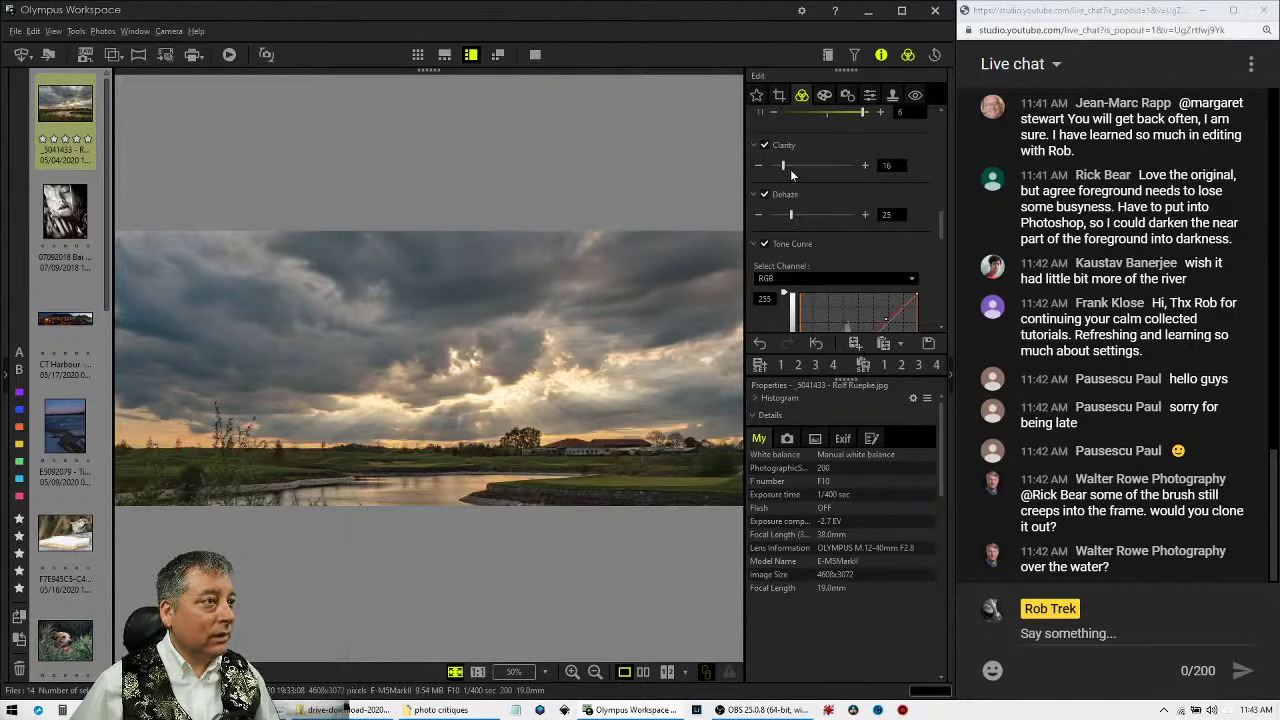
drag(790, 169, 800, 167)
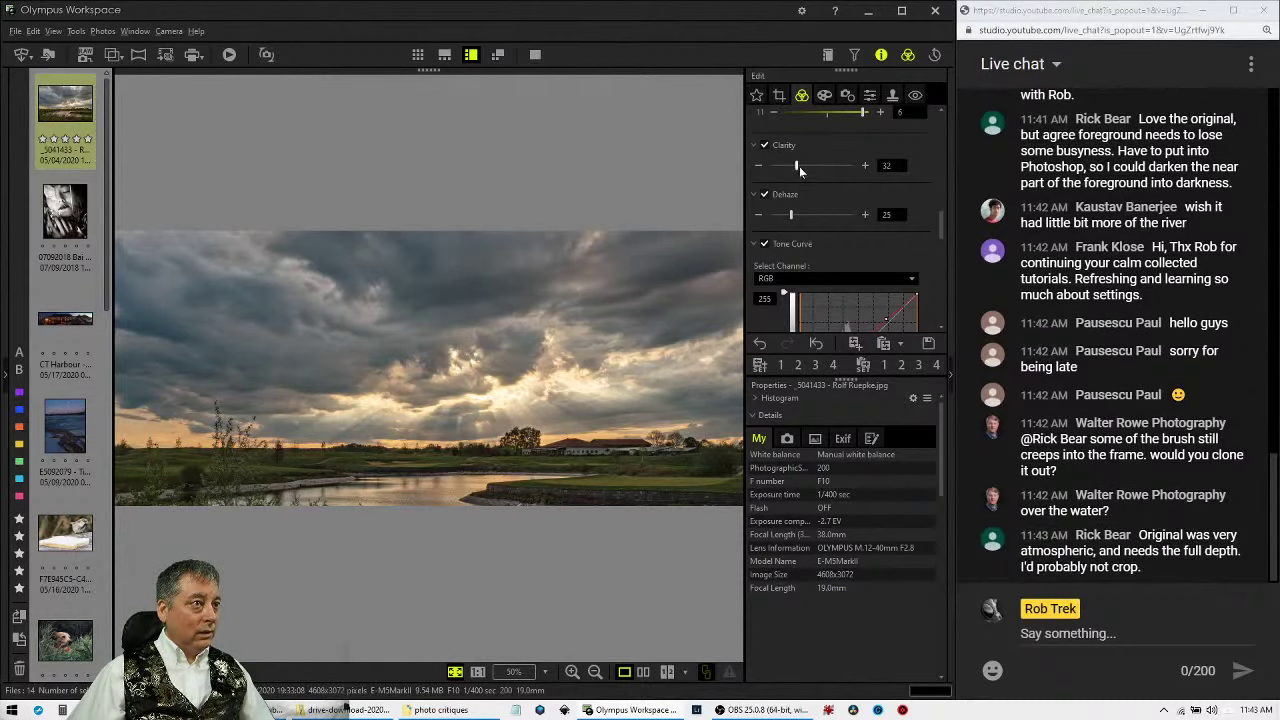
drag(799, 166, 815, 166)
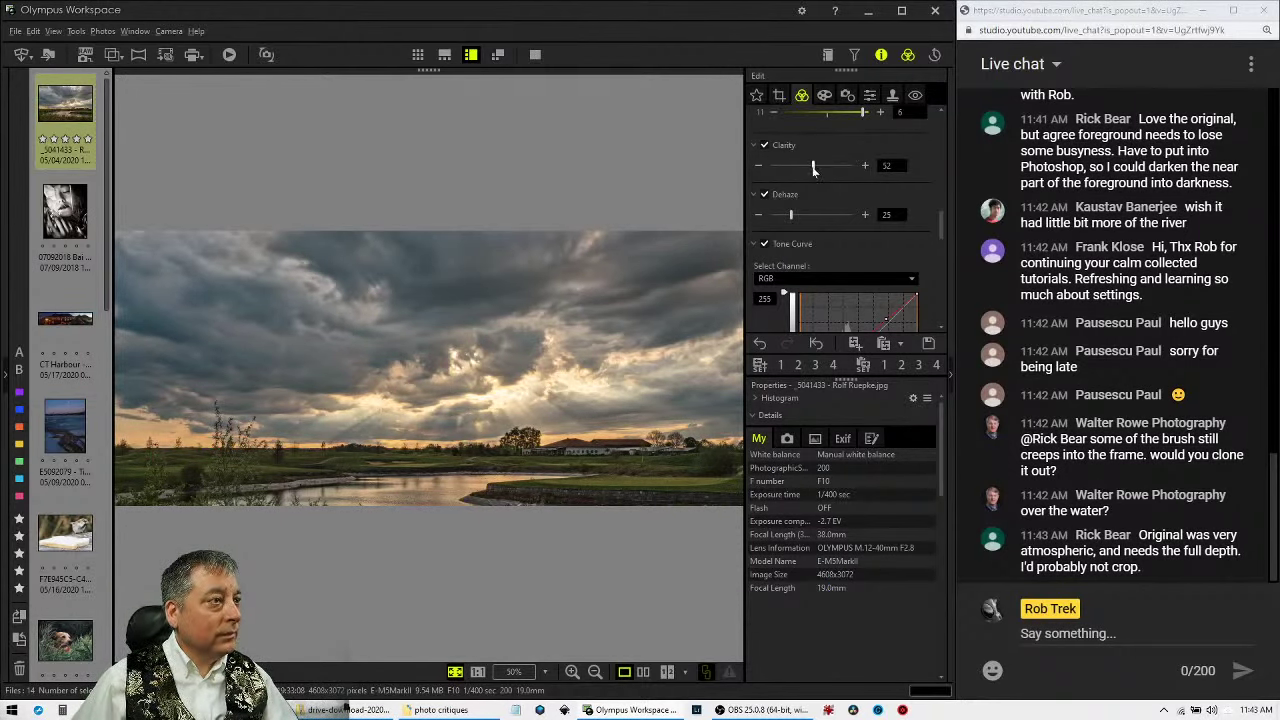
drag(812, 166, 808, 166)
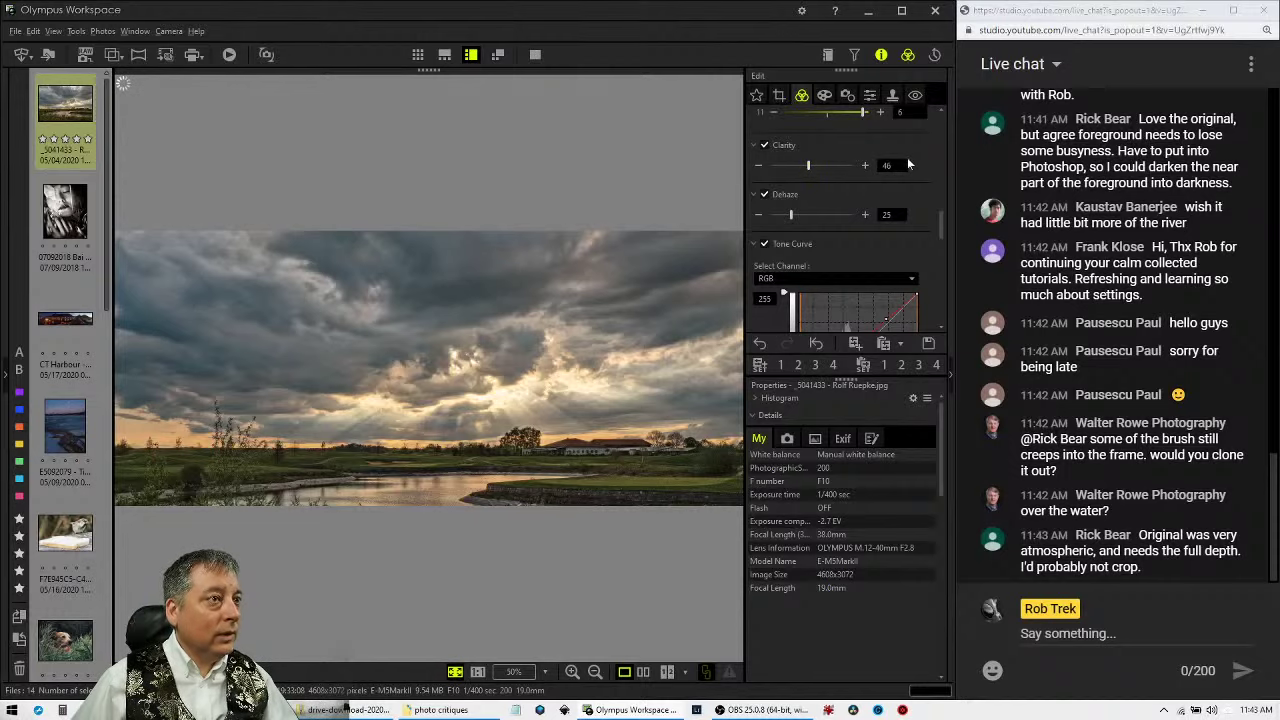
Raise the saturation of green tone 10 and red tone 3 on the Adjust Color wheel.
scroll(915, 170, up, 1)
scroll(924, 176, up, 3)
drag(939, 211, 944, 127)
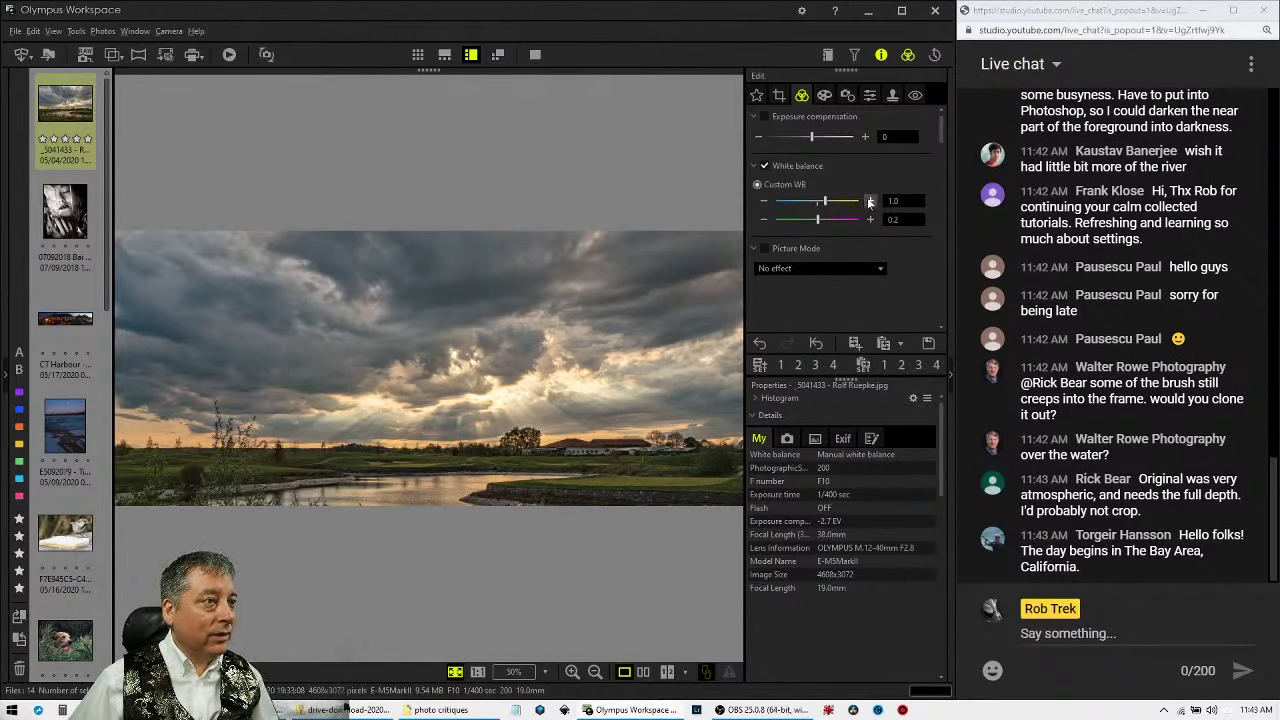
scroll(857, 257, down, 5)
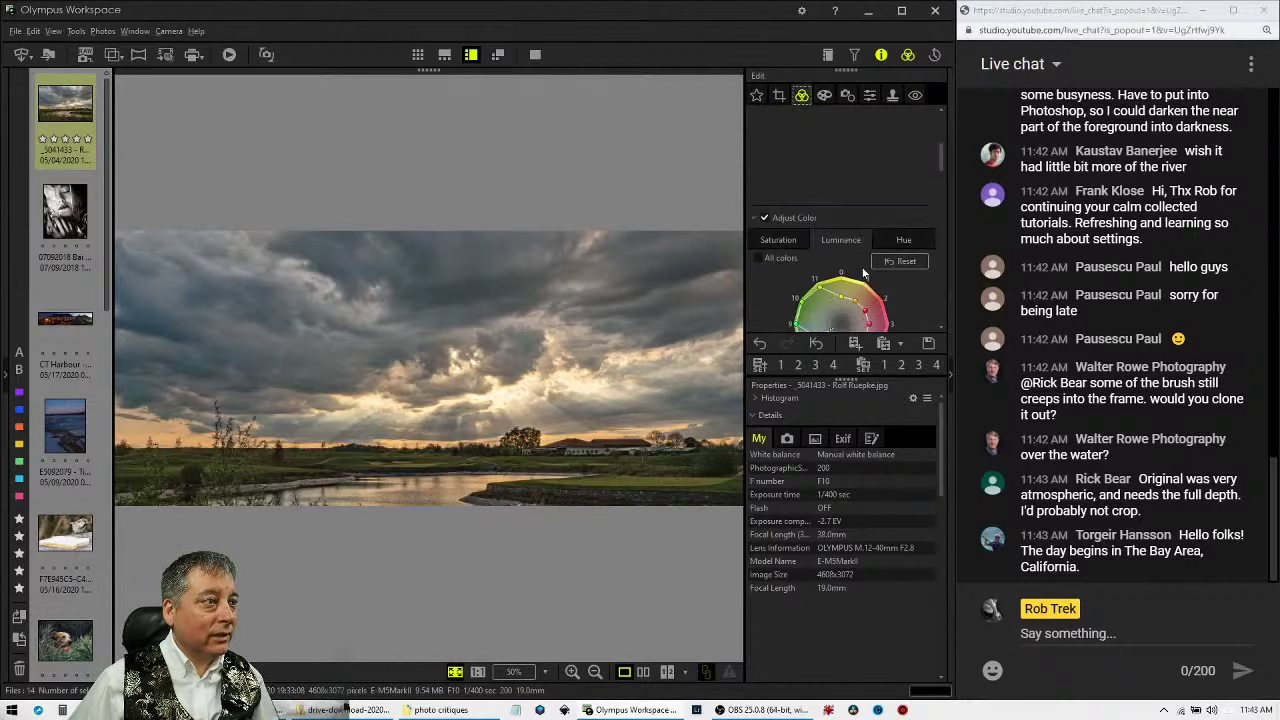
click(766, 160)
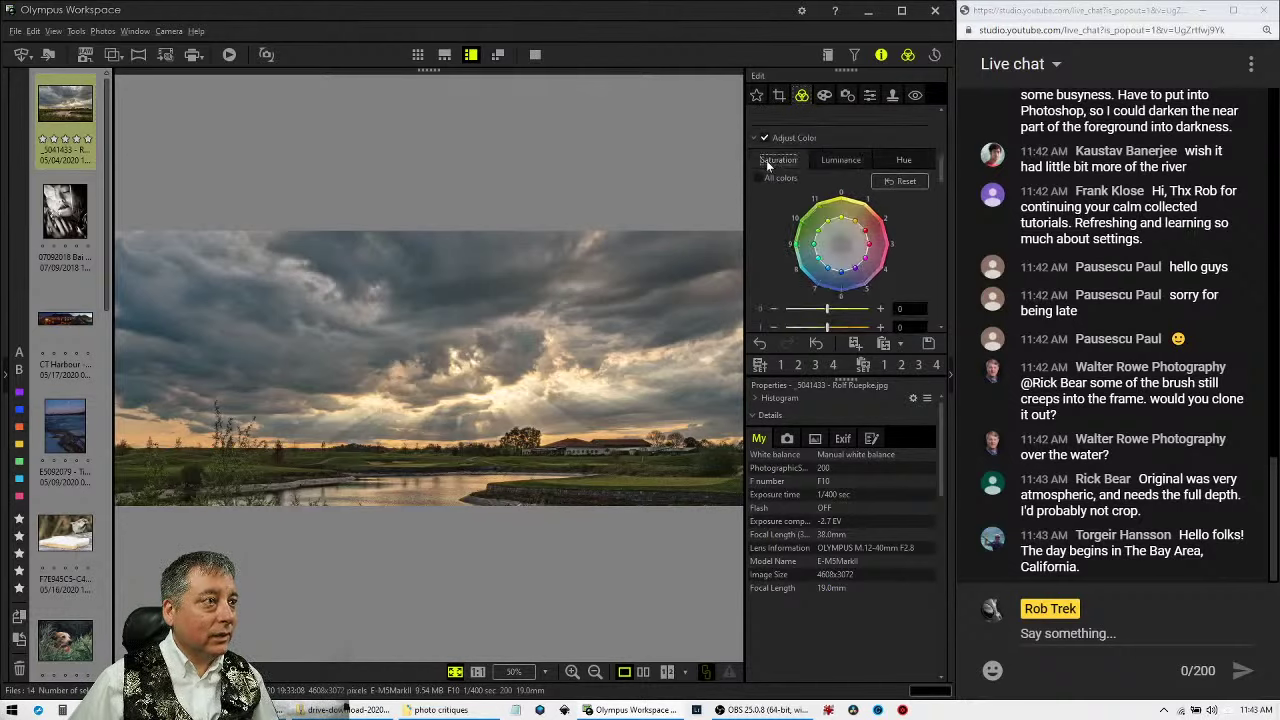
click(810, 227)
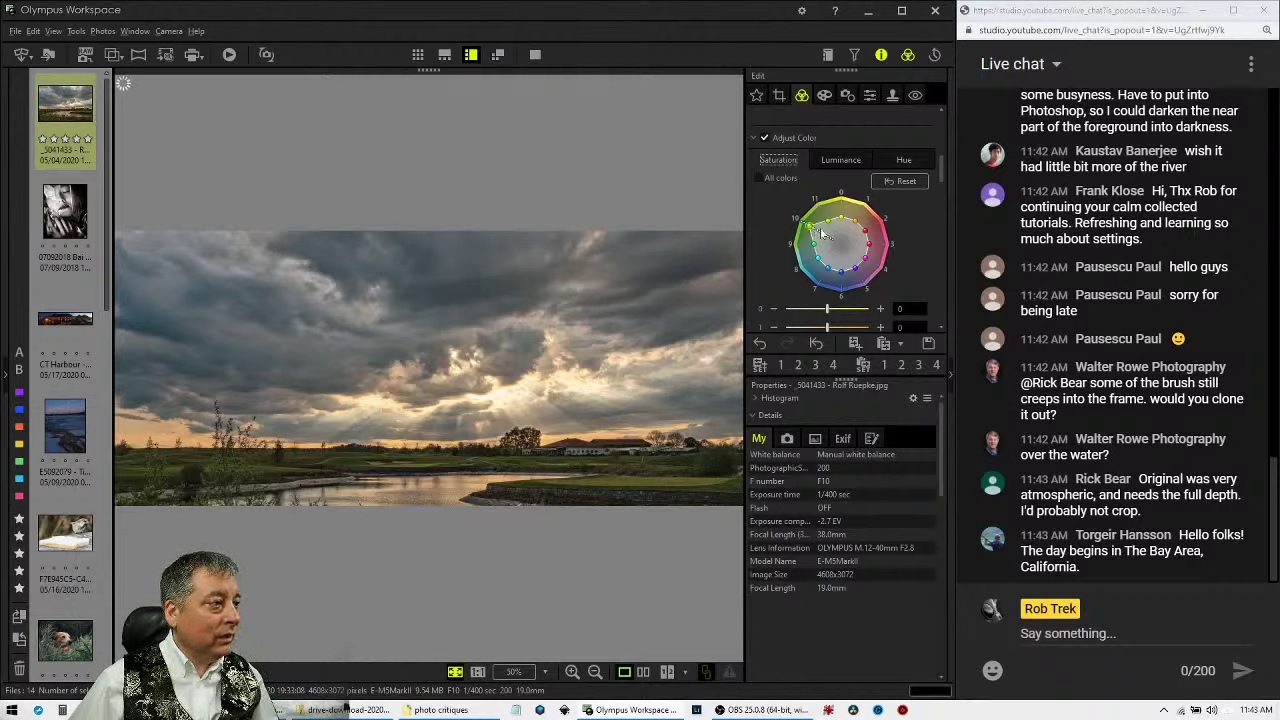
click(878, 245)
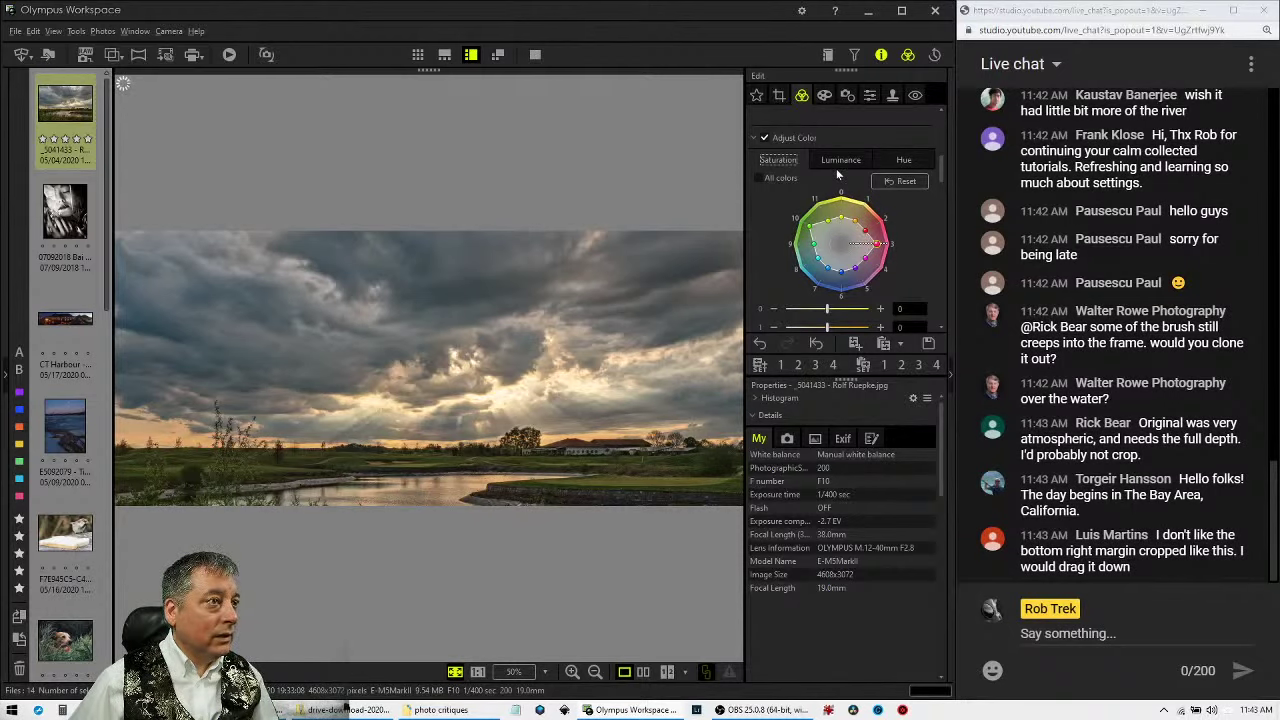
Shift the hue of yellow-green tone 11 well toward yellow and collapse the Adjust Color settings.
click(903, 162)
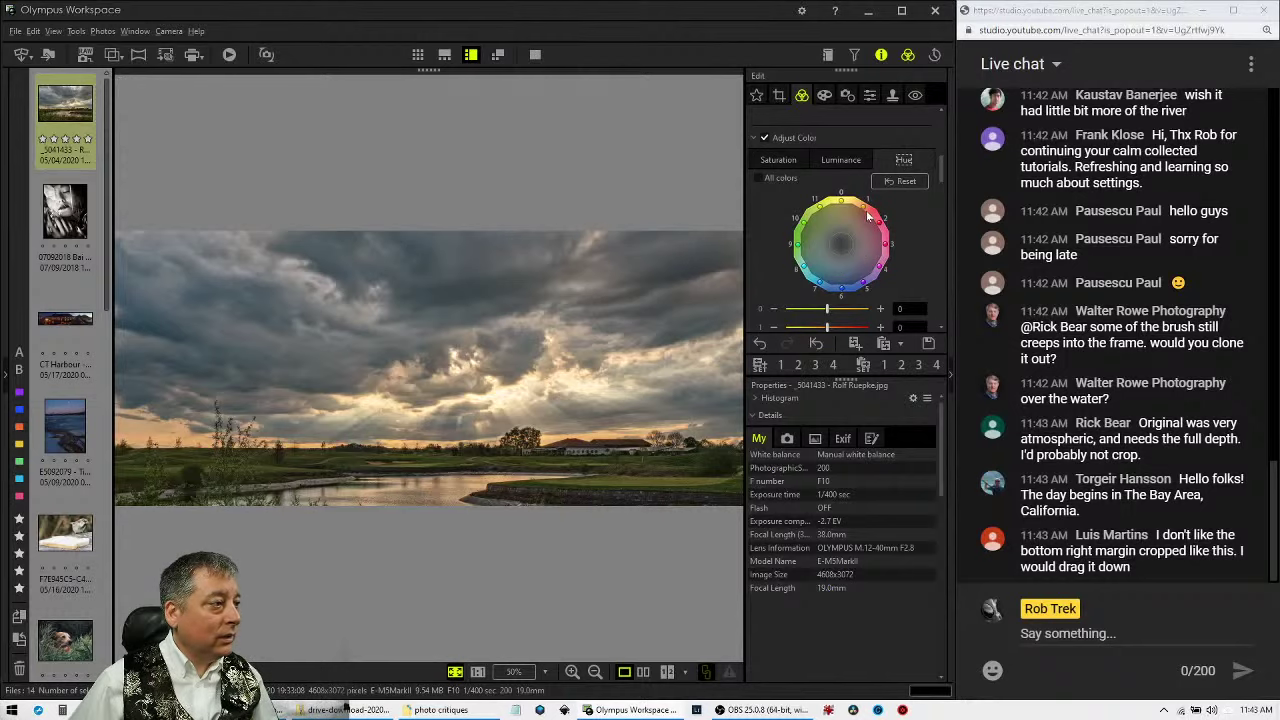
click(822, 208)
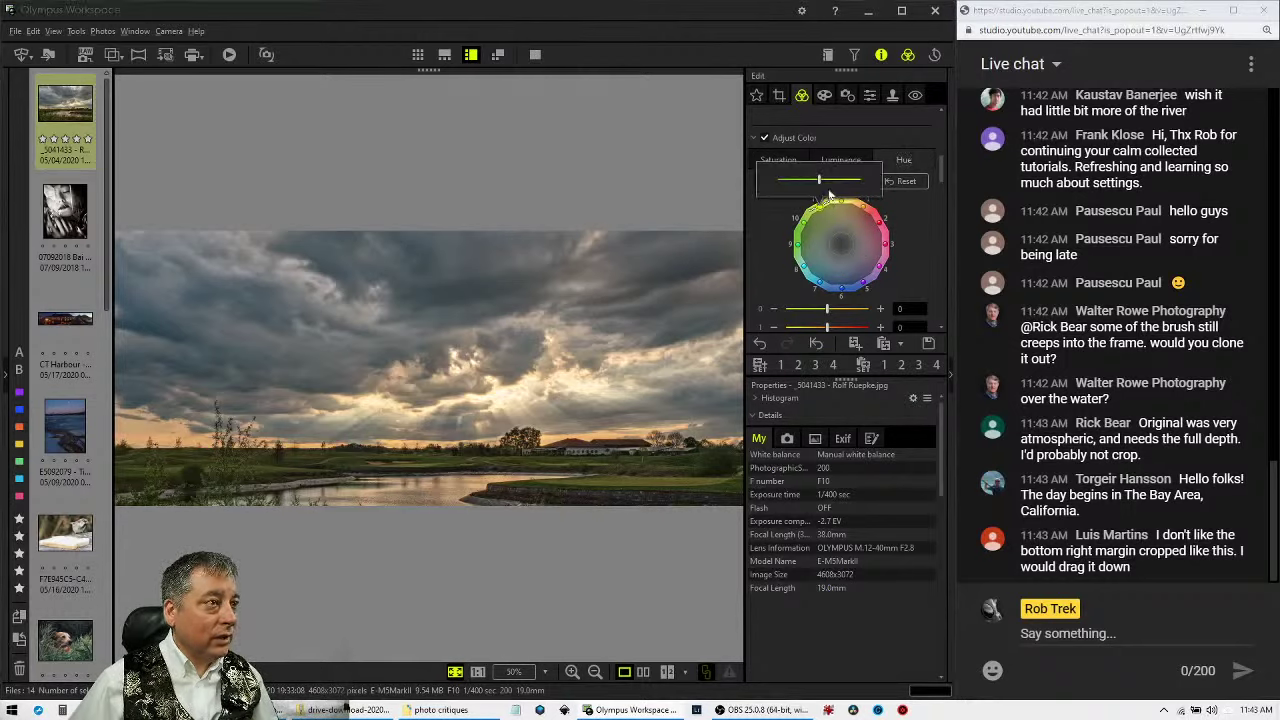
drag(819, 180, 848, 186)
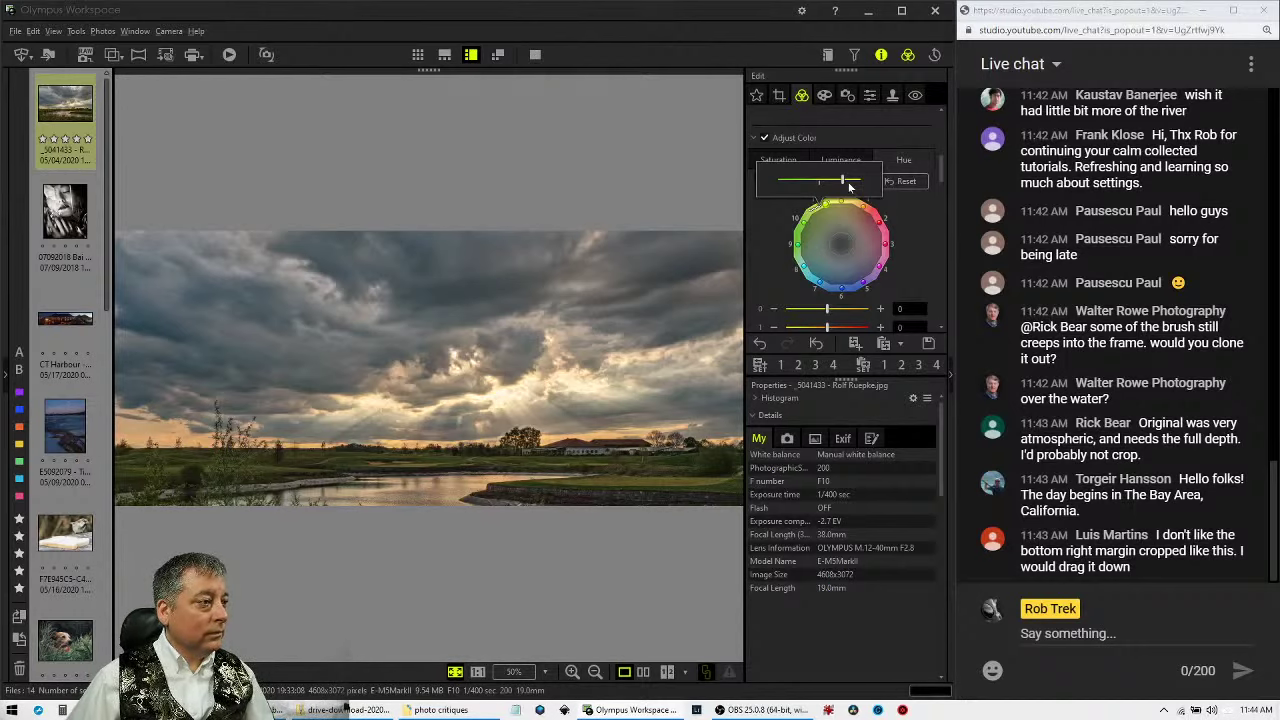
drag(843, 181, 855, 181)
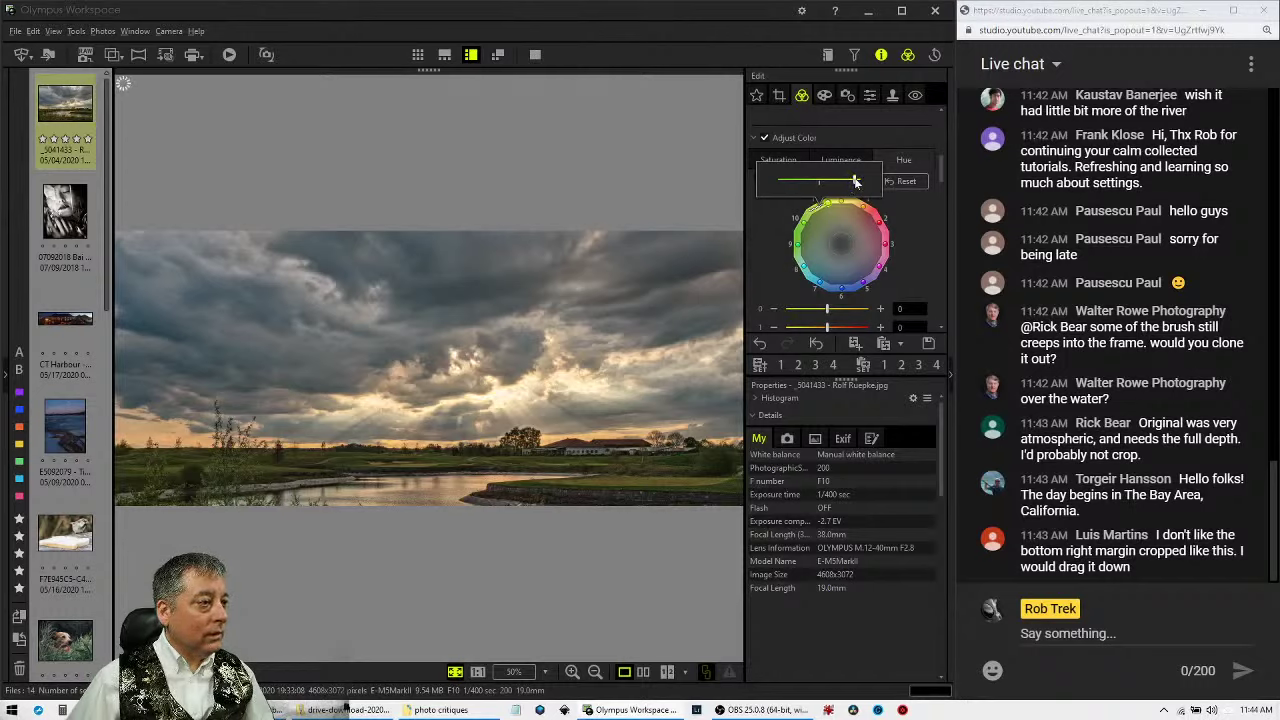
drag(855, 181, 846, 183)
click(846, 136)
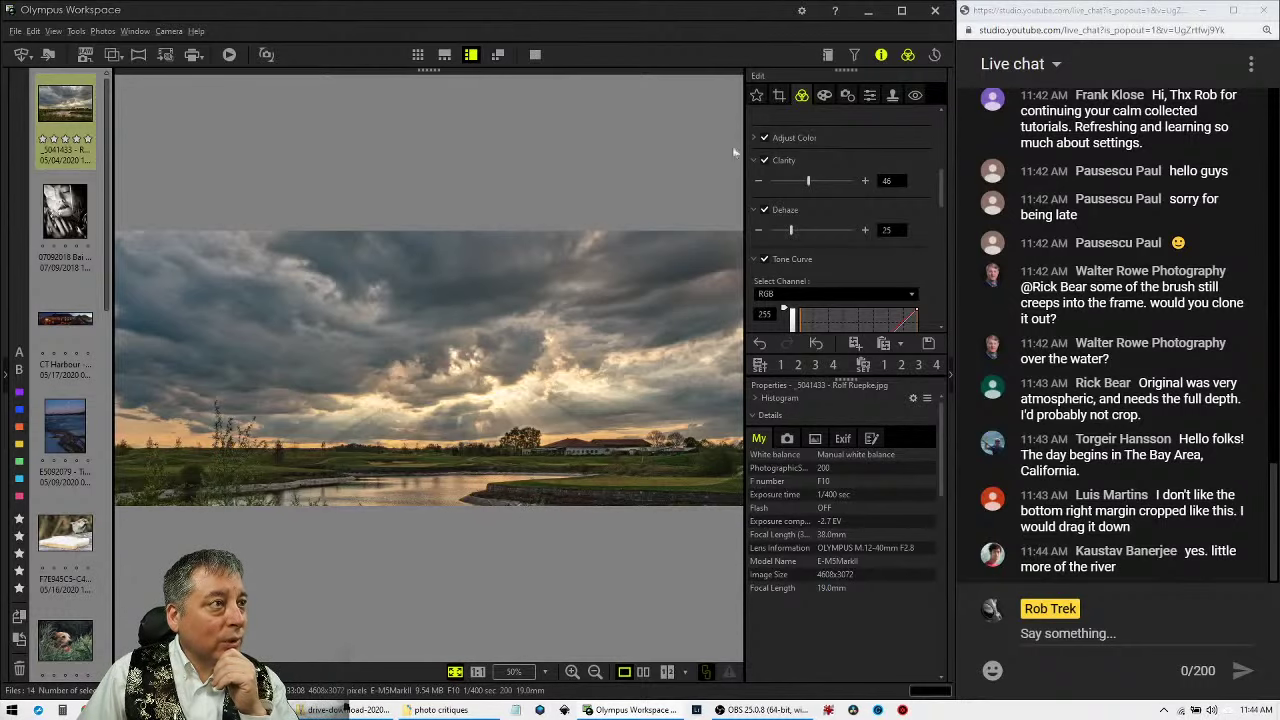
Move the 16:7 crop frame slightly down to include more of the river and return to the tone adjustments.
click(779, 97)
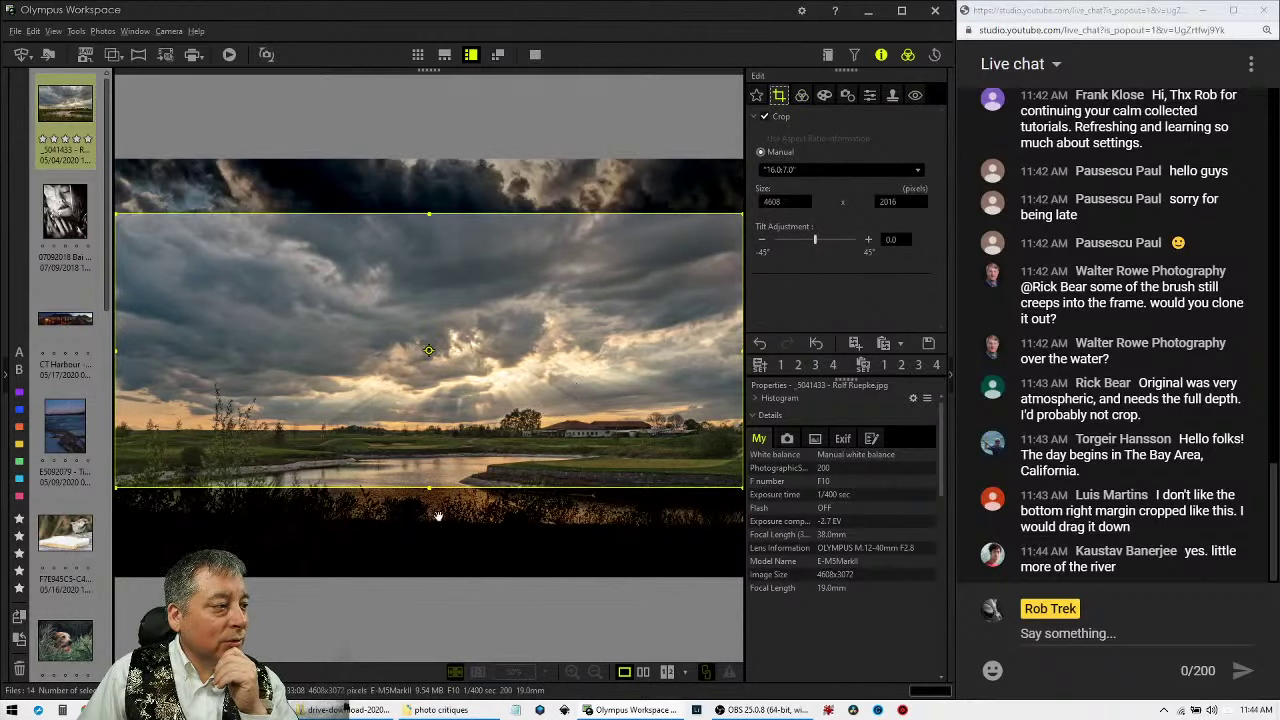
drag(541, 393, 541, 408)
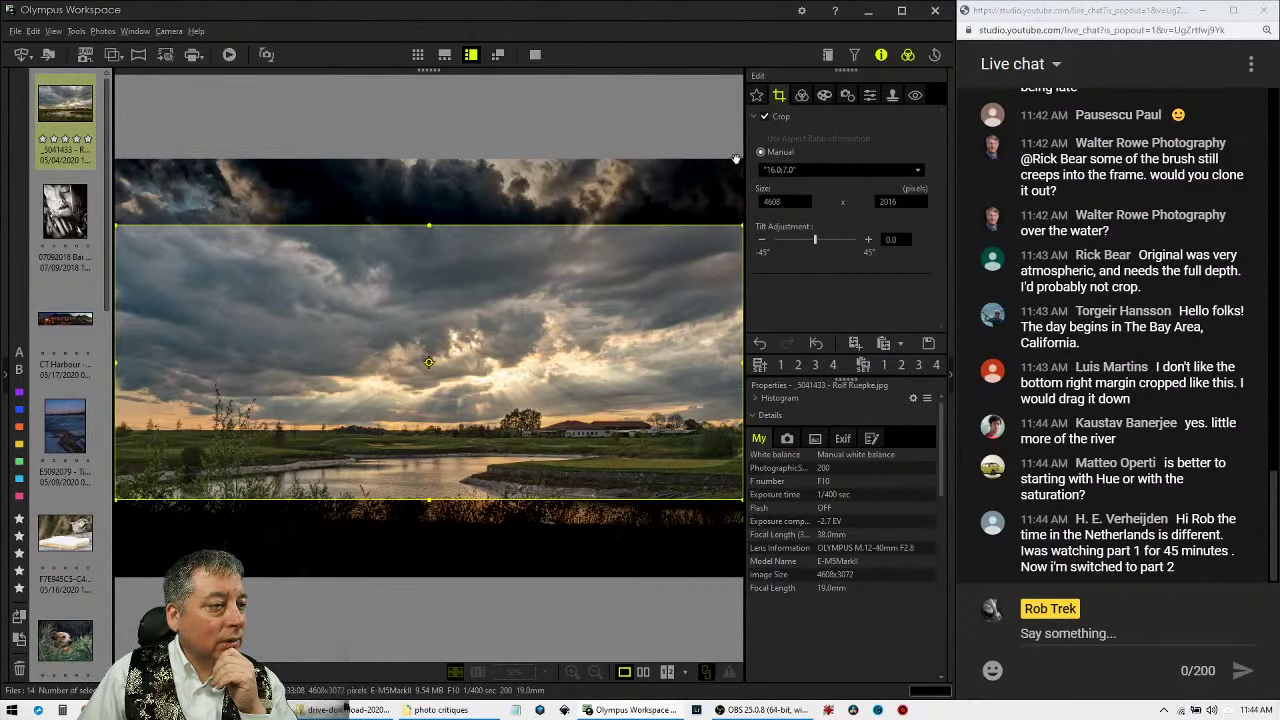
click(800, 96)
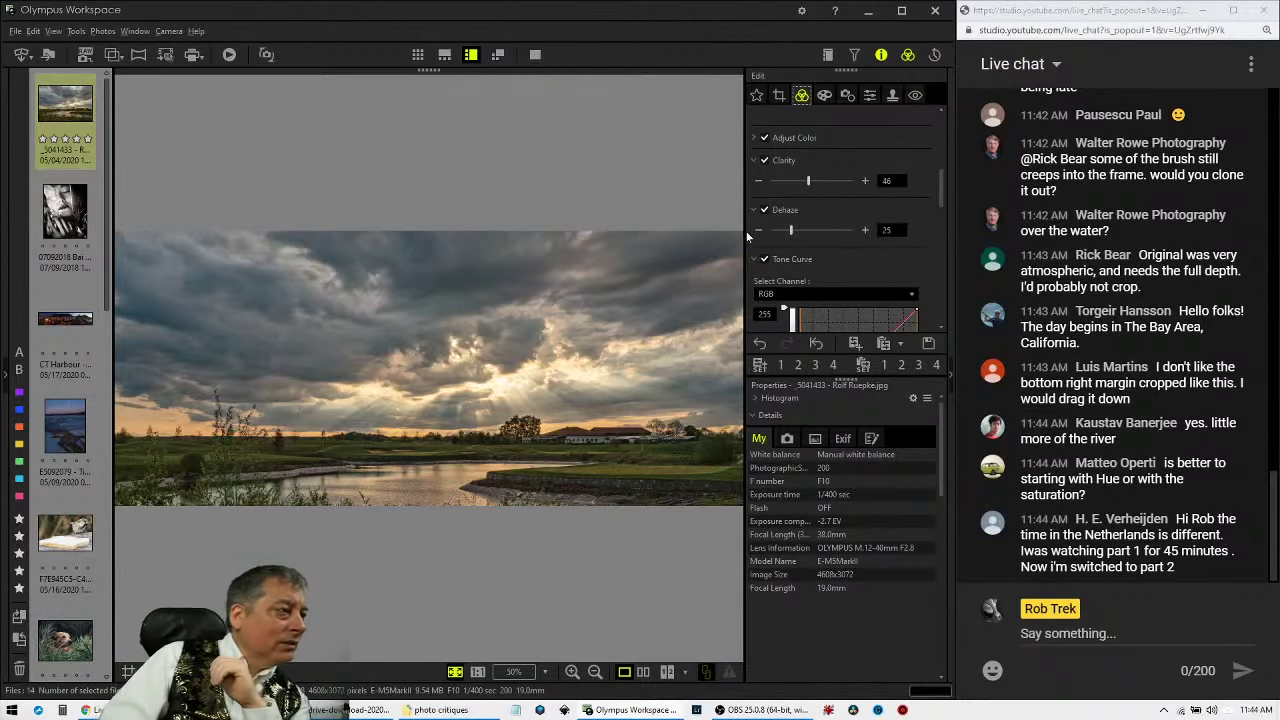
Check the horizon's level by placing the lower horizontal grid guide on it at 60%, move the guide back to 74% and hide the grid.
click(128, 671)
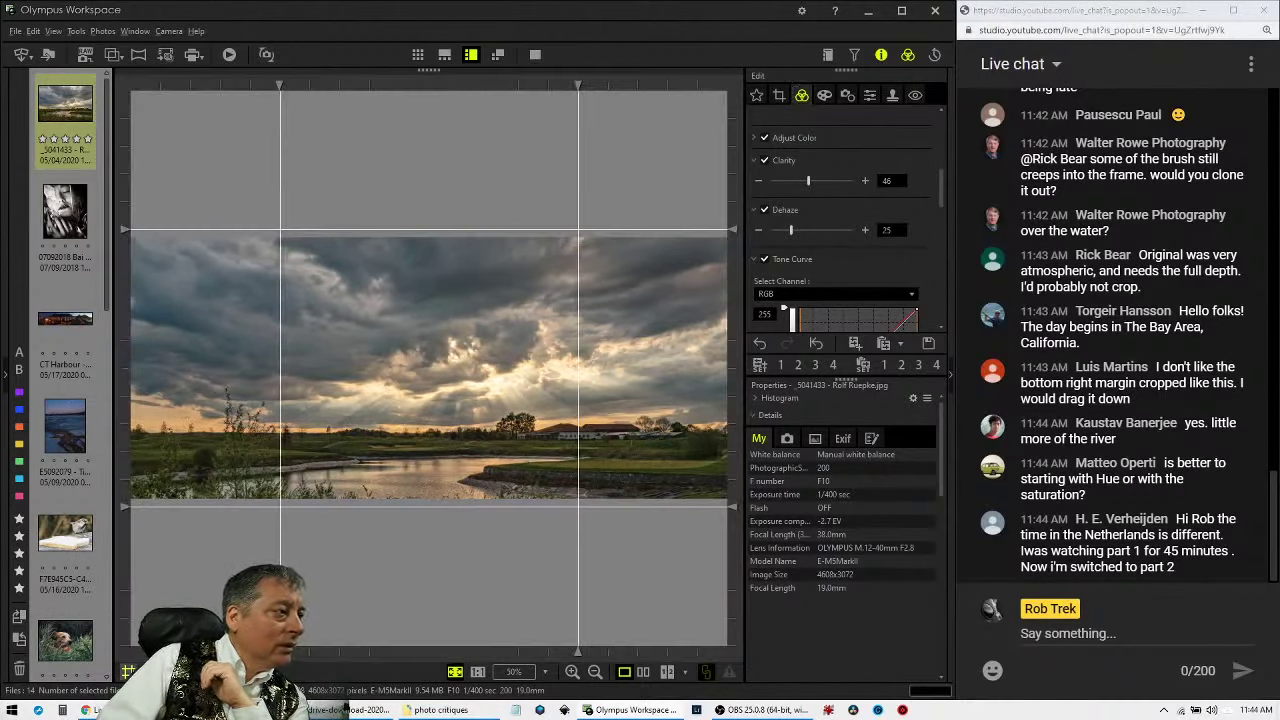
drag(124, 514, 122, 429)
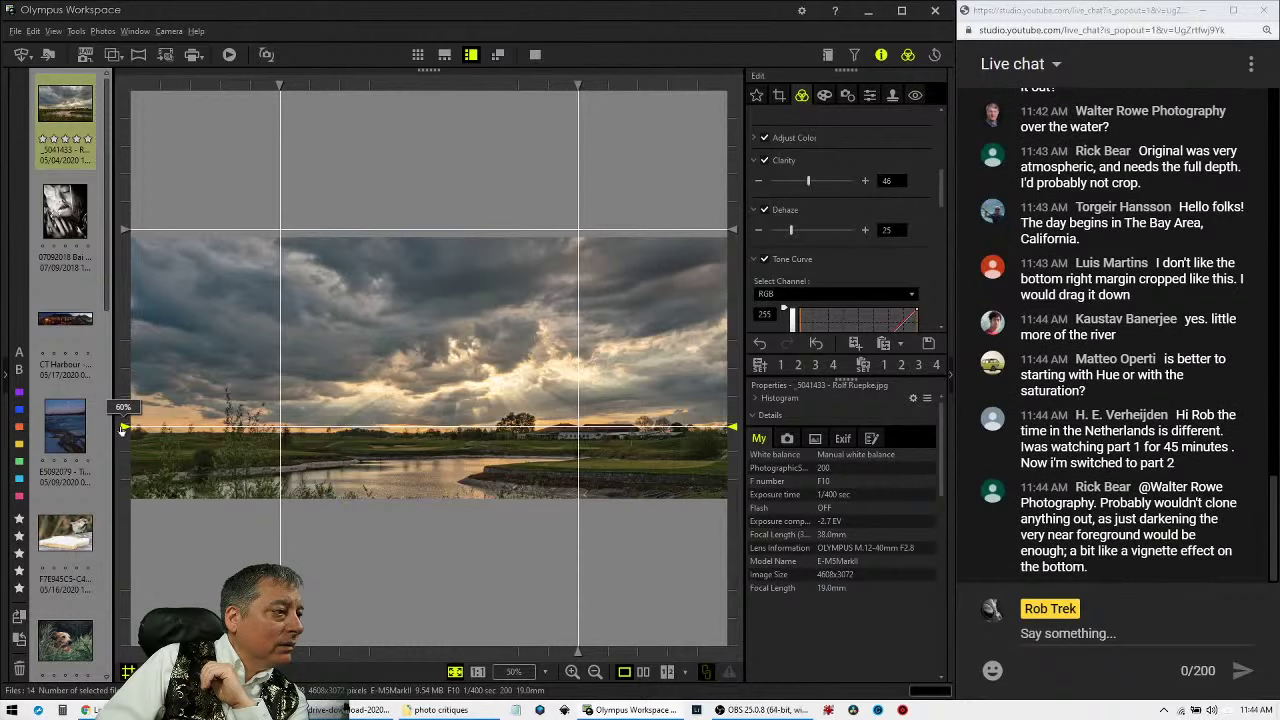
drag(122, 428, 122, 505)
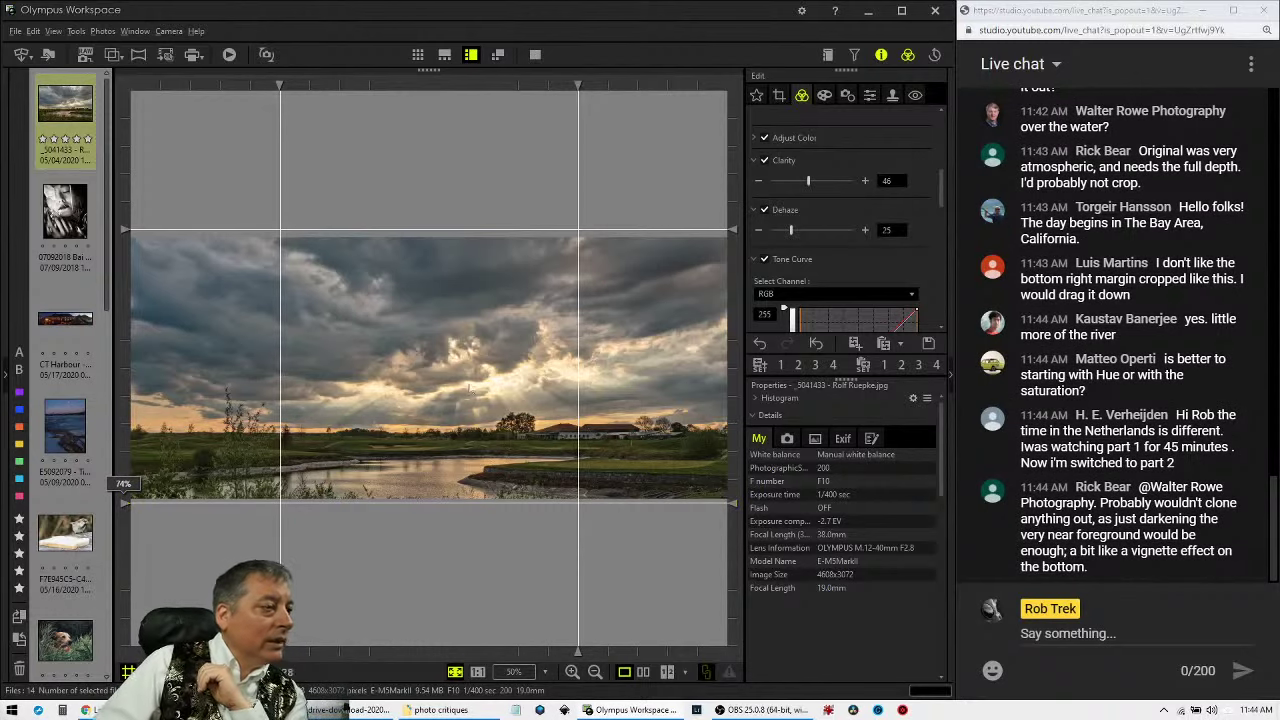
key(Return)
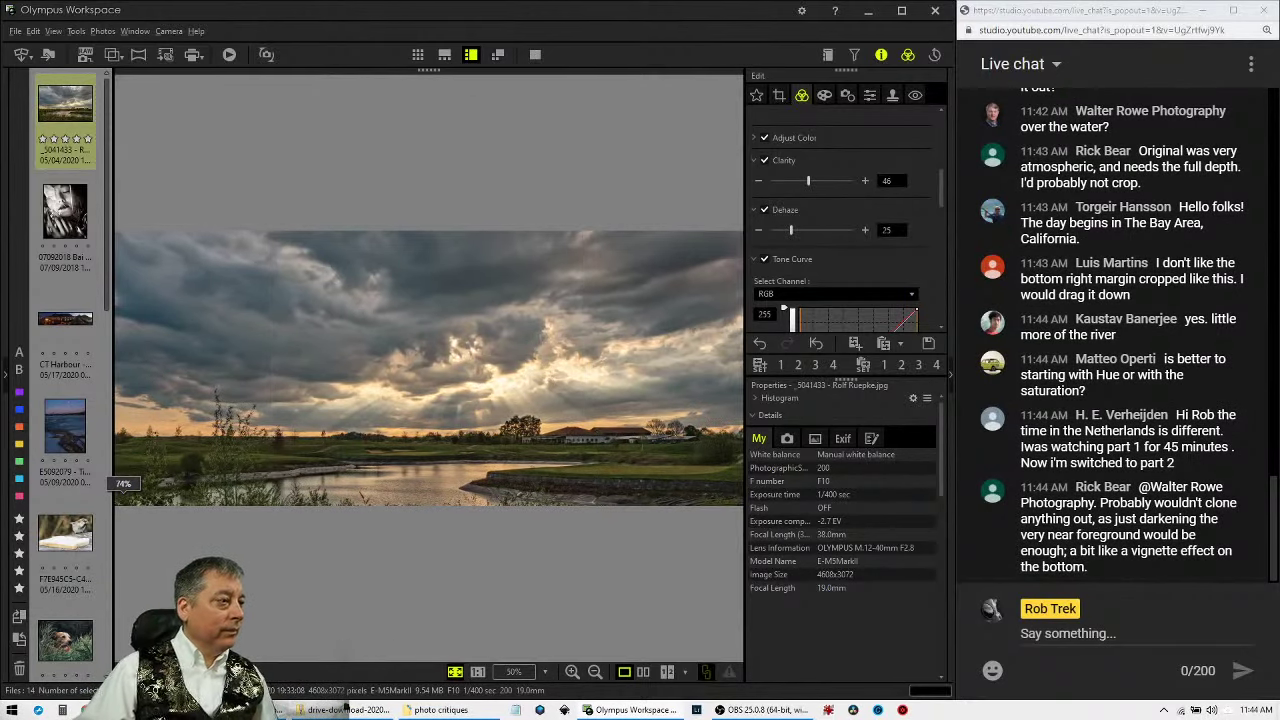
Show the original photo and the edited version side by side for comparison.
mouse_move(345, 706)
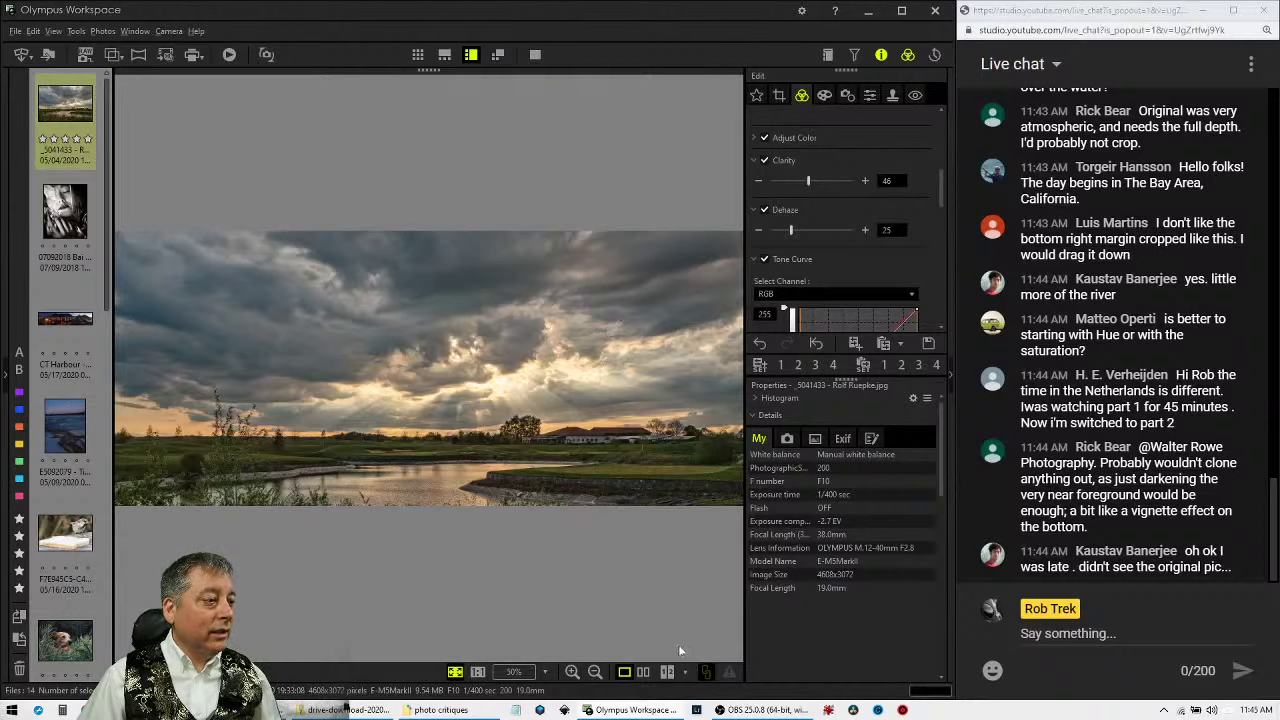
click(643, 671)
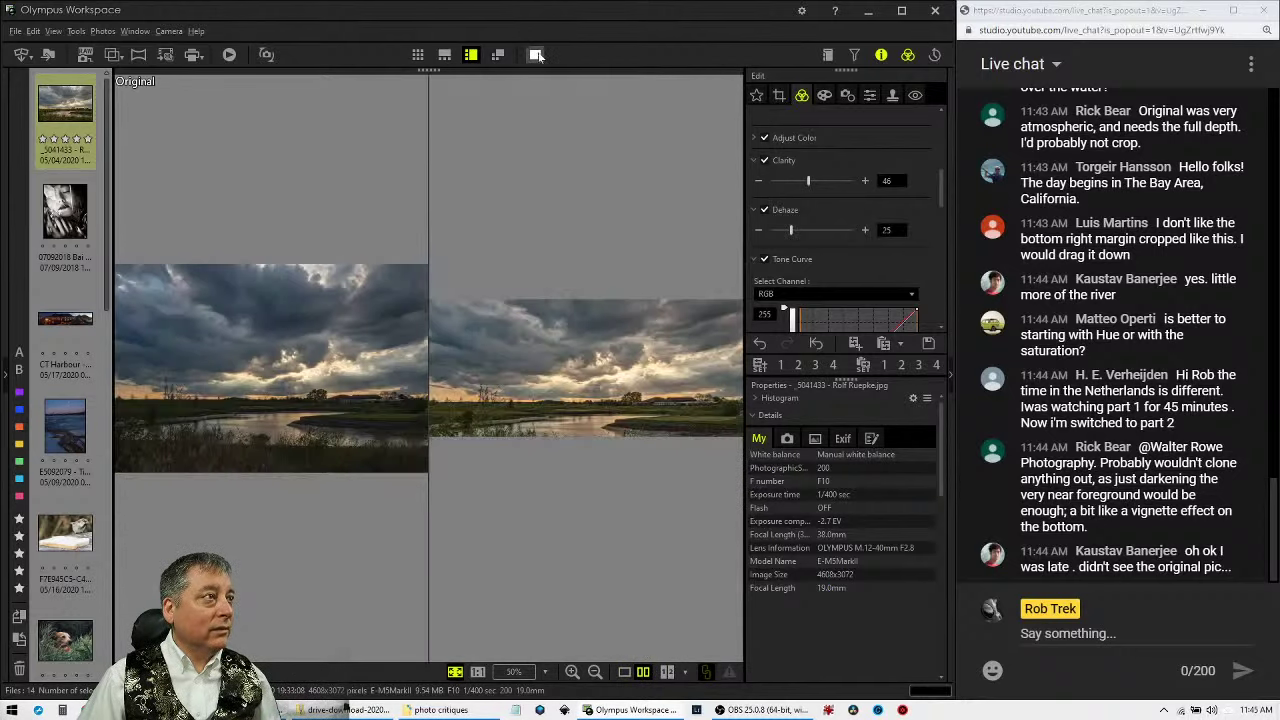
Examine the original and edited landscape side by side in full screen.
click(536, 55)
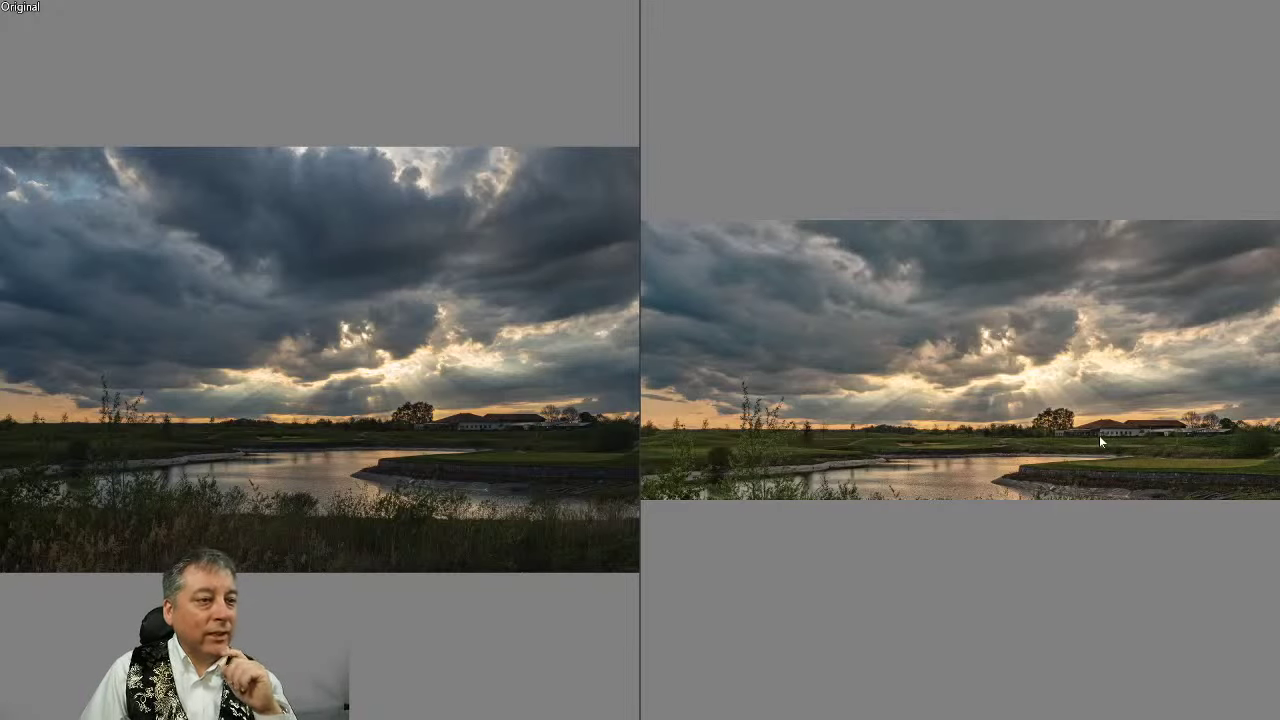
key(Escape)
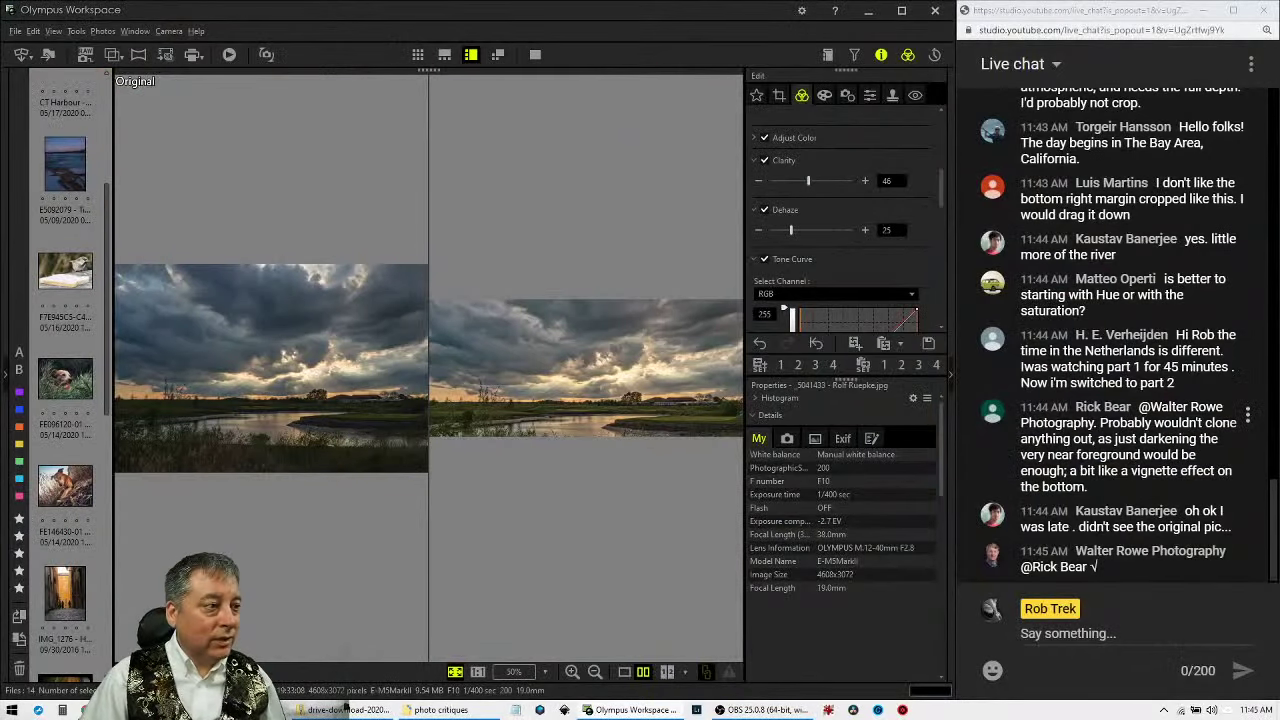
Set the landscape's Highlight & Shadow midtone to 1 and check it against the original in full screen.
scroll(861, 252, down, 5)
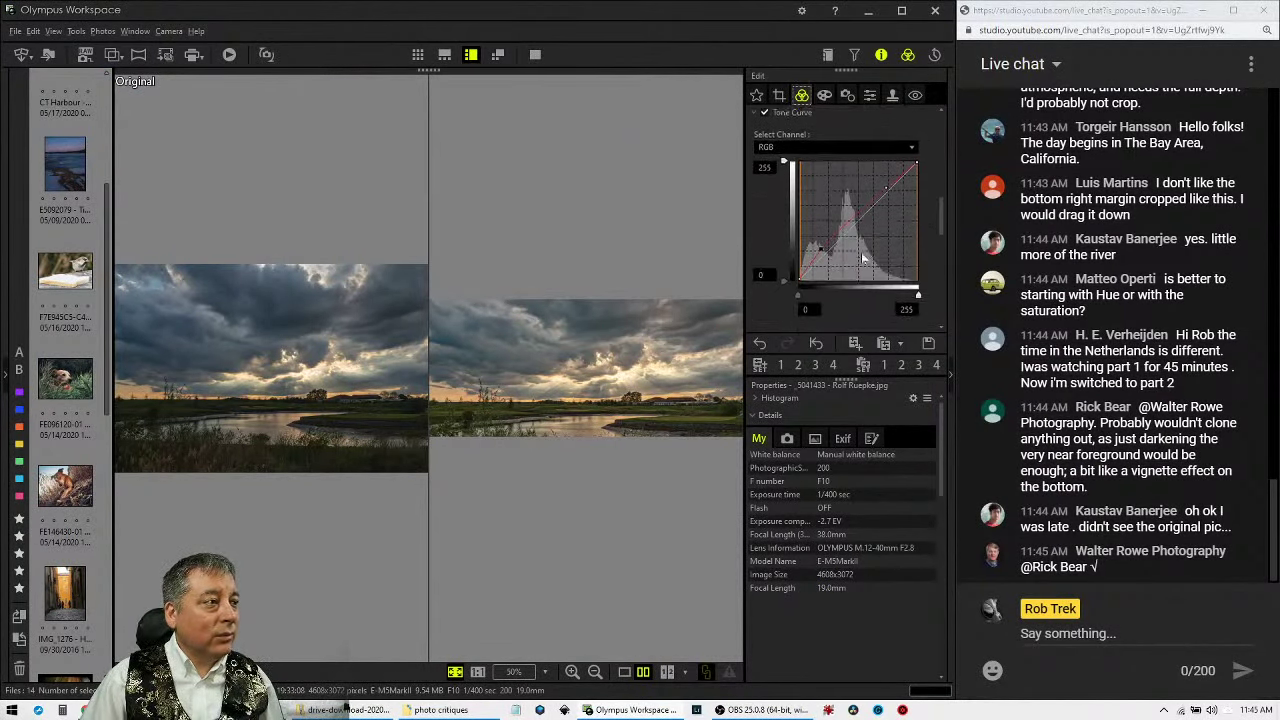
scroll(860, 250, down, 2)
click(879, 181)
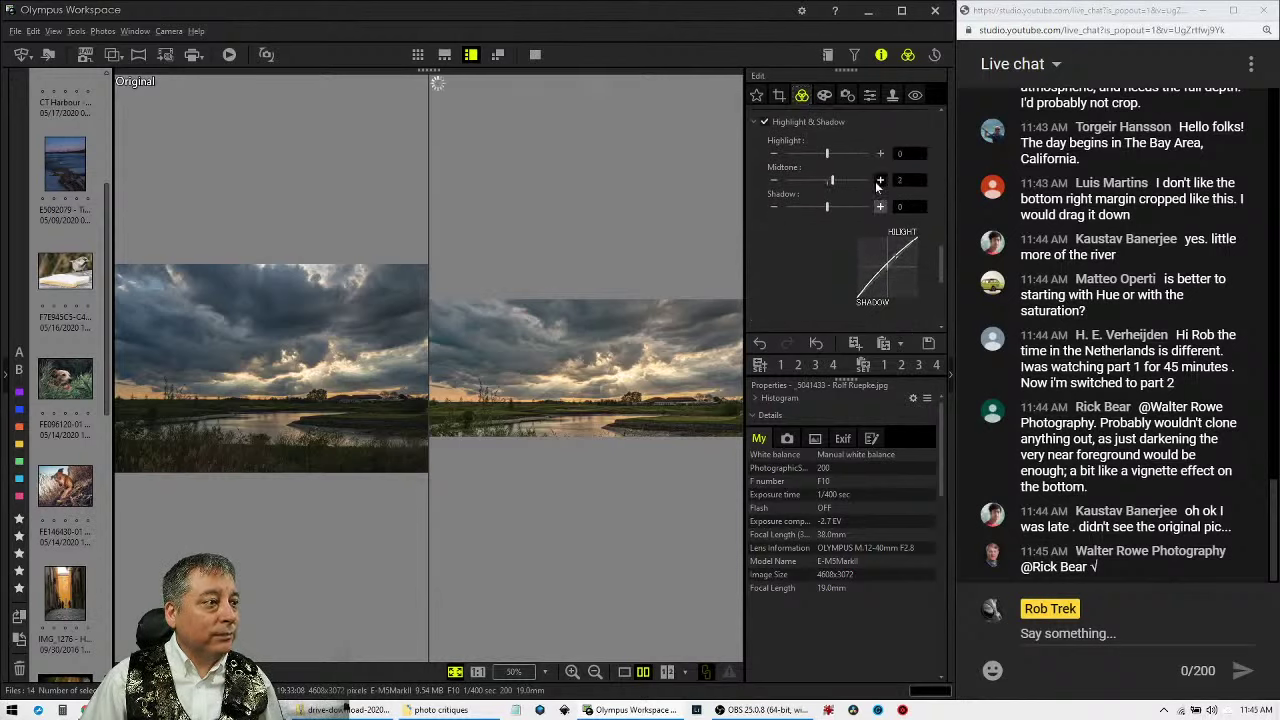
click(879, 181)
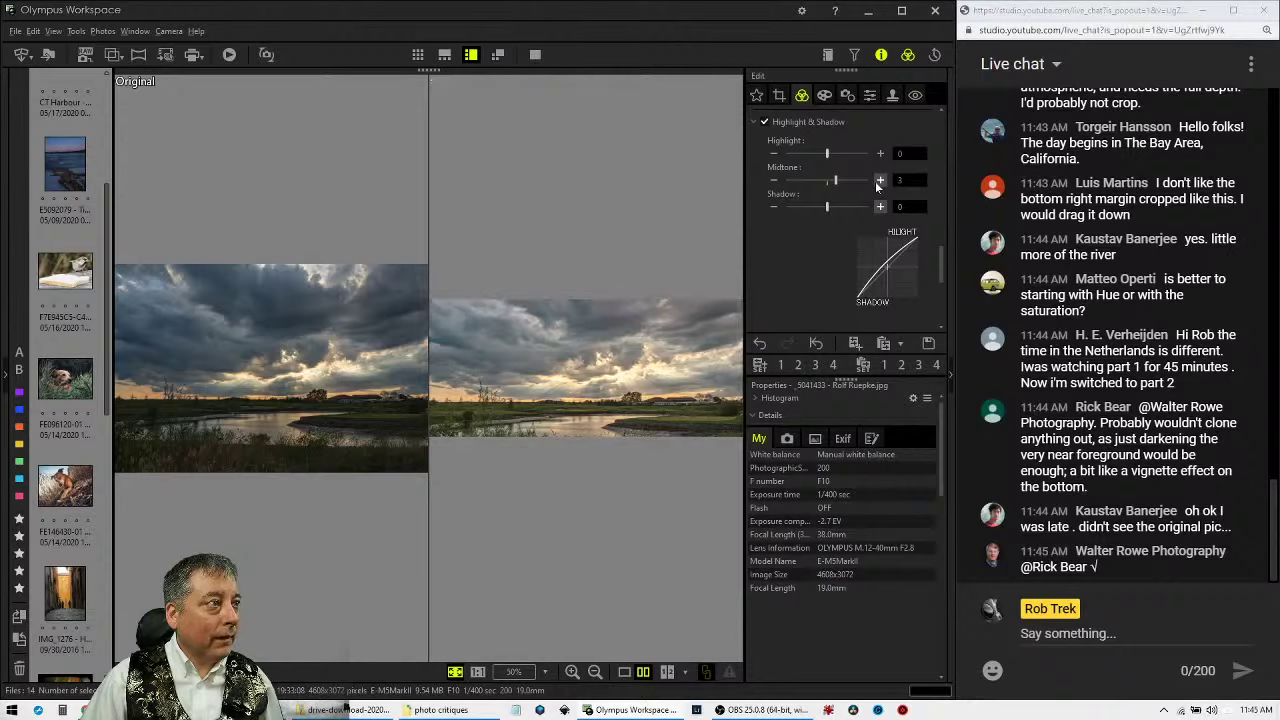
click(776, 180)
click(776, 180)
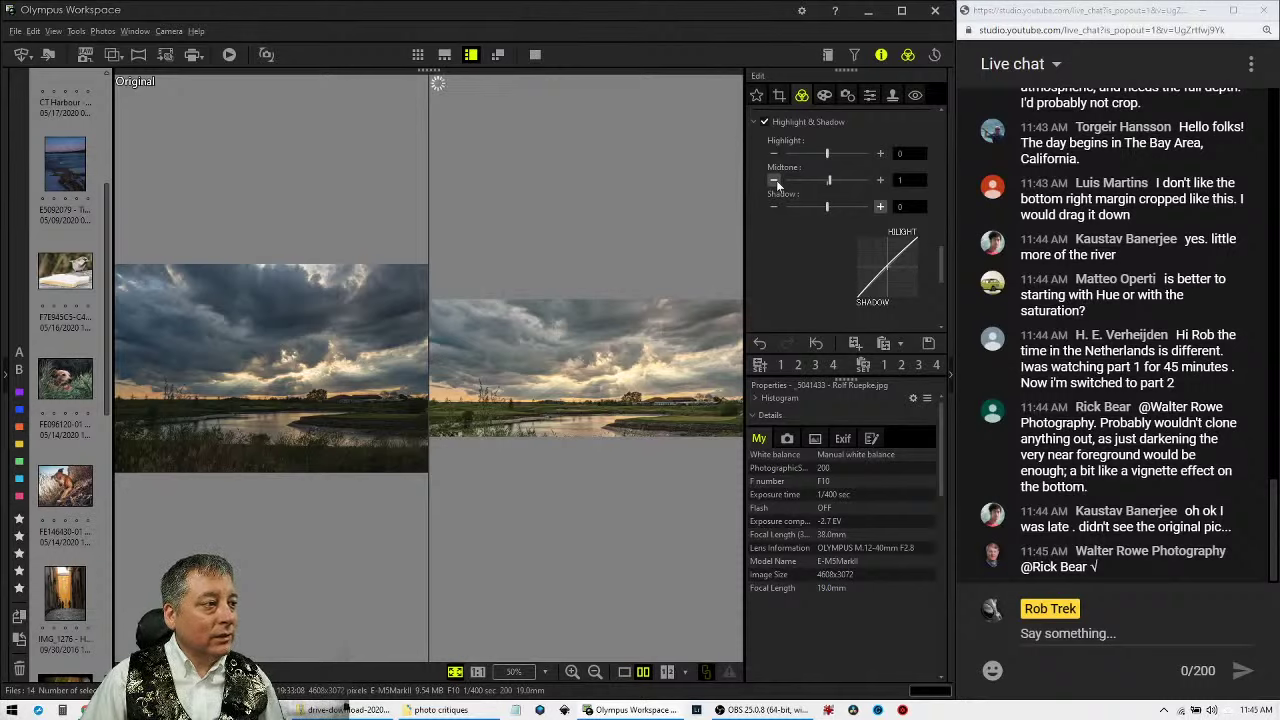
click(776, 180)
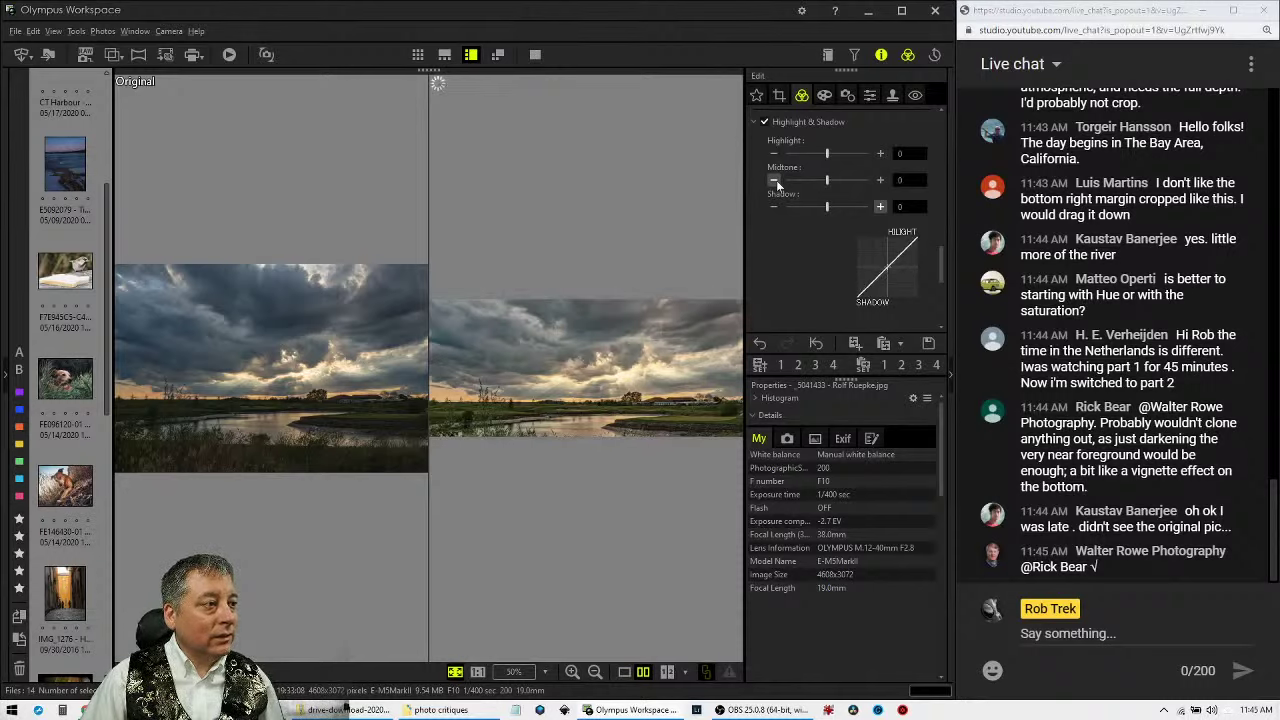
click(879, 180)
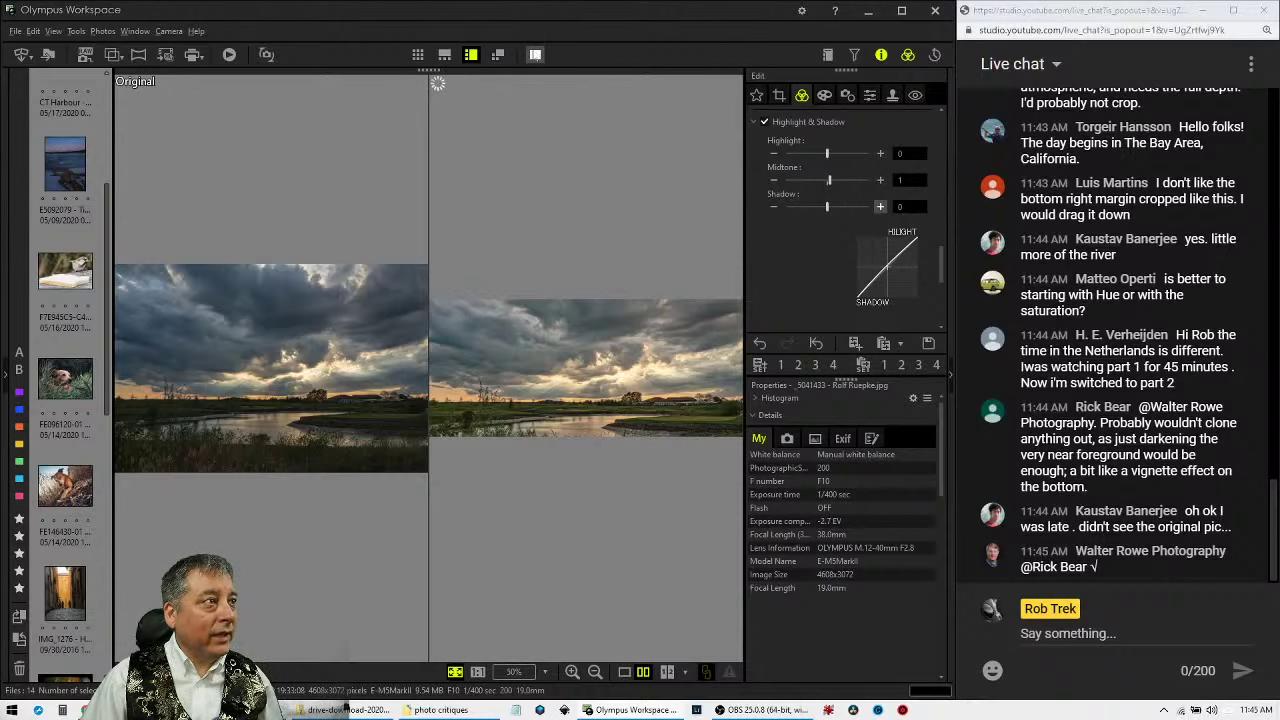
click(535, 54)
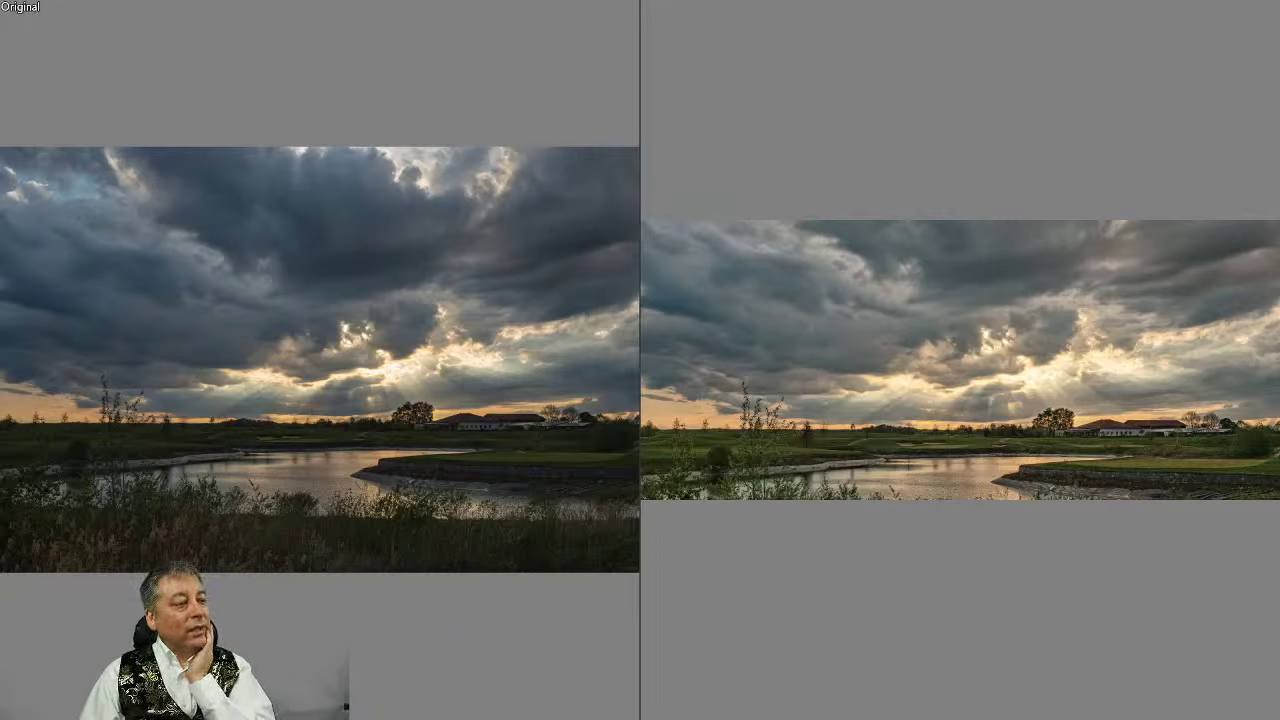
key(Escape)
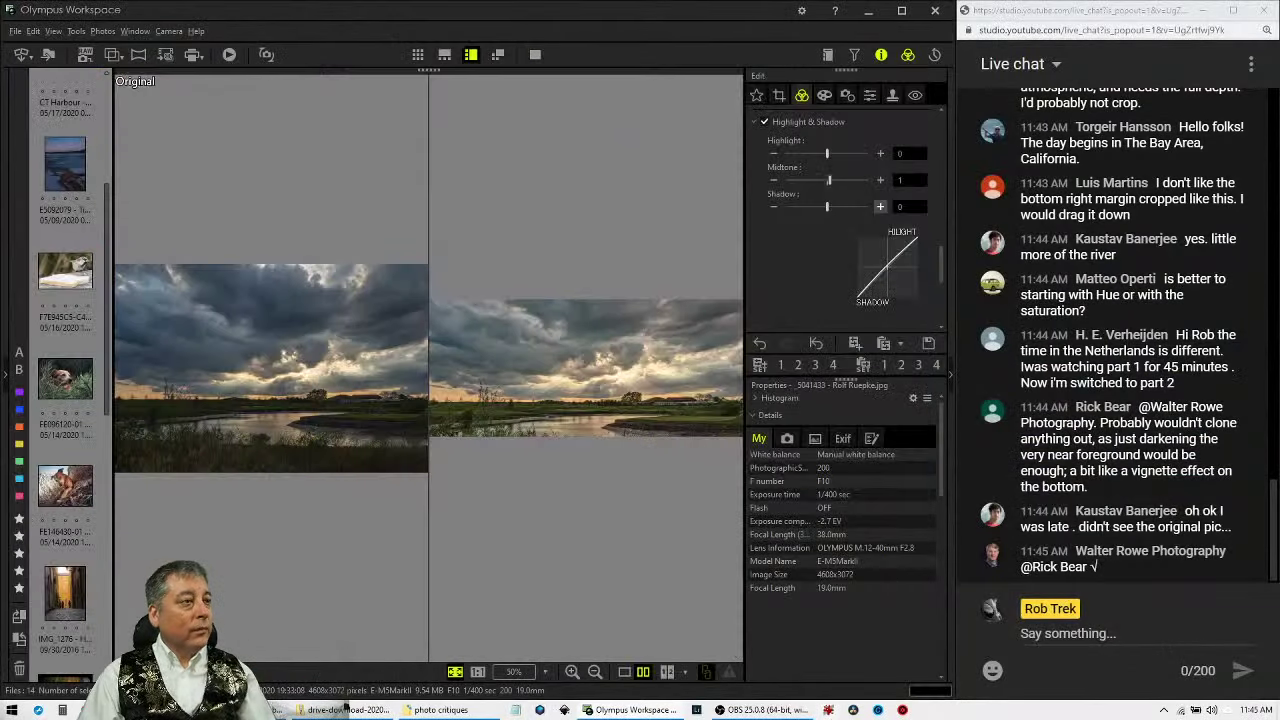
Change the landscape's crop ratio to 16:9 in single view, move the frame up to trim the foreground grass, and view the cropped photo in full screen.
click(779, 95)
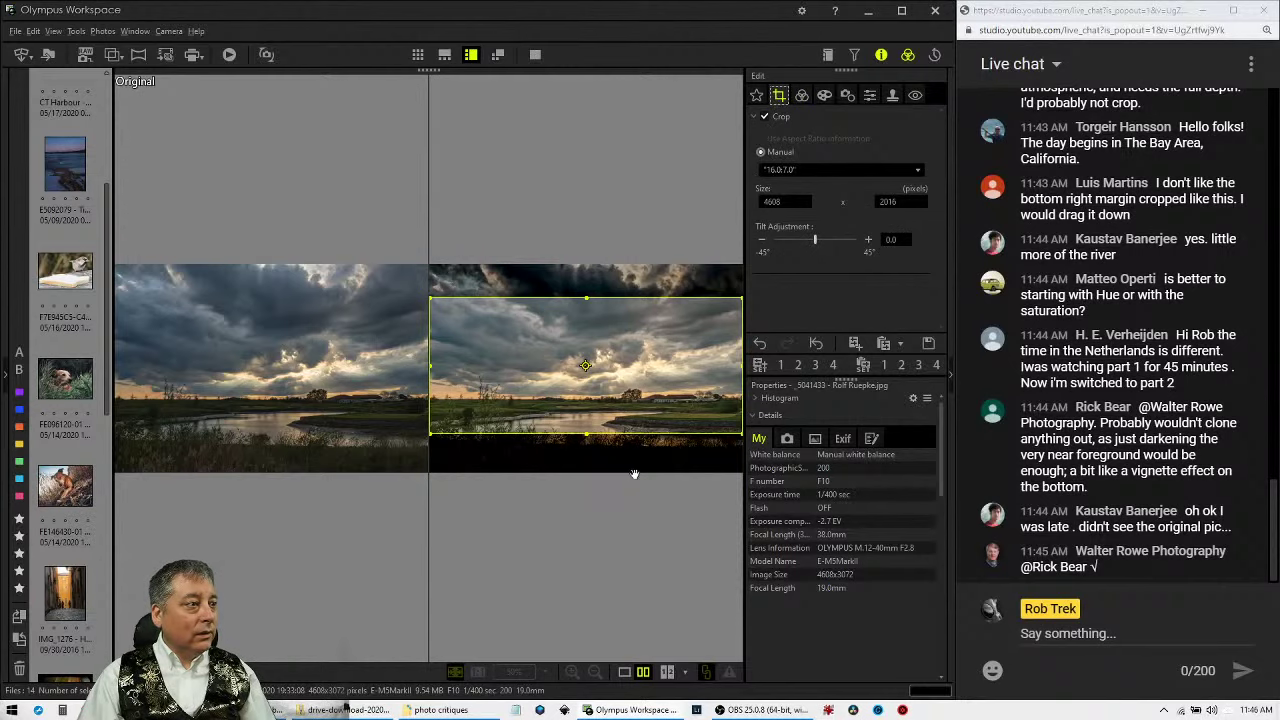
click(624, 672)
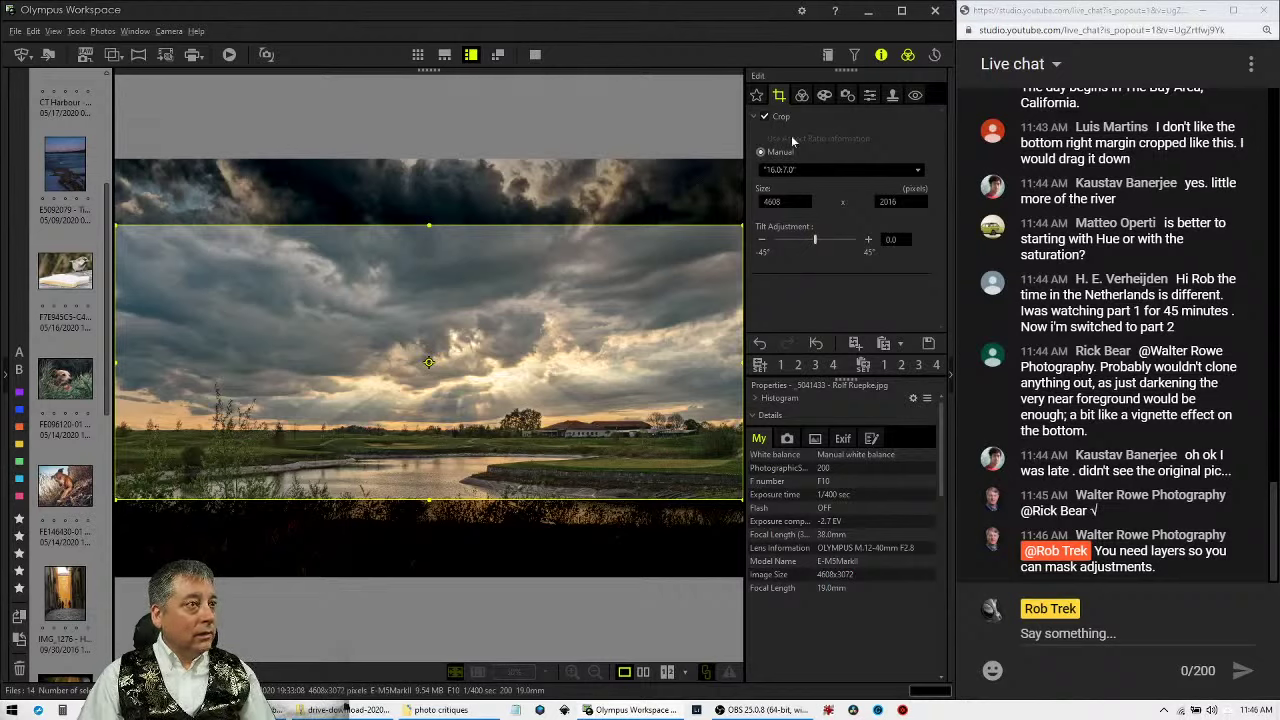
click(800, 169)
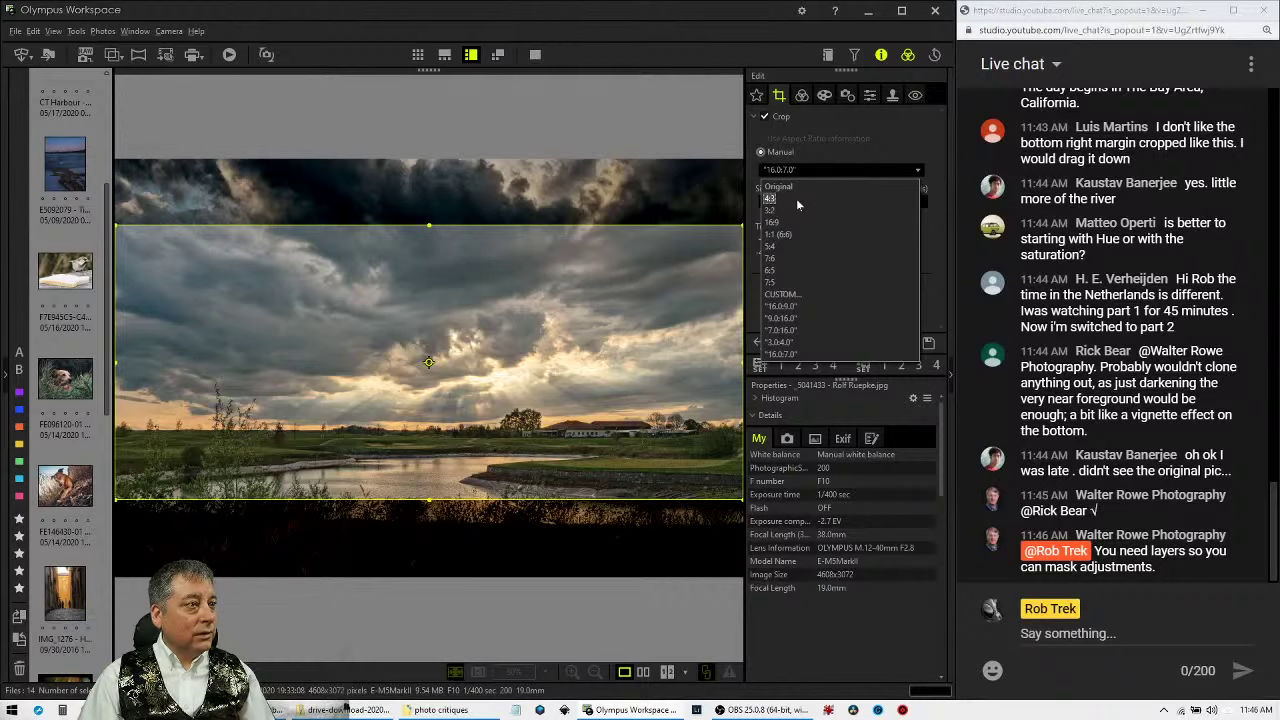
click(795, 221)
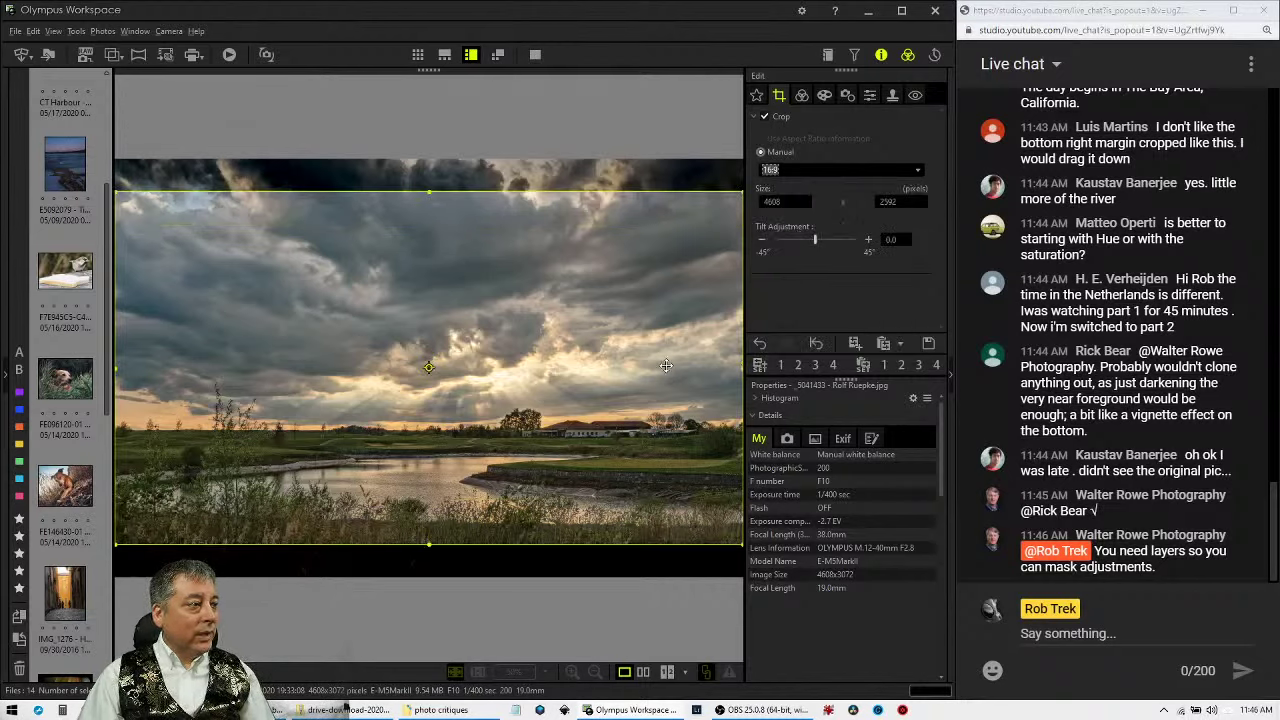
drag(667, 350, 668, 341)
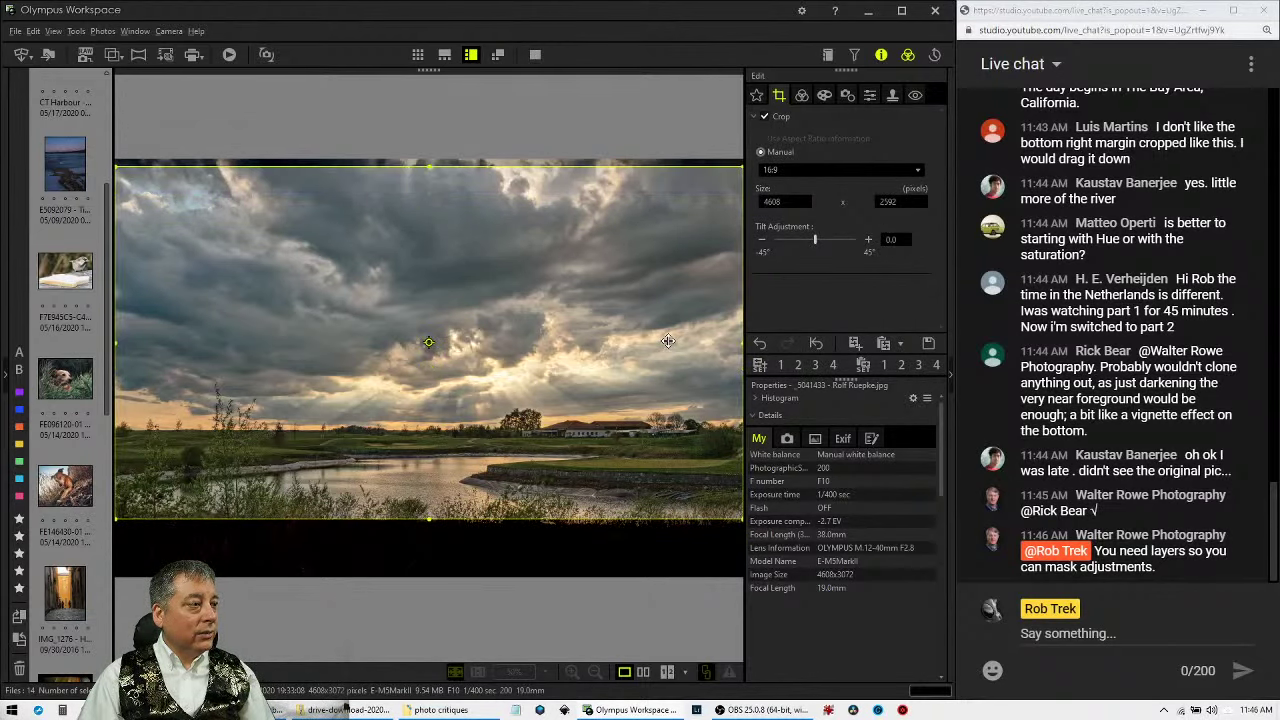
click(801, 97)
click(540, 59)
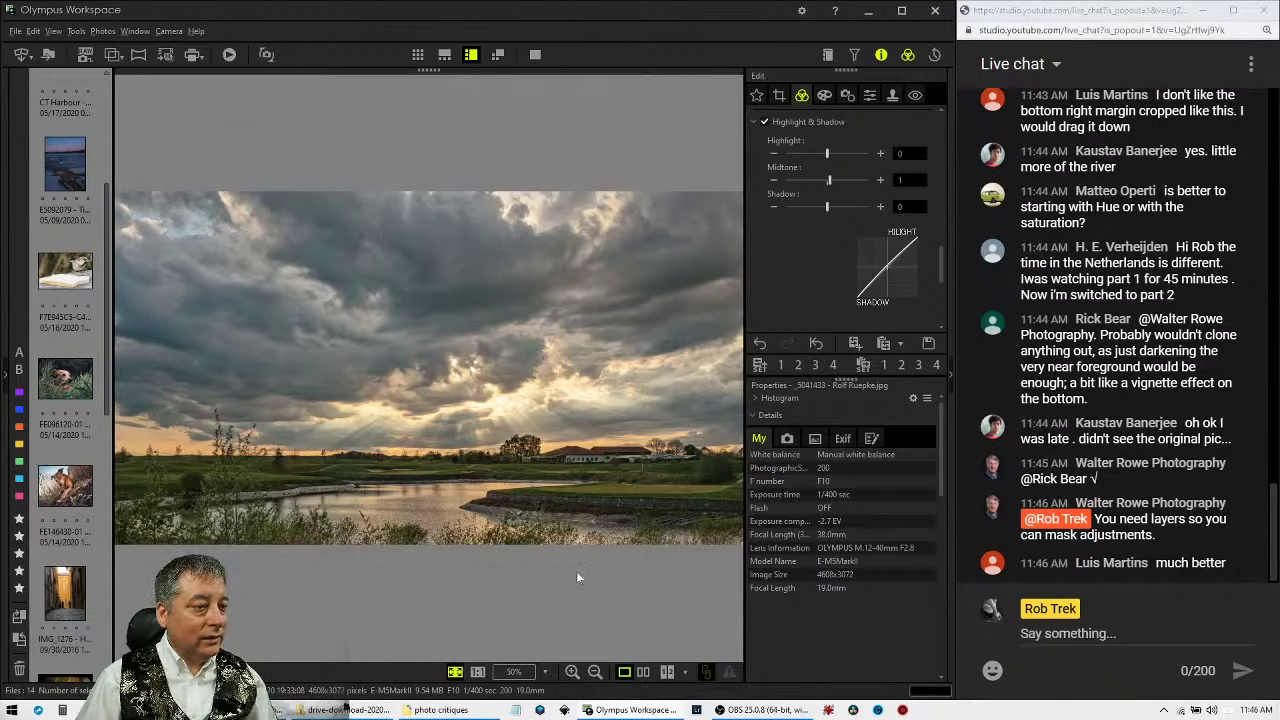
Open the black-and-white portrait of the face behind plastic and examine it in full screen.
scroll(72, 215, up, 3)
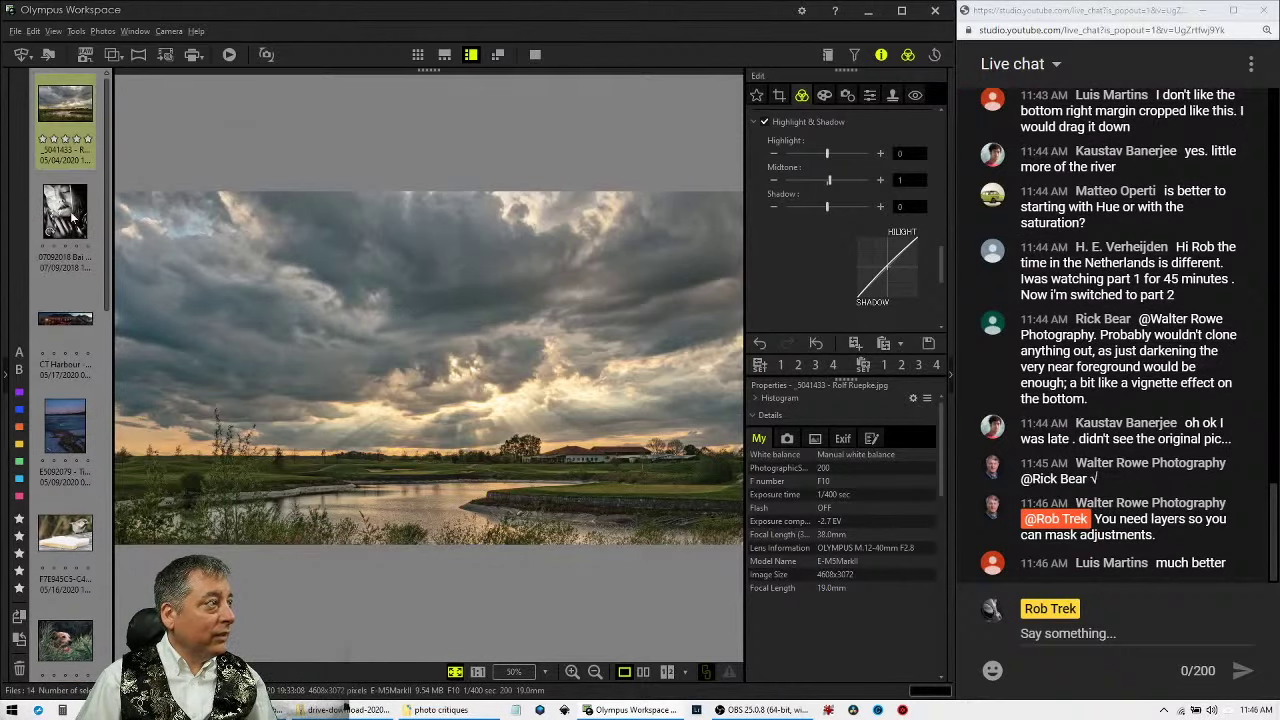
click(70, 220)
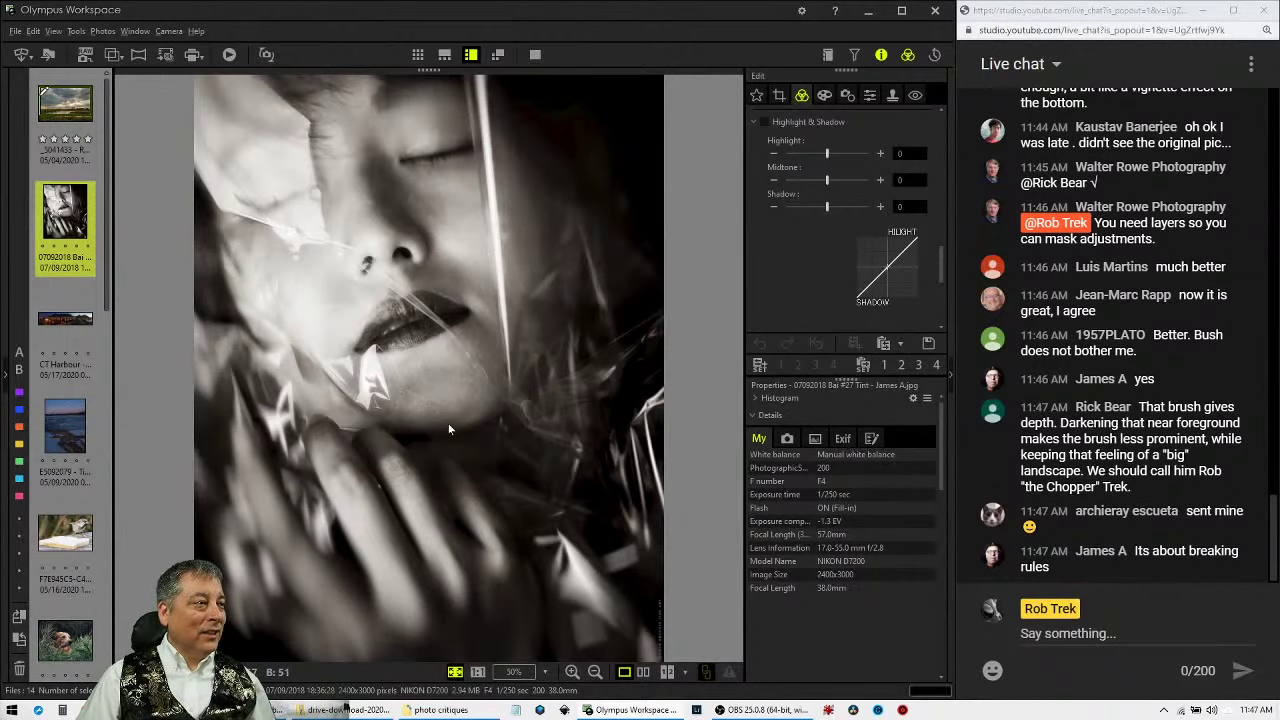
click(535, 54)
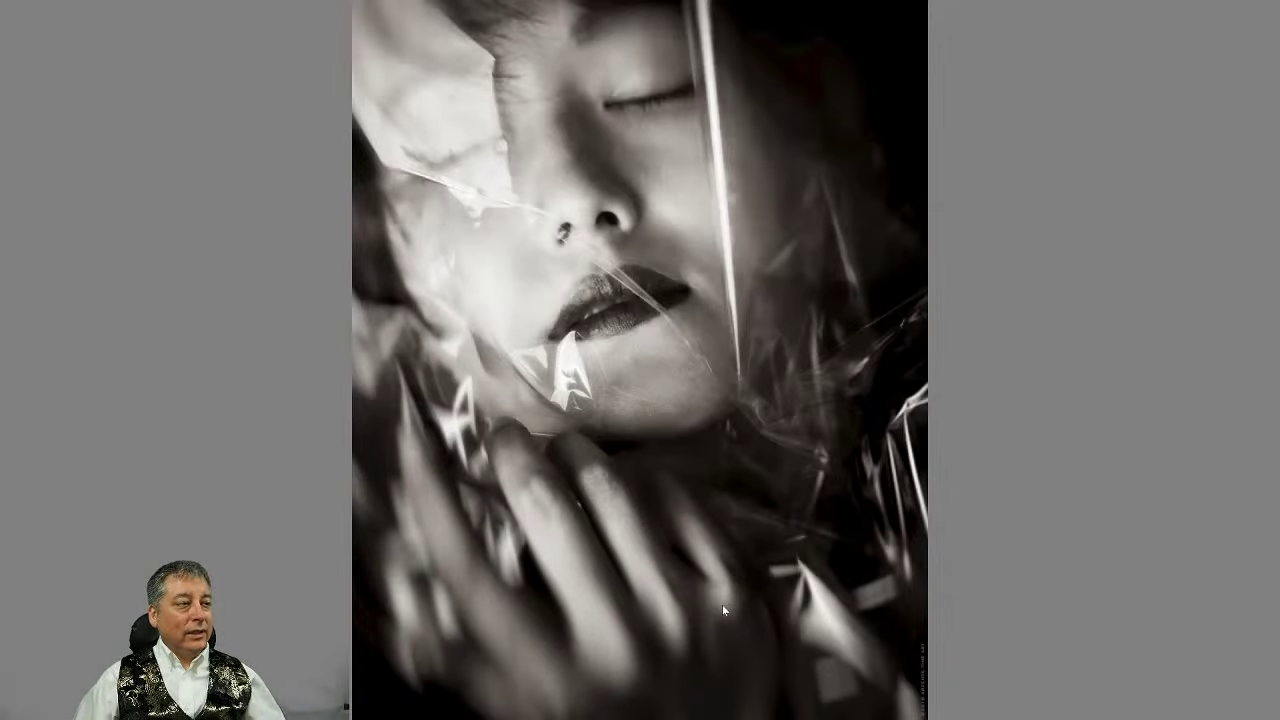
key(Escape)
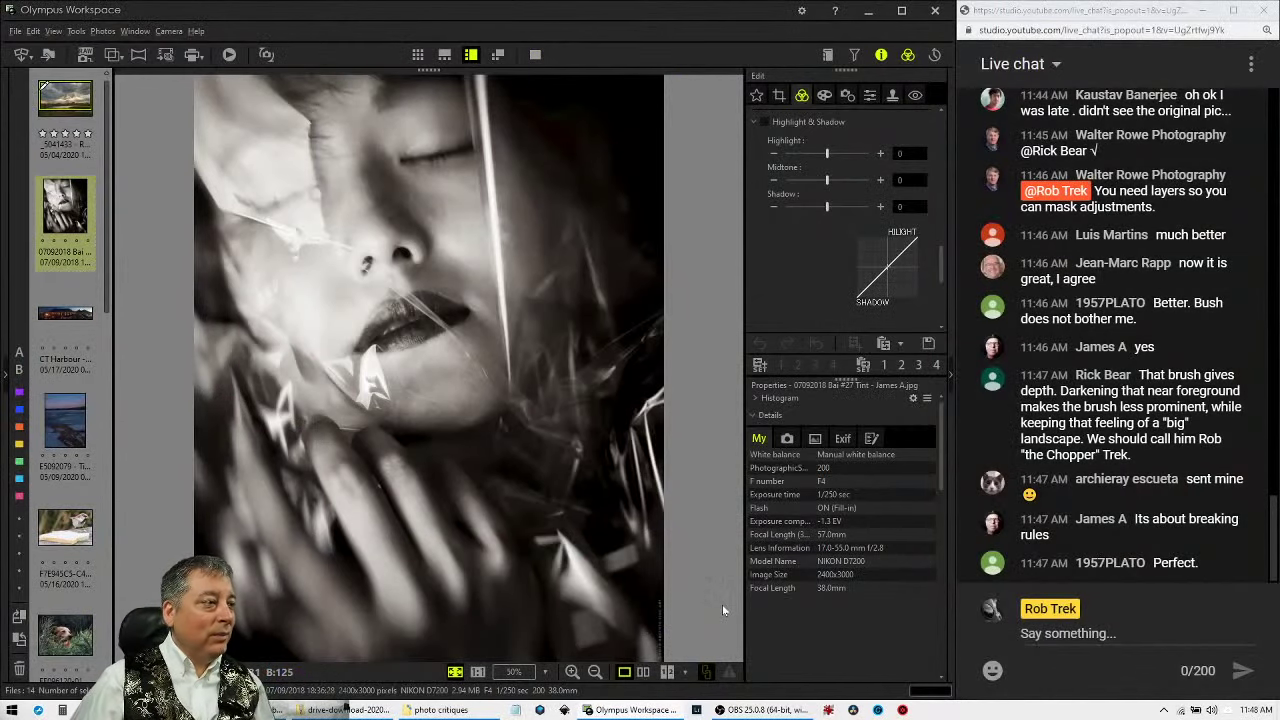
Set the portrait's Dehaze to 100 and compare it side by side with the original in full screen.
scroll(810, 303, up, 5)
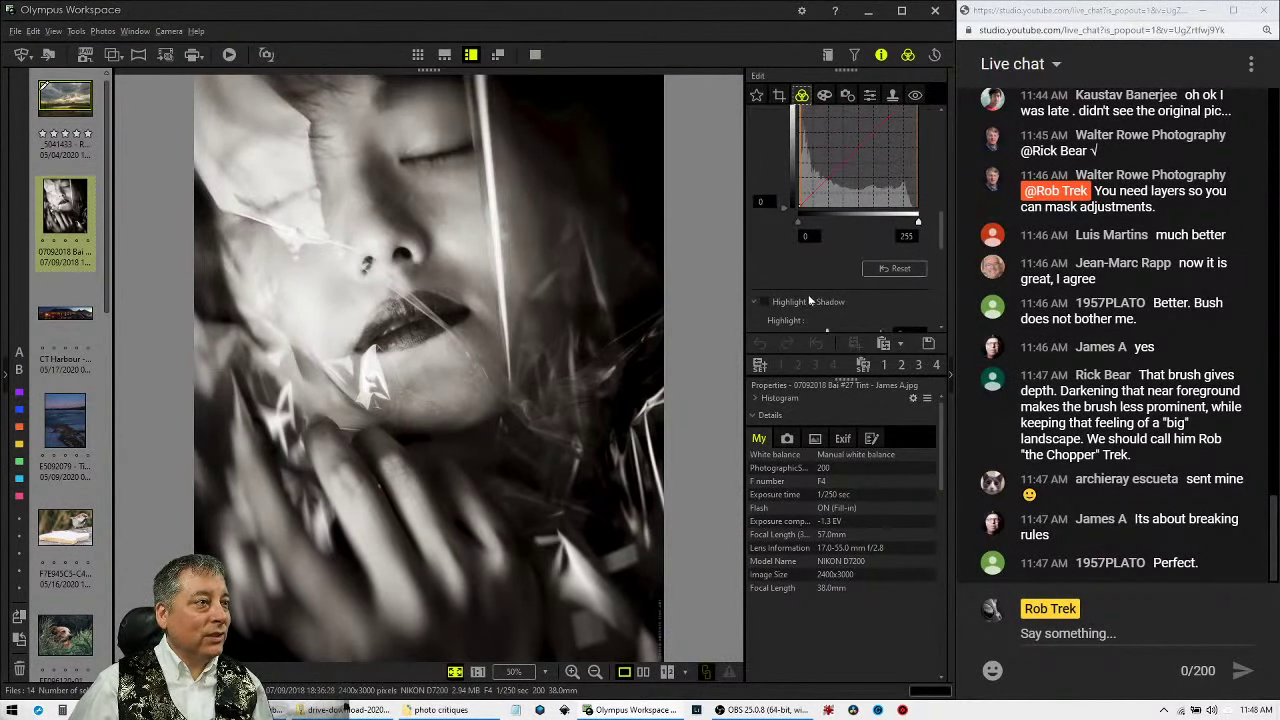
scroll(809, 297, up, 5)
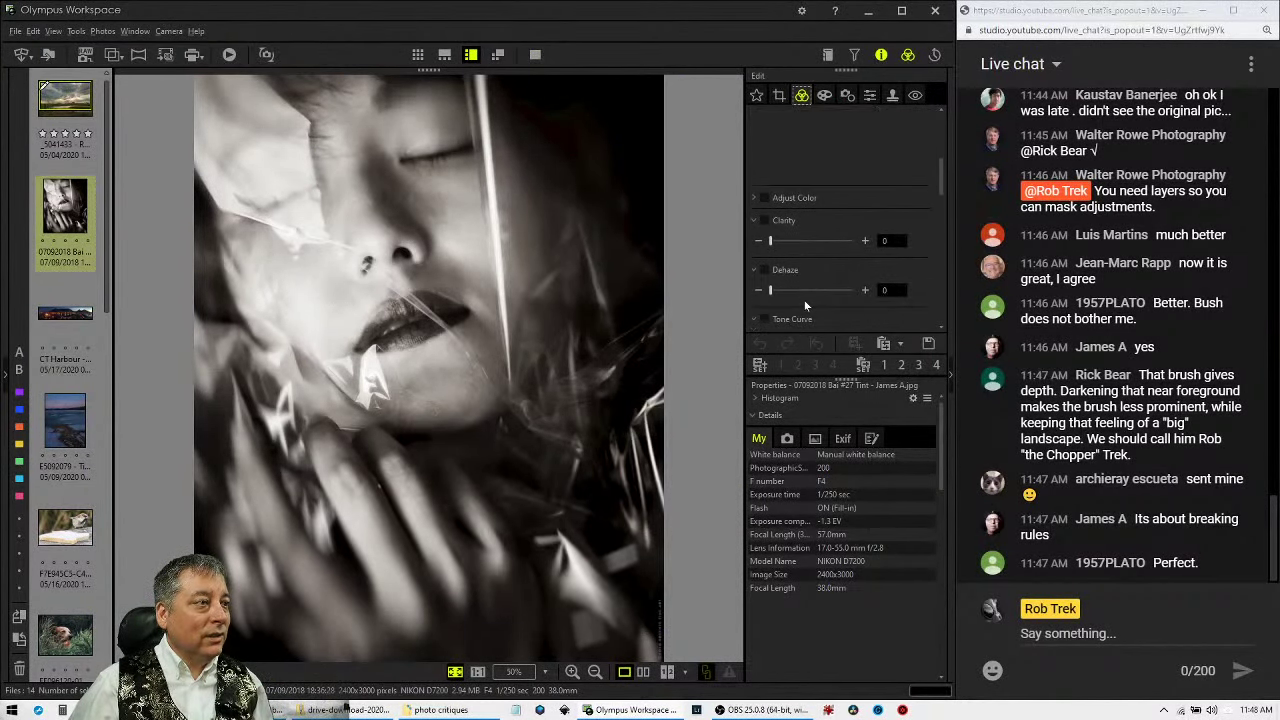
drag(773, 291, 825, 292)
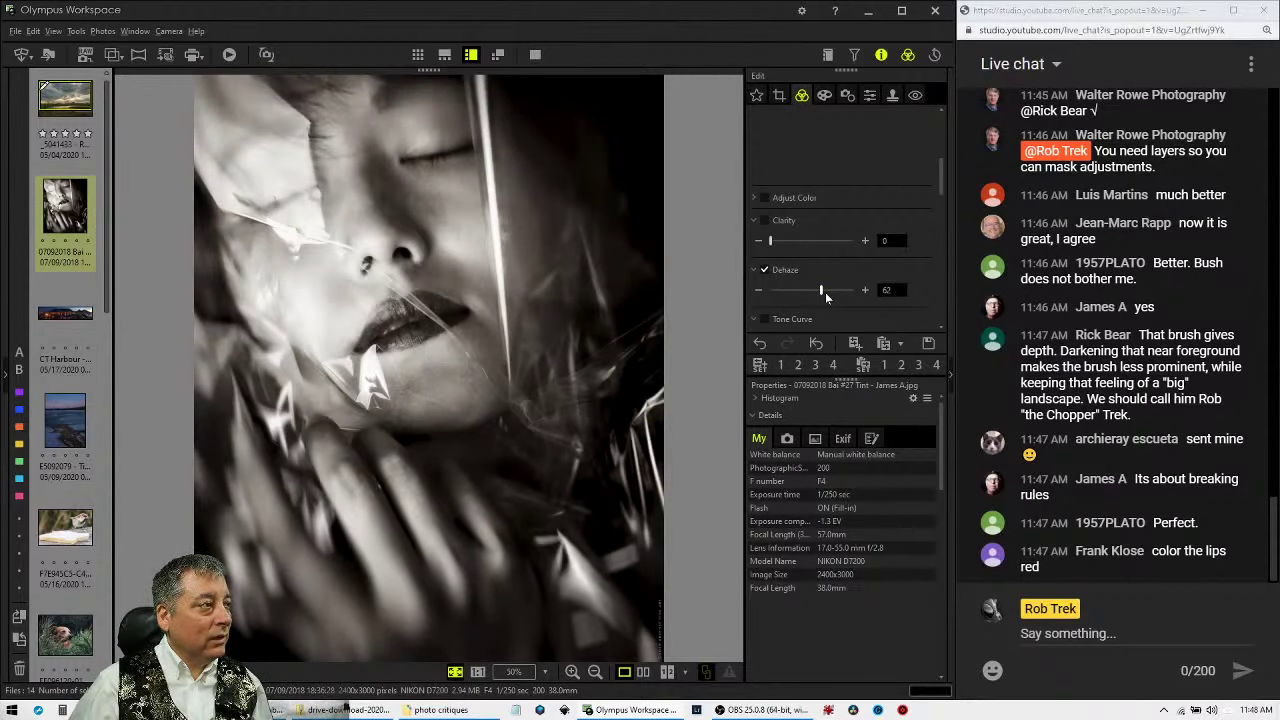
drag(834, 292, 857, 292)
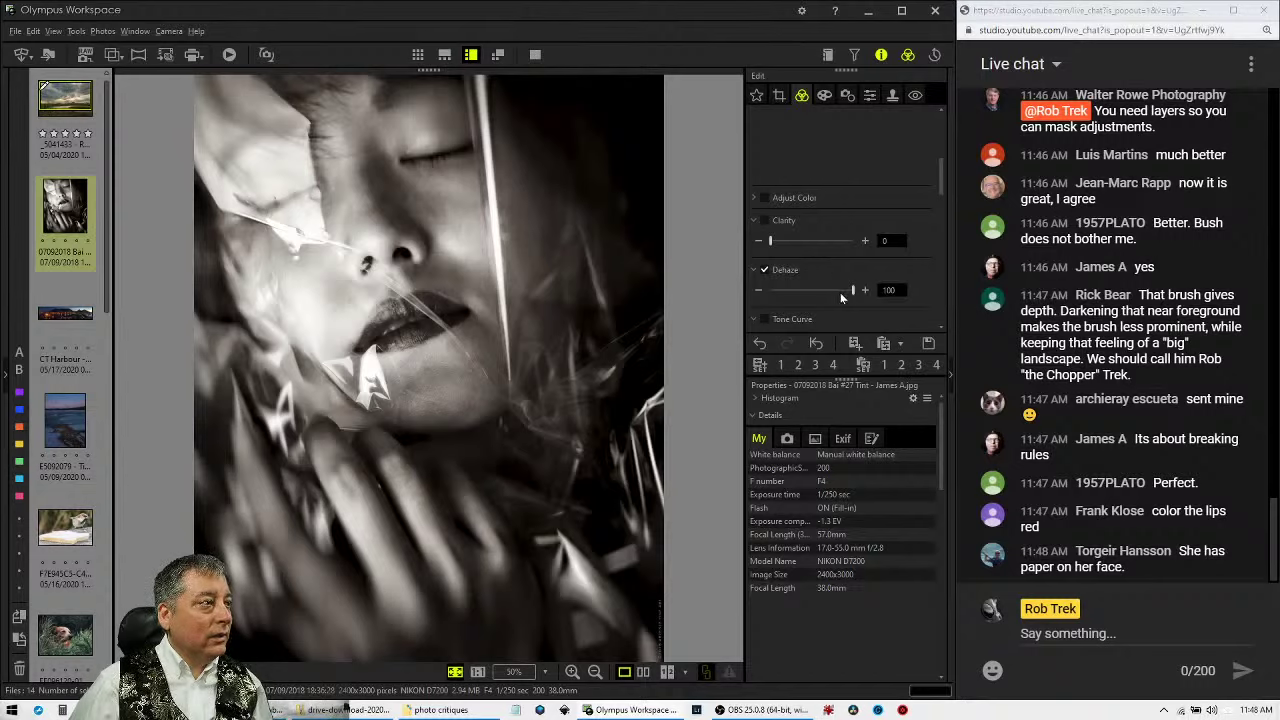
click(645, 672)
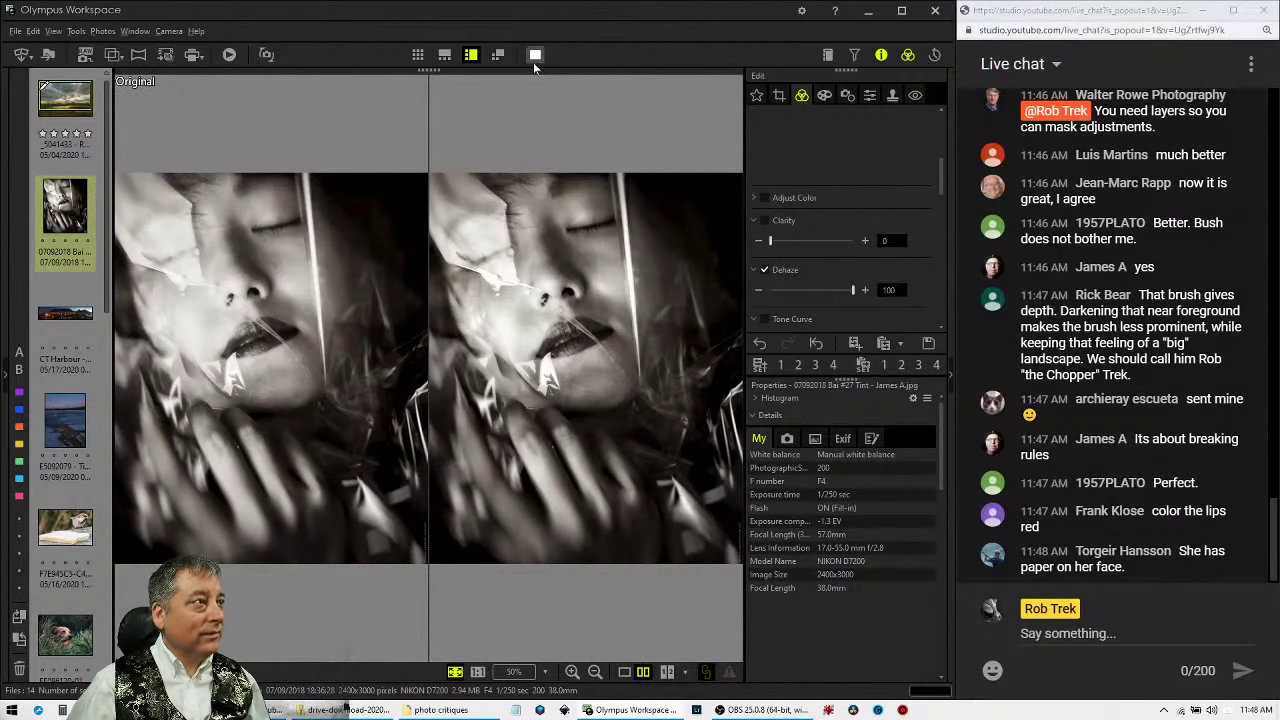
click(534, 58)
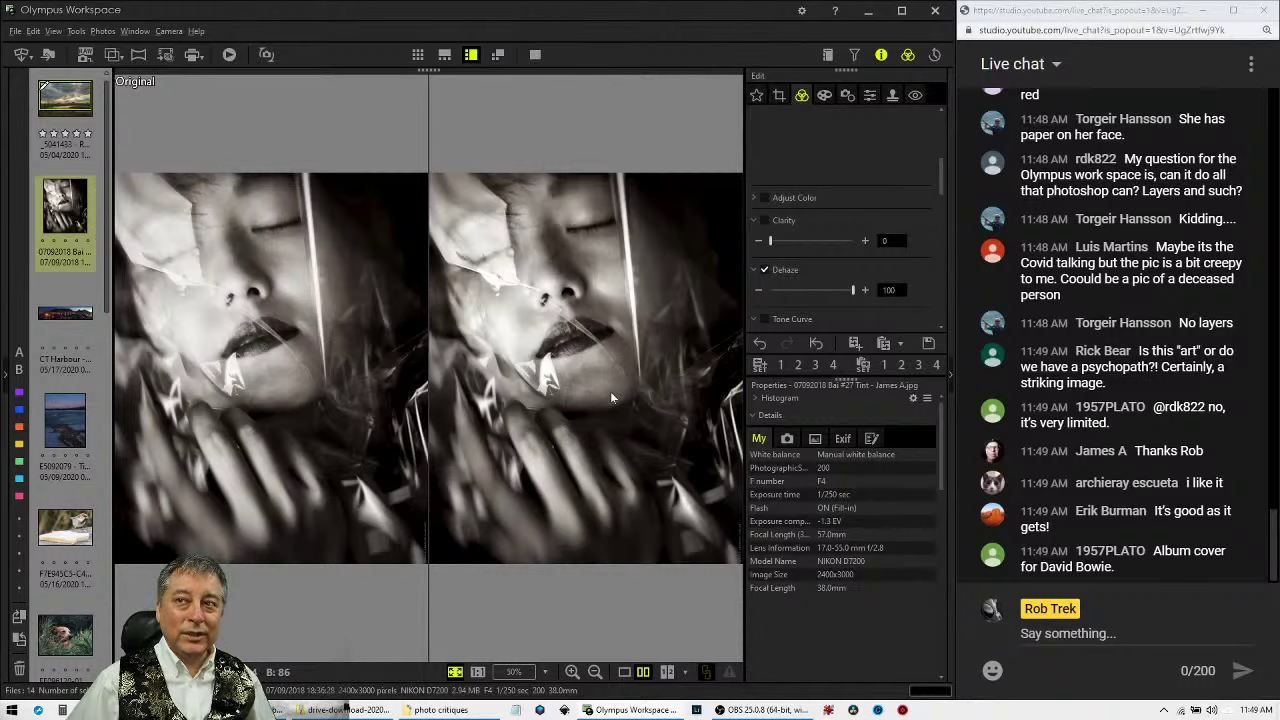
Open the CT Harbour night panorama in single view and examine it in full screen.
click(78, 325)
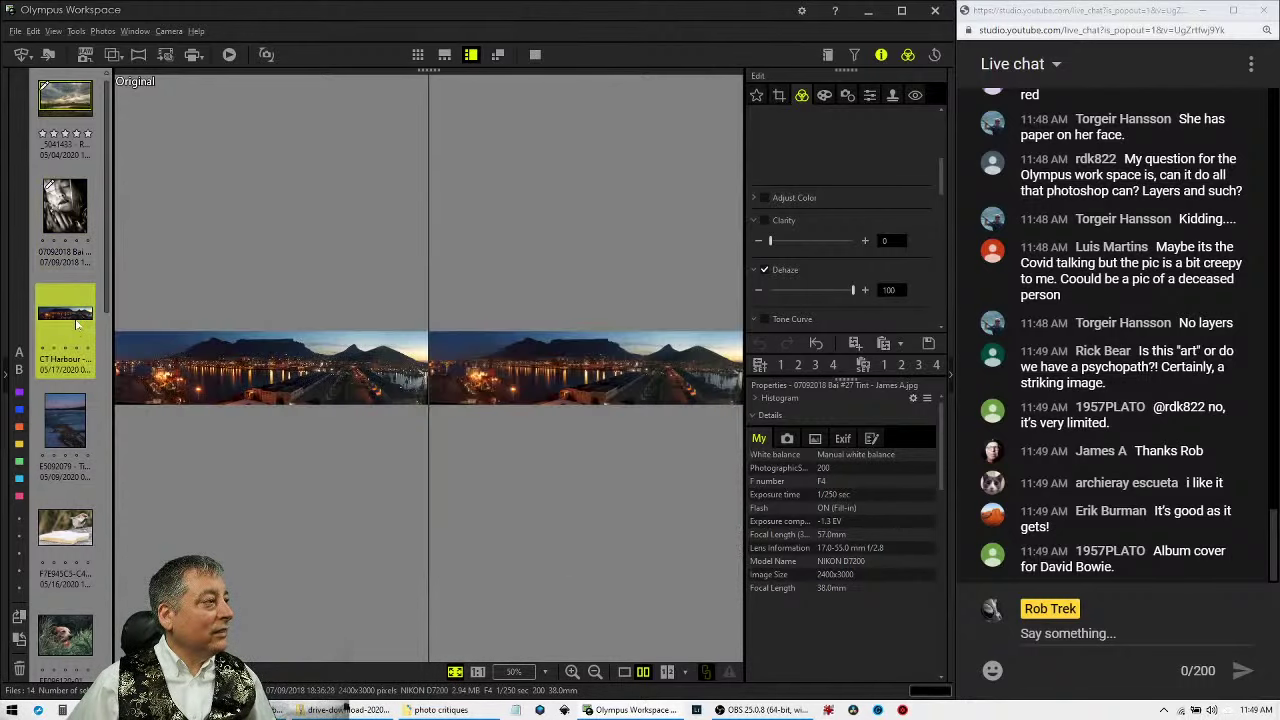
click(624, 671)
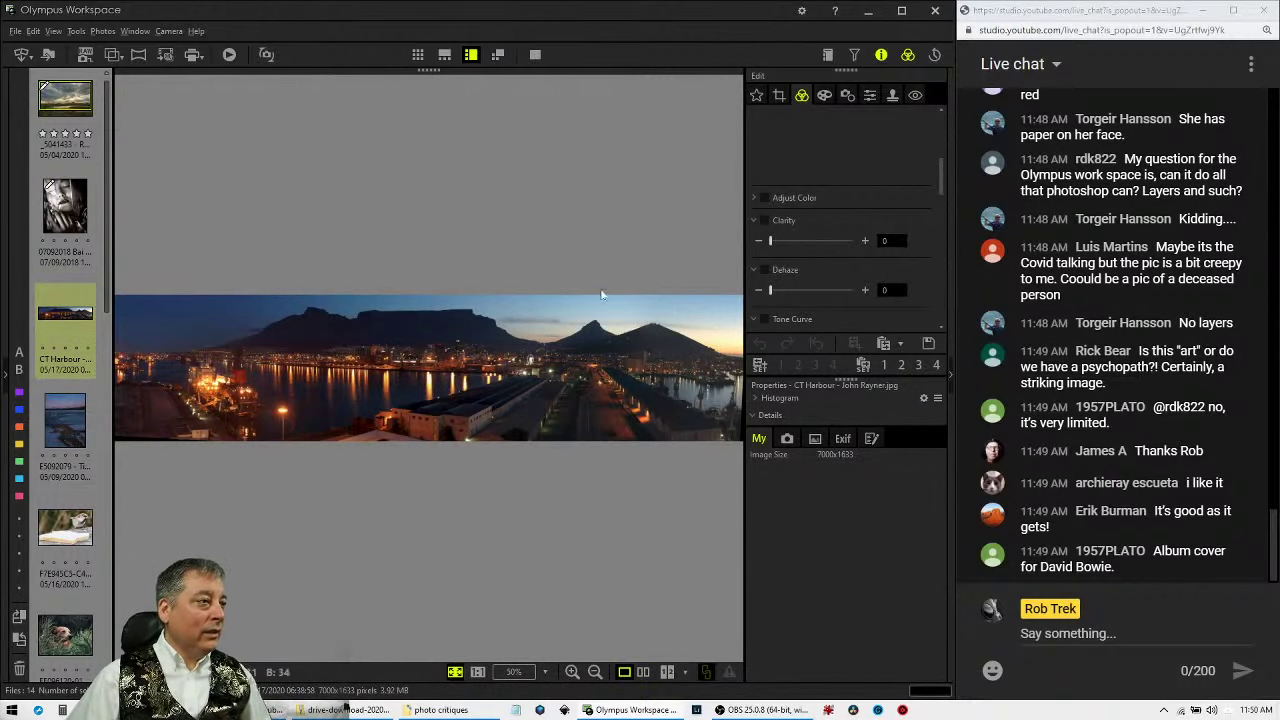
click(534, 56)
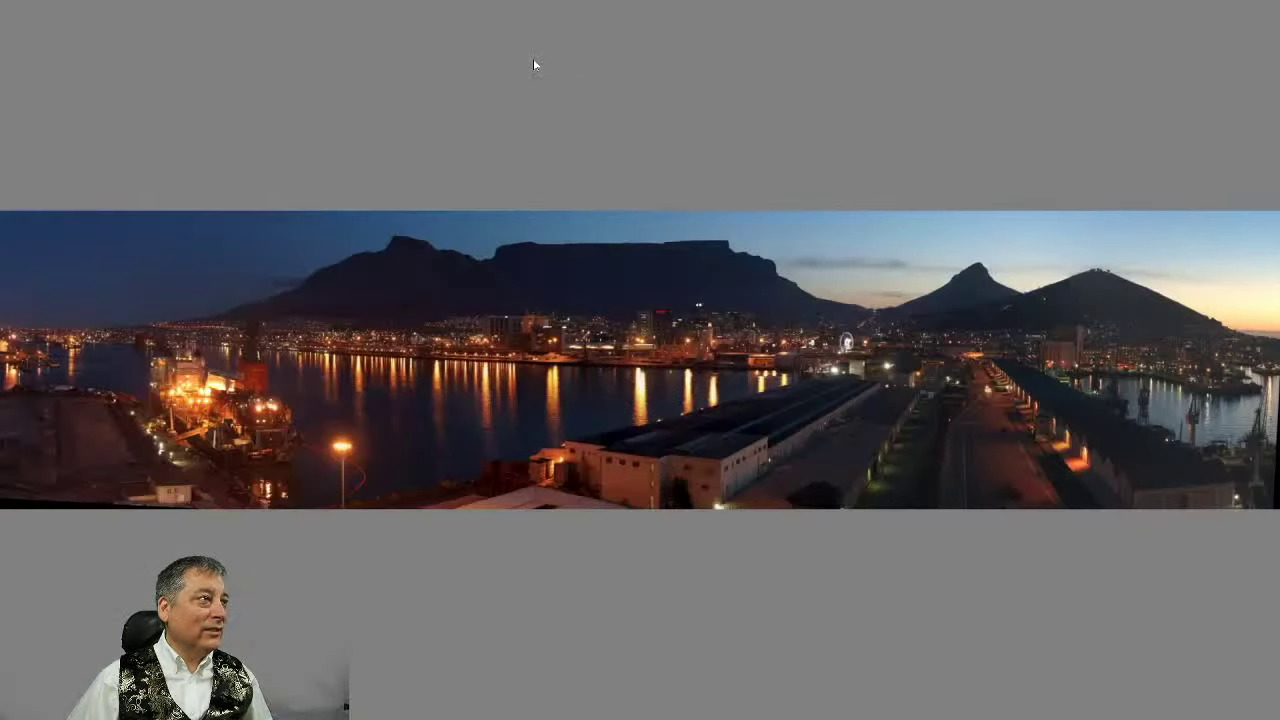
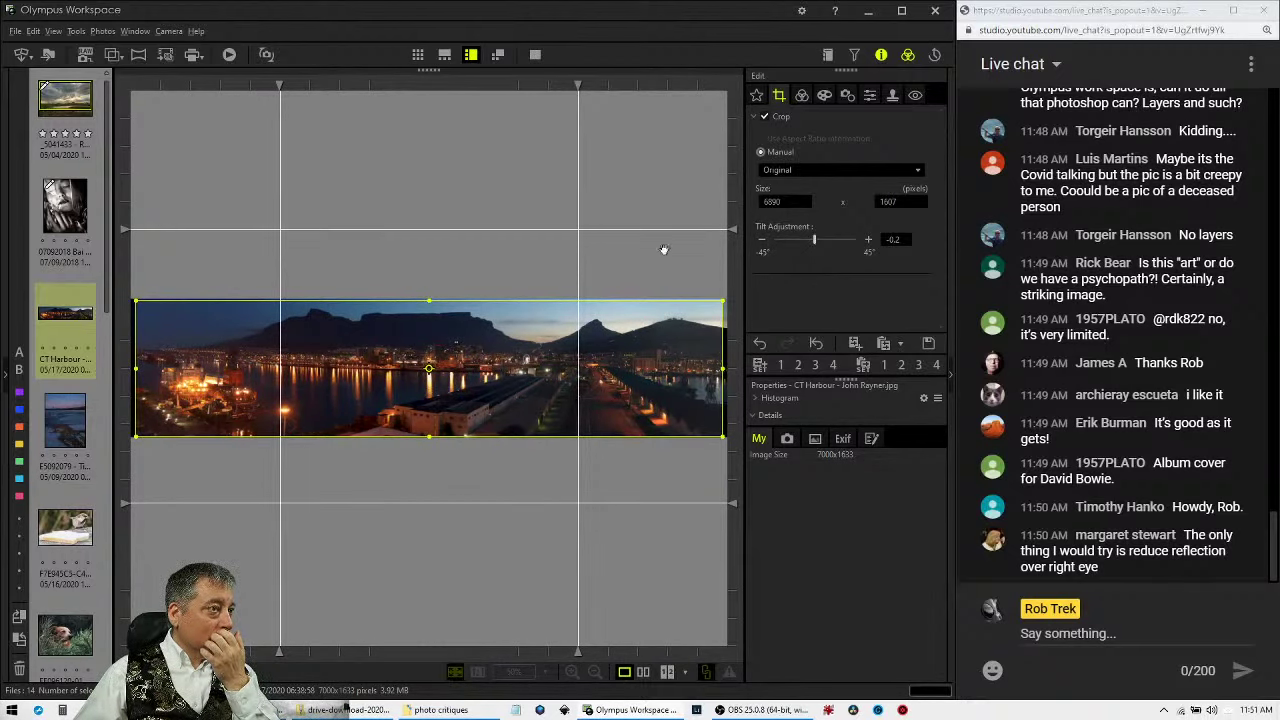
Inspect the panorama at 1:1, aligning the first vertical grid guide with the bright light reflection, and examine the ship and waterfront.
click(803, 97)
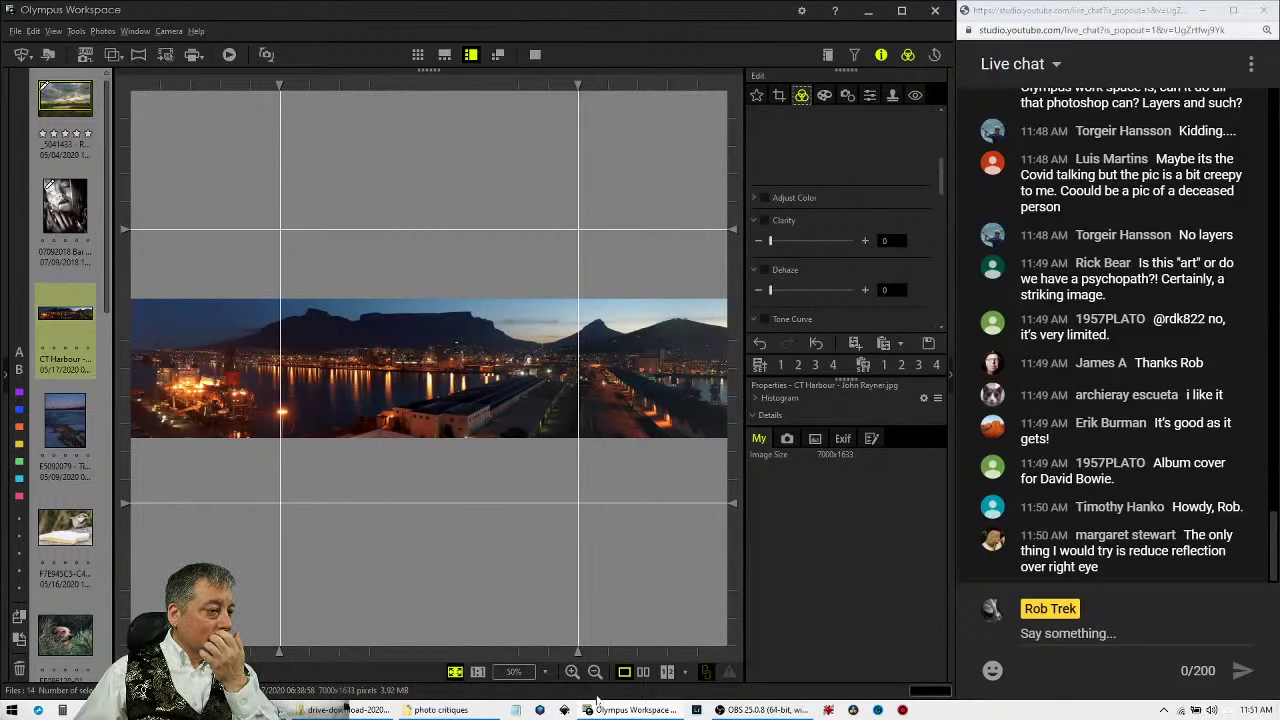
click(478, 672)
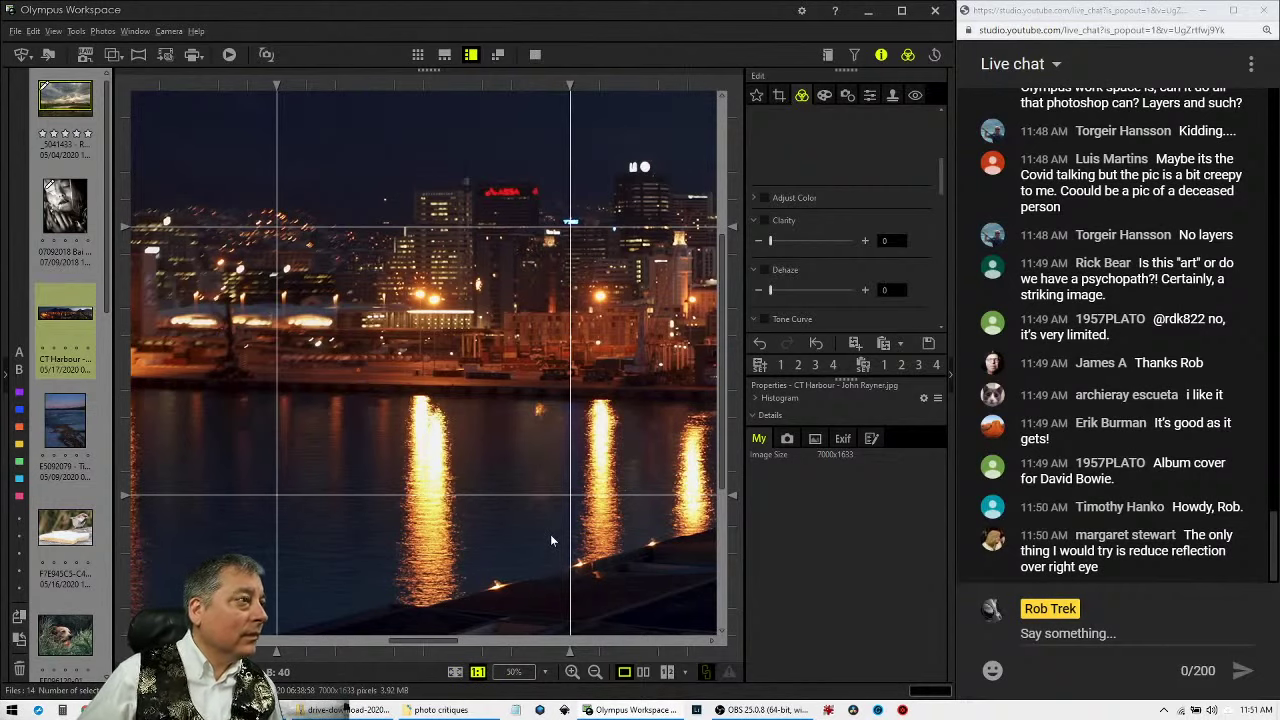
drag(276, 85, 410, 86)
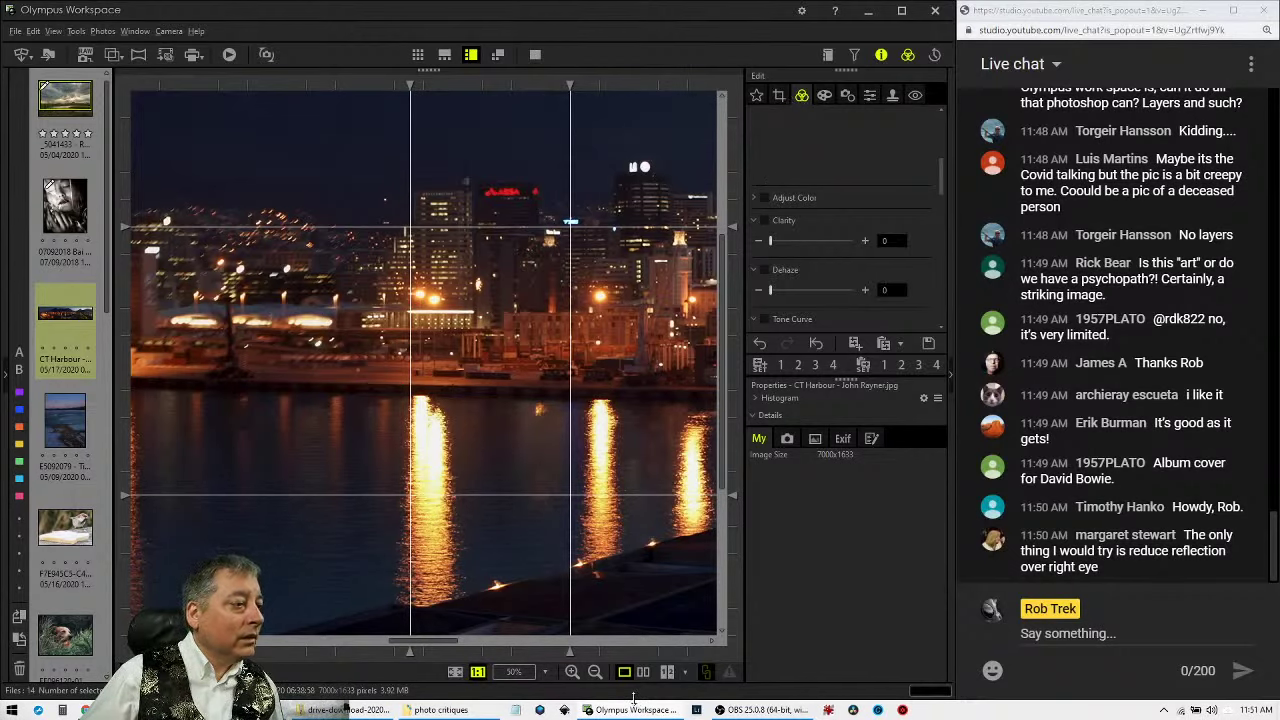
drag(428, 640, 68, 607)
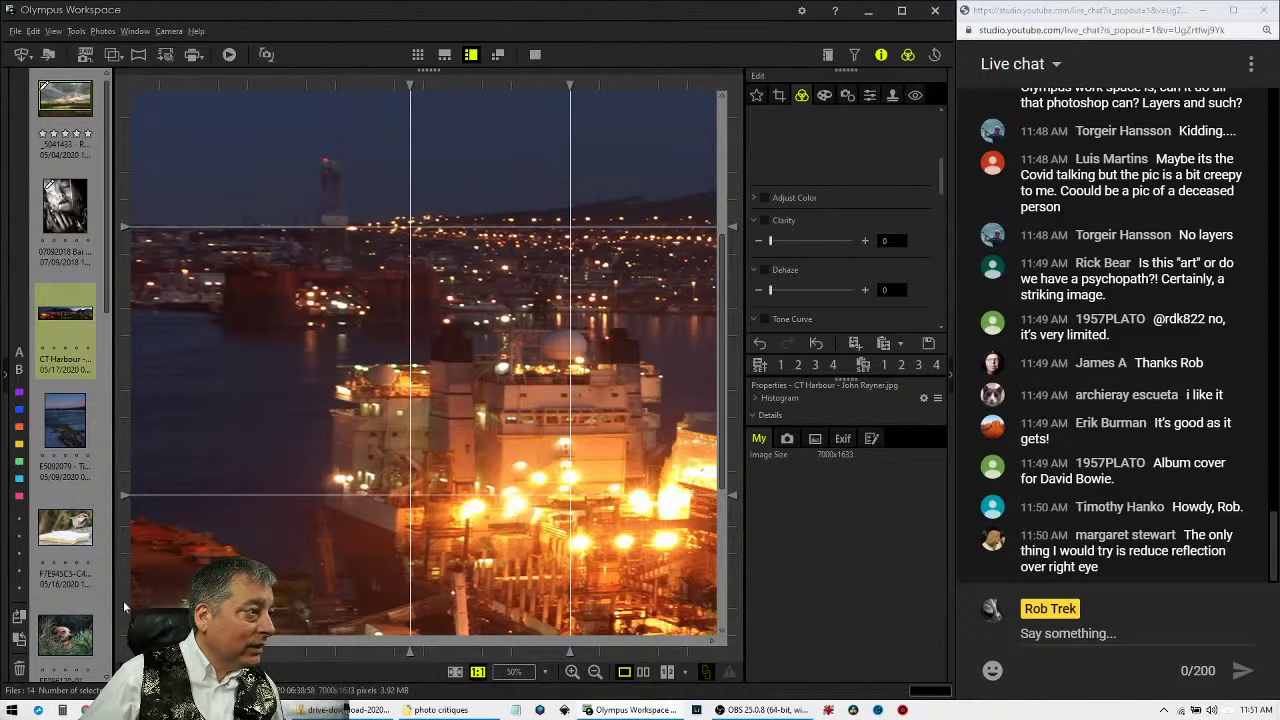
drag(160, 640, 276, 607)
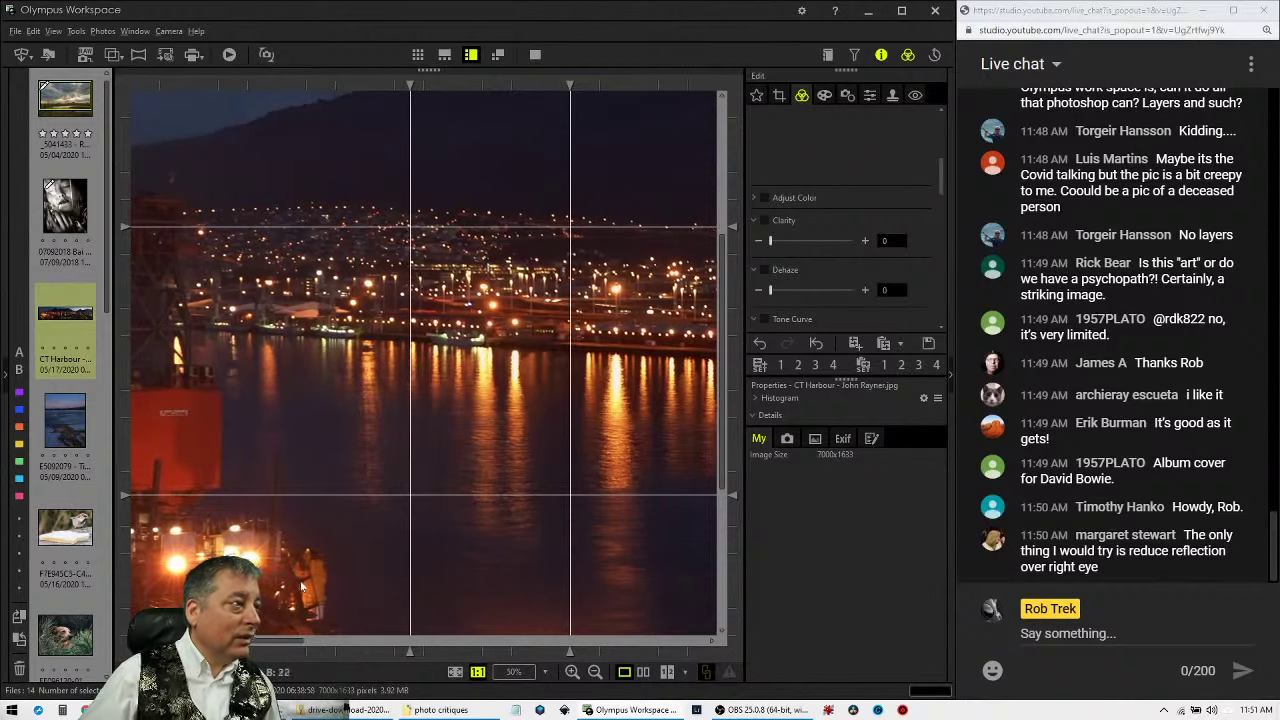
Fit the entire CT Harbour panorama in the window and view it in full screen.
click(455, 671)
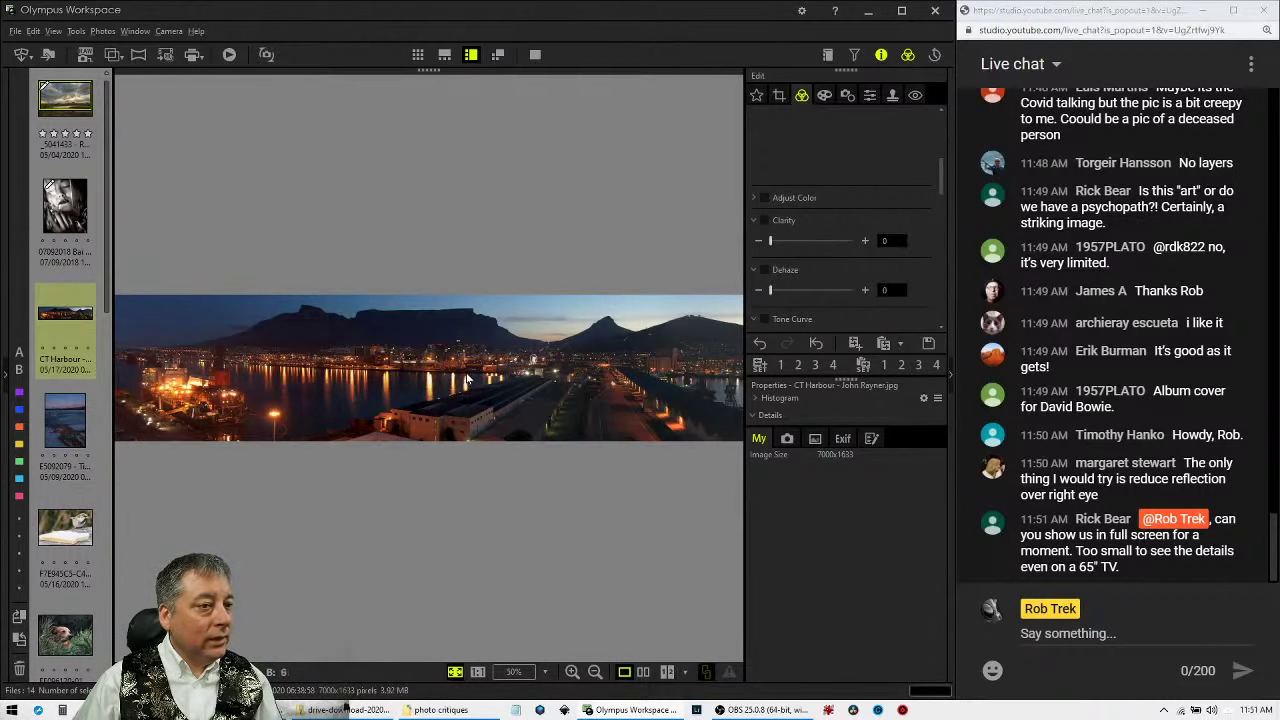
click(537, 55)
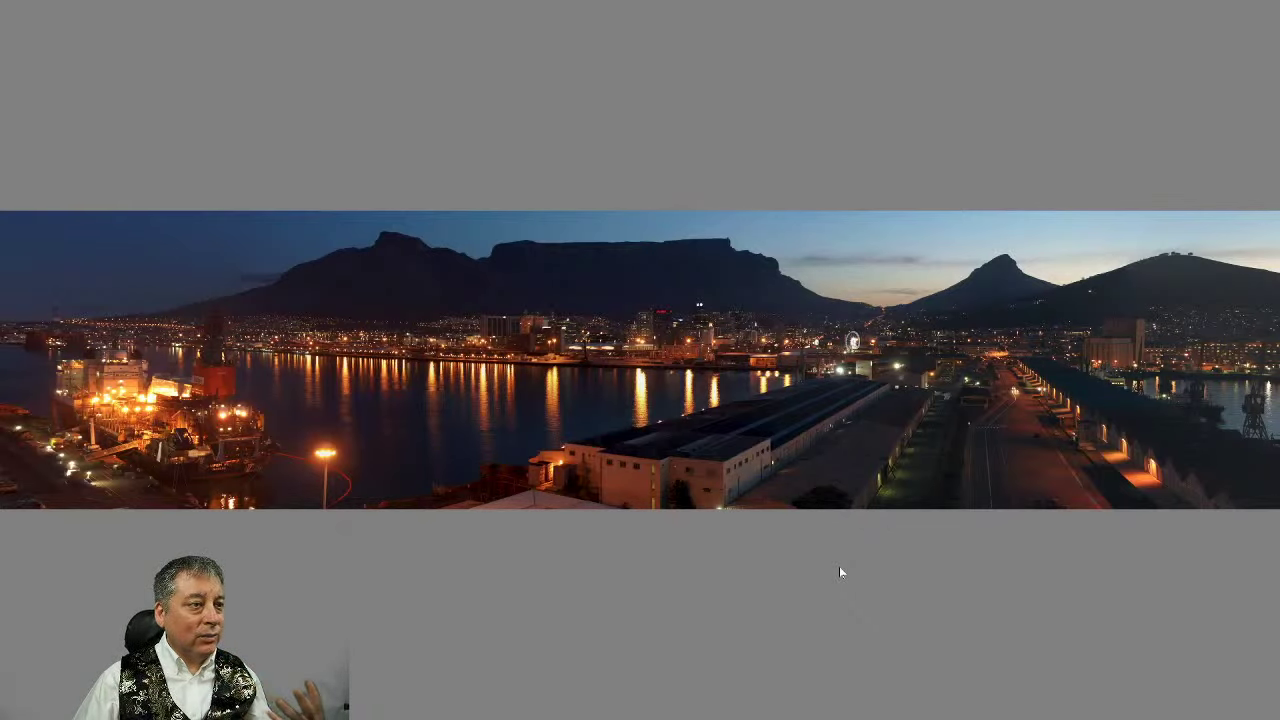
key(Escape)
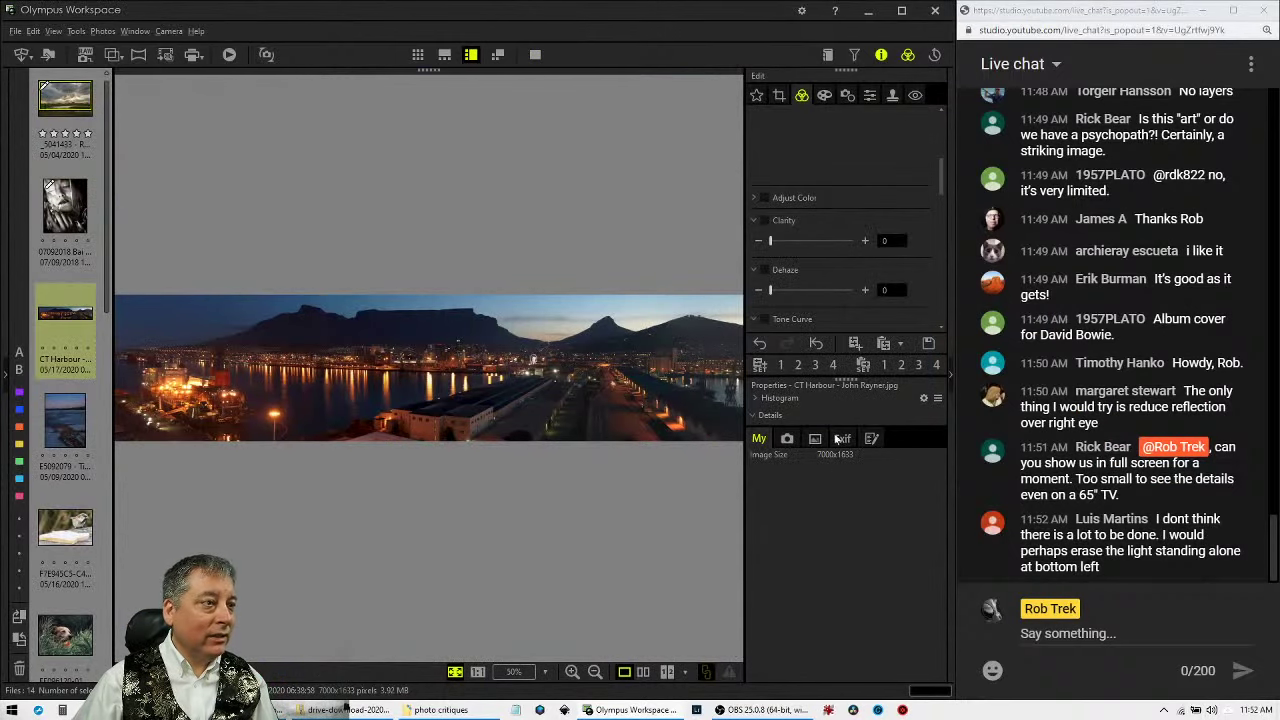
Set the harbour panorama's Dehaze to 81.
drag(777, 291, 821, 290)
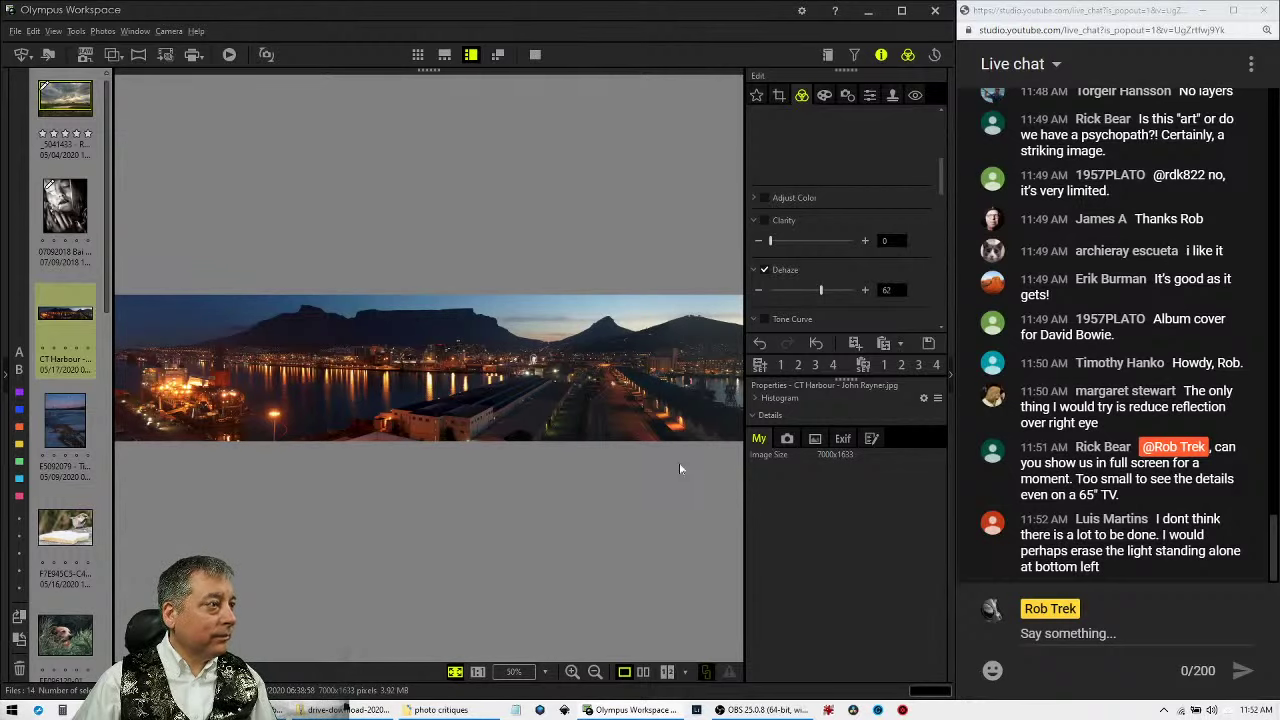
drag(823, 291, 845, 291)
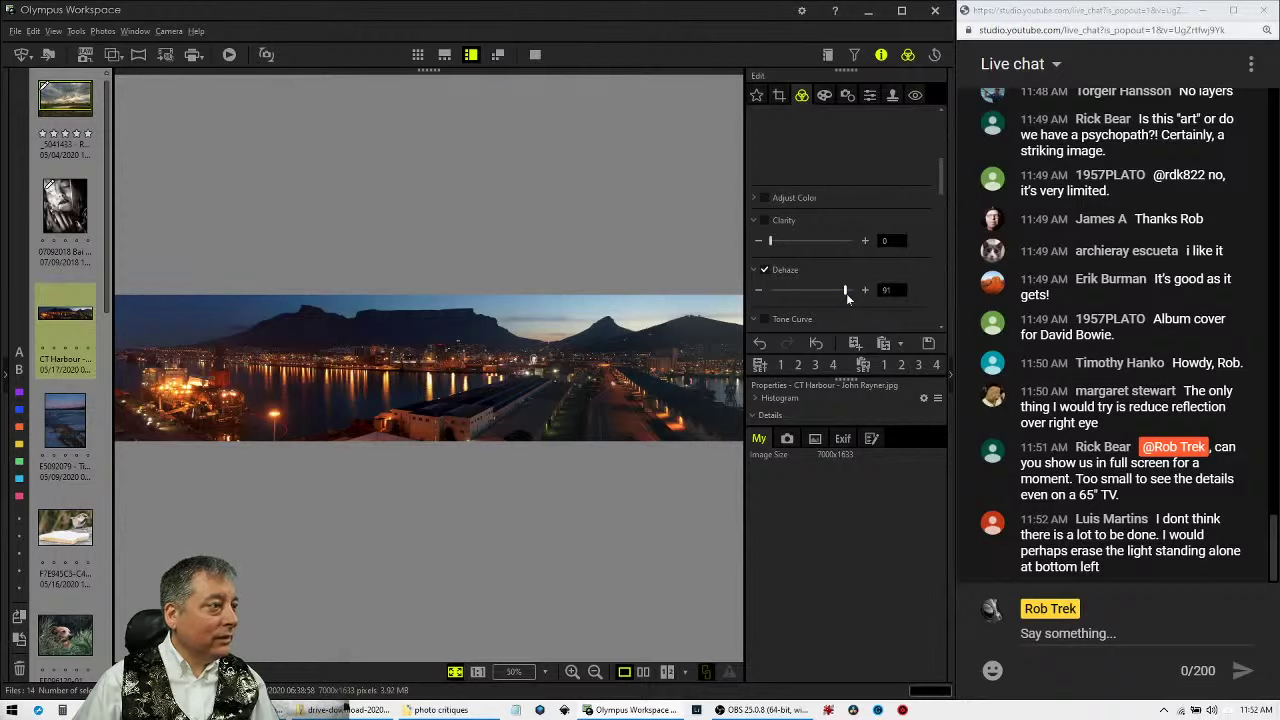
drag(846, 292, 837, 291)
Set the white input level of the panorama's RGB tone curve to 229.
scroll(931, 270, down, 5)
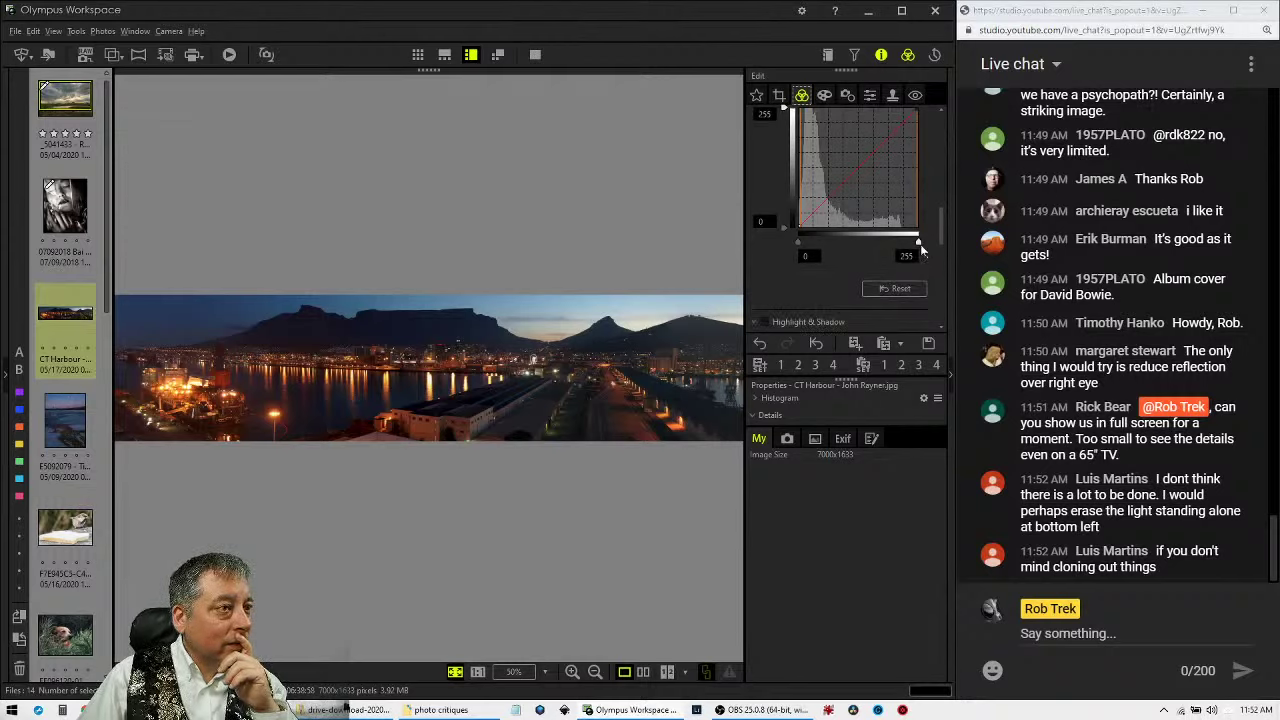
drag(919, 242, 907, 246)
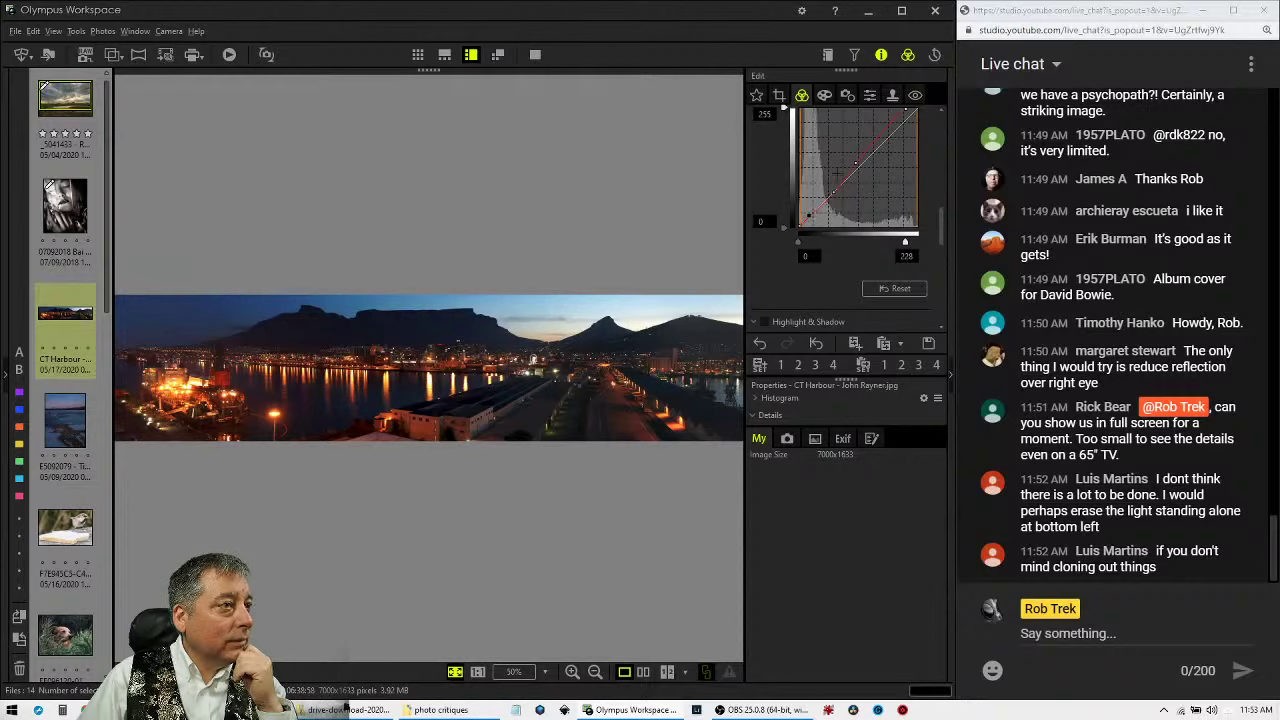
click(894, 288)
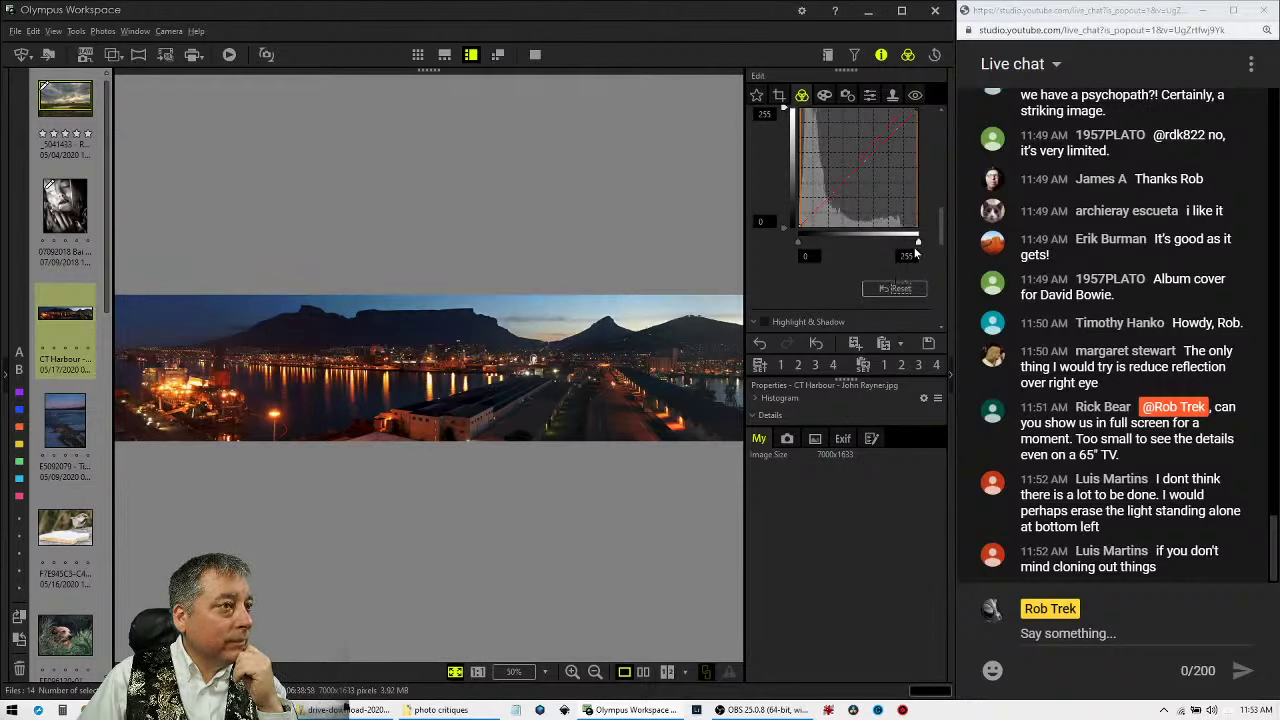
drag(918, 243, 907, 245)
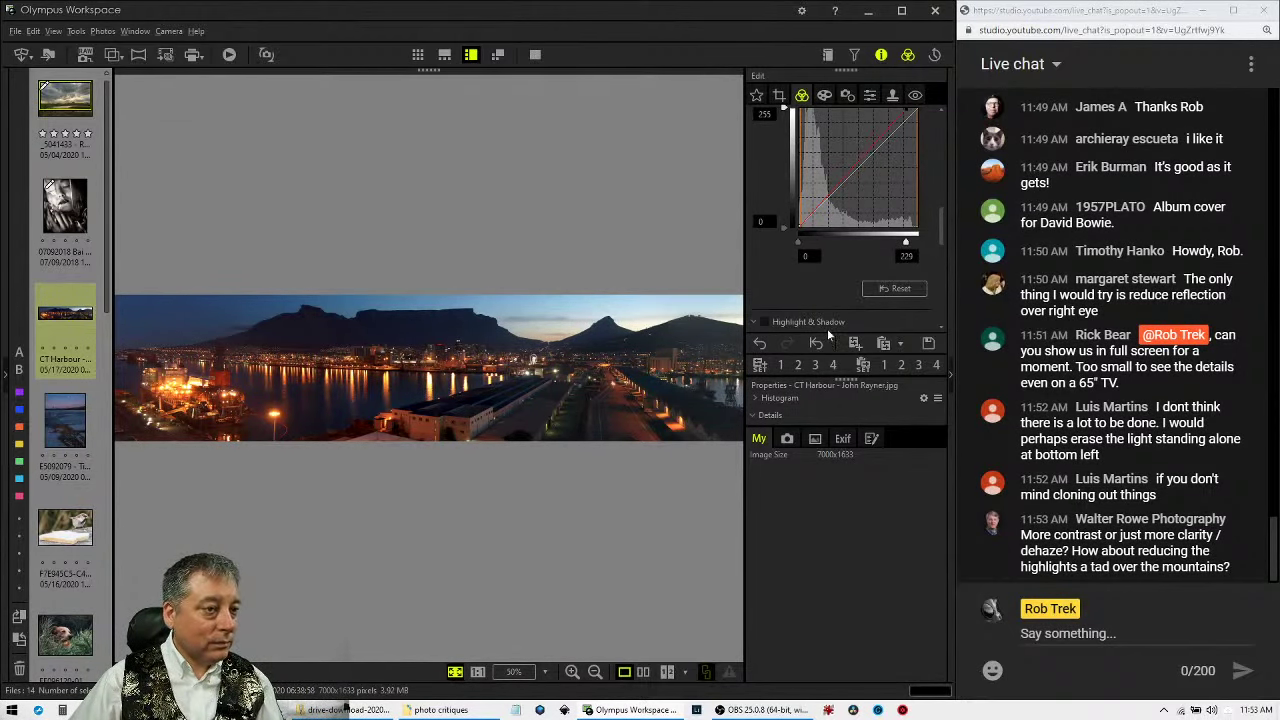
Look through the panorama's exposure, white balance, tone curve, contrast, saturation and gradation adjustments for a way to treat the sky.
scroll(838, 318, down, 1)
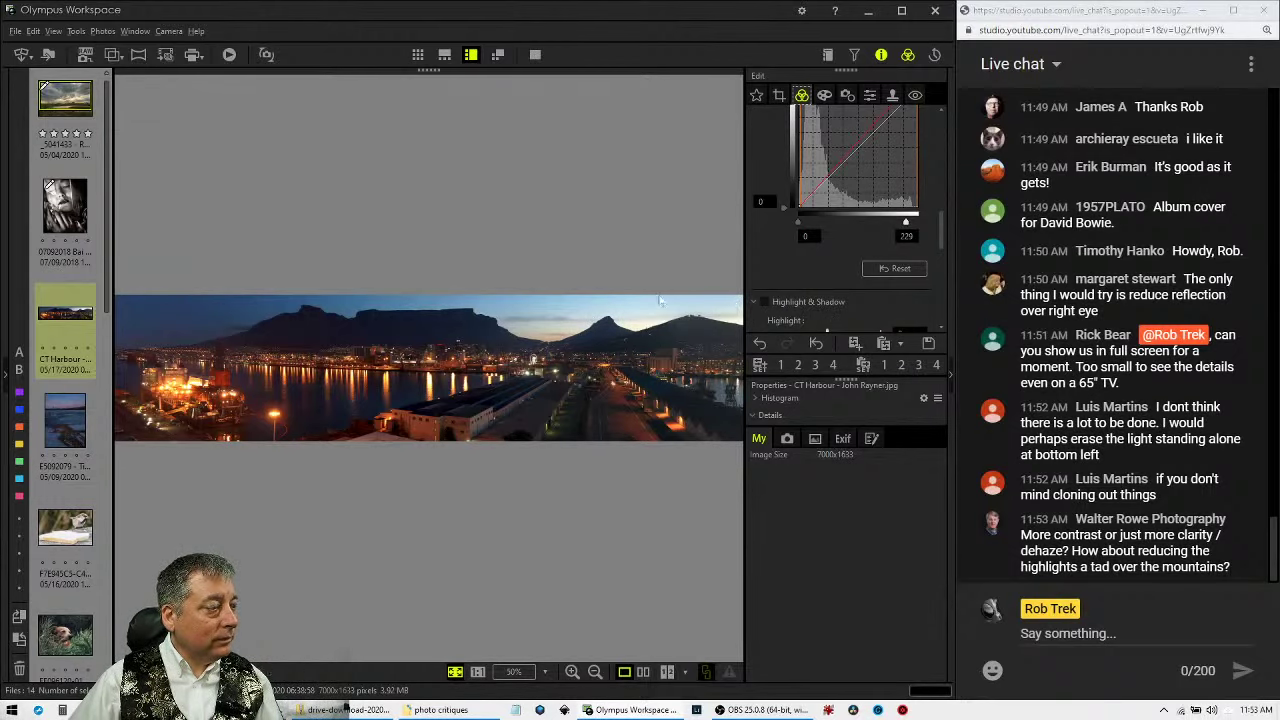
scroll(774, 285, up, 6)
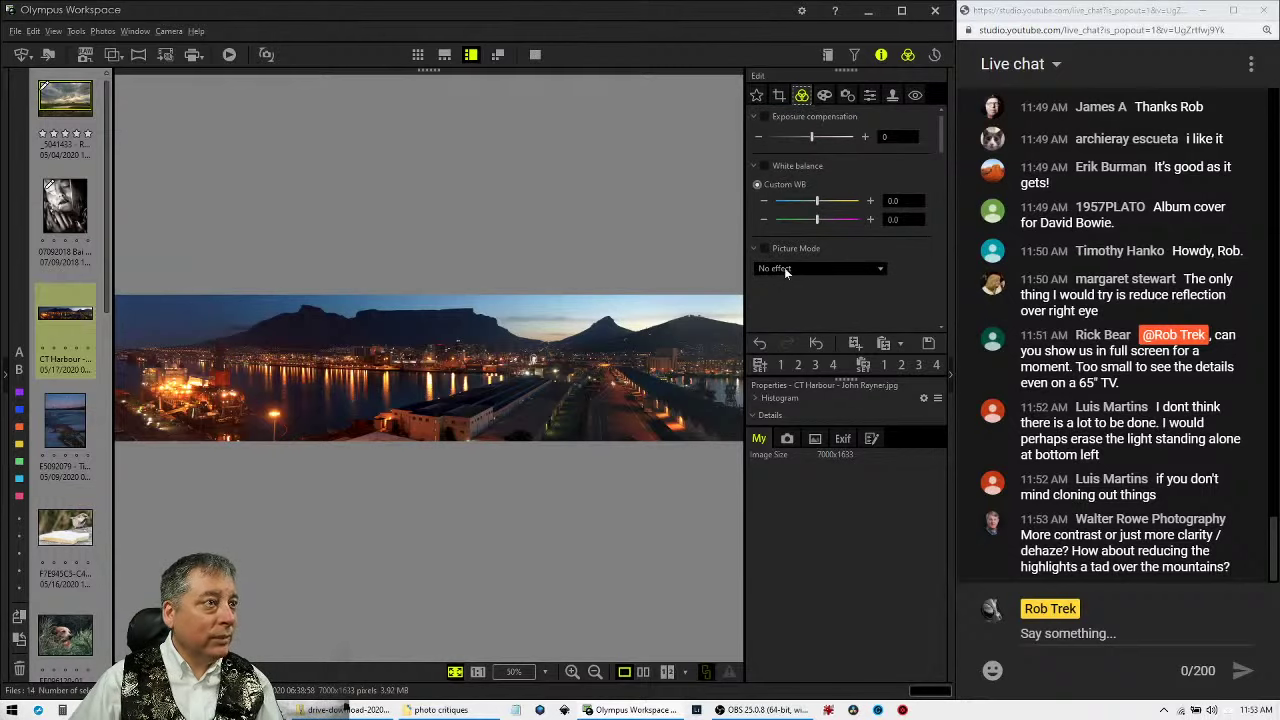
scroll(784, 267, down, 6)
scroll(786, 263, down, 2)
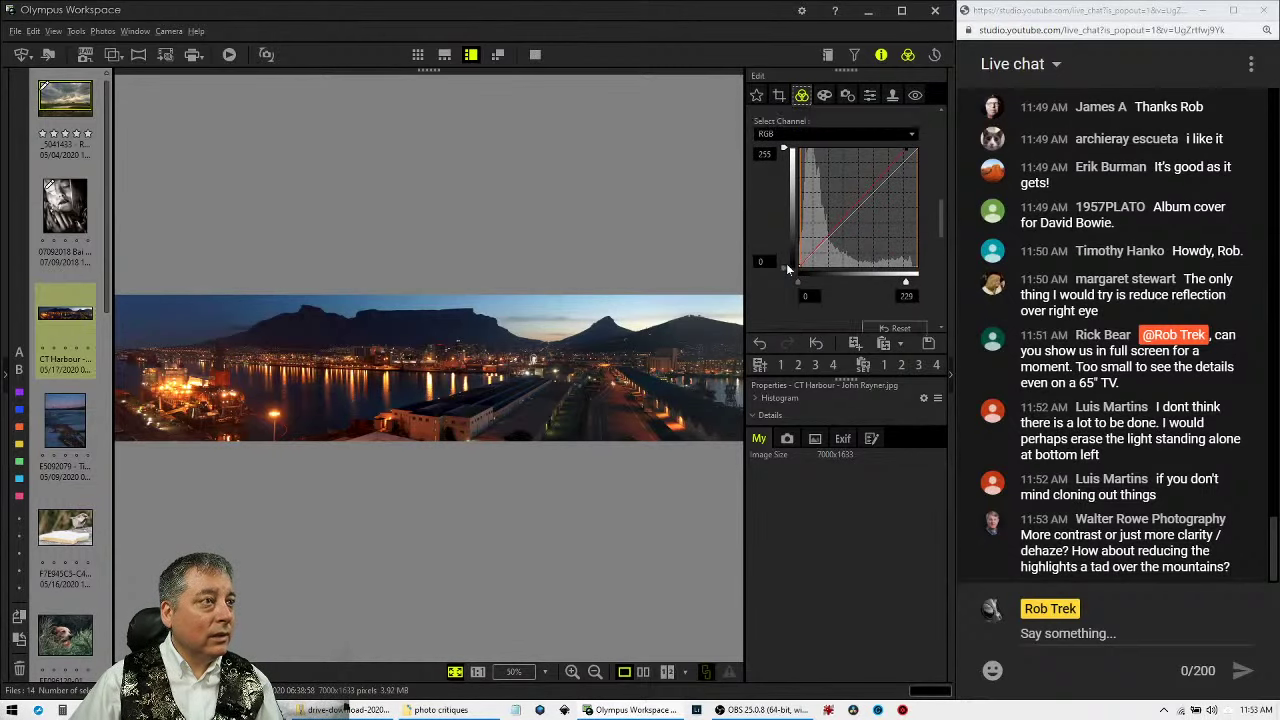
scroll(905, 278, down, 3)
scroll(906, 280, up, 4)
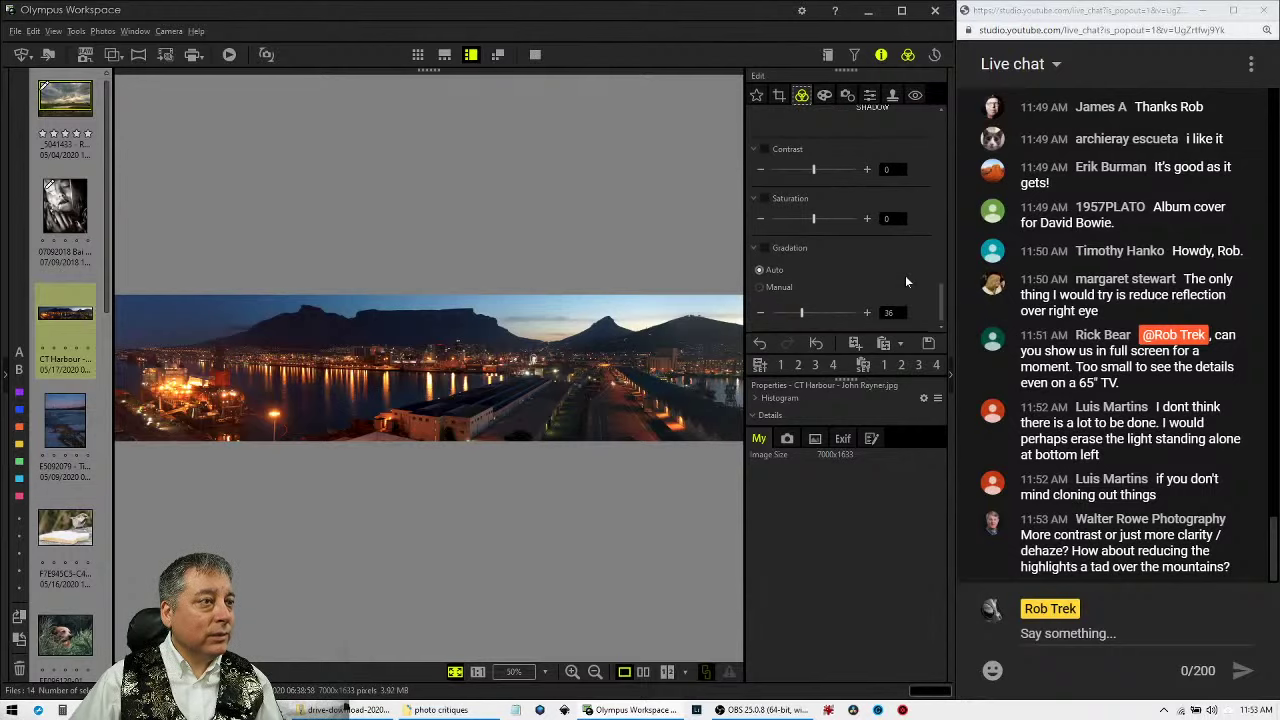
scroll(905, 275, up, 5)
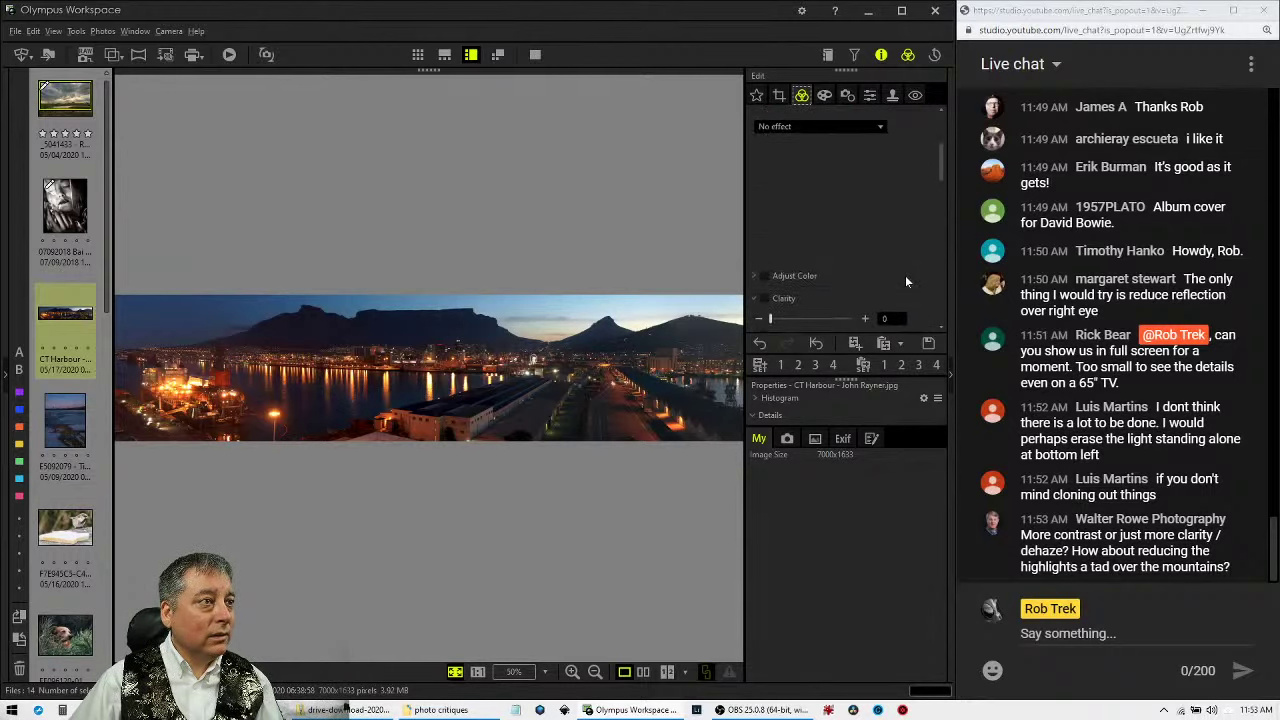
scroll(892, 266, up, 1)
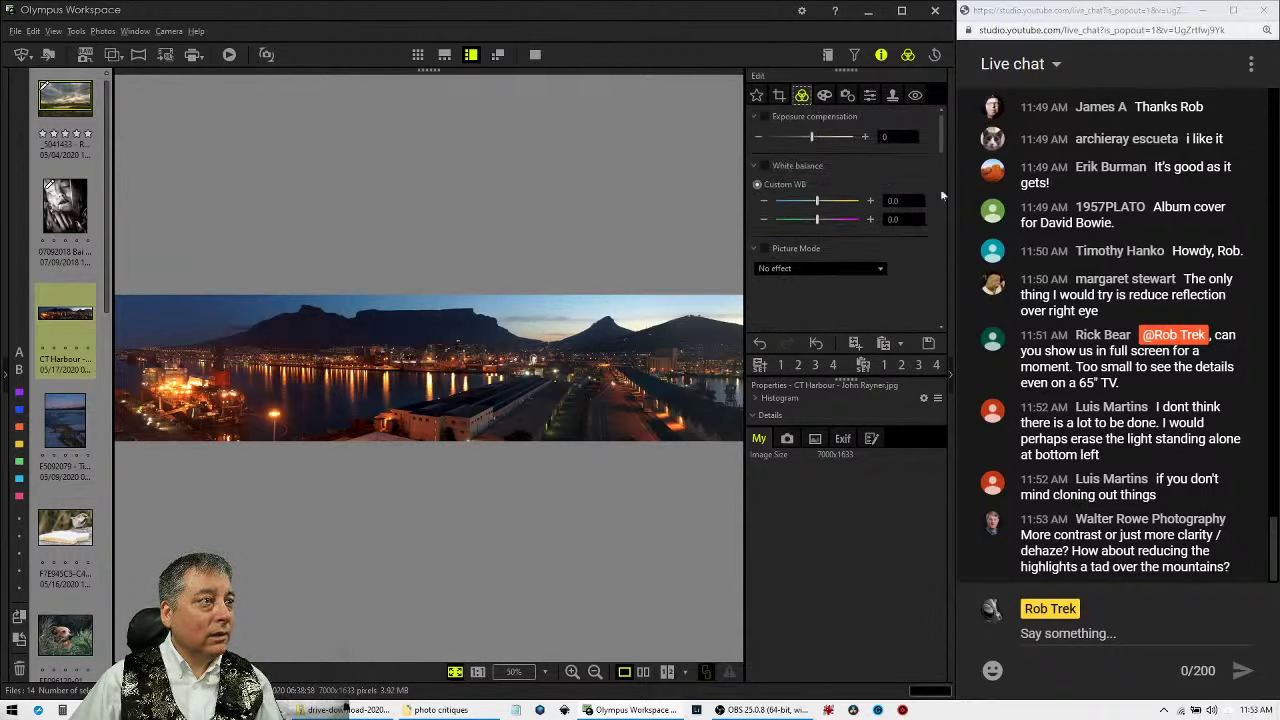
drag(942, 147, 925, 317)
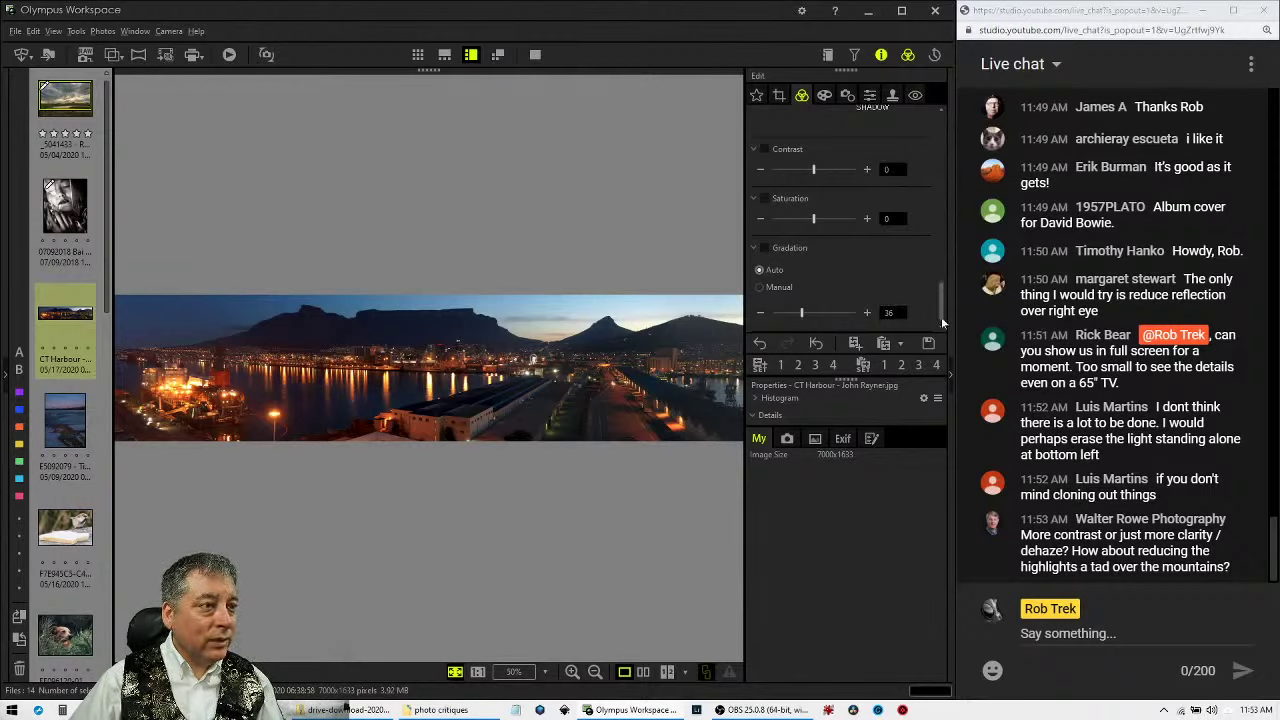
drag(941, 317, 945, 190)
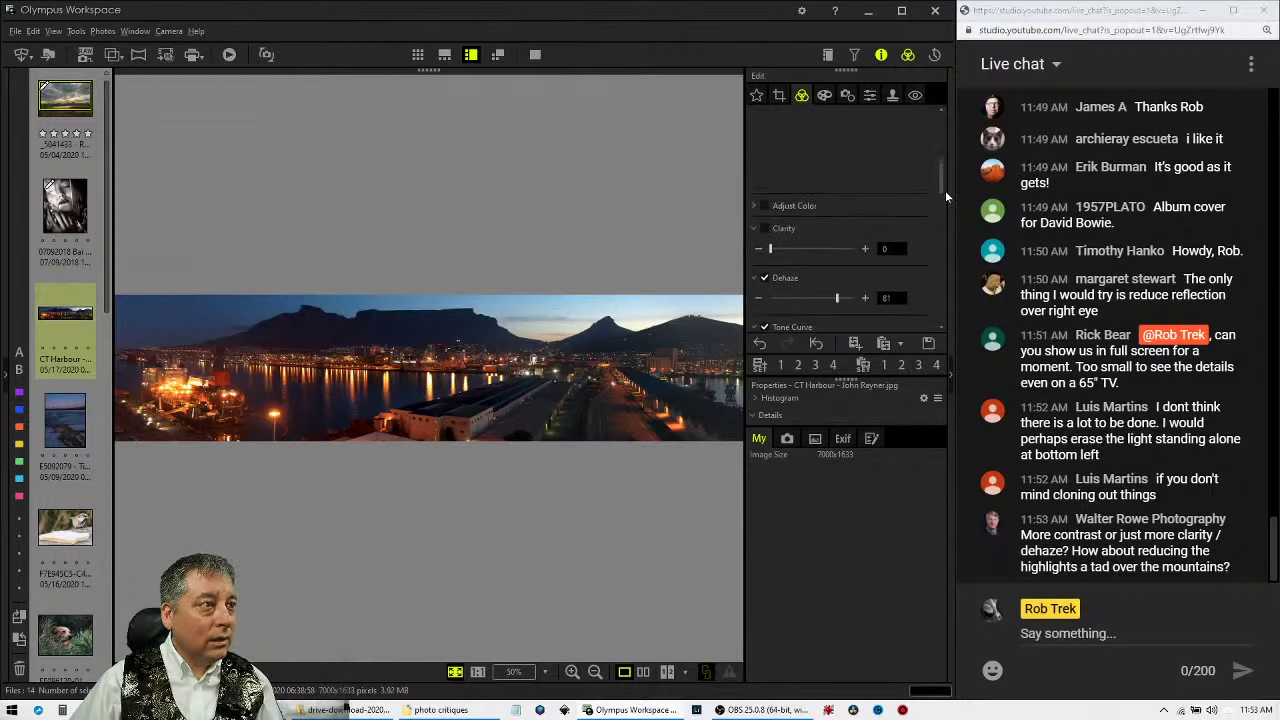
In the panorama's Adjust Color settings, set the luminance of color 7 to 4 and color 8 to 3.
click(756, 209)
scroll(896, 268, up, 2)
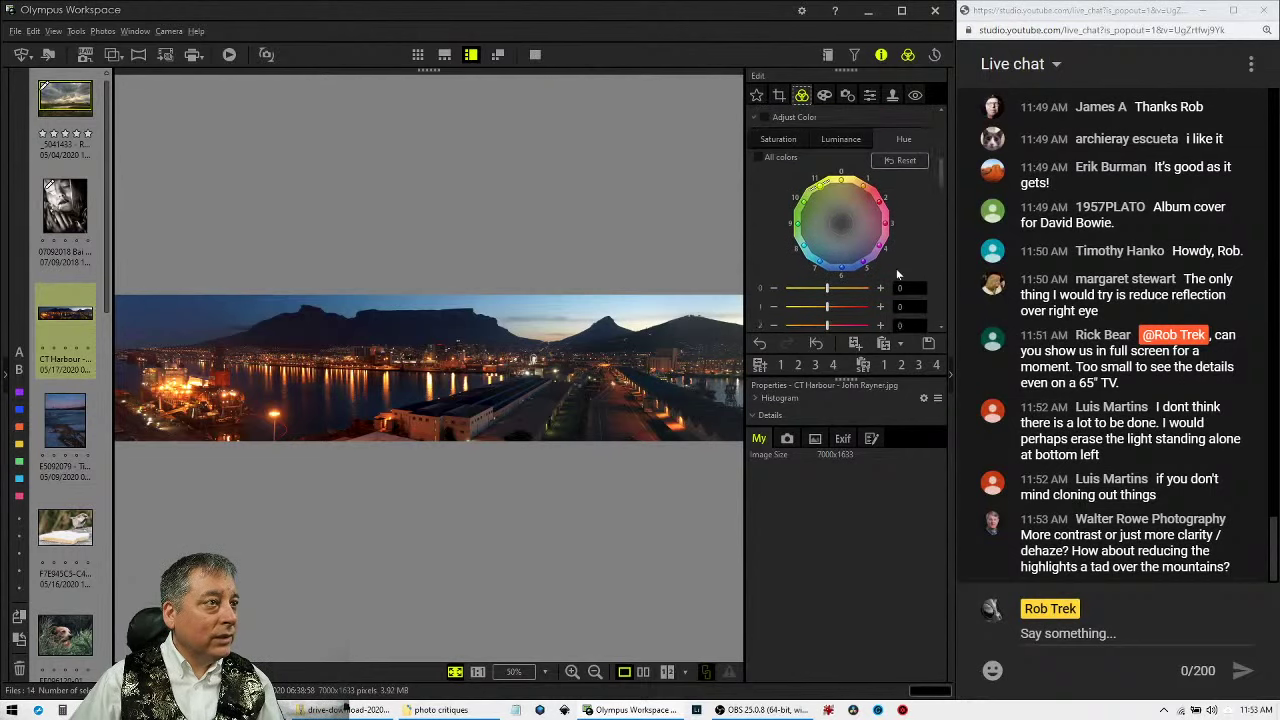
click(840, 183)
scroll(867, 286, down, 4)
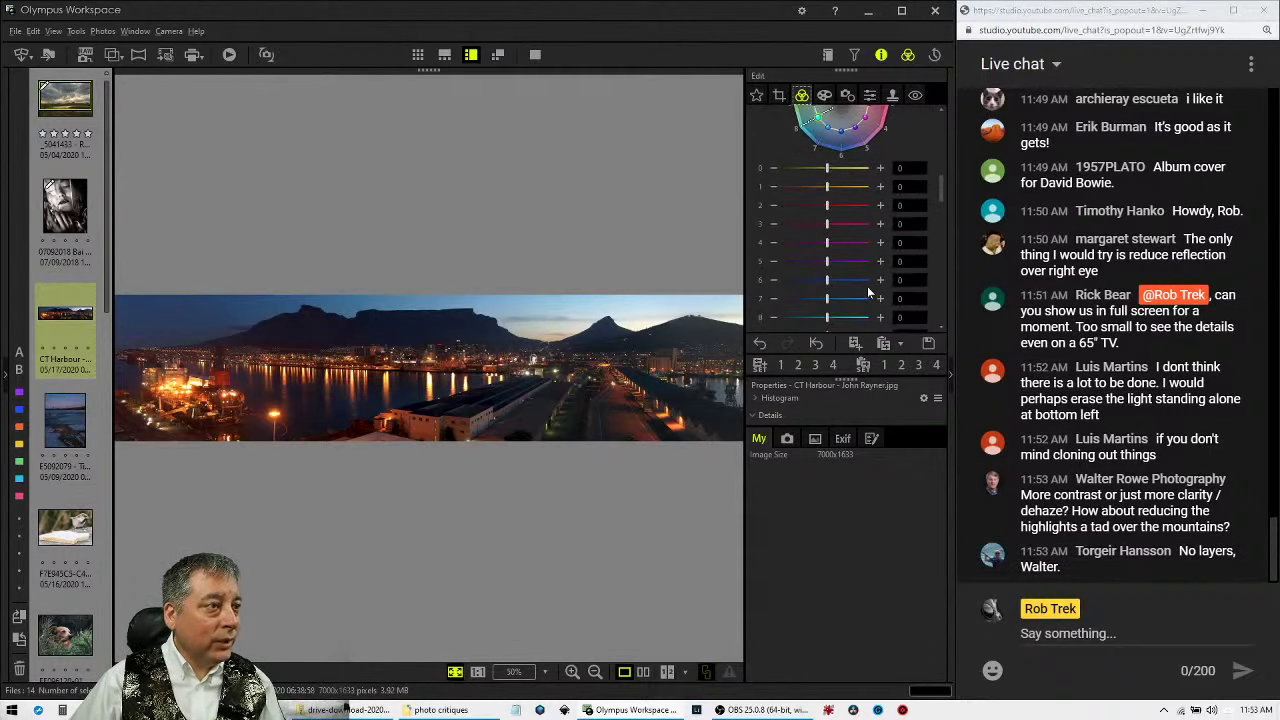
drag(827, 279, 845, 303)
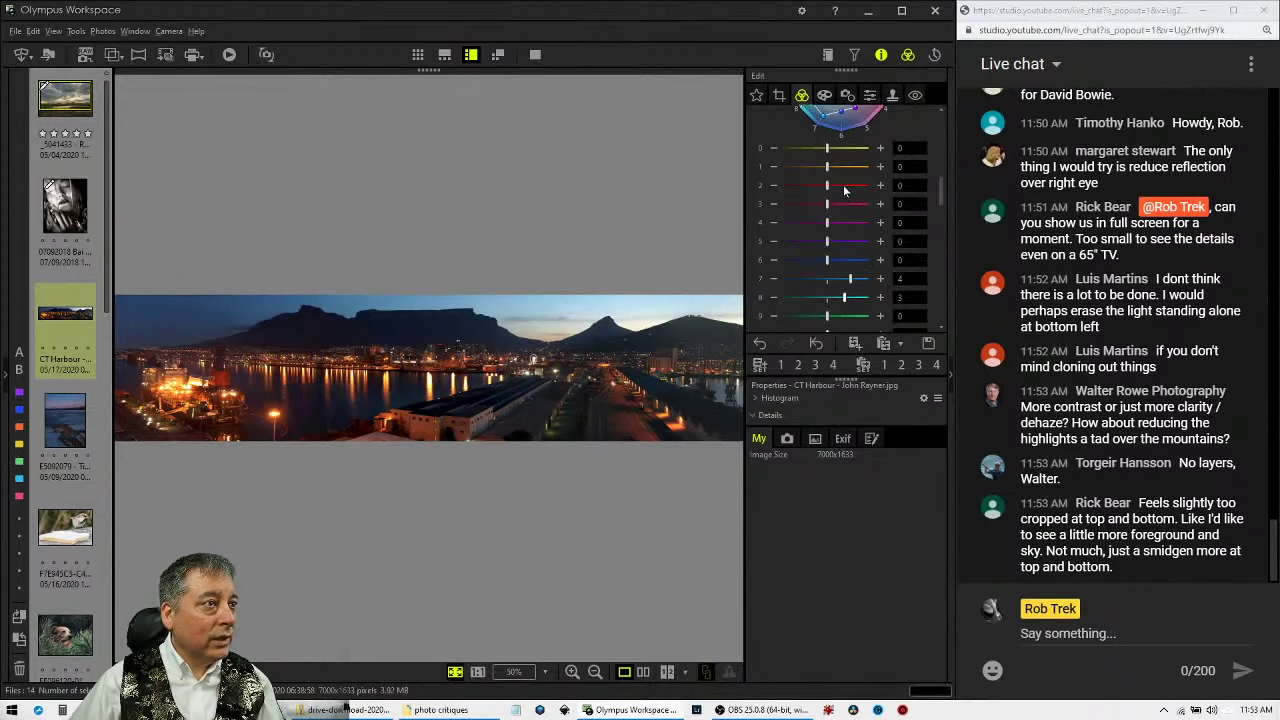
Set the luminance of color 0 to -4 and color 1 to -2, and raise the luminance of blue color 6.
drag(827, 166, 802, 150)
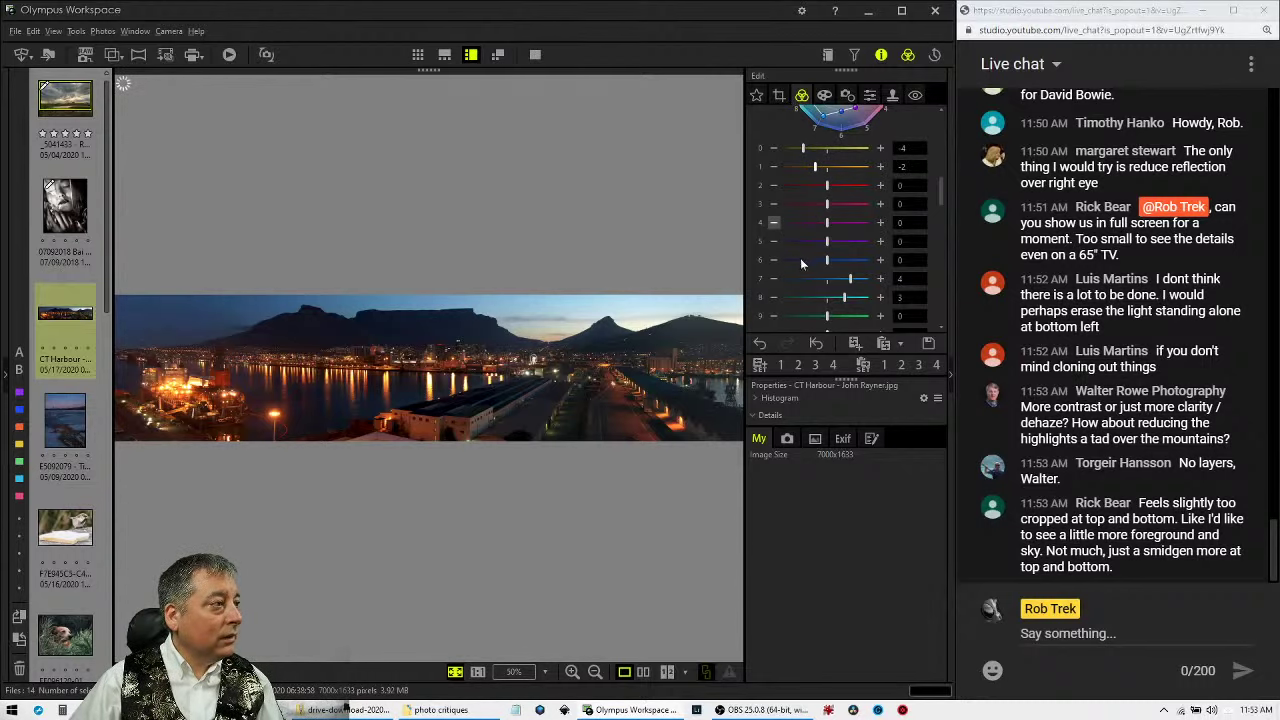
drag(826, 264, 842, 262)
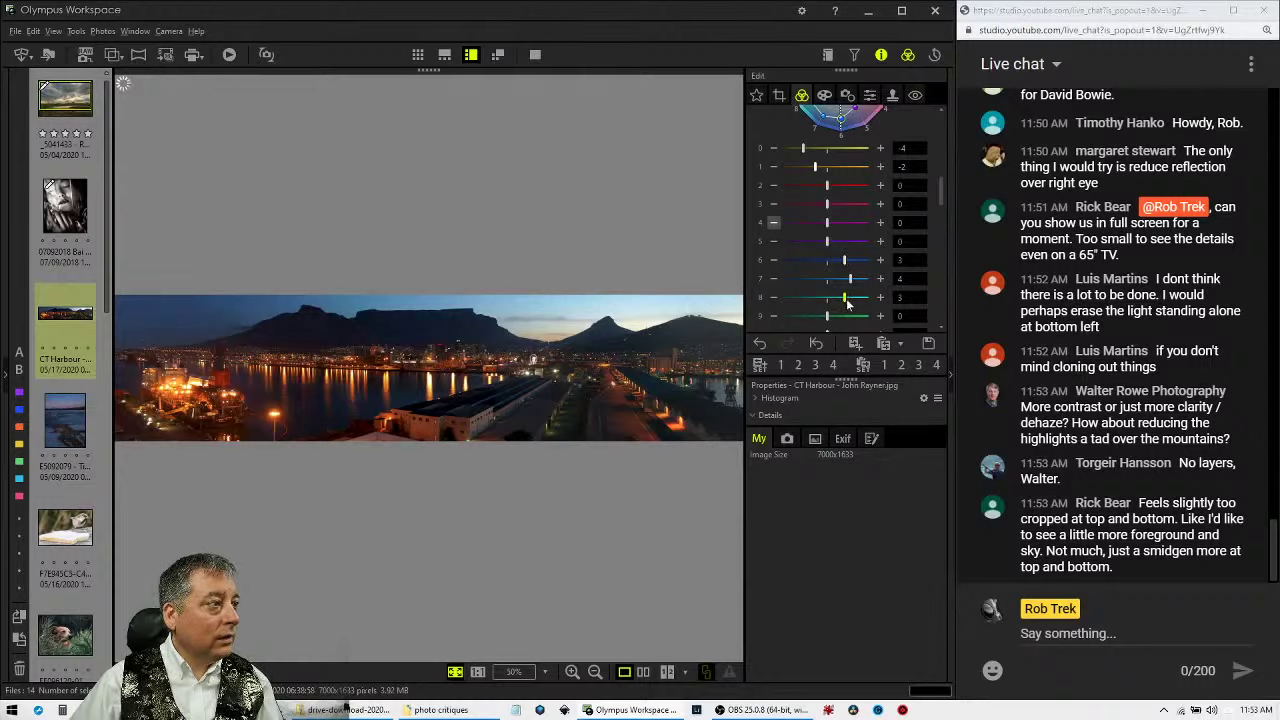
drag(845, 299, 851, 261)
scroll(763, 251, up, 5)
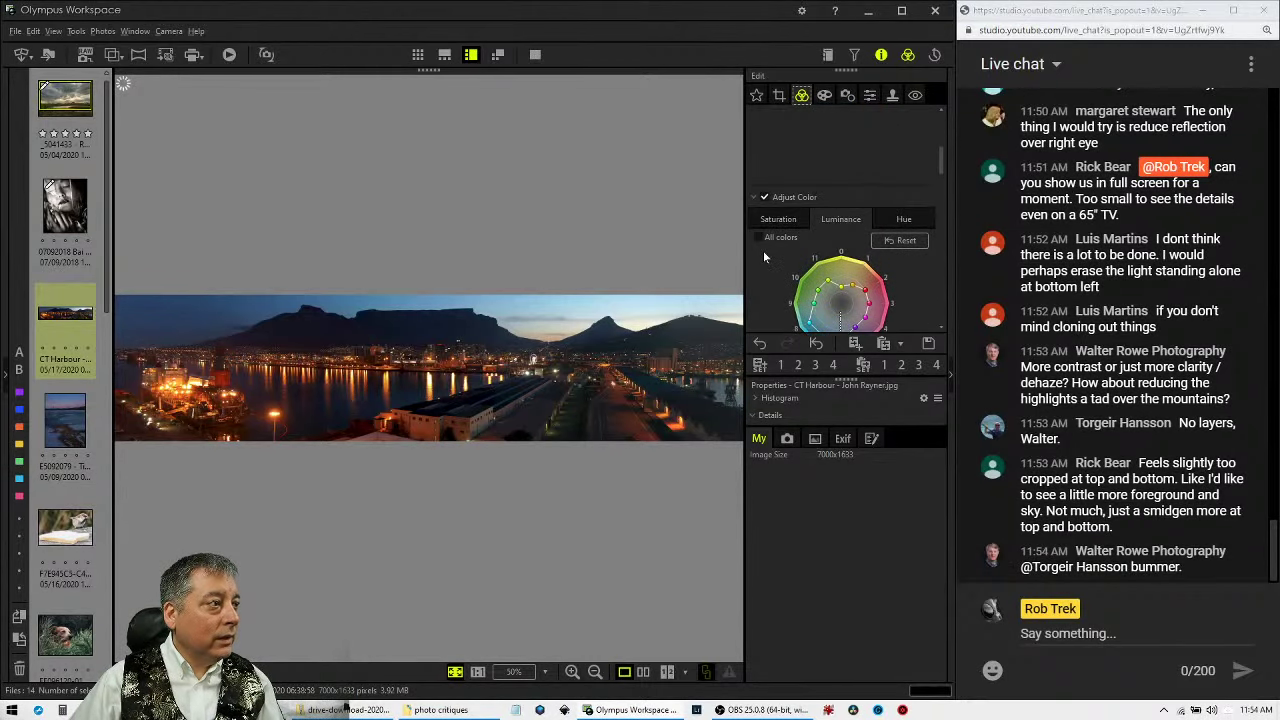
Cool the panorama's custom white balance by setting its blue-yellow value to -1.0.
scroll(763, 251, up, 3)
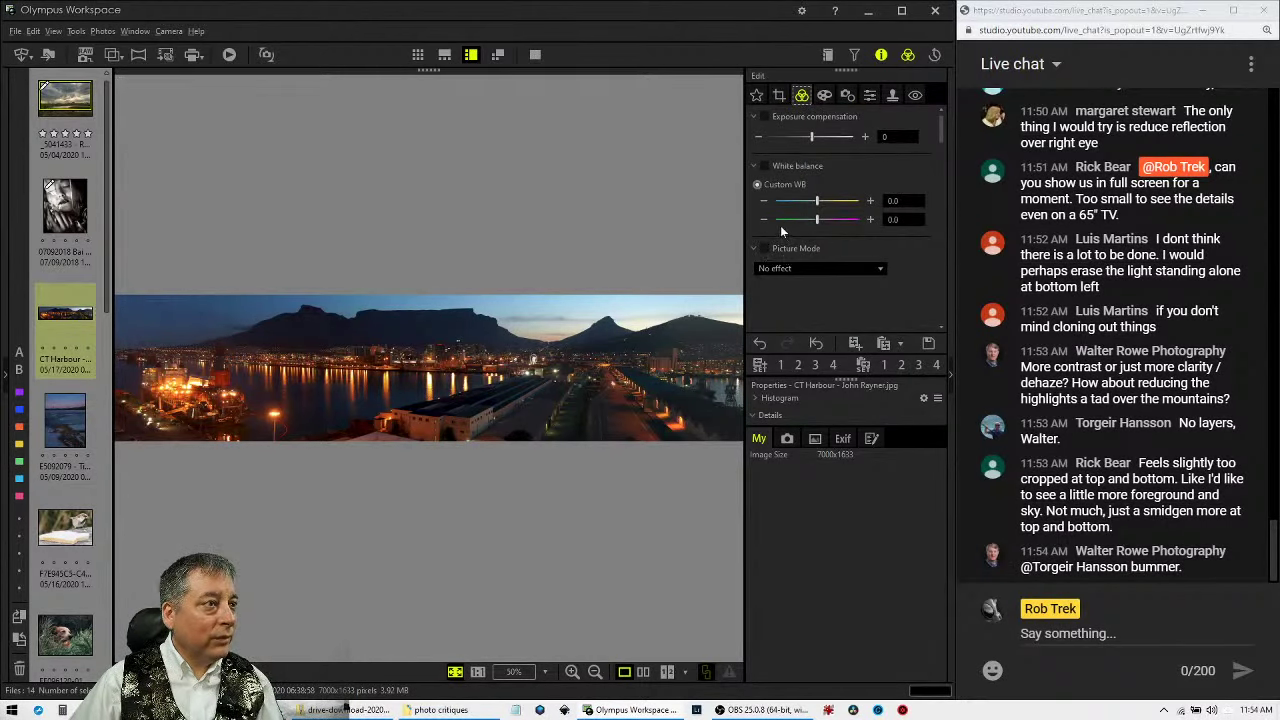
click(765, 202)
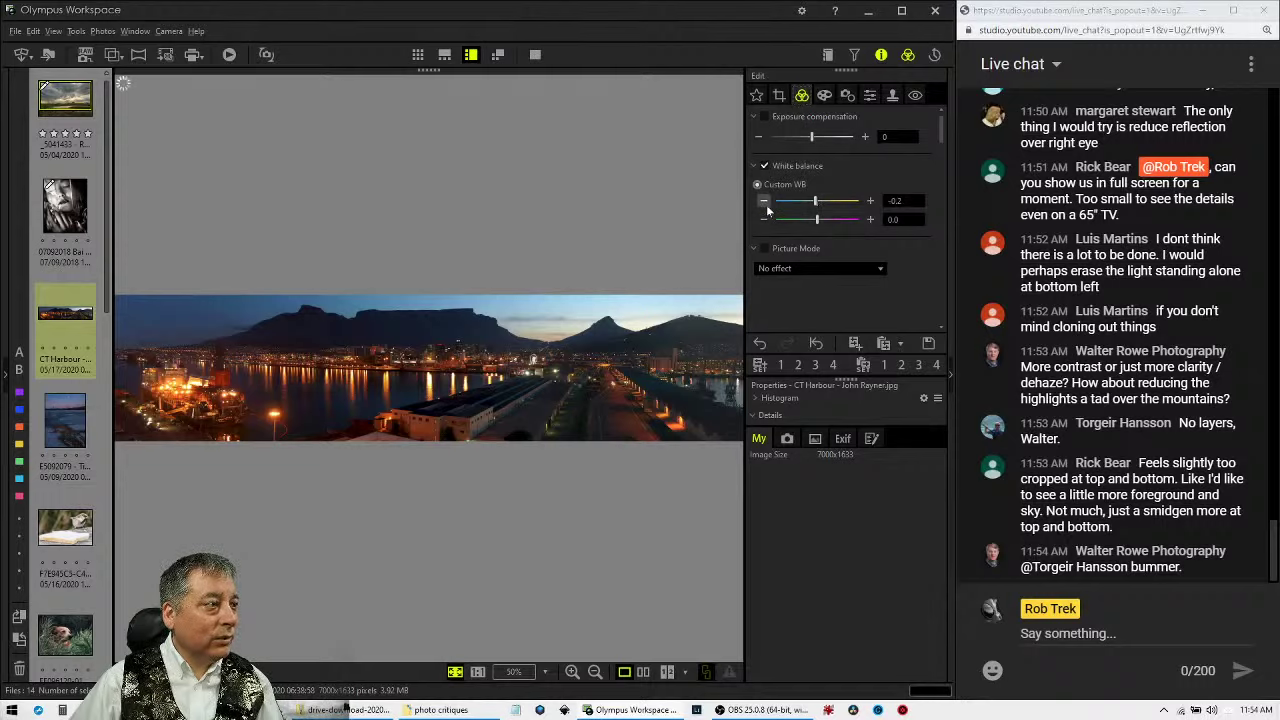
click(765, 202)
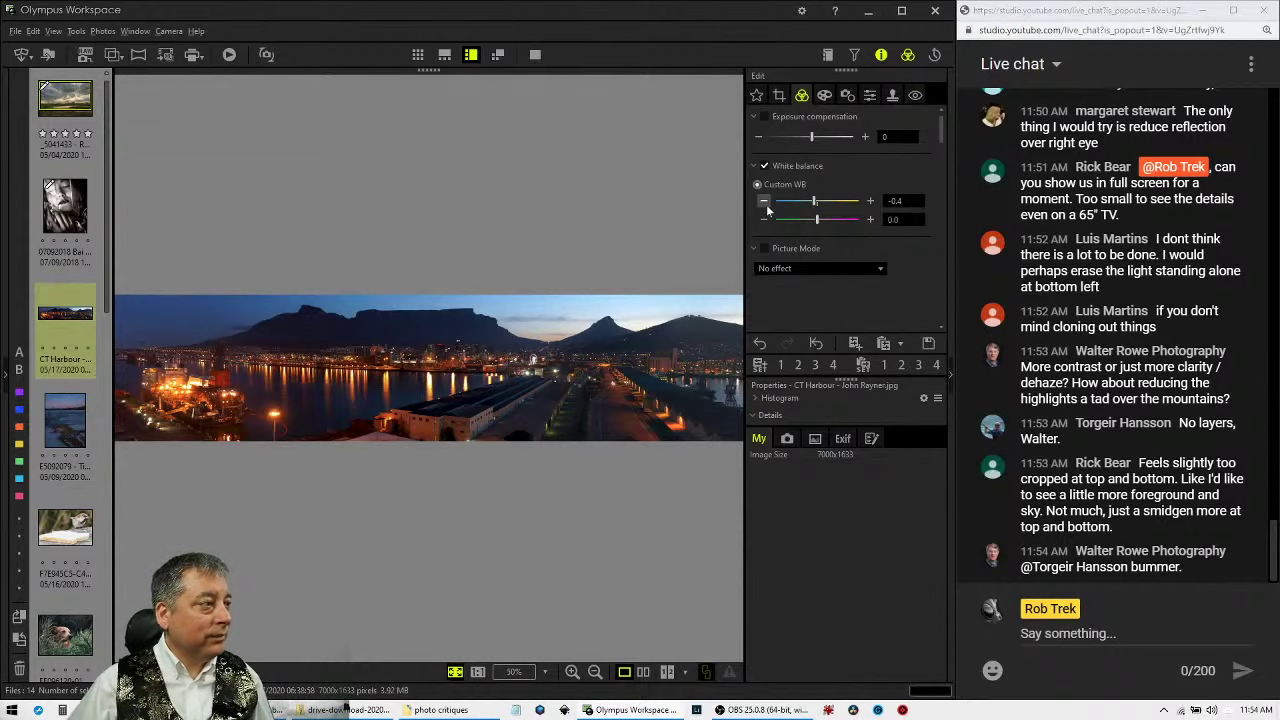
click(767, 207)
click(767, 207)
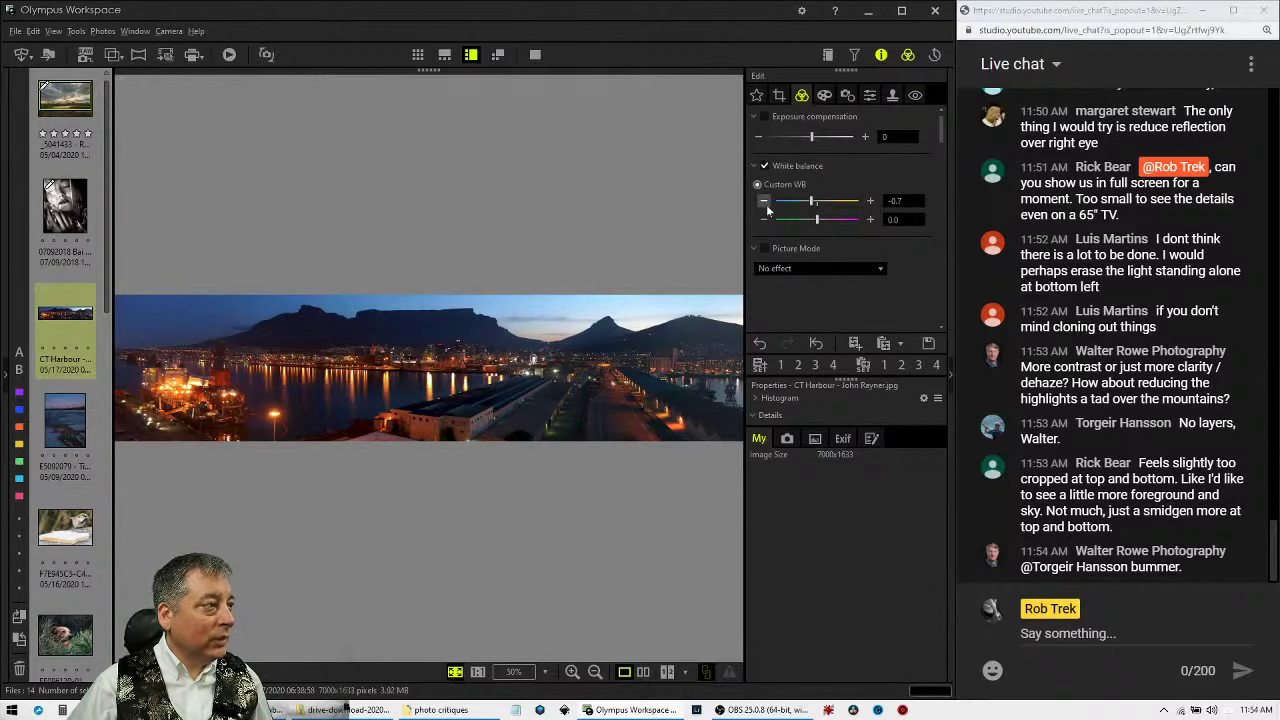
click(767, 207)
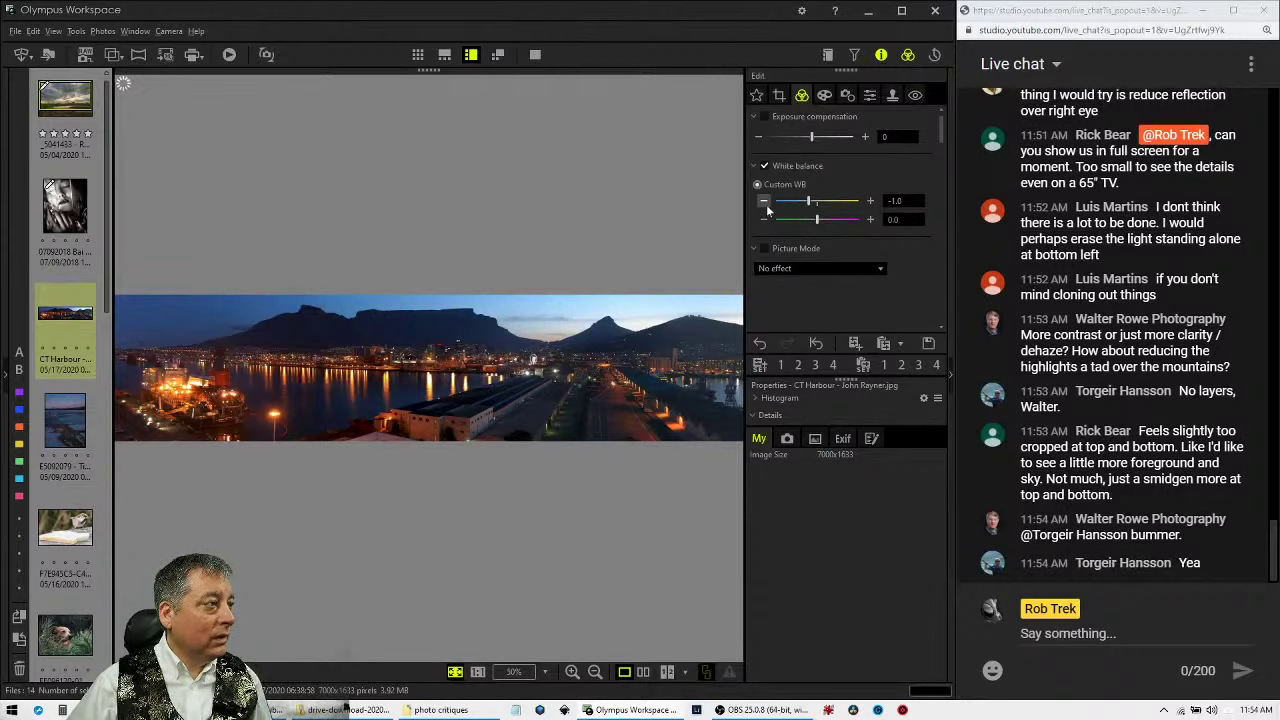
Set the panorama's exposure compensation to 3.
click(865, 137)
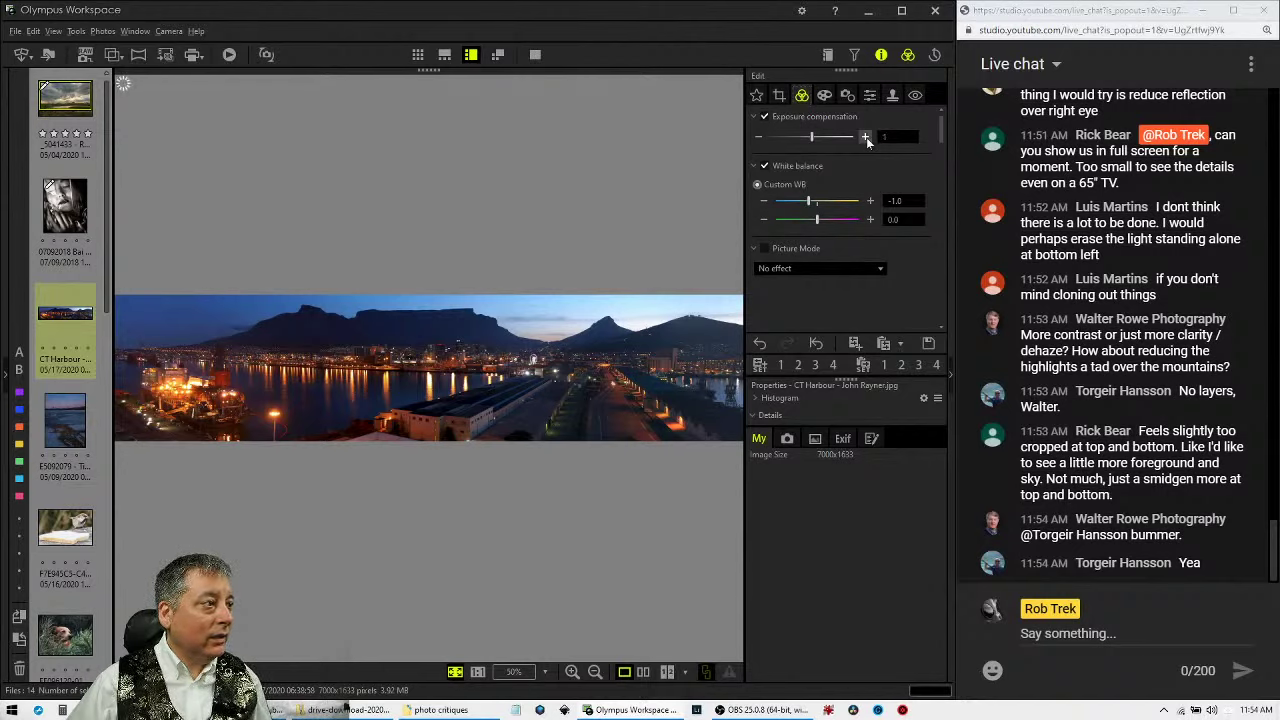
click(866, 137)
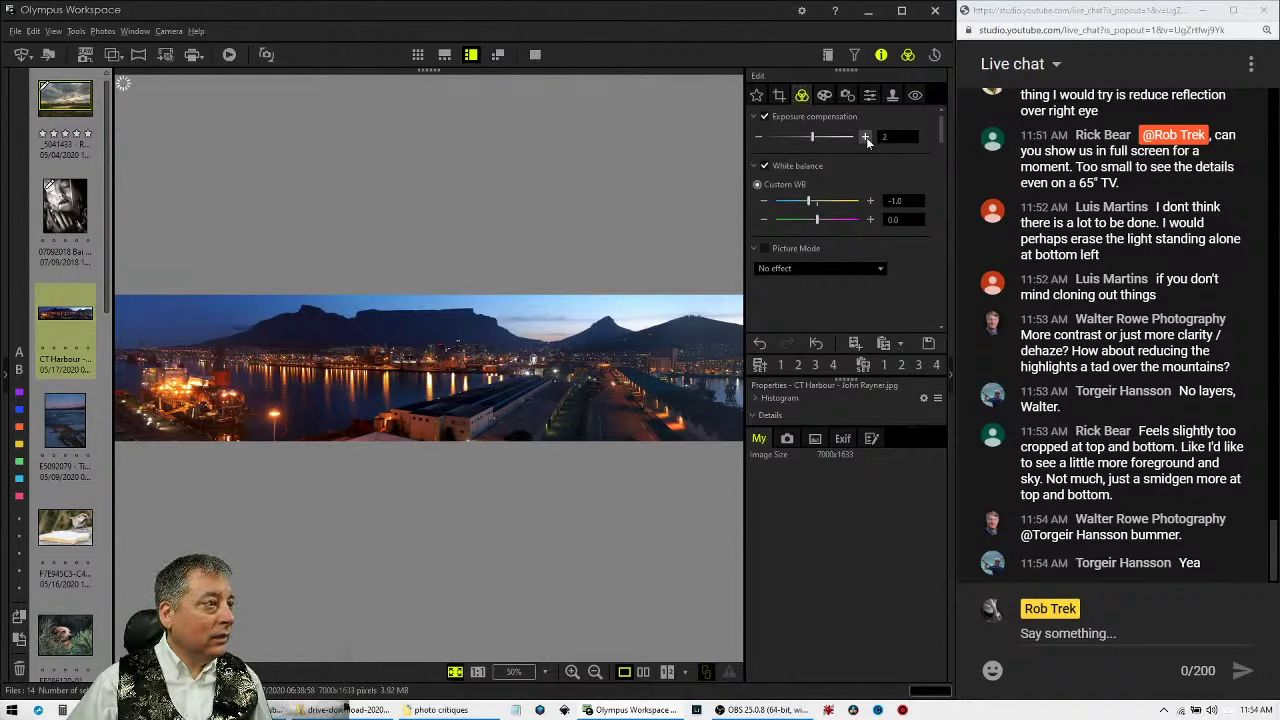
click(866, 137)
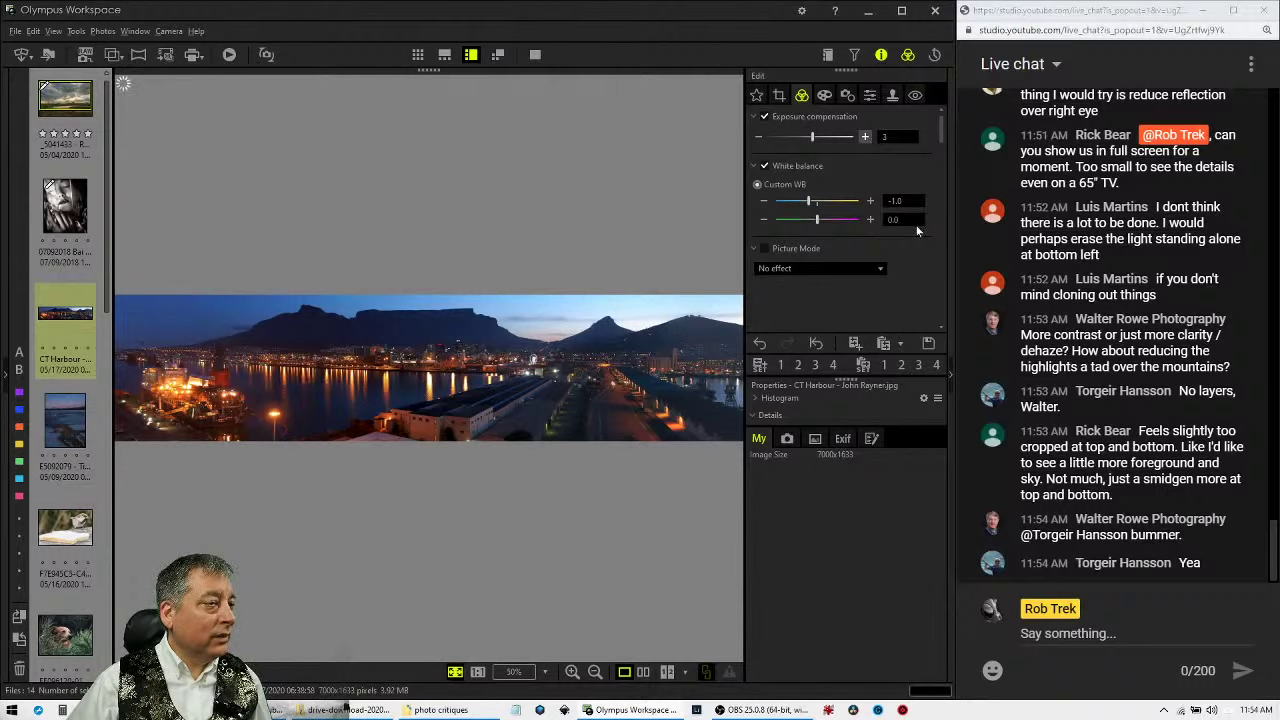
Set the panorama's contrast to 8.
drag(940, 135, 934, 247)
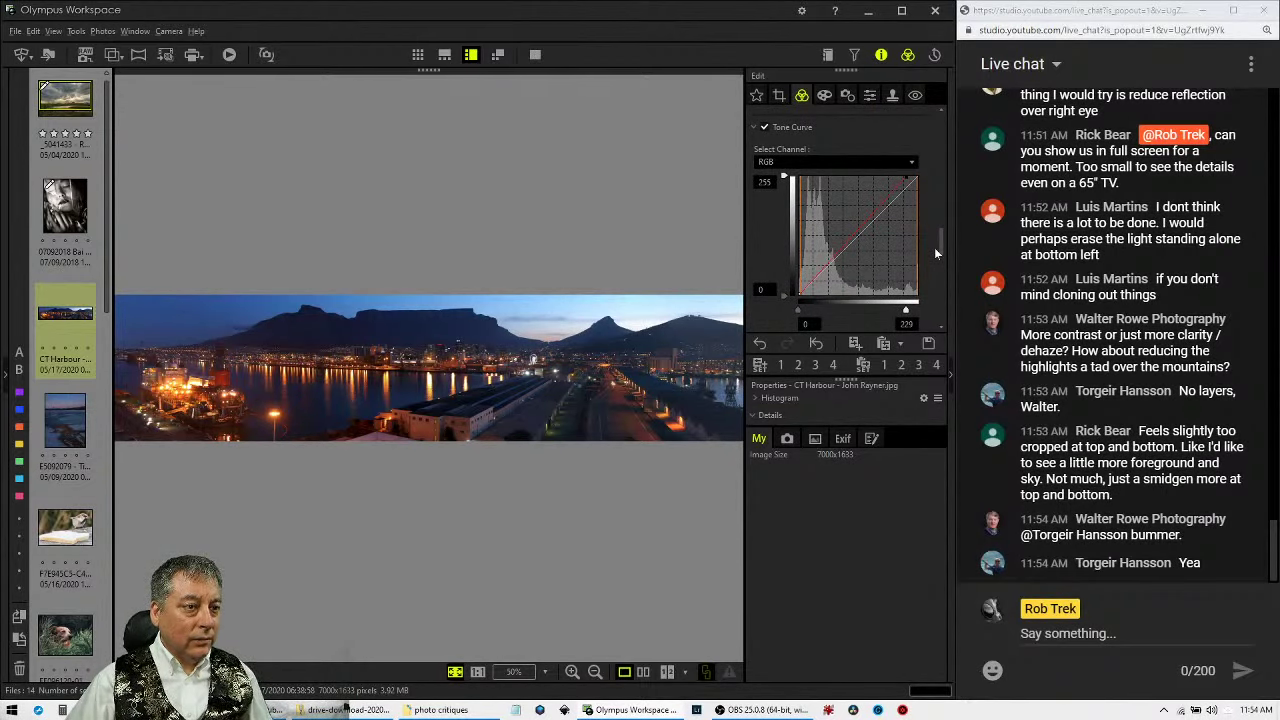
drag(934, 247, 931, 278)
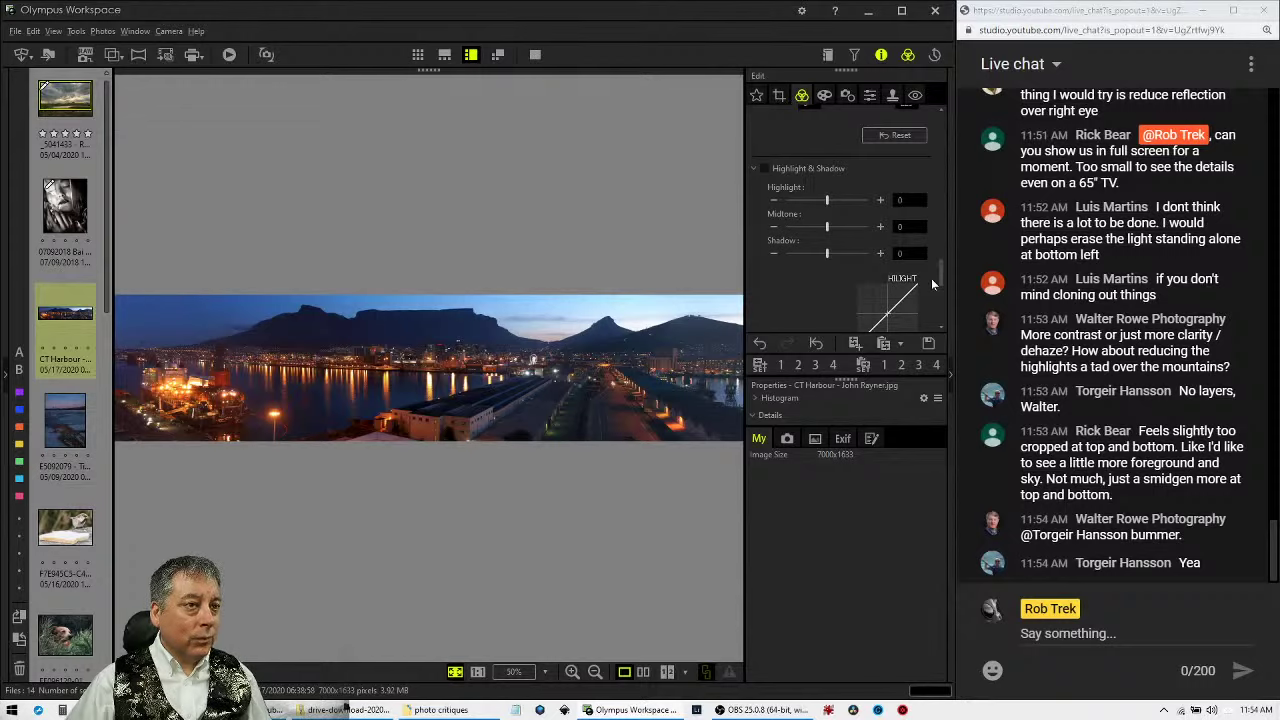
drag(931, 278, 929, 296)
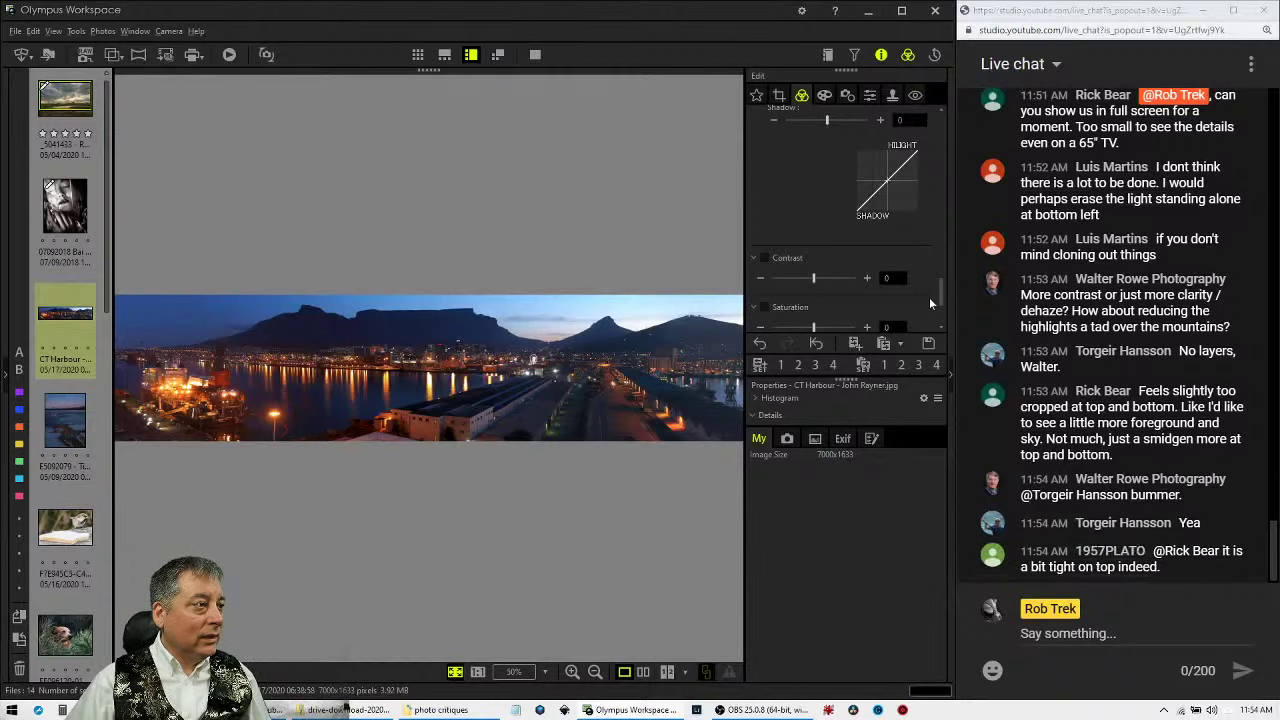
drag(929, 297, 931, 297)
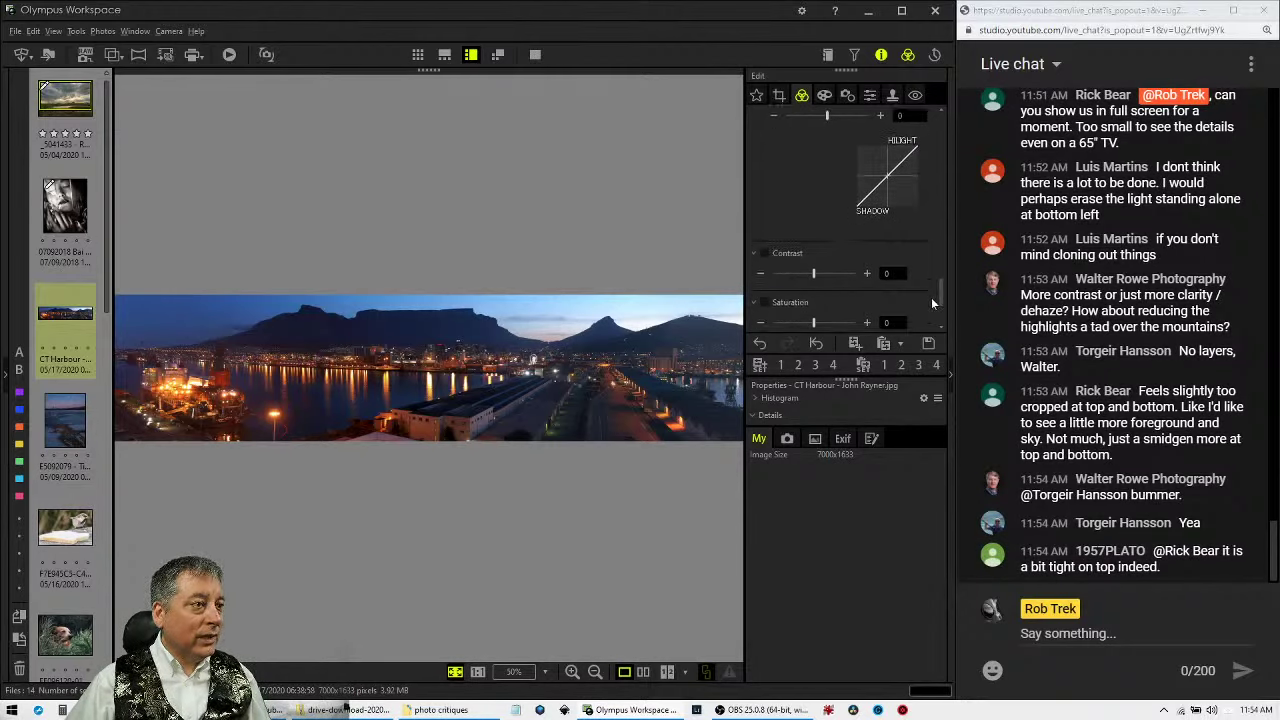
scroll(848, 288, down, 3)
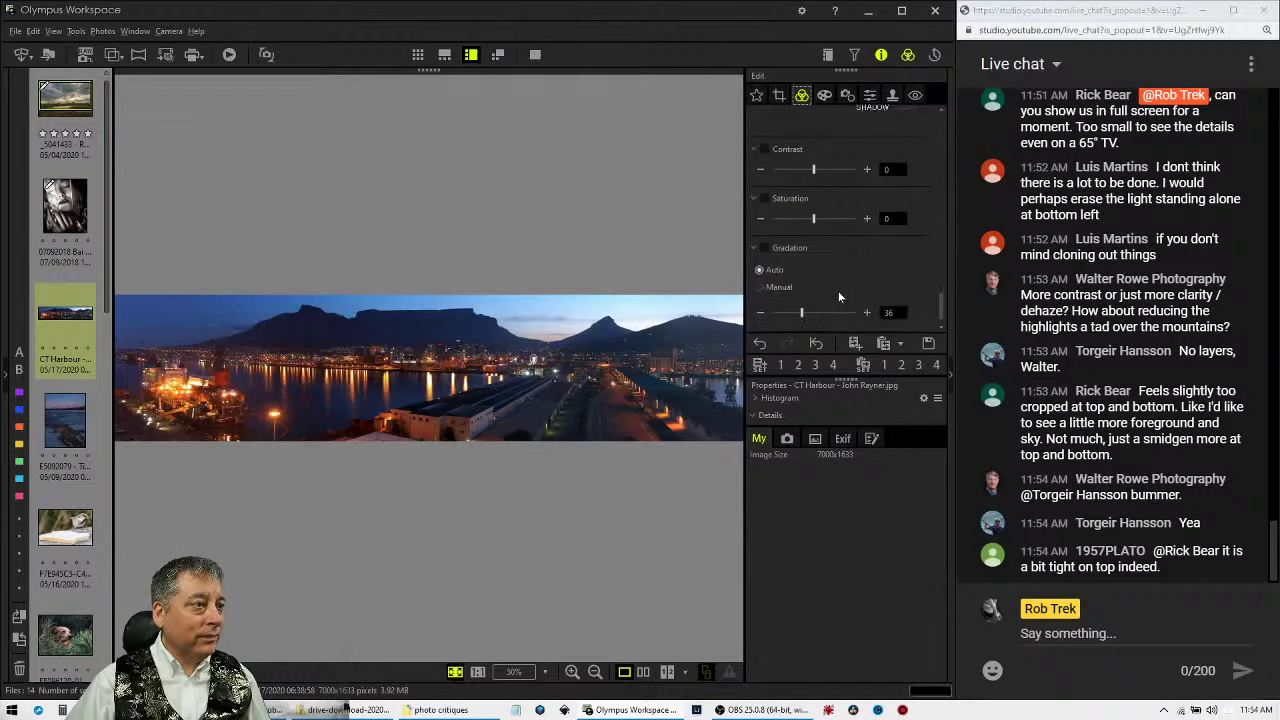
scroll(838, 291, up, 2)
drag(813, 249, 817, 249)
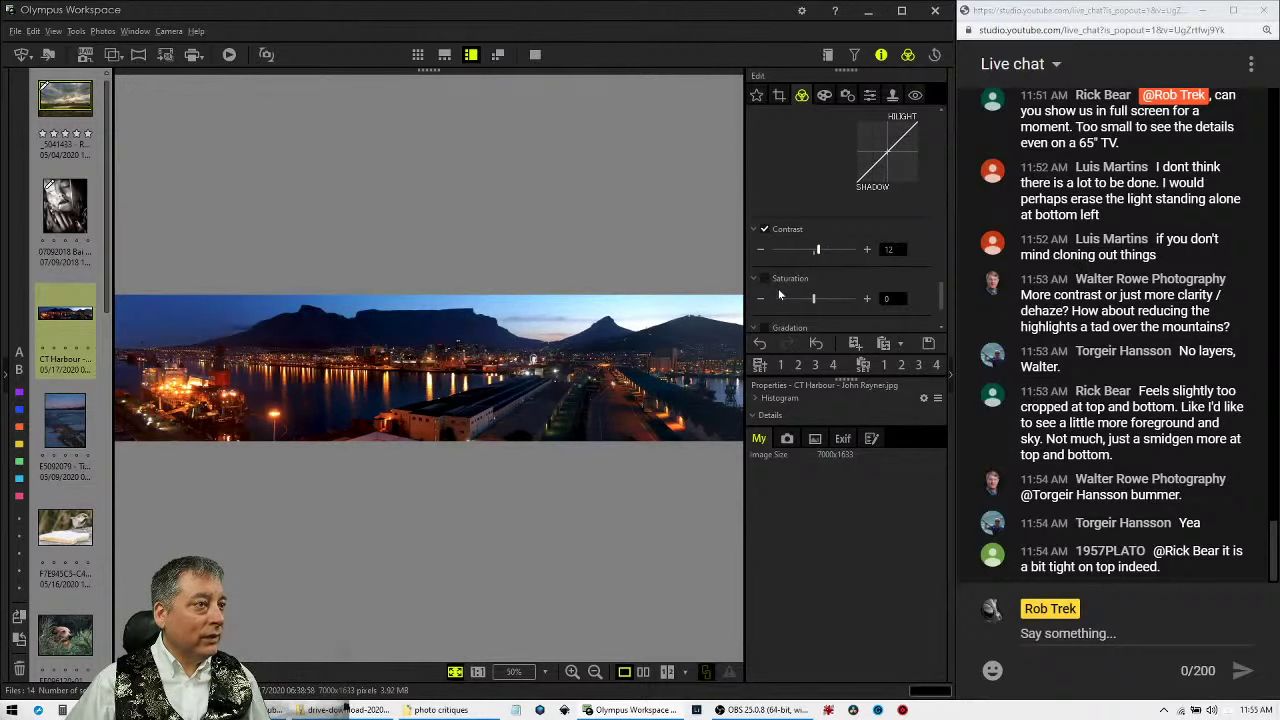
click(763, 248)
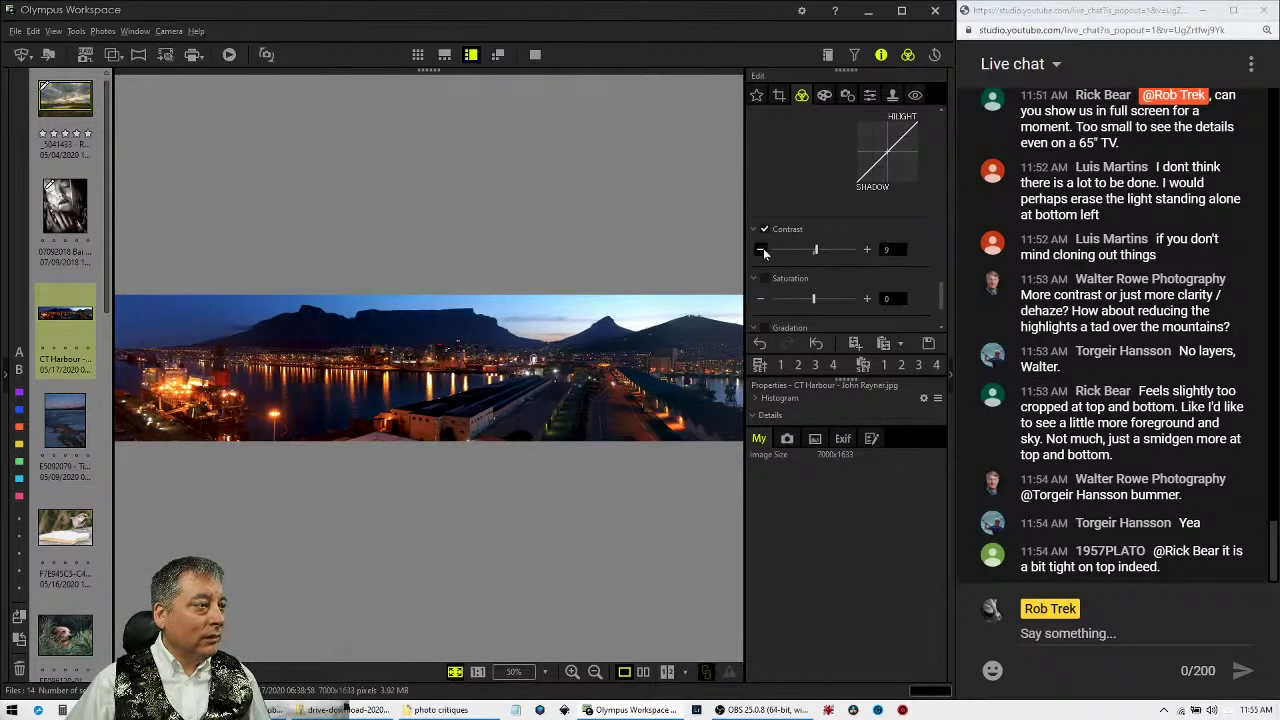
Raise the panorama's dehaze to 100.
scroll(918, 294, up, 3)
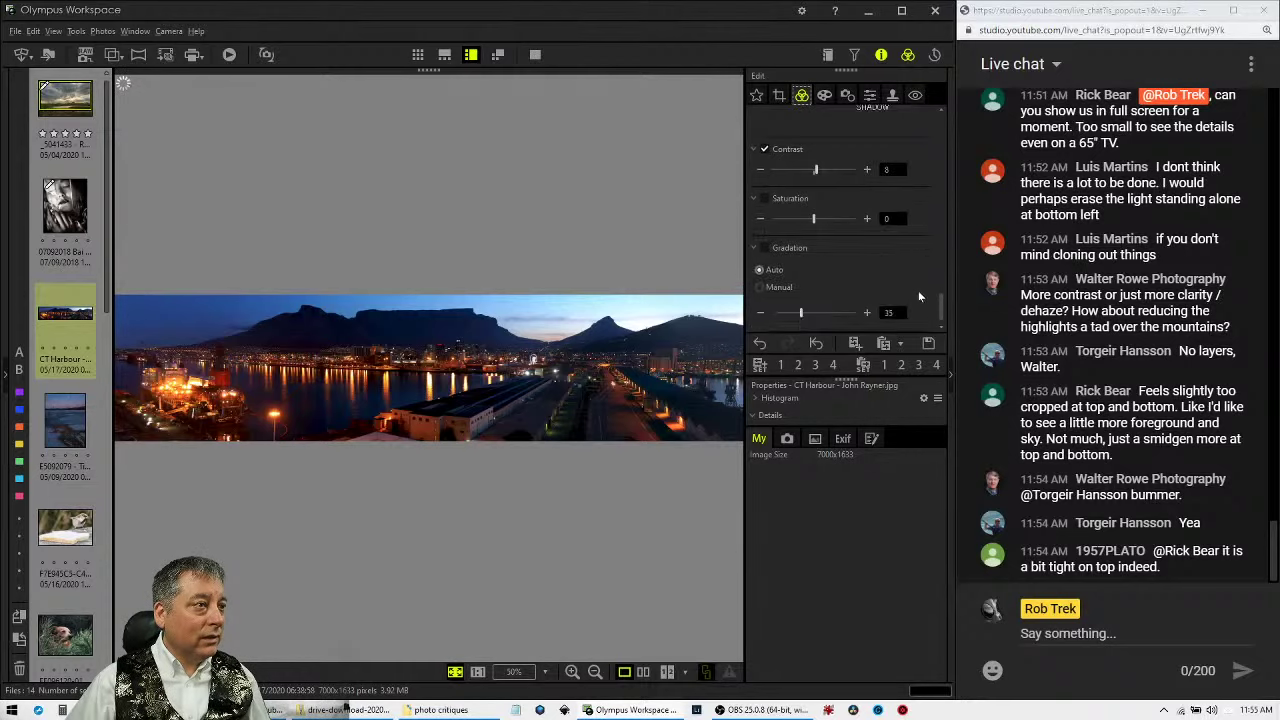
scroll(918, 290, up, 5)
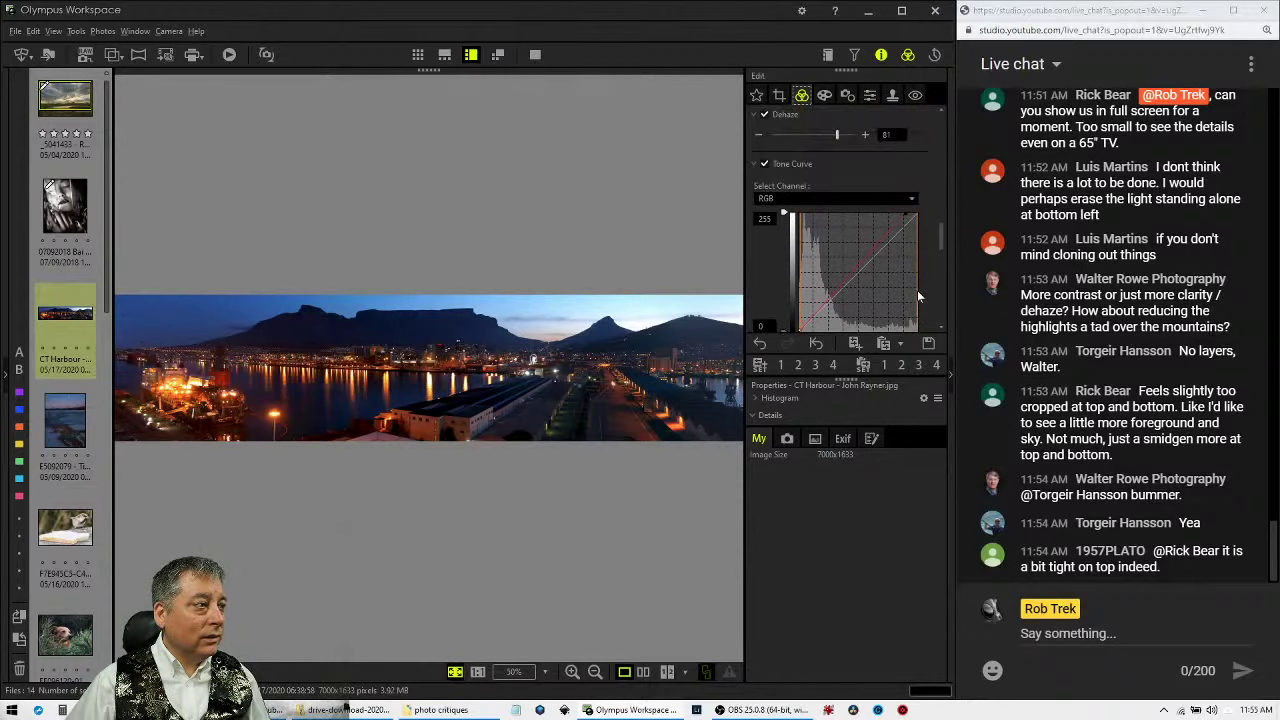
scroll(917, 290, up, 2)
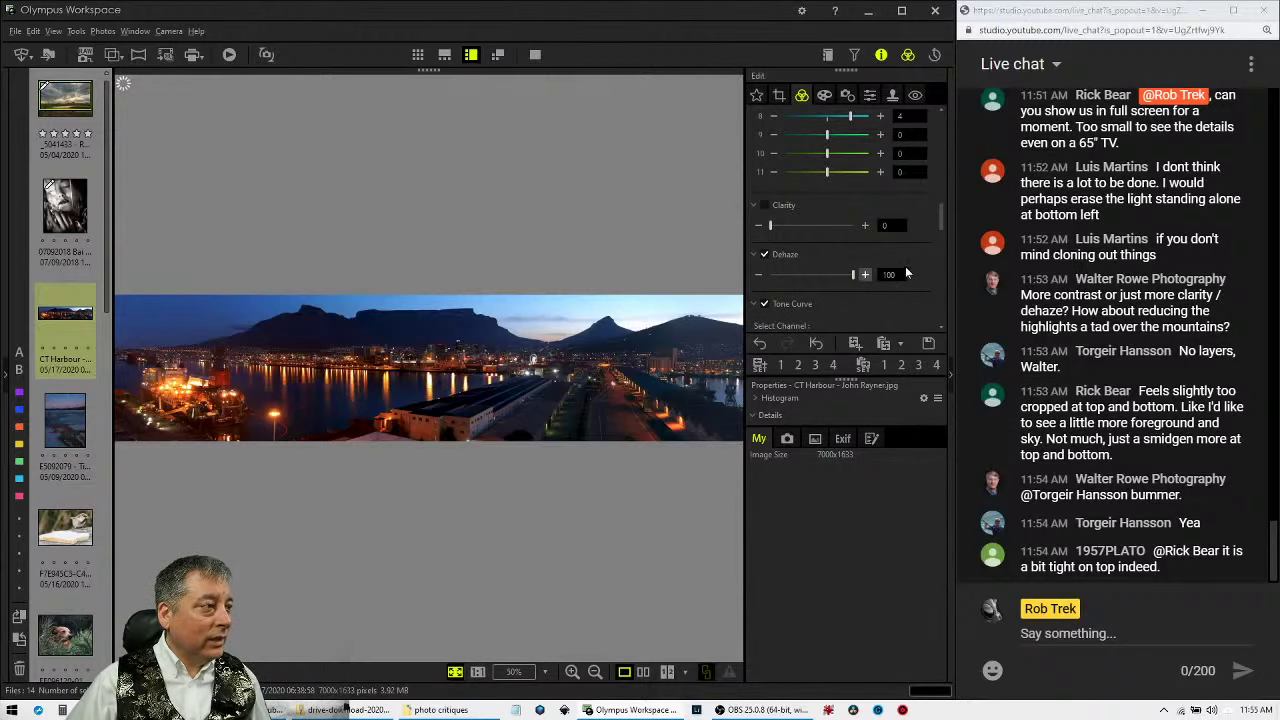
Set the panorama's exposure compensation to 5.
scroll(916, 263, up, 1)
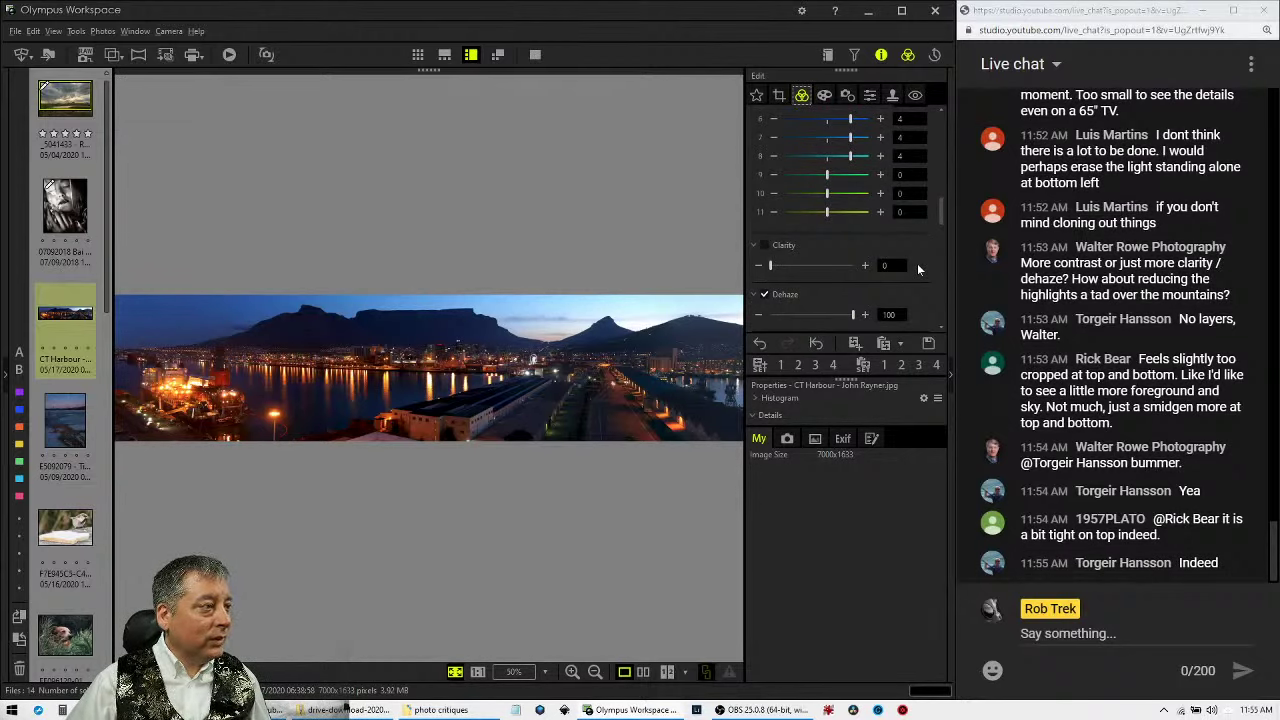
scroll(917, 263, up, 6)
scroll(899, 234, up, 2)
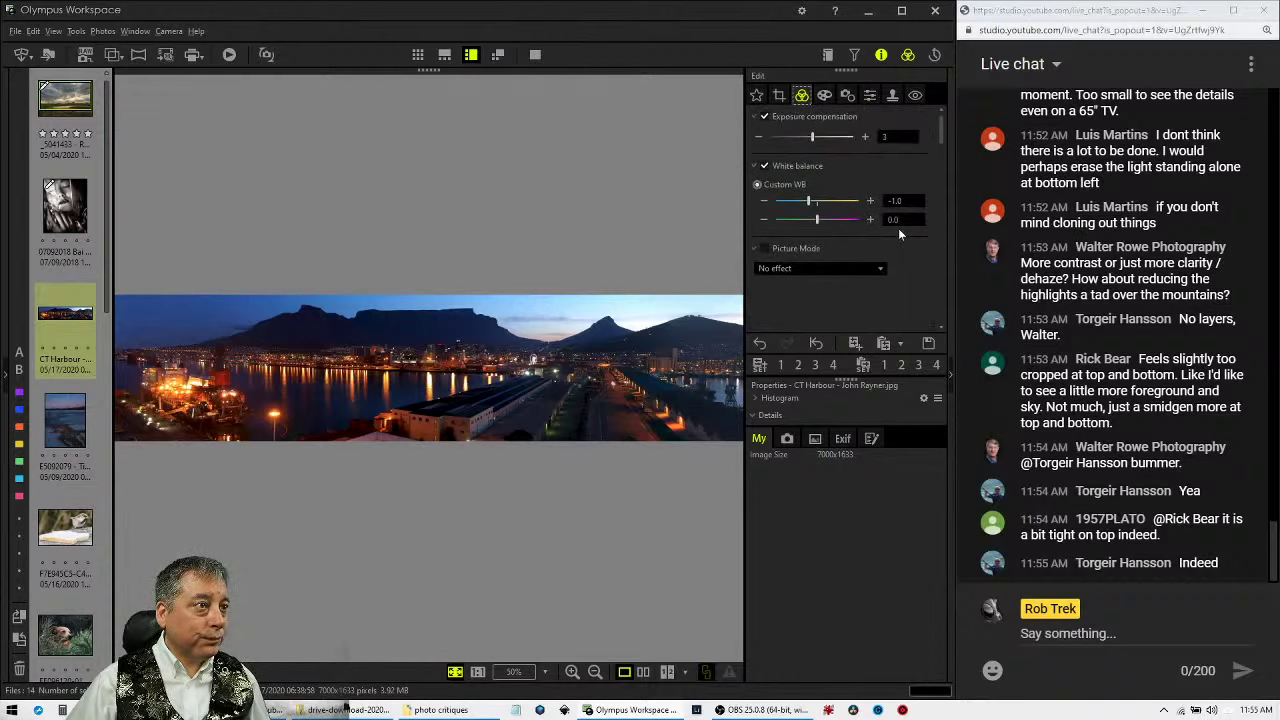
click(865, 137)
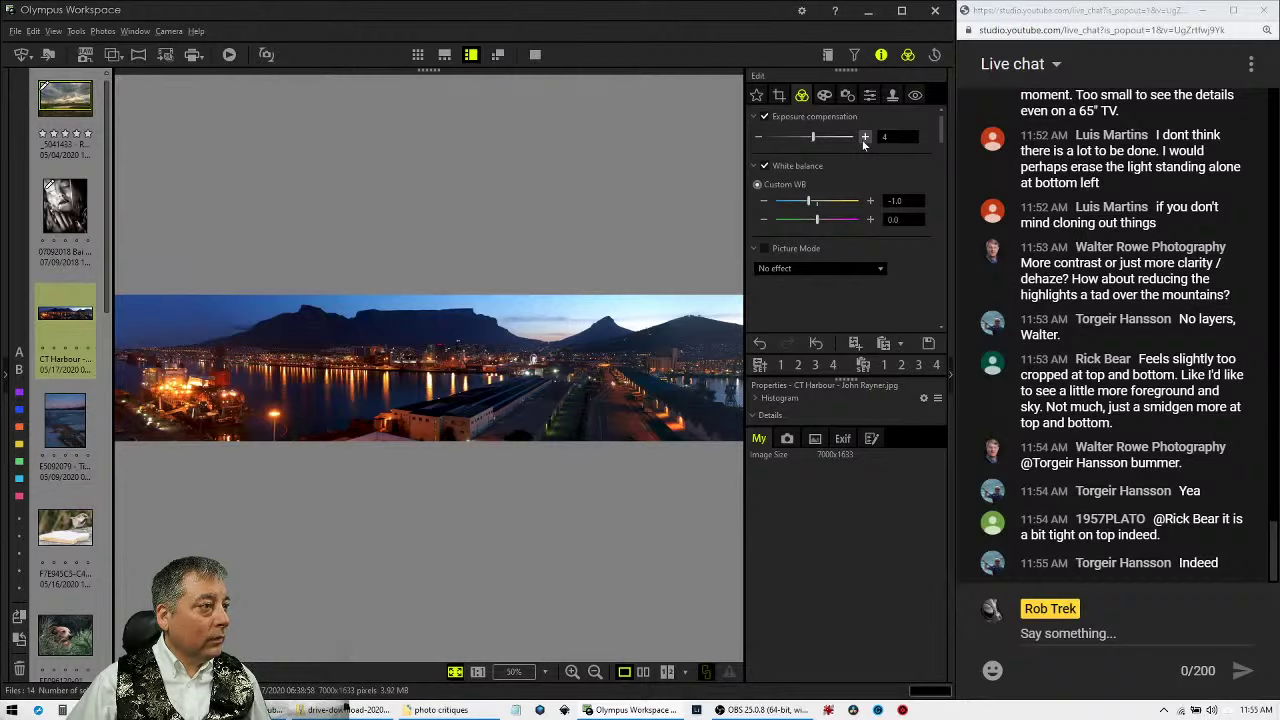
click(865, 137)
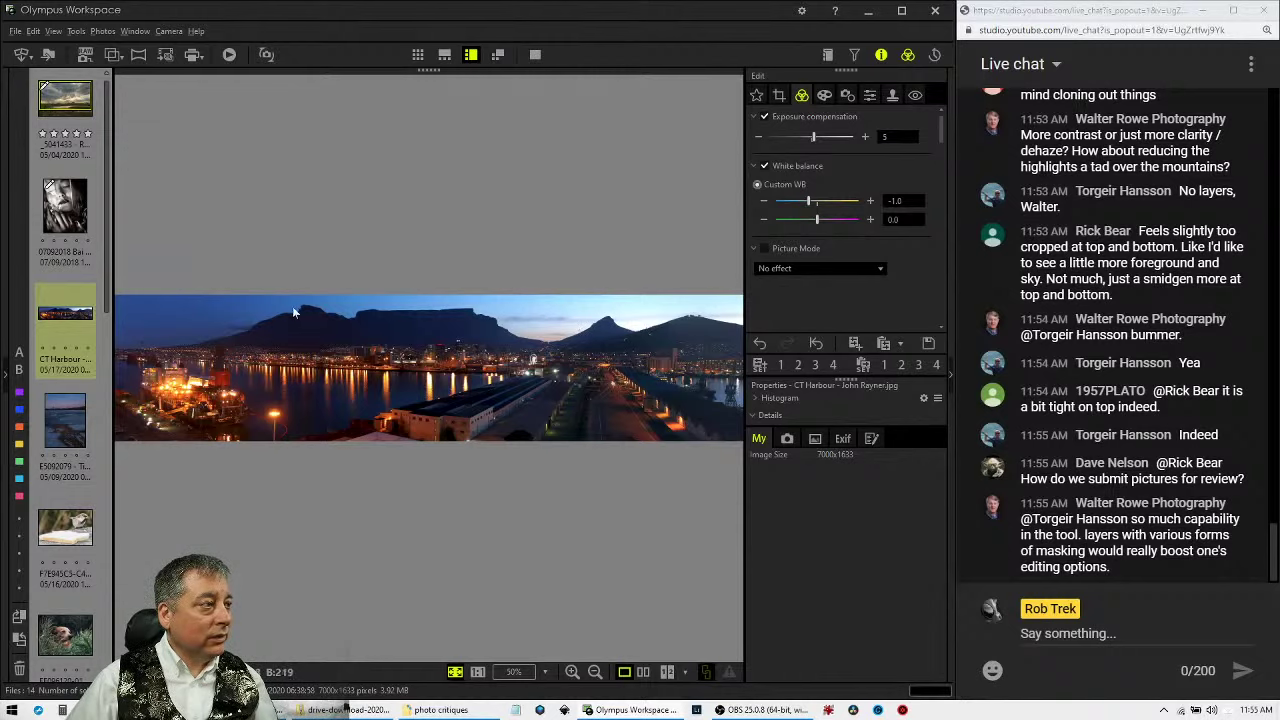
Review the edited panorama in full screen and compare it side by side with the original.
click(536, 55)
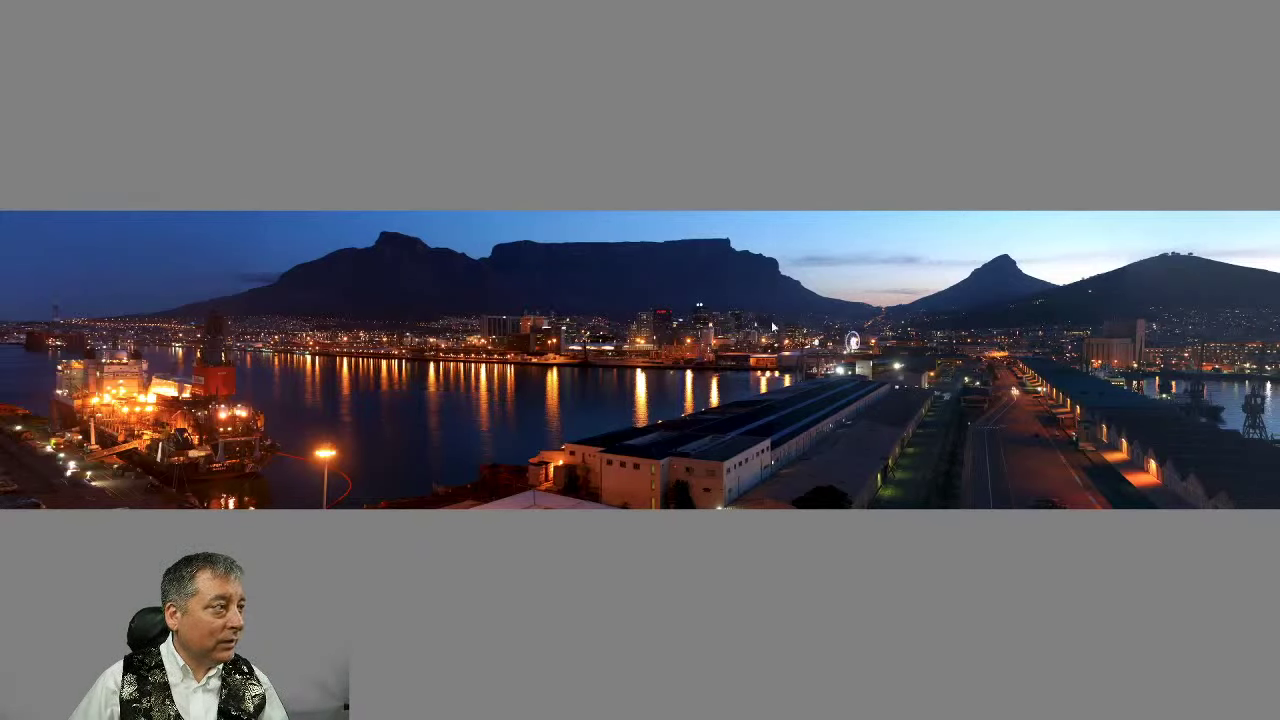
key(Escape)
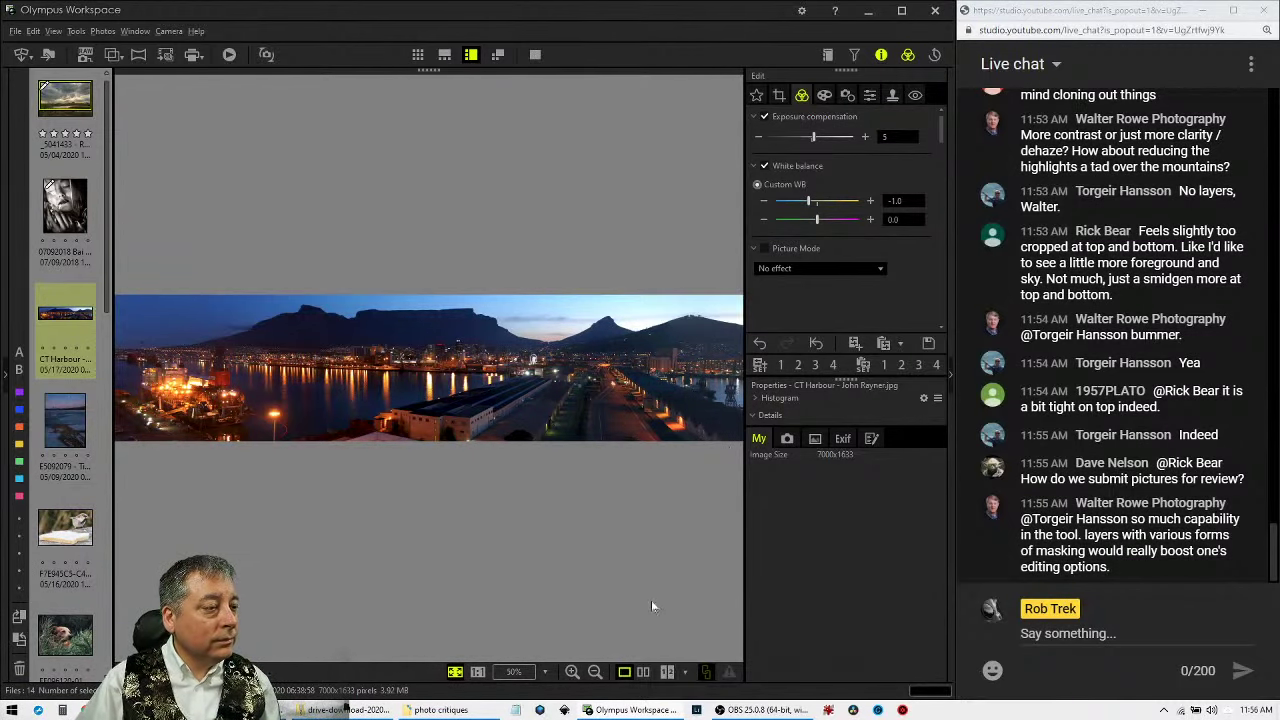
click(643, 671)
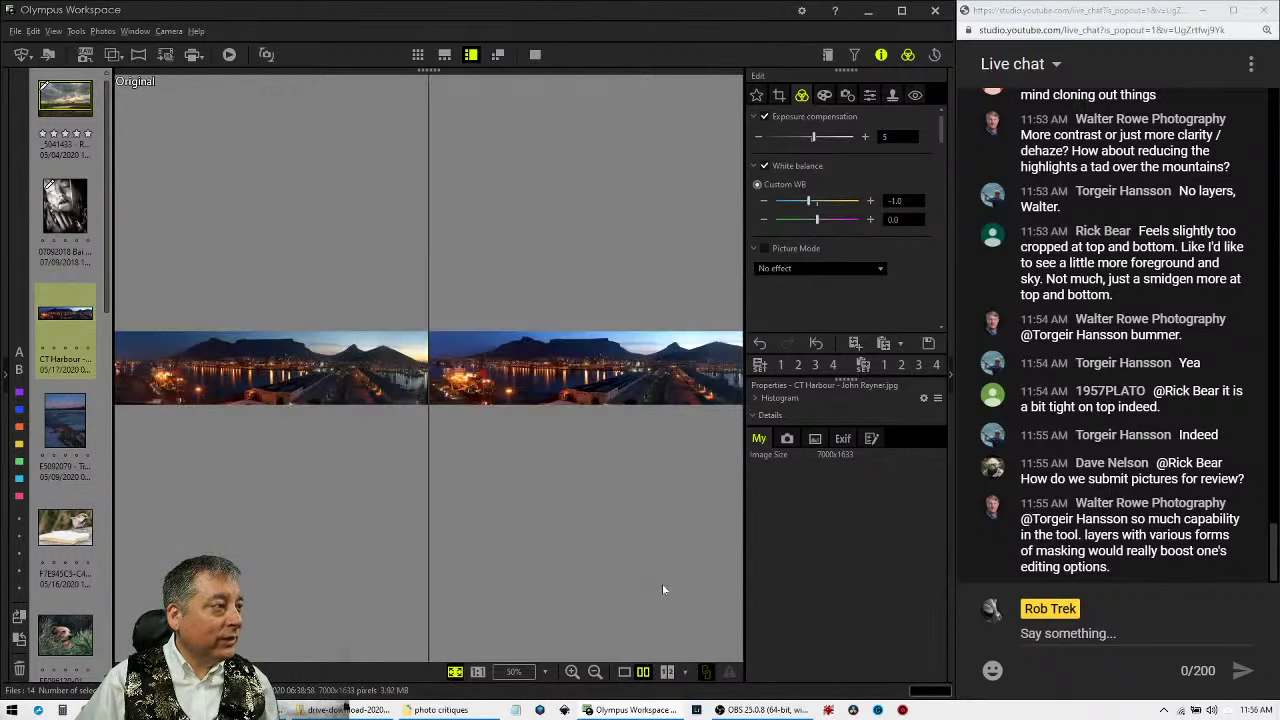
click(535, 55)
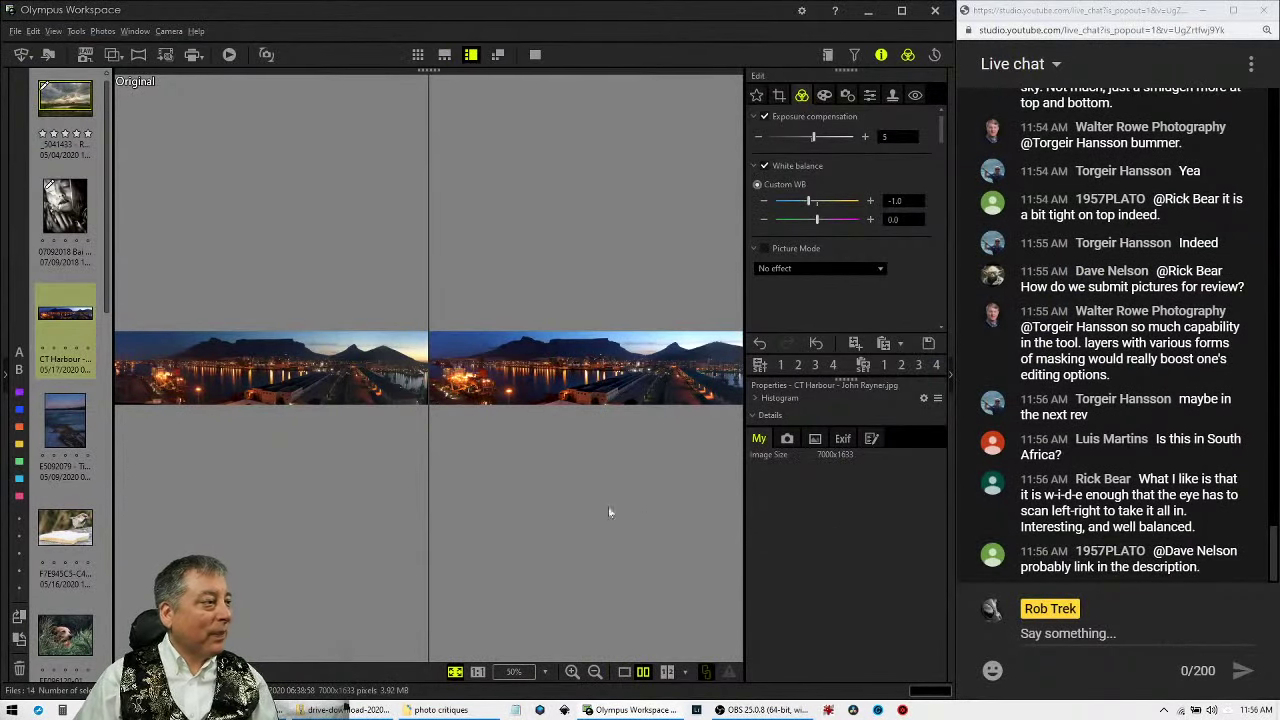
Show the frozen lake photo in single view, and return to the harbour panorama to inspect its details full screen at actual size.
mouse_move(83, 437)
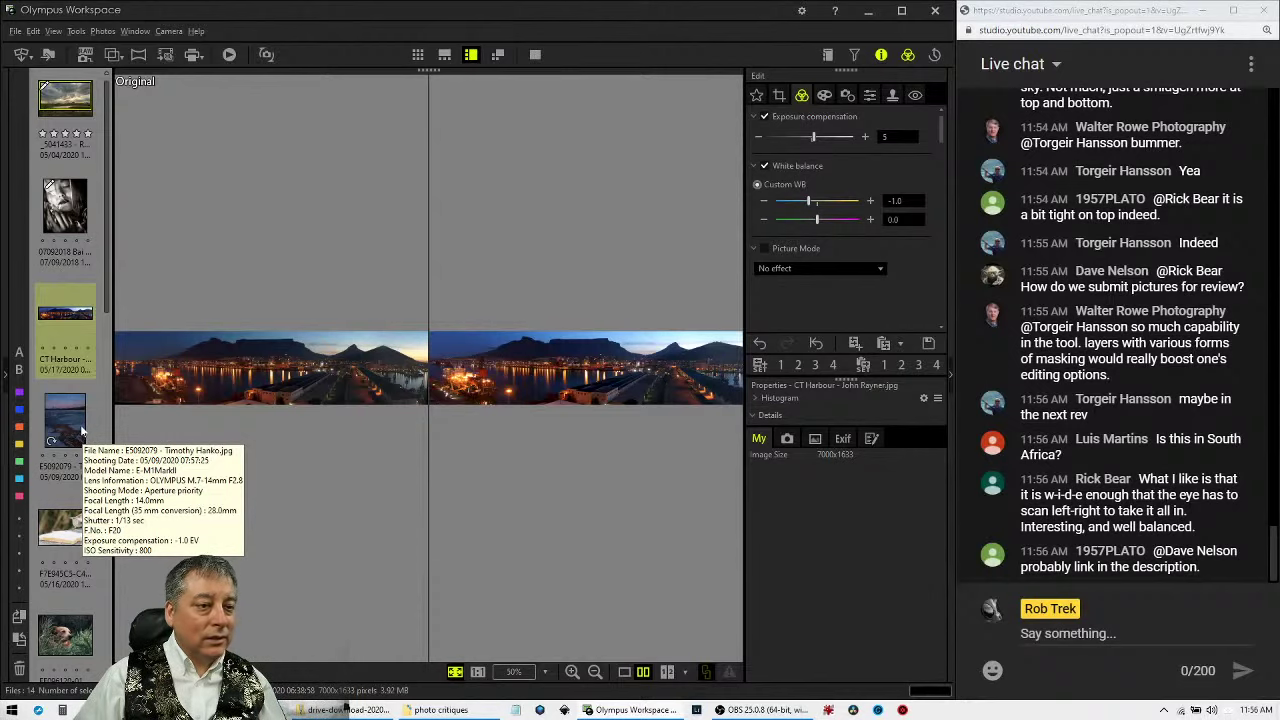
click(82, 430)
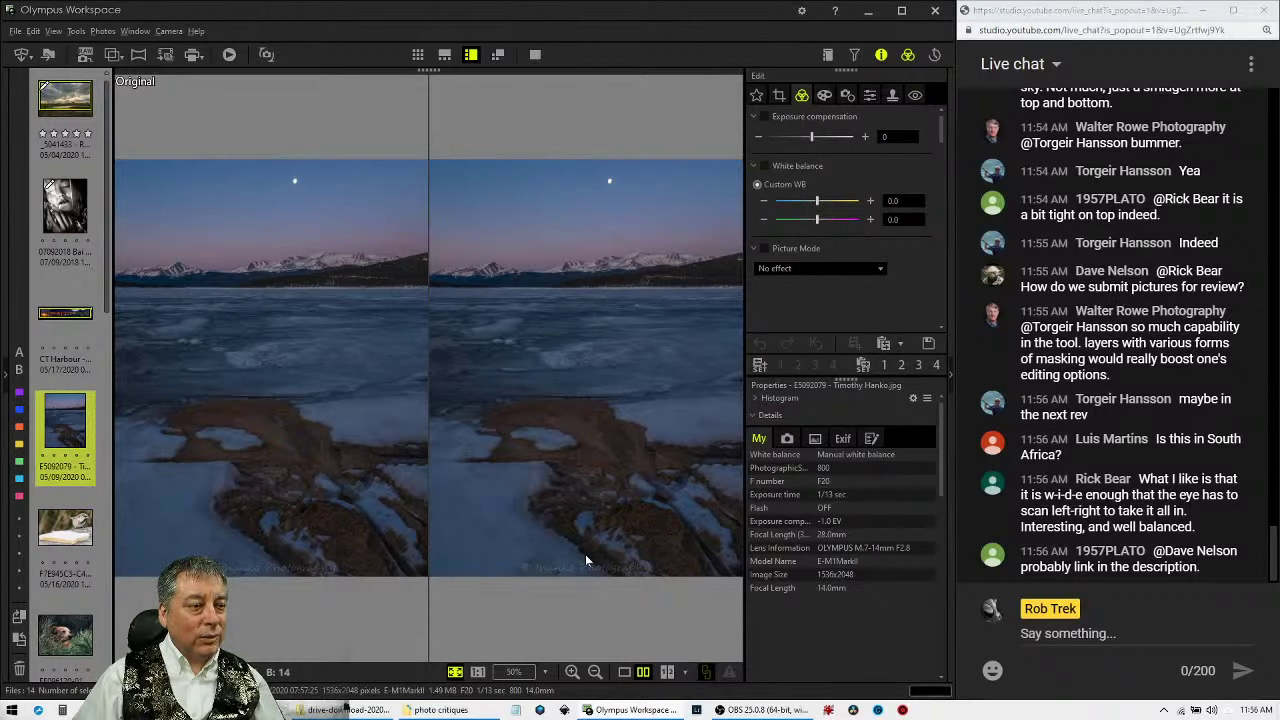
click(624, 672)
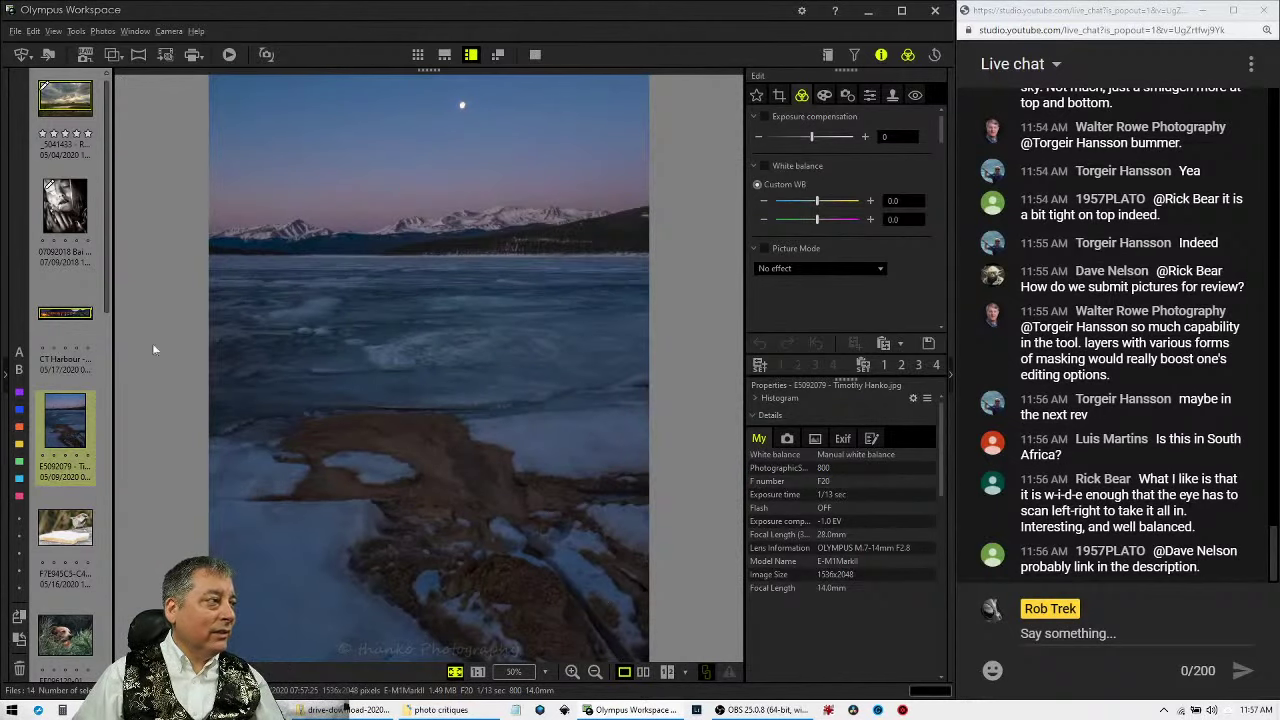
click(91, 322)
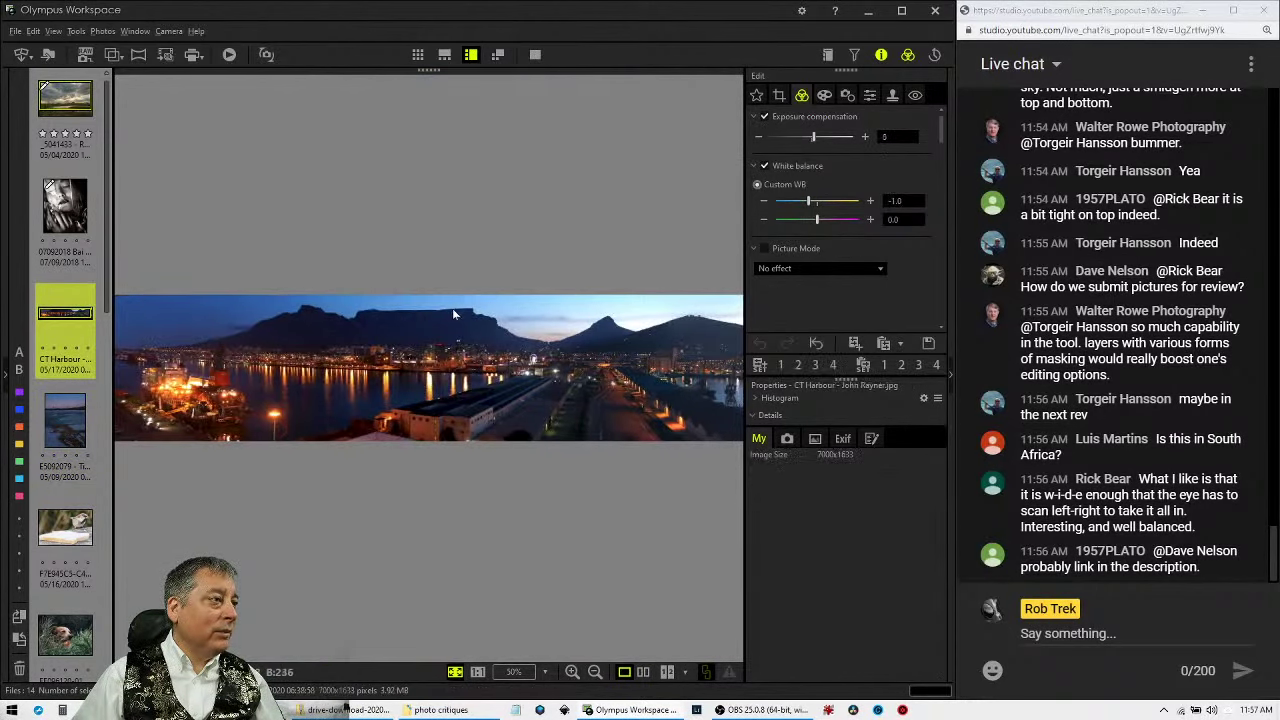
click(455, 354)
click(532, 56)
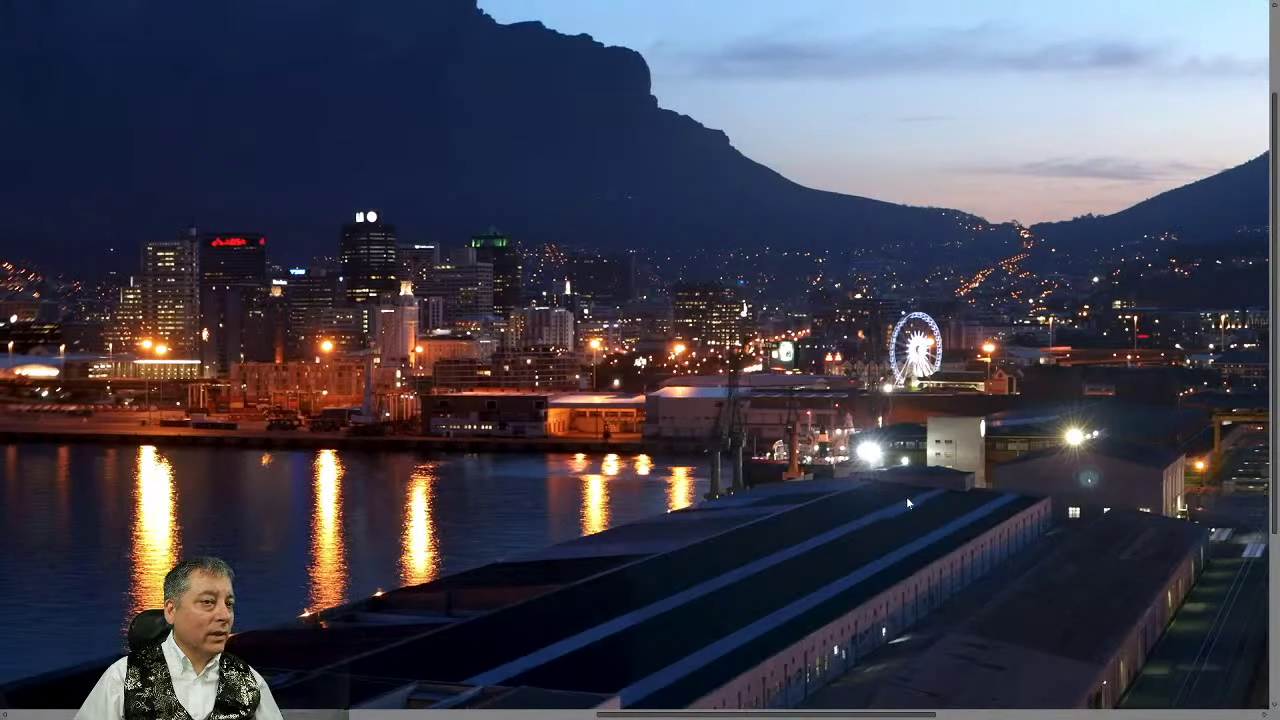
drag(832, 715, 1014, 711)
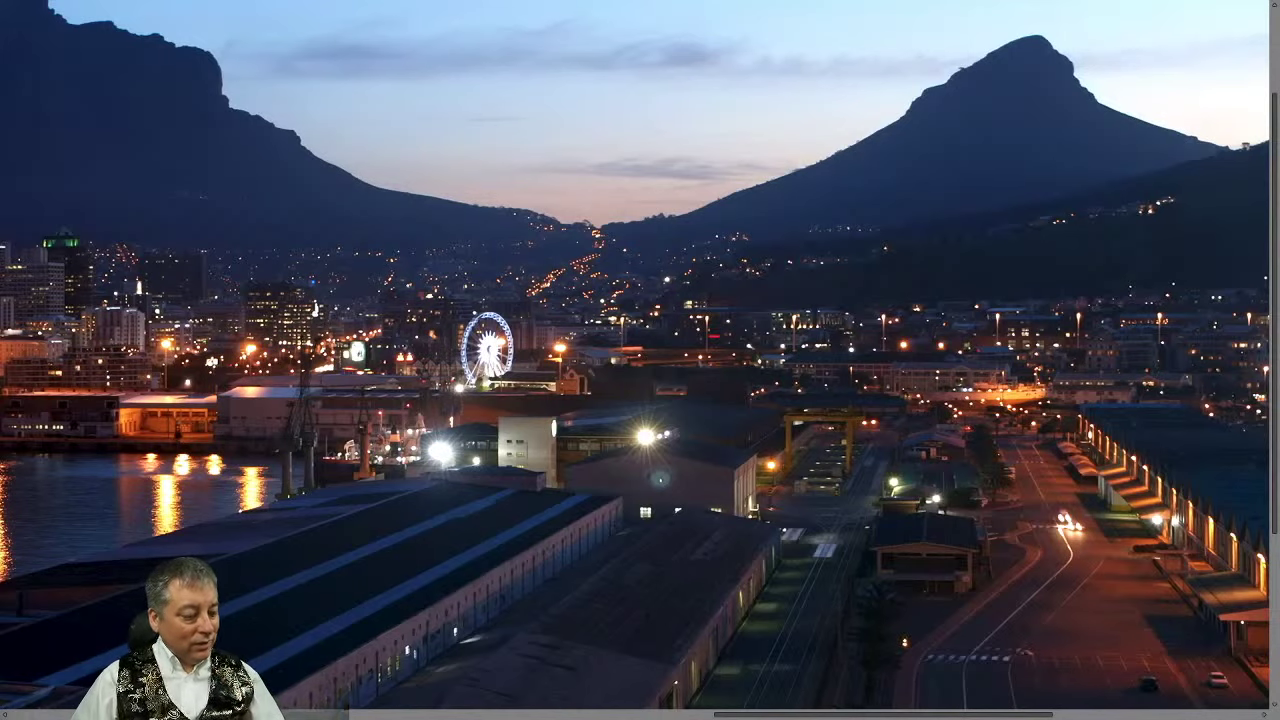
key(Escape)
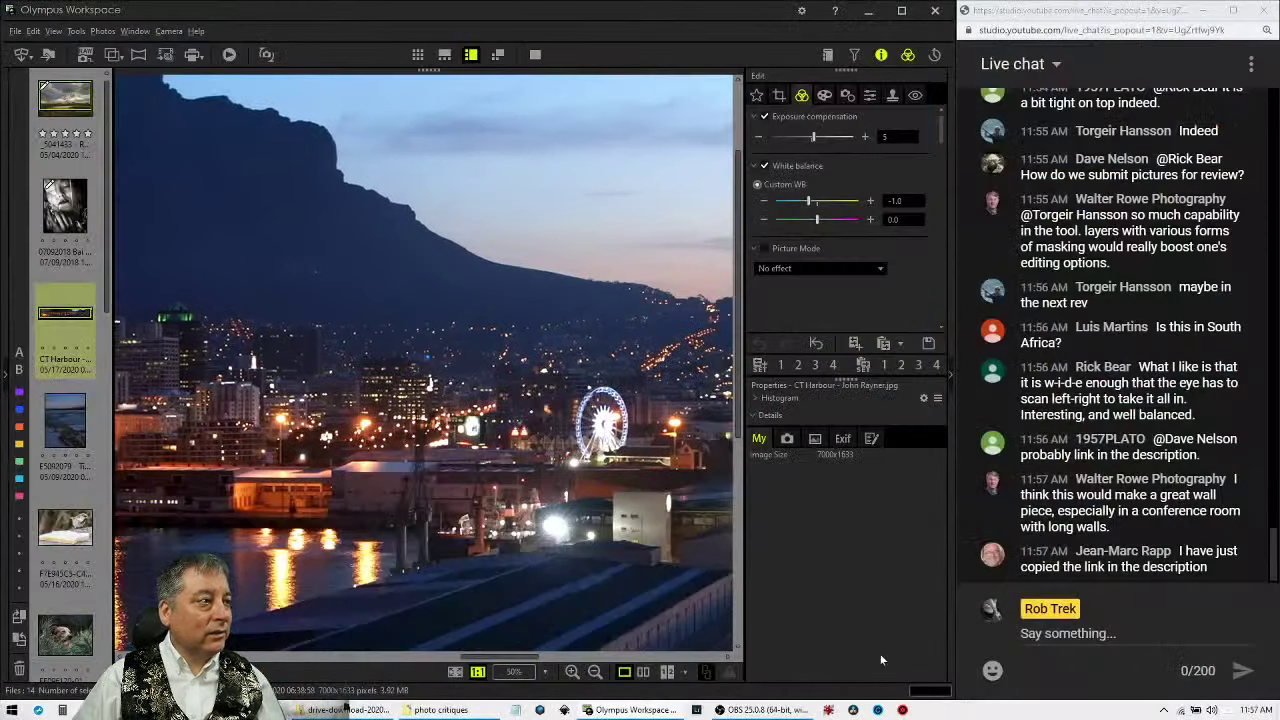
Open the frozen lake photo and brighten it by setting the RGB tone curve's white point to 169.
click(85, 428)
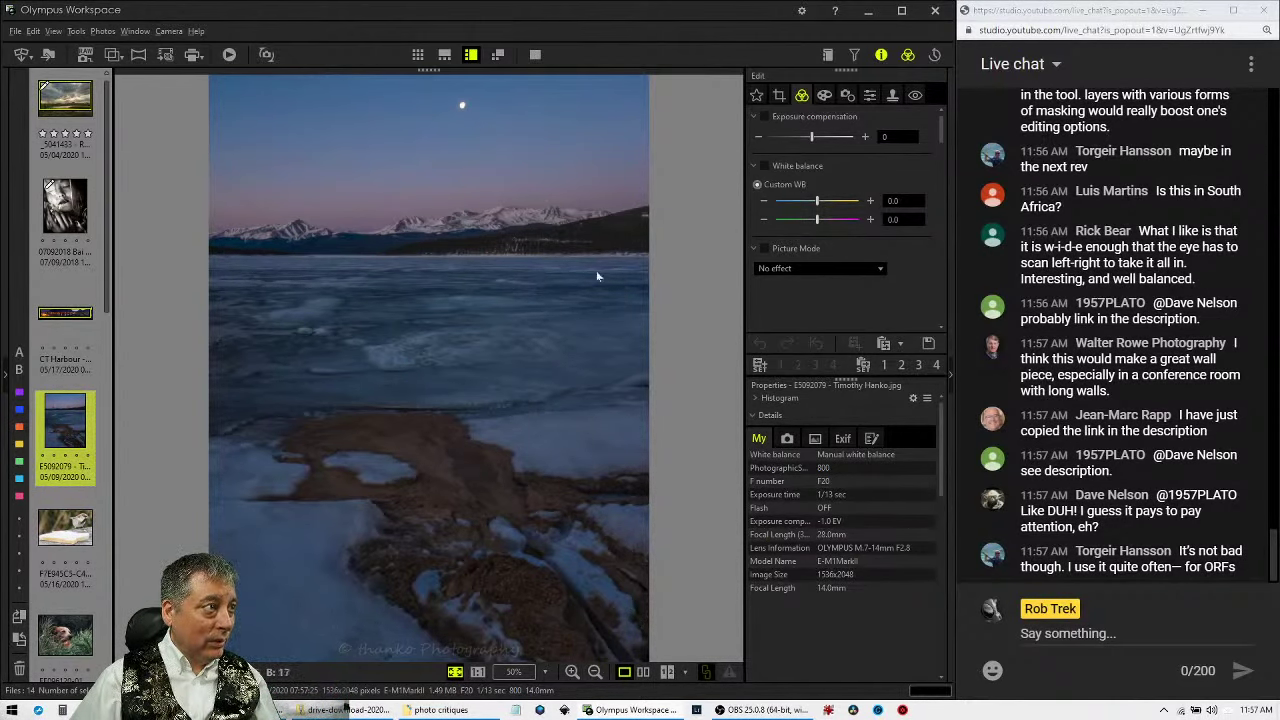
click(846, 320)
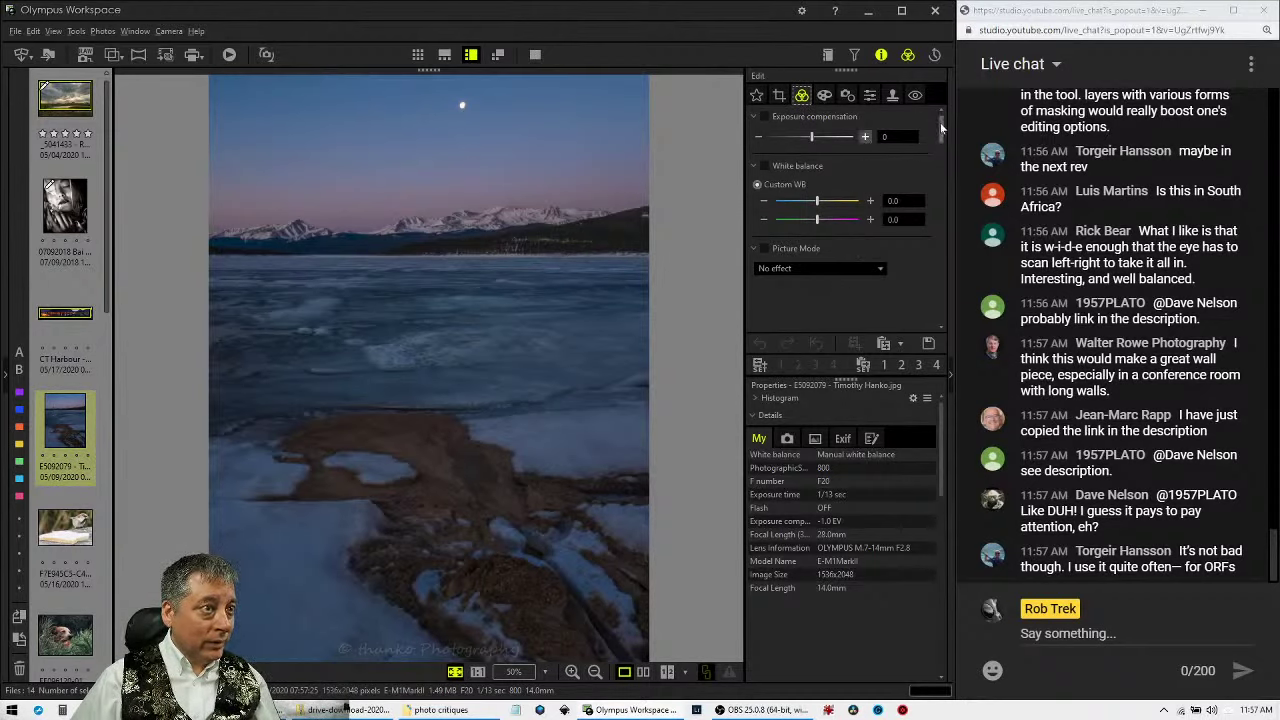
drag(940, 122, 941, 245)
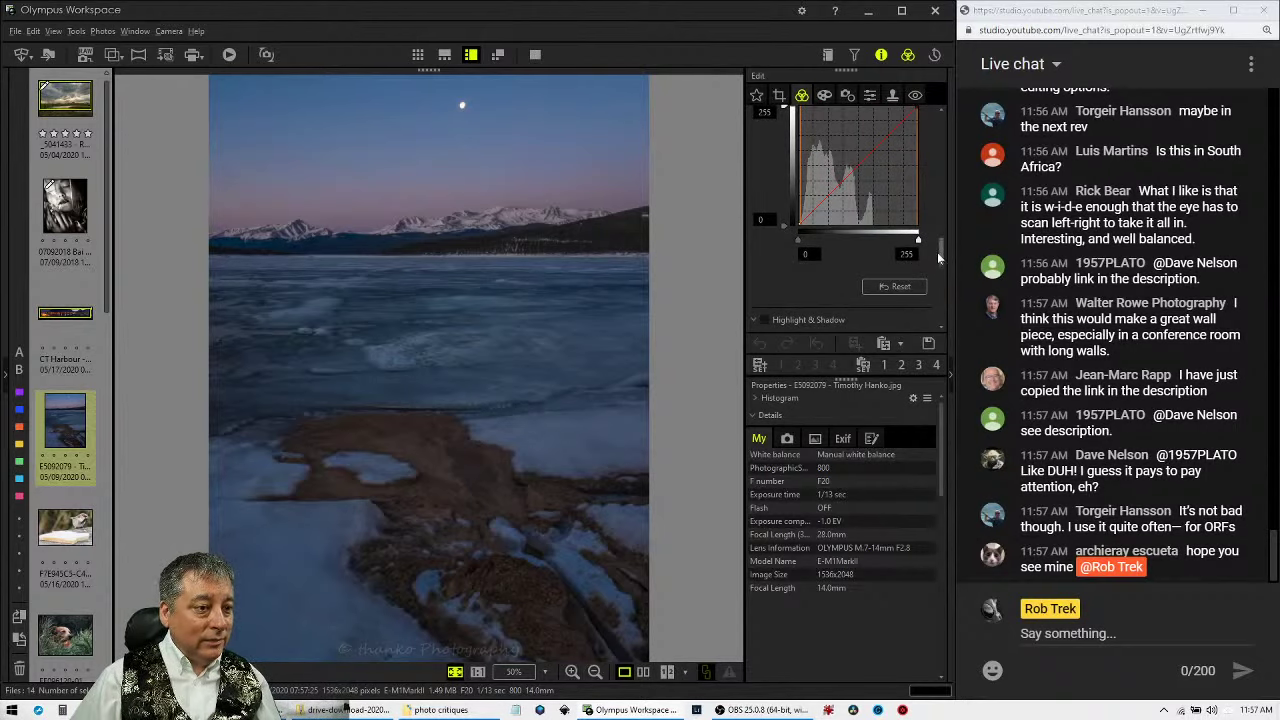
drag(919, 240, 877, 241)
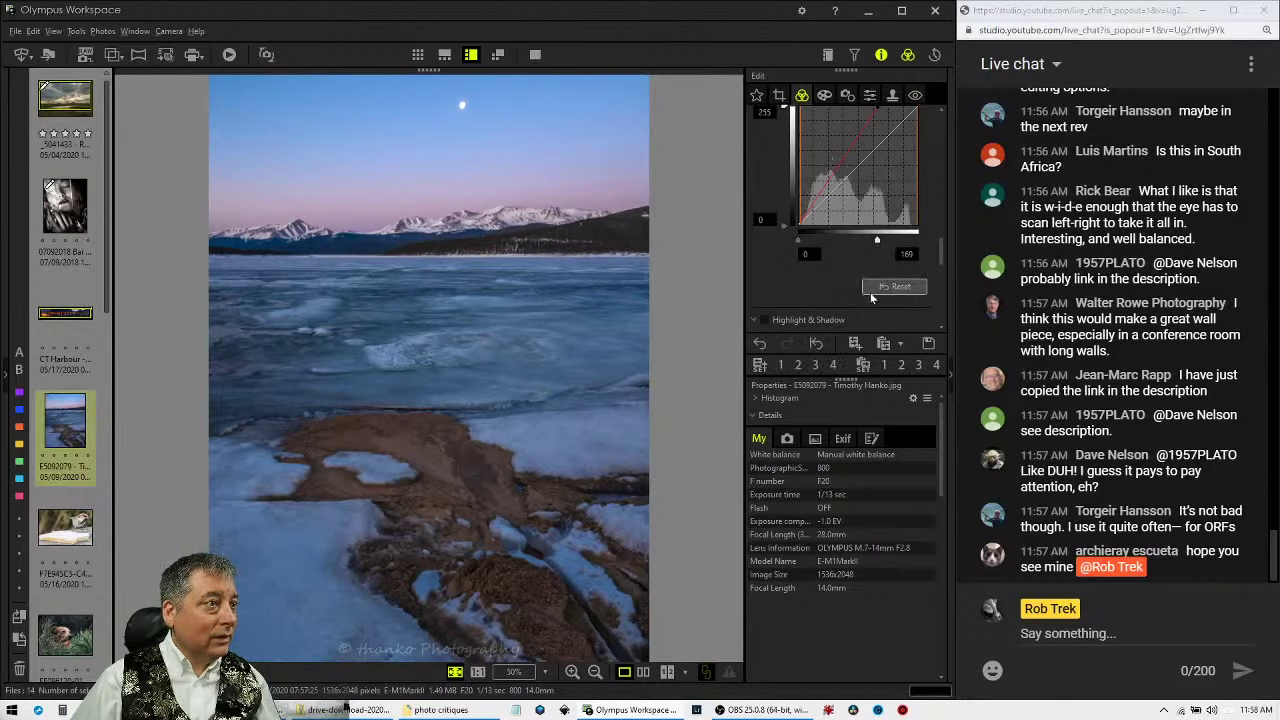
Look over the Highlight & Shadow, Contrast and Saturation settings for the frozen lake photo.
scroll(840, 288, down, 1)
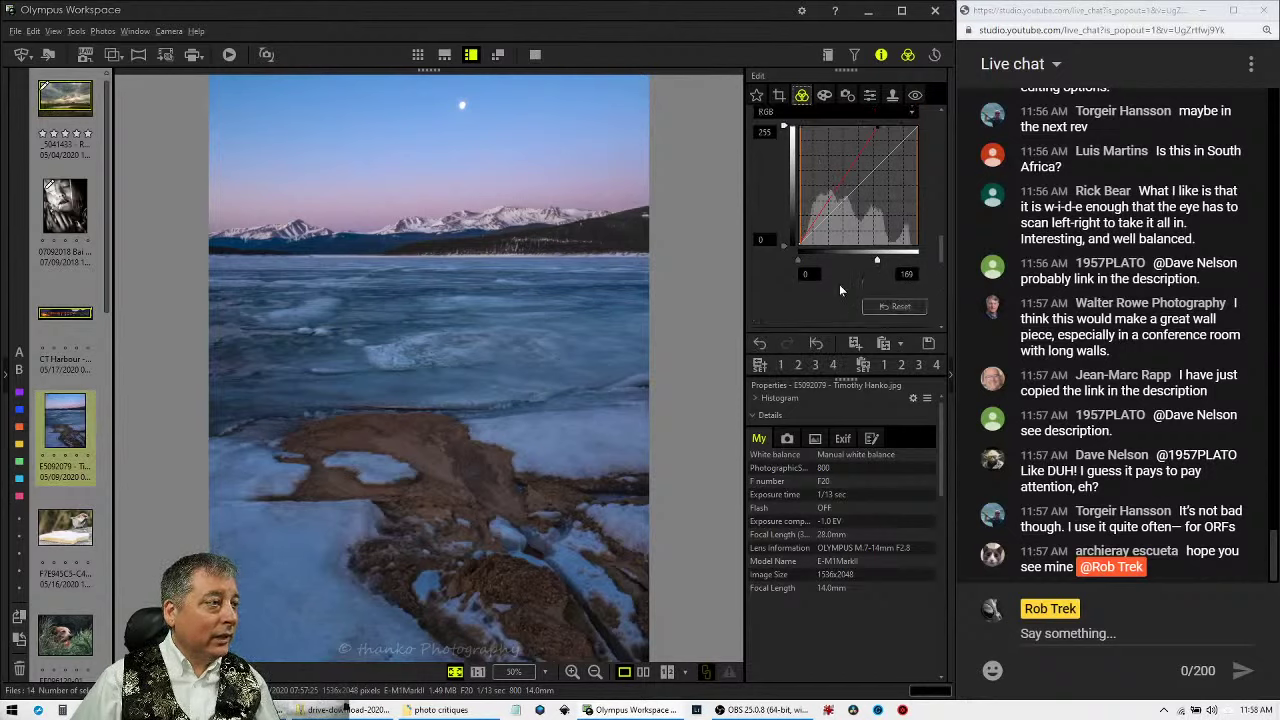
scroll(839, 285, down, 4)
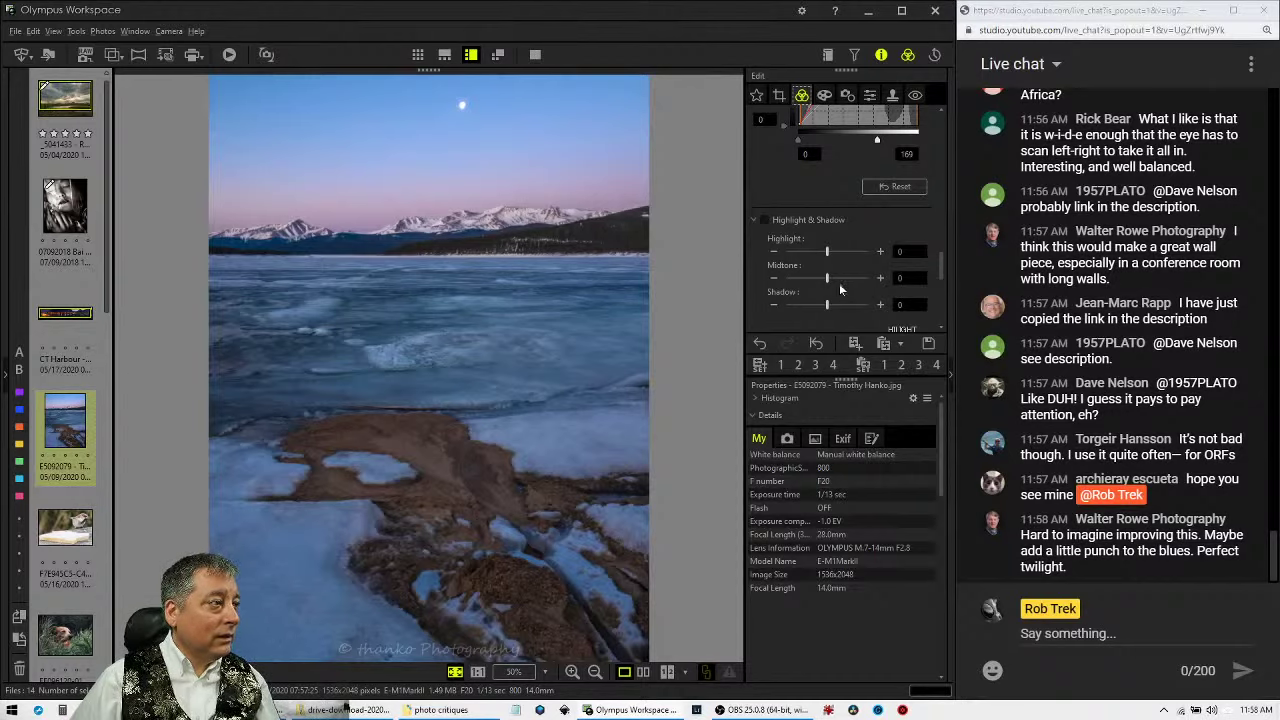
scroll(839, 284, down, 5)
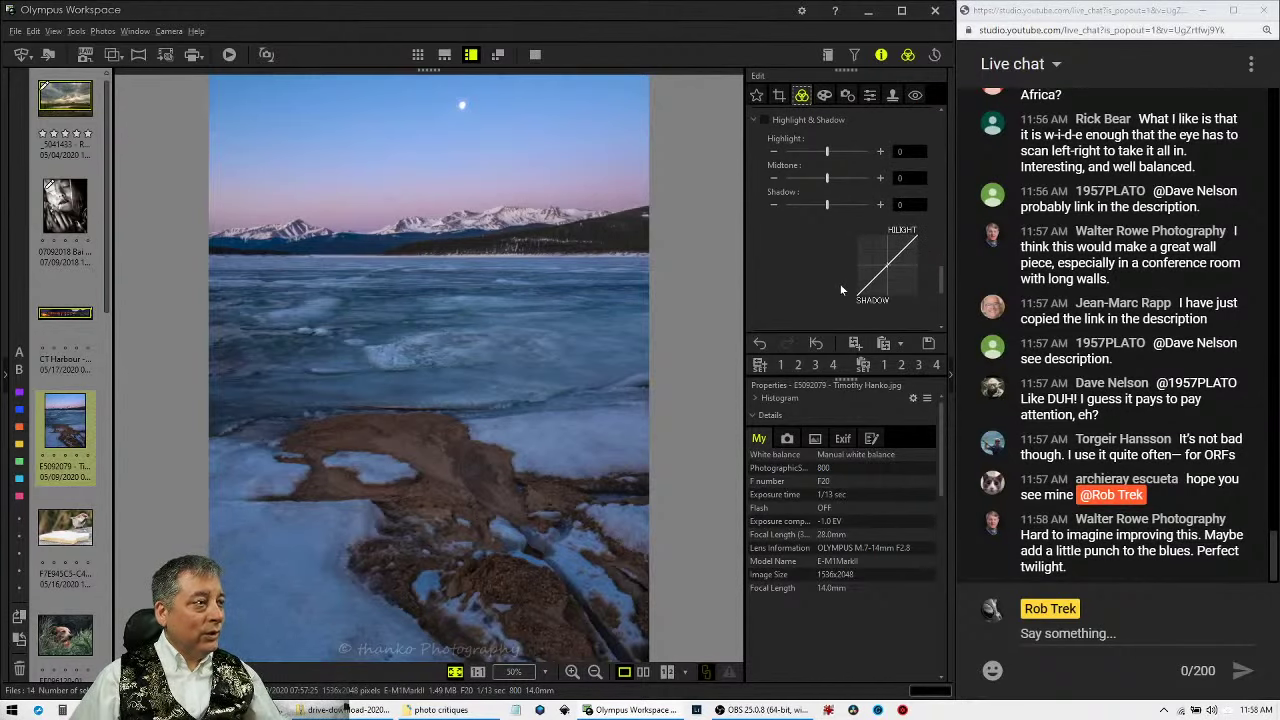
scroll(841, 290, down, 4)
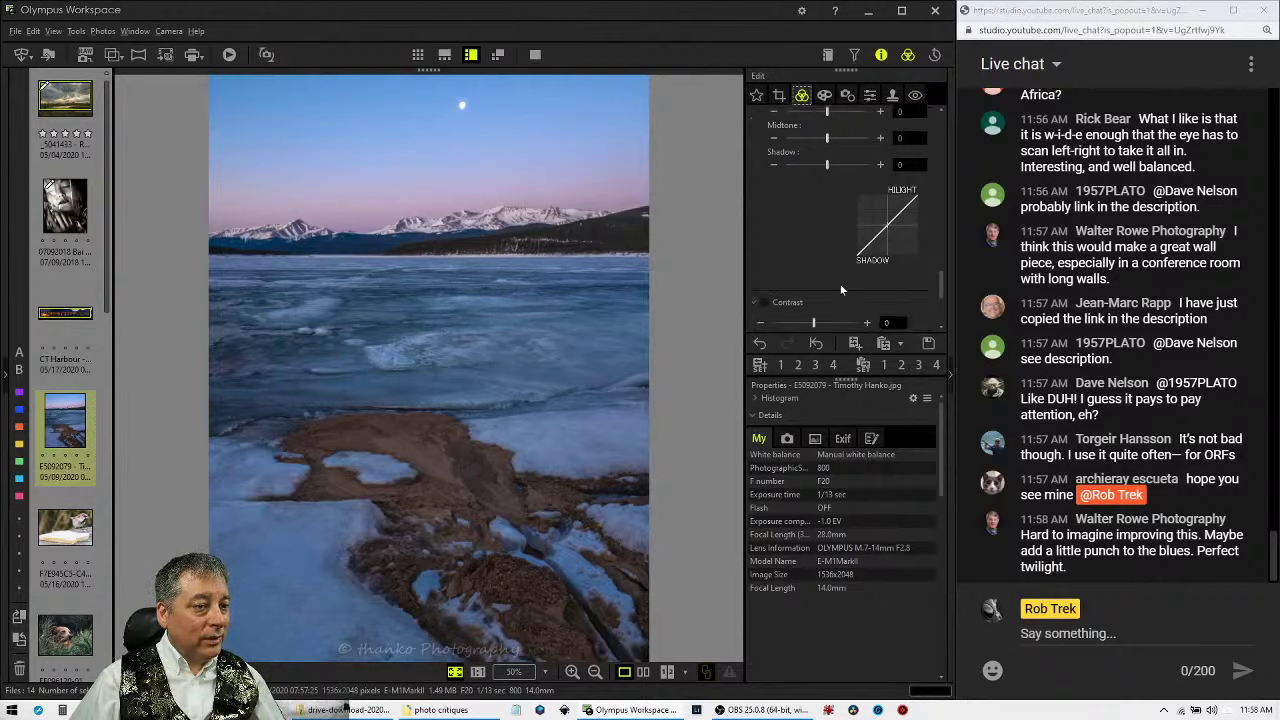
scroll(841, 289, down, 1)
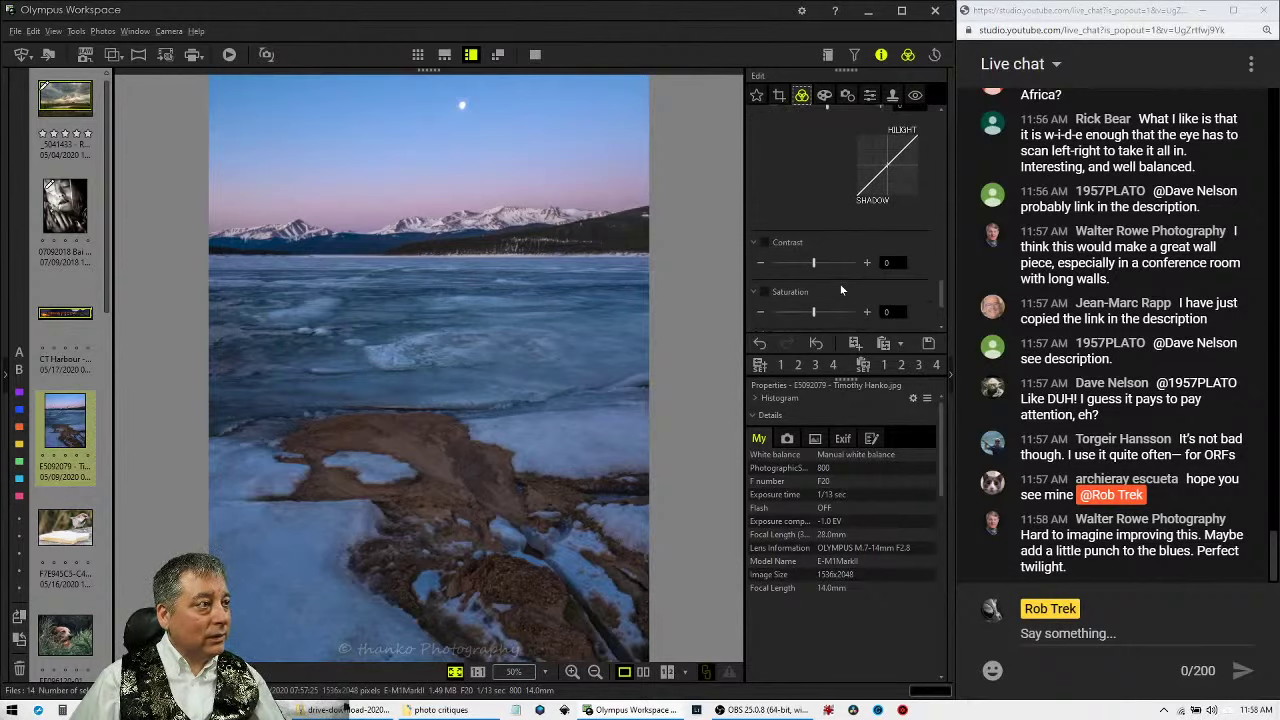
scroll(841, 290, down, 2)
scroll(841, 290, up, 6)
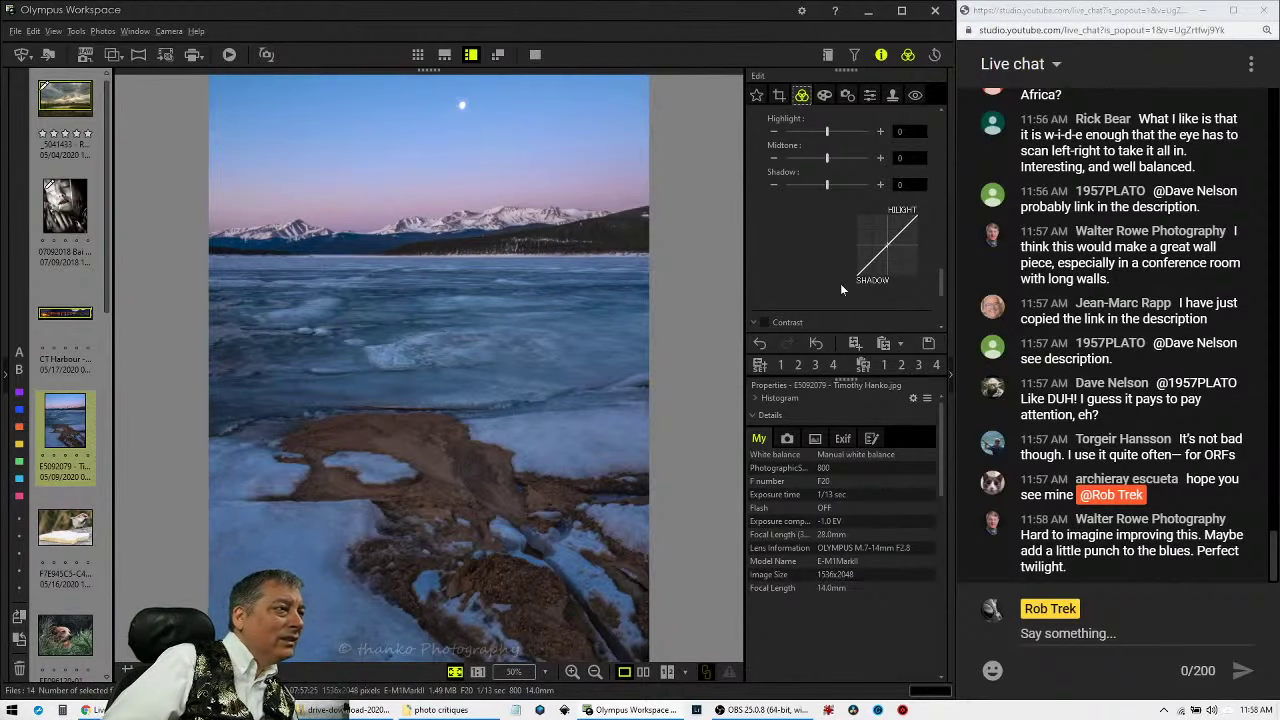
Show the grid, align a horizontal guide with the lake's horizon, and straighten the photo with a tilt adjustment of -0.2.
click(128, 670)
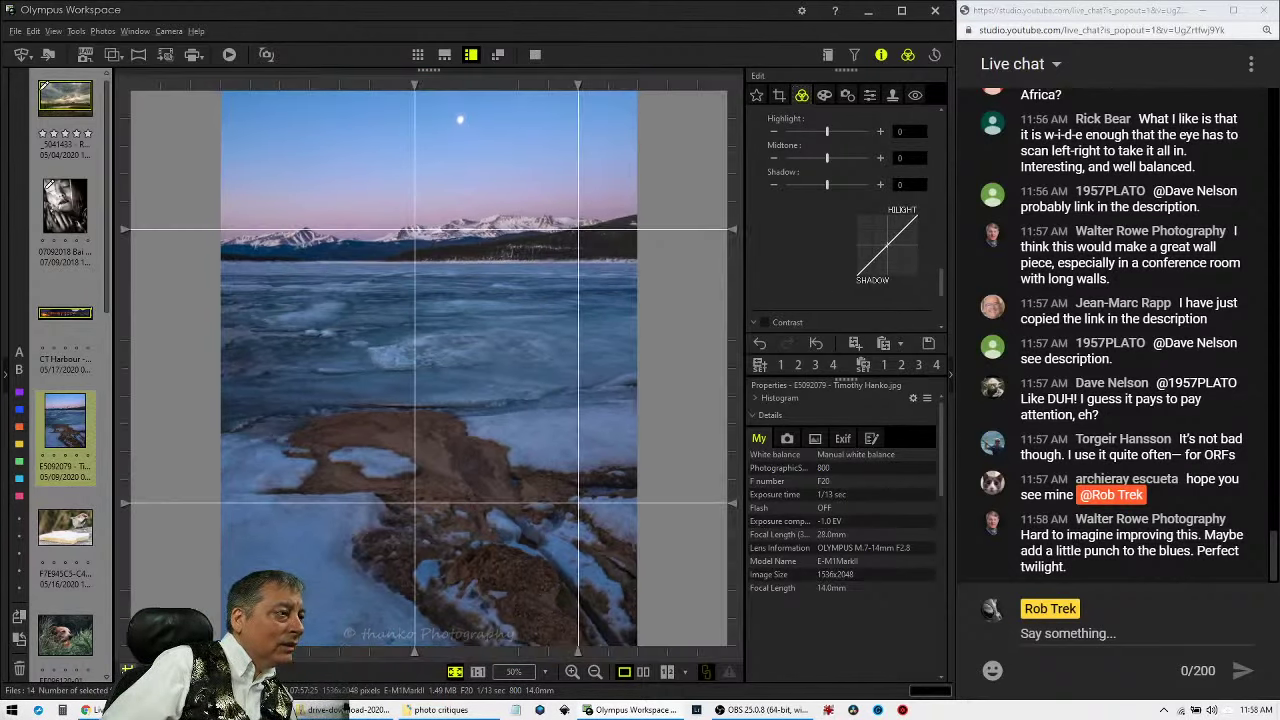
drag(128, 233, 126, 259)
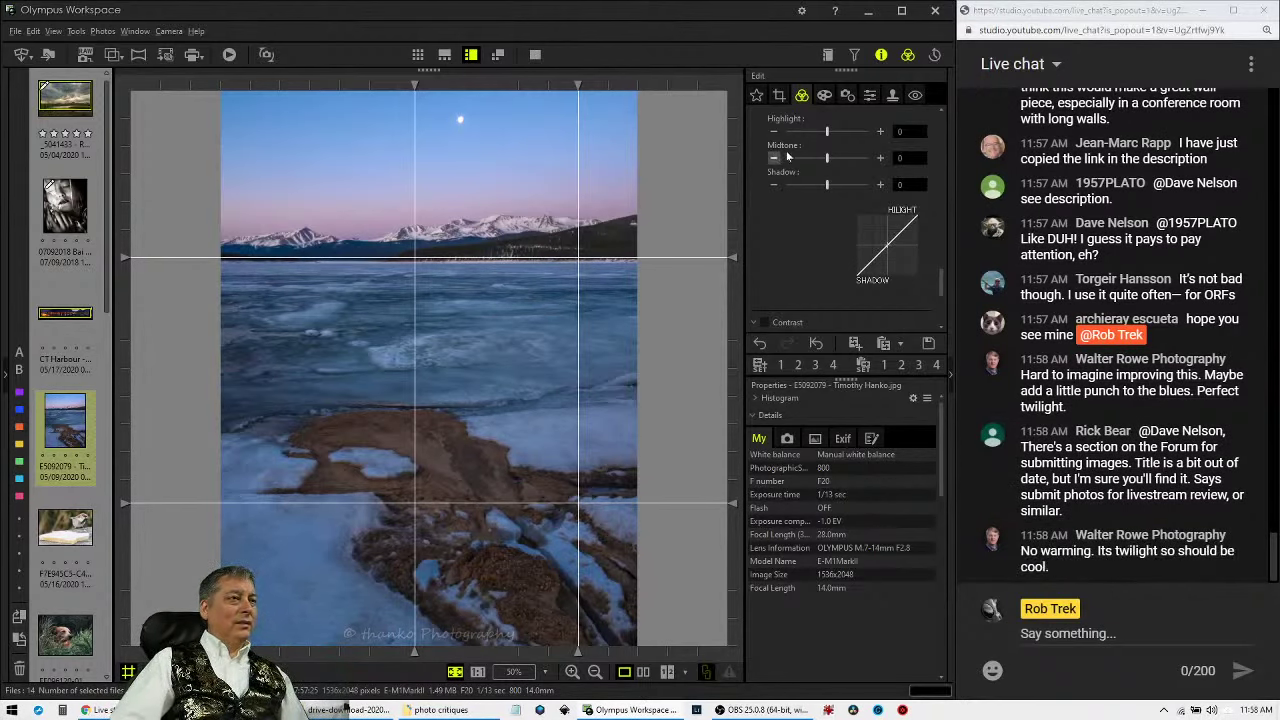
scroll(768, 206, up, 2)
click(779, 95)
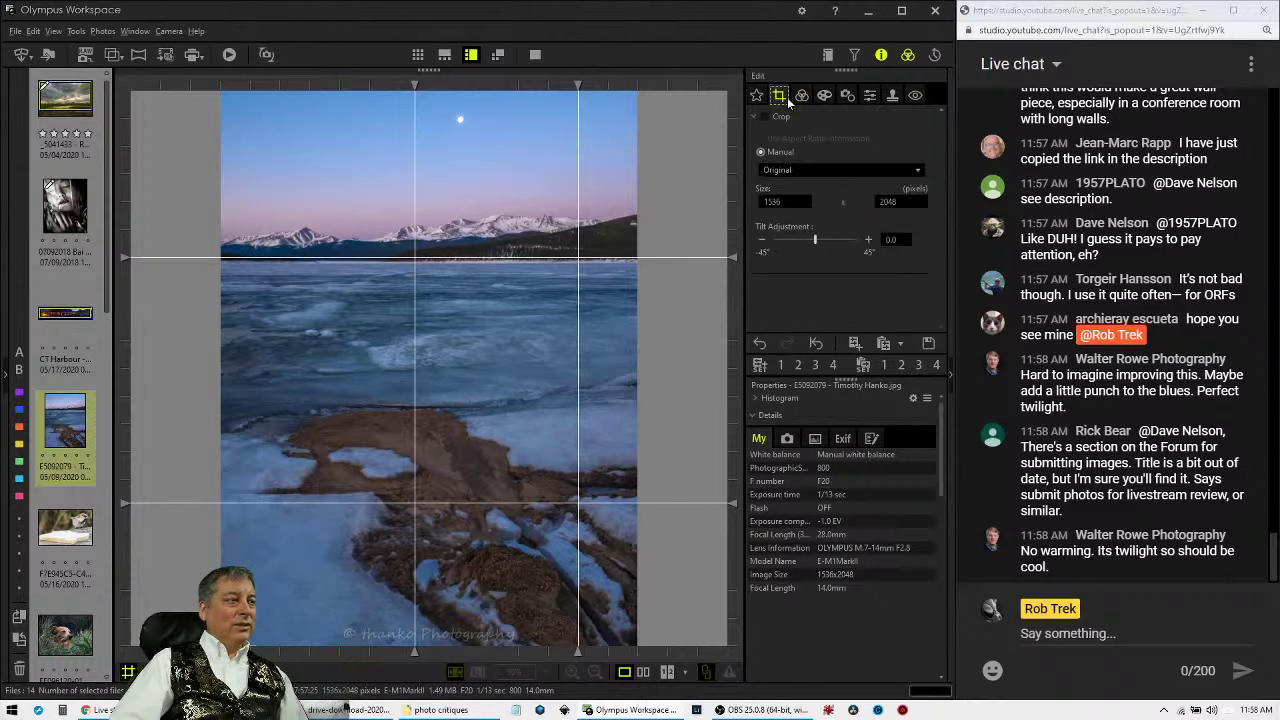
click(767, 240)
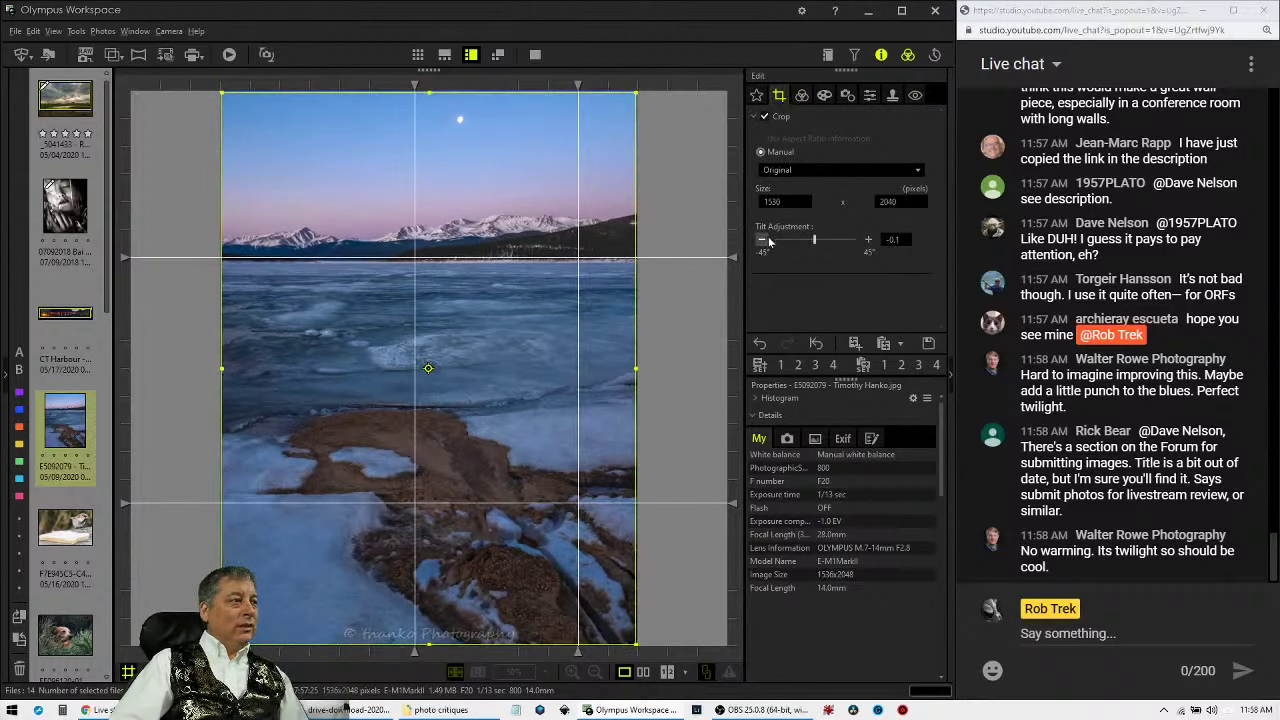
click(763, 240)
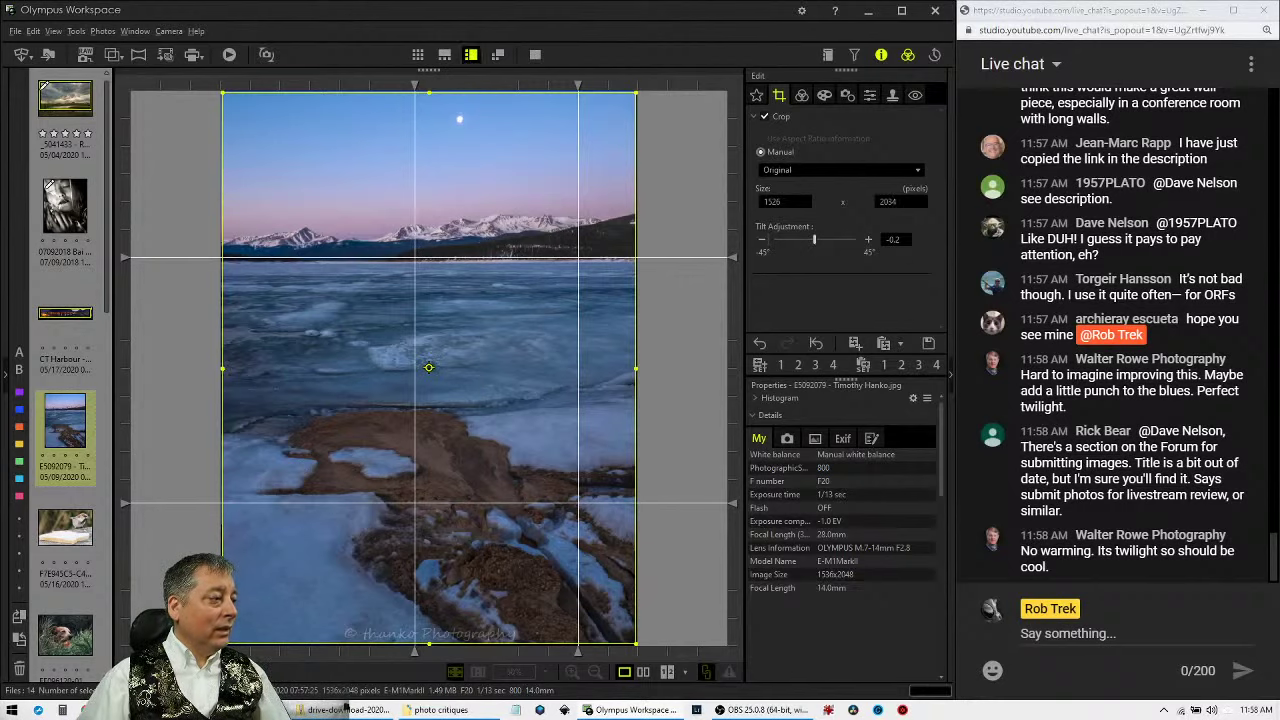
click(801, 94)
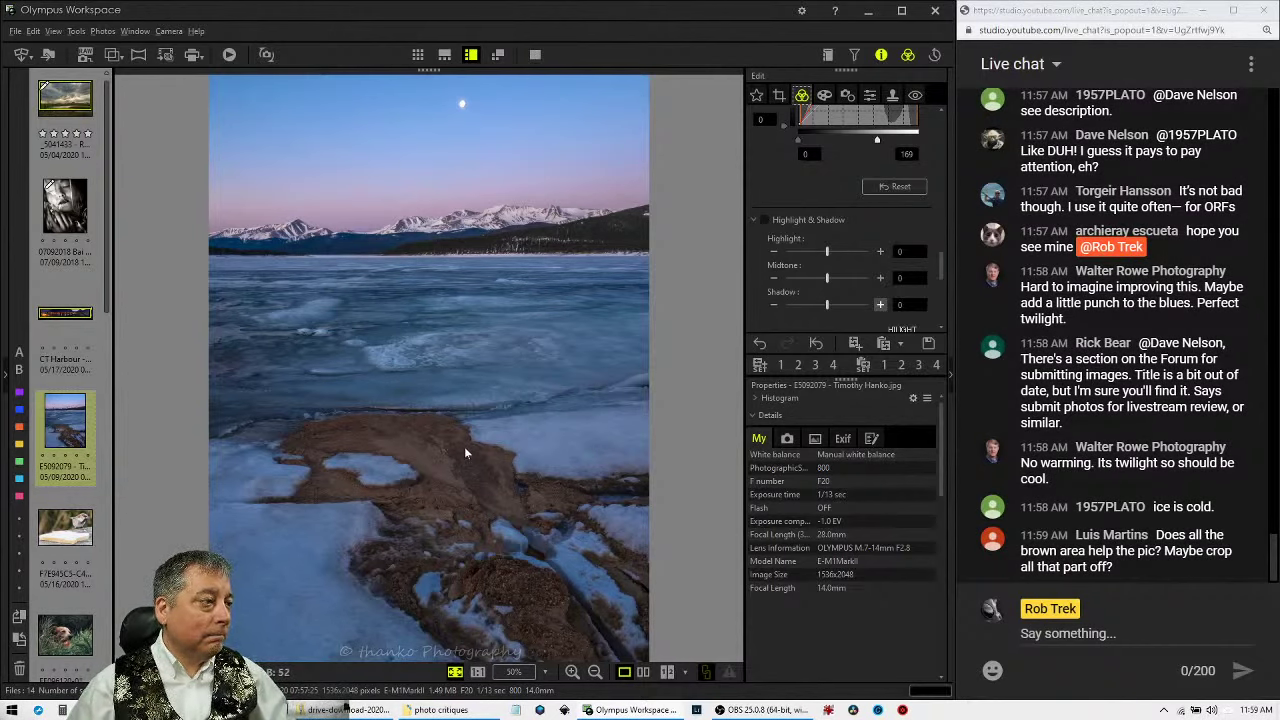
Inspect the brown foreground, the ice and the mountains at actual size, and return to the whole photo.
click(464, 453)
click(463, 505)
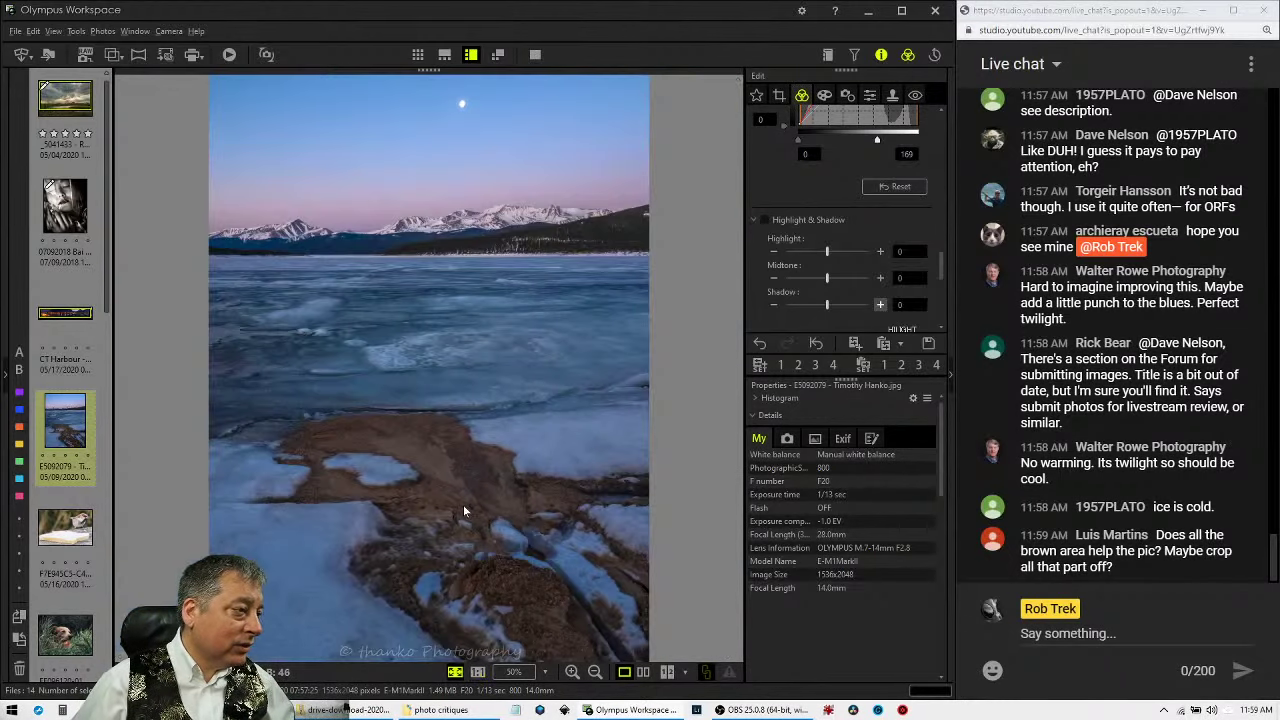
click(367, 462)
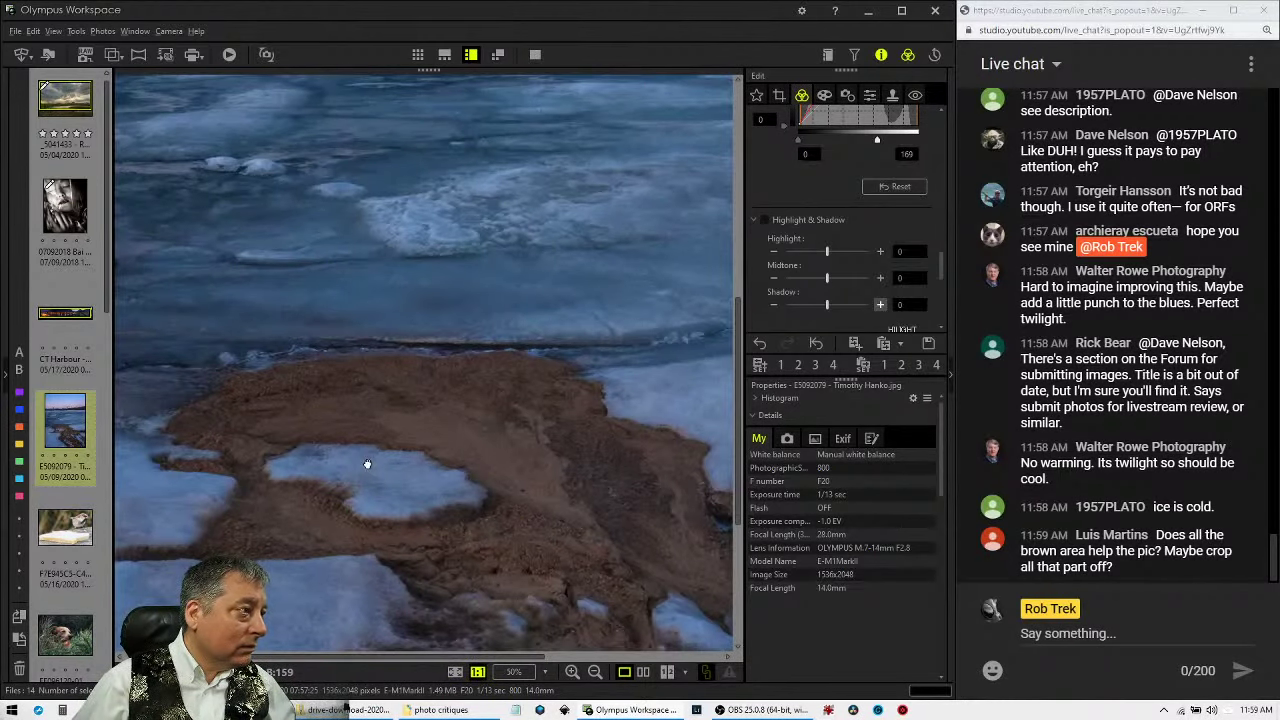
click(367, 460)
click(388, 374)
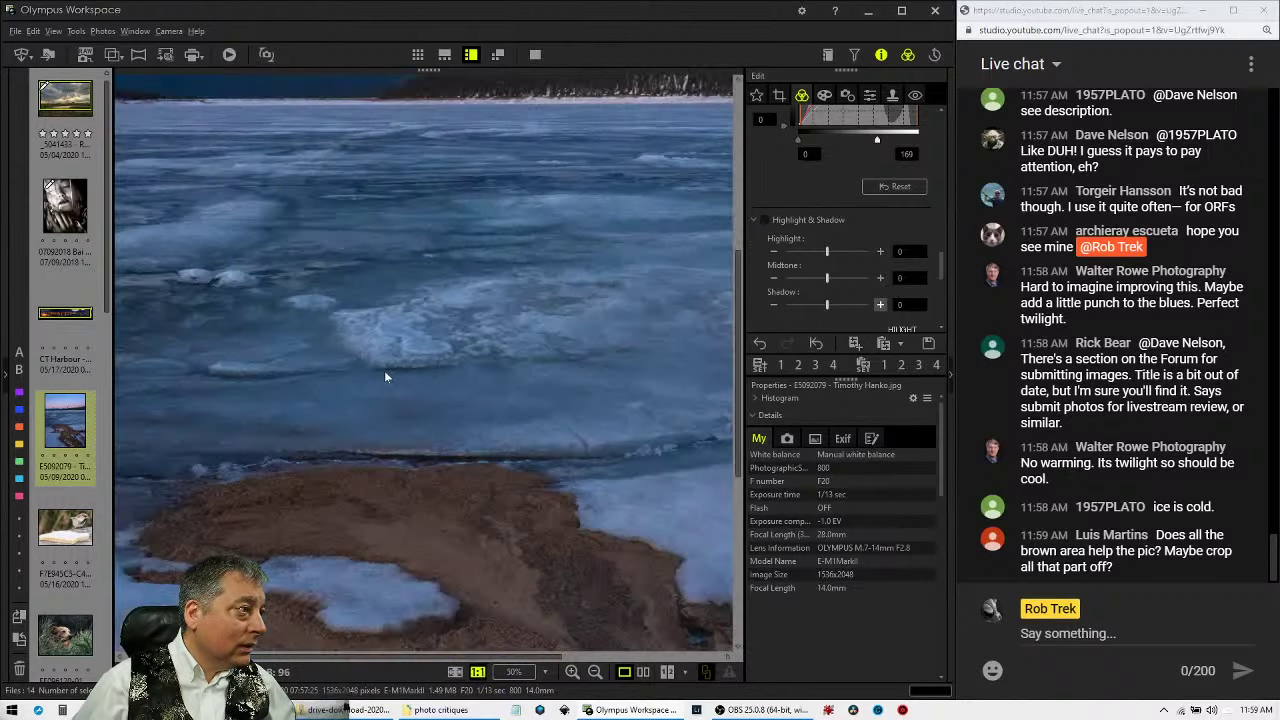
drag(414, 365, 589, 553)
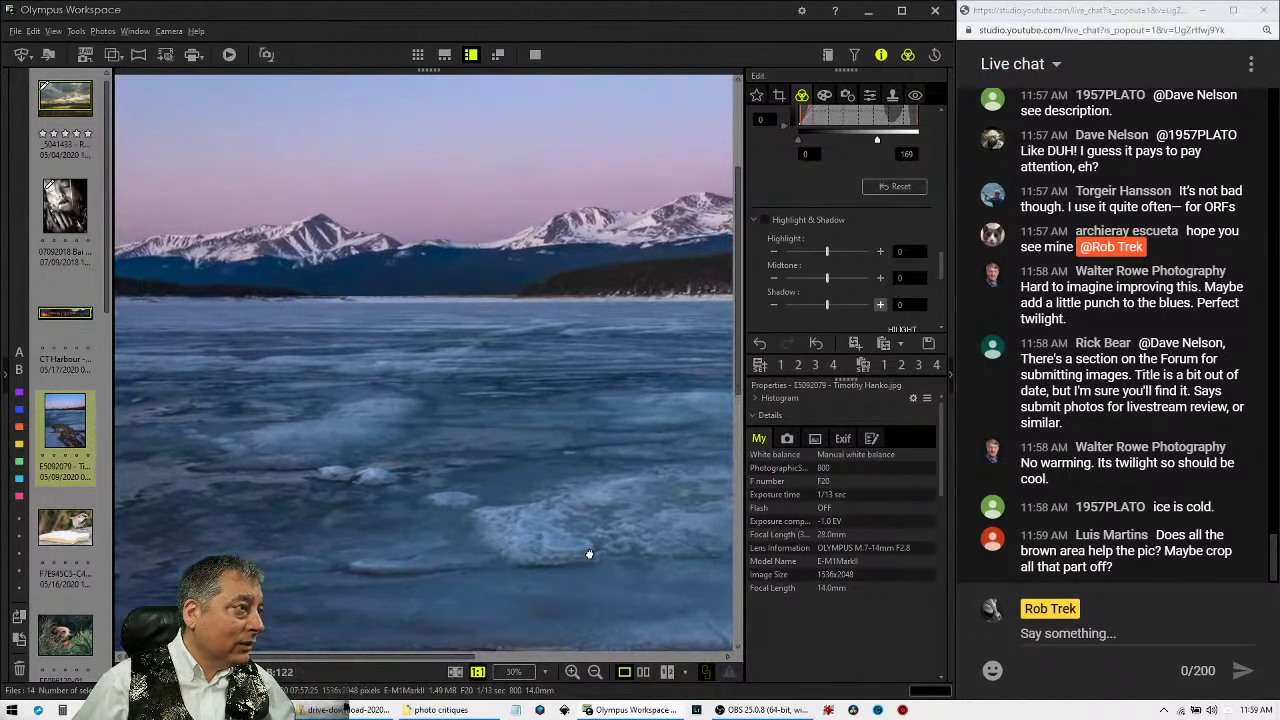
click(593, 463)
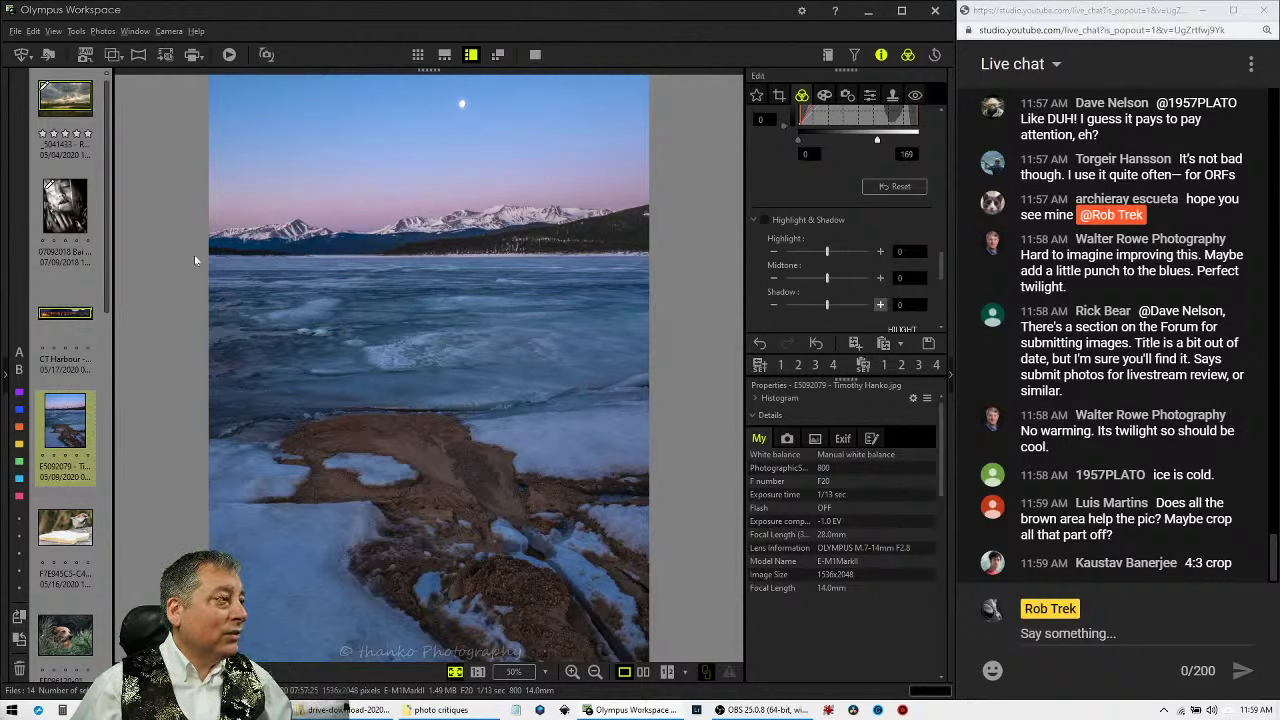
Try a 16:9 crop of 1490 x 838 pixels around the moon, mountains and upper ice, and preview the cropped photo.
click(776, 97)
click(833, 170)
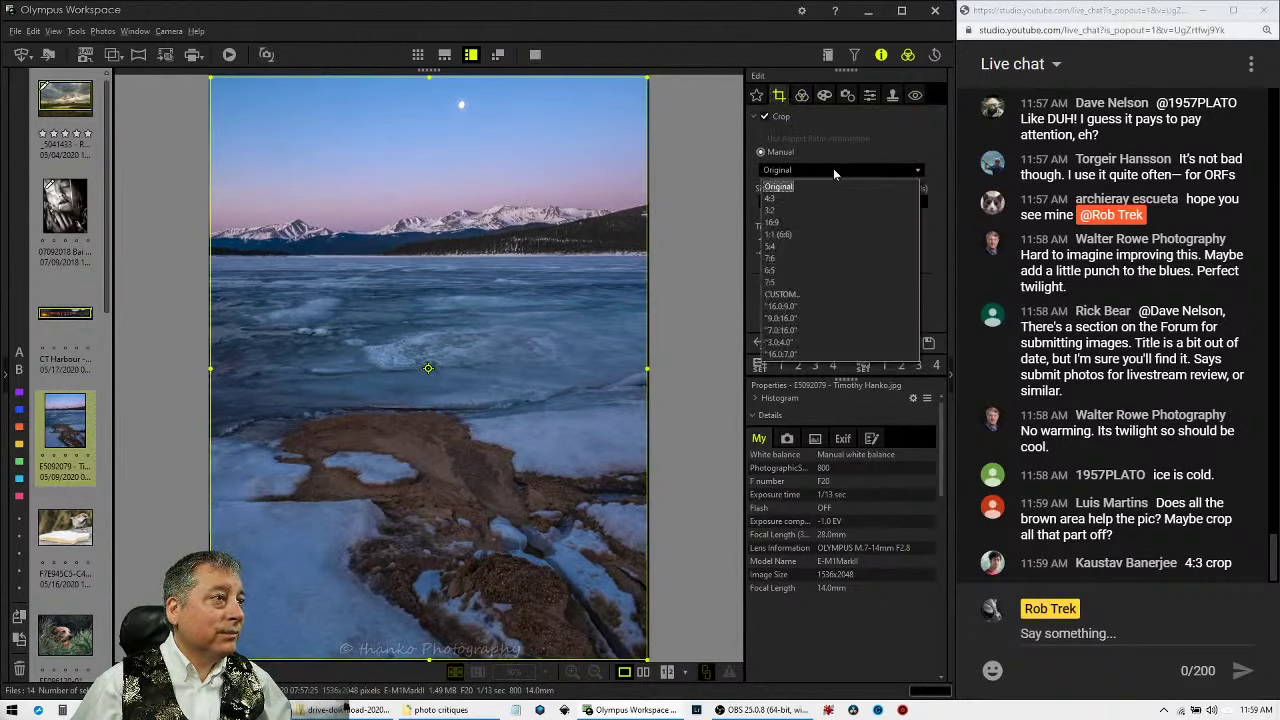
click(816, 226)
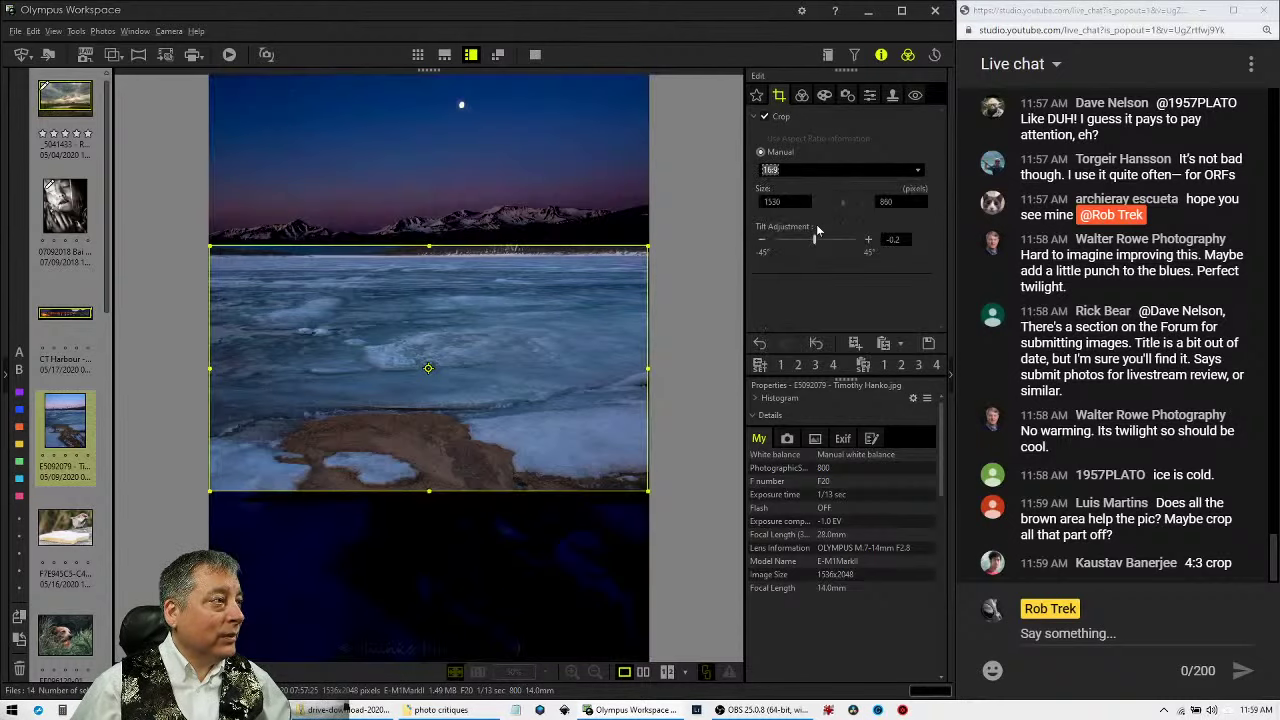
drag(579, 278, 580, 241)
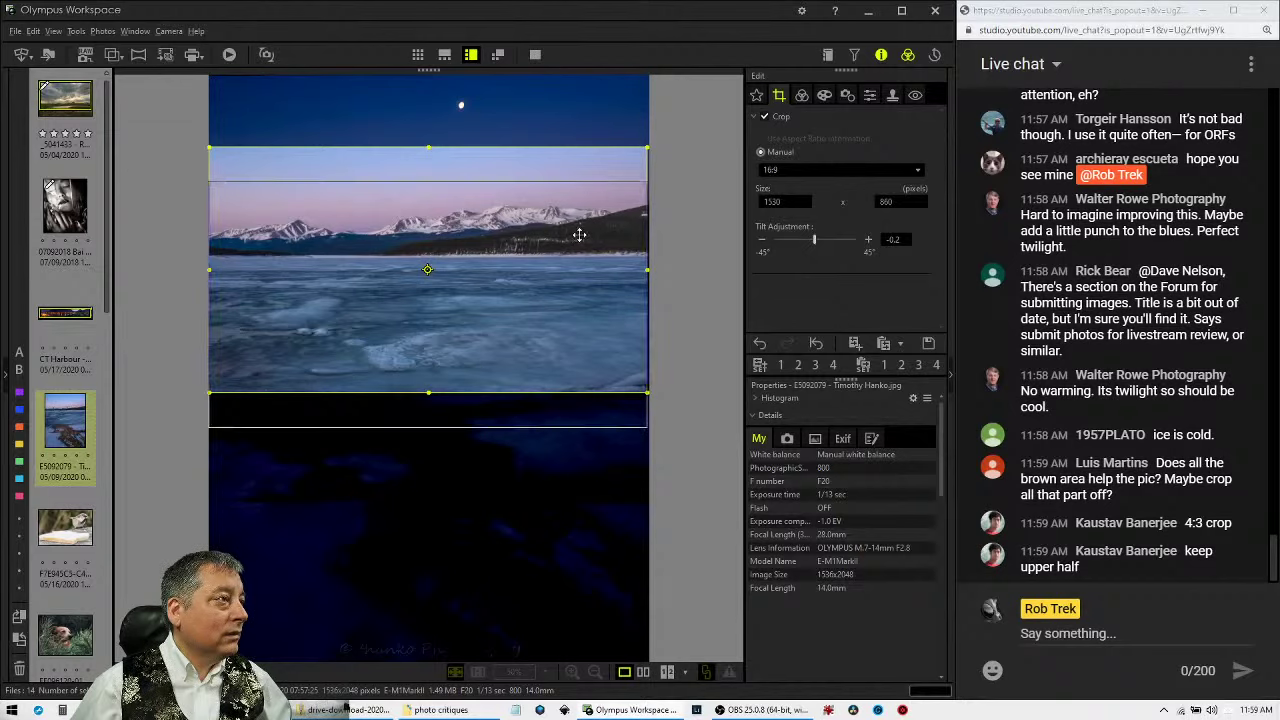
drag(580, 215, 534, 305)
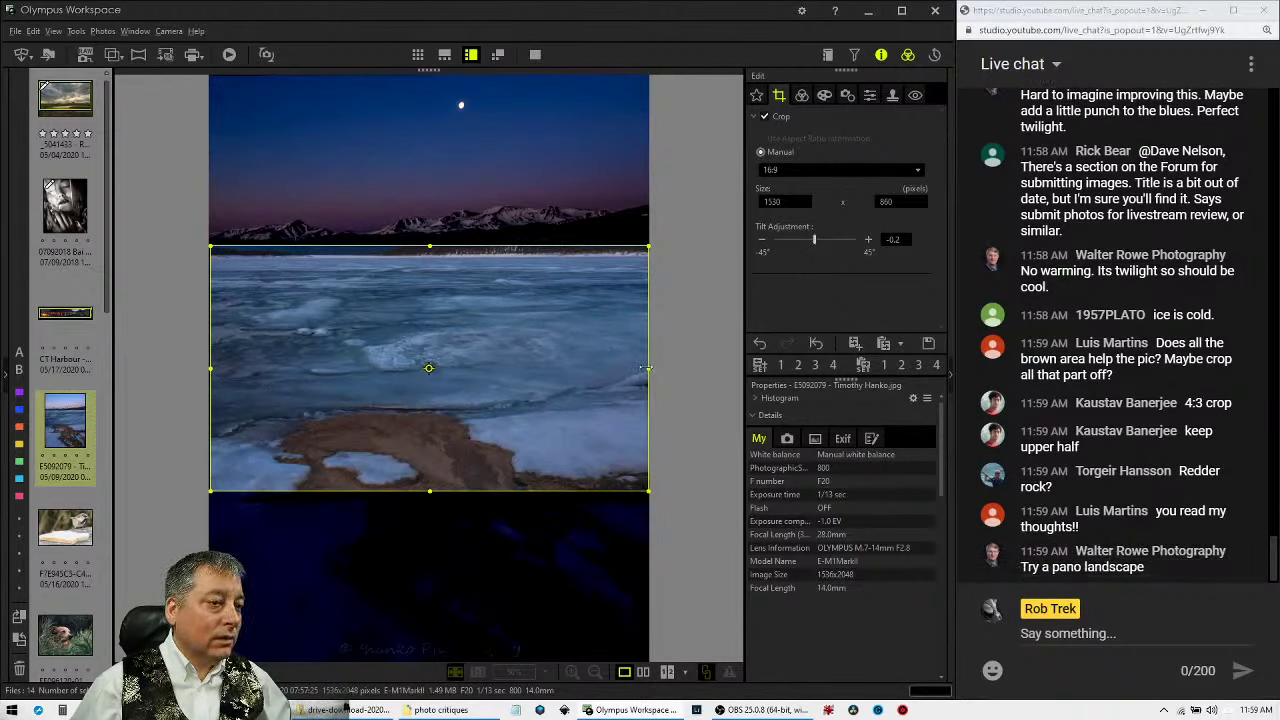
drag(645, 368, 640, 368)
drag(545, 330, 542, 202)
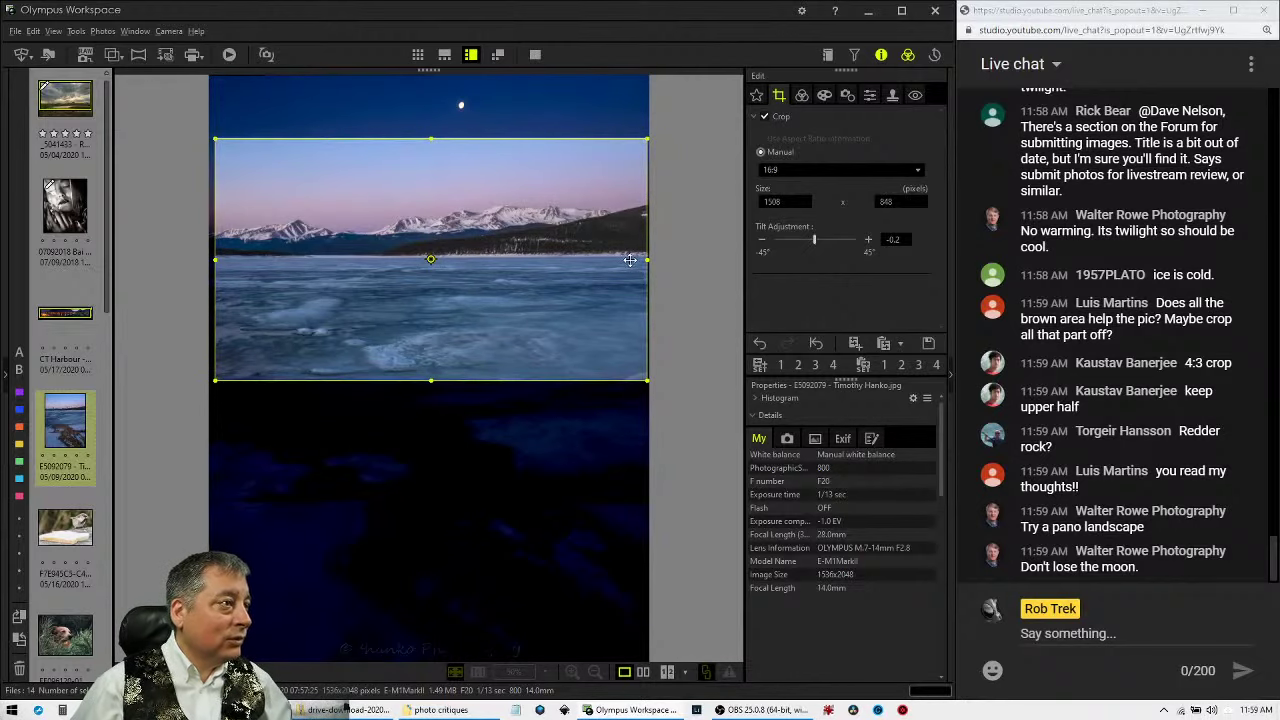
drag(630, 260, 624, 260)
drag(483, 254, 483, 196)
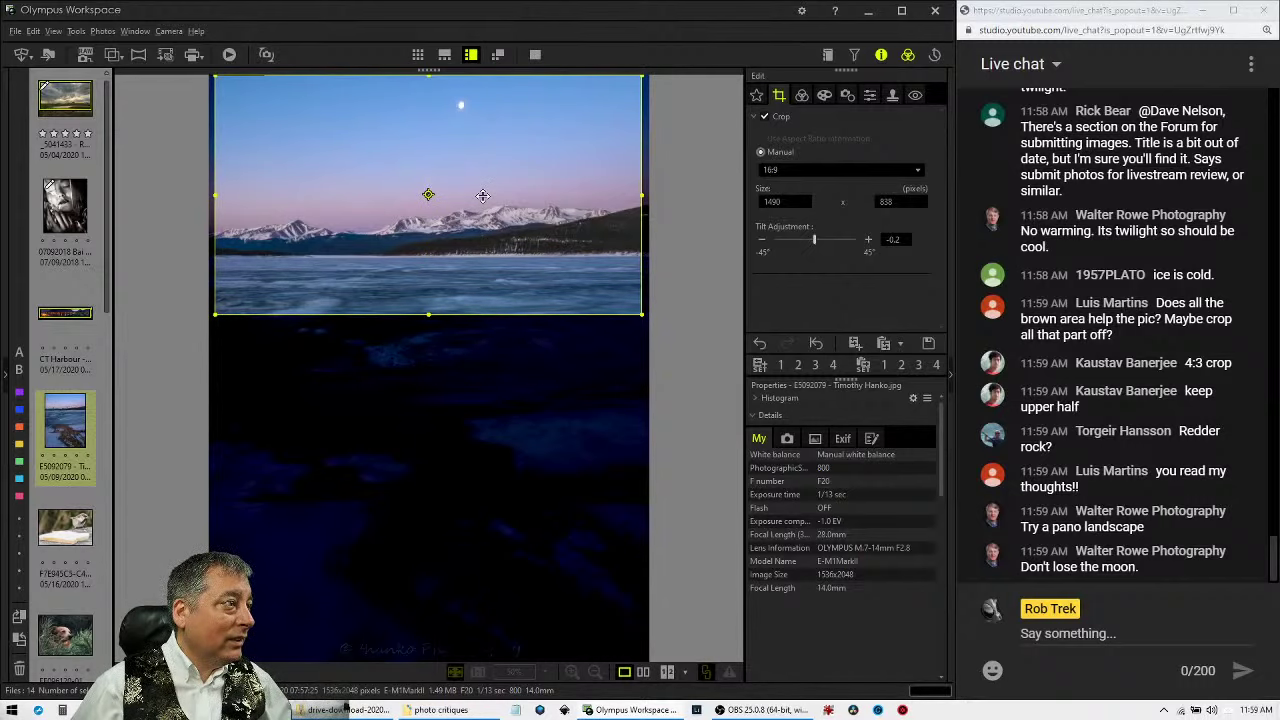
click(801, 95)
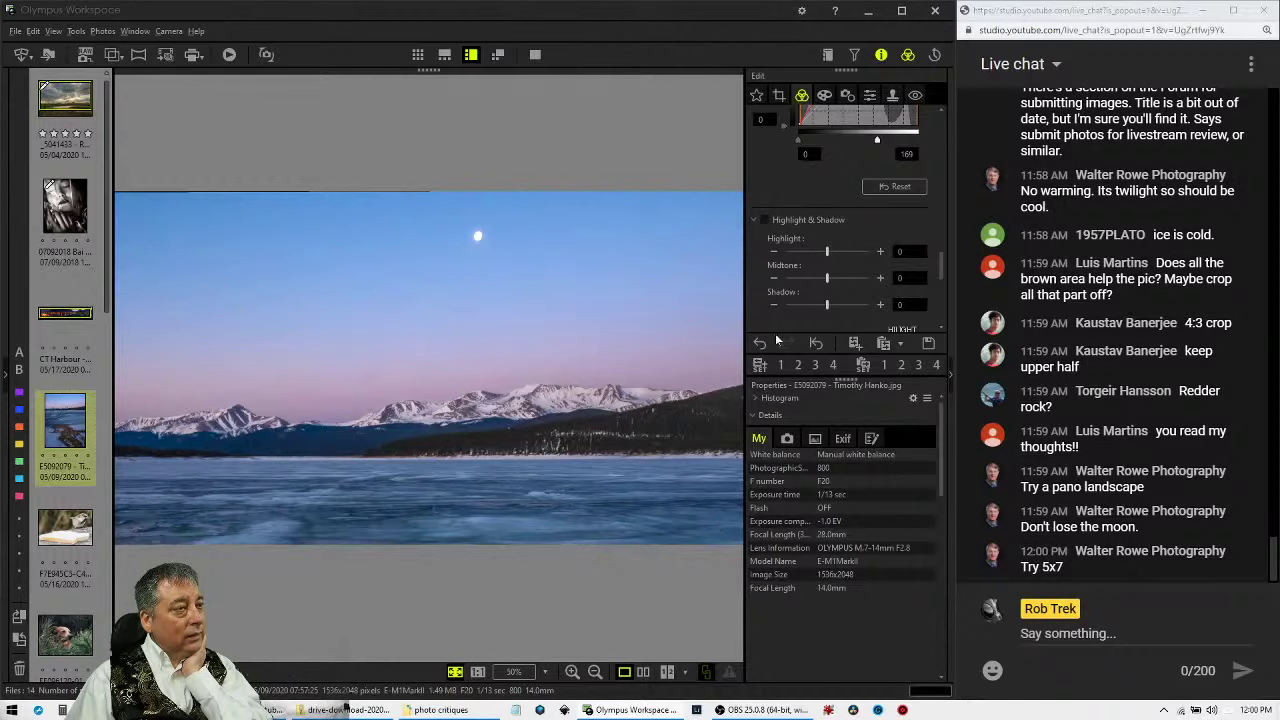
Try a 4:3 crop of 1529 x 1147 pixels from above the moon down to the brown shoreline, and preview it.
click(779, 95)
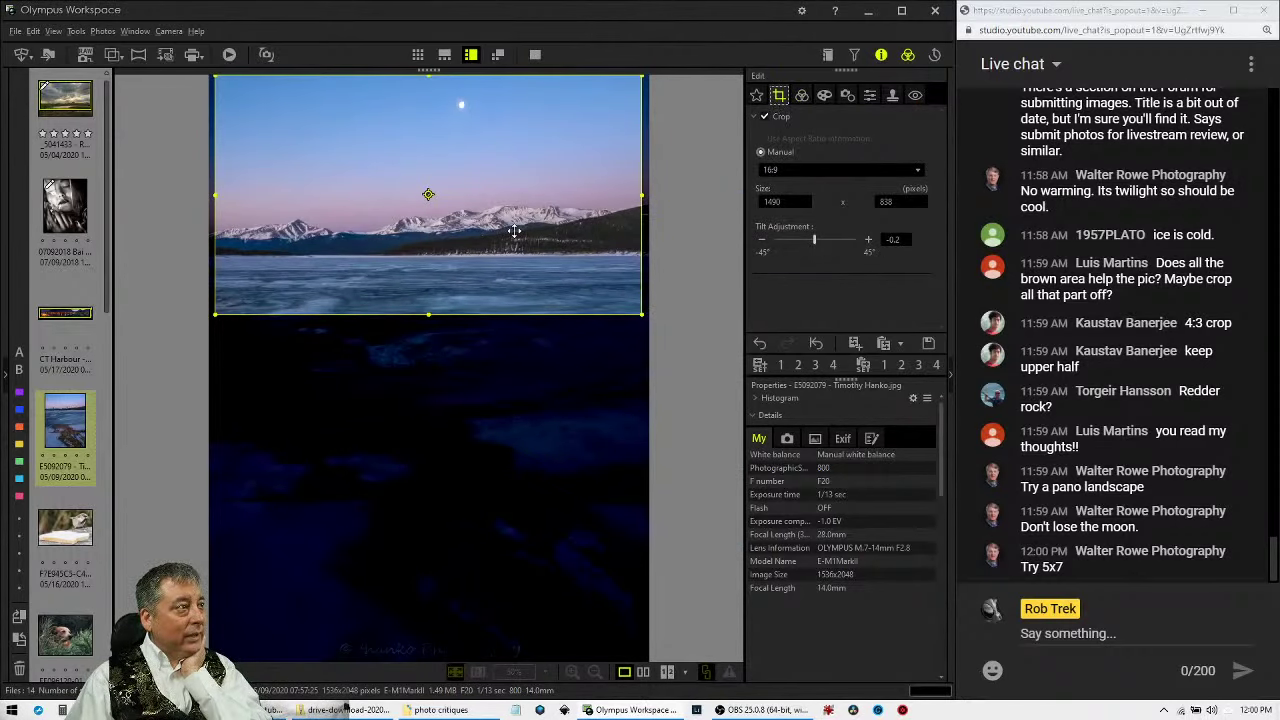
drag(514, 231, 510, 298)
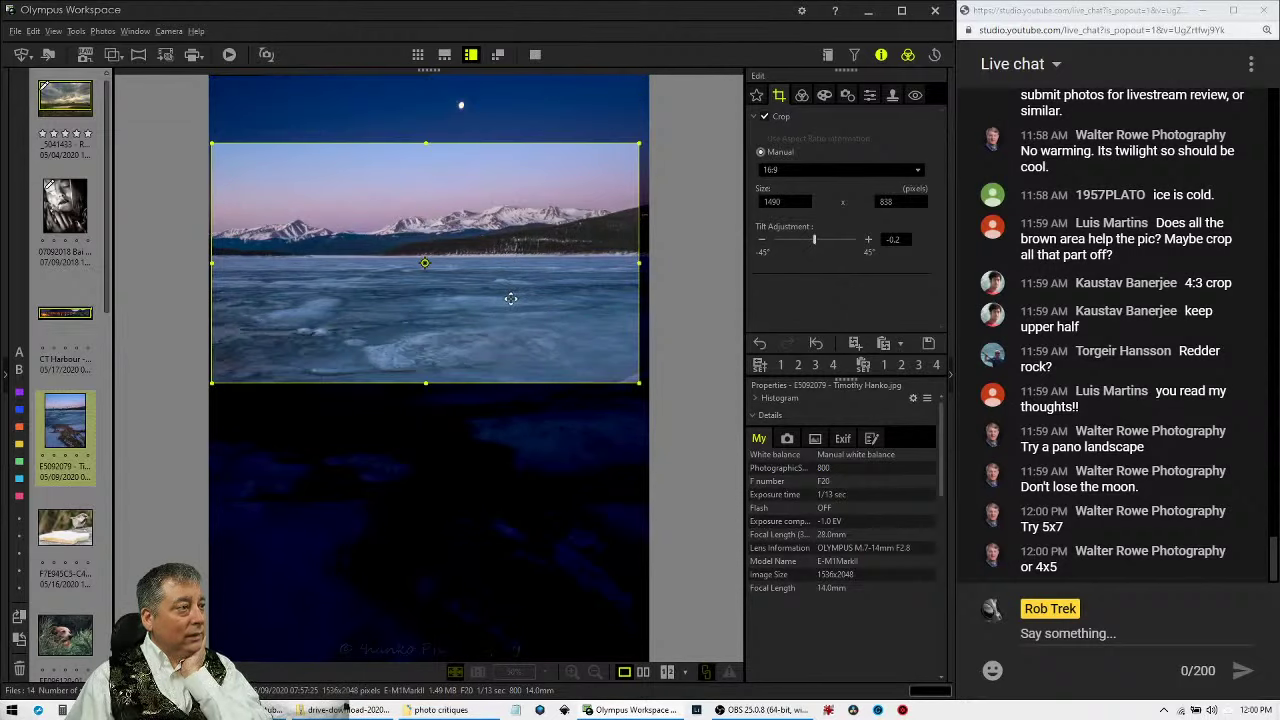
click(793, 171)
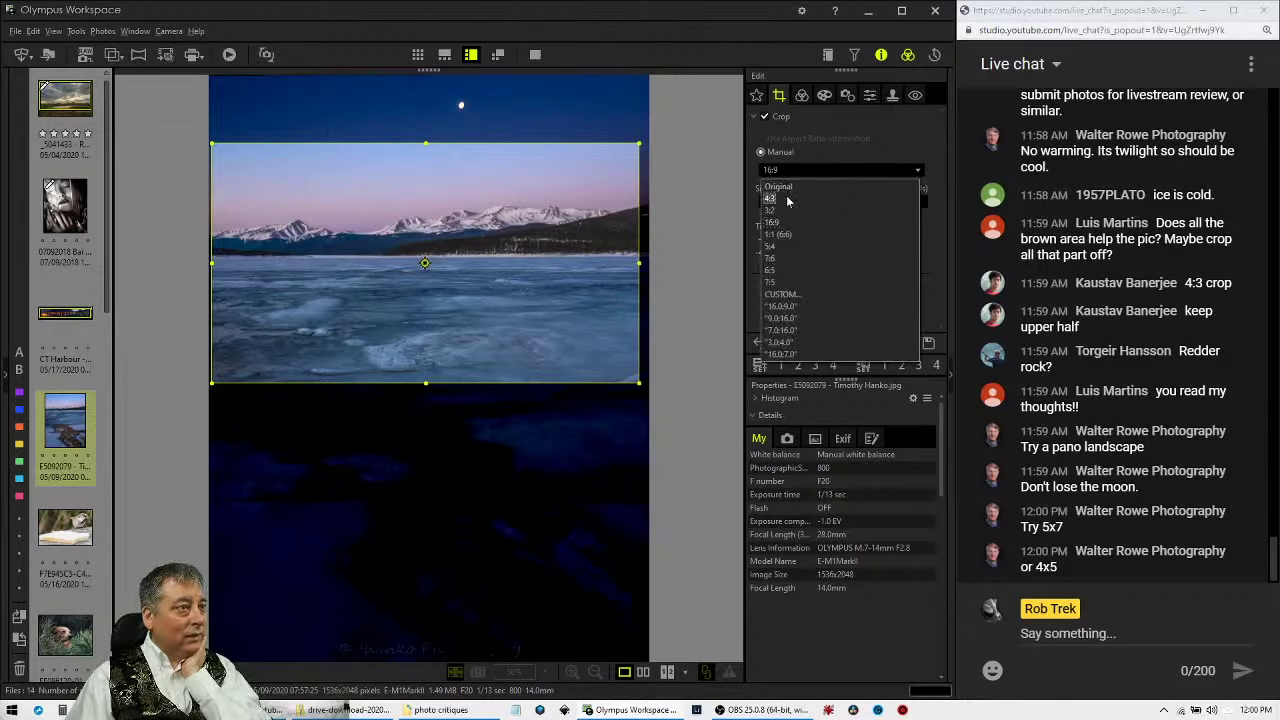
click(772, 198)
drag(508, 268, 521, 151)
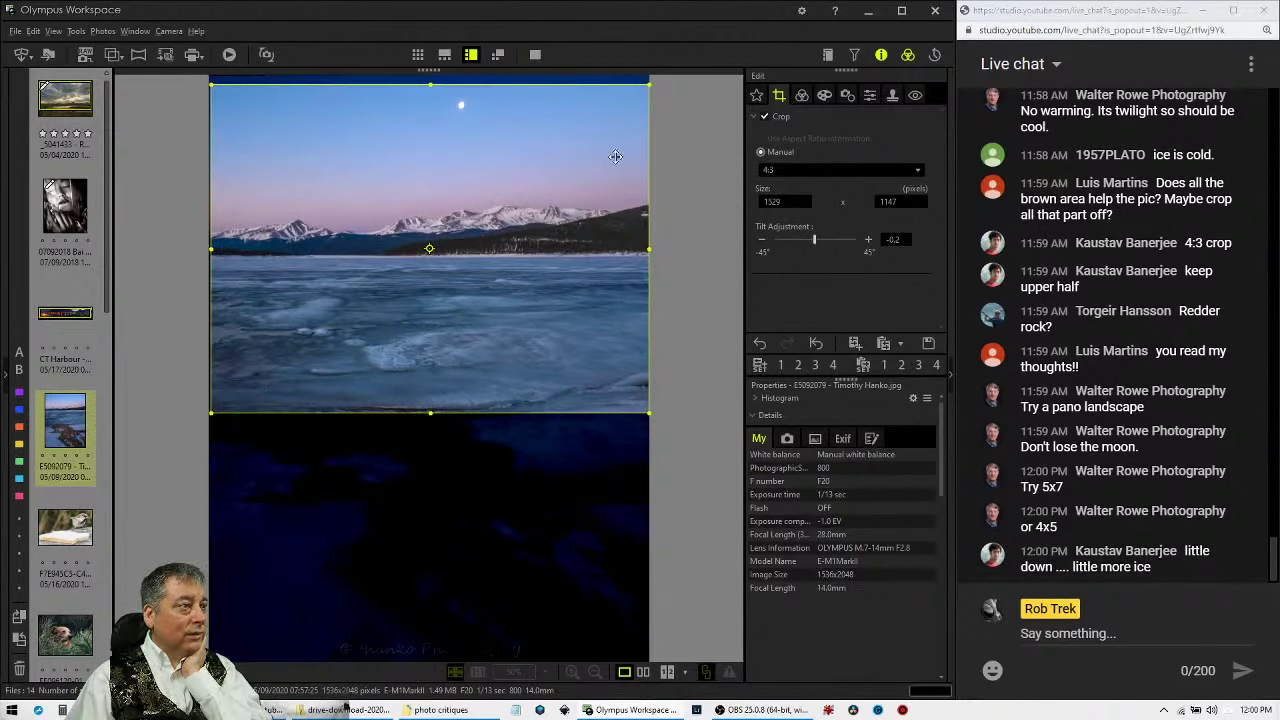
click(811, 96)
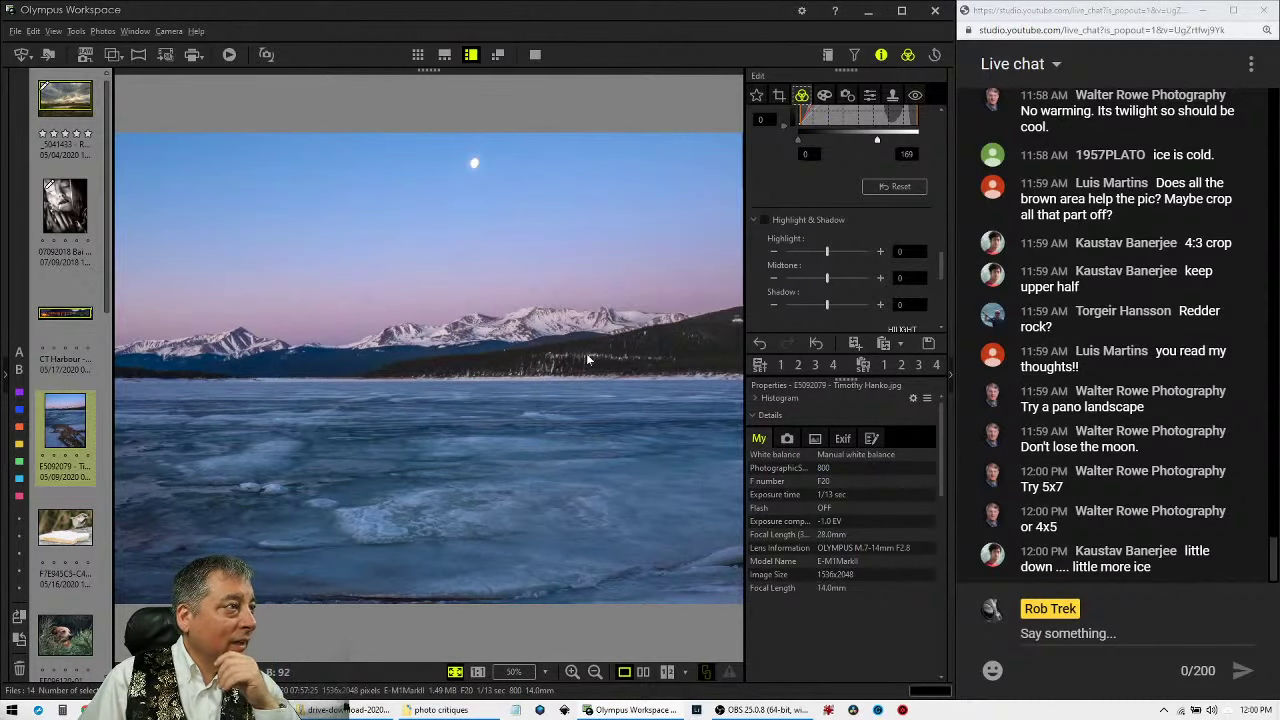
Set a vertical 3.0:4.0 crop of 966 x 1288 pixels over the photo's upper-left part, keeping the moon and the edge of the brown rock.
click(779, 94)
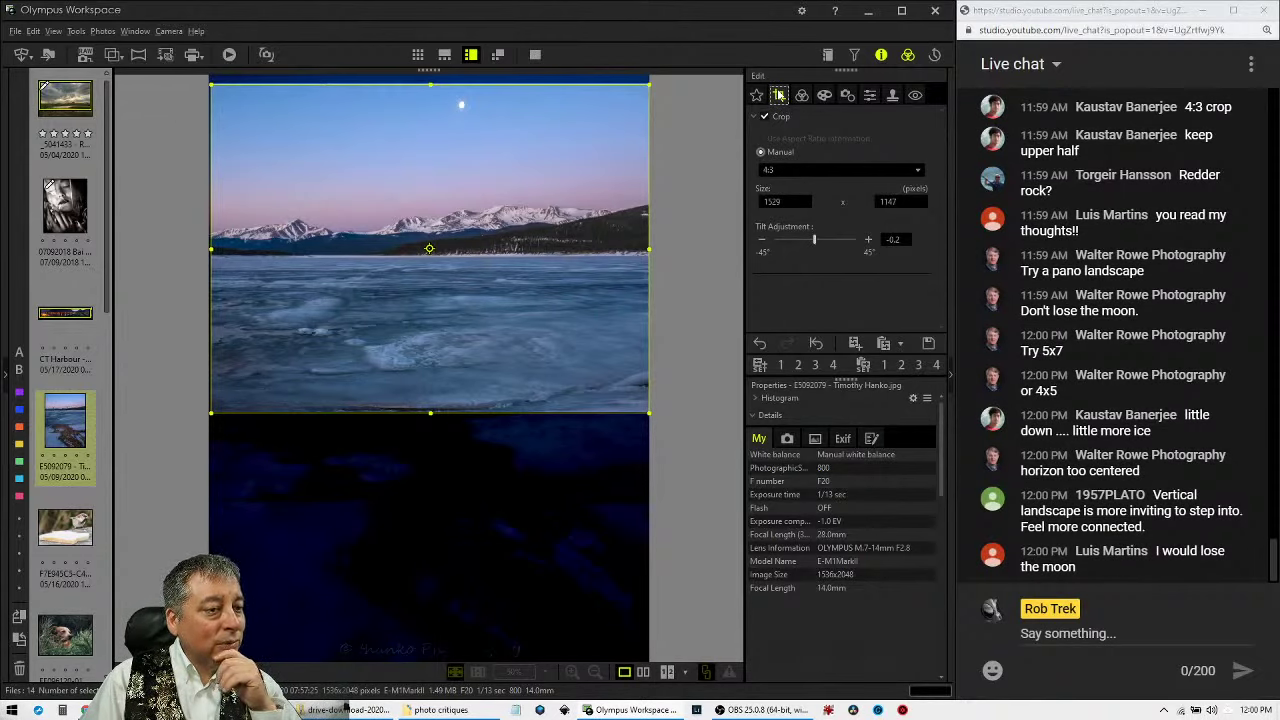
click(792, 171)
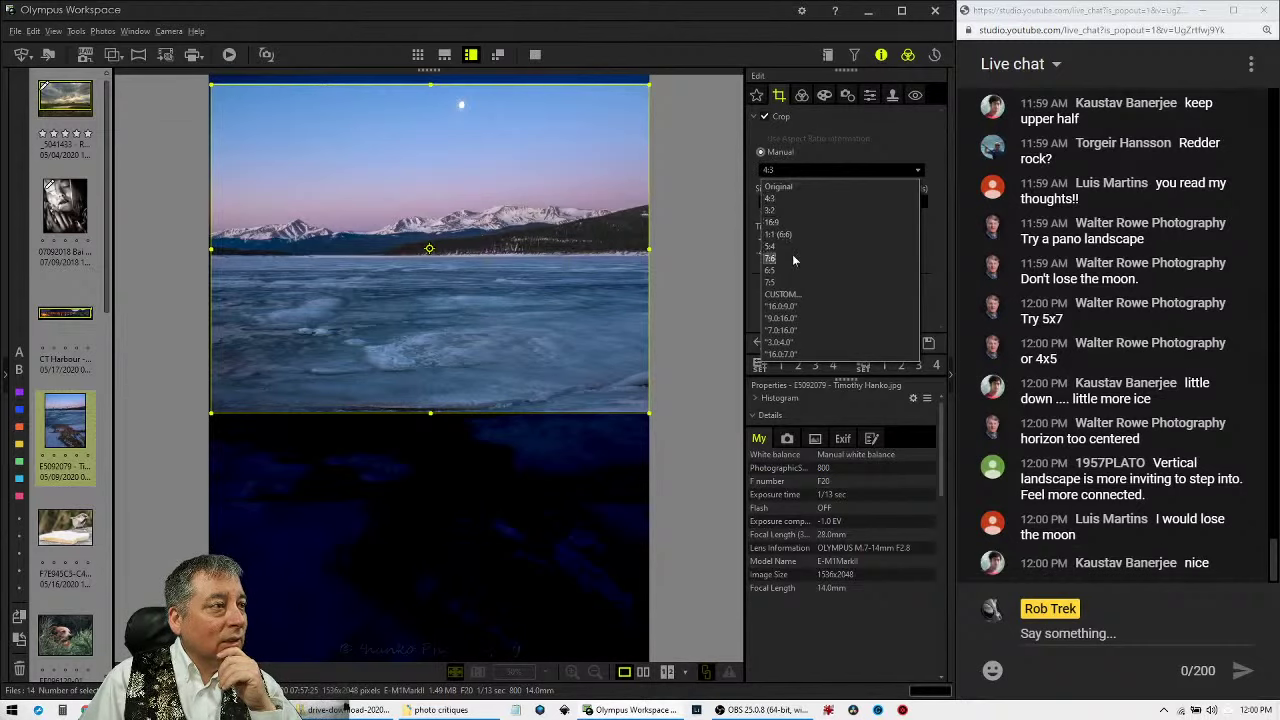
click(797, 342)
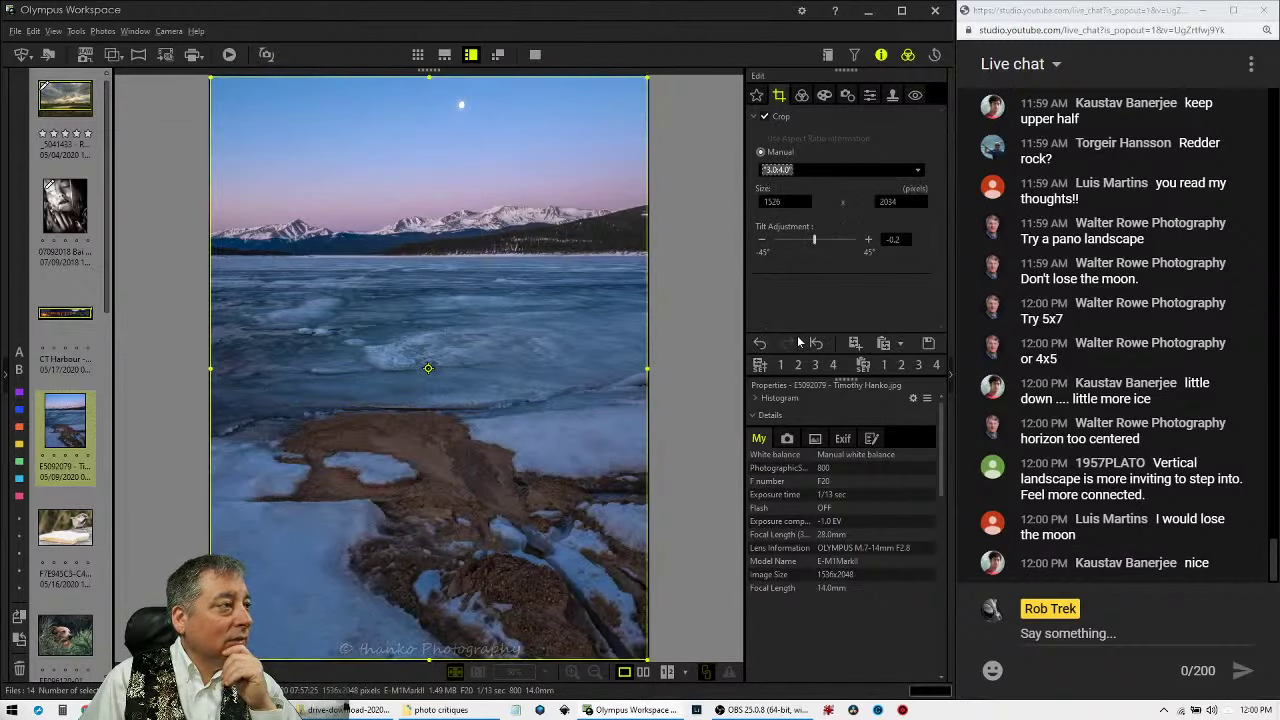
drag(429, 660, 431, 495)
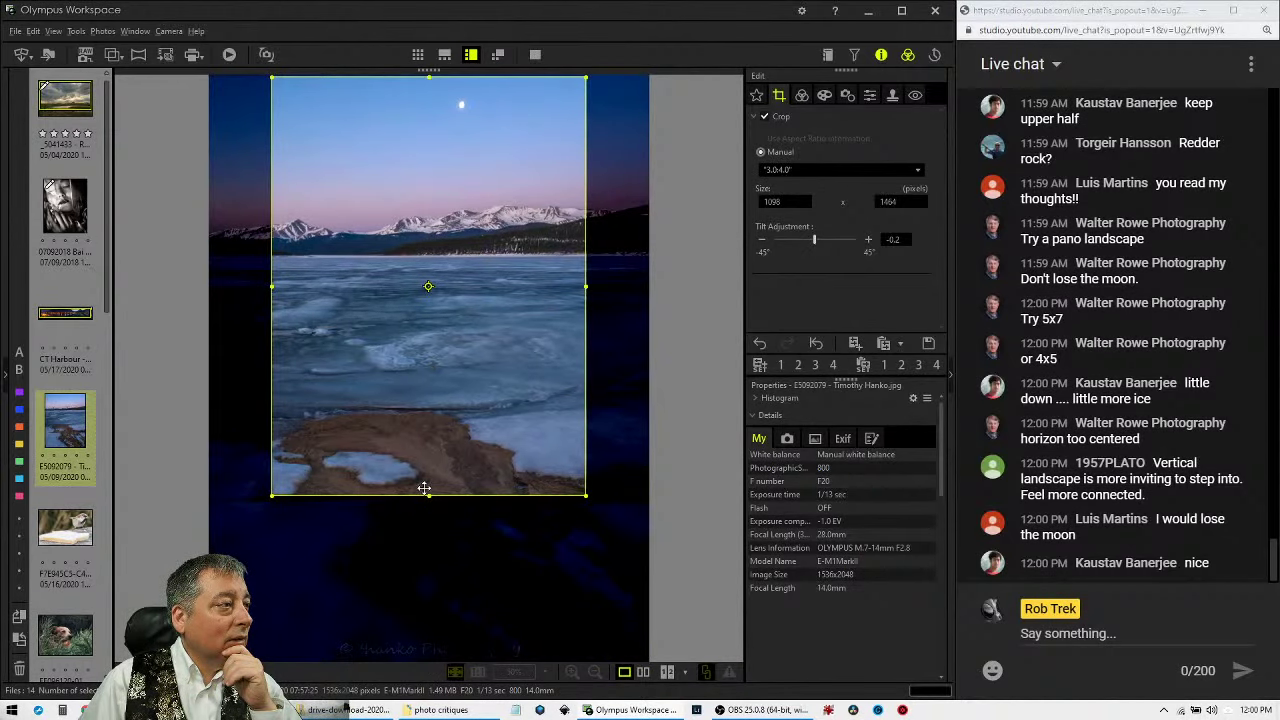
drag(423, 426, 395, 423)
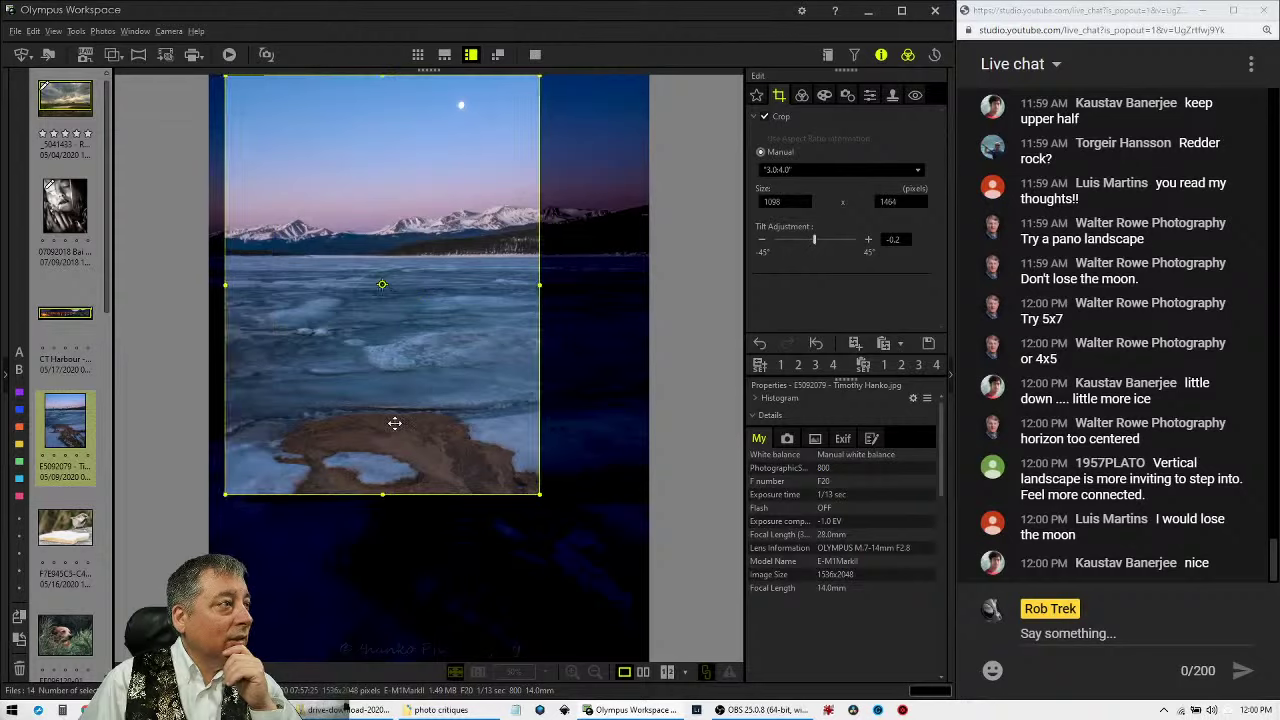
drag(383, 492, 390, 444)
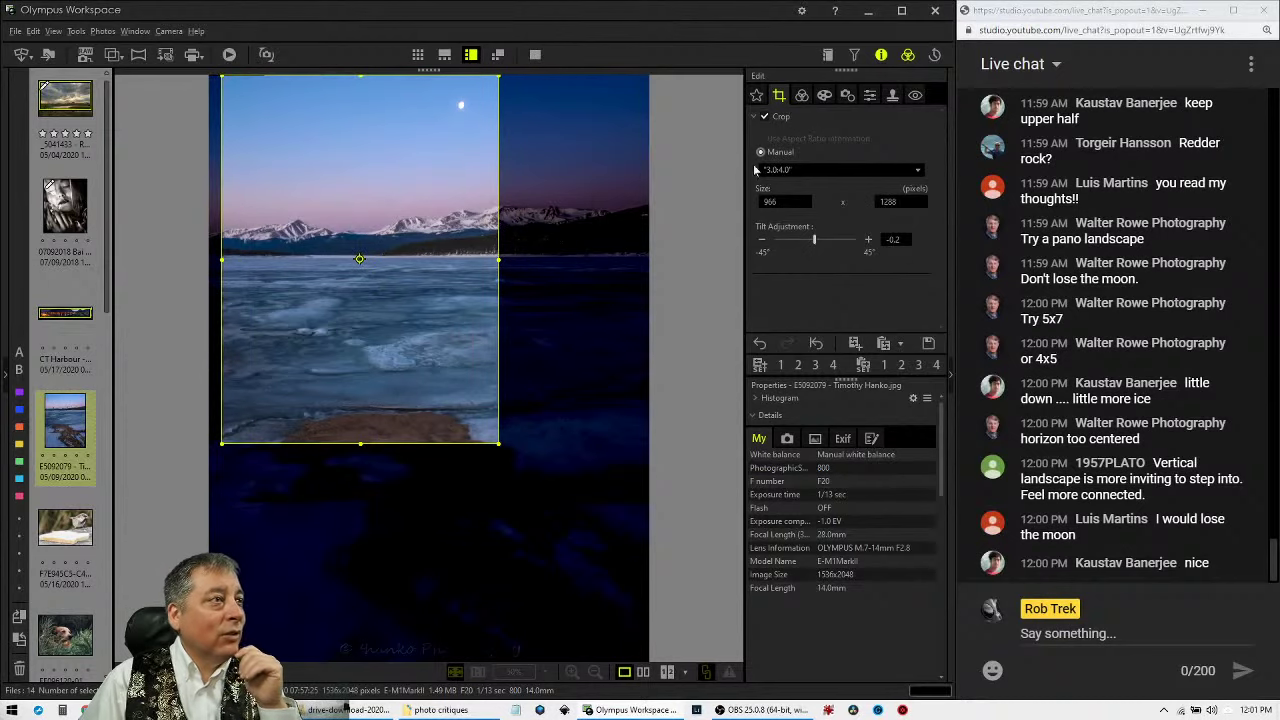
Move the vertical 3.0:4.0 crop toward the photo's middle, reduce it to 882 x 1176 pixels ending at the ice edge, and preview it.
click(801, 95)
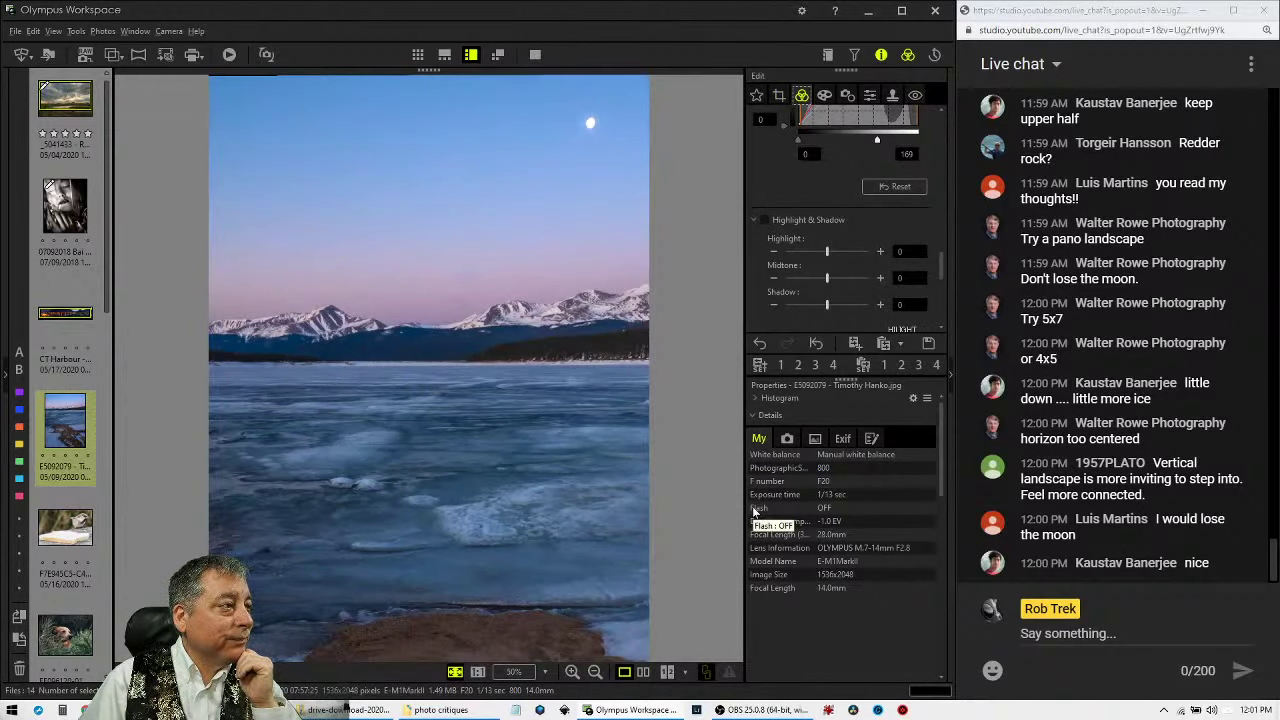
click(781, 95)
click(798, 170)
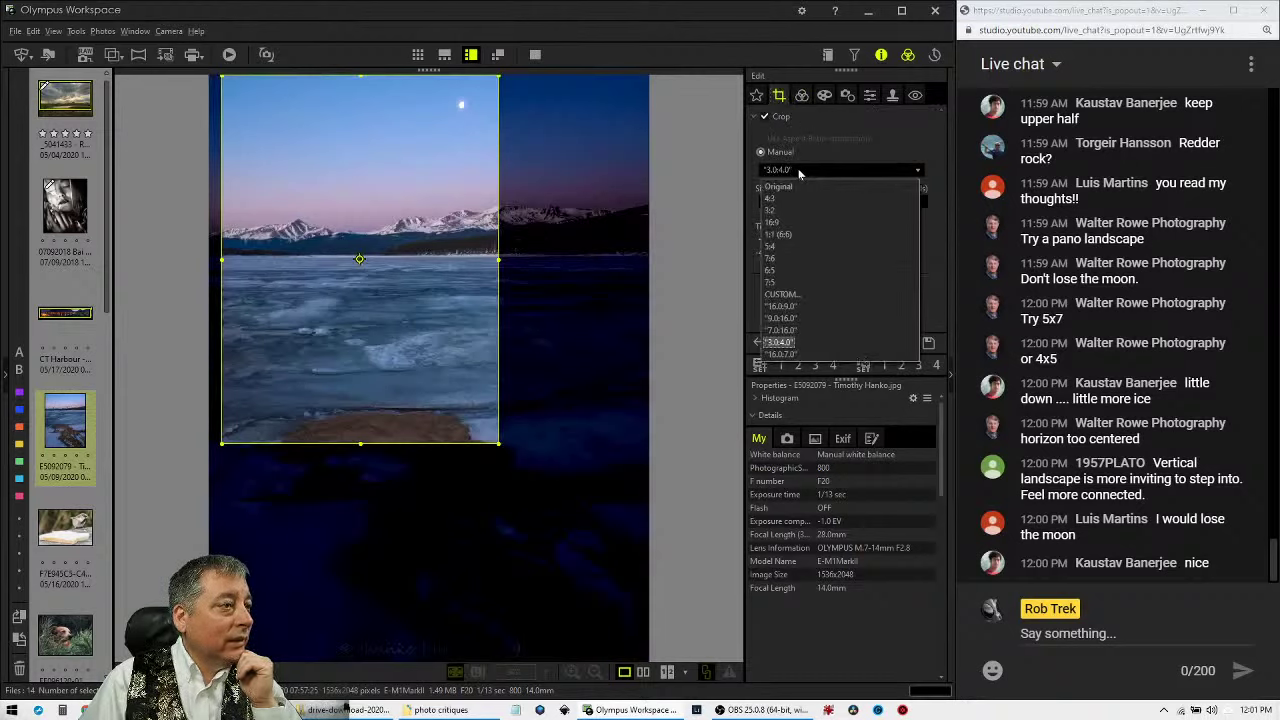
click(798, 170)
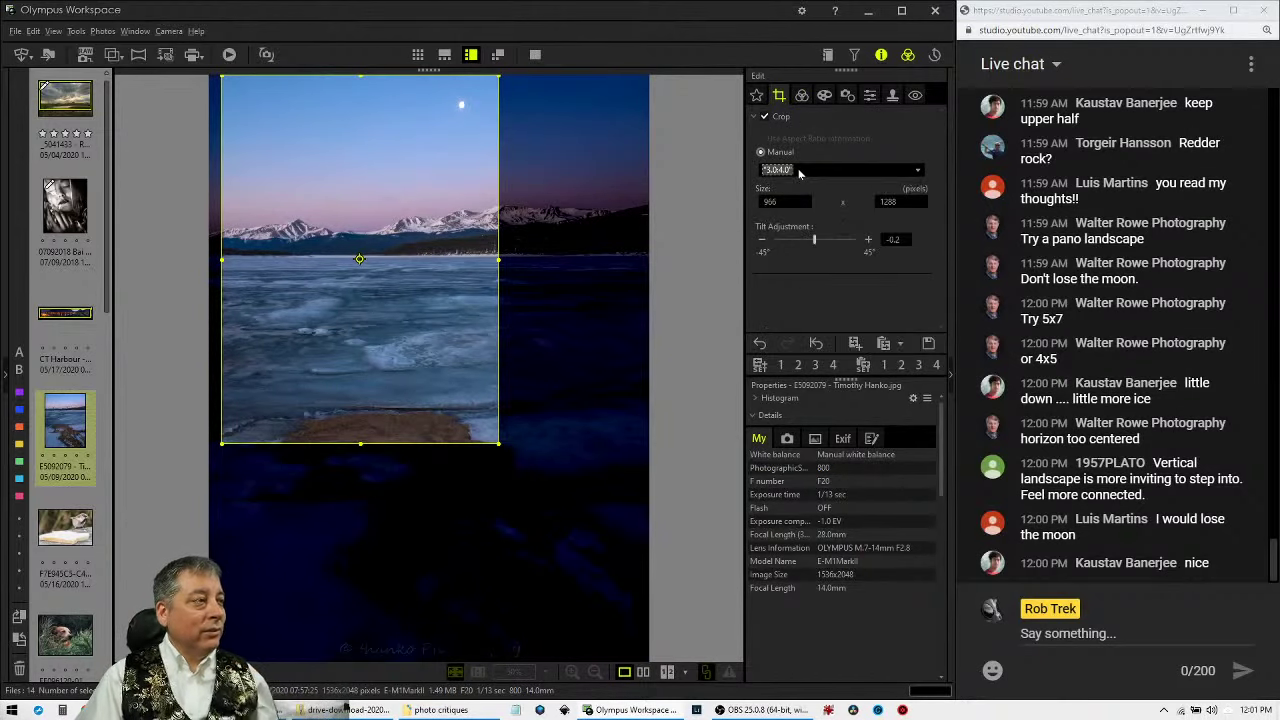
click(801, 96)
click(780, 96)
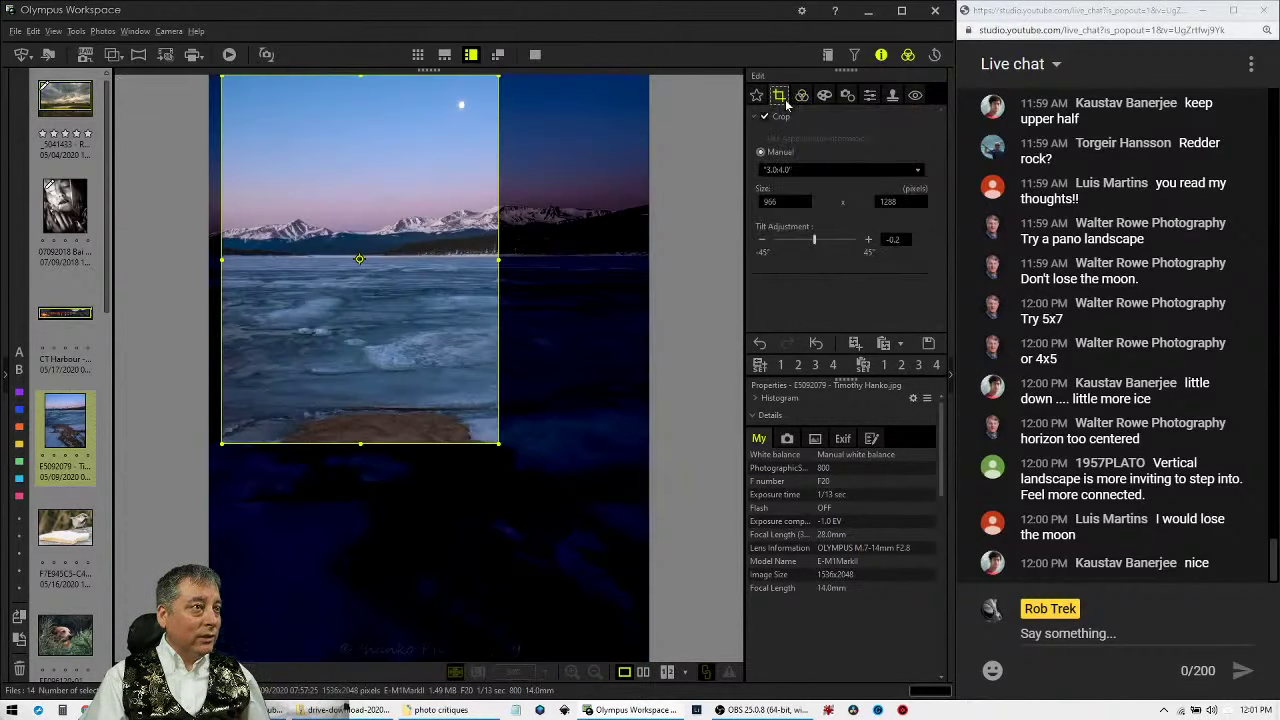
drag(426, 250, 457, 250)
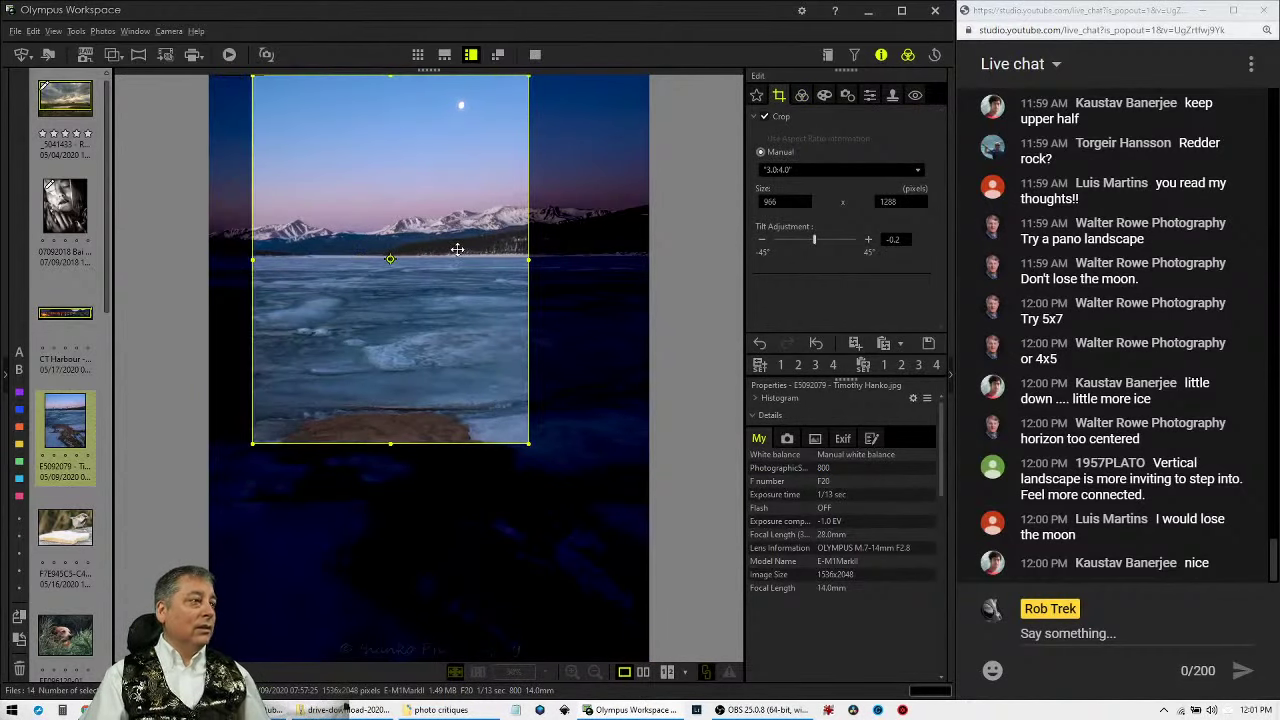
drag(390, 443, 391, 410)
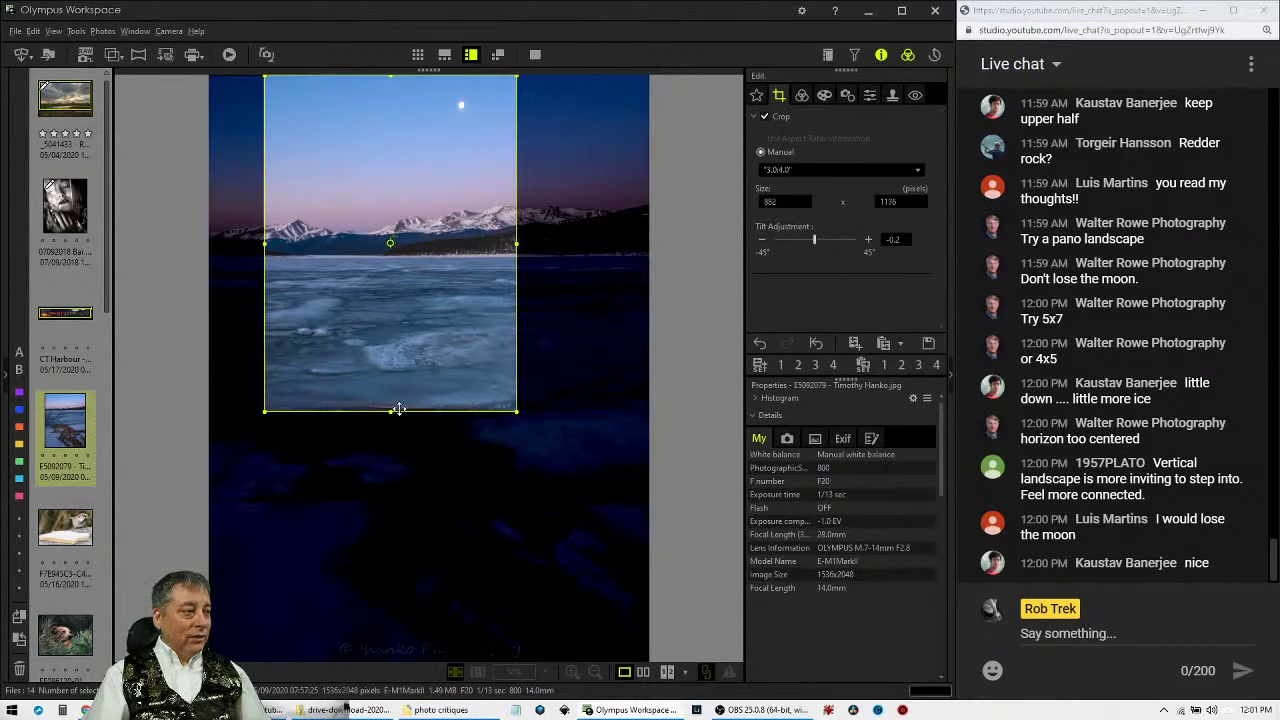
click(803, 96)
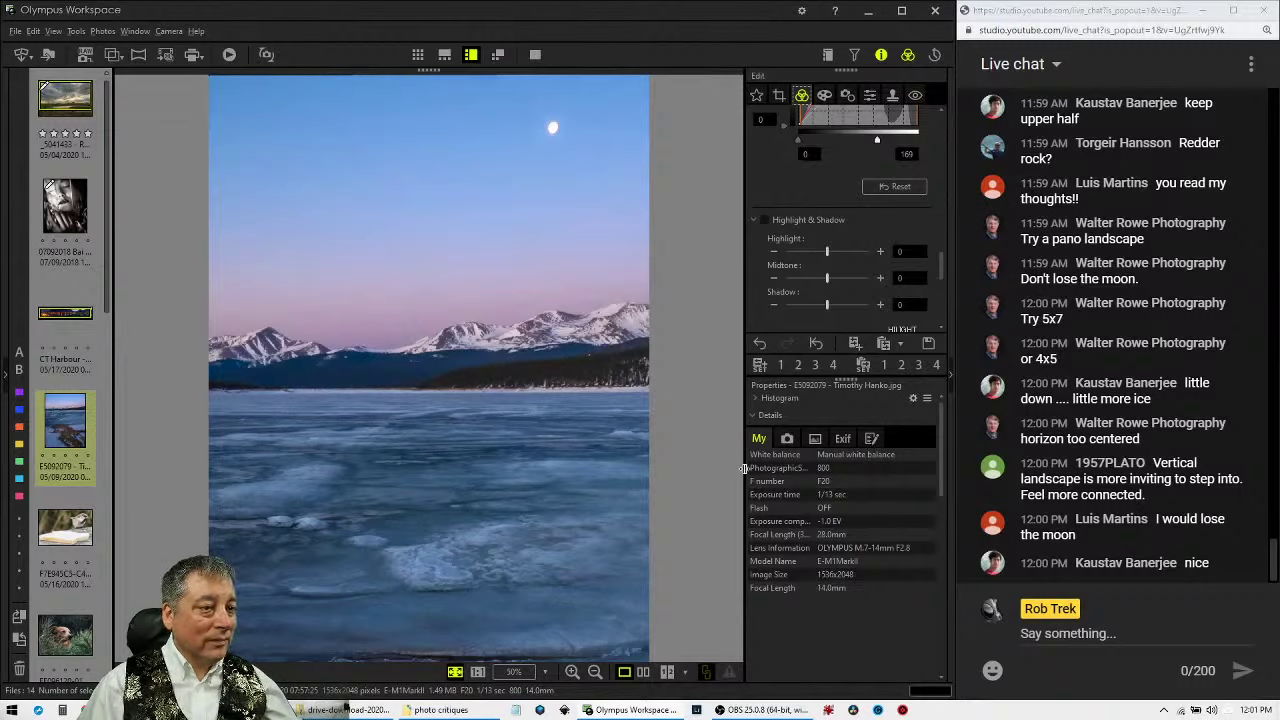
Sharpen the cropped moon and mountain photo, trying a sharpness of 6 before lowering it slightly, and check the result.
click(869, 94)
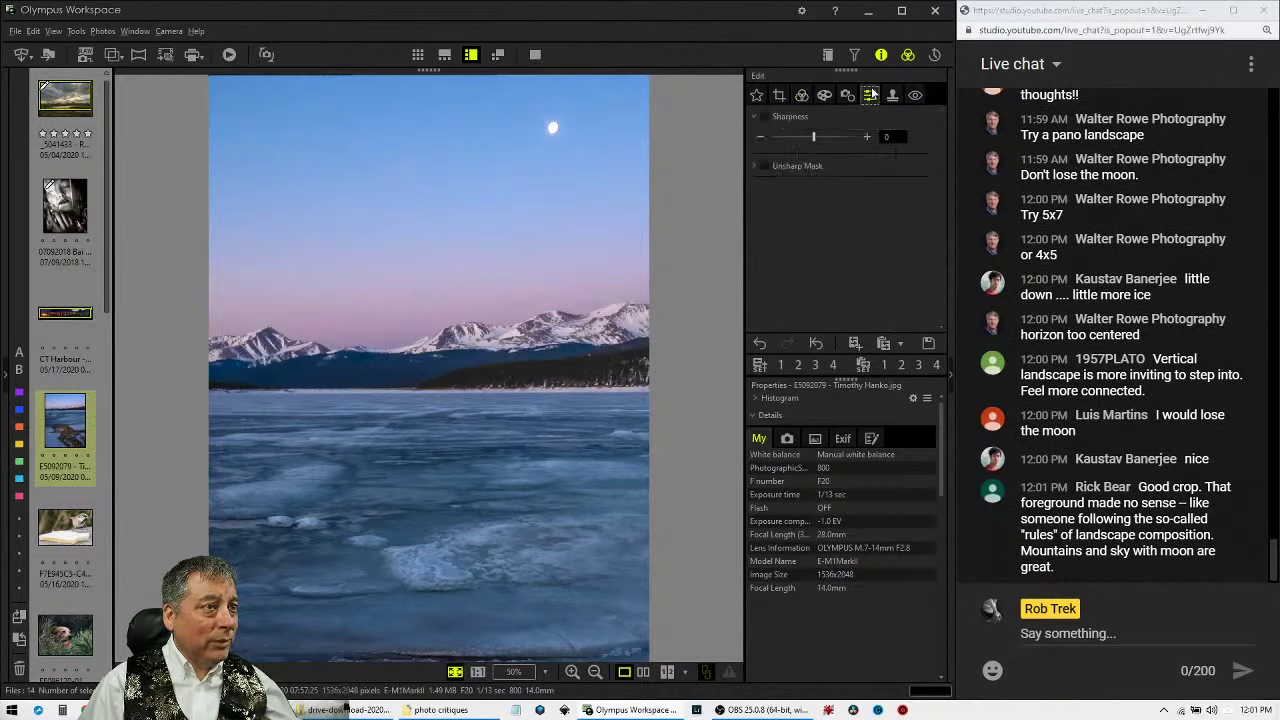
click(824, 137)
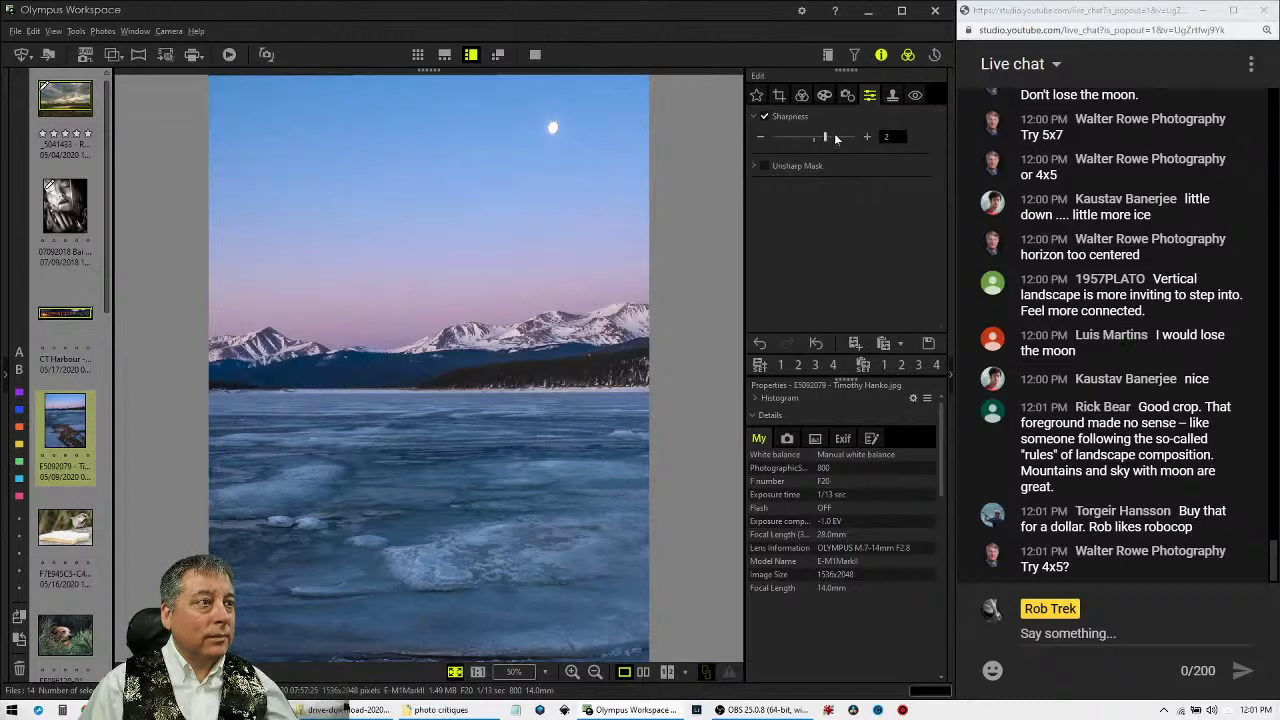
drag(825, 137, 849, 137)
click(826, 96)
click(801, 95)
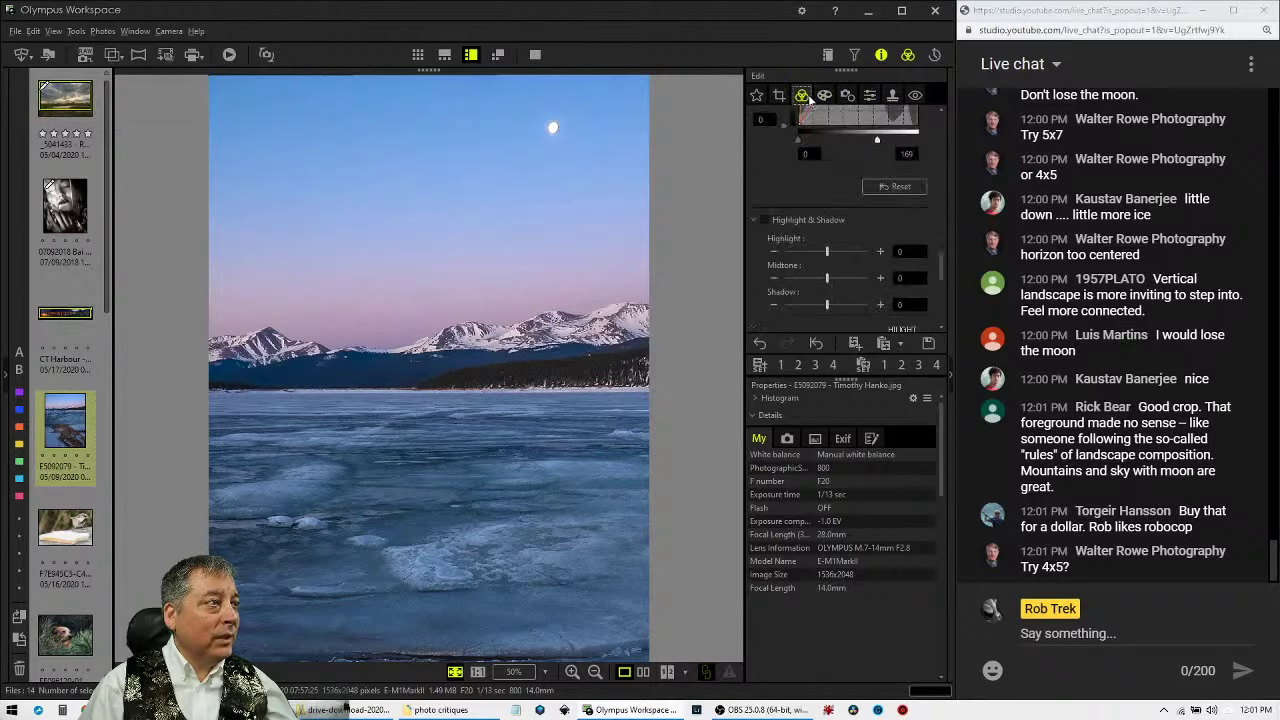
click(869, 96)
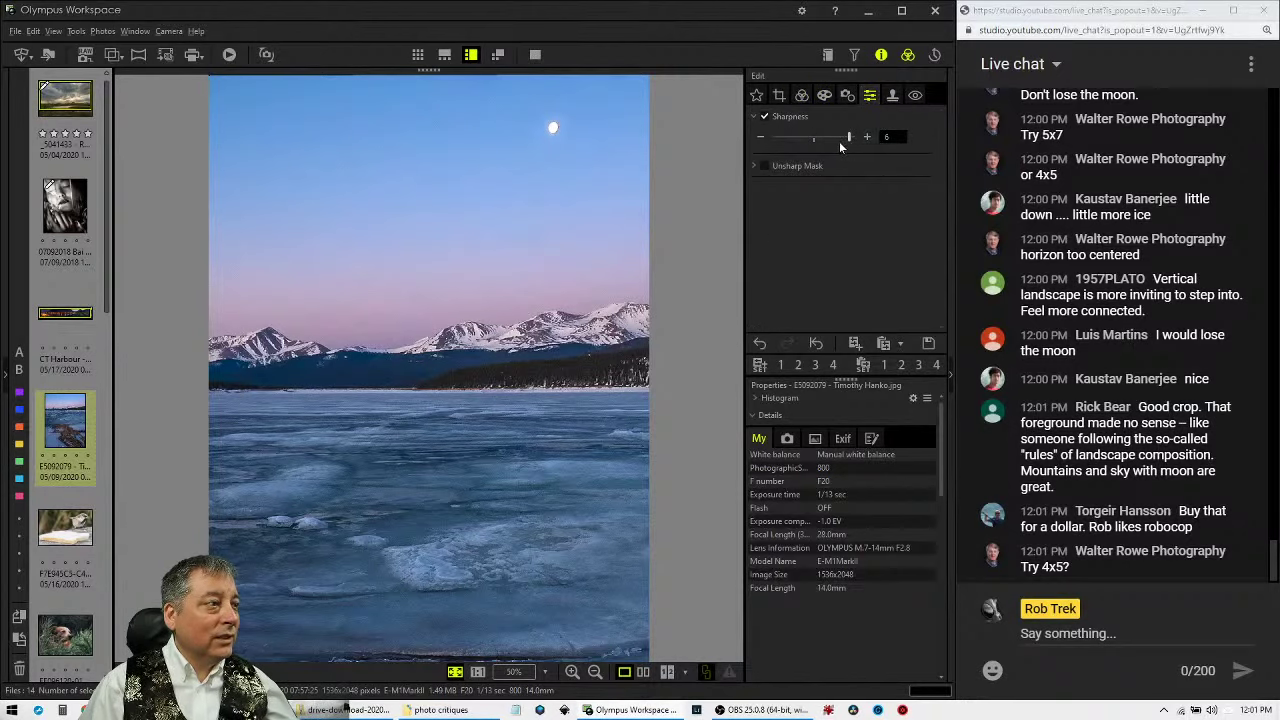
drag(849, 137, 842, 140)
click(801, 95)
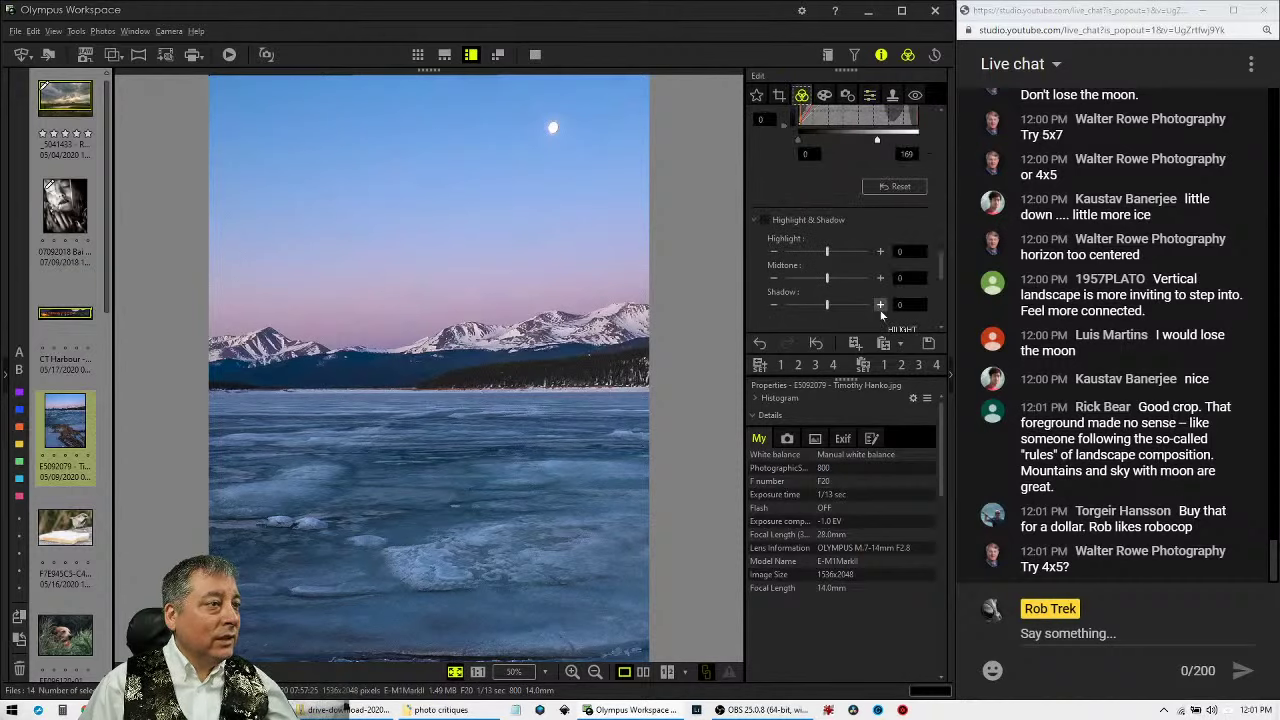
scroll(878, 303, down, 2)
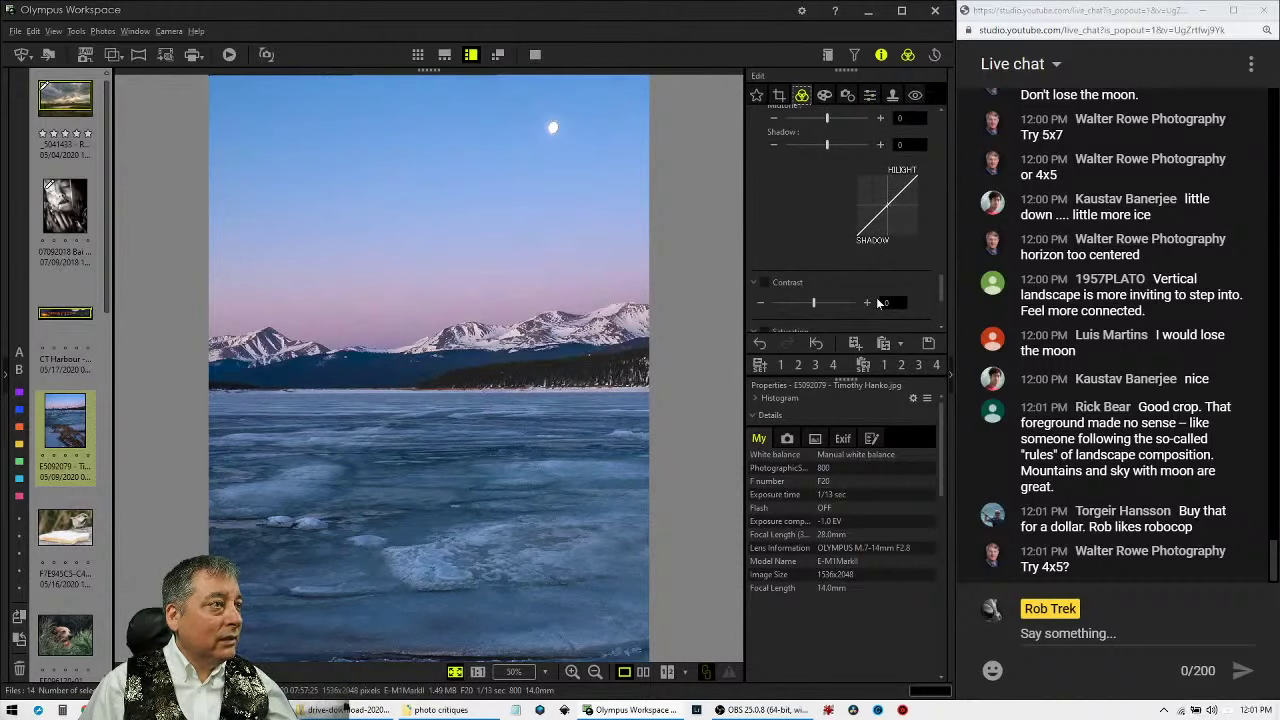
scroll(878, 303, down, 3)
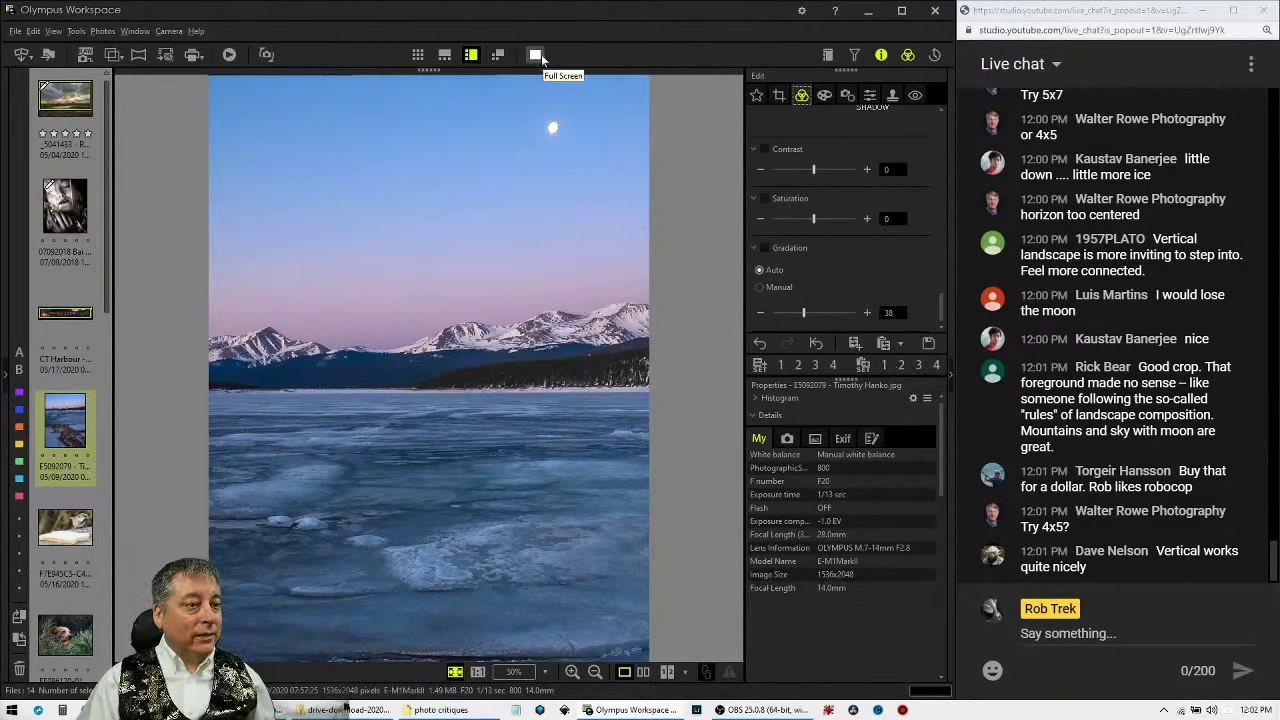
Apply a custom 4:5 aspect ratio to the photo's crop.
click(780, 97)
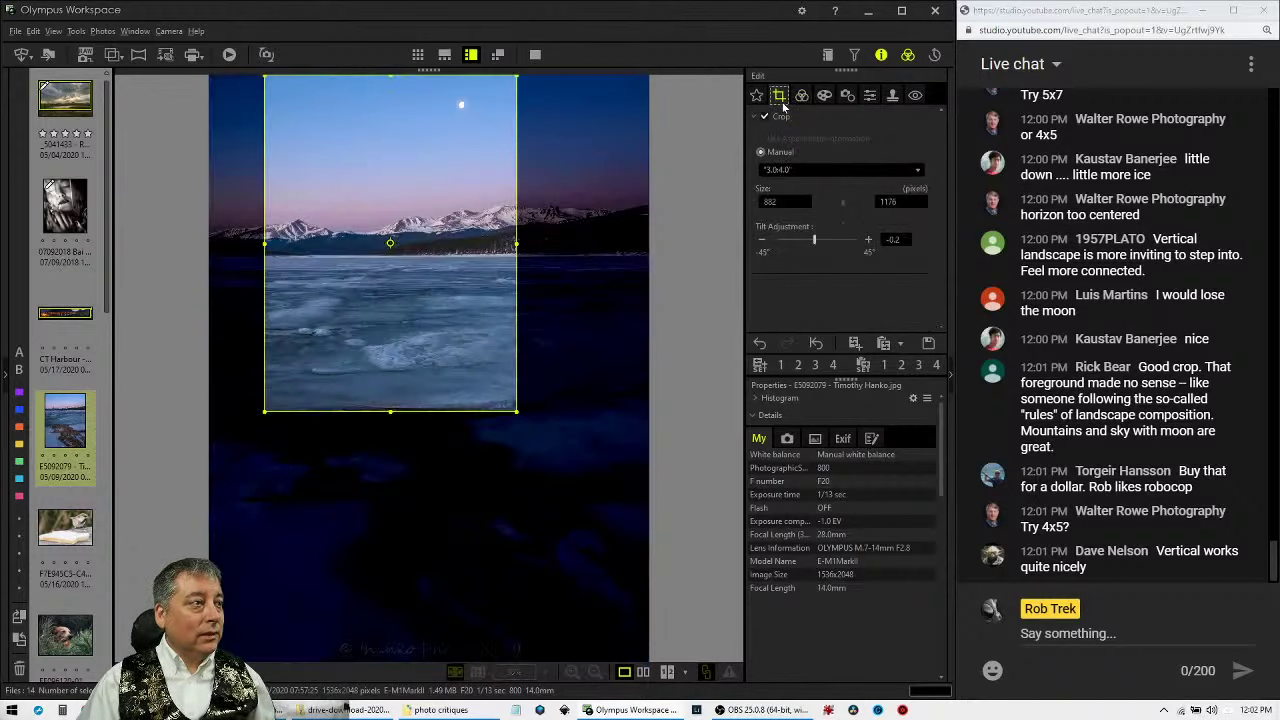
click(815, 170)
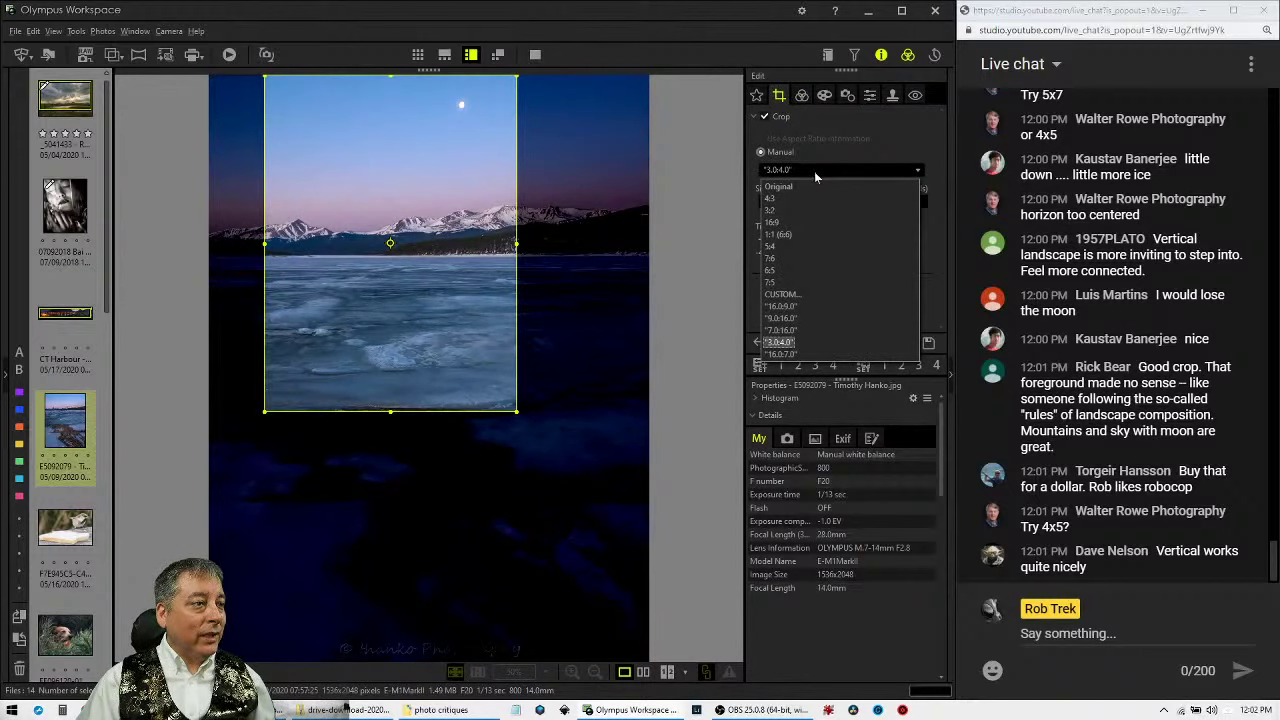
click(782, 294)
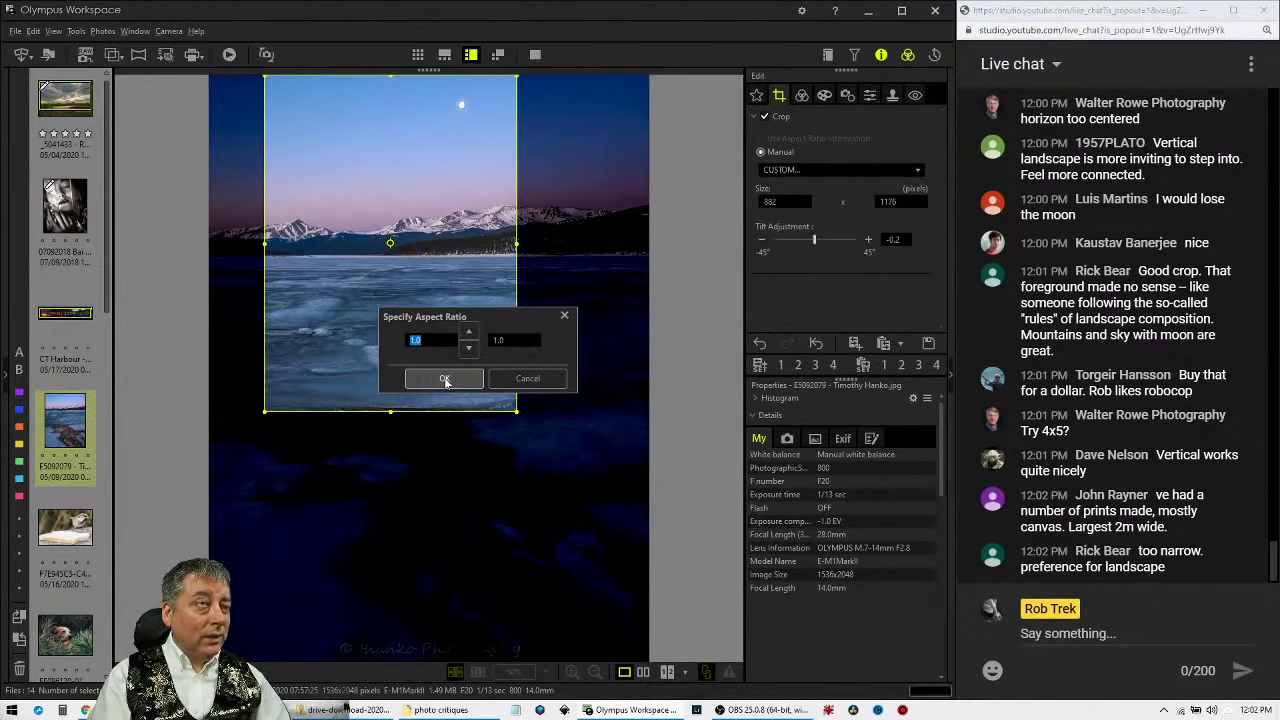
text(4)
key(Tab)
text(5)
click(445, 380)
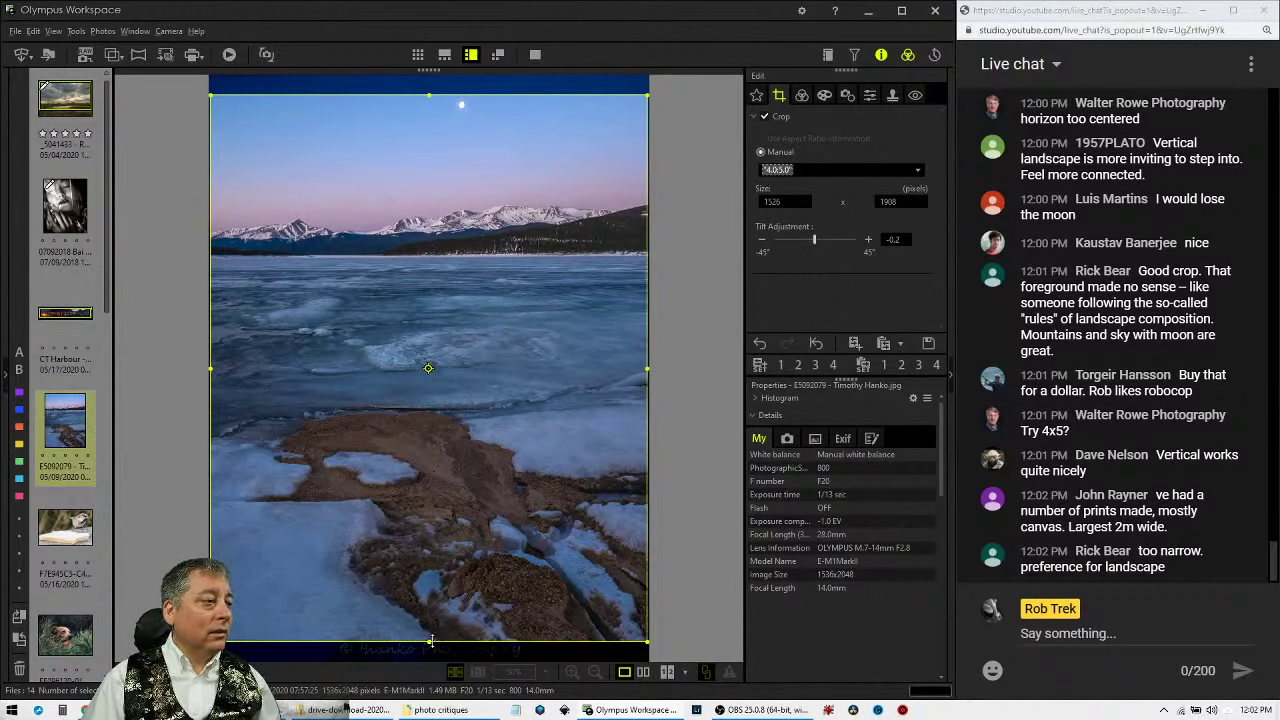
Reduce the 4:5 crop to 912 x 1140 pixels around the moon, mountains and upper ice, and preview it.
drag(429, 640, 425, 485)
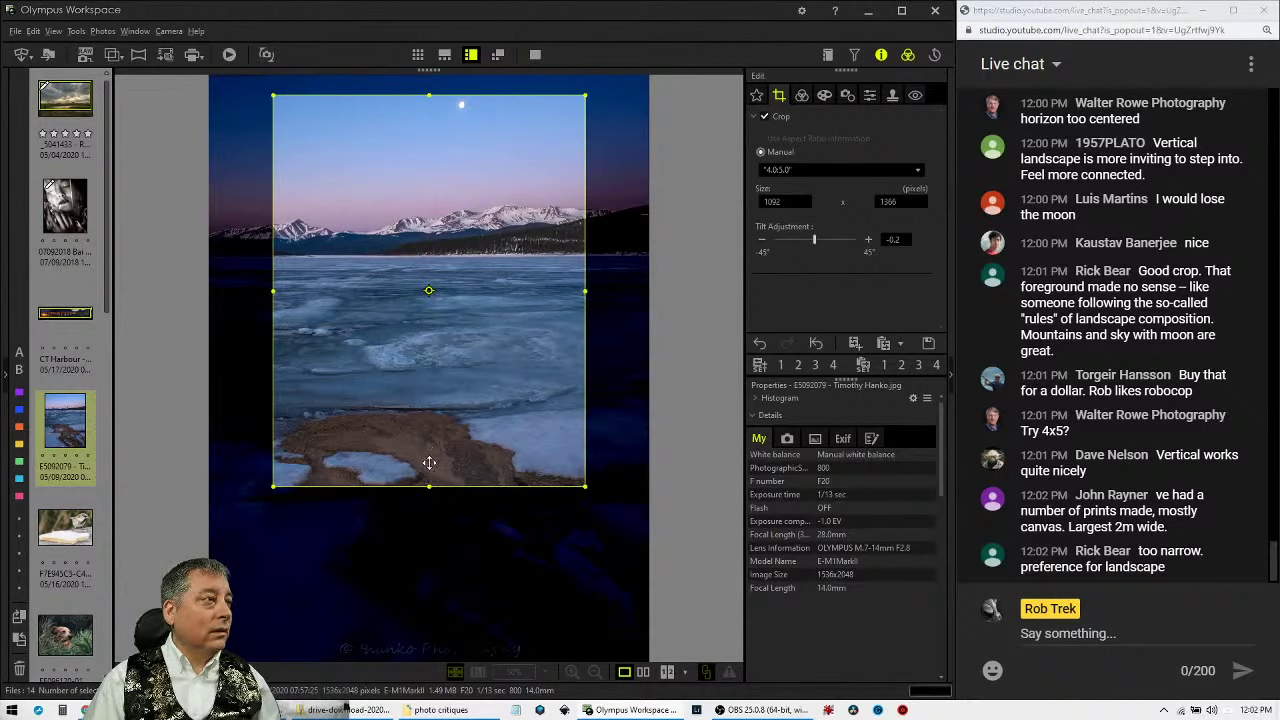
drag(432, 456, 445, 313)
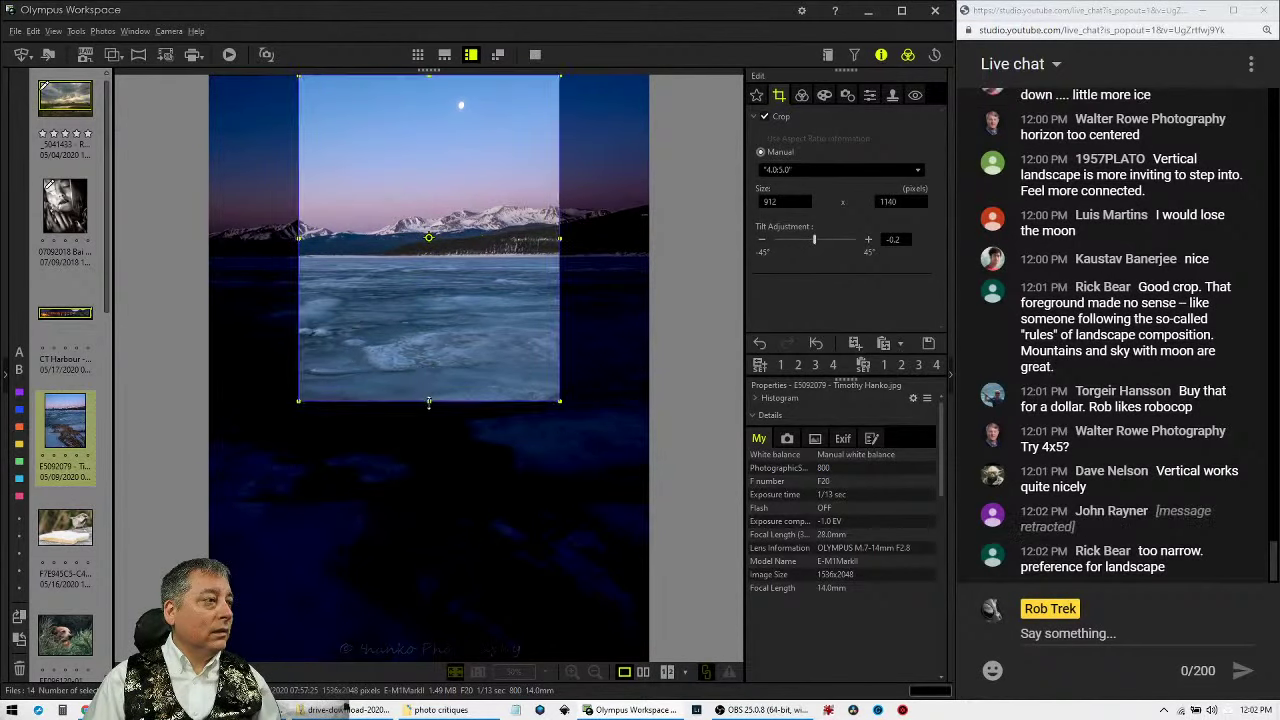
drag(437, 344, 399, 342)
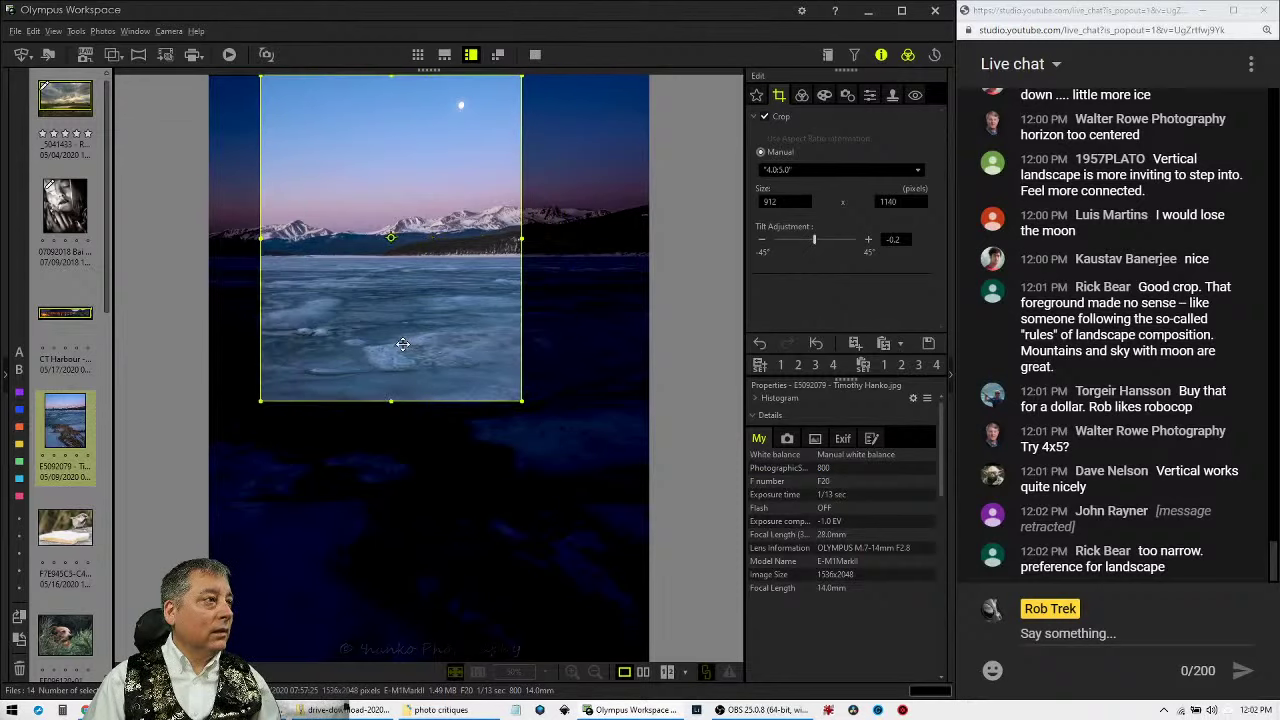
click(806, 98)
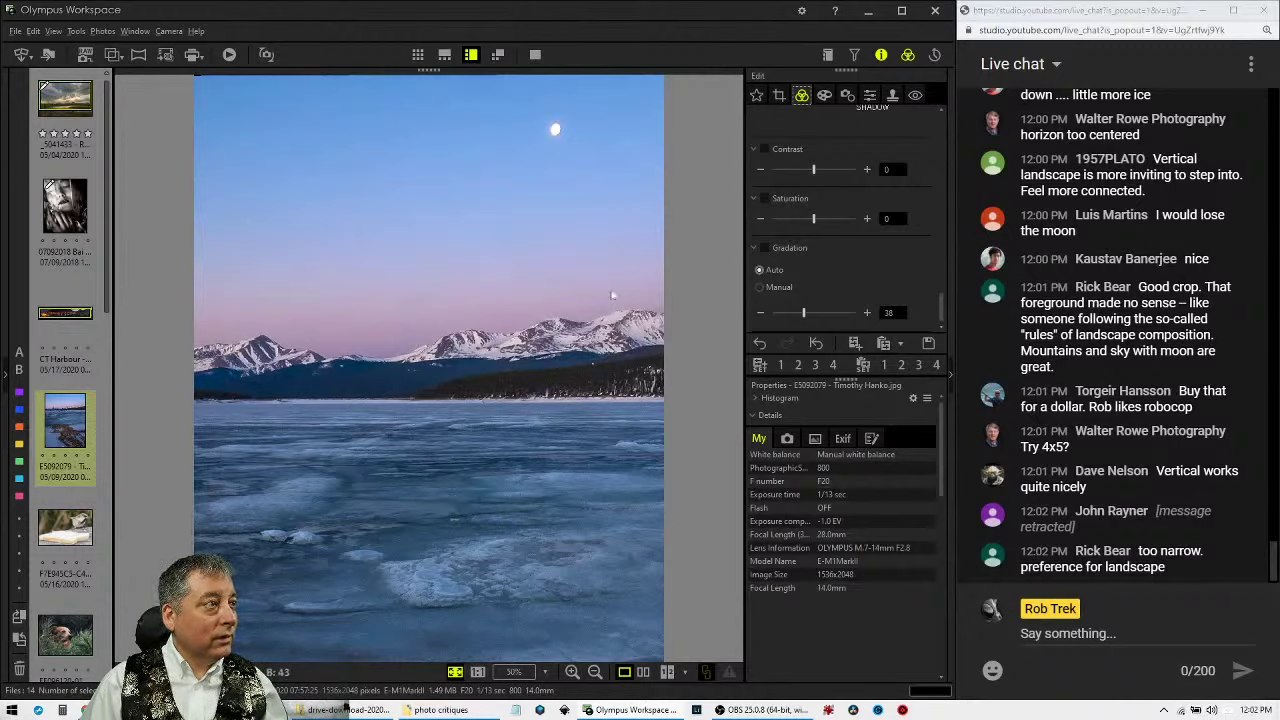
Compare the vertical 4:5 version side by side with the original in full screen, and return to the editor.
click(643, 672)
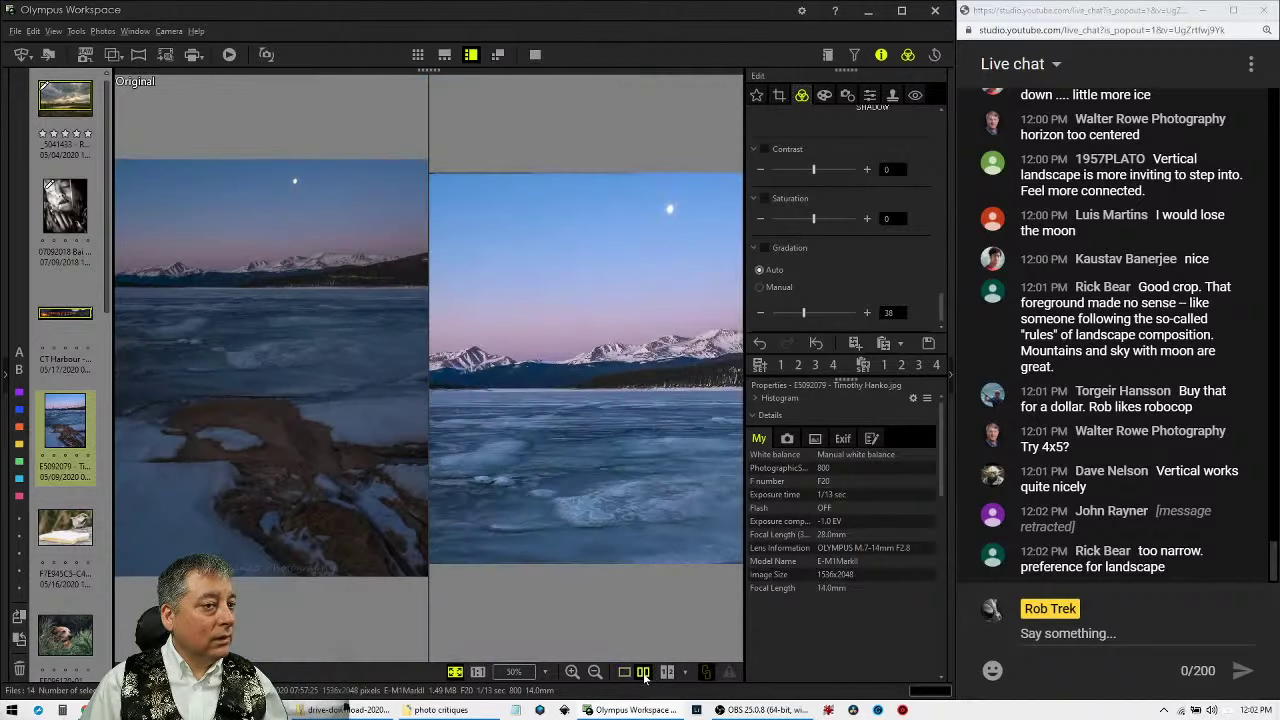
click(530, 54)
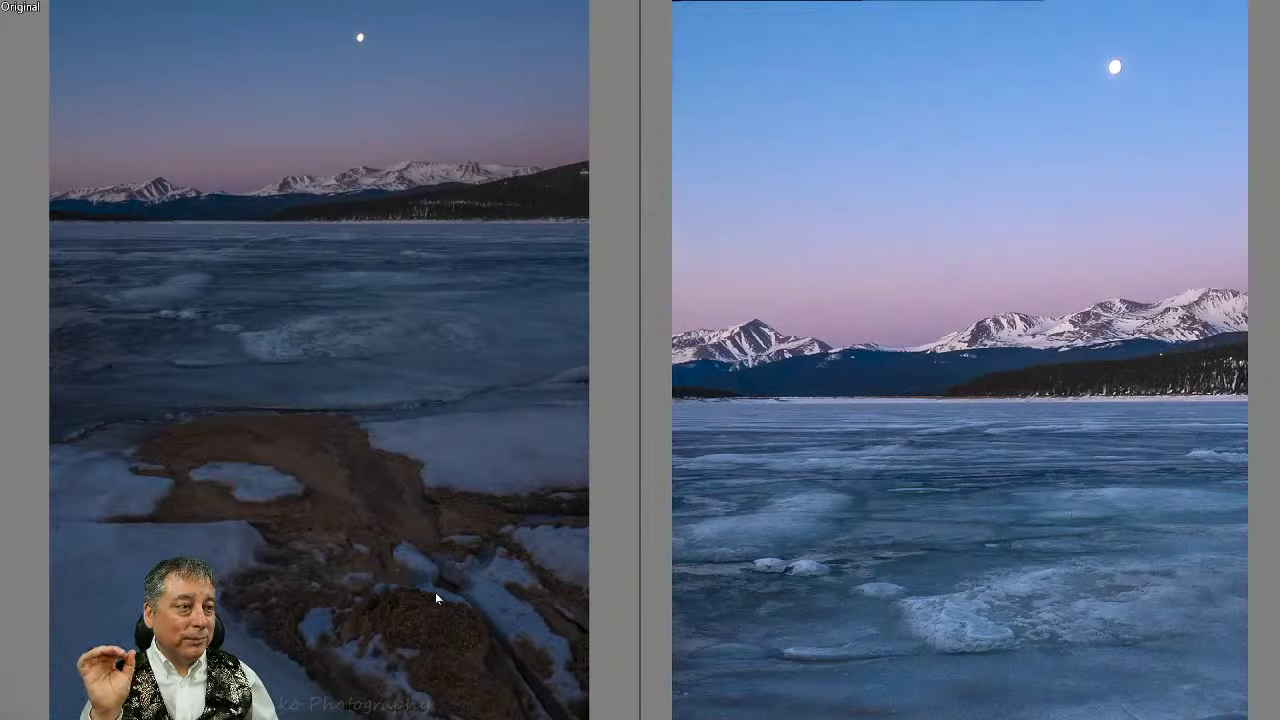
key(Escape)
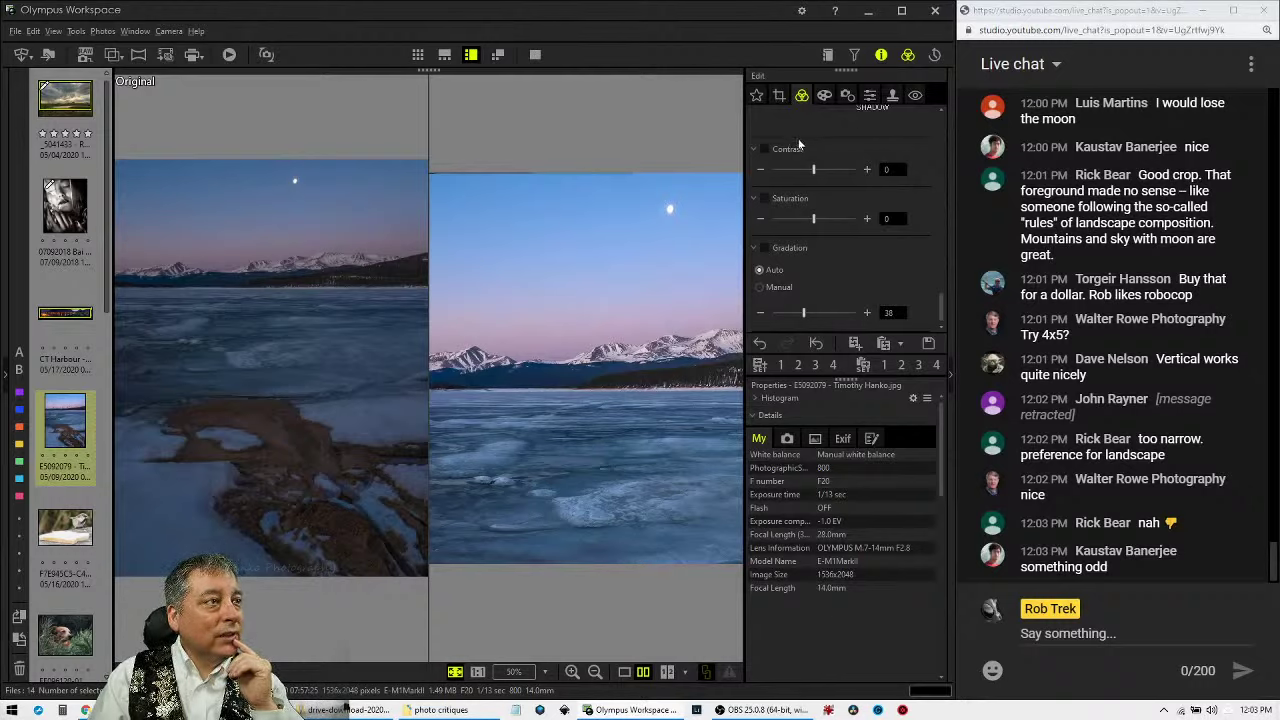
scroll(800, 147, up, 3)
scroll(800, 147, up, 5)
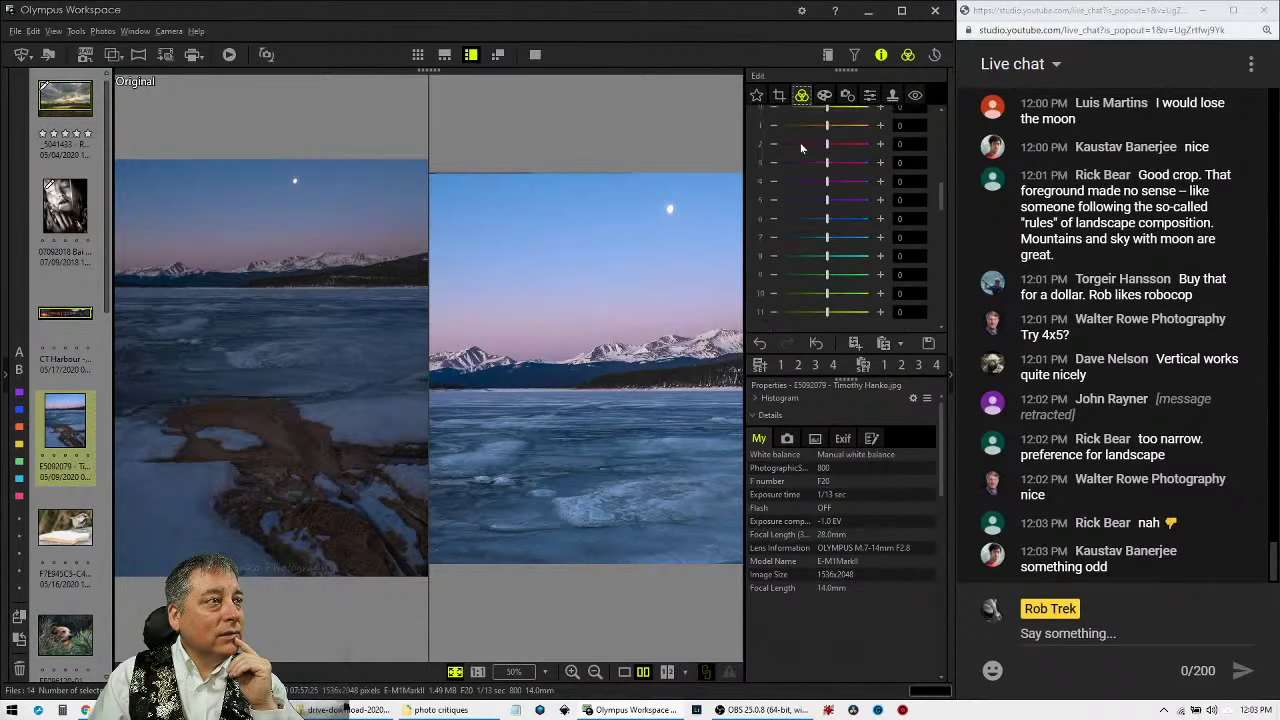
drag(944, 184, 943, 109)
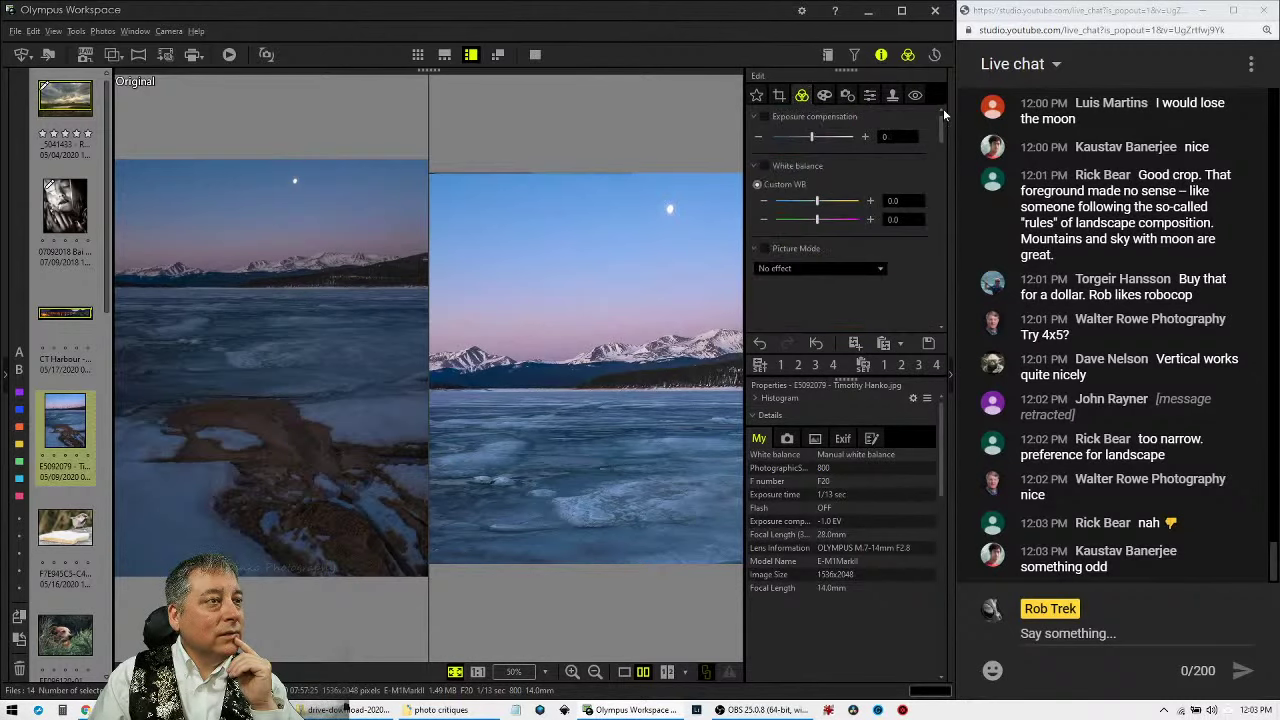
Set a horizontal 5:4 crop of 1490 x 1192 pixels at the photo's upper edge, including the moon, the full mountain range and the ice.
click(779, 94)
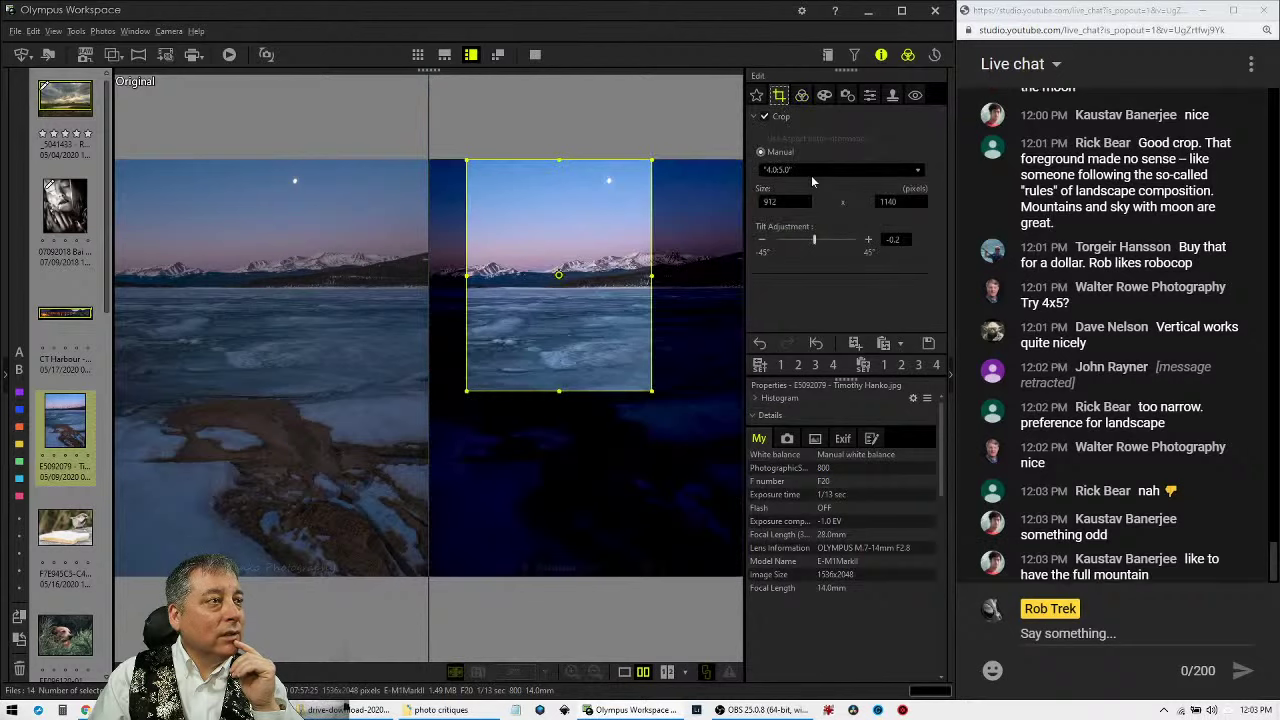
click(811, 170)
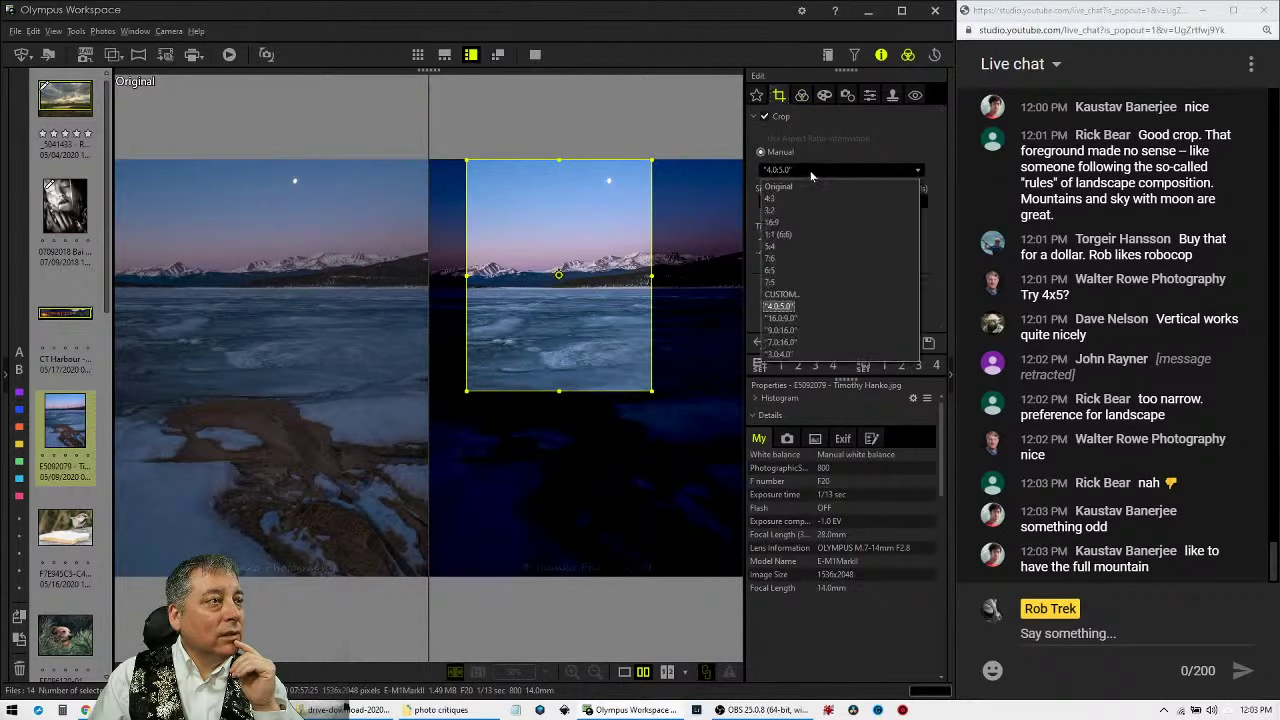
click(821, 247)
drag(667, 330, 667, 294)
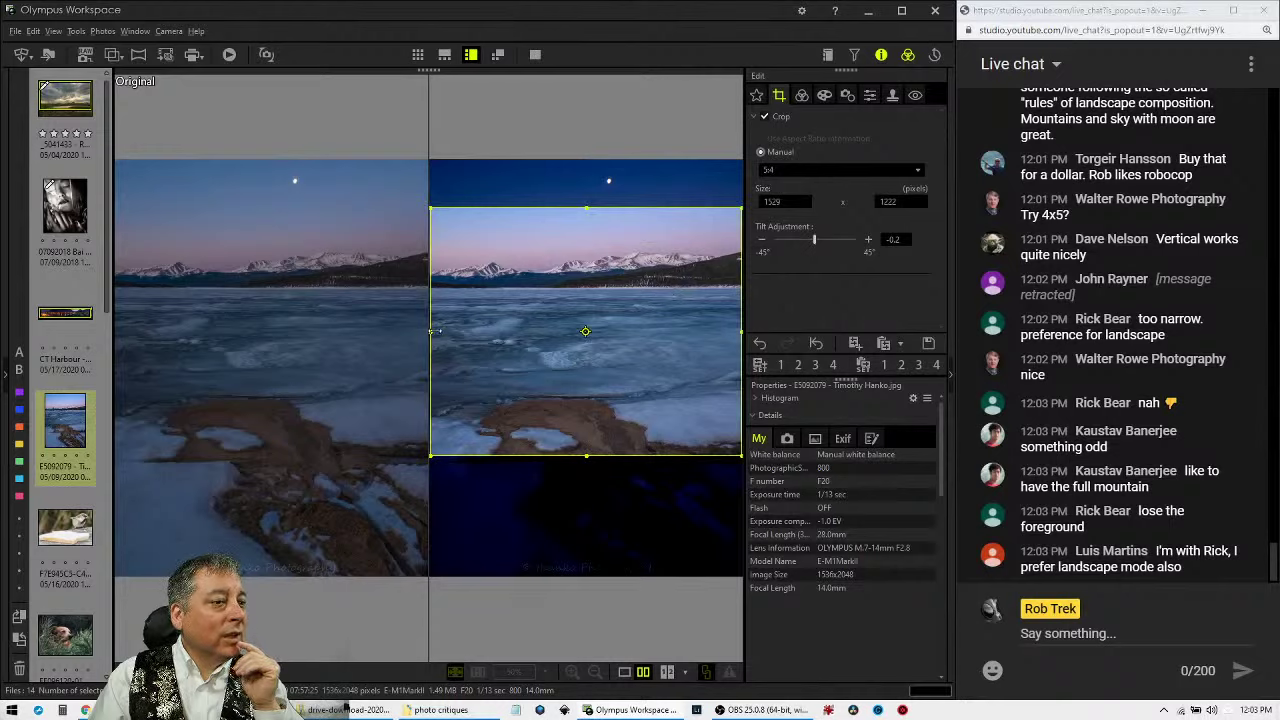
drag(436, 331, 441, 331)
drag(520, 347, 522, 331)
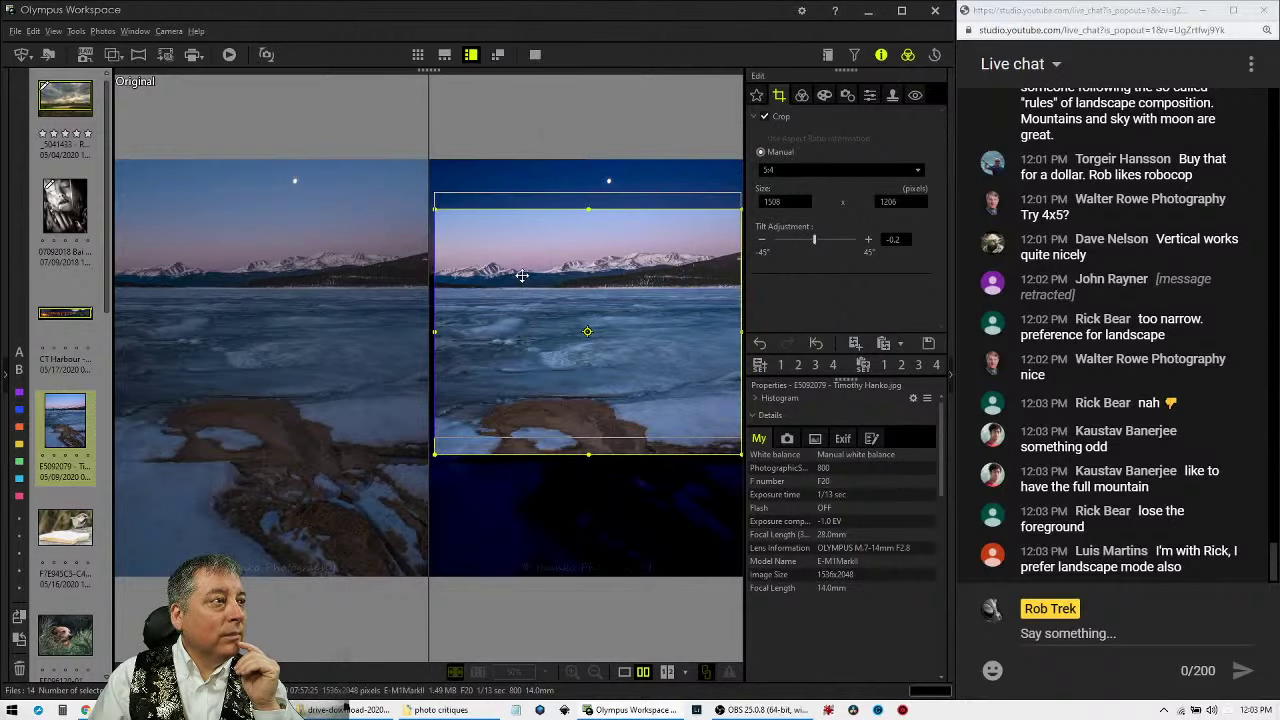
drag(741, 315, 738, 315)
drag(675, 316, 670, 268)
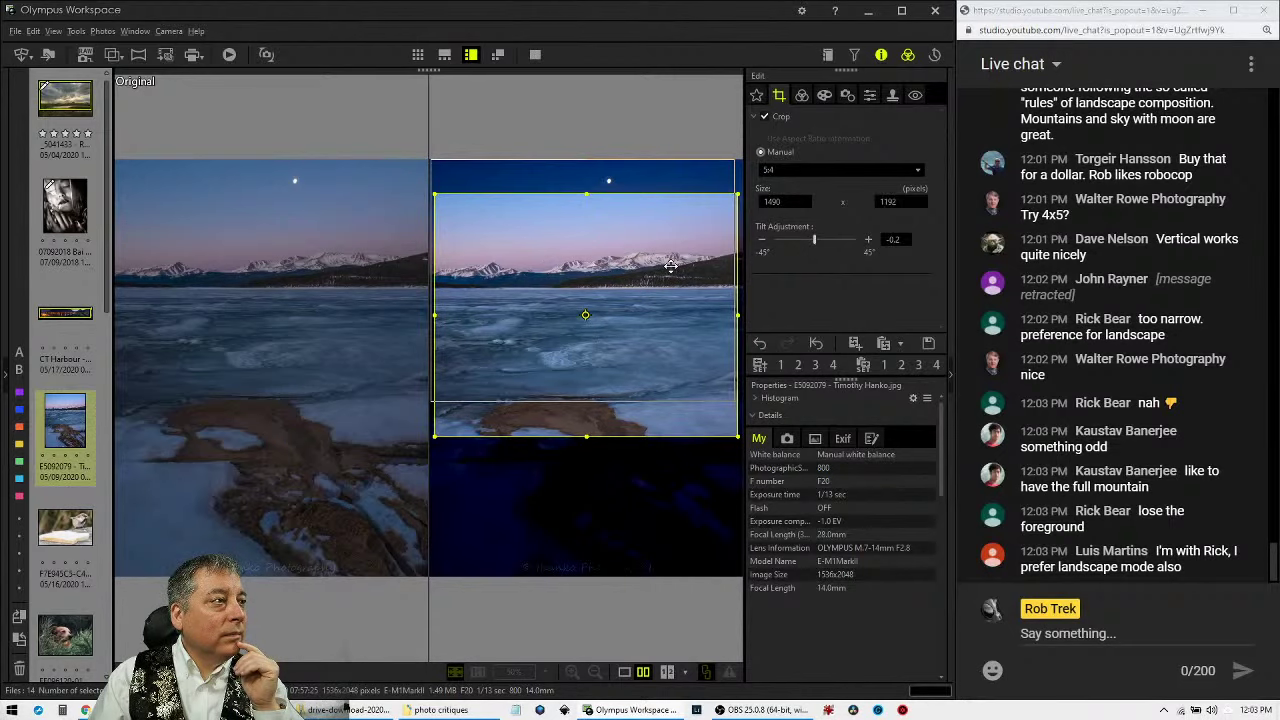
Preview the 5:4 crop, compare it with the original in full screen, and return to the editor.
click(801, 94)
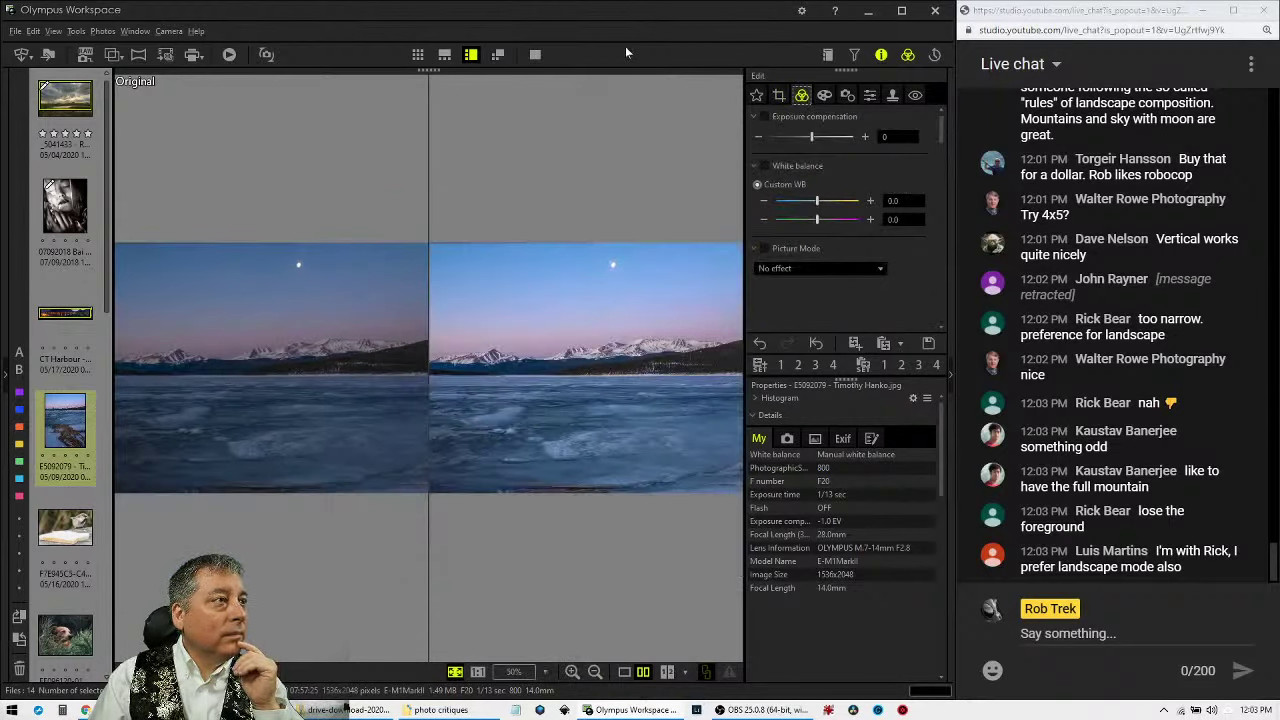
click(540, 55)
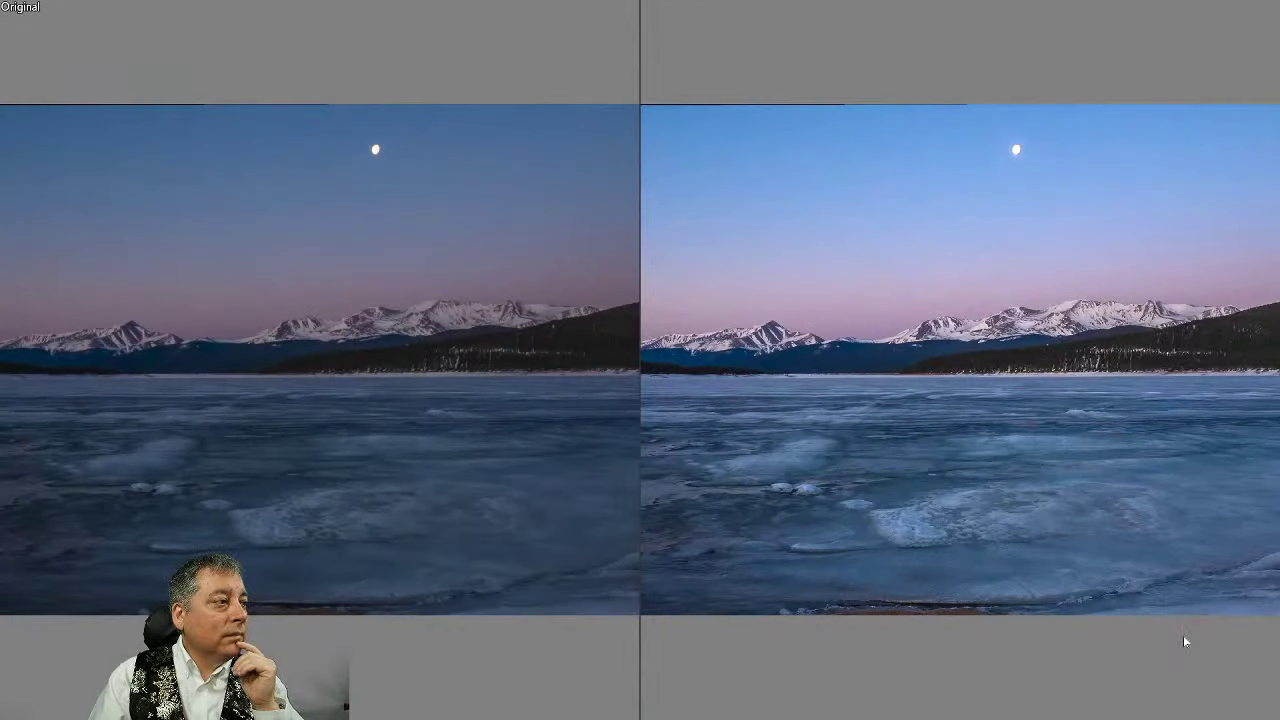
key(Escape)
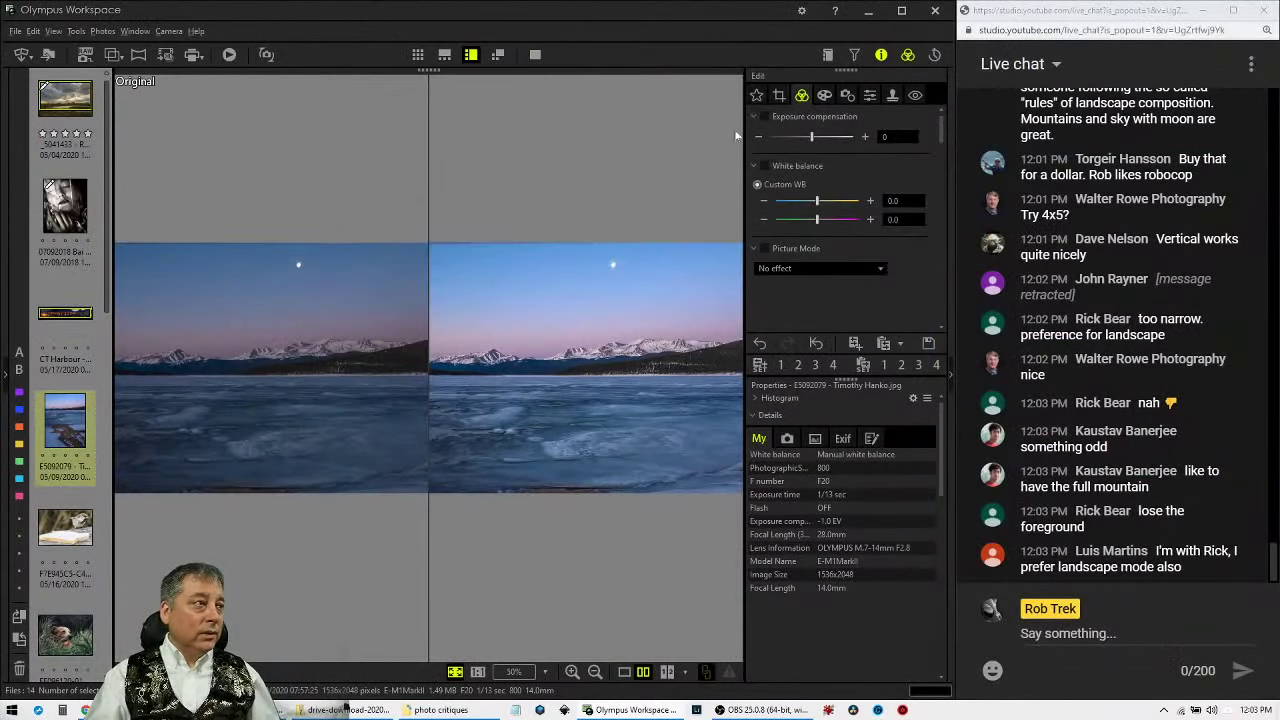
Set a 16:9 crop of 1480 x 832 pixels around the moon, the full mountain range and the upper ice, and preview it.
click(778, 96)
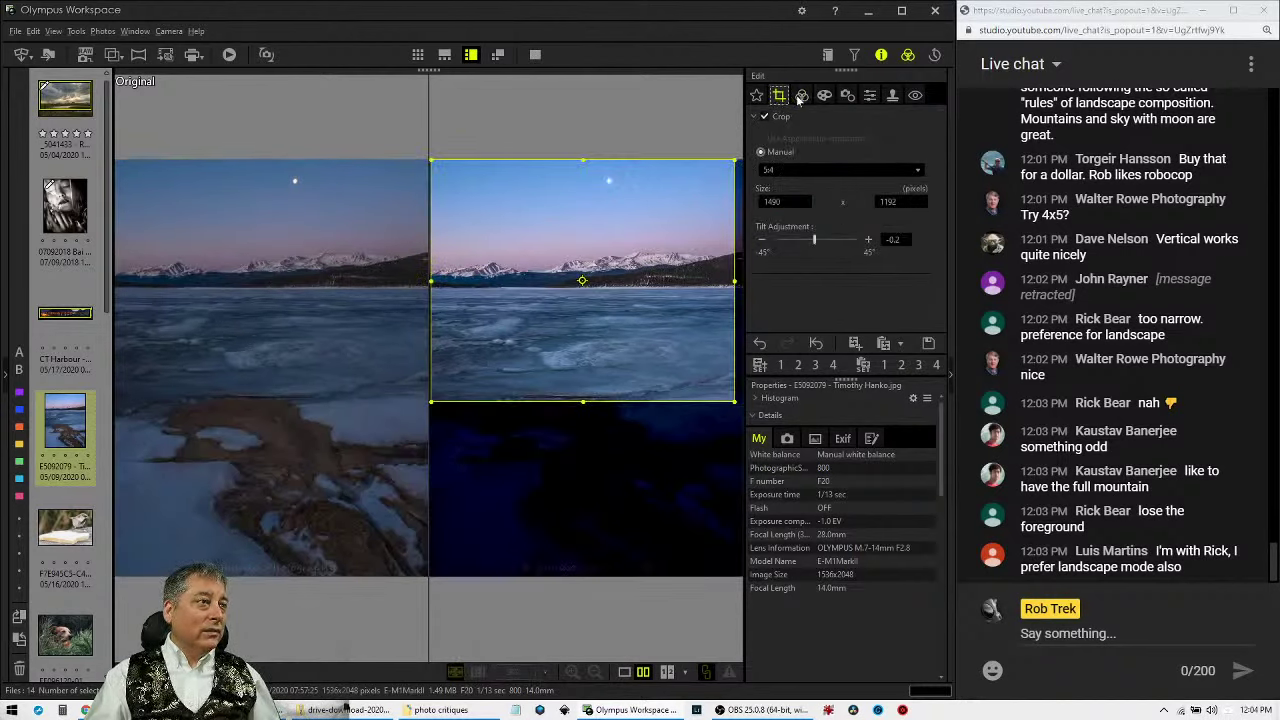
click(826, 168)
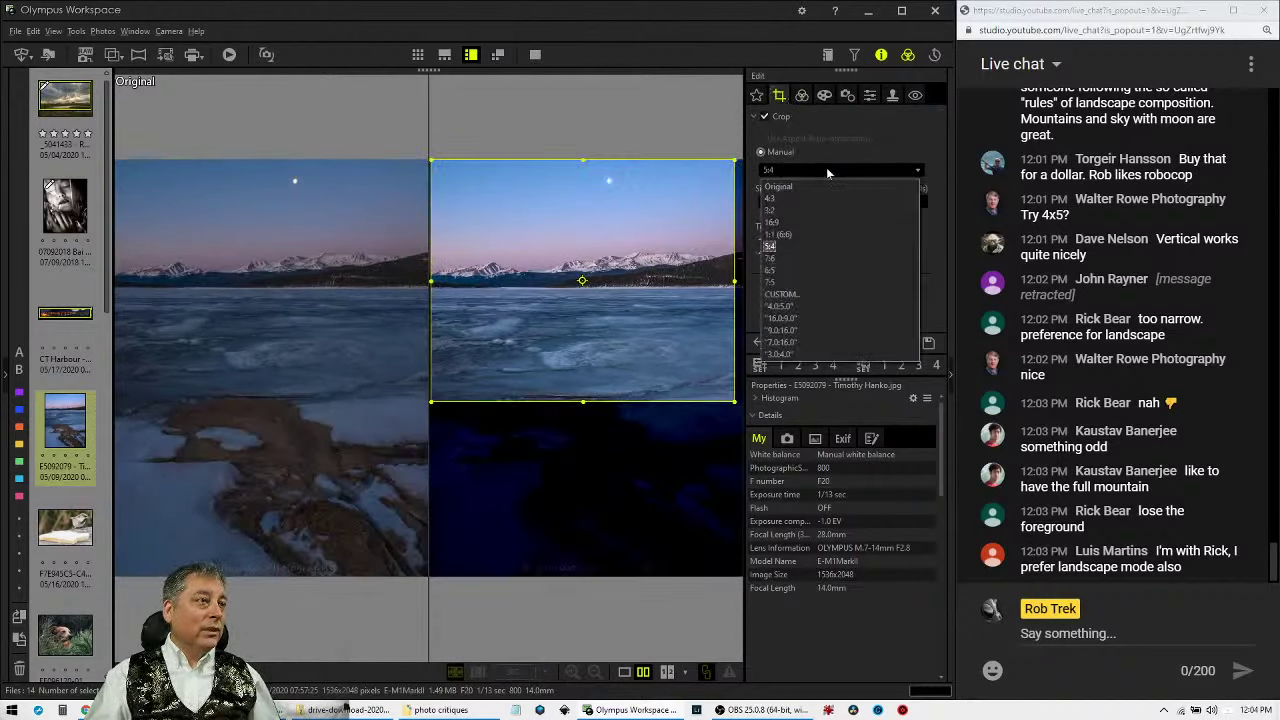
click(814, 319)
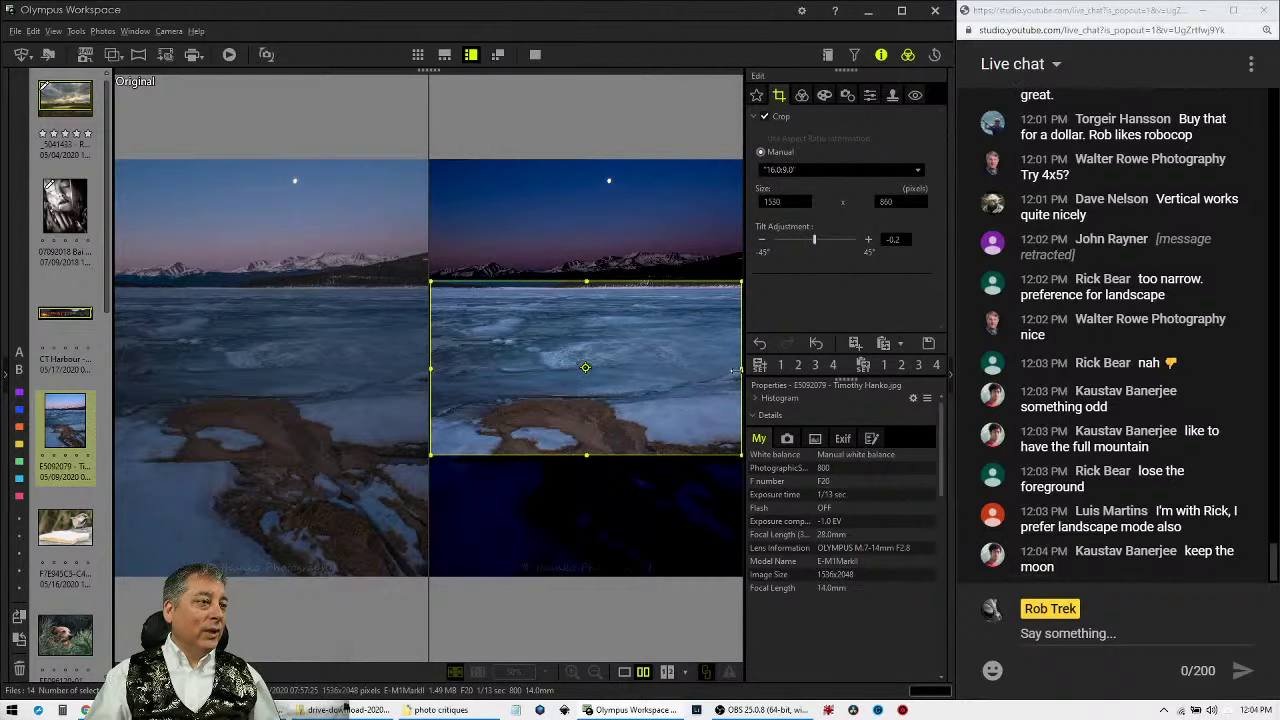
drag(740, 369, 652, 221)
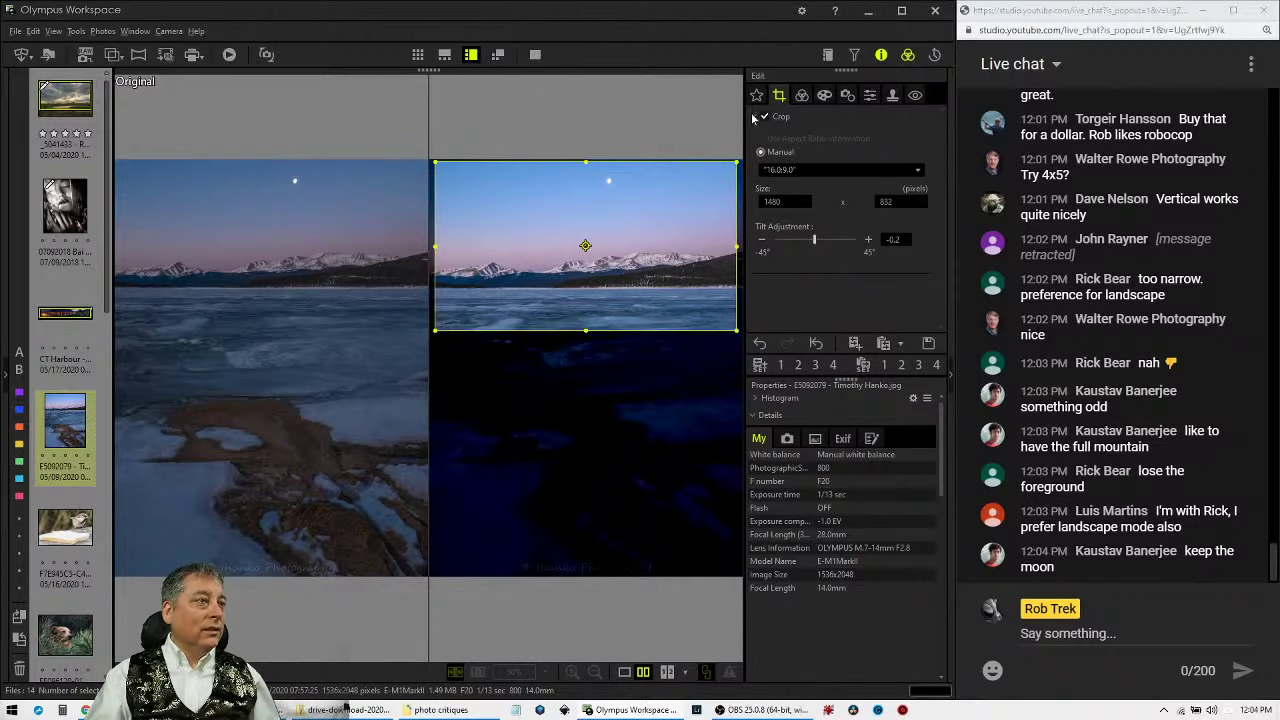
click(803, 96)
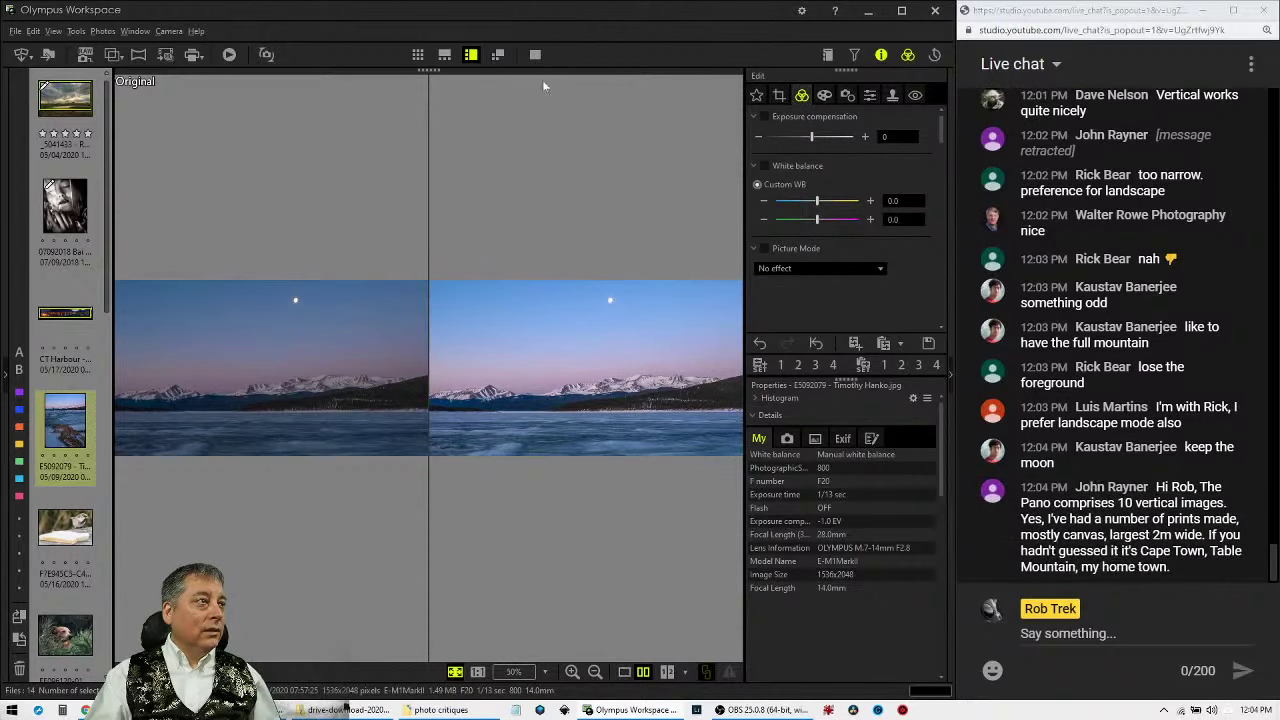
Show only the edited 16:9 version, view it in full screen, and return to the editor.
click(624, 671)
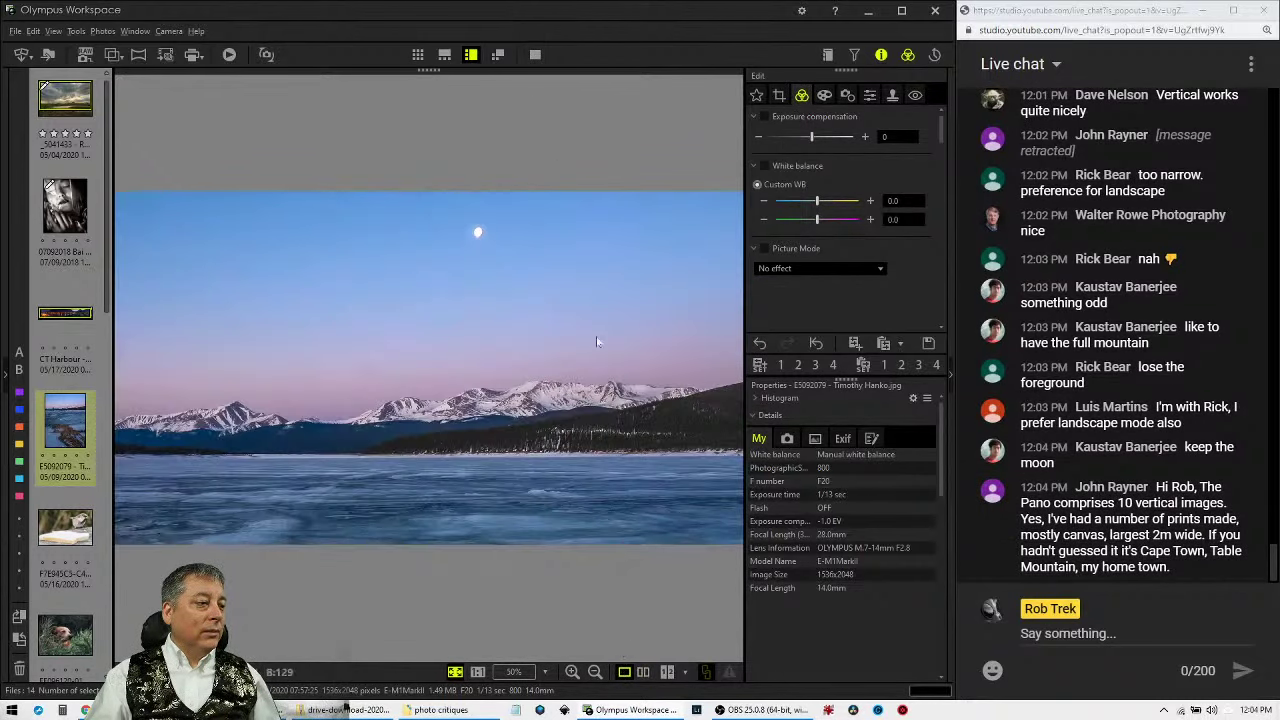
click(535, 54)
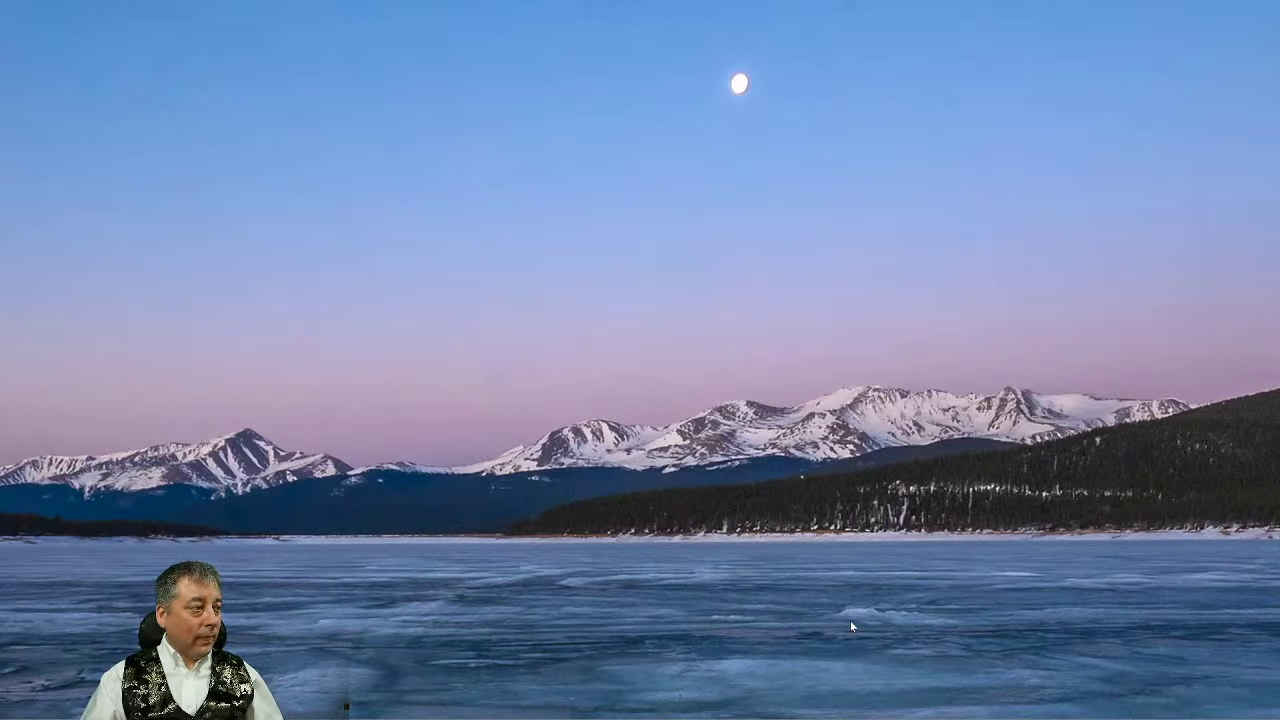
key(Escape)
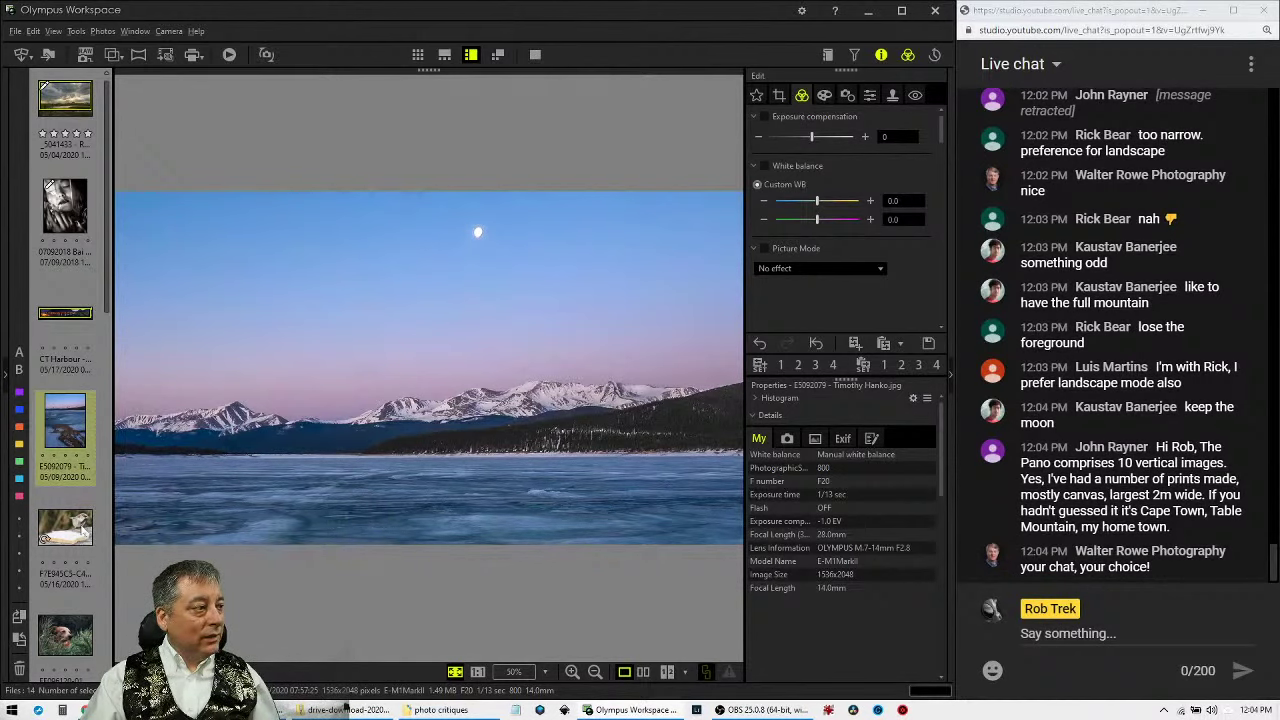
Open the photo of the sparrow beside the bread slice and raise the RGB tone curve's black point to 15.
click(84, 530)
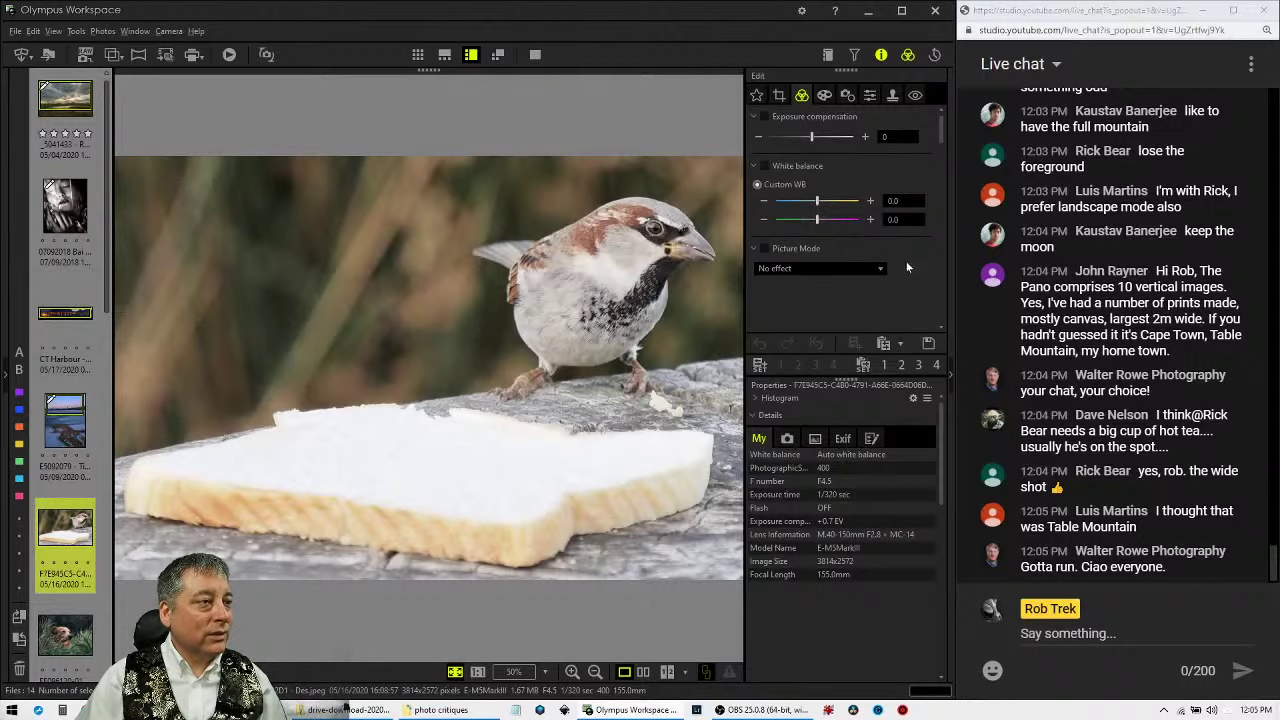
scroll(904, 271, down, 3)
scroll(904, 271, down, 10)
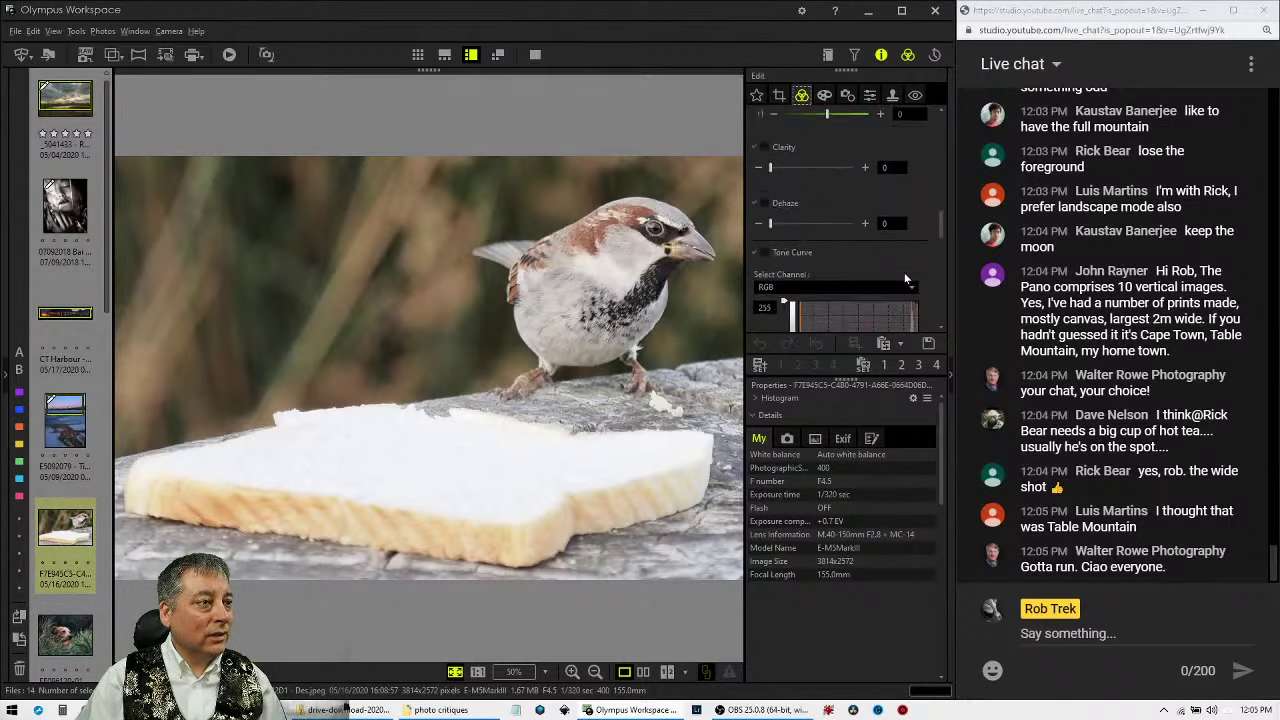
scroll(903, 272, down, 2)
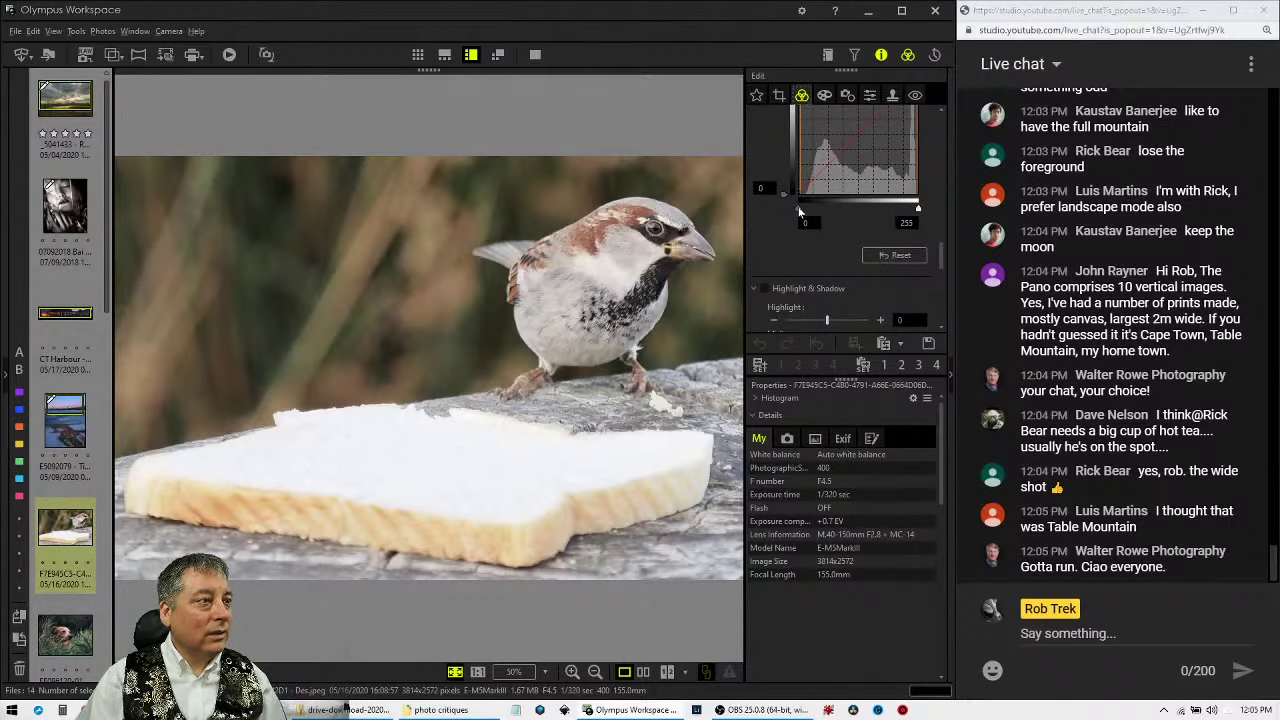
drag(802, 206, 807, 210)
scroll(930, 150, up, 1)
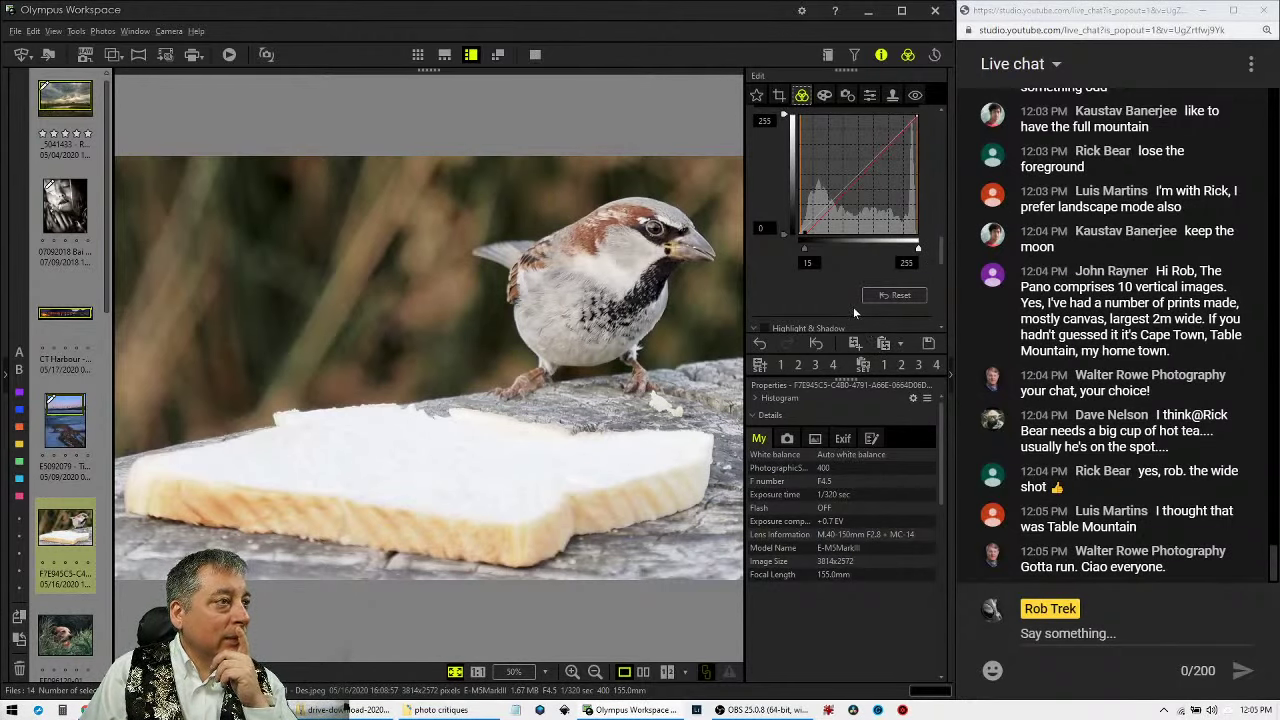
Lower the sparrow photo's highlights to -2.
scroll(852, 306, down, 3)
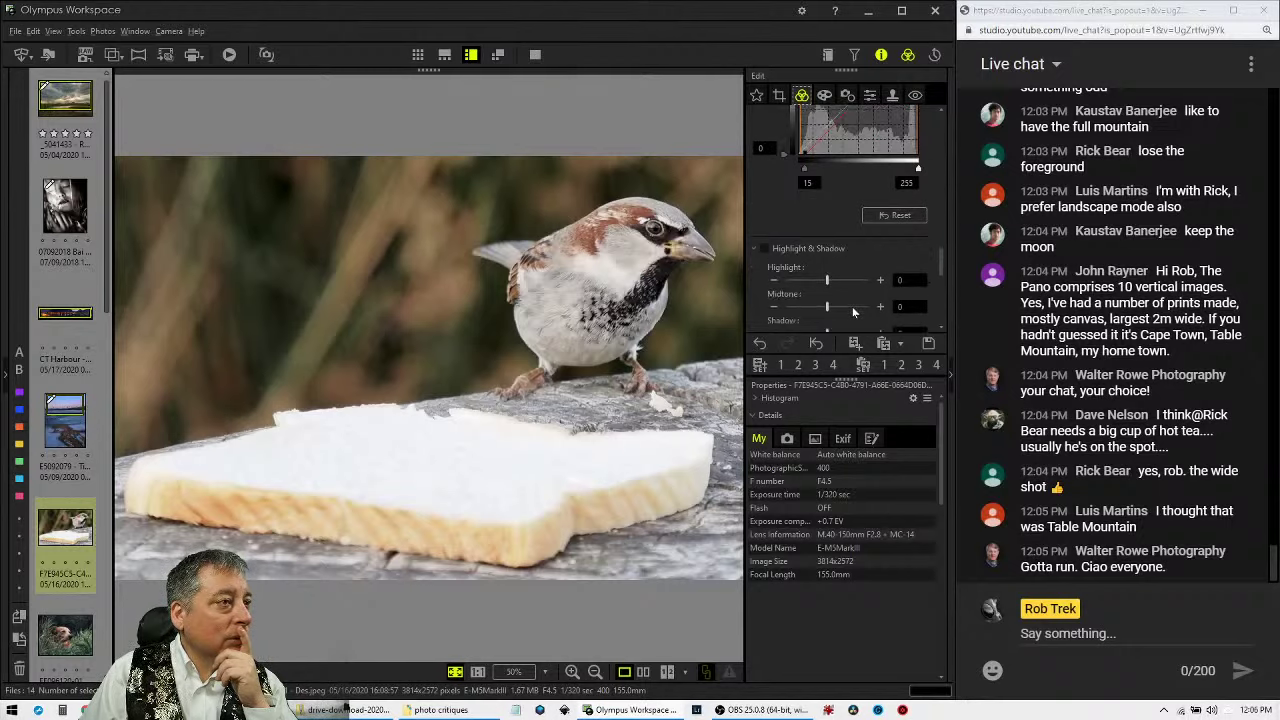
click(772, 221)
click(772, 221)
click(772, 221)
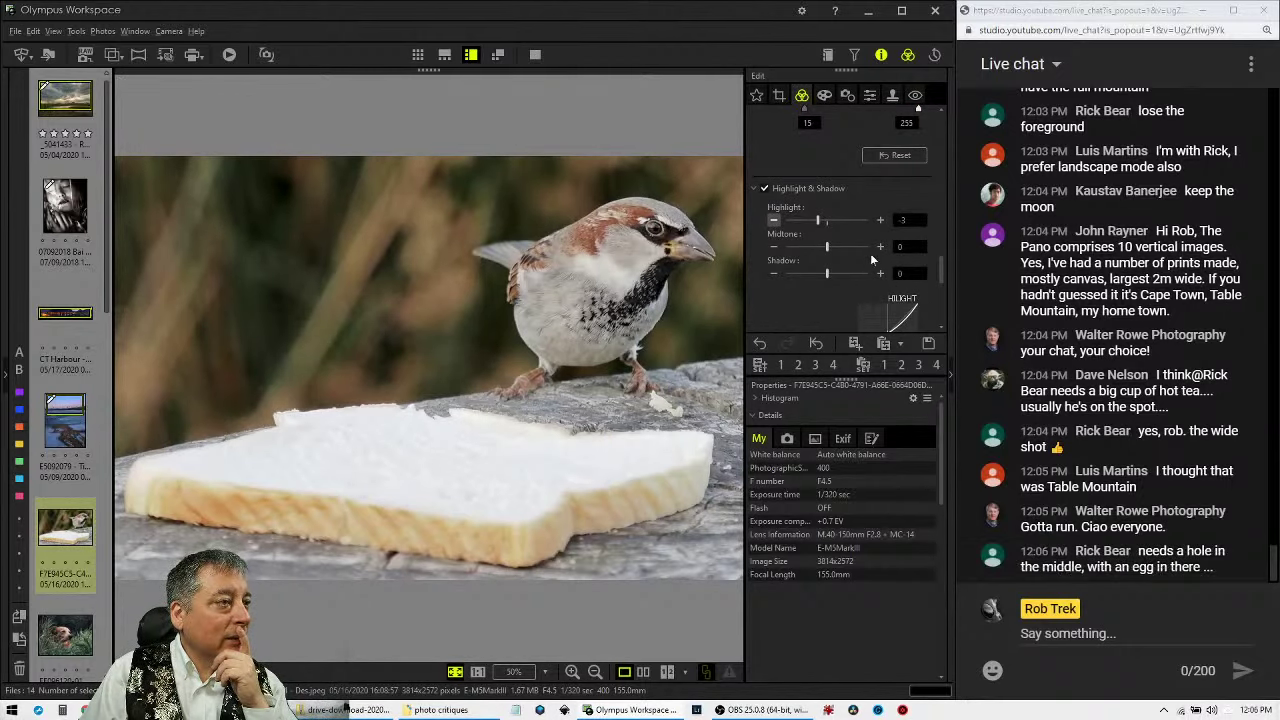
click(881, 221)
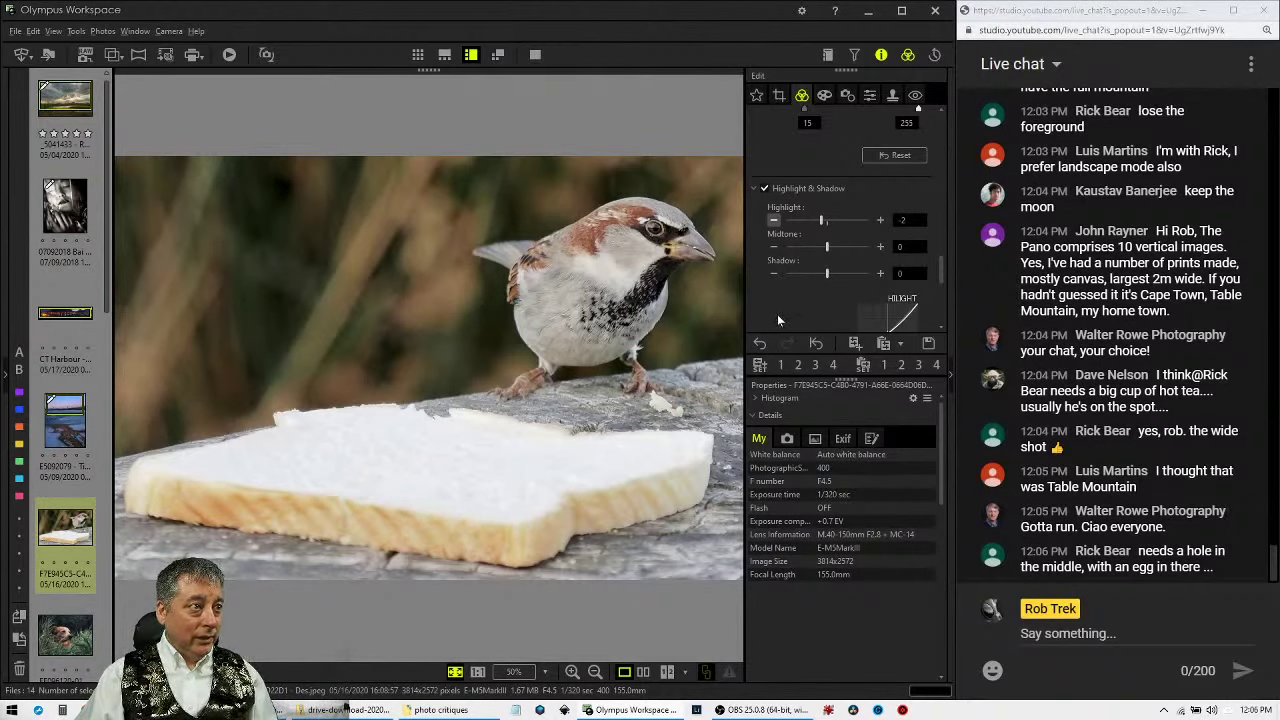
Raise the sparrow photo's saturation to 51.
drag(942, 274, 939, 304)
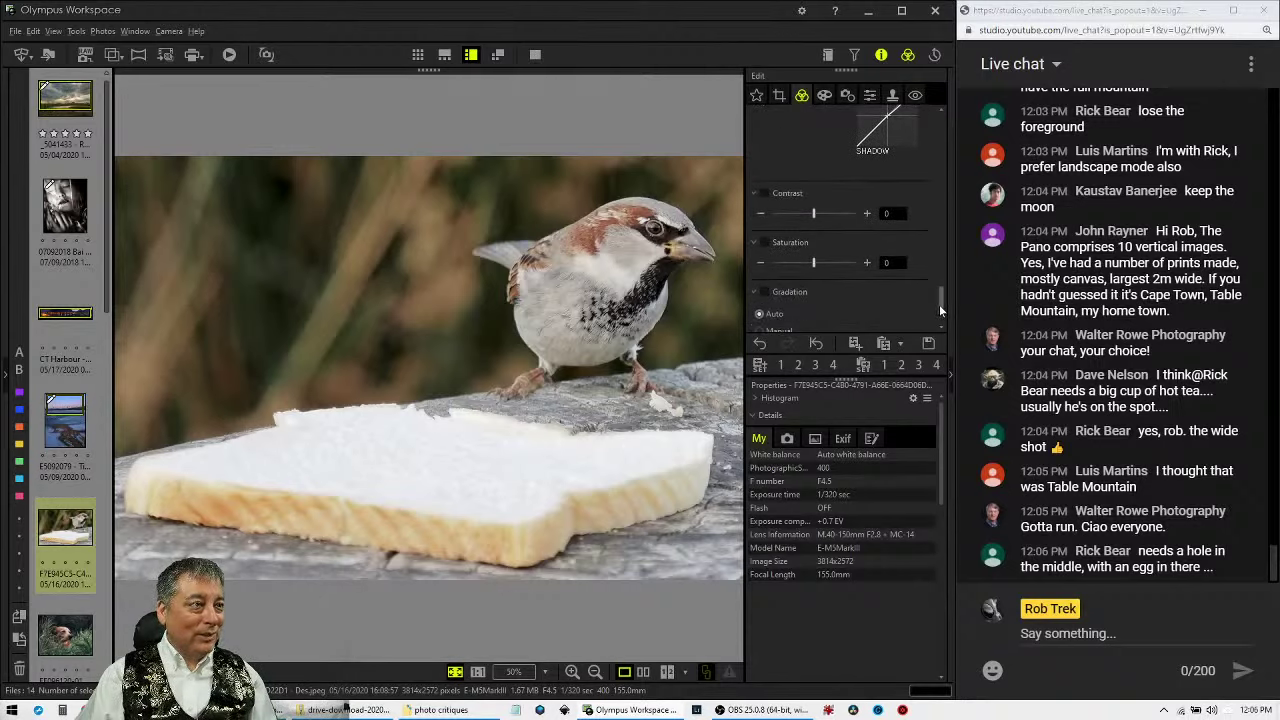
drag(813, 264, 822, 266)
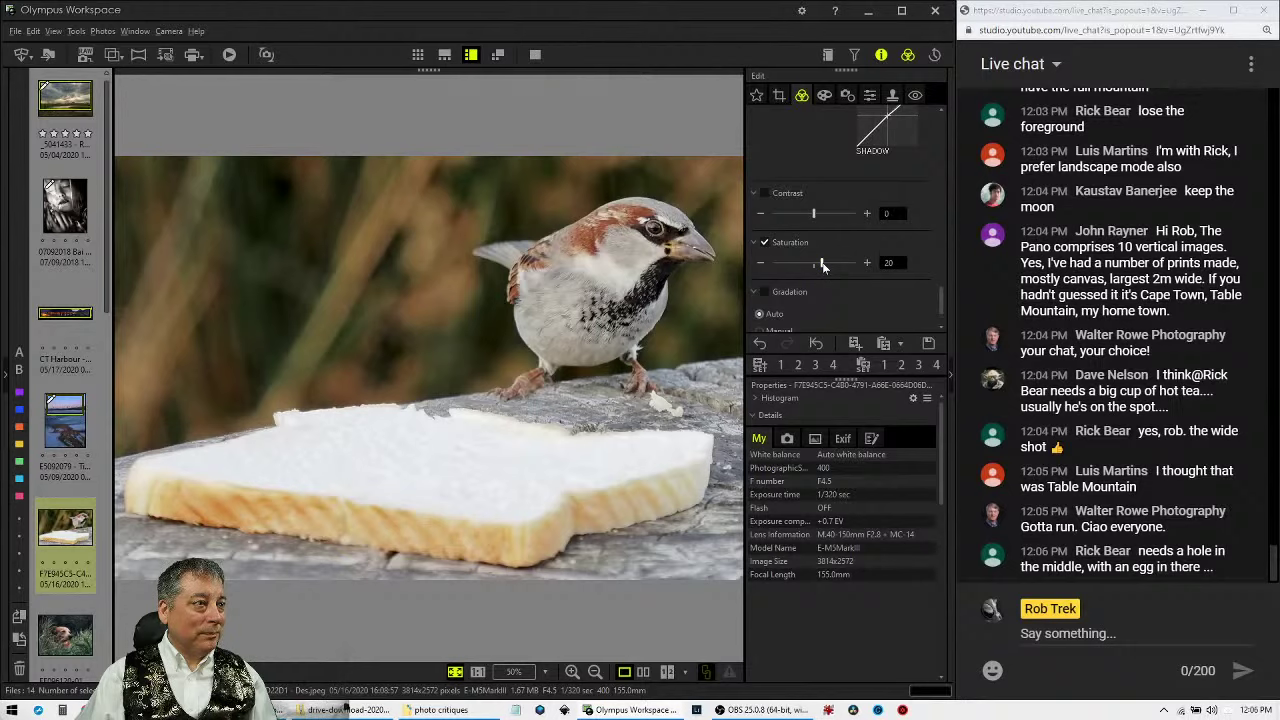
drag(822, 266, 836, 266)
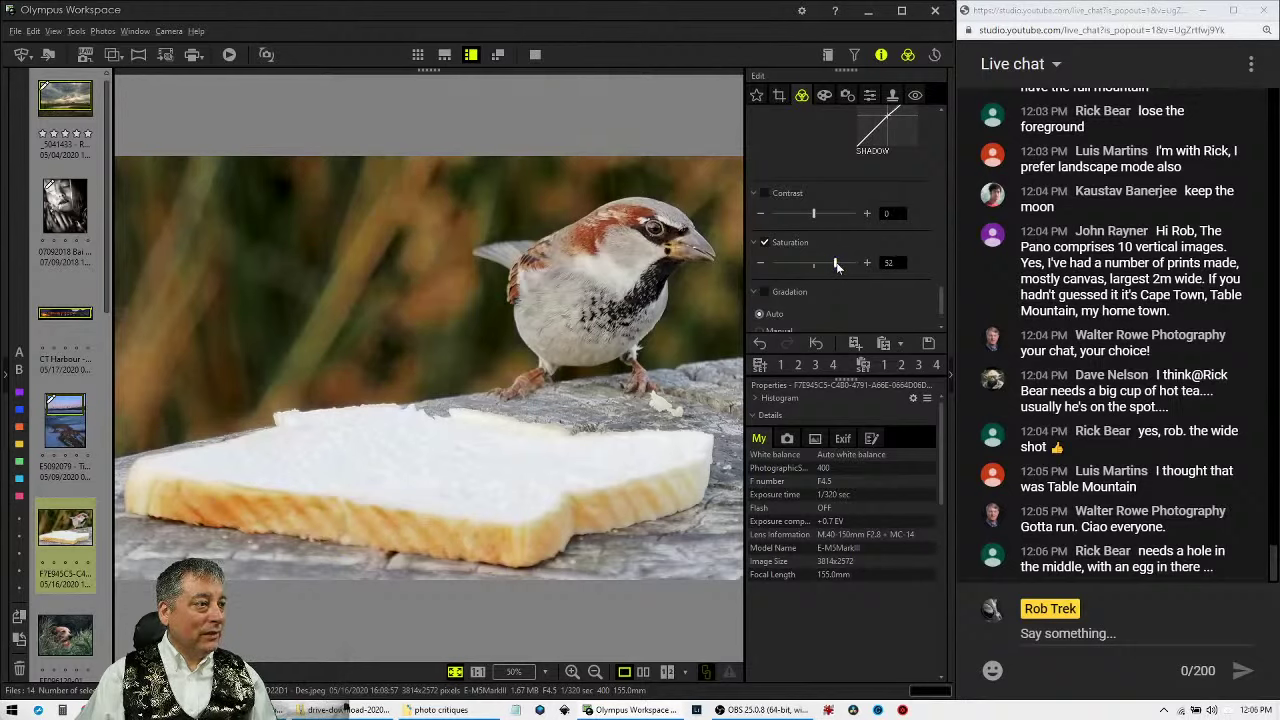
drag(838, 266, 834, 266)
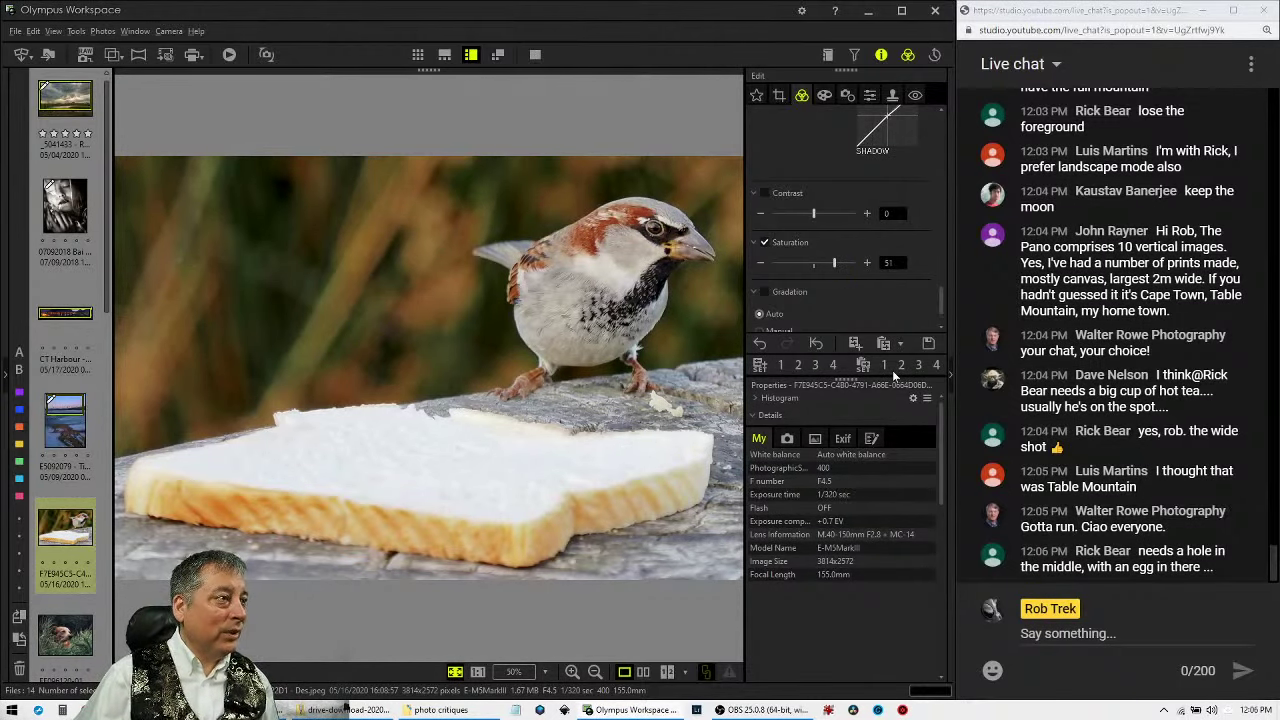
Set a 4:3 crop of 3024 x 2268 pixels against the photo's upper right corner, cutting into the bread, and preview it.
click(779, 95)
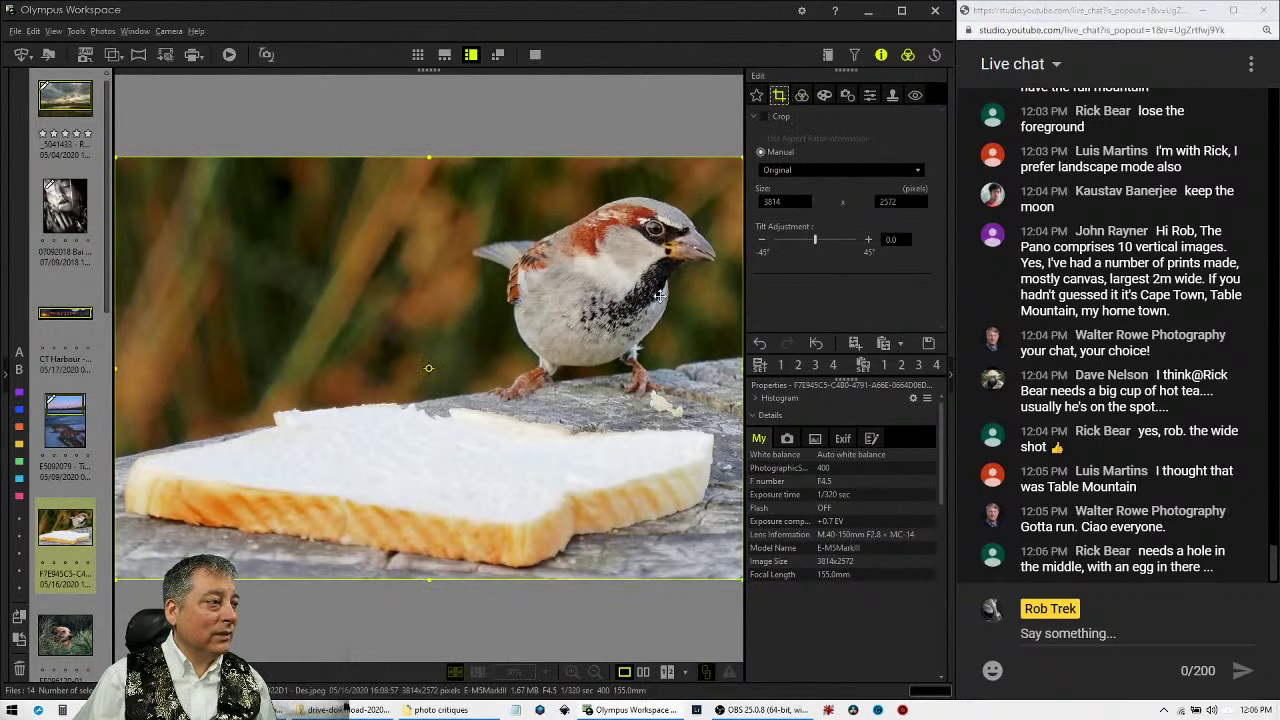
click(781, 172)
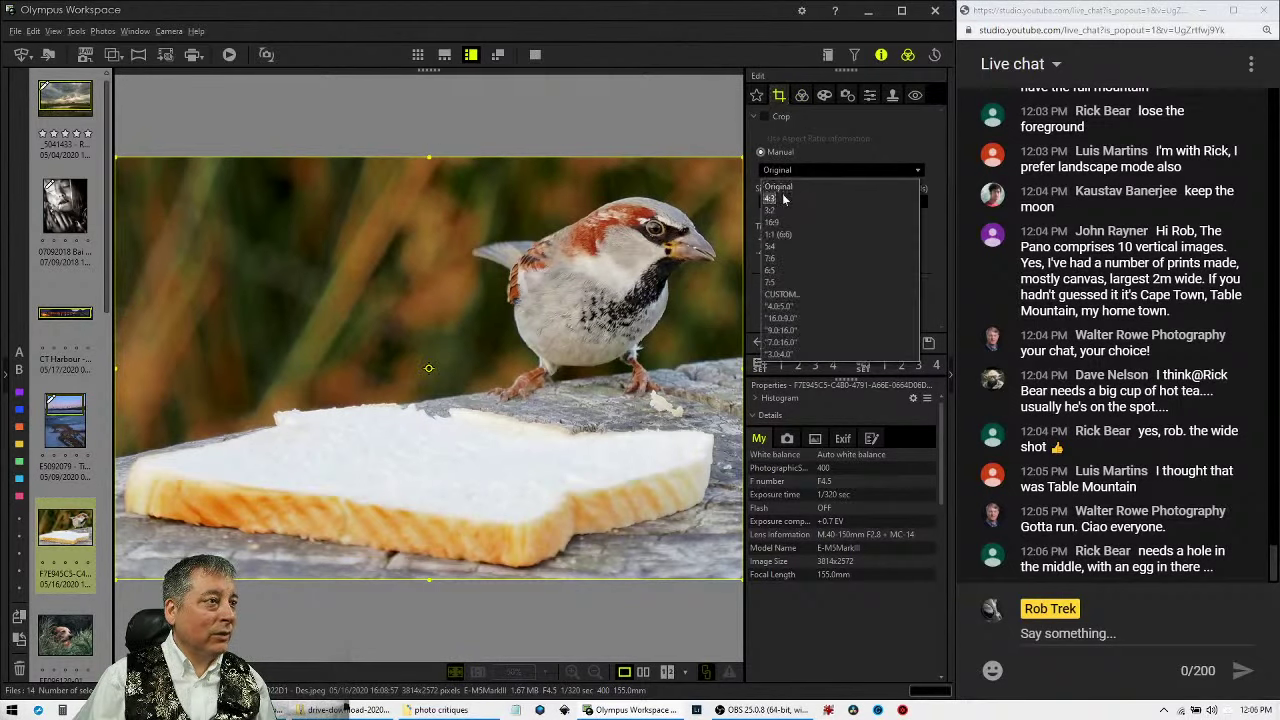
click(783, 198)
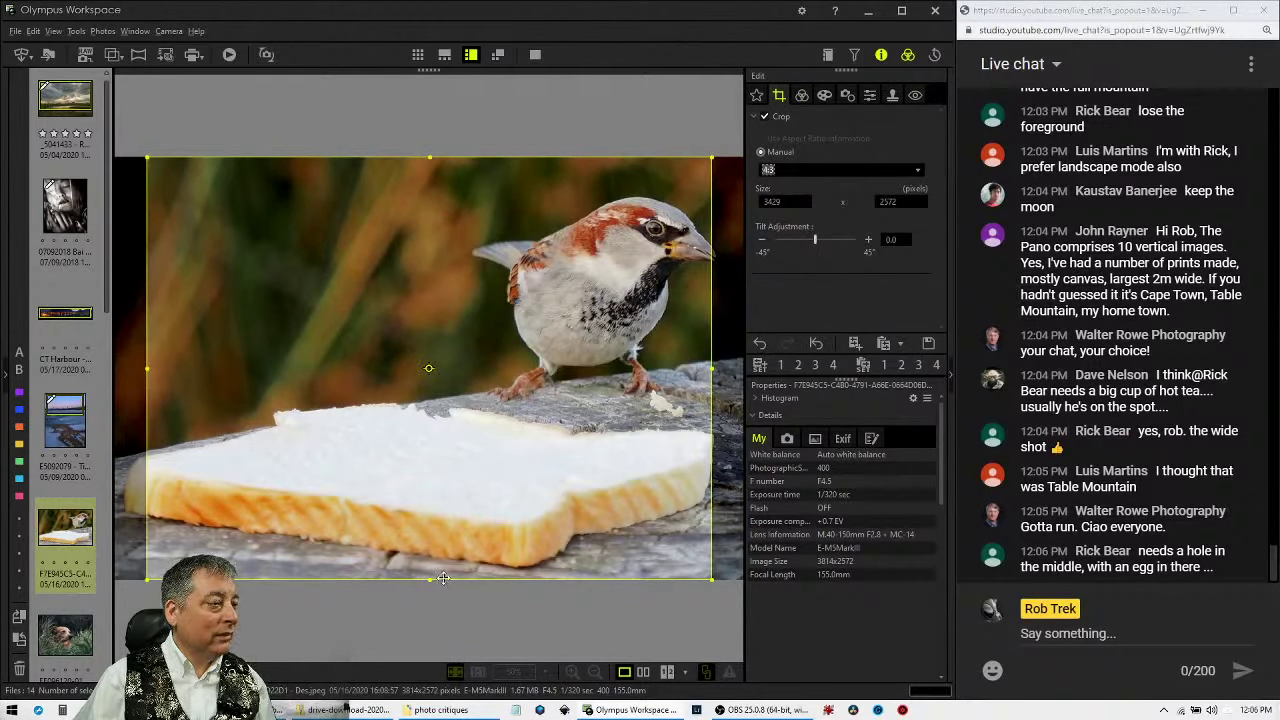
drag(440, 528, 484, 529)
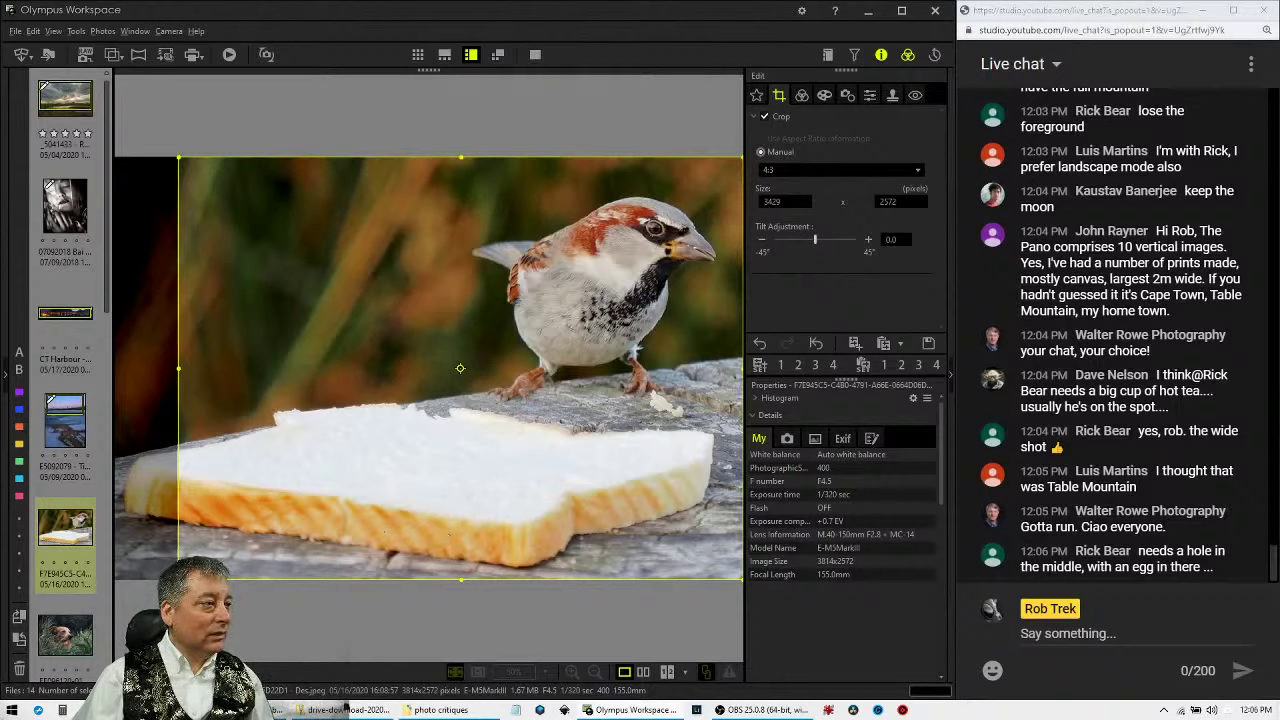
drag(178, 579, 216, 550)
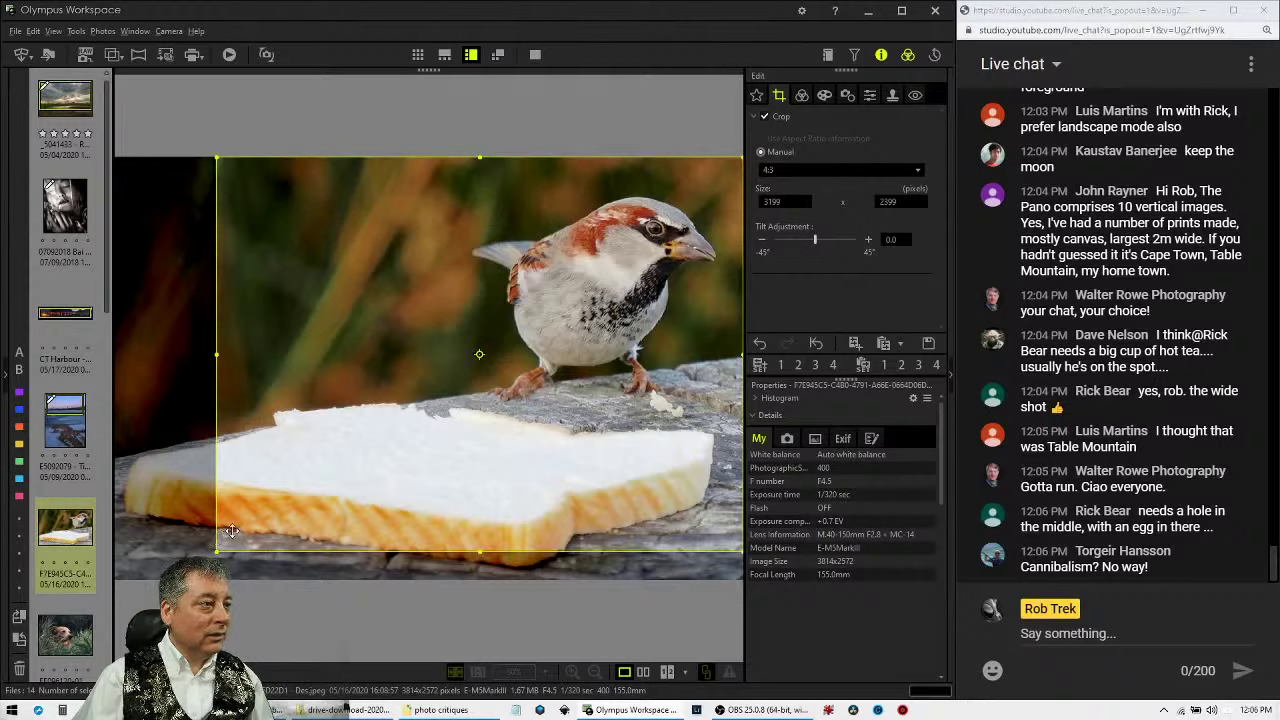
drag(216, 549, 247, 525)
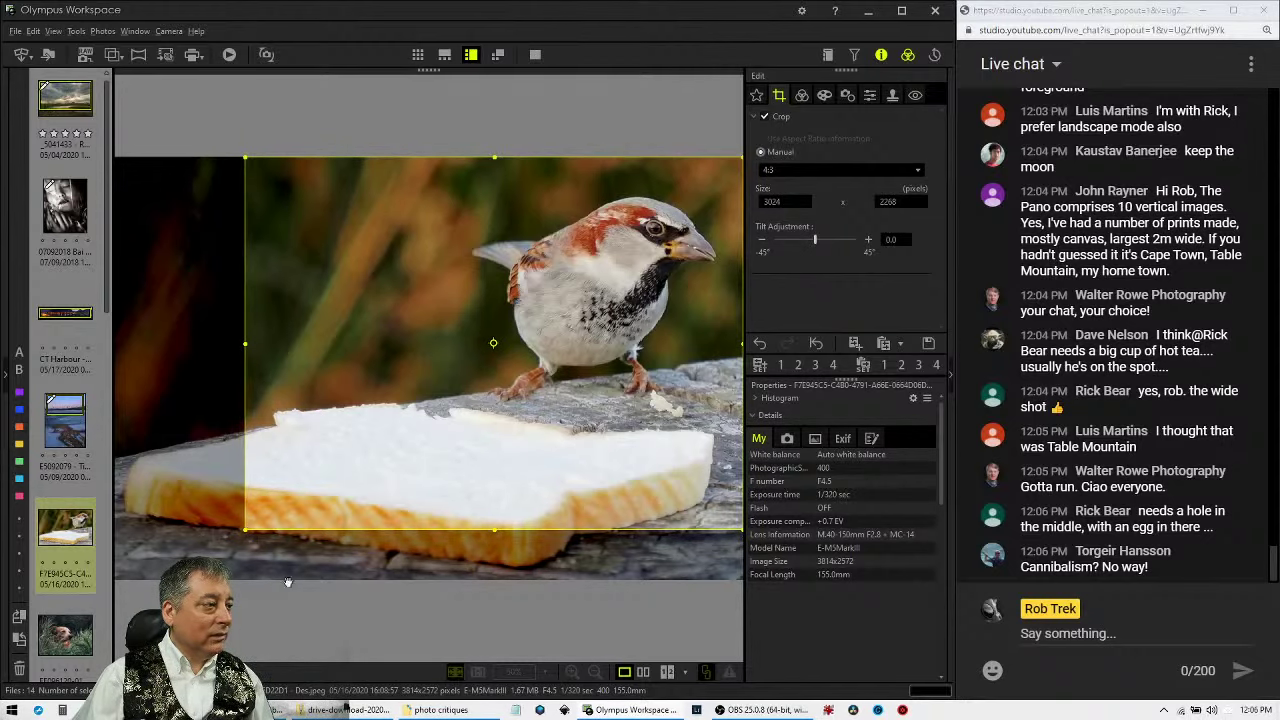
click(802, 94)
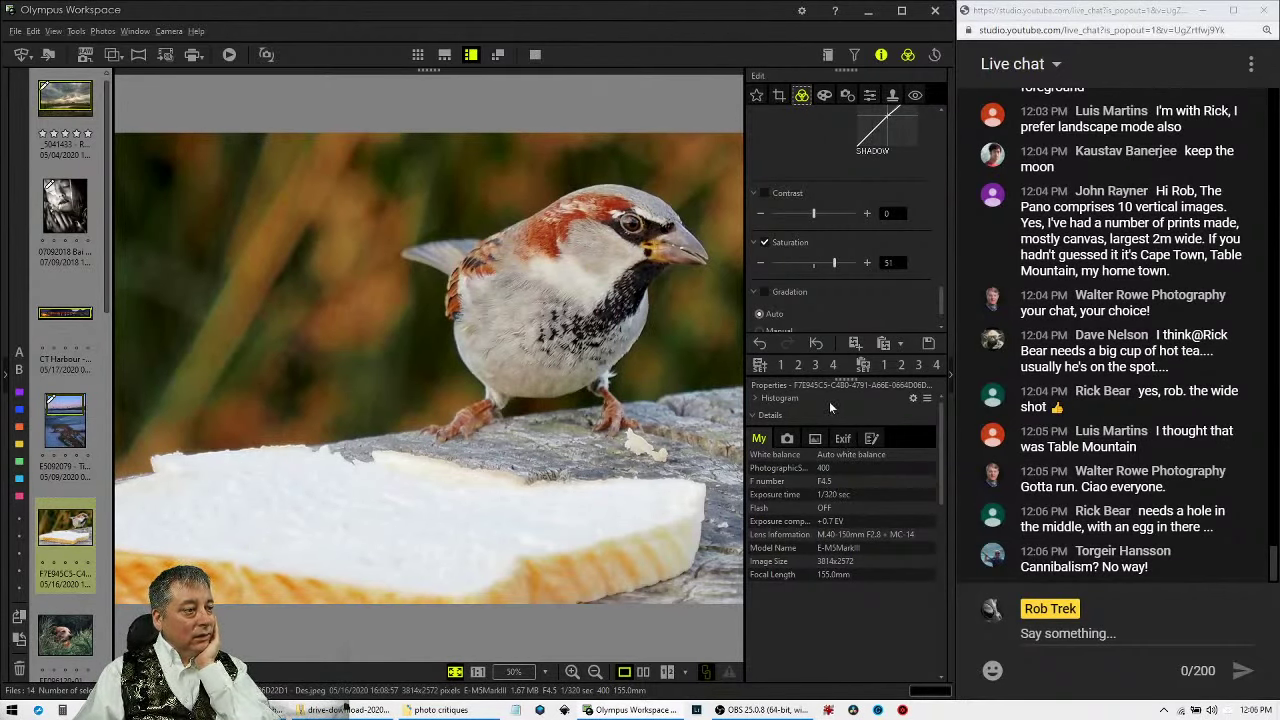
Tighten the 4:3 crop around the sparrow to 2924 x 2194 pixels and preview it.
click(779, 96)
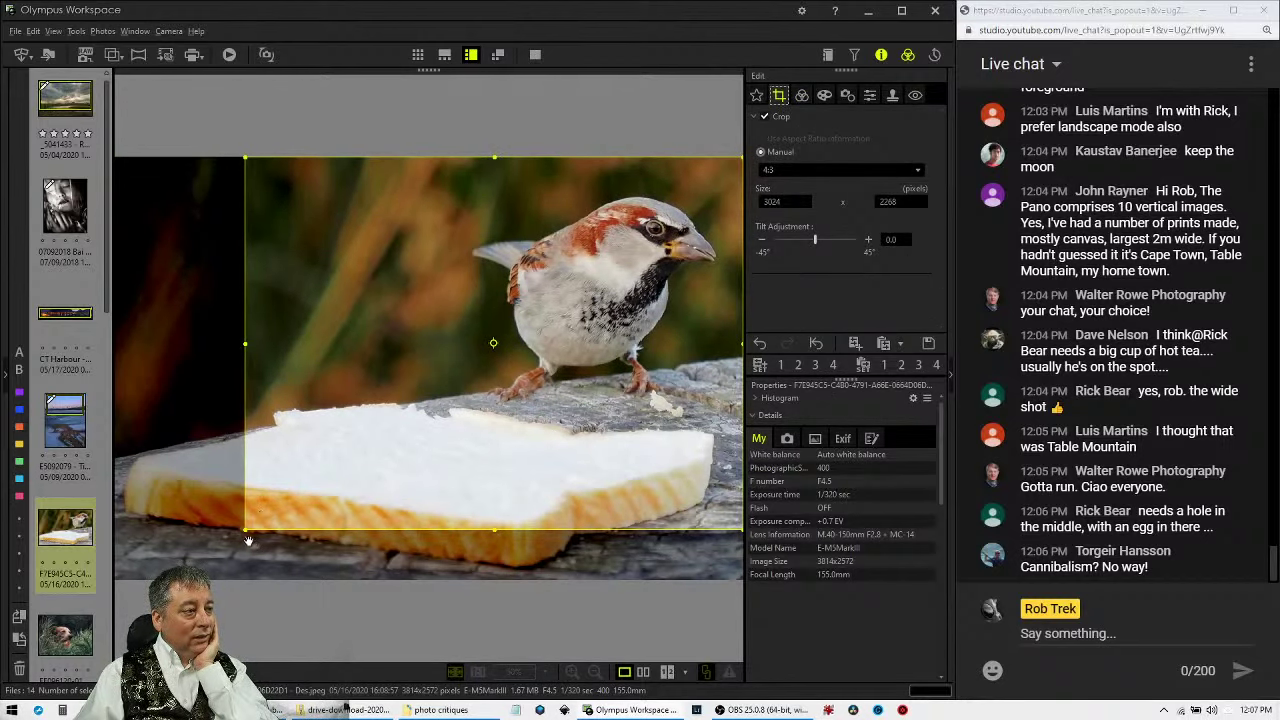
drag(245, 531, 261, 517)
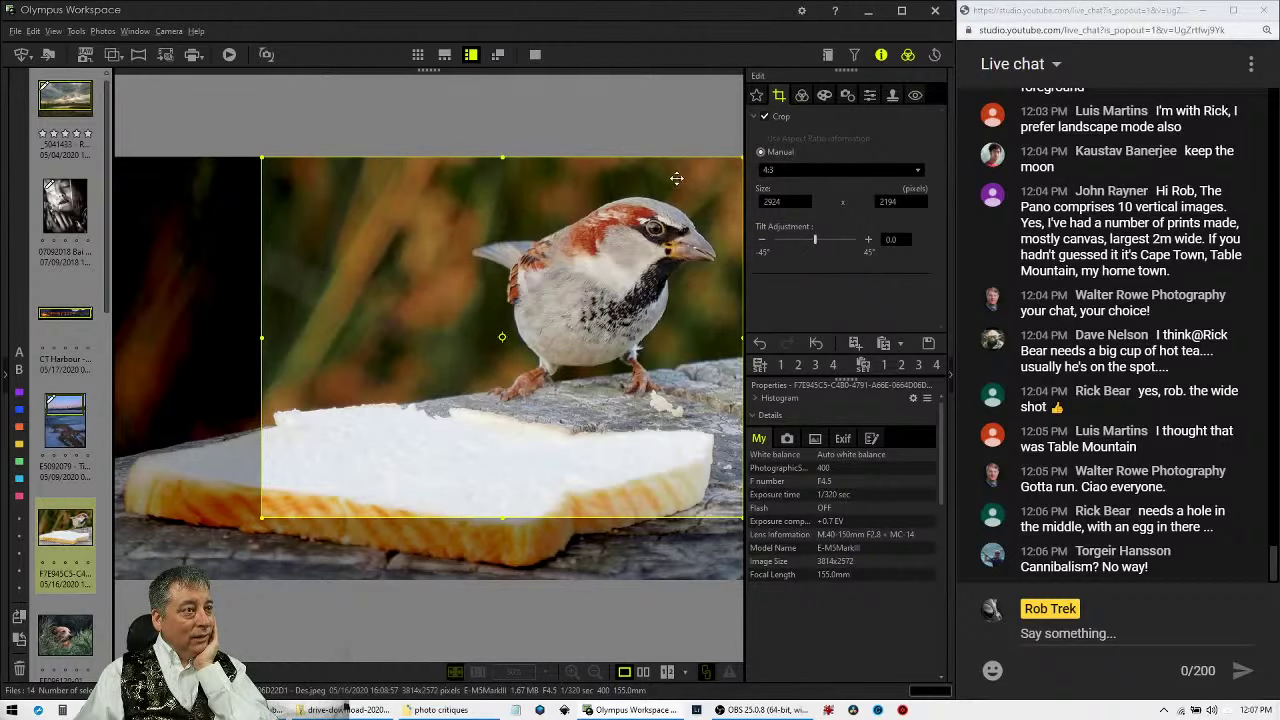
click(801, 98)
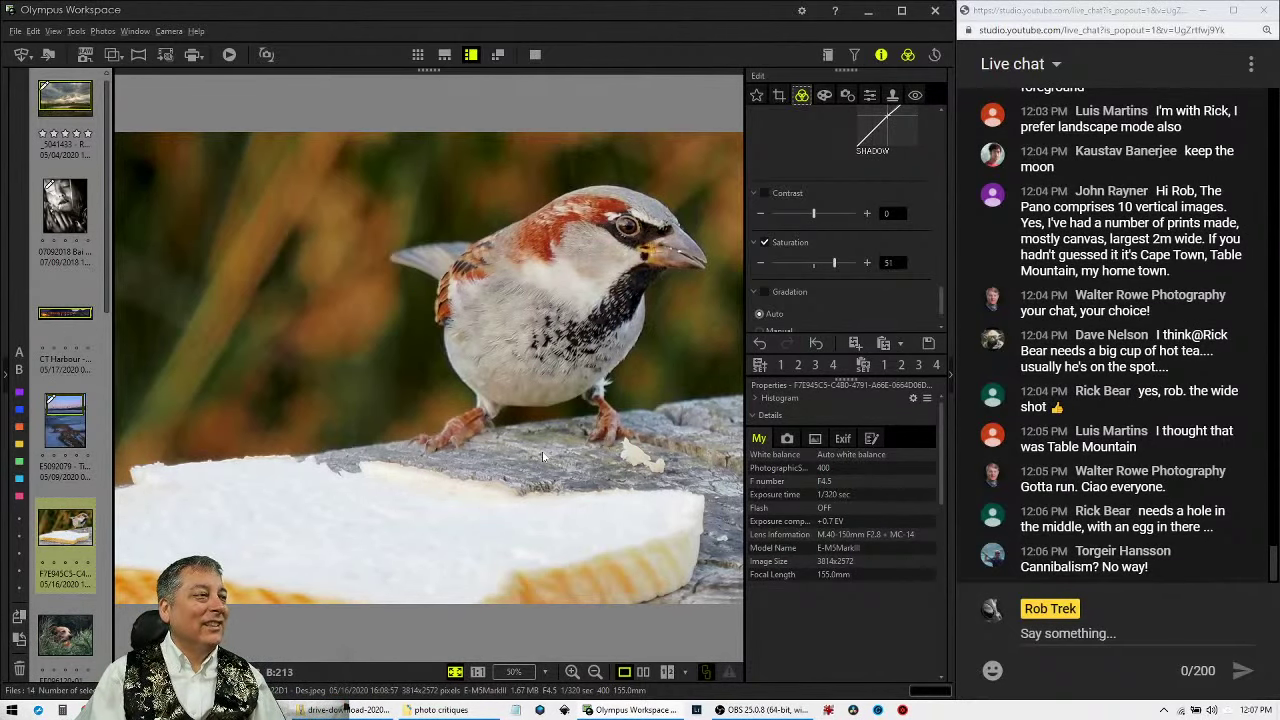
Reduce the 4:3 crop to 2052 x 1538 pixels around the sparrow, leaving out the bread, and preview it.
click(780, 94)
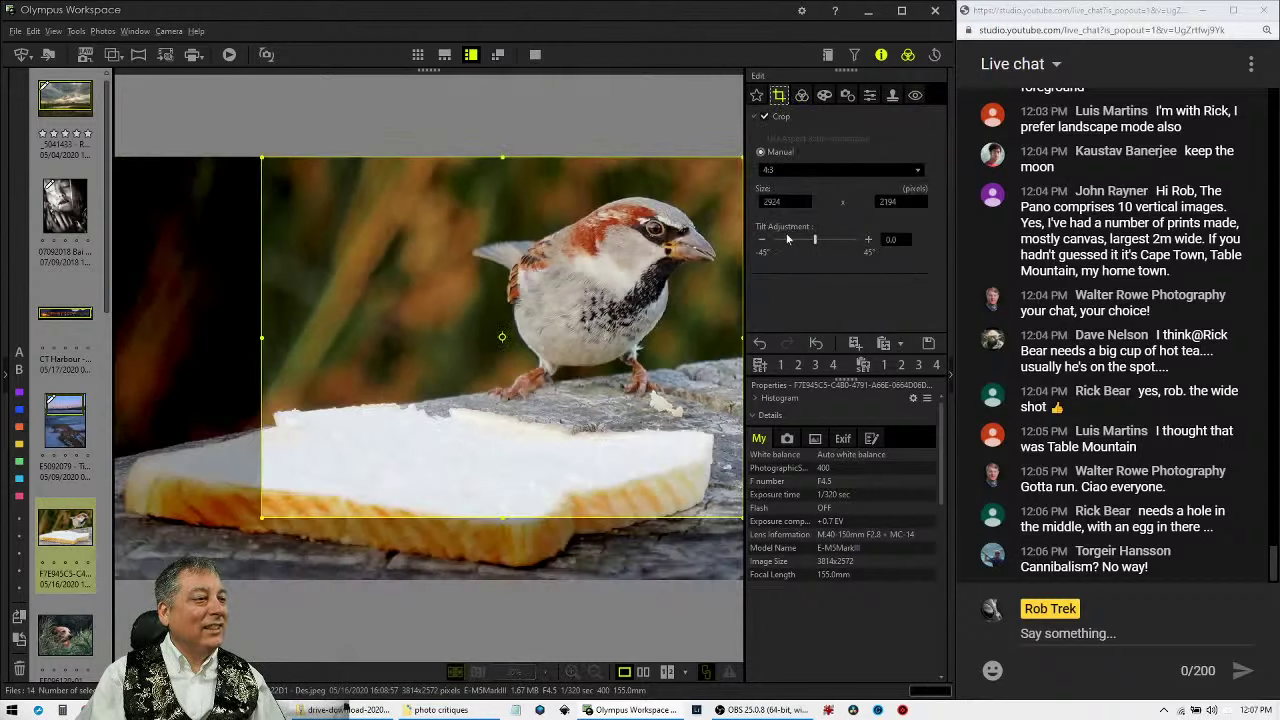
drag(262, 518, 208, 558)
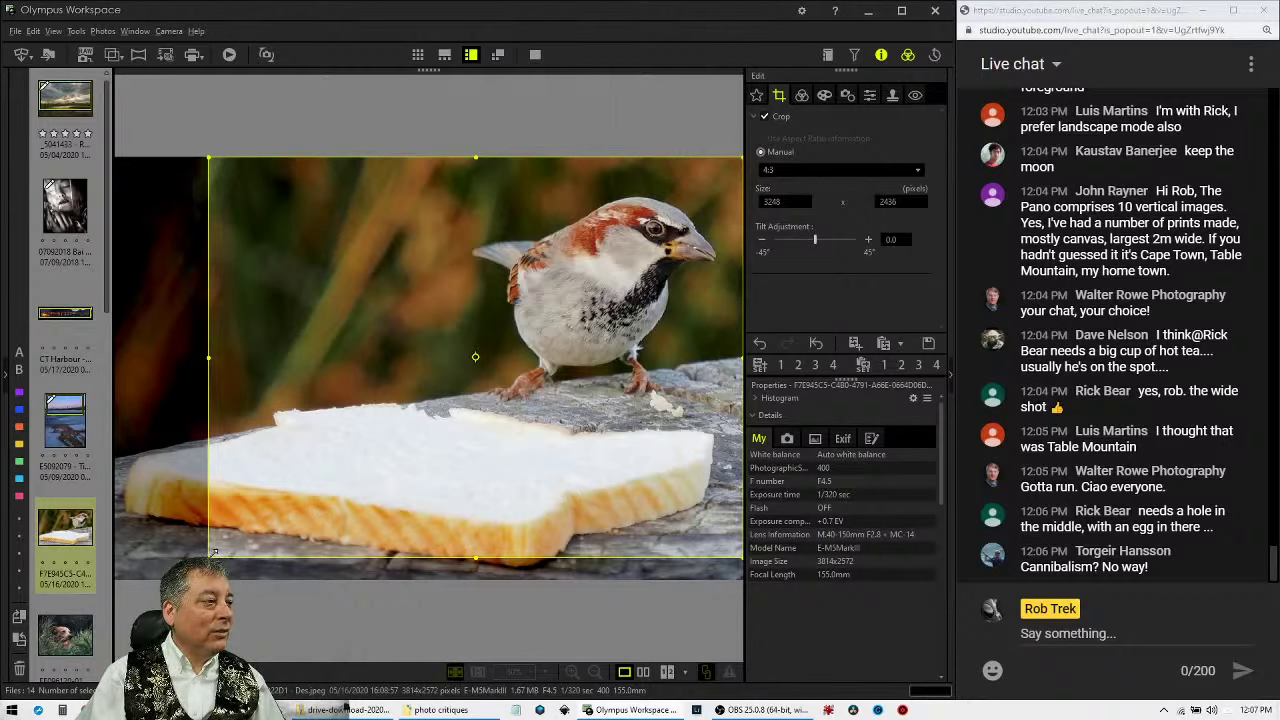
drag(213, 551, 405, 408)
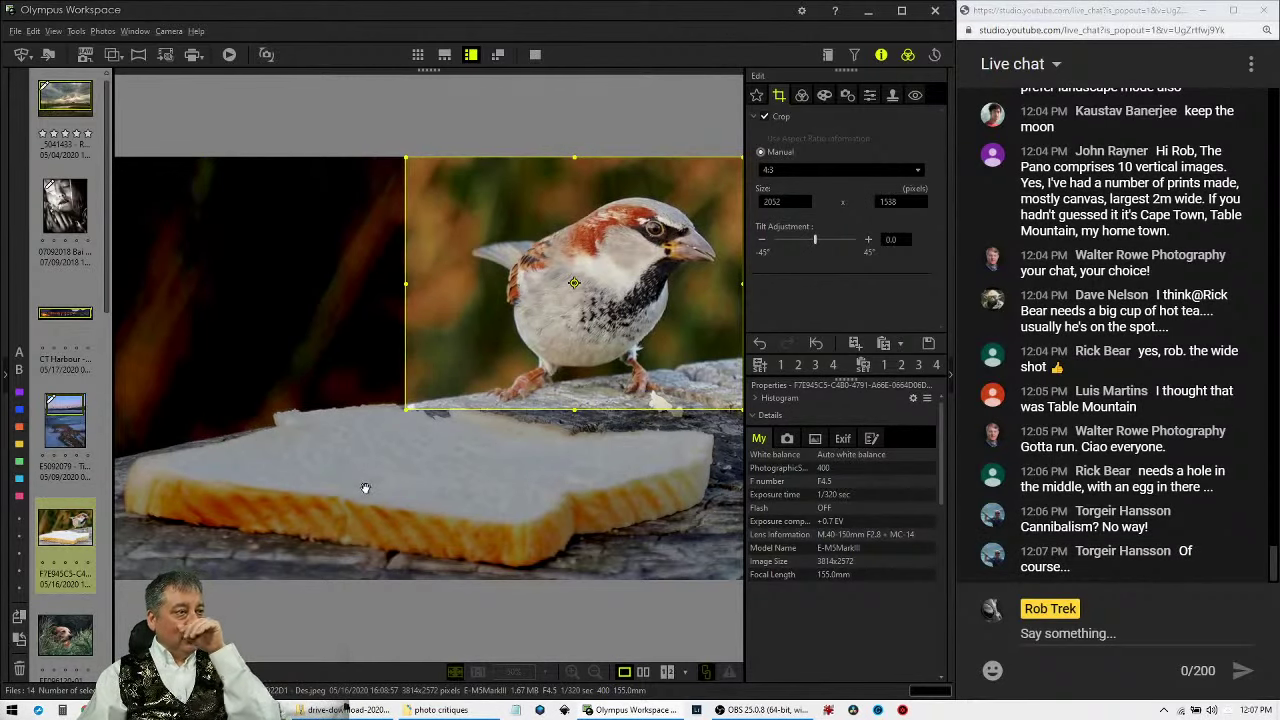
click(807, 100)
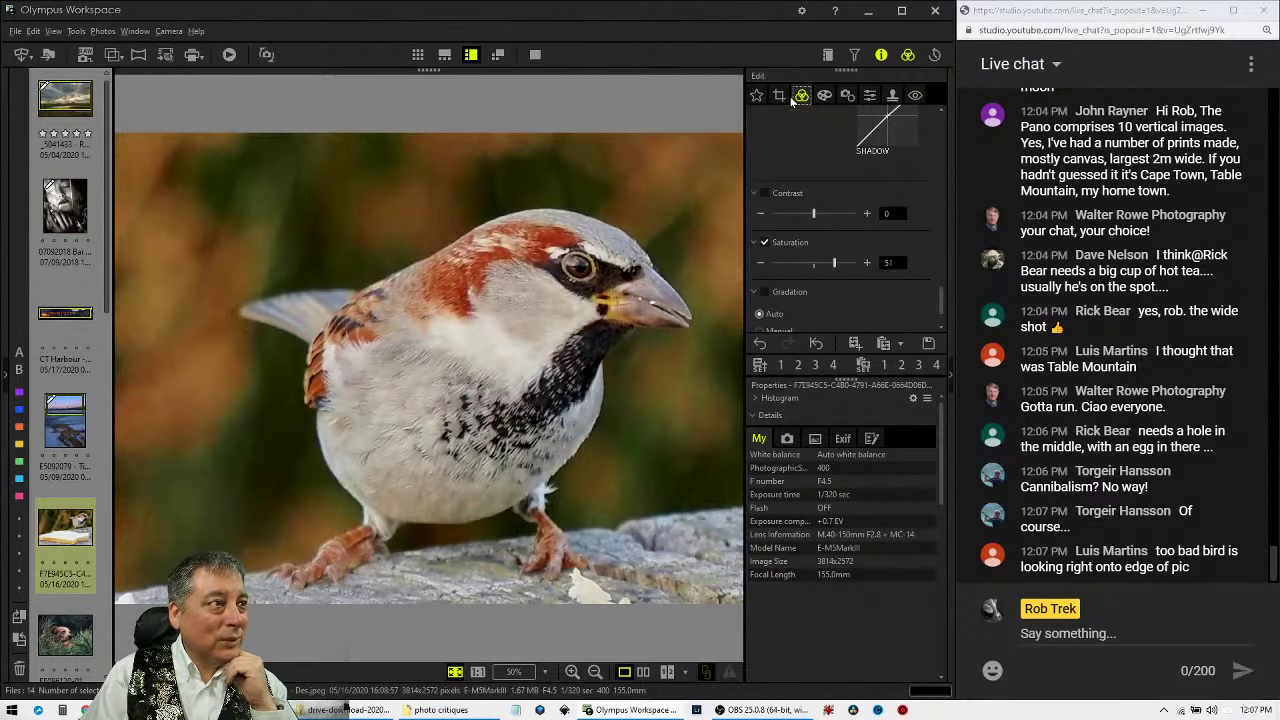
Enlarge the 4:3 crop to 2667 x 2000 pixels, including the sparrow and the upper part of the bread.
click(779, 95)
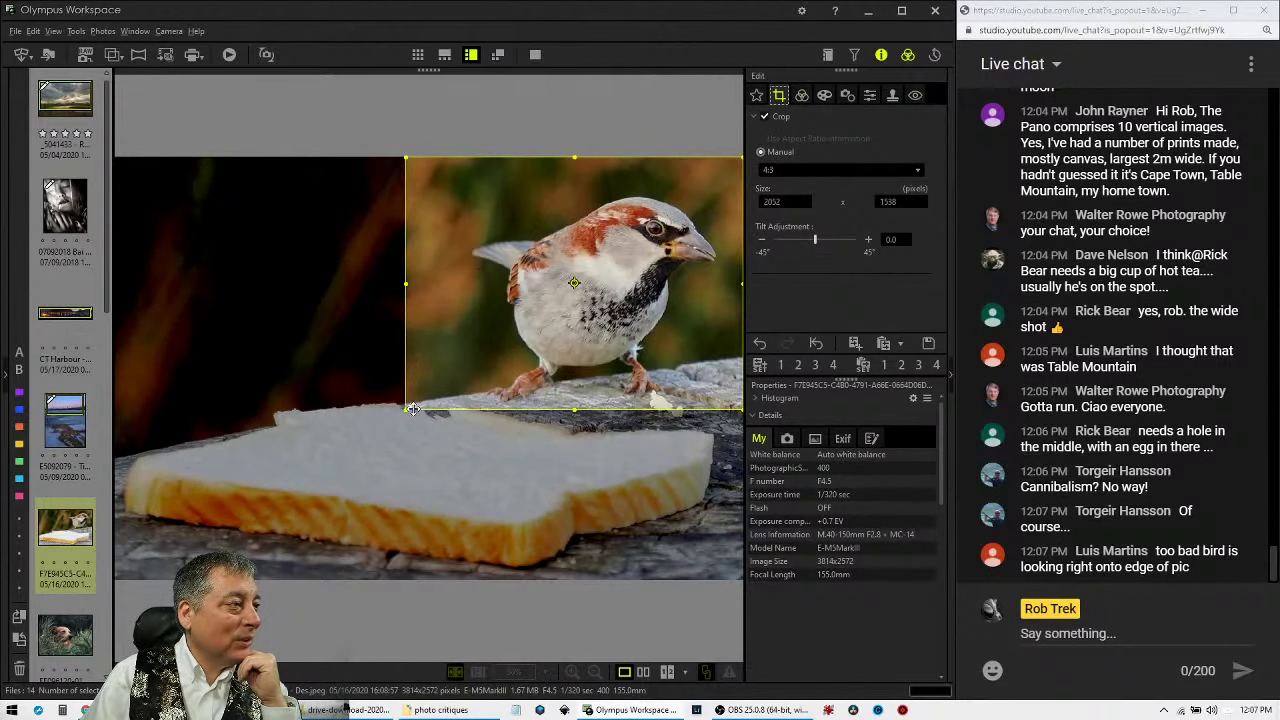
drag(421, 403, 308, 461)
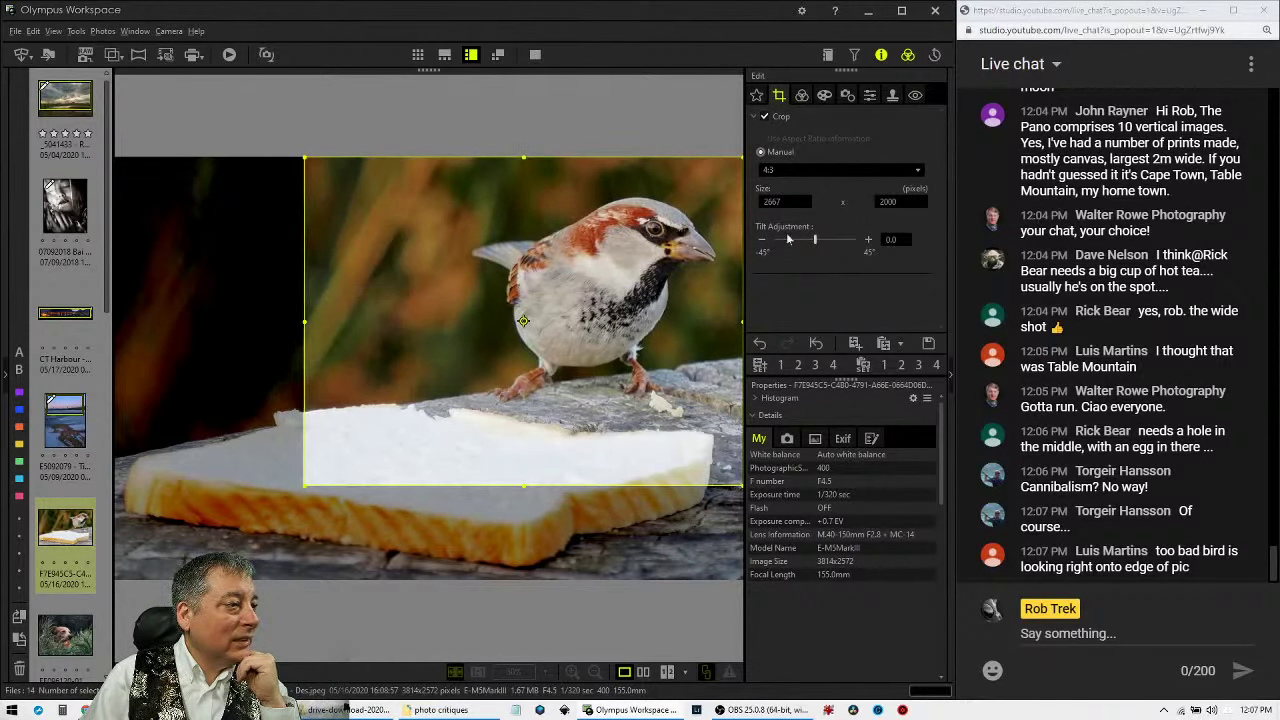
Enlarge the 4:3 crop to 3427 x 2570 pixels, taking in the sparrow and most of the bread slice, and preview it.
click(801, 95)
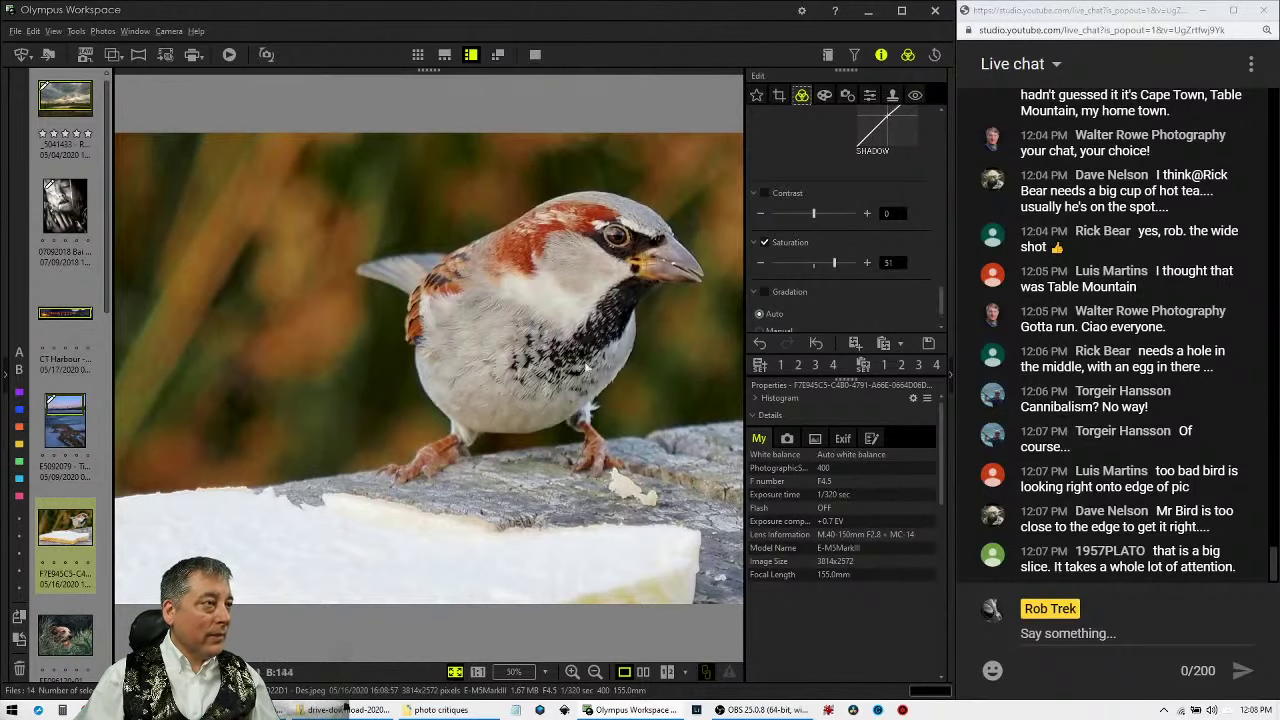
click(780, 95)
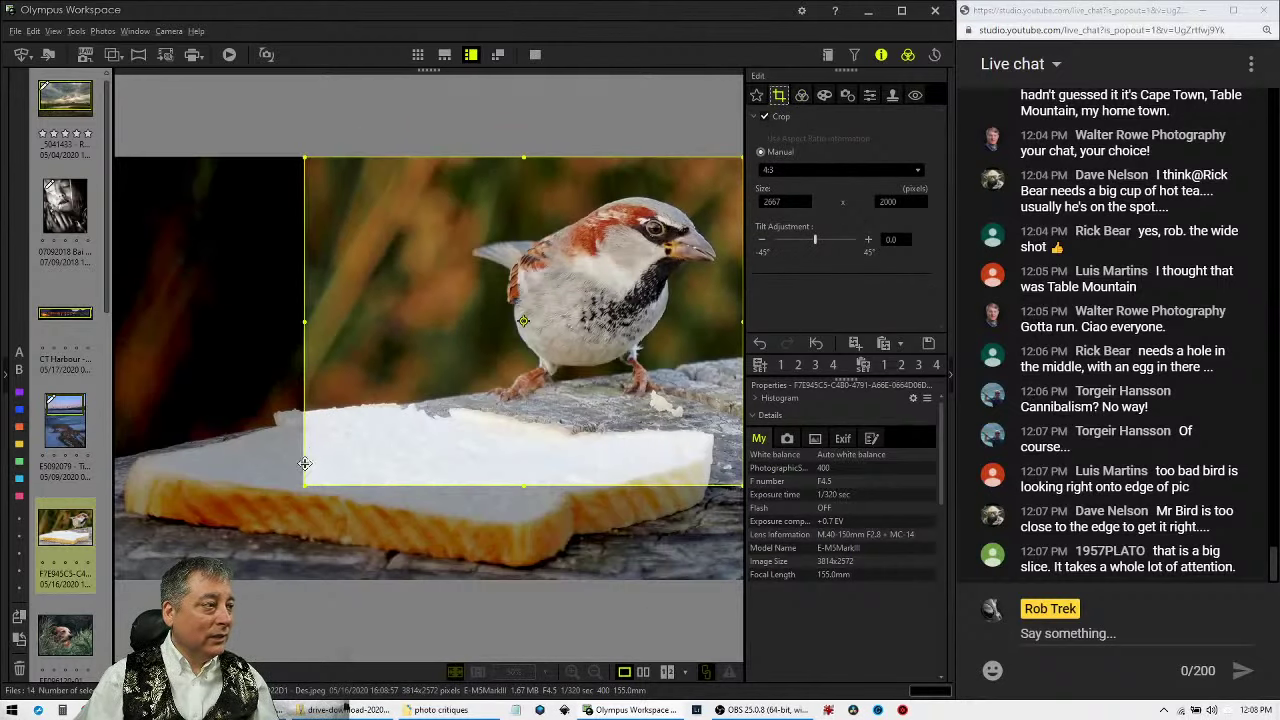
drag(299, 491, 188, 524)
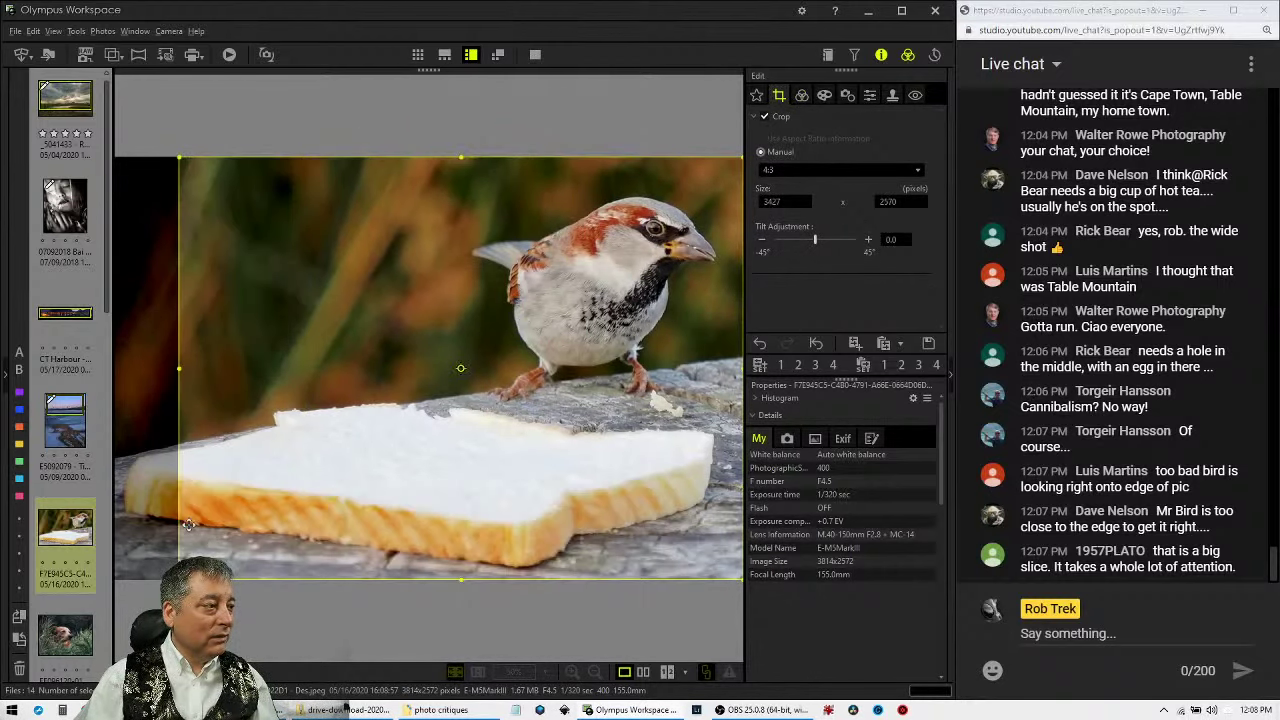
click(801, 95)
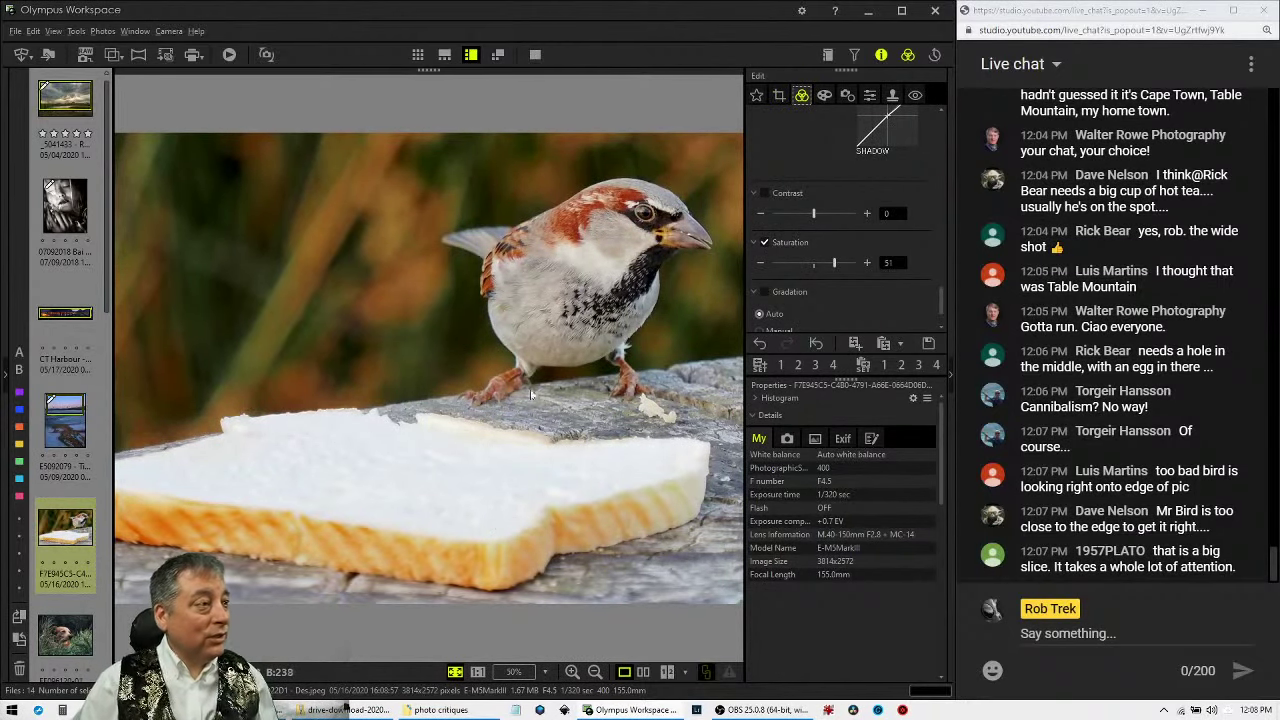
Compare the cropped sparrow photo side by side with its original, also in full screen.
click(644, 672)
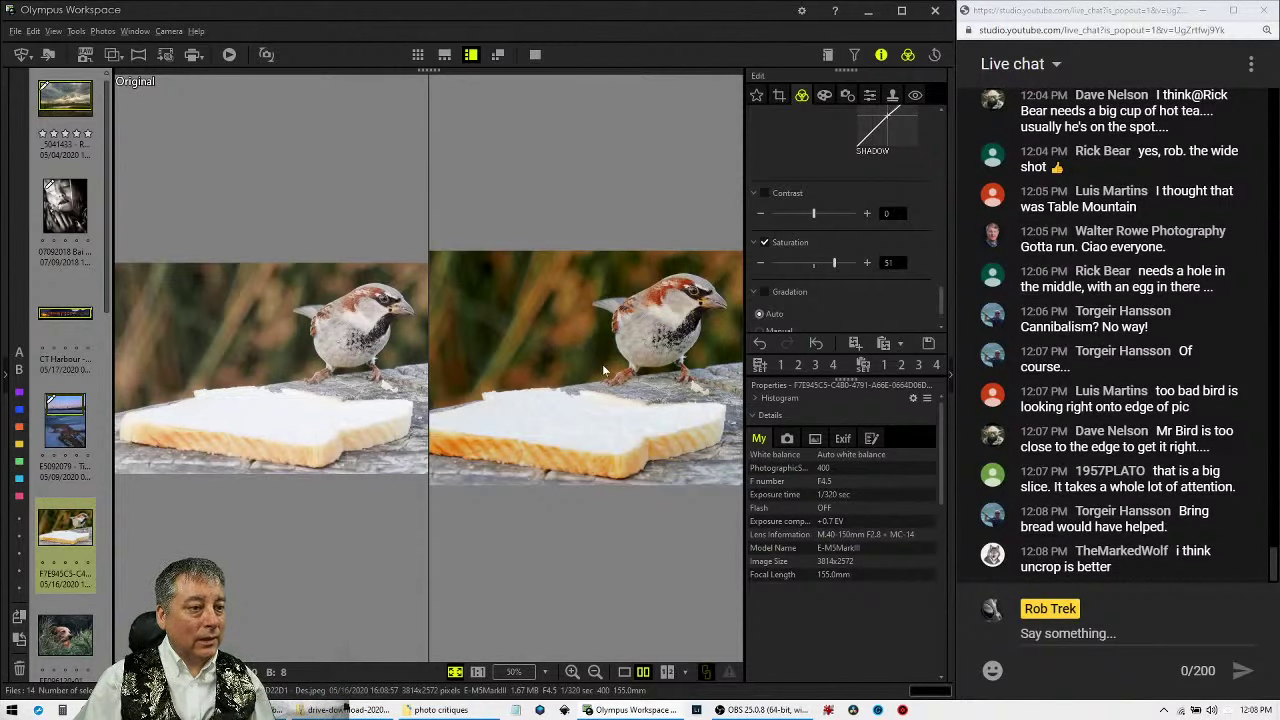
click(535, 55)
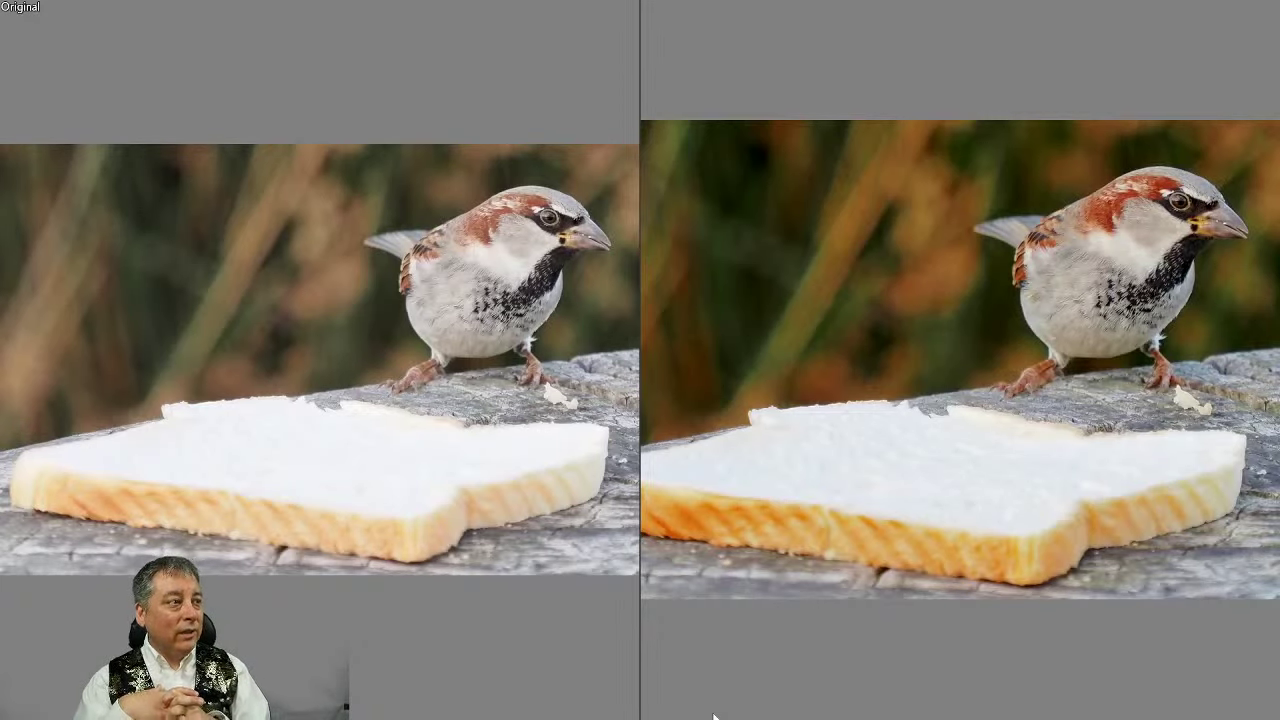
key(Escape)
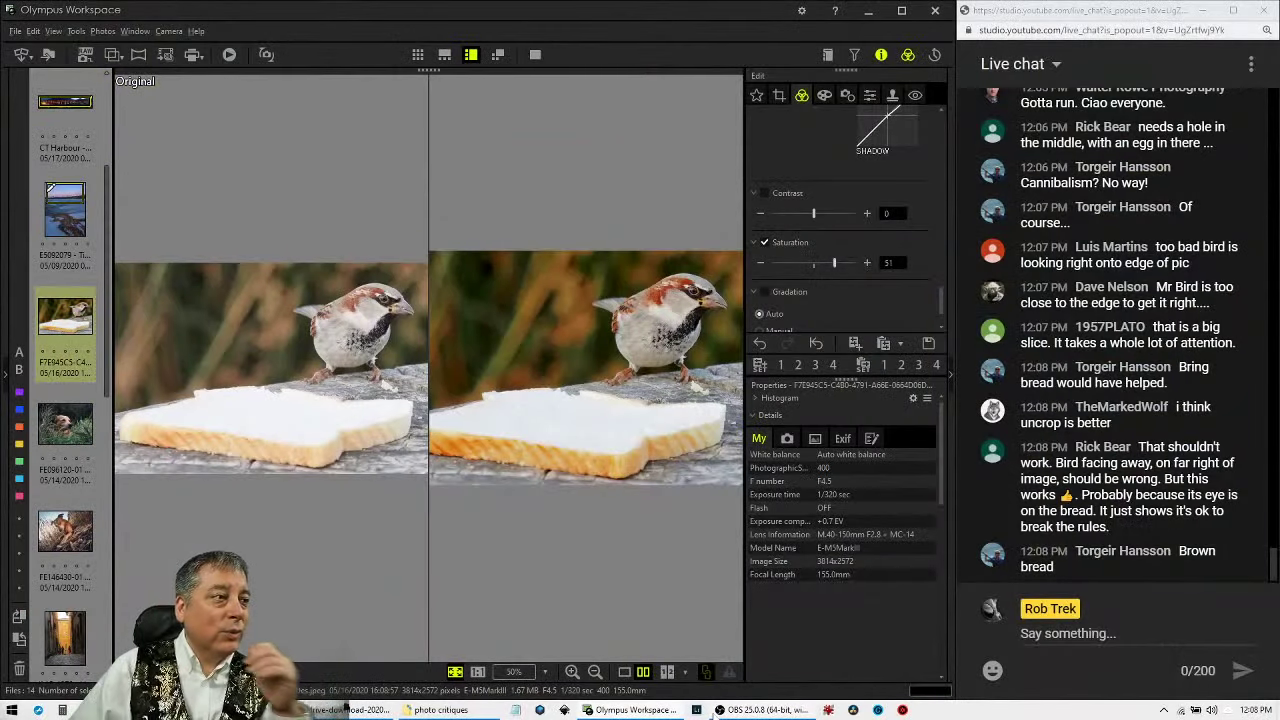
Set a 1:1 (6:6) crop of 2572 x 2572 pixels against the sparrow photo's right edge and preview it beside the original.
click(780, 96)
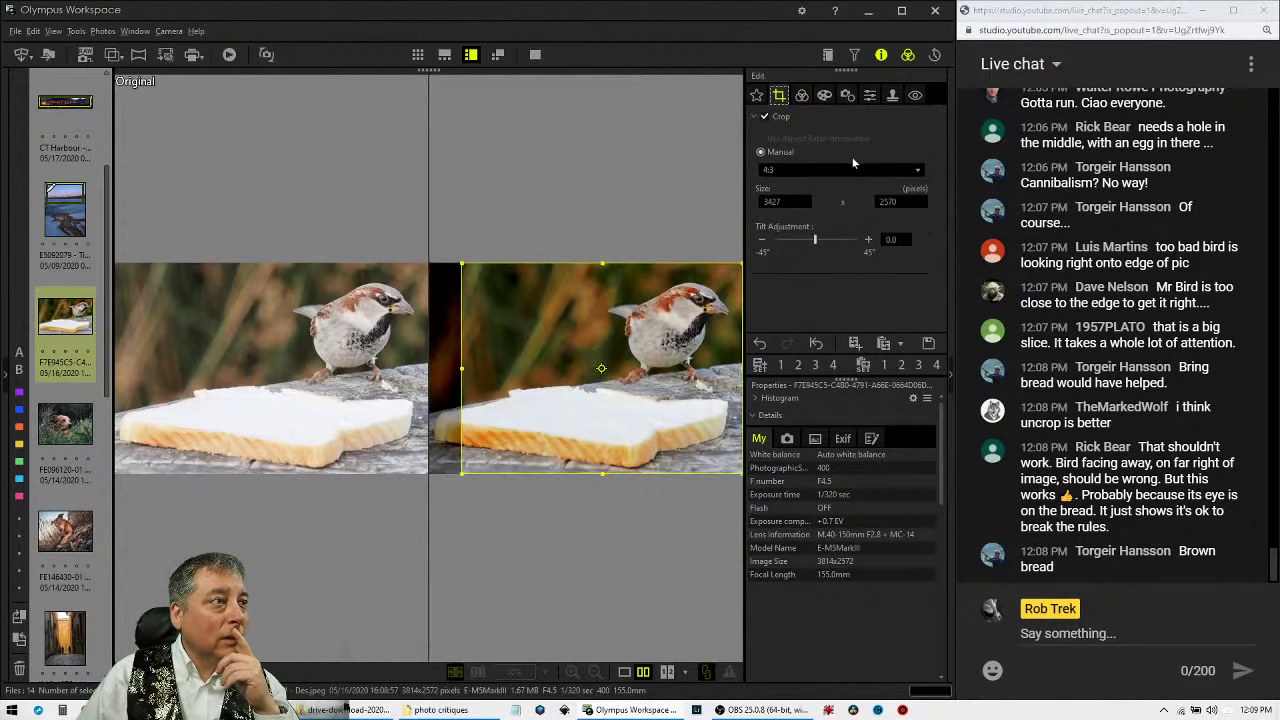
click(853, 168)
click(846, 234)
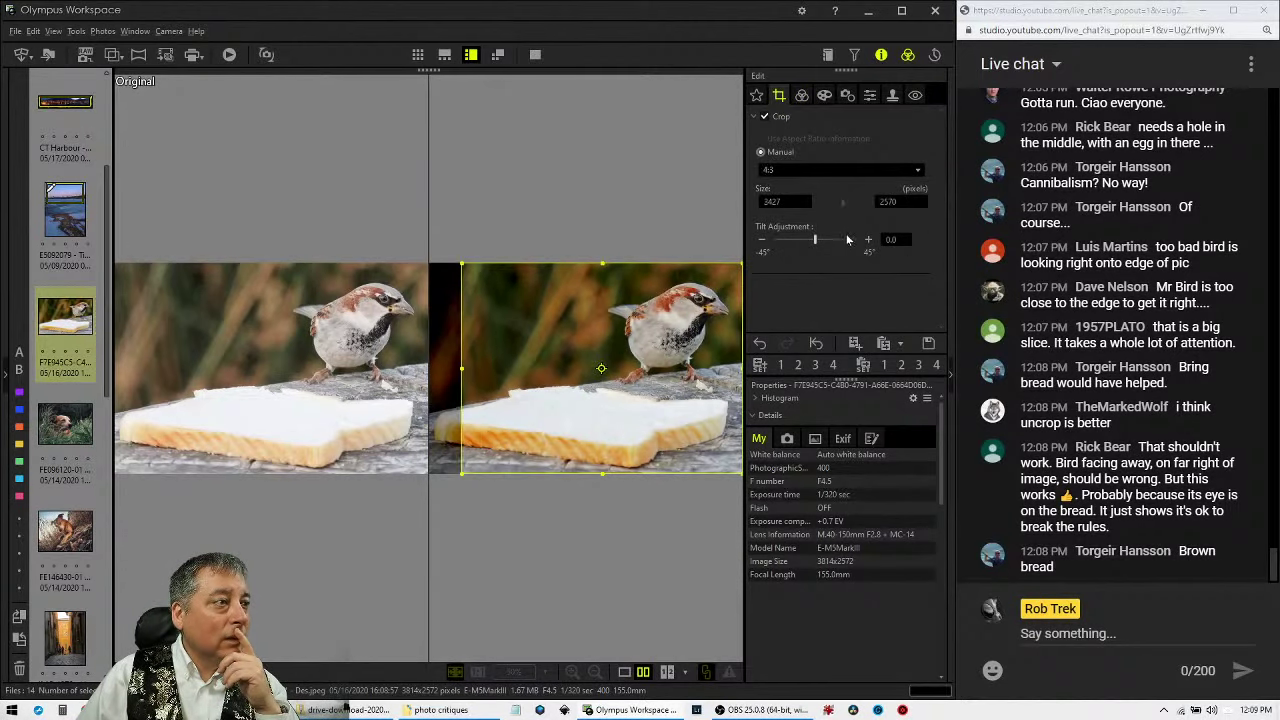
drag(607, 408, 668, 413)
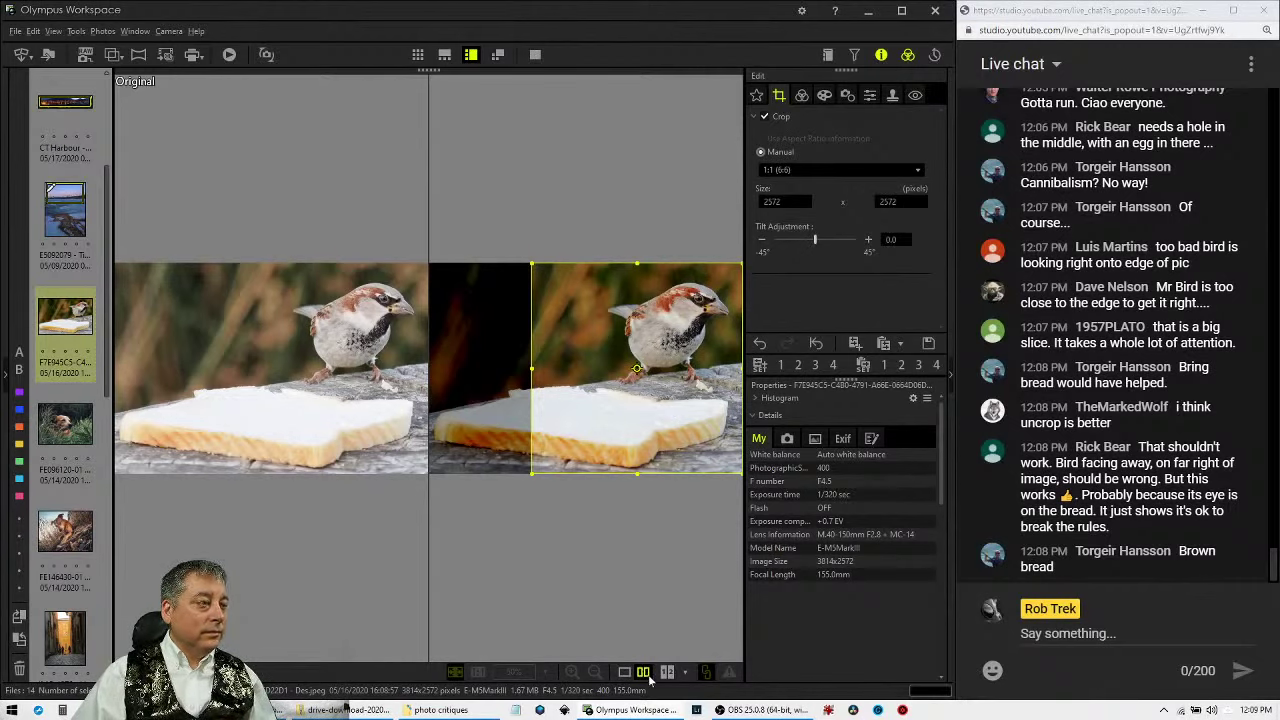
click(800, 97)
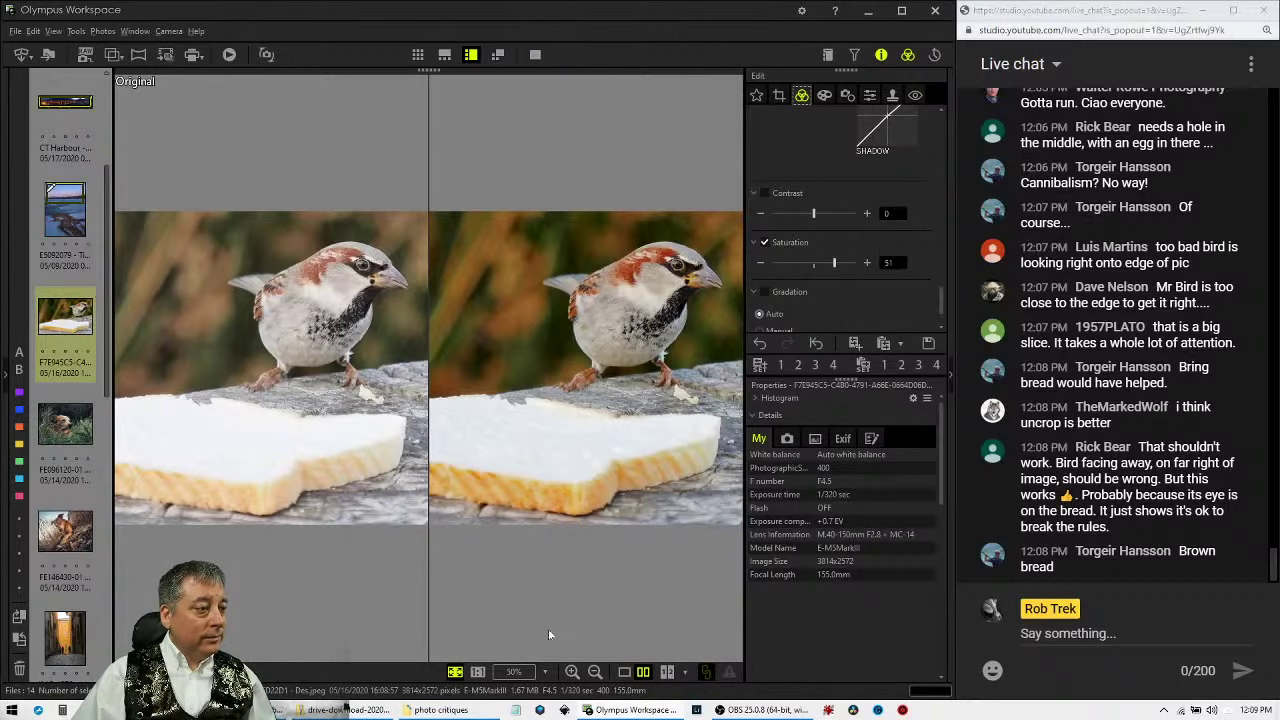
View the square-cropped sparrow photo on its own in full screen.
click(622, 671)
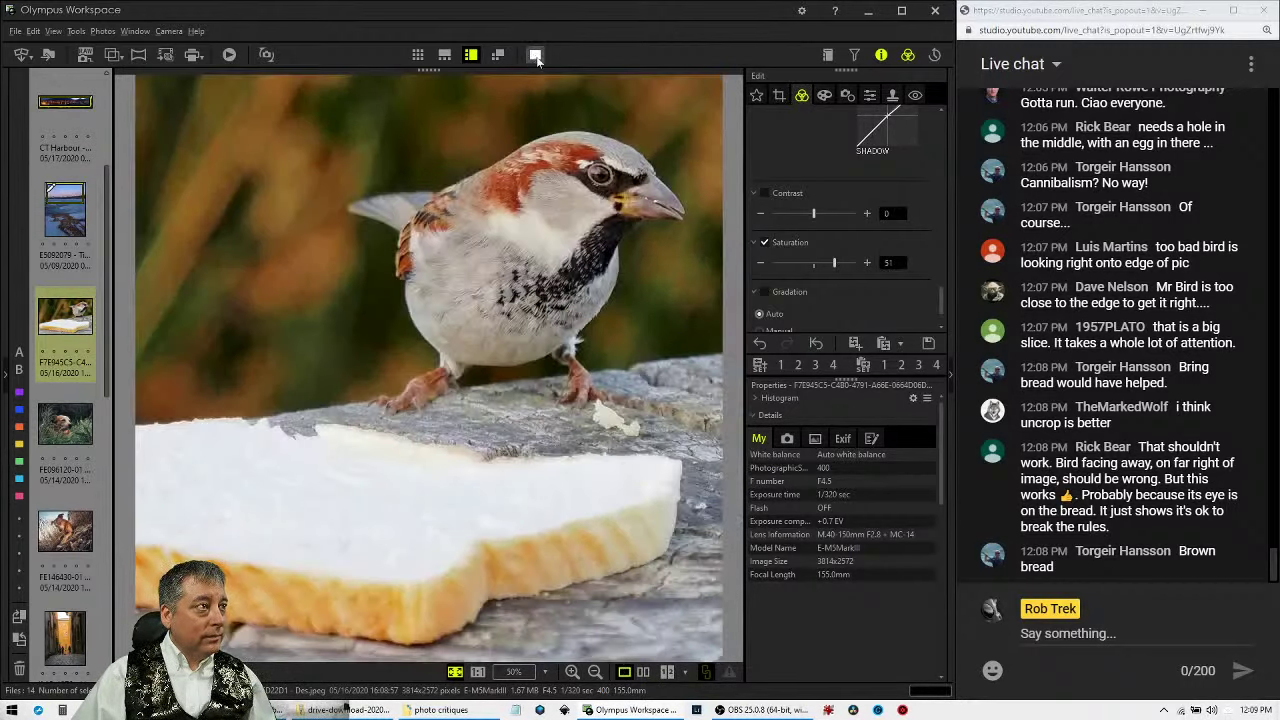
click(535, 55)
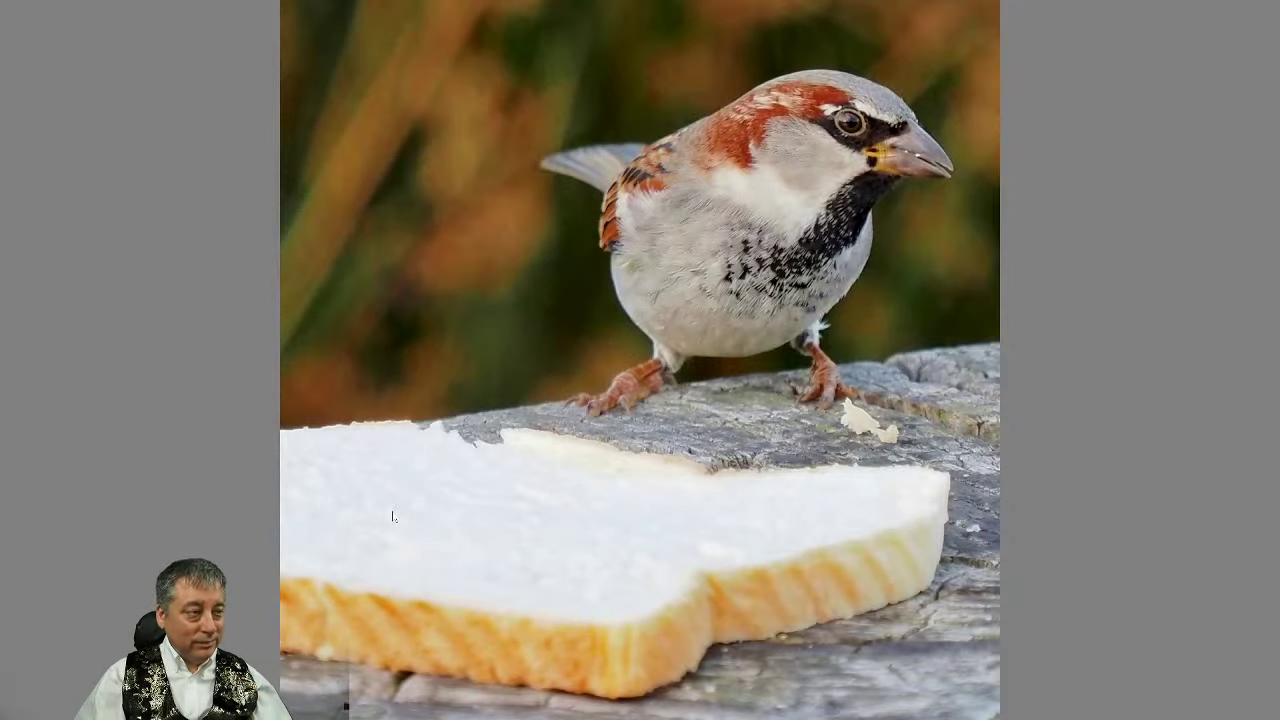
key(Escape)
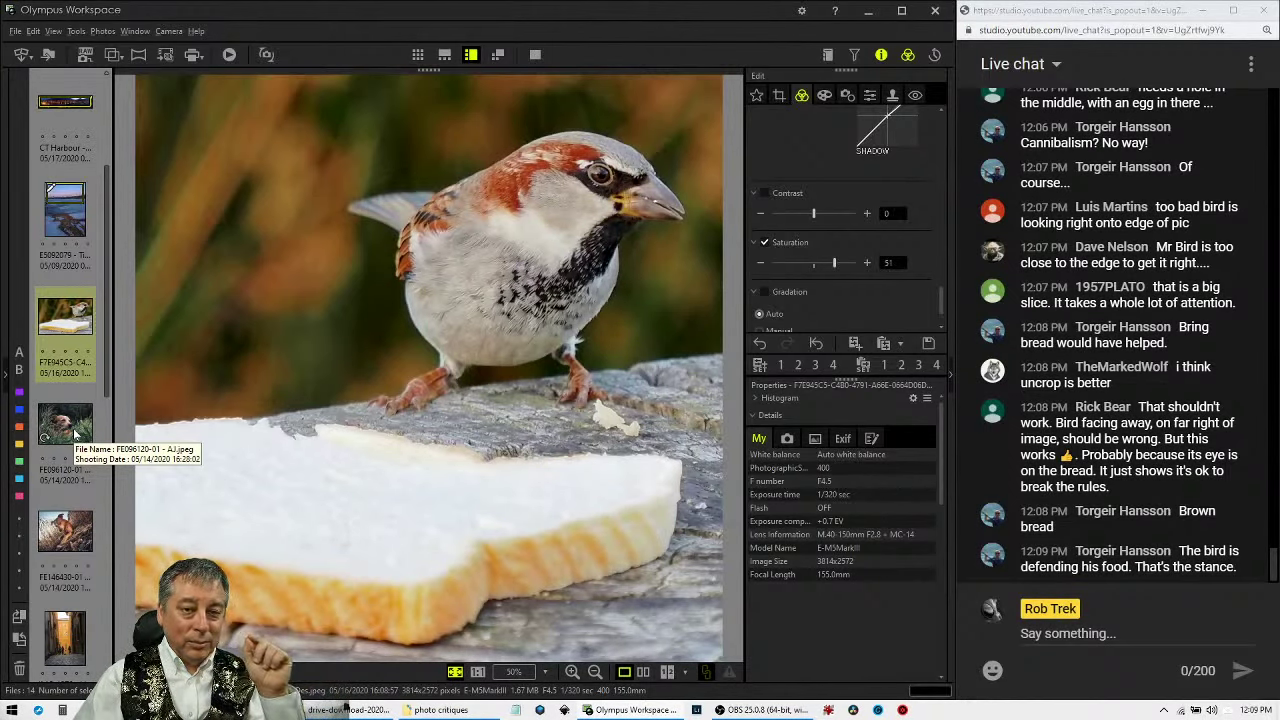
Open the dog photo FE096120-01 and inspect the sharpness of the dog's eye at 1:1 magnification.
click(74, 431)
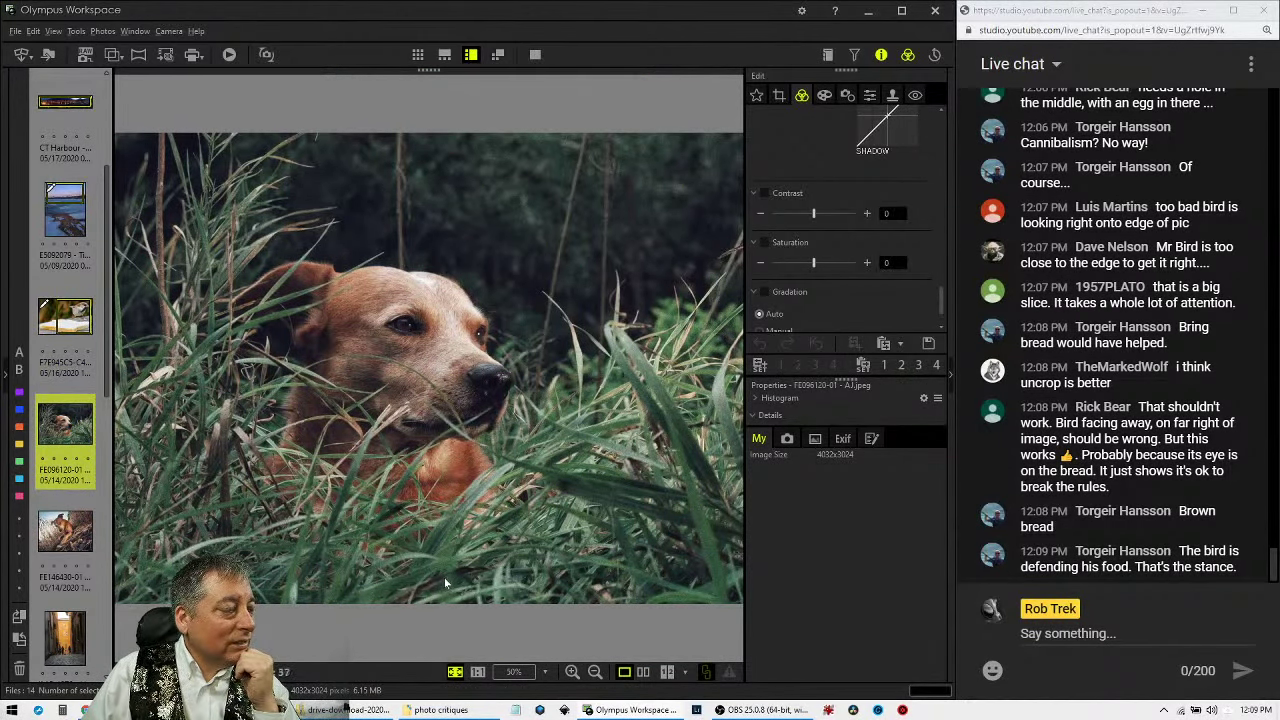
click(406, 322)
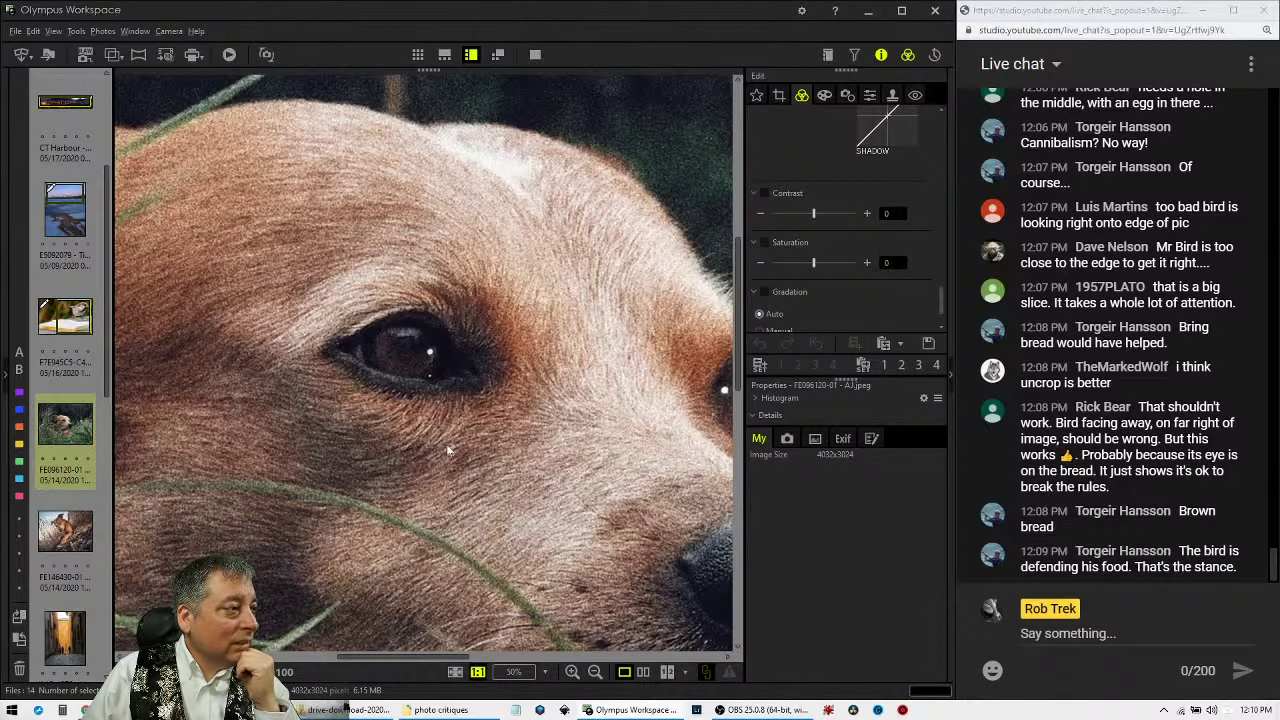
click(446, 444)
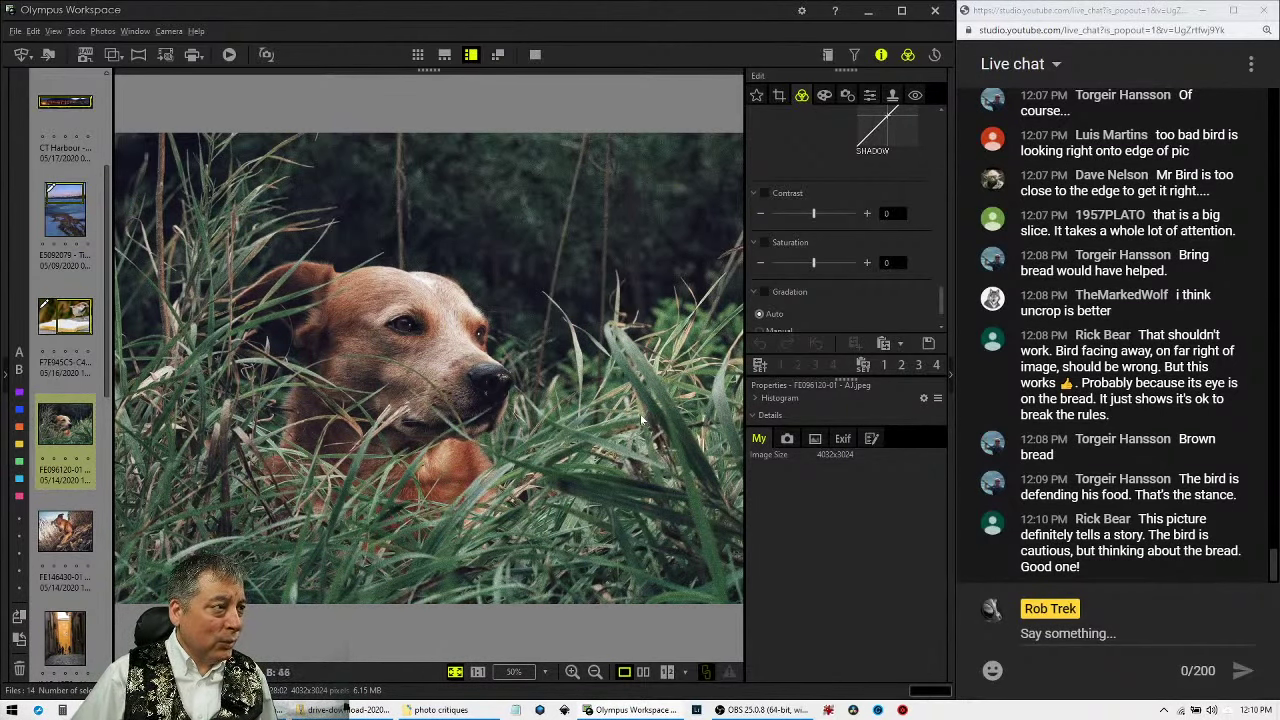
Adjust the dog photo's custom white balance to 0.5 on the blue-amber scale and 0.6 on the green-magenta scale.
scroll(823, 265, up, 4)
scroll(825, 268, up, 6)
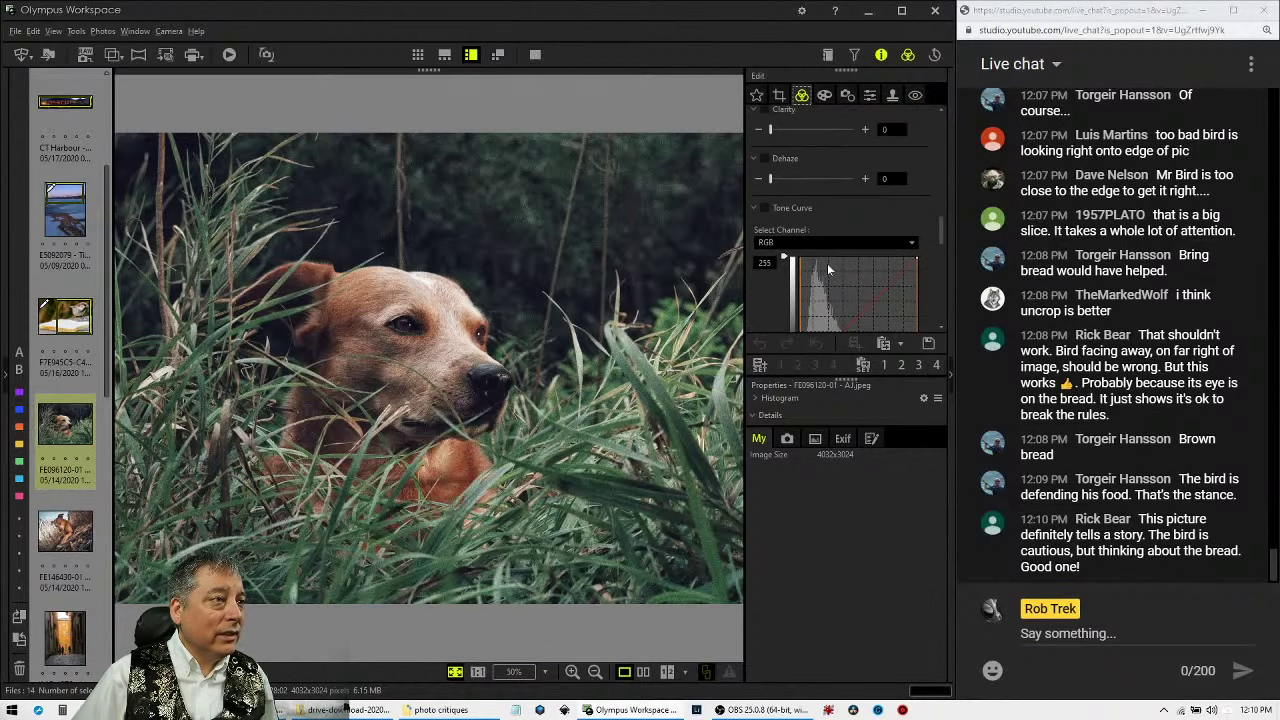
scroll(830, 265, up, 3)
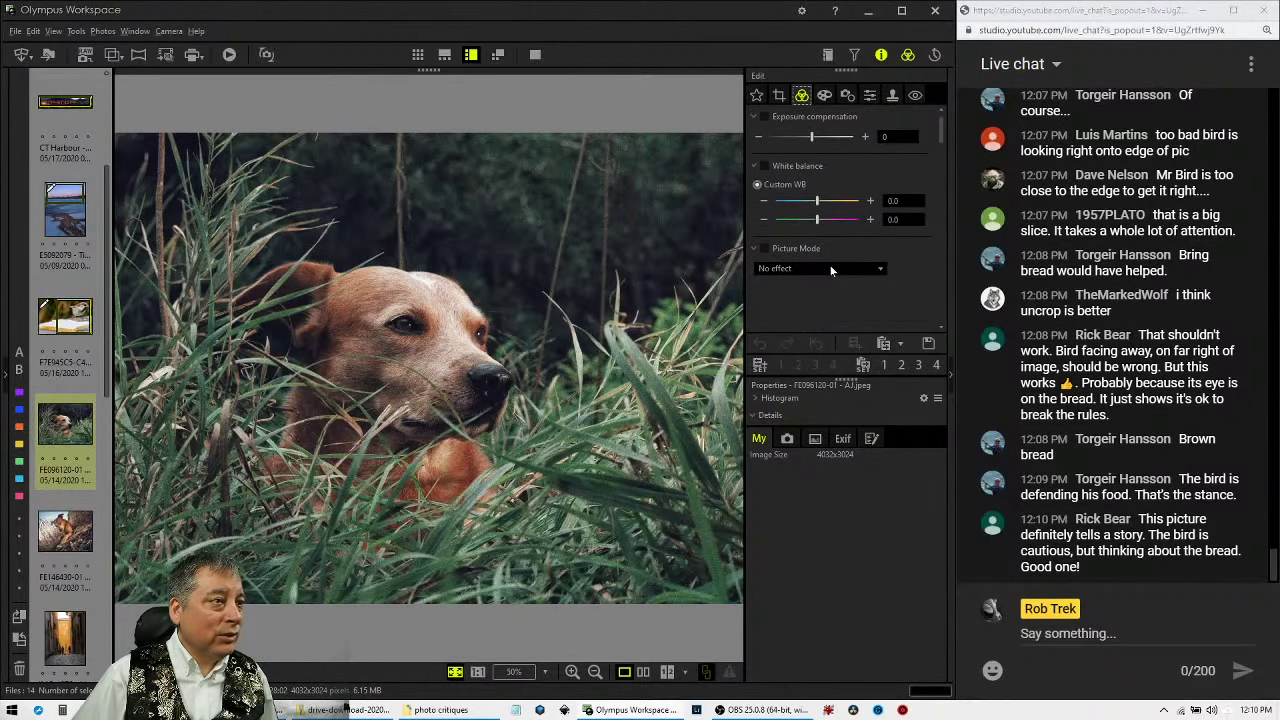
click(871, 220)
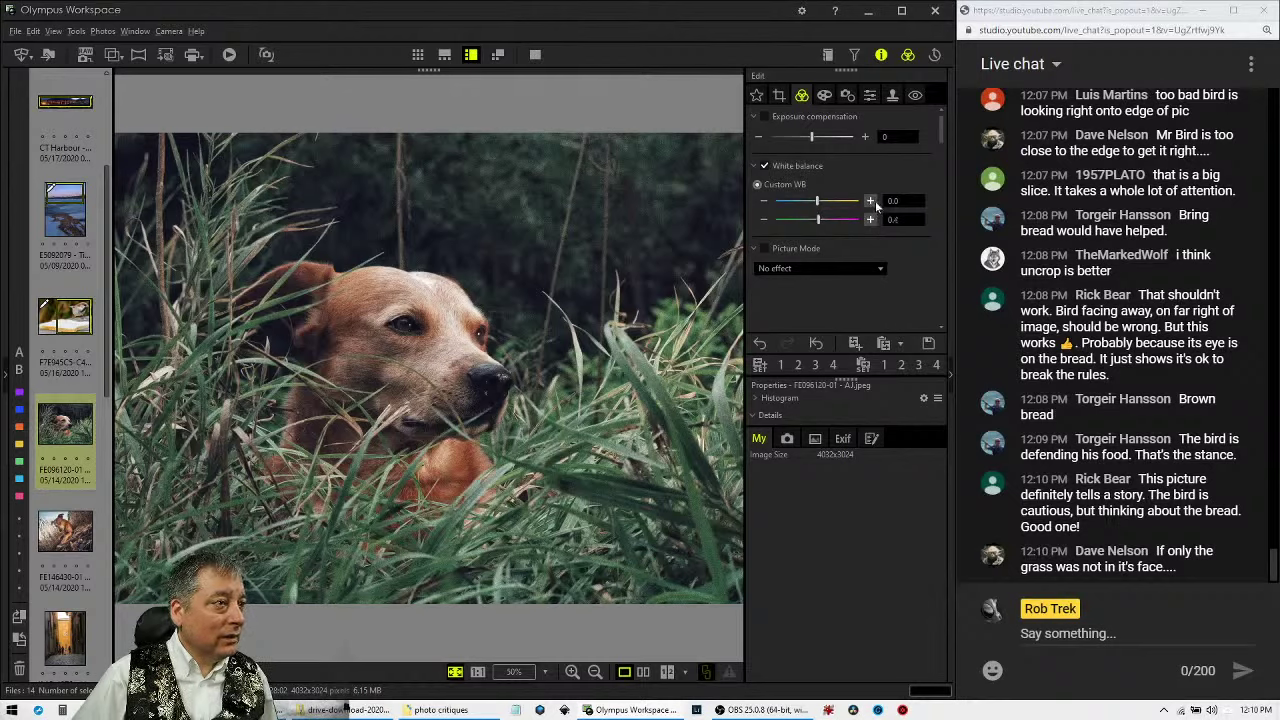
click(871, 201)
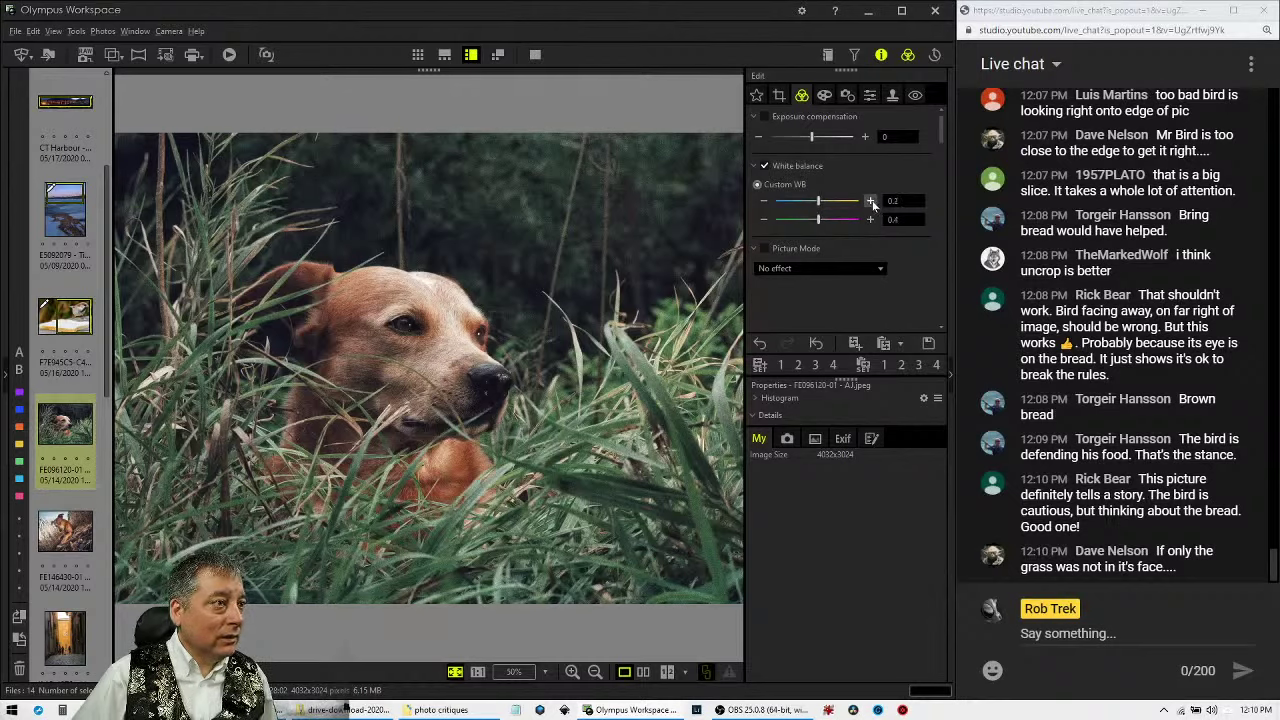
click(871, 201)
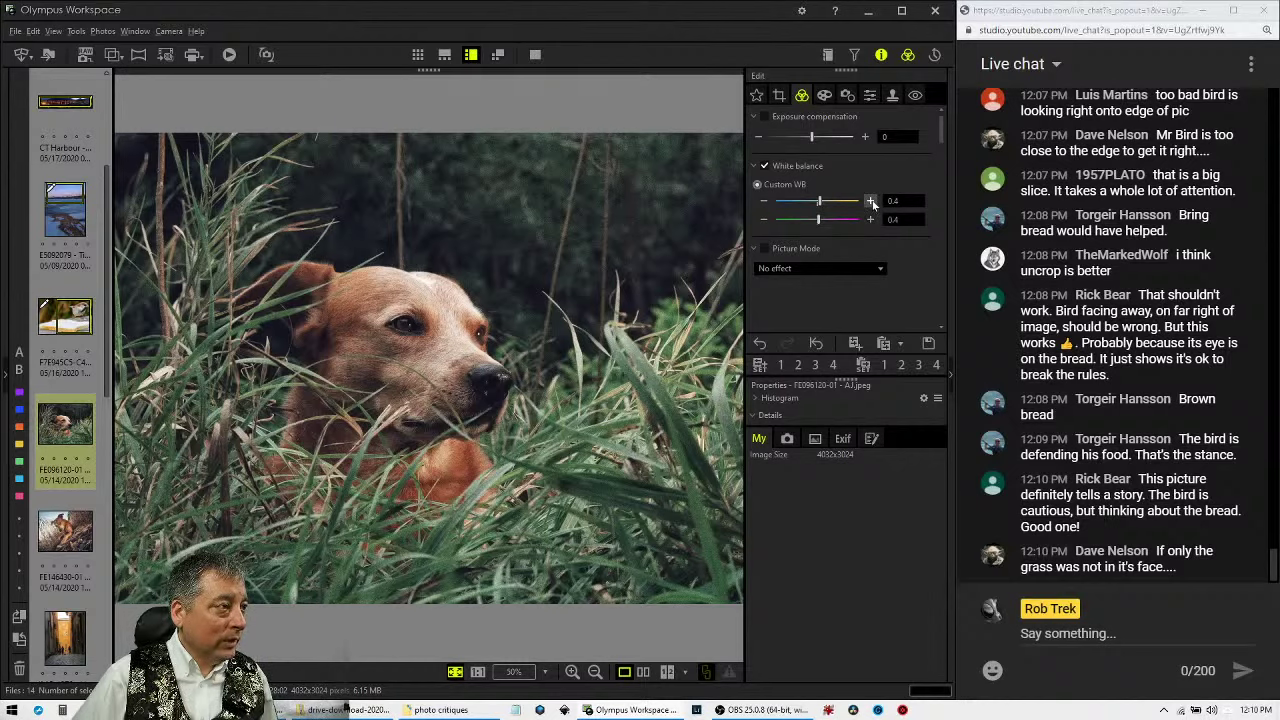
click(871, 201)
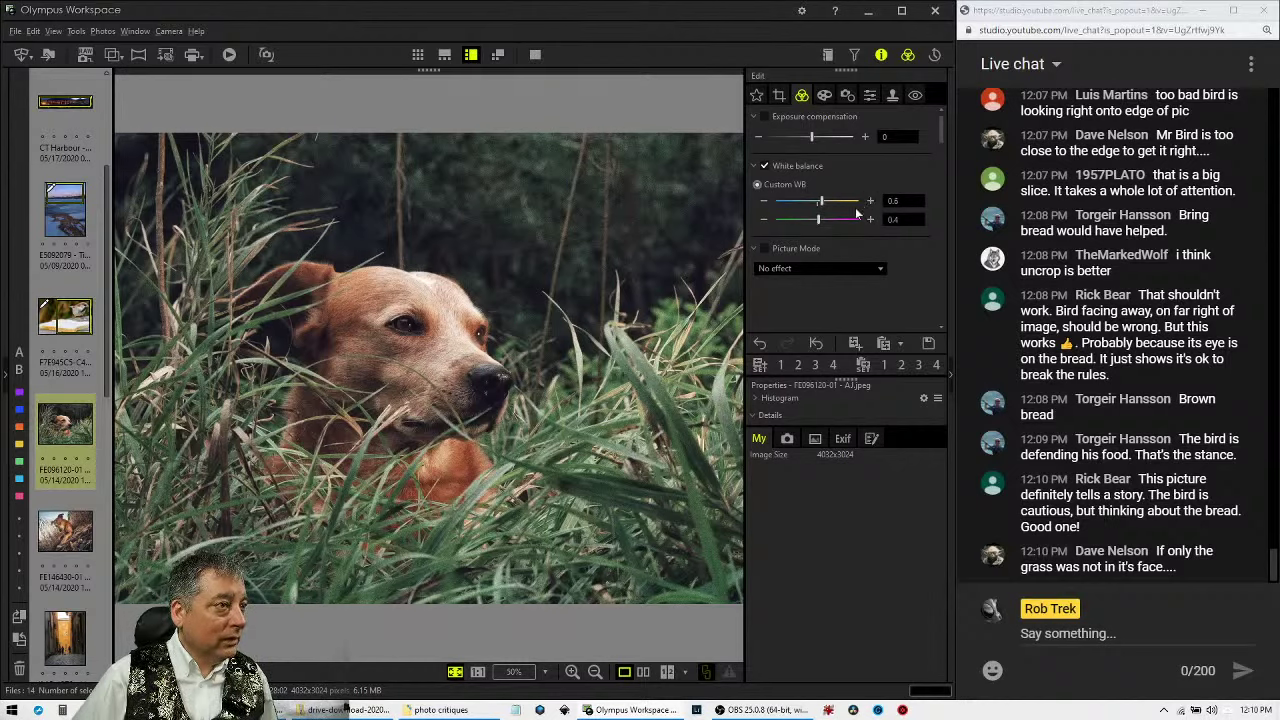
click(764, 203)
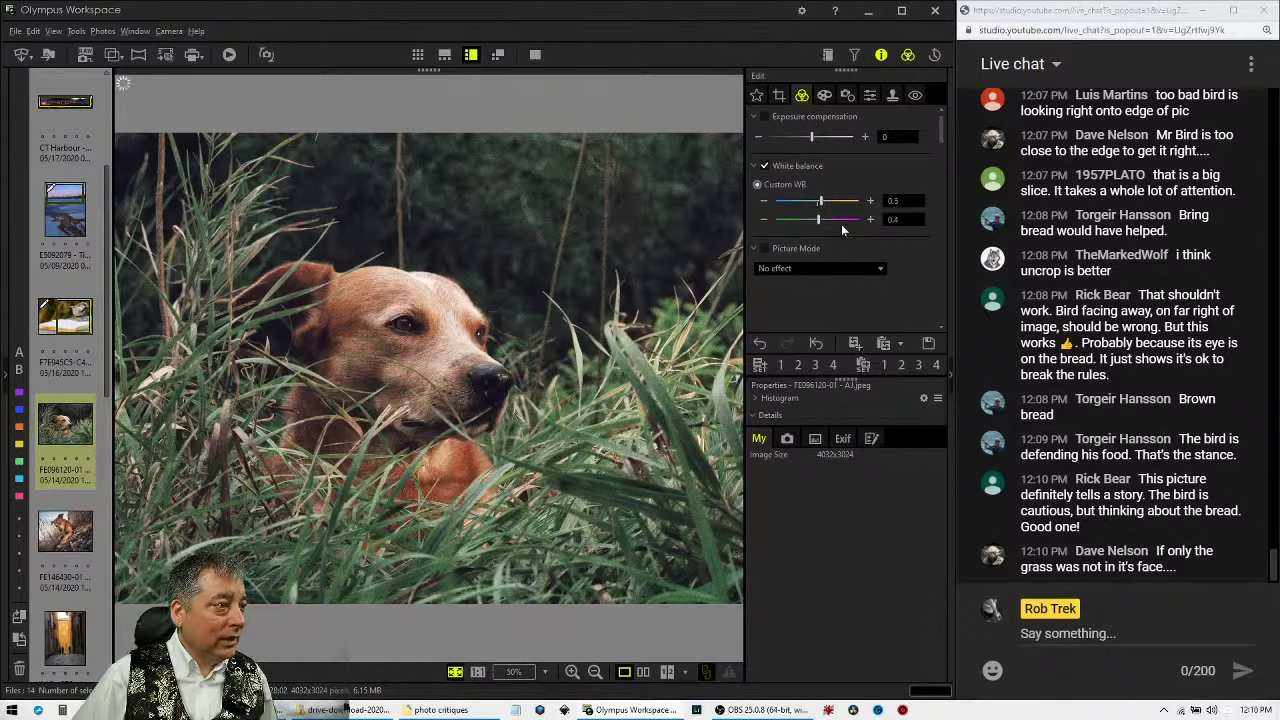
click(870, 219)
click(870, 219)
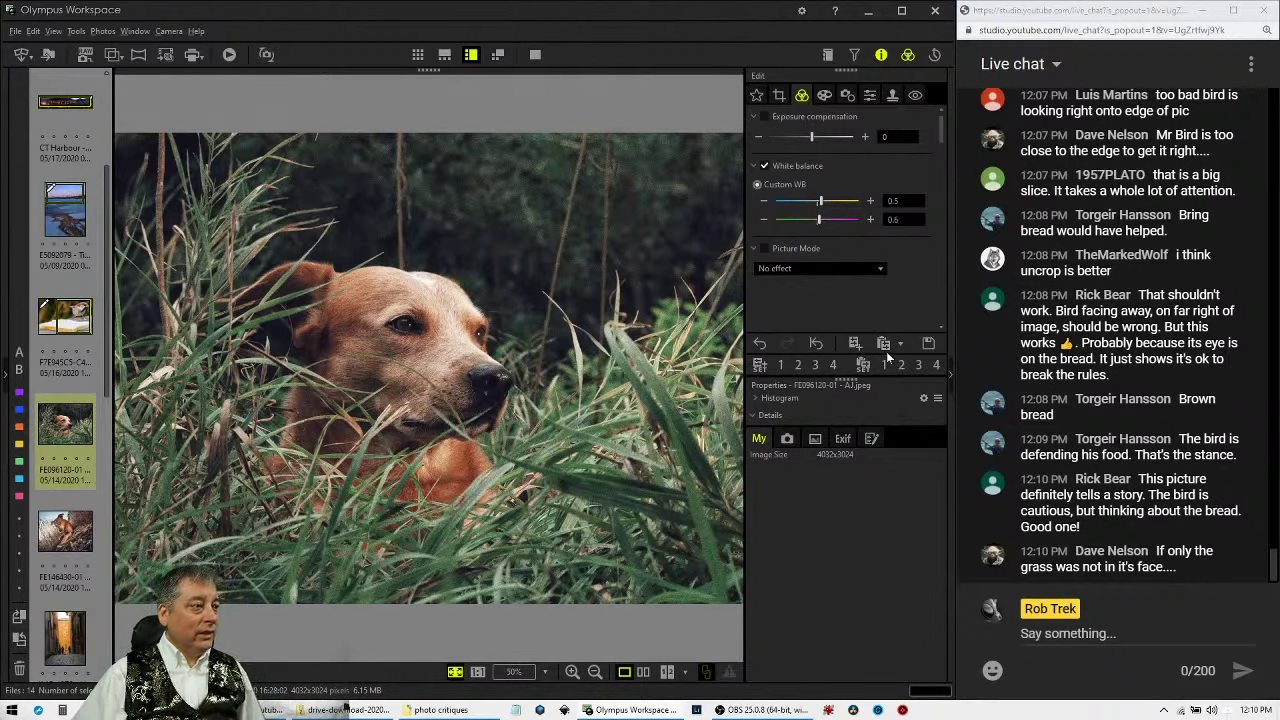
Check the dog photo's composition with guide lines, moving a horizontal one to the dog's eye level and a vertical one to 34%.
click(779, 96)
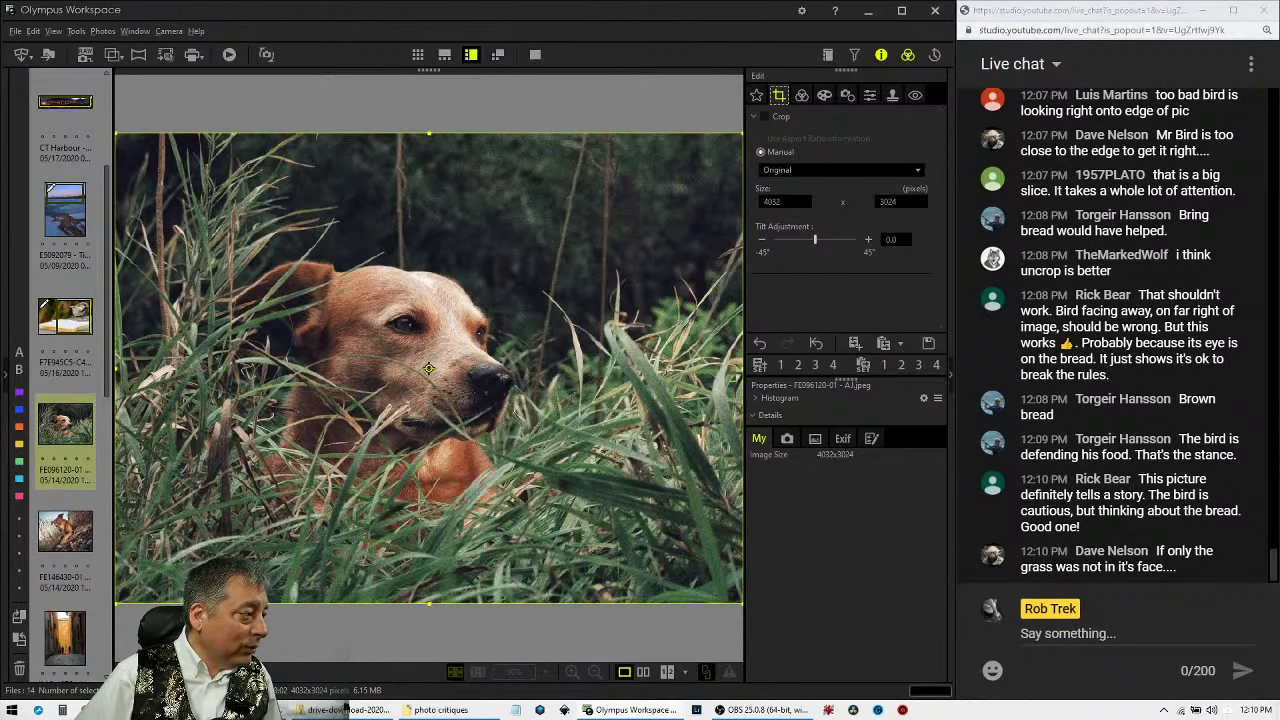
click(134, 672)
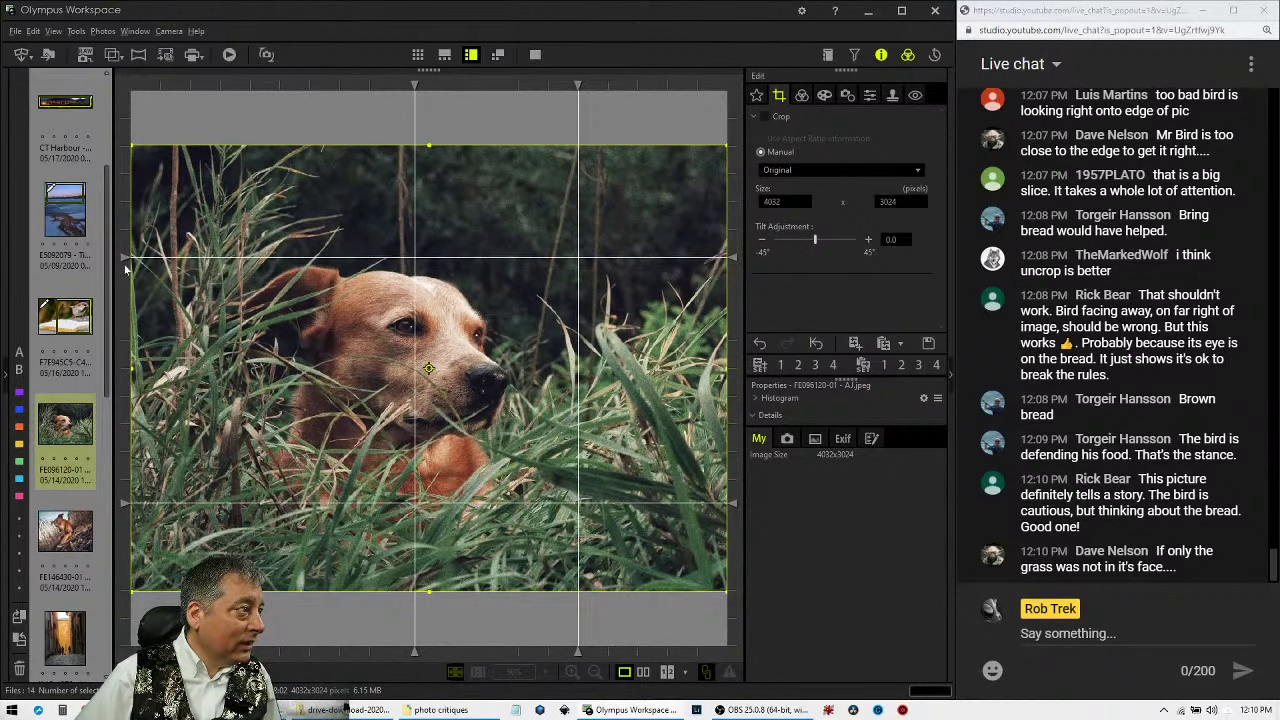
drag(125, 260, 127, 331)
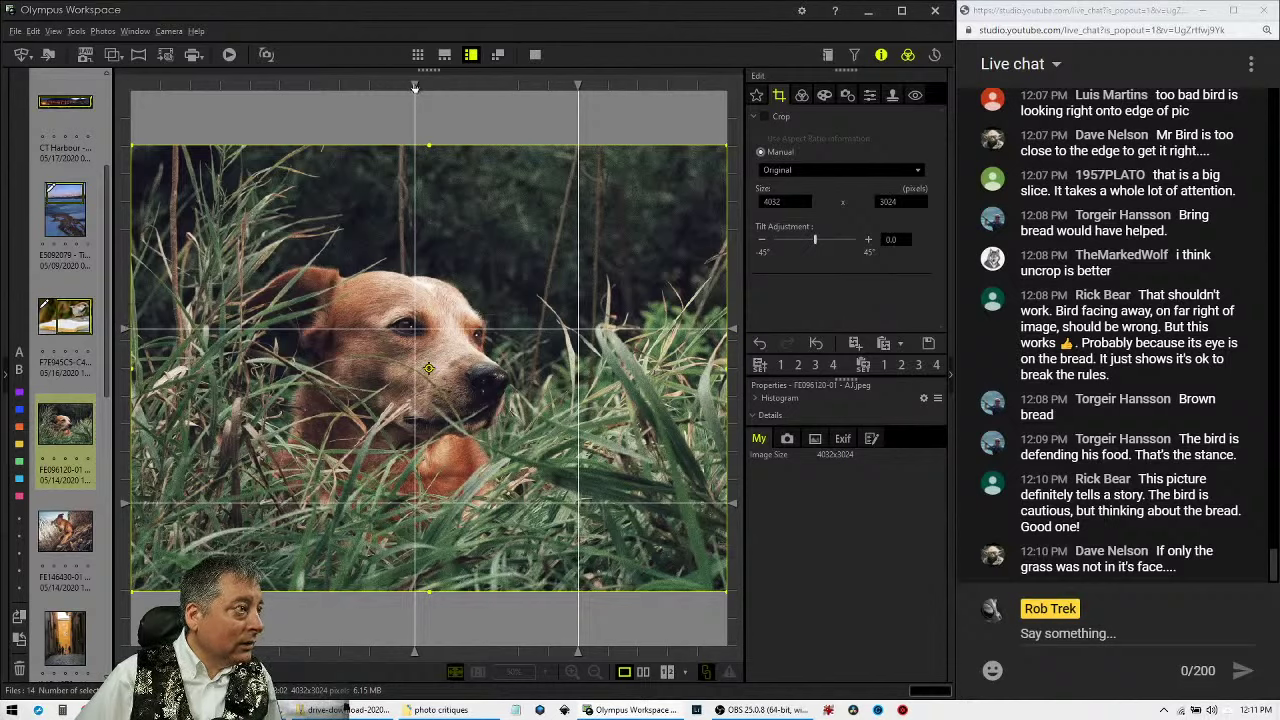
drag(414, 86, 334, 87)
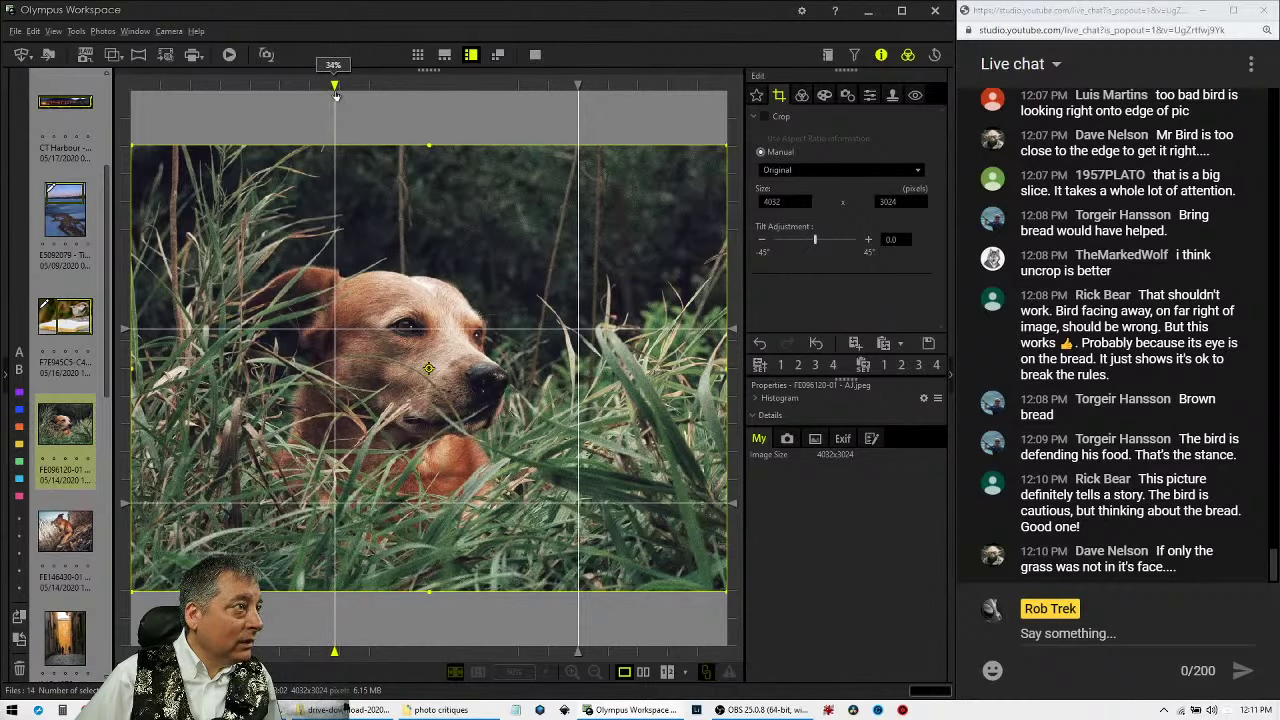
click(800, 100)
Start a manual crop of the dog photo with a 4:3 aspect ratio.
click(779, 95)
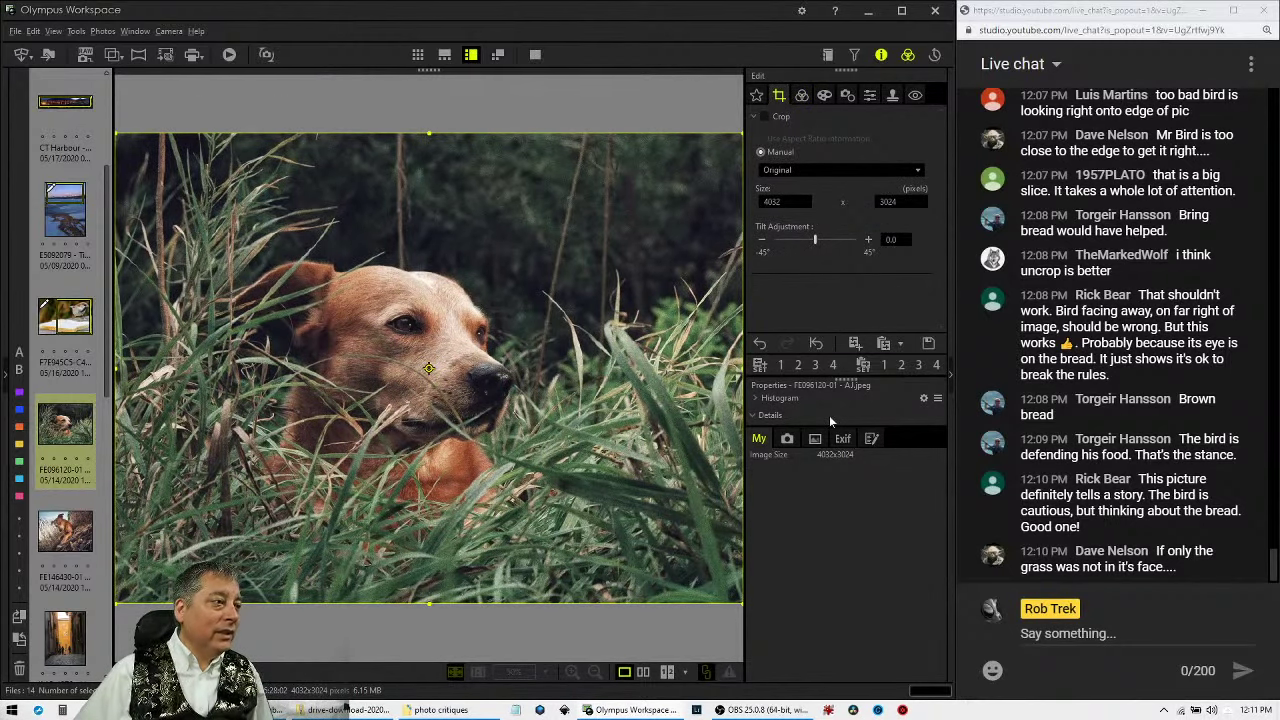
click(844, 168)
click(822, 201)
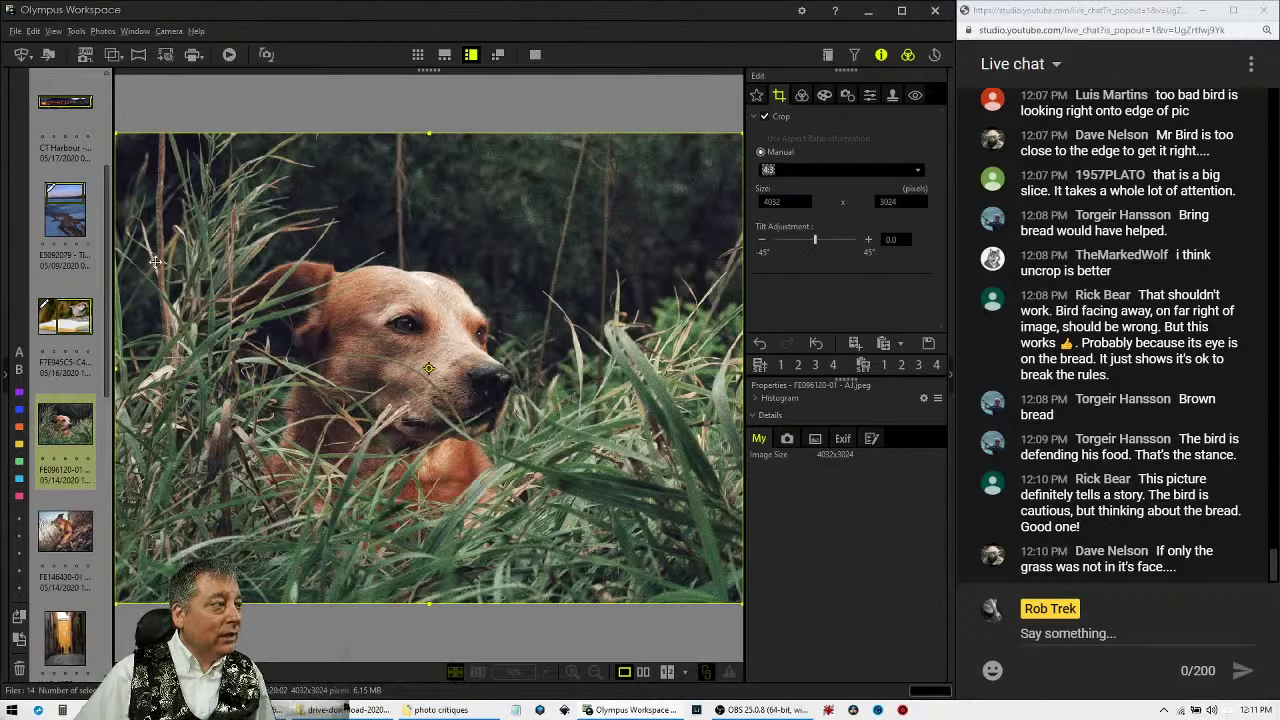
Crop the photo of the dog in the grass to 3674 x 2756 pixels, keeping the lower-right part of the image.
drag(118, 367, 172, 371)
drag(344, 377, 366, 362)
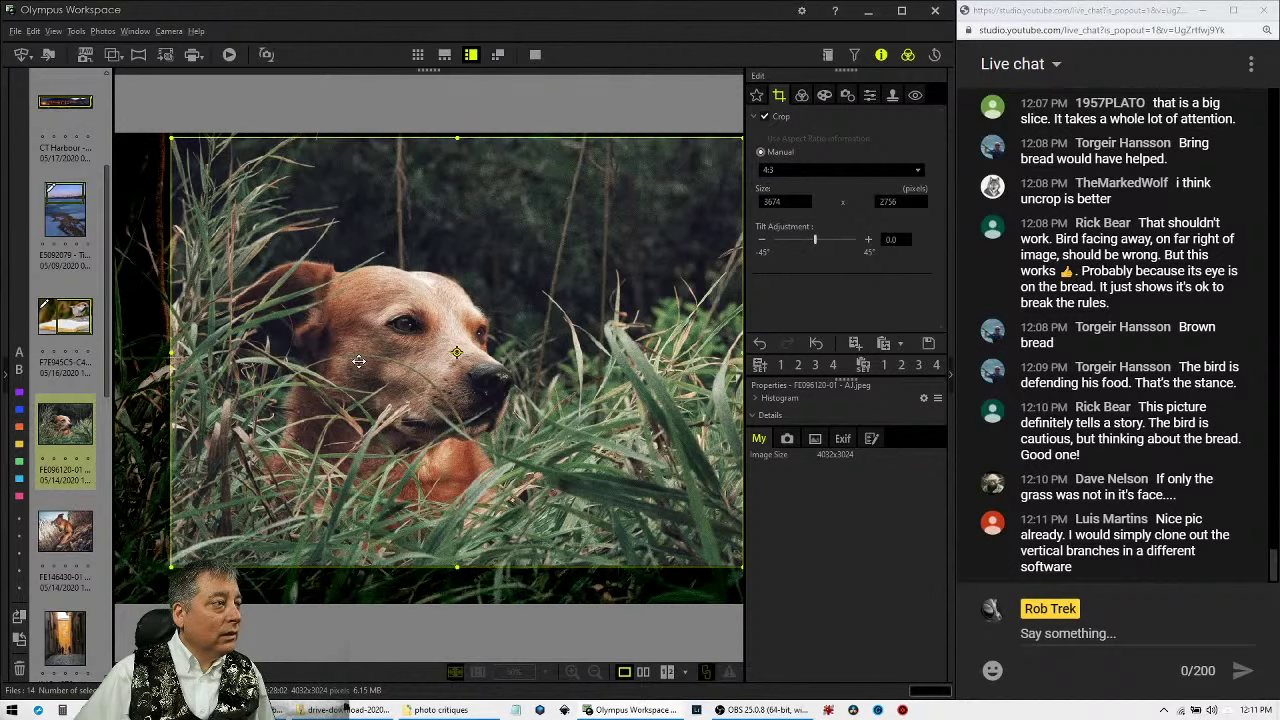
drag(678, 340, 685, 370)
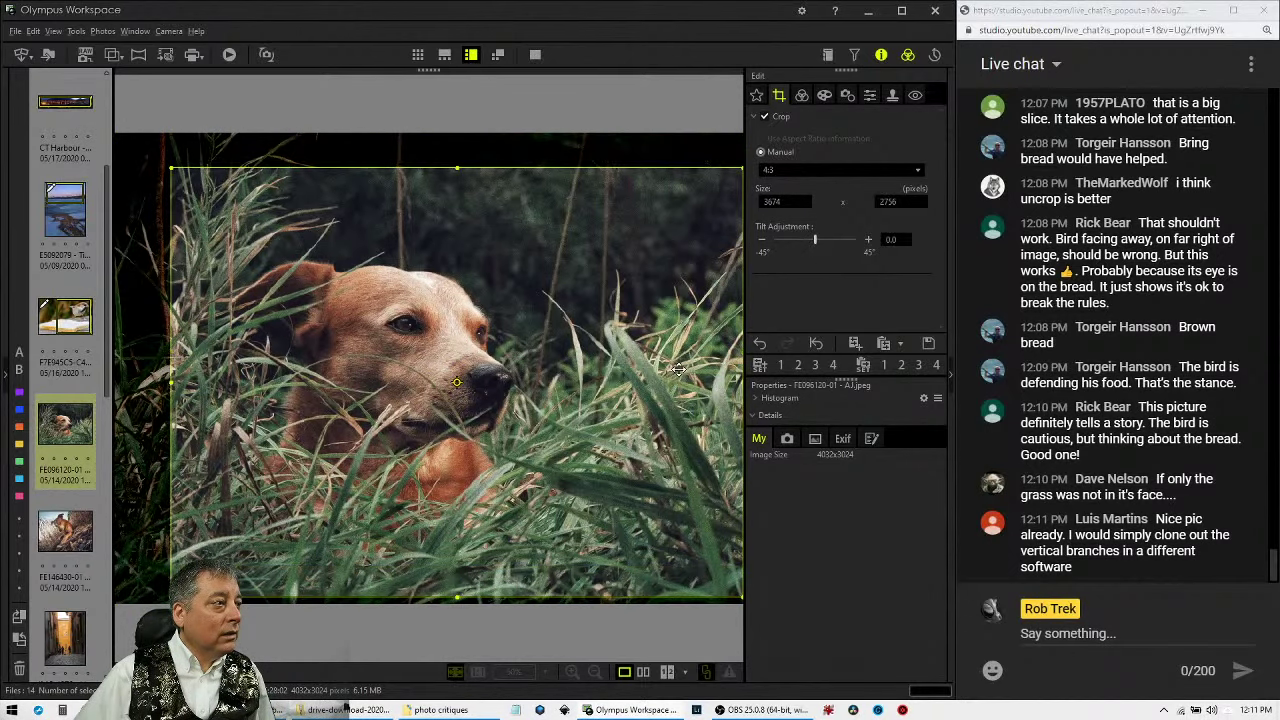
click(802, 96)
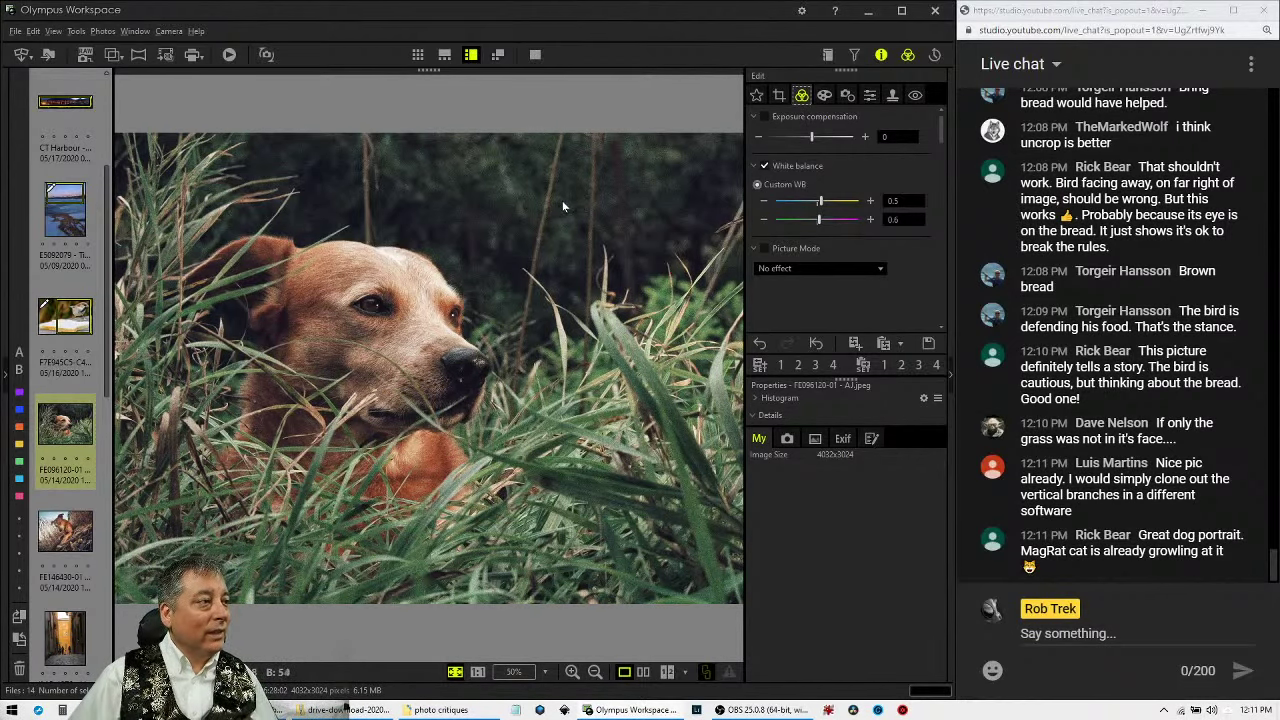
Clone out the vertical stems in the dark background using the Clone Stamp Tool with size 108 and blur 74.
click(892, 96)
click(755, 117)
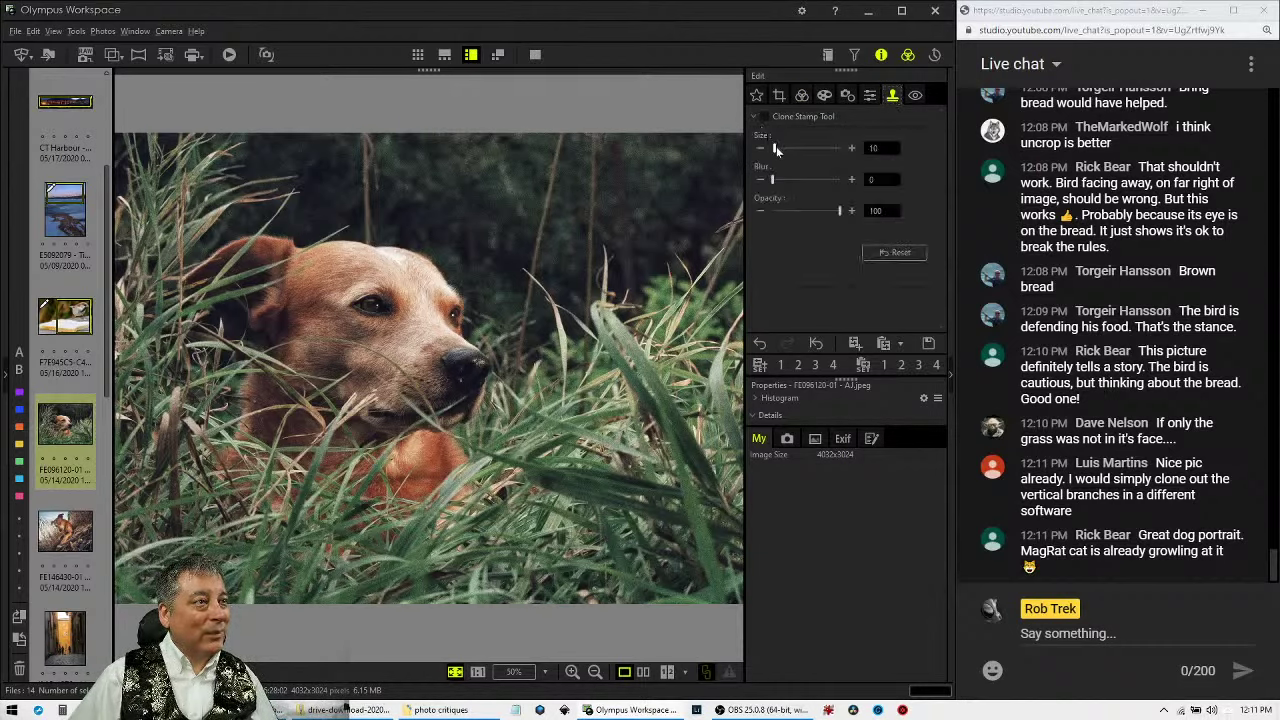
mouse_move(775, 150)
mouse_down()
mouse_move(801, 149)
mouse_move(810, 183)
mouse_move(824, 183)
mouse_up()
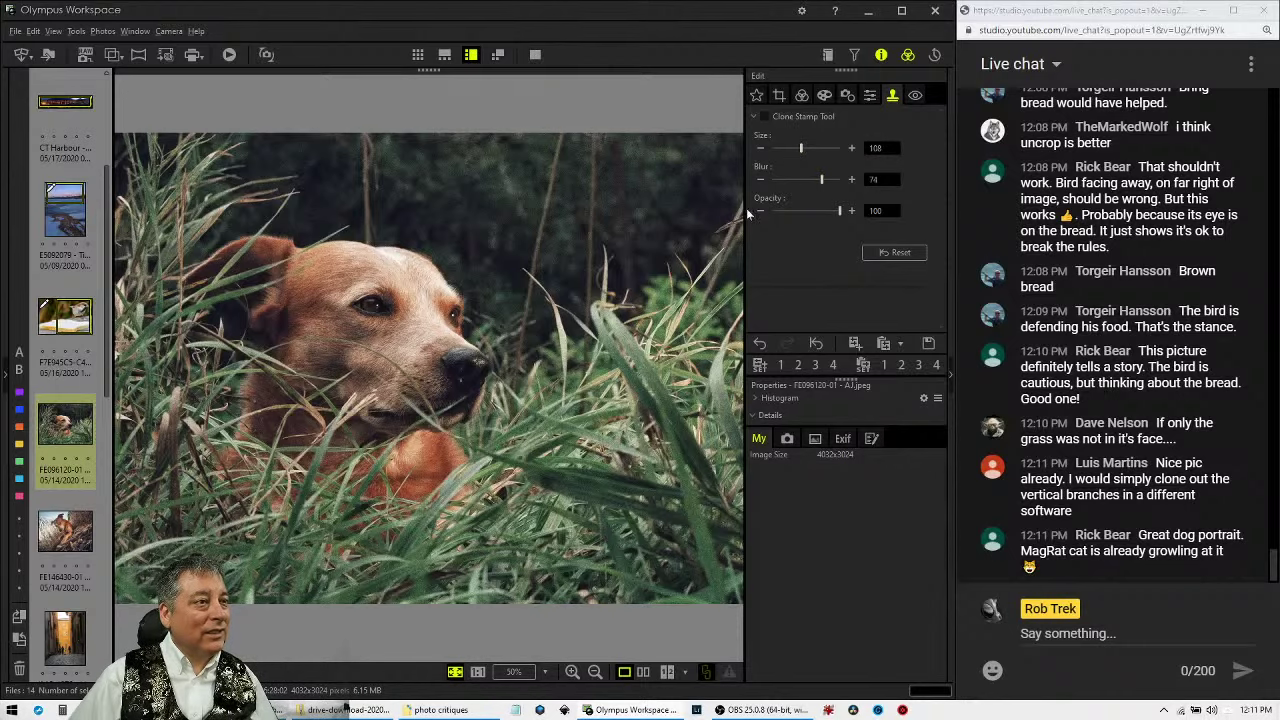
click(560, 139)
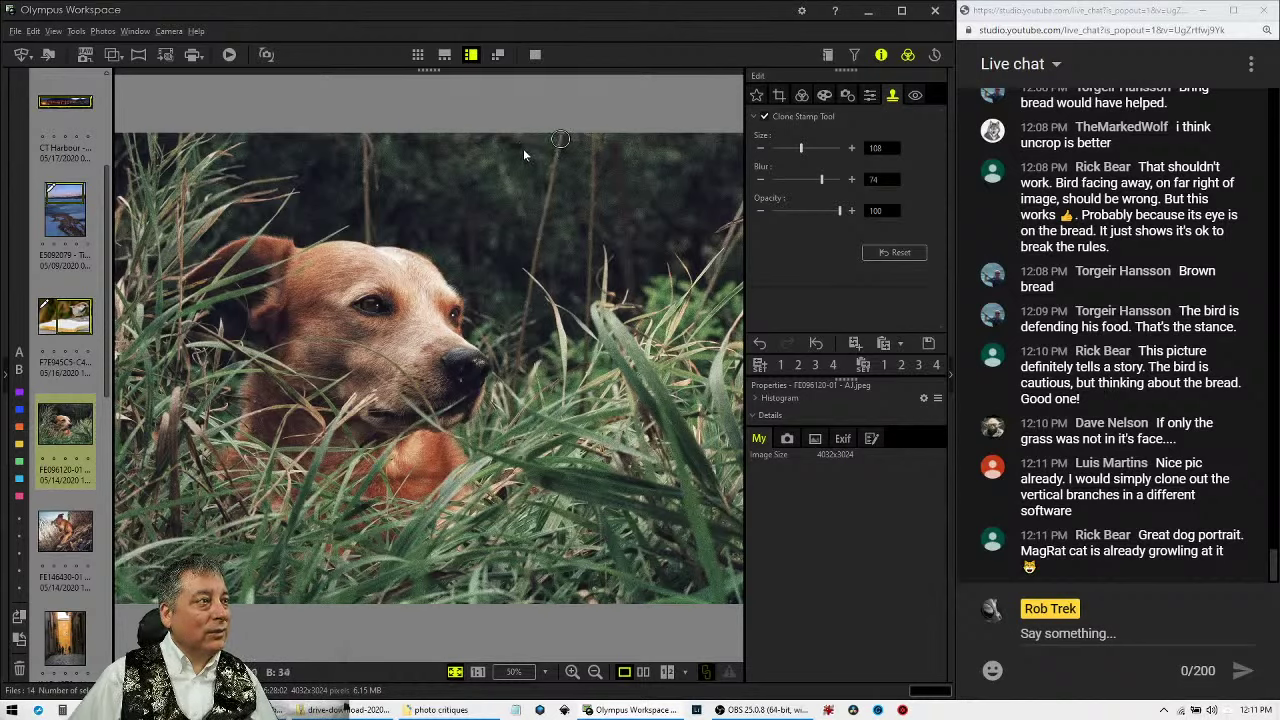
click(523, 149)
click(648, 142)
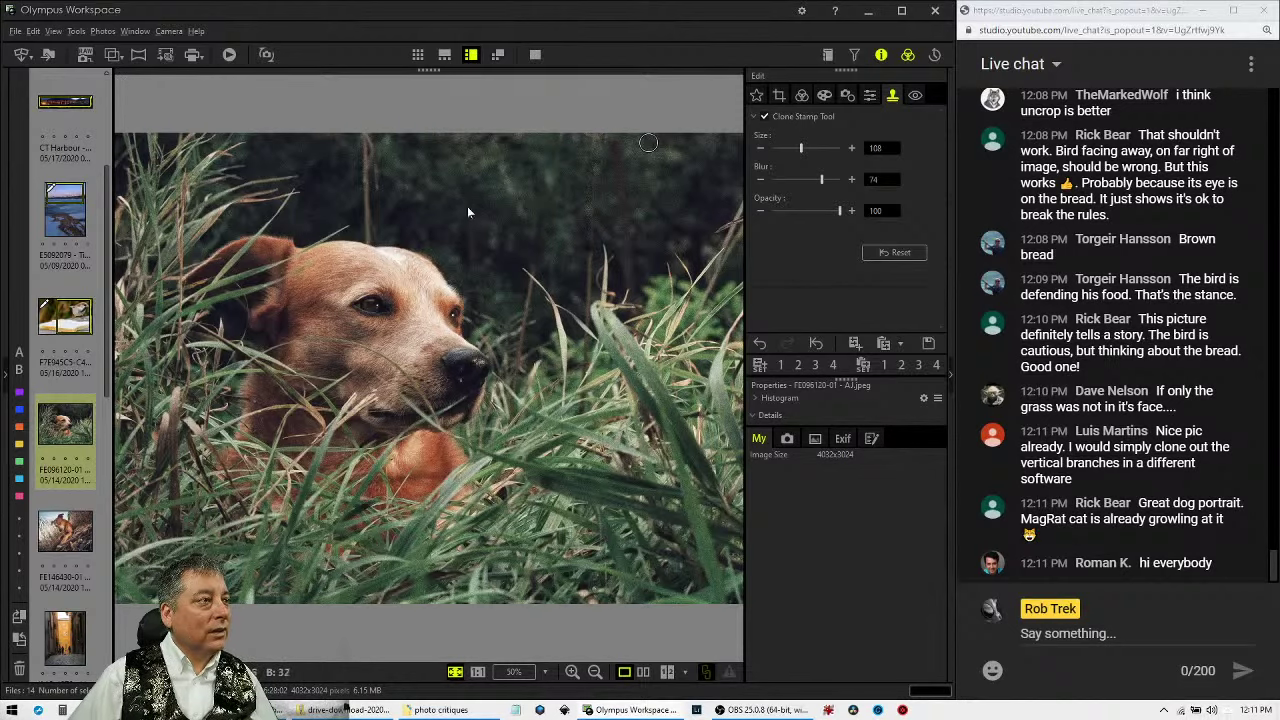
click(417, 152)
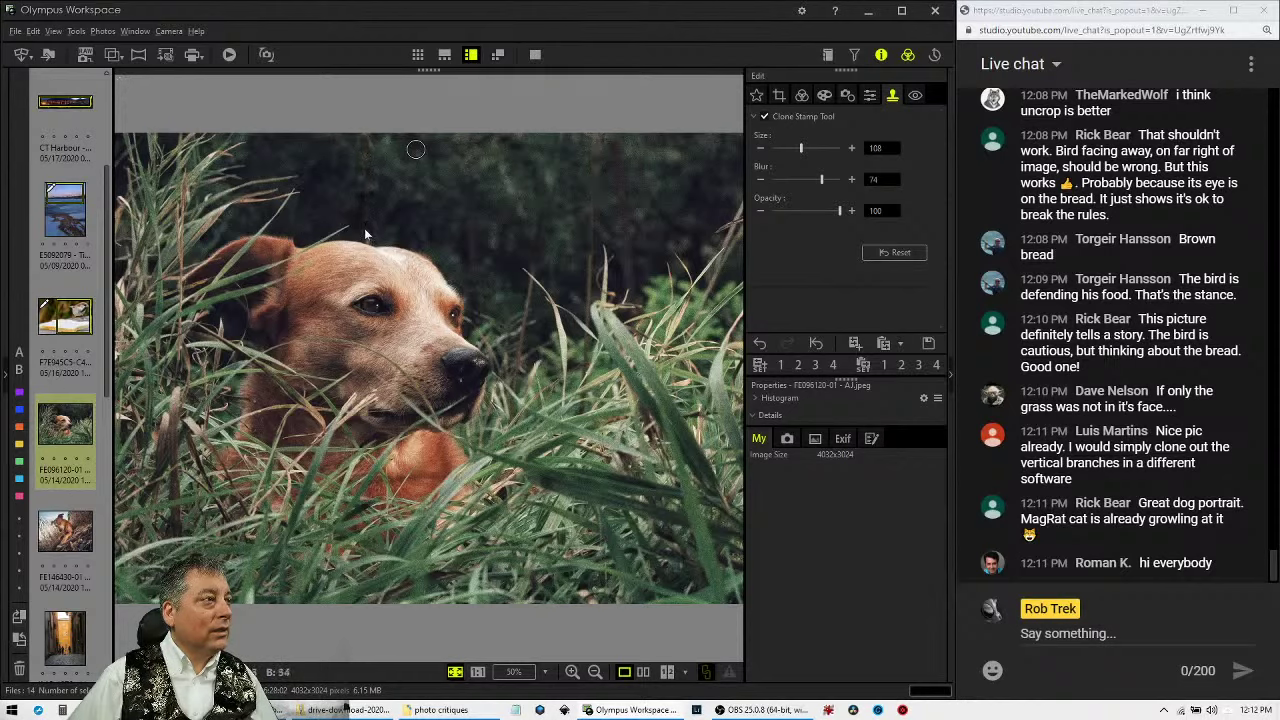
click(803, 96)
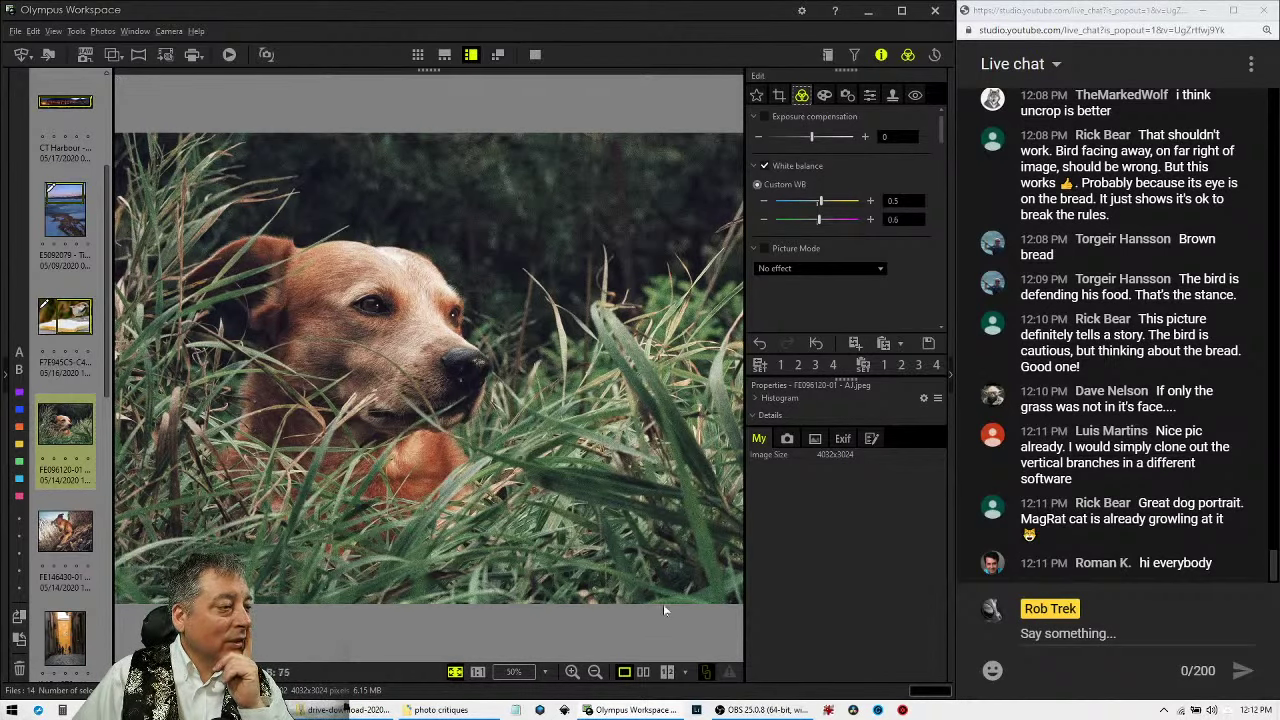
Compare the original and edited dog photo side by side at full screen.
click(645, 672)
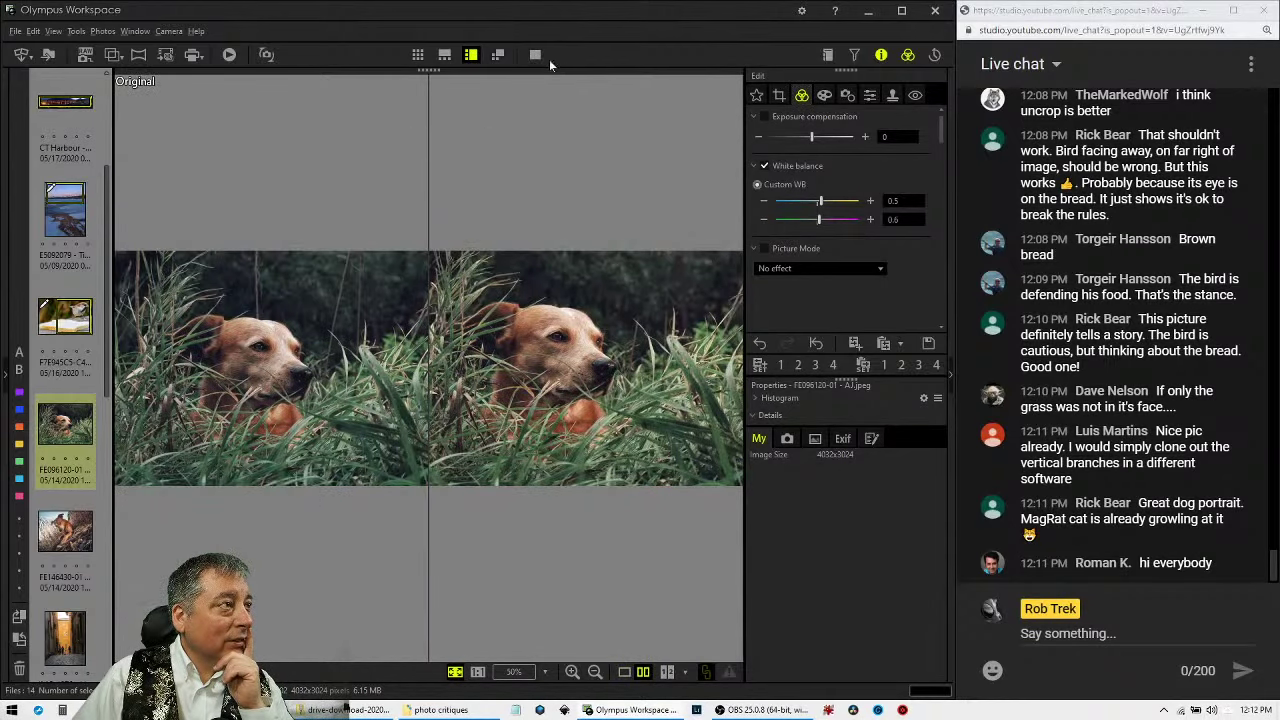
click(536, 55)
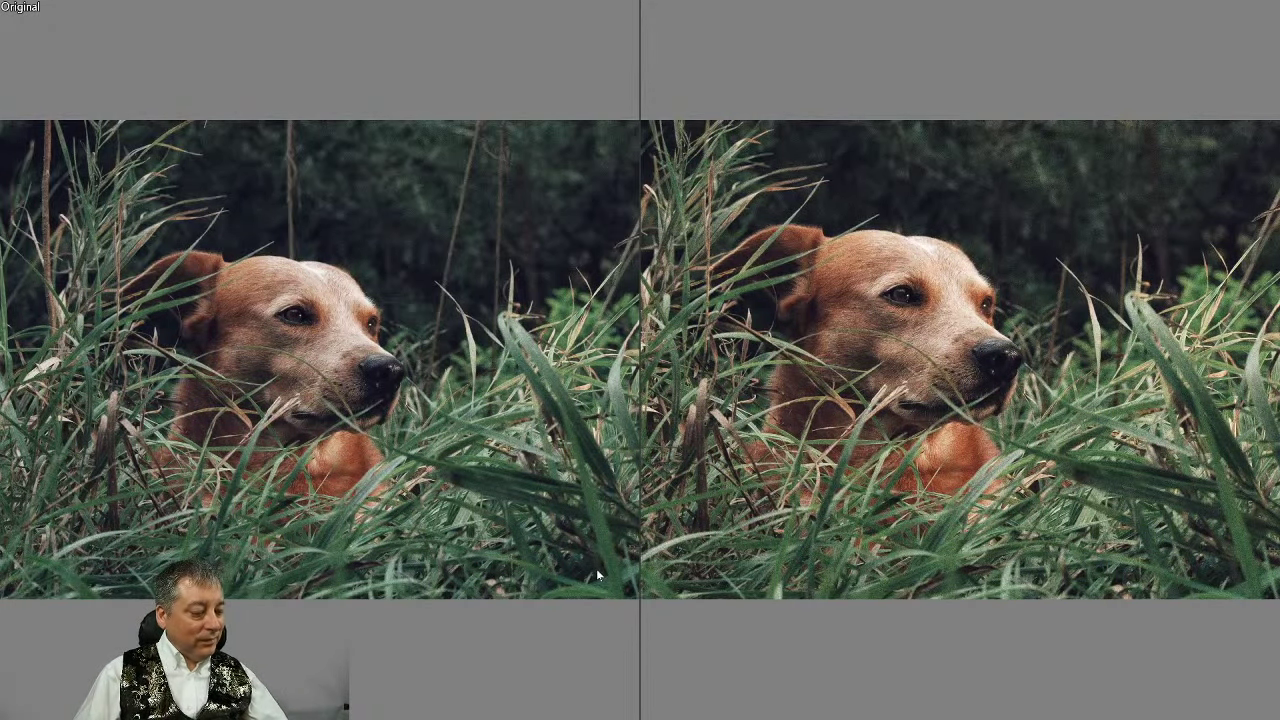
key(Escape)
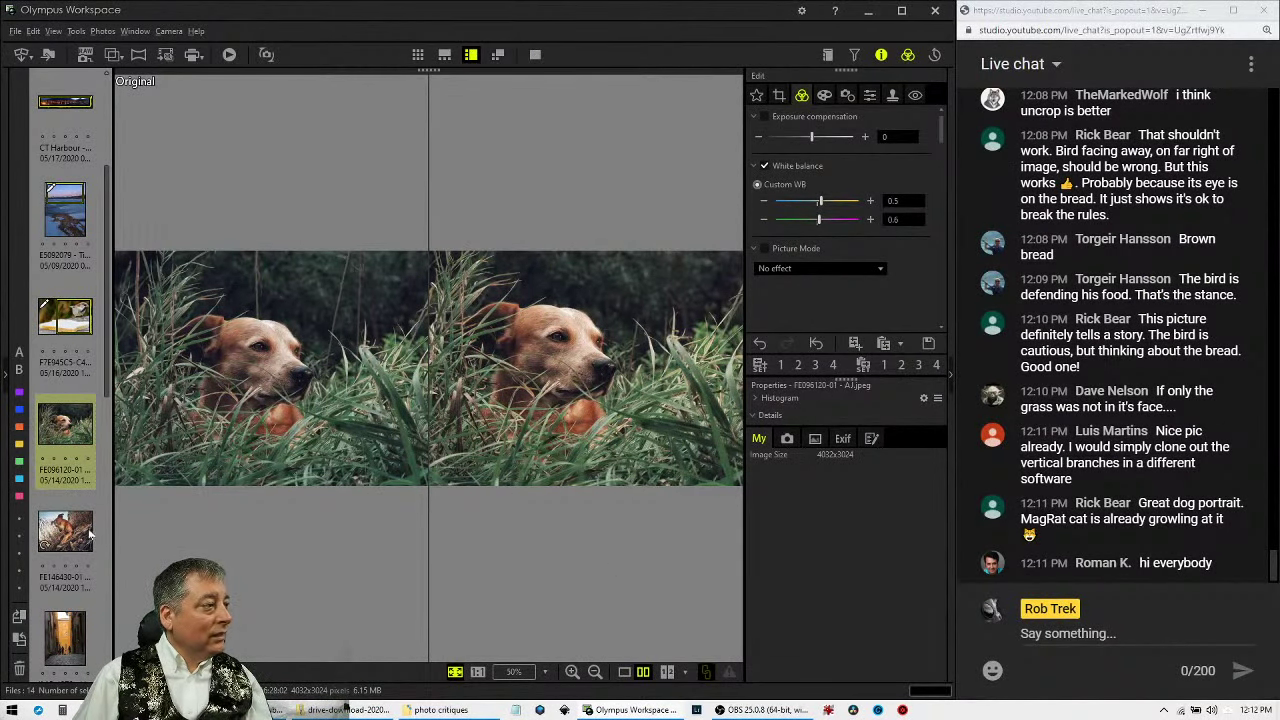
Open the next dog photo, FE146430-01, in single view and inspect the edges around the dog at full screen.
key(Down)
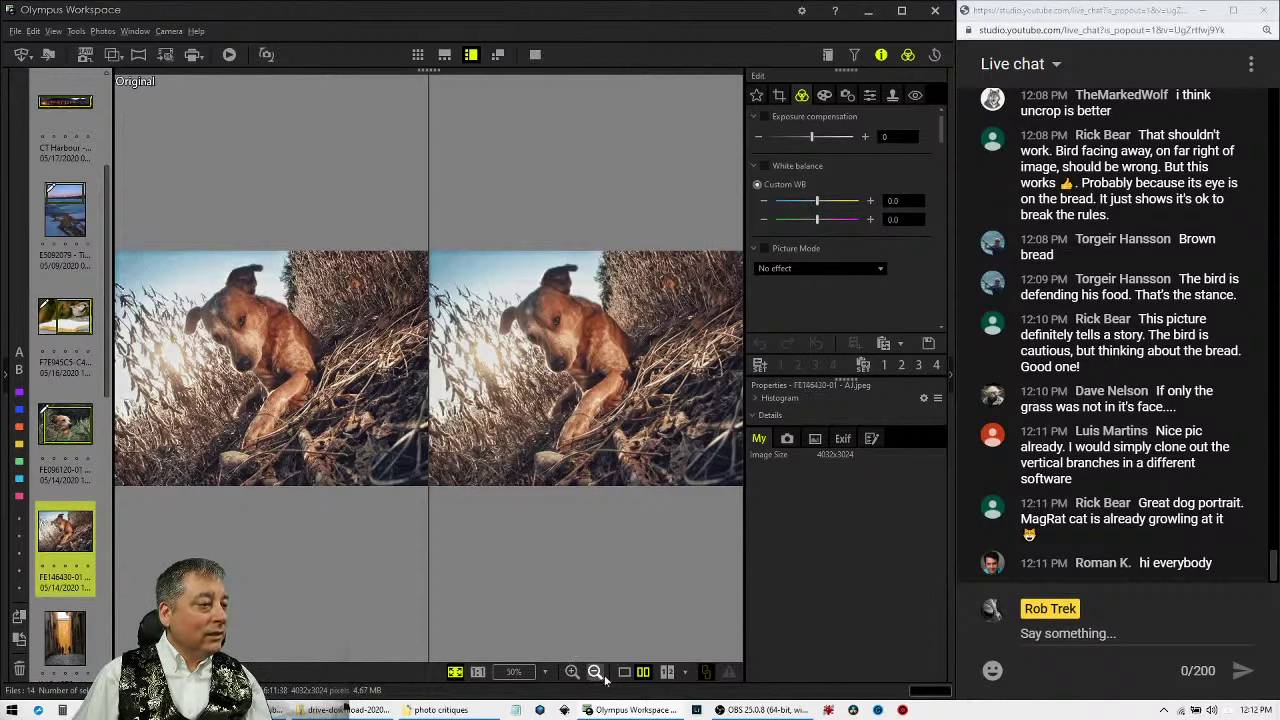
click(624, 672)
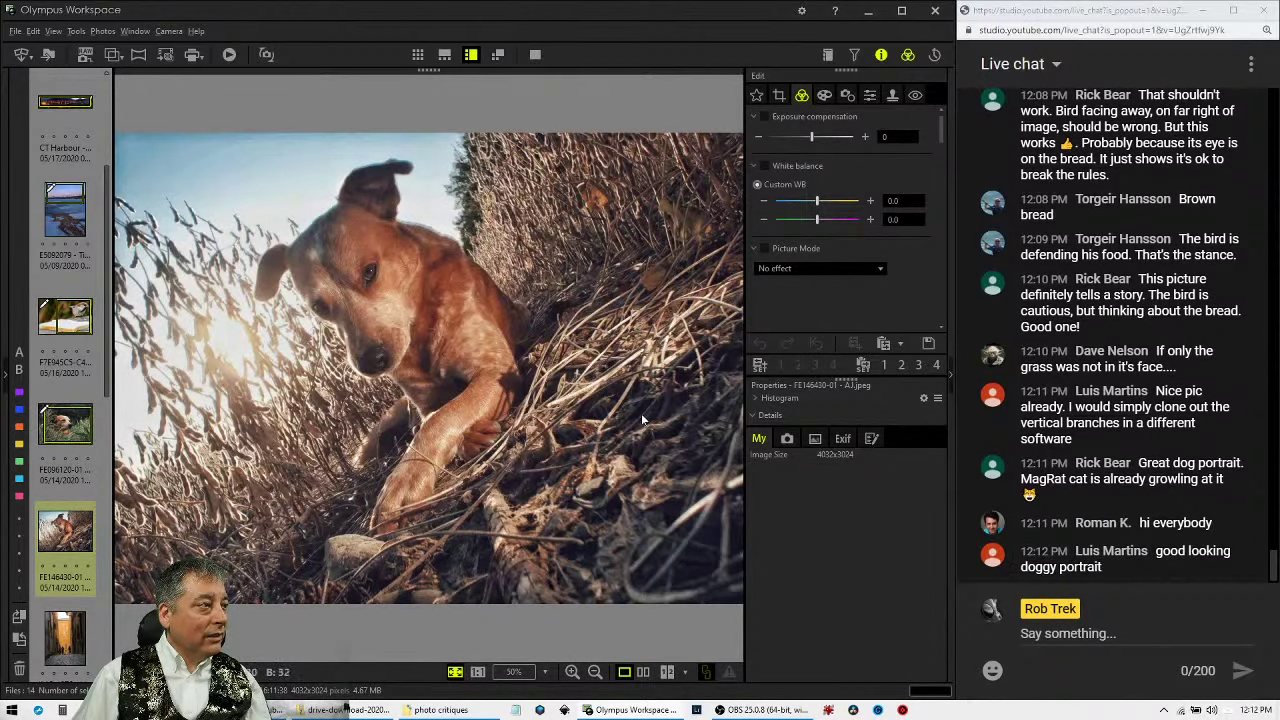
click(535, 55)
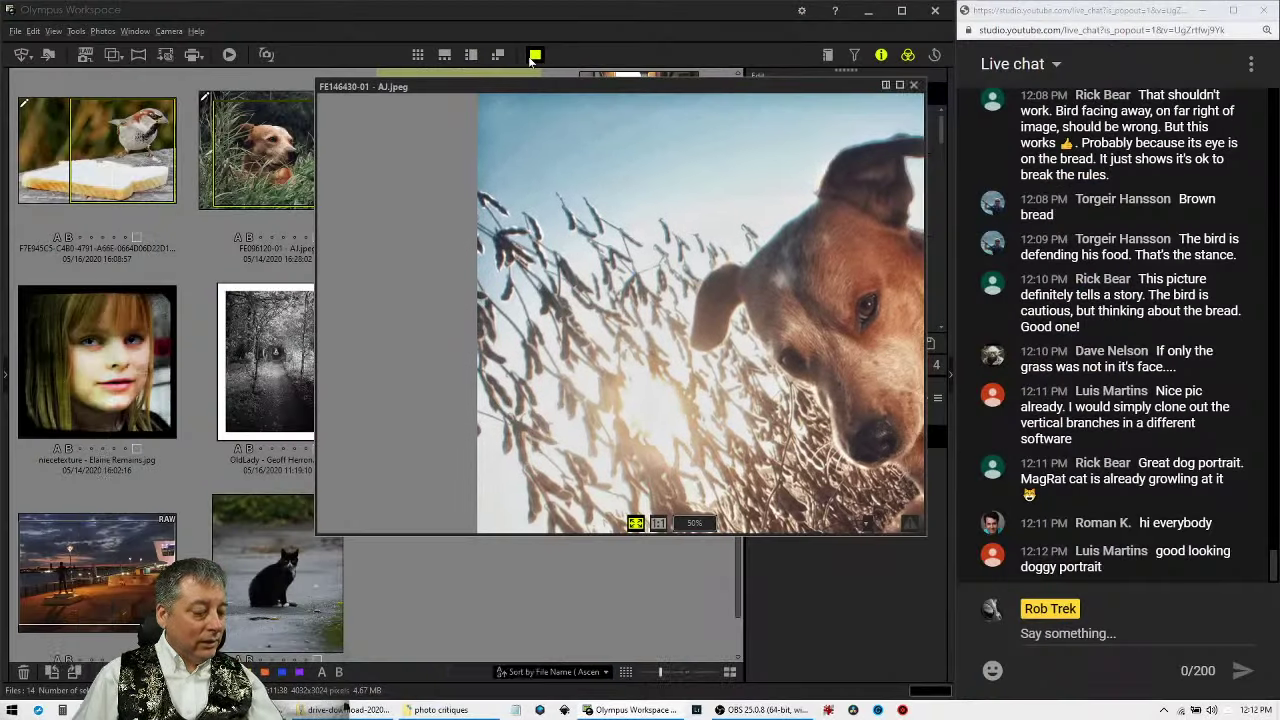
click(533, 56)
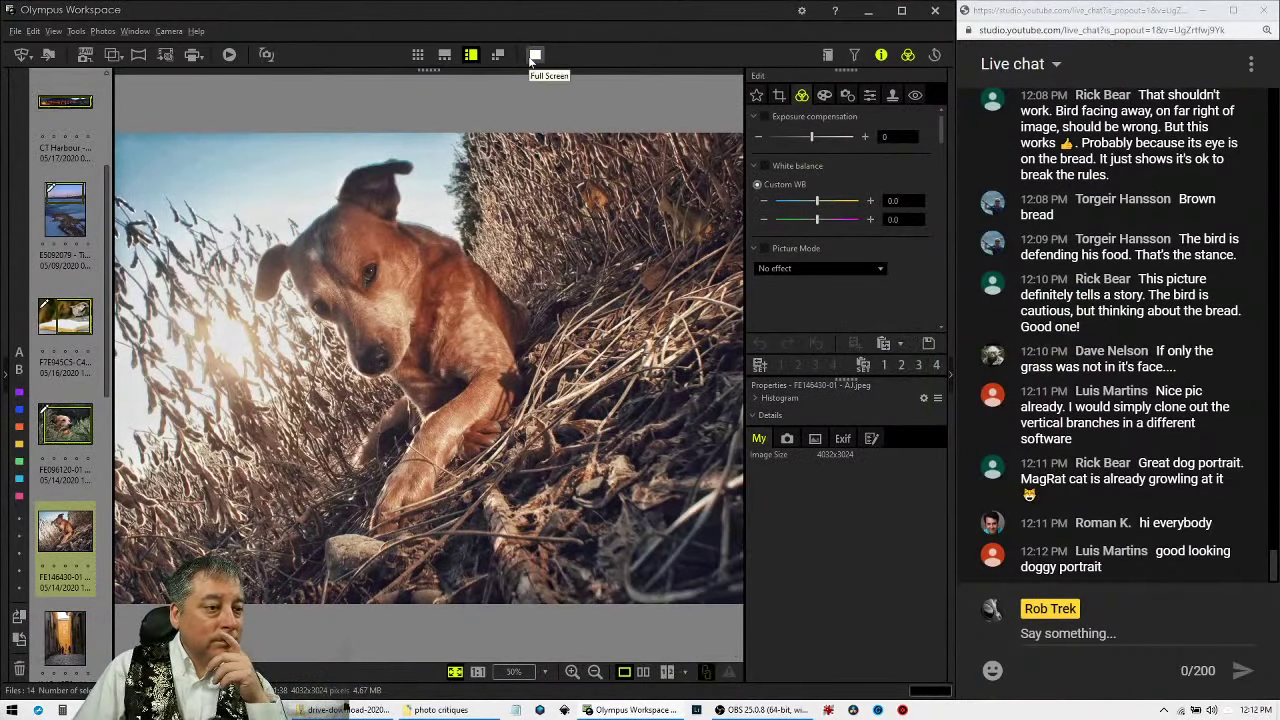
click(535, 55)
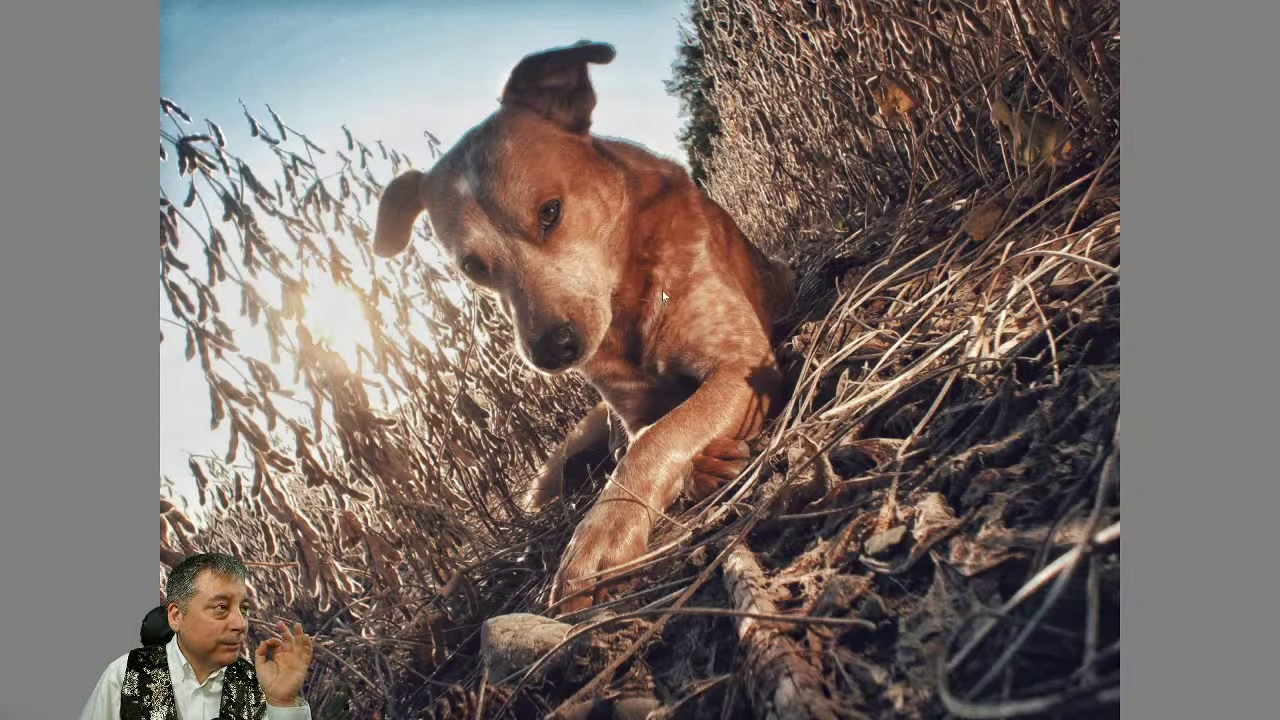
scroll(646, 154, up, 3)
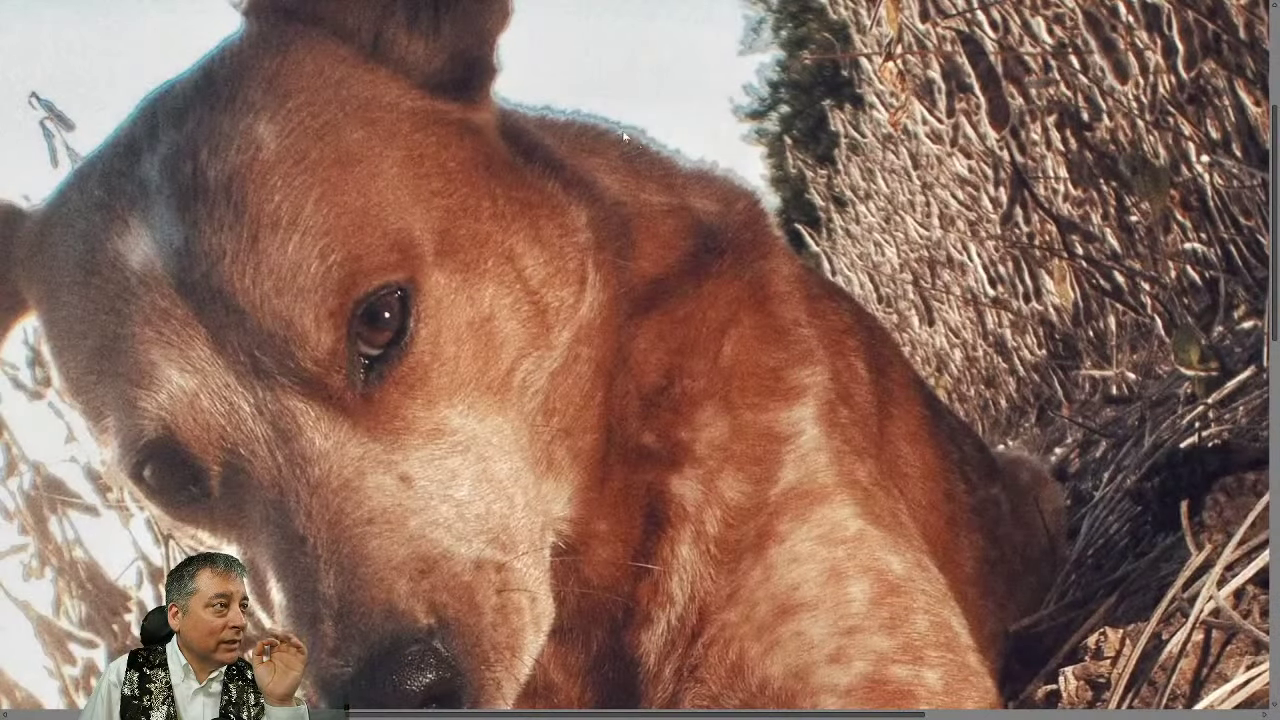
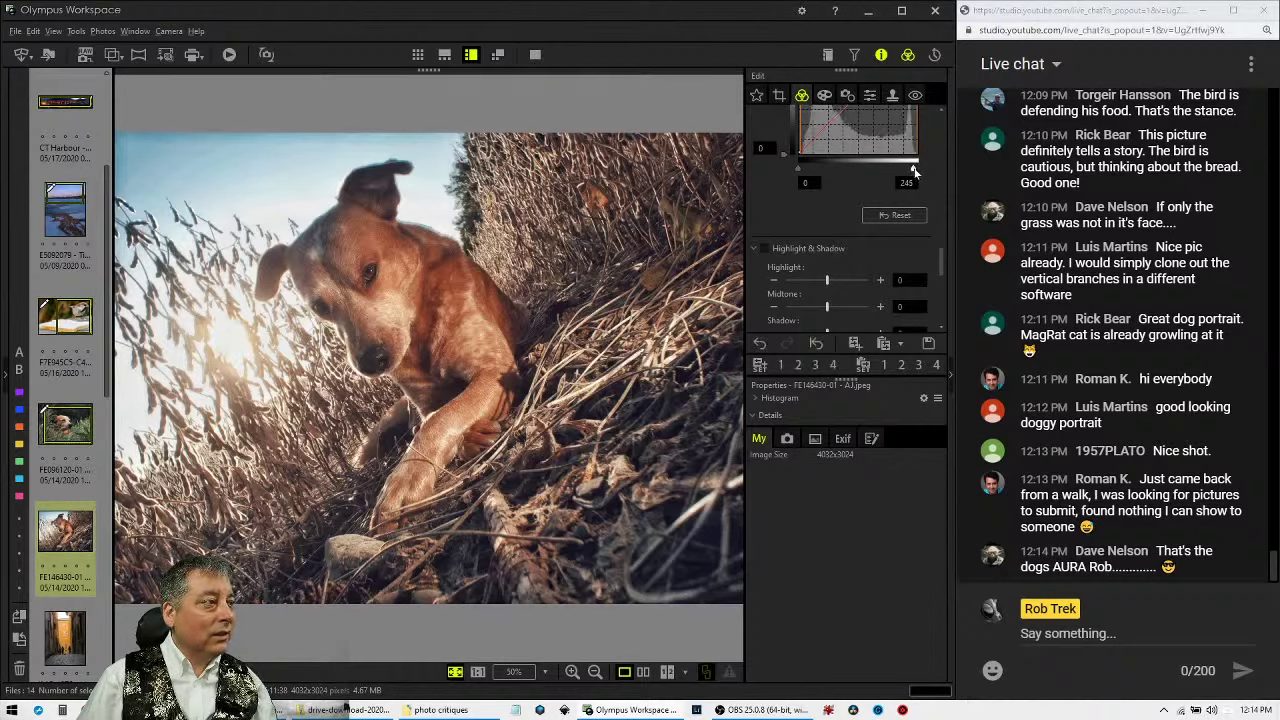
Set Highlight to -3 and return the tone curve's white point to 255.
scroll(839, 224, down, 2)
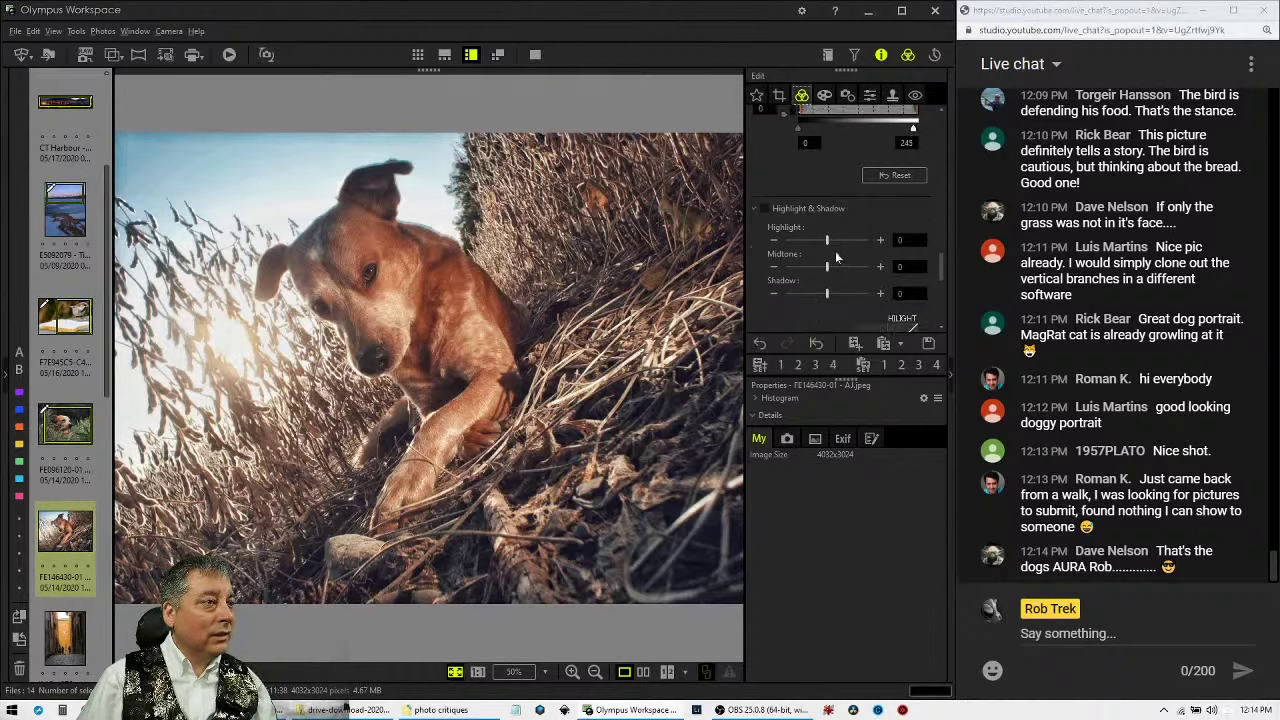
click(774, 241)
click(774, 241)
click(774, 241)
click(774, 241)
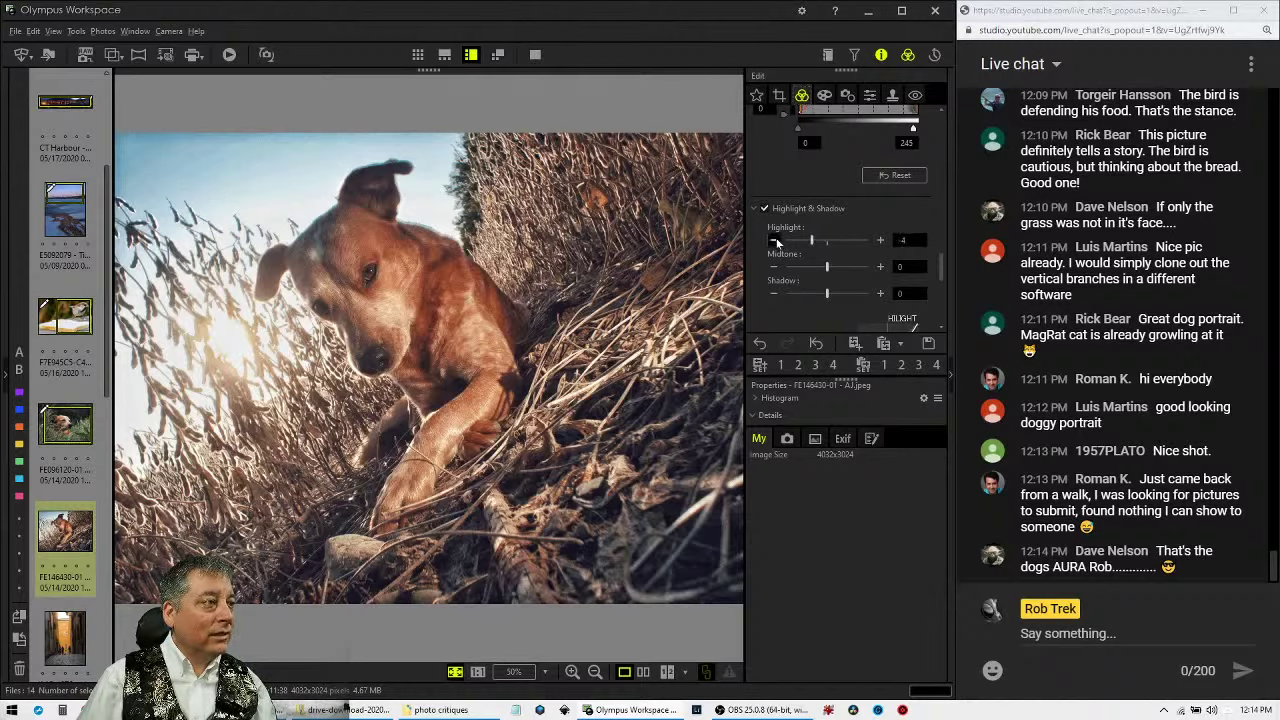
click(775, 242)
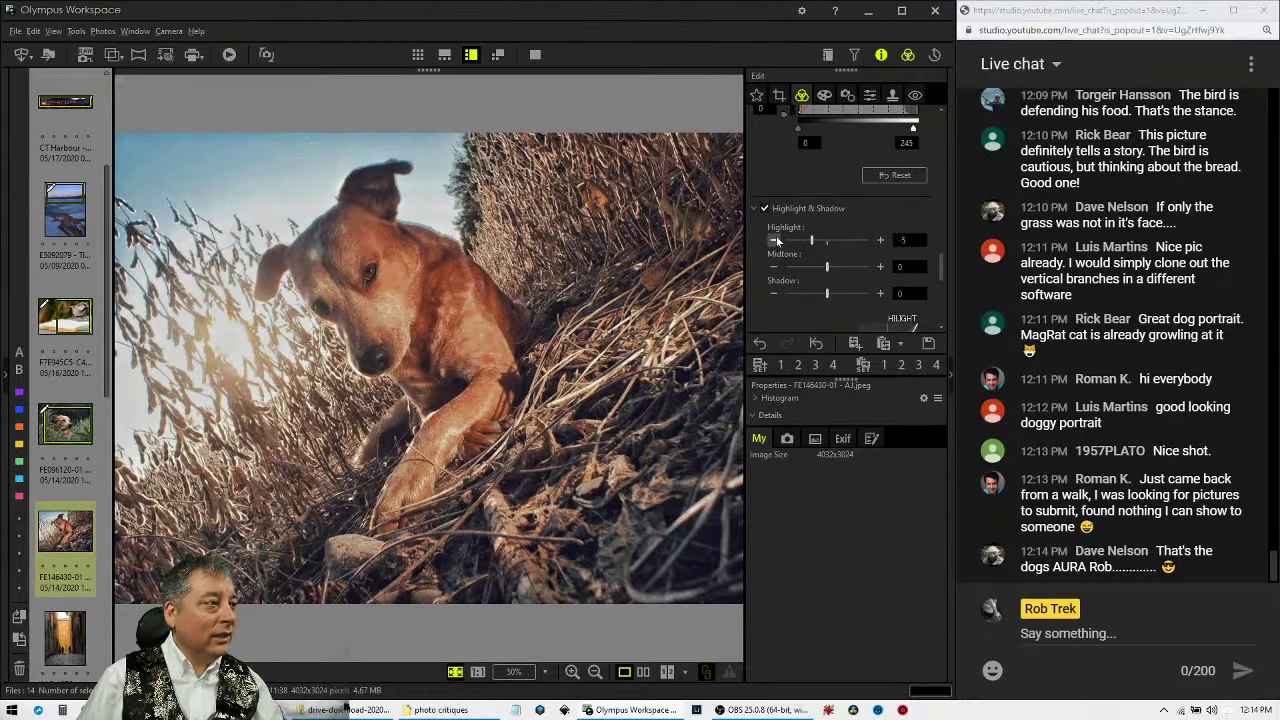
click(880, 240)
click(880, 240)
drag(913, 128, 931, 129)
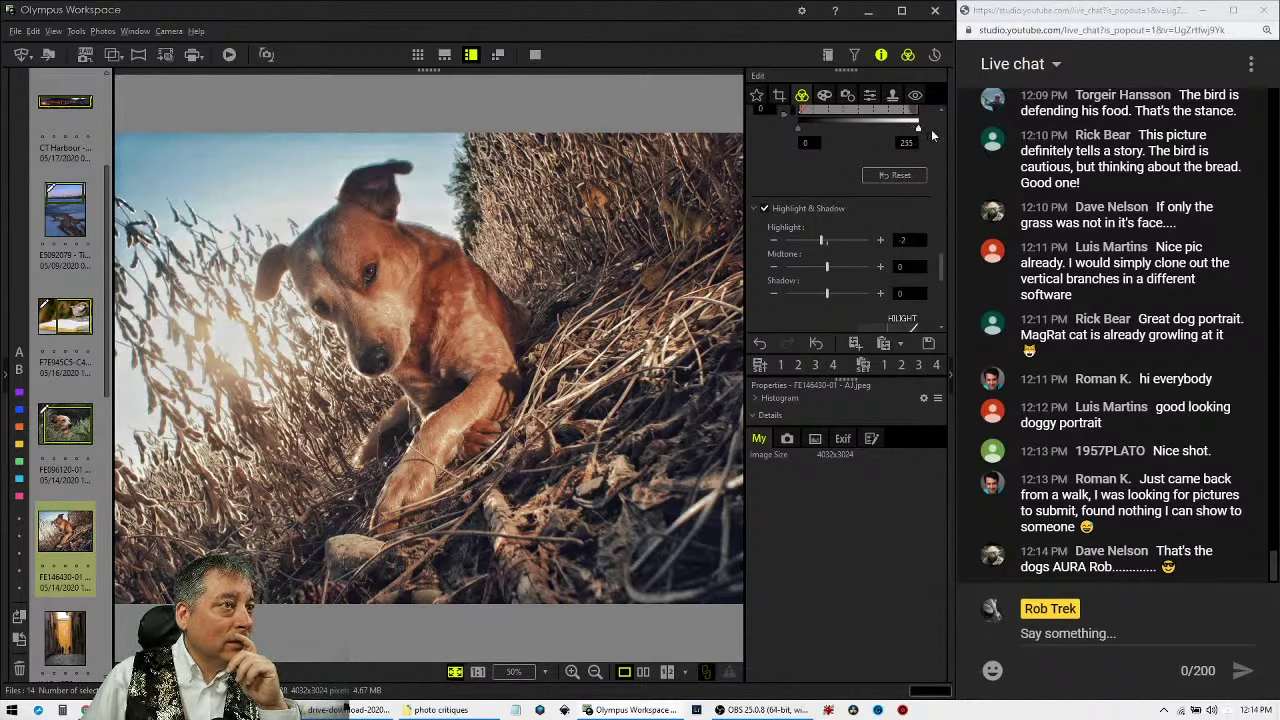
click(772, 245)
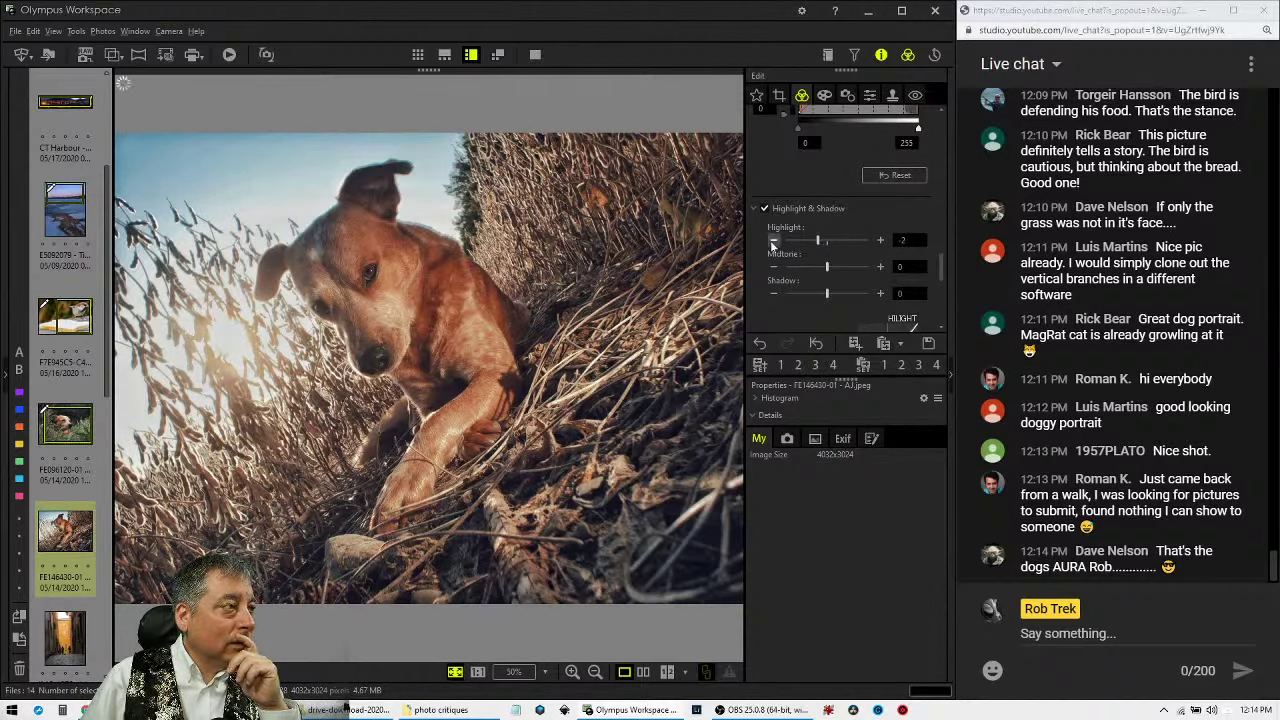
Try raising Shadow to 4 and return it to 0.
click(880, 296)
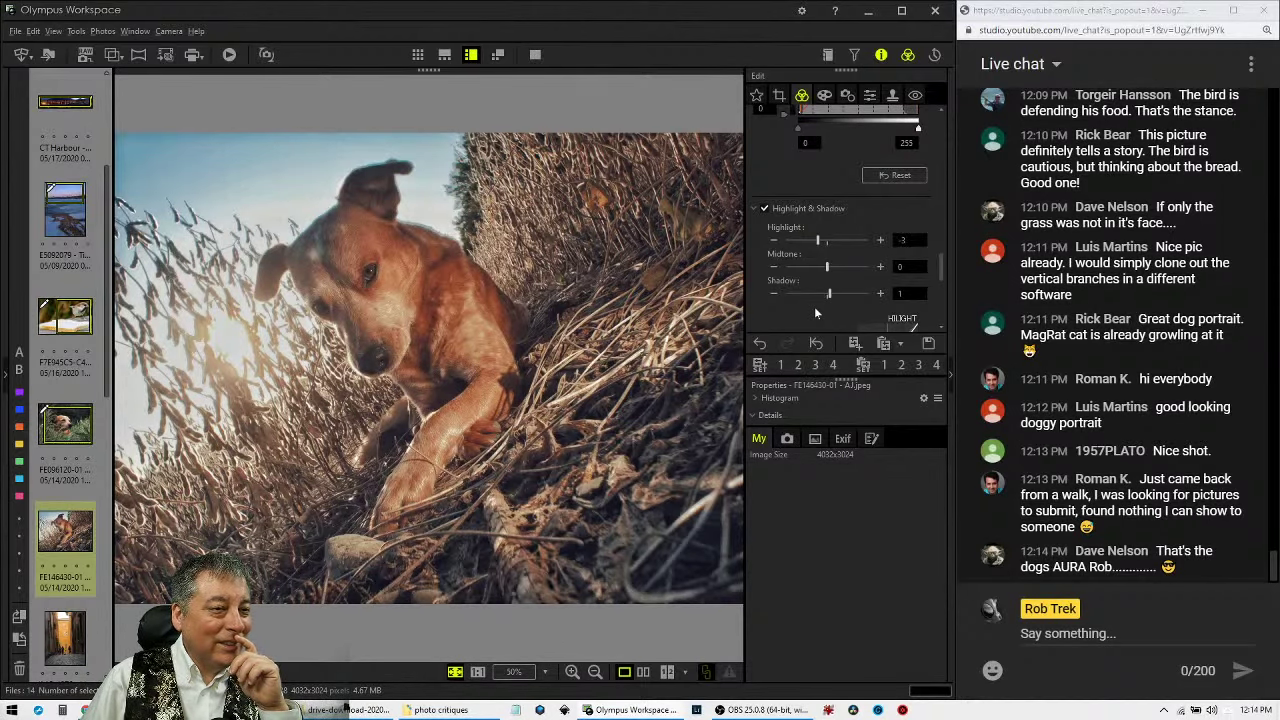
click(880, 294)
click(880, 294)
click(880, 294)
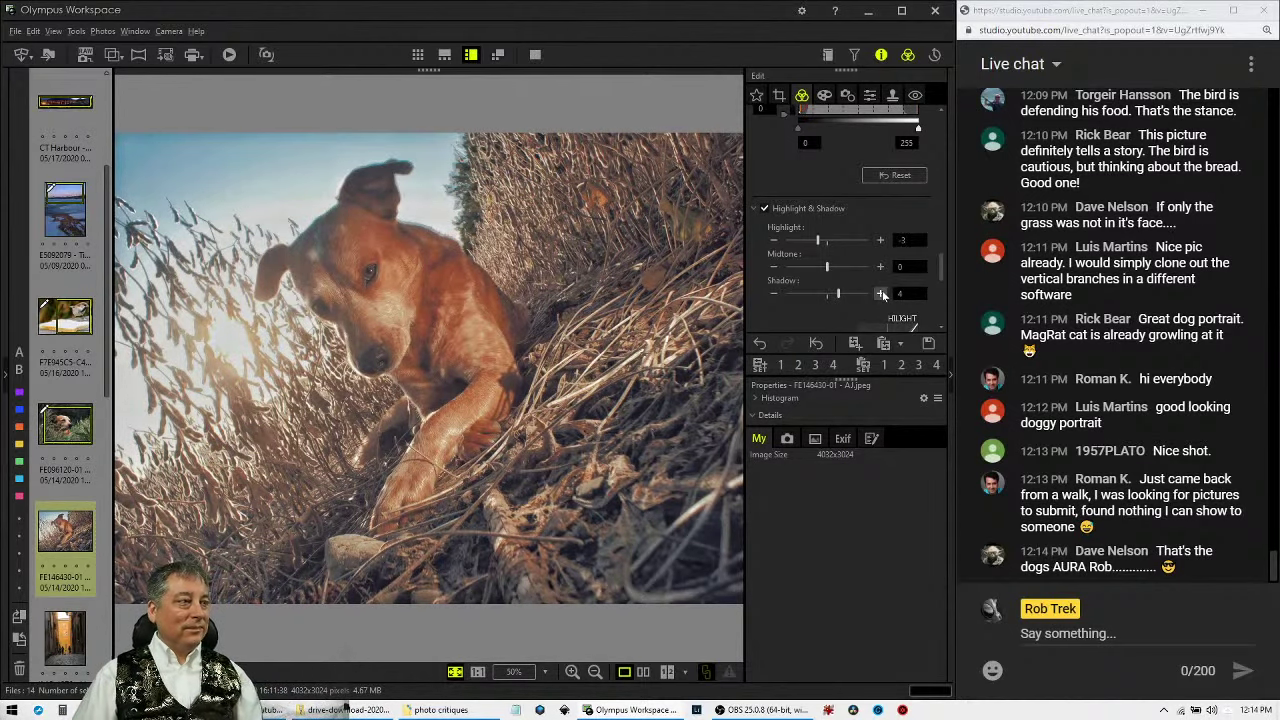
click(774, 294)
click(774, 294)
click(774, 294)
click(774, 294)
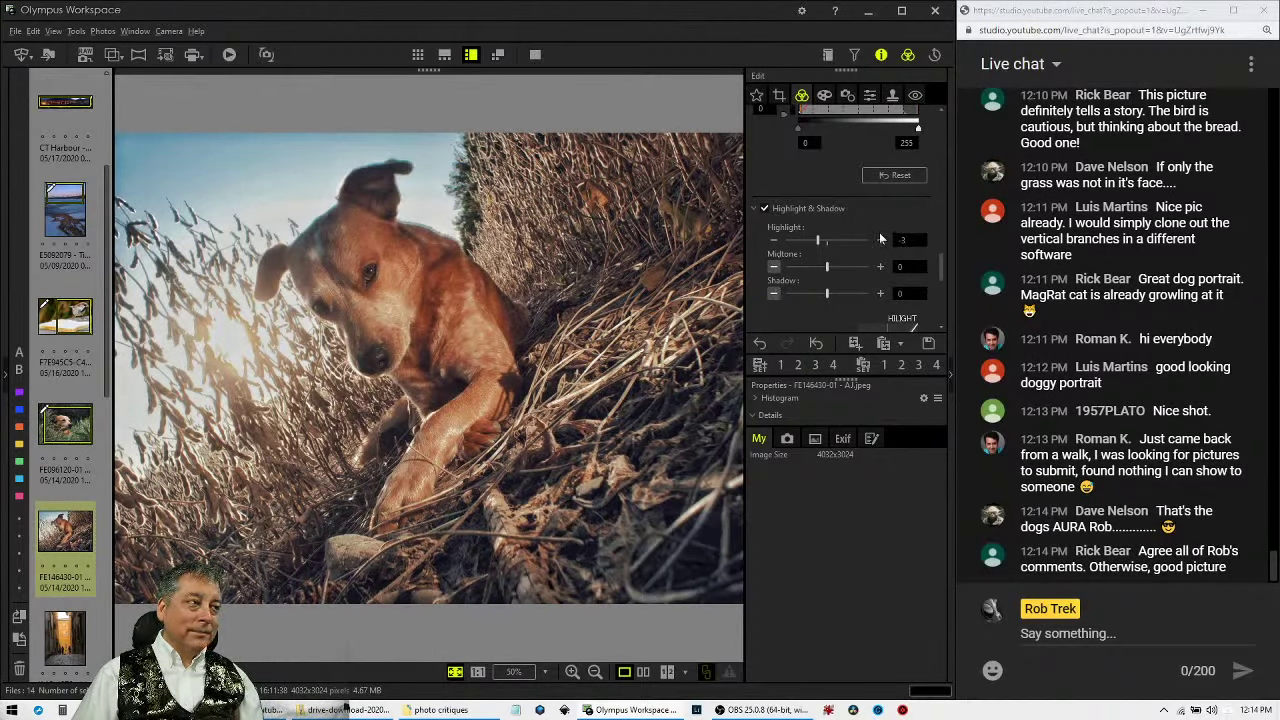
Apply the Soft Focus art filter to the photo and set its strength to -2.
scroll(856, 270, down, 5)
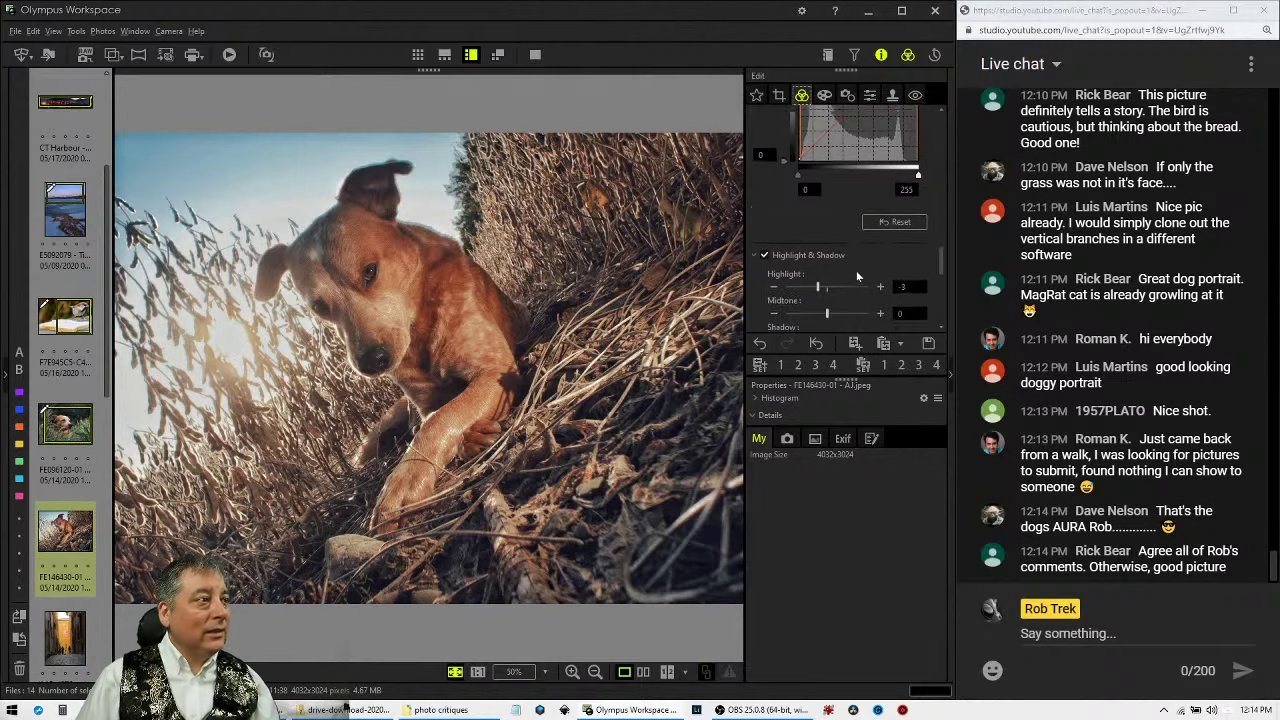
scroll(856, 270, up, 10)
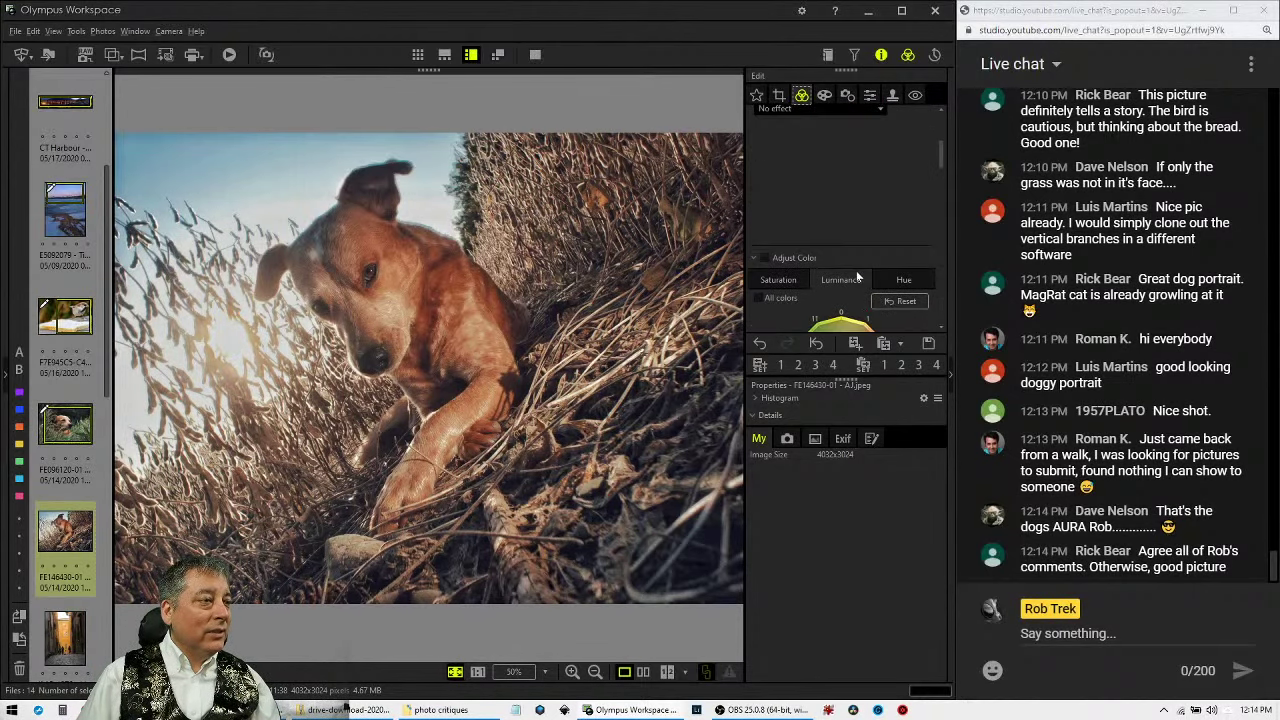
click(825, 97)
click(840, 138)
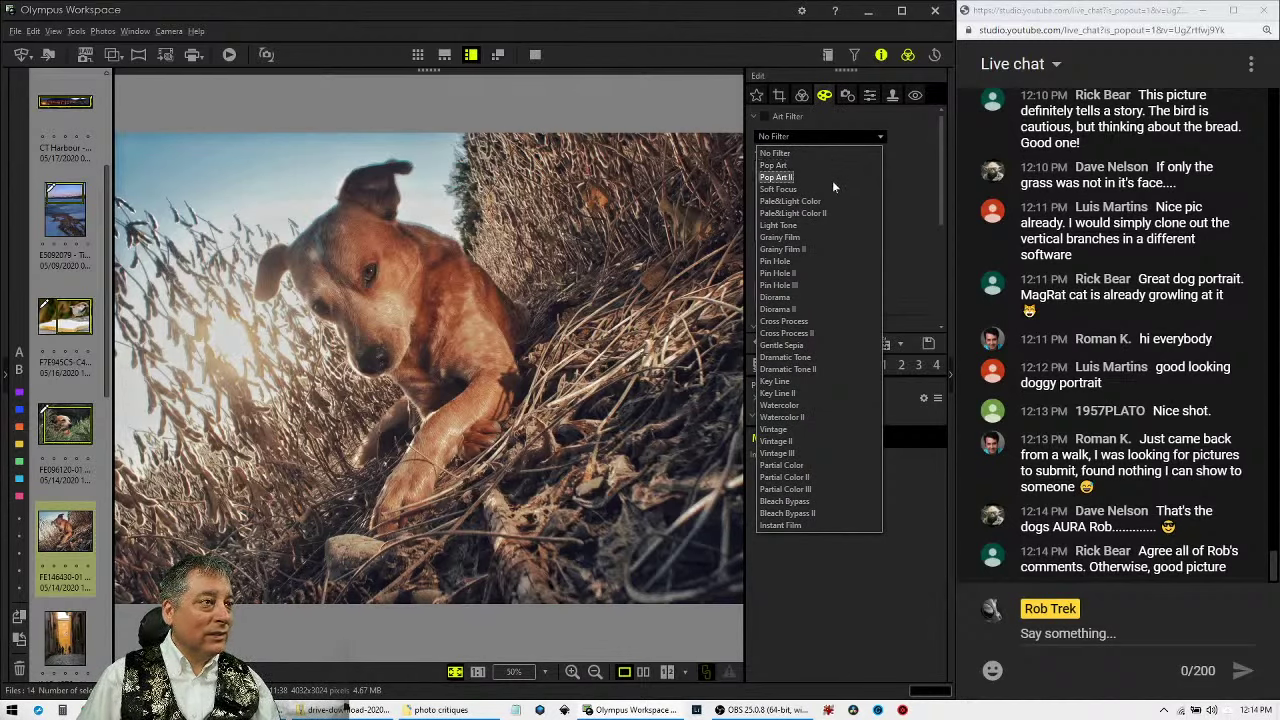
click(829, 189)
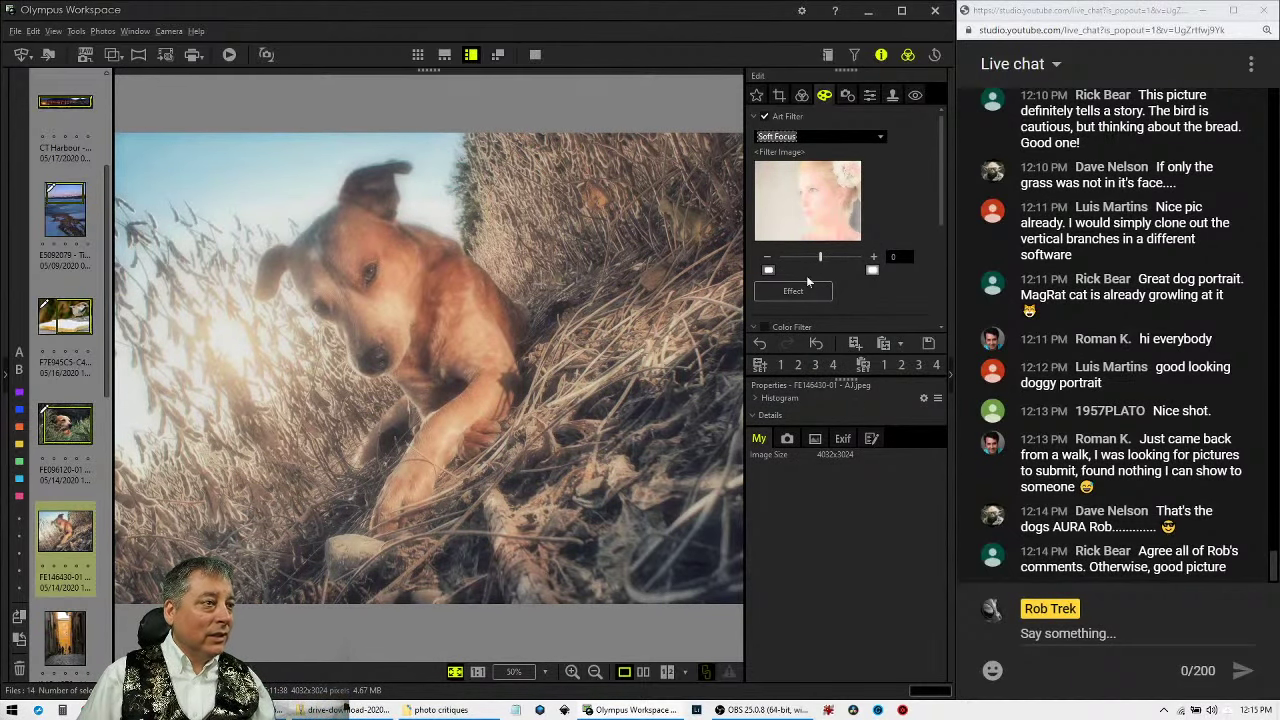
click(767, 257)
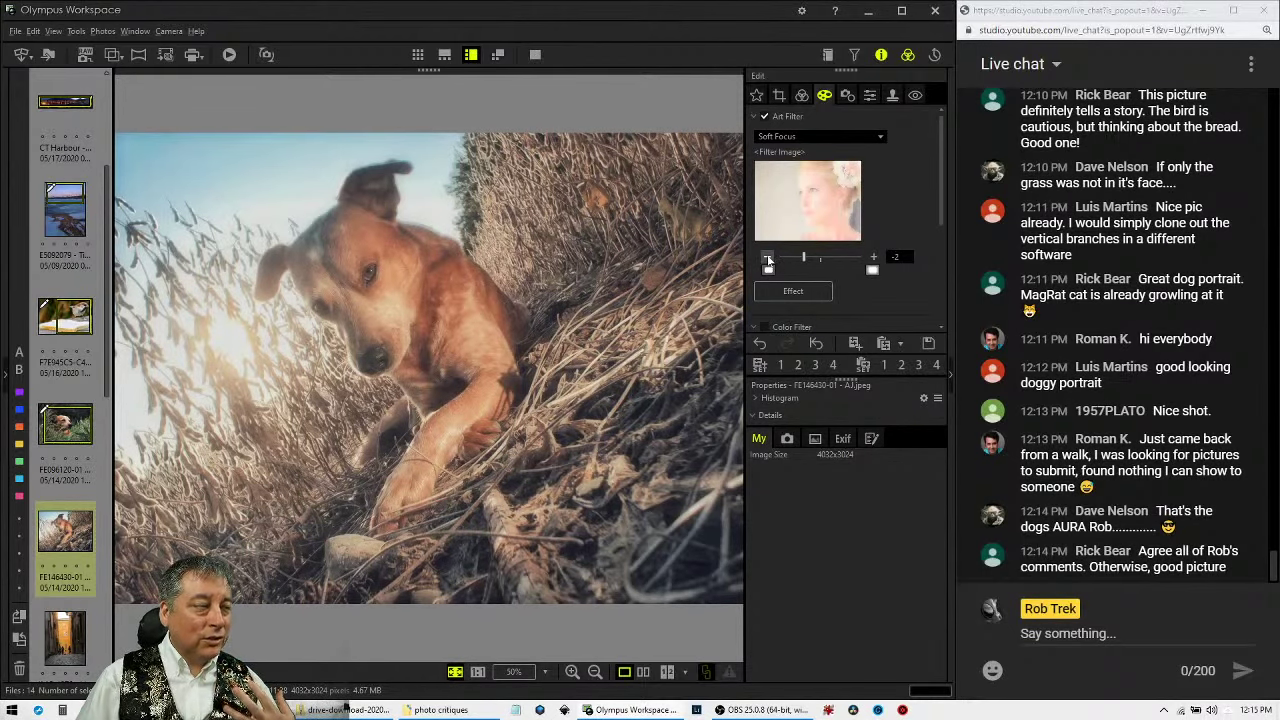
Try the White Edge, Pin Hole and Frame effects on the Soft Focus filter and turn them all off again.
click(810, 290)
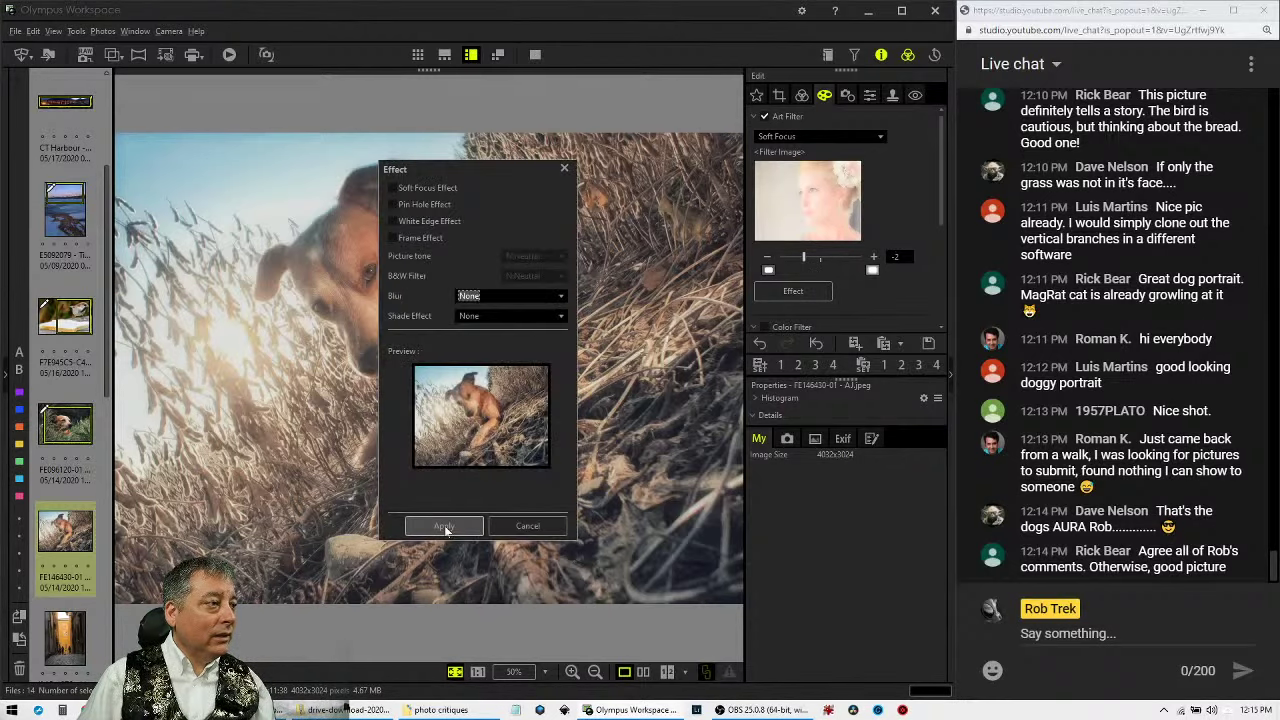
click(429, 222)
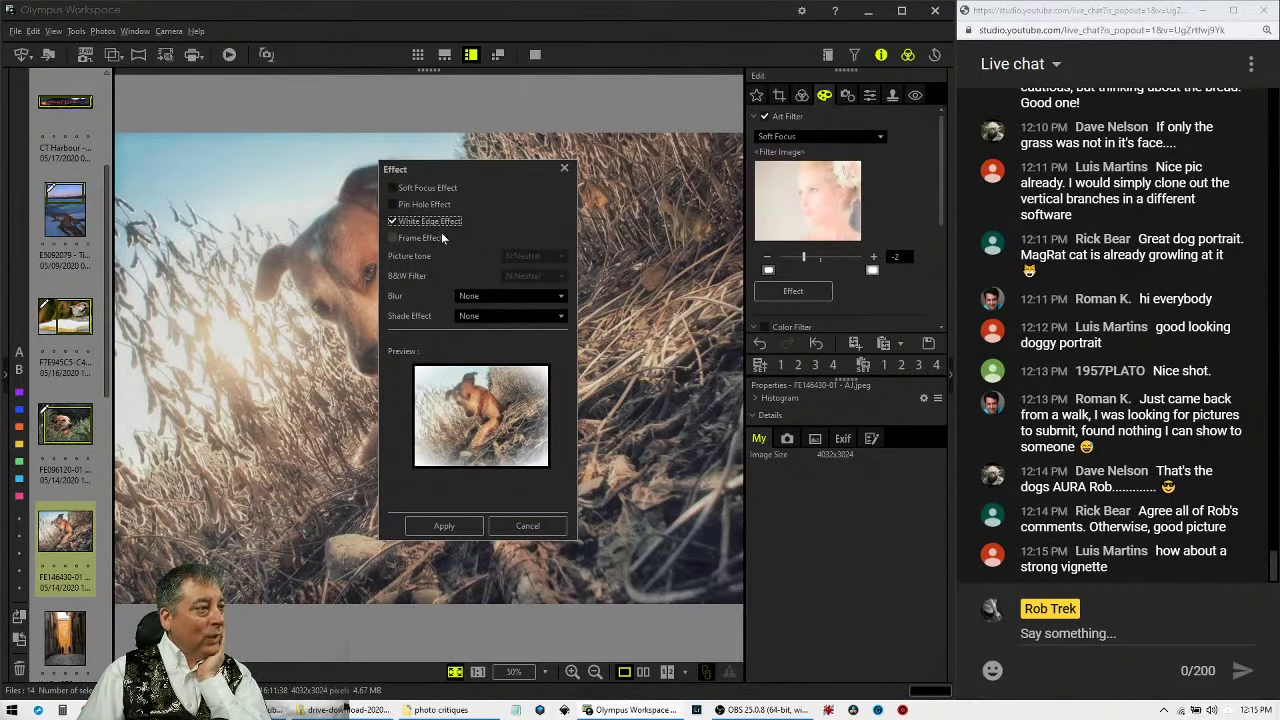
drag(429, 171, 560, 185)
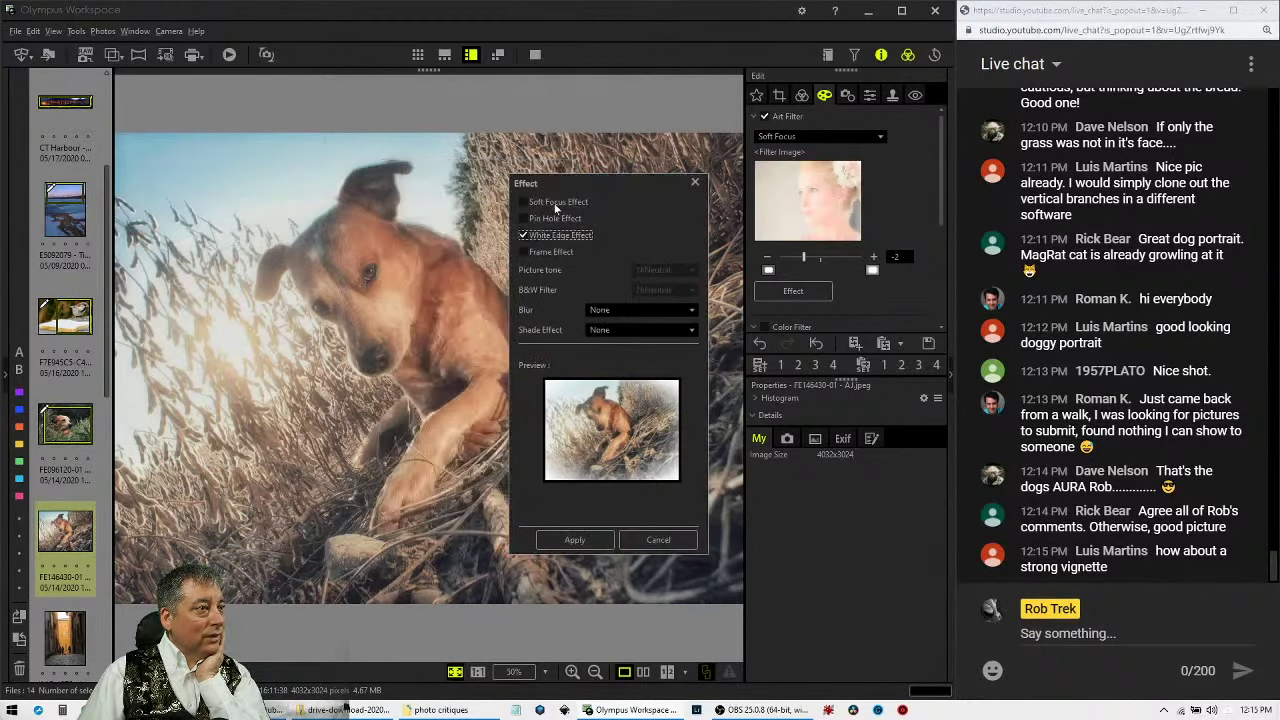
click(525, 219)
click(523, 236)
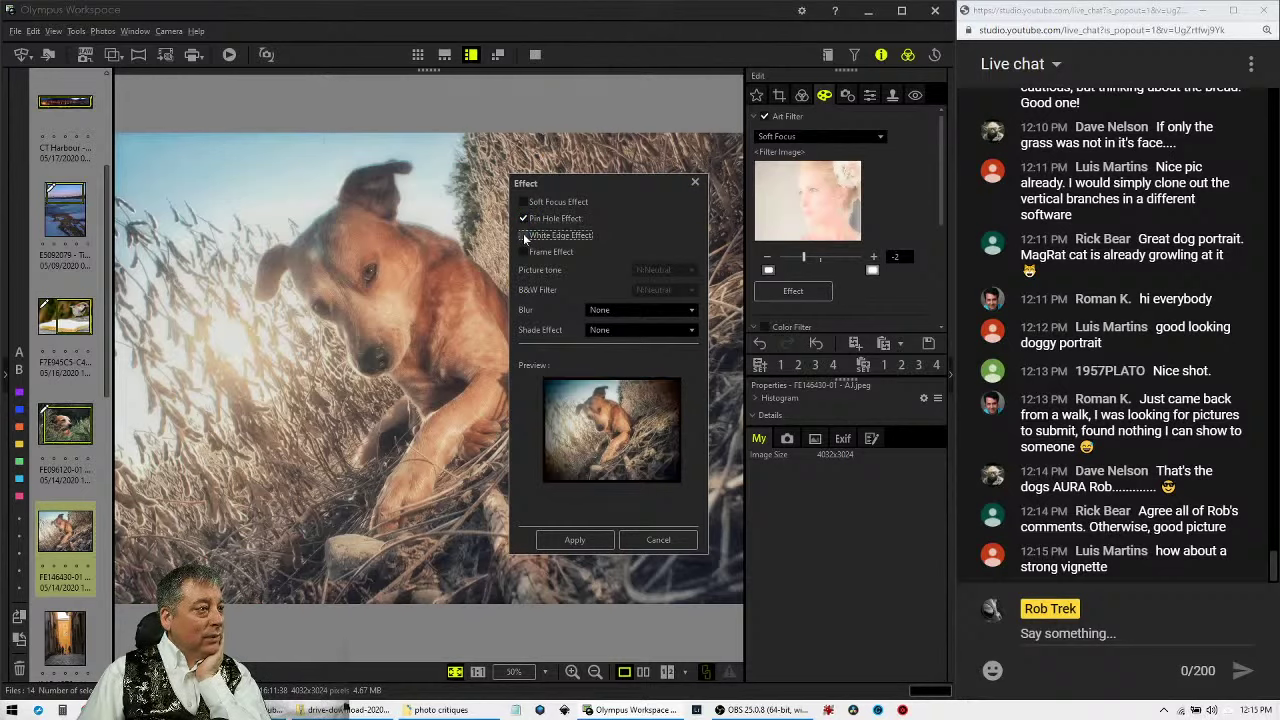
click(523, 219)
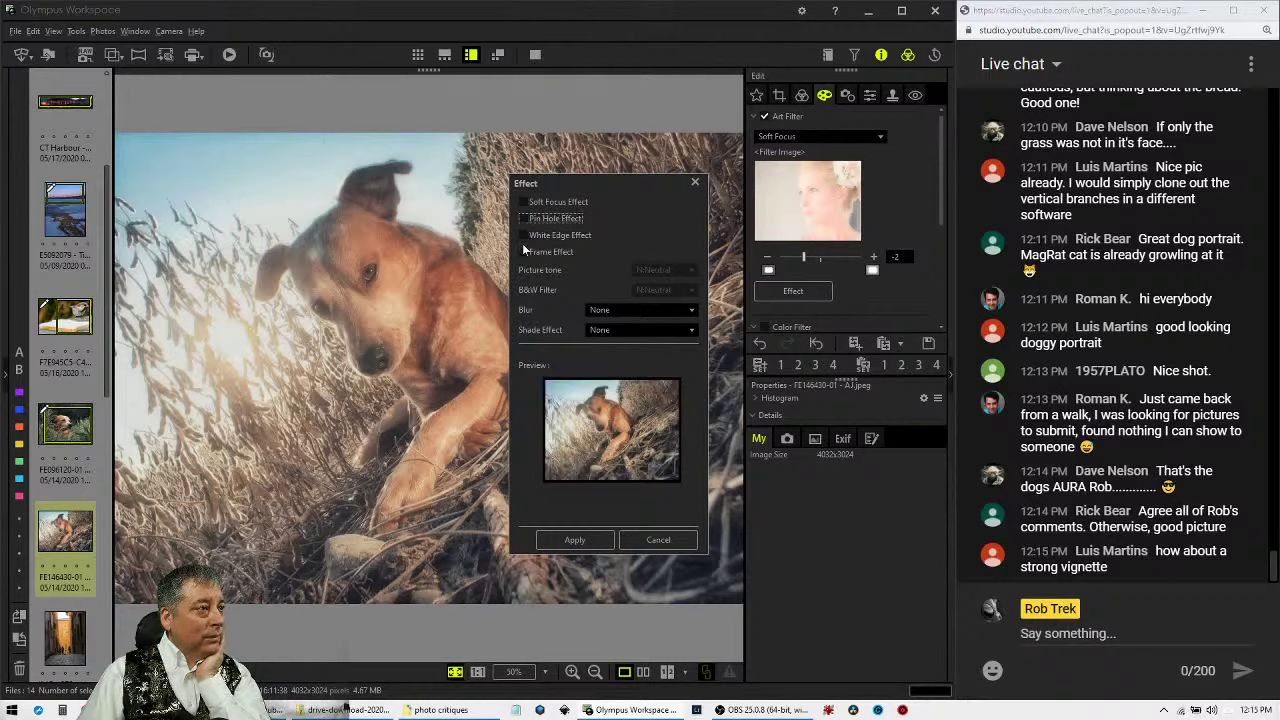
click(523, 252)
click(524, 253)
click(575, 540)
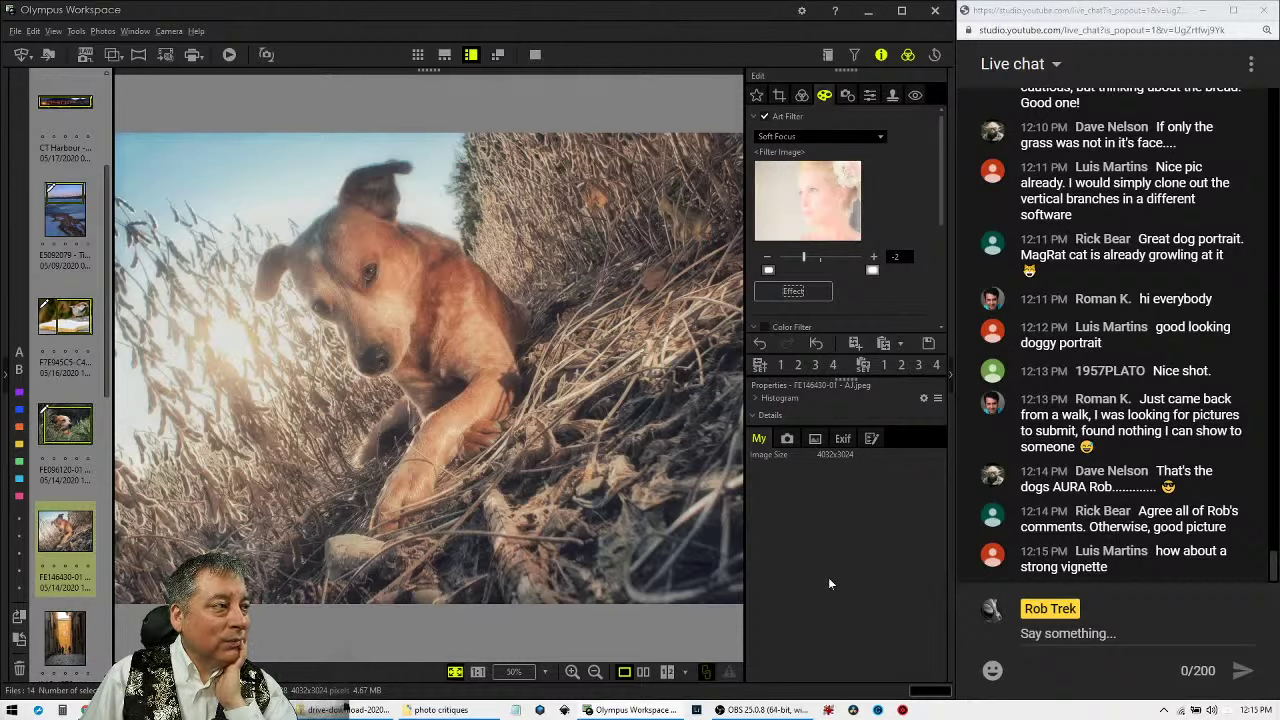
click(794, 292)
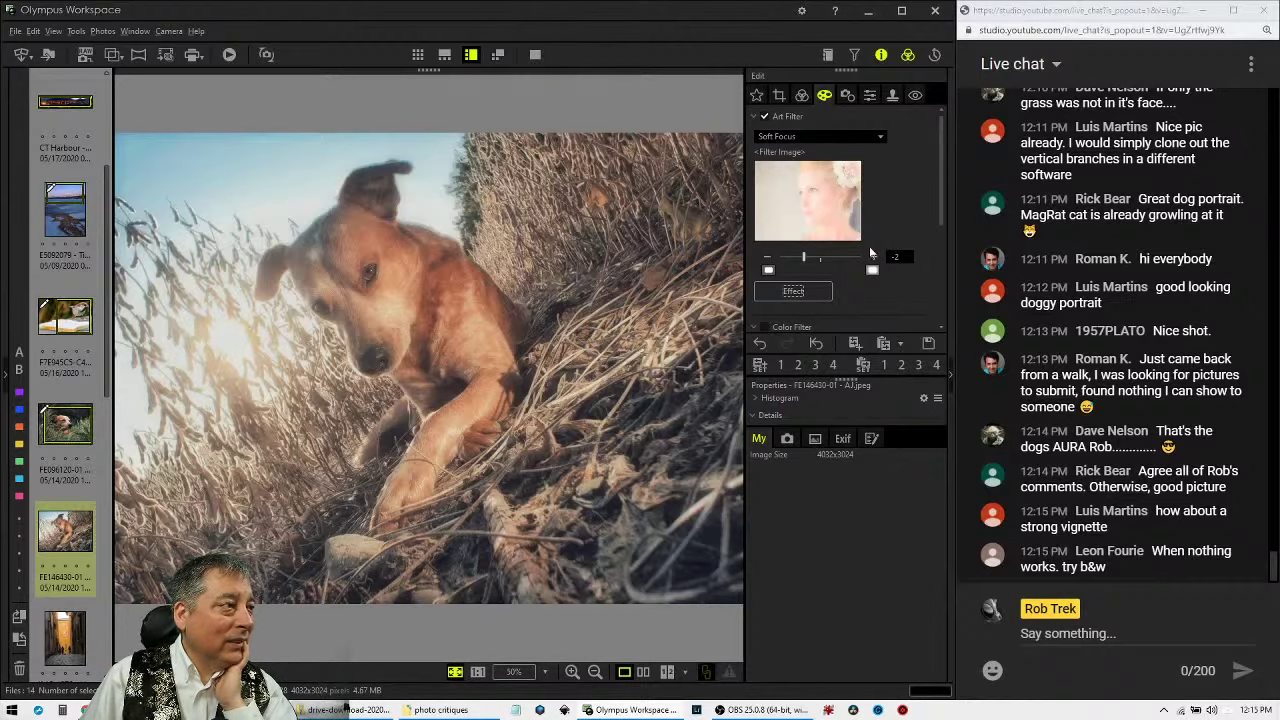
click(802, 95)
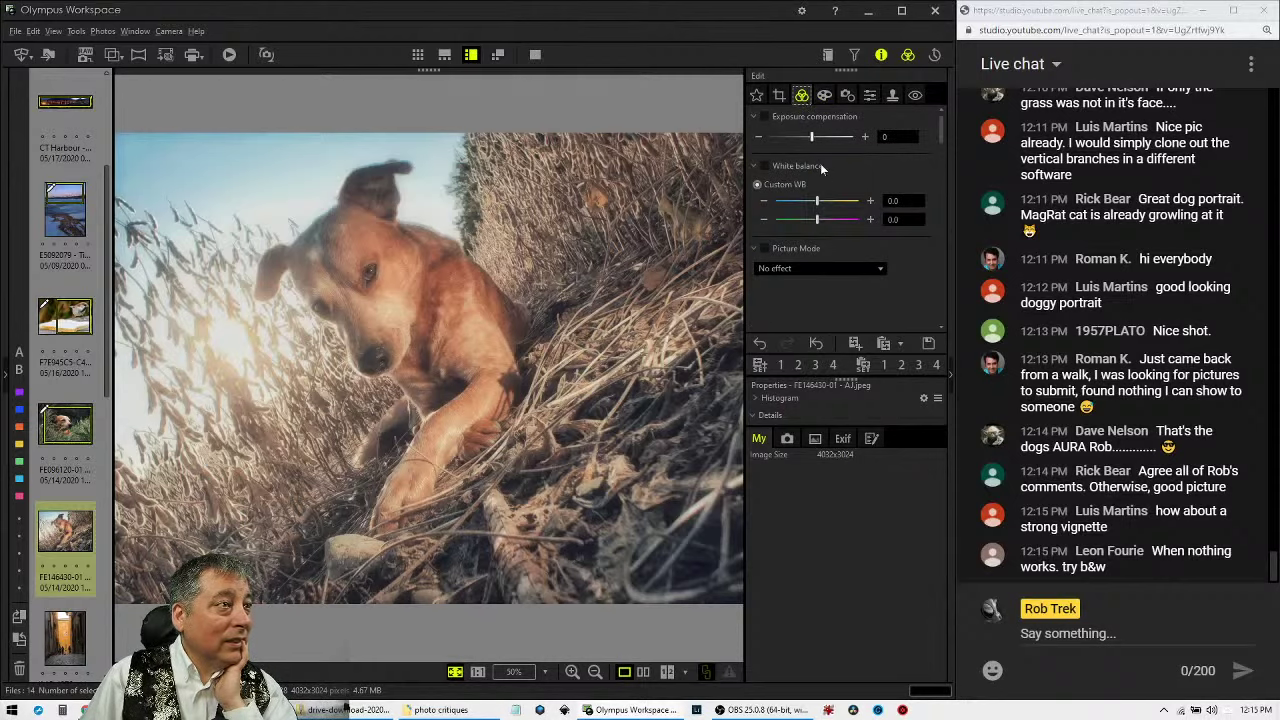
click(779, 95)
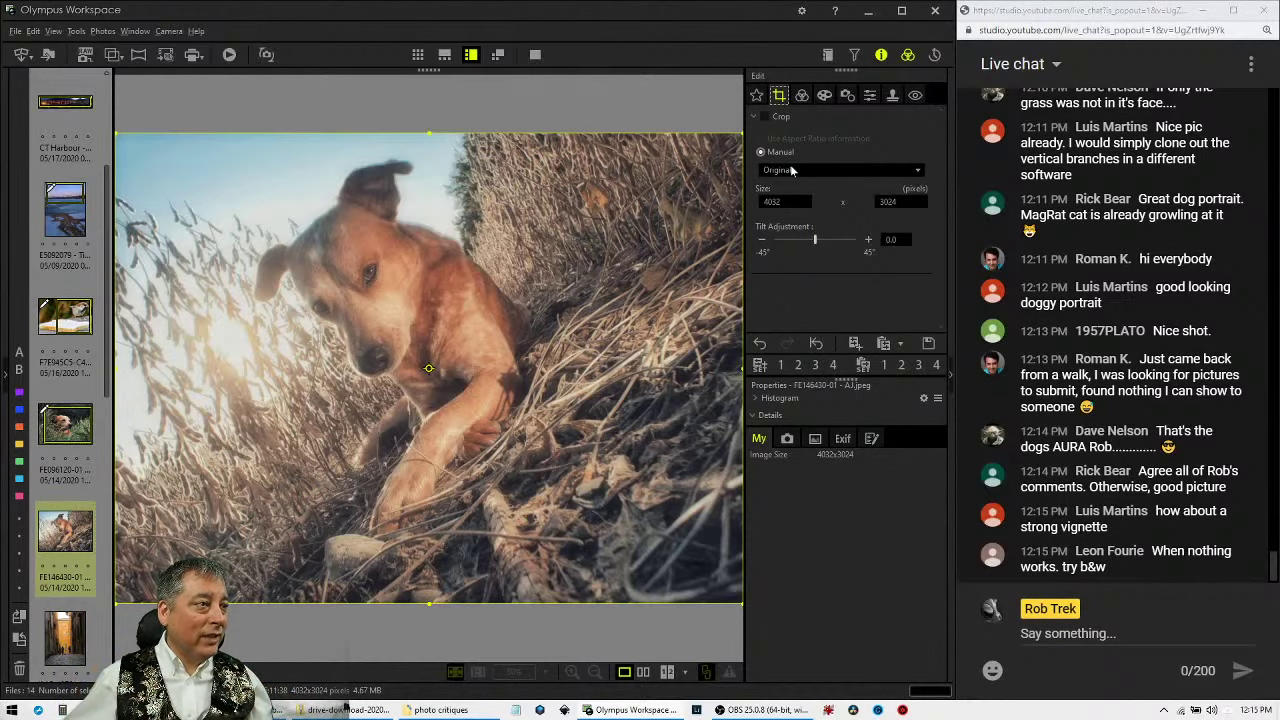
click(808, 174)
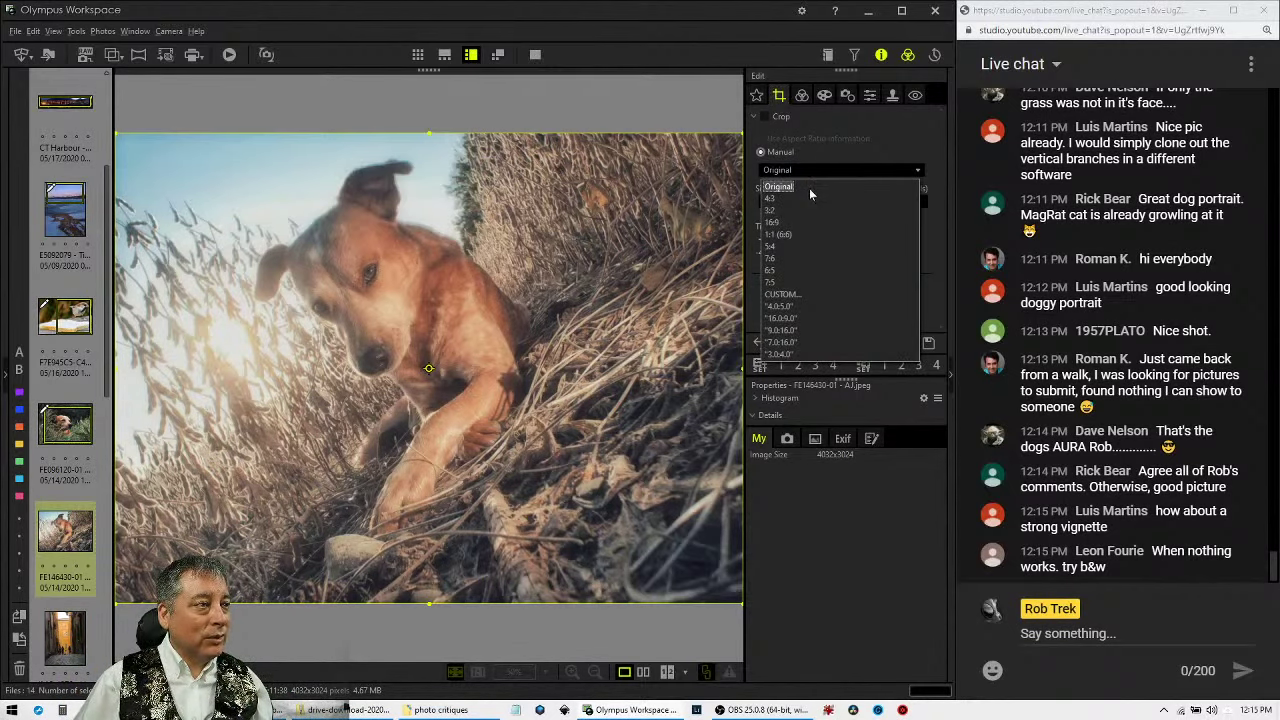
click(817, 134)
Set the photo's Picture Mode to Monochrome and raise the RGB tone curve's black point to 22.
click(803, 96)
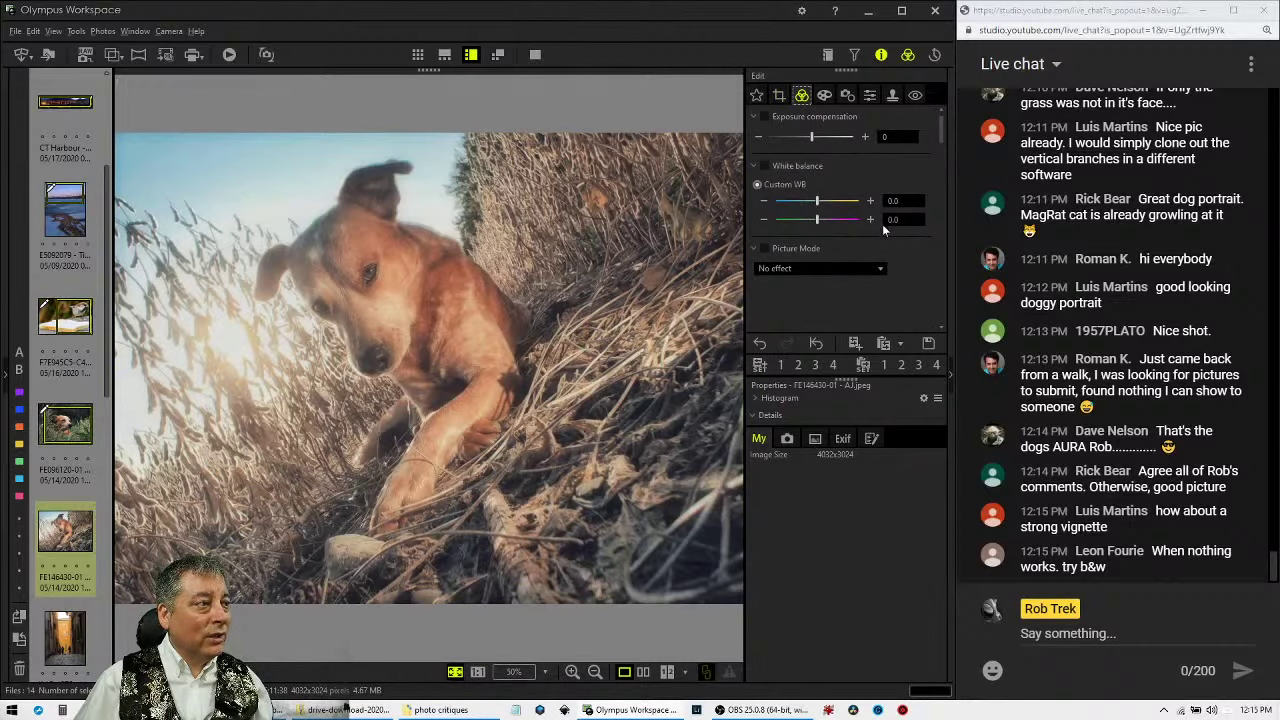
click(859, 267)
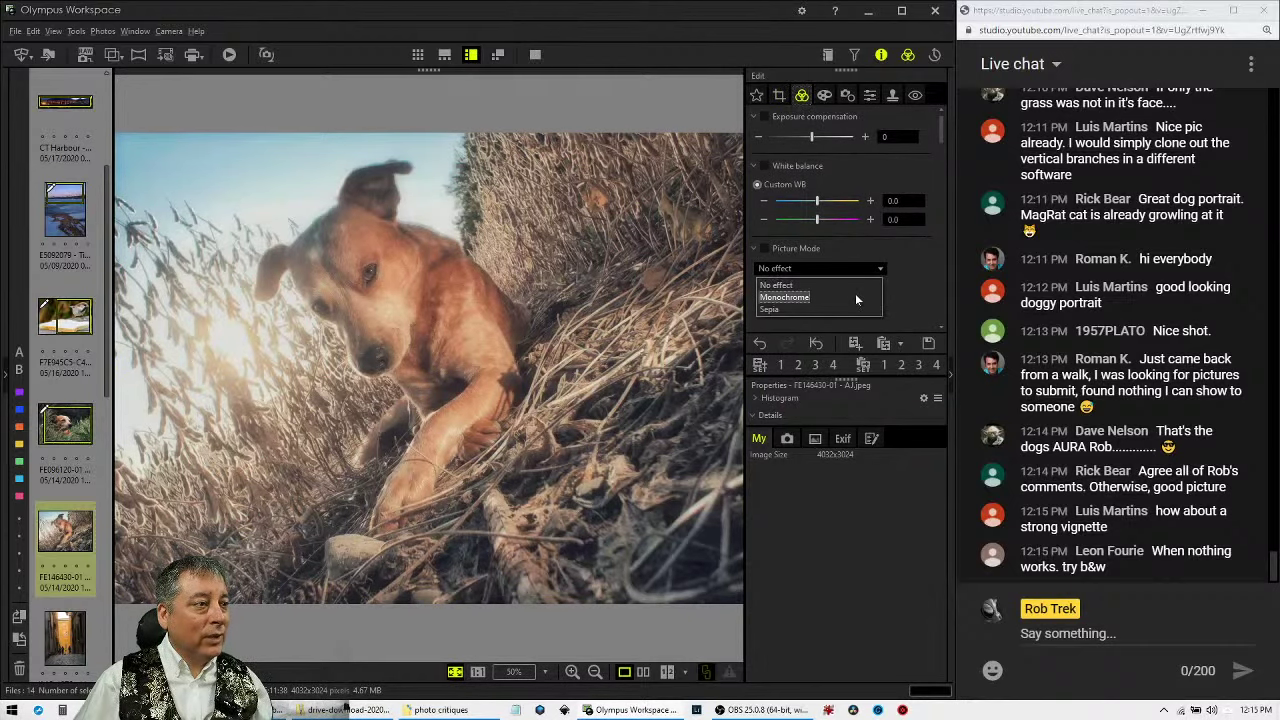
click(855, 293)
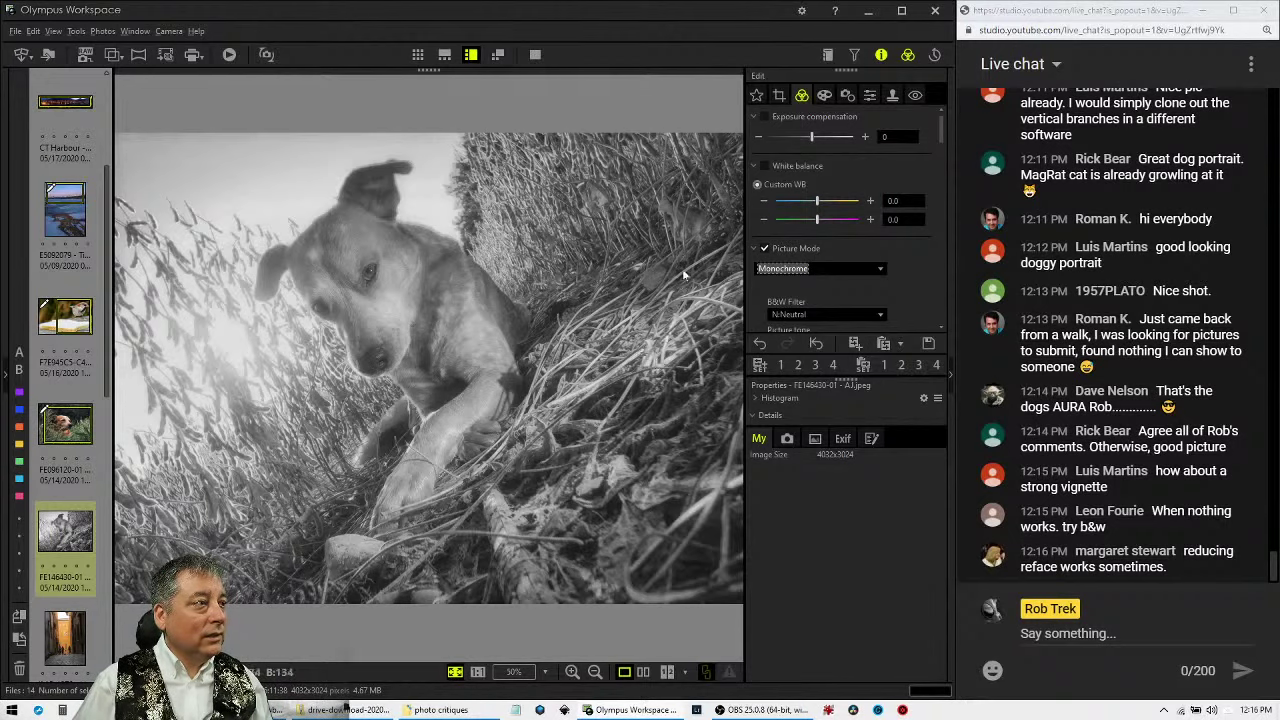
scroll(804, 299, down, 8)
scroll(804, 299, down, 5)
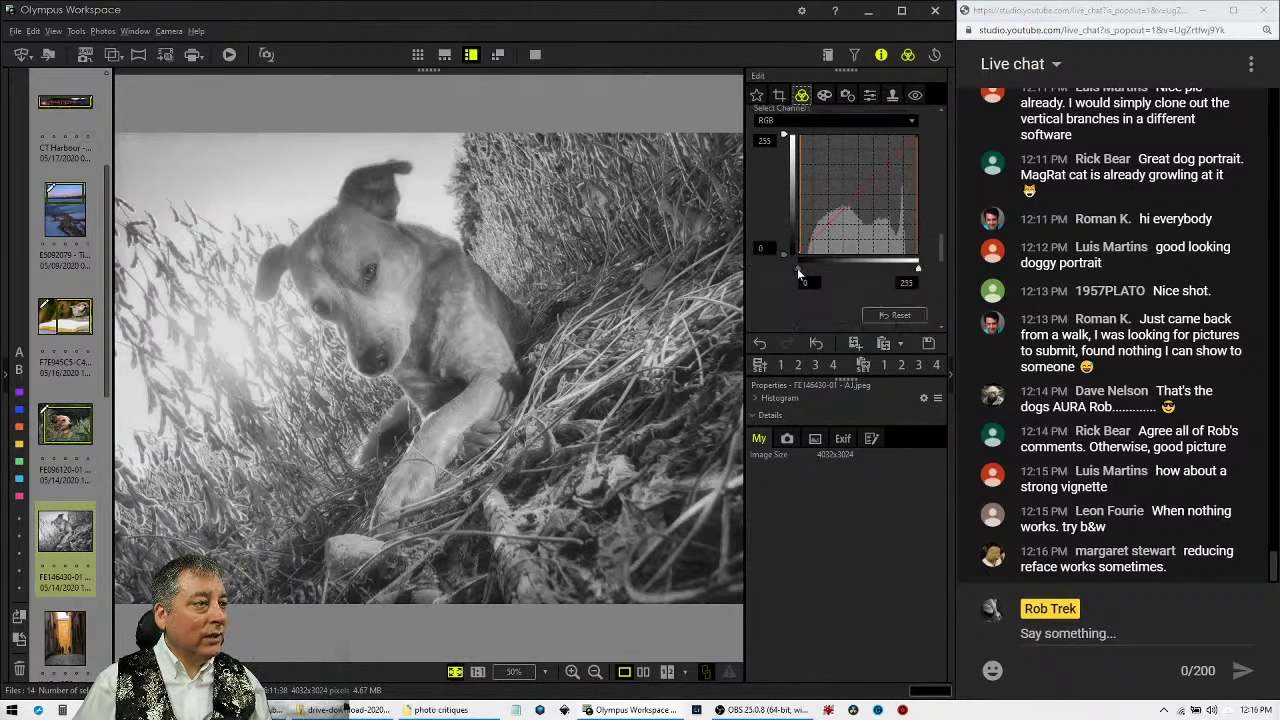
drag(798, 272, 811, 271)
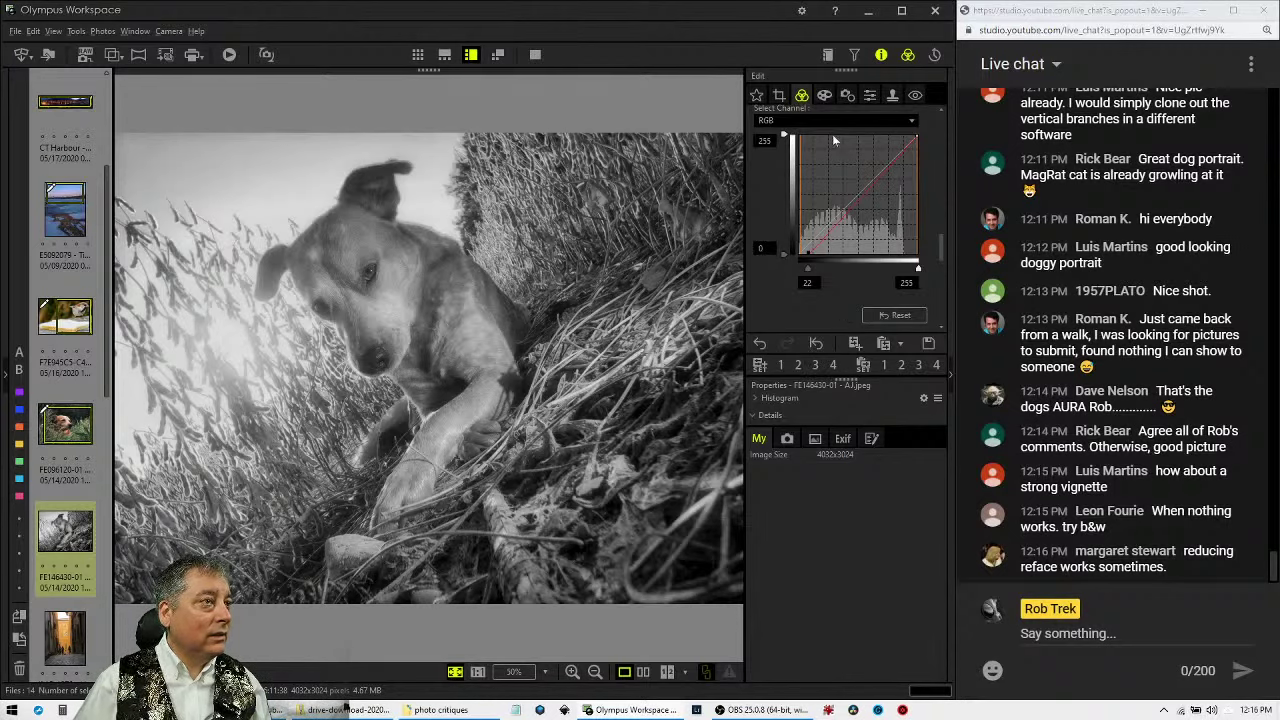
Turn off the Soft Focus art filter and set the RGB tone curve's white point to 235.
click(825, 96)
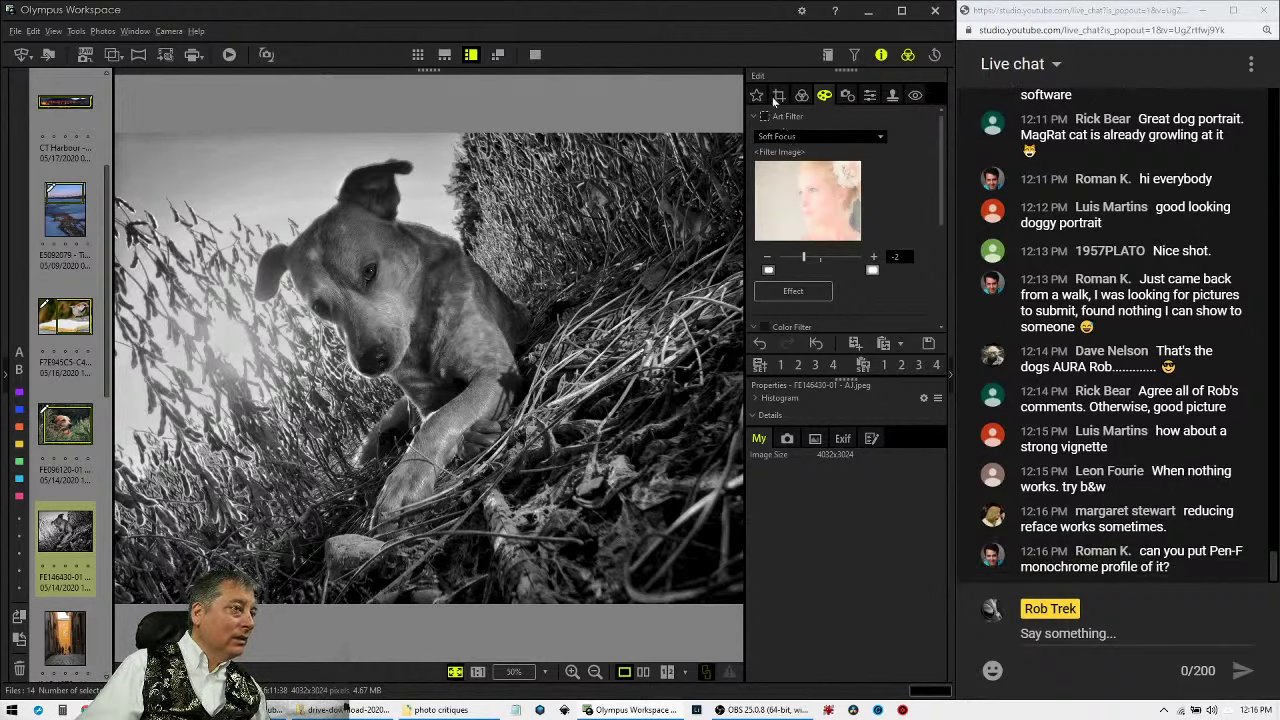
click(803, 97)
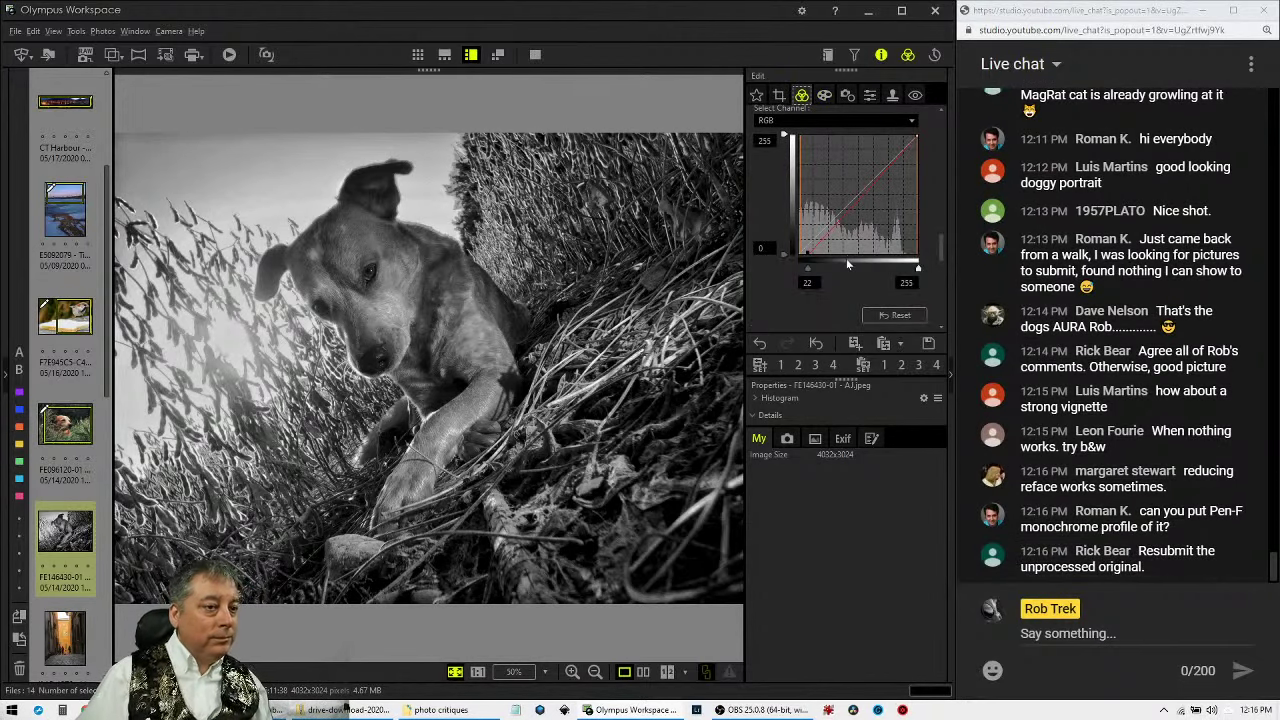
drag(917, 269, 909, 271)
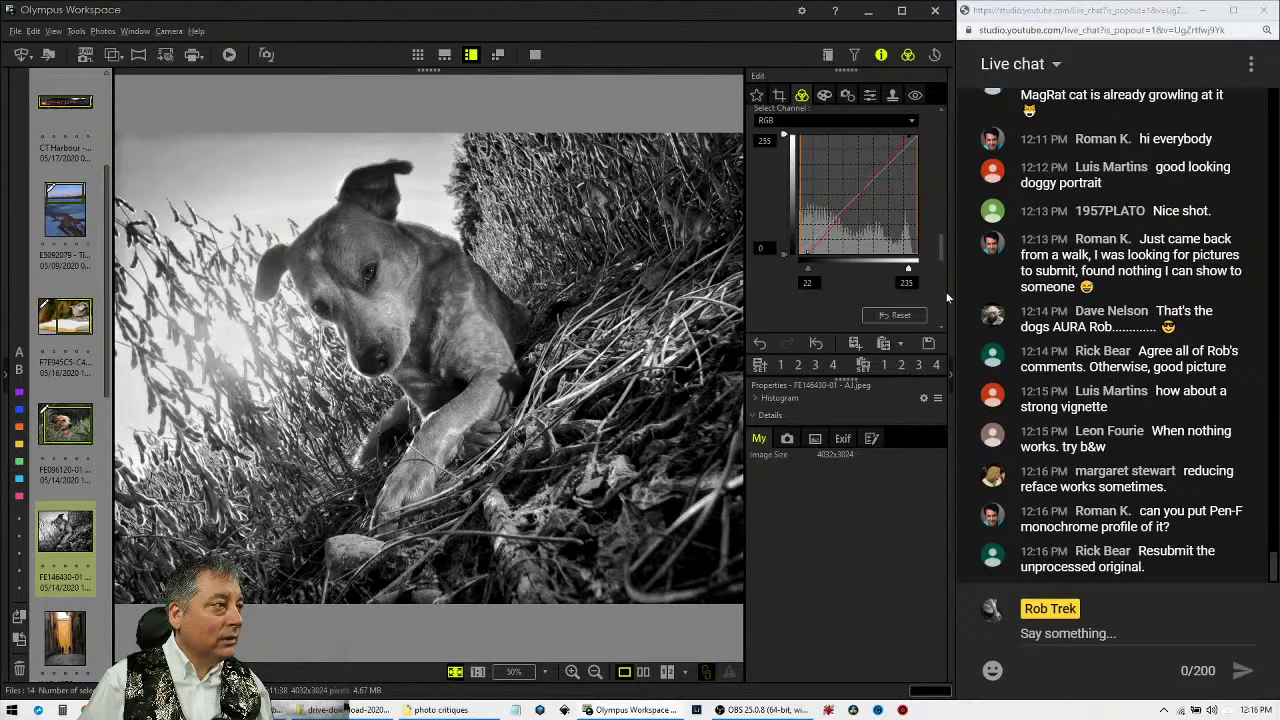
Set Highlight to -2 and Midtone to 2.
scroll(938, 292, down, 3)
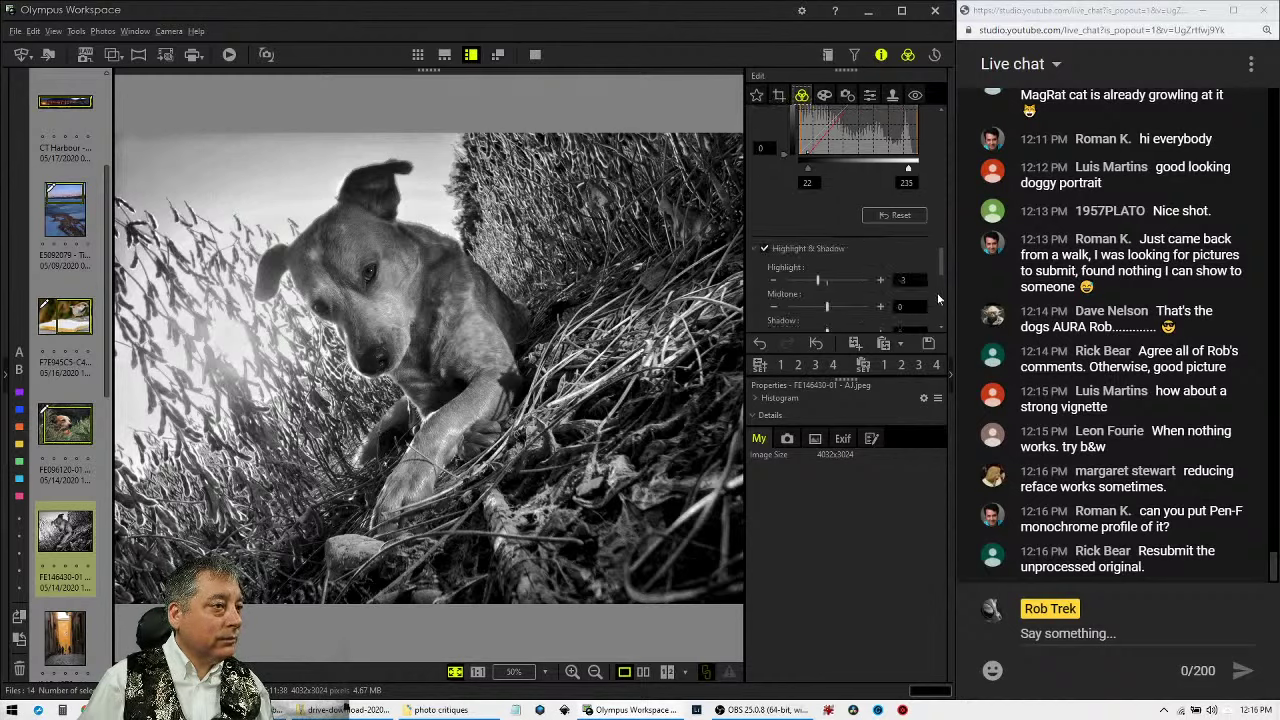
click(880, 221)
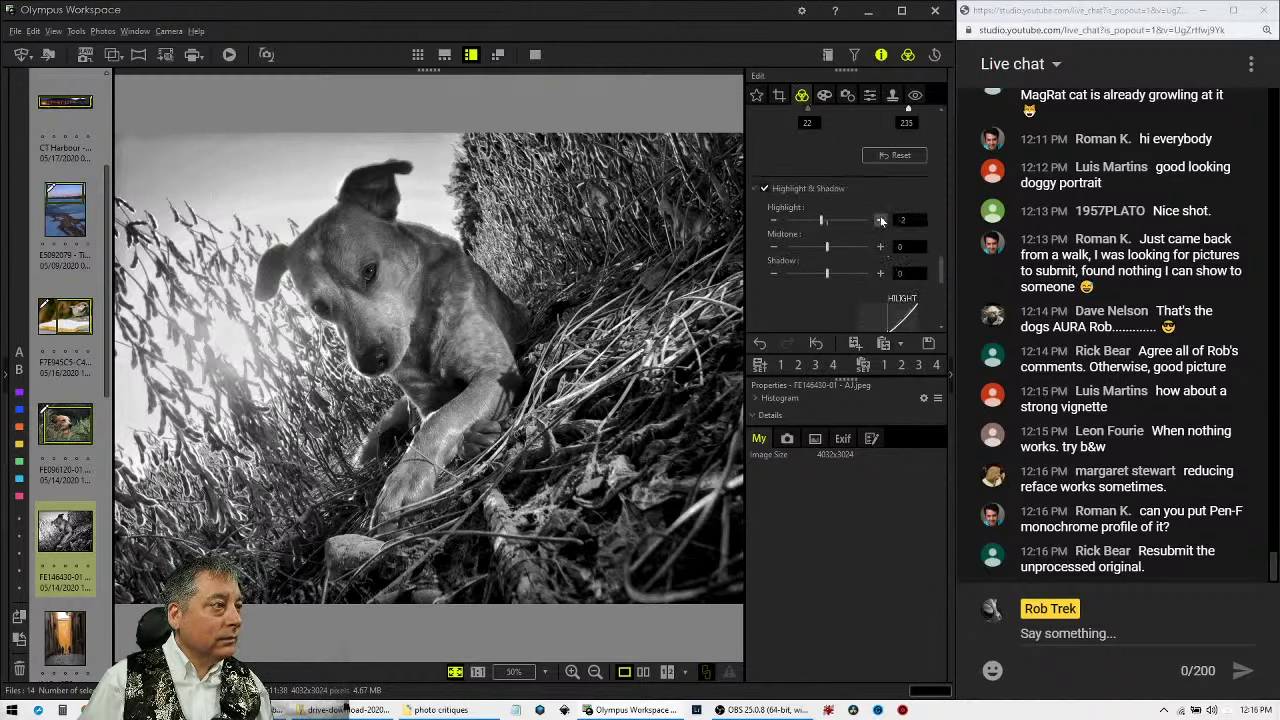
click(880, 247)
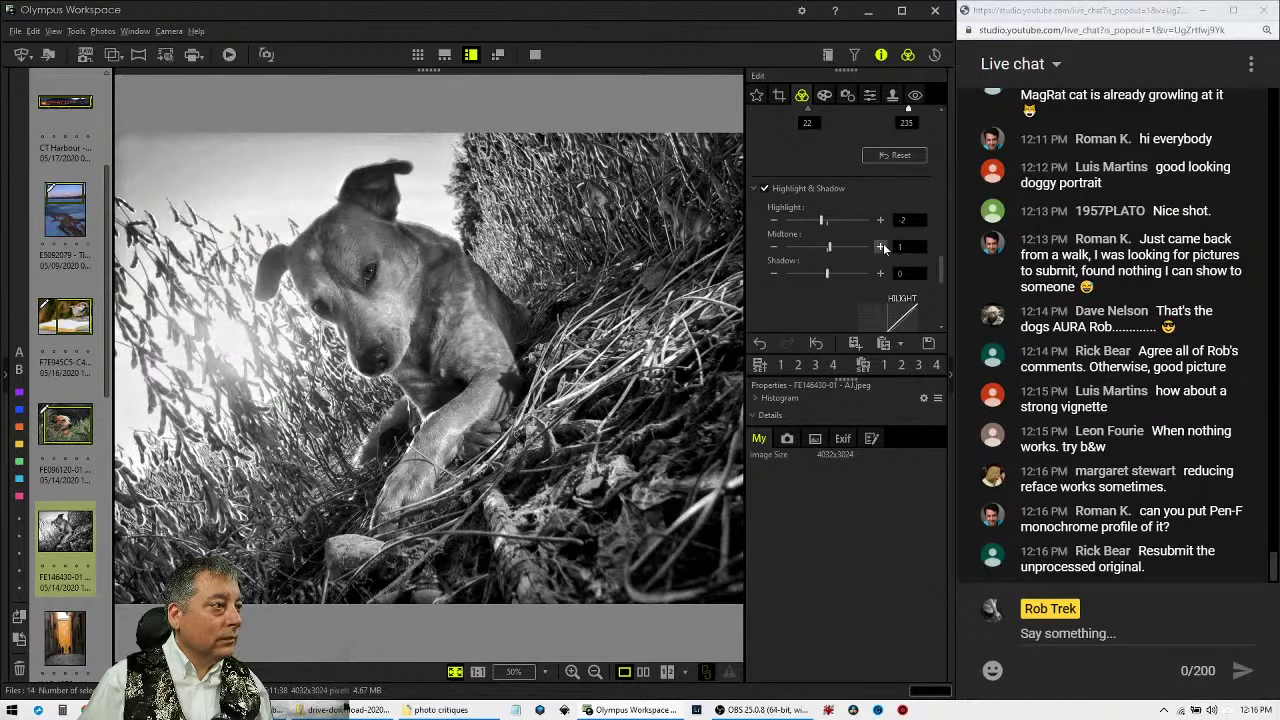
click(880, 247)
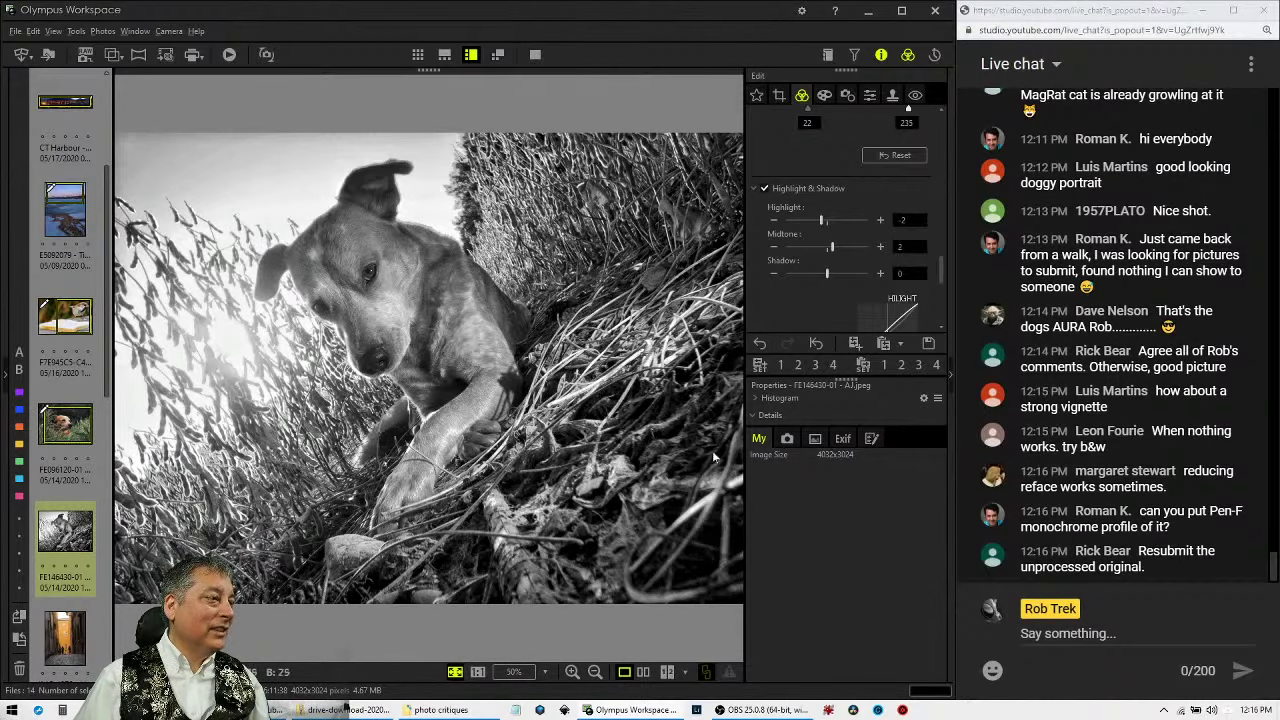
Compare the original and the monochrome edit side by side at full screen.
click(644, 671)
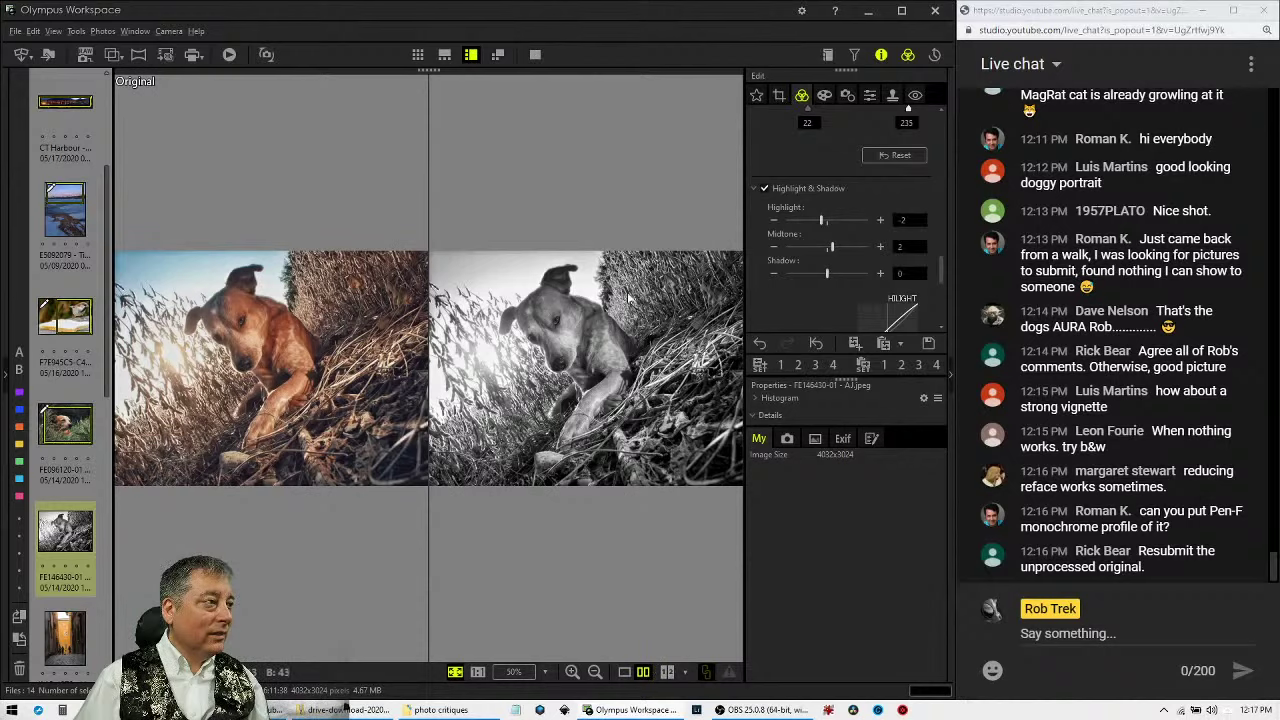
click(537, 55)
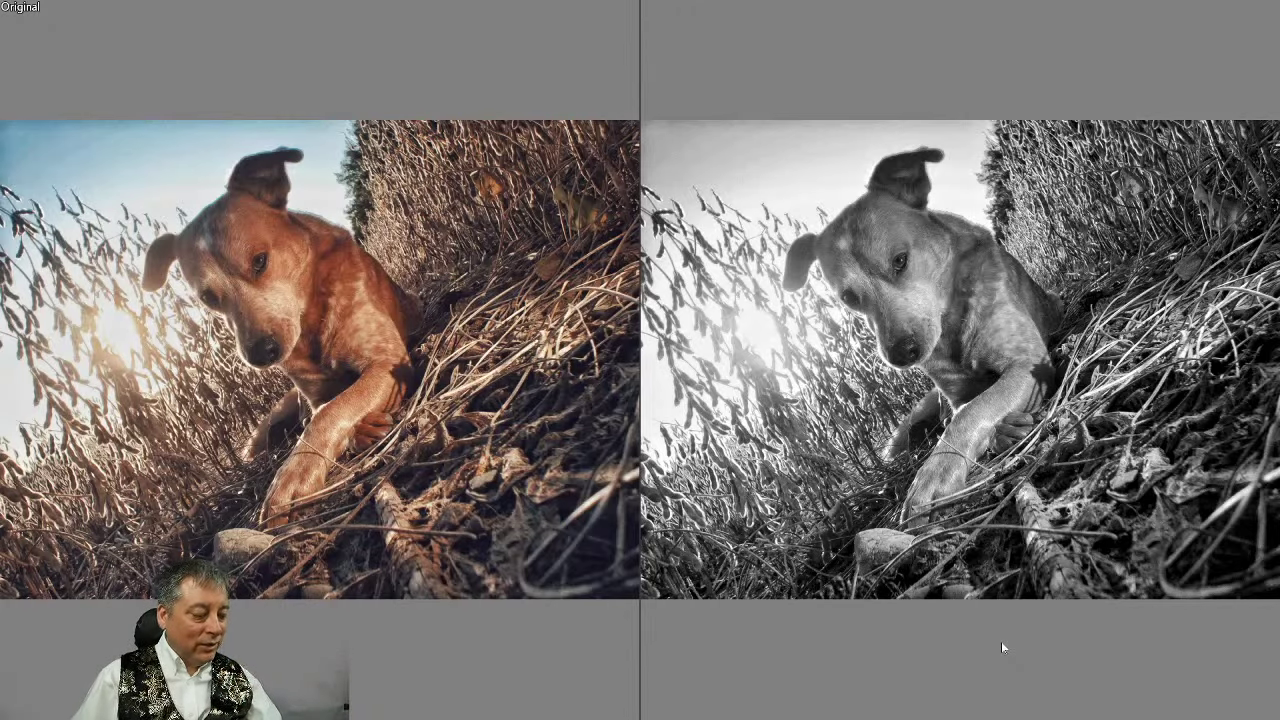
key(Escape)
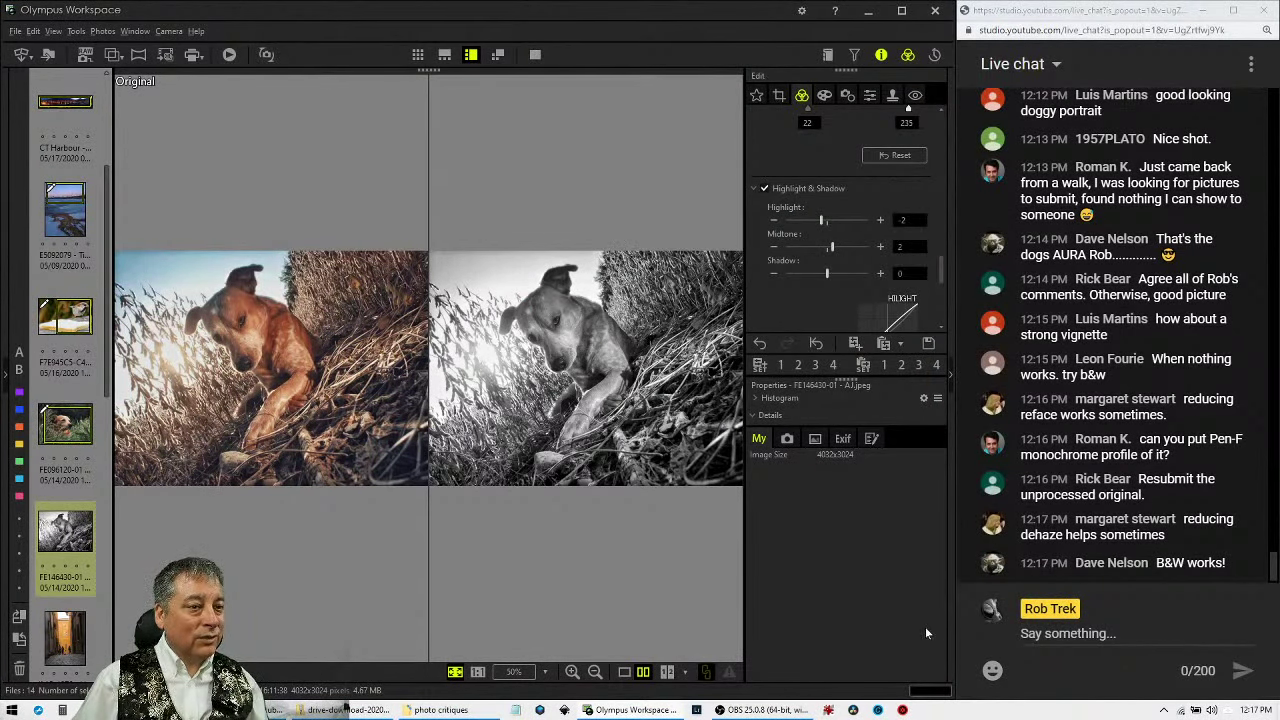
Try Dehaze at 77 on the monochrome dog photo.
scroll(837, 286, up, 4)
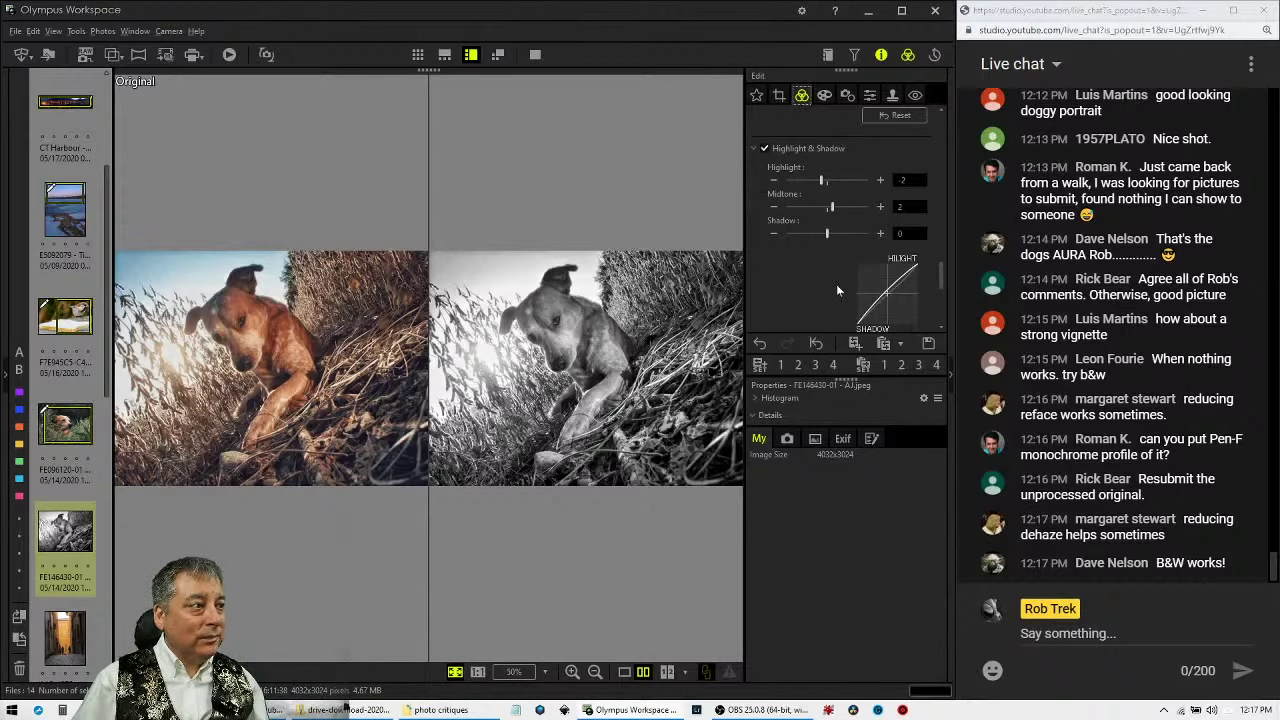
scroll(838, 290, down, 5)
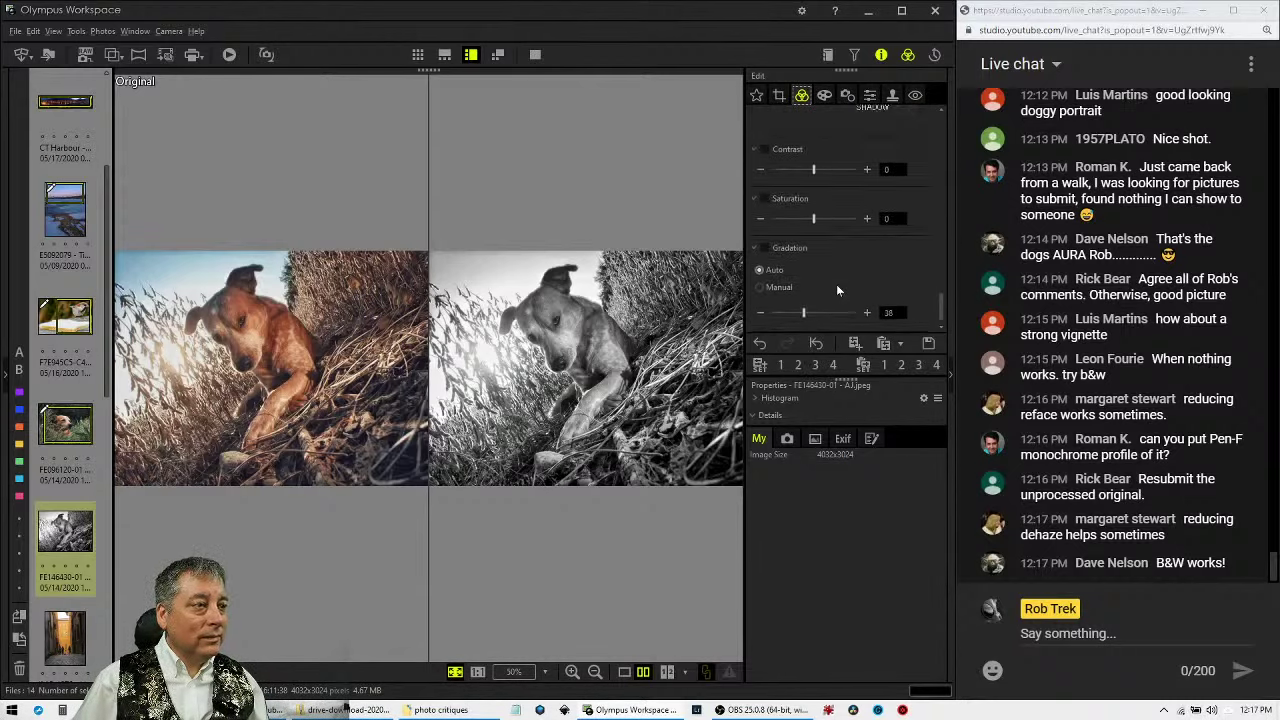
scroll(836, 284, up, 3)
scroll(836, 283, down, 3)
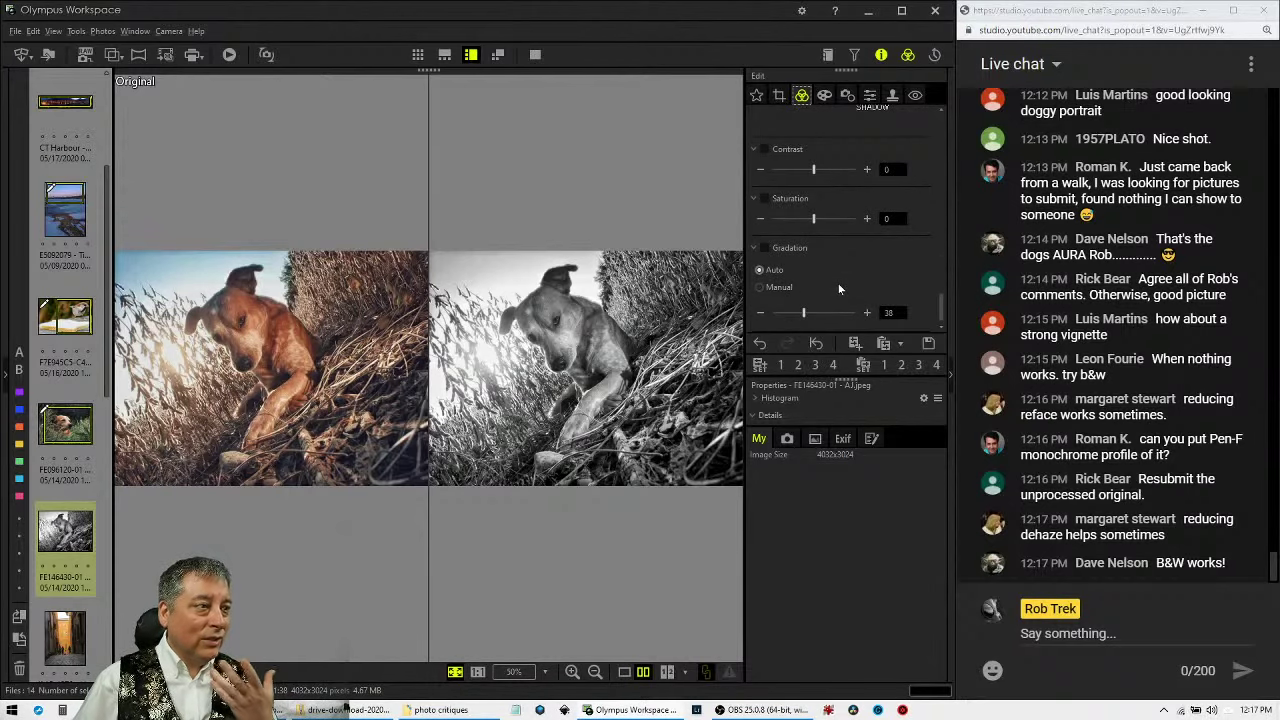
scroll(838, 284, up, 4)
scroll(838, 284, up, 3)
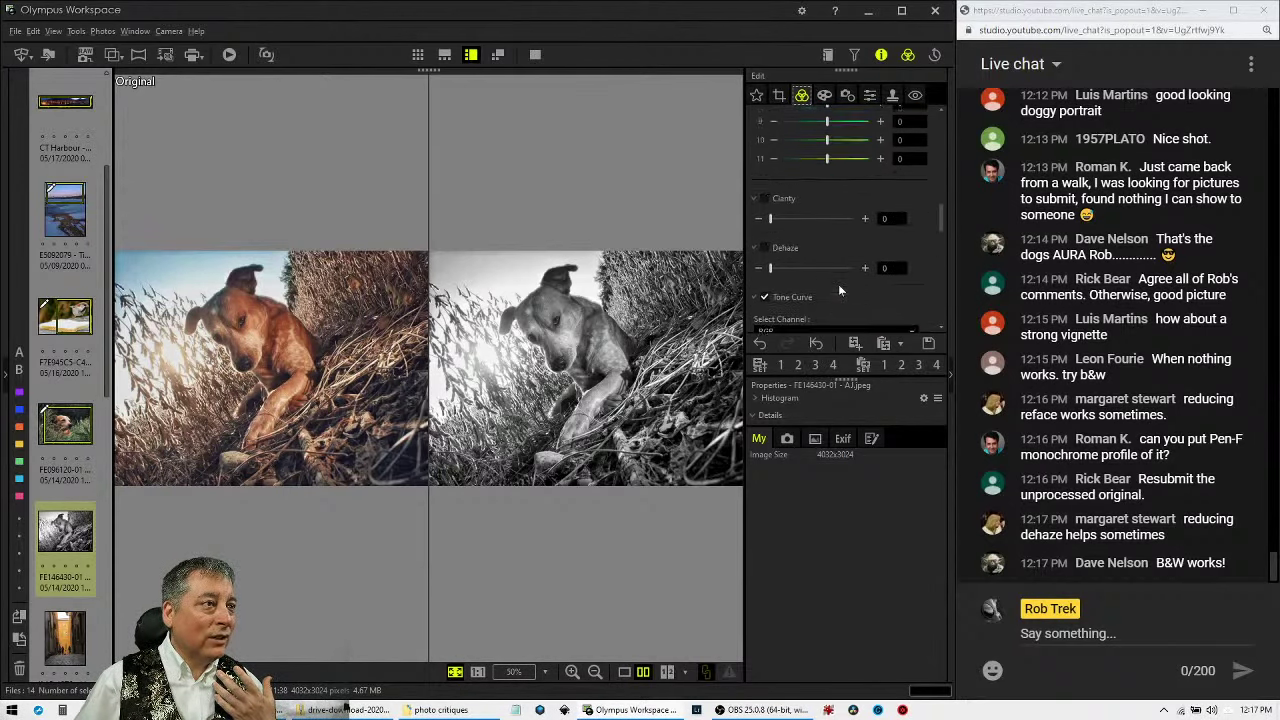
drag(771, 257, 835, 258)
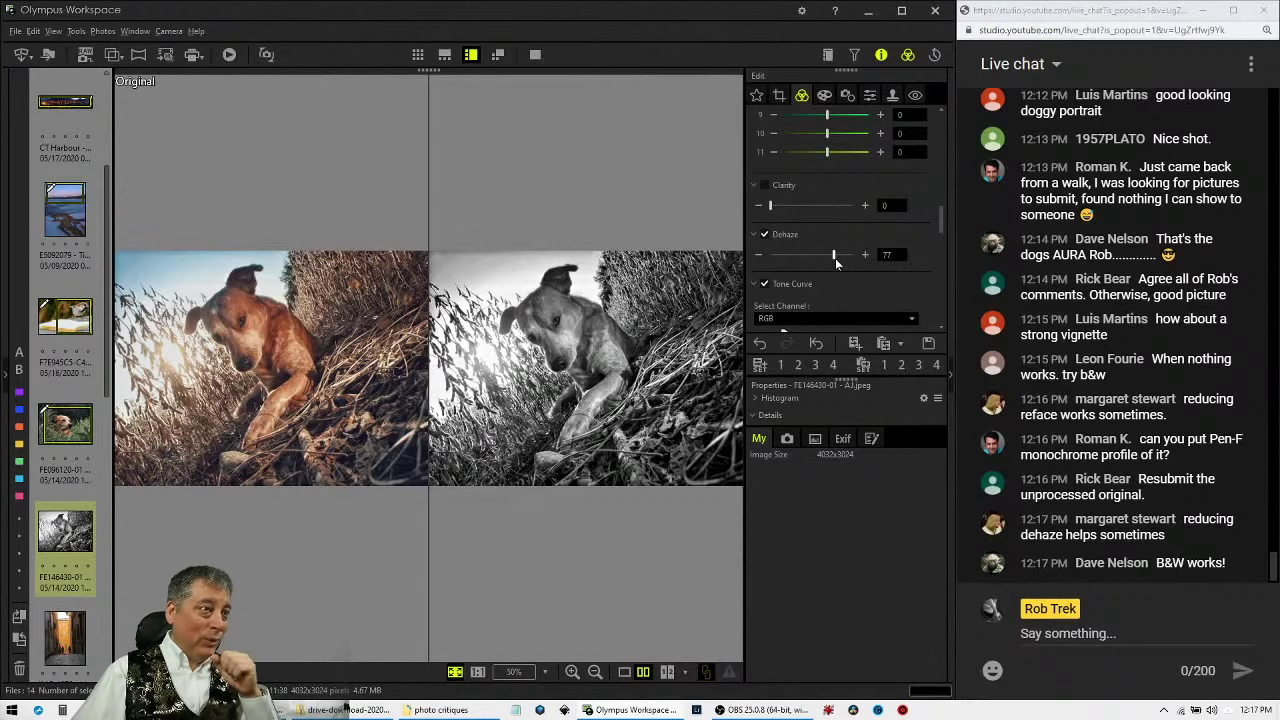
Show only the edited photo and inspect the dehazed result at full screen.
click(623, 674)
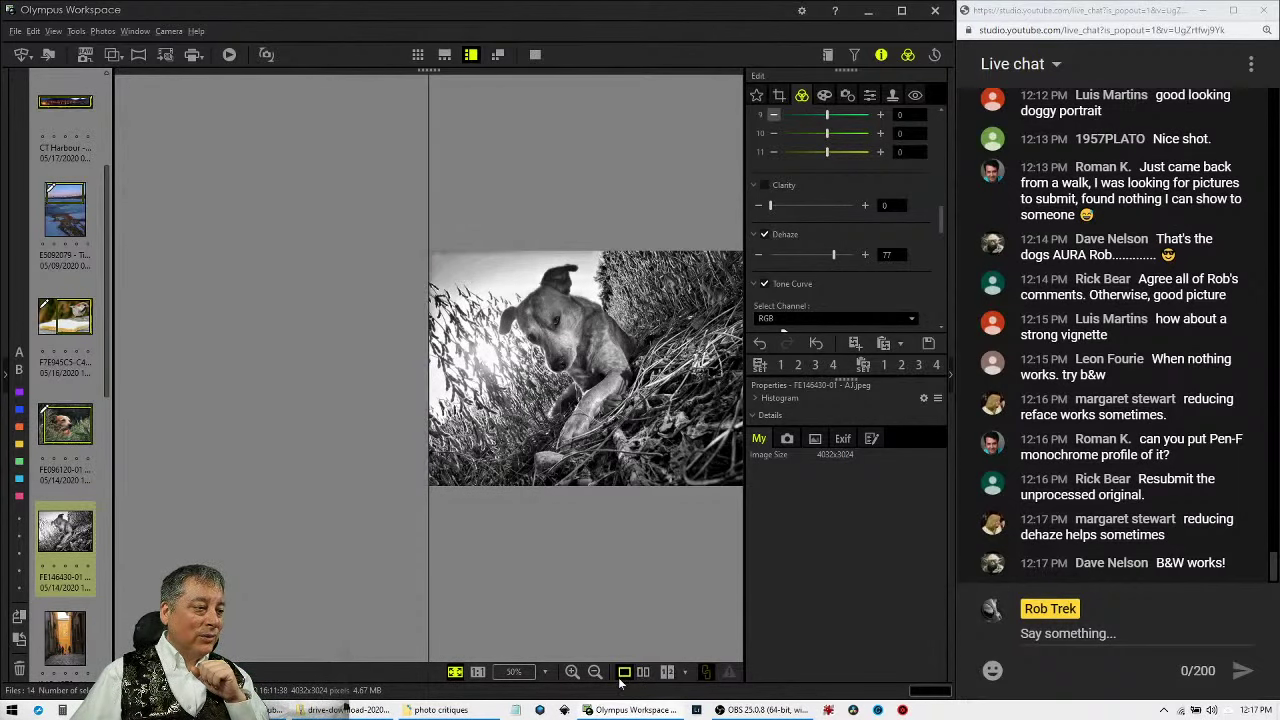
click(535, 56)
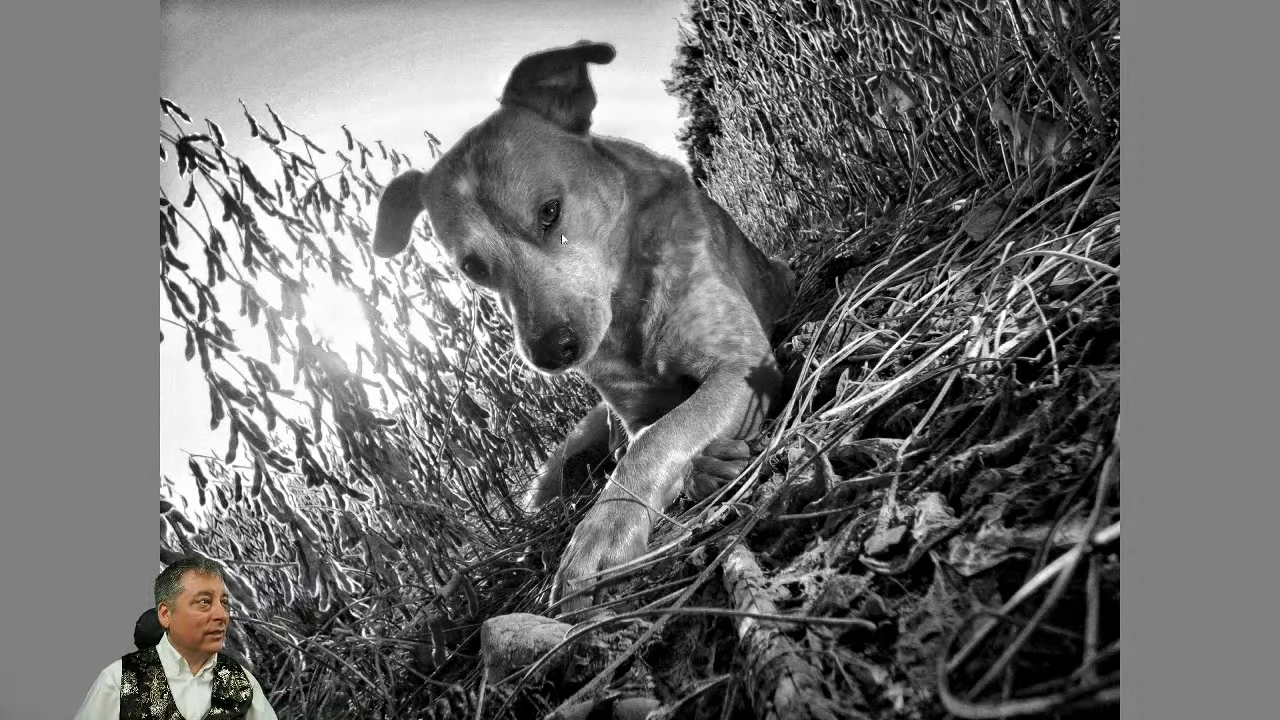
click(606, 180)
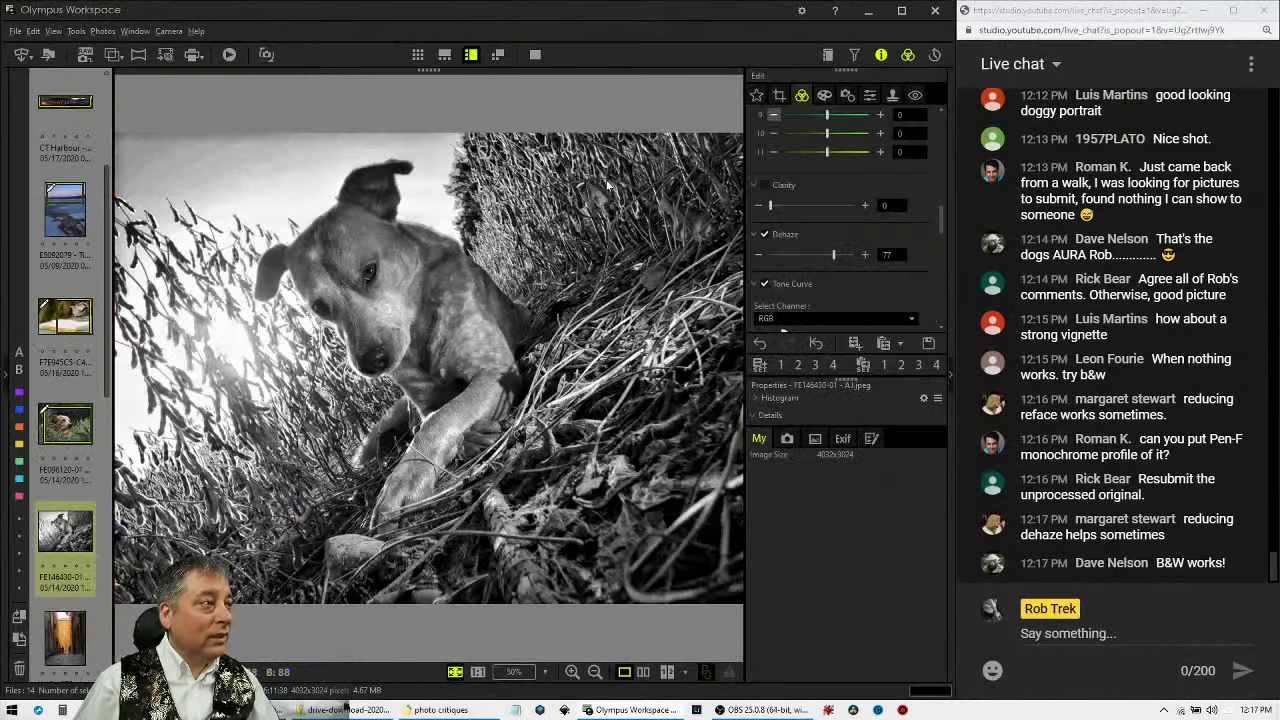
Set Dehaze to 22 and check the photo at full screen.
drag(821, 251, 788, 255)
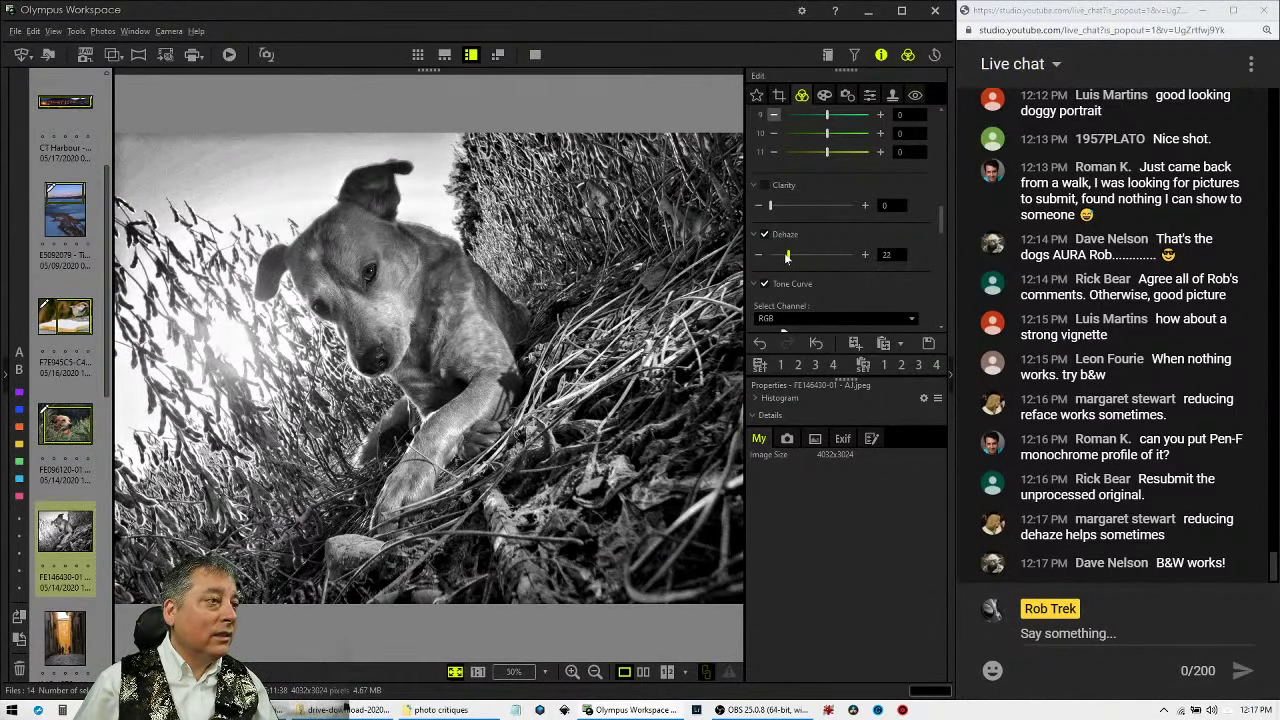
click(536, 55)
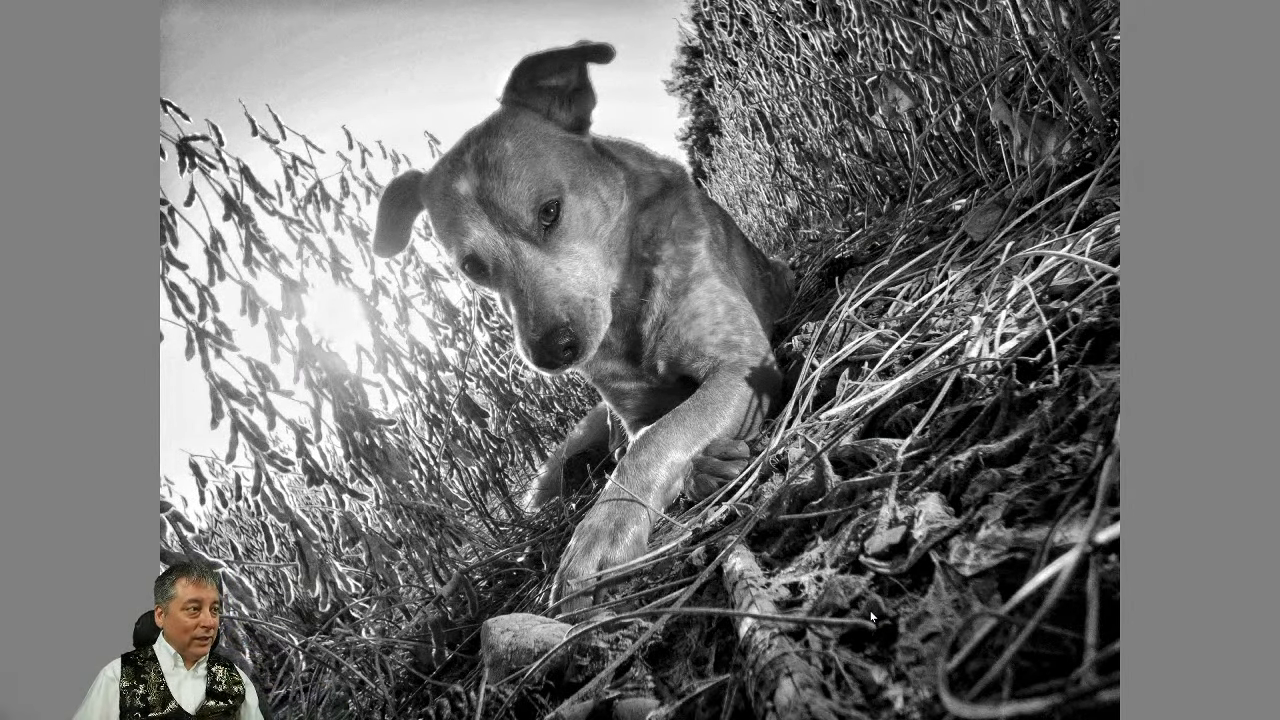
Leave the full-screen view of the dog photo and open the portrait-format alley photo with the cyclists, IMG_1276.
click(872, 617)
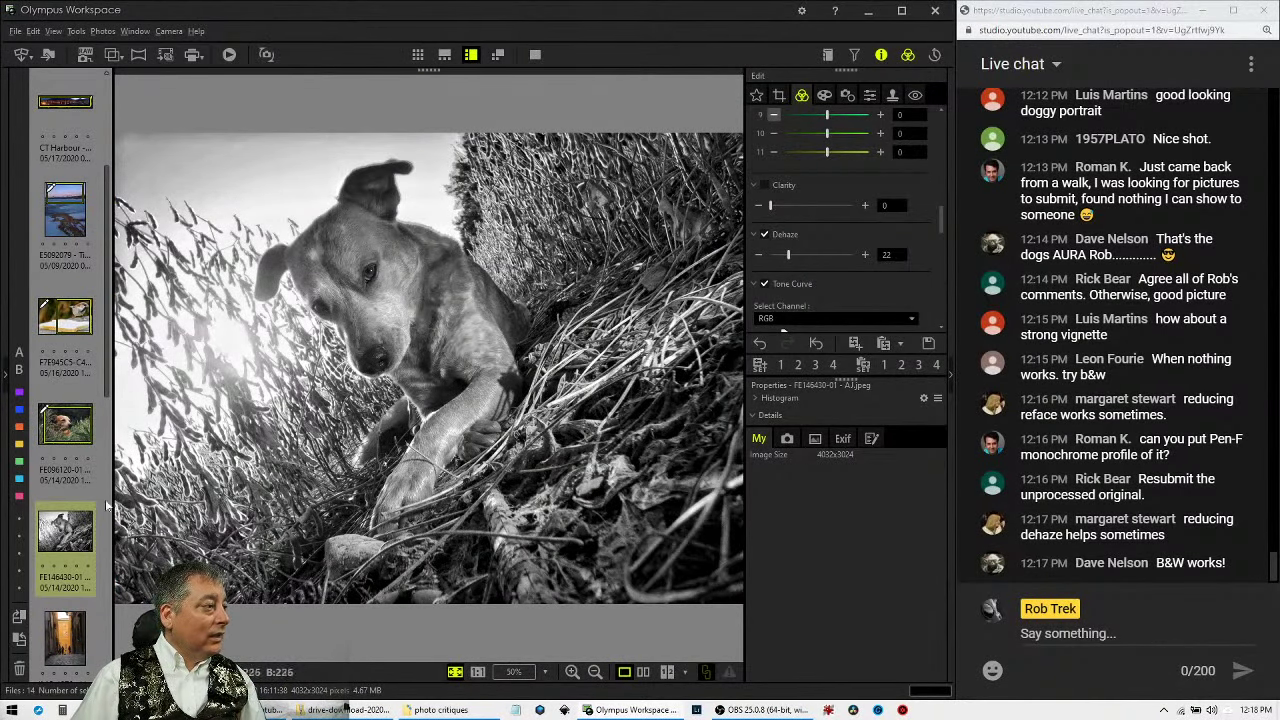
click(68, 536)
scroll(68, 500, down, 3)
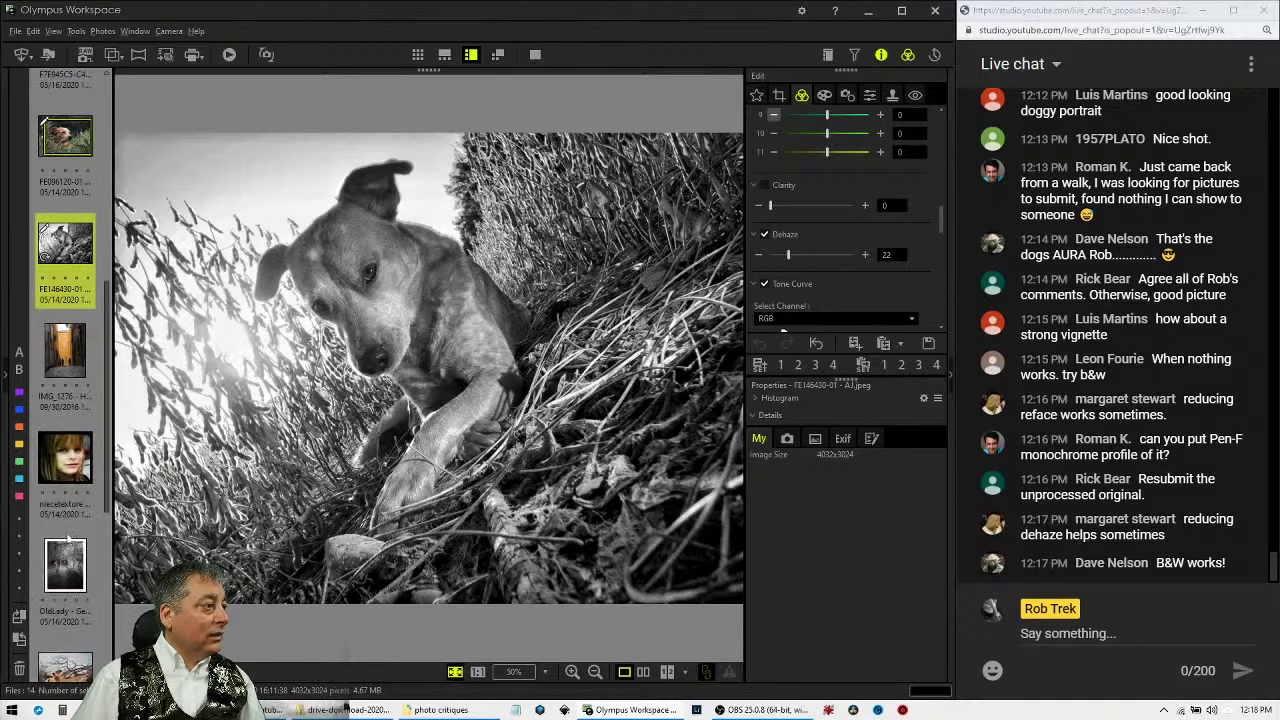
click(66, 365)
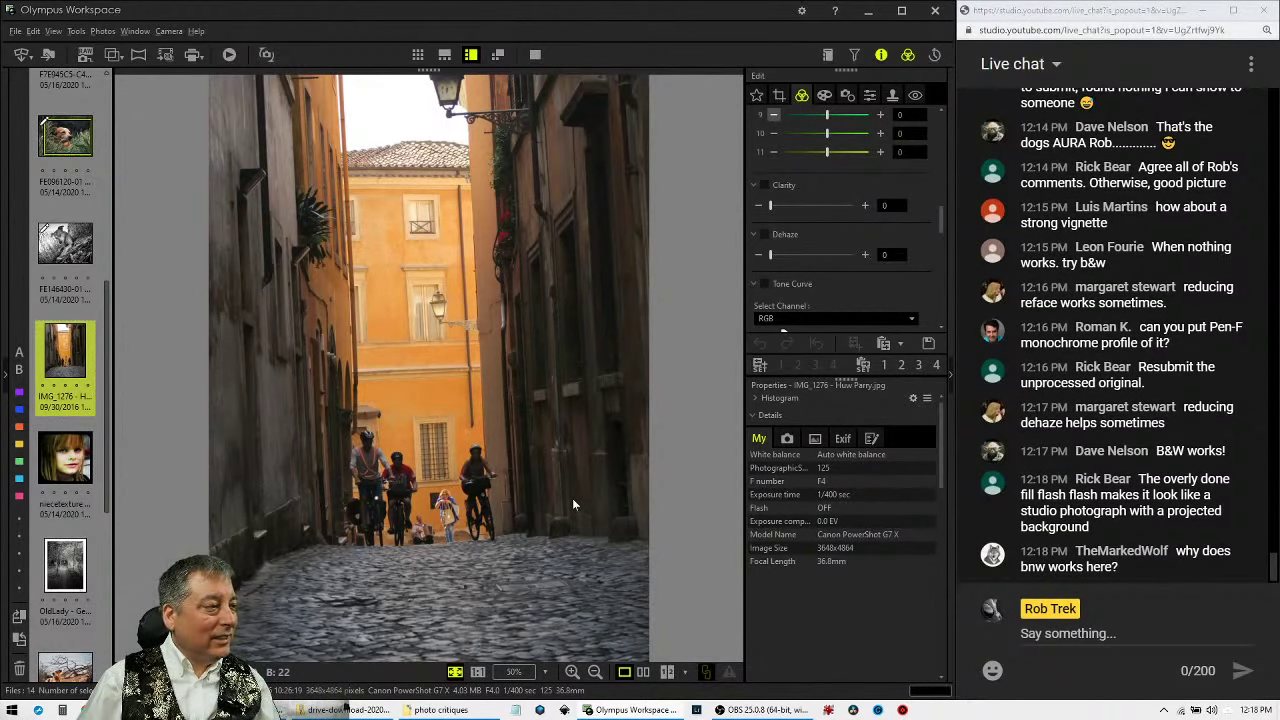
Straighten the alley photo against grid guides with a tilt adjustment of 3.6 and preview the result.
key(ctrl+g)
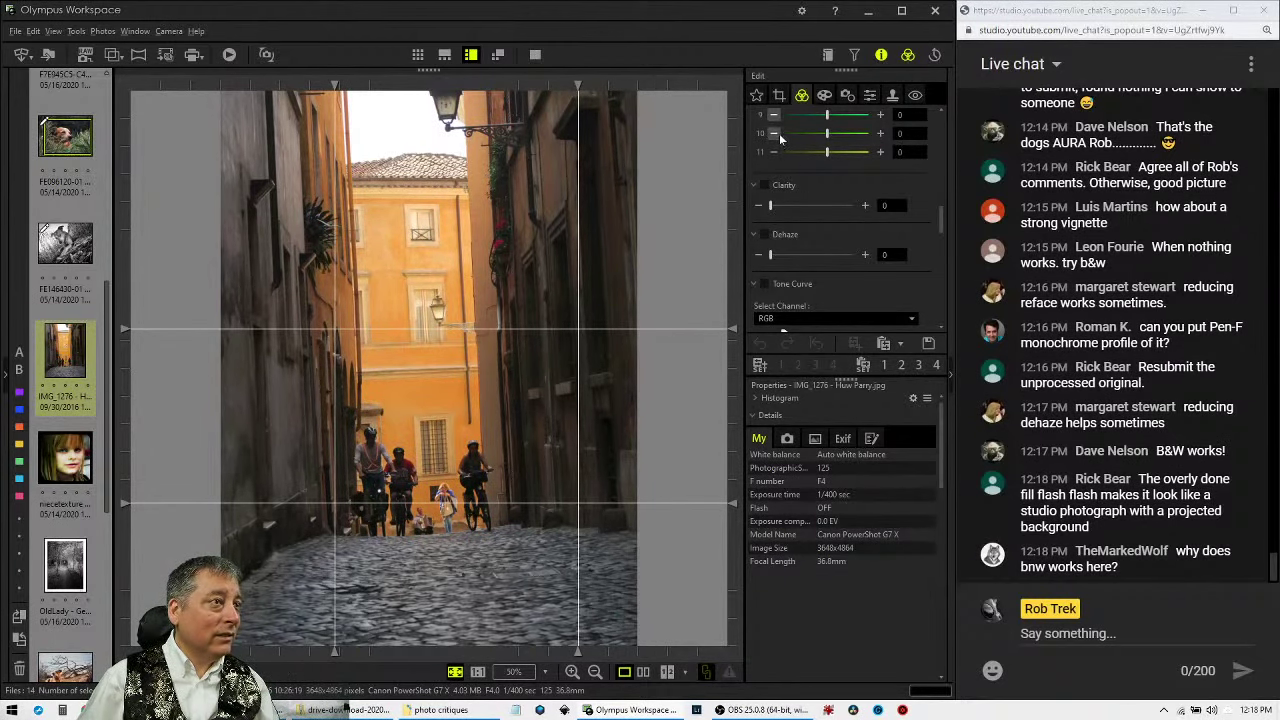
click(779, 95)
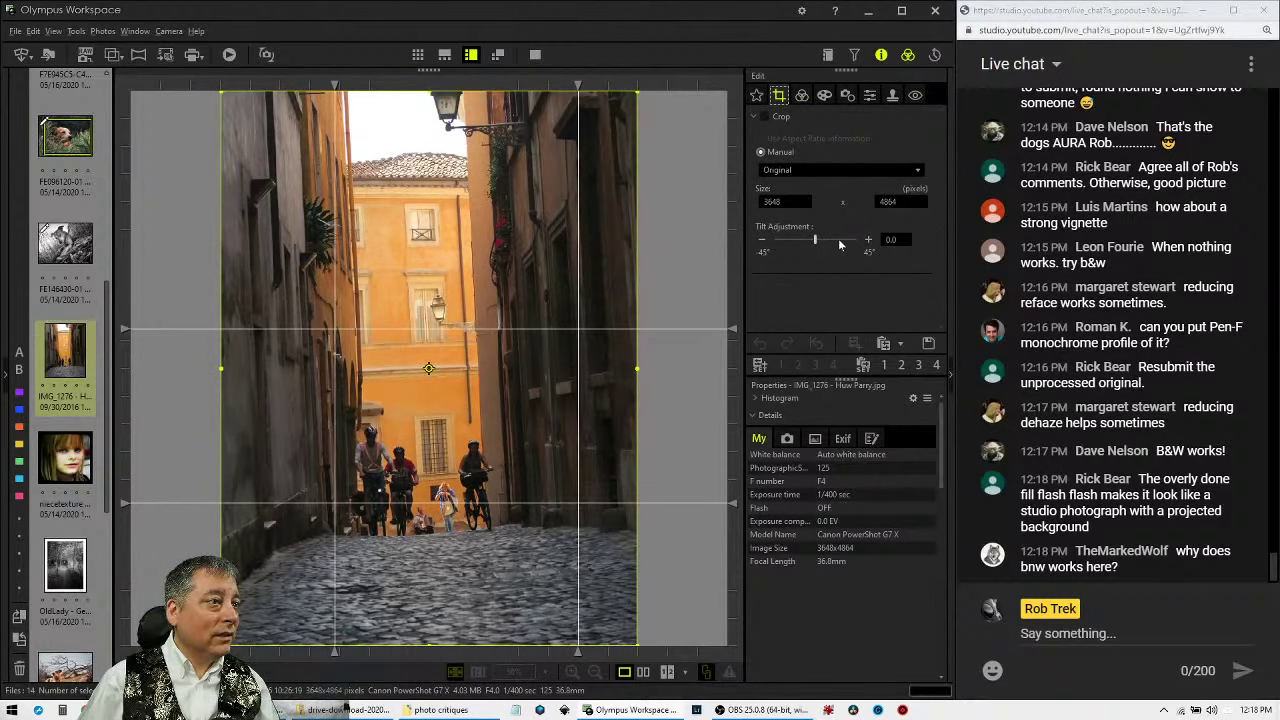
drag(816, 240, 815, 241)
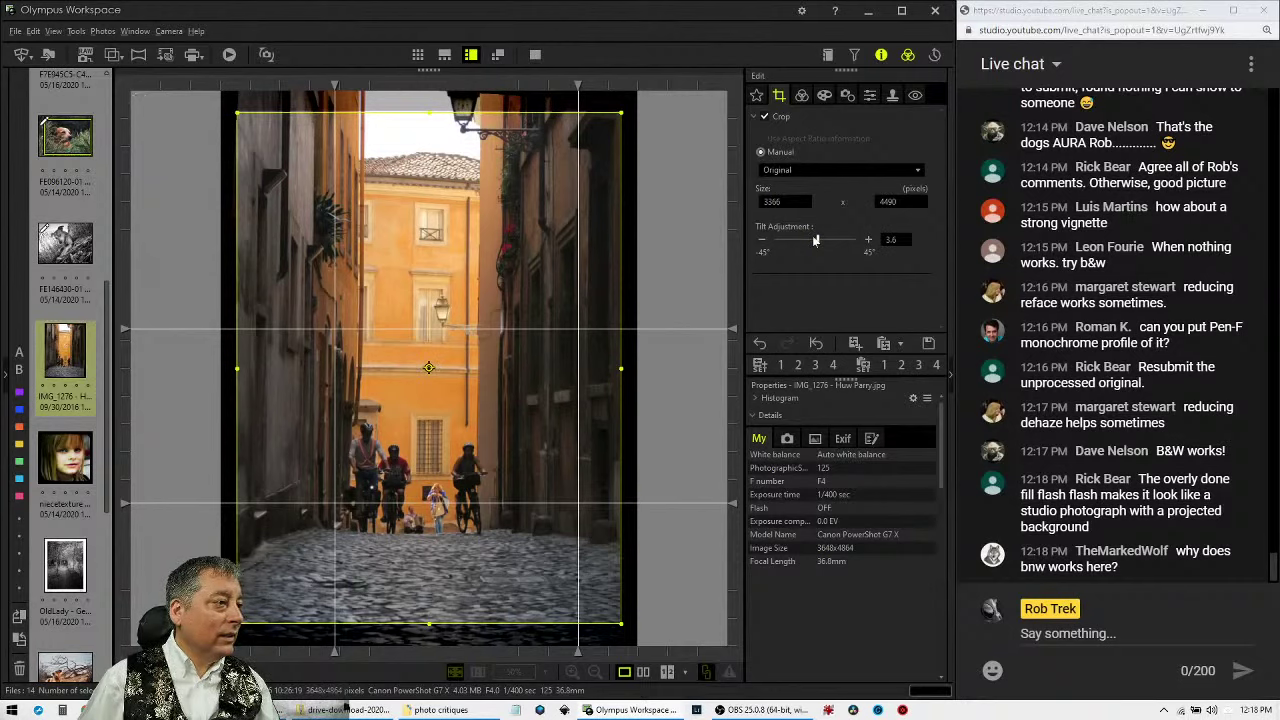
click(760, 244)
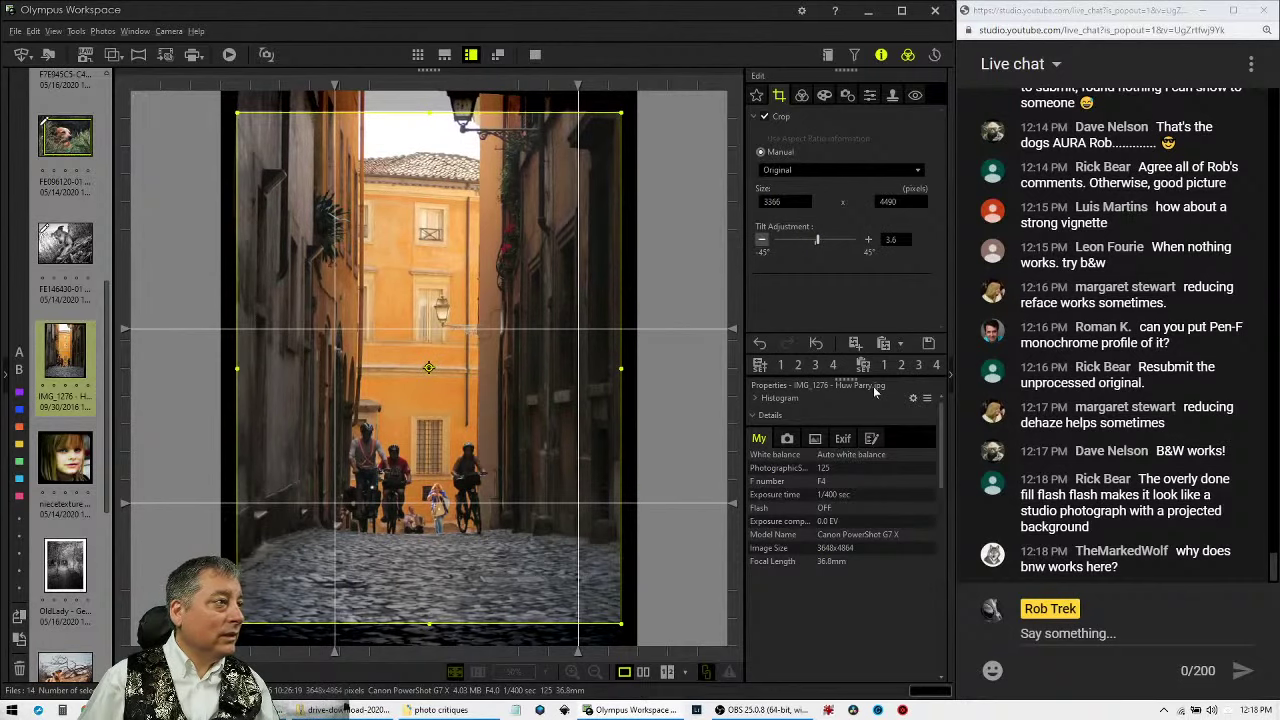
click(870, 240)
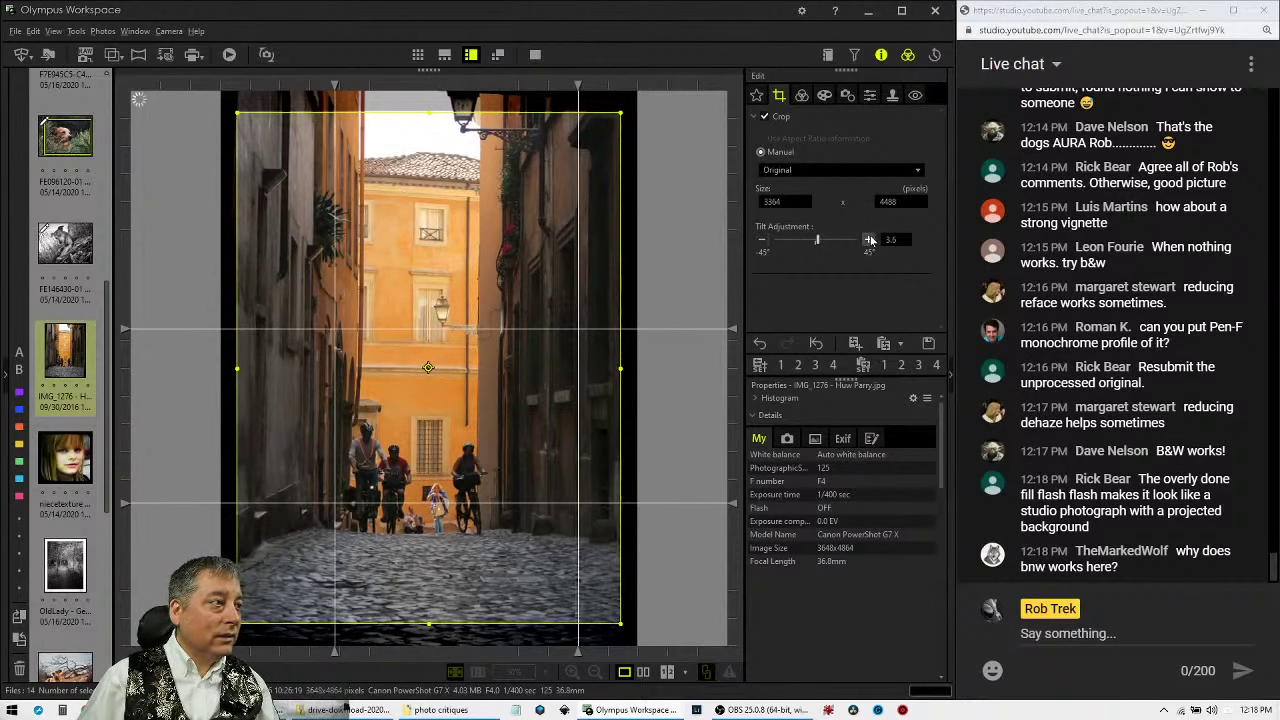
click(870, 240)
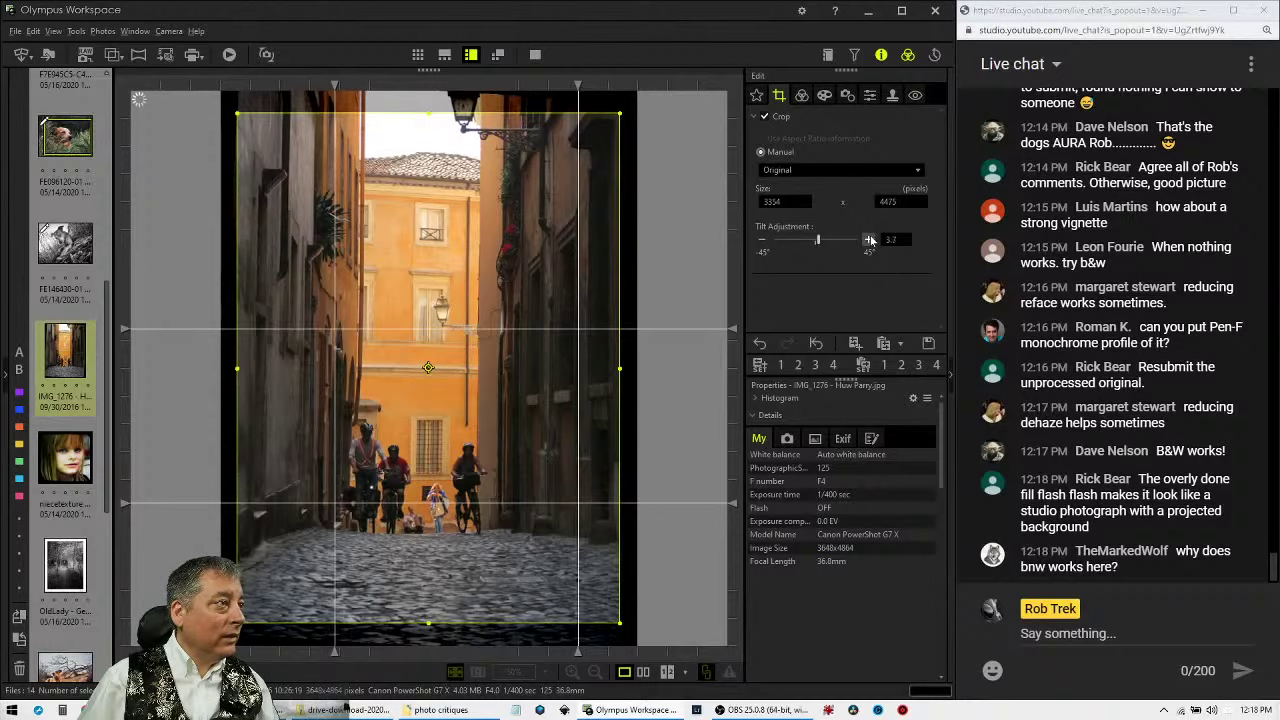
click(760, 240)
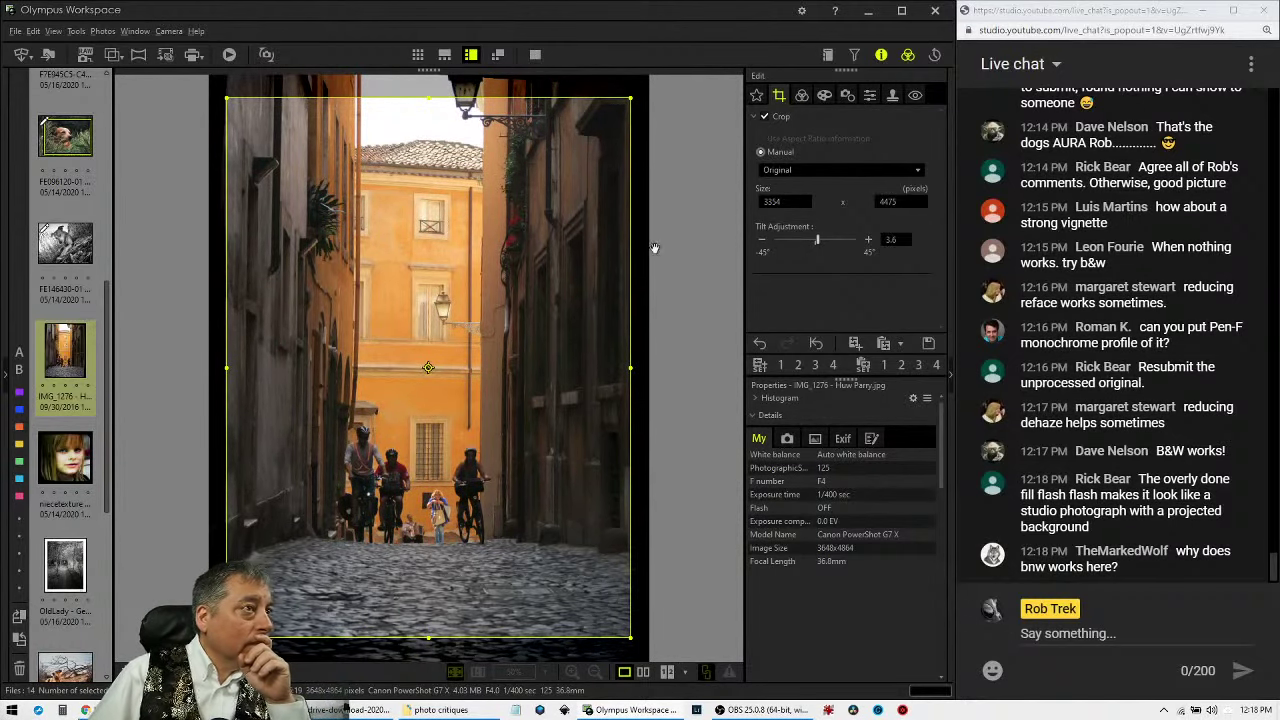
click(801, 95)
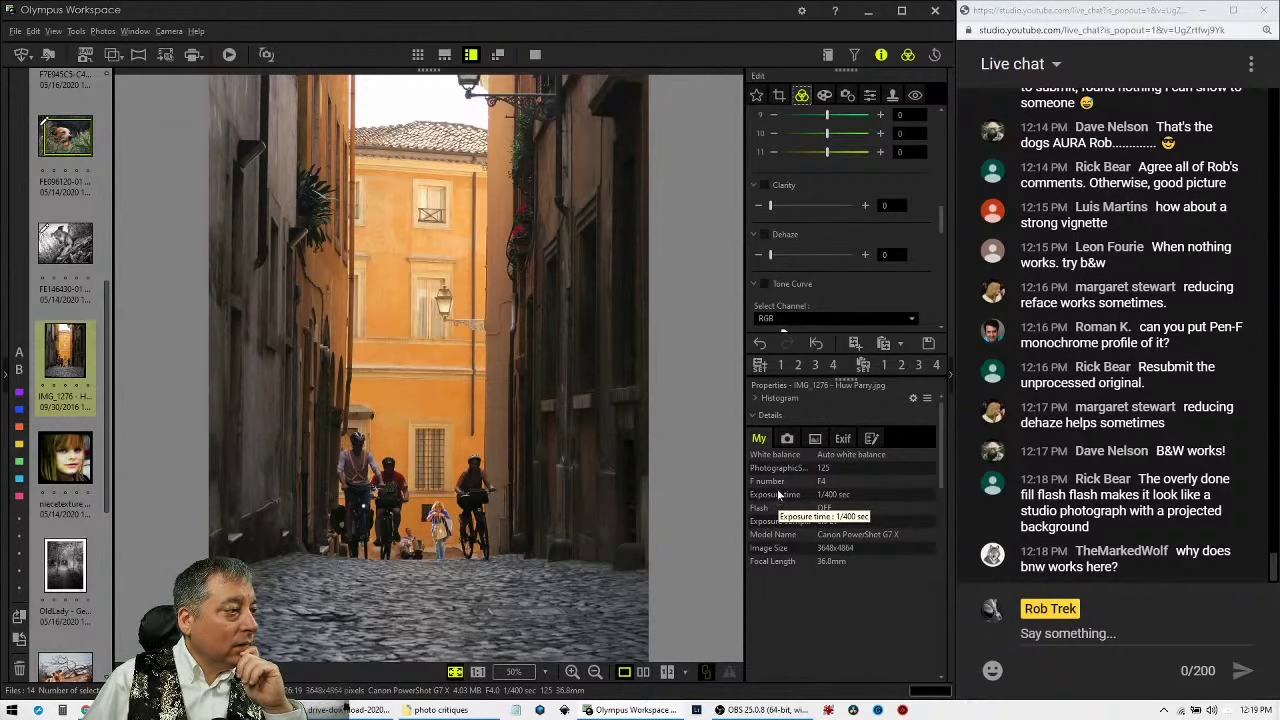
Try a freehand crop of 3211 x 4232 pixels that trims the alley's right wall and the sky.
click(780, 96)
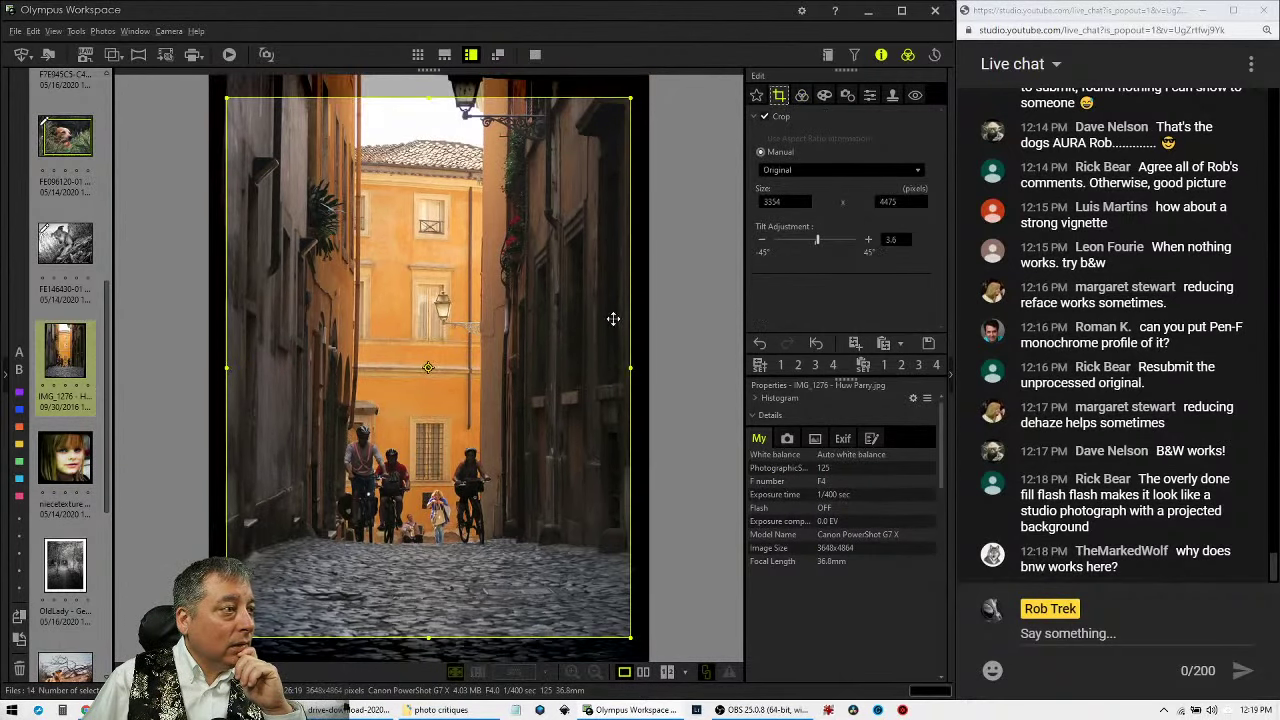
drag(629, 367, 609, 363)
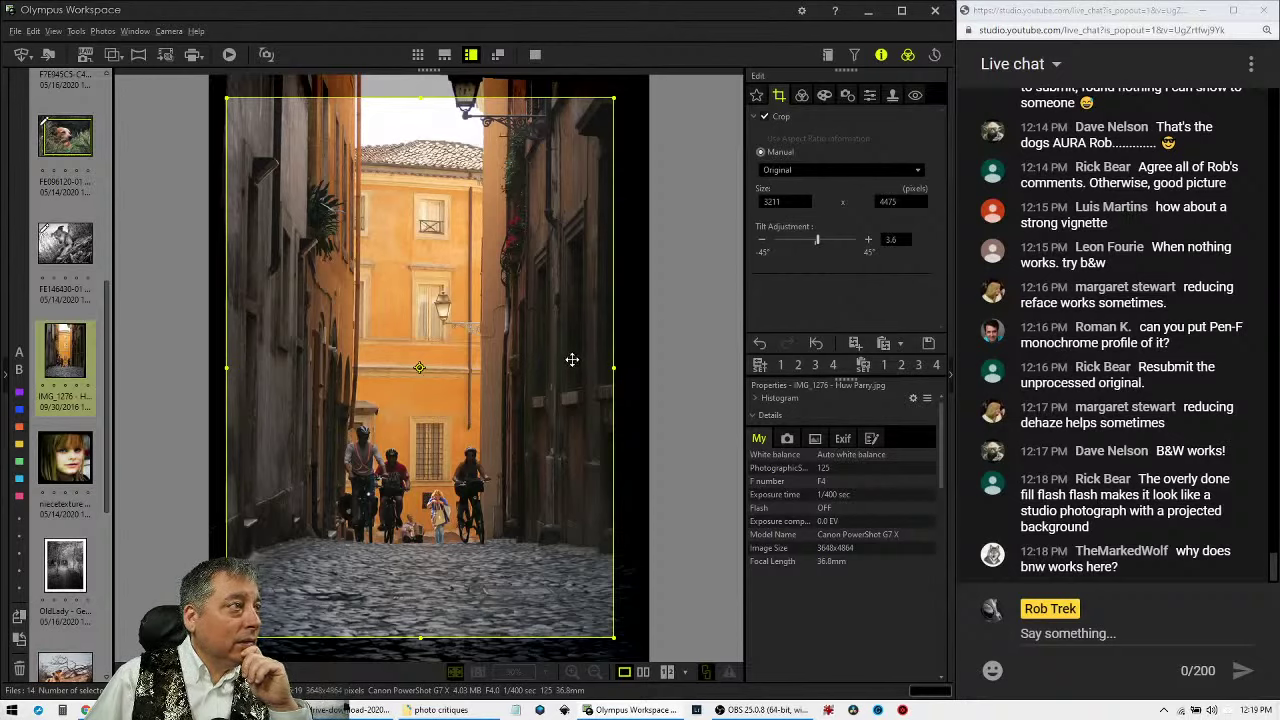
drag(571, 359, 518, 337)
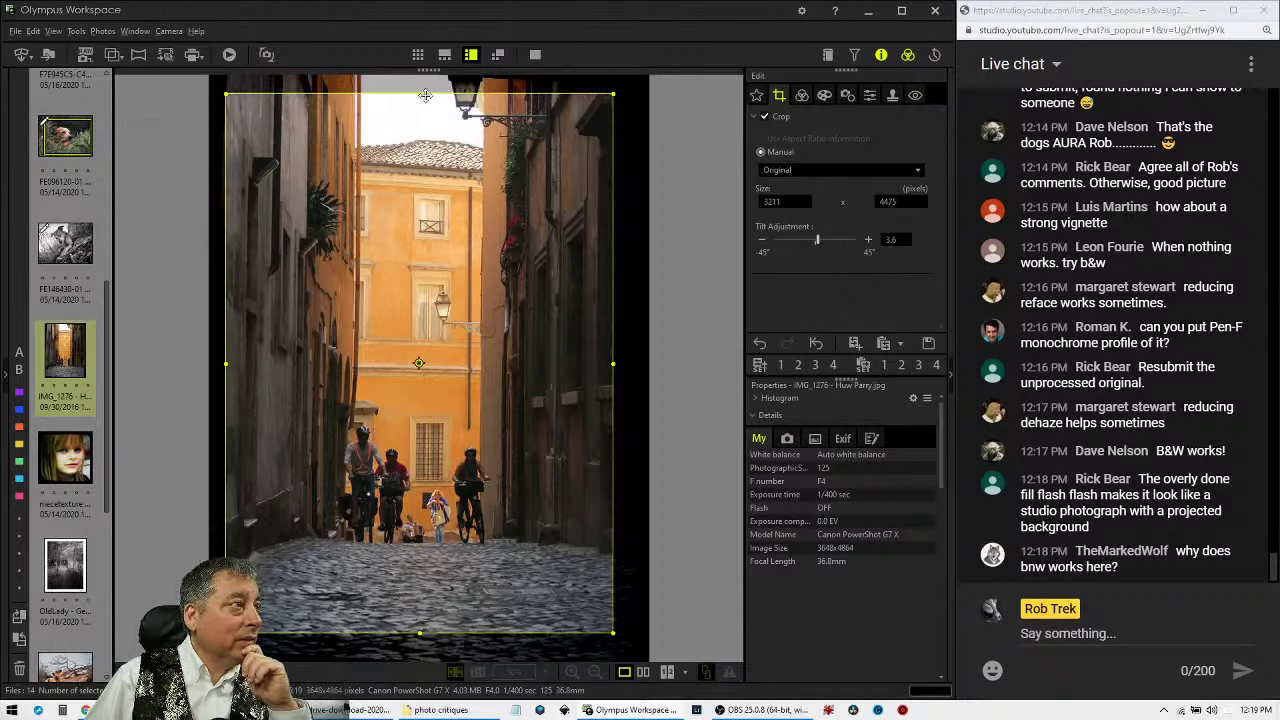
drag(425, 95, 421, 122)
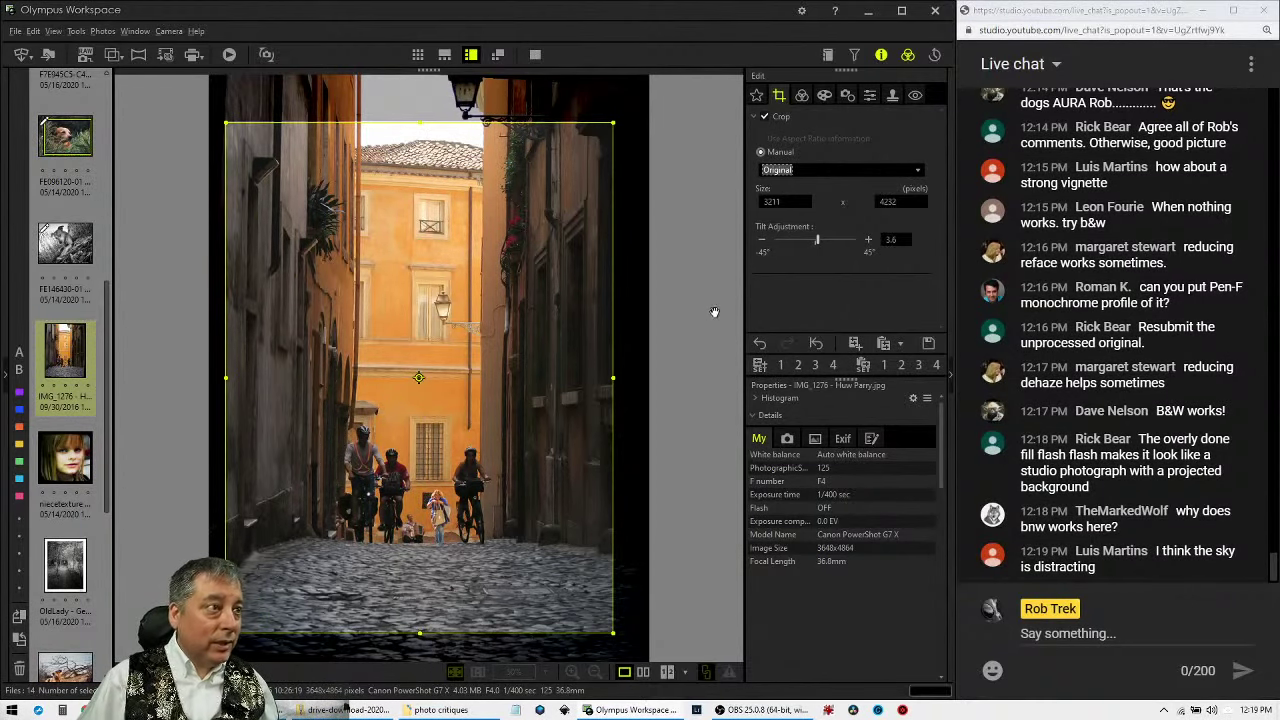
Set the crop ratio to 4:3, shrink the frame to 3078 x 4104 pixels to exclude most sky, and preview it.
click(918, 172)
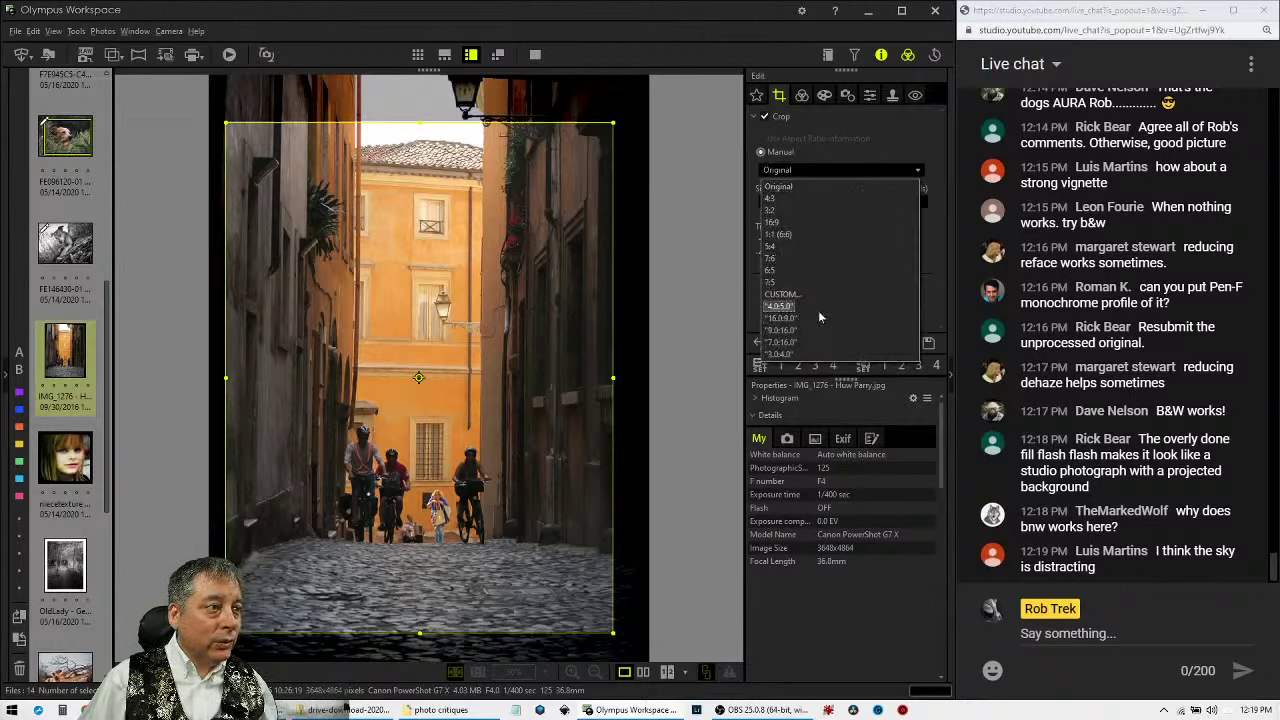
click(815, 355)
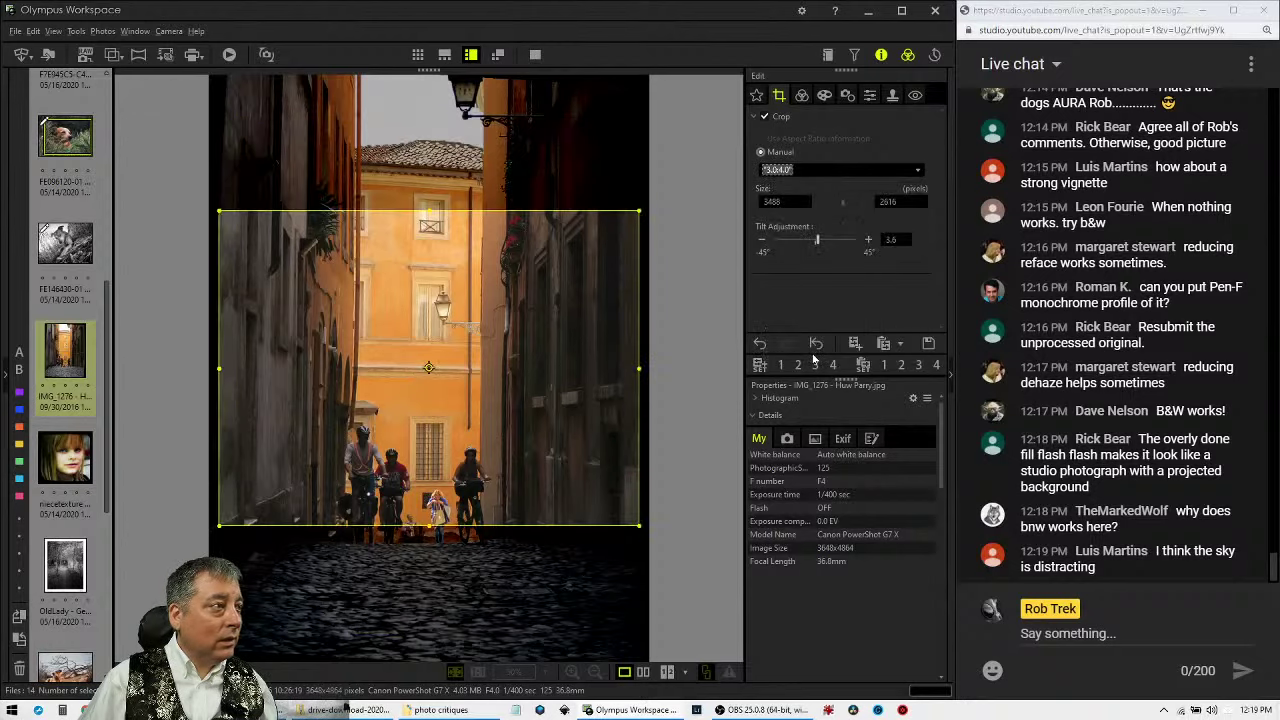
click(830, 170)
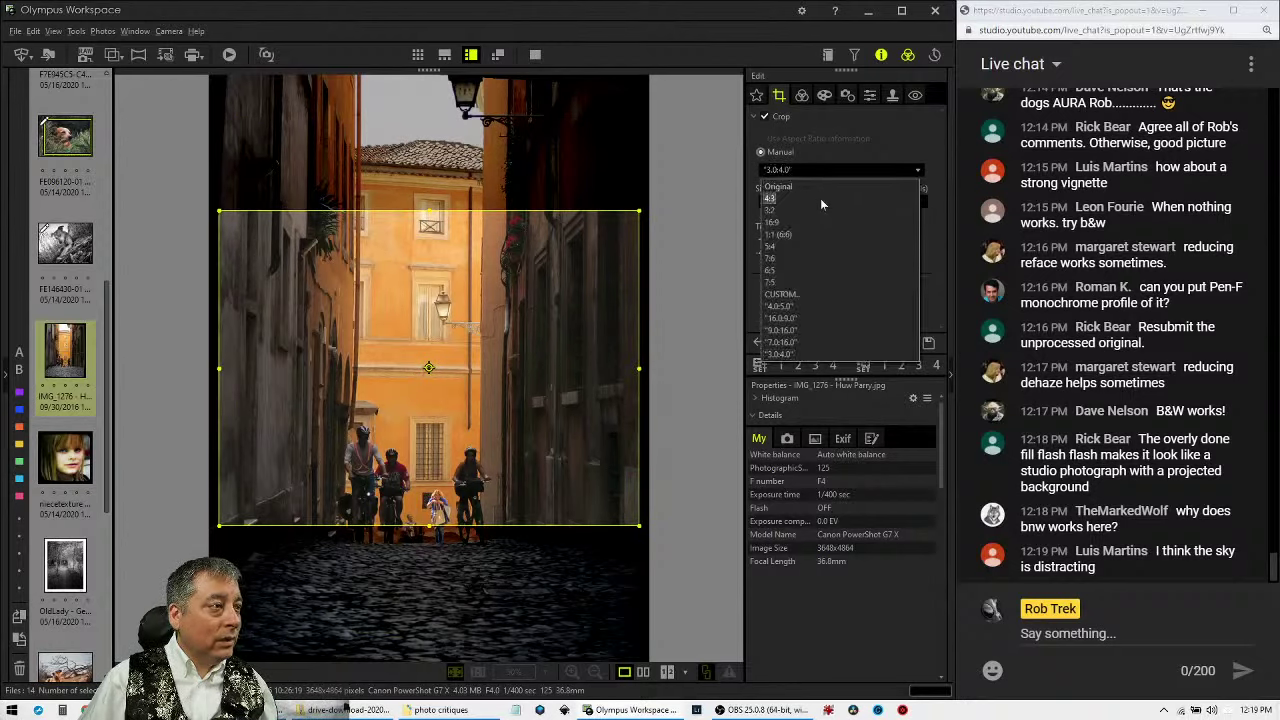
click(820, 198)
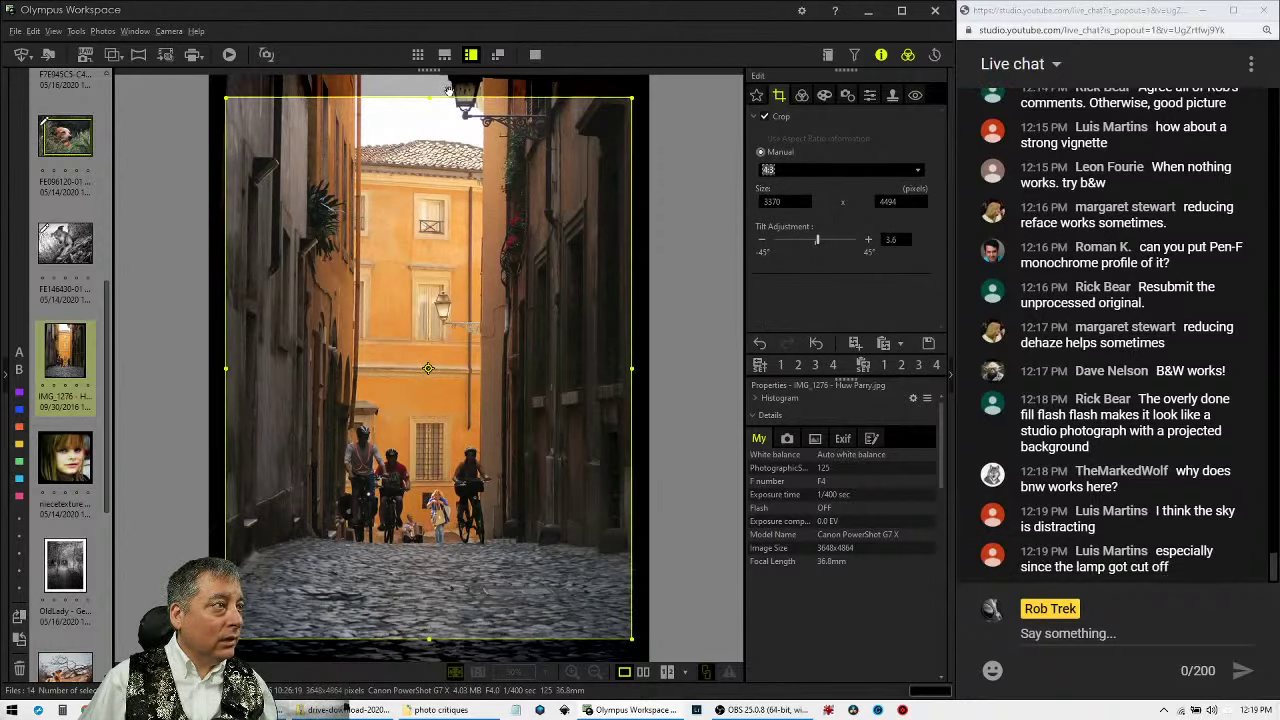
drag(432, 98, 418, 146)
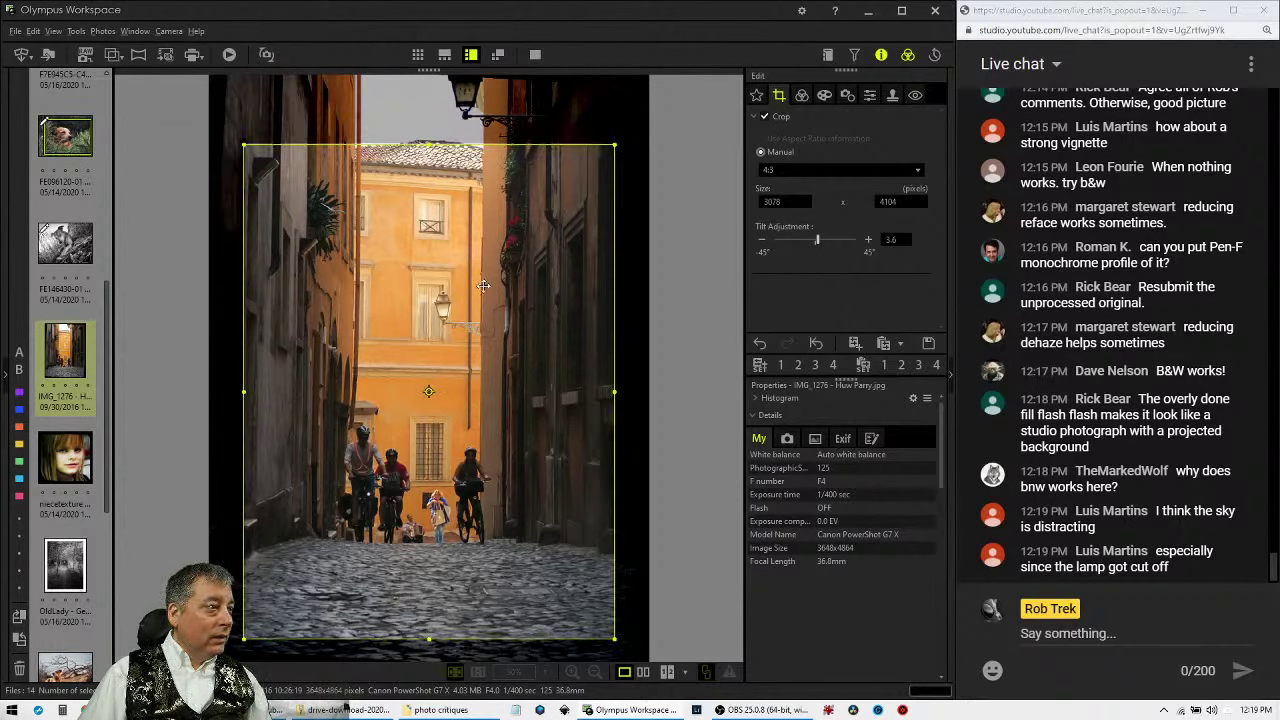
drag(483, 286, 479, 287)
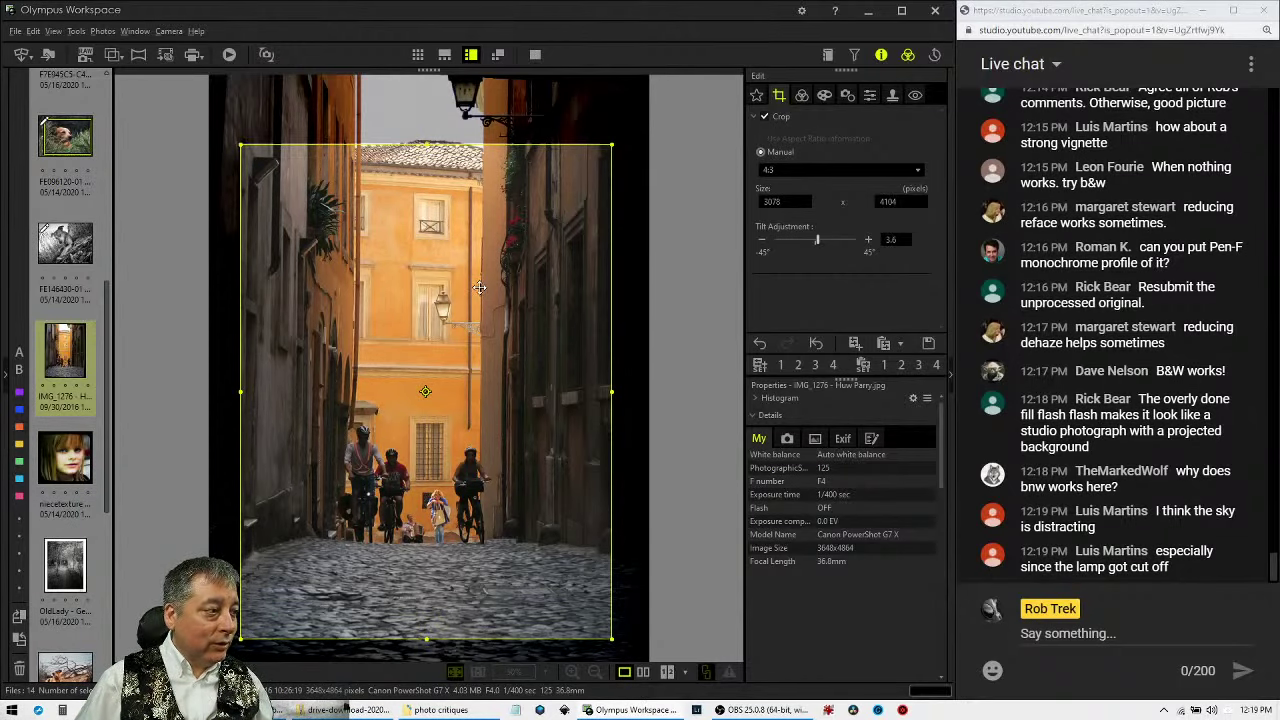
click(801, 95)
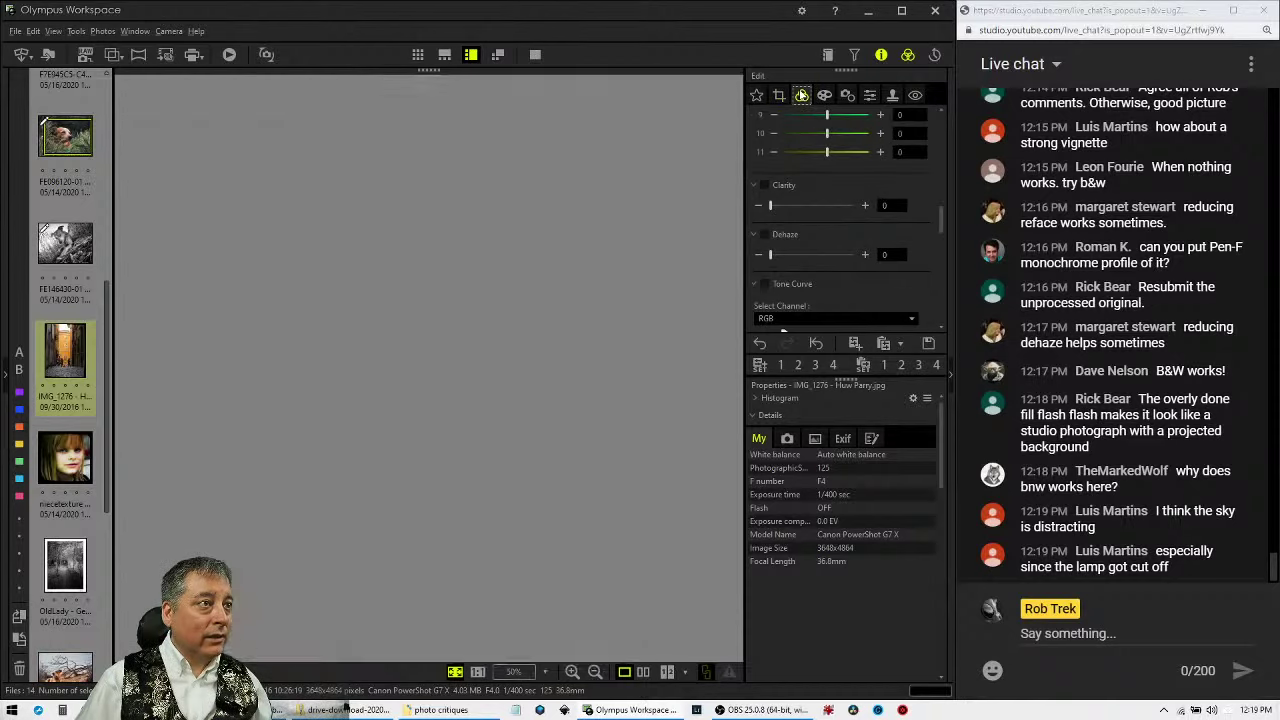
Try the Pop Art filter on the alley photo, then return to No Filter.
scroll(880, 298, up, 5)
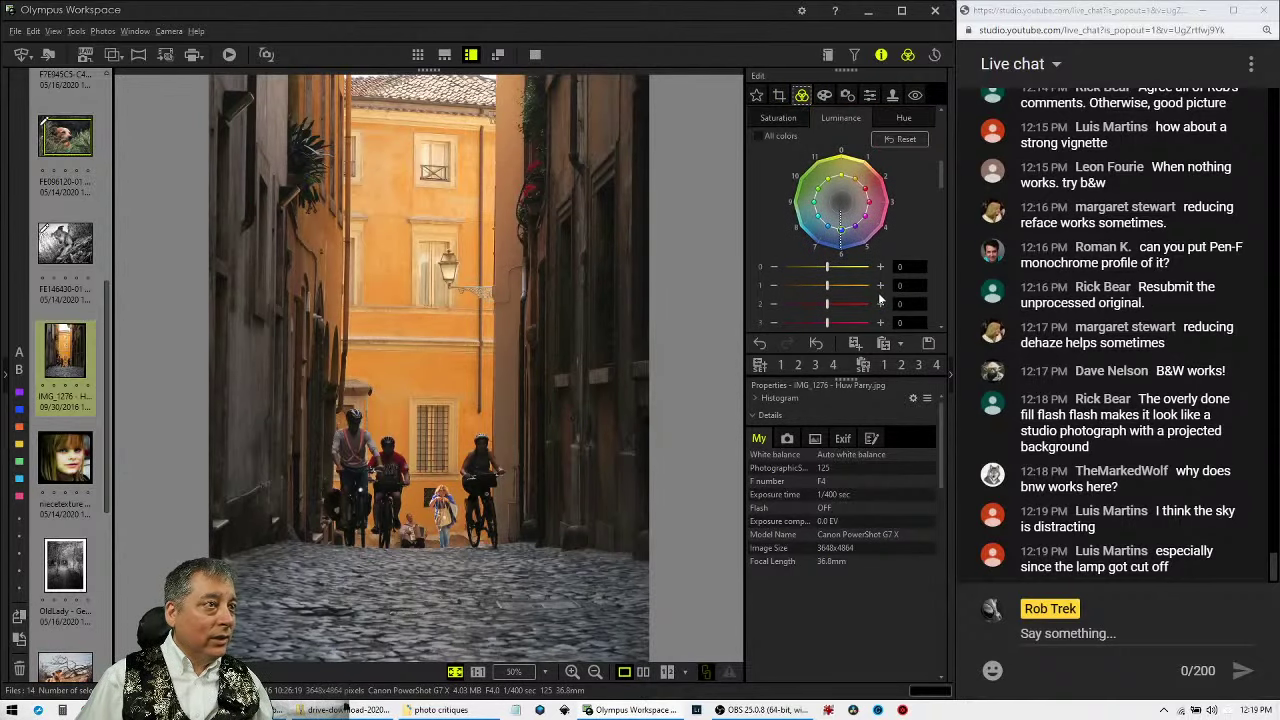
drag(941, 177, 934, 104)
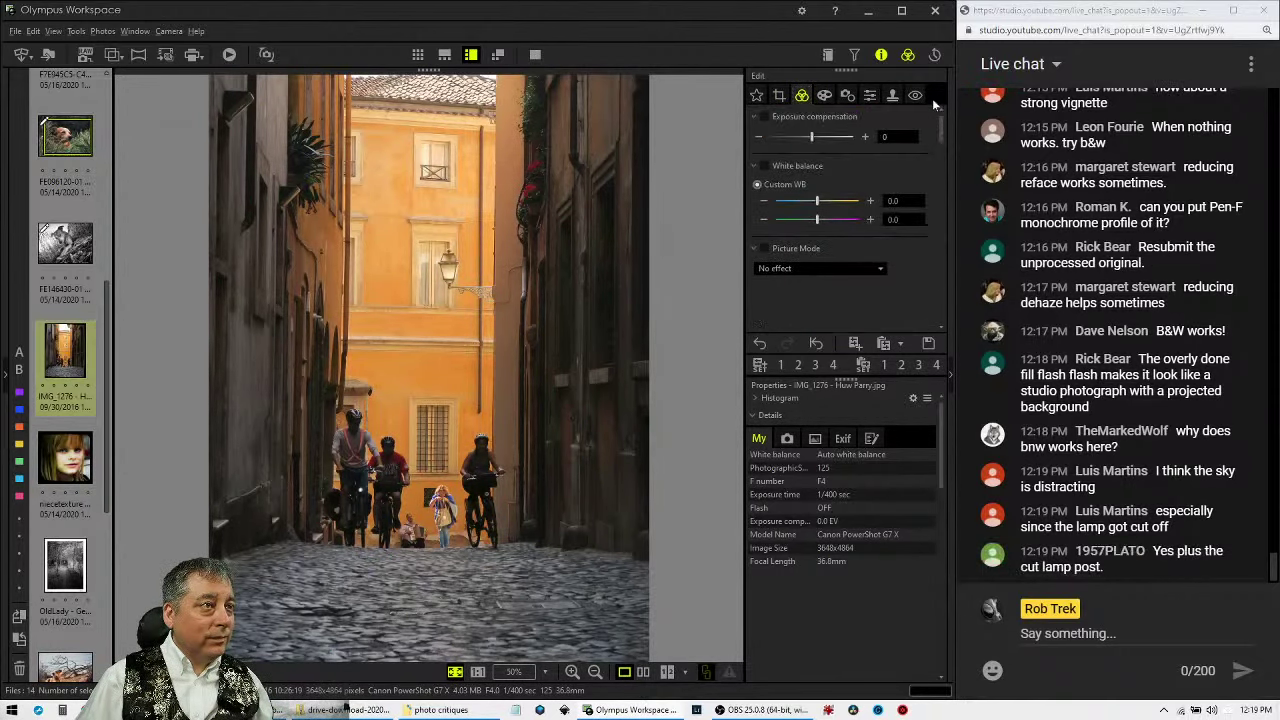
click(825, 96)
click(823, 138)
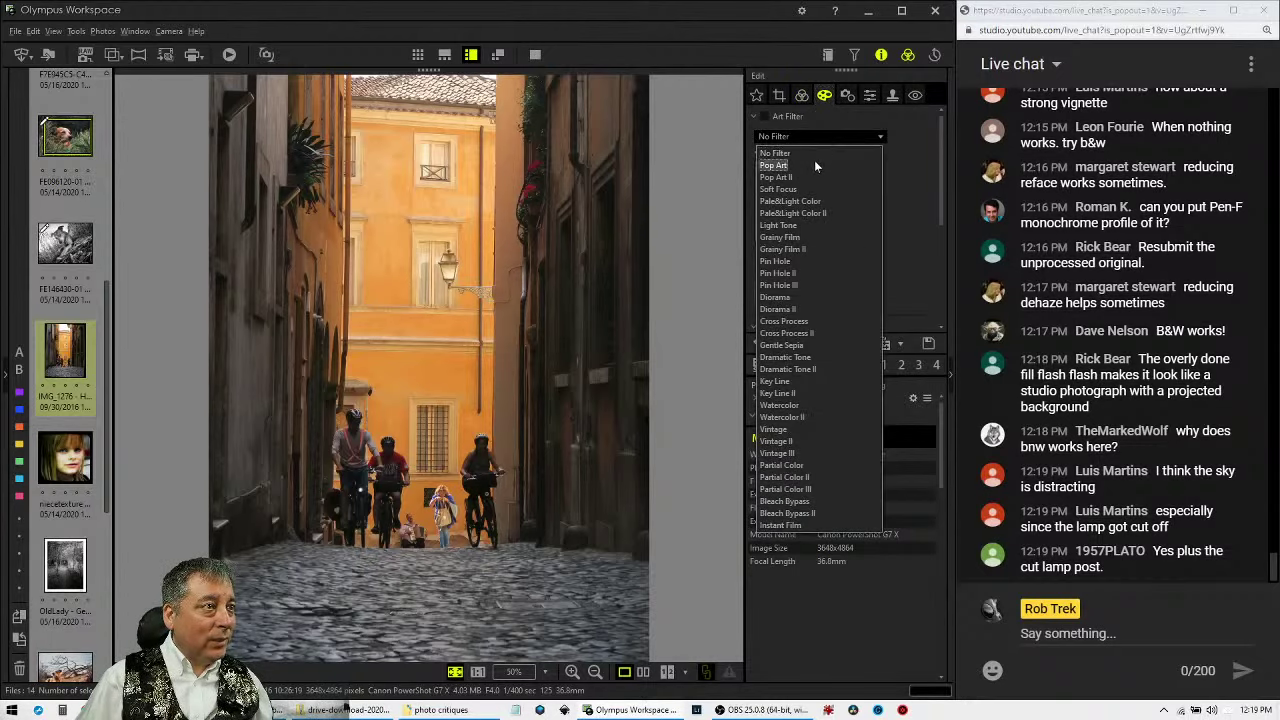
click(814, 160)
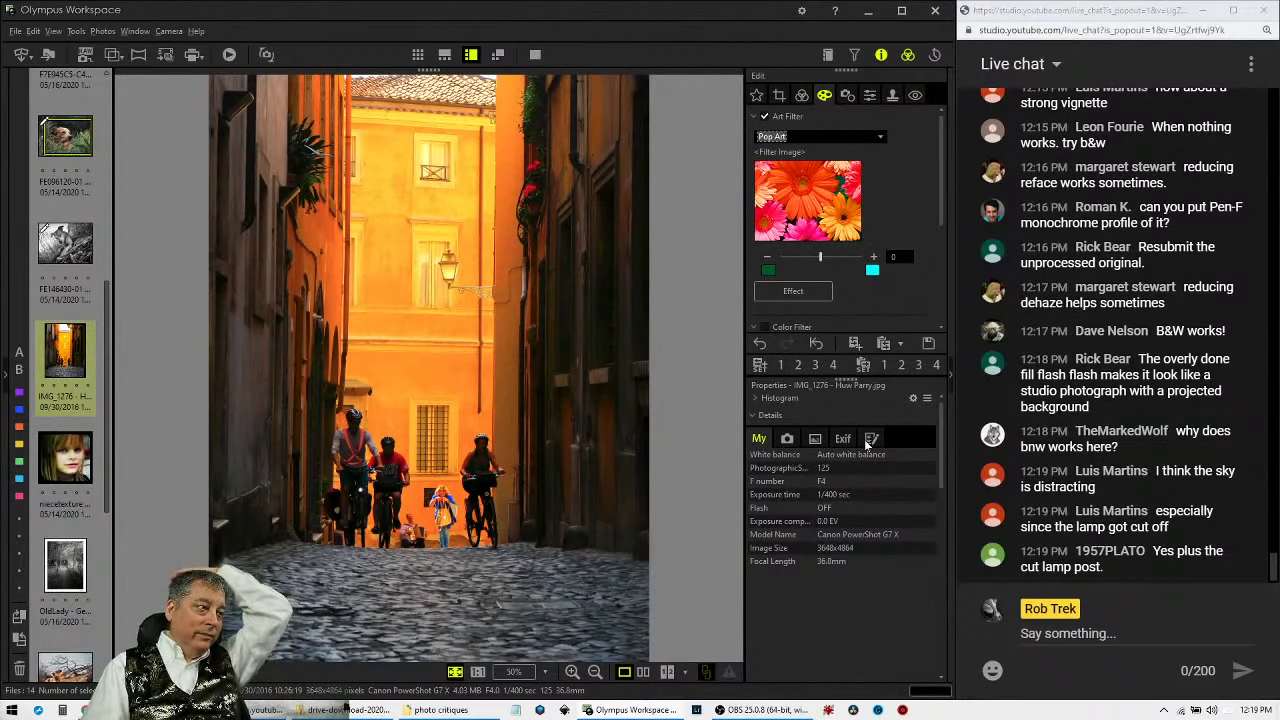
click(855, 135)
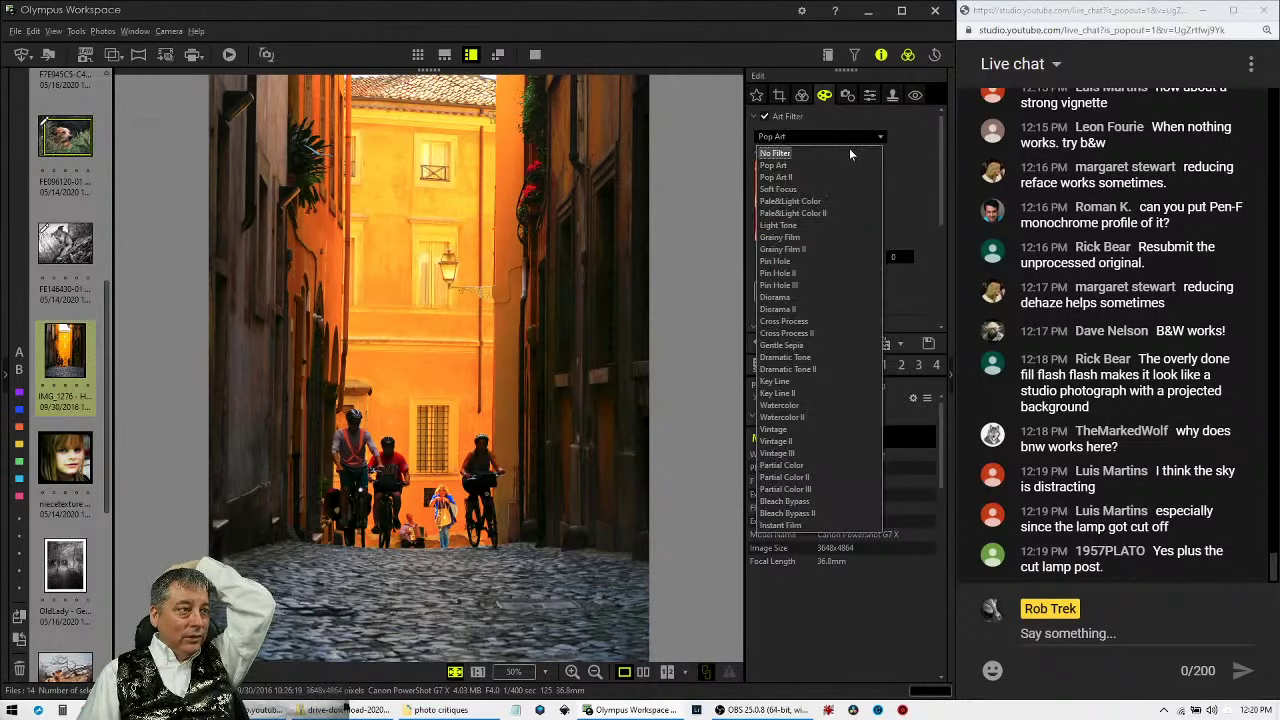
click(850, 153)
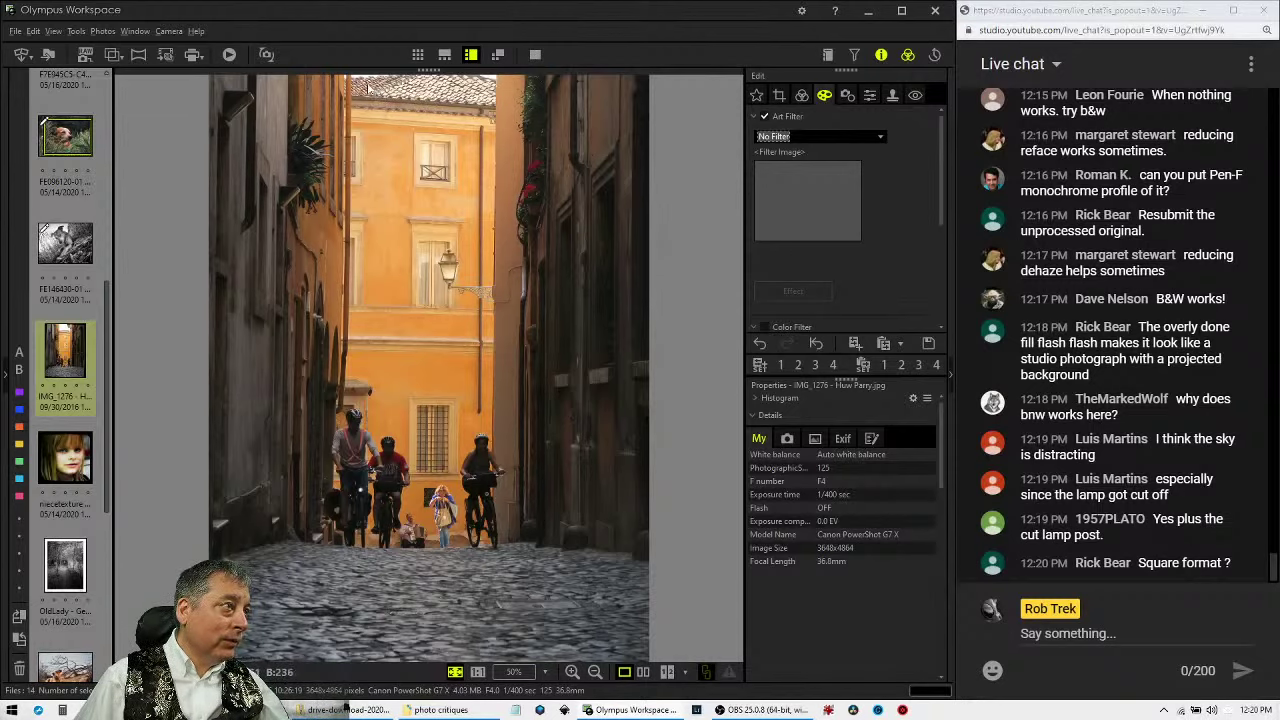
Tighten the 4:3 crop to 2807 x 3743 pixels, lowering its upper edge below the roof.
click(781, 96)
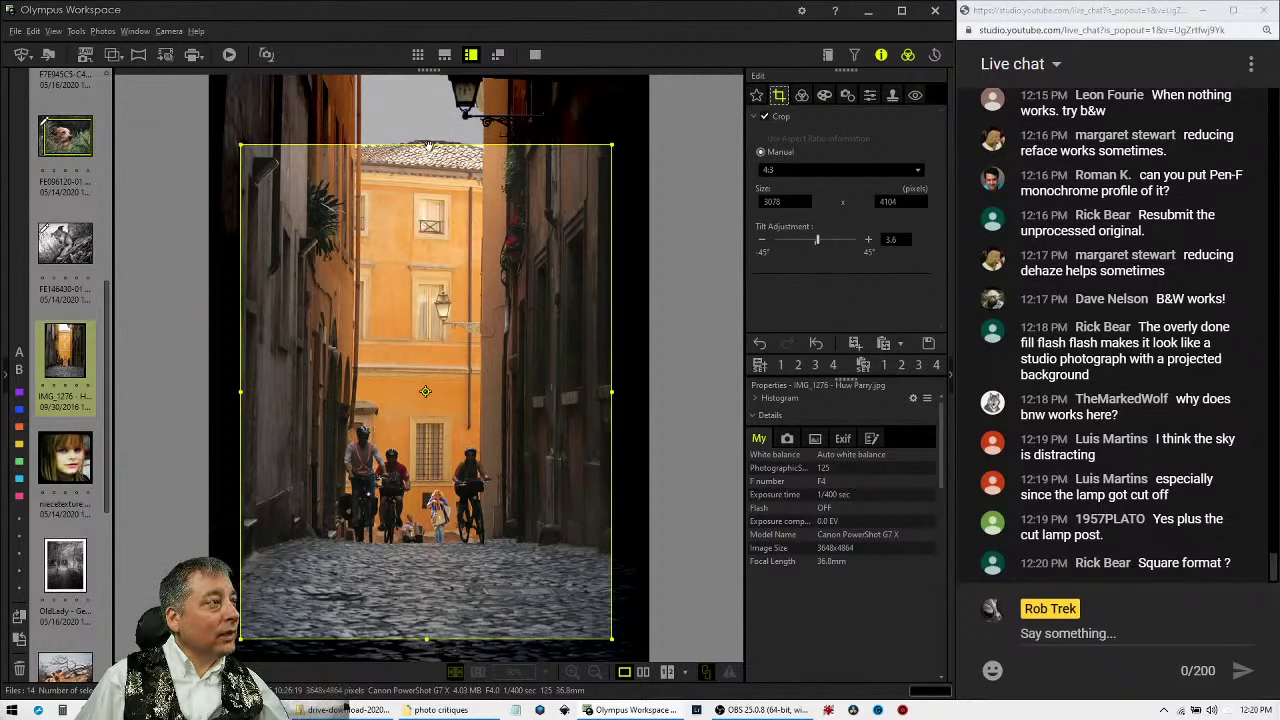
drag(427, 147, 427, 183)
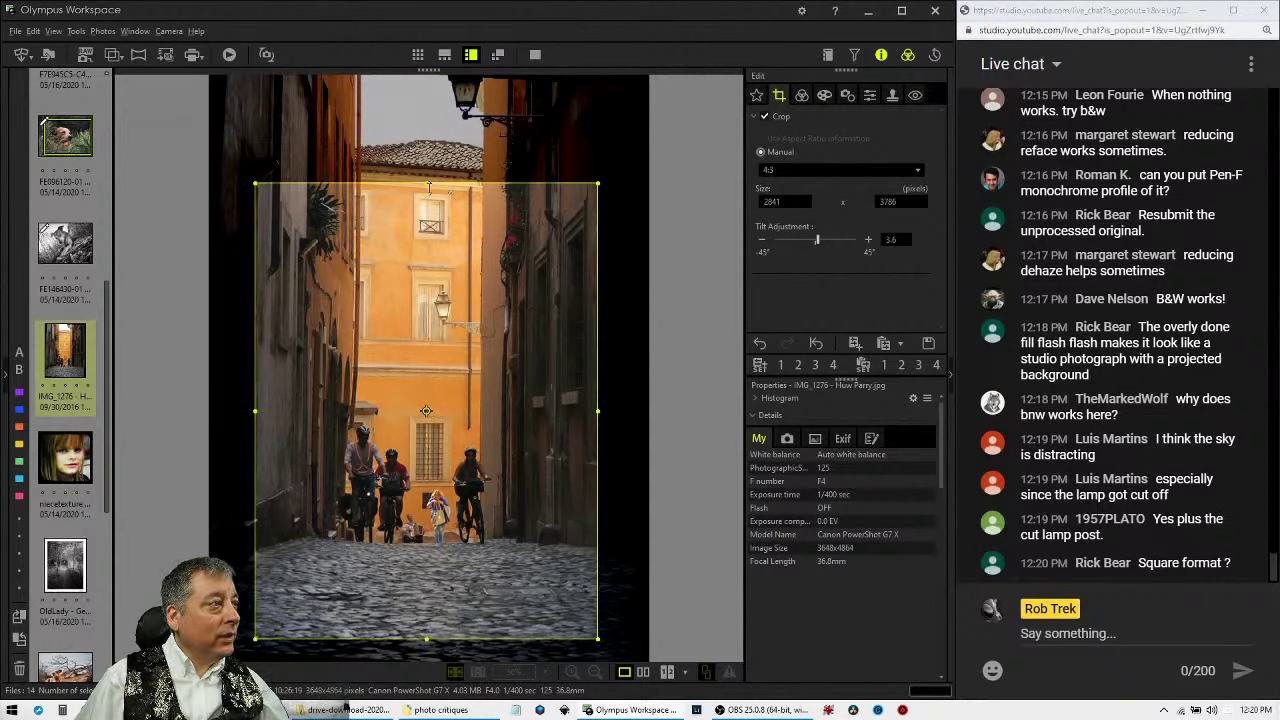
drag(427, 186, 427, 190)
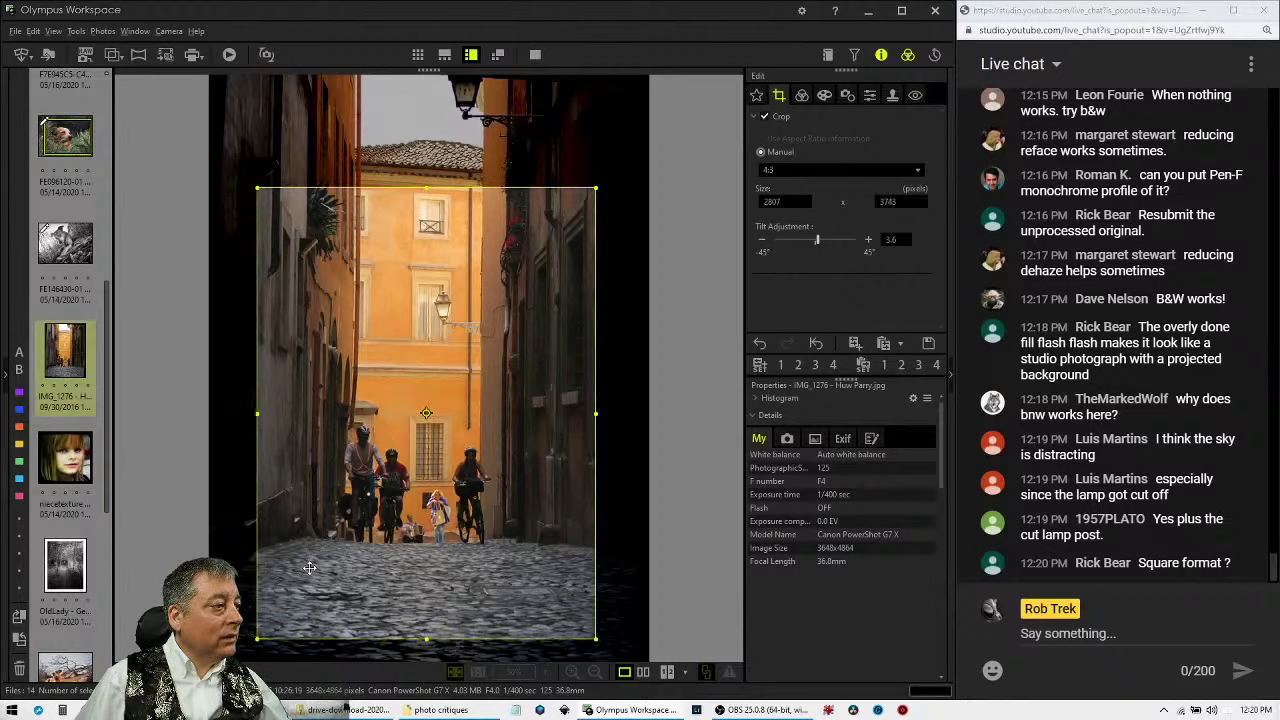
Change the crop ratio to 1:1 (6:6) and reduce the square to 3192 x 3192 pixels, leaving out the roof and sky.
click(809, 170)
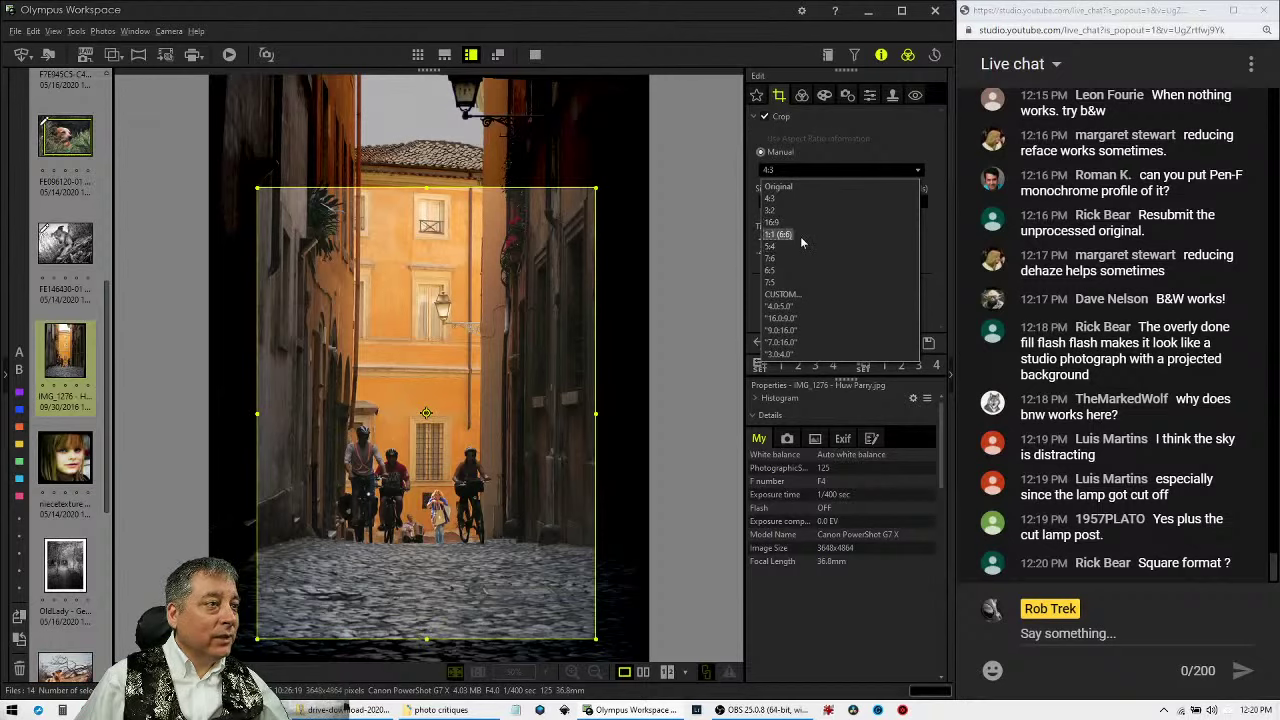
click(800, 236)
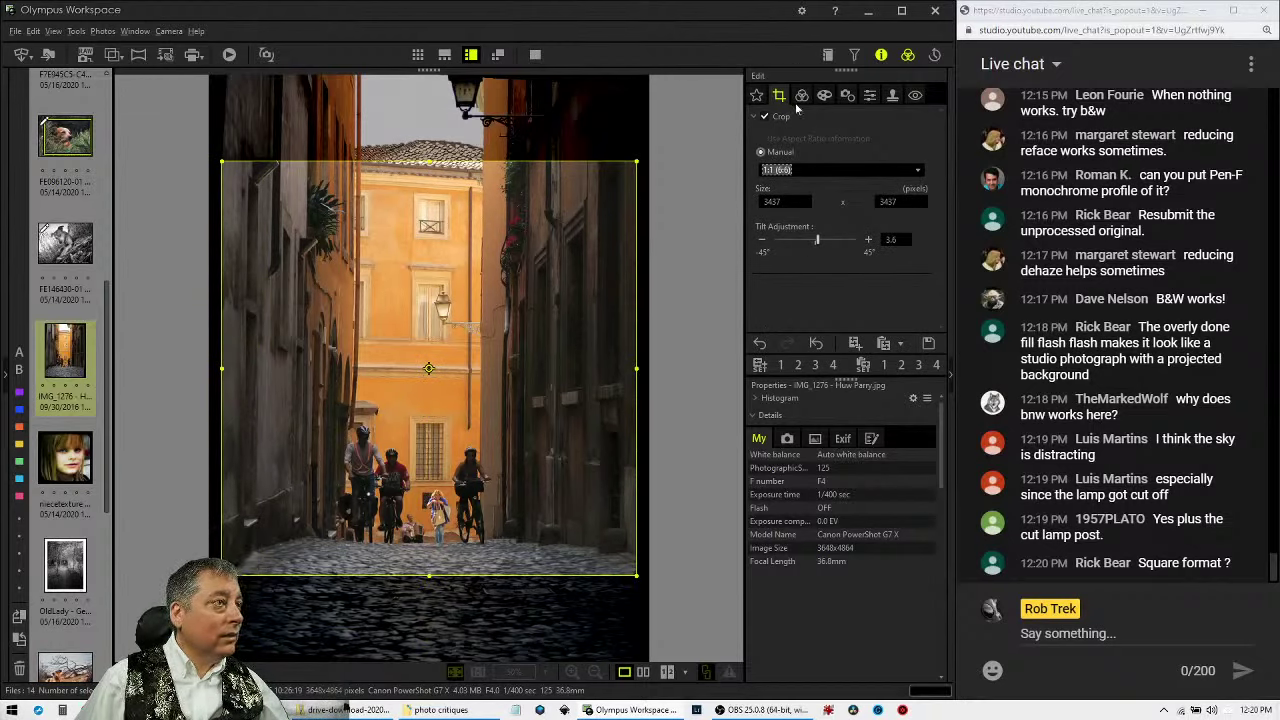
click(557, 231)
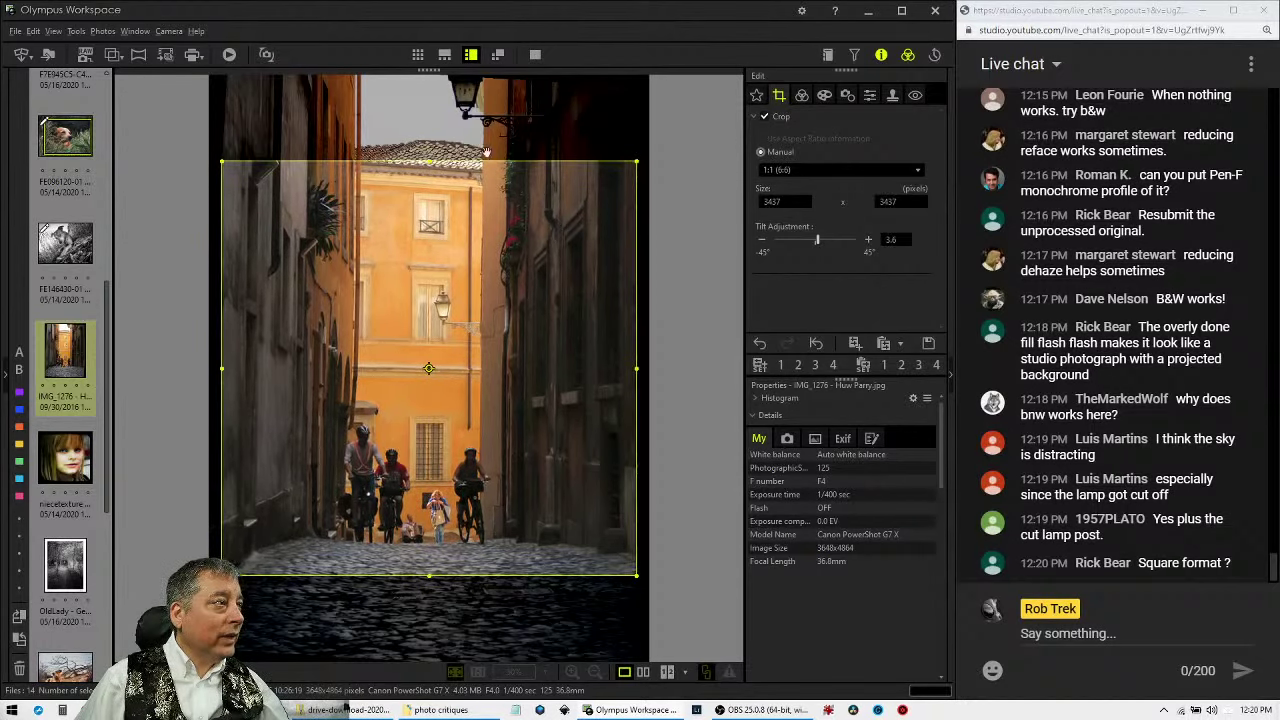
drag(428, 160, 427, 192)
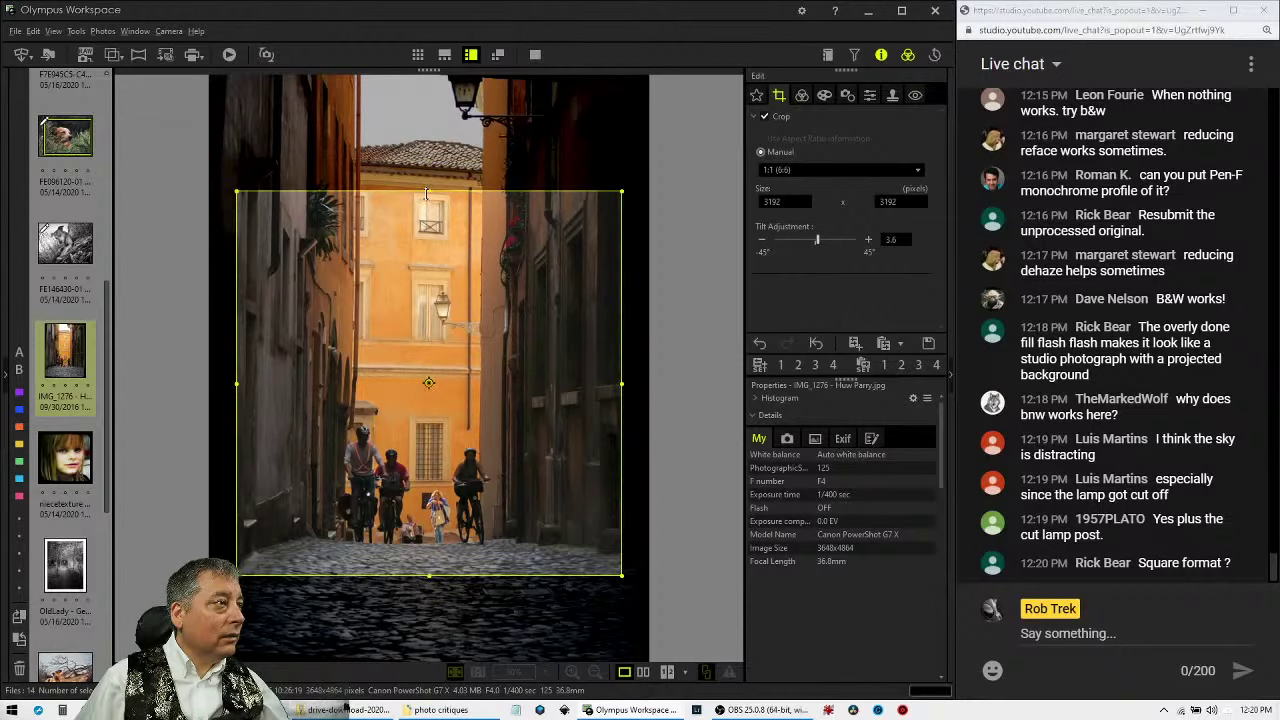
Try the Vintage III art filter on the square-cropped alley photo, then return to No Filter.
click(802, 96)
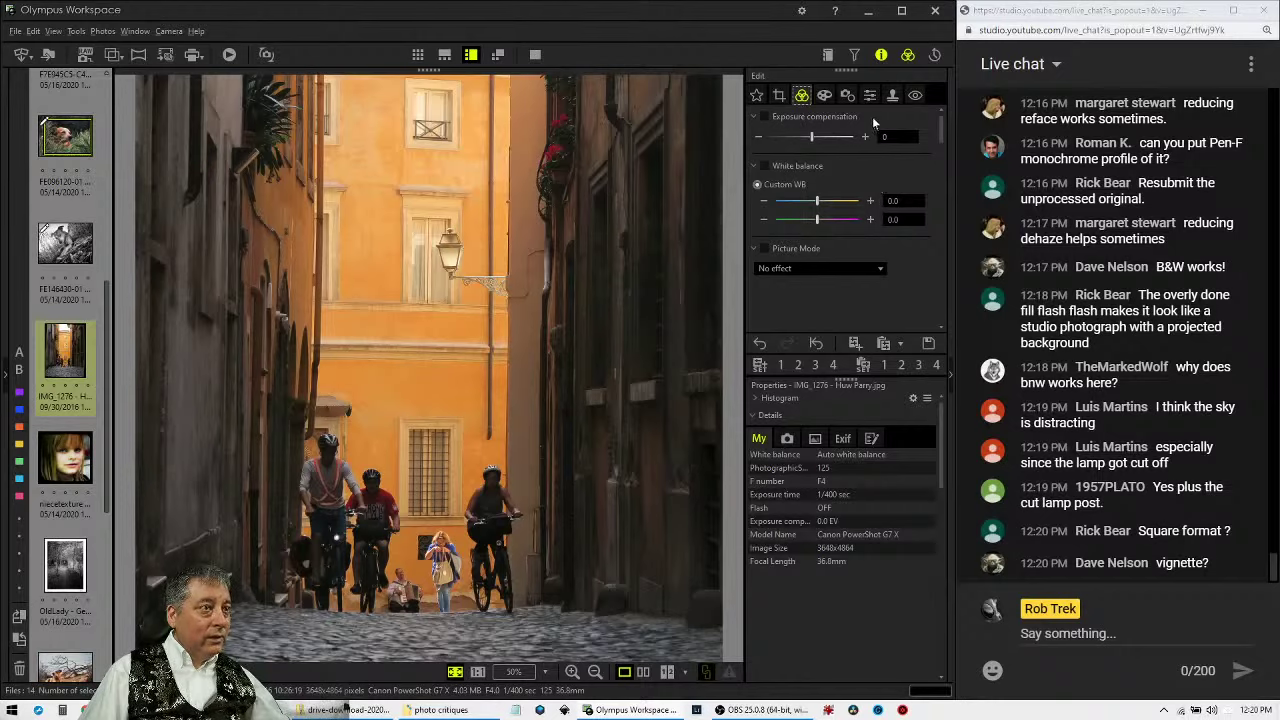
click(826, 96)
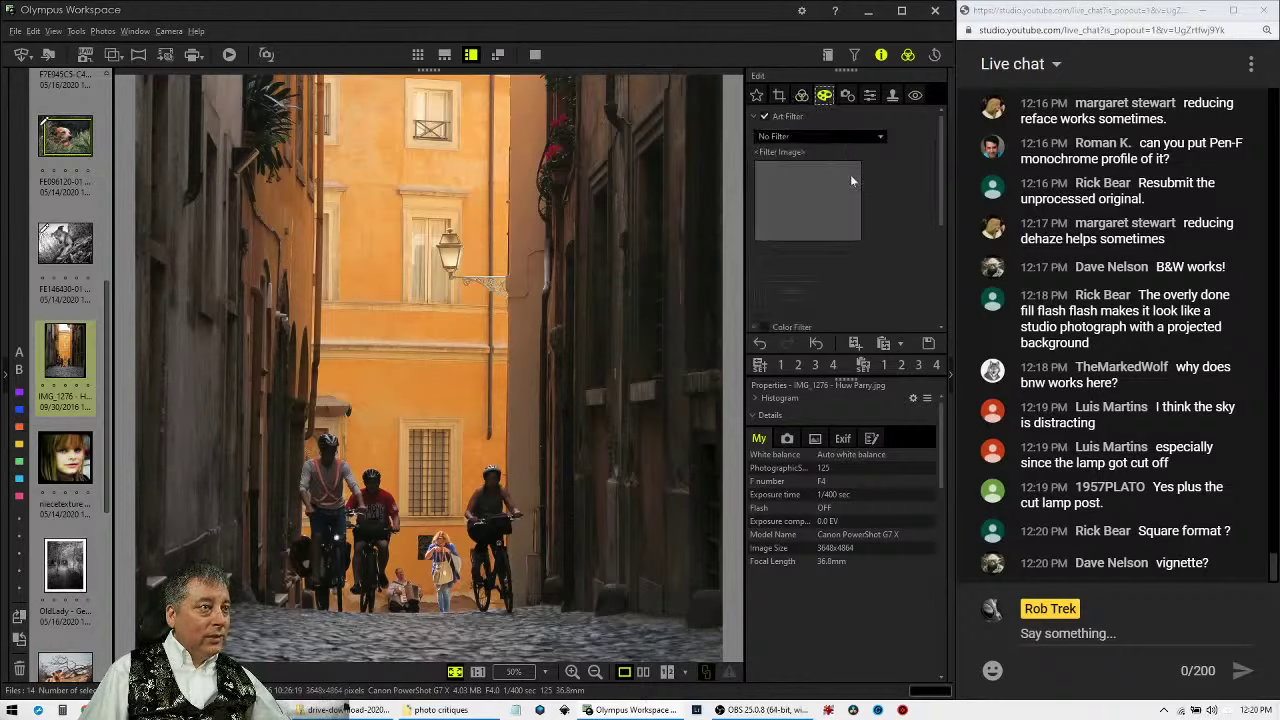
click(870, 136)
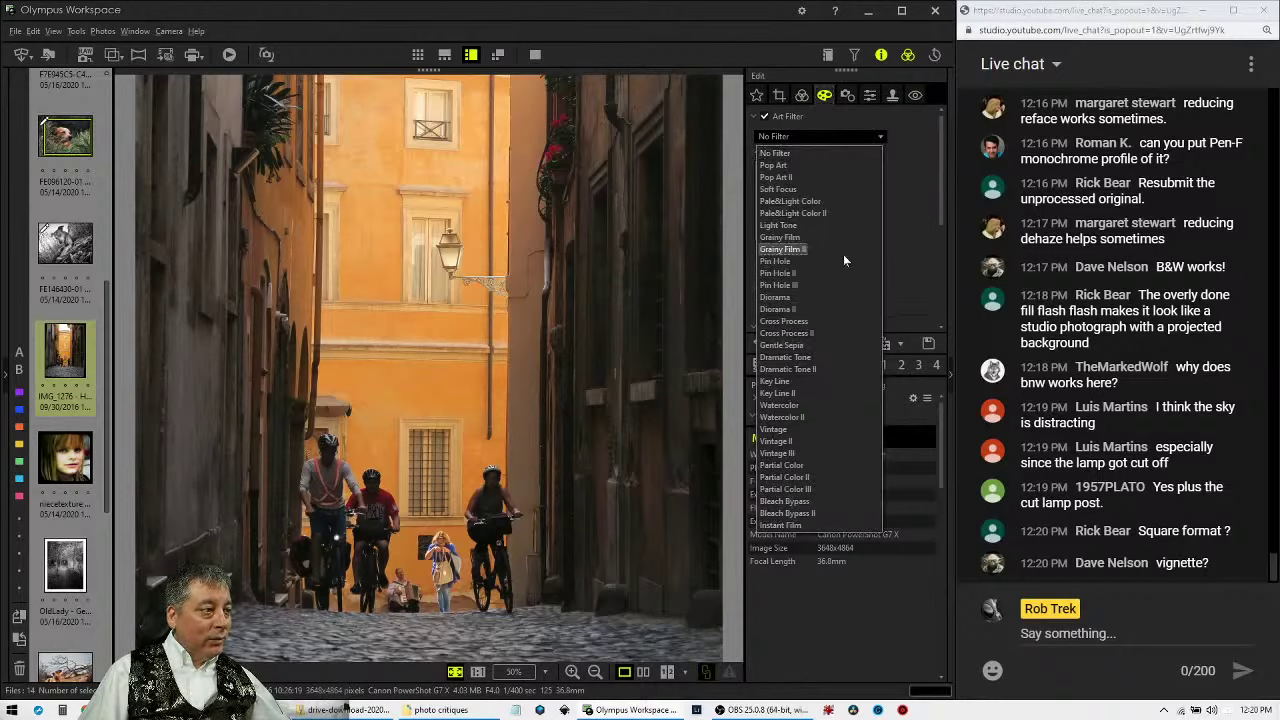
click(813, 450)
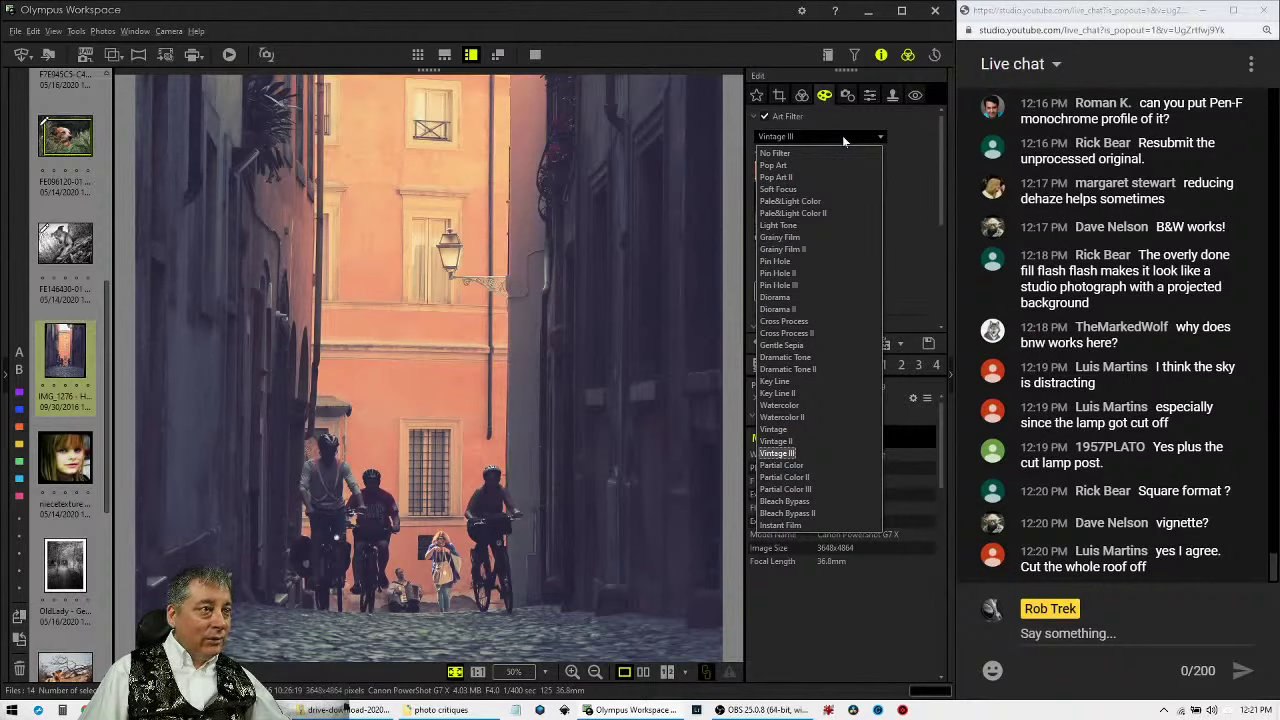
click(775, 153)
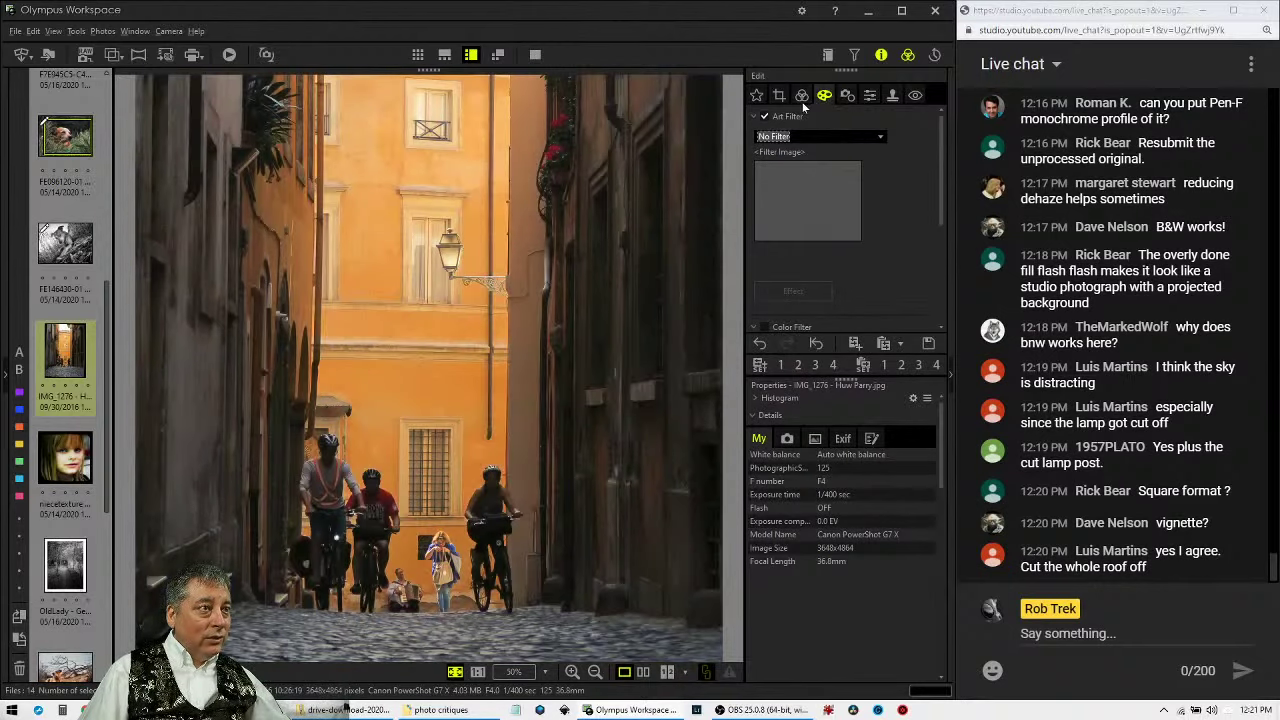
Convert the alley photo to black and white with the Monochrome picture mode.
click(800, 95)
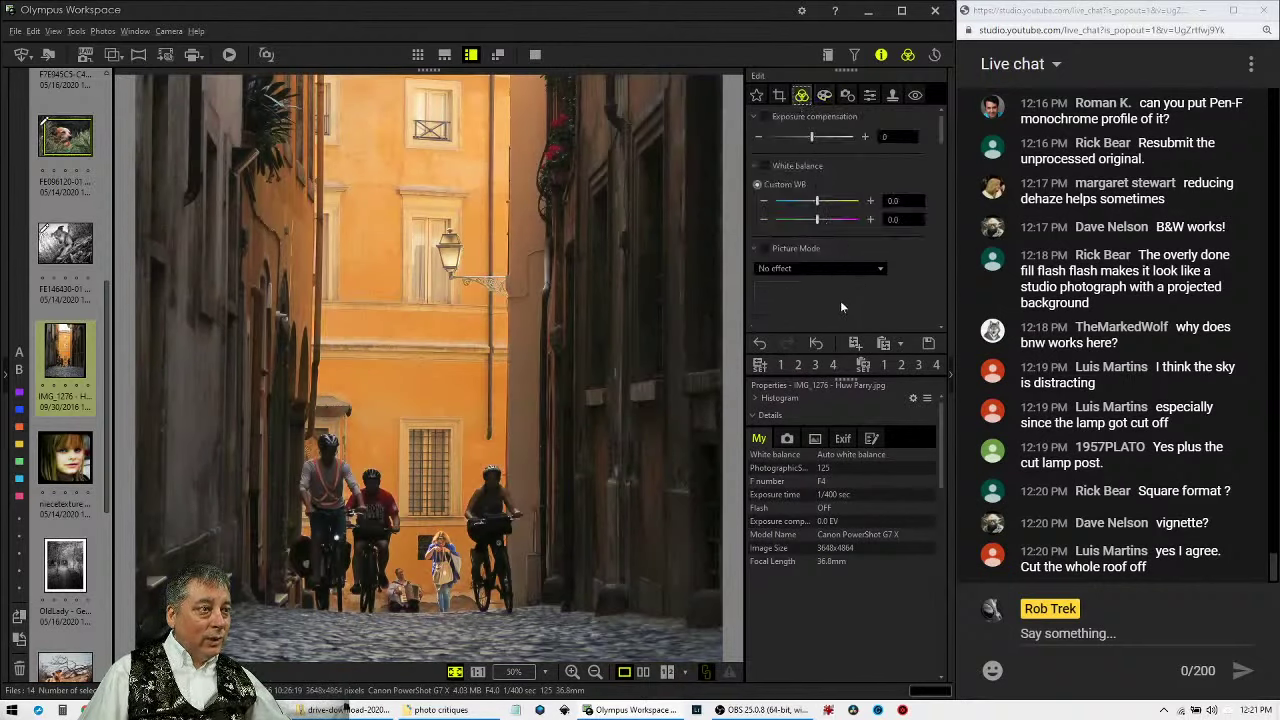
click(840, 269)
click(833, 294)
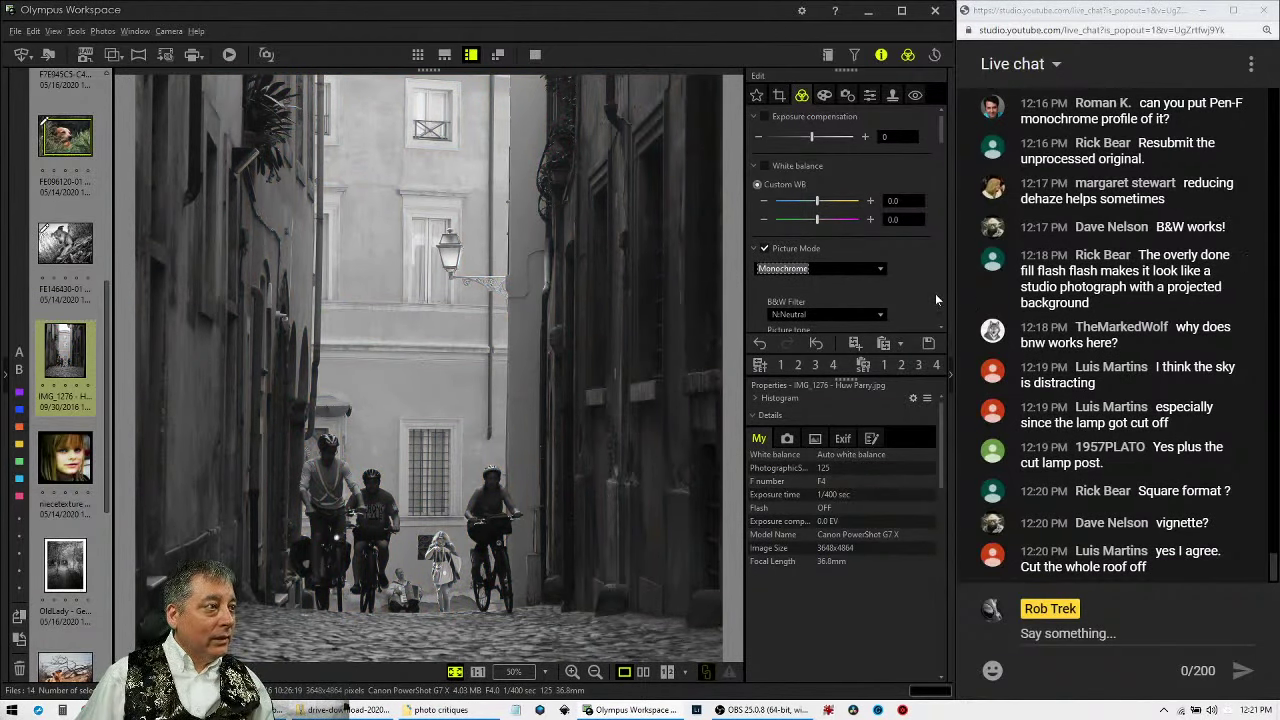
Try the Orange B&W filter on the monochrome alley photo, then change it to Red.
scroll(935, 293, down, 2)
scroll(935, 292, up, 2)
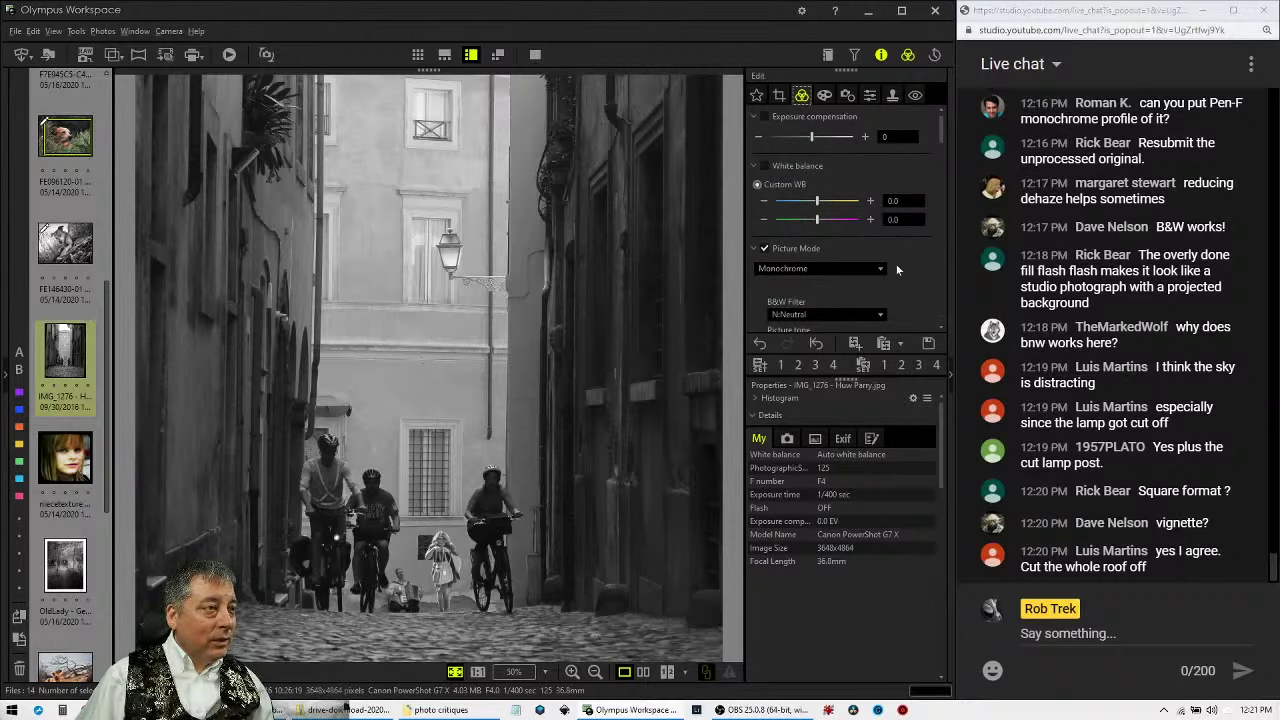
scroll(880, 295, down, 1)
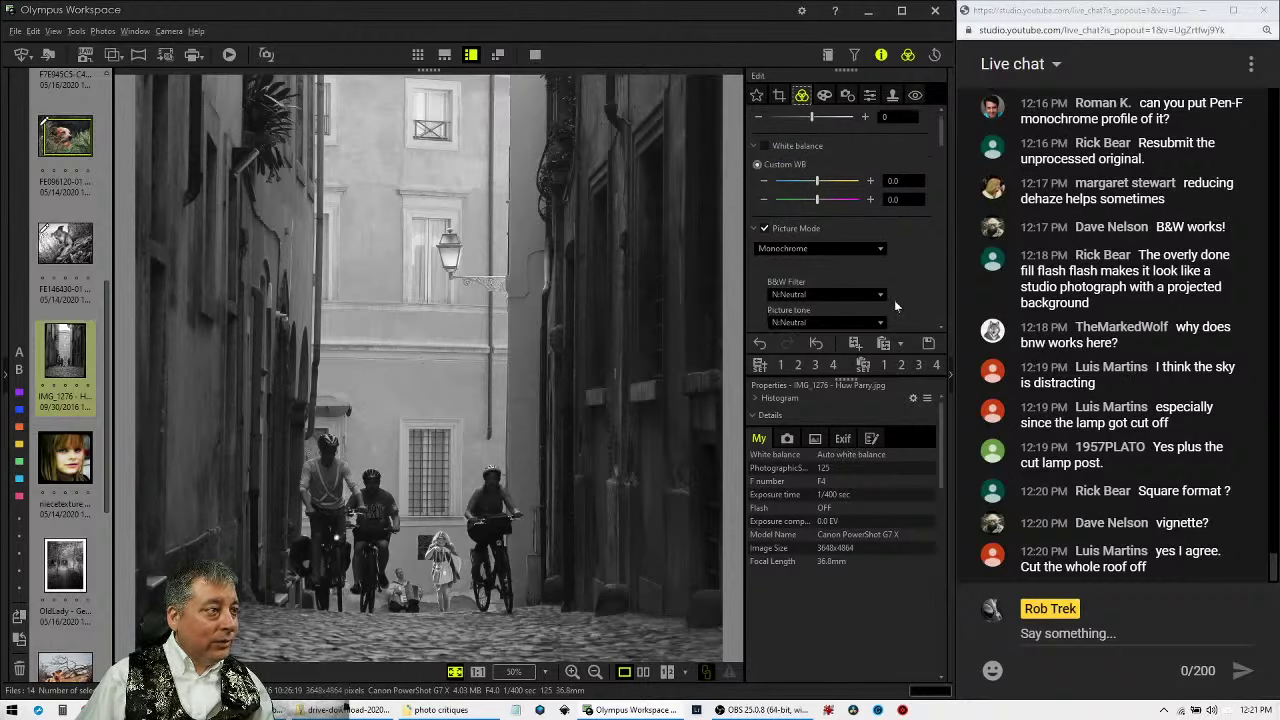
scroll(894, 307, down, 1)
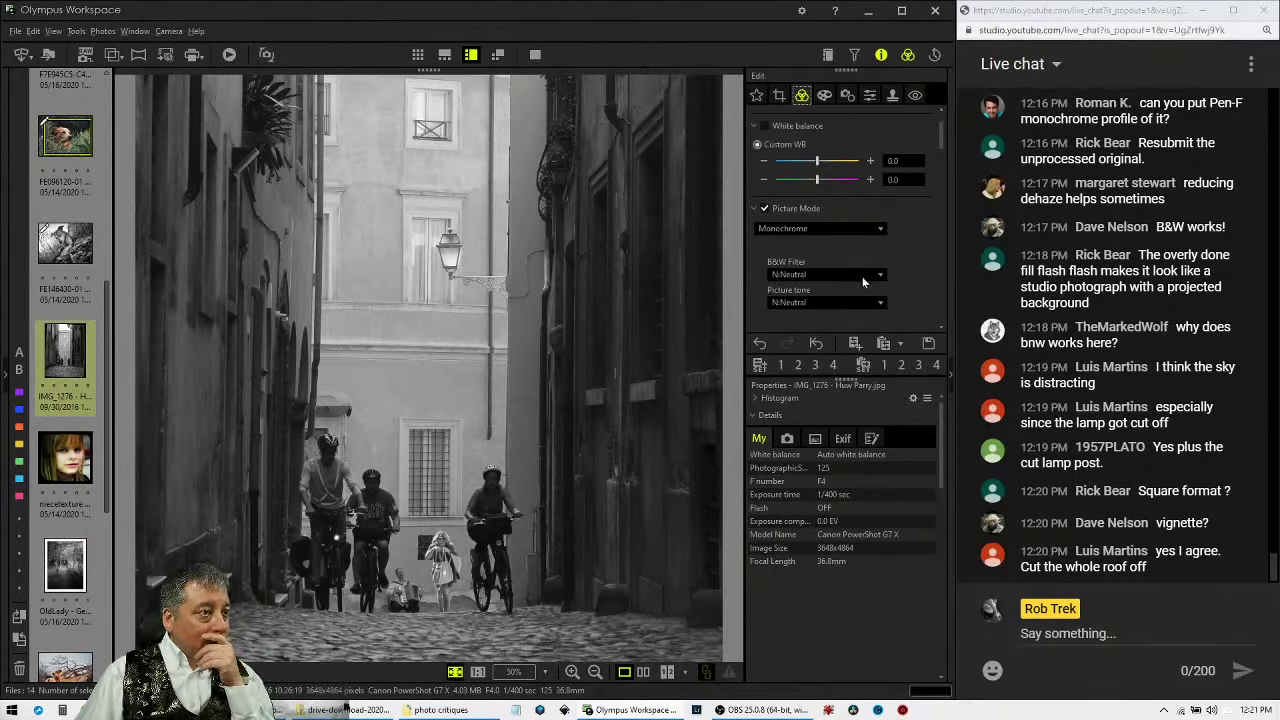
click(863, 280)
click(855, 309)
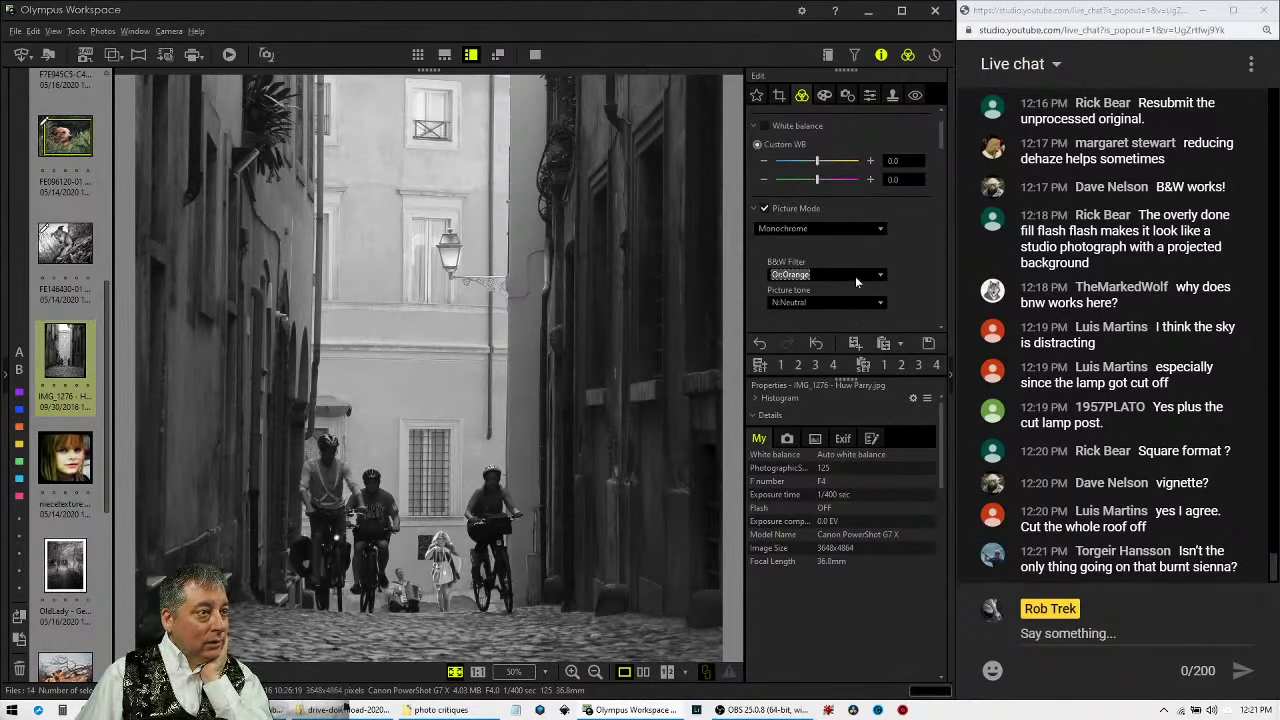
click(855, 276)
click(841, 331)
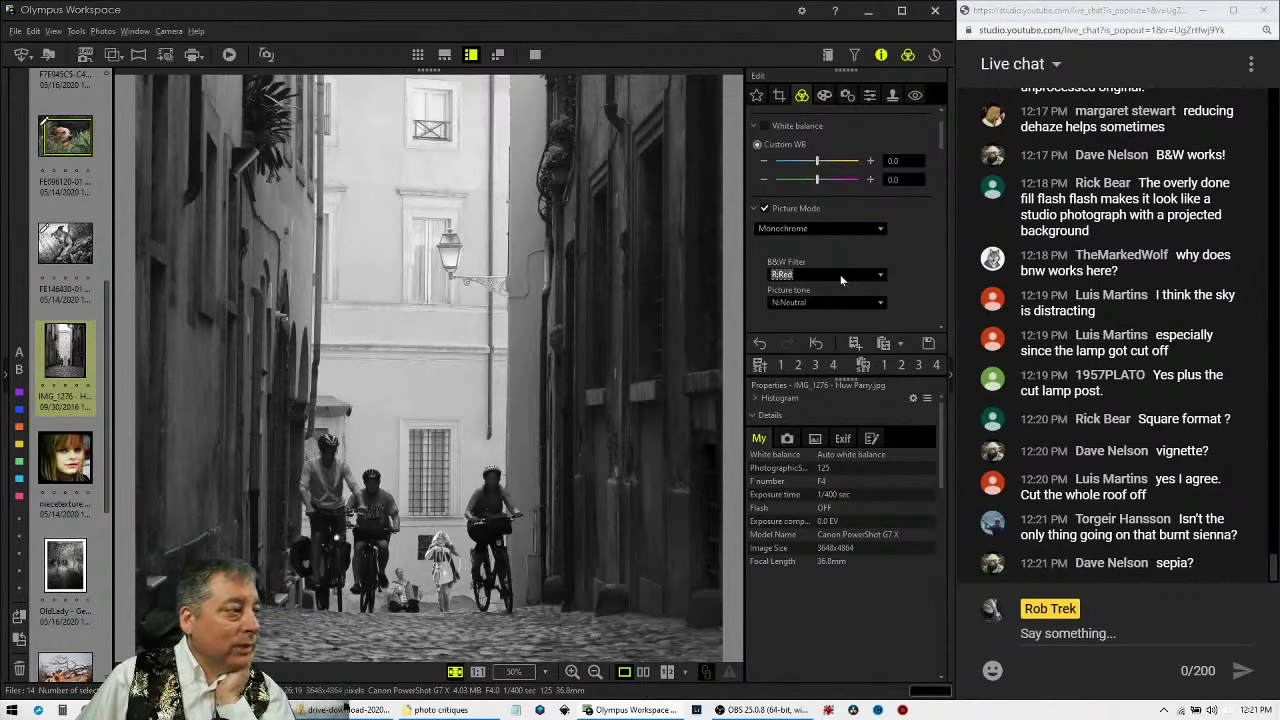
click(841, 276)
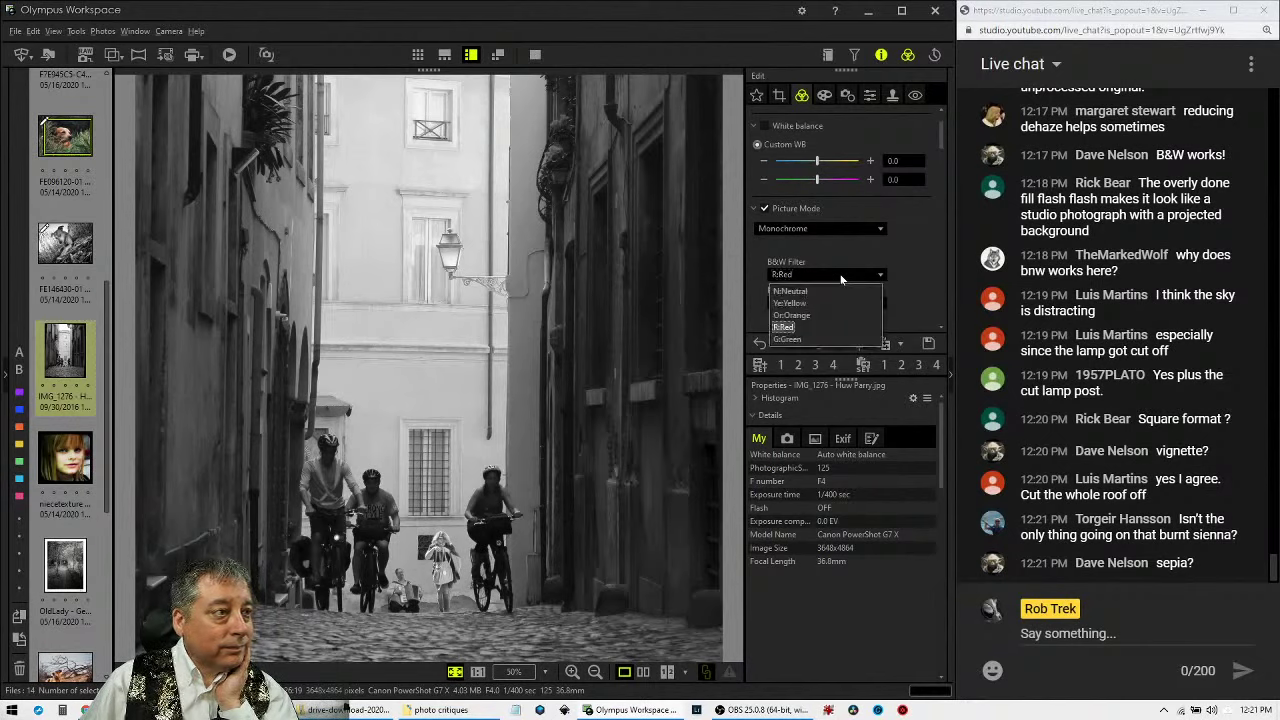
click(841, 276)
Switch the gradation adjustment to Manual and raise it to 77 to brighten the alley's dark walls.
scroll(929, 322, down, 4)
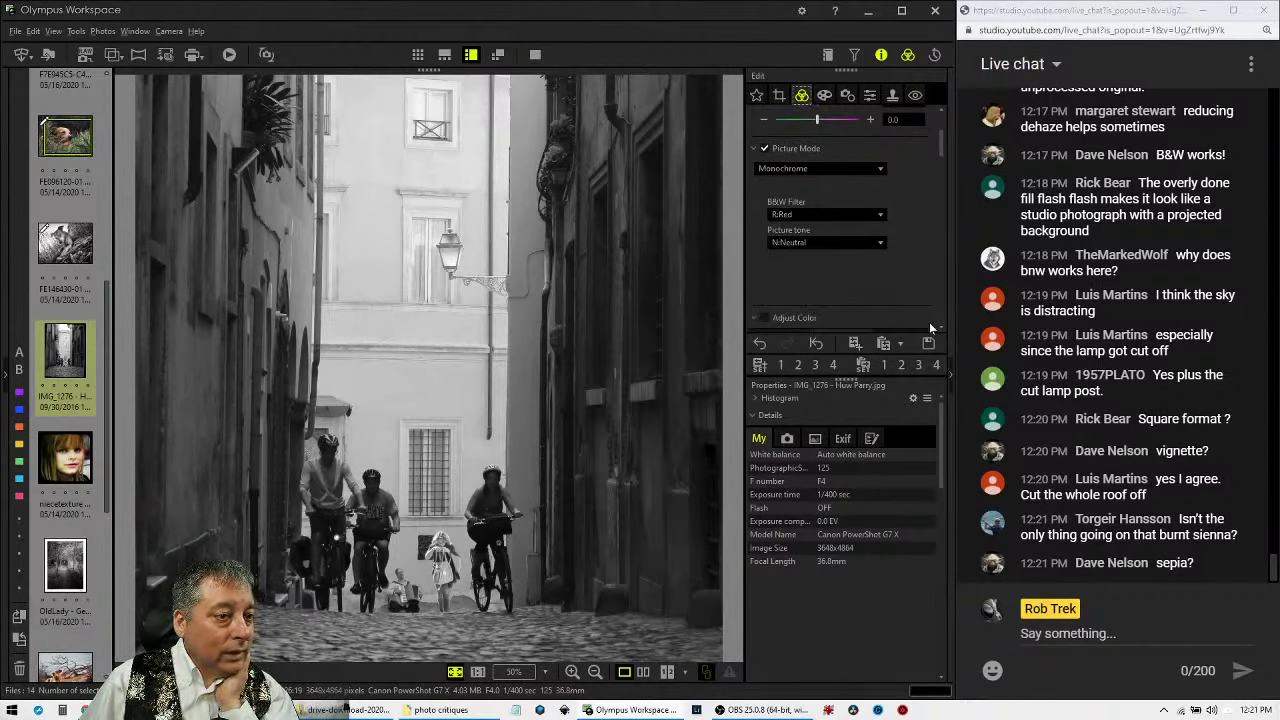
scroll(929, 322, down, 5)
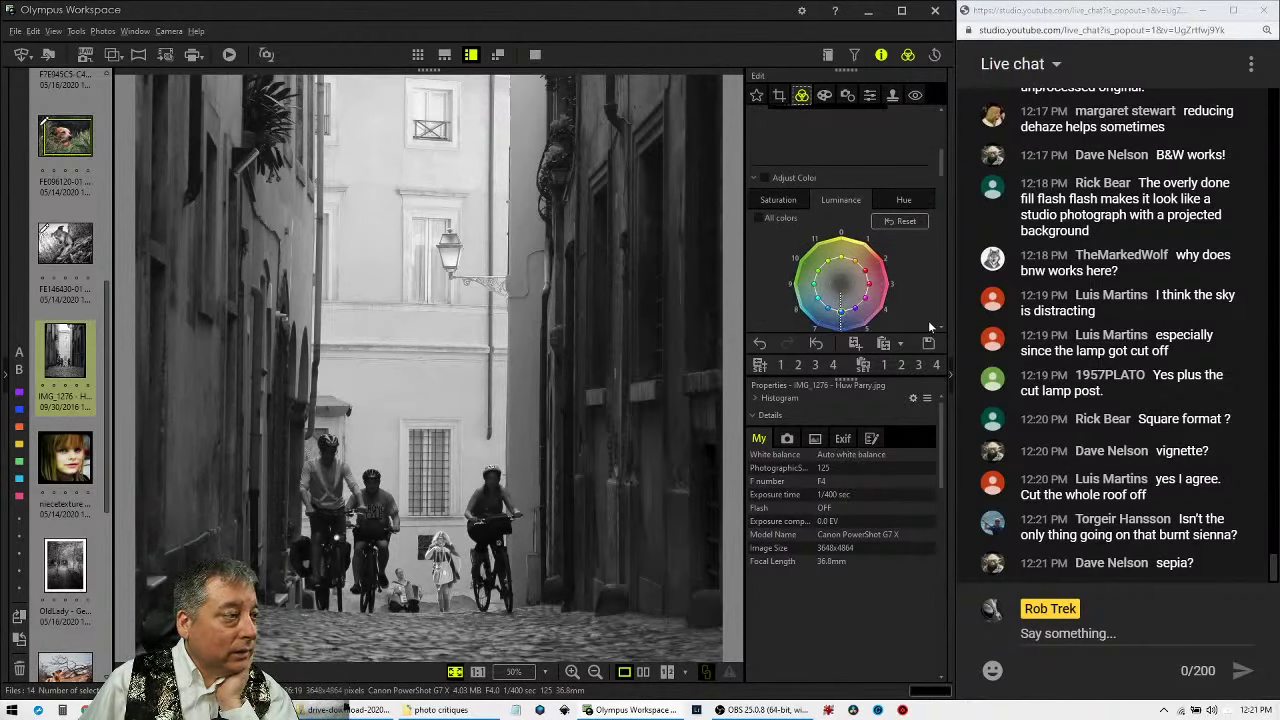
scroll(926, 314, down, 4)
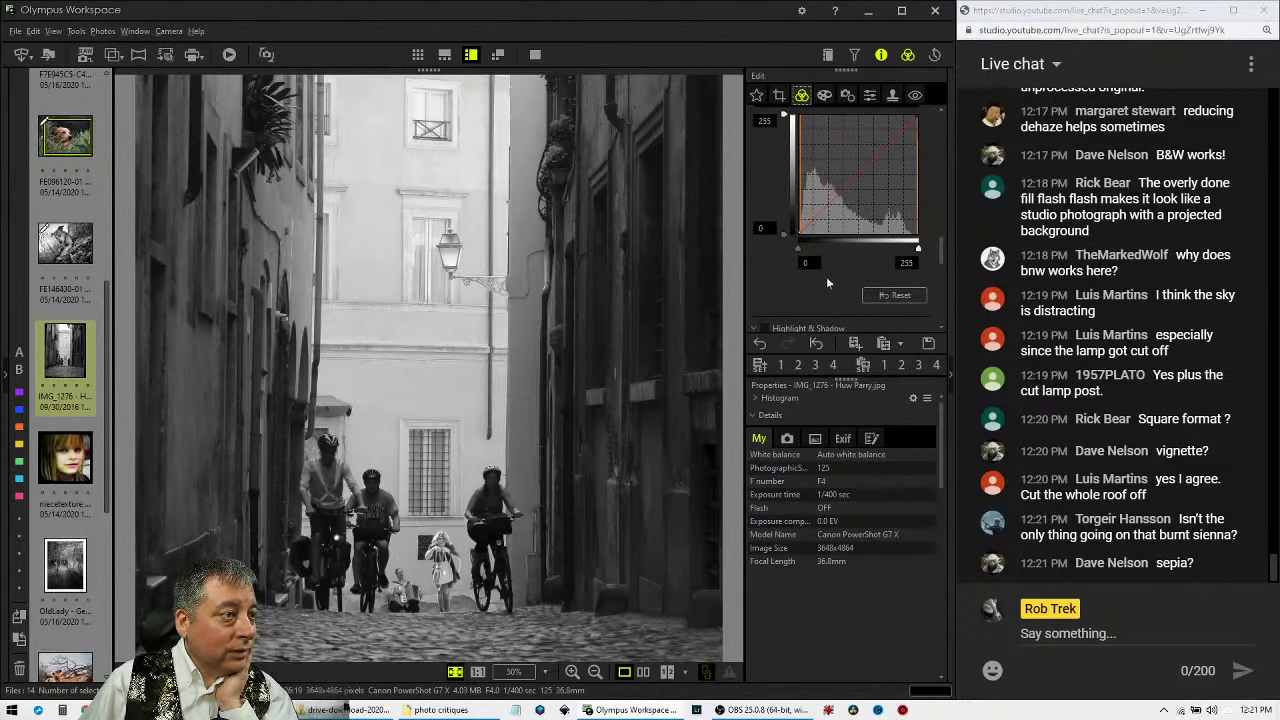
scroll(826, 283, down, 4)
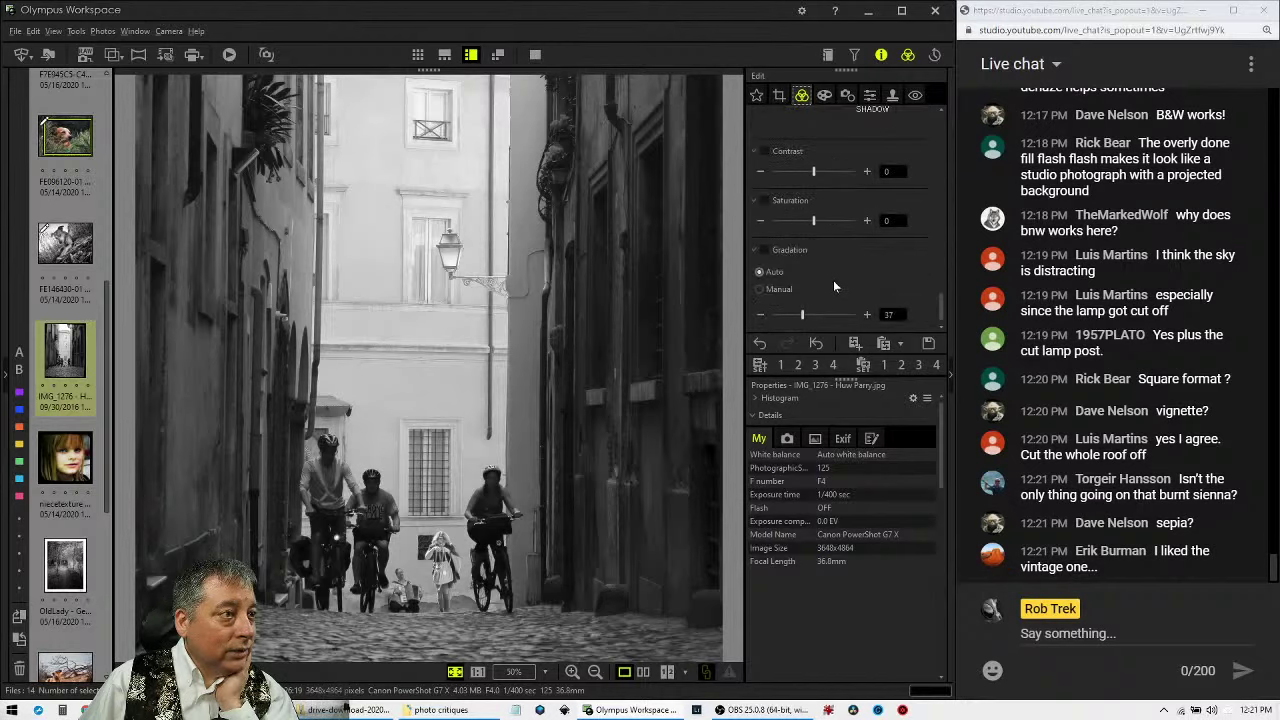
click(775, 289)
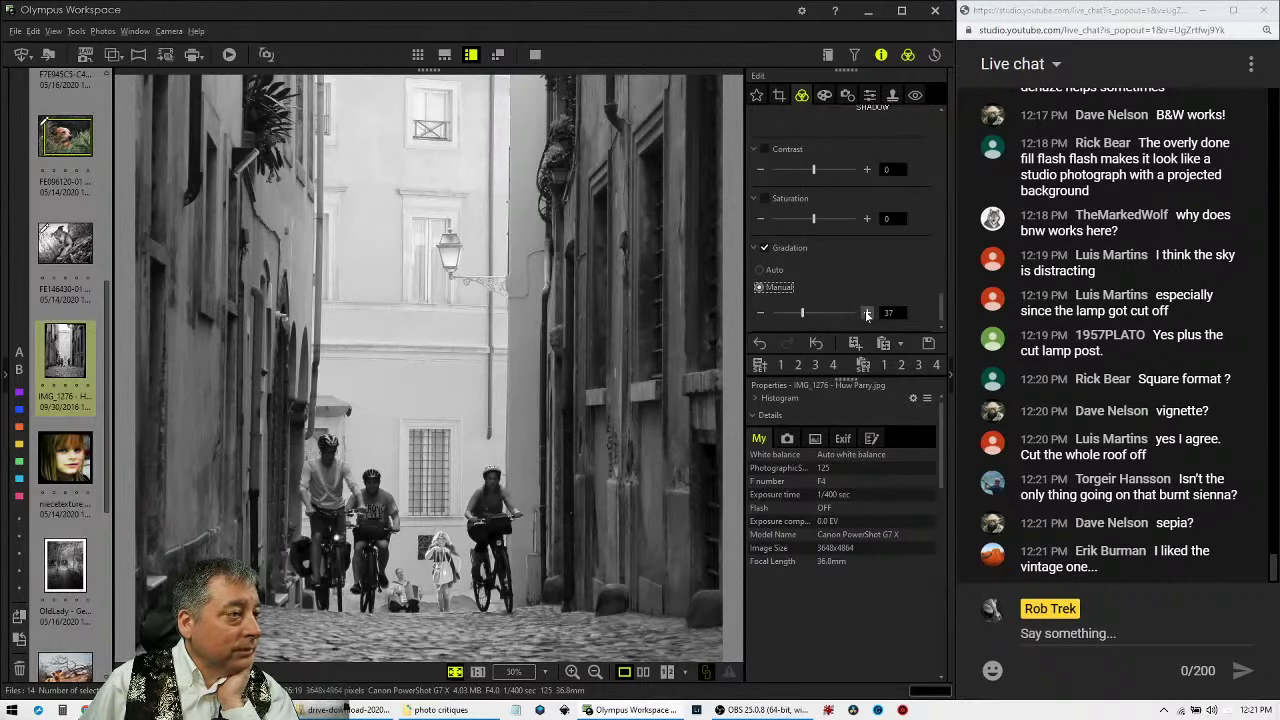
click(761, 314)
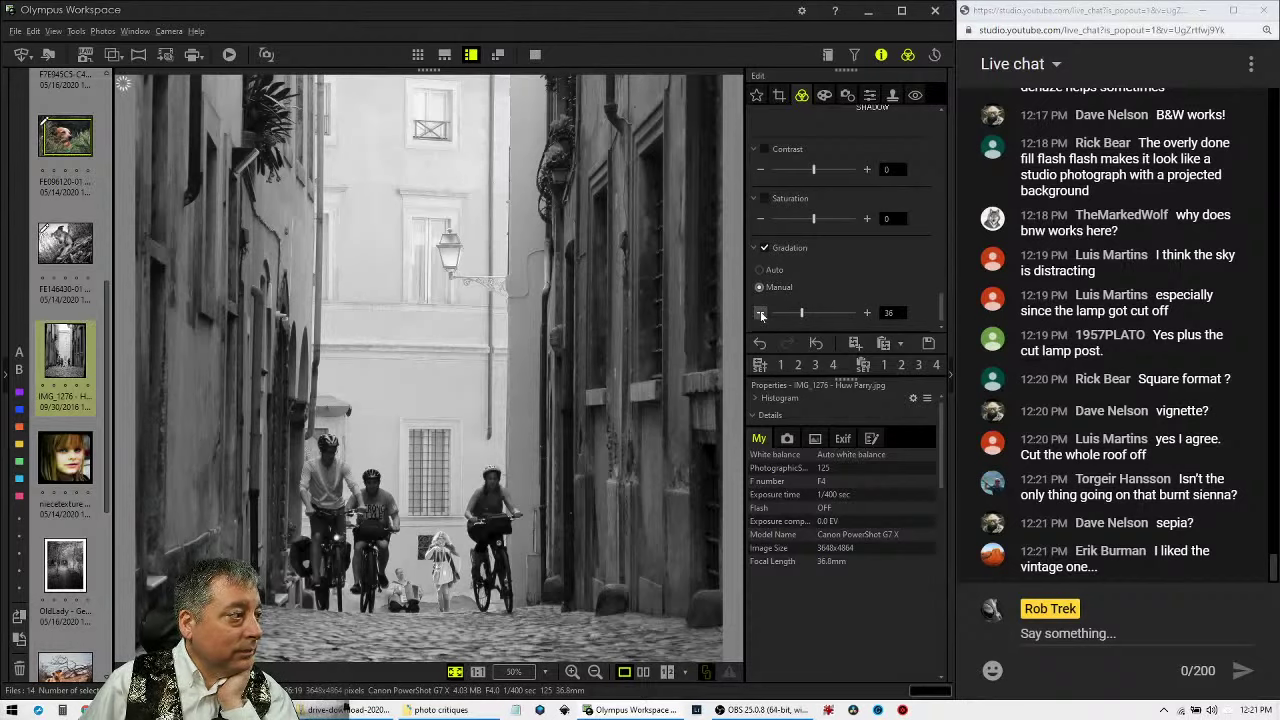
drag(801, 316, 812, 312)
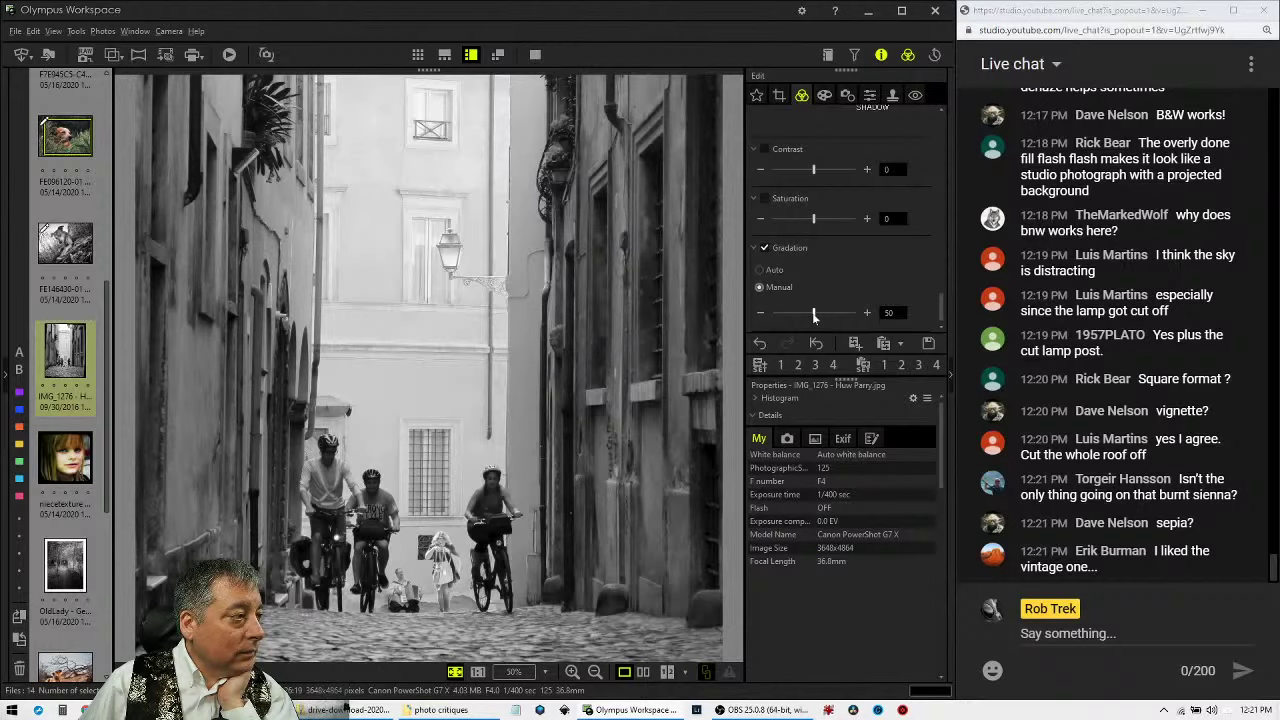
drag(814, 316, 836, 318)
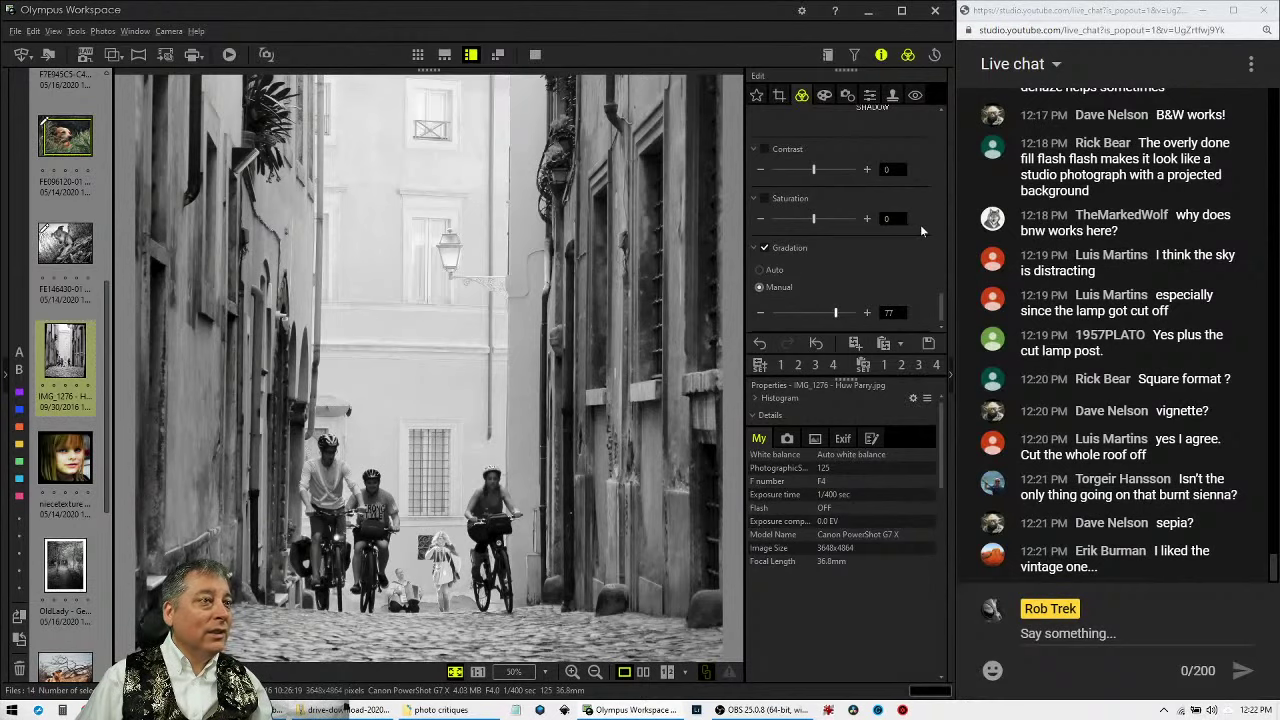
Set the B&W filter of the Monochrome picture mode back to Neutral.
scroll(920, 224, up, 10)
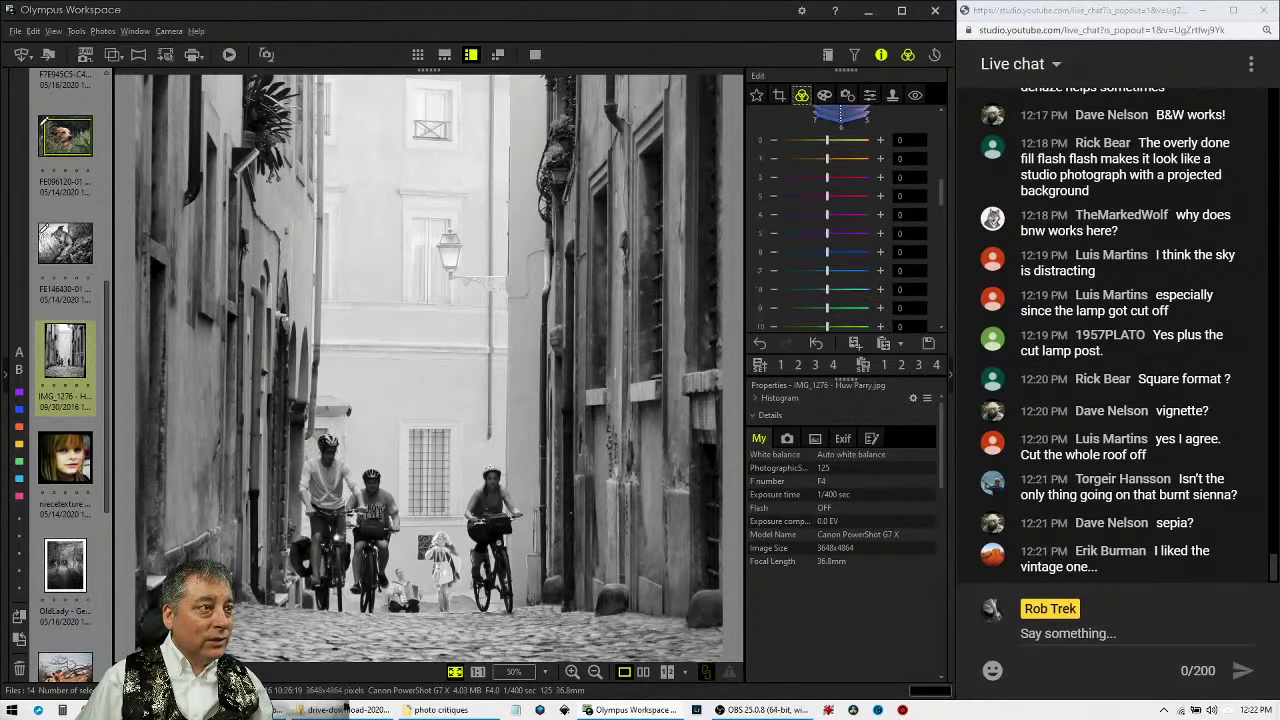
scroll(920, 224, up, 10)
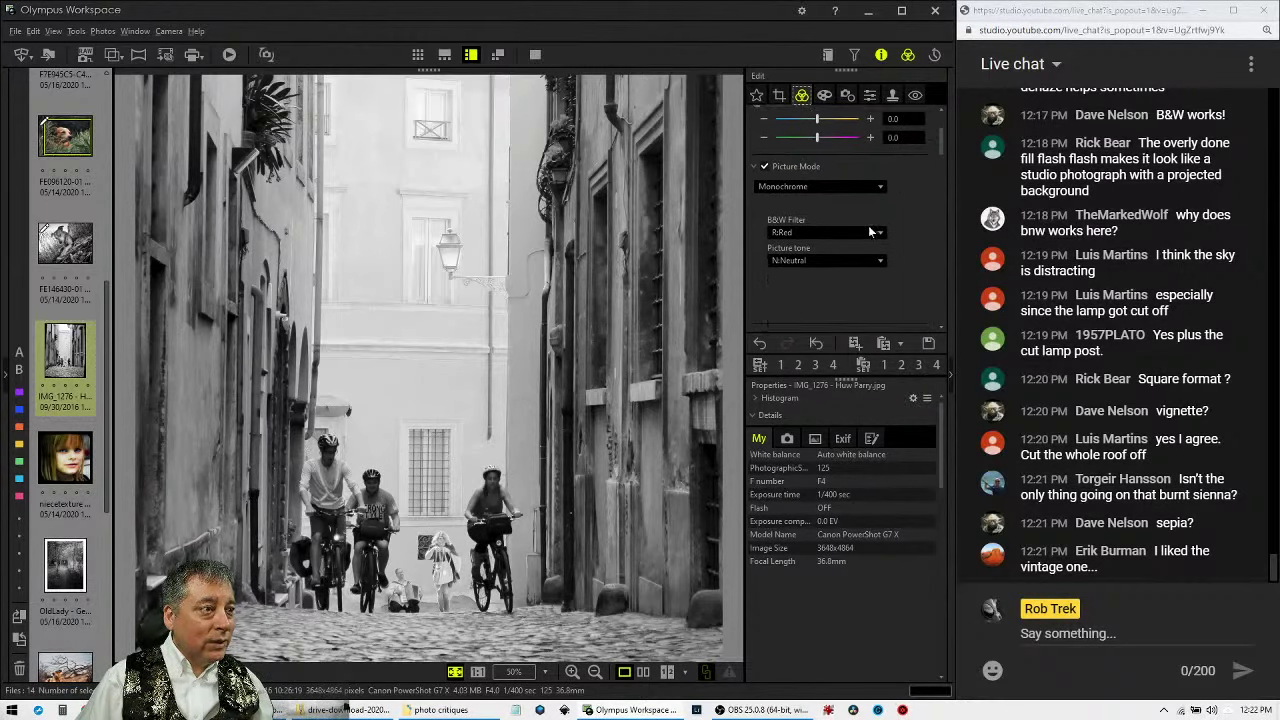
click(857, 236)
click(795, 249)
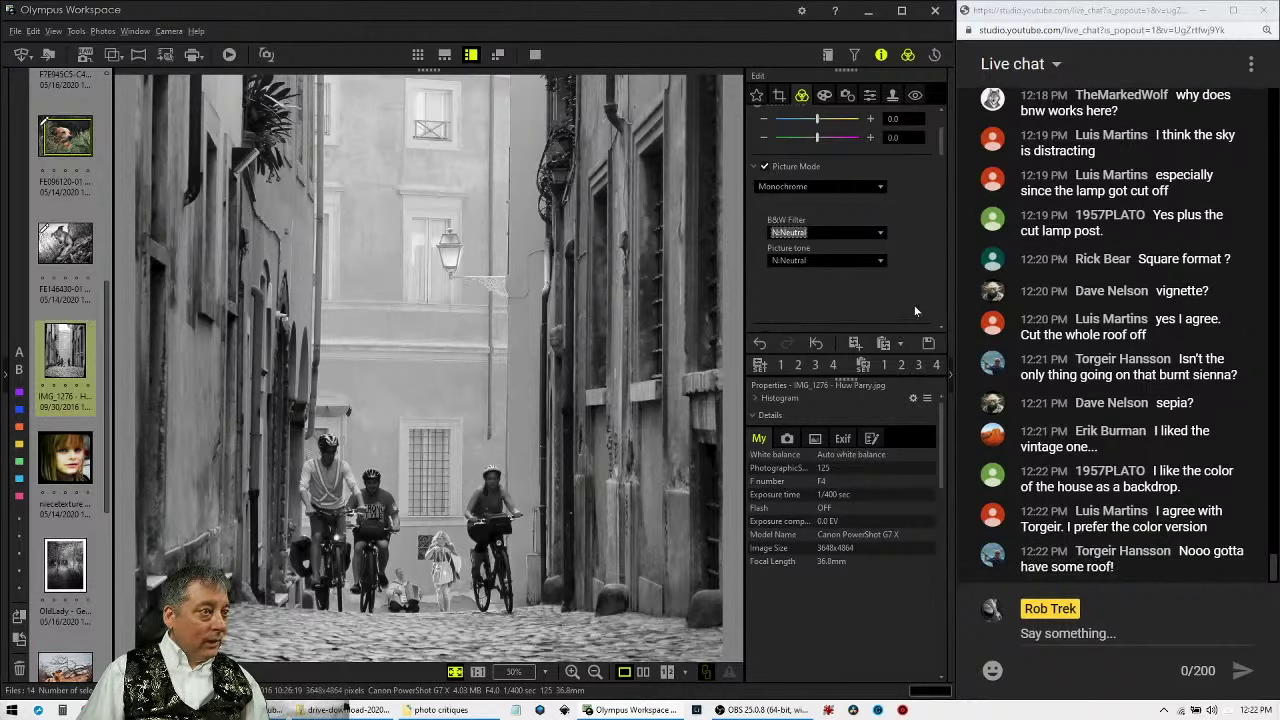
Apply Dehaze to the monochrome alley photo at a strength of 54.
scroll(914, 311, down, 5)
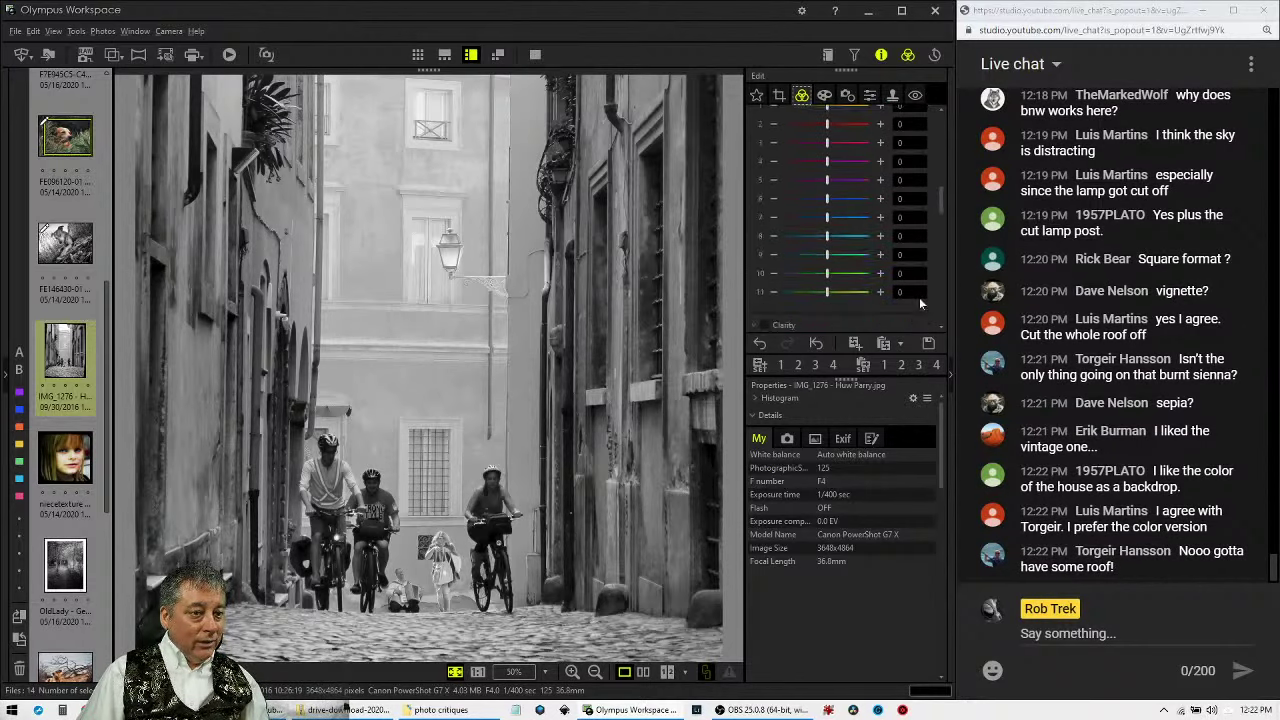
scroll(919, 297, down, 6)
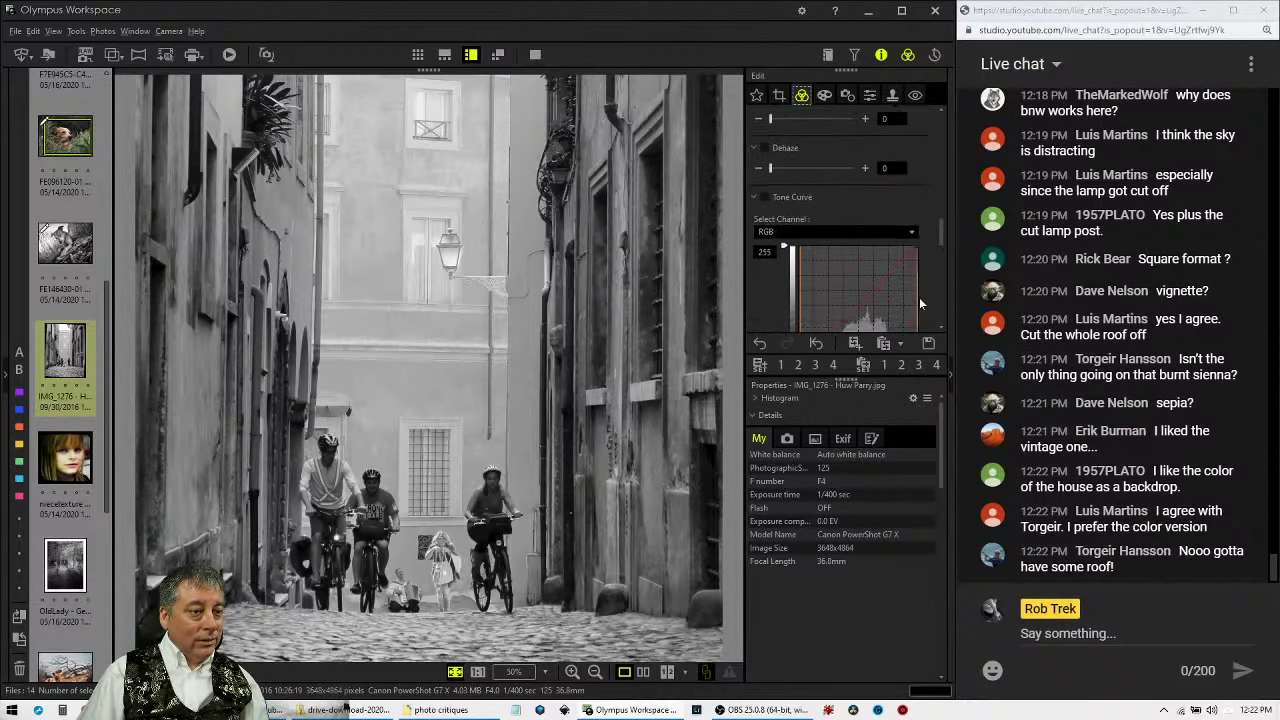
scroll(919, 297, down, 2)
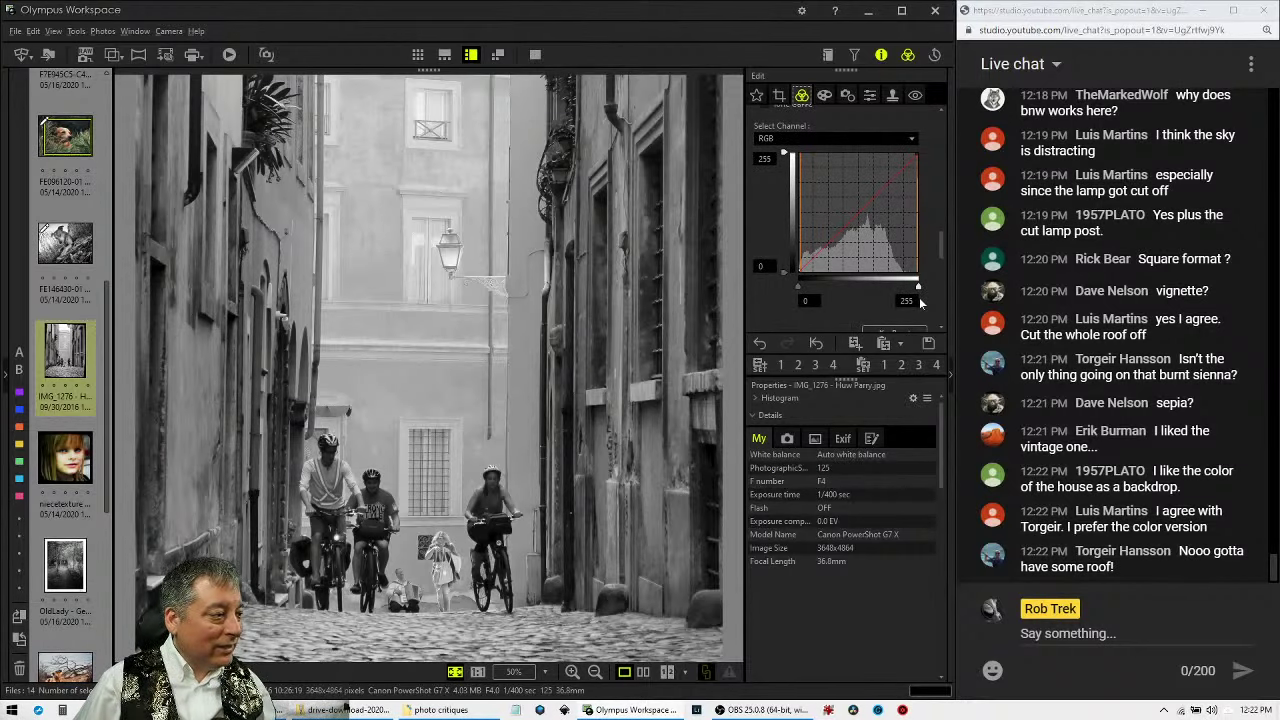
scroll(919, 297, down, 8)
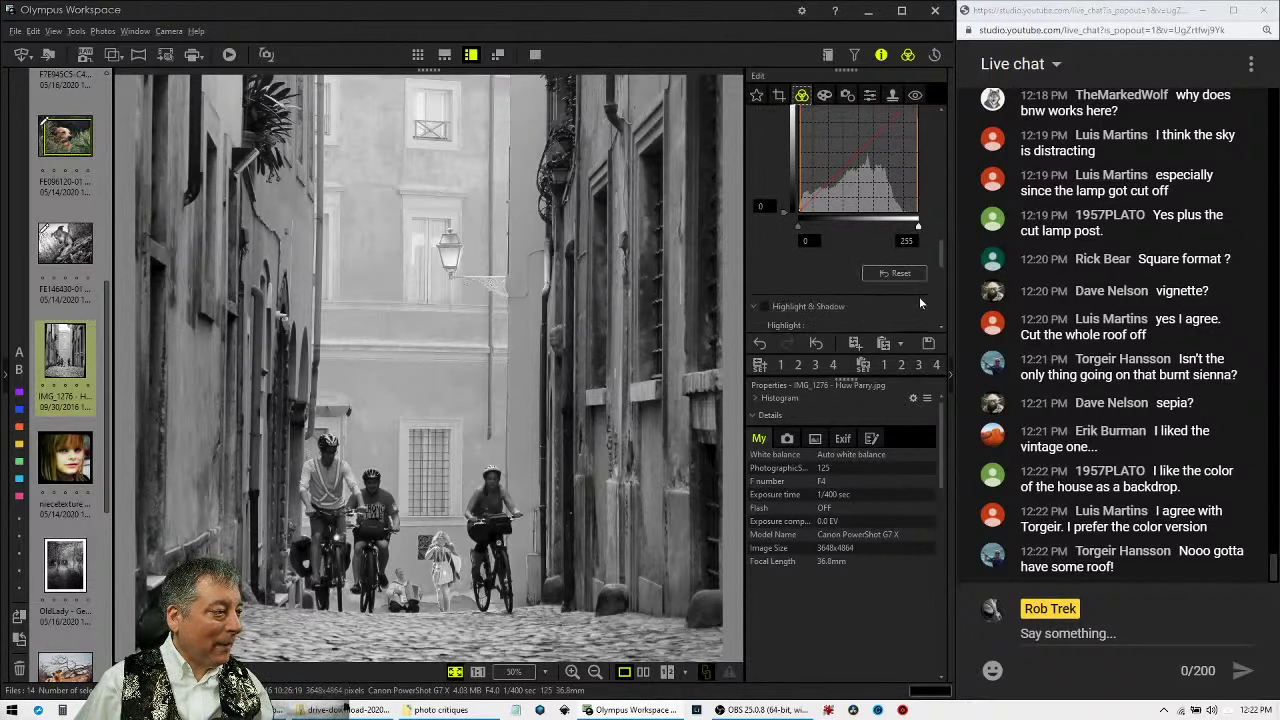
scroll(914, 292, up, 2)
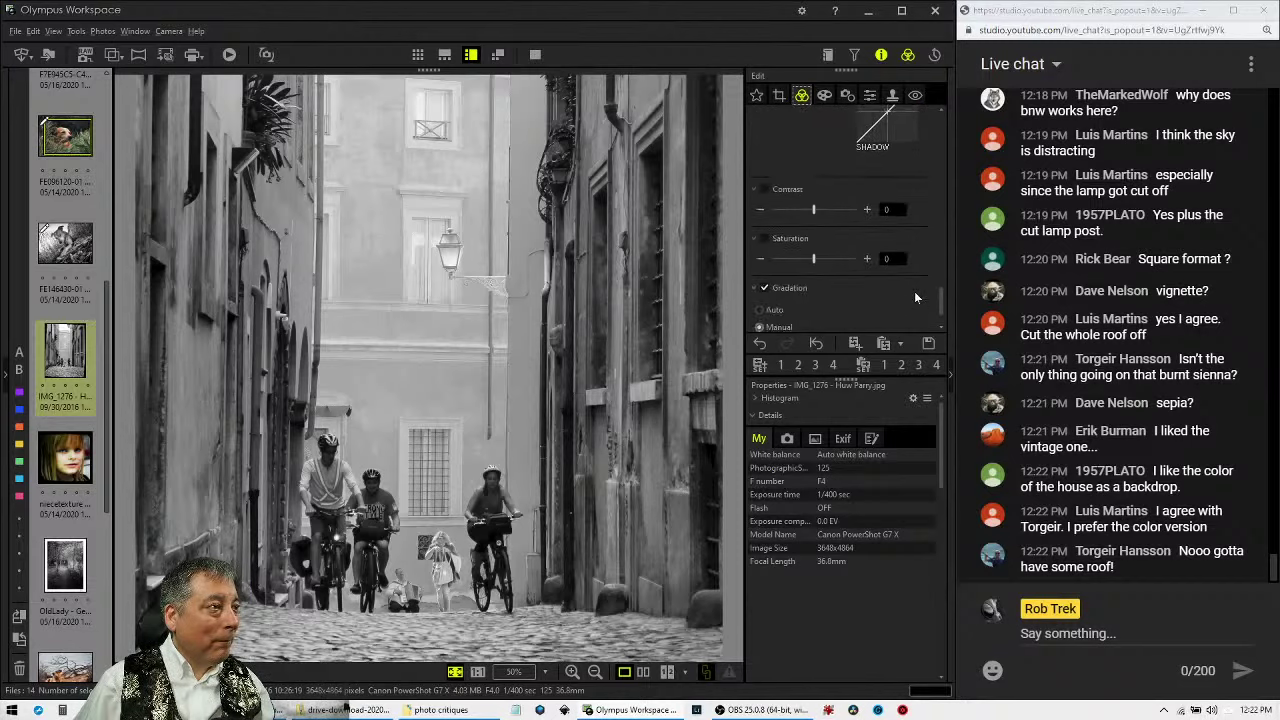
scroll(914, 291, up, 5)
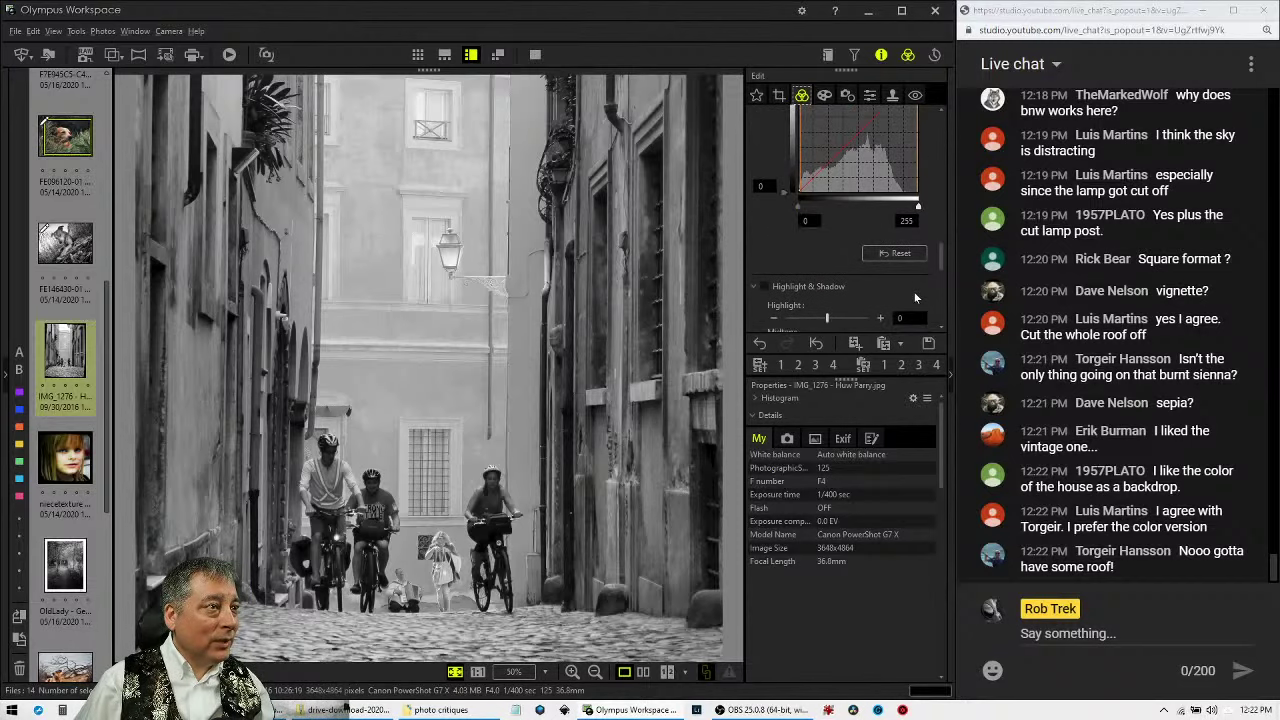
click(778, 236)
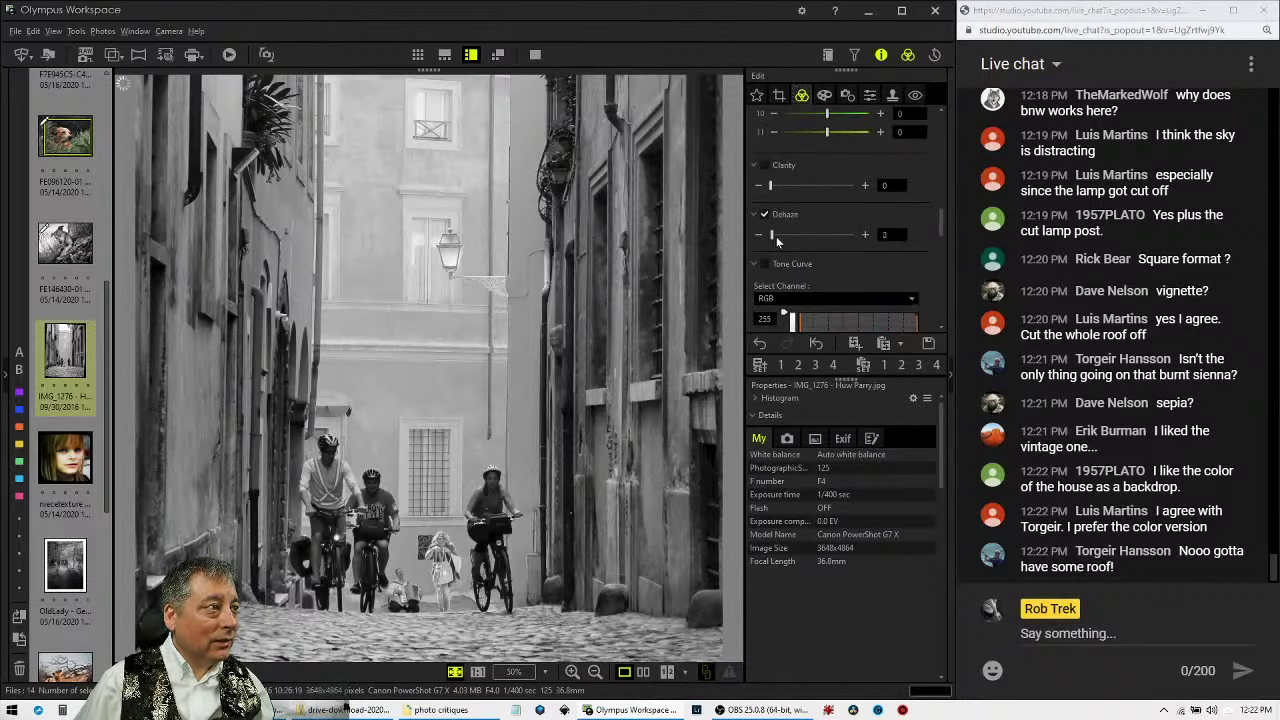
click(802, 236)
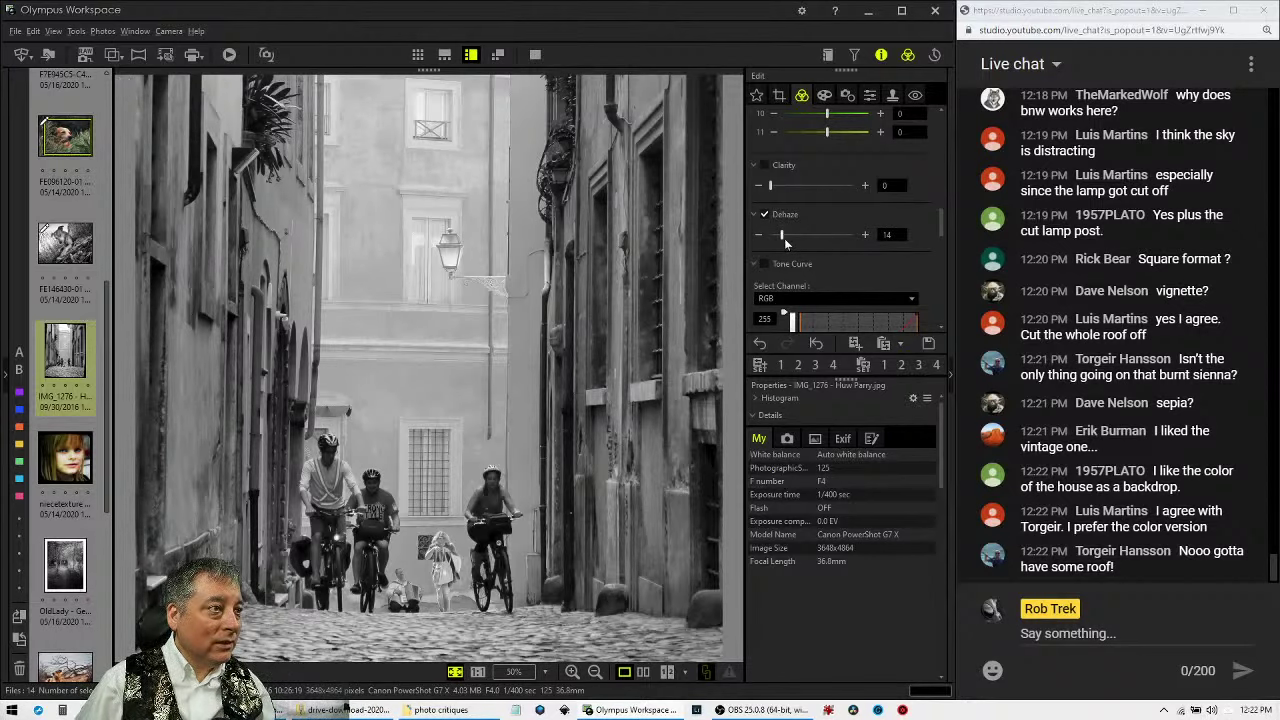
drag(783, 240, 812, 240)
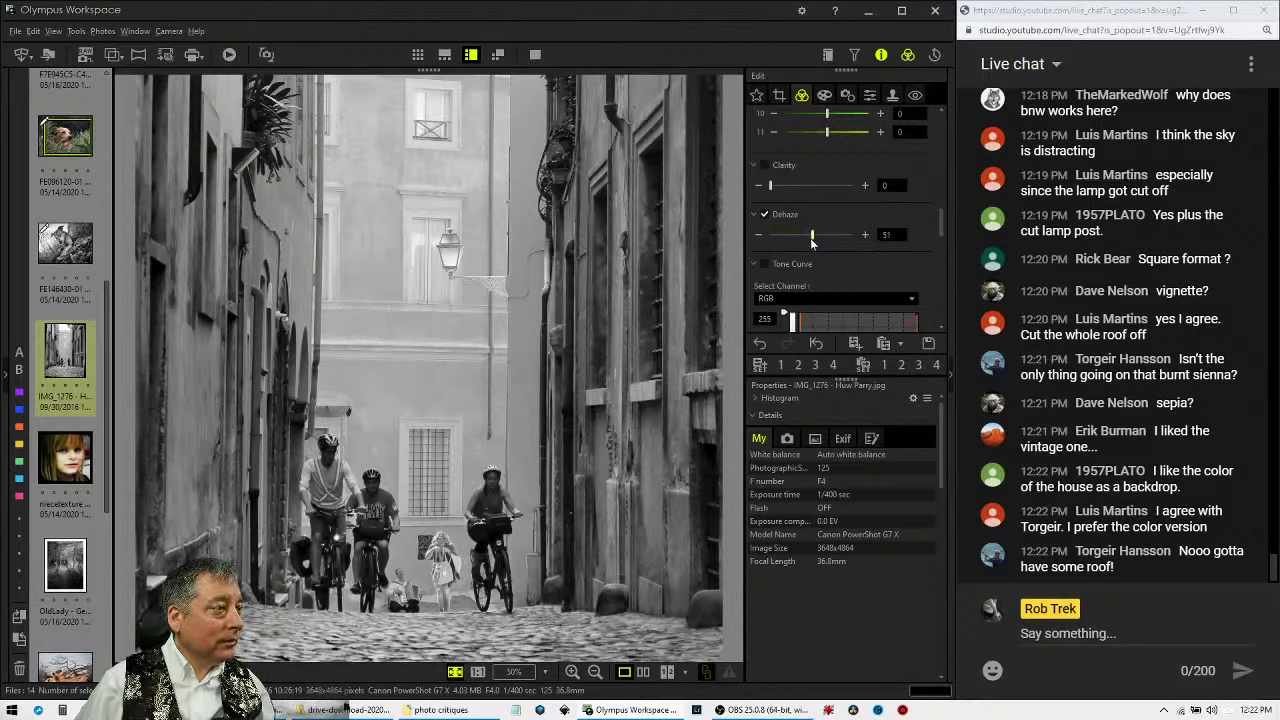
drag(812, 240, 814, 245)
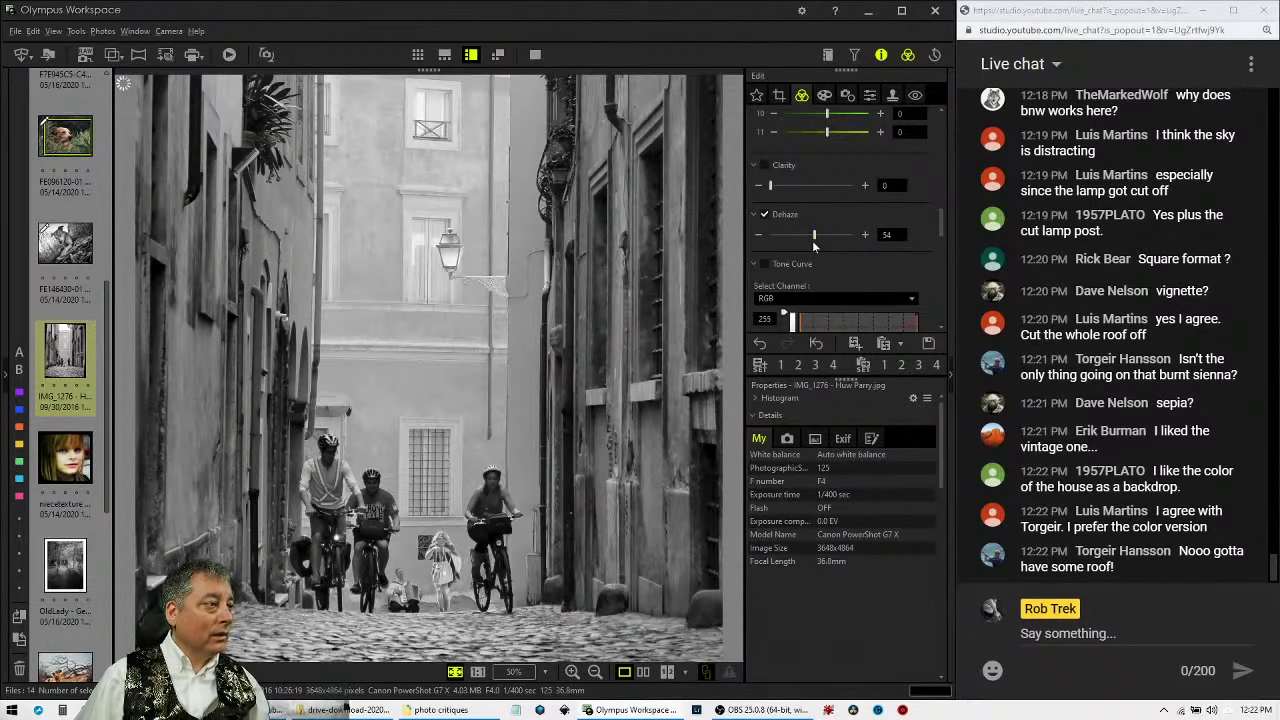
scroll(939, 237, up, 2)
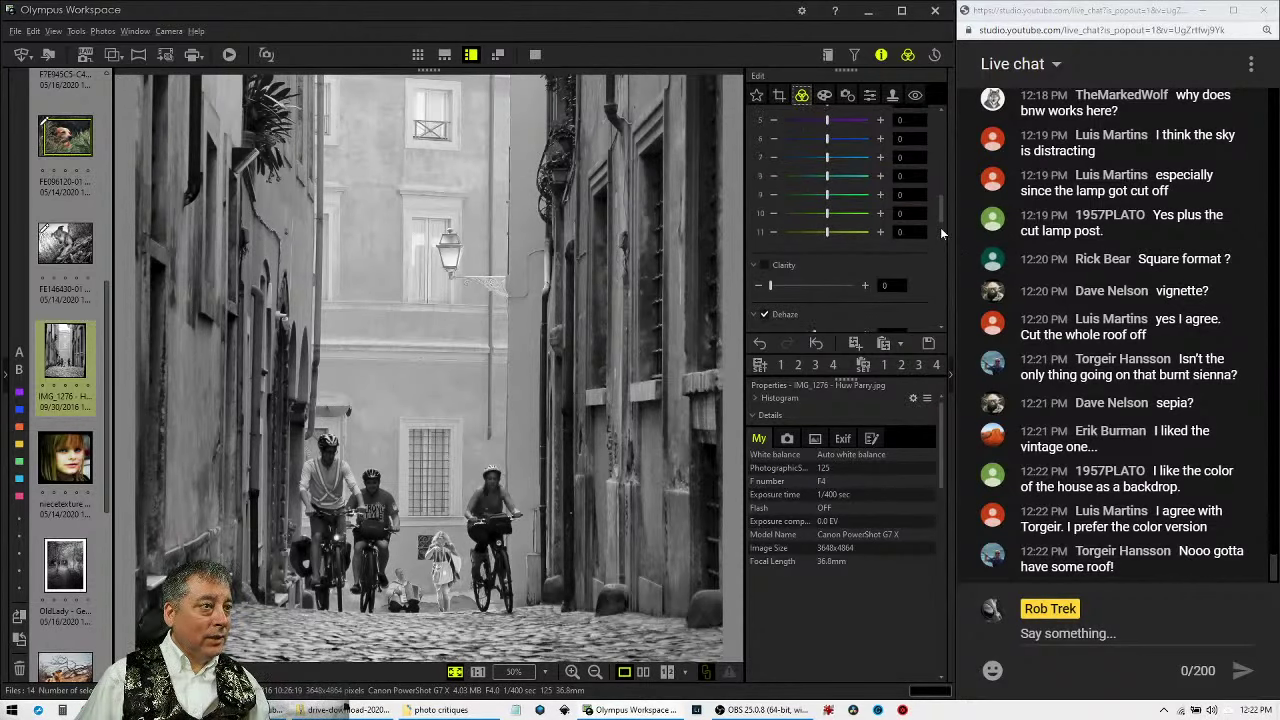
Set the B&W filter of the Monochrome picture mode to Green.
scroll(940, 233, up, 5)
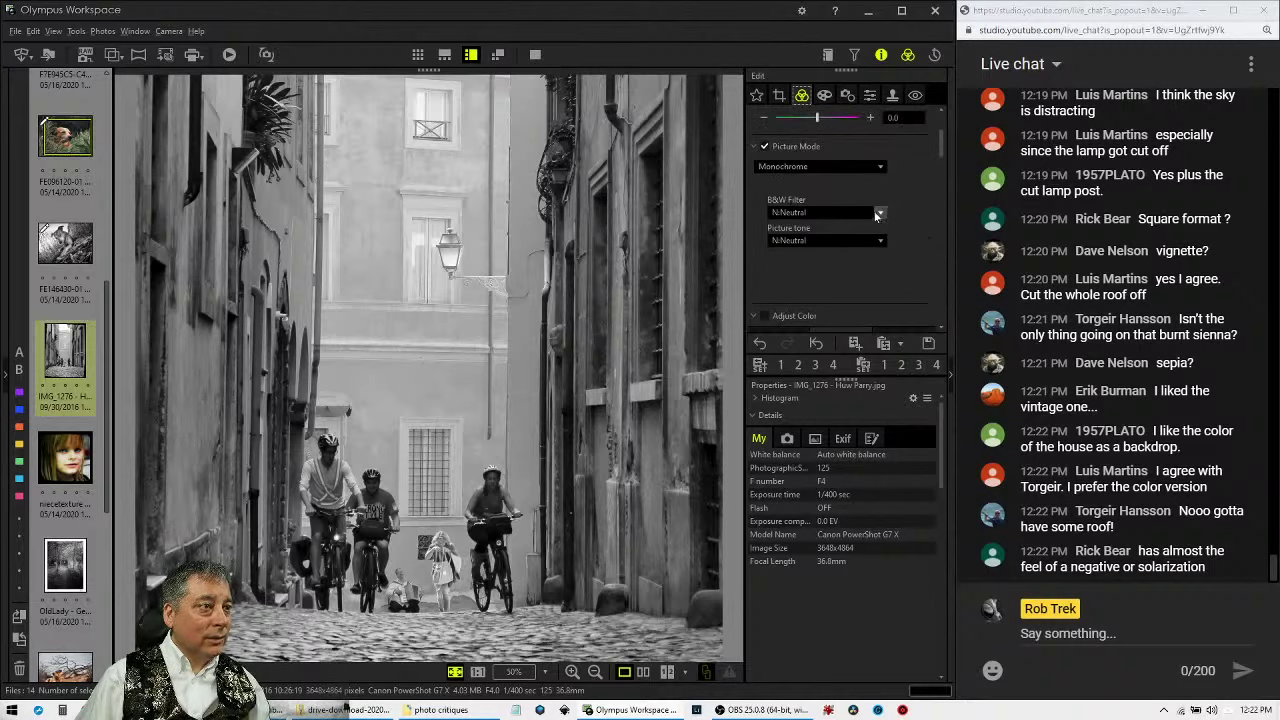
click(877, 214)
click(847, 274)
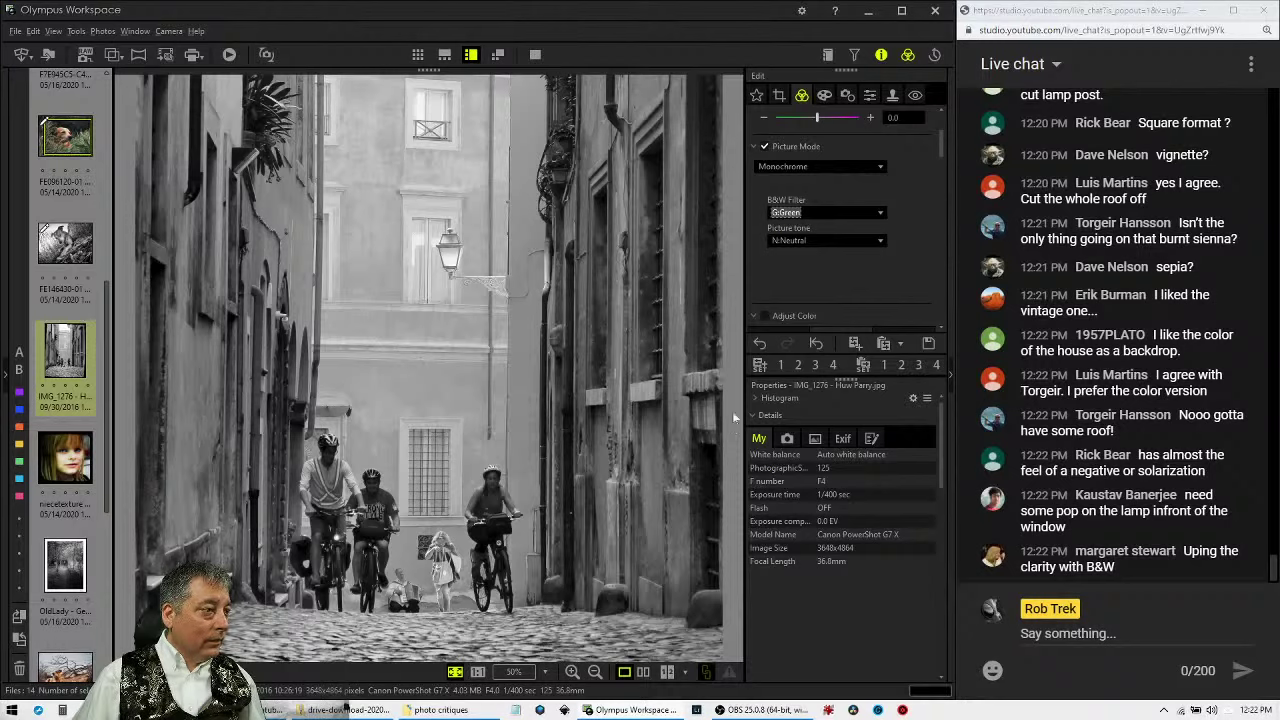
Try adding midtone and shadow points to the RGB tone curve, then reset the curve.
scroll(846, 264, down, 10)
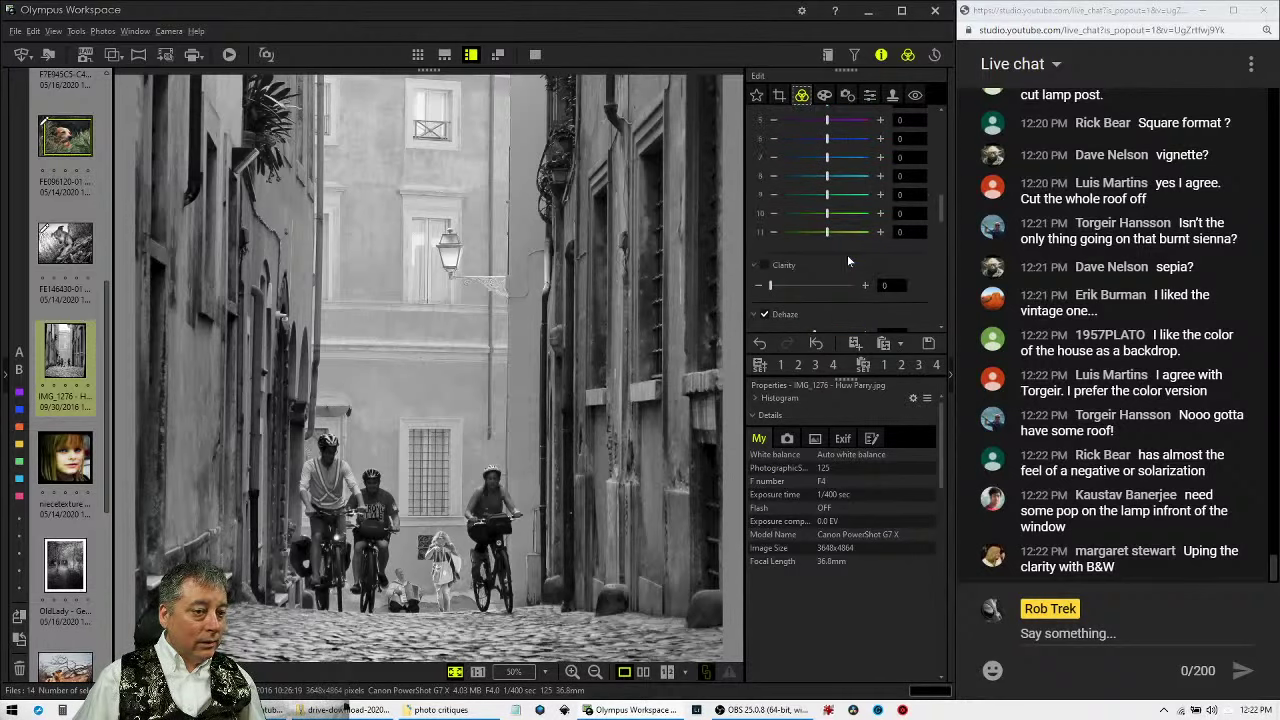
scroll(847, 255, up, 10)
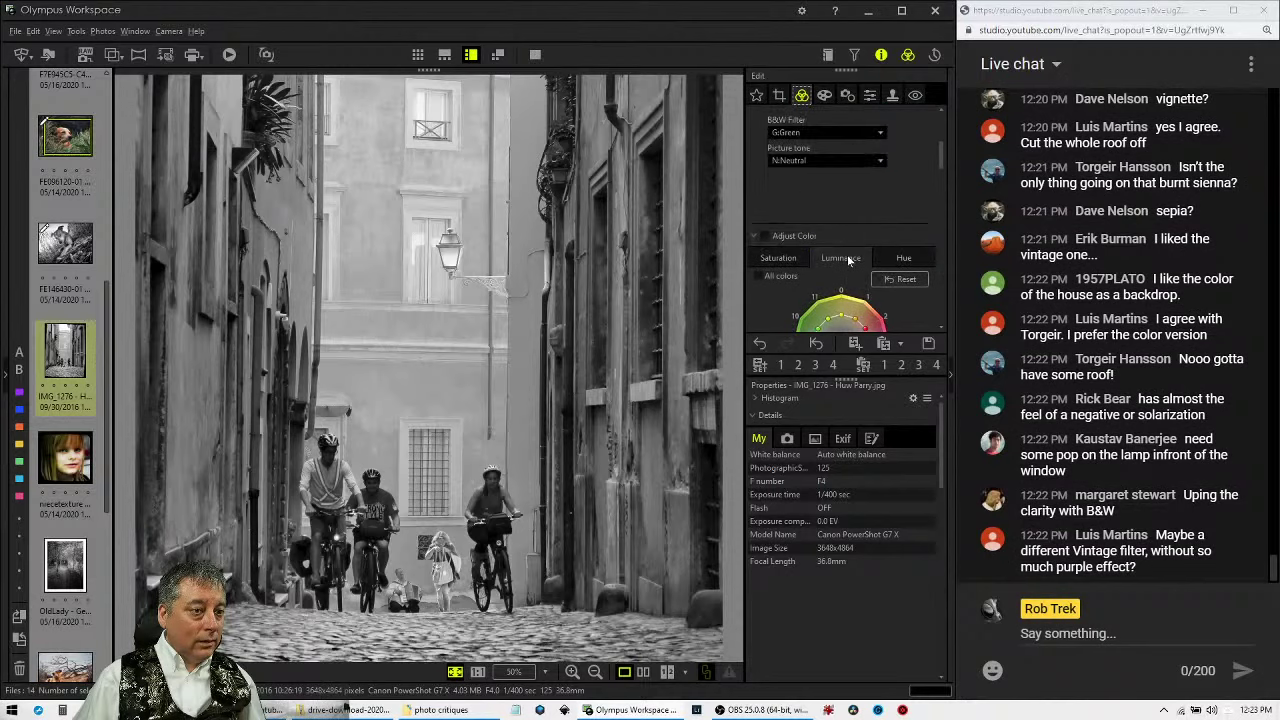
scroll(847, 255, up, 1)
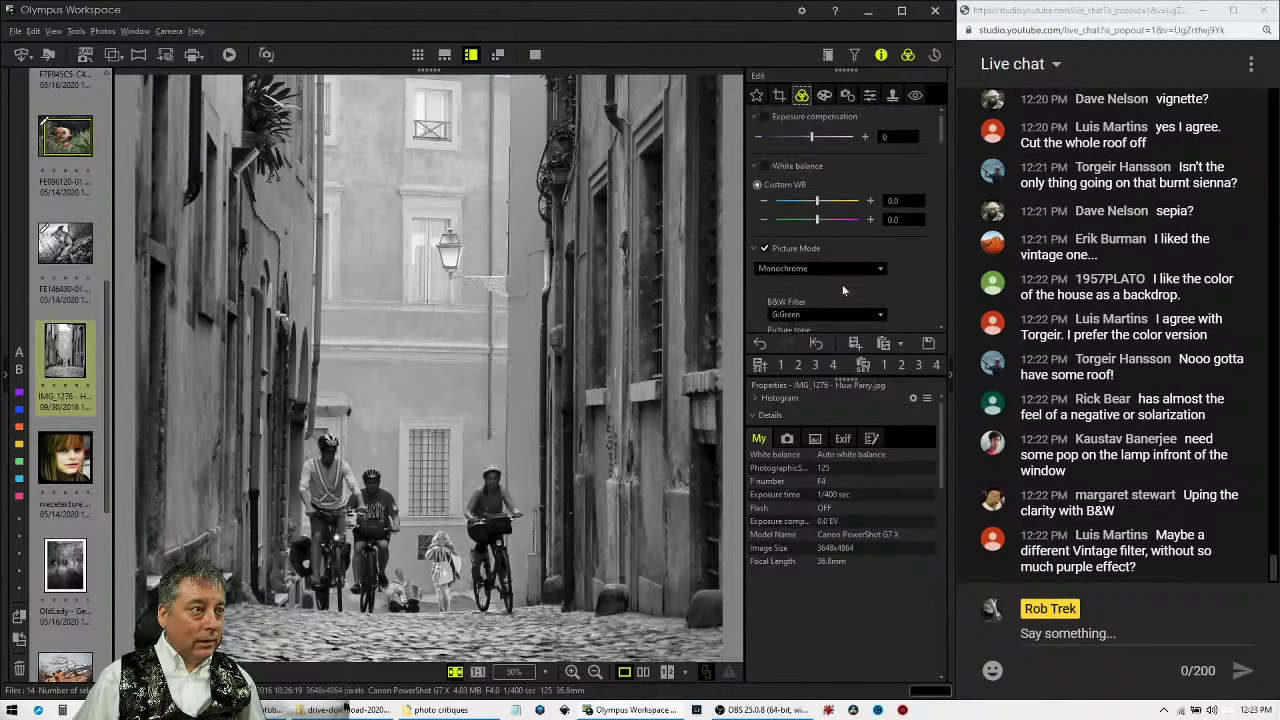
scroll(947, 161, down, 10)
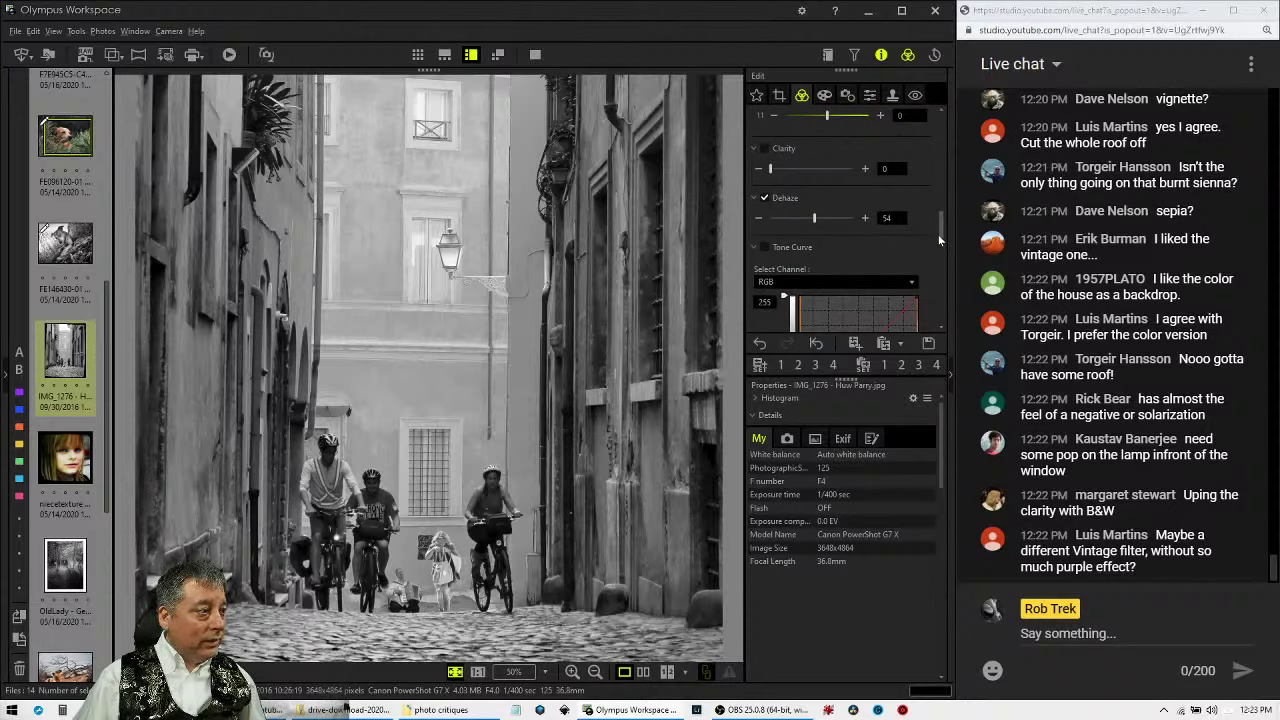
drag(938, 234, 930, 258)
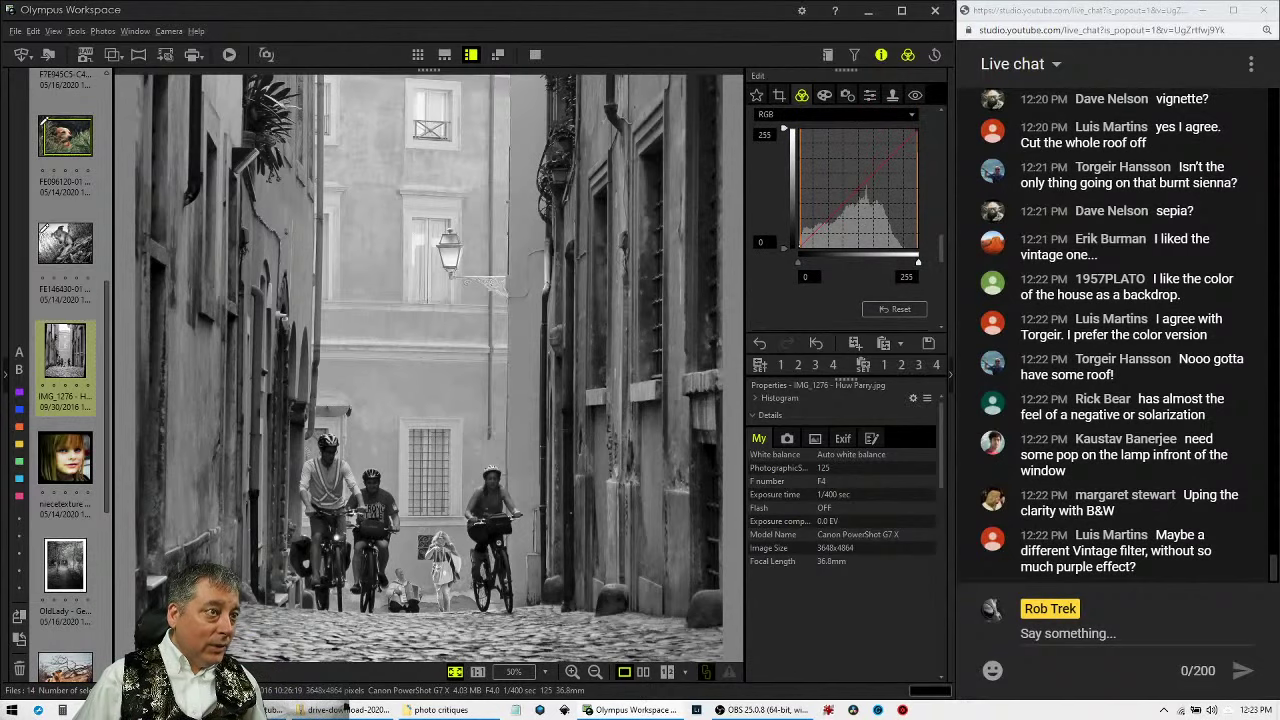
click(859, 186)
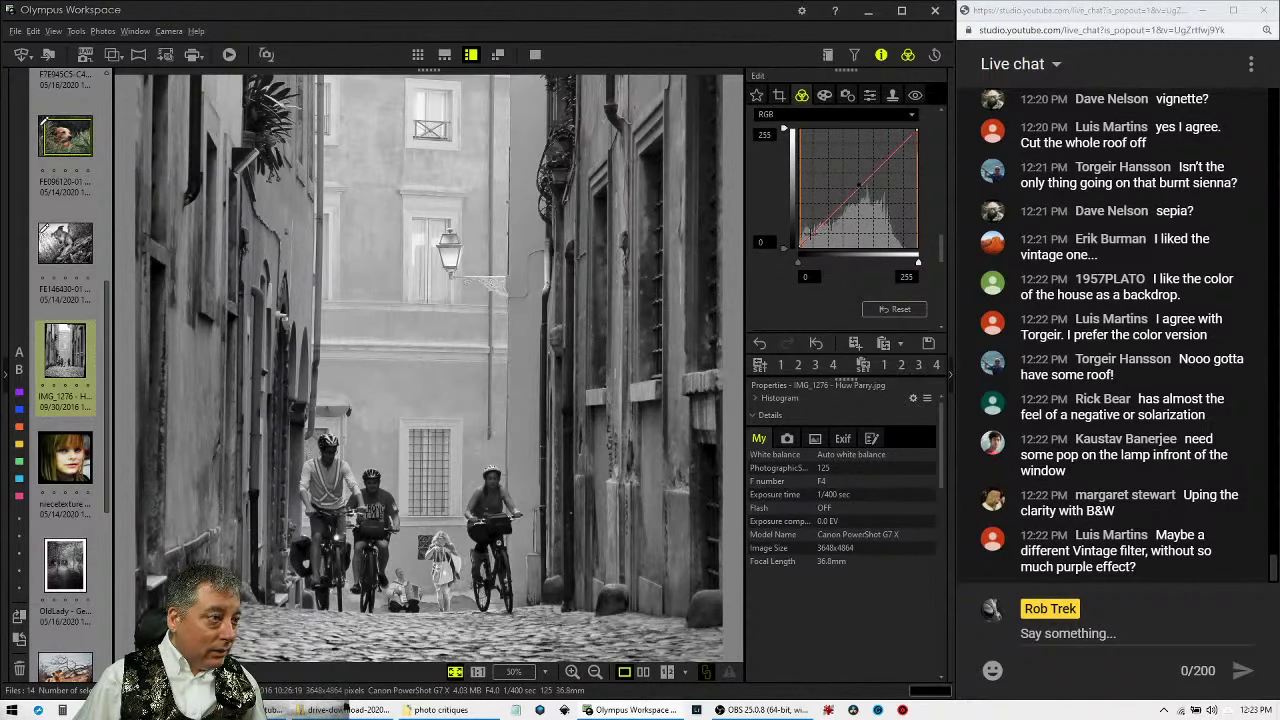
drag(814, 232, 811, 229)
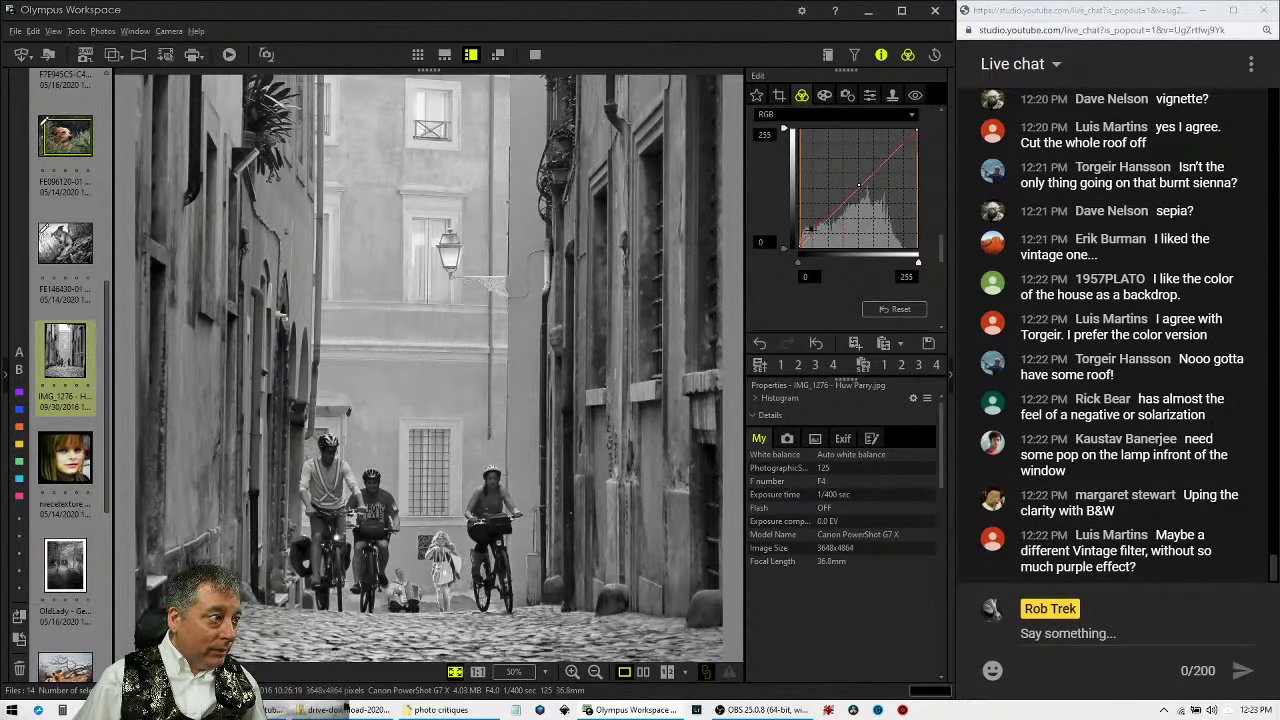
click(822, 219)
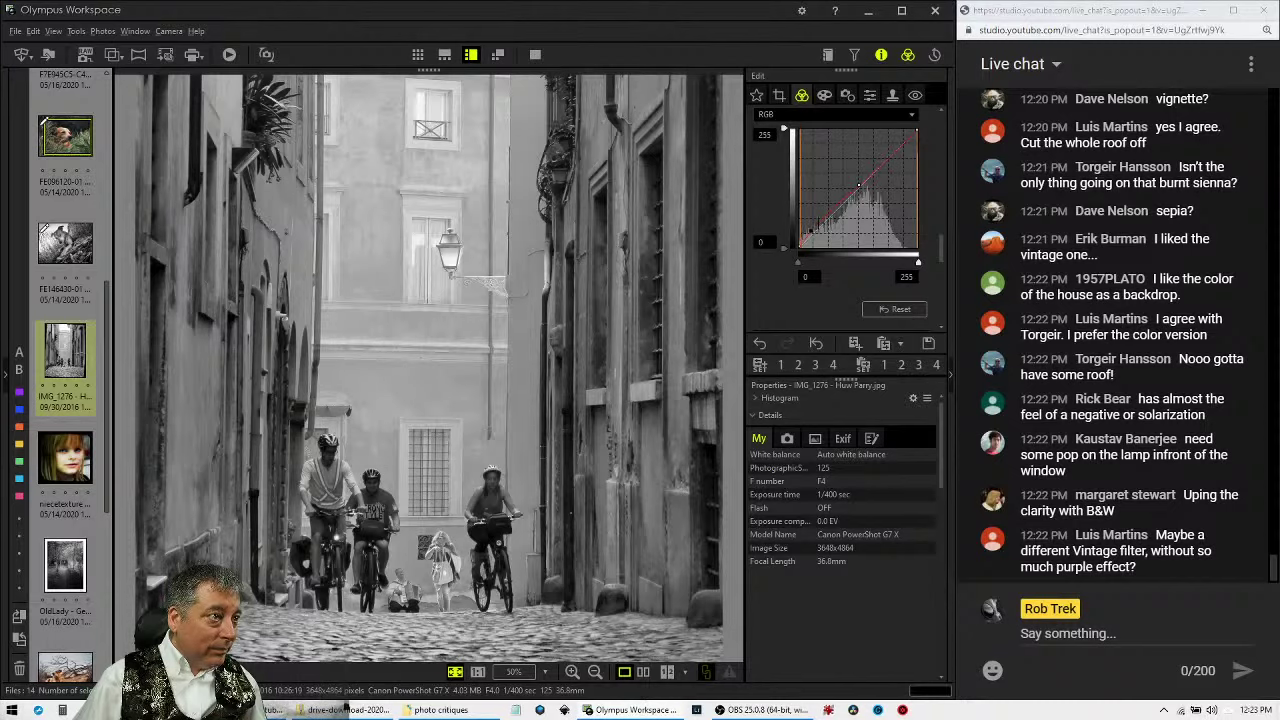
mouse_move(825, 220)
mouse_down()
mouse_move(806, 238)
mouse_move(812, 229)
mouse_up()
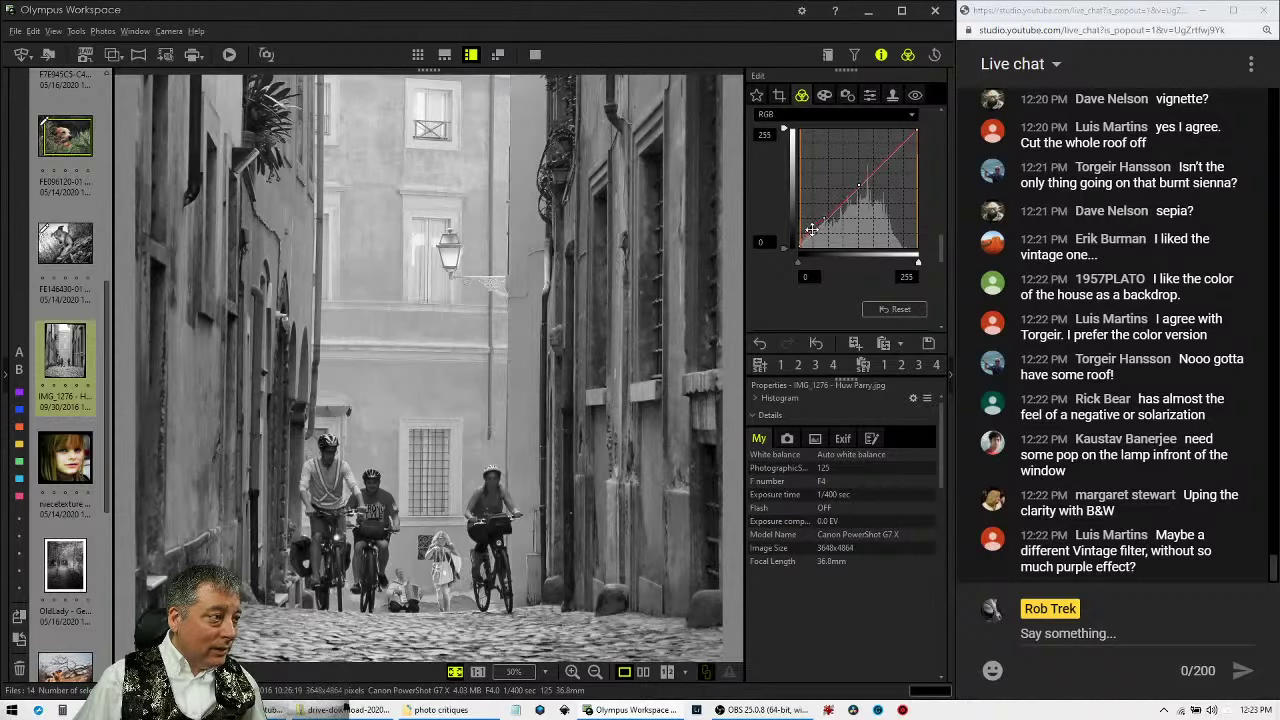
click(895, 309)
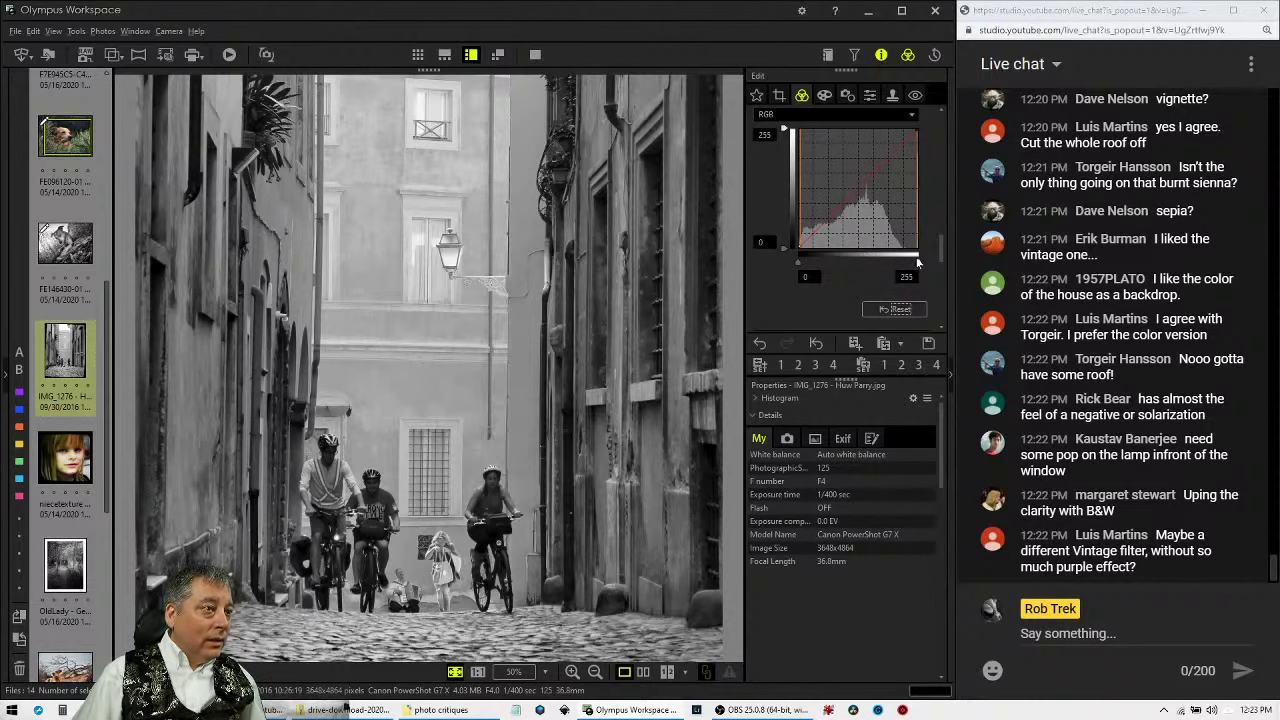
Try a white input level of 231 on the RGB tone curve, reset it, and set the level to 232.
drag(918, 262, 906, 262)
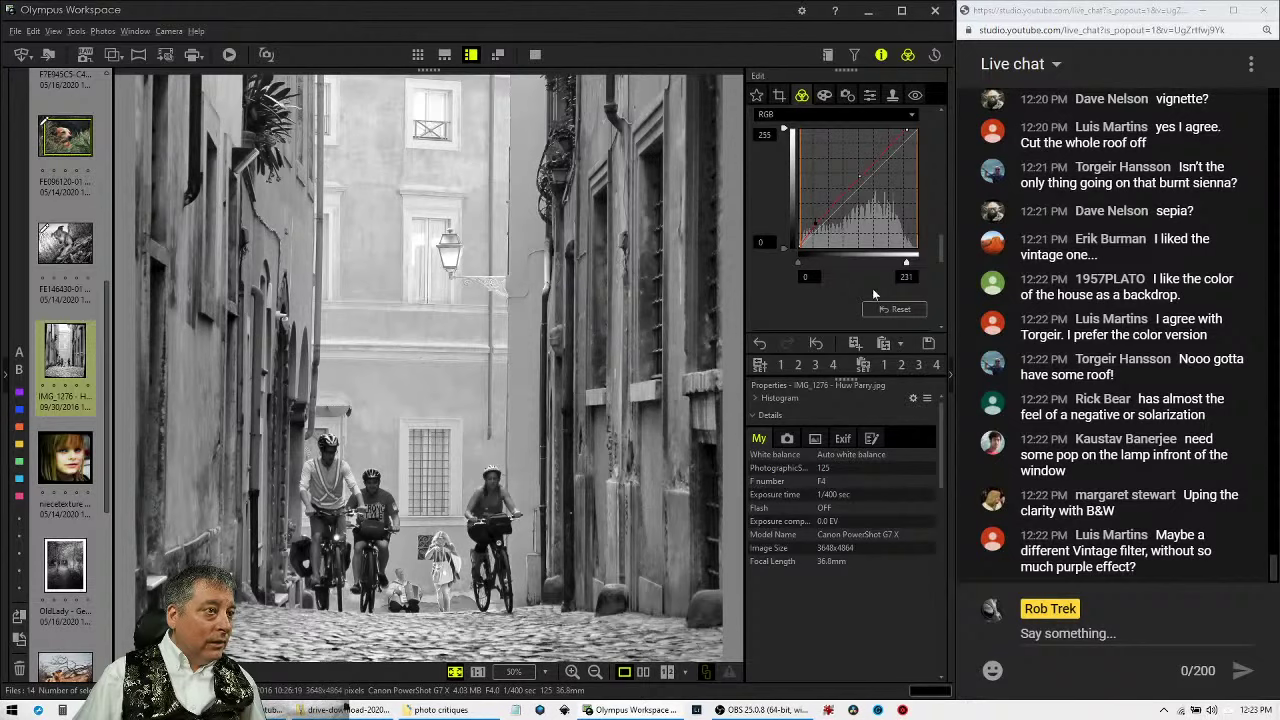
click(893, 309)
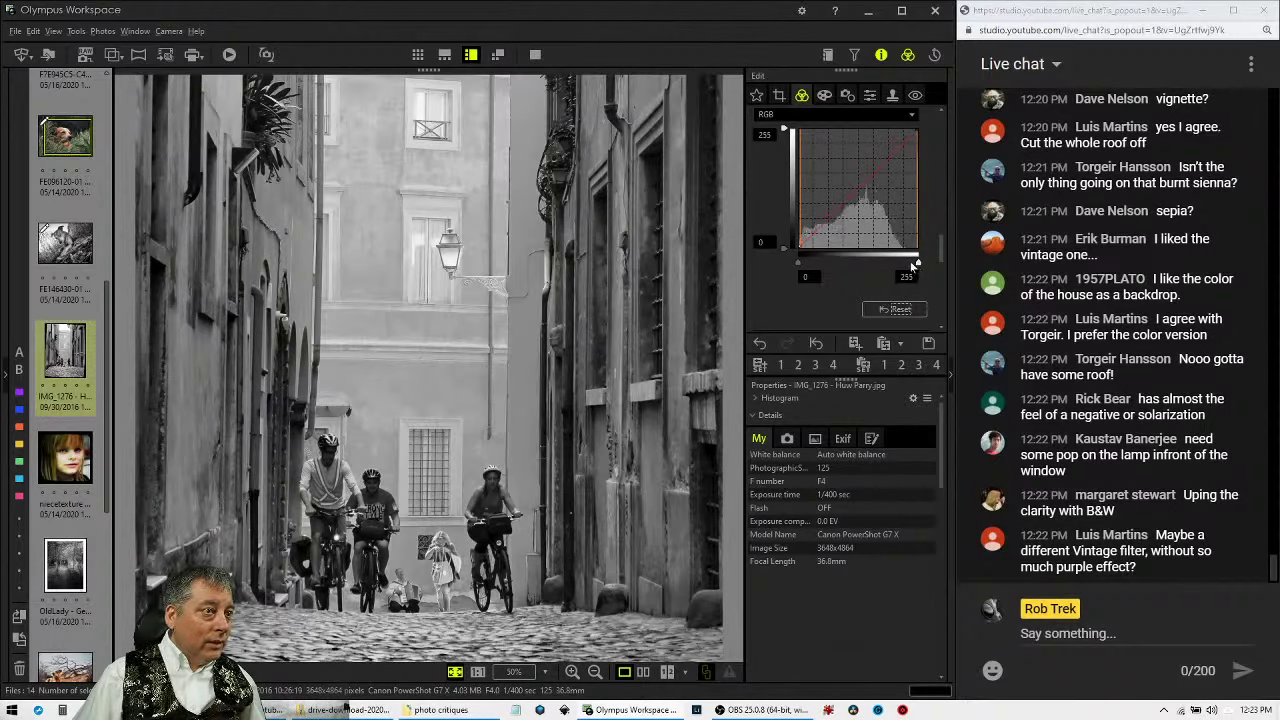
drag(913, 265, 905, 265)
Try the manual gradation at 100 and at lower strengths, then set it to 93.
scroll(829, 297, down, 1)
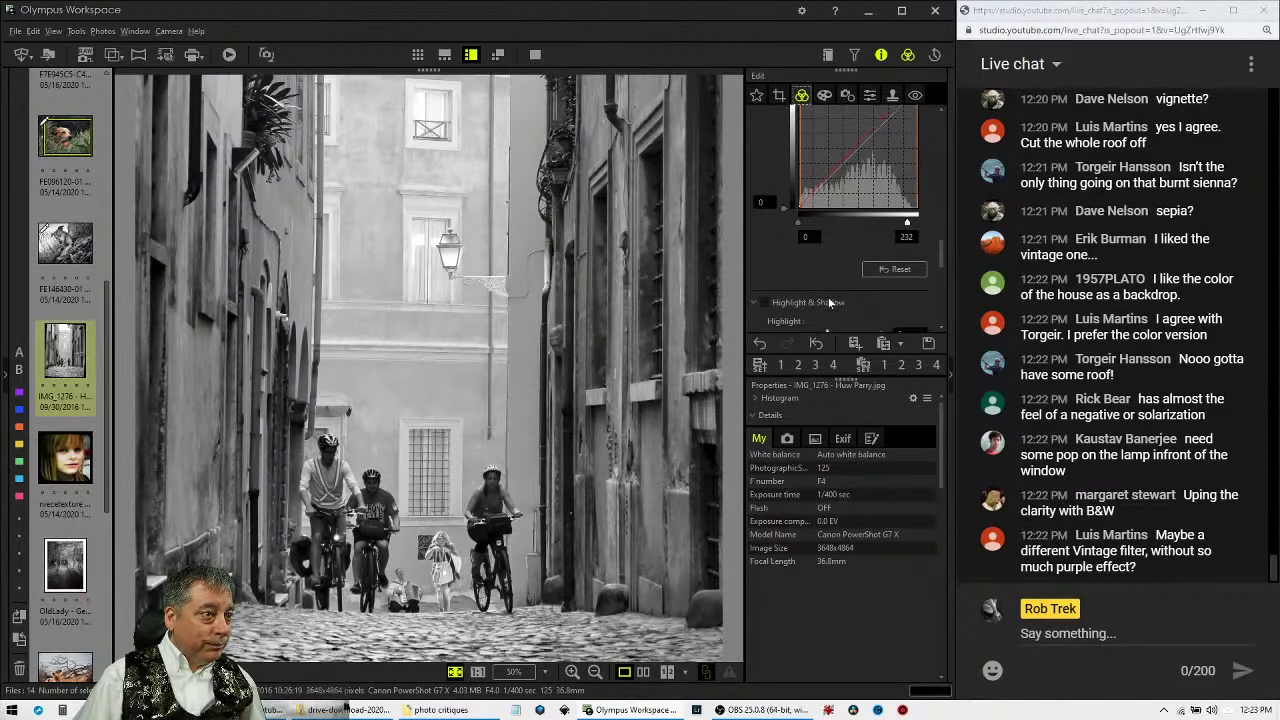
scroll(820, 292, down, 5)
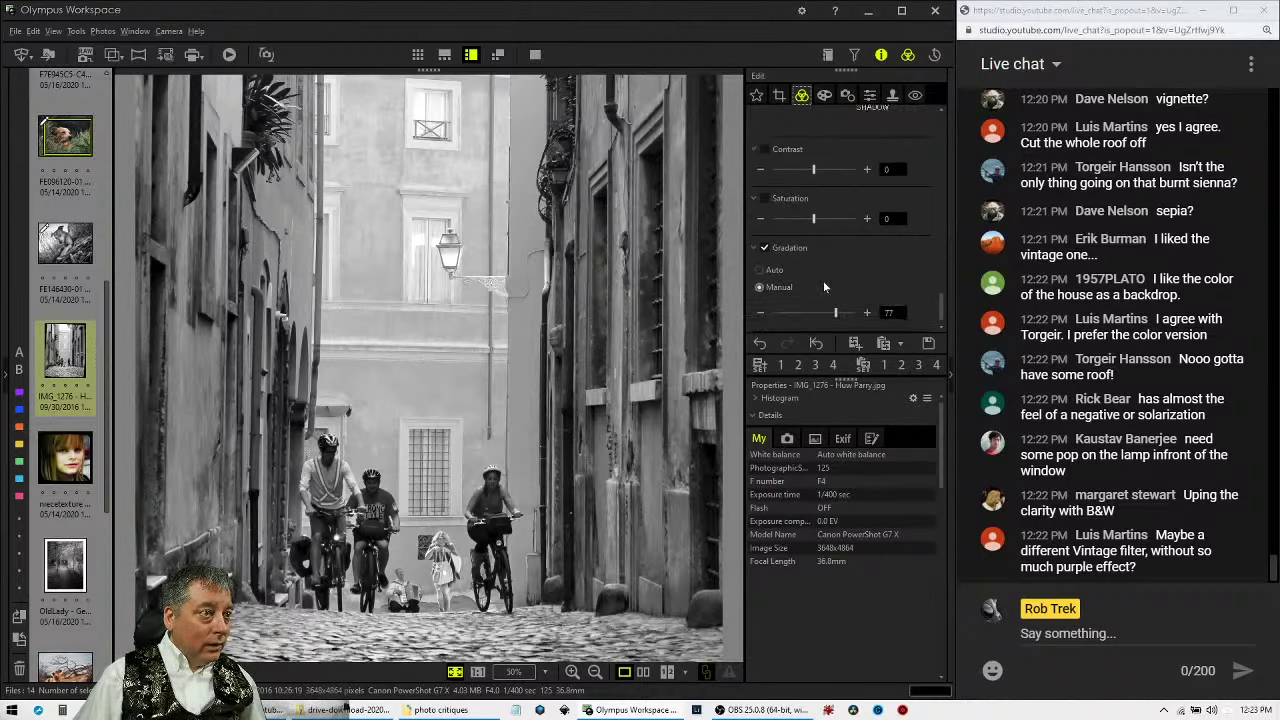
drag(838, 313, 866, 313)
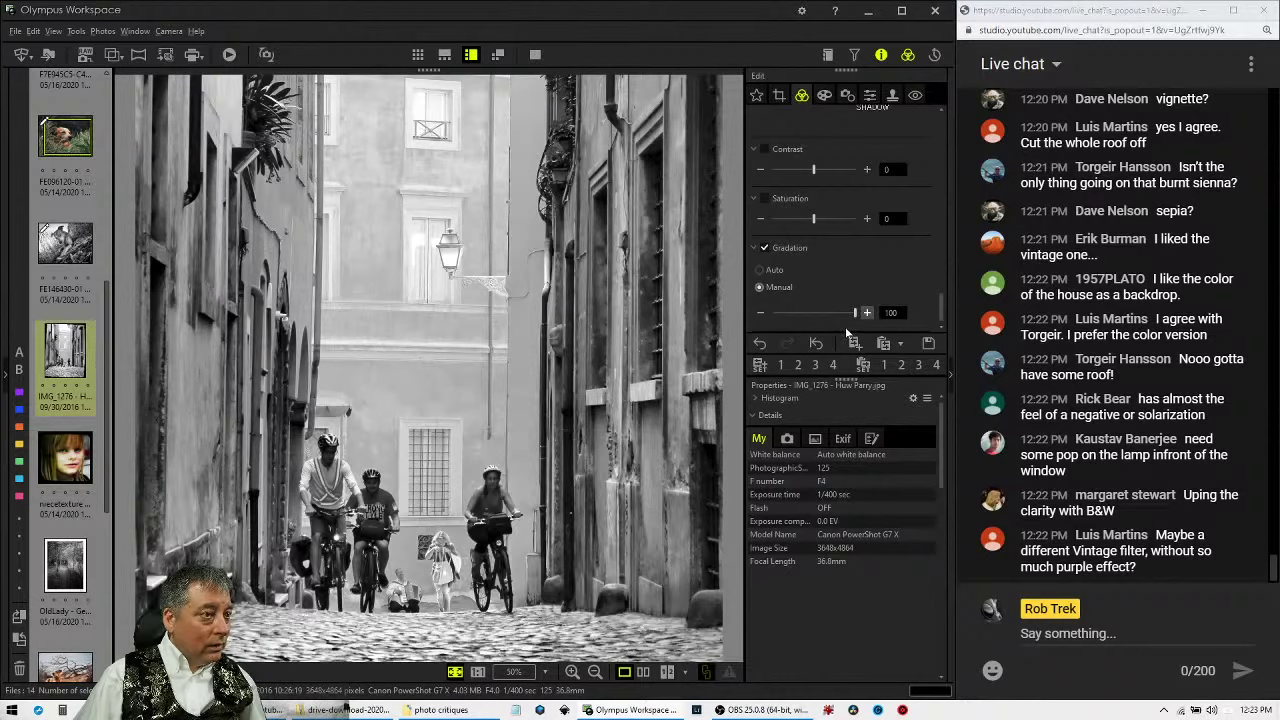
drag(855, 314, 788, 318)
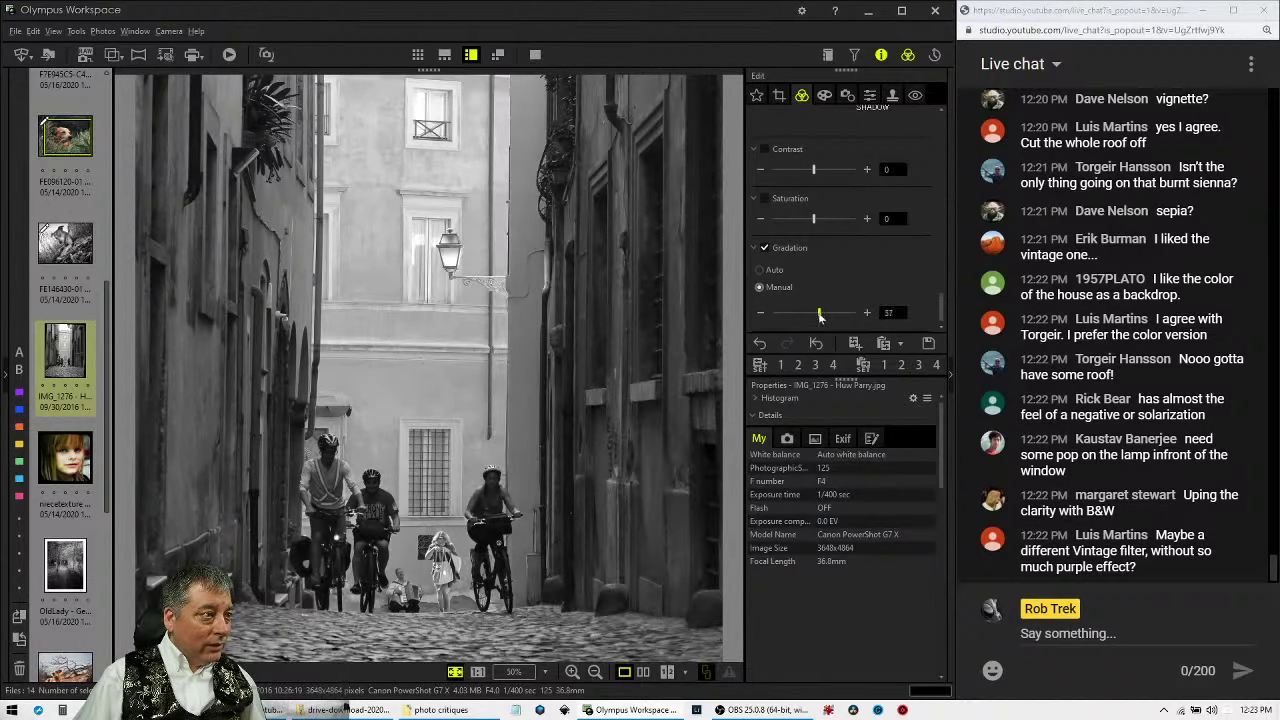
drag(820, 317, 849, 314)
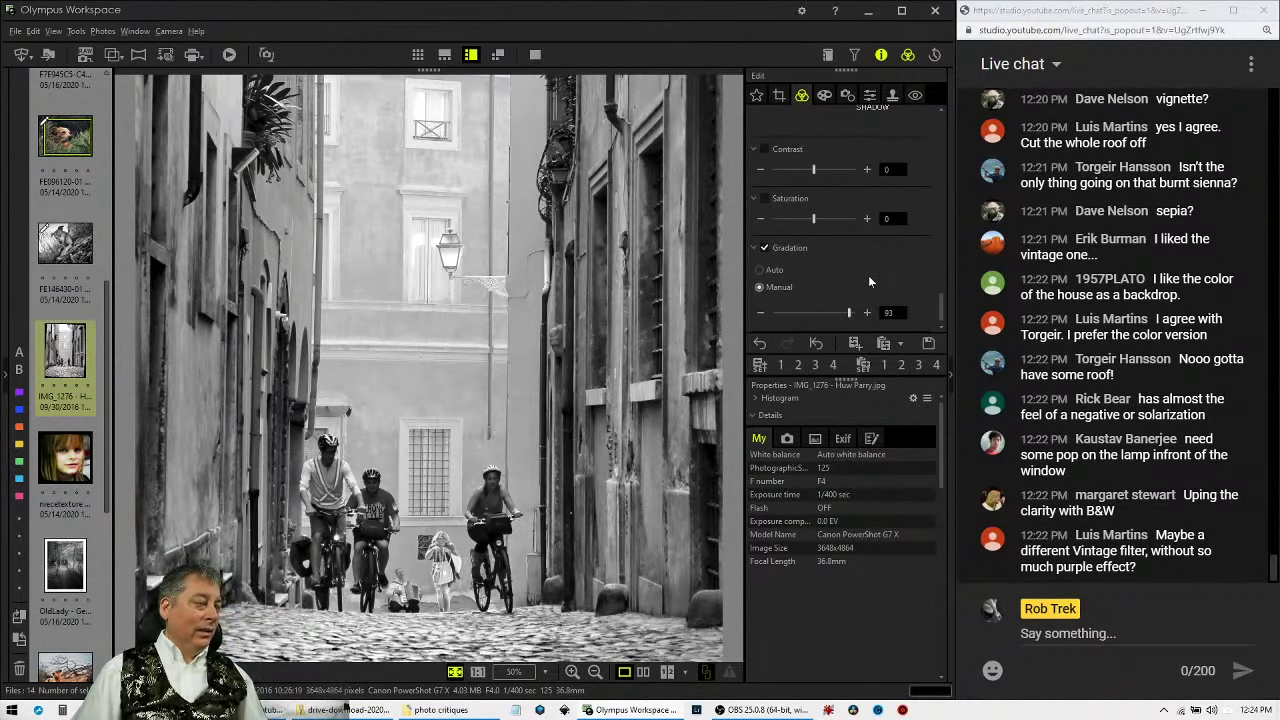
Reduce the Dehaze strength to 26 and apply Clarity at 16.
scroll(869, 273, up, 3)
scroll(899, 287, up, 8)
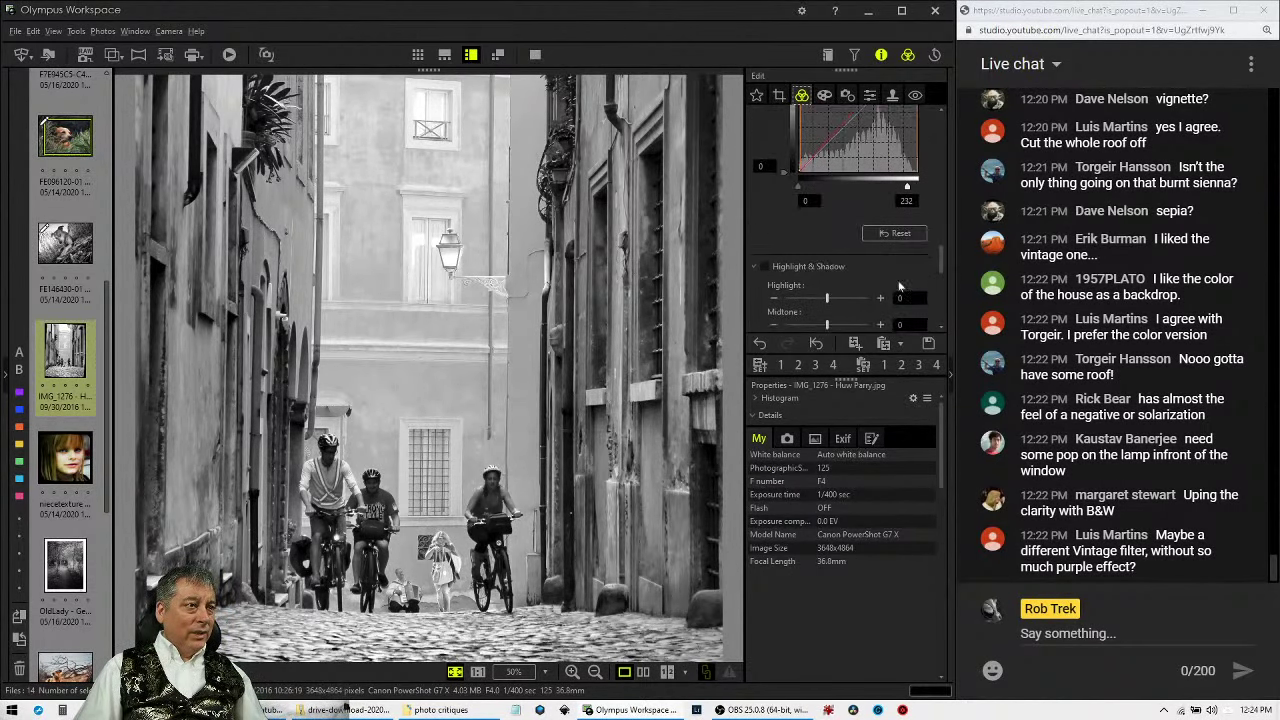
drag(815, 256, 792, 260)
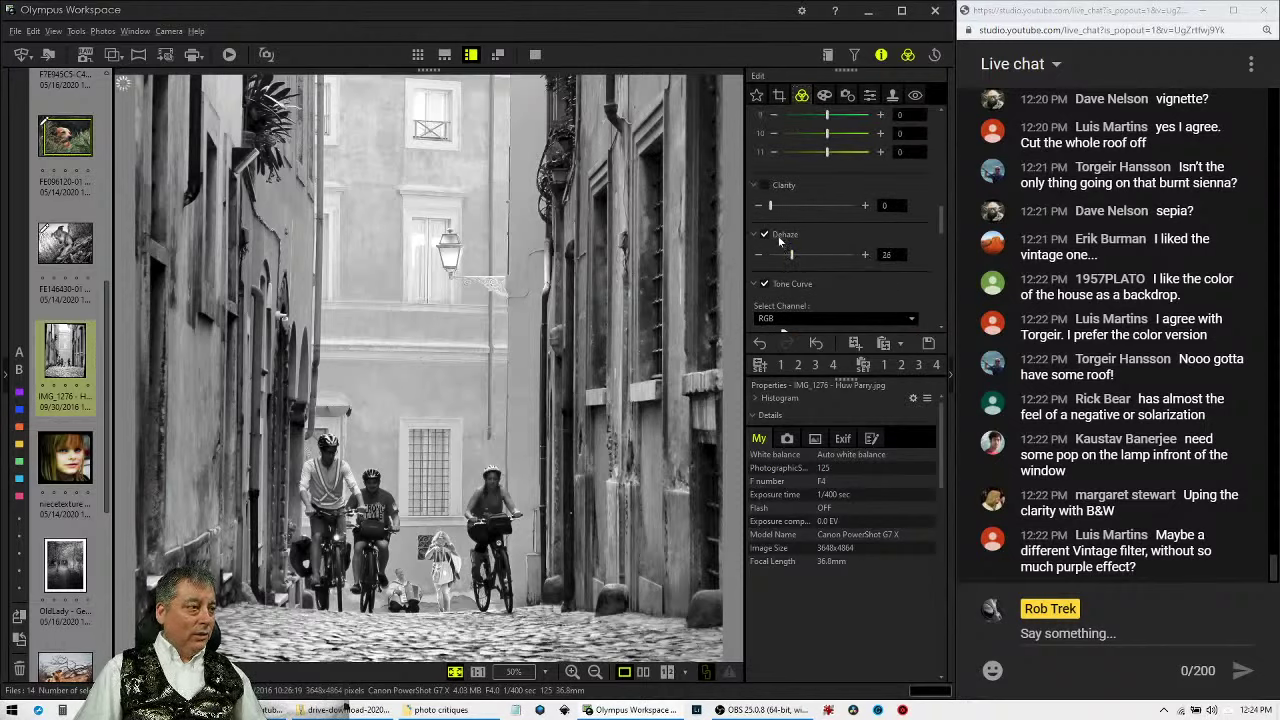
drag(771, 206, 789, 208)
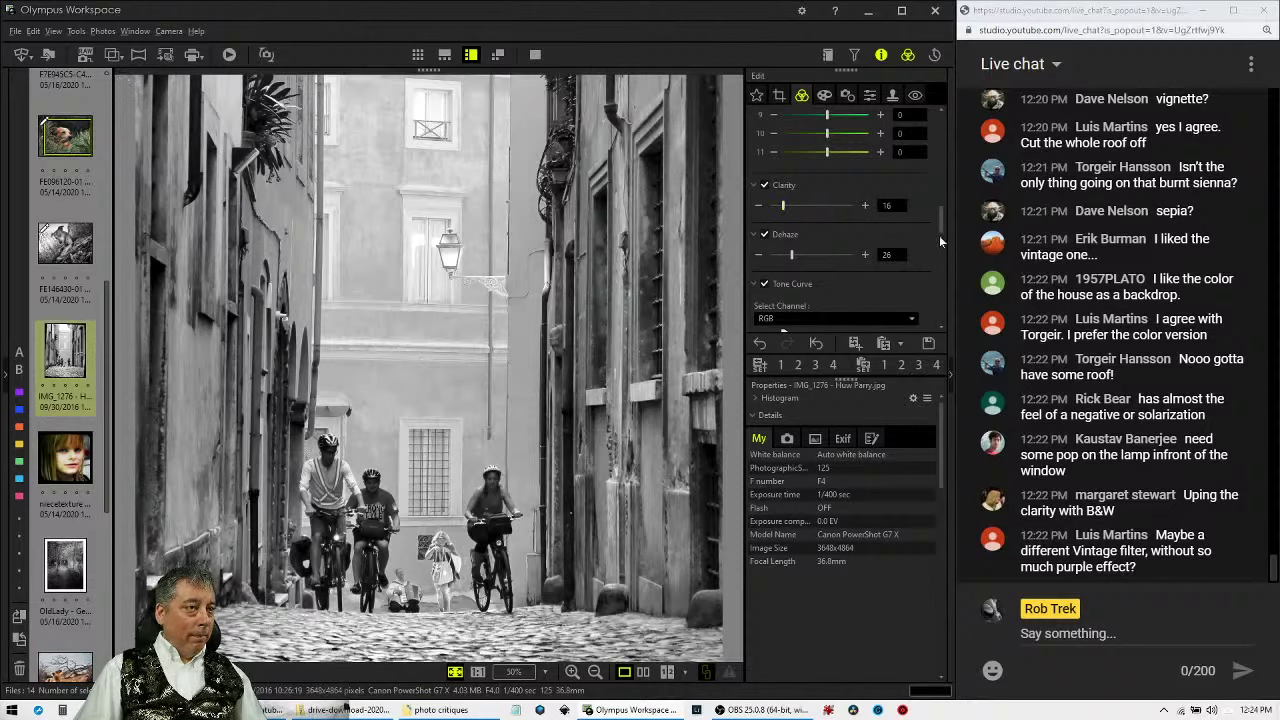
Turn on the Highlight & Shadow adjustment by trying Highlight at -2, then set it to -1.
drag(939, 235, 933, 128)
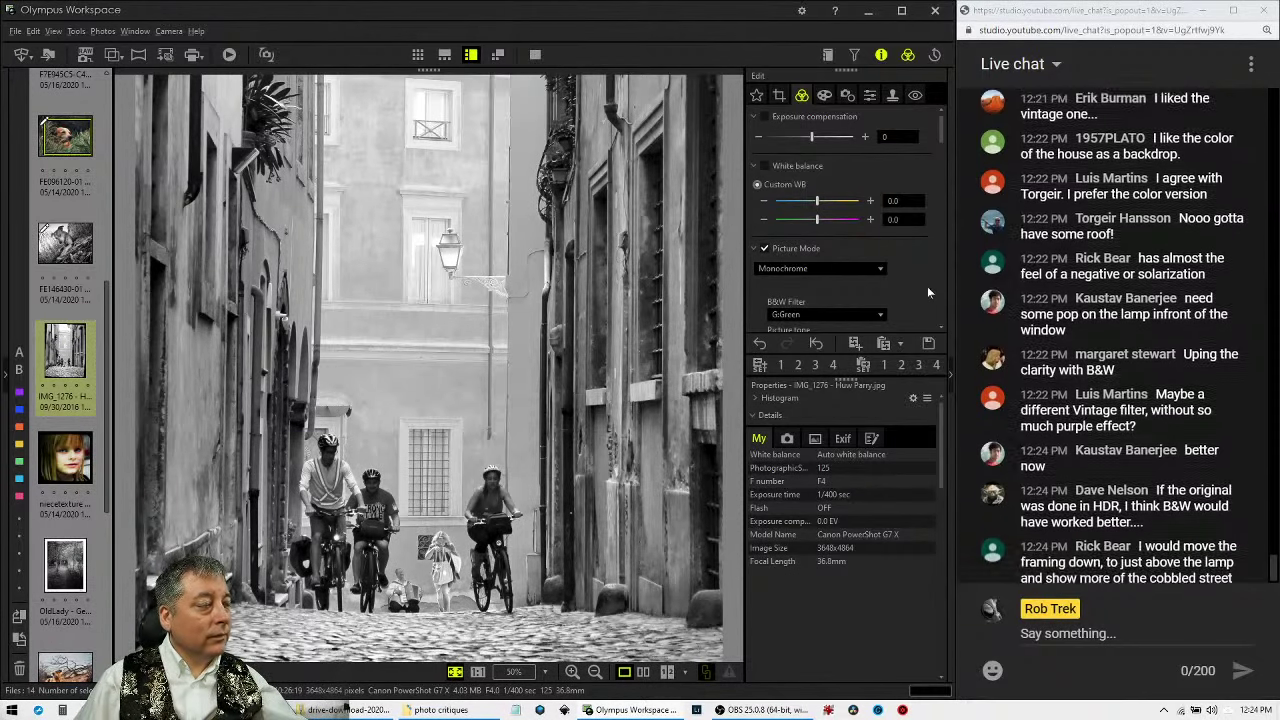
scroll(927, 286, down, 3)
scroll(924, 293, down, 10)
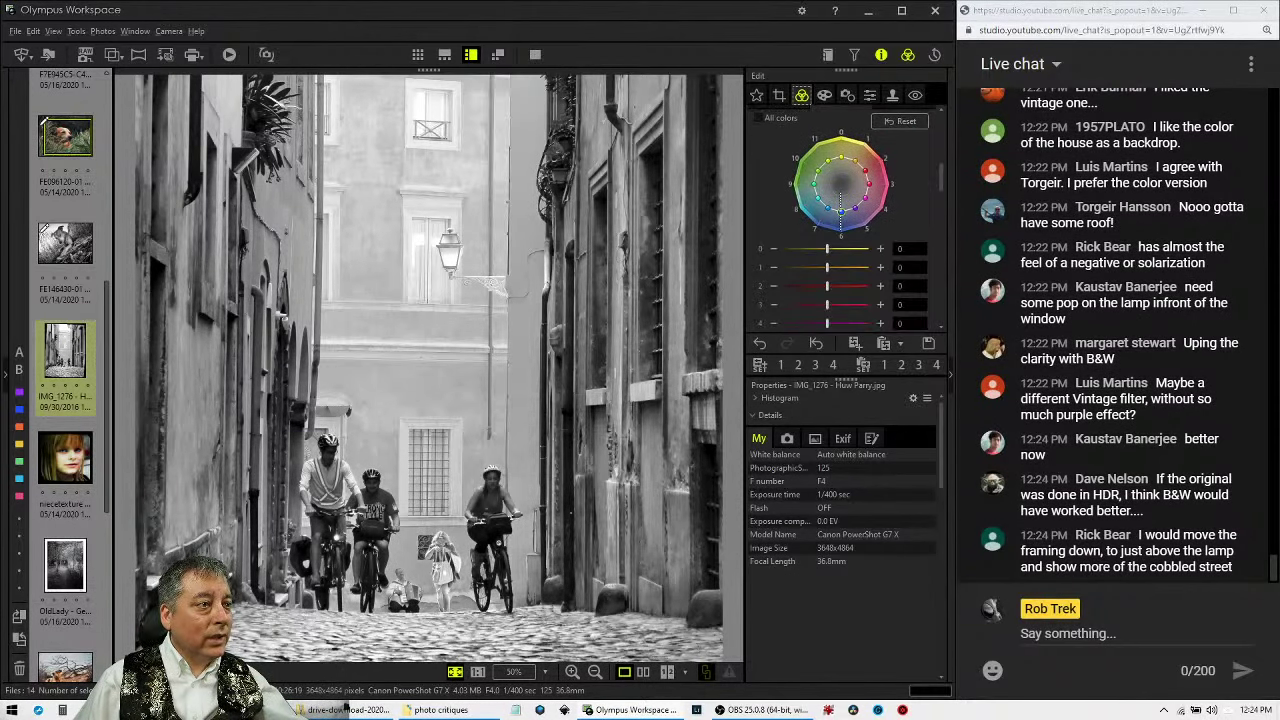
scroll(923, 289, down, 5)
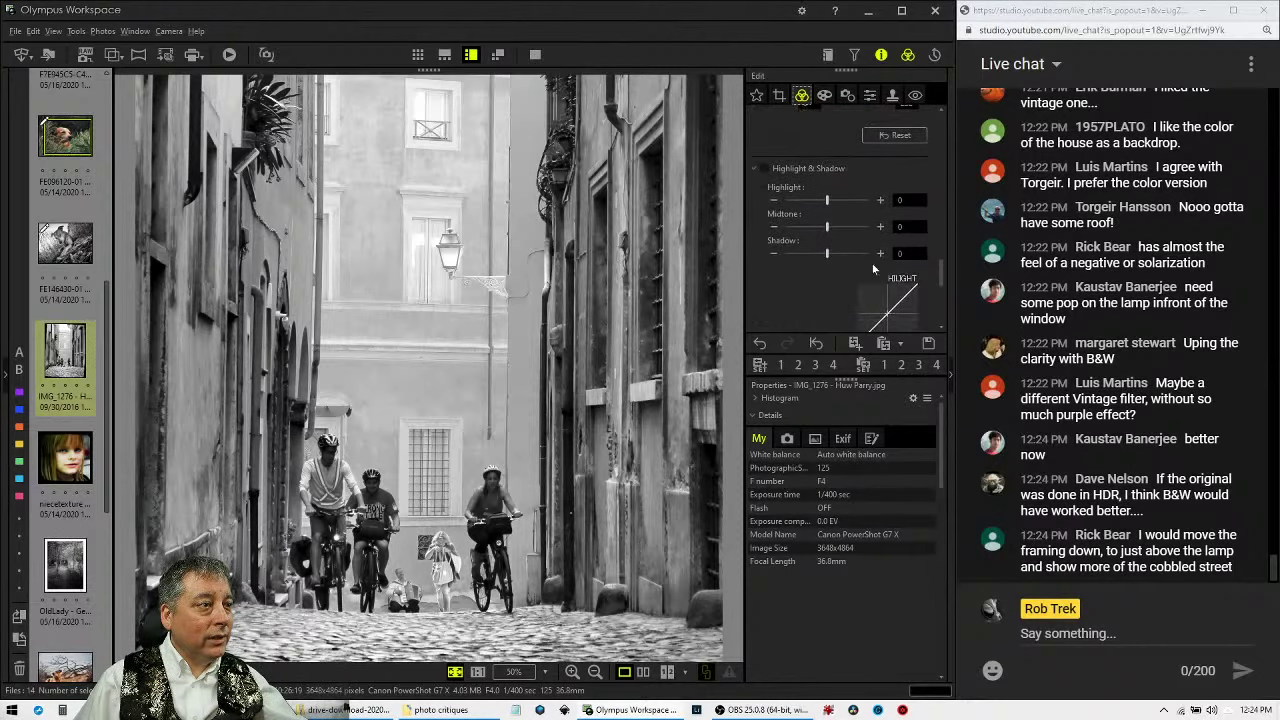
click(773, 202)
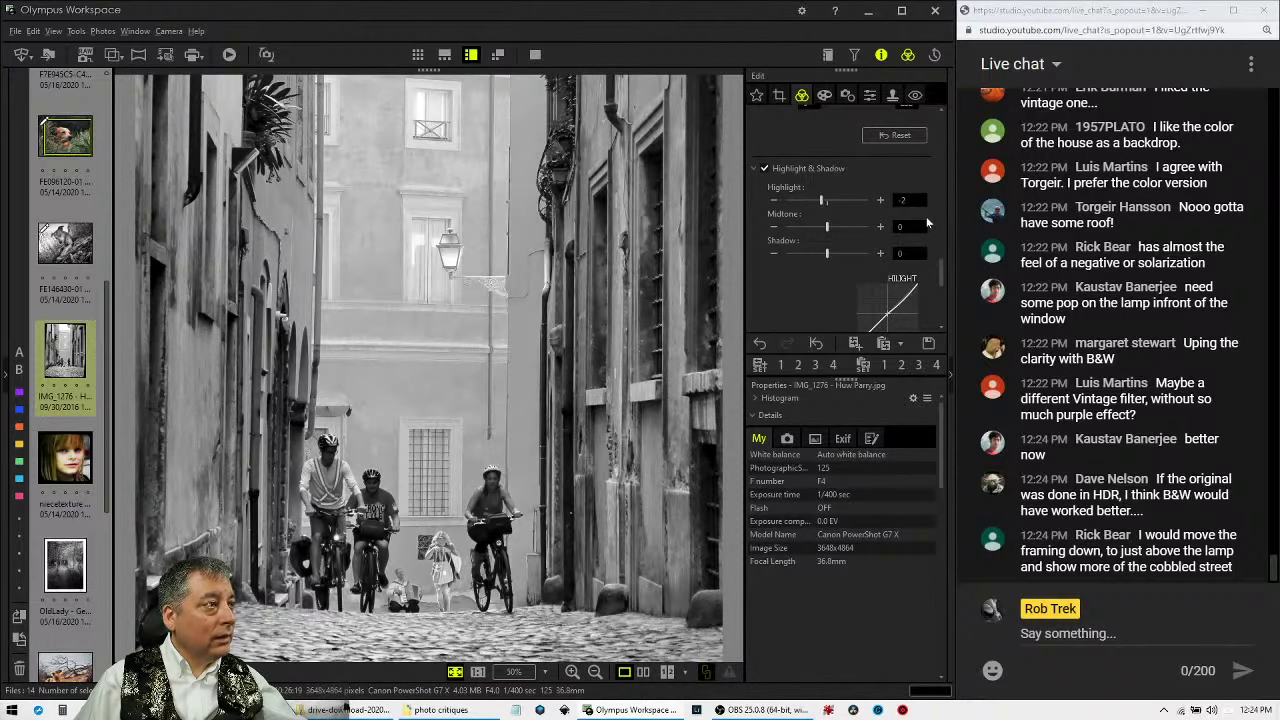
click(880, 200)
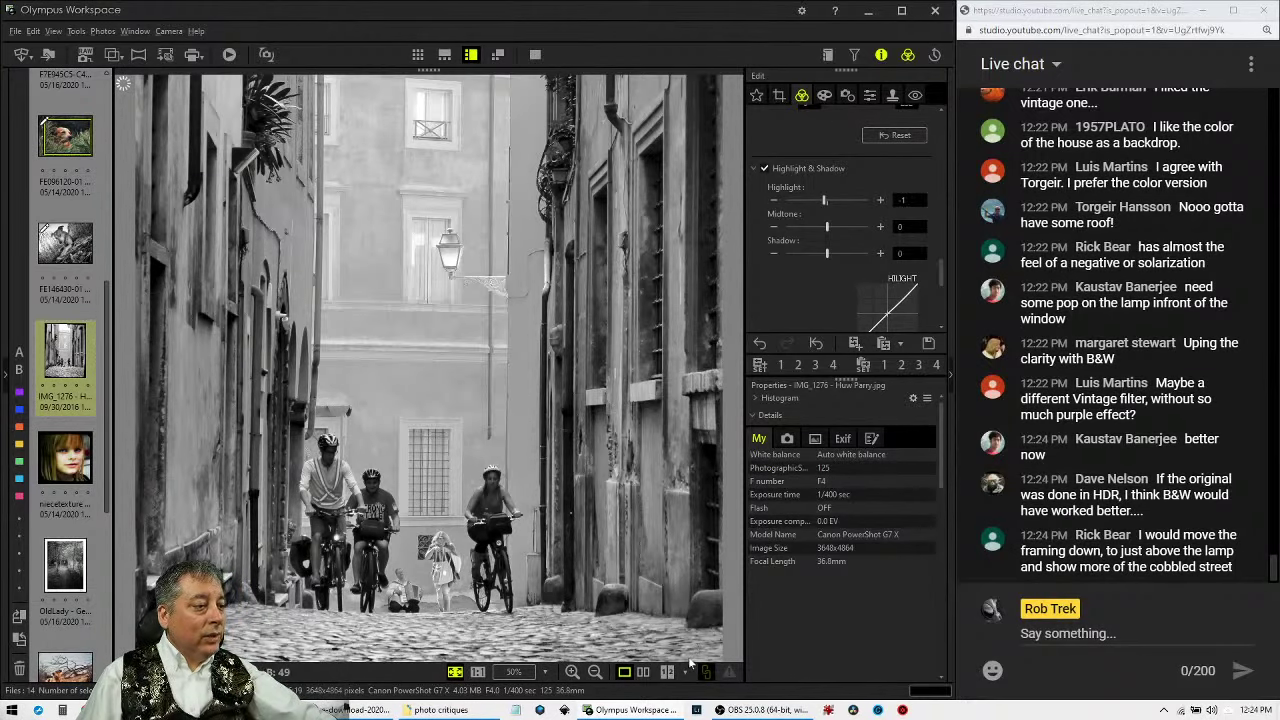
Compare the edited alley photo side by side with the original, then view the original in a separate window.
click(644, 672)
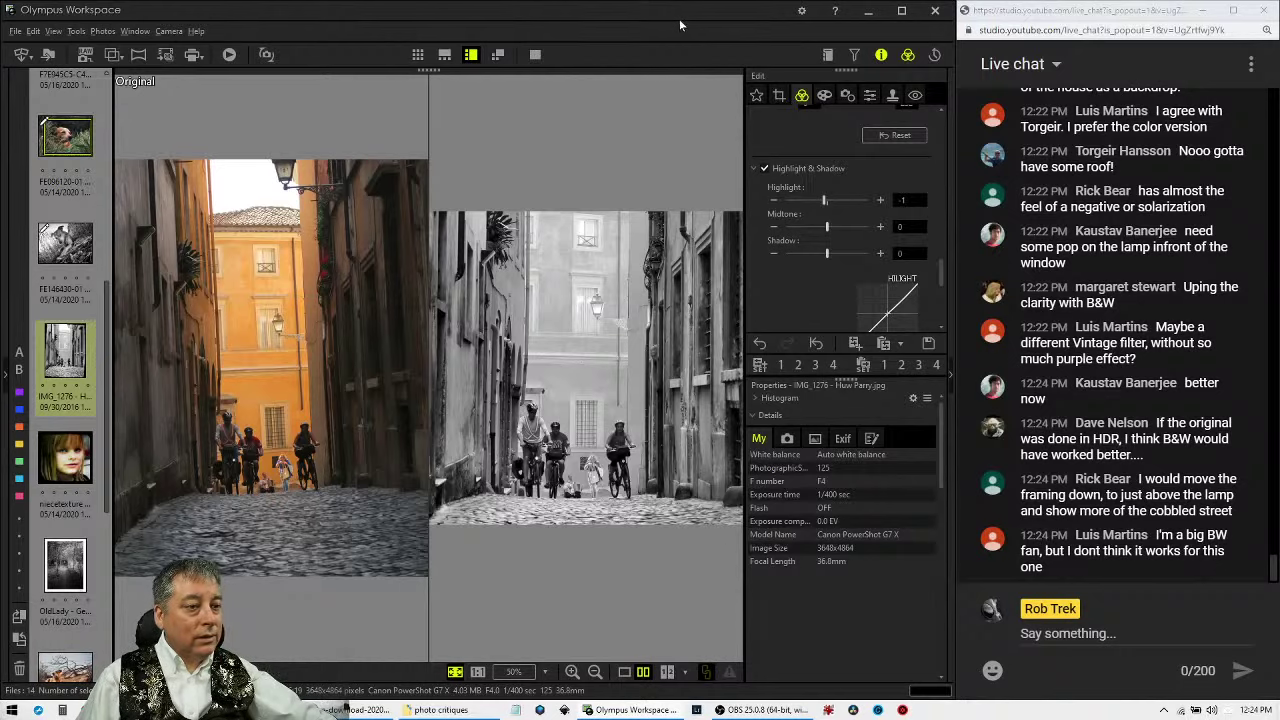
click(535, 56)
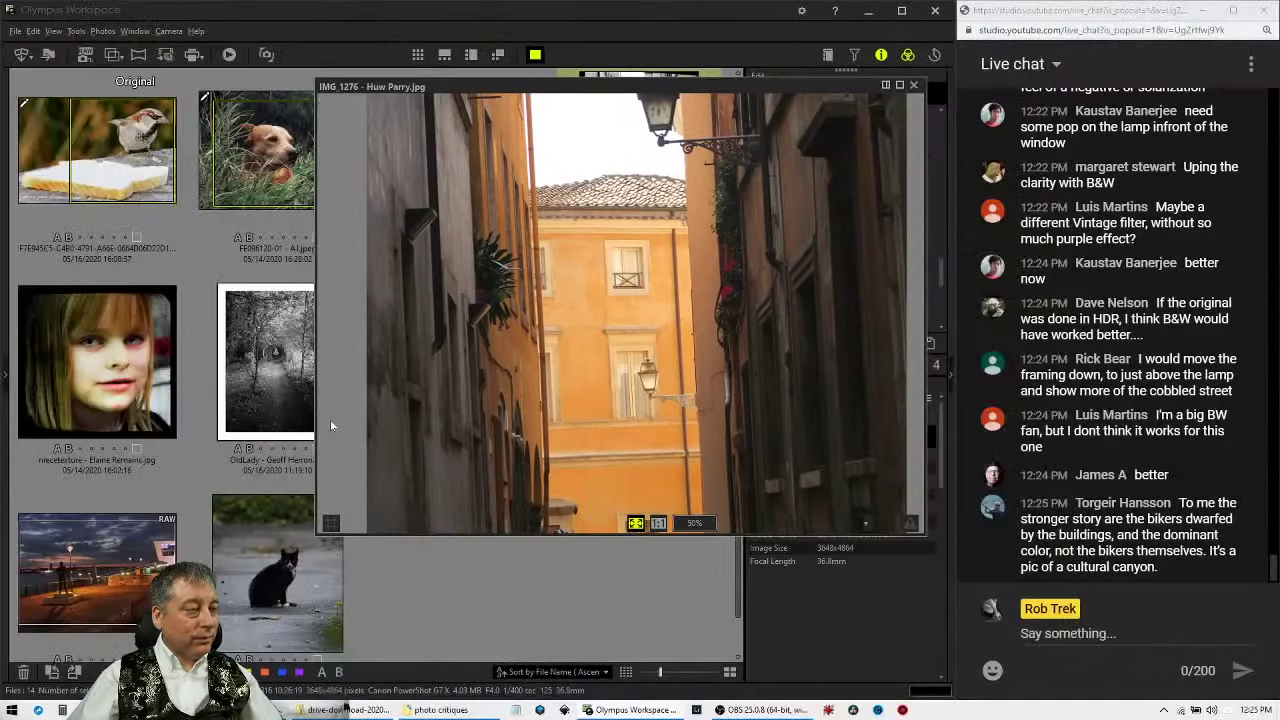
Change the picture mode to No effect to restore the alley's colours, and compare the edit alone and beside the original.
scroll(860, 177, down, 10)
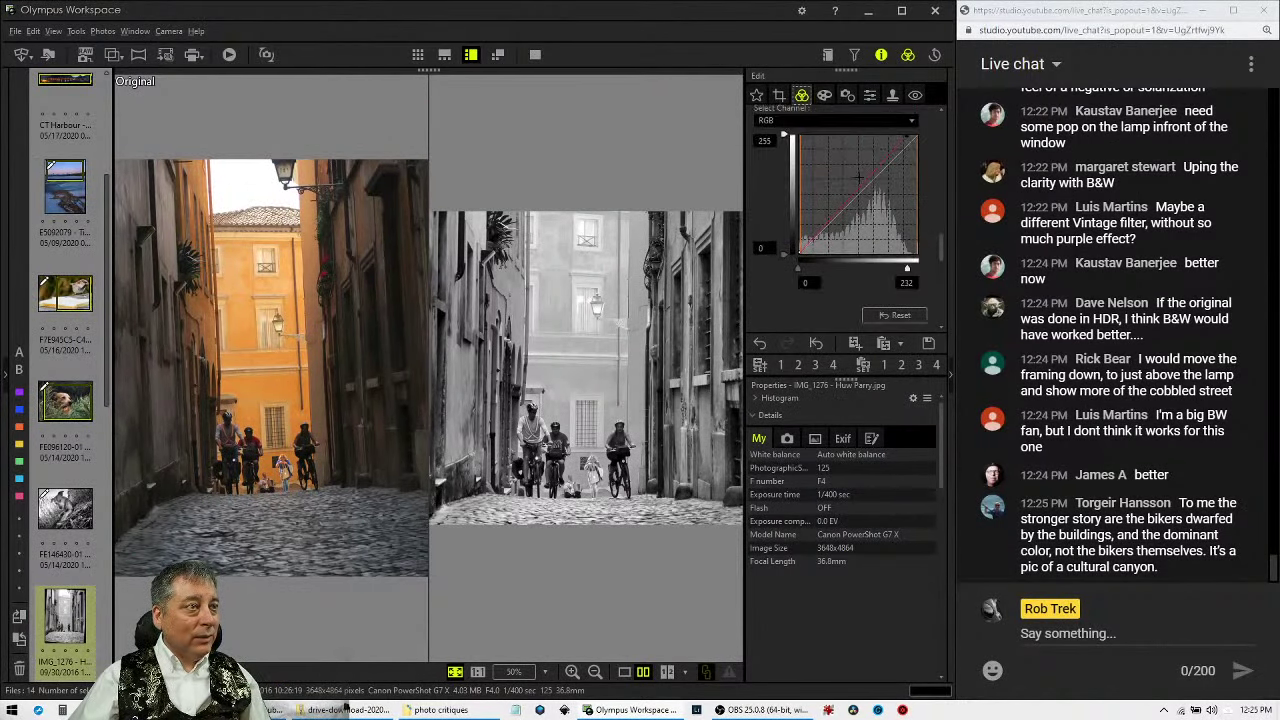
scroll(862, 182, up, 5)
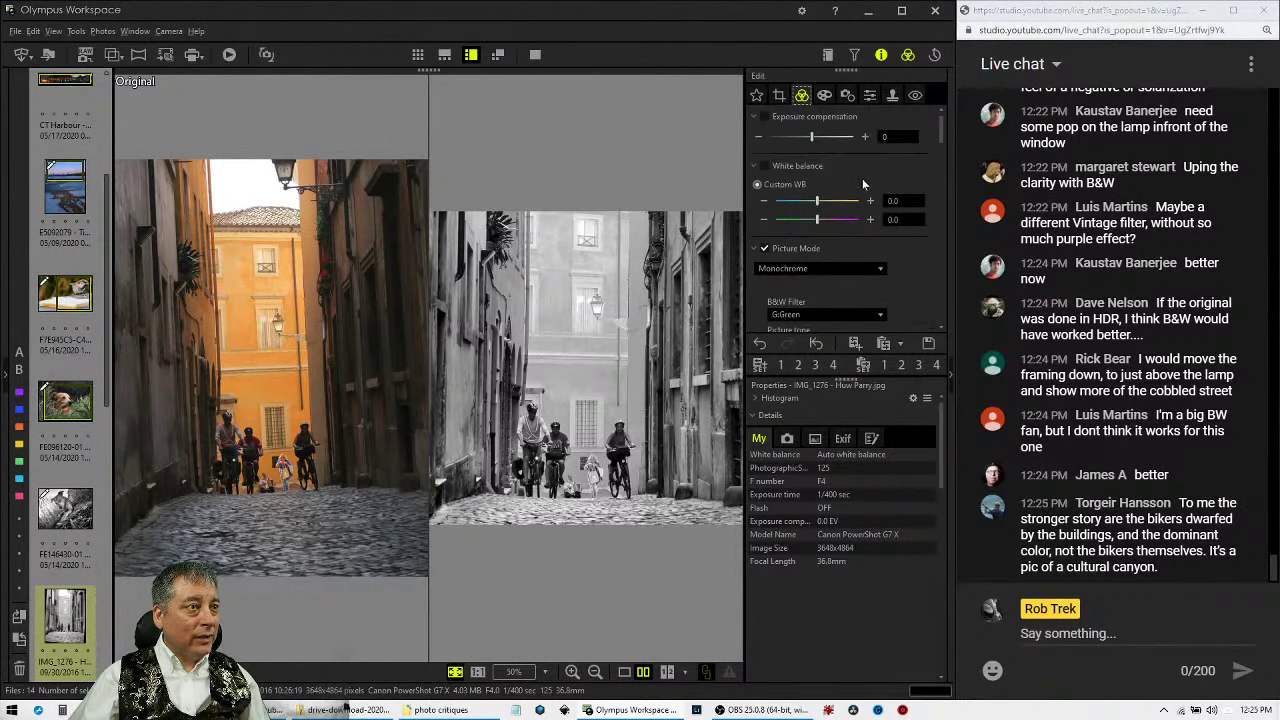
click(880, 270)
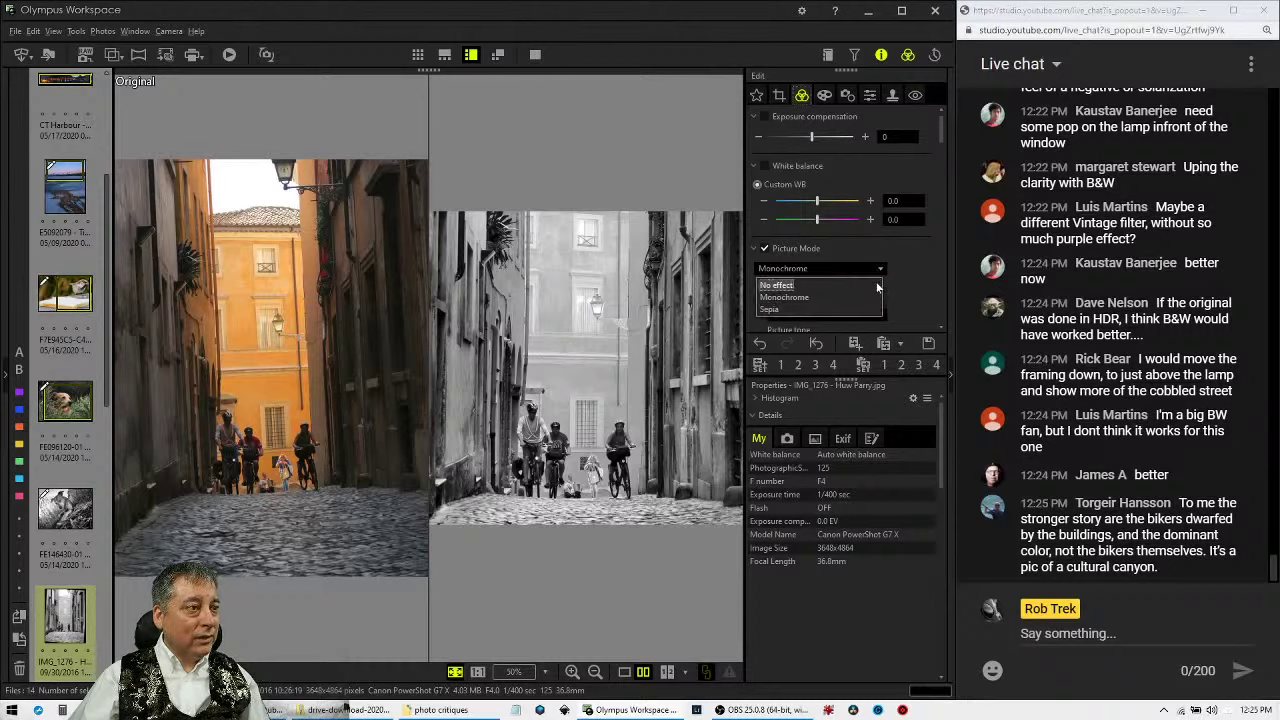
click(878, 287)
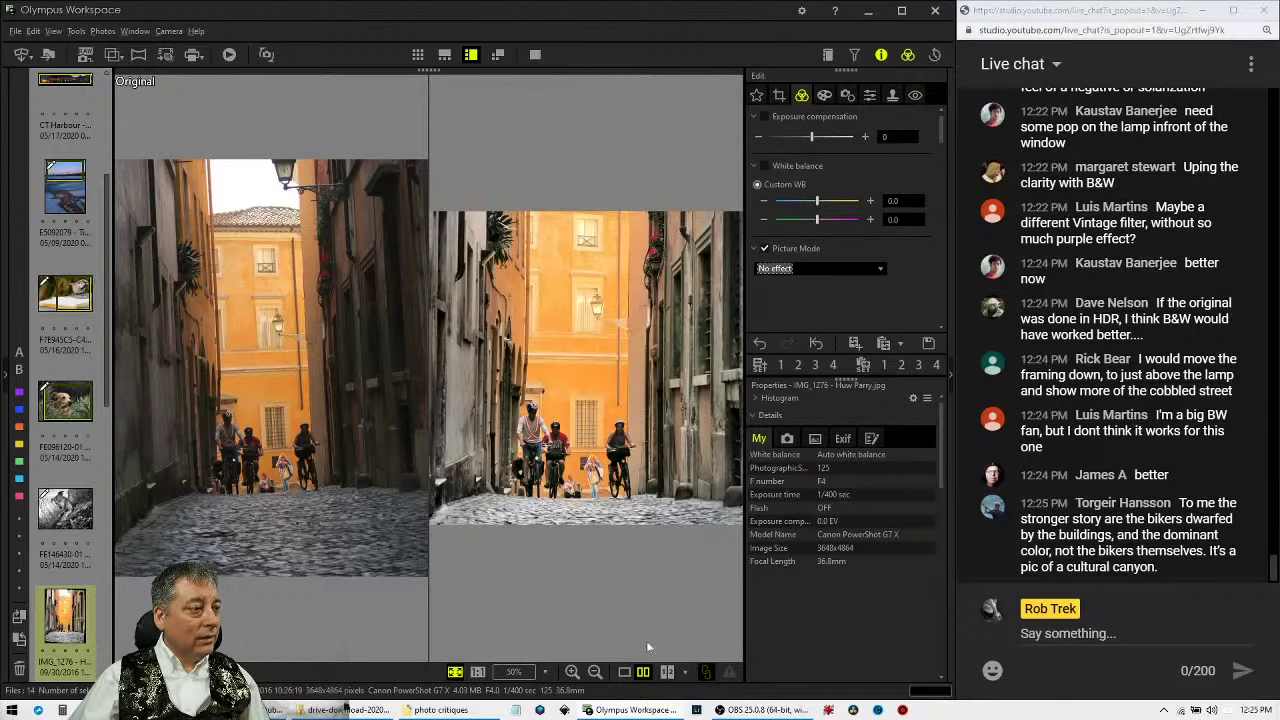
click(624, 672)
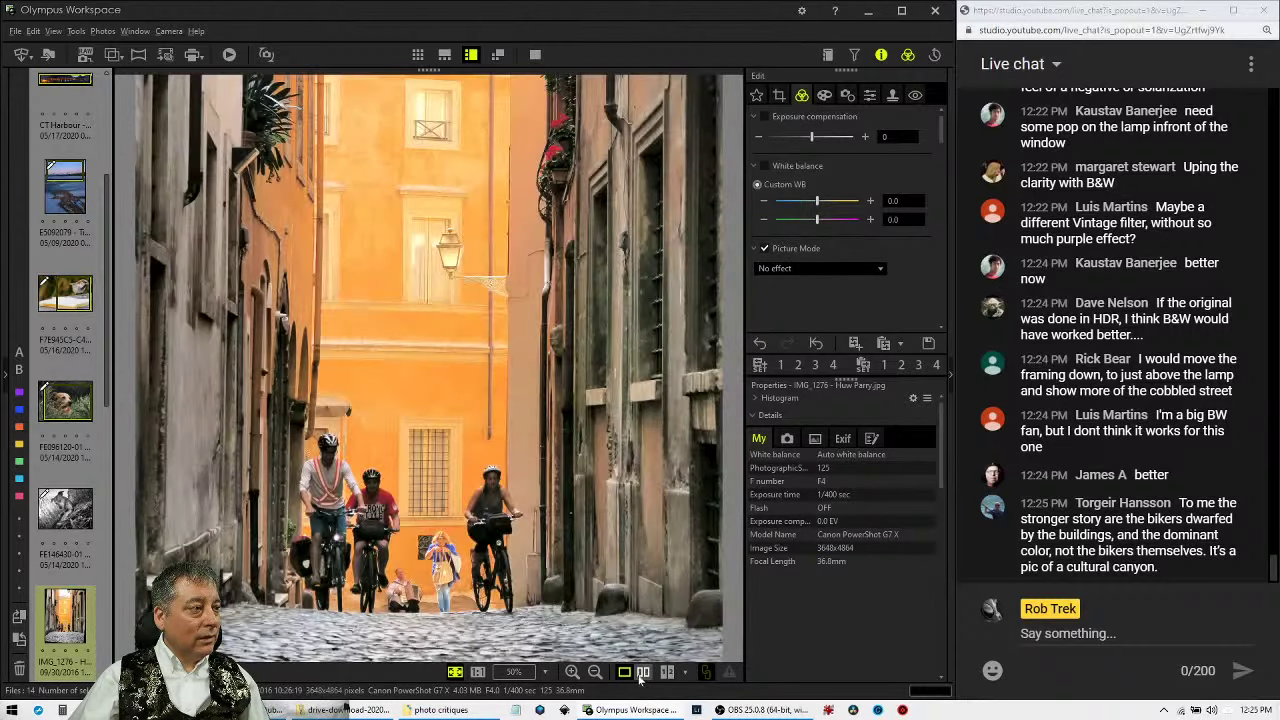
click(643, 673)
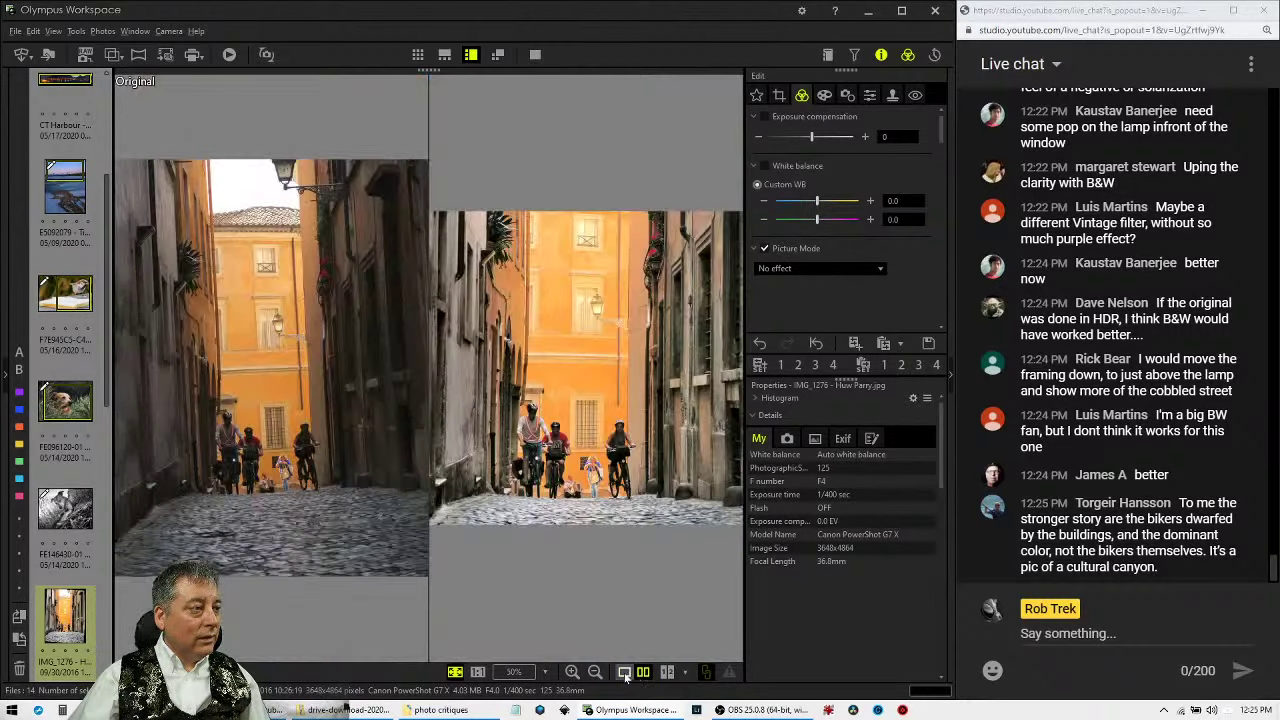
View the colour edit of the alley photo full screen beside the original.
click(535, 56)
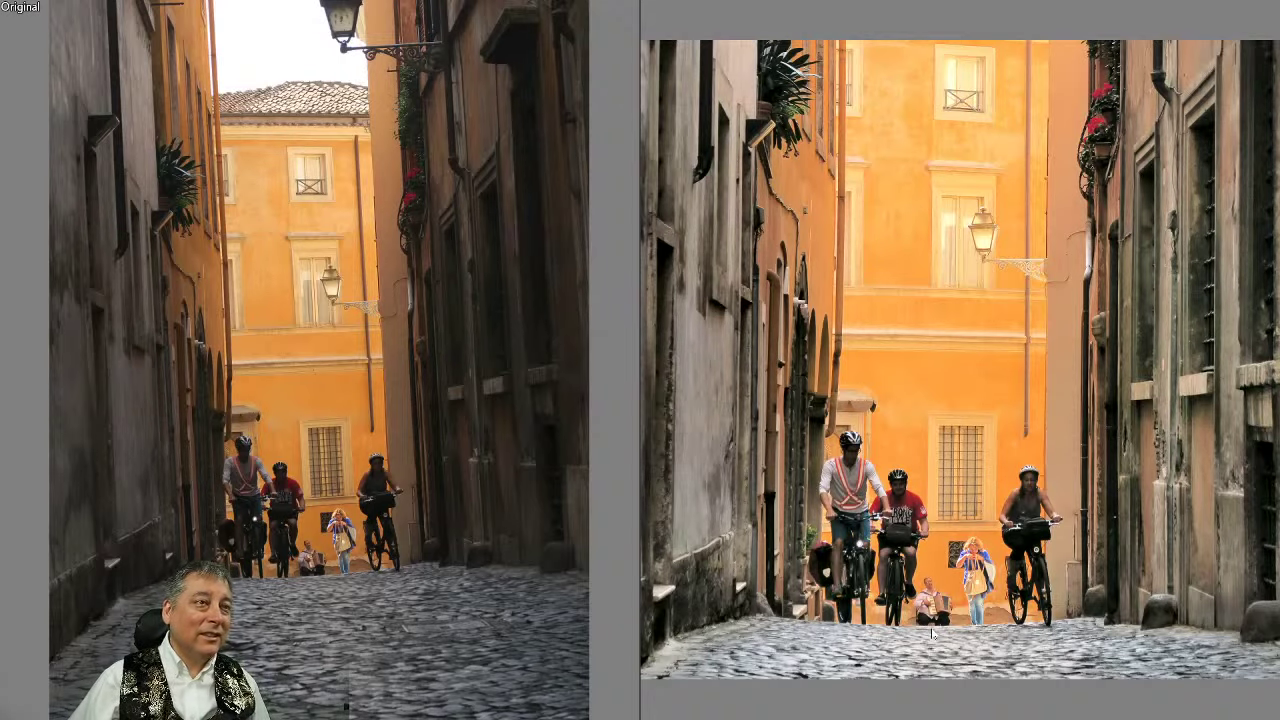
key(Escape)
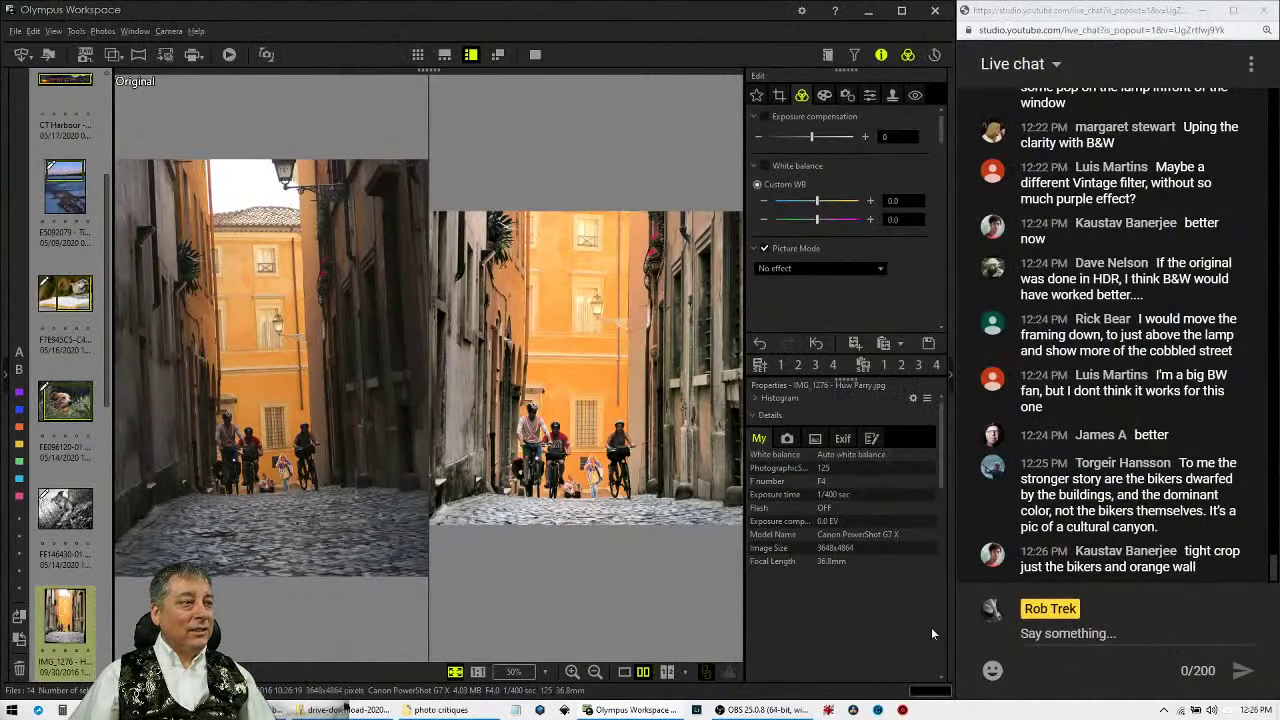
scroll(97, 542, down, 3)
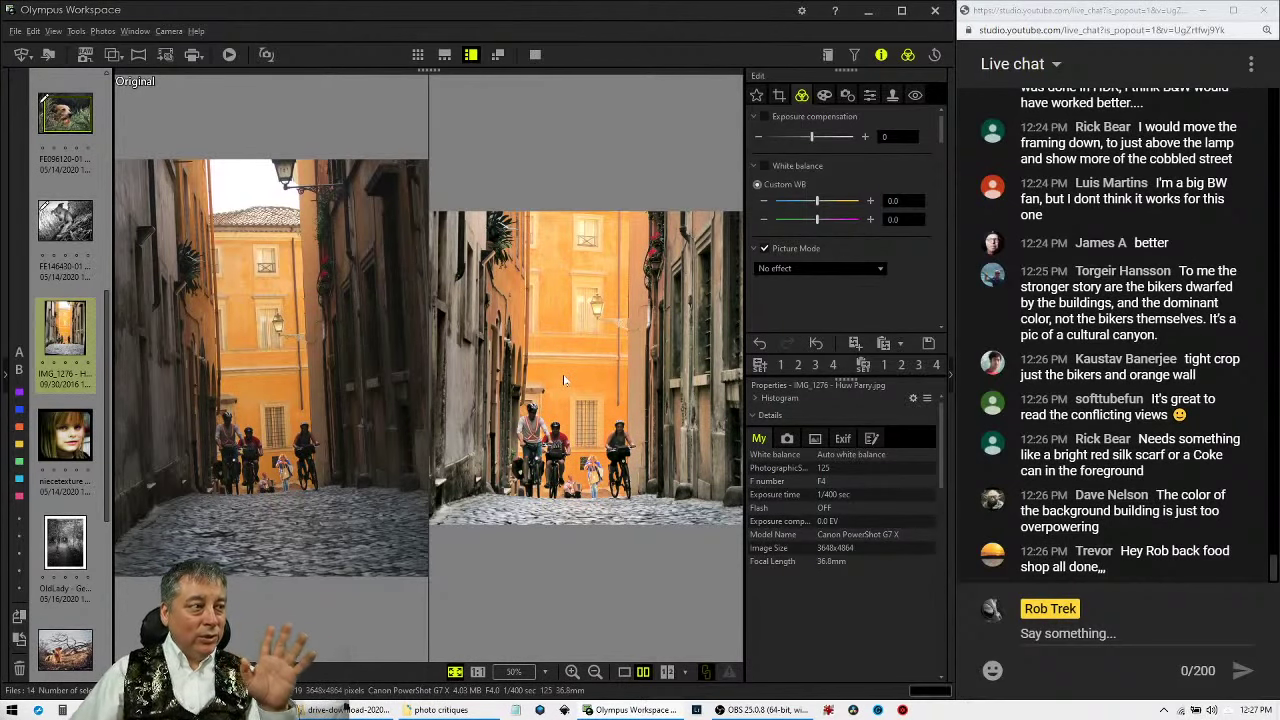
Try the Monochrome picture mode on the alley photo with the Green B&W filter.
click(787, 270)
click(793, 300)
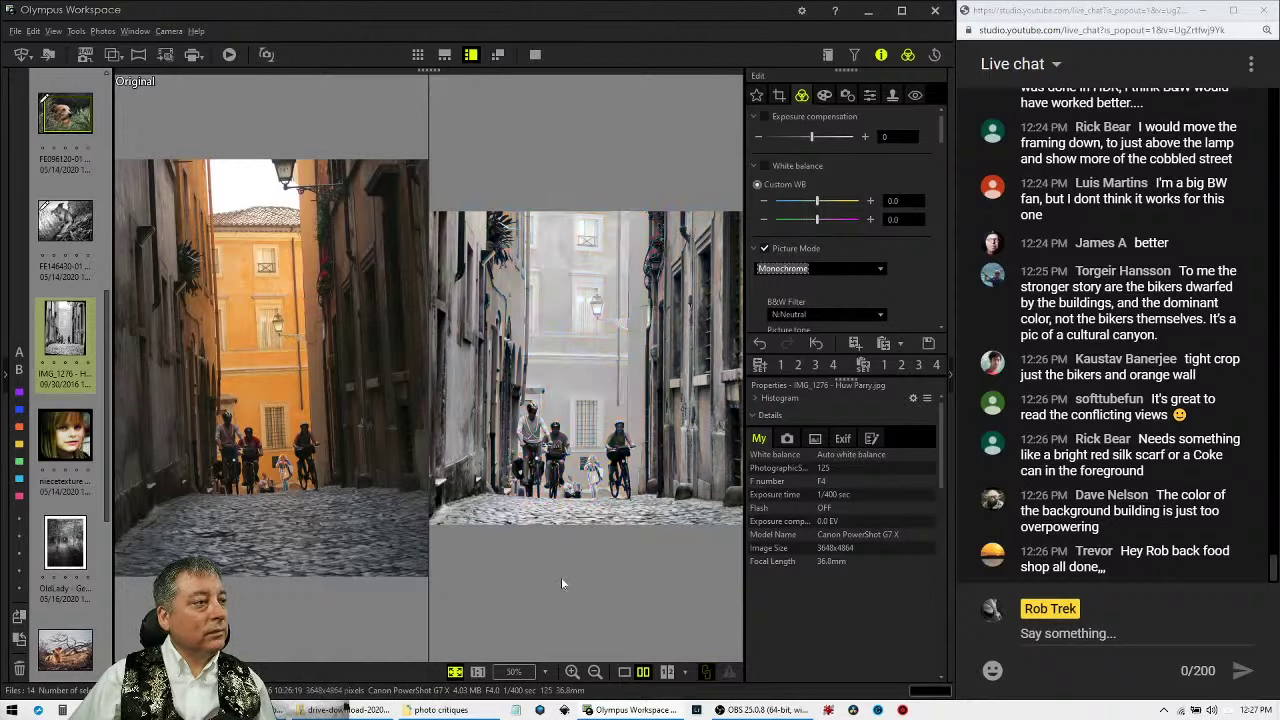
scroll(908, 310, down, 2)
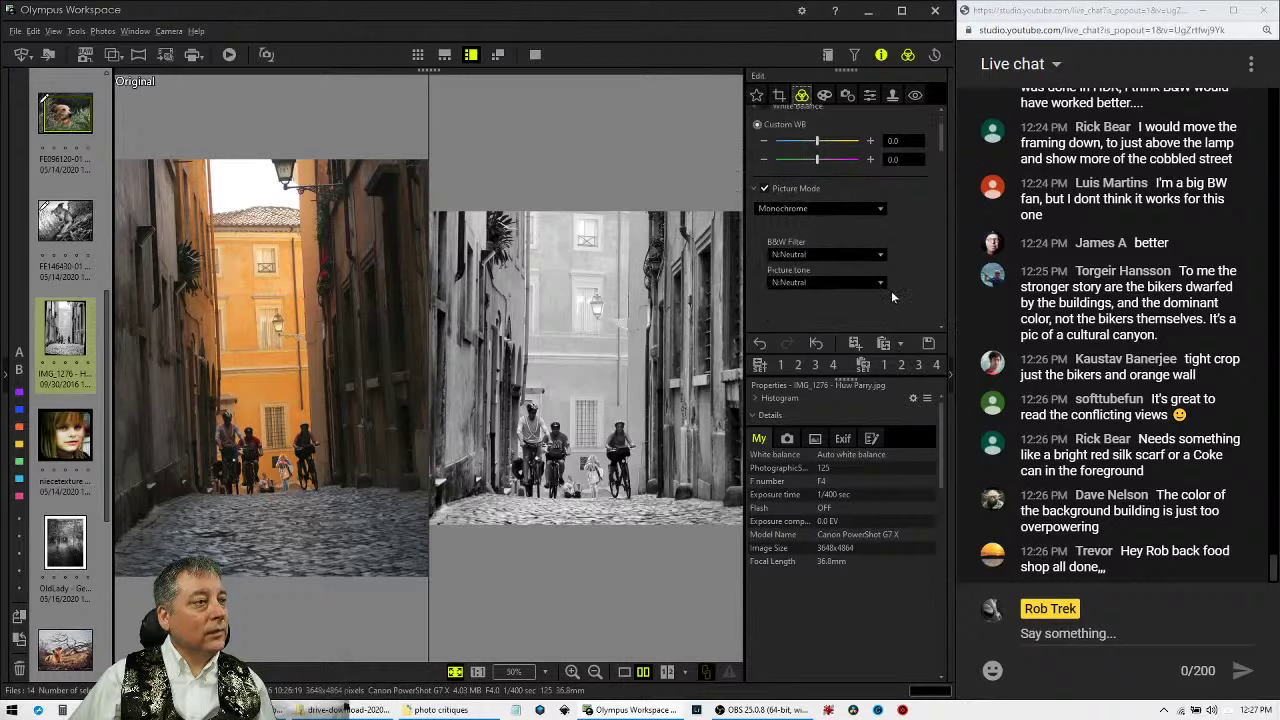
click(880, 254)
click(861, 314)
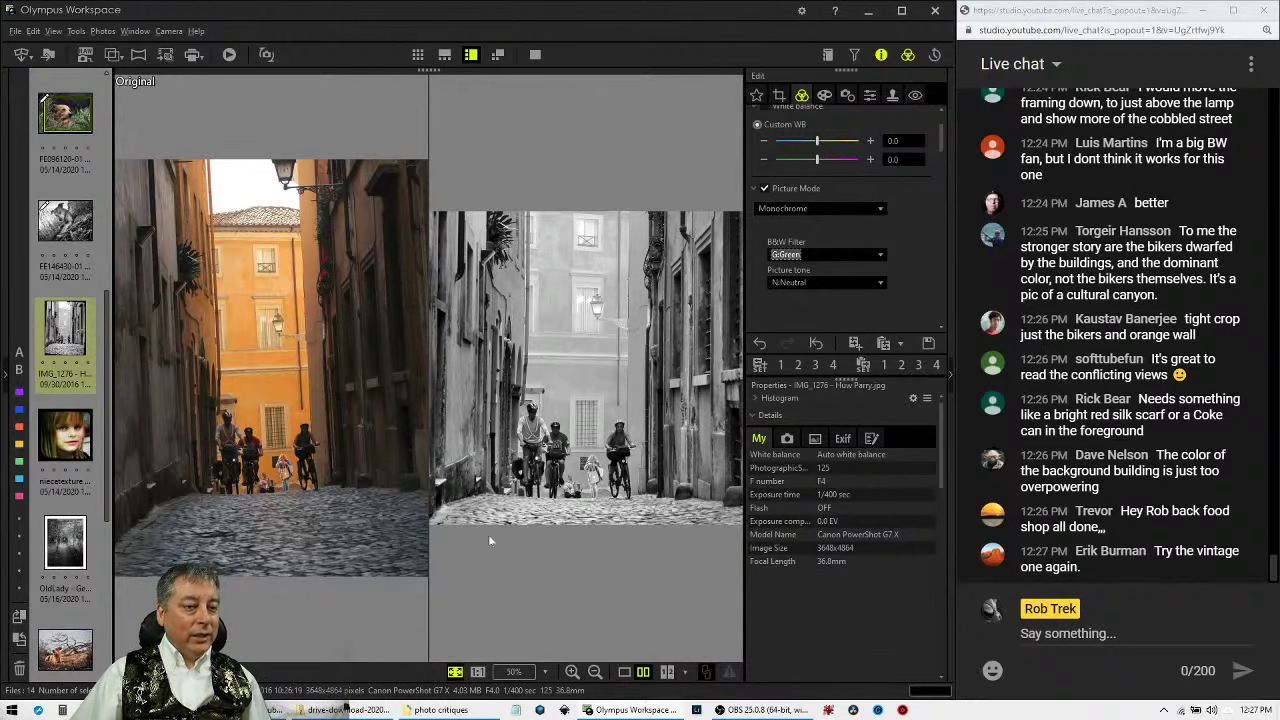
Apply the Vintage art filter with the picture mode set to No effect, and compare the edit full screen with the original.
click(828, 98)
click(839, 136)
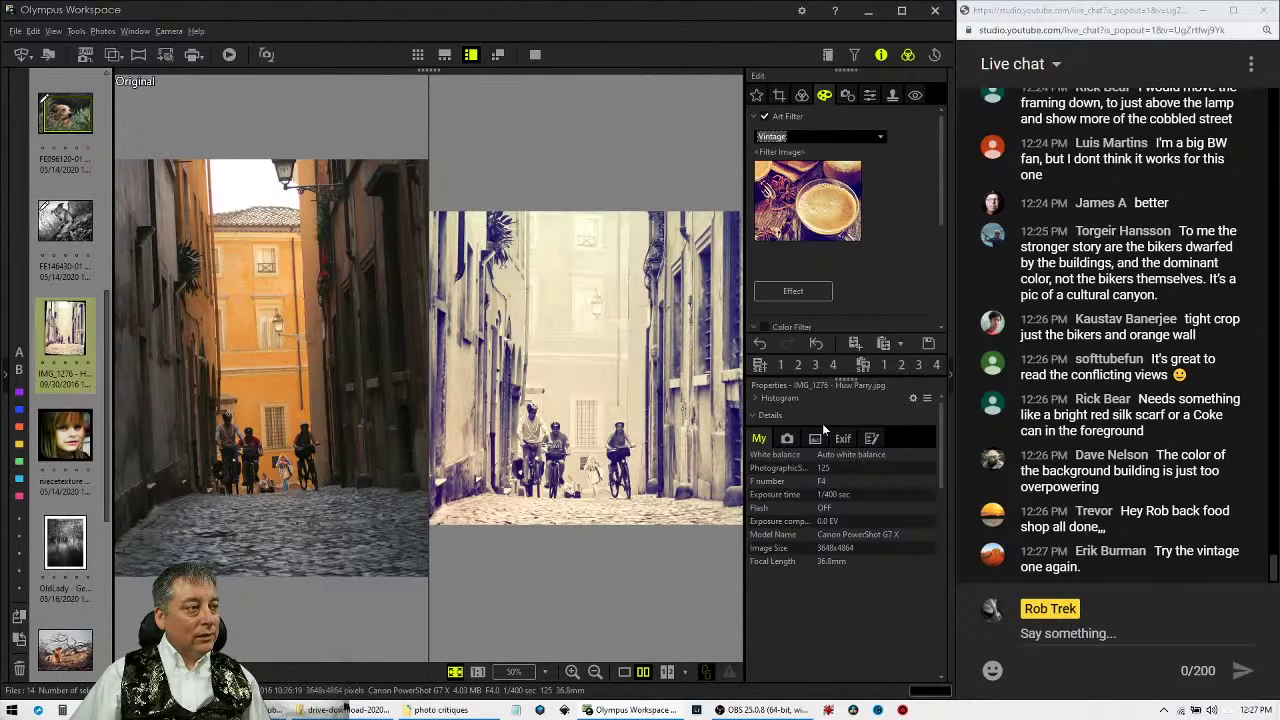
click(802, 95)
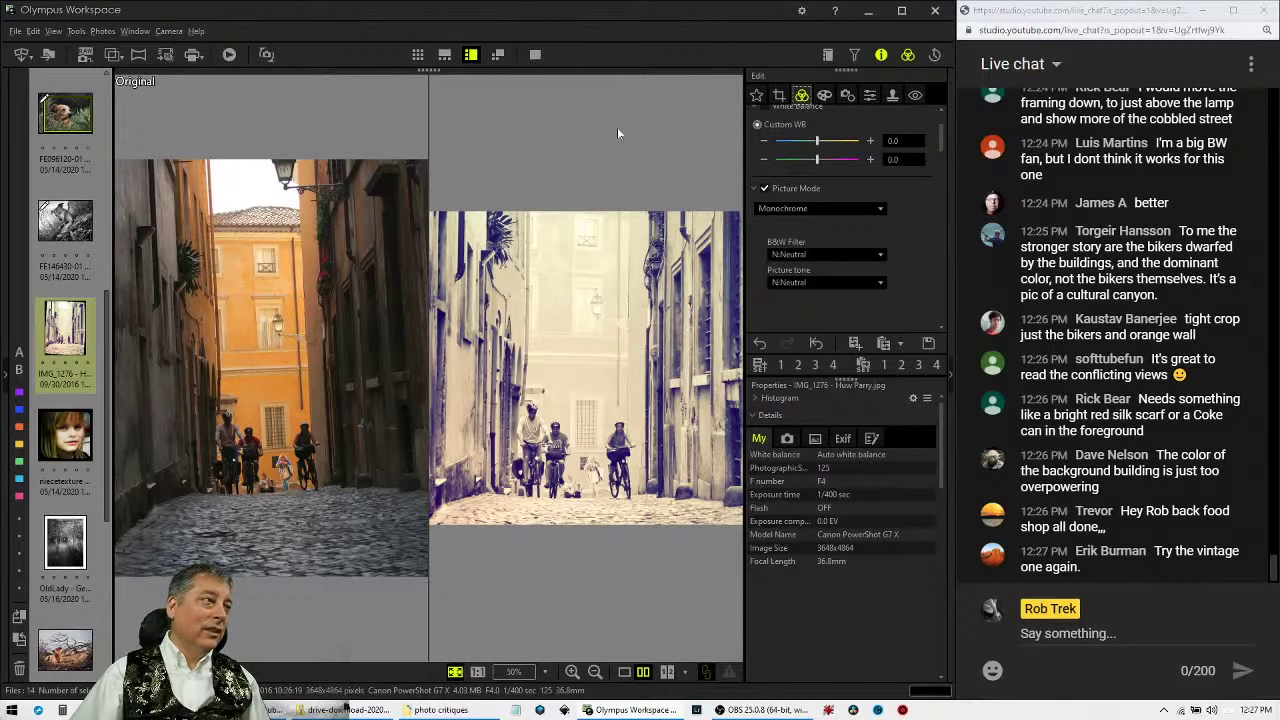
click(822, 208)
click(810, 222)
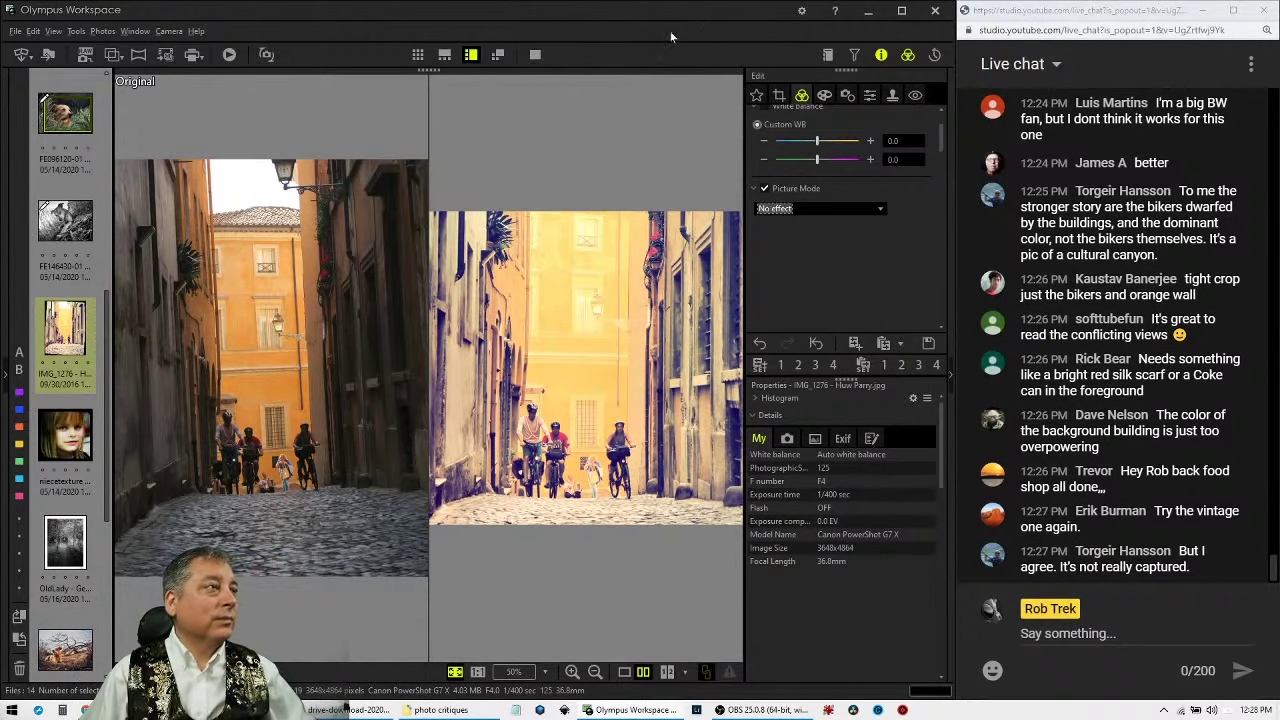
click(535, 55)
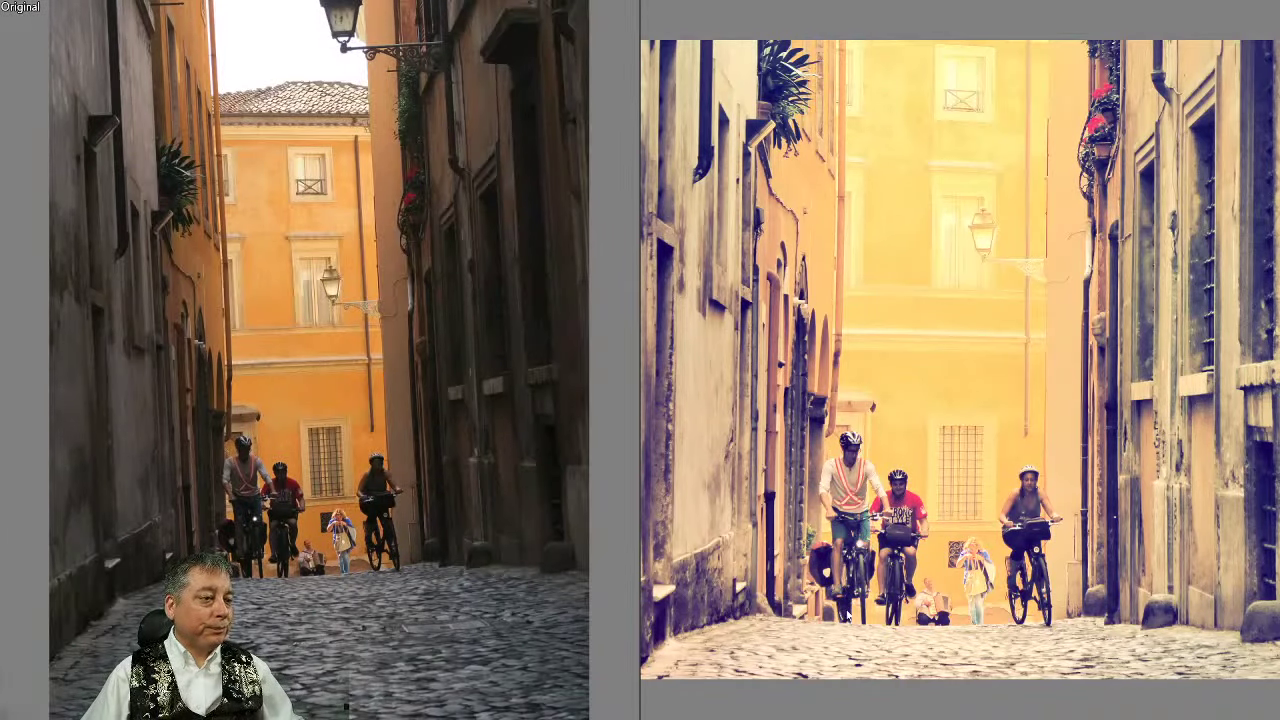
key(Escape)
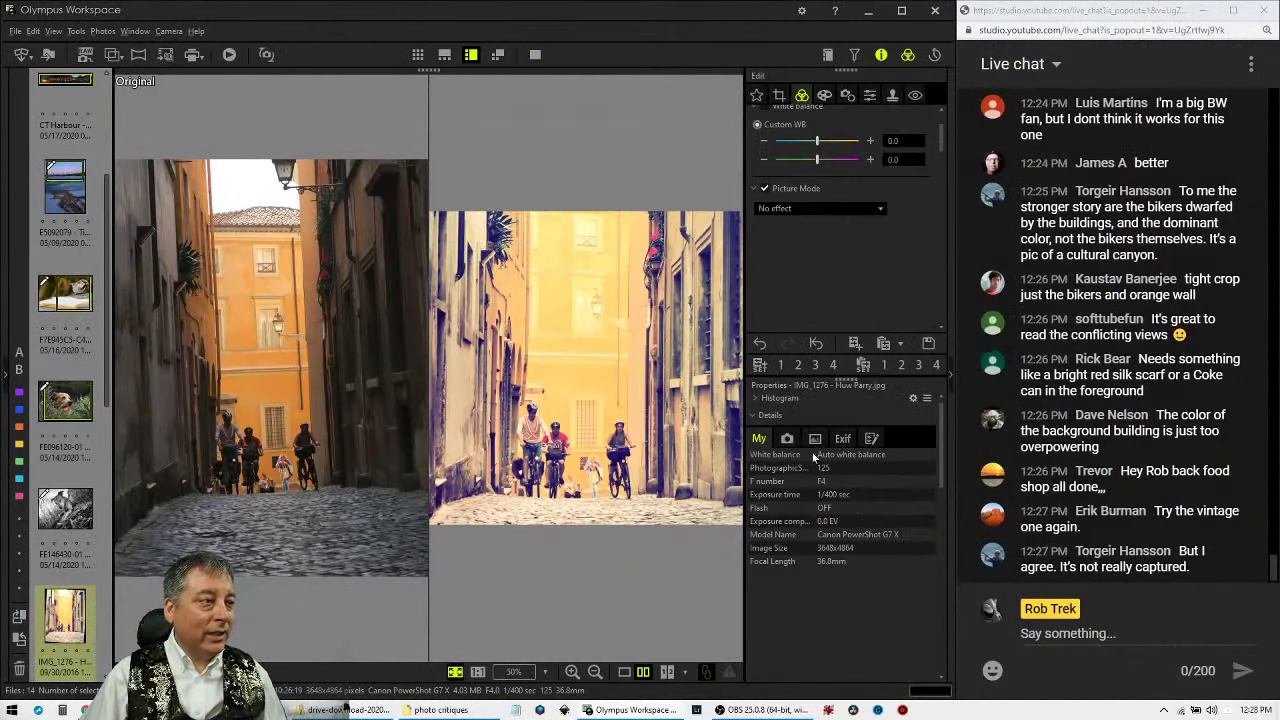
Set the vintage alley photo's picture mode to Monochrome and view the edit alone full screen.
click(804, 209)
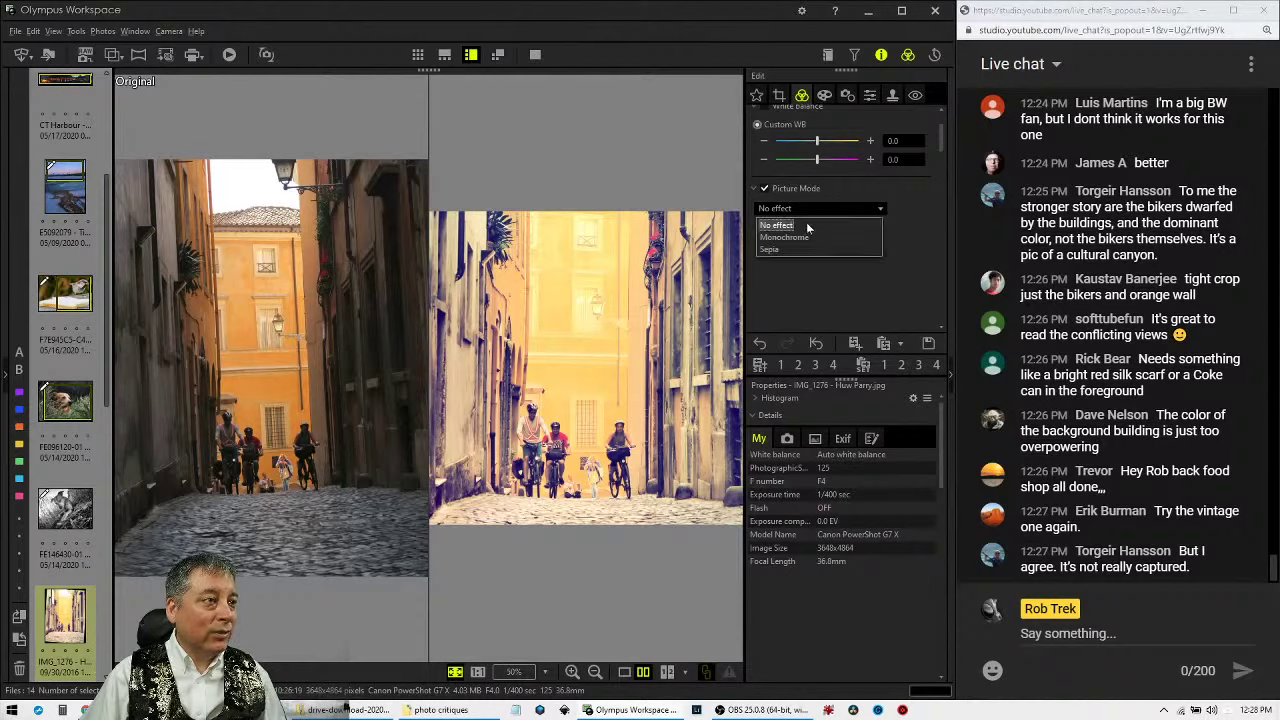
click(786, 237)
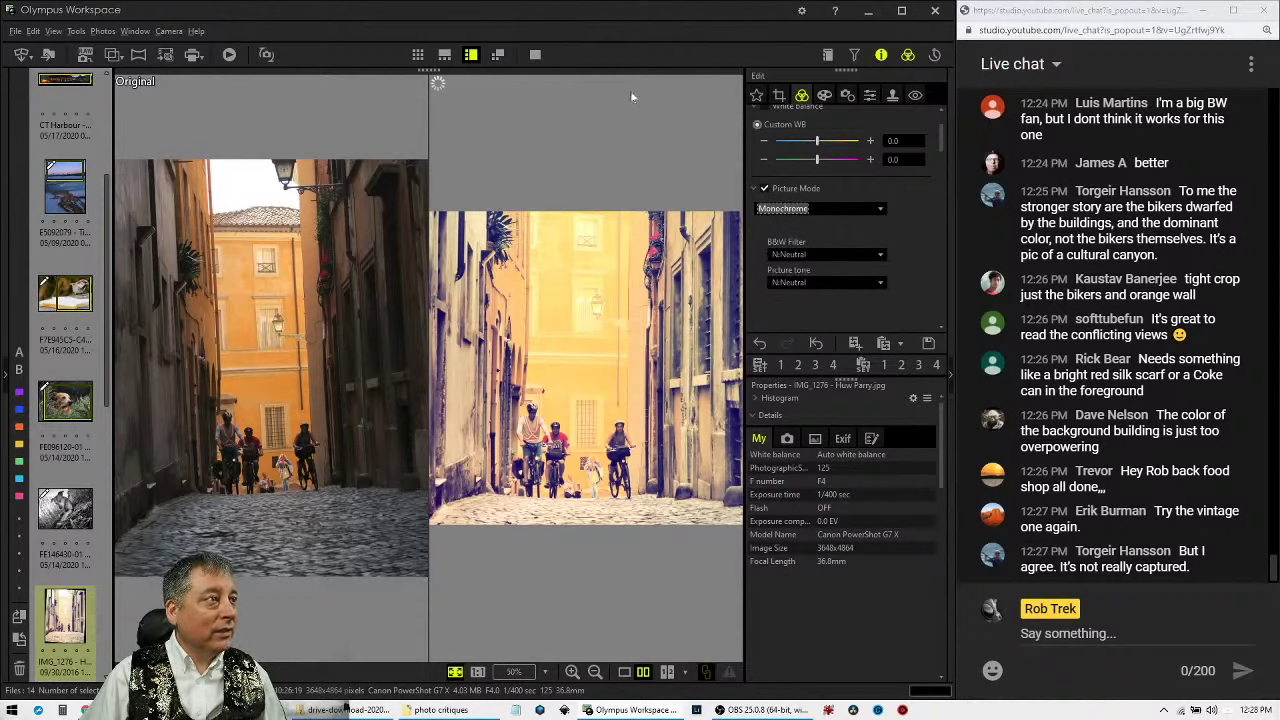
click(538, 55)
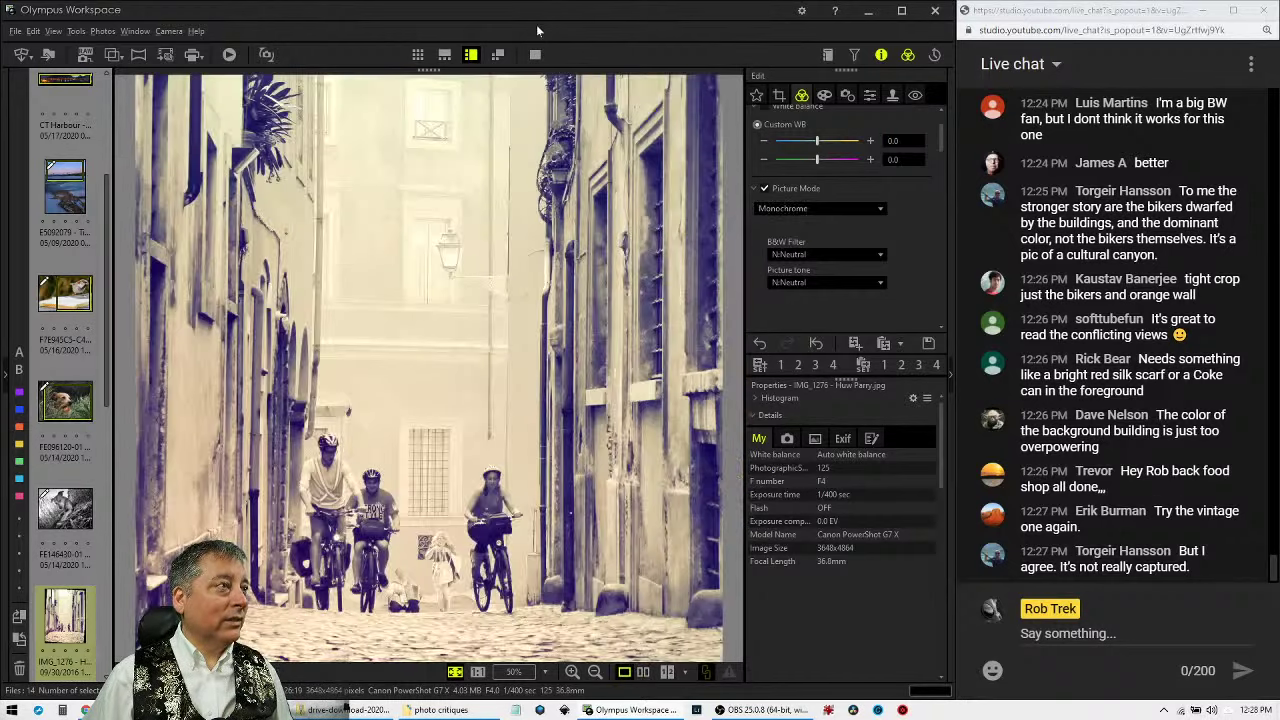
click(535, 54)
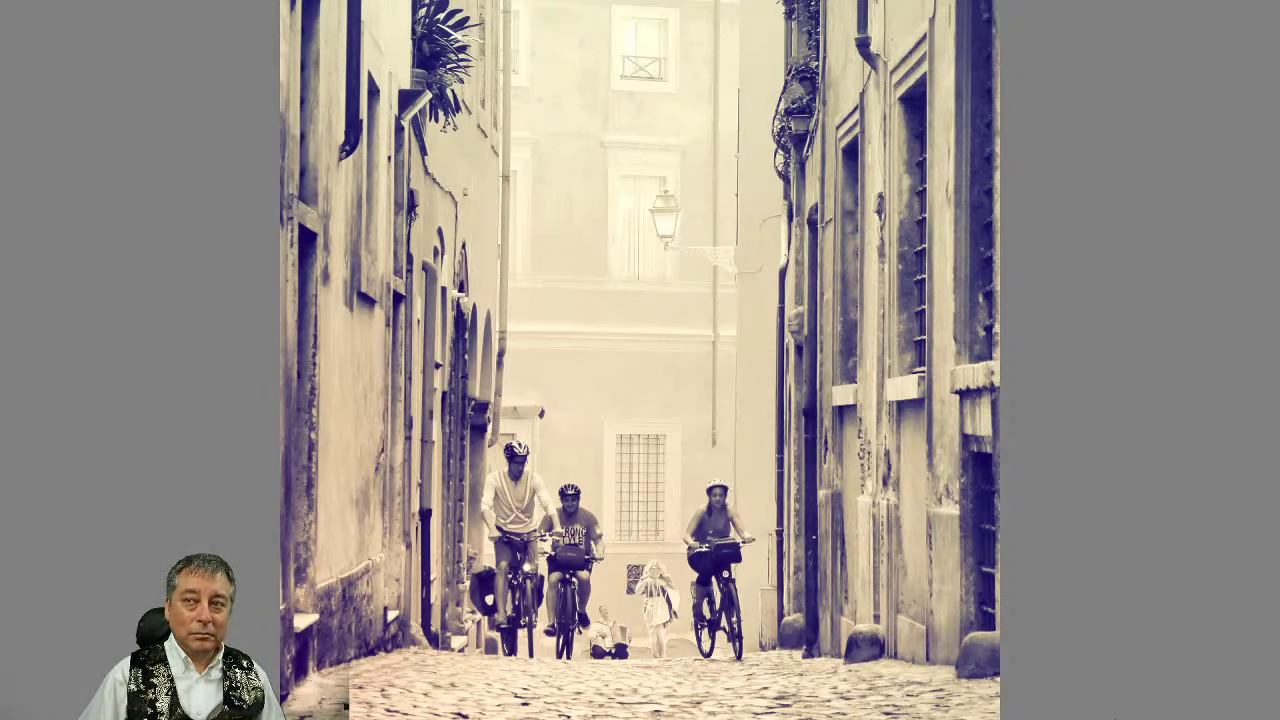
key(Escape)
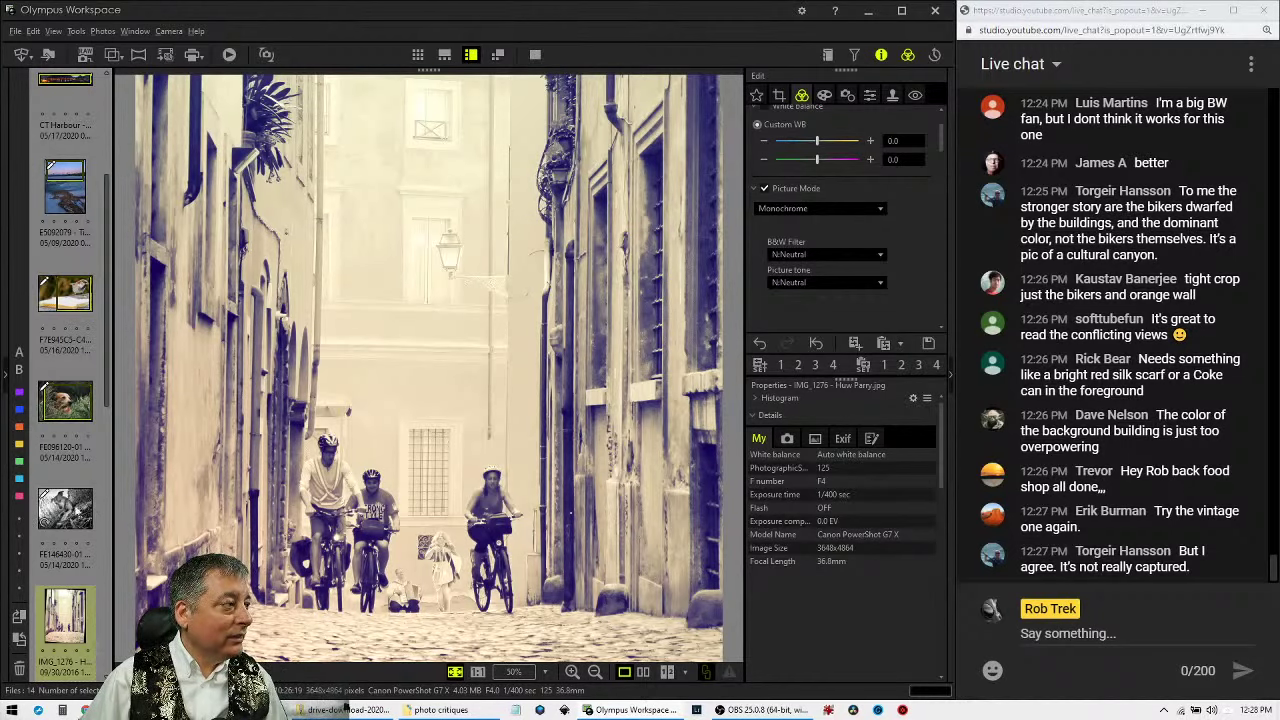
Open the next submission, the niecetexture portrait of the girl.
scroll(70, 480, down, 5)
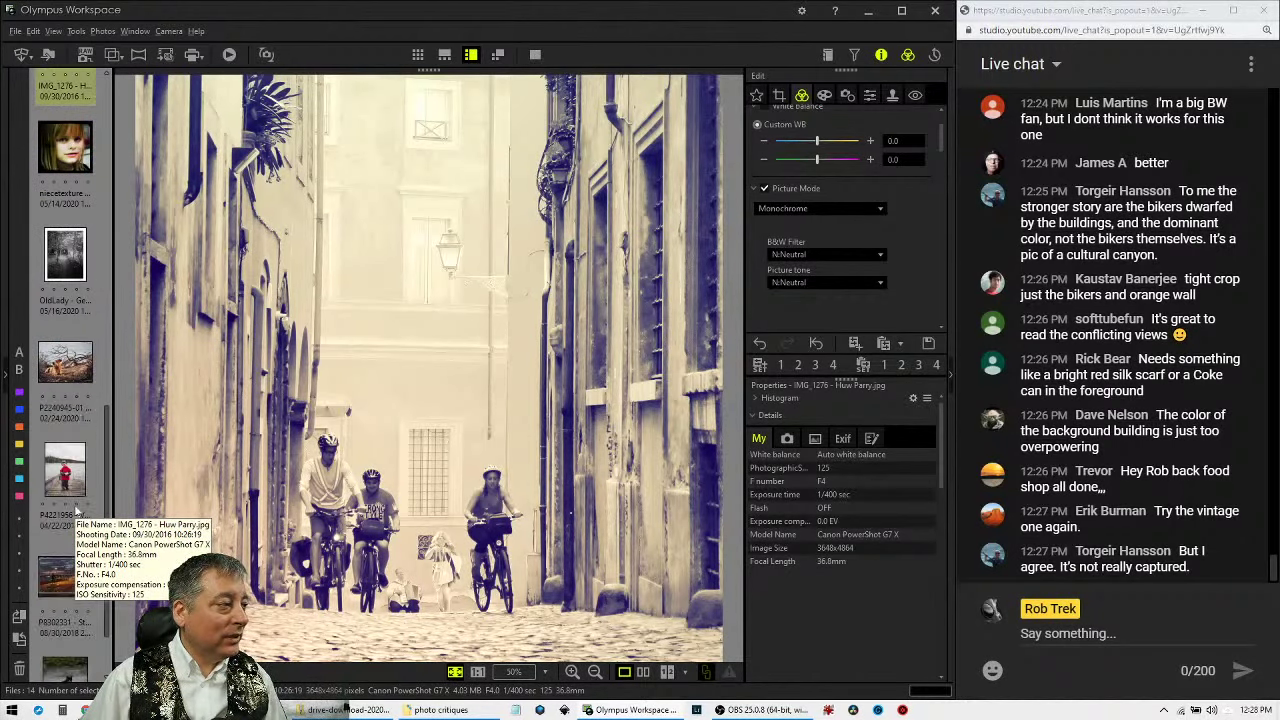
mouse_move(75, 487)
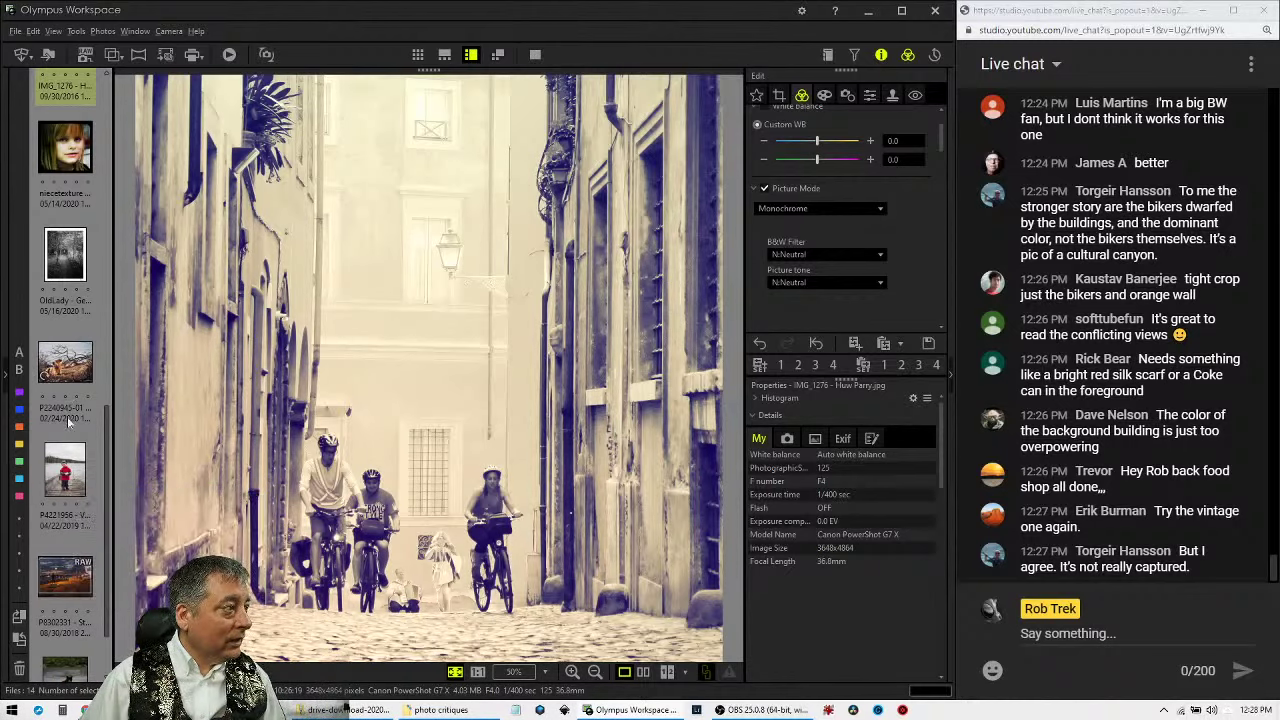
click(67, 205)
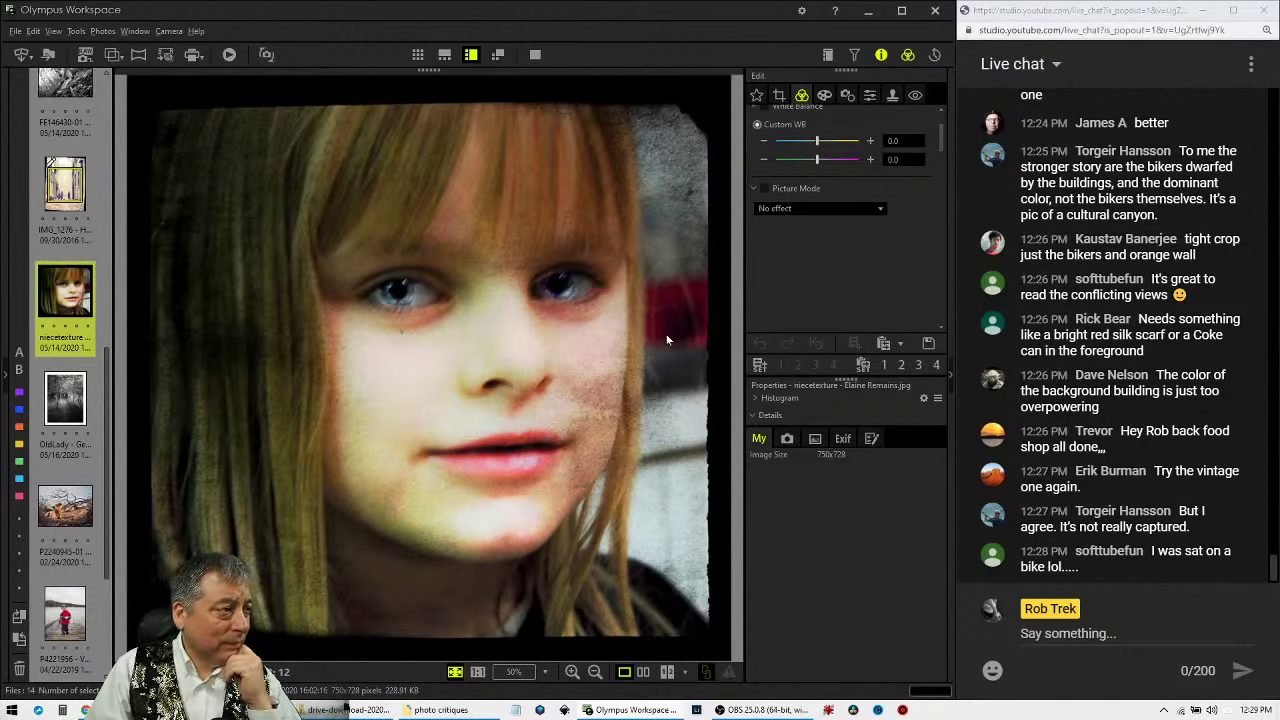
Try the Monochrome and Sepia picture modes on the portrait, then return it to No effect.
click(789, 210)
click(791, 236)
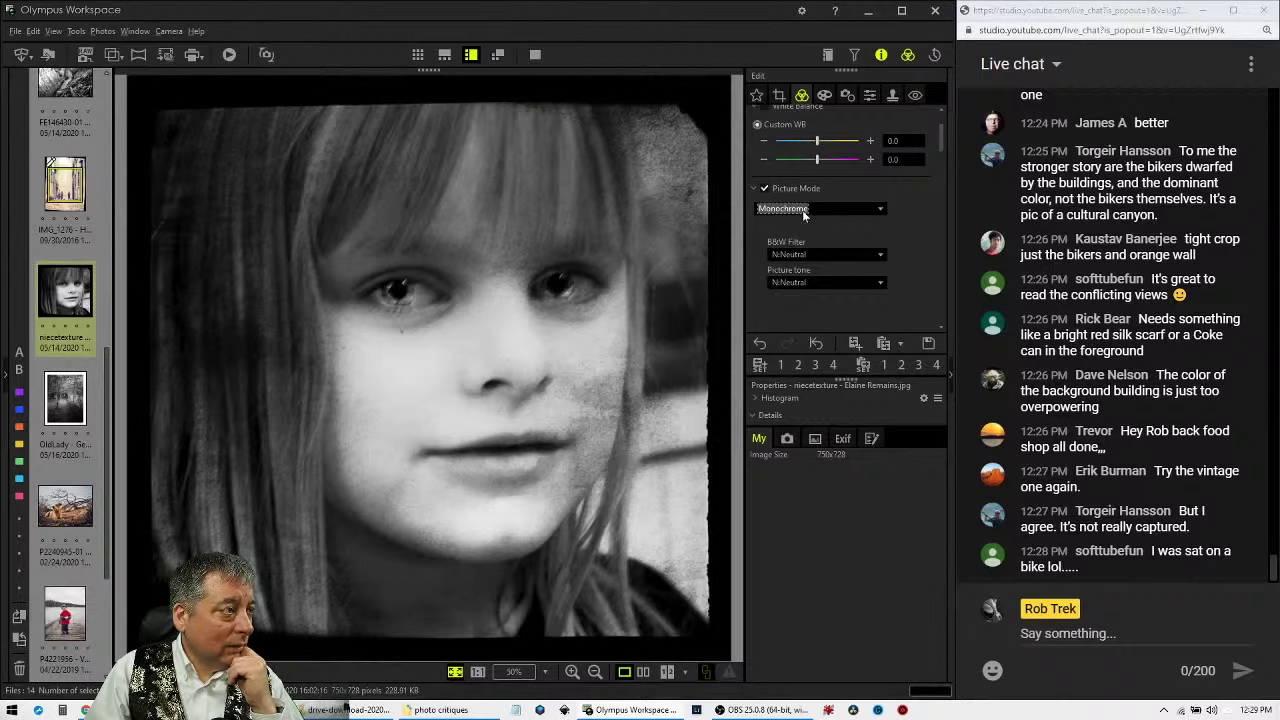
click(803, 210)
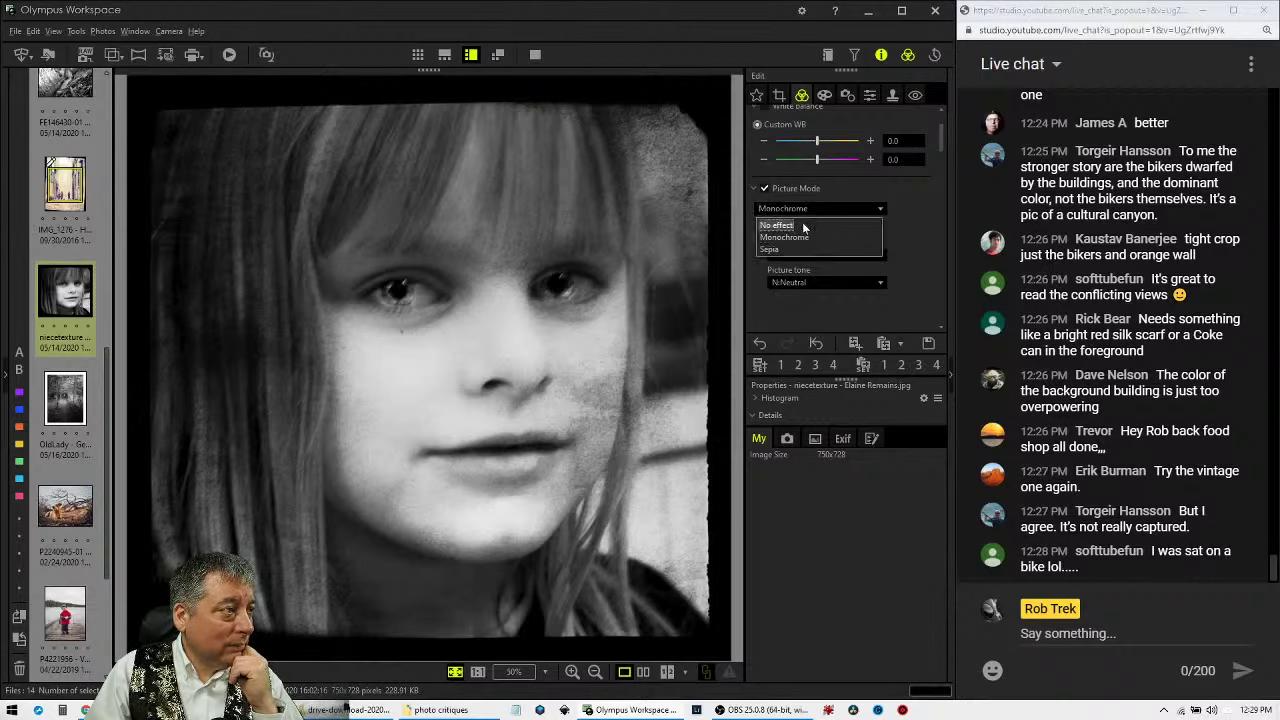
click(860, 240)
click(854, 209)
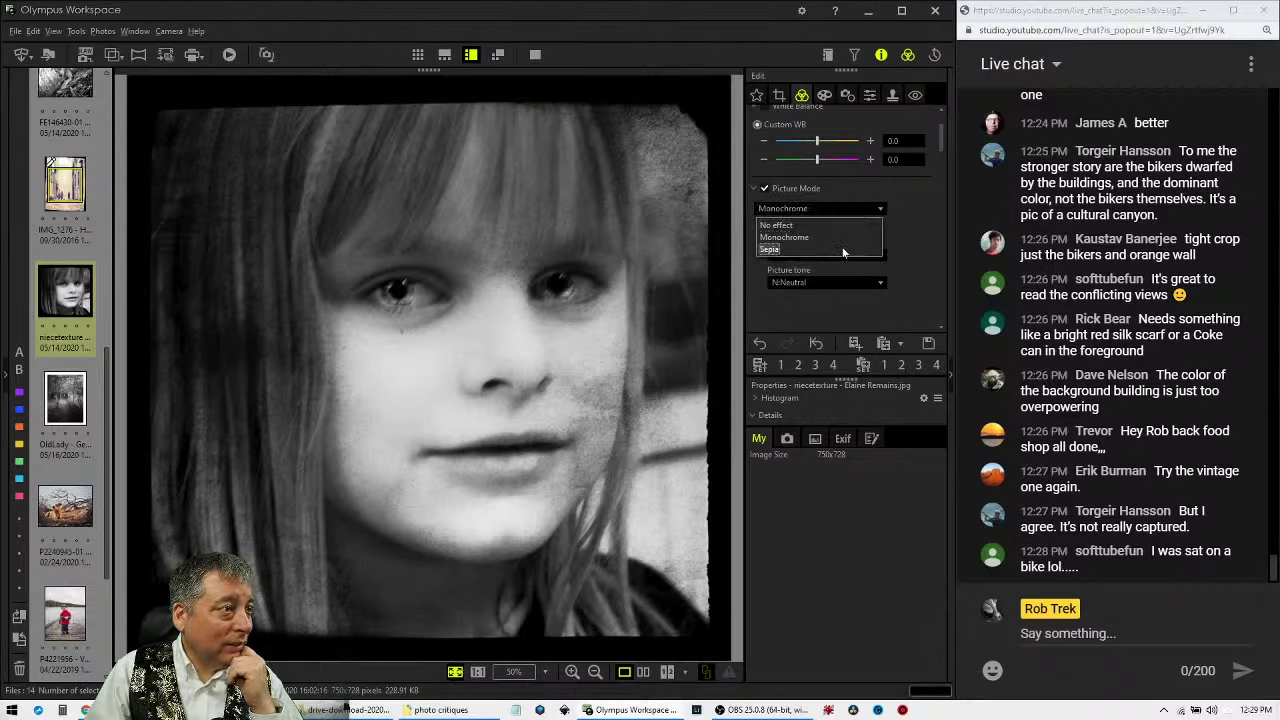
click(844, 247)
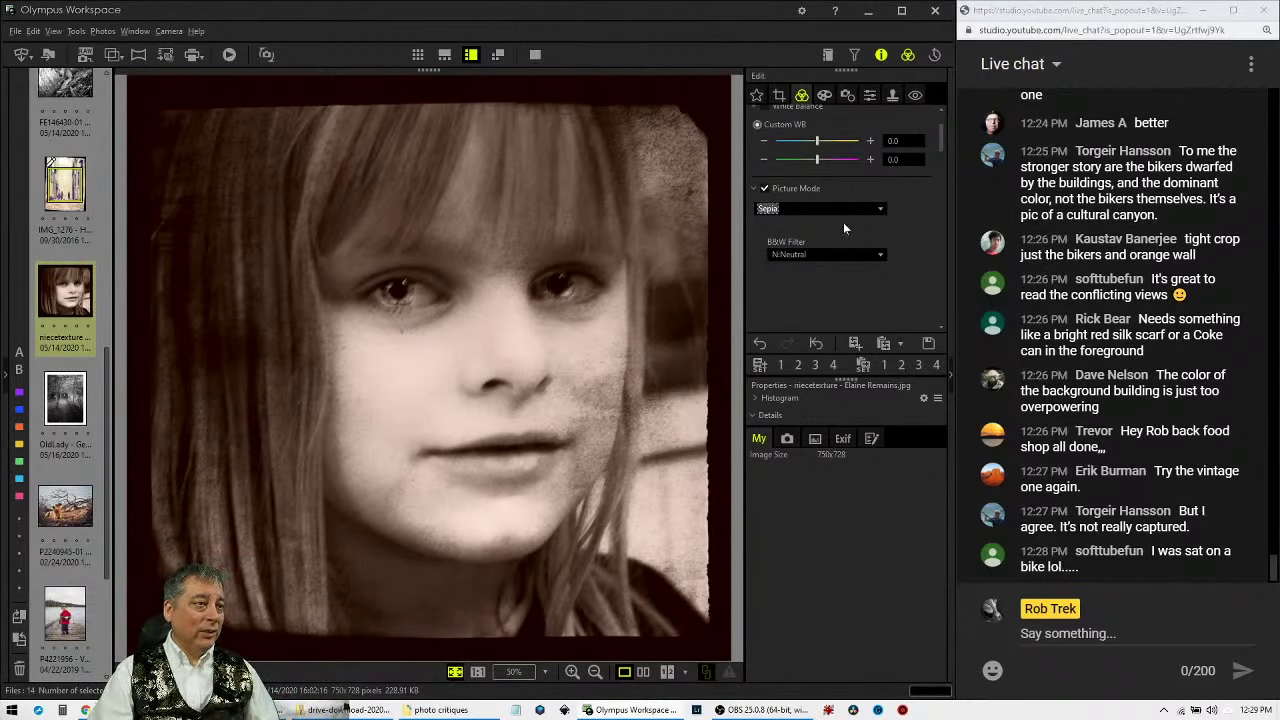
click(844, 211)
click(846, 225)
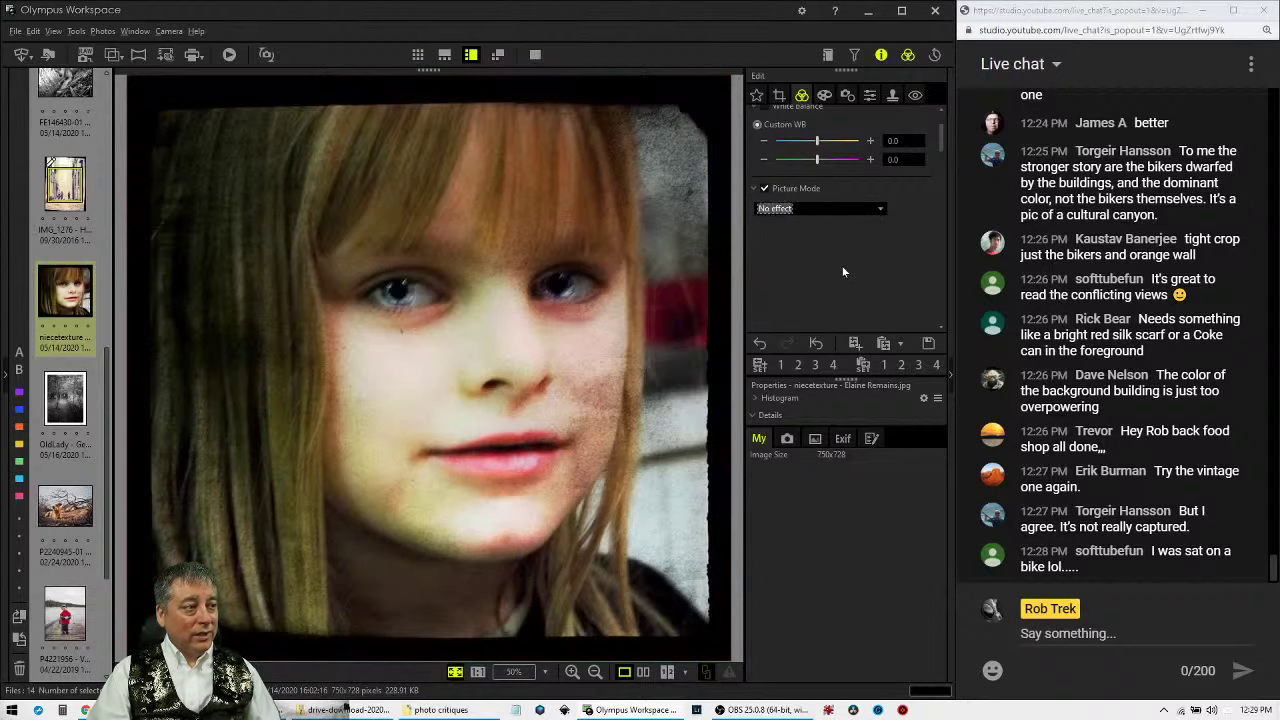
Boost the saturation of the blue and cyan hues with Adjust Color, and compare the portrait side by side with the original.
scroll(884, 251, up, 1)
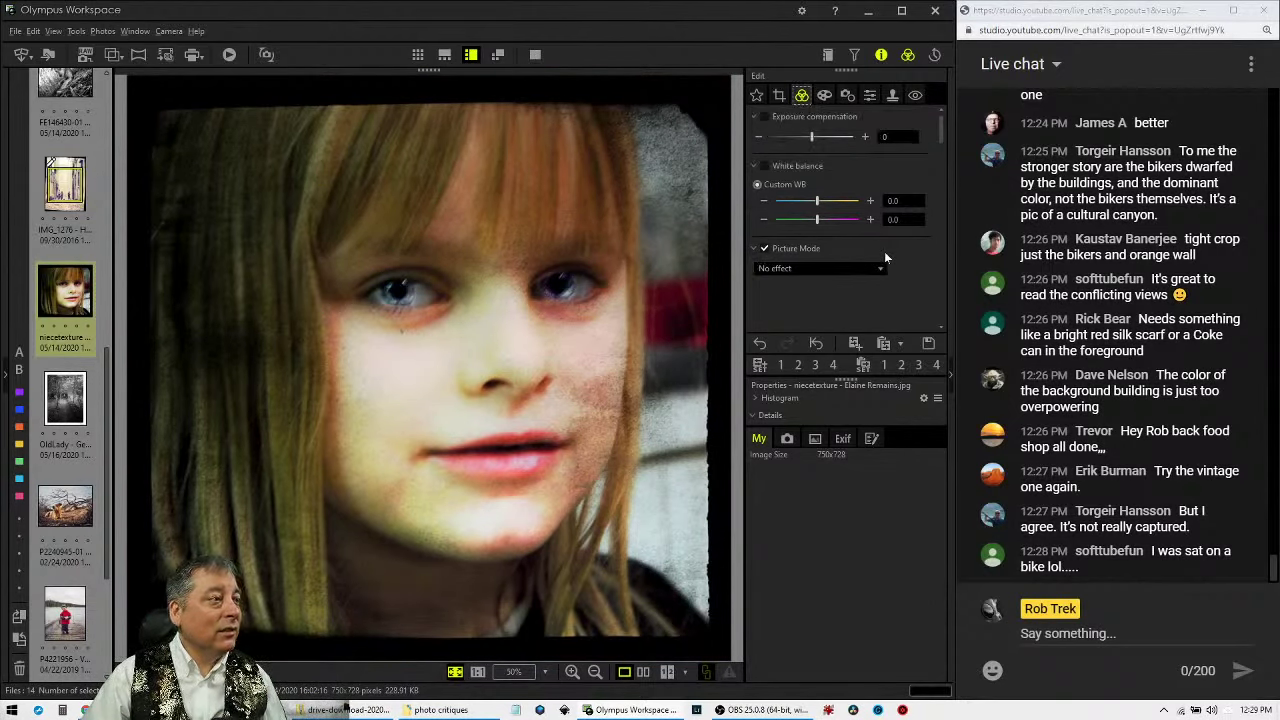
scroll(902, 299, down, 3)
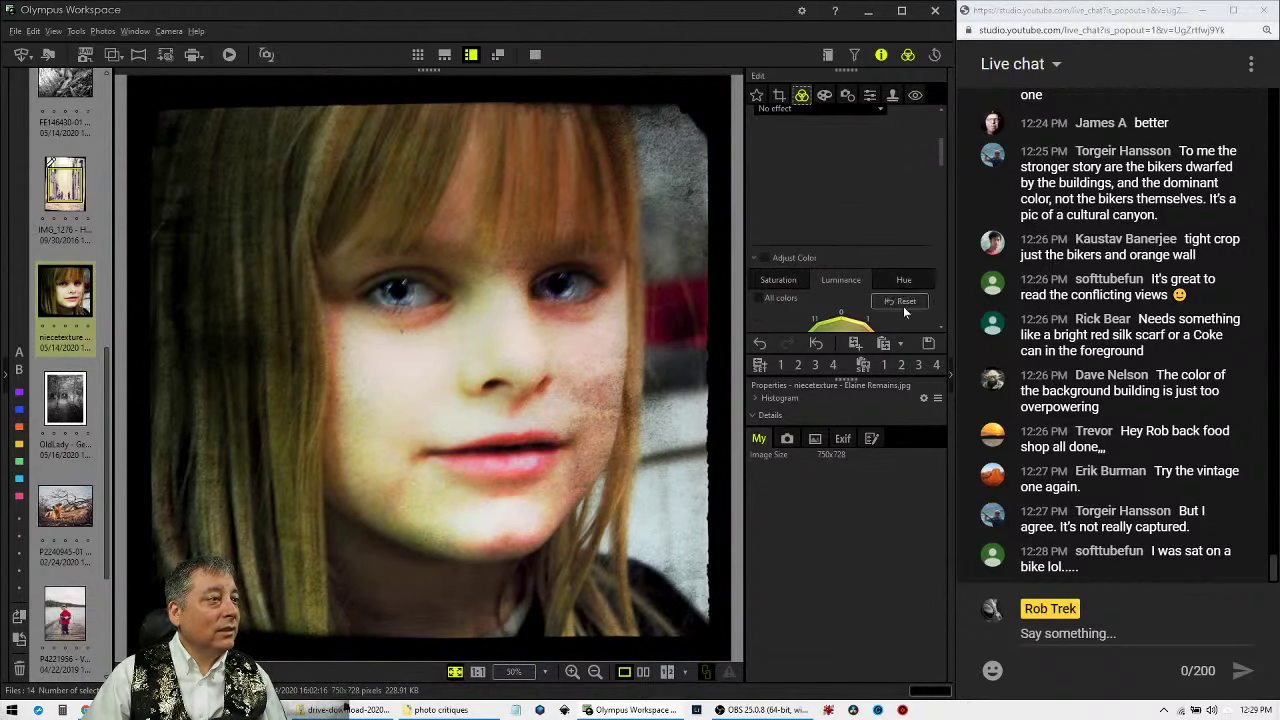
scroll(903, 306, down, 3)
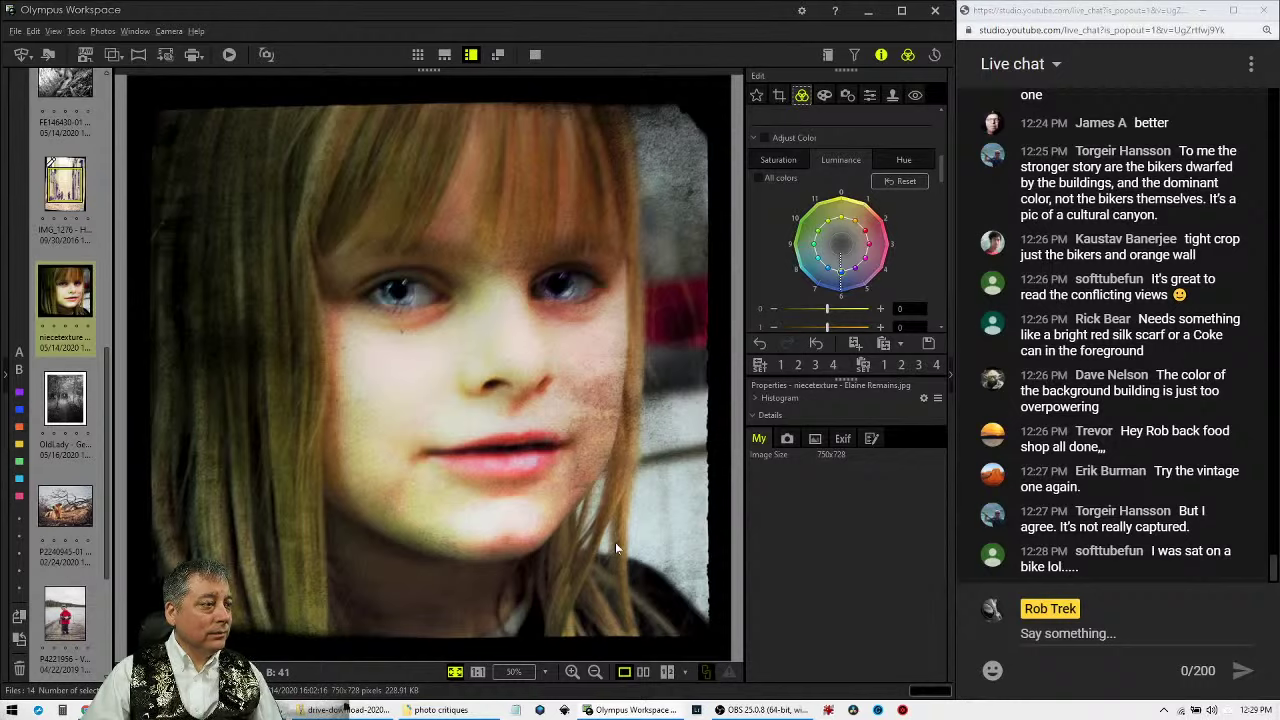
scroll(897, 258, up, 3)
scroll(912, 185, up, 3)
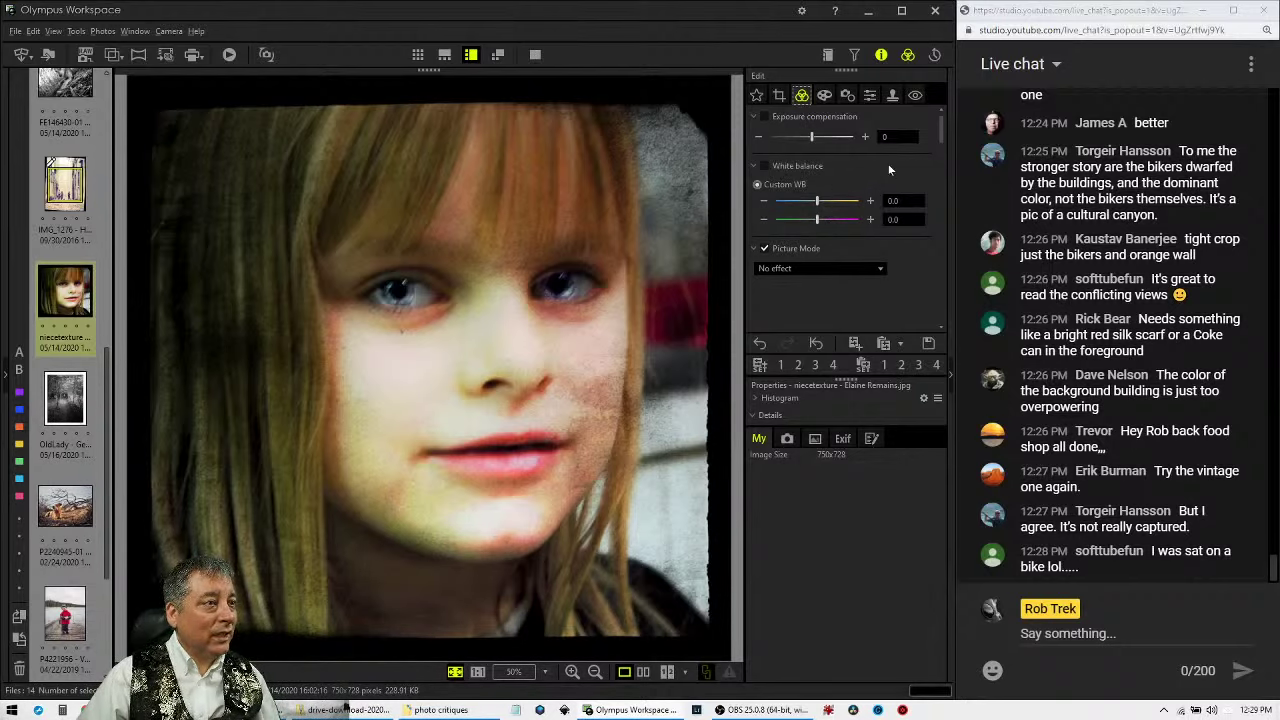
scroll(931, 249, down, 3)
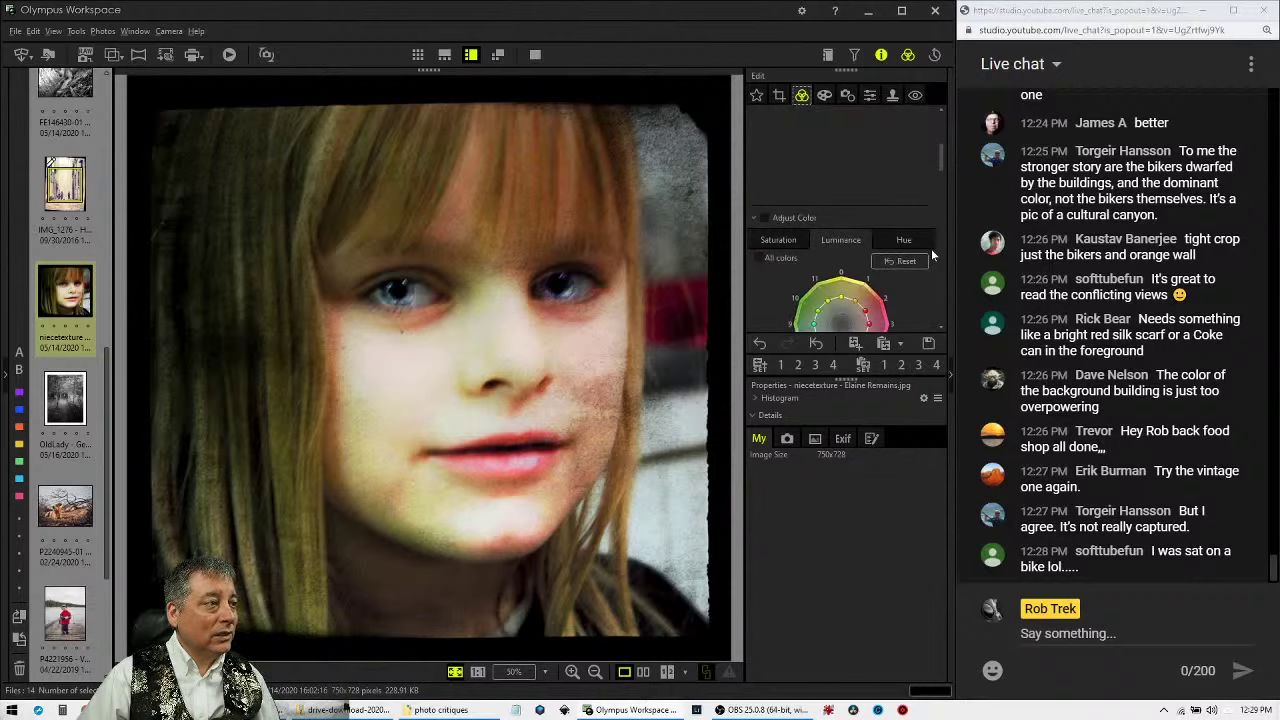
scroll(931, 254, down, 3)
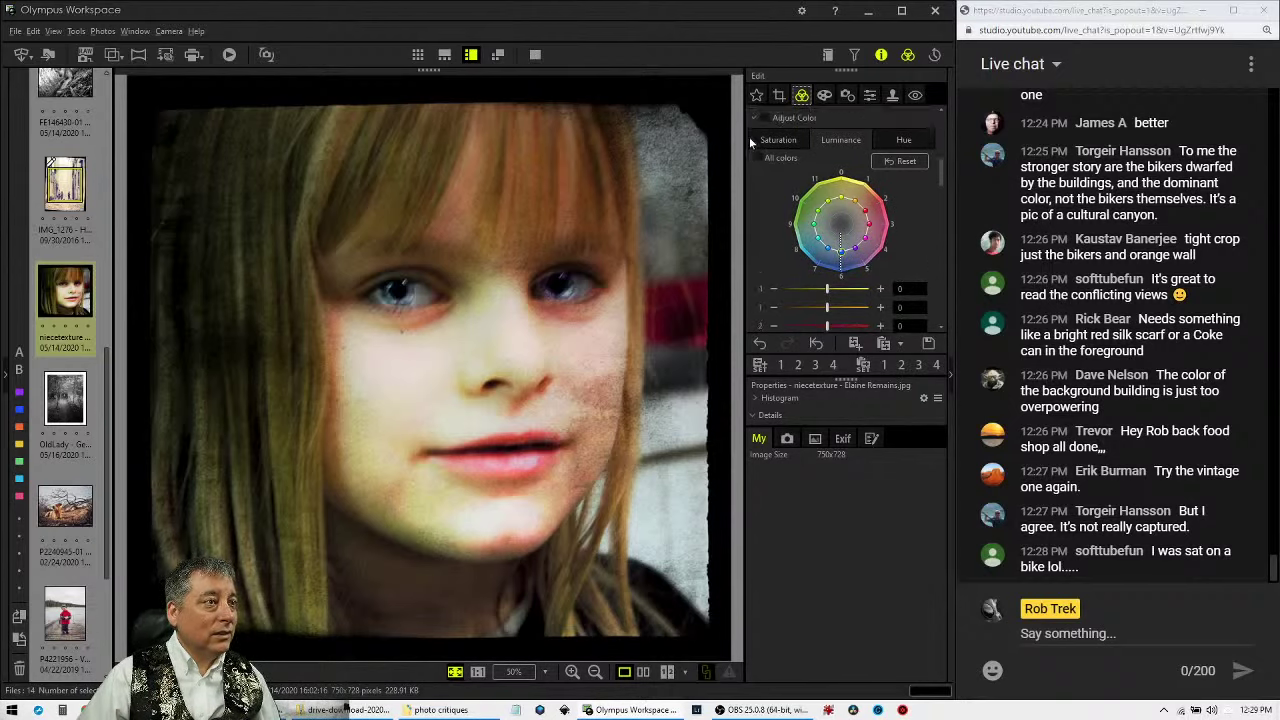
click(771, 140)
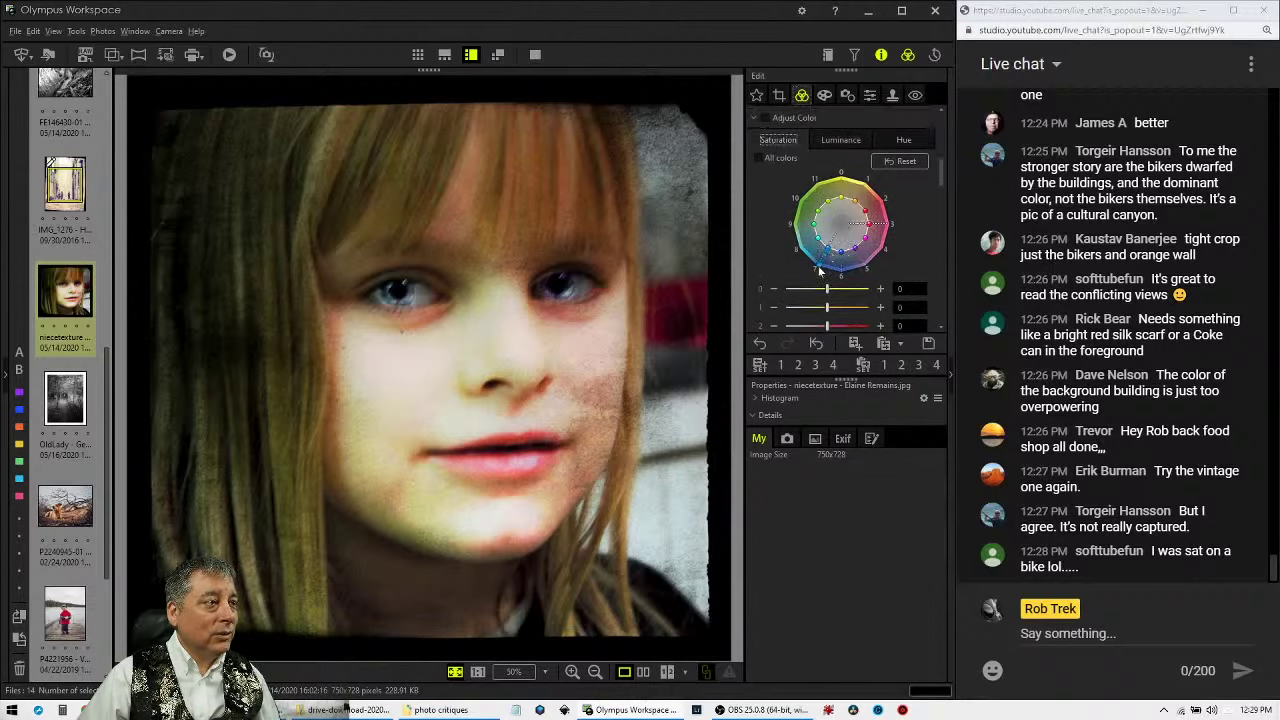
drag(820, 270, 801, 246)
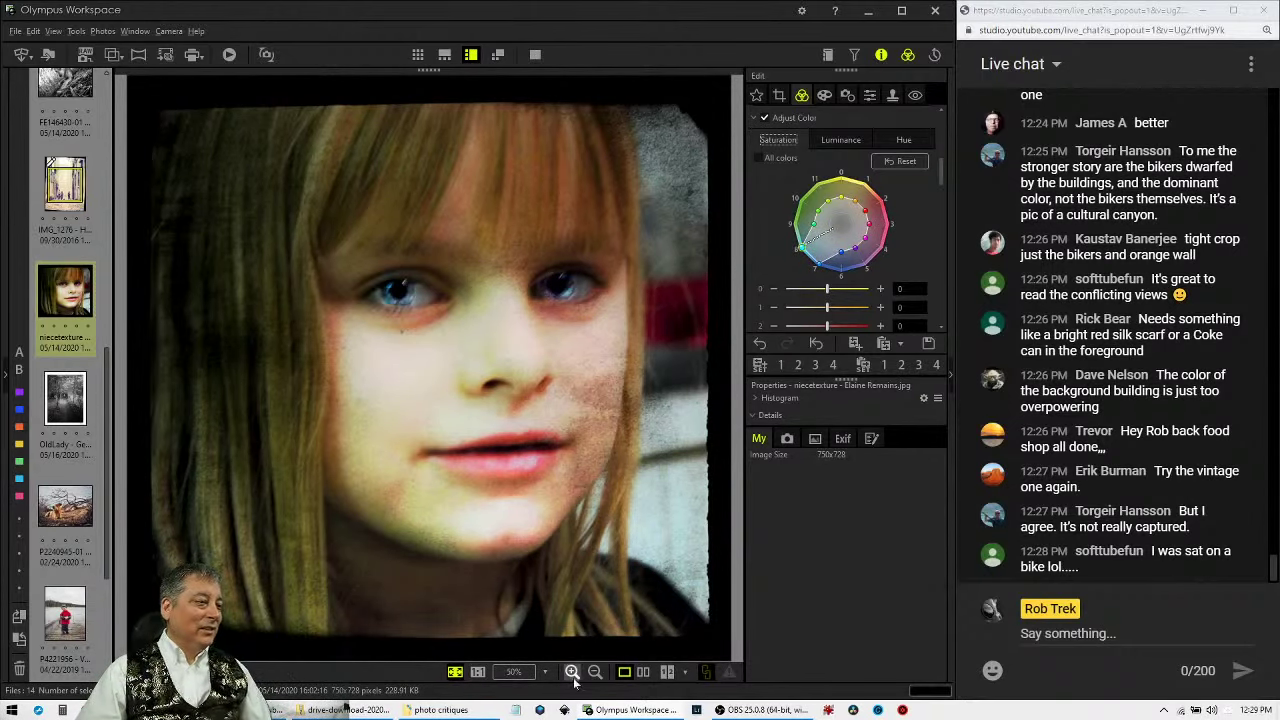
click(643, 671)
mouse_move(760, 710)
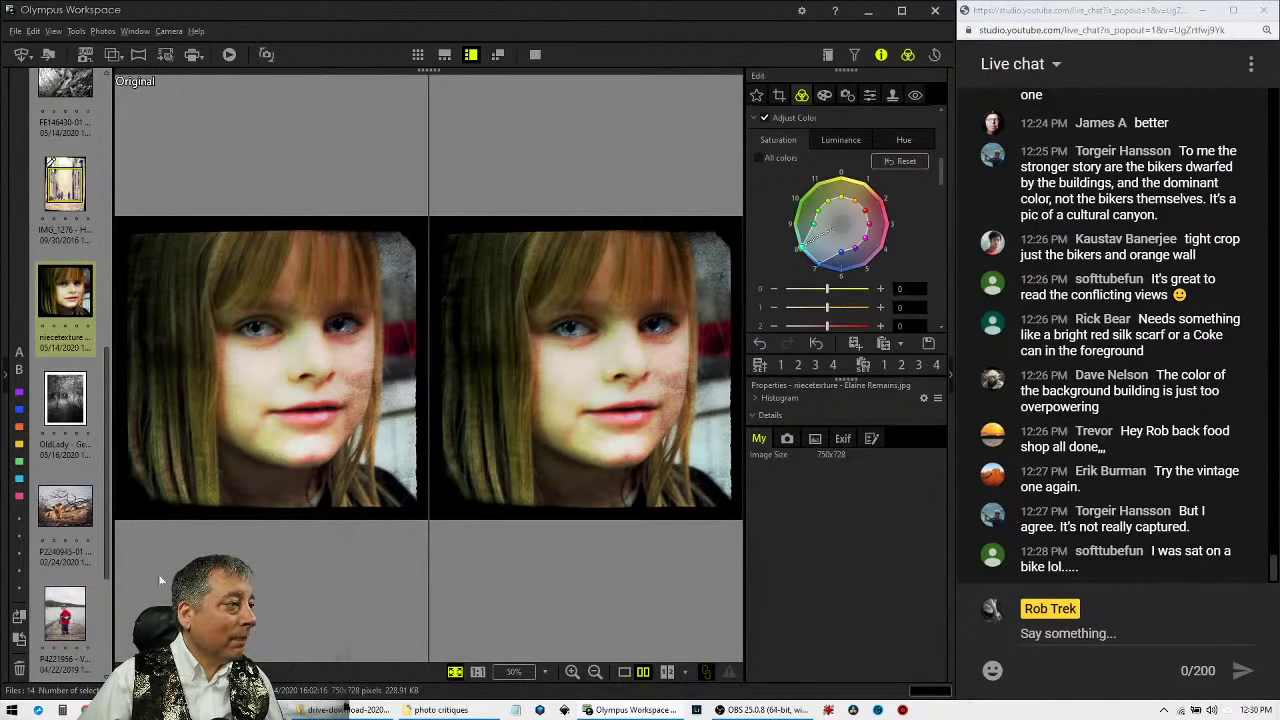
Open the OldLady photo of the wooded path and show it in a single view.
click(55, 410)
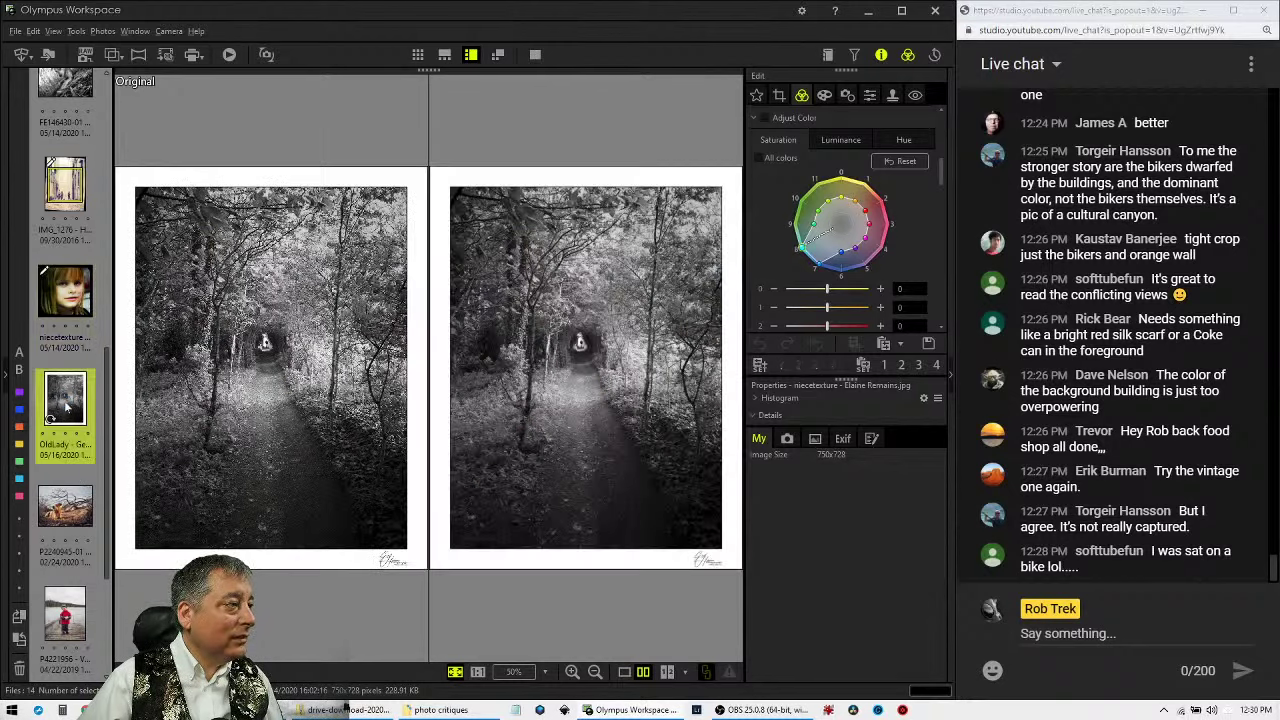
click(621, 673)
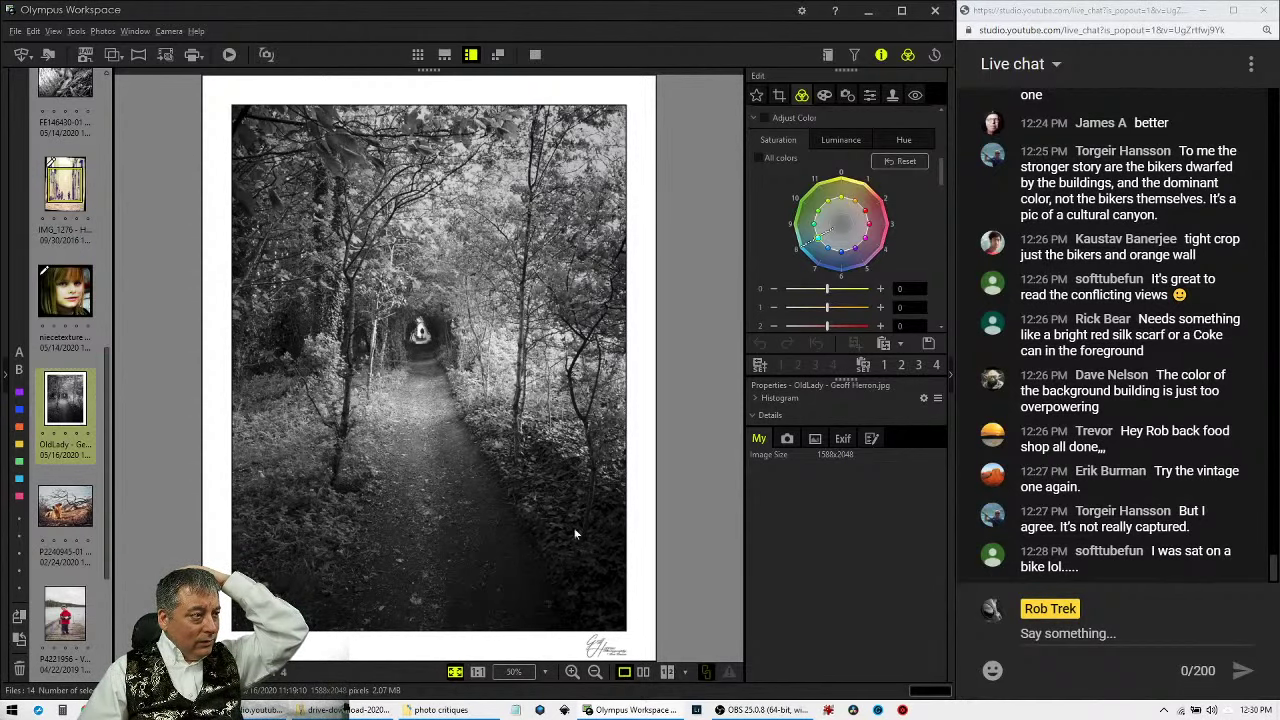
Inspect the distant figure up close, then use Crop to tilt the wooded path photo by 13.7°.
click(425, 350)
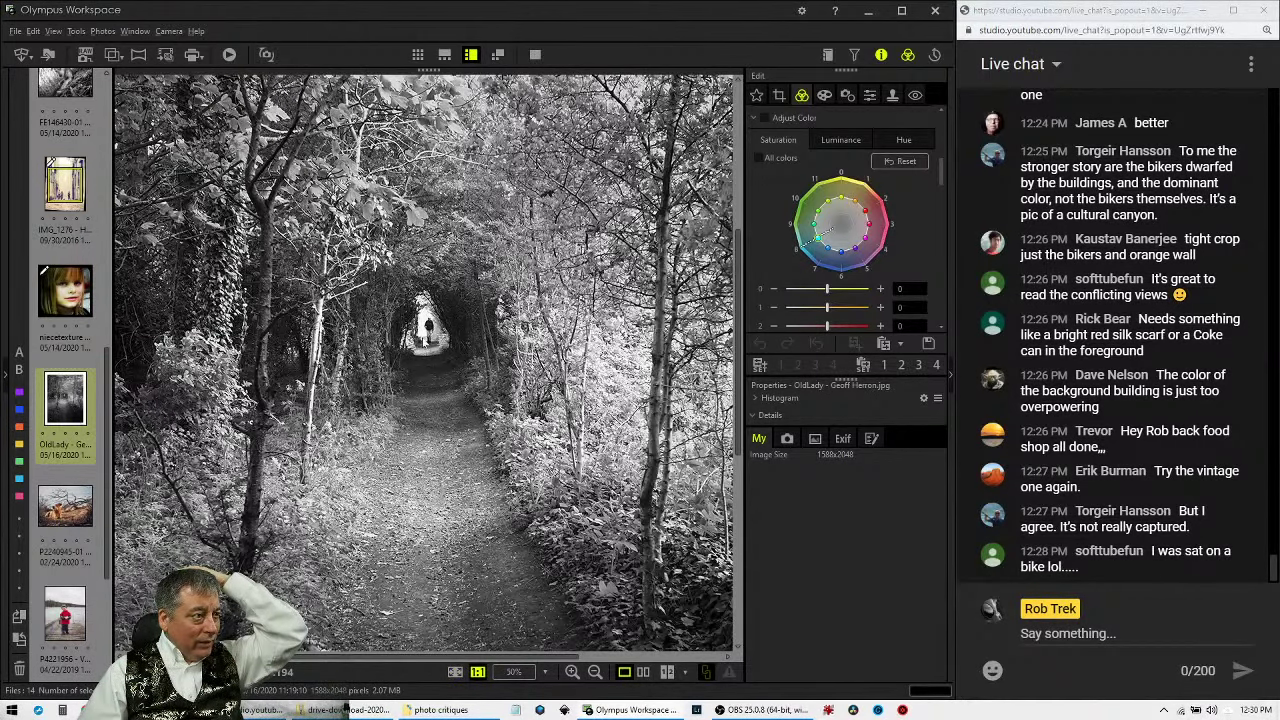
click(479, 472)
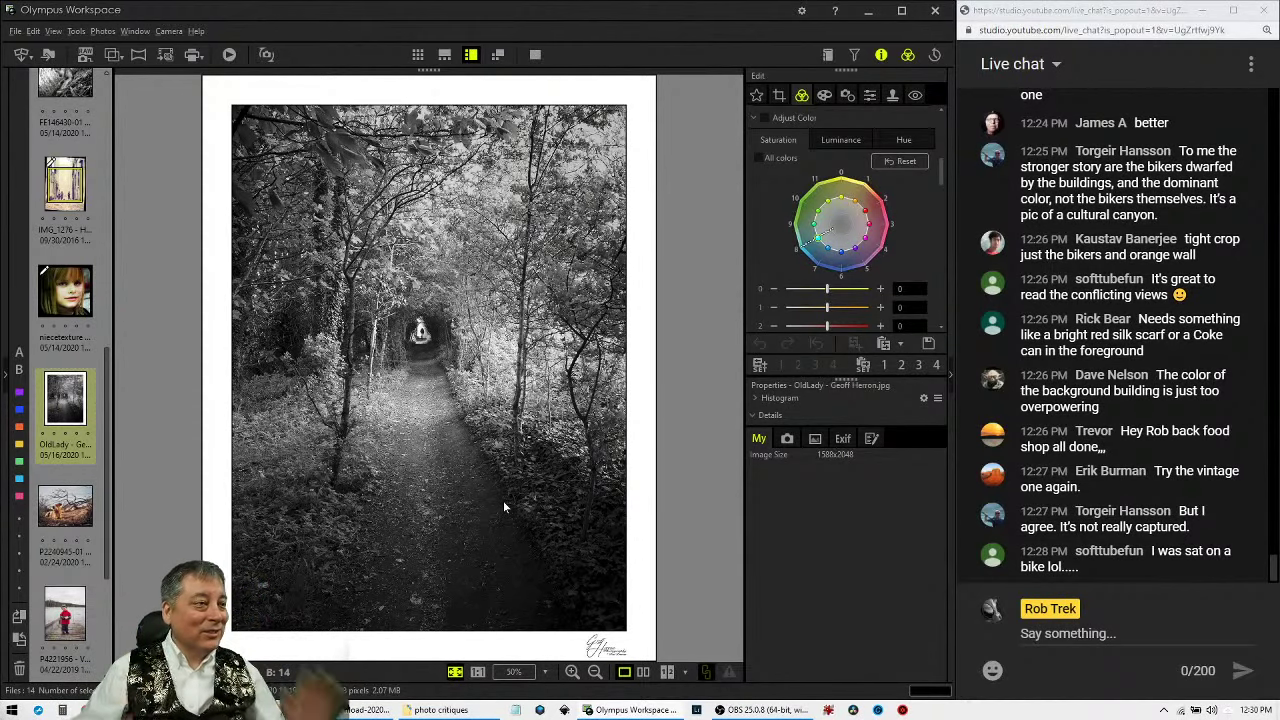
click(779, 96)
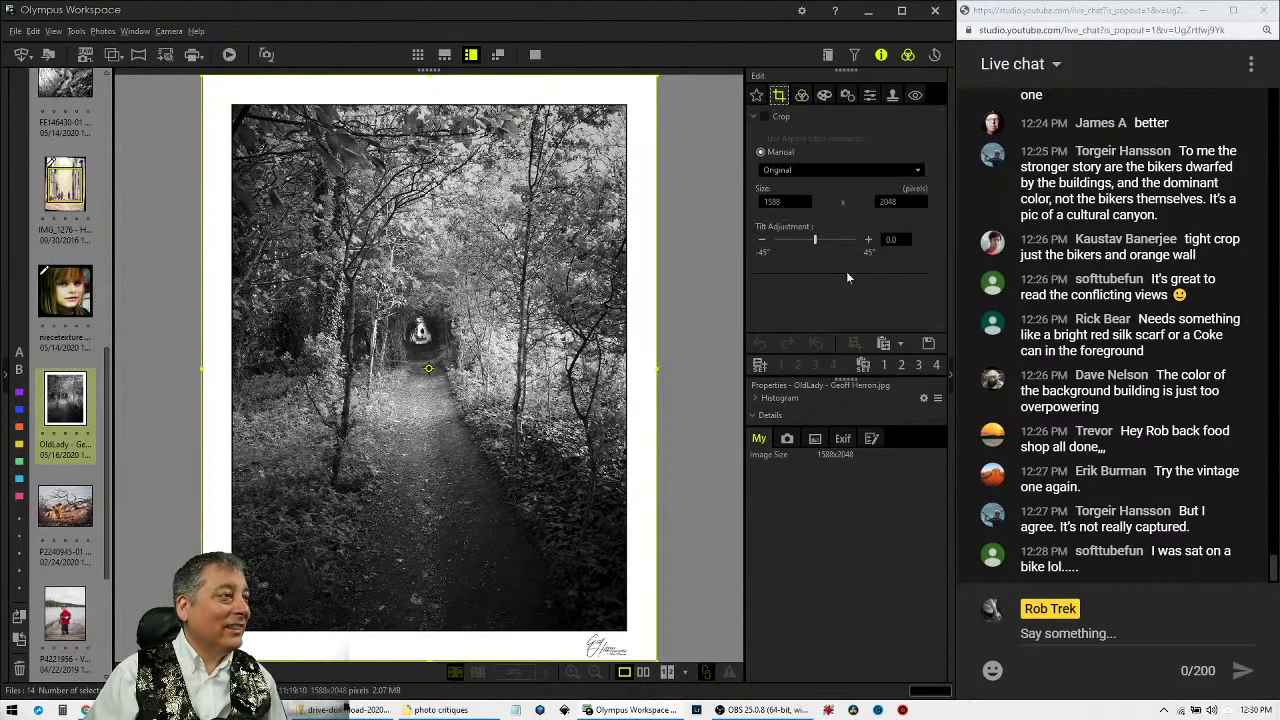
drag(818, 241, 828, 243)
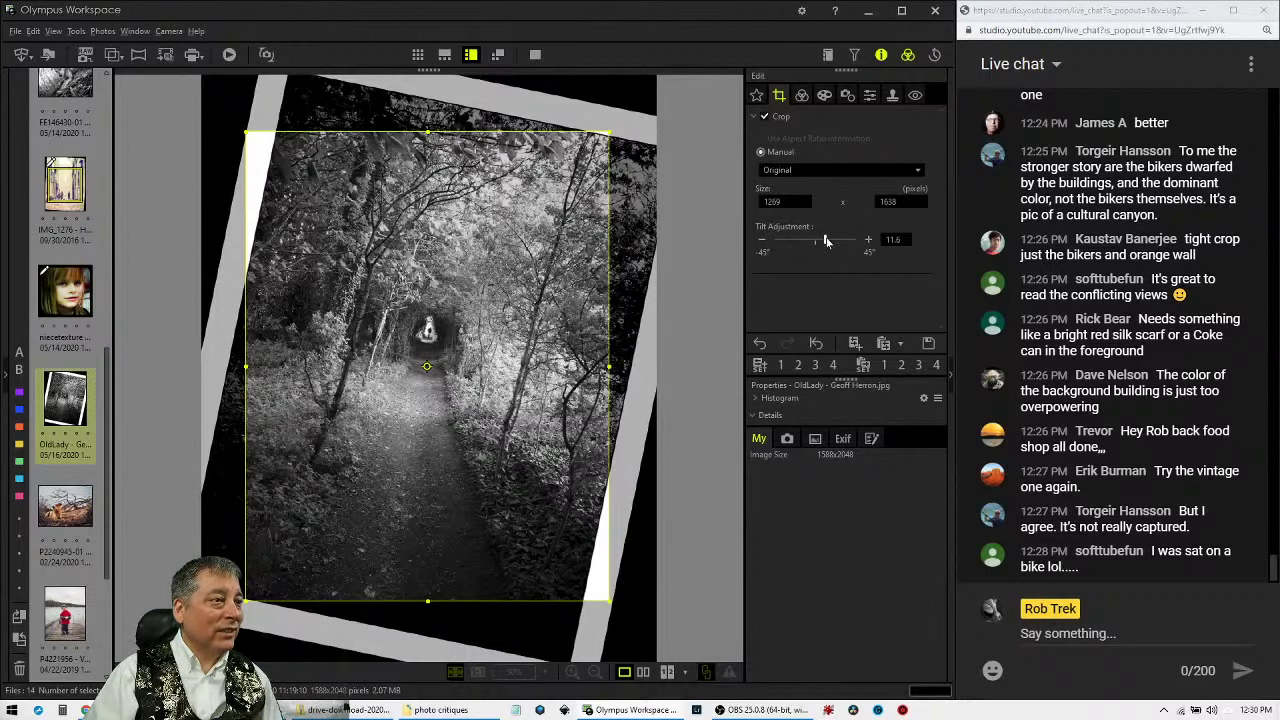
drag(826, 241, 828, 241)
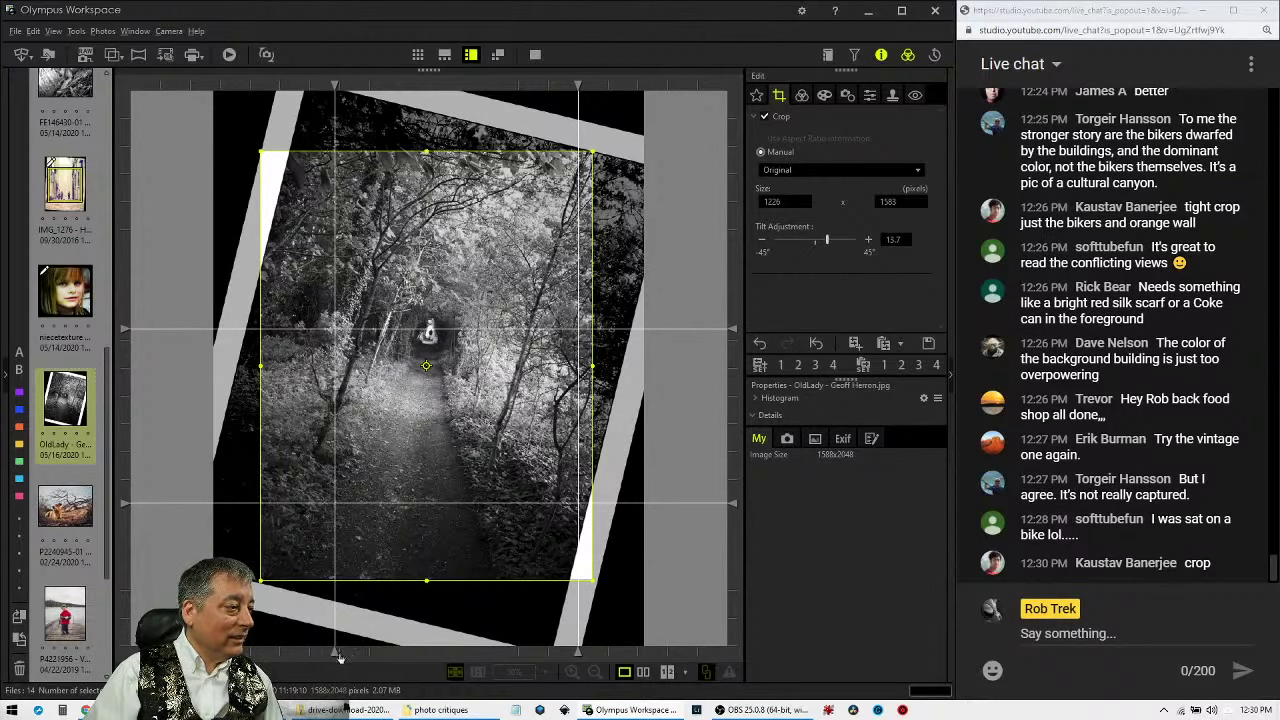
Align a vertical guide line with the distant figure, set the tilt to 4.5°, and view the cropped result.
drag(336, 655, 416, 657)
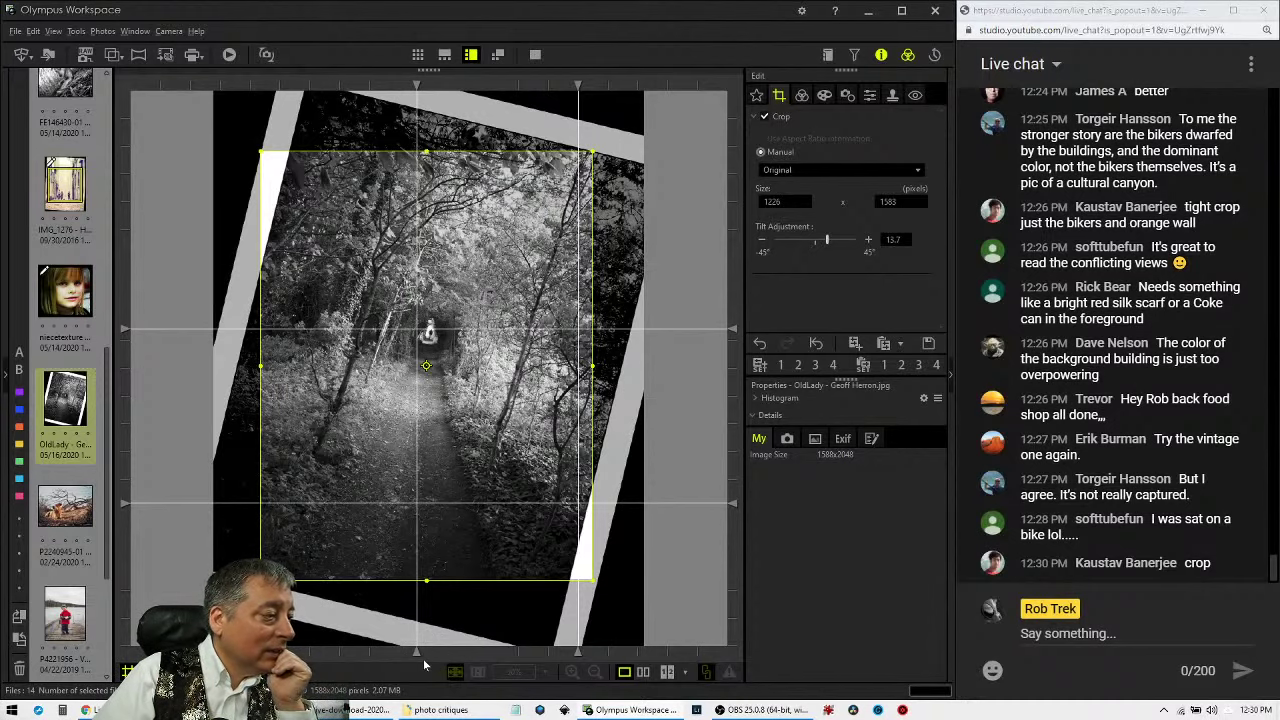
drag(419, 660, 424, 658)
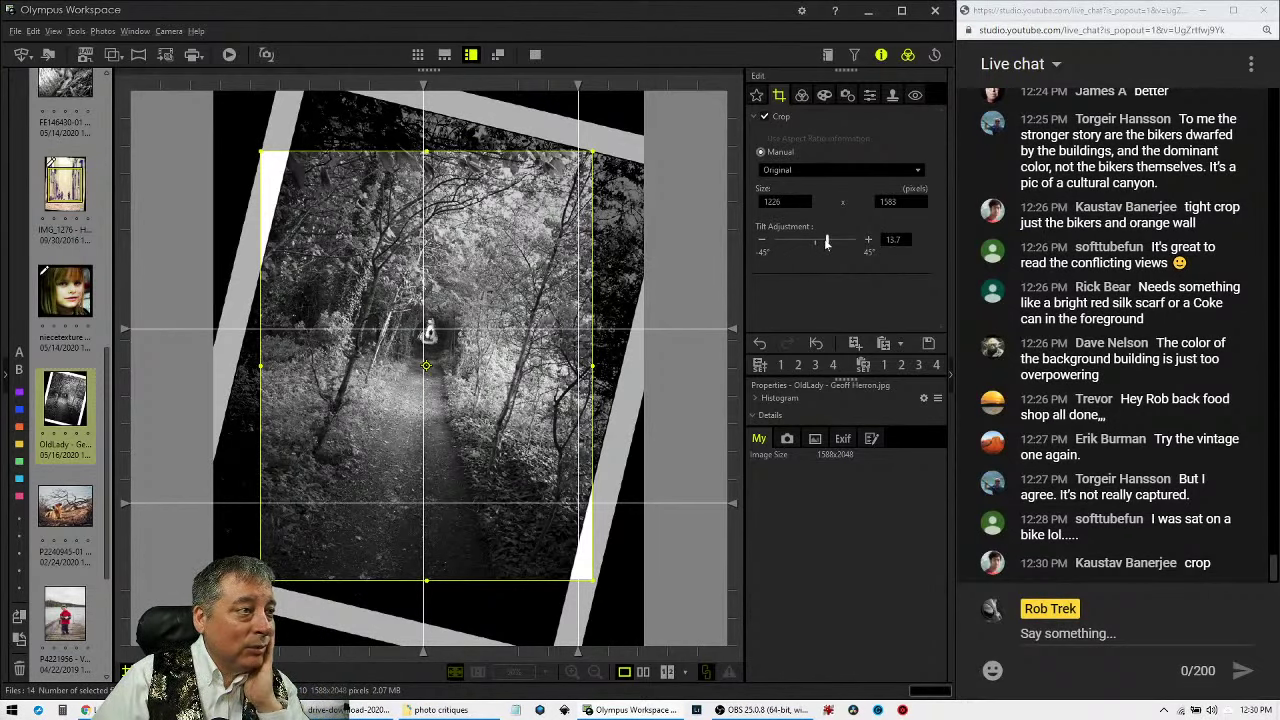
drag(826, 243, 820, 243)
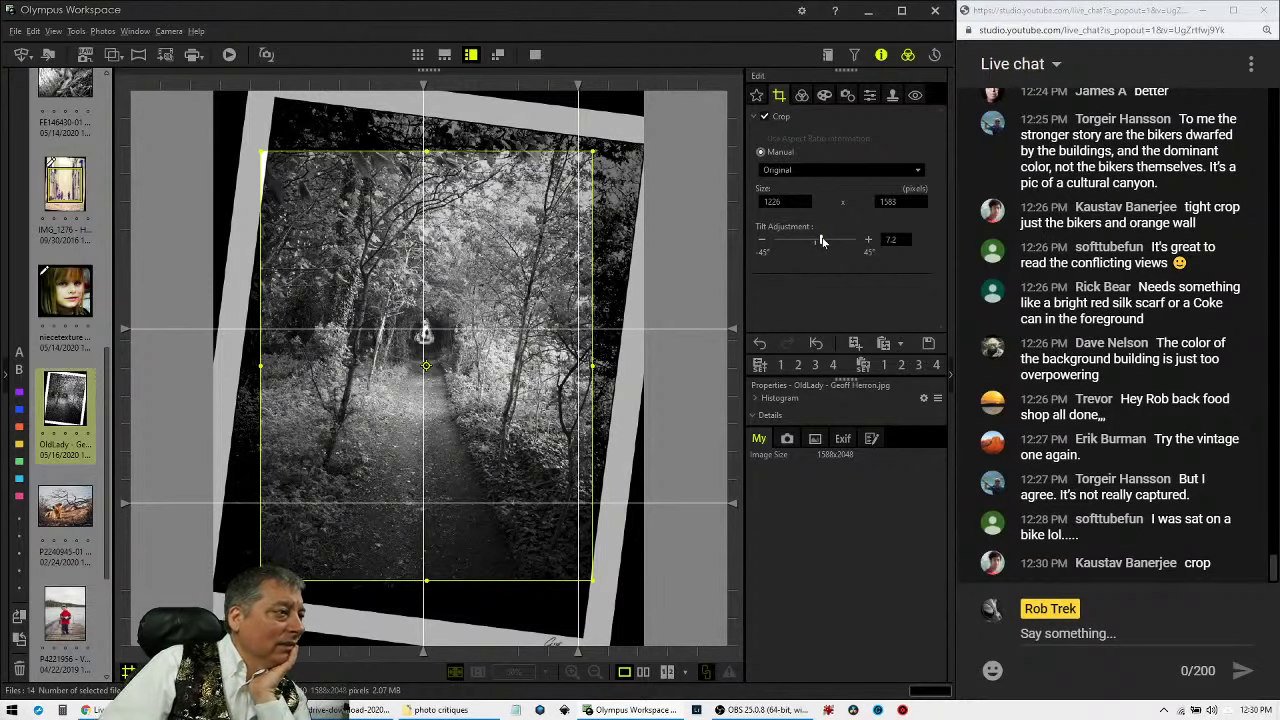
drag(822, 240, 818, 241)
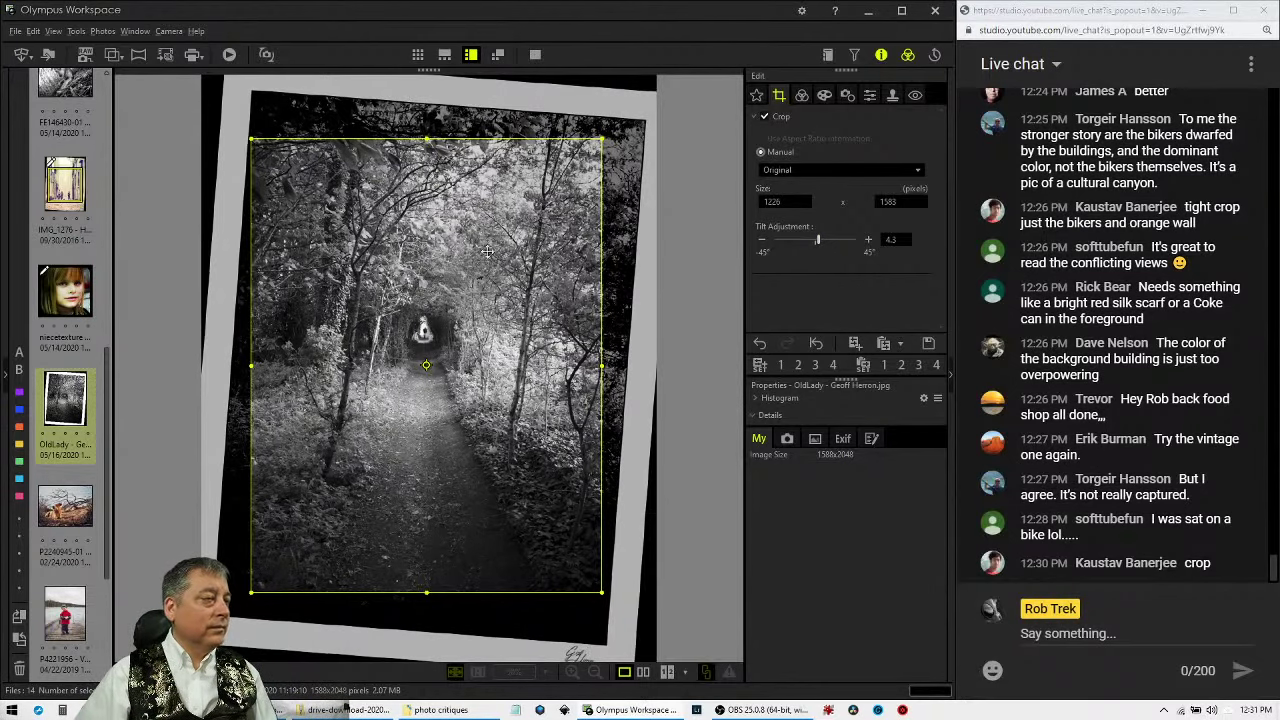
click(801, 95)
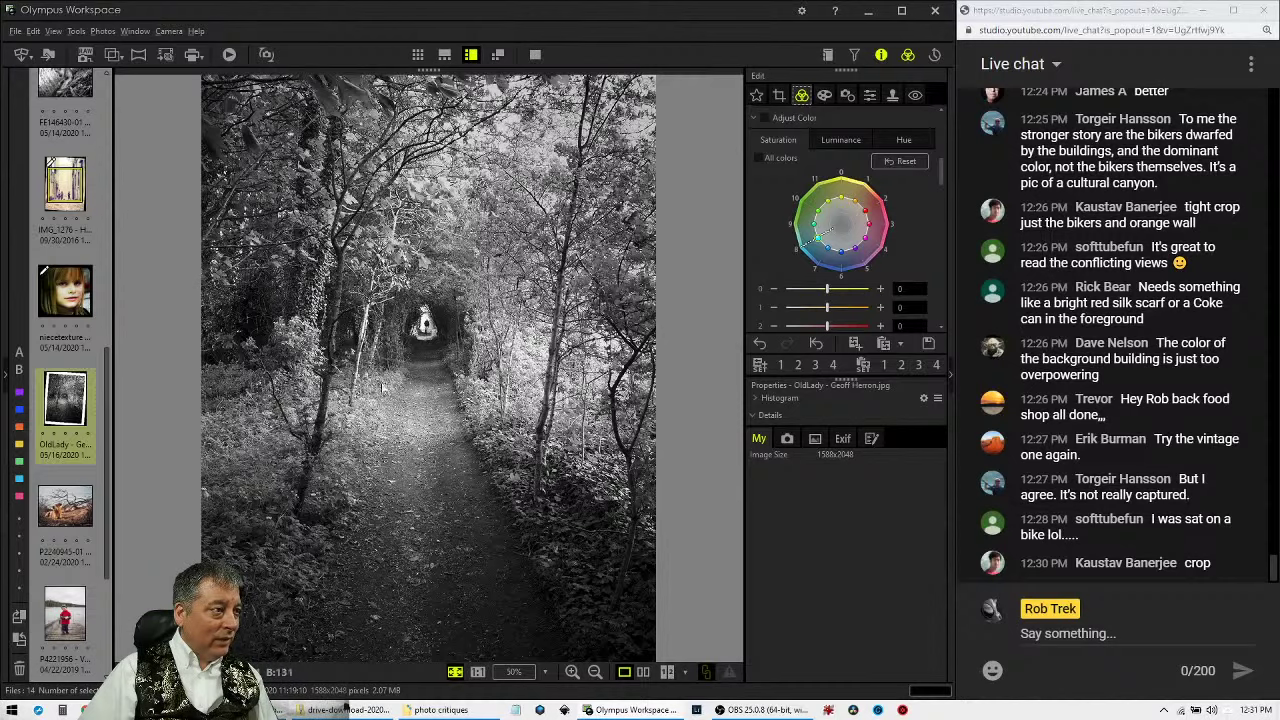
Reduce the tilt of the path photo and fine-tune it to 2.5°.
click(779, 94)
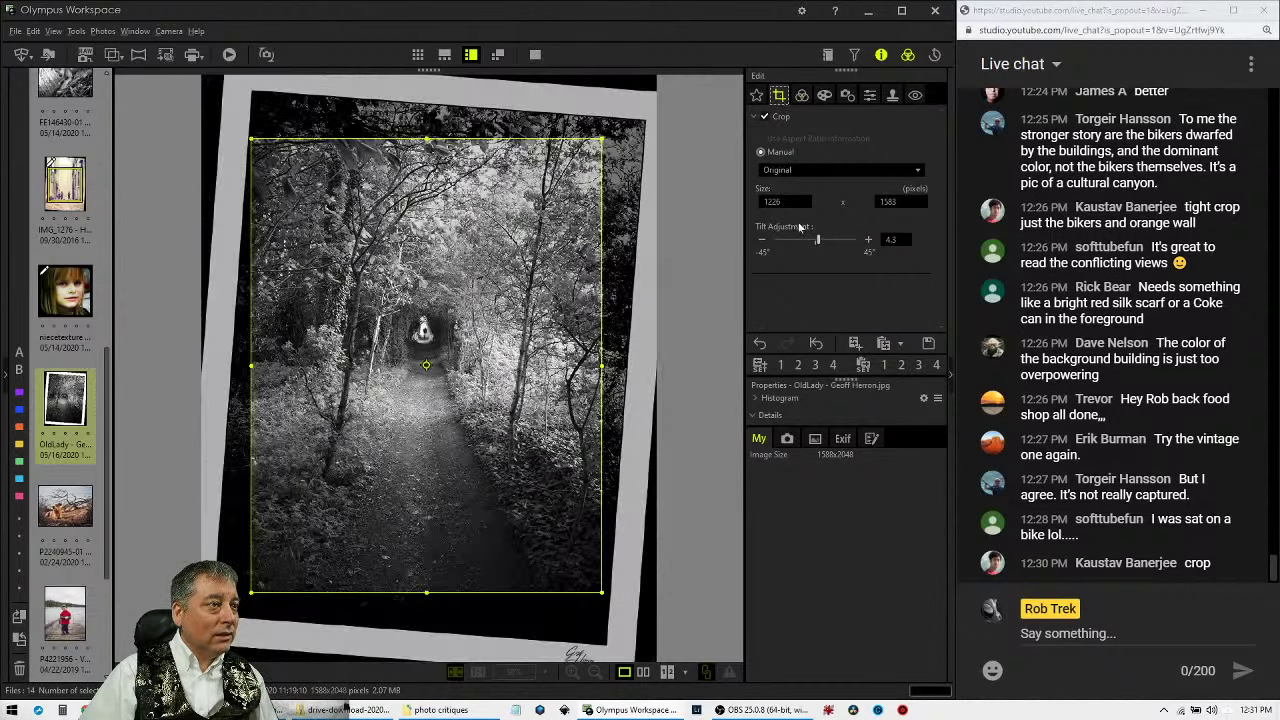
drag(818, 242, 816, 246)
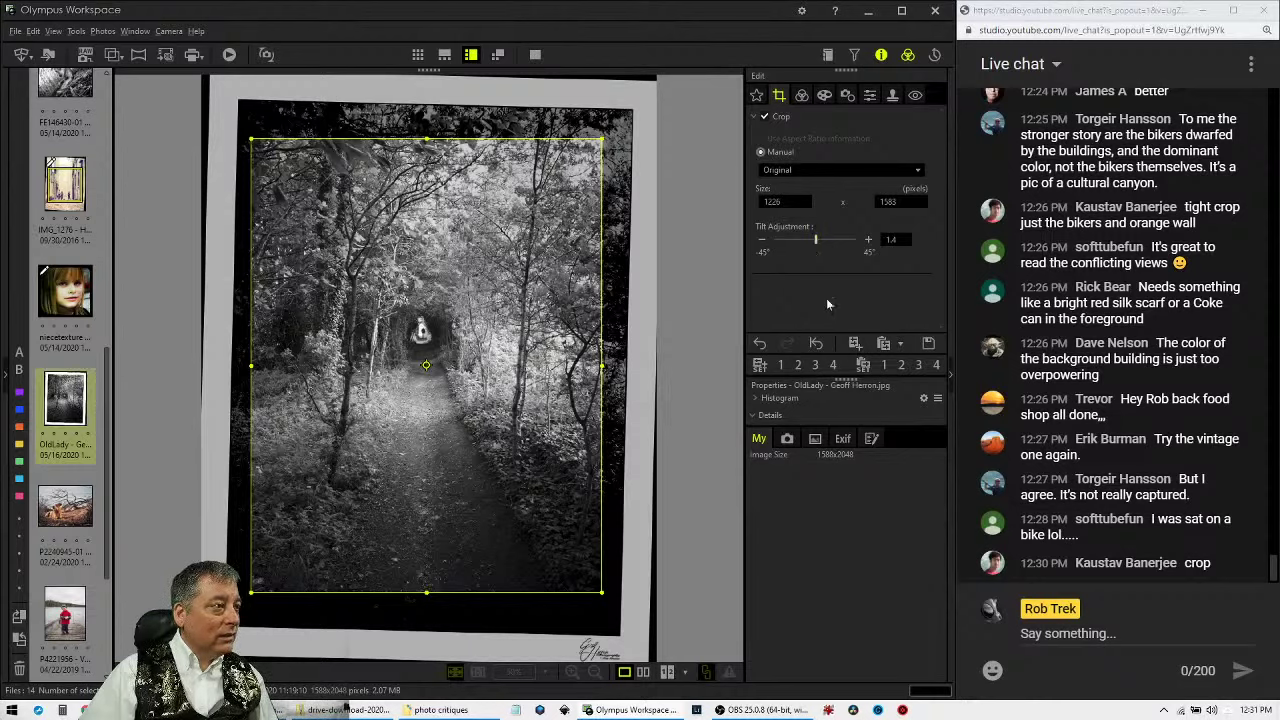
click(868, 240)
click(868, 240)
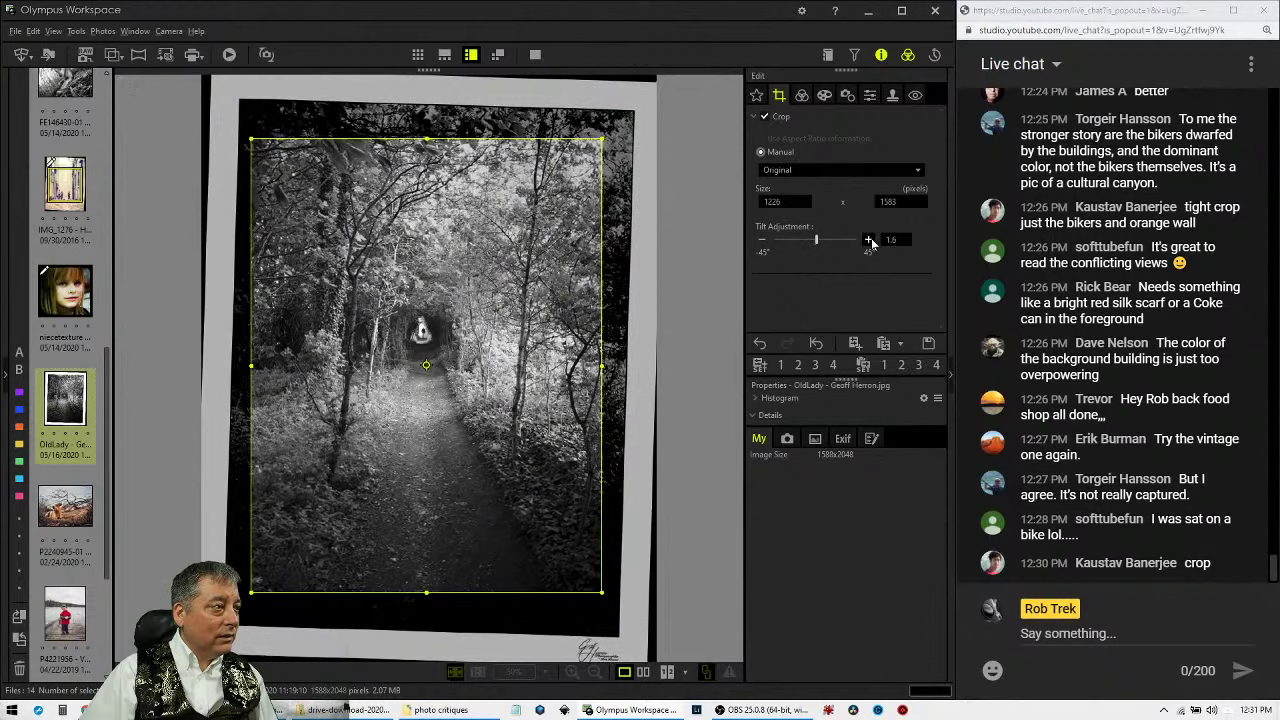
click(868, 240)
click(868, 240)
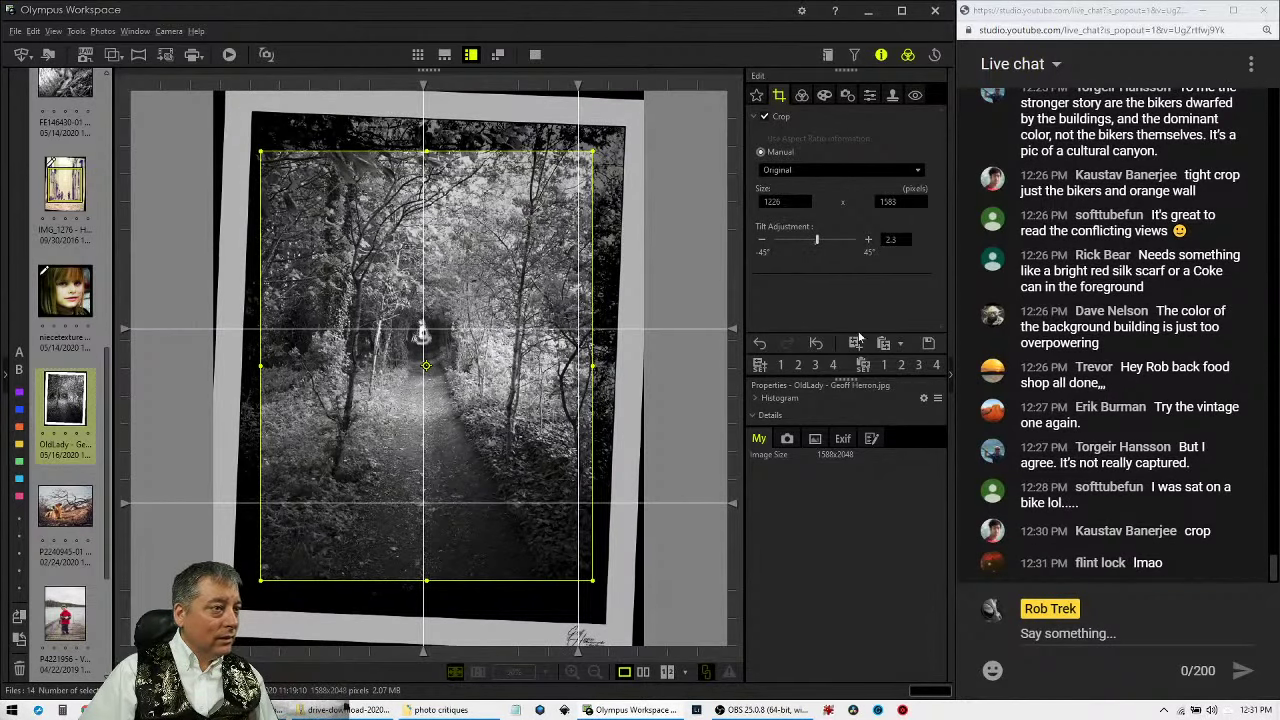
click(868, 240)
click(868, 240)
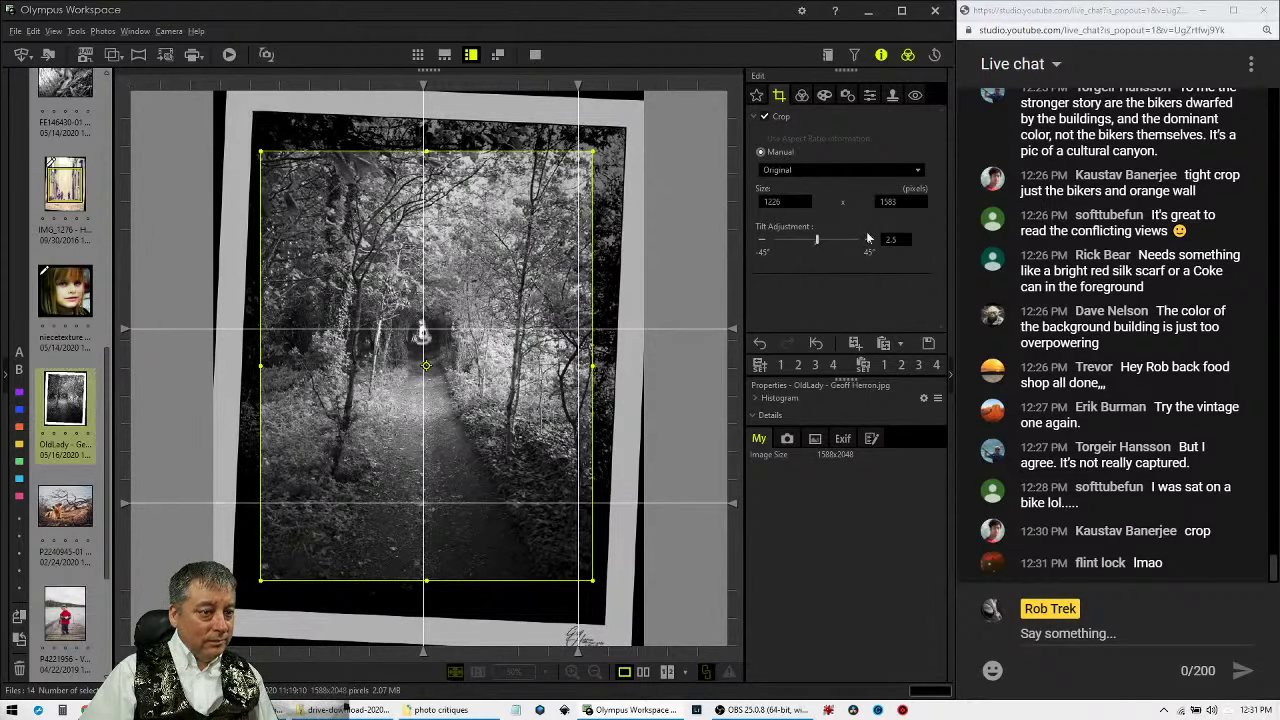
View the straightened crop and examine the distant figure and surrounding trees up close.
click(801, 94)
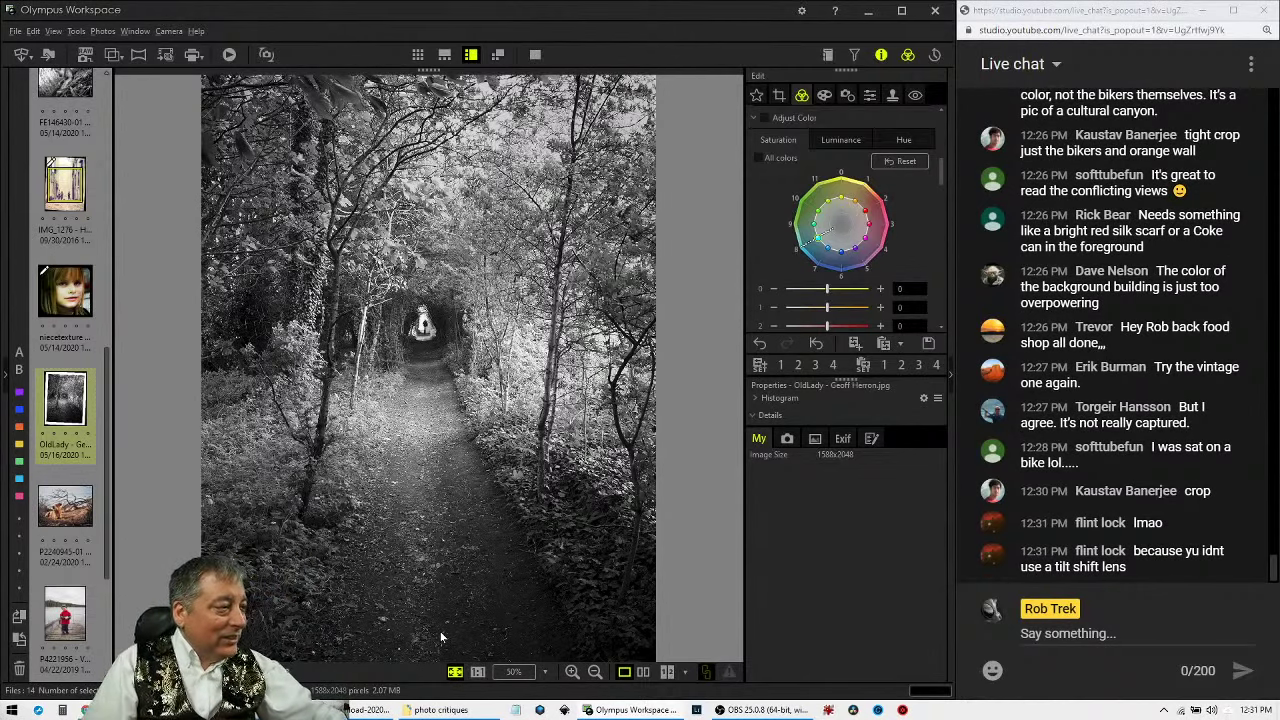
click(434, 346)
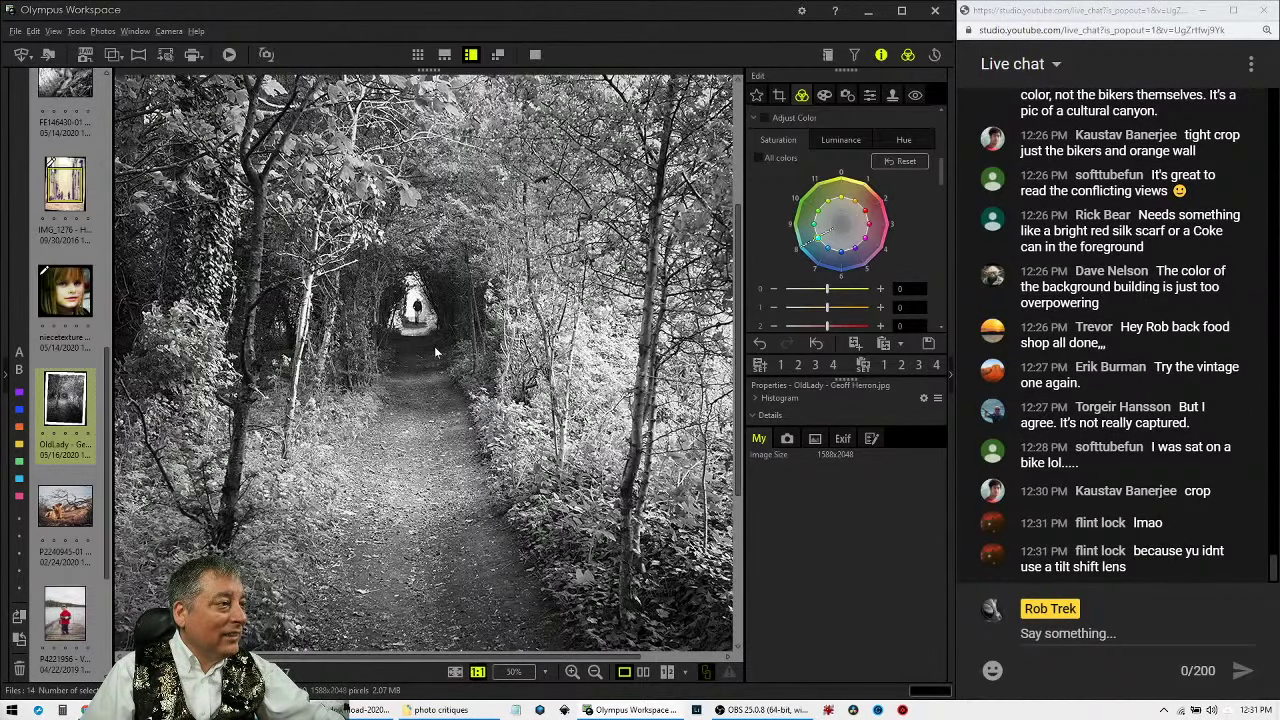
drag(439, 417, 471, 487)
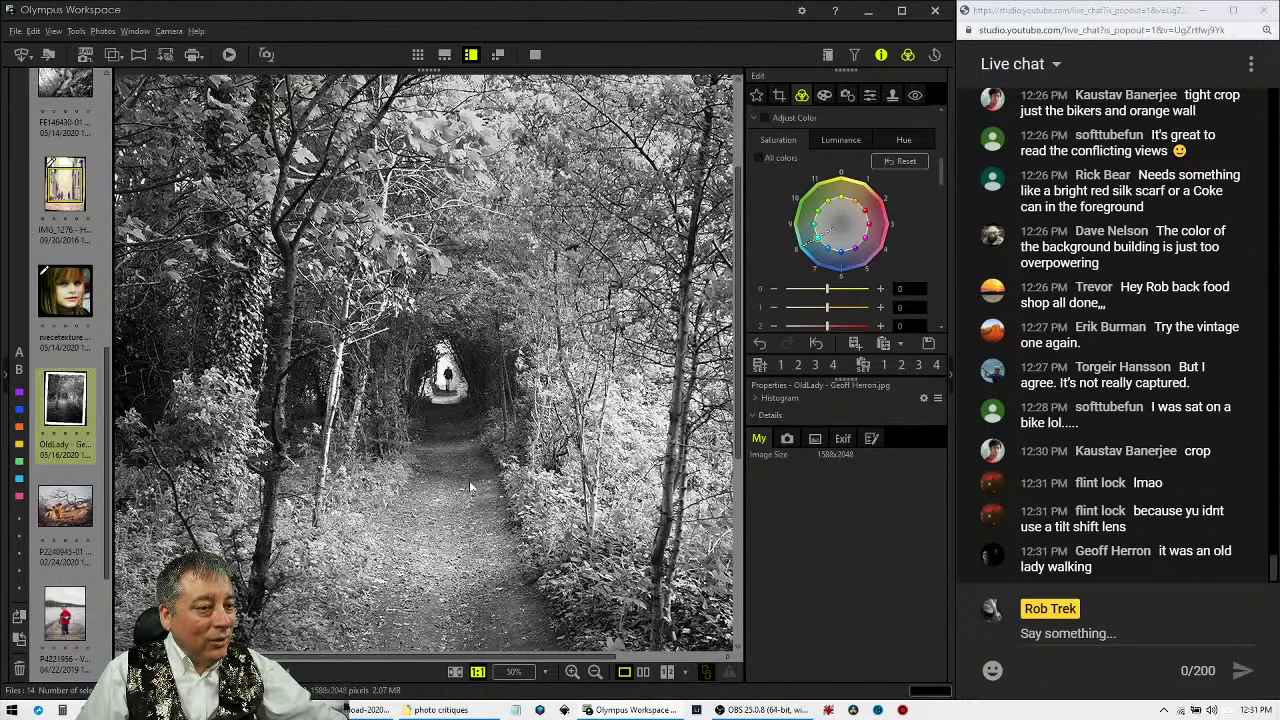
drag(470, 487, 484, 527)
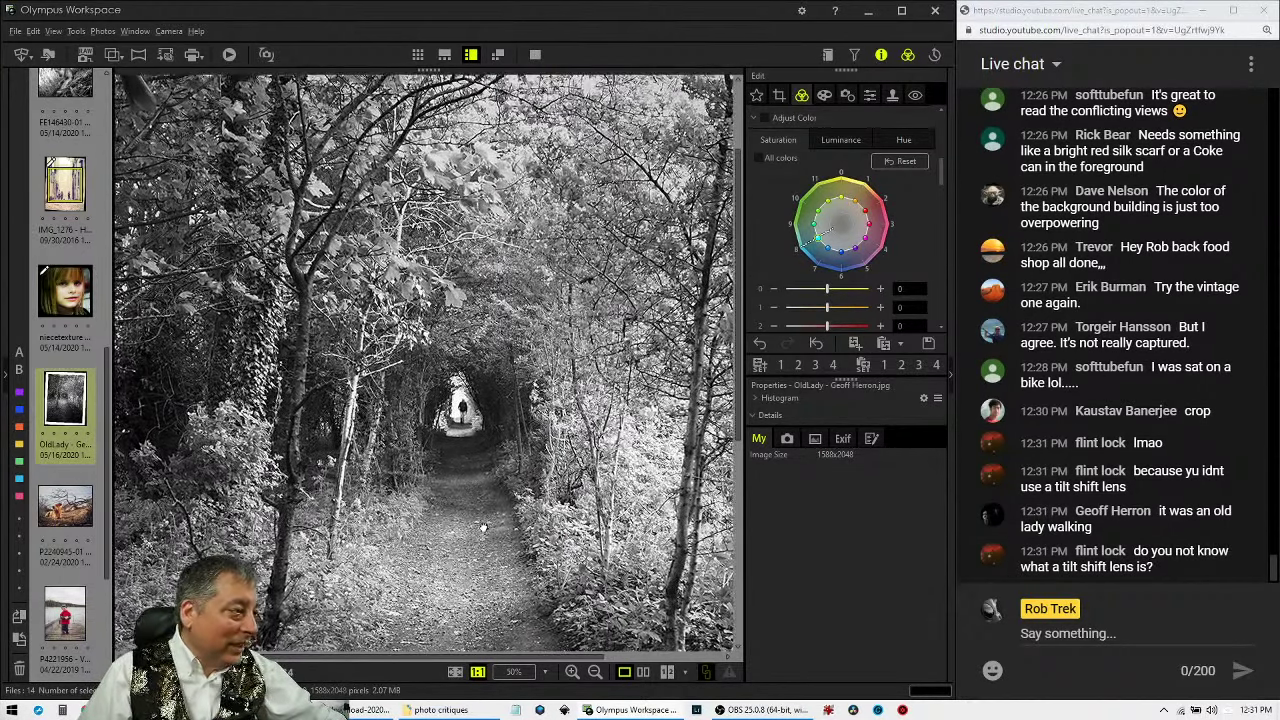
drag(483, 477, 493, 517)
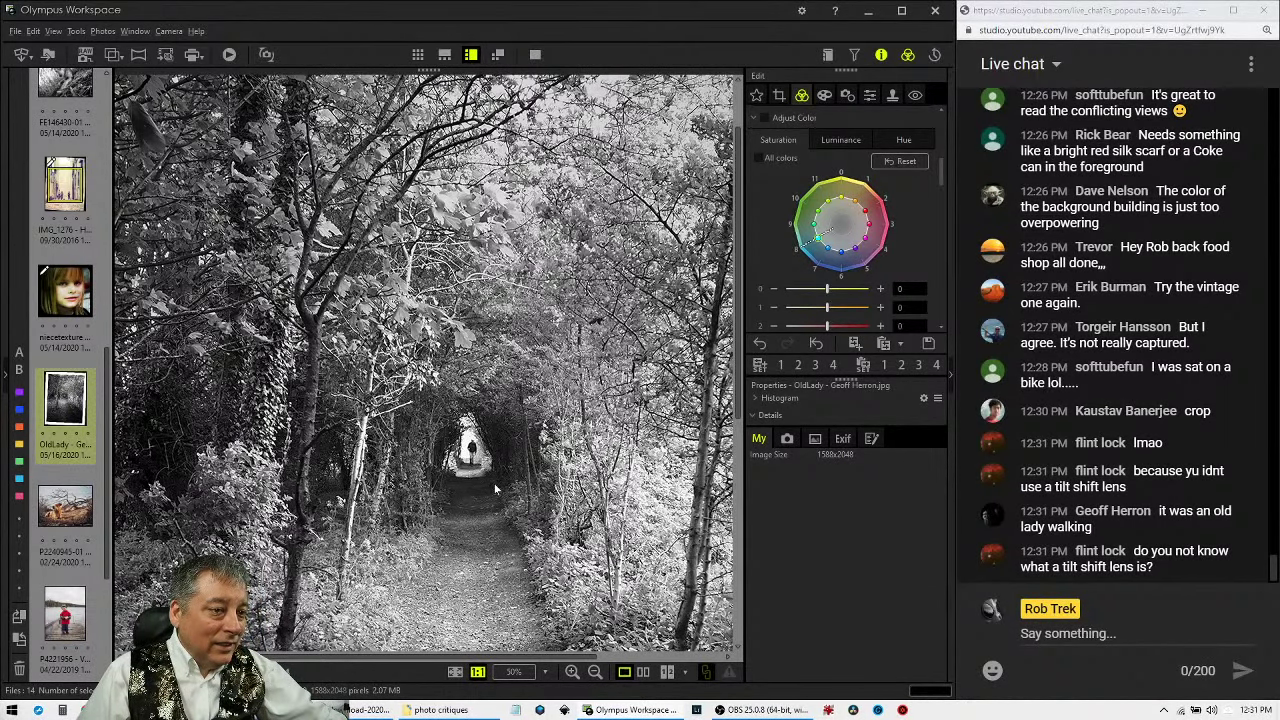
click(494, 488)
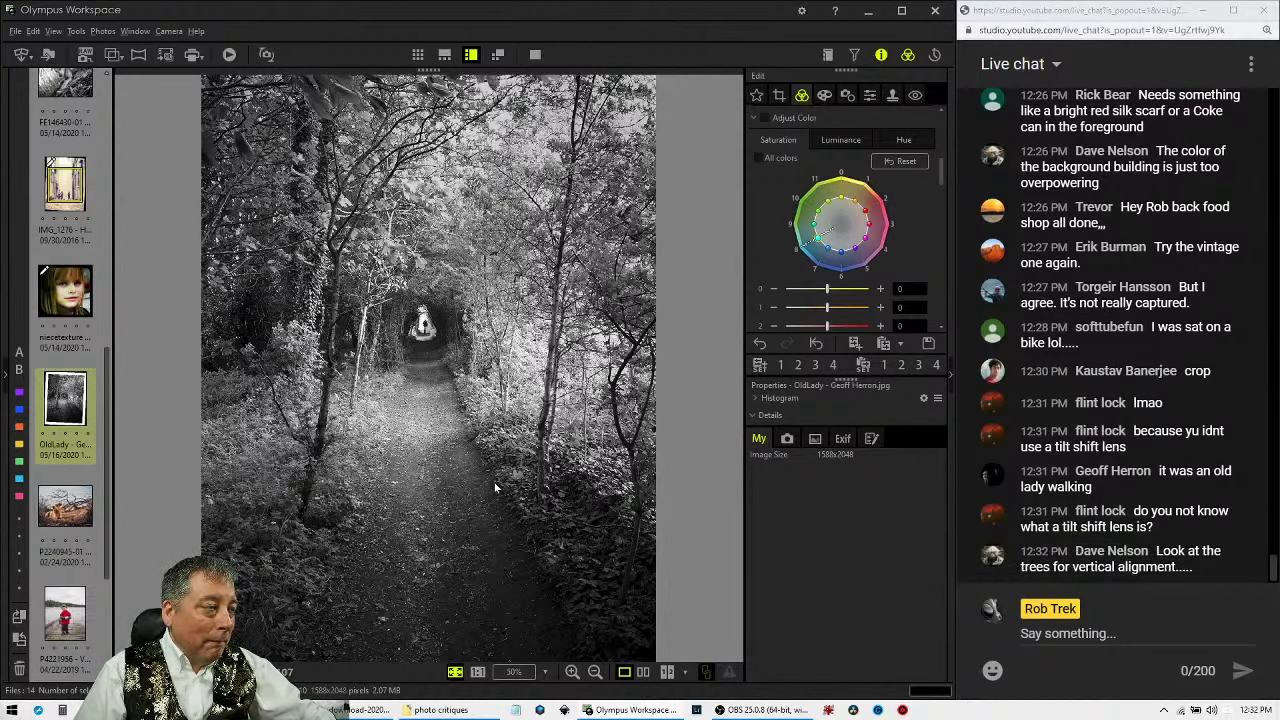
Fine-tune the crop's tilt to 3.1° and view the straightened photo.
click(784, 99)
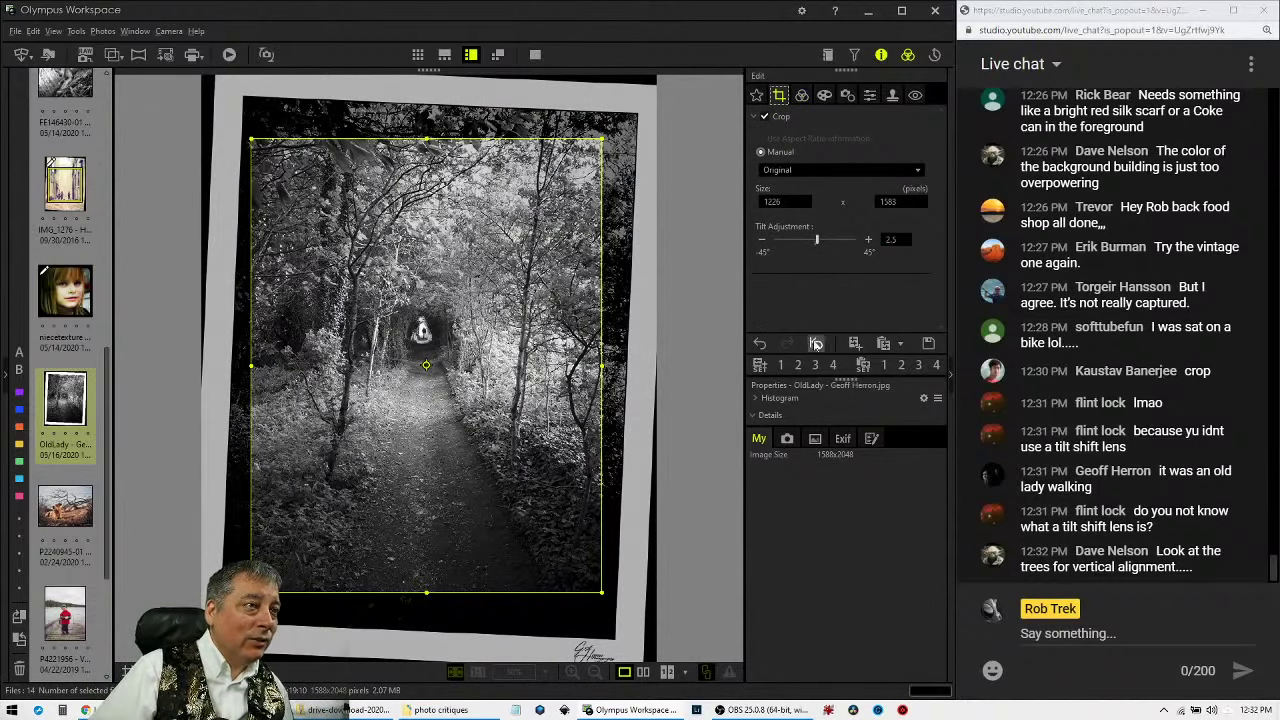
click(868, 239)
click(868, 239)
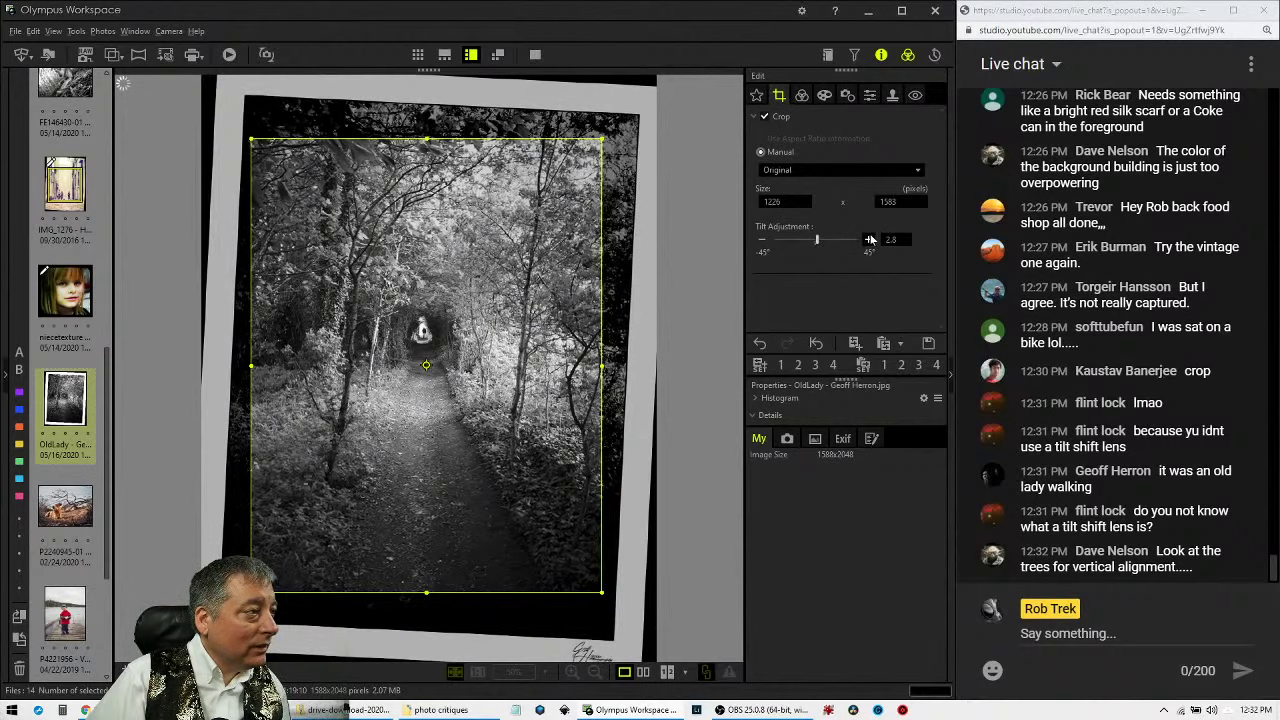
click(868, 239)
click(869, 239)
click(869, 239)
click(869, 239)
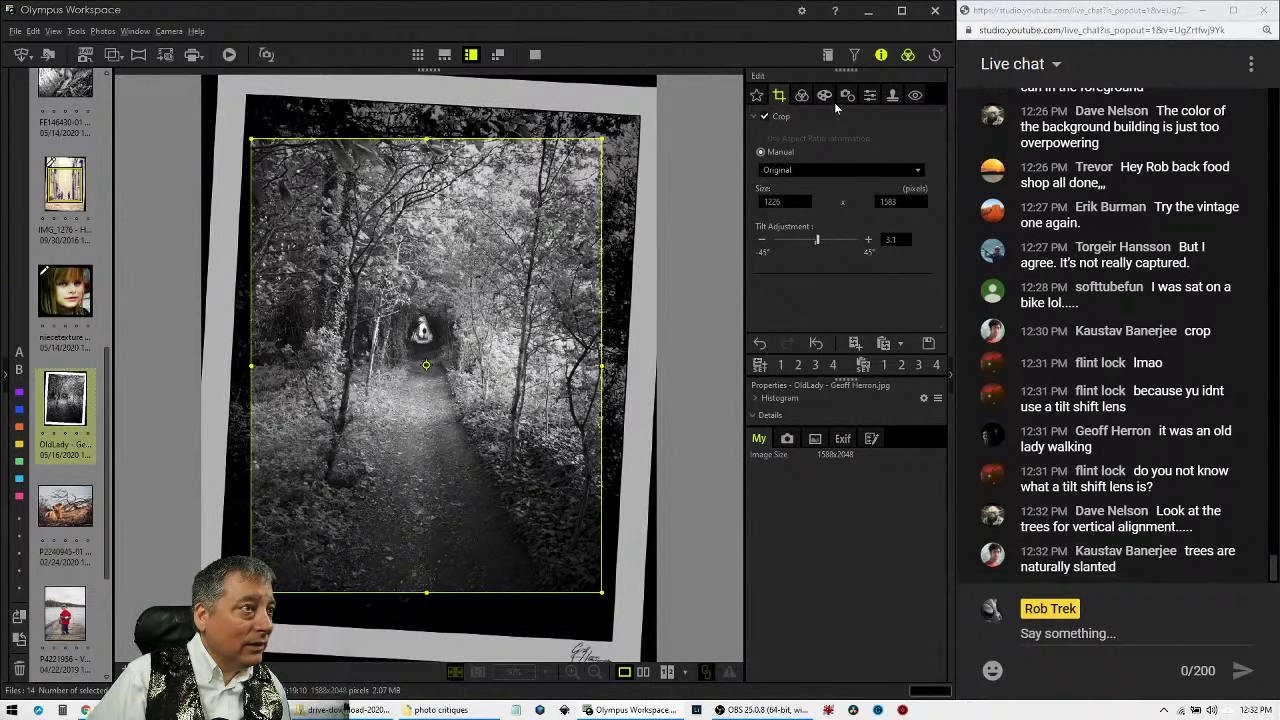
click(802, 98)
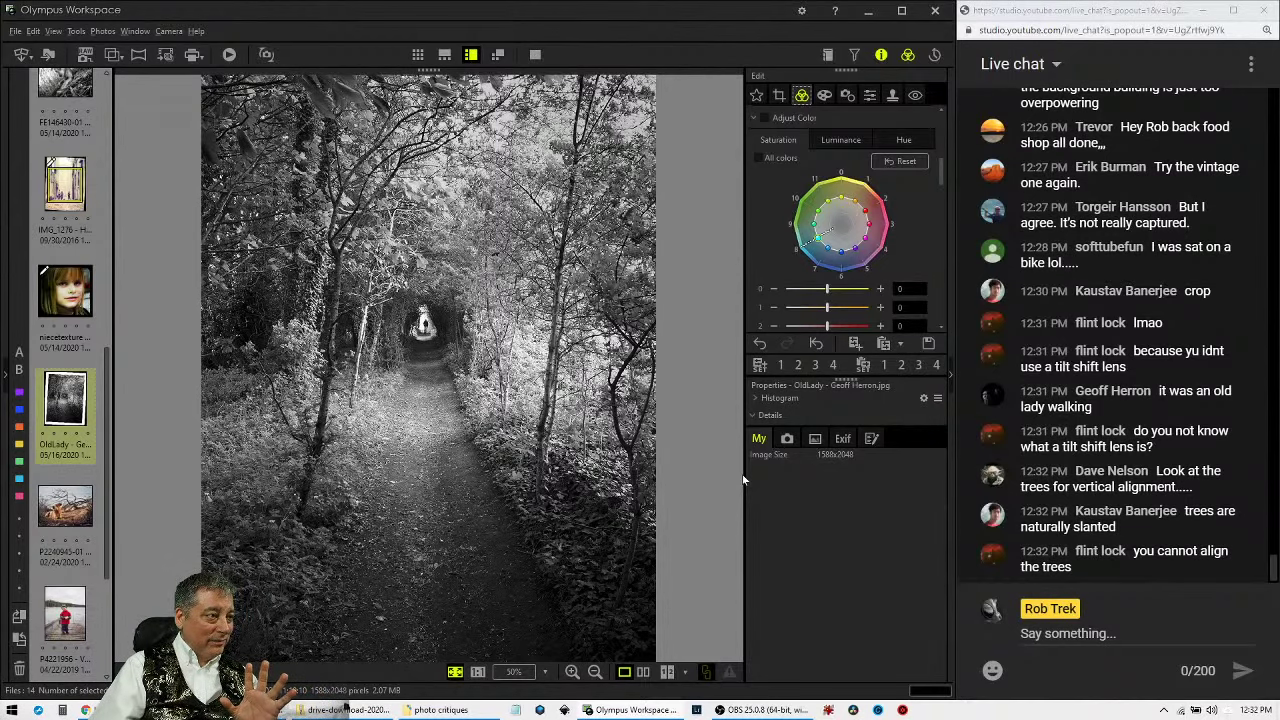
Change the crop to a 1:1 (6:6) square of 1114 x 1114 pixels over the lower path, keeping the distant figure inside.
click(774, 100)
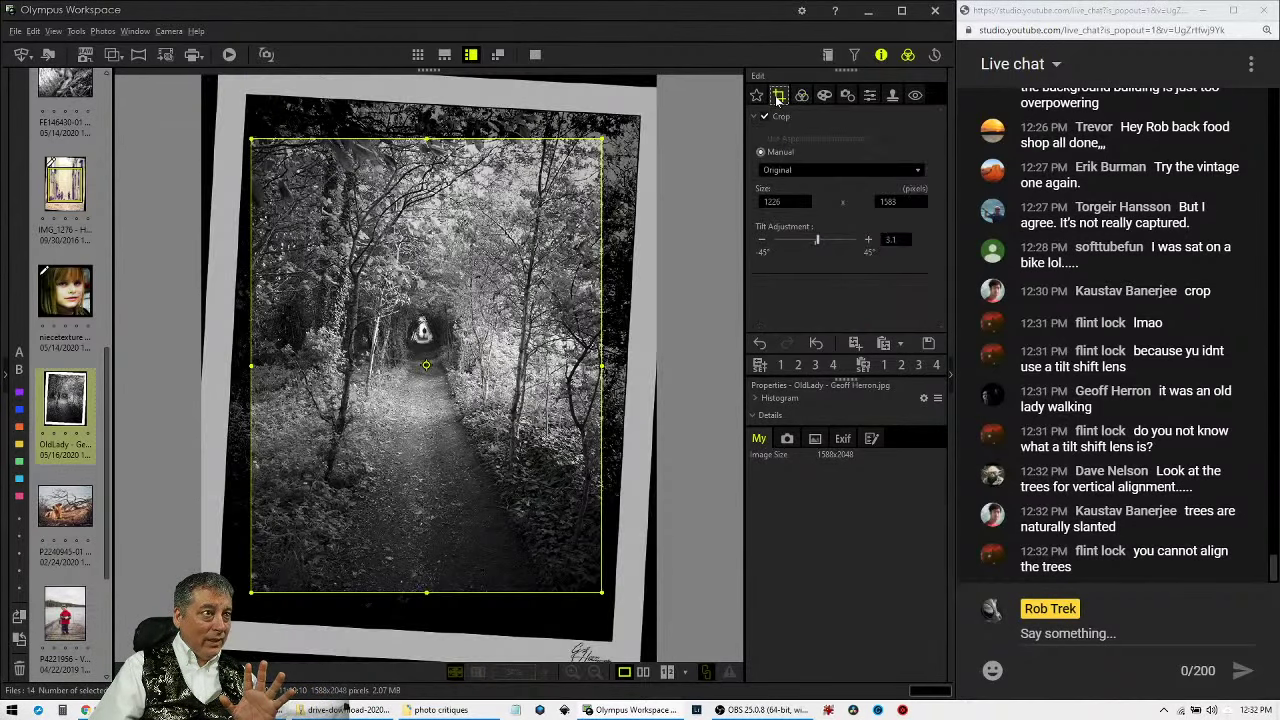
click(822, 170)
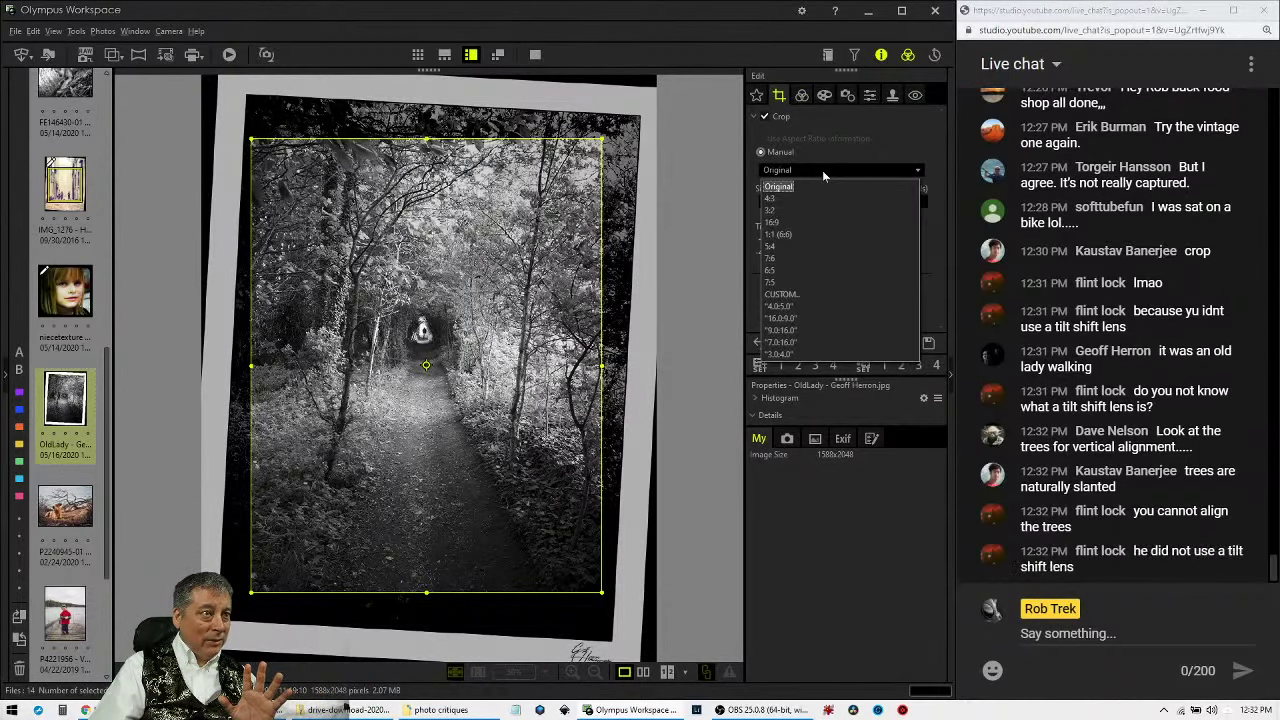
click(818, 234)
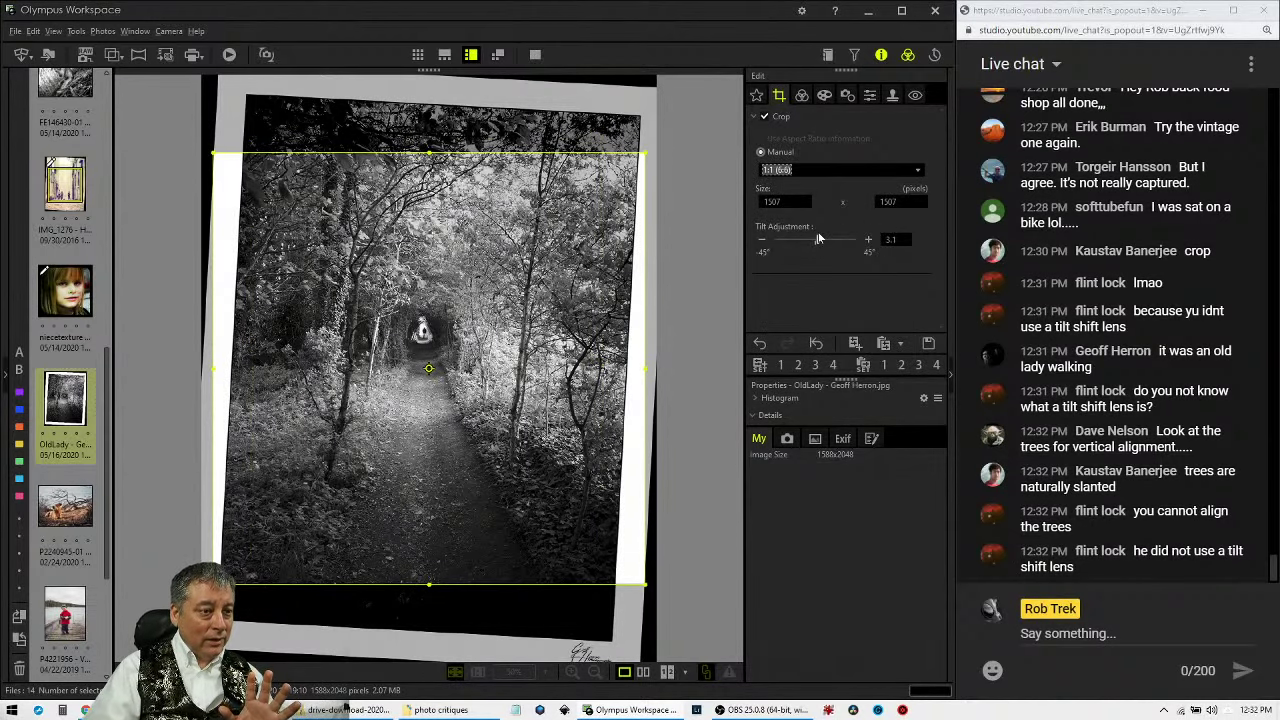
click(641, 583)
drag(641, 583, 532, 470)
drag(341, 355, 415, 455)
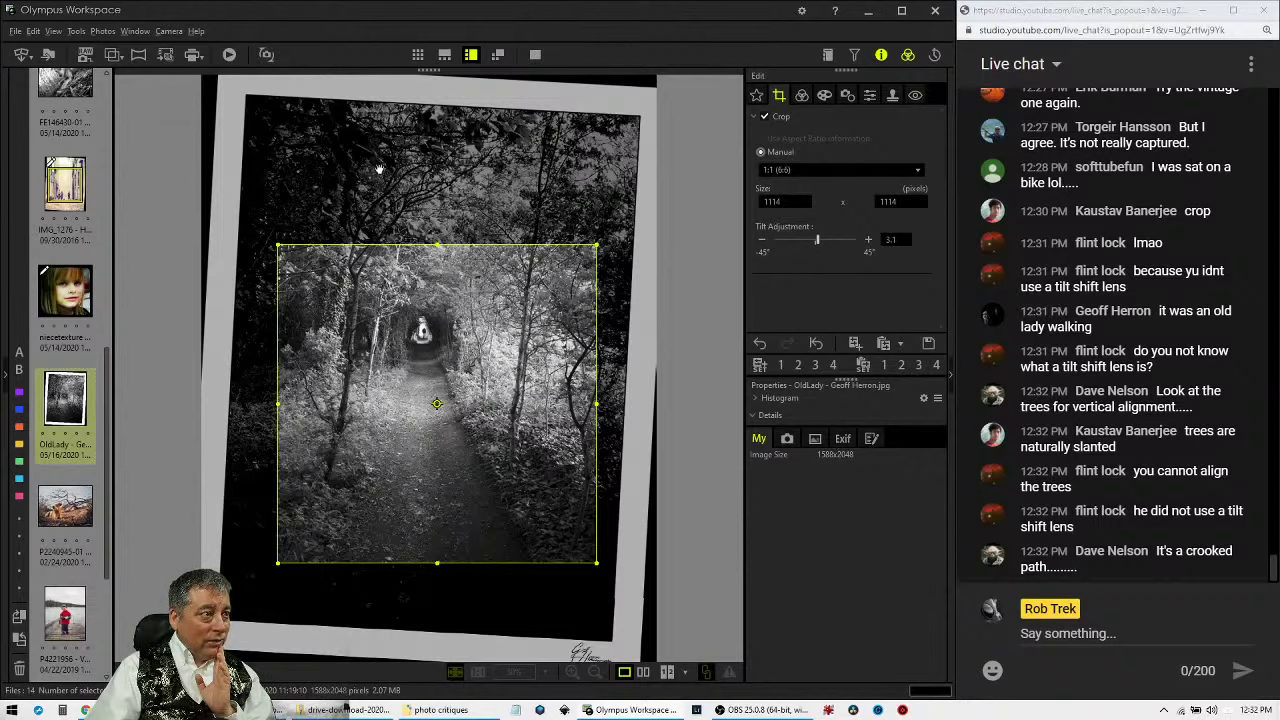
drag(470, 386, 491, 431)
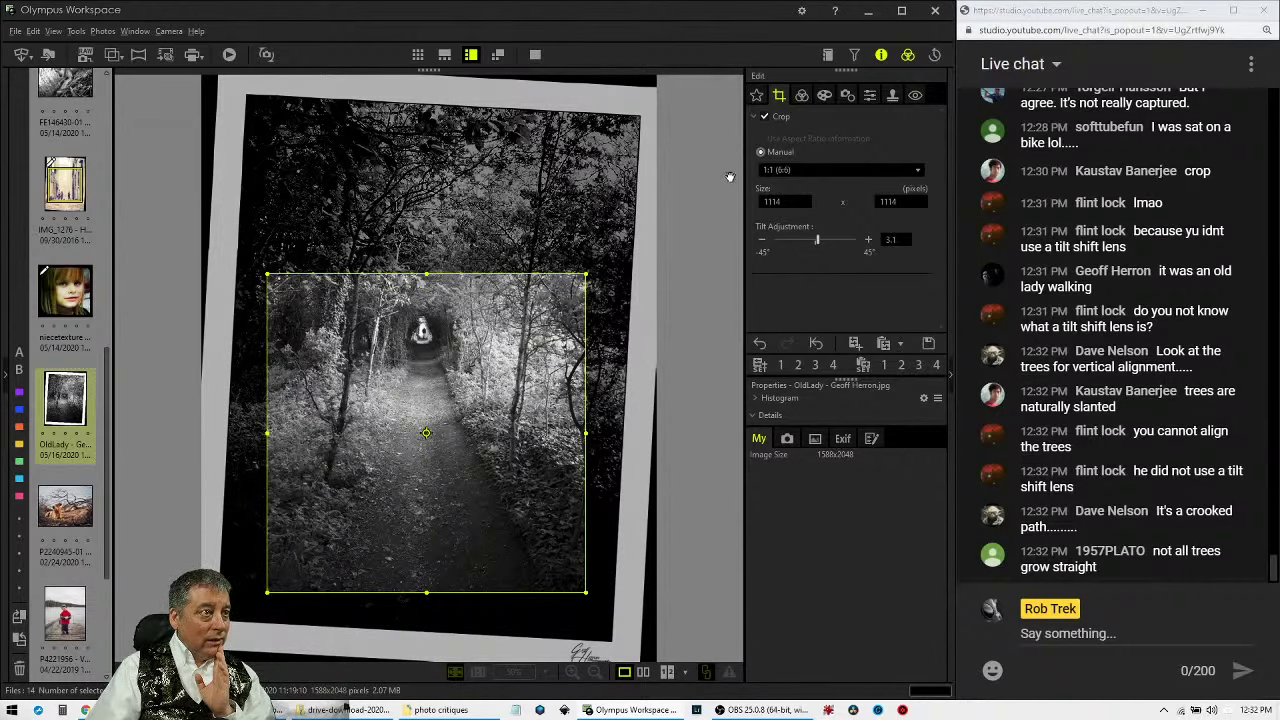
Try a white point of 247 on the cropped photo's tone curve, return it to 255, and raise the black point.
click(804, 96)
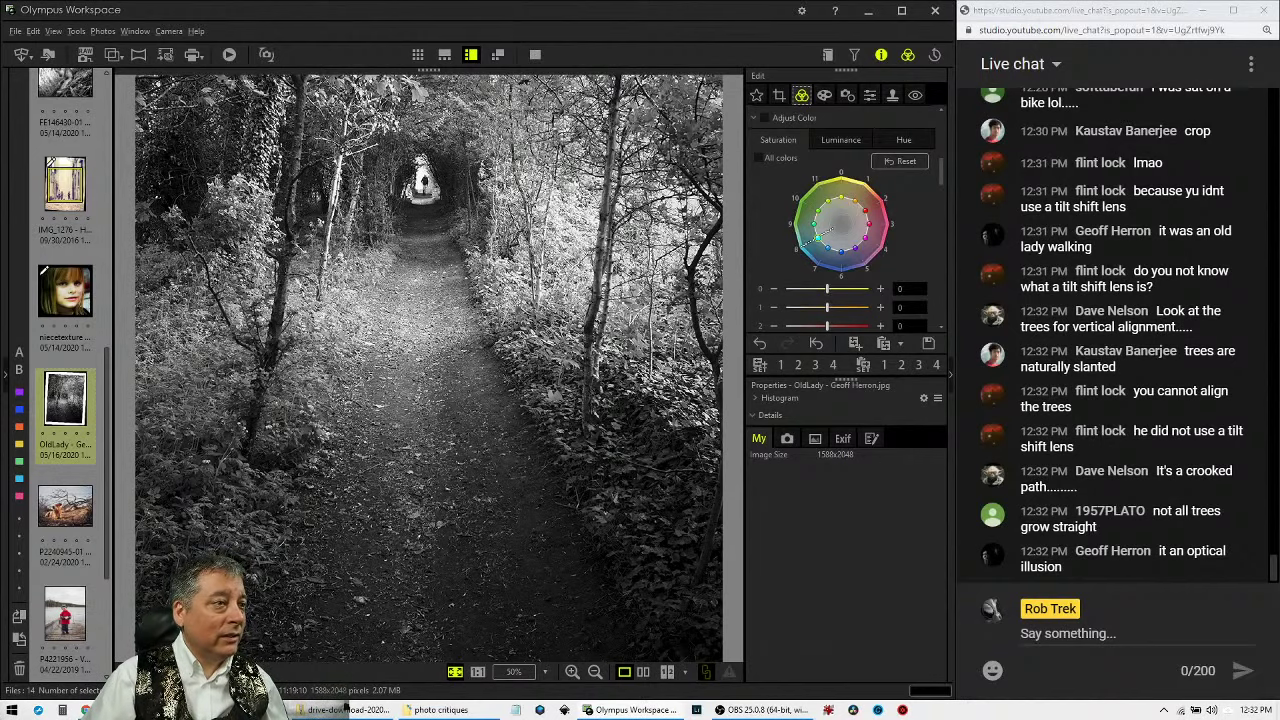
scroll(921, 260, down, 5)
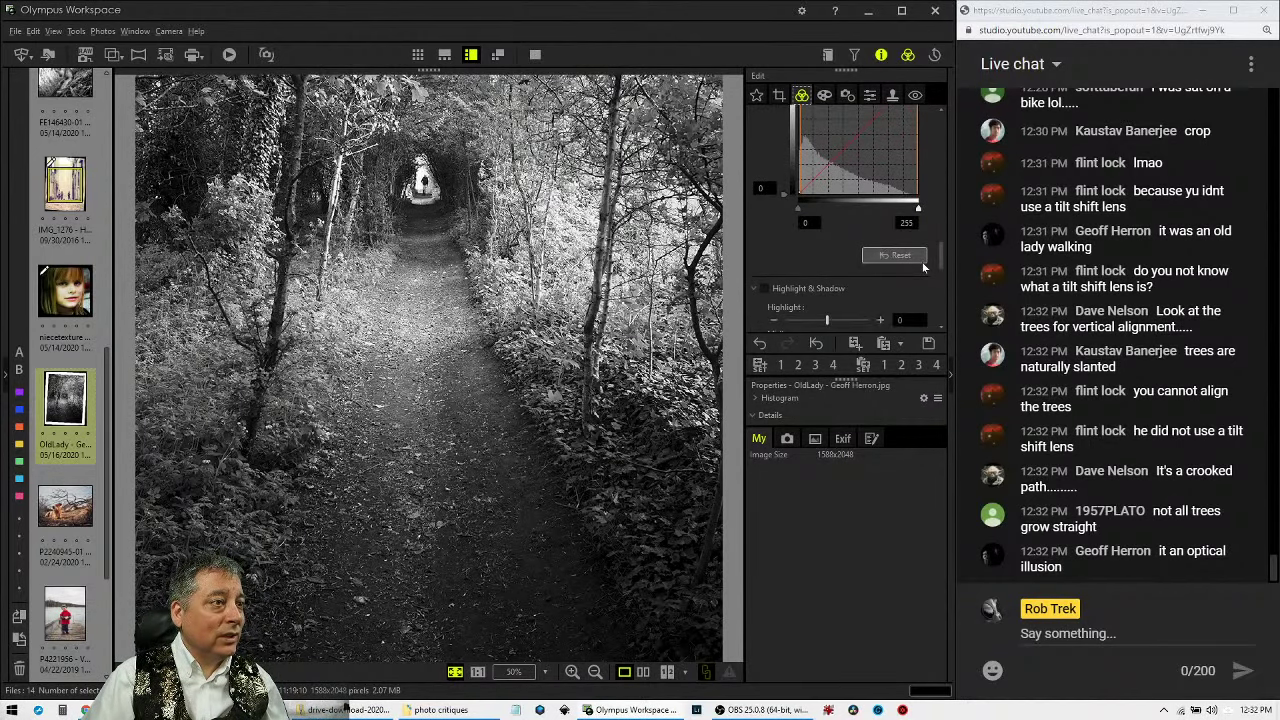
scroll(925, 265, up, 1)
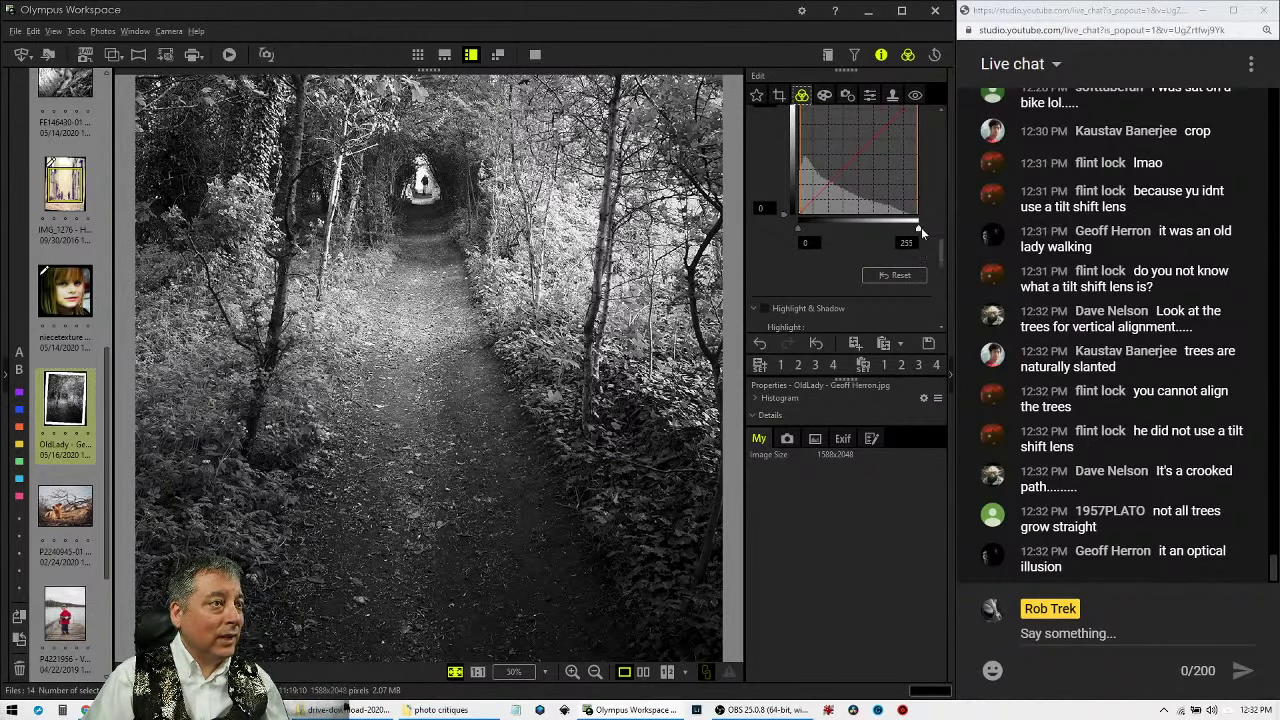
drag(920, 228, 920, 227)
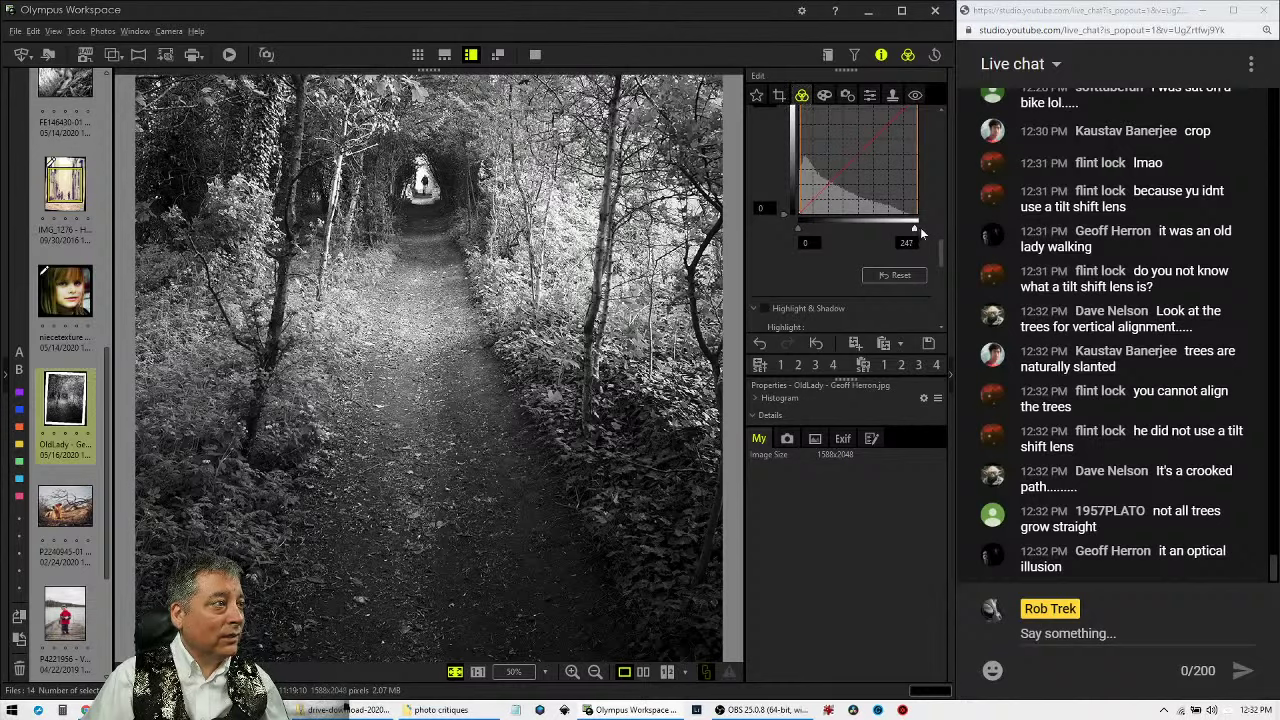
drag(800, 233, 814, 234)
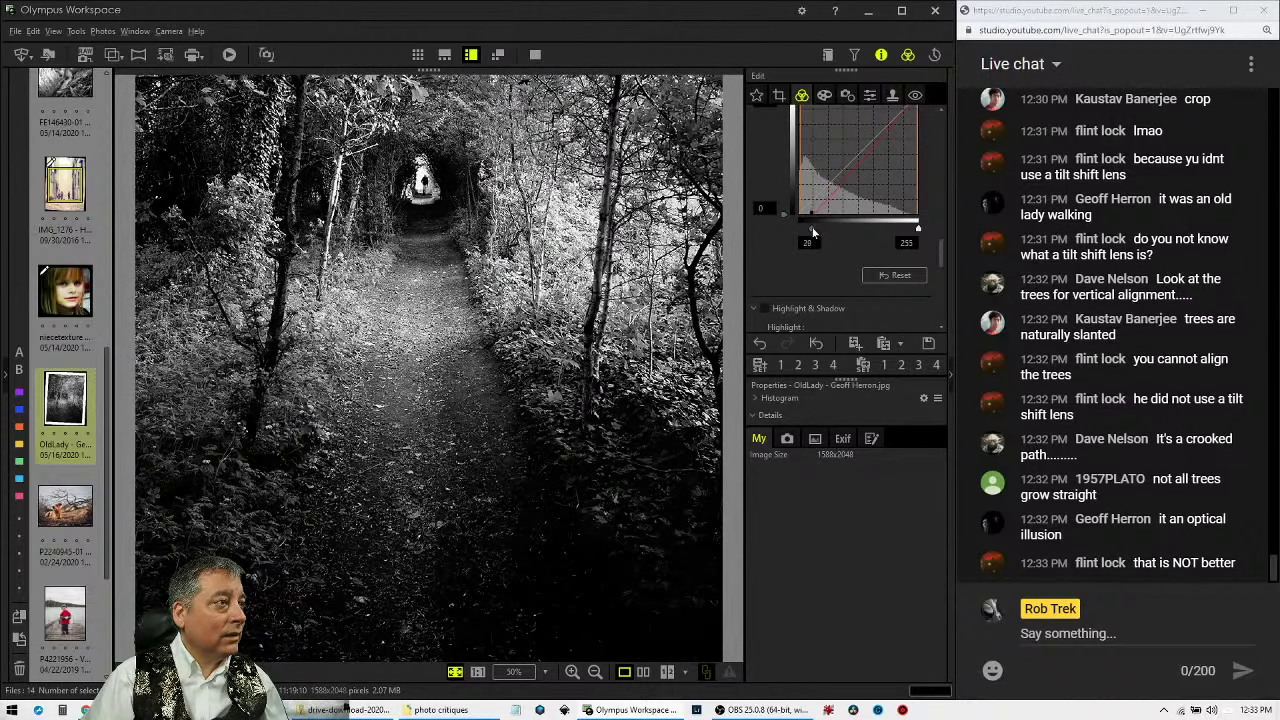
Try lowering the photo's highlights to -9, and raise them back up to -2.
scroll(774, 253, down, 3)
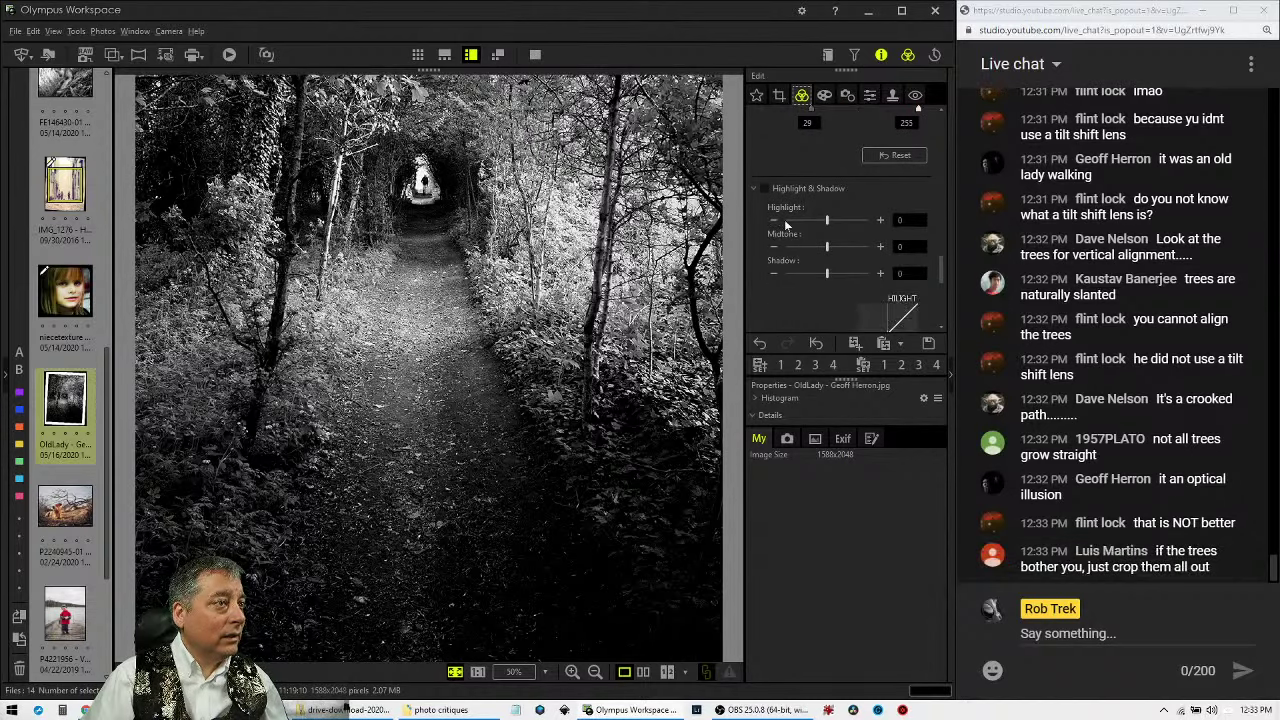
click(776, 219)
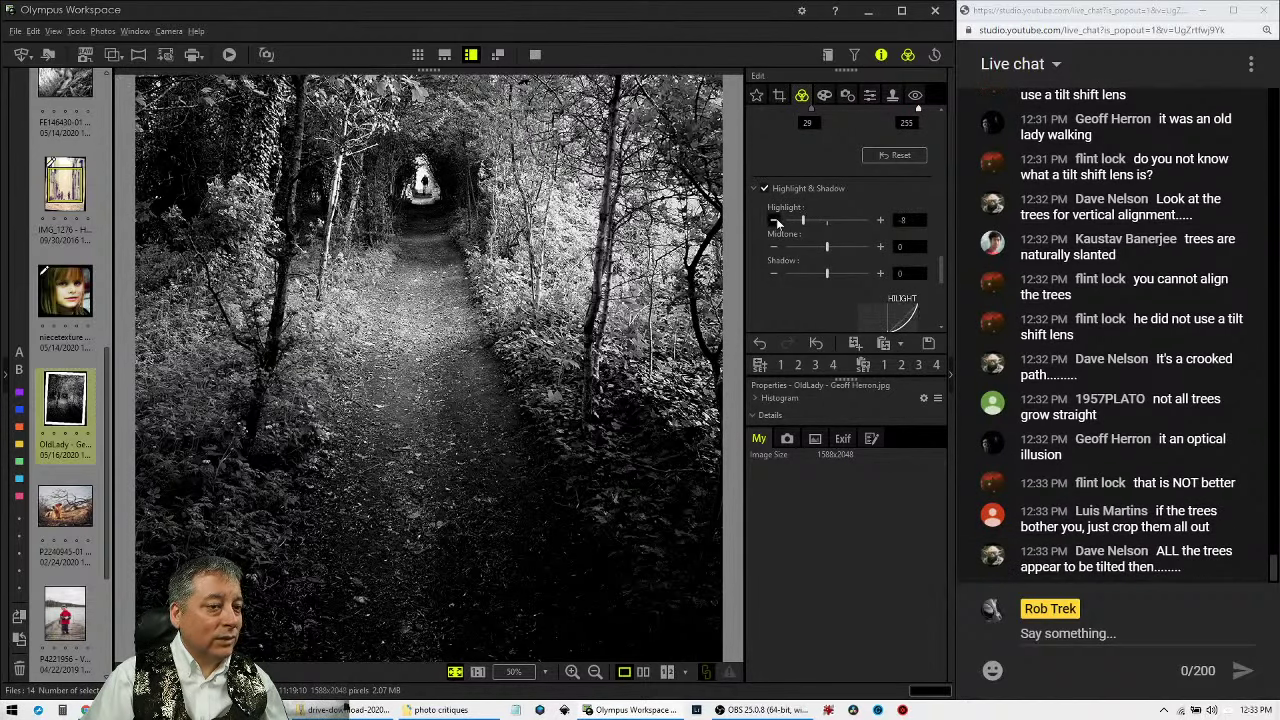
click(776, 219)
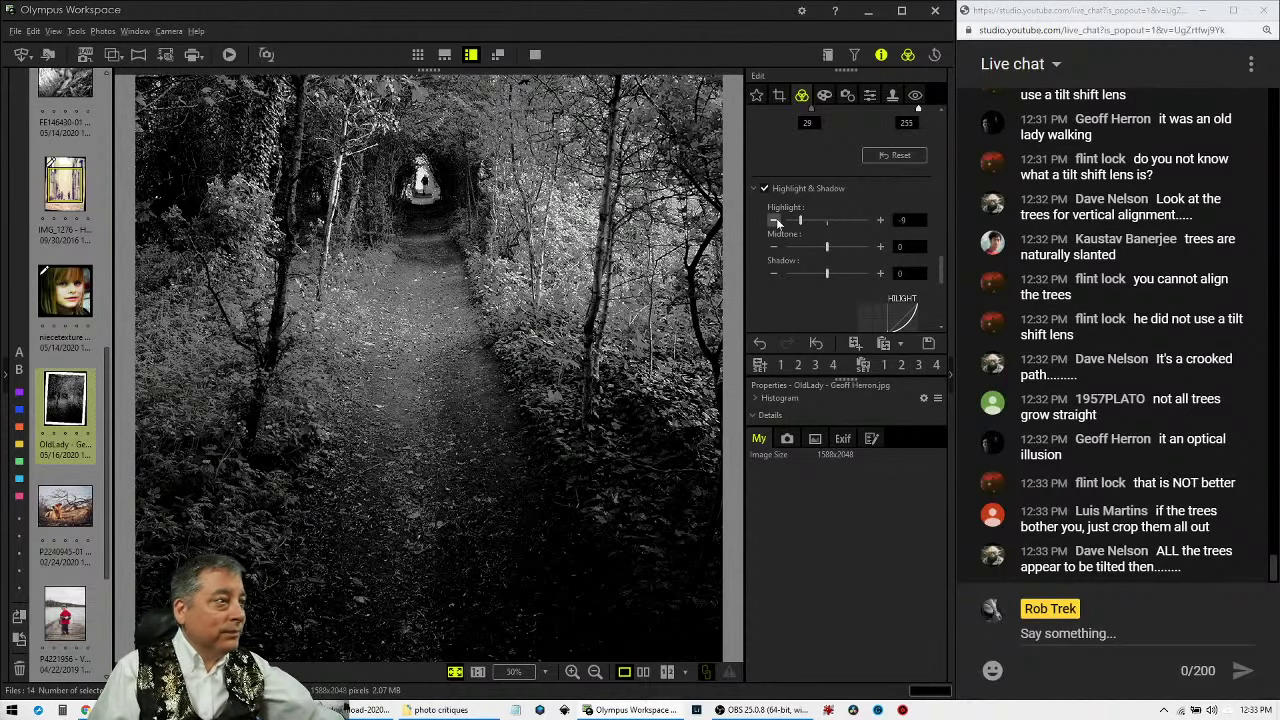
drag(800, 220, 817, 229)
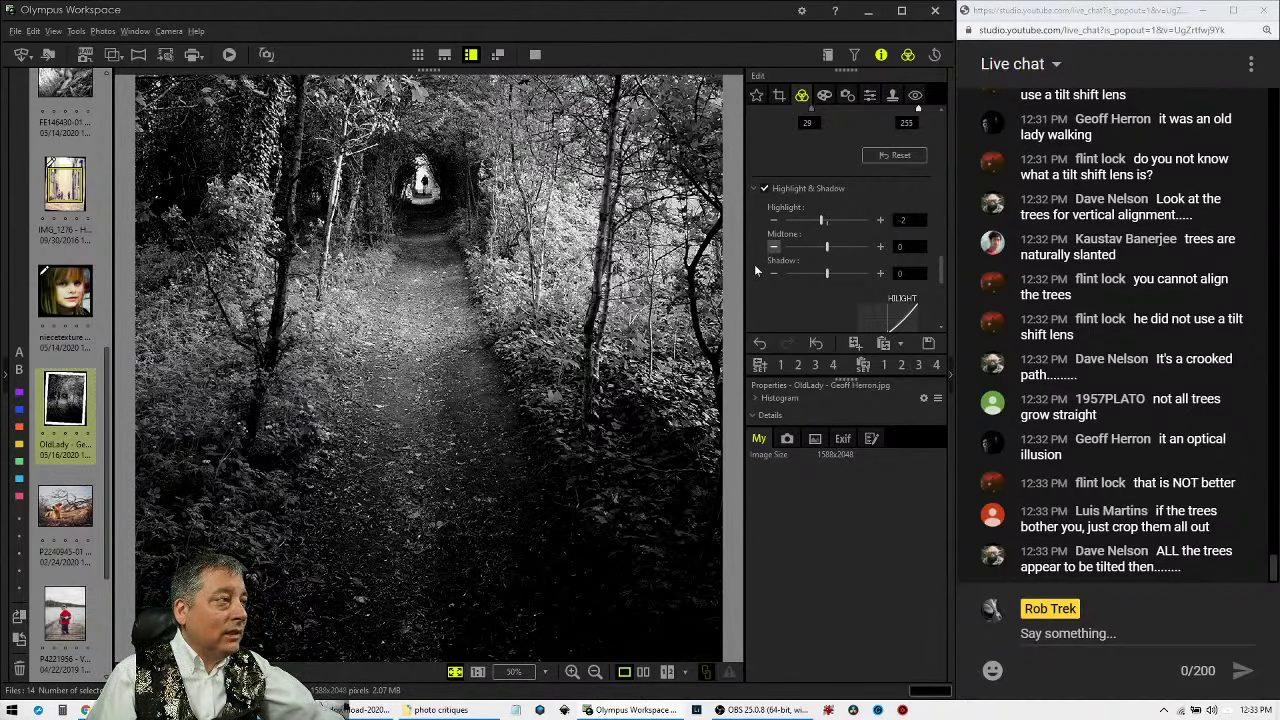
Darken the photo's midtones to -5 and return the Highlight value to 0.
scroll(754, 264, down, 5)
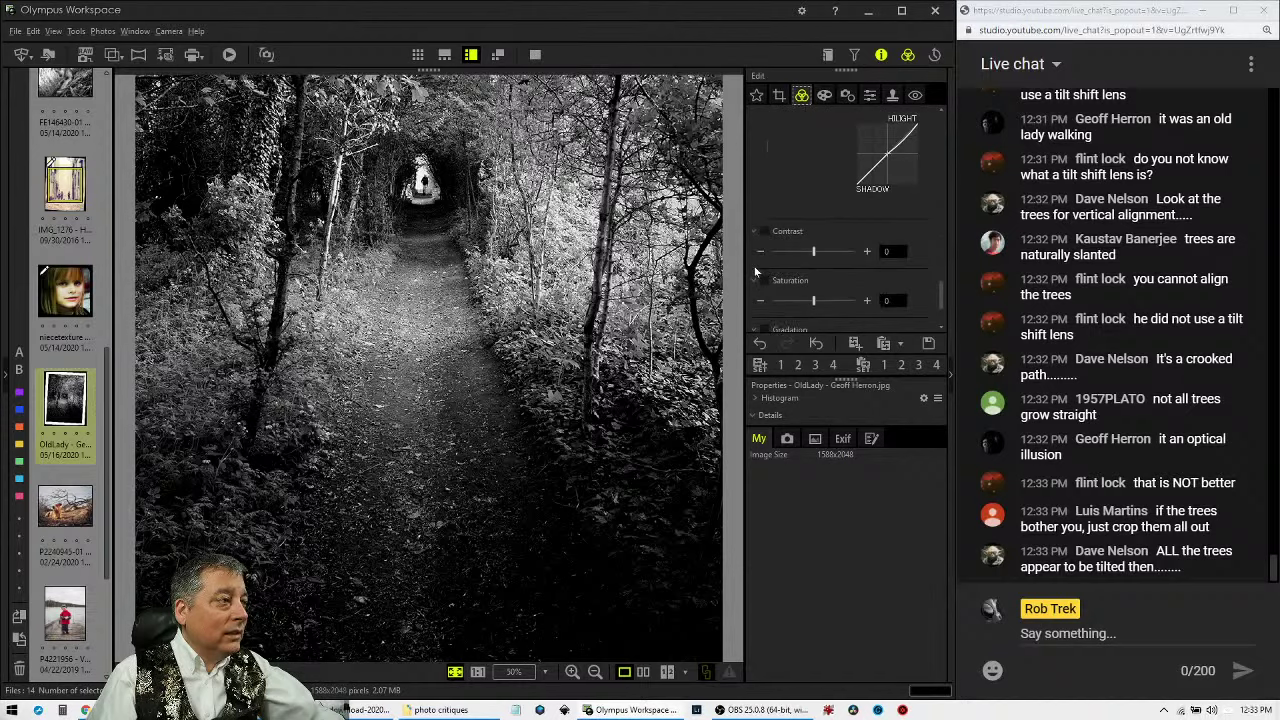
scroll(755, 270, up, 5)
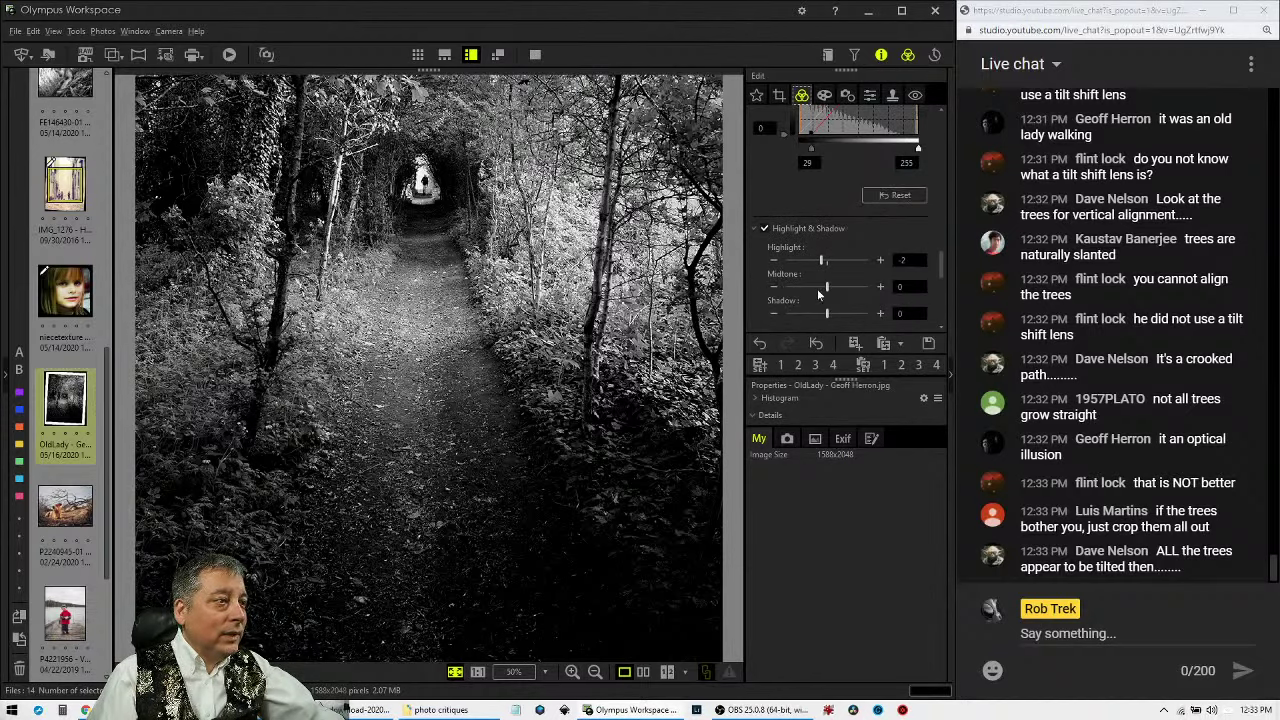
drag(826, 288, 817, 292)
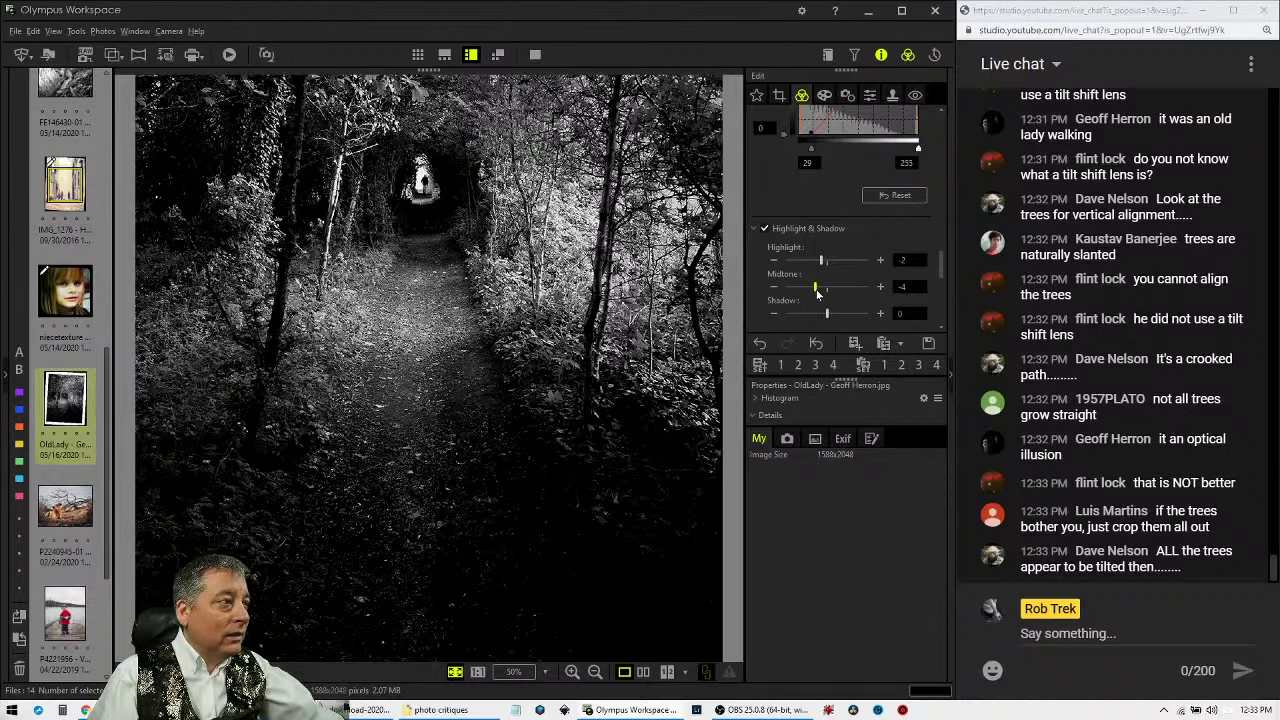
mouse_move(817, 292)
mouse_down()
mouse_move(831, 264)
mouse_move(813, 294)
mouse_up()
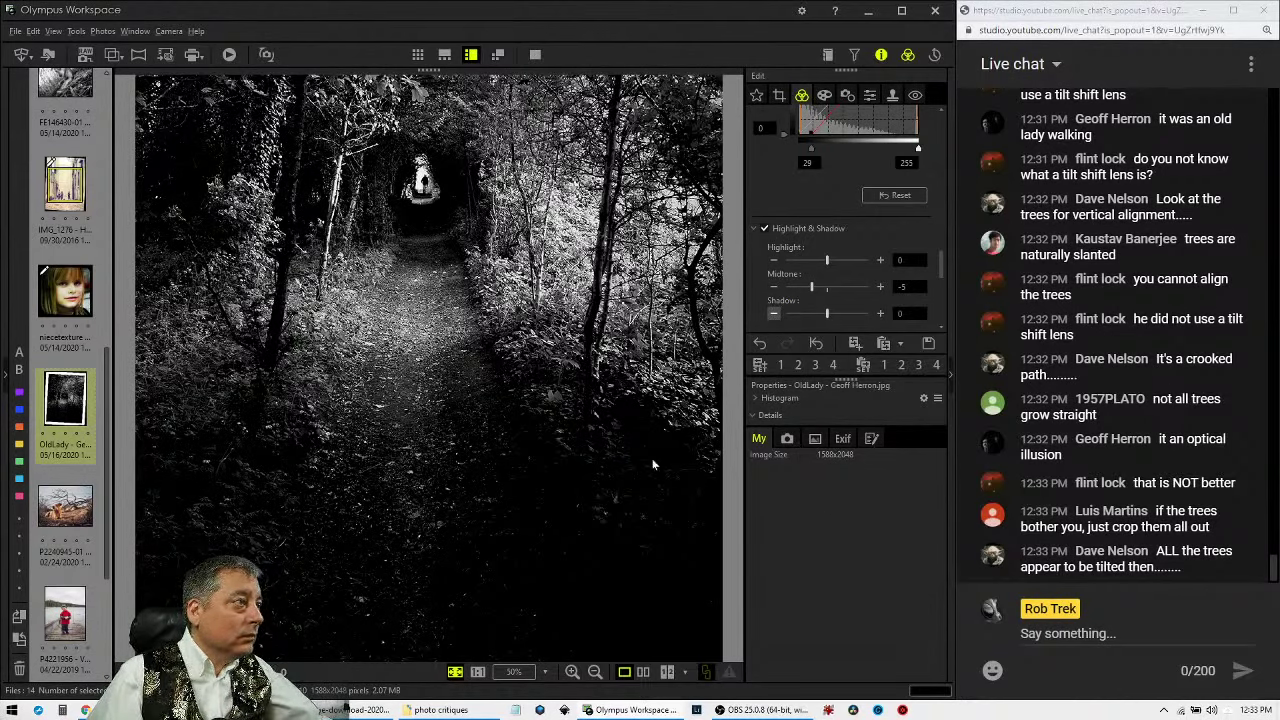
Set the Dehaze strength of the wooded path photo to 48.
scroll(870, 230, down, 2)
scroll(870, 236, down, 6)
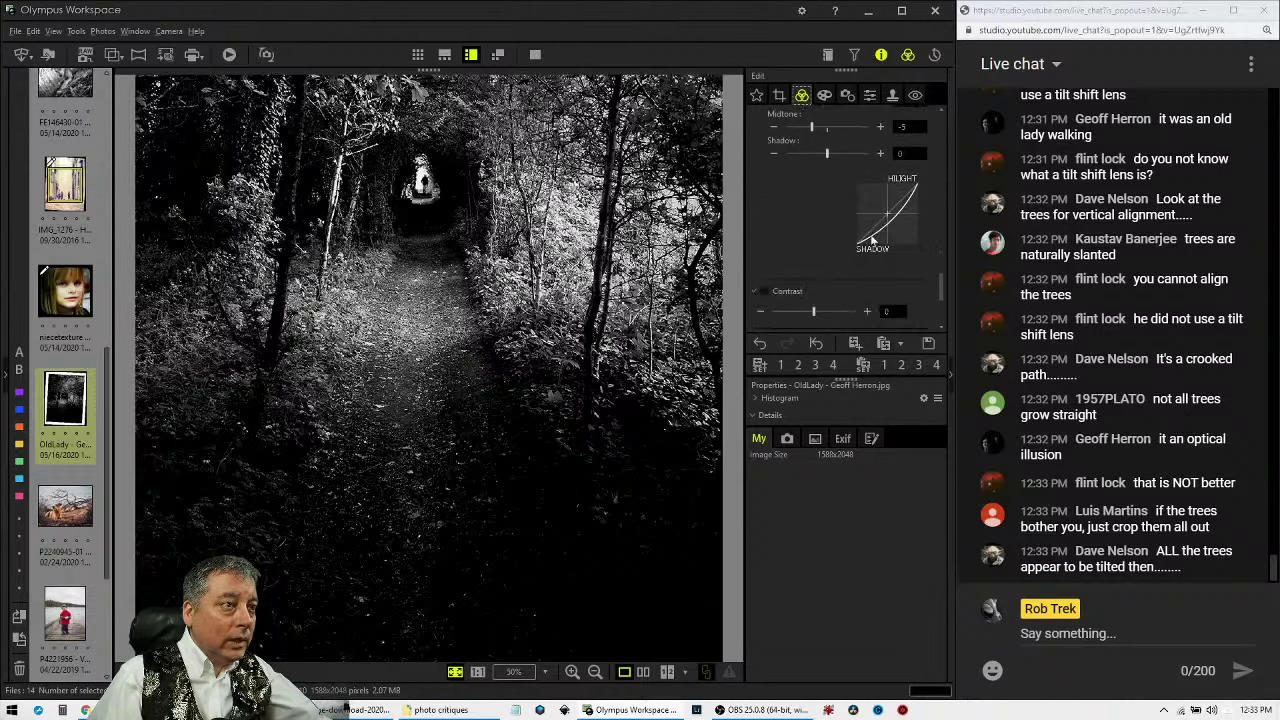
scroll(870, 250, up, 7)
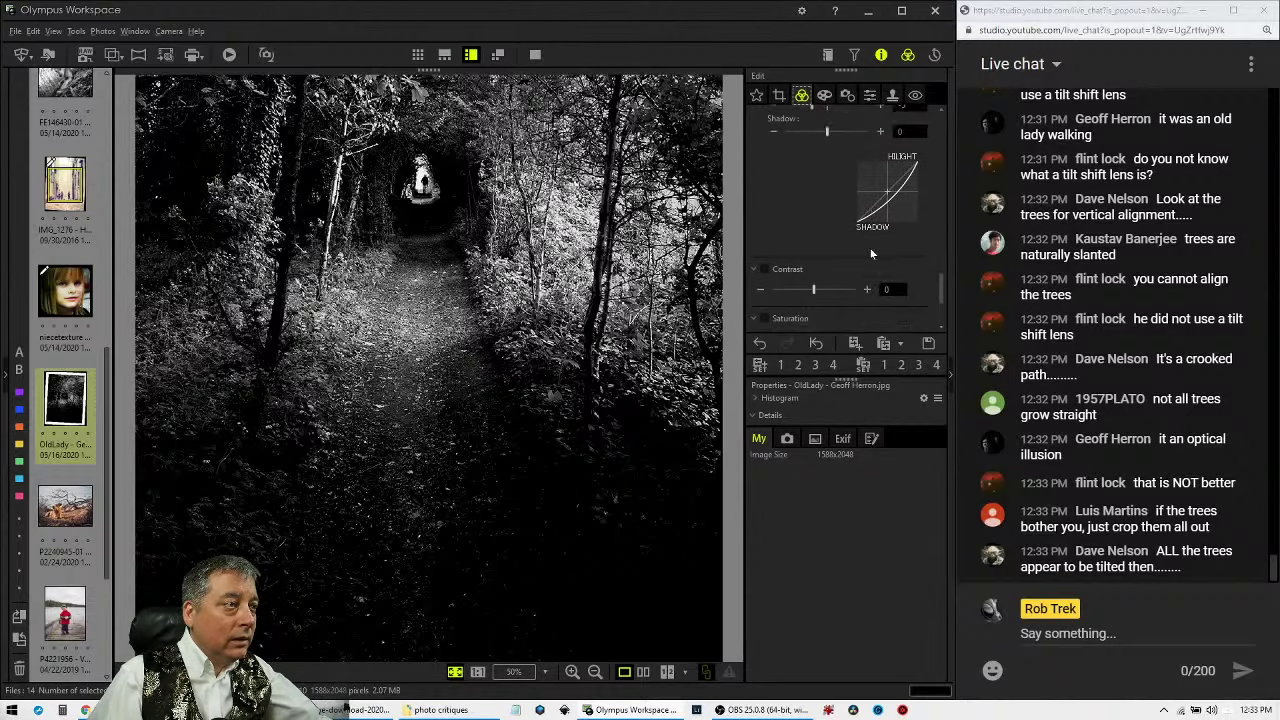
scroll(870, 255, down, 10)
scroll(870, 255, down, 2)
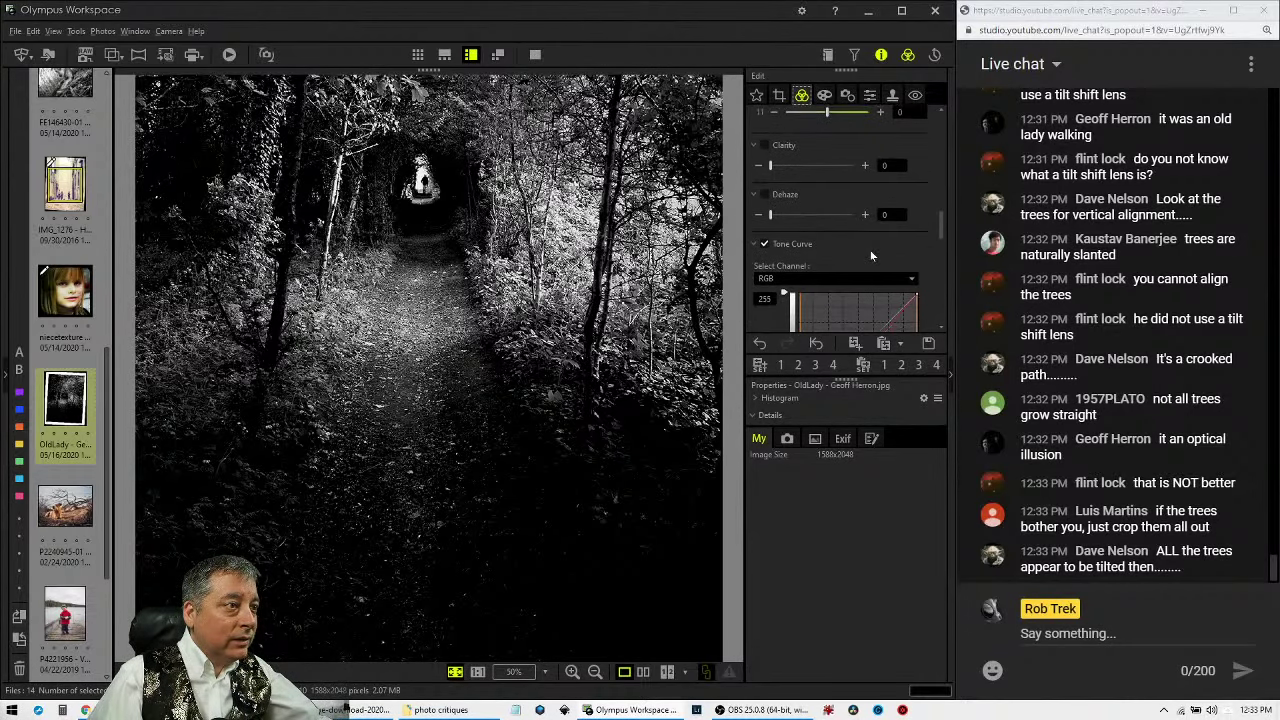
drag(772, 222, 806, 222)
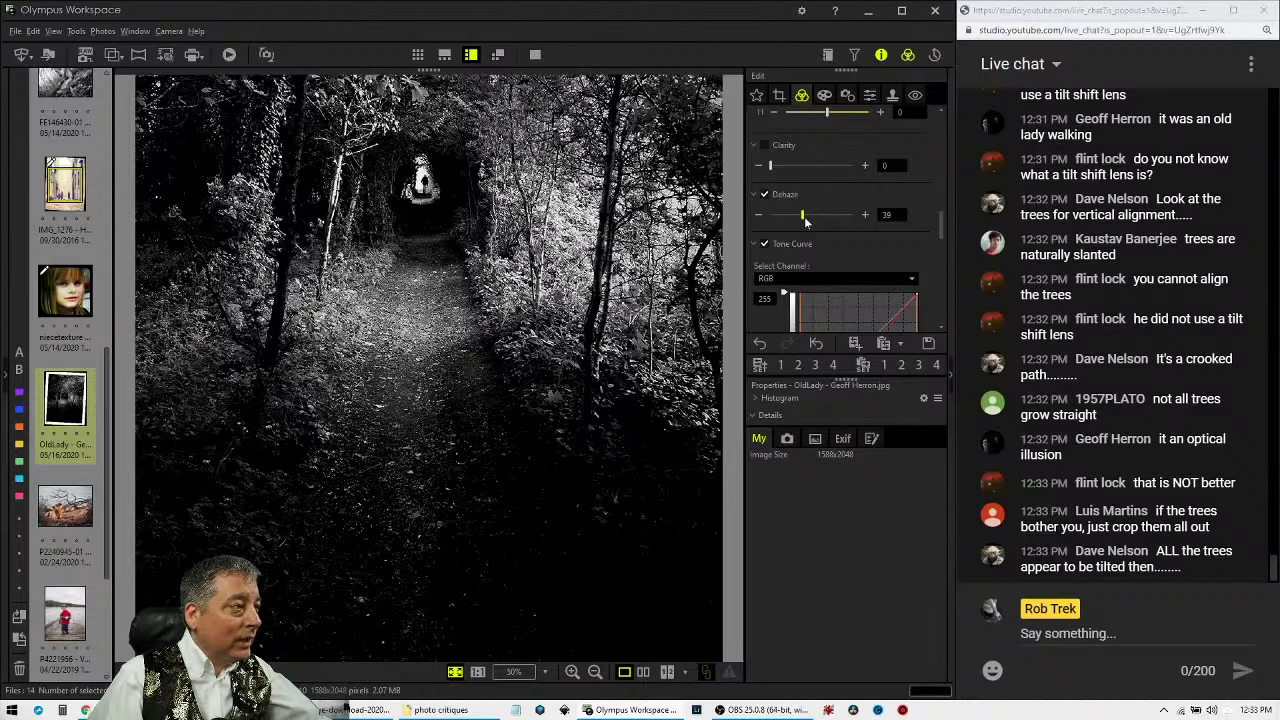
drag(805, 220, 812, 220)
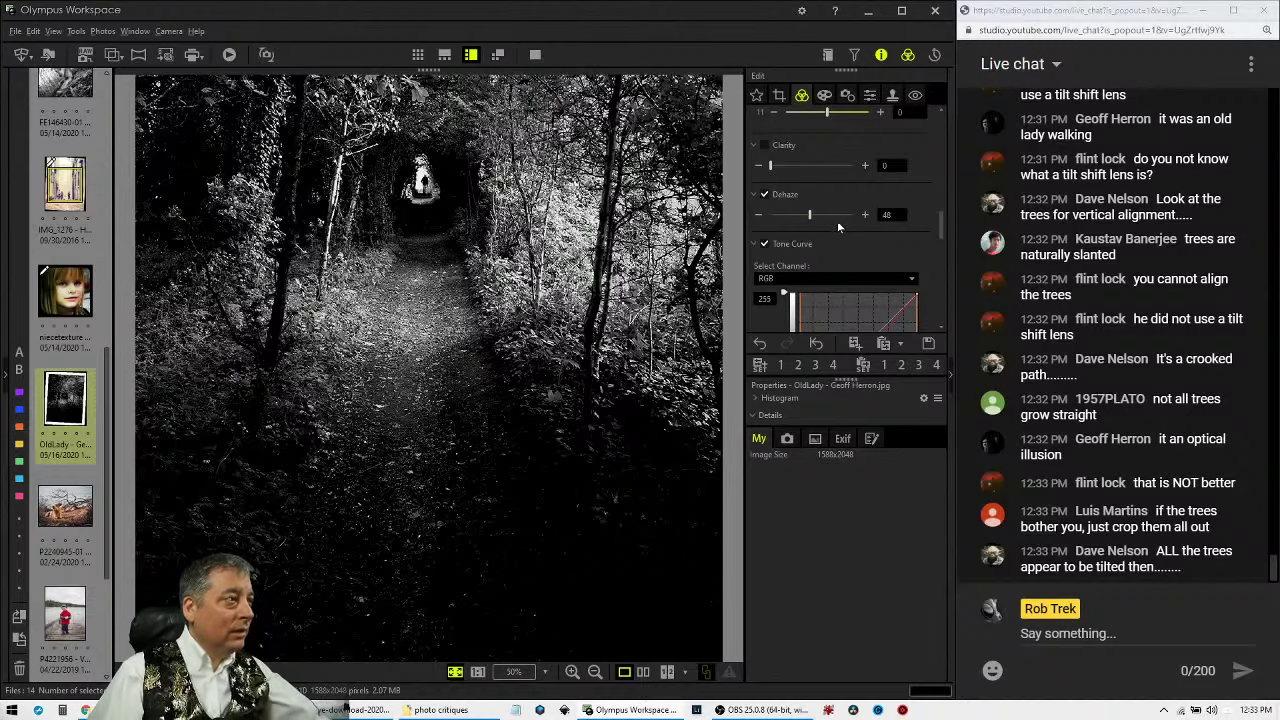
scroll(900, 225, up, 5)
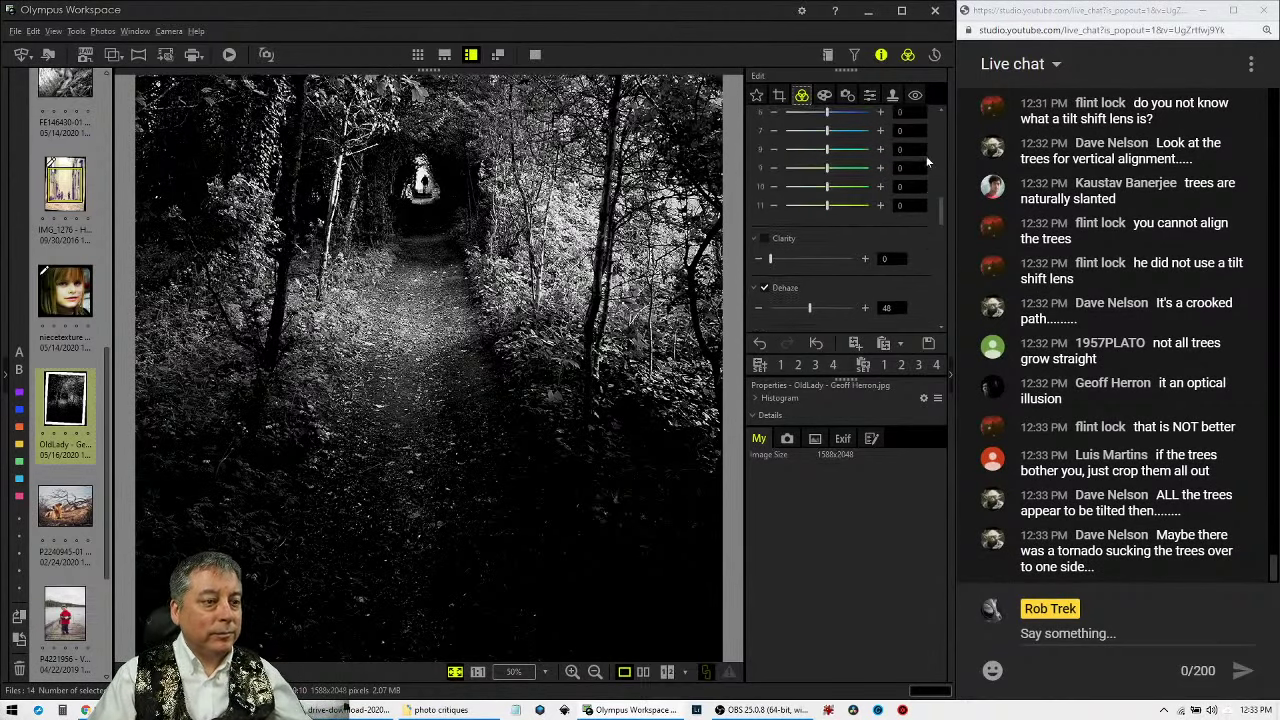
scroll(926, 160, up, 4)
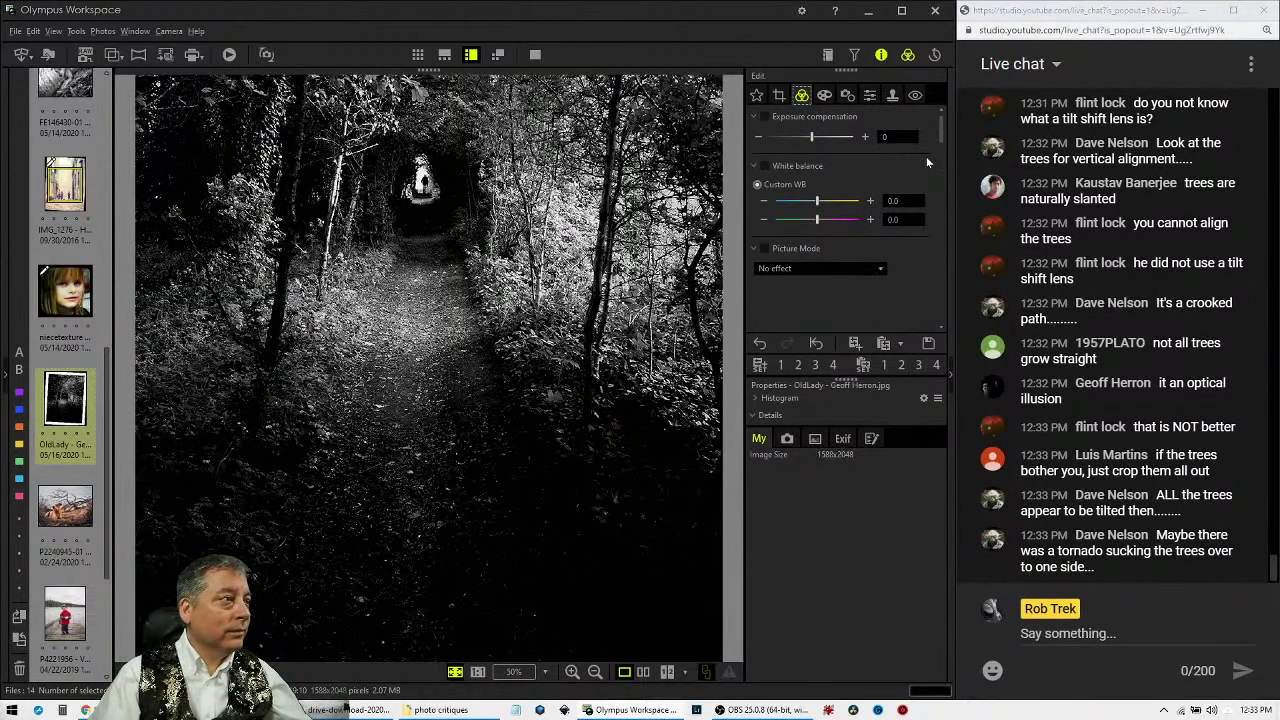
click(869, 95)
click(847, 95)
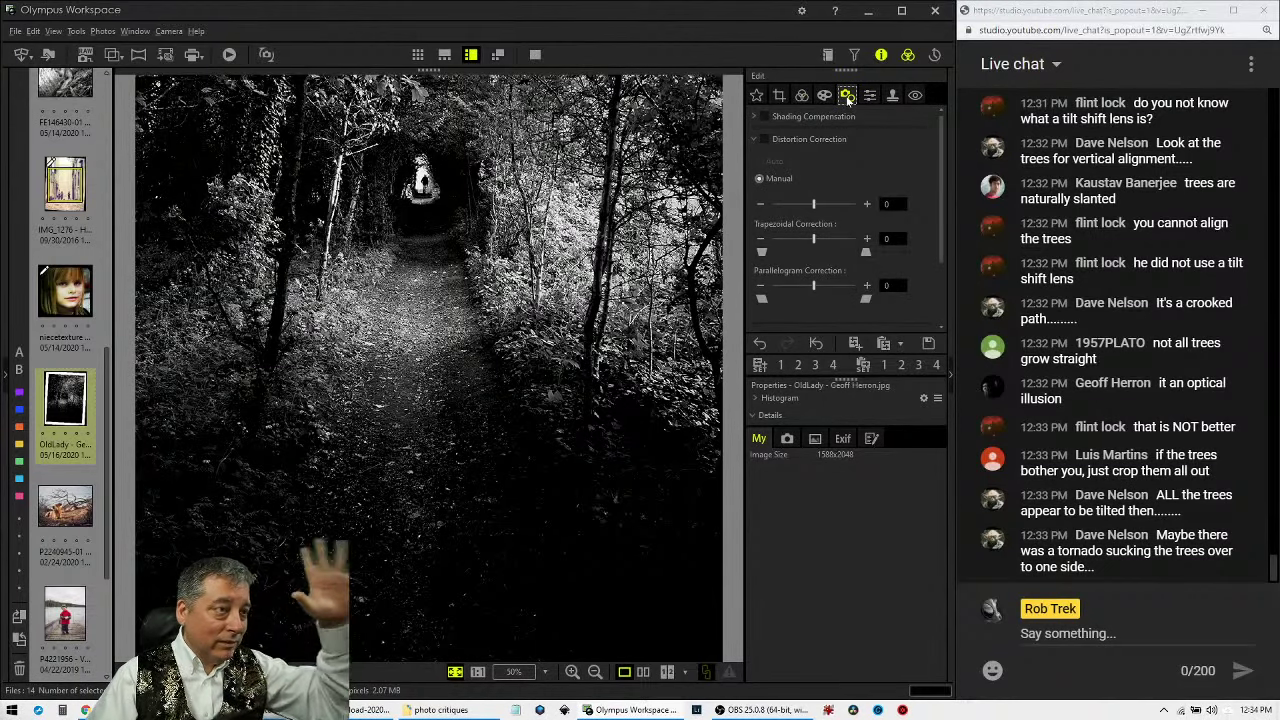
click(869, 95)
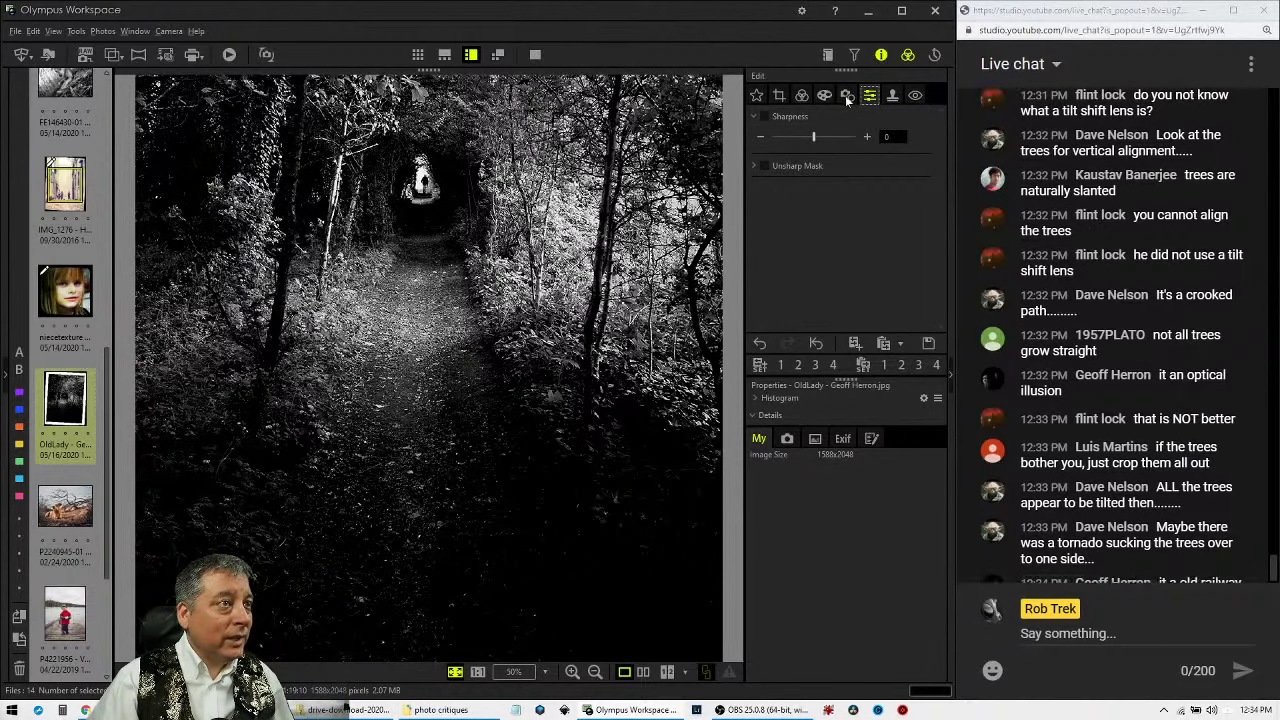
Try the Soft Focus art filter on the path photo, lowering its effect to -5 and settling on -4.
click(822, 97)
click(817, 138)
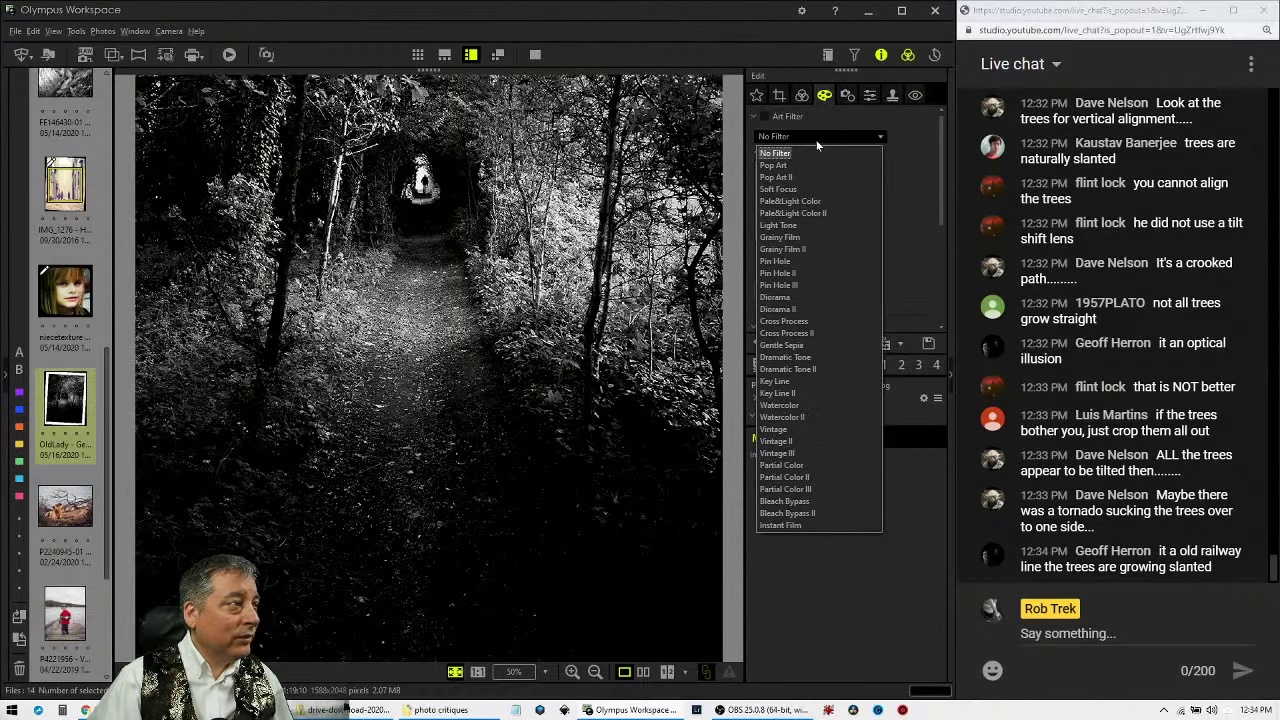
click(778, 189)
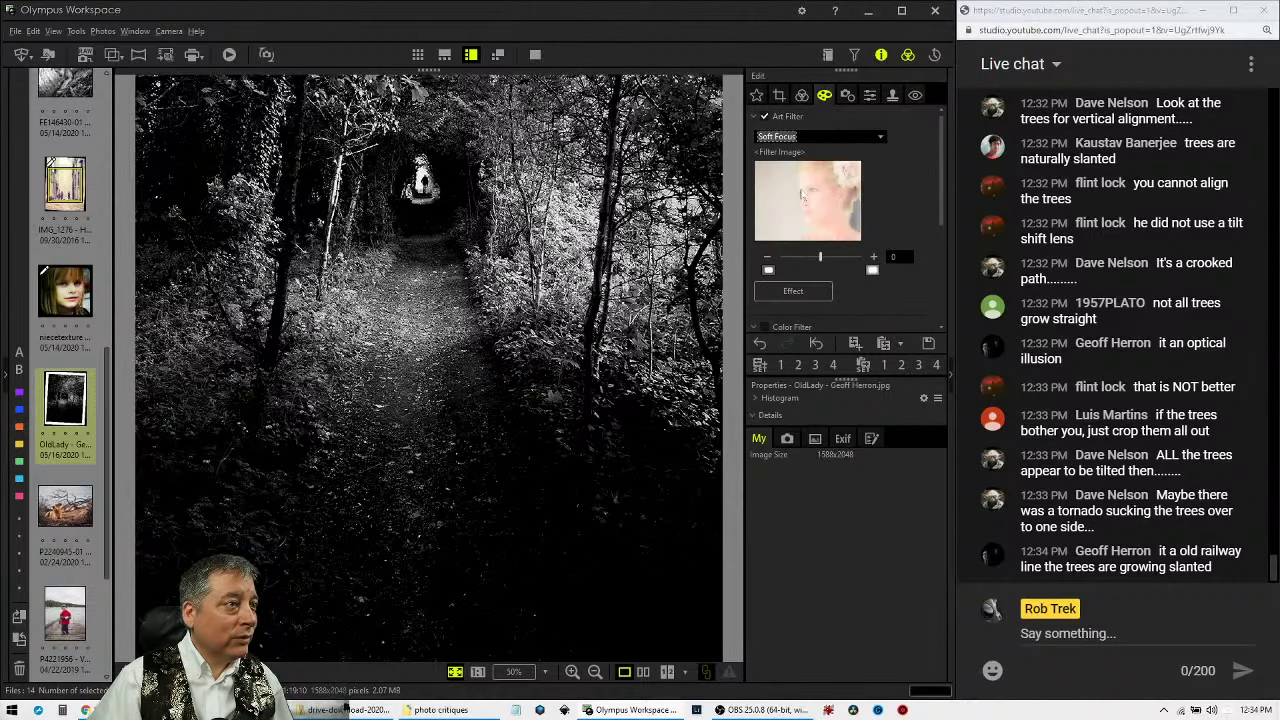
click(768, 258)
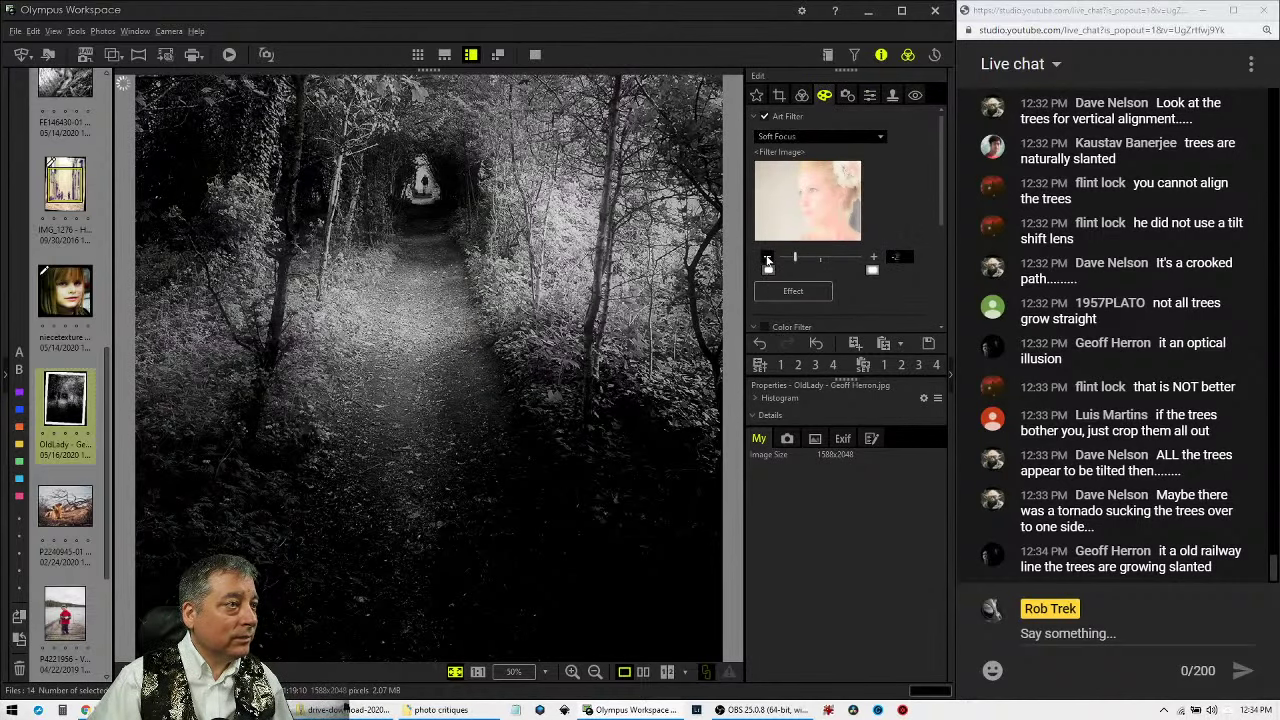
click(768, 258)
click(769, 258)
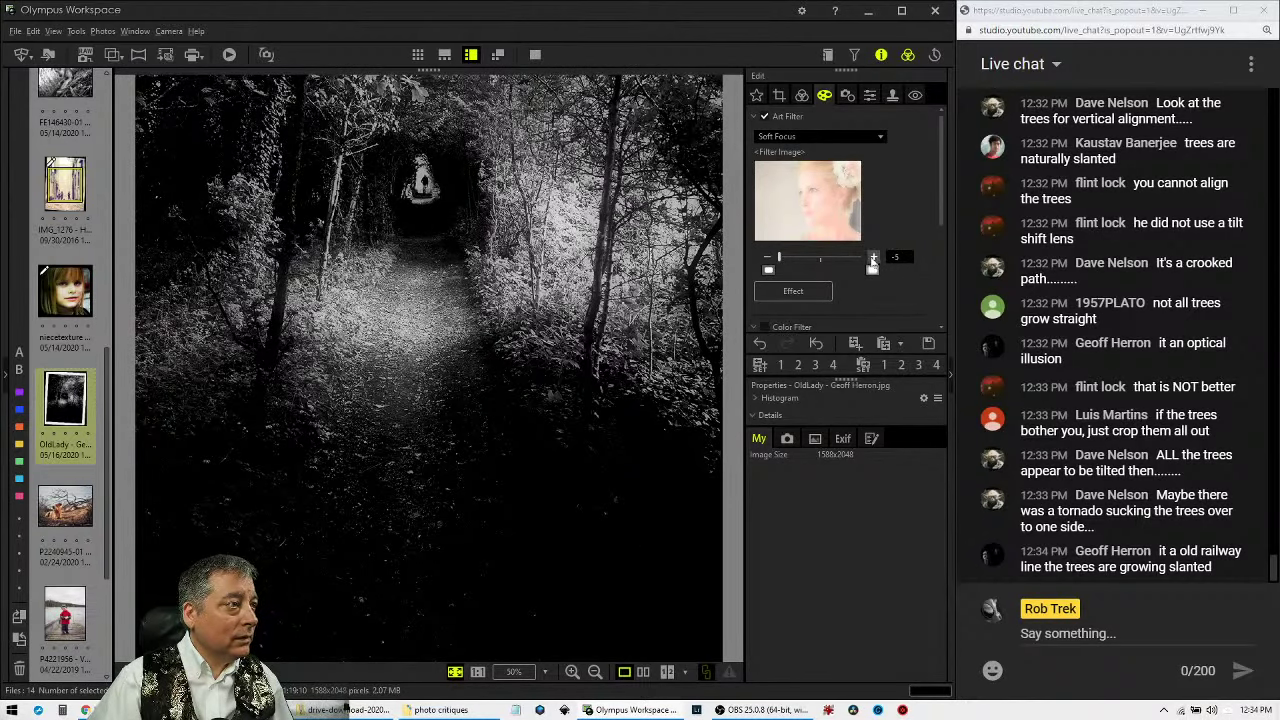
click(873, 257)
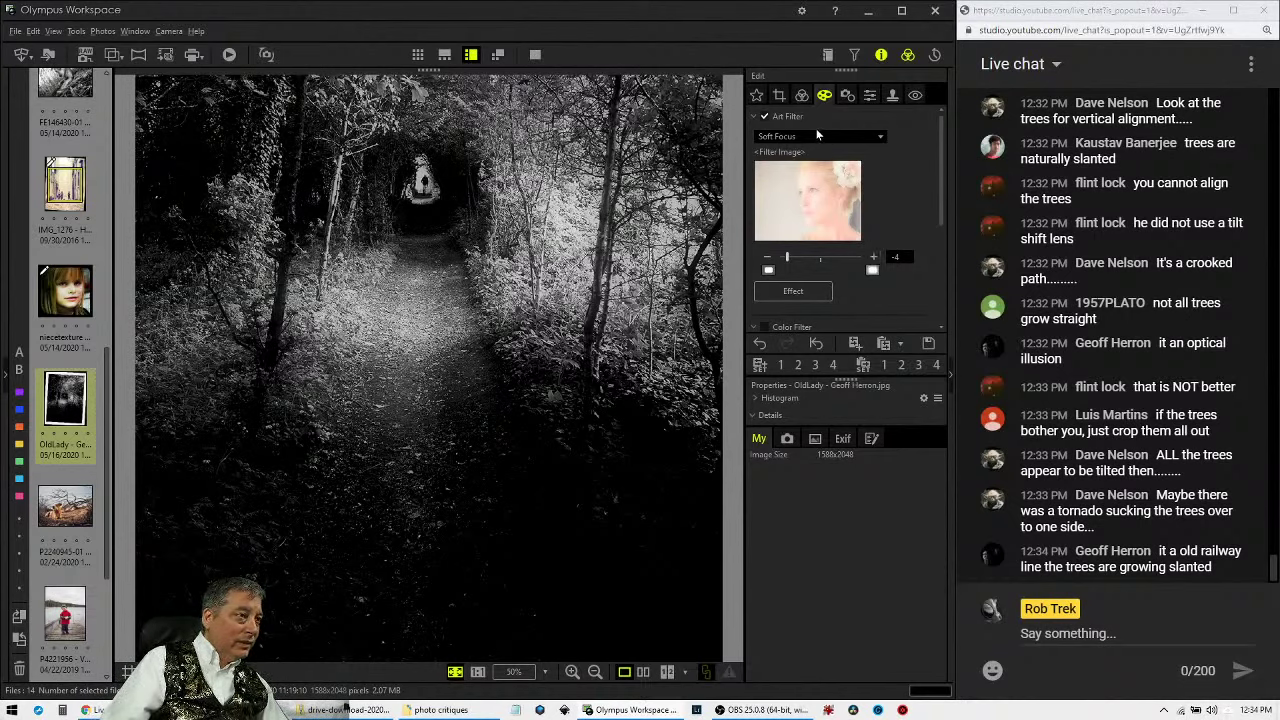
Compare the photo with and without the Soft Focus art filter, and leave the filter off.
click(766, 117)
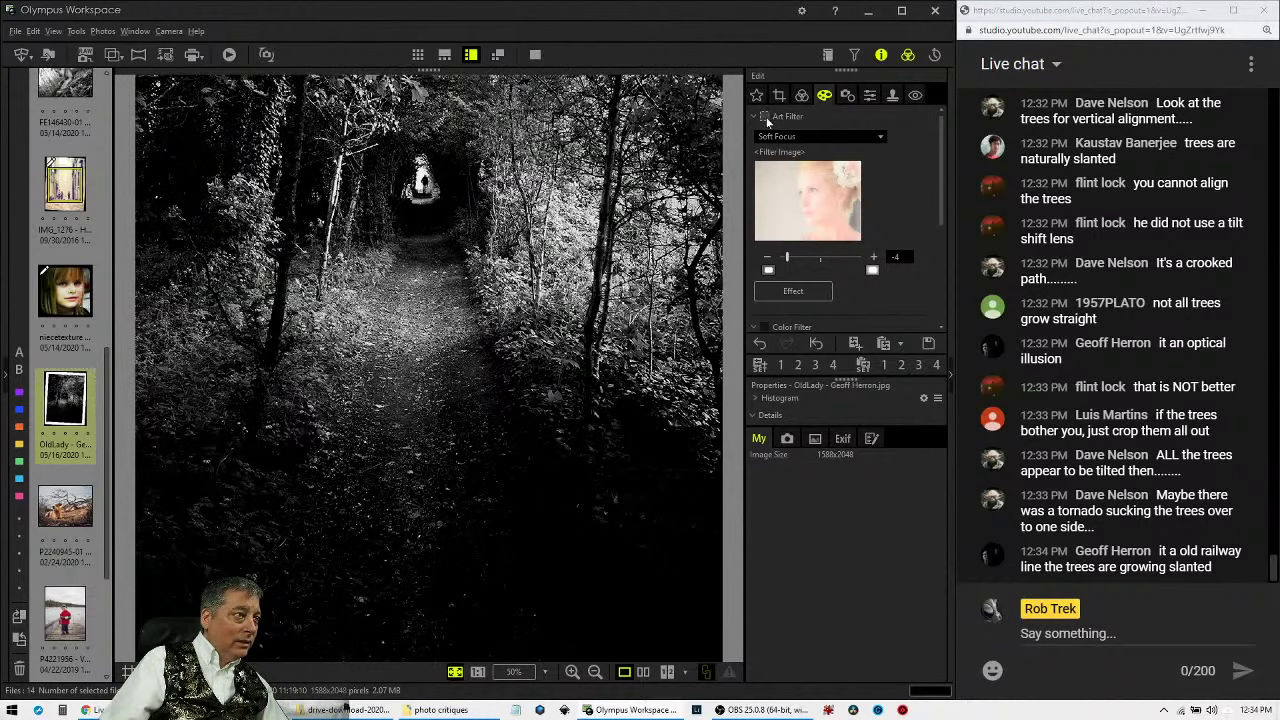
click(766, 117)
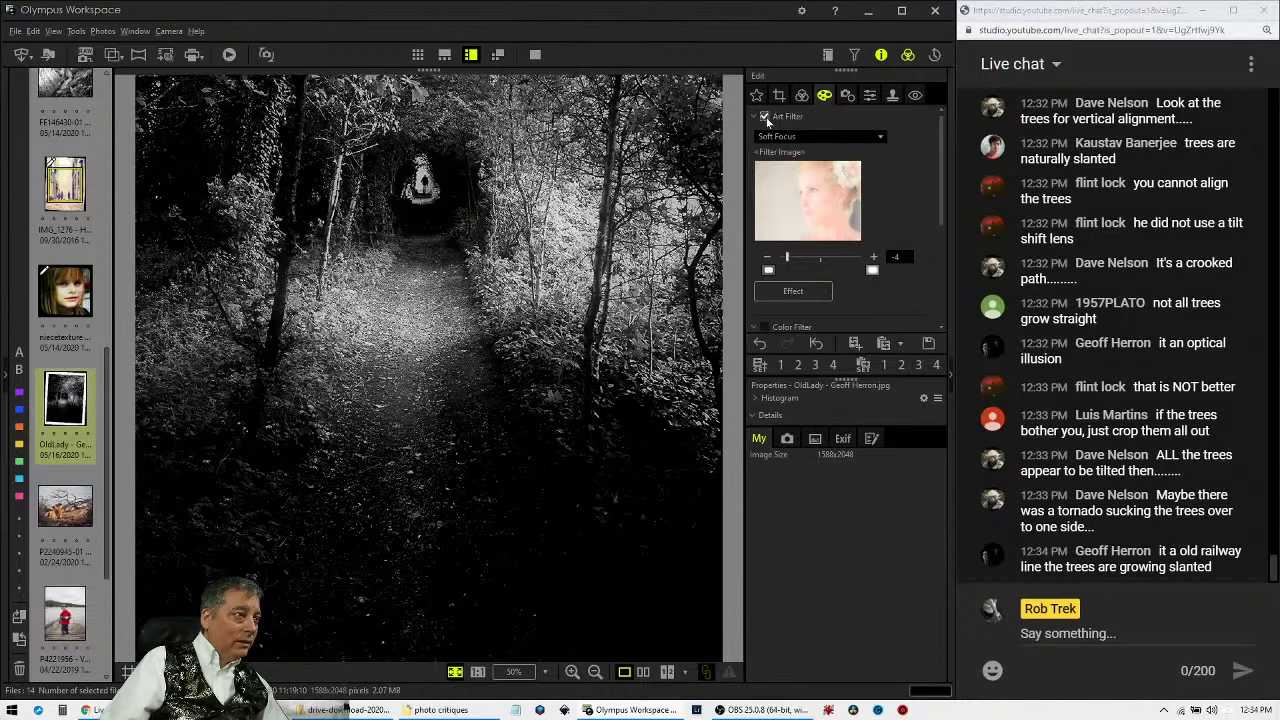
click(766, 117)
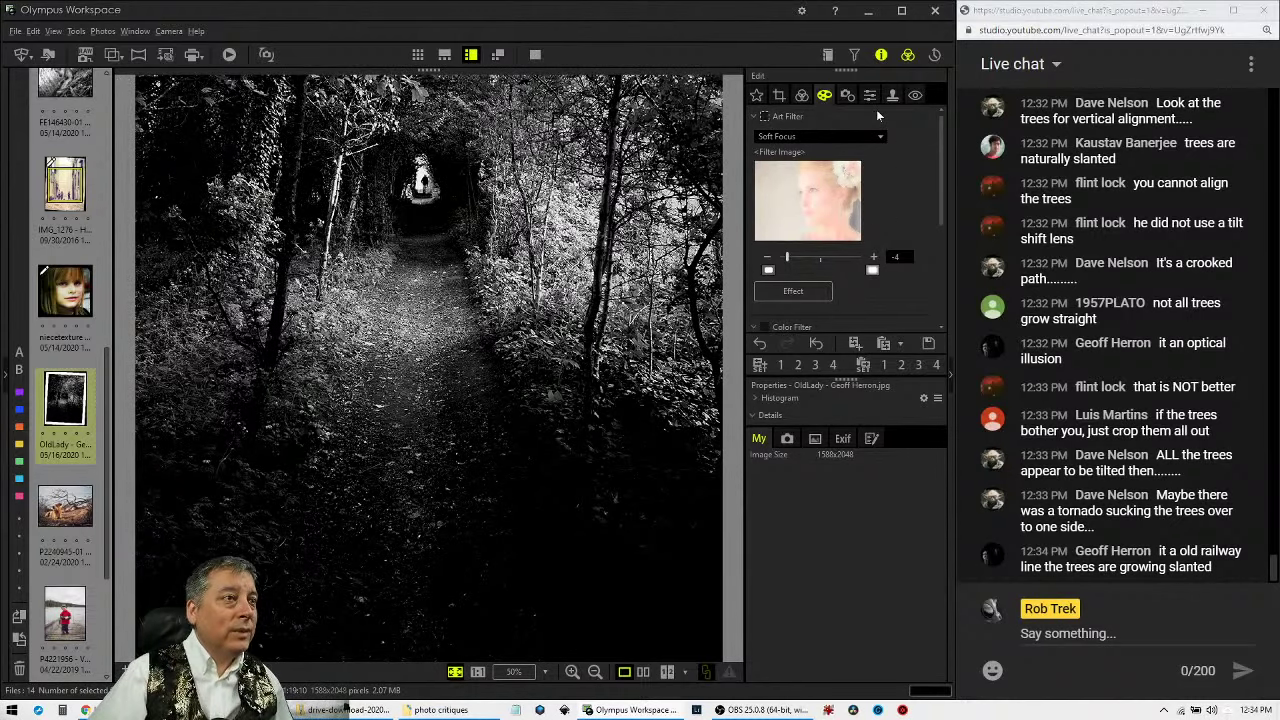
Try a Sharpness of -7 while checking the distant figure up close, and settle on -1 for a slight softening.
click(870, 95)
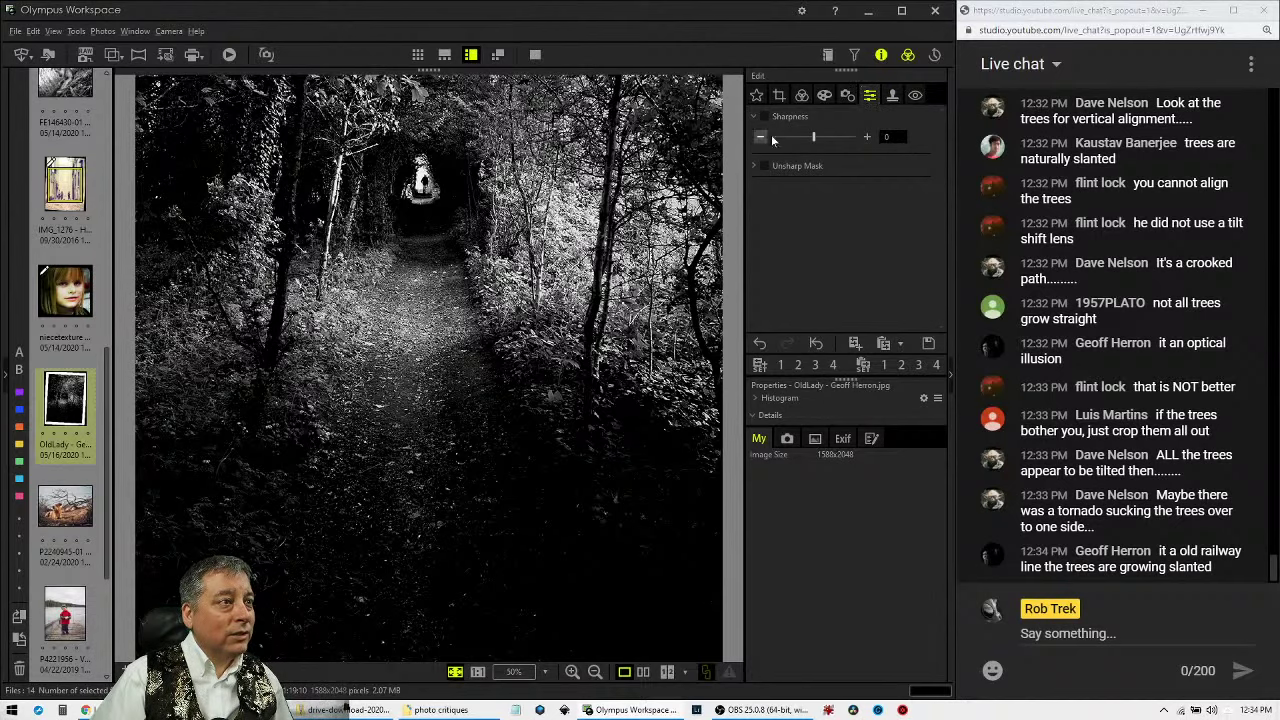
drag(811, 134, 772, 136)
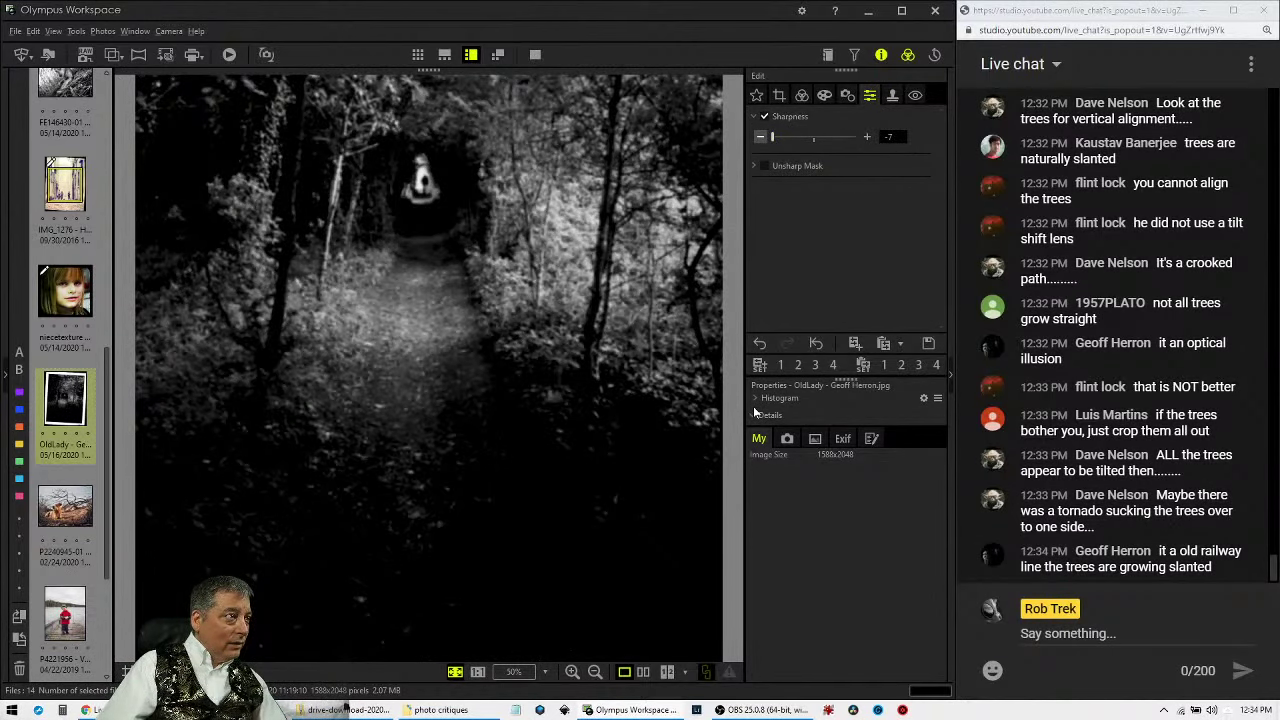
click(505, 371)
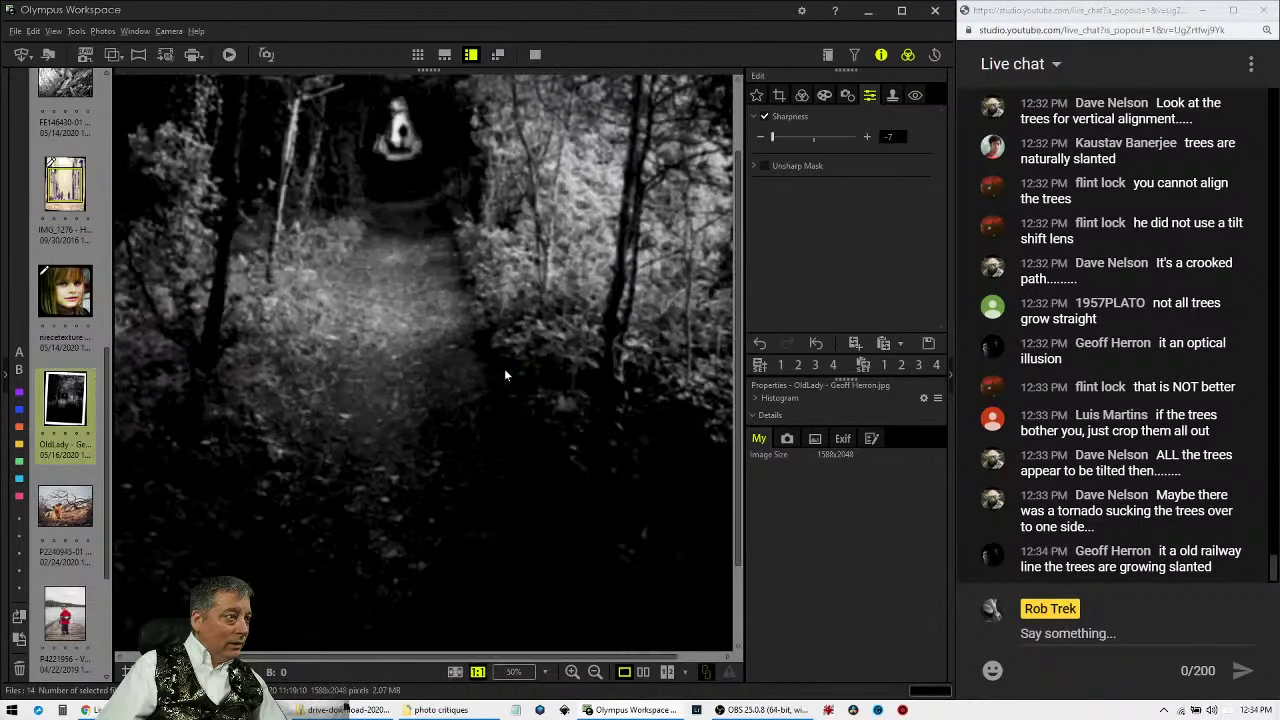
drag(417, 240, 462, 310)
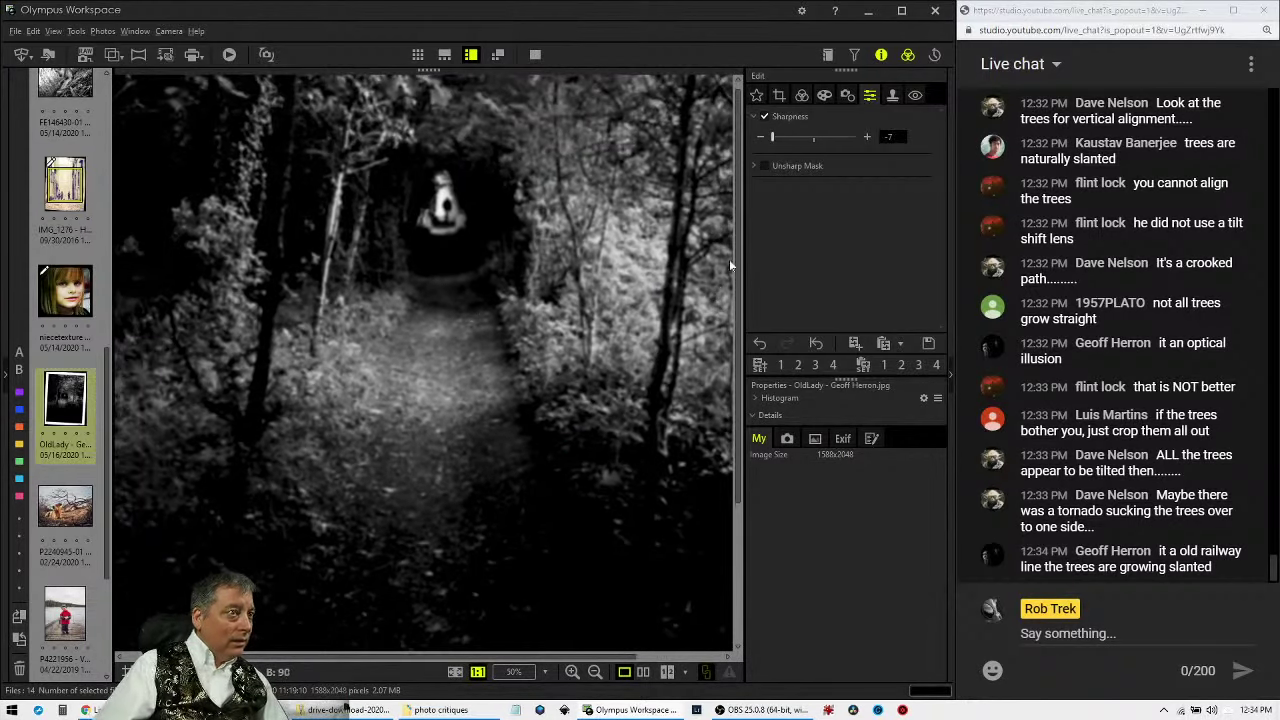
drag(788, 141, 805, 141)
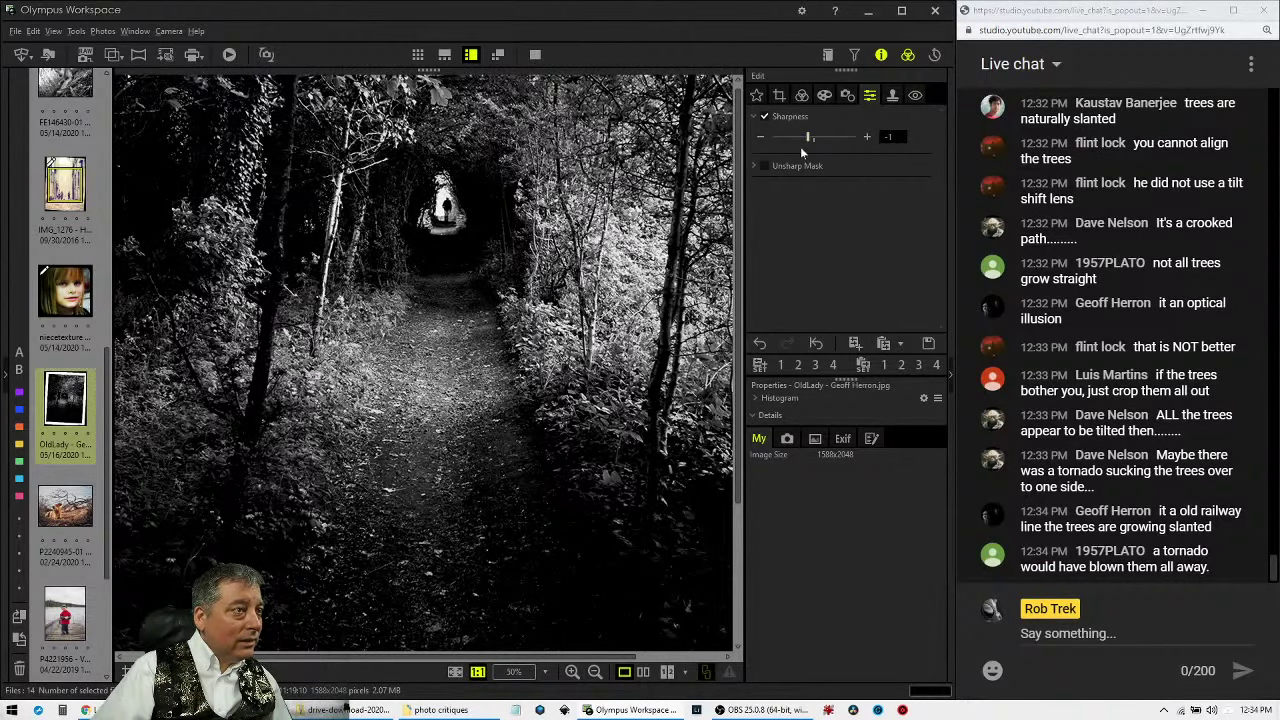
click(420, 325)
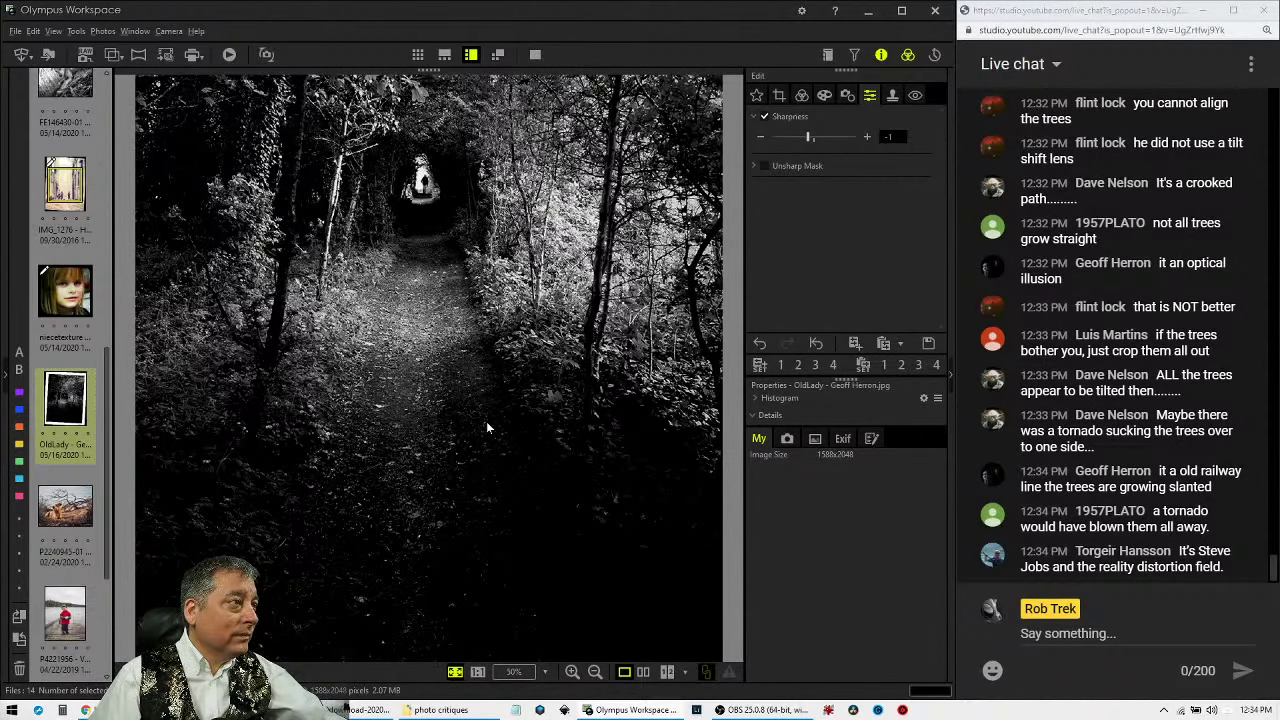
Apply manual distortion correction to the path photo with Parallelogram Correction at -50 and Trapezoidal Correction at 27.
click(778, 95)
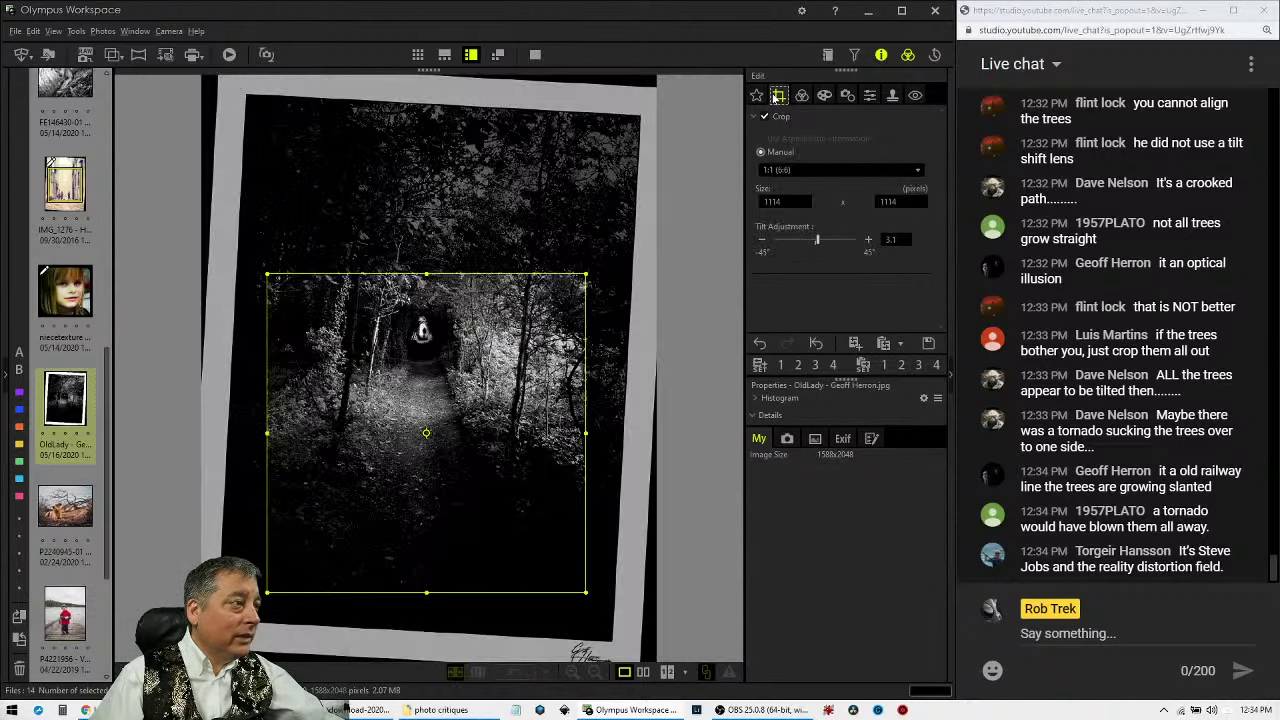
click(869, 95)
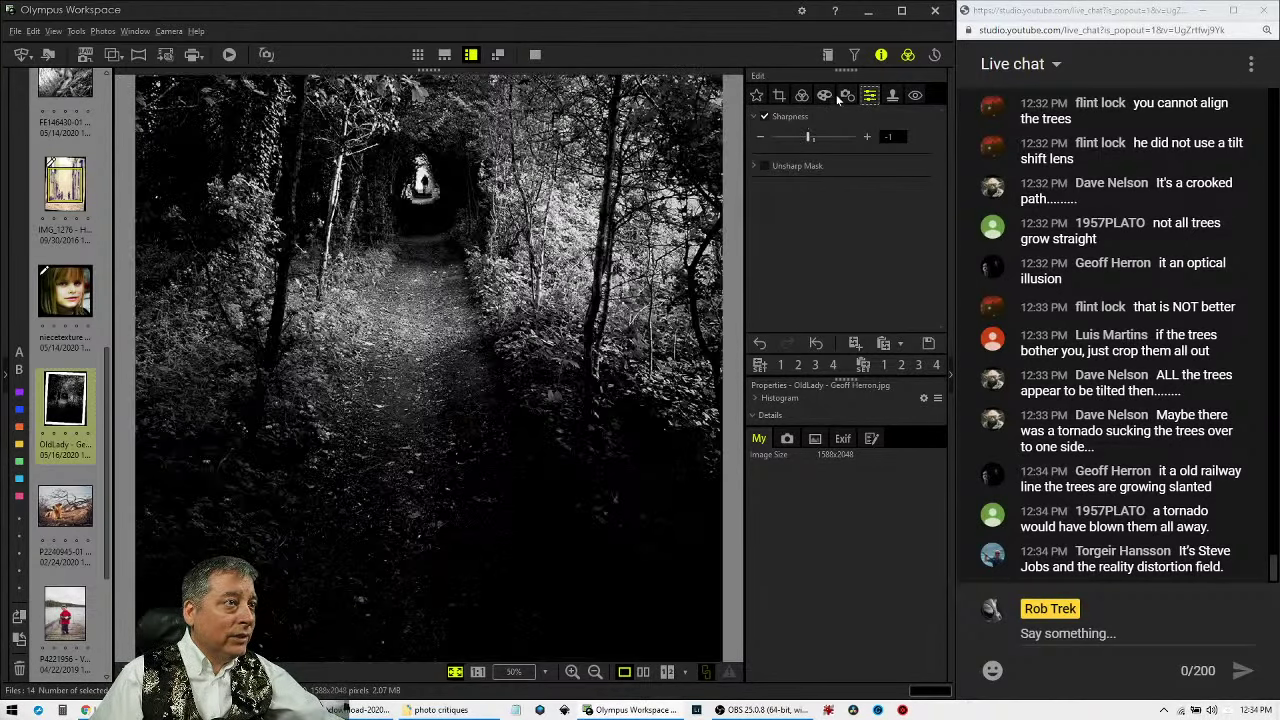
click(847, 95)
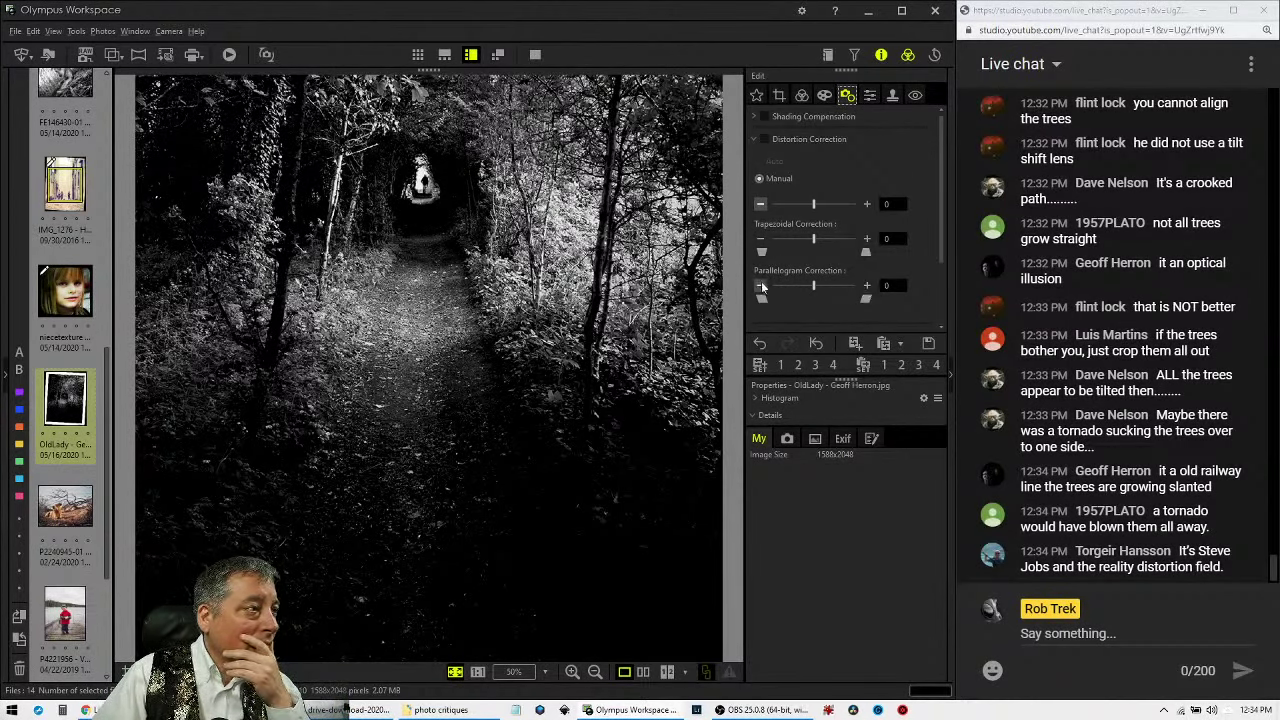
click(761, 287)
click(761, 287)
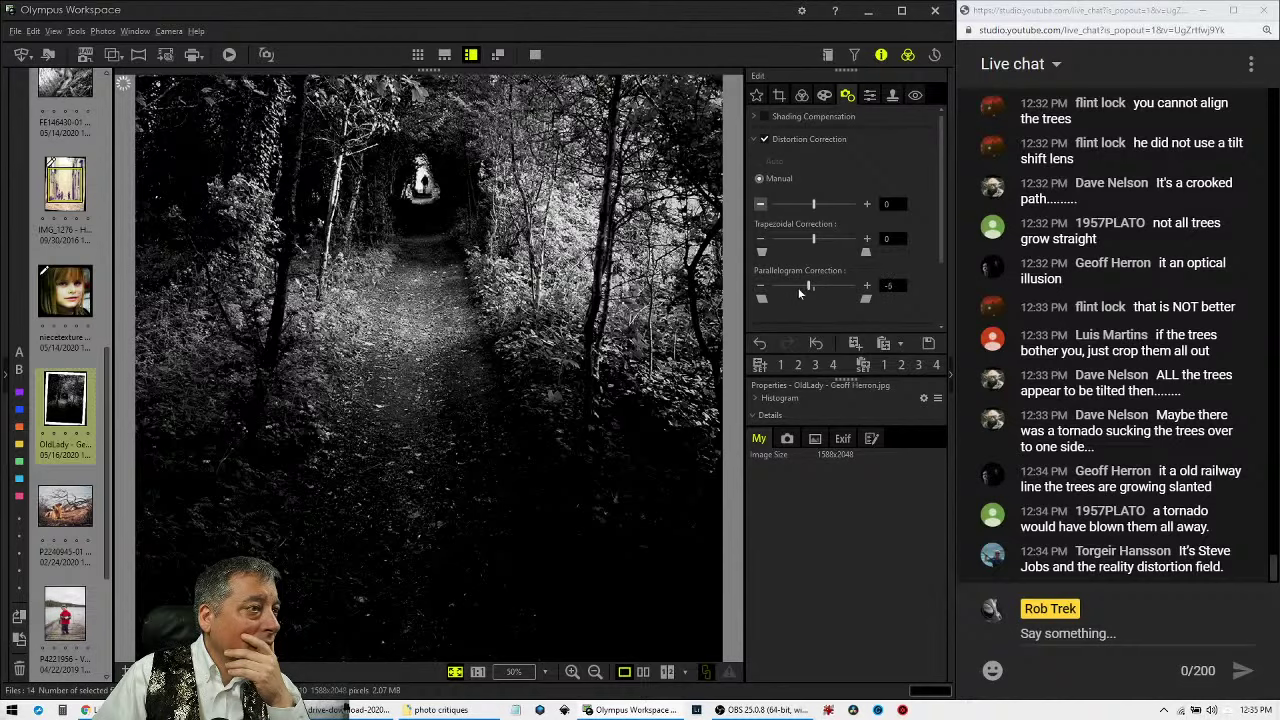
click(799, 290)
drag(811, 292, 784, 294)
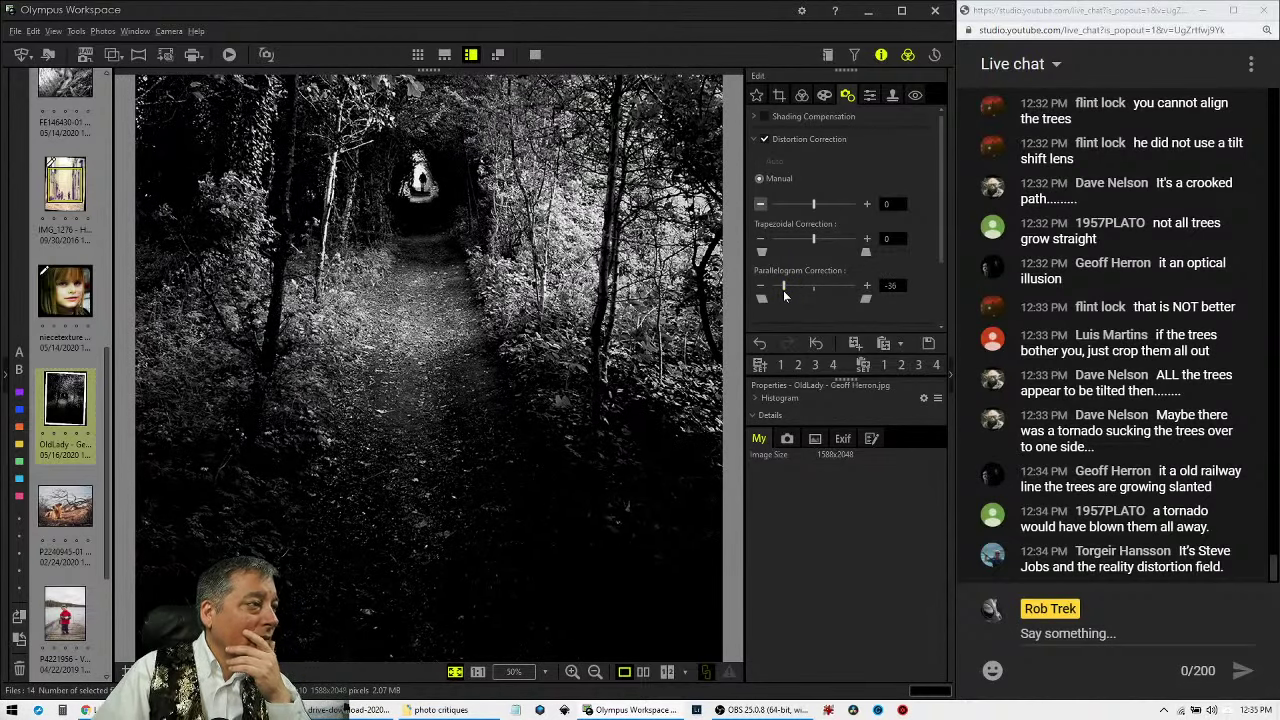
drag(780, 296, 771, 292)
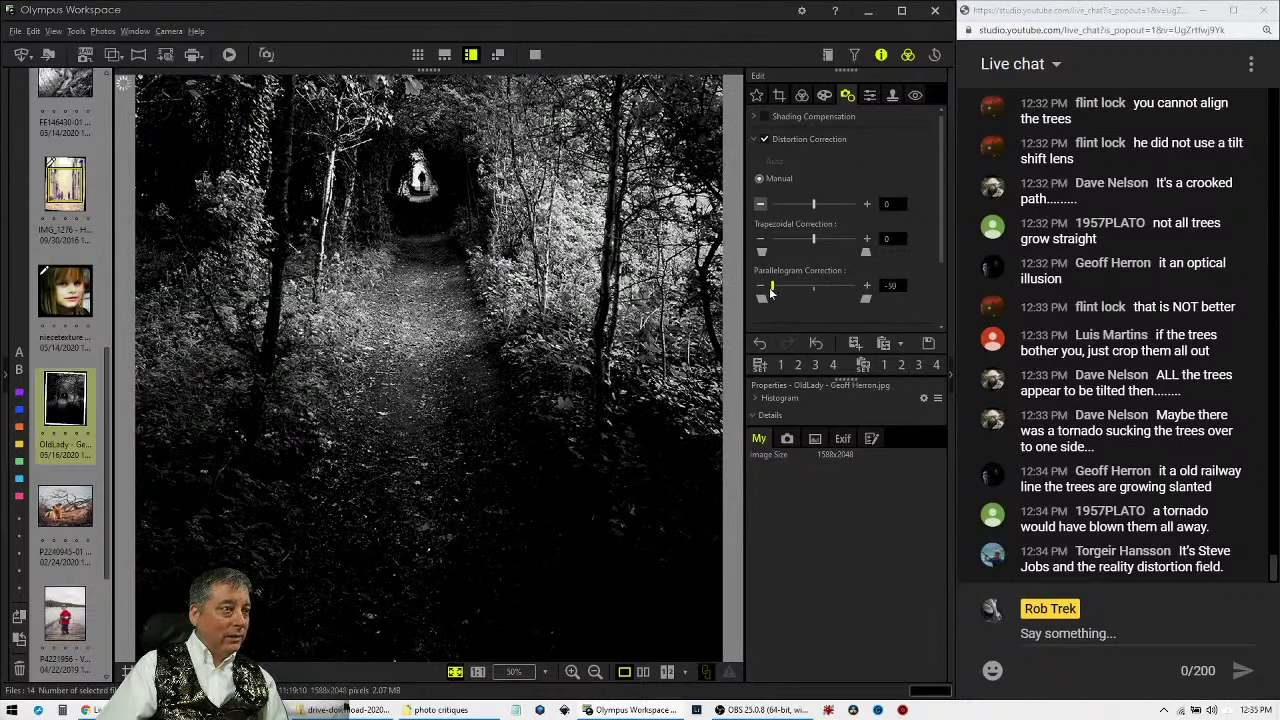
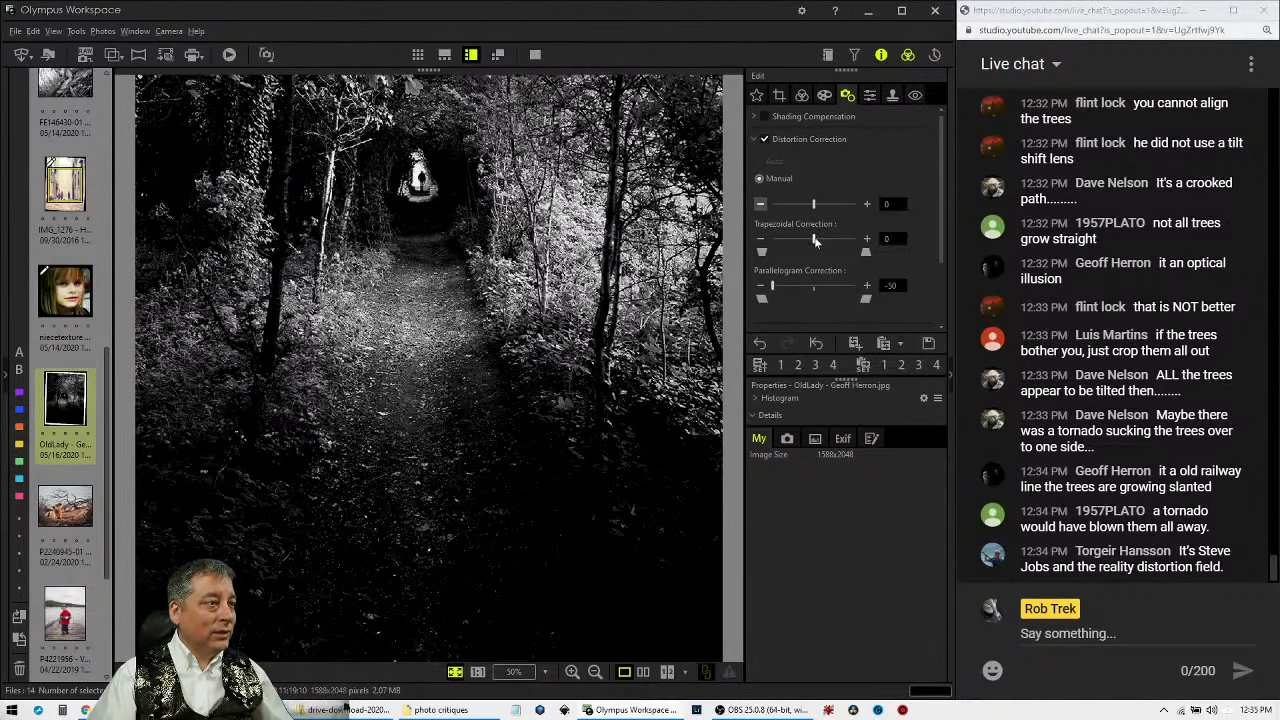
drag(815, 237, 821, 237)
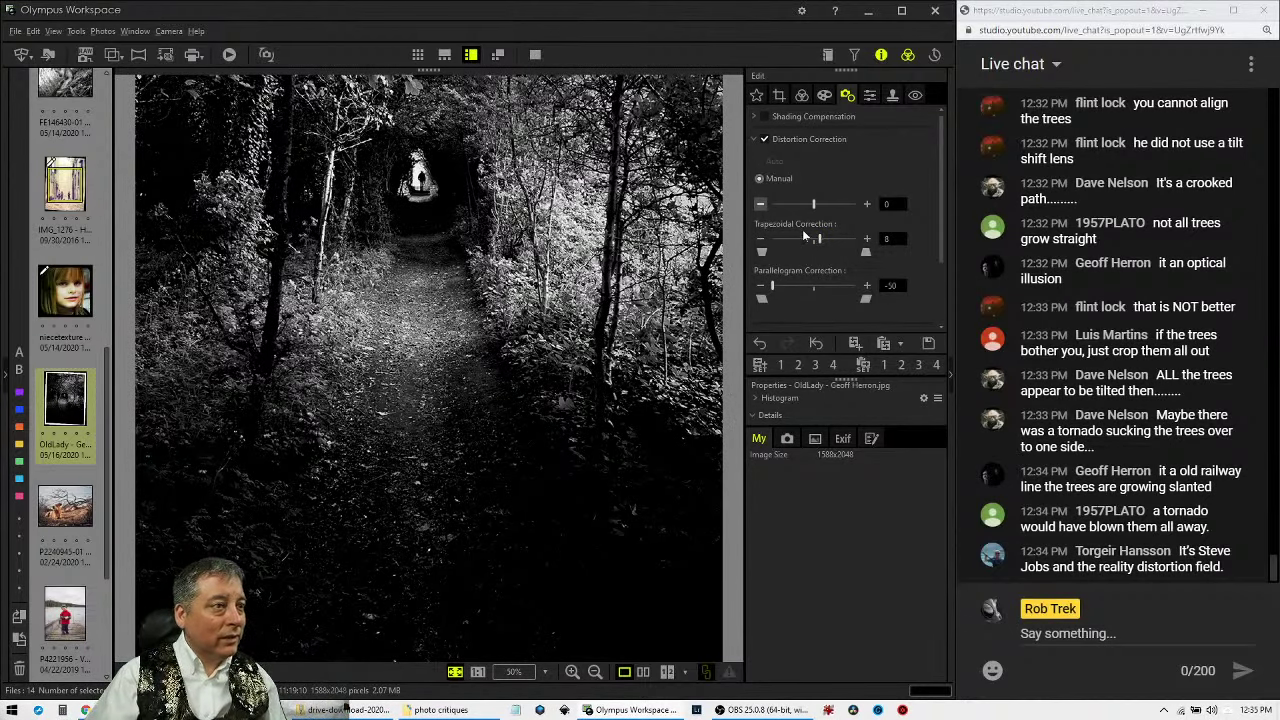
drag(819, 240, 838, 245)
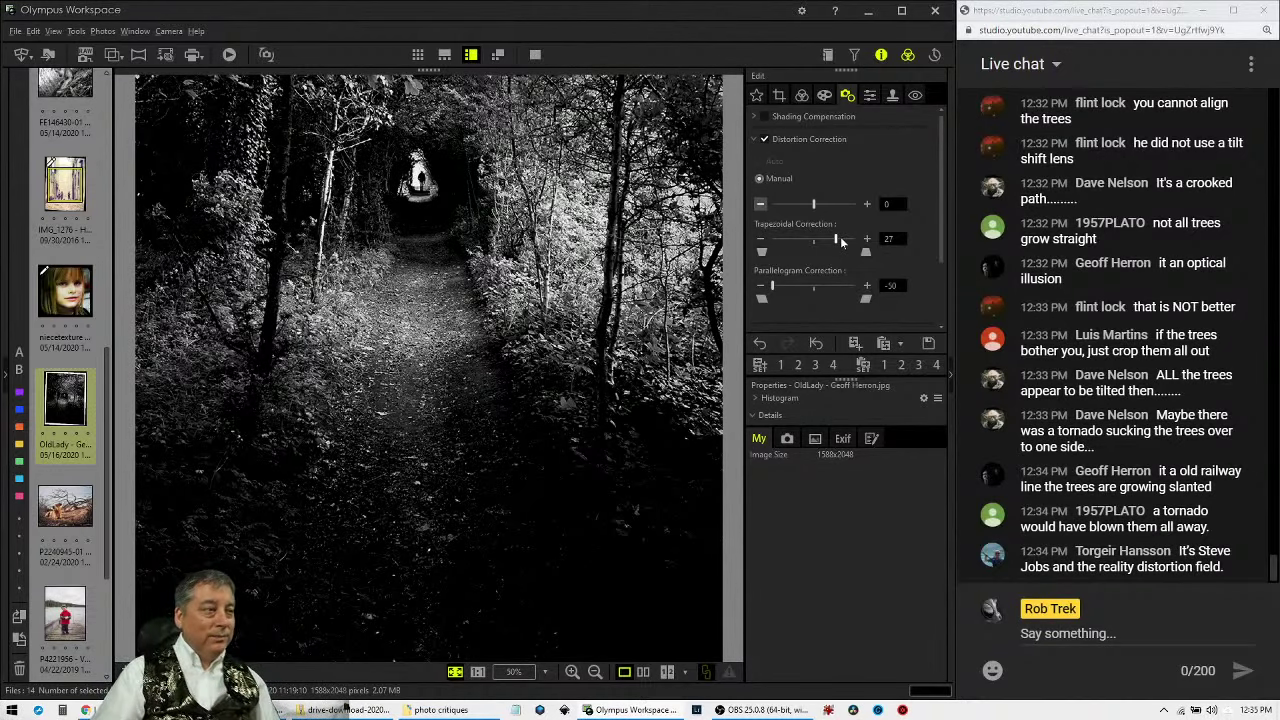
Set Clarity to 91 and Dehaze to 48 on the path photo, trying Dehaze at 0 for comparison.
click(802, 96)
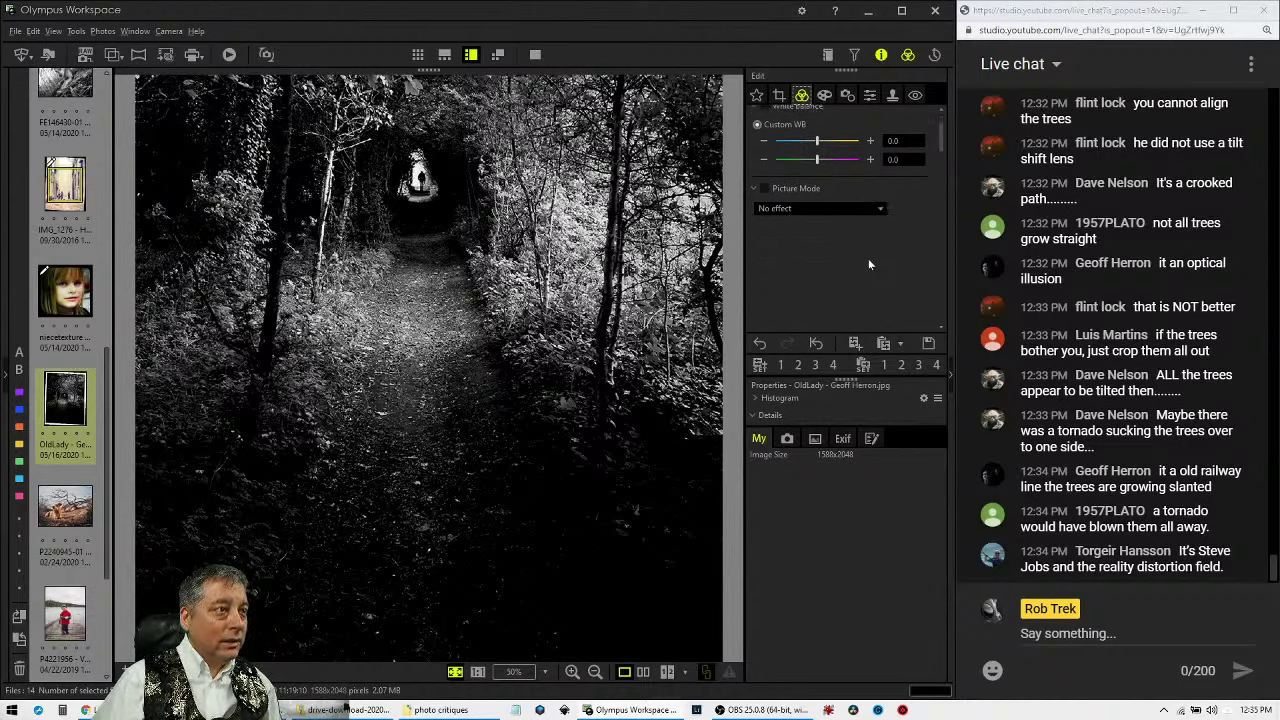
scroll(868, 258, down, 10)
scroll(871, 261, down, 2)
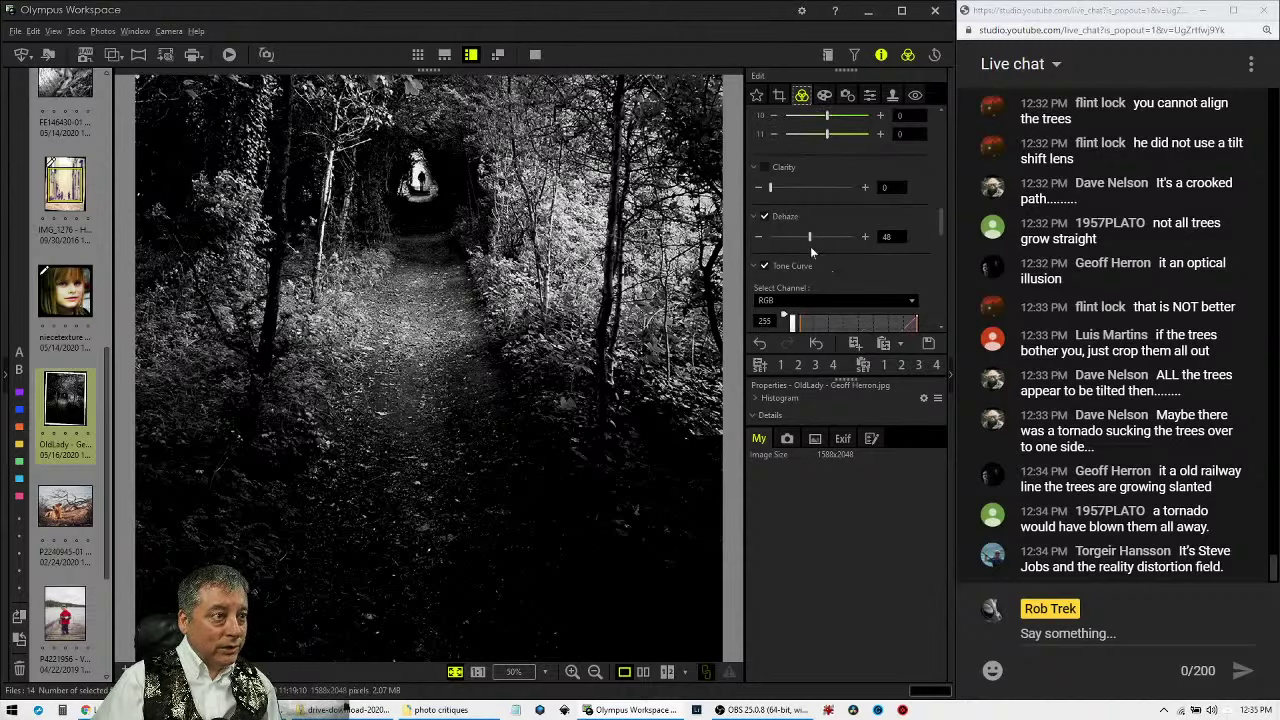
drag(799, 243, 795, 238)
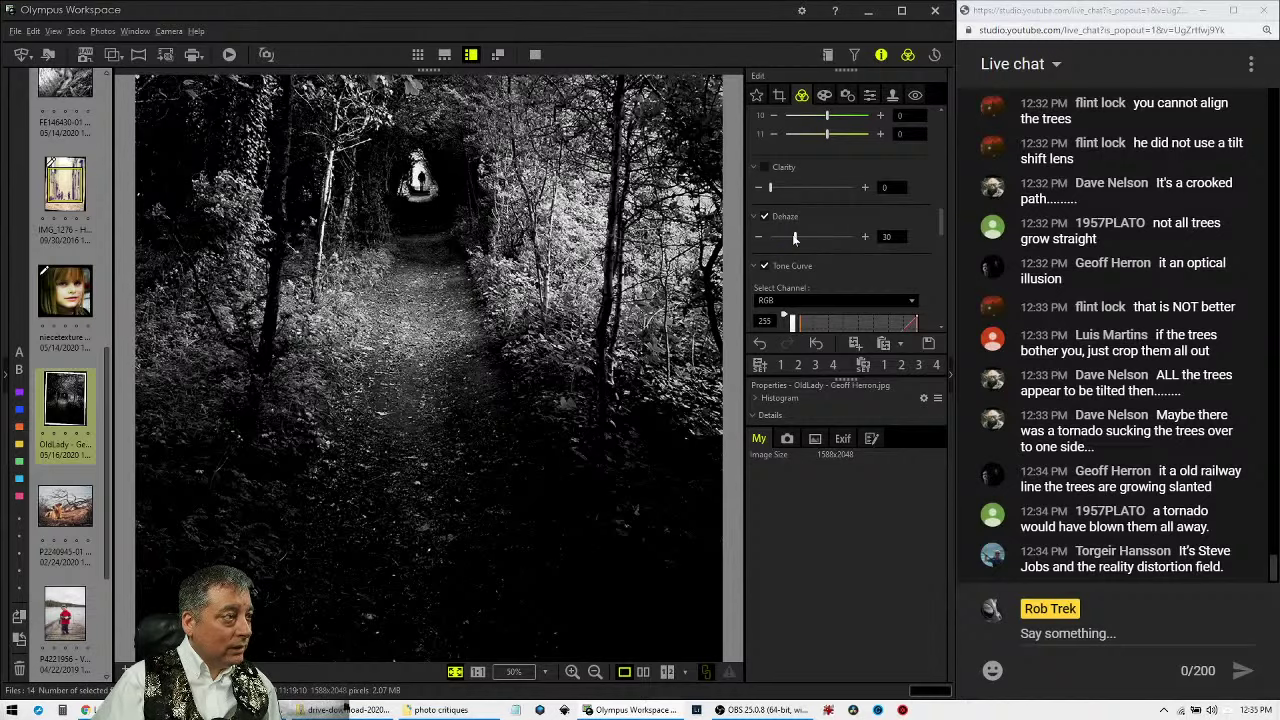
drag(795, 238, 762, 241)
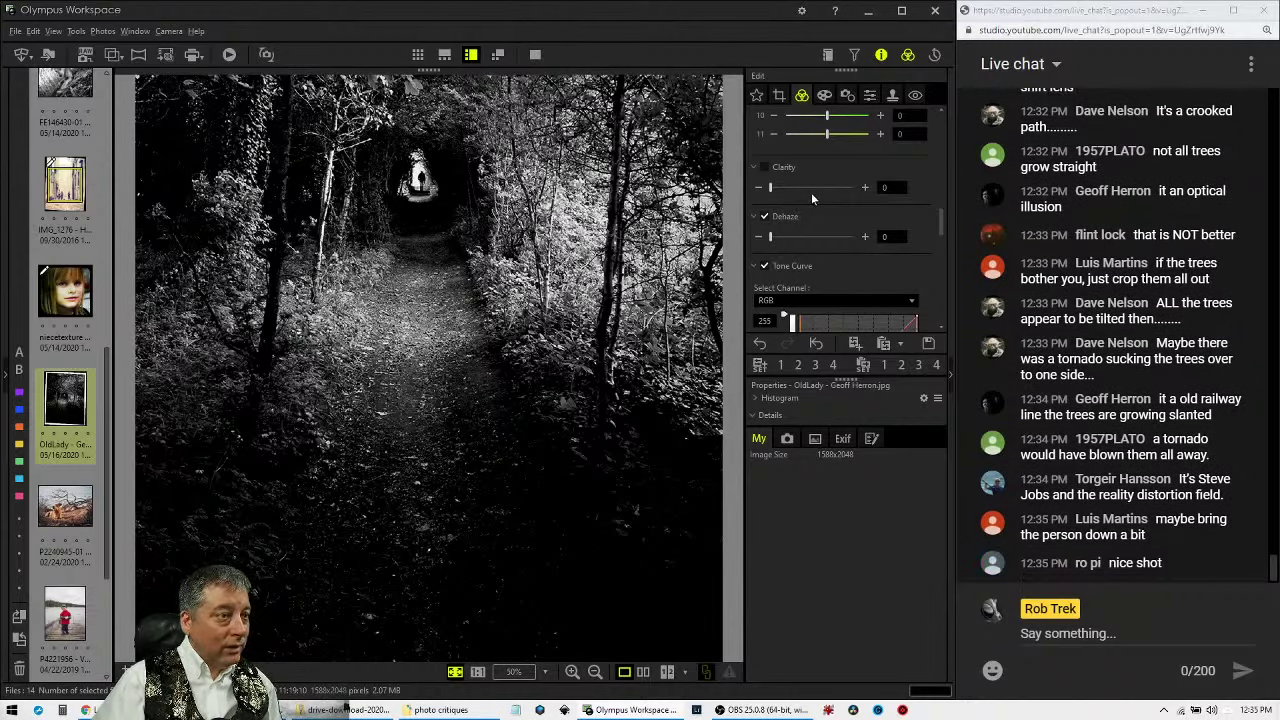
drag(770, 188, 846, 193)
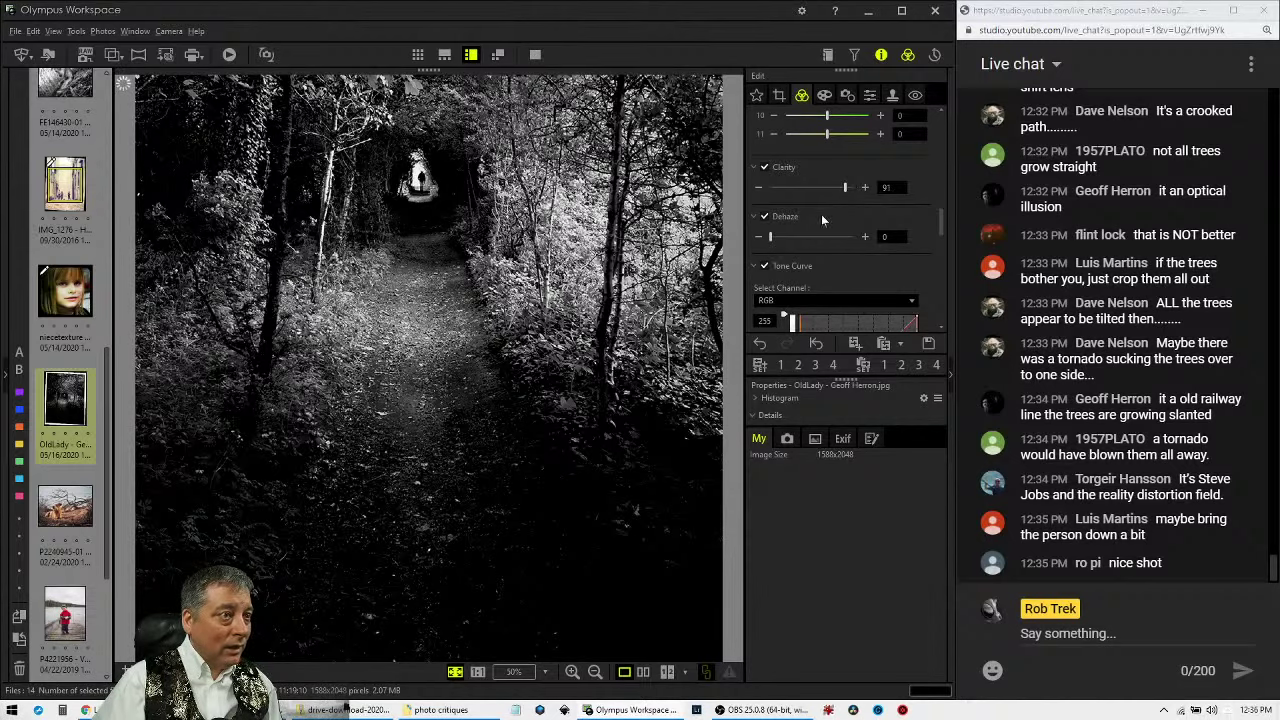
drag(771, 238, 806, 237)
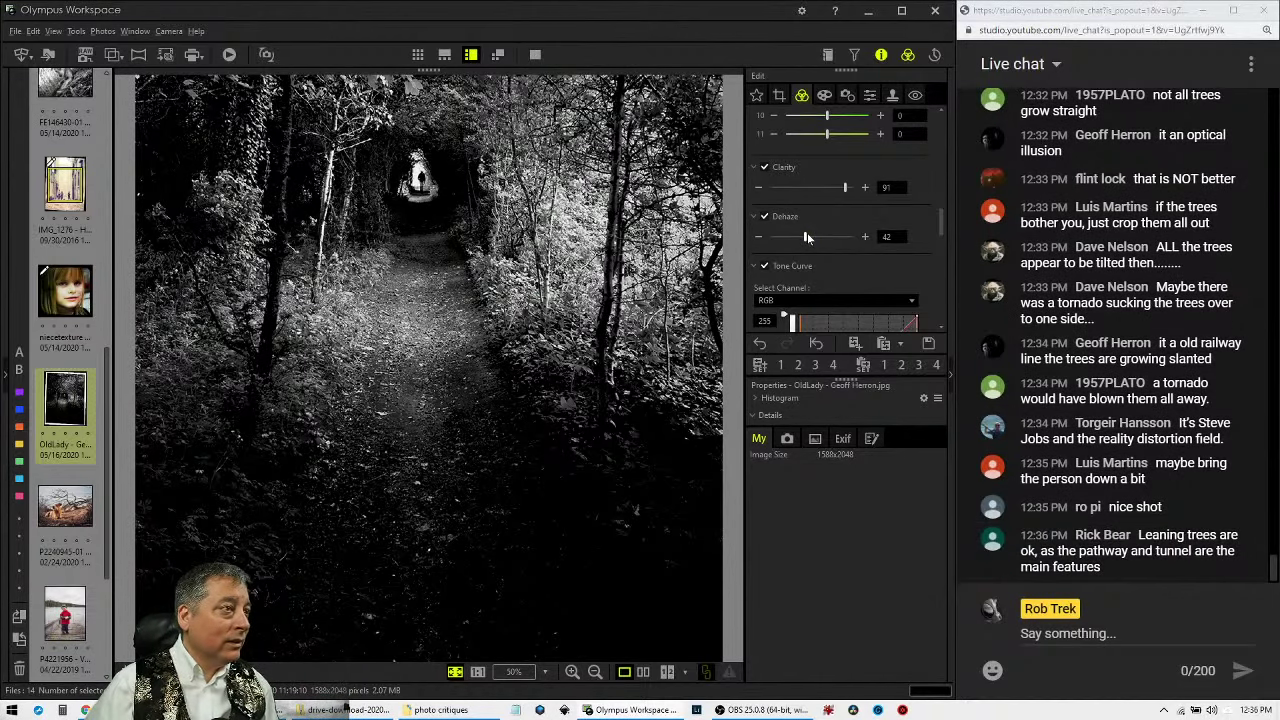
drag(826, 241, 811, 241)
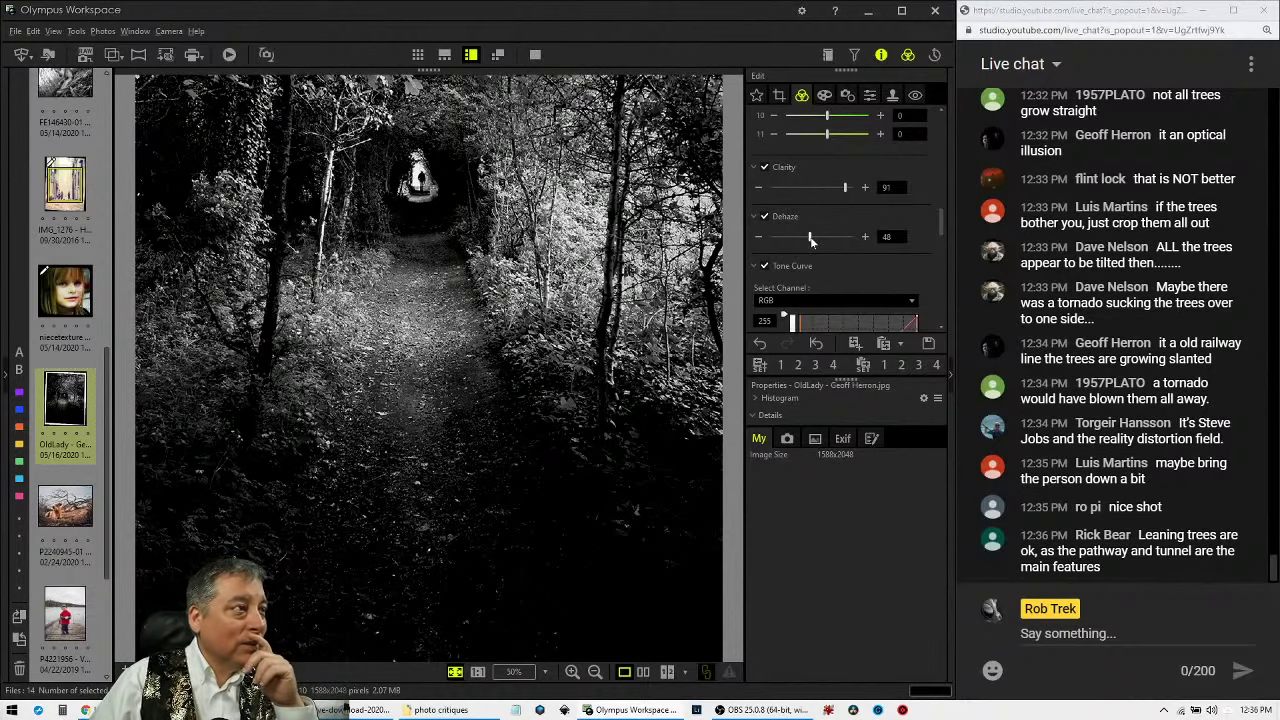
Look through the path photo's tone, lens correction, sharpness, clone stamp, art filter and crop settings for further adjustments.
scroll(816, 248, down, 10)
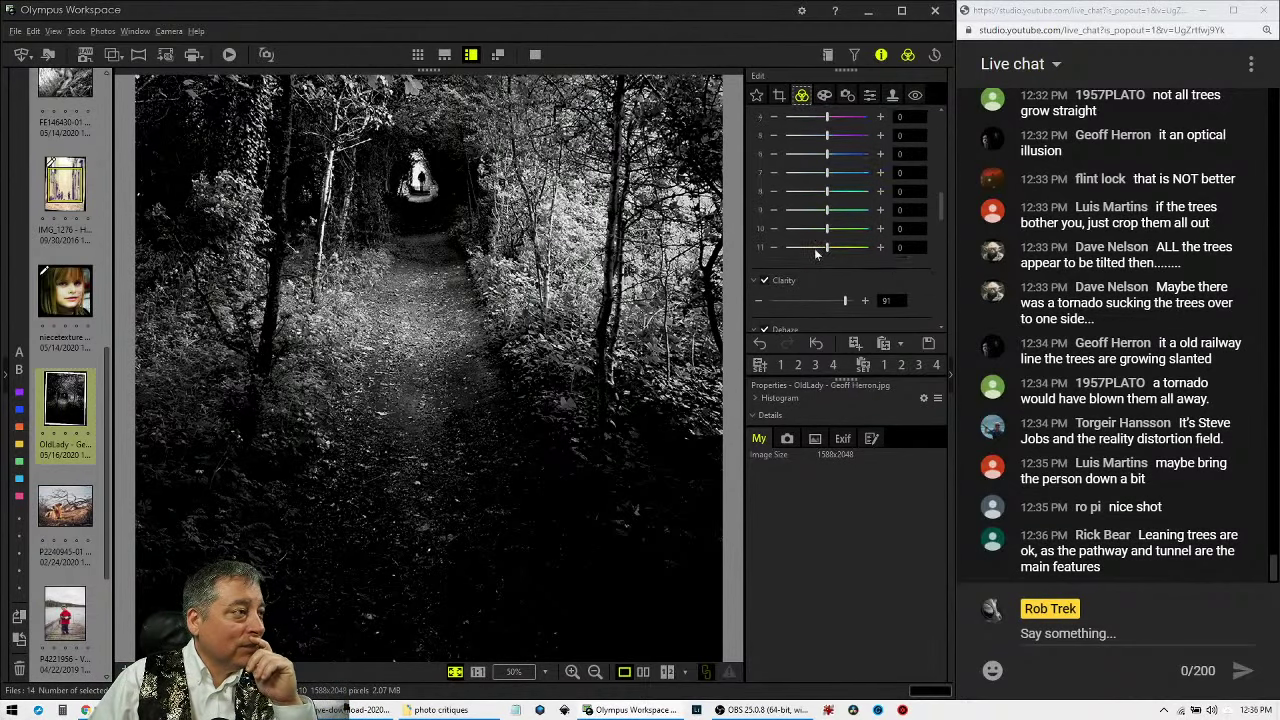
scroll(814, 248, up, 2)
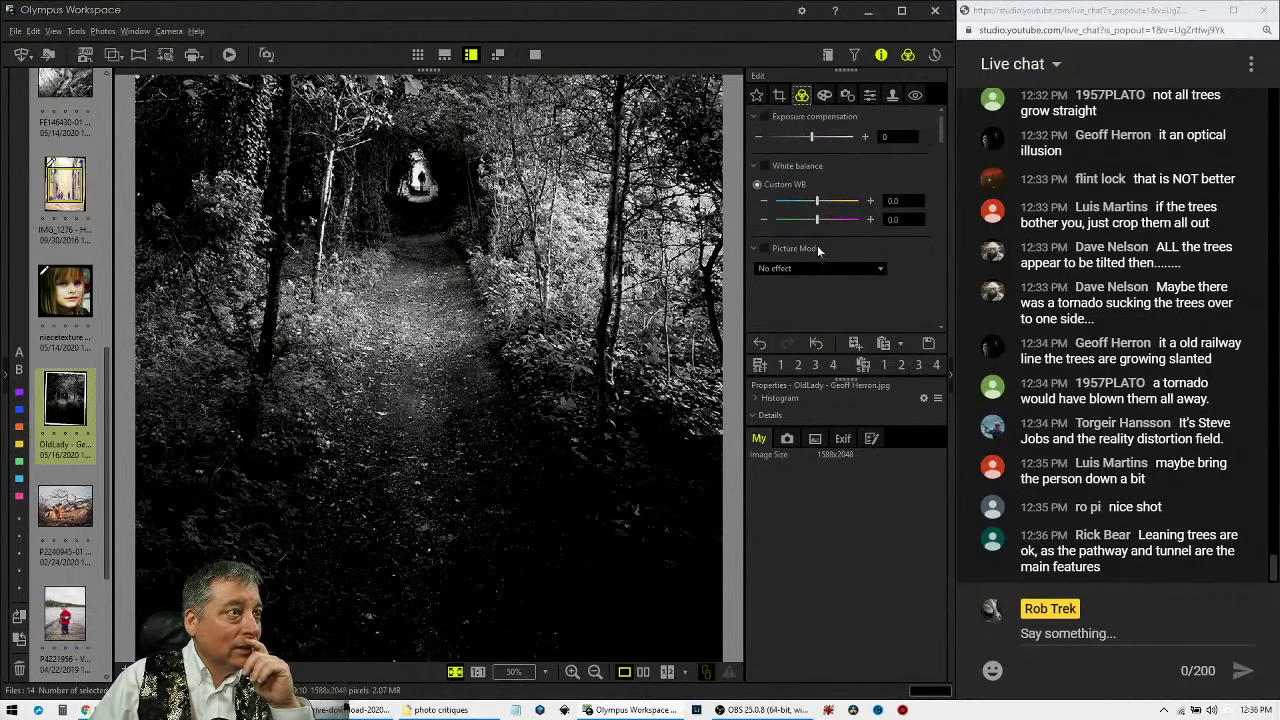
click(848, 95)
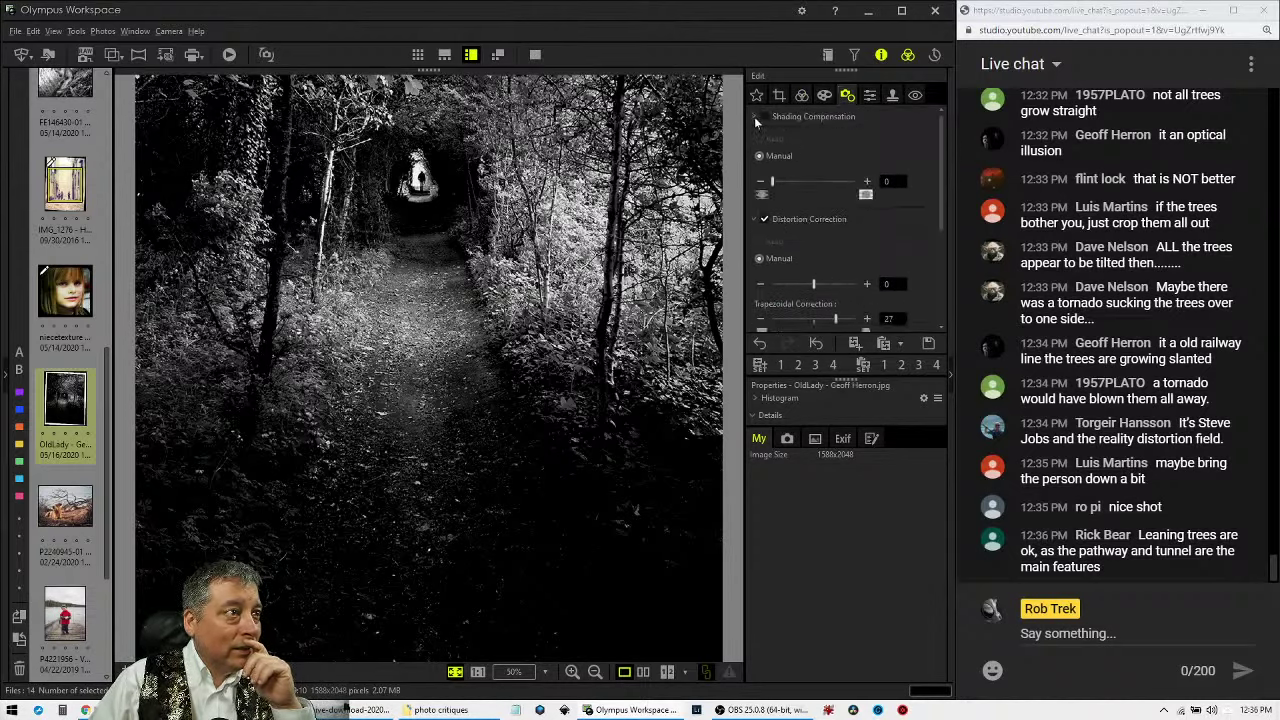
click(870, 95)
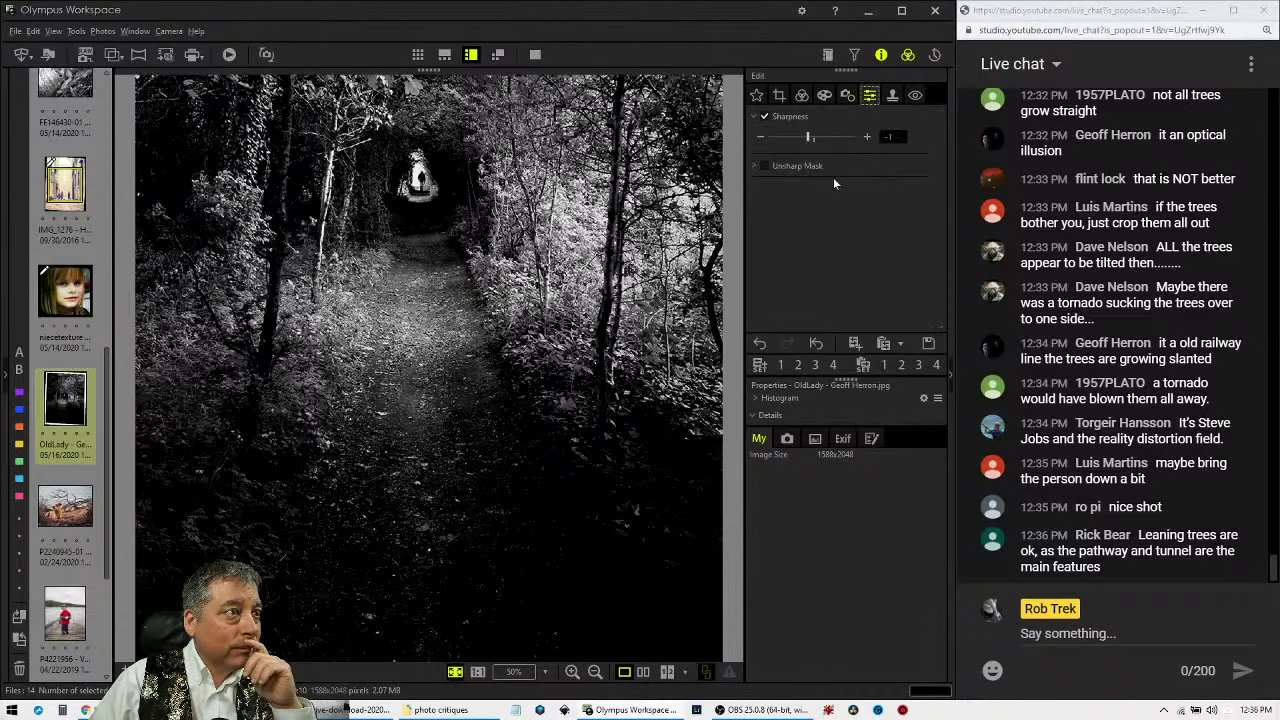
click(892, 95)
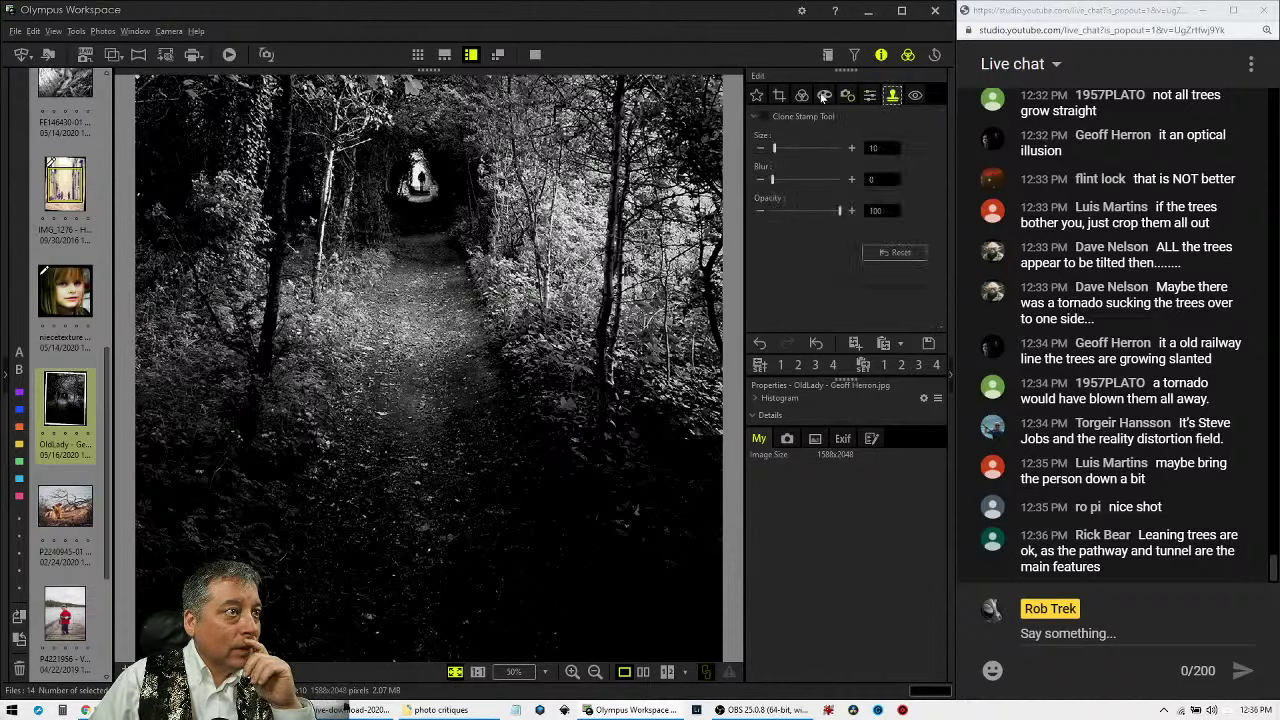
click(824, 95)
click(801, 95)
scroll(841, 287, down, 10)
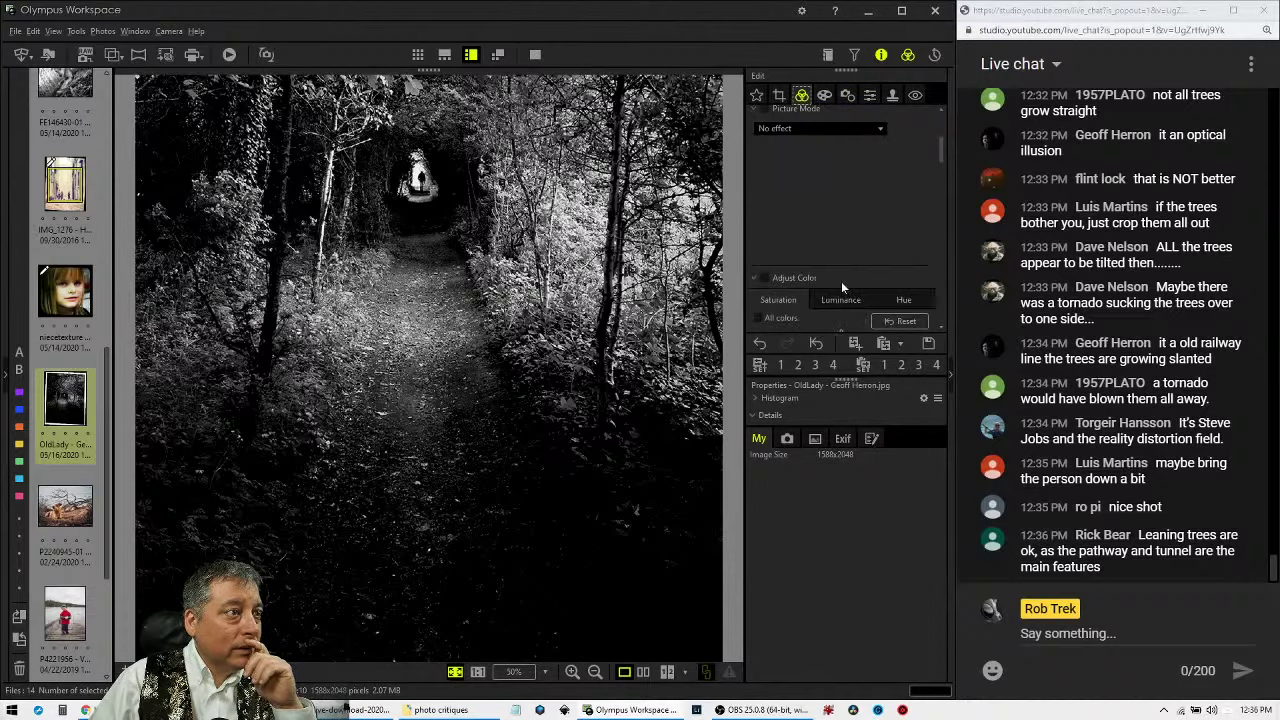
scroll(842, 288, down, 10)
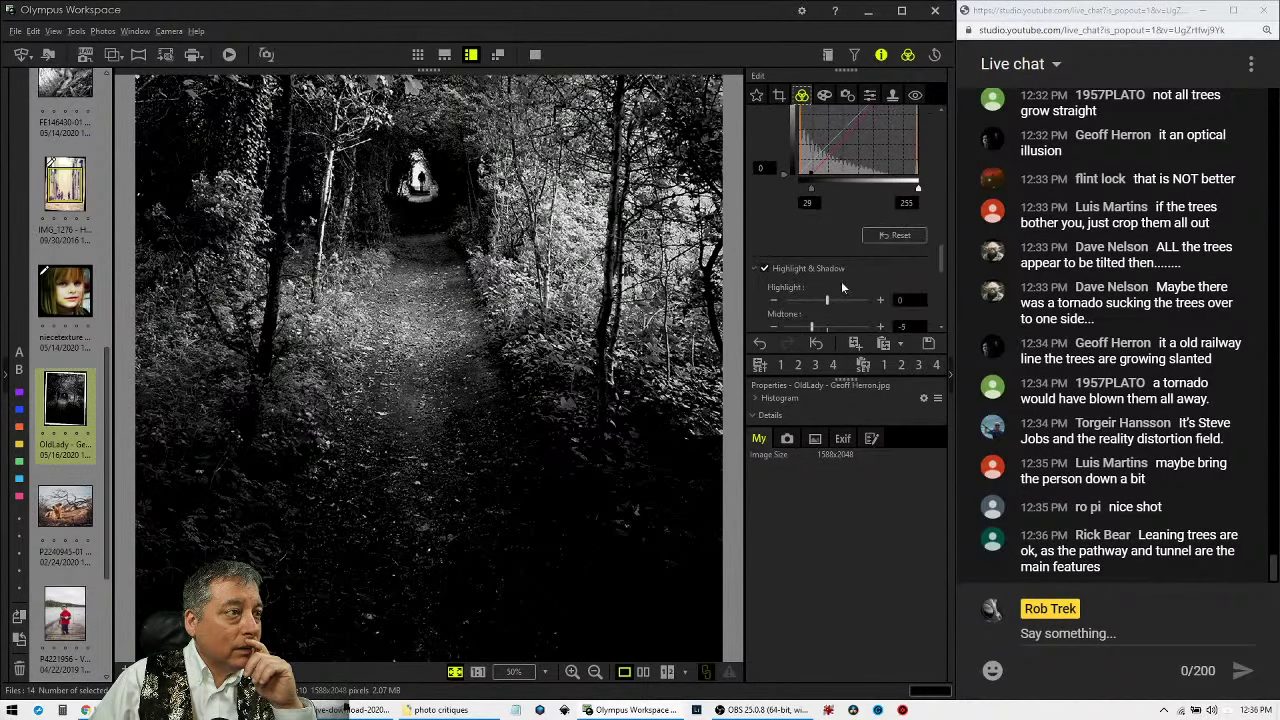
scroll(841, 281, up, 8)
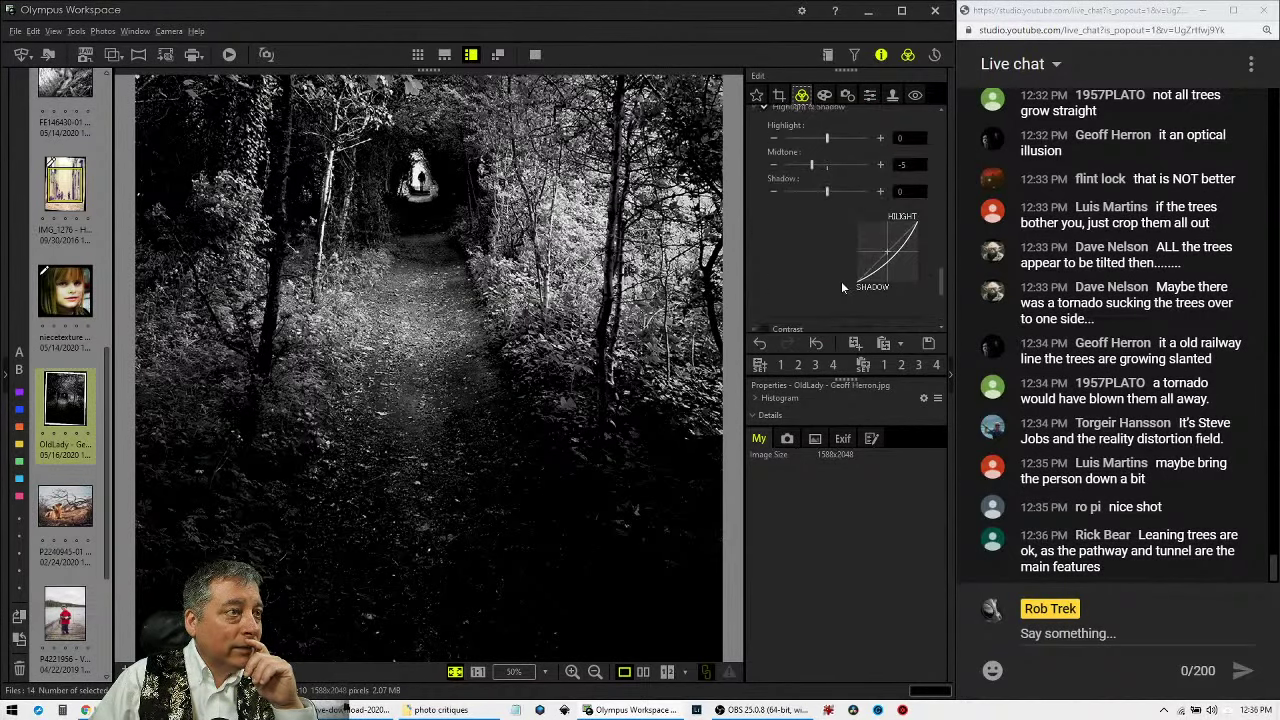
drag(946, 238, 938, 130)
click(822, 97)
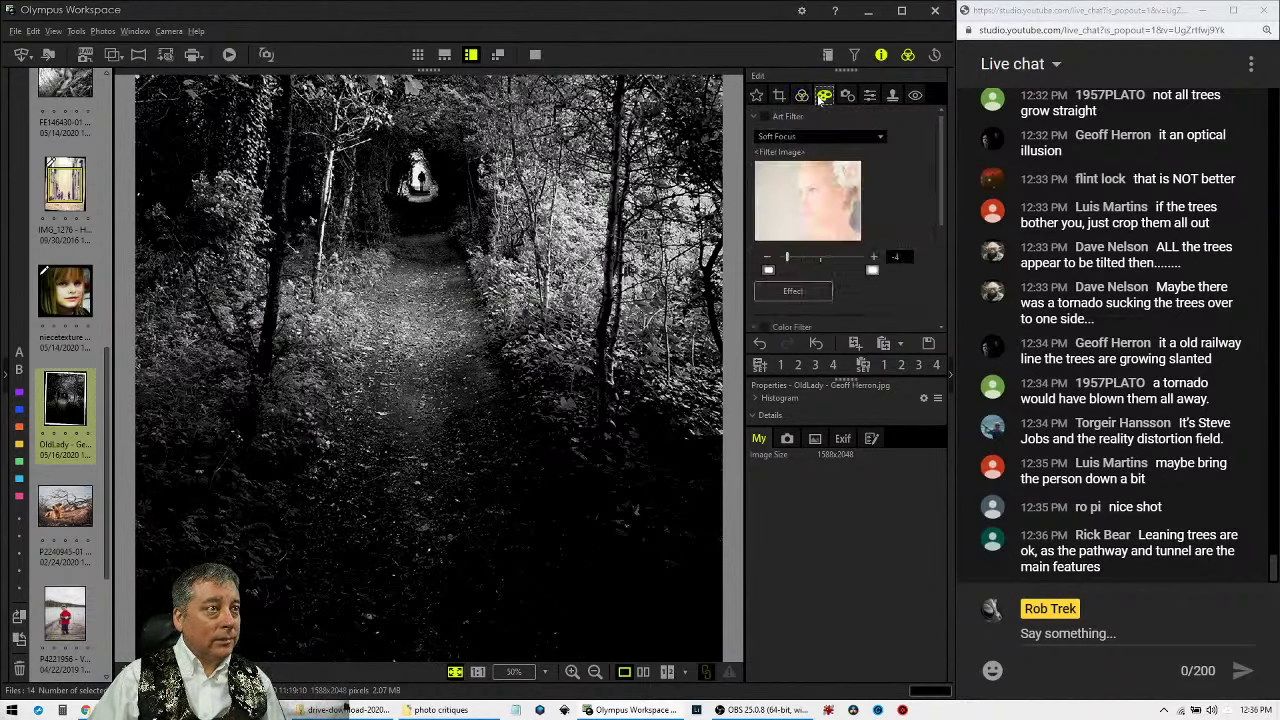
click(781, 97)
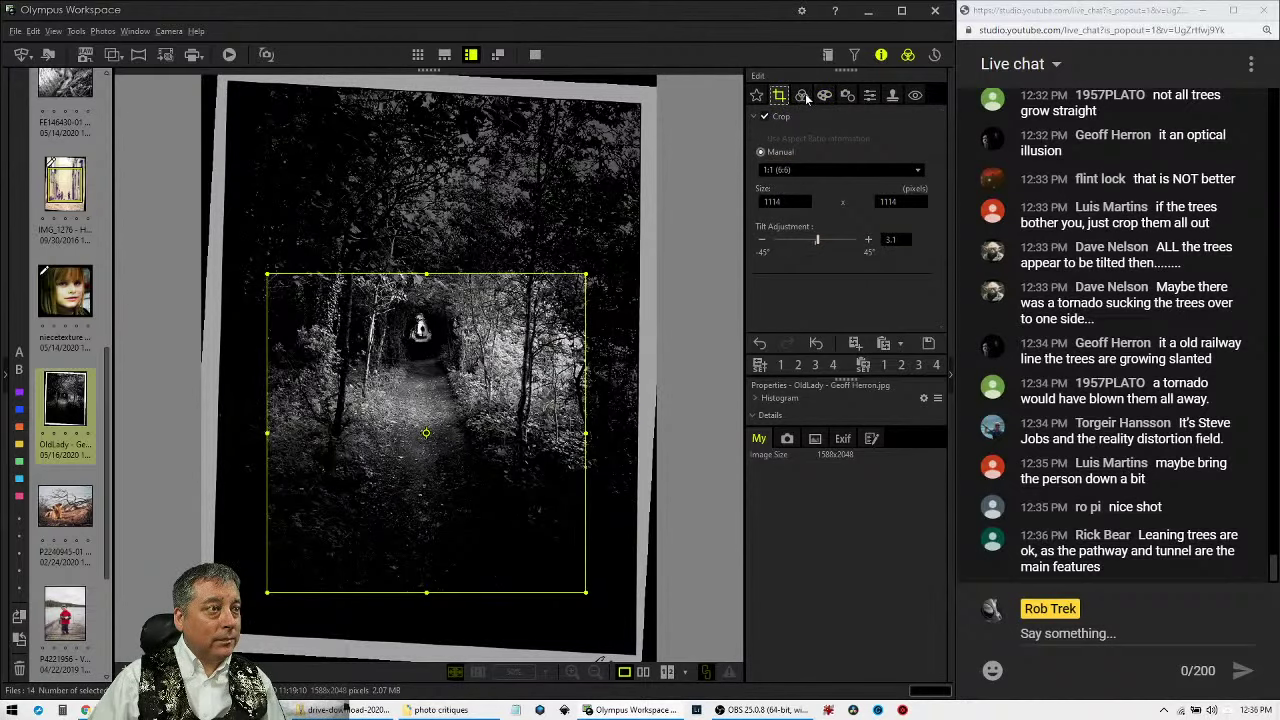
click(824, 95)
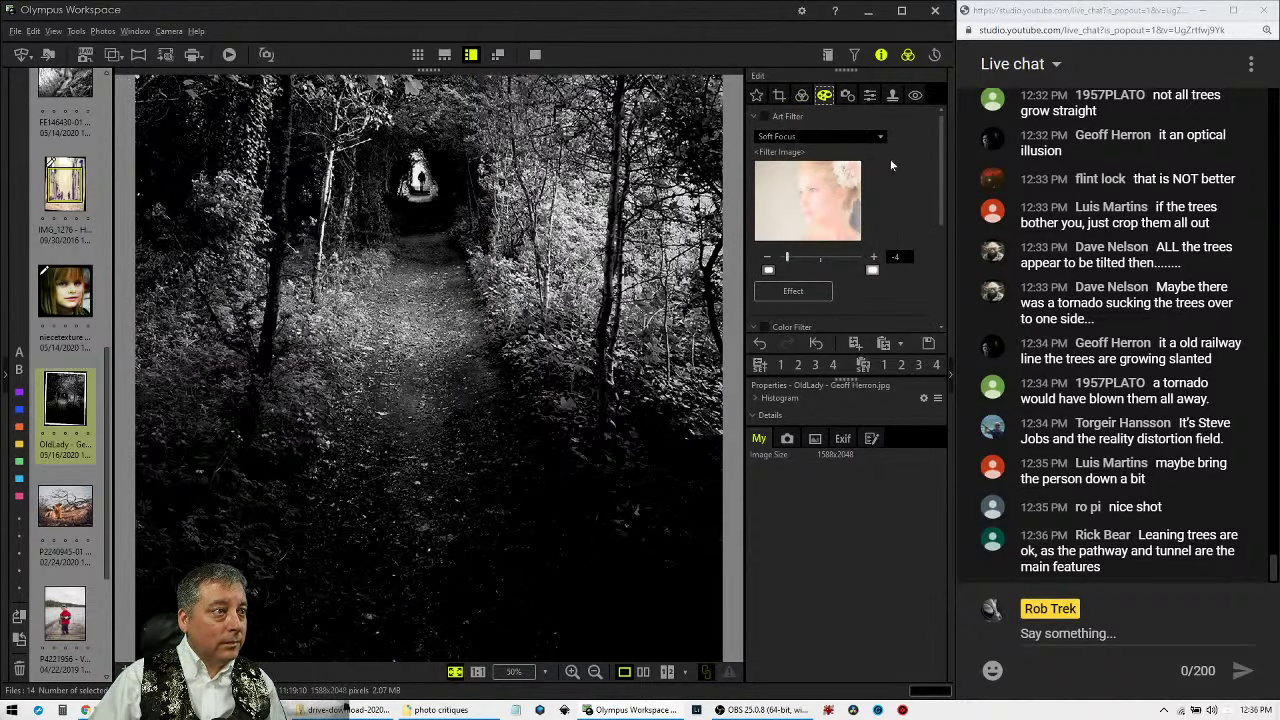
Review the photo's shading, distortion, sharpness and clone stamp settings, collapsing the Shading Compensation and Distortion Correction sections.
click(846, 95)
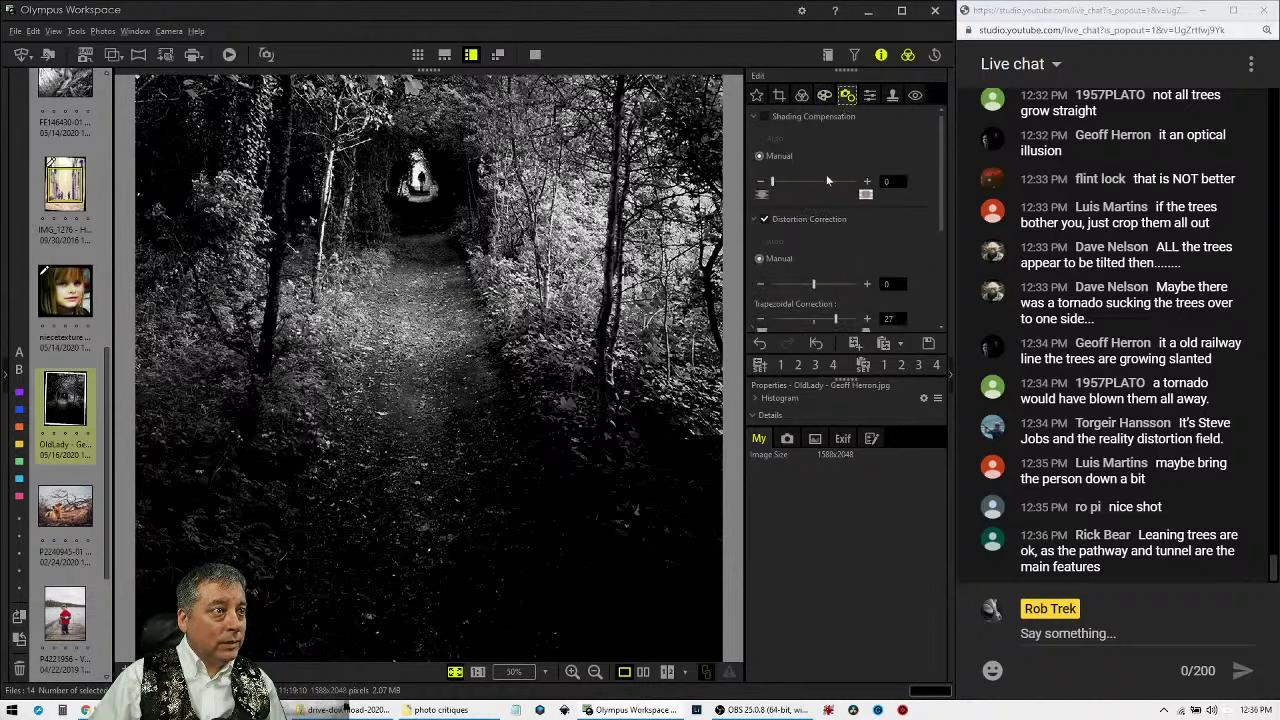
click(754, 117)
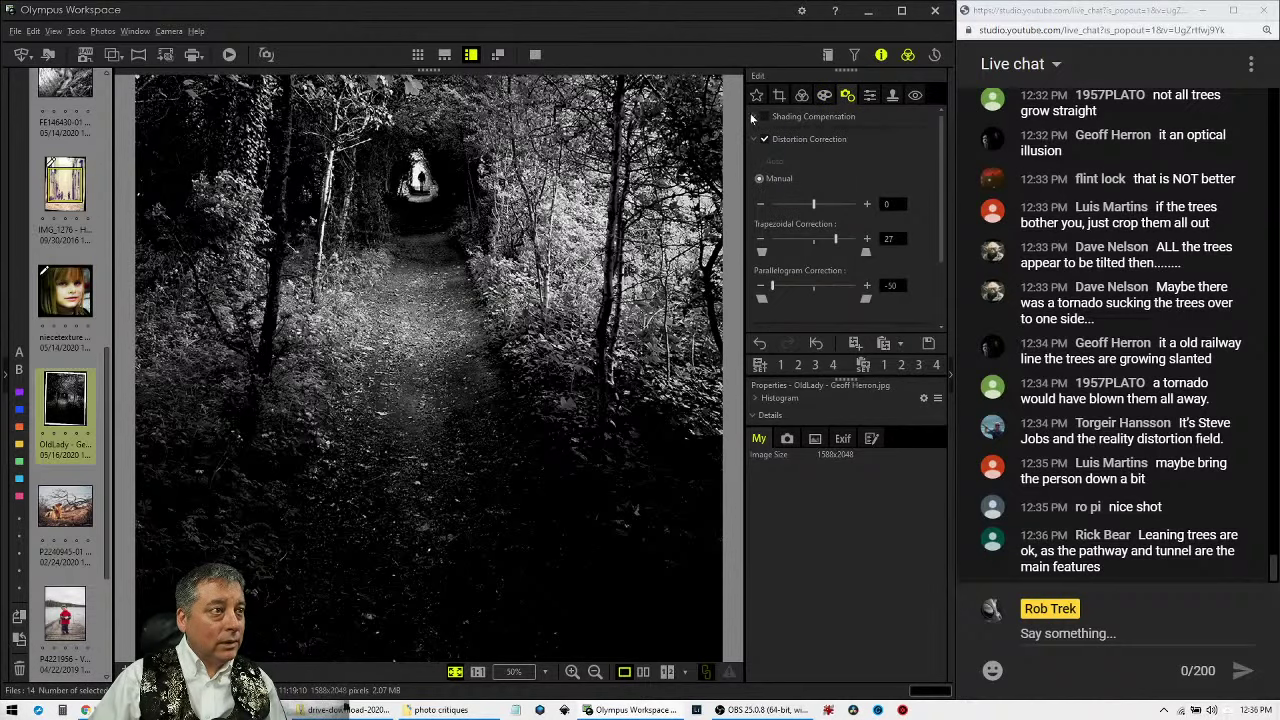
click(754, 140)
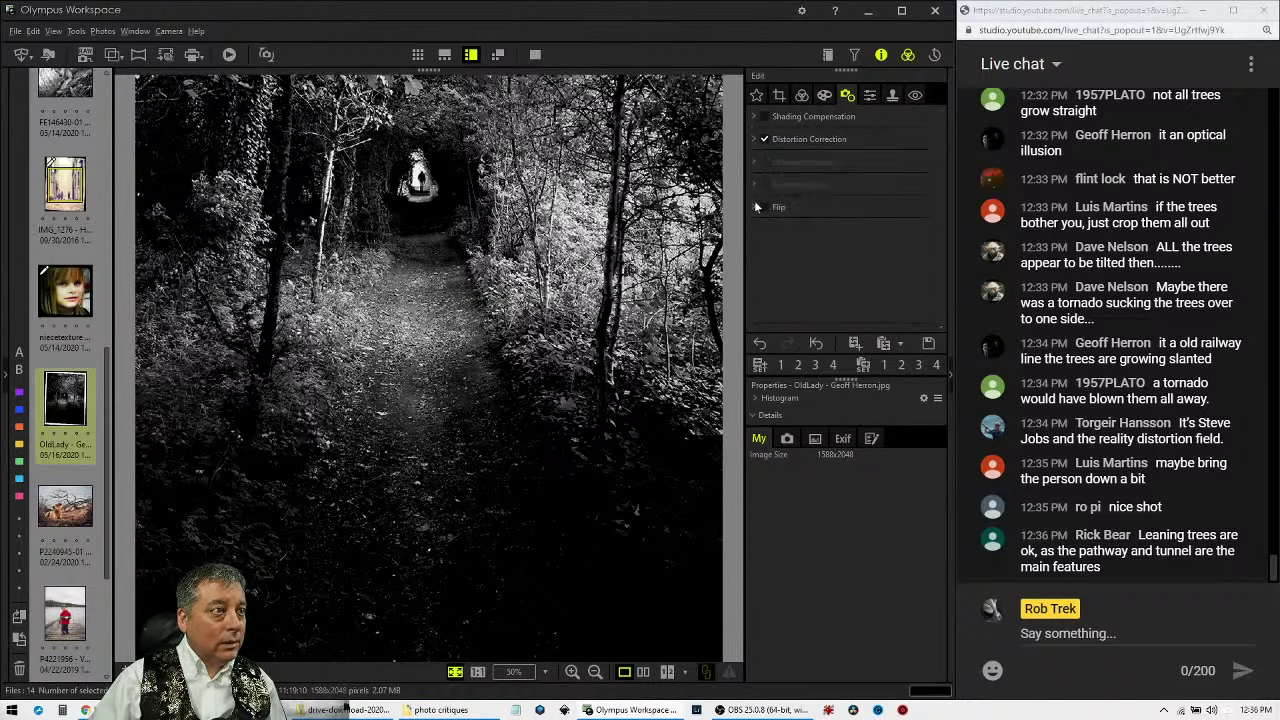
click(869, 96)
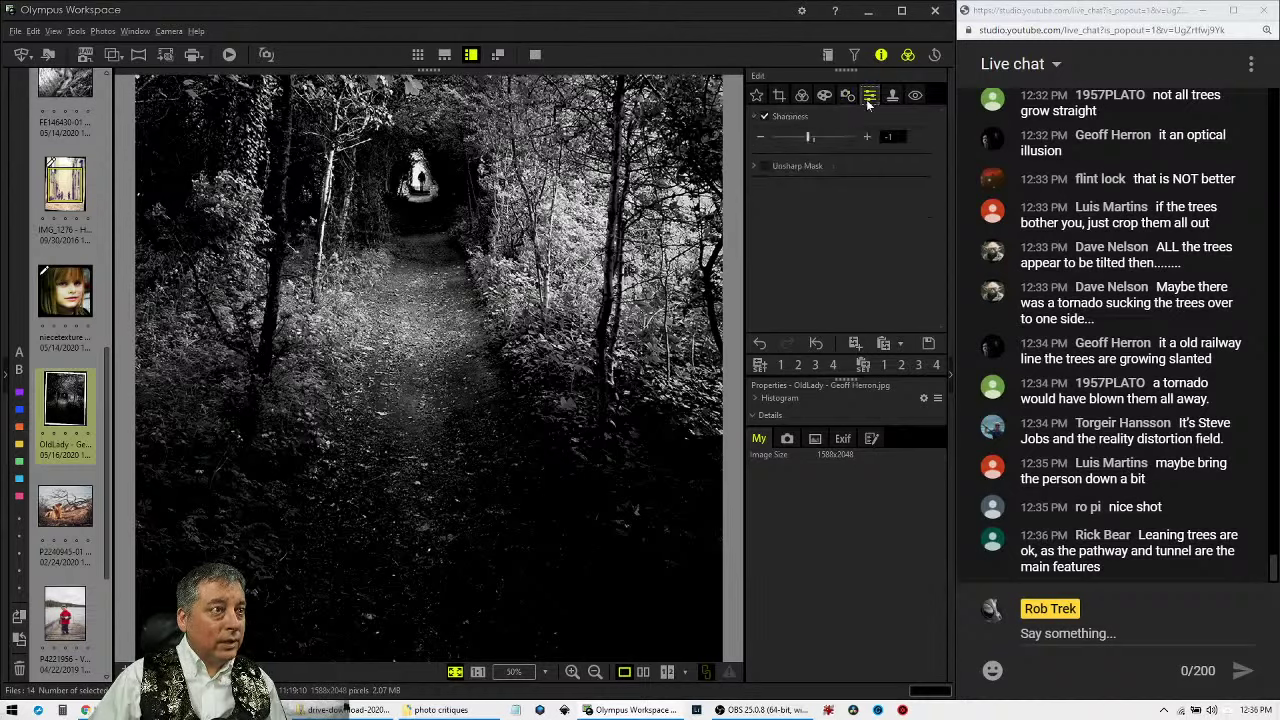
click(892, 100)
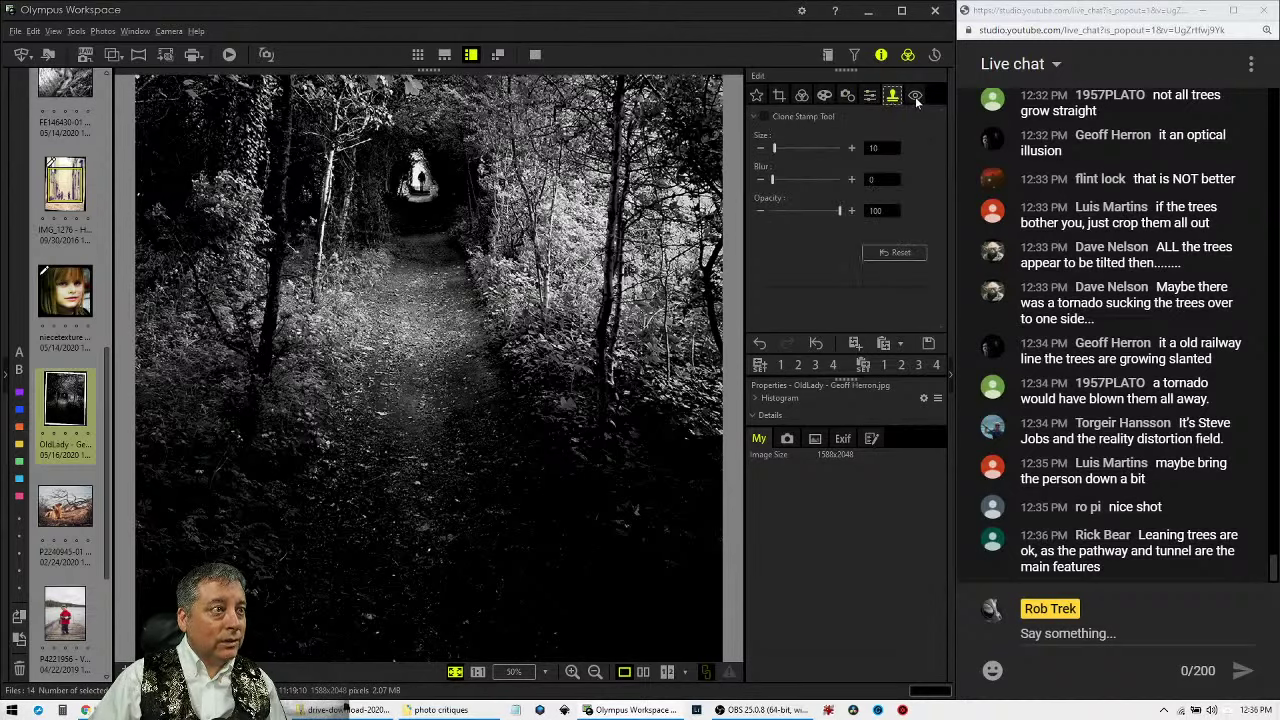
click(847, 95)
Collapse Exposure compensation, White balance, Picture Mode and Adjust Color, and review the remaining tone adjustments from Clarity to Saturation.
click(801, 95)
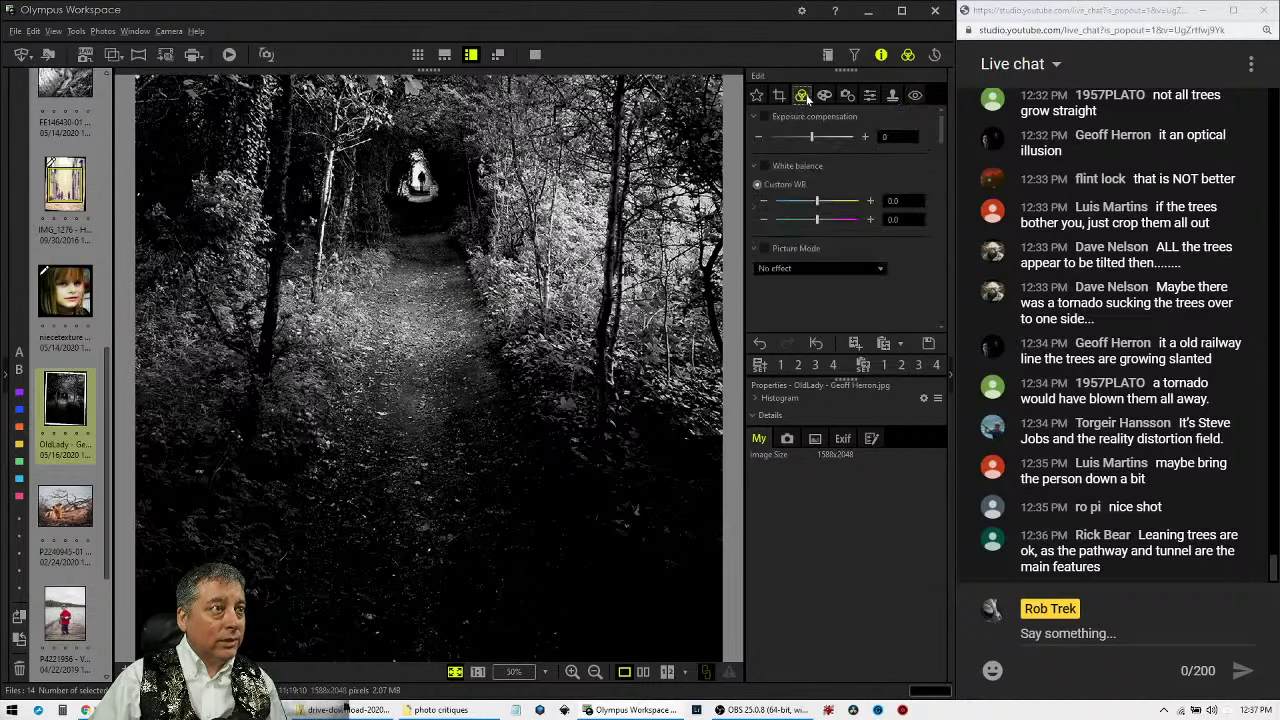
click(756, 165)
click(756, 117)
click(756, 161)
click(756, 184)
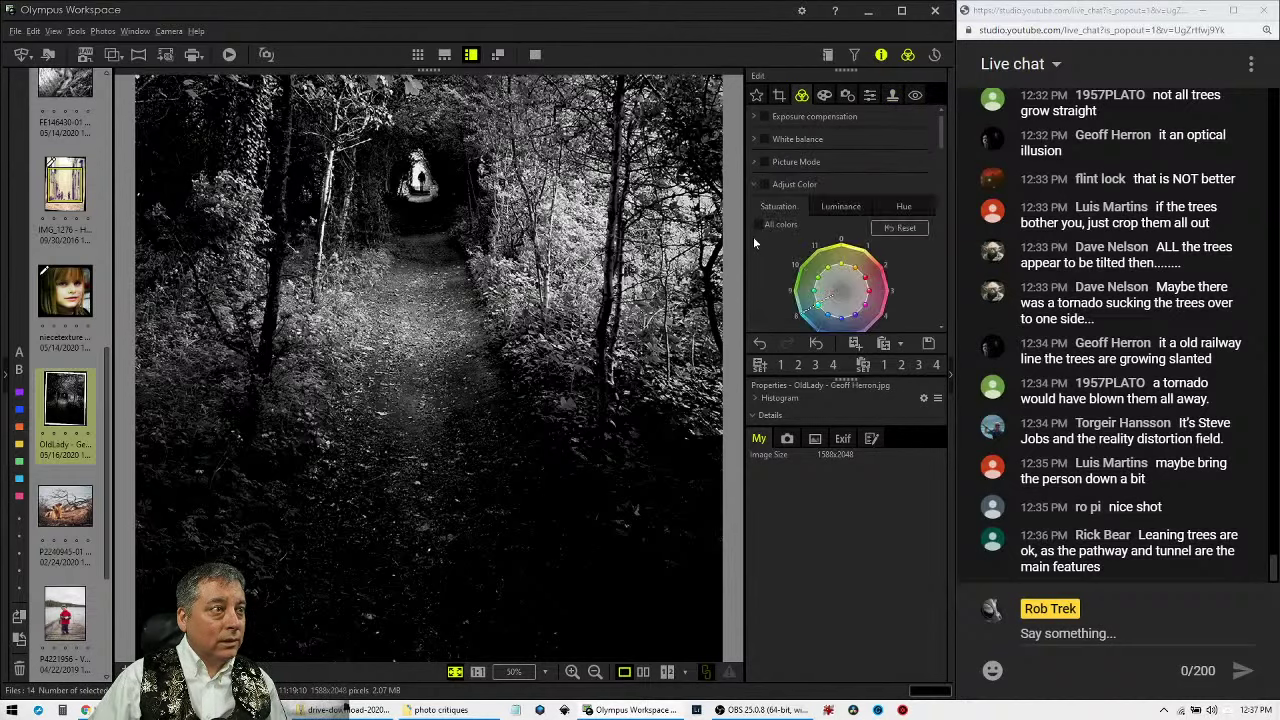
click(754, 186)
scroll(859, 293, down, 3)
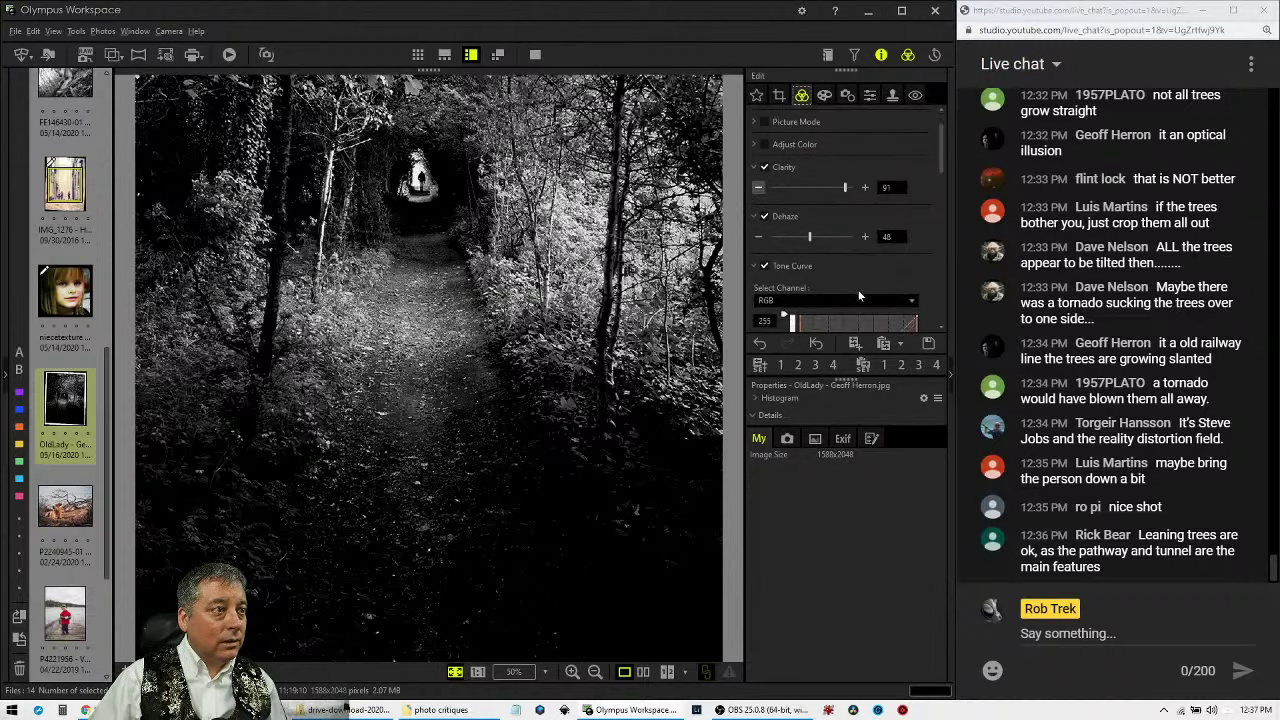
scroll(856, 289, down, 5)
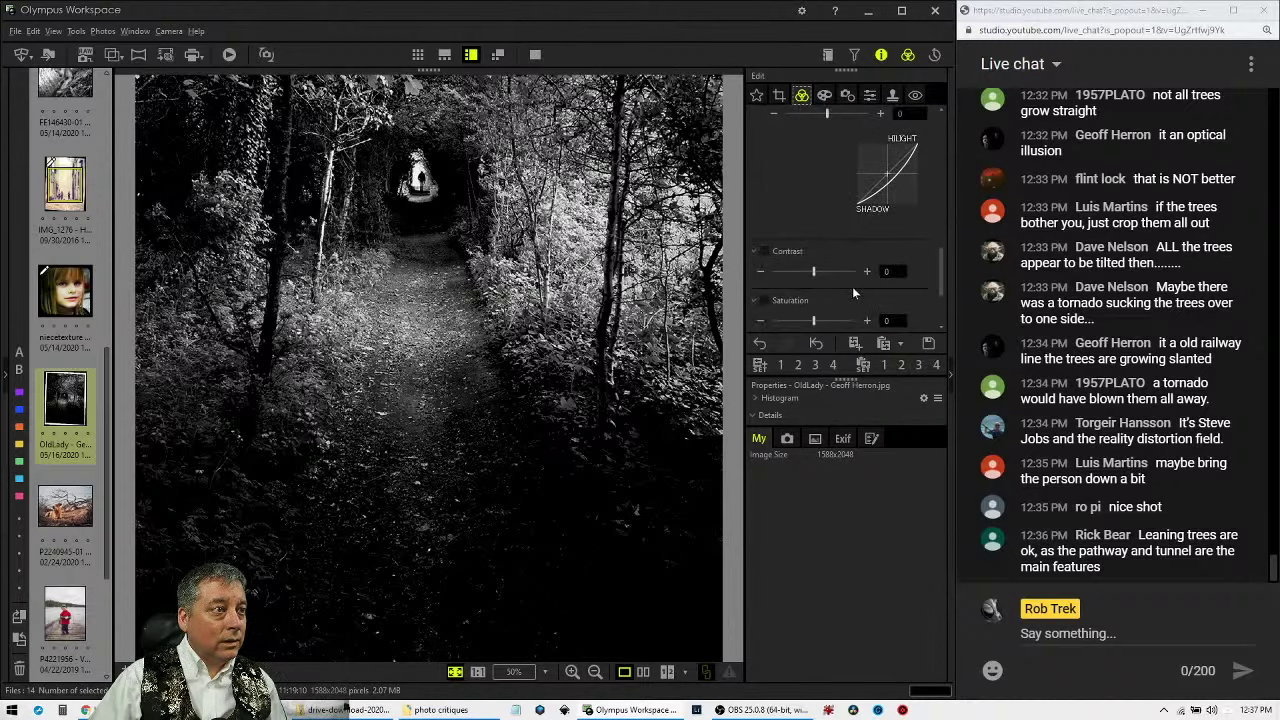
Try a manual Shading Compensation of 53 on the photo, reset it to 0 and disable it.
click(848, 95)
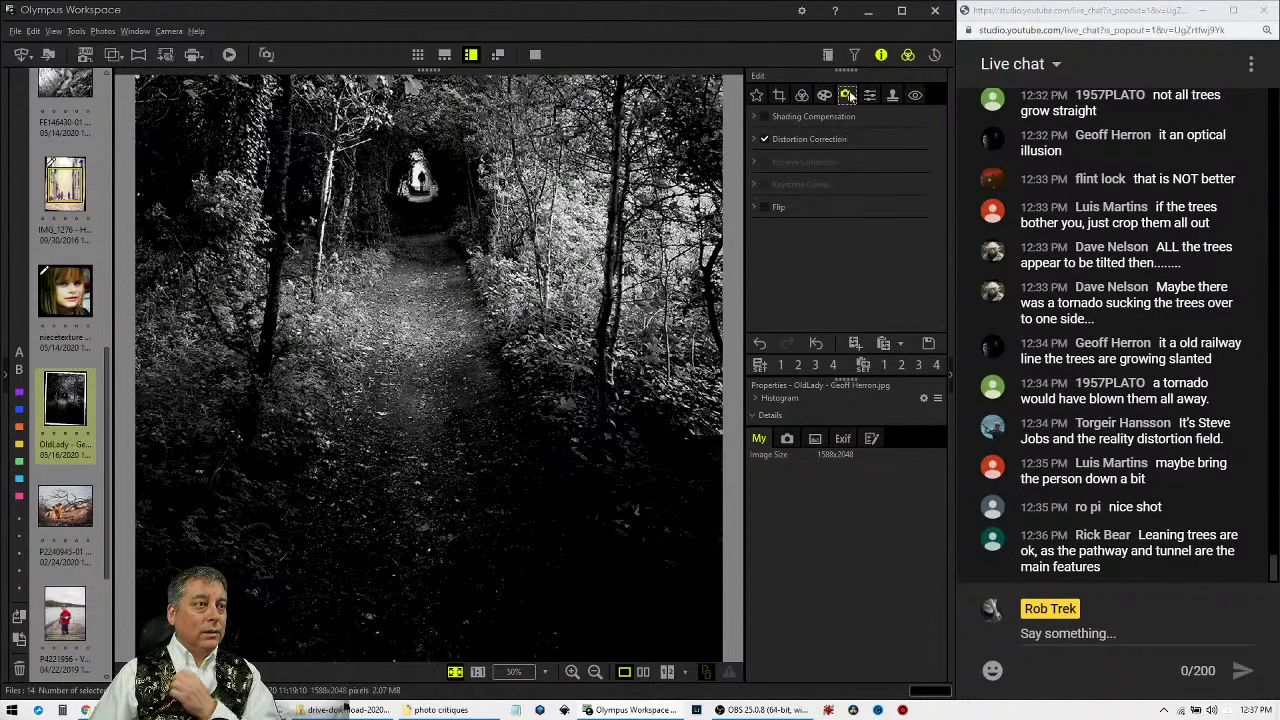
click(764, 117)
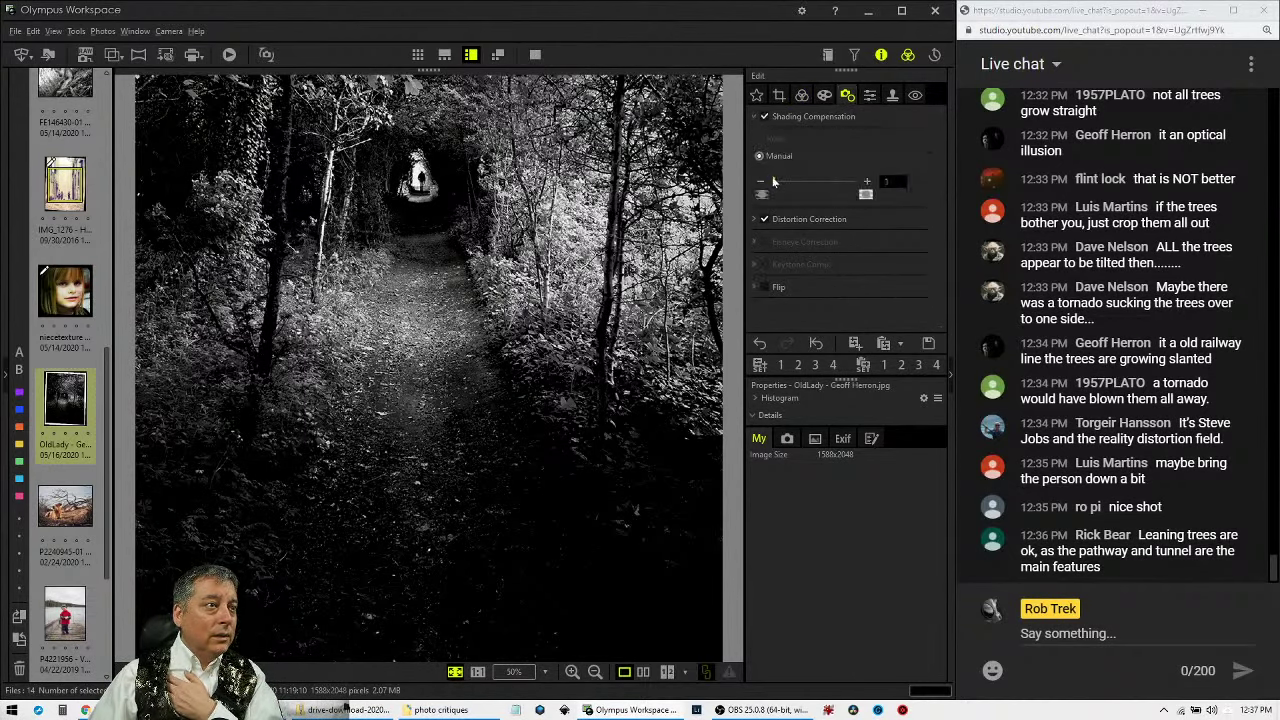
drag(773, 181, 816, 184)
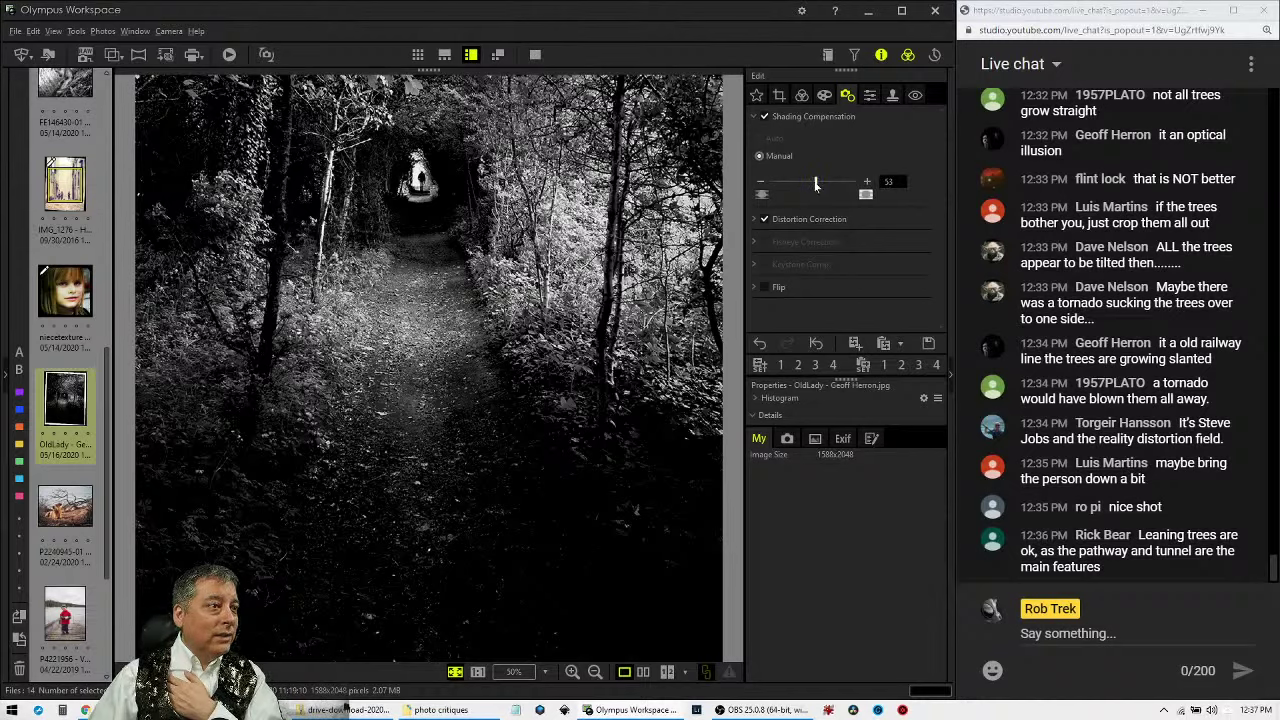
drag(816, 184, 772, 183)
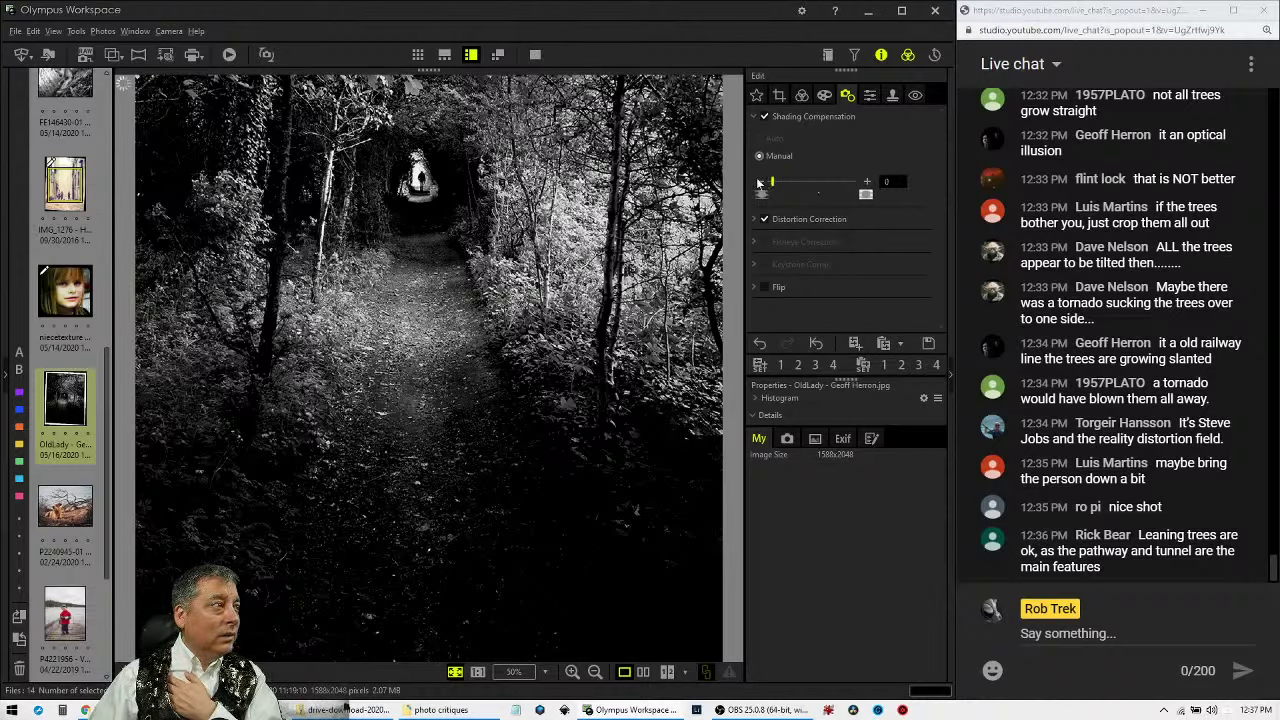
click(757, 118)
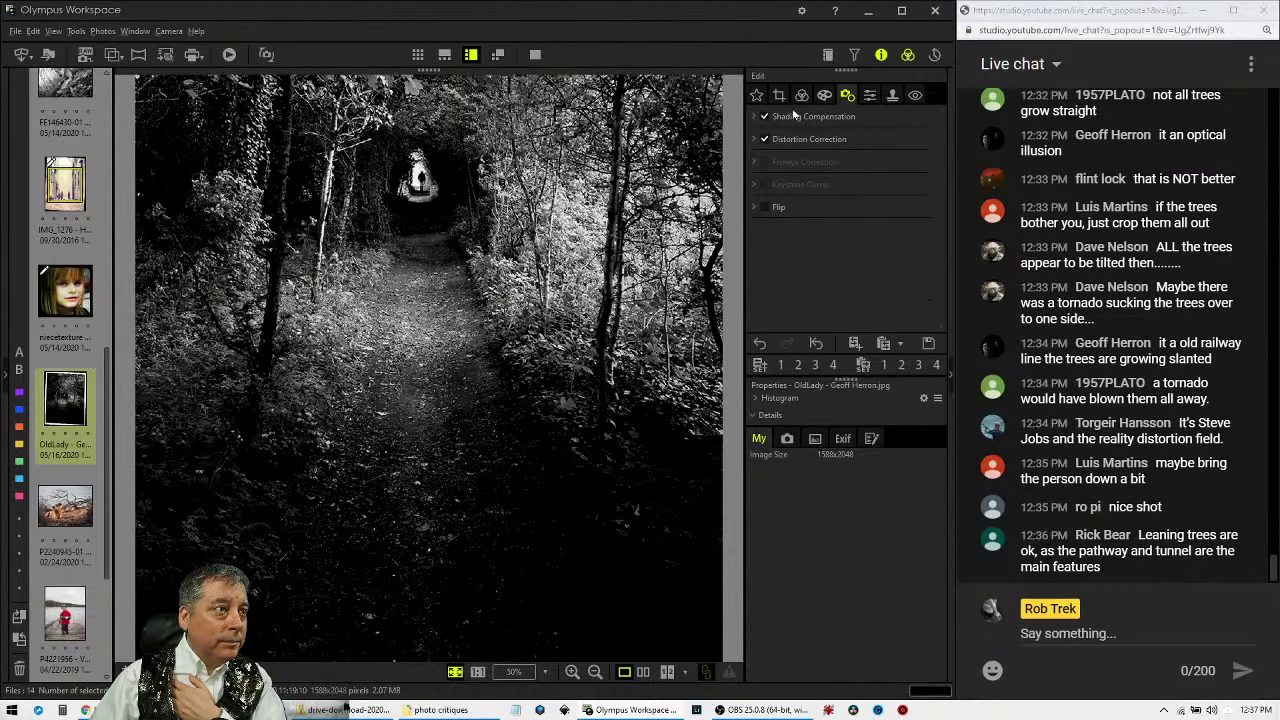
click(765, 117)
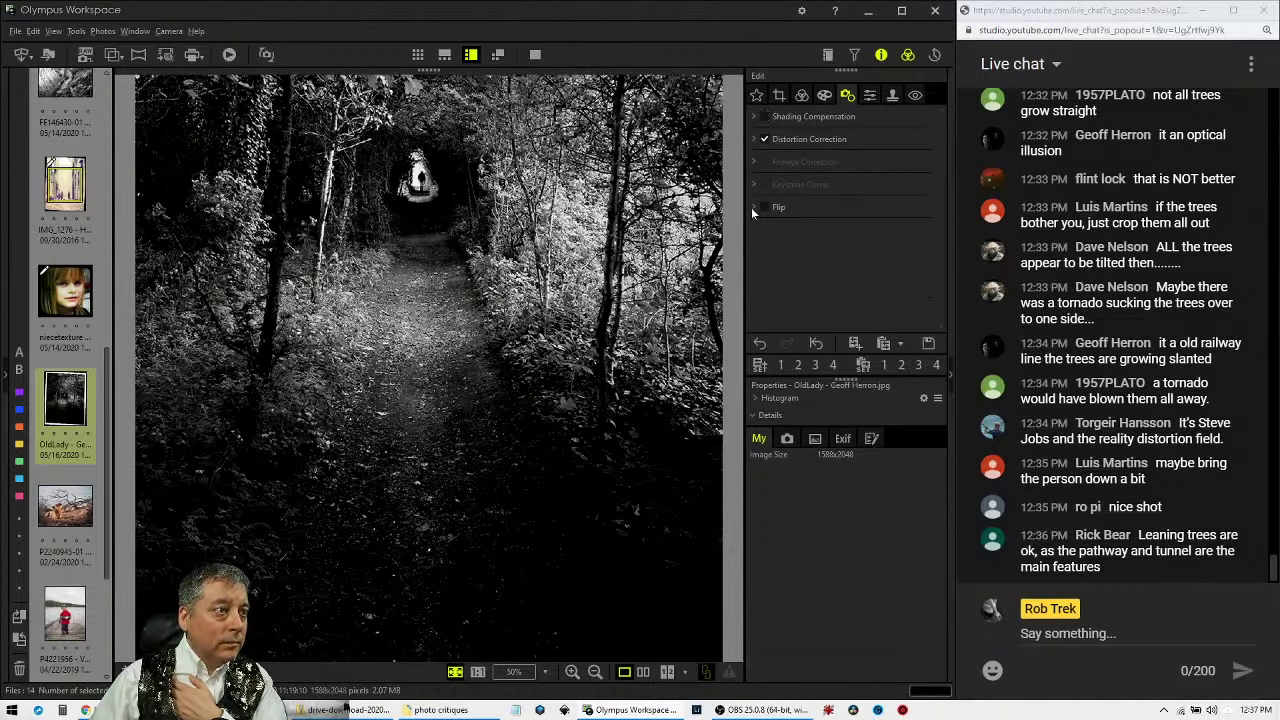
click(869, 96)
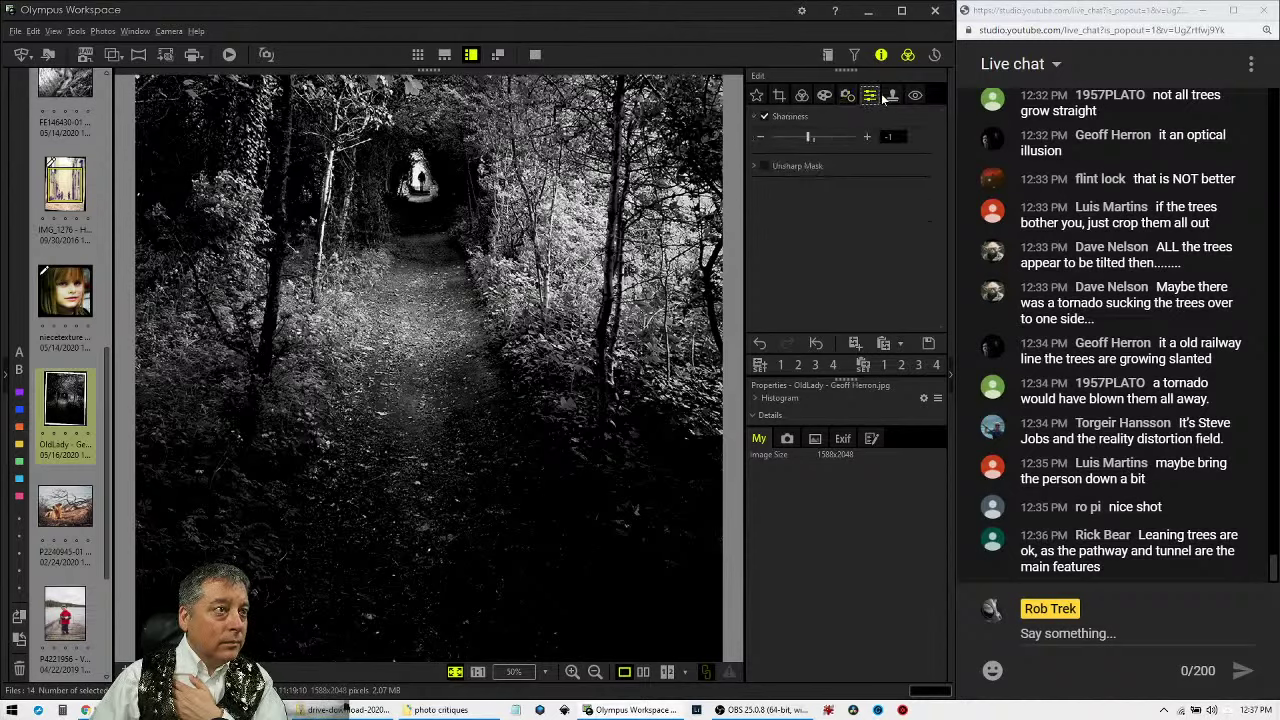
click(891, 96)
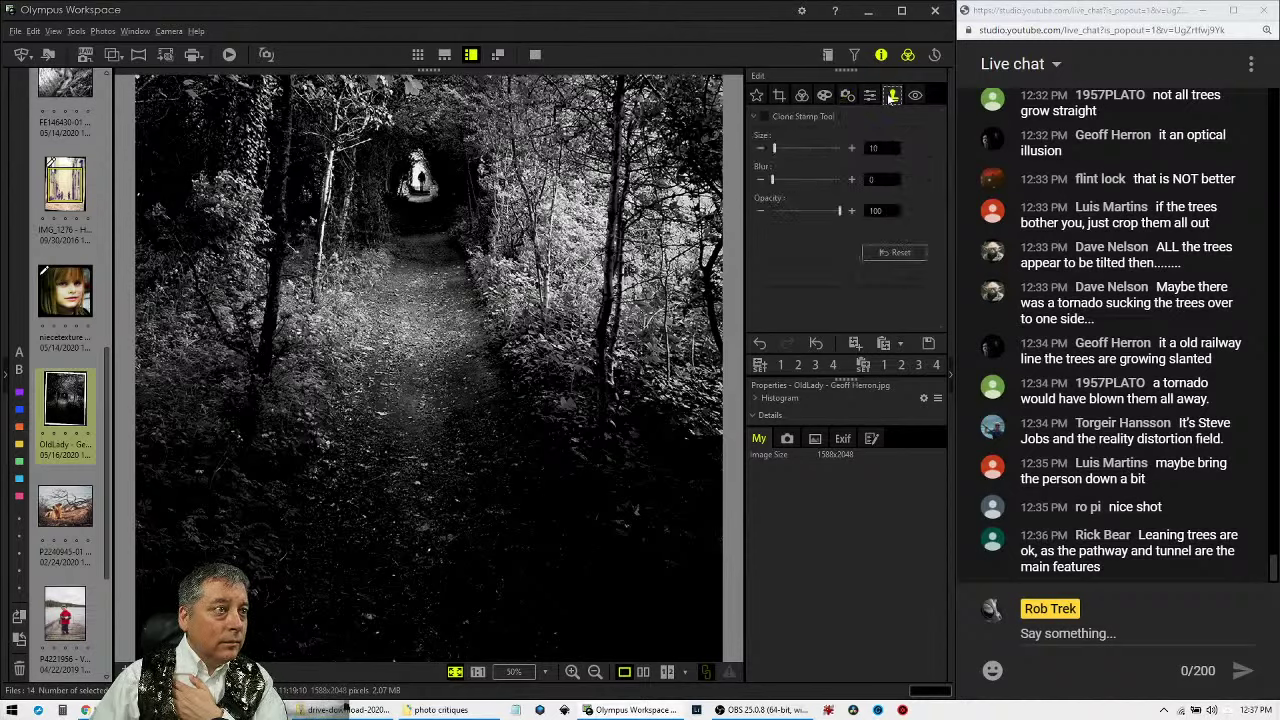
click(755, 119)
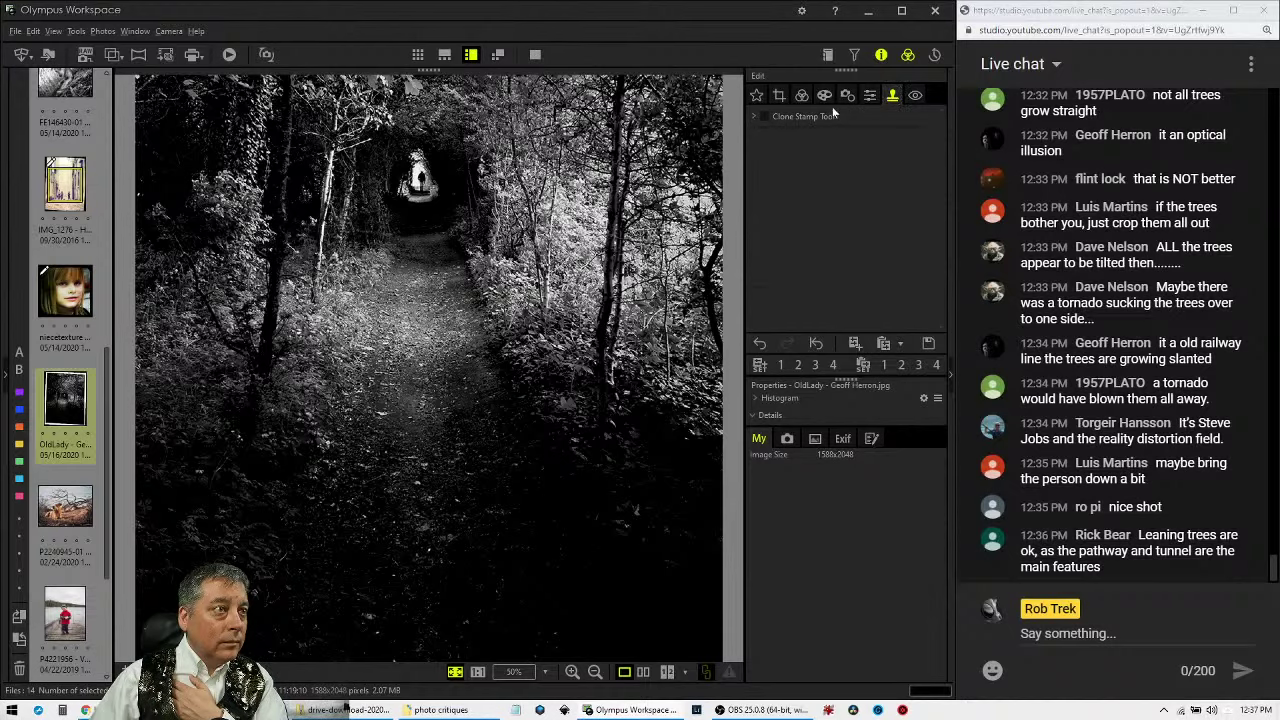
click(784, 97)
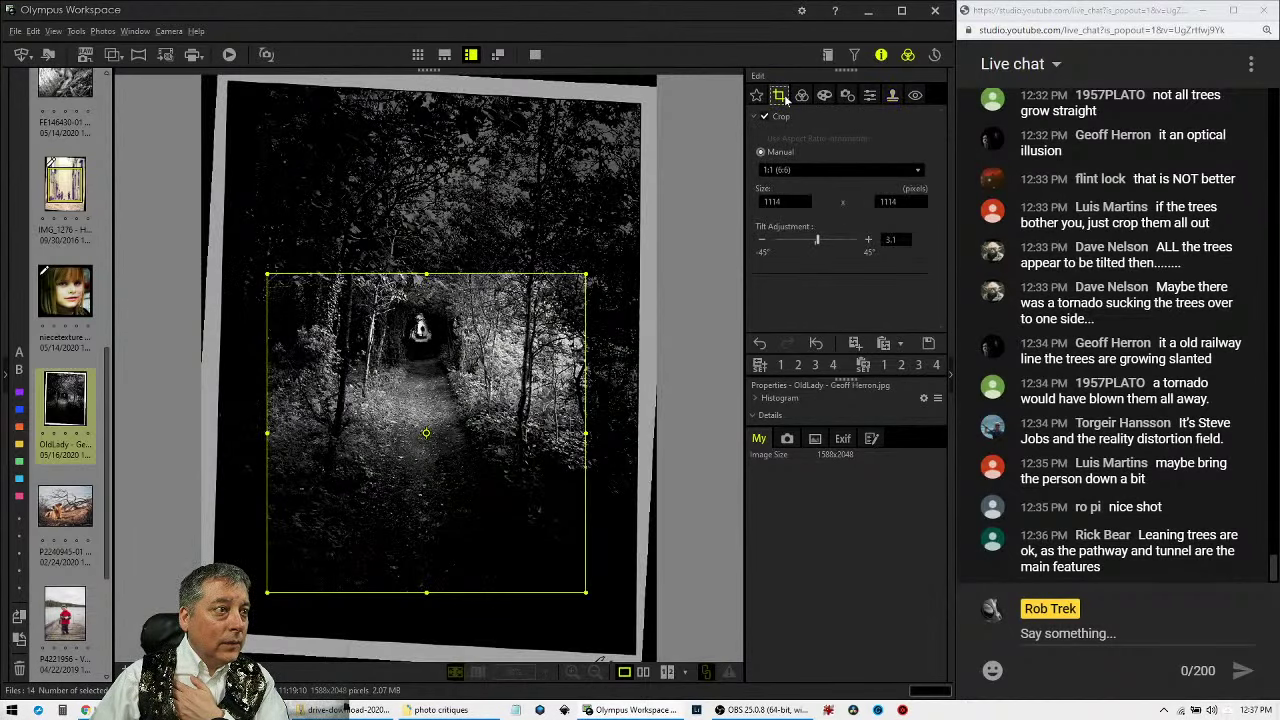
click(757, 96)
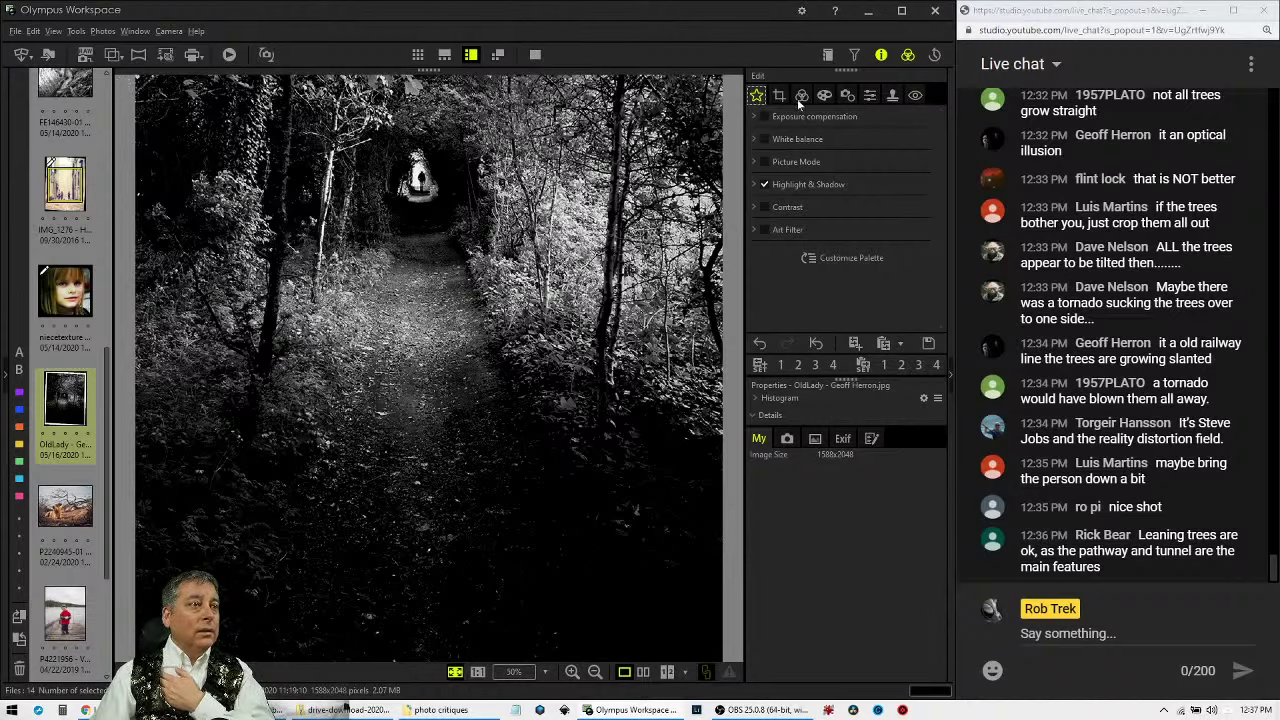
Set the photo's Picture Mode to Monochrome with the Red B&W filter.
click(799, 97)
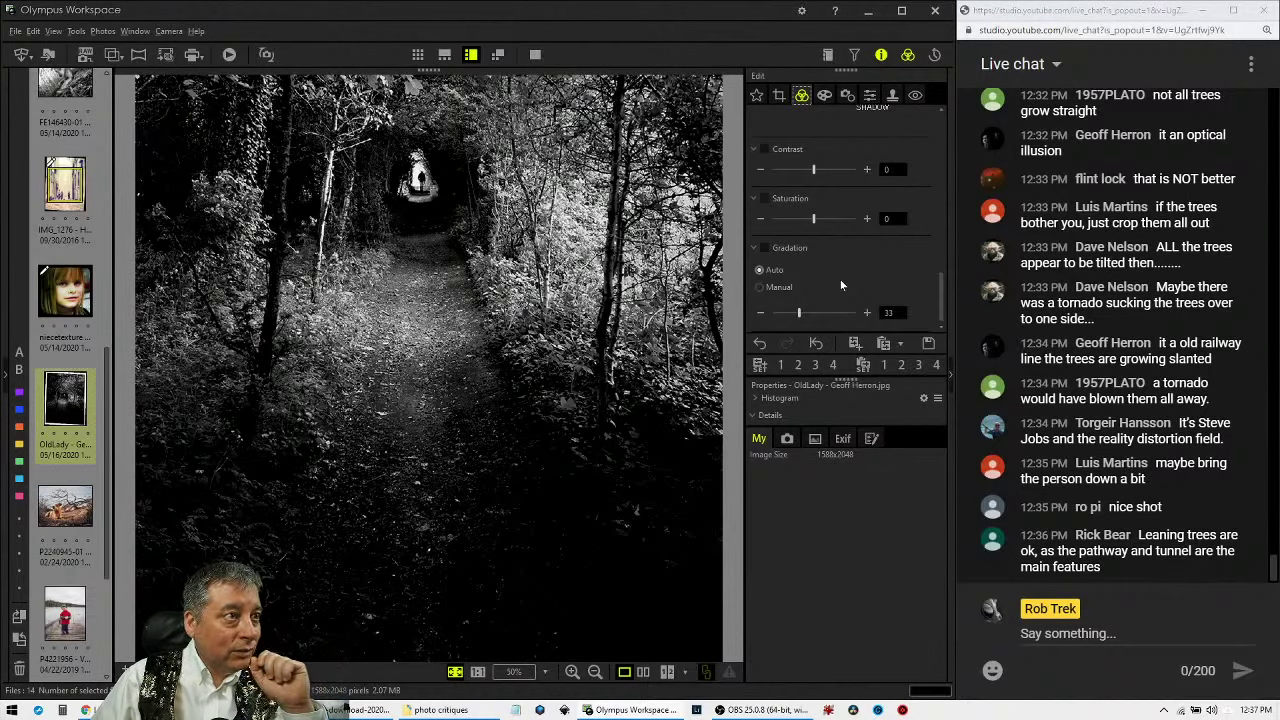
drag(943, 306, 945, 165)
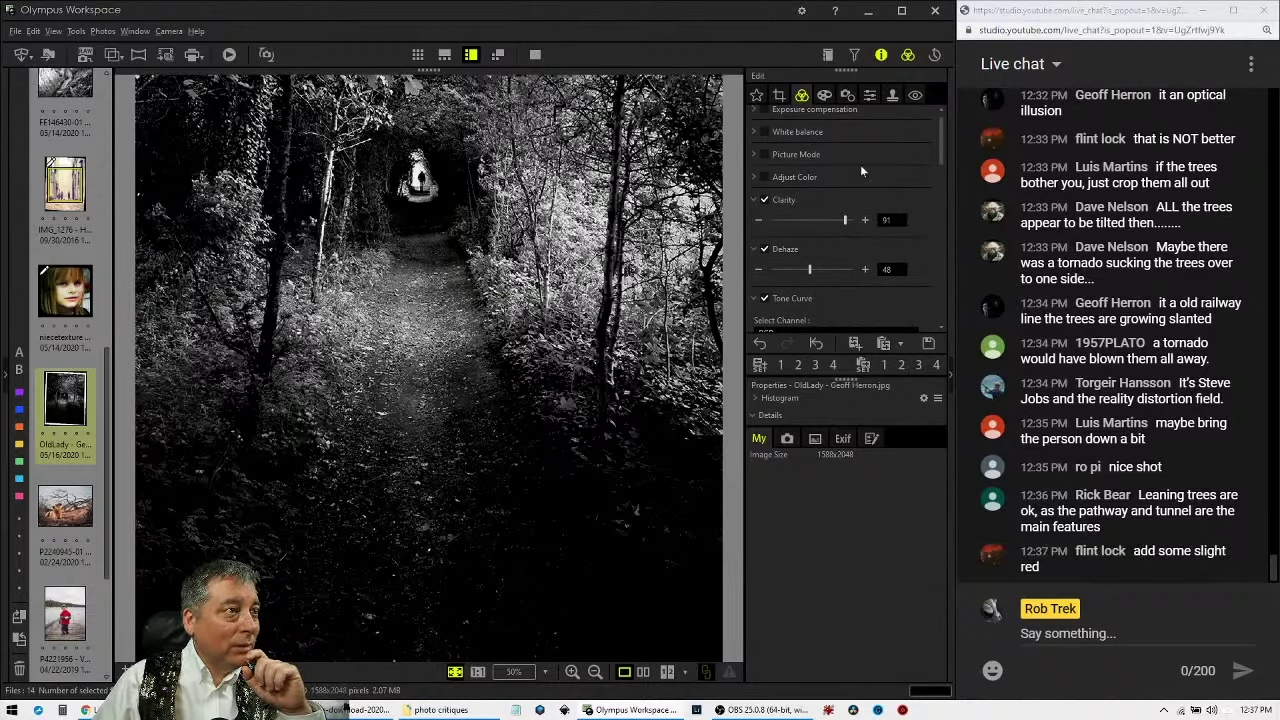
click(757, 154)
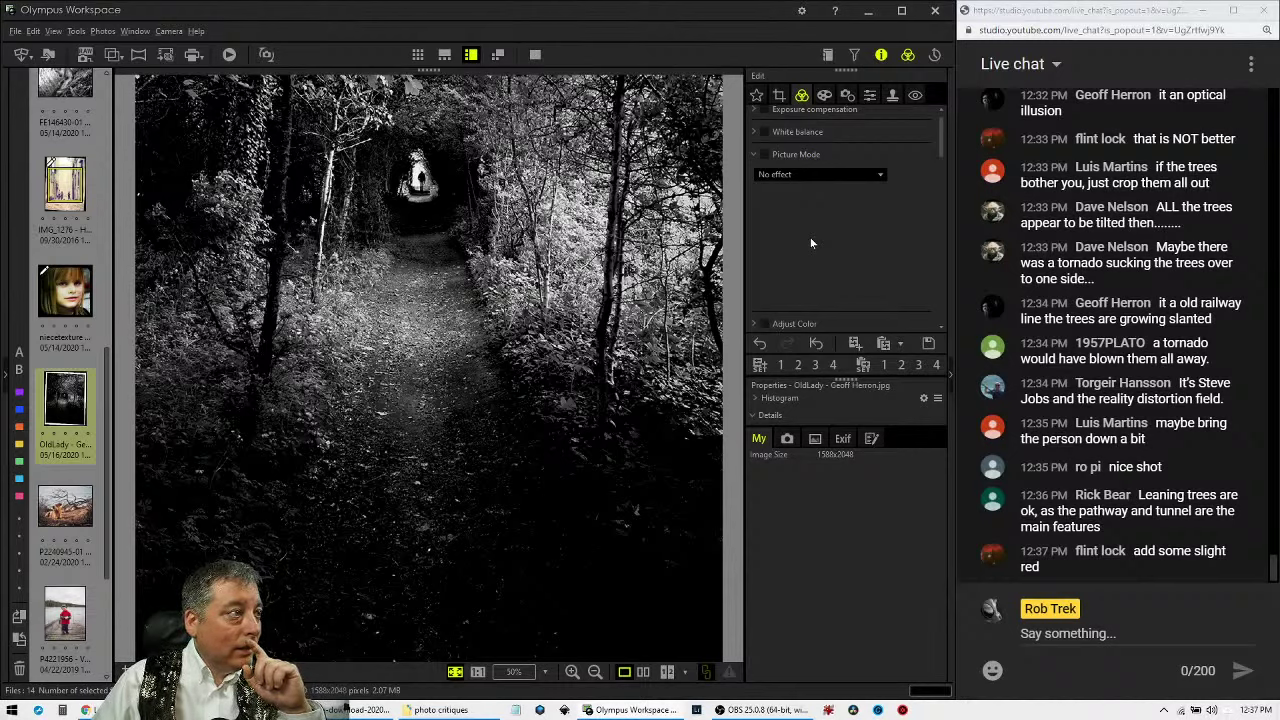
scroll(811, 243, down, 2)
scroll(811, 243, up, 2)
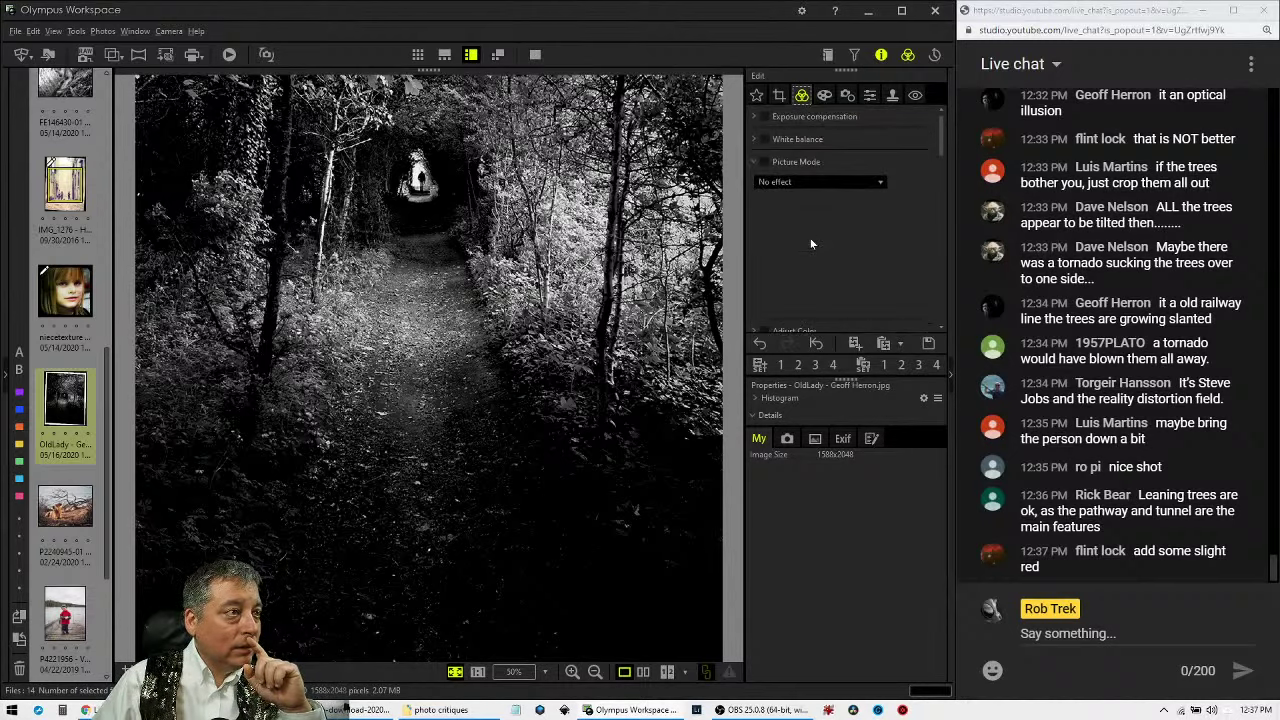
click(840, 182)
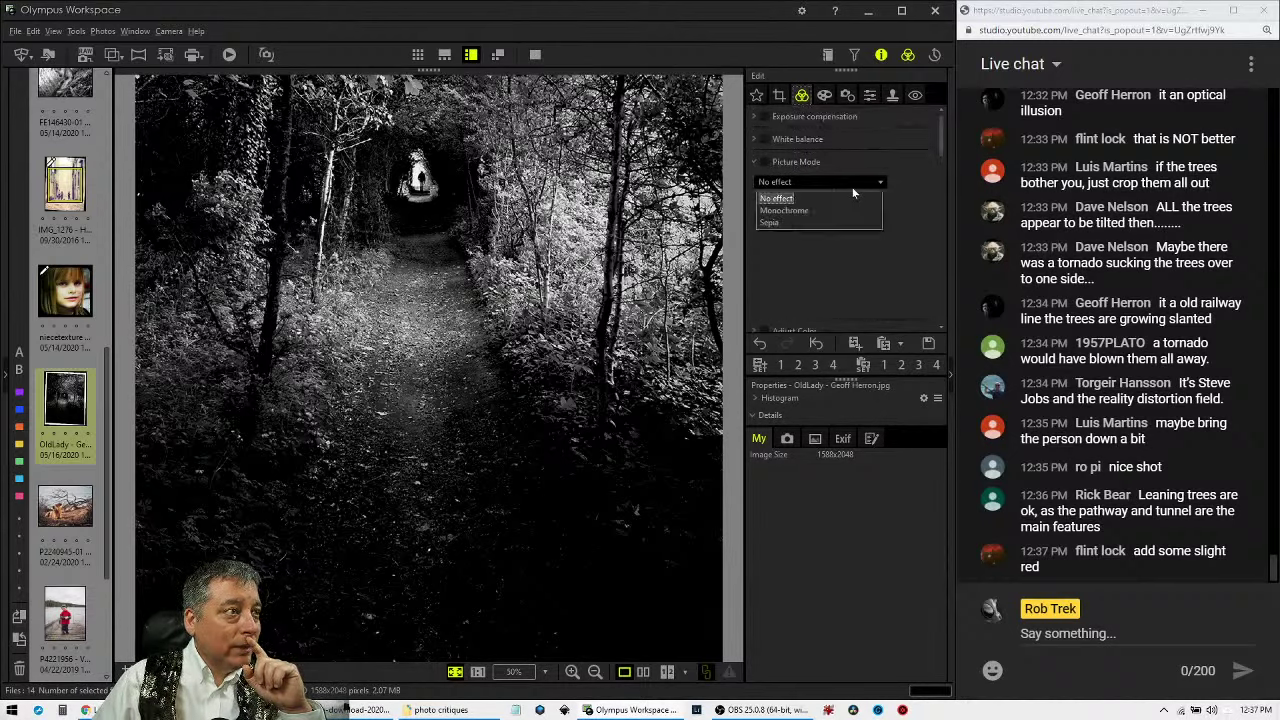
click(847, 210)
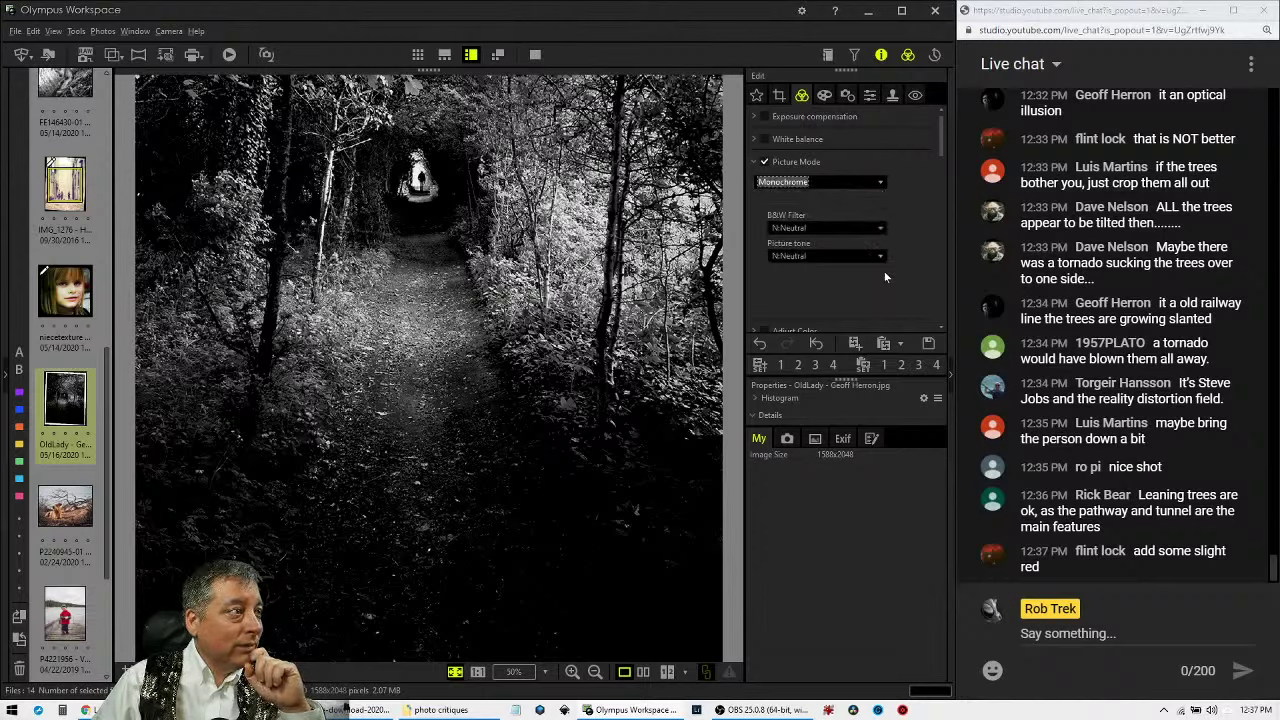
click(874, 232)
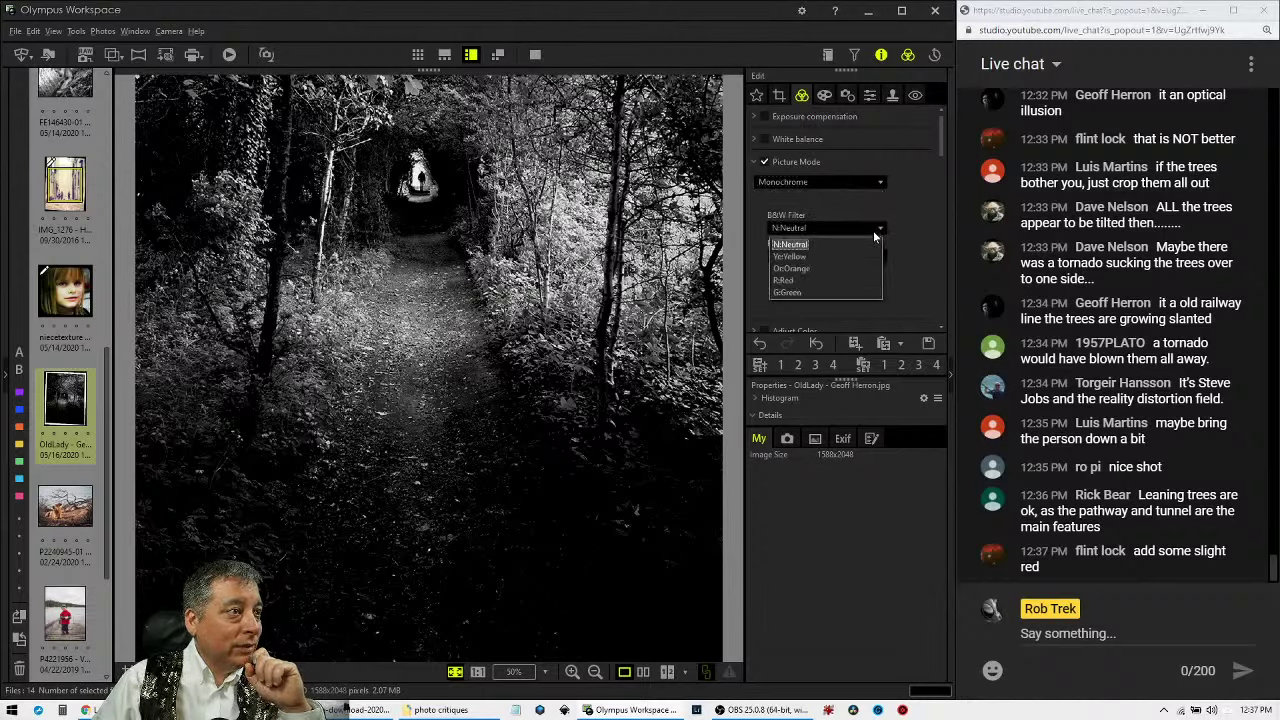
click(857, 280)
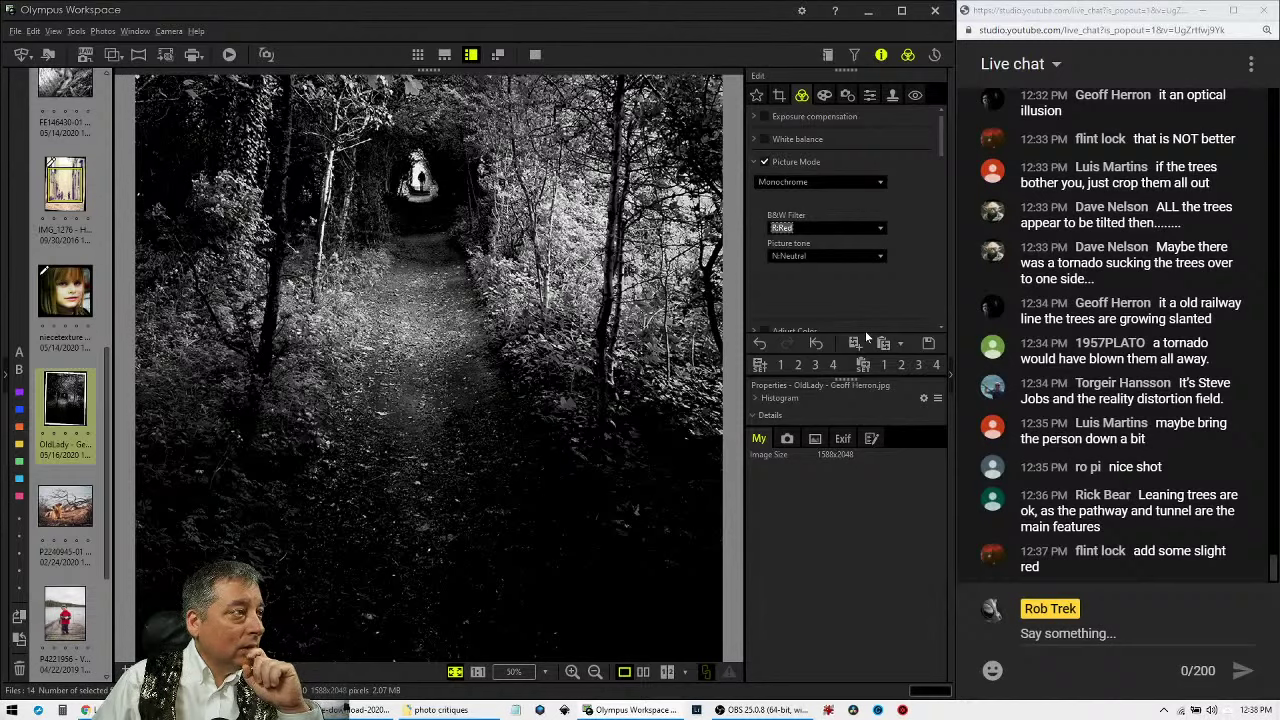
Try the Sepia and Purple picture tones on the monochrome photo and return the tone to Neutral.
click(860, 260)
click(859, 280)
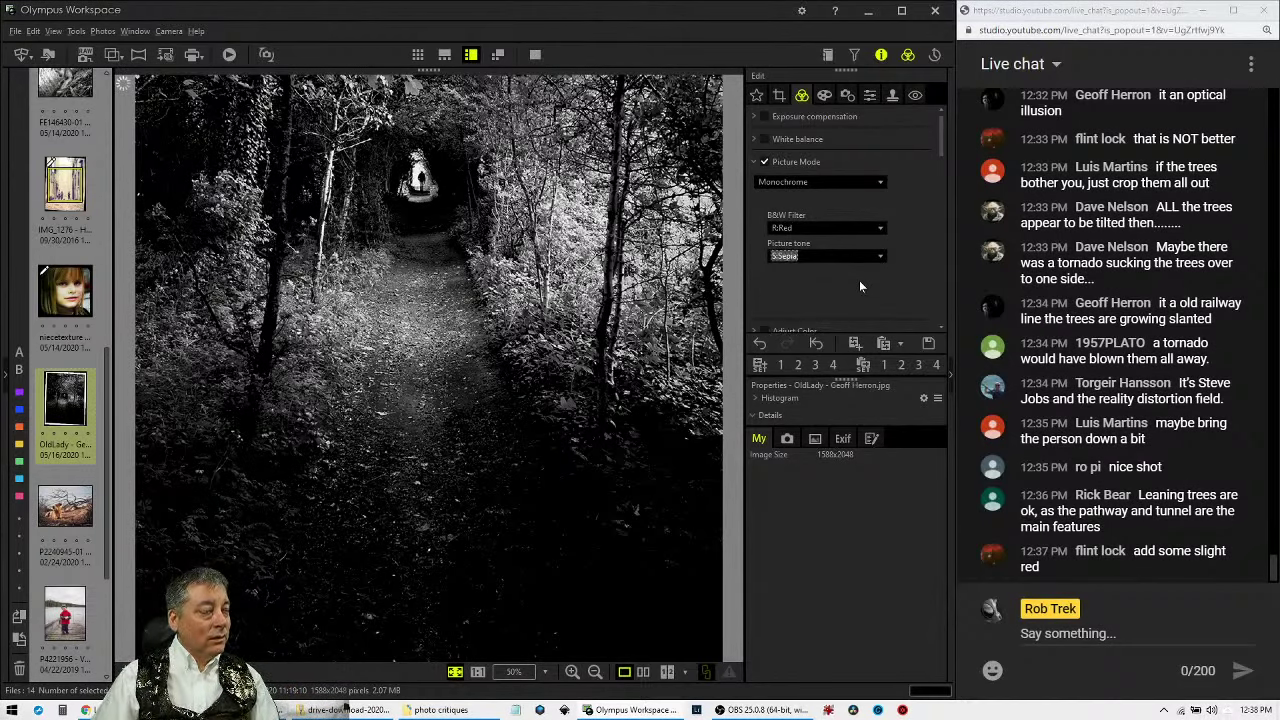
click(864, 257)
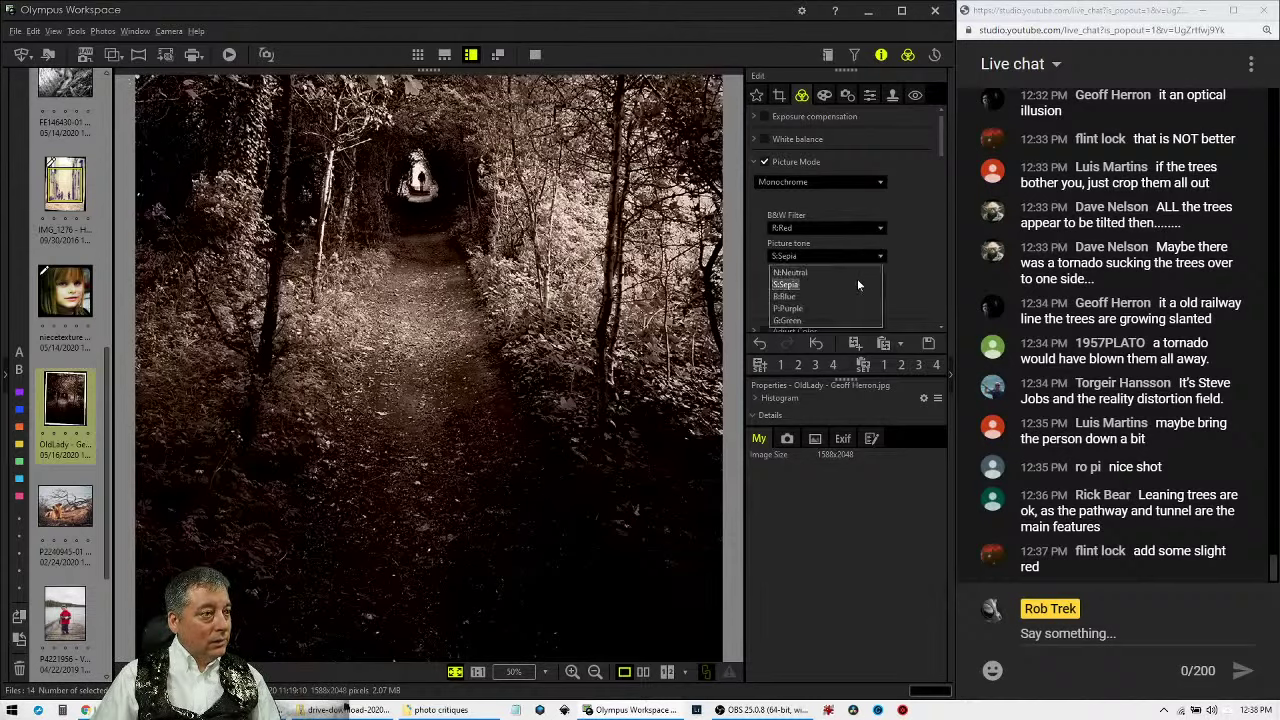
click(852, 308)
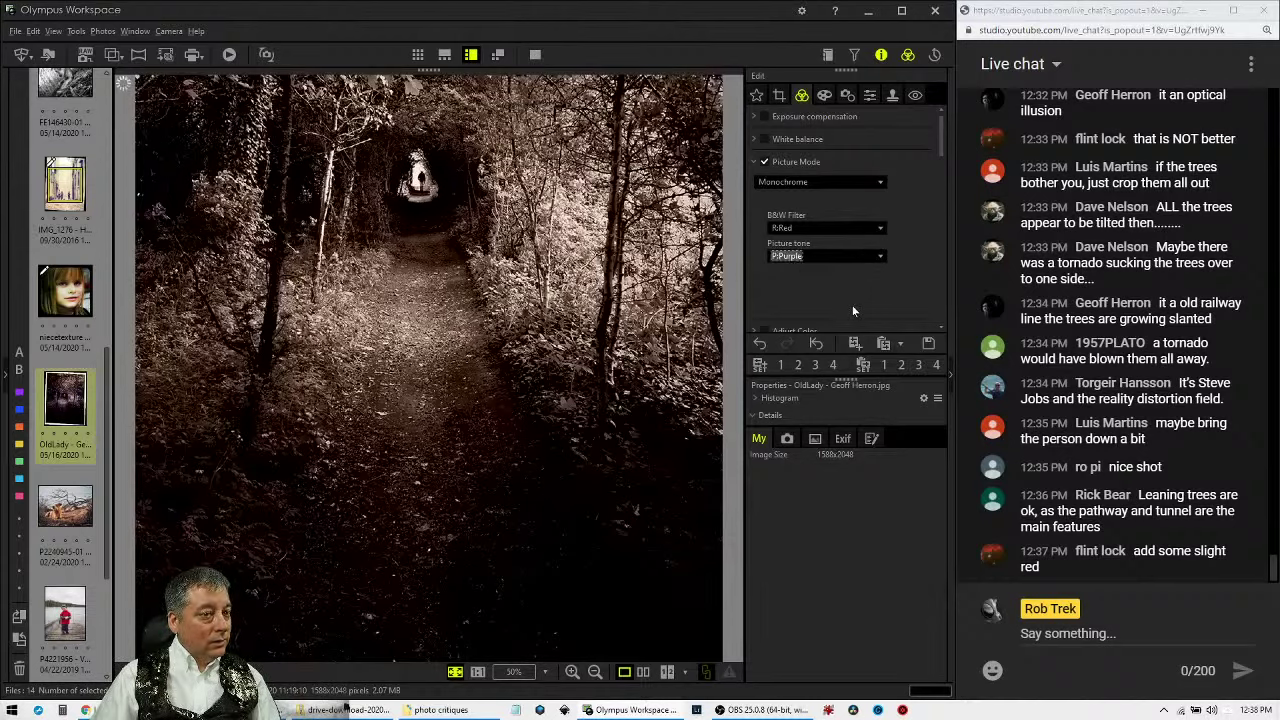
click(860, 260)
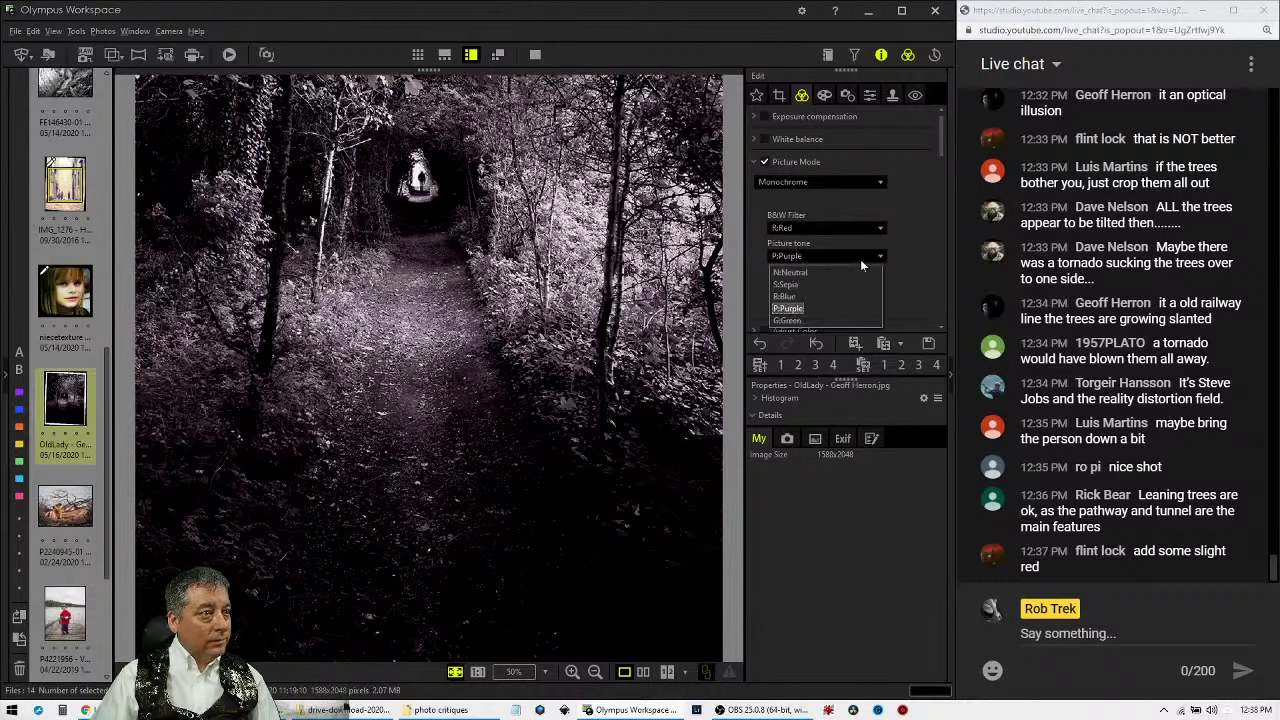
click(858, 269)
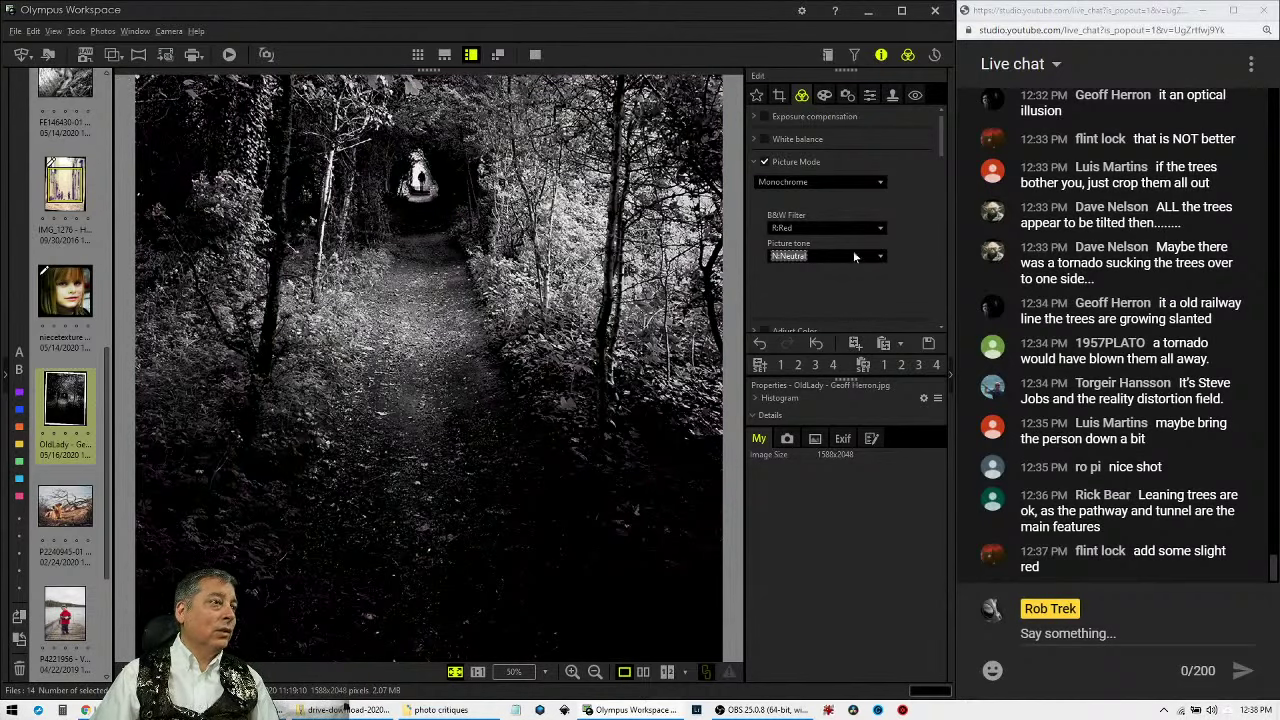
Set the tone curve's white input level to 252 and check the forest path photo full screen.
click(751, 162)
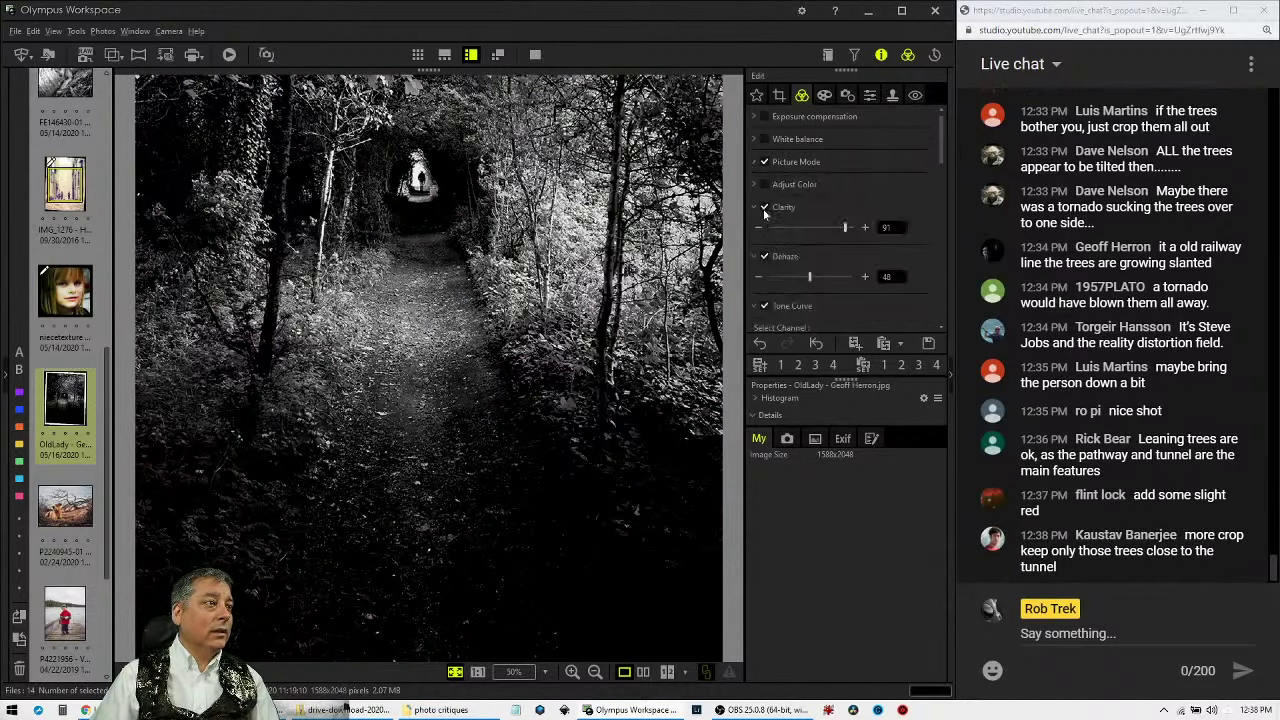
scroll(899, 258, down, 5)
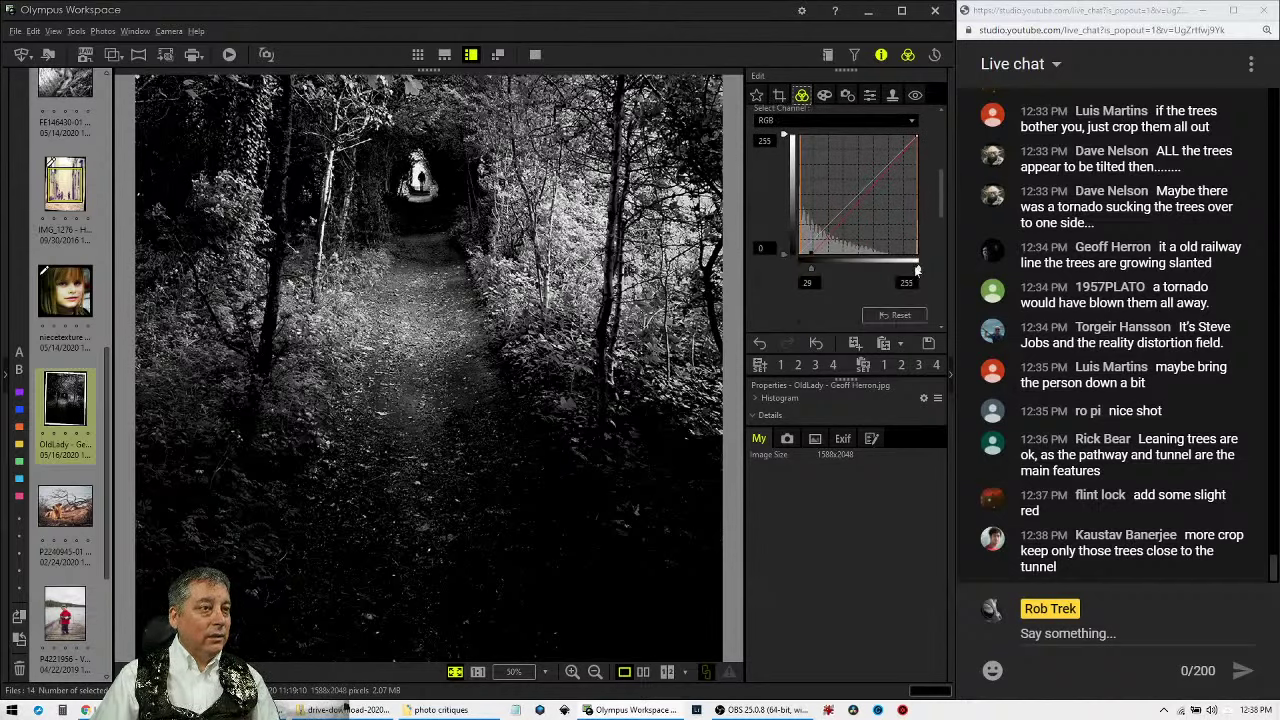
drag(919, 270, 899, 270)
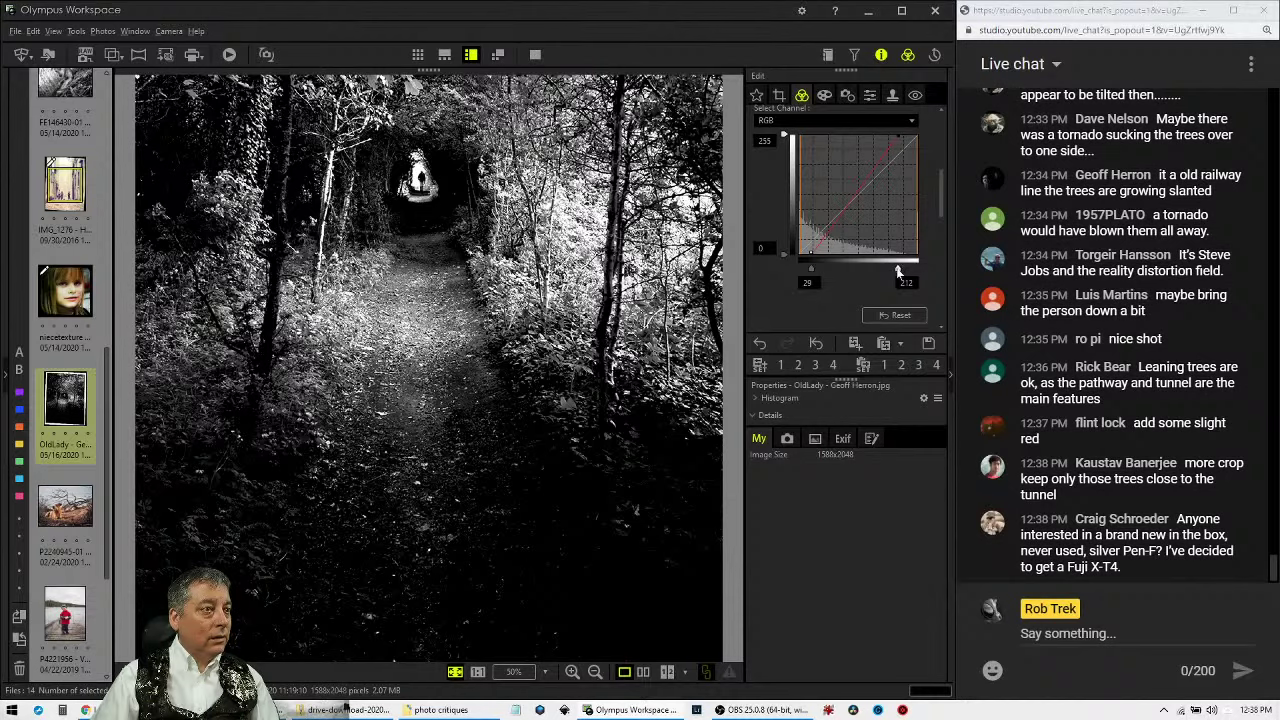
drag(896, 270, 918, 270)
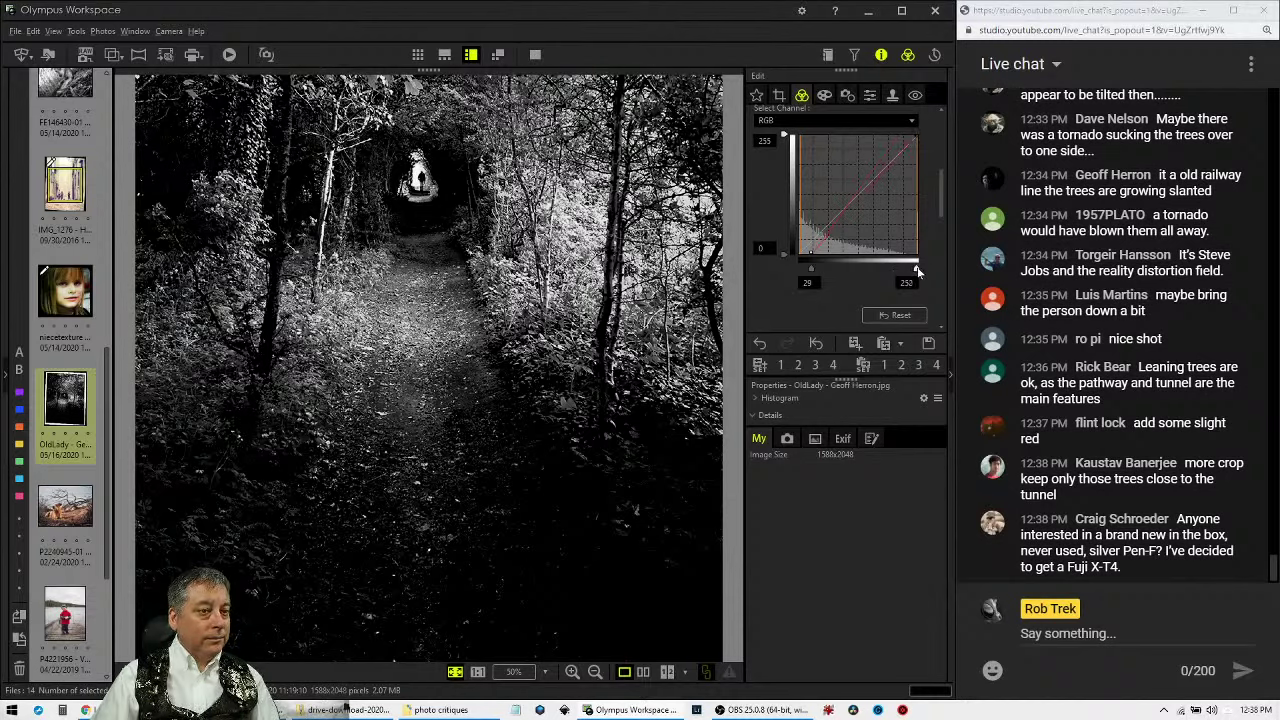
click(535, 55)
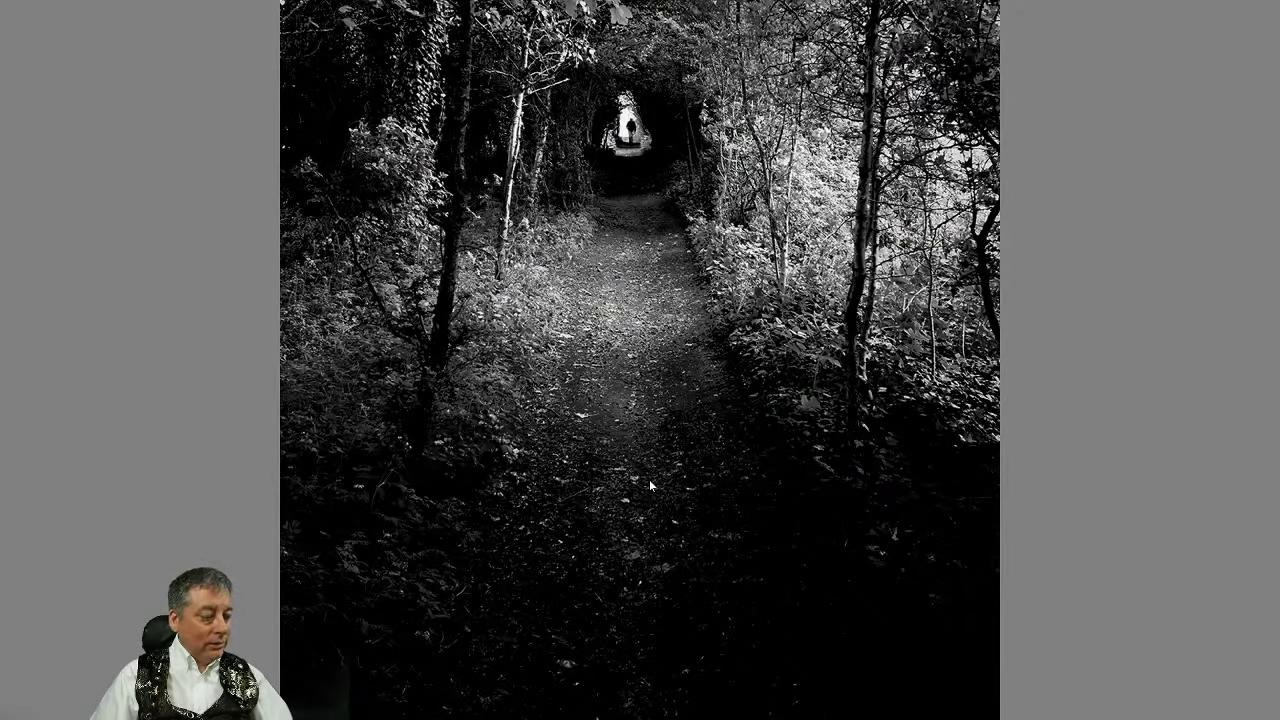
key(Escape)
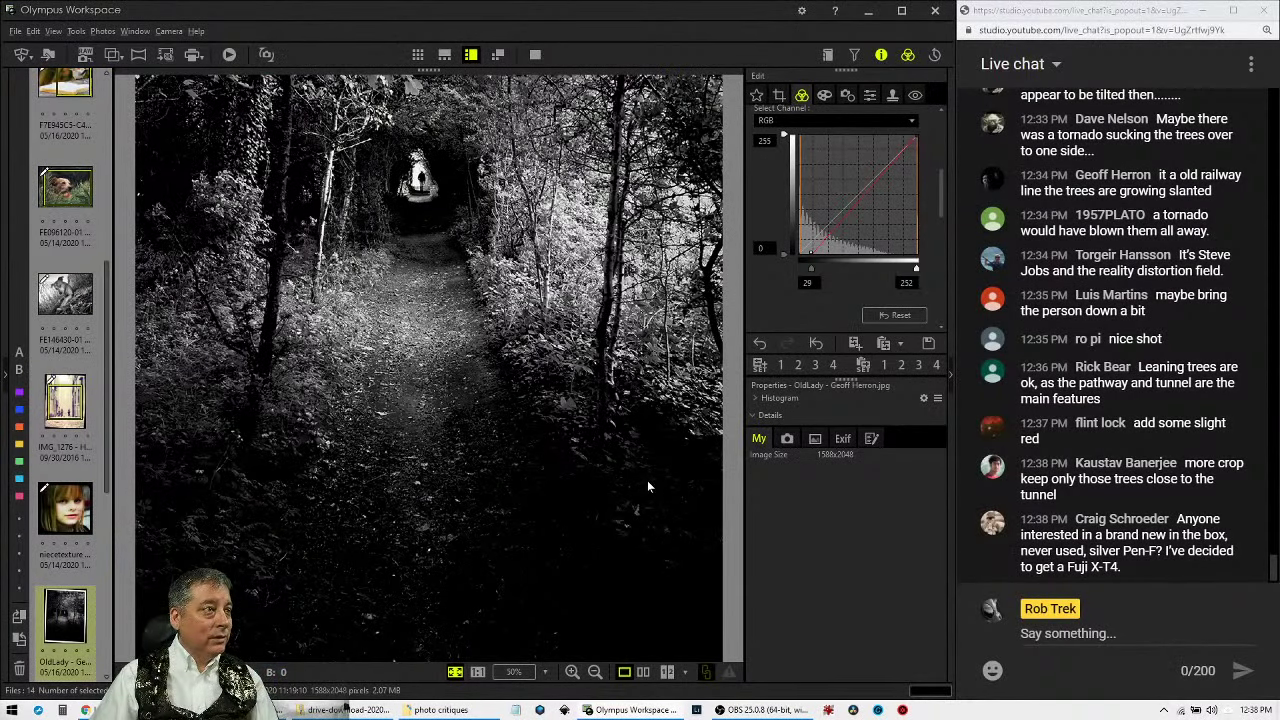
Recrop the forest path photo to the custom 4.0:5.0 ratio, tightened around the path and the tunnel figure.
click(779, 95)
drag(519, 378, 518, 370)
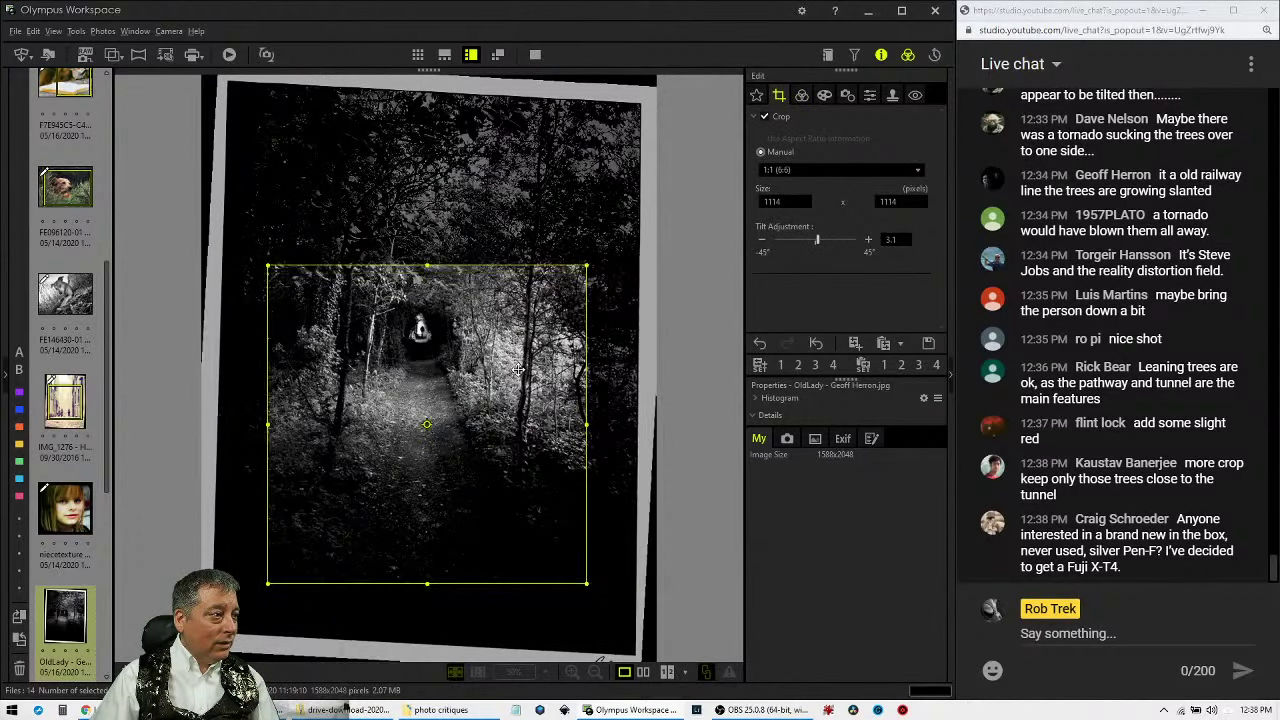
click(793, 173)
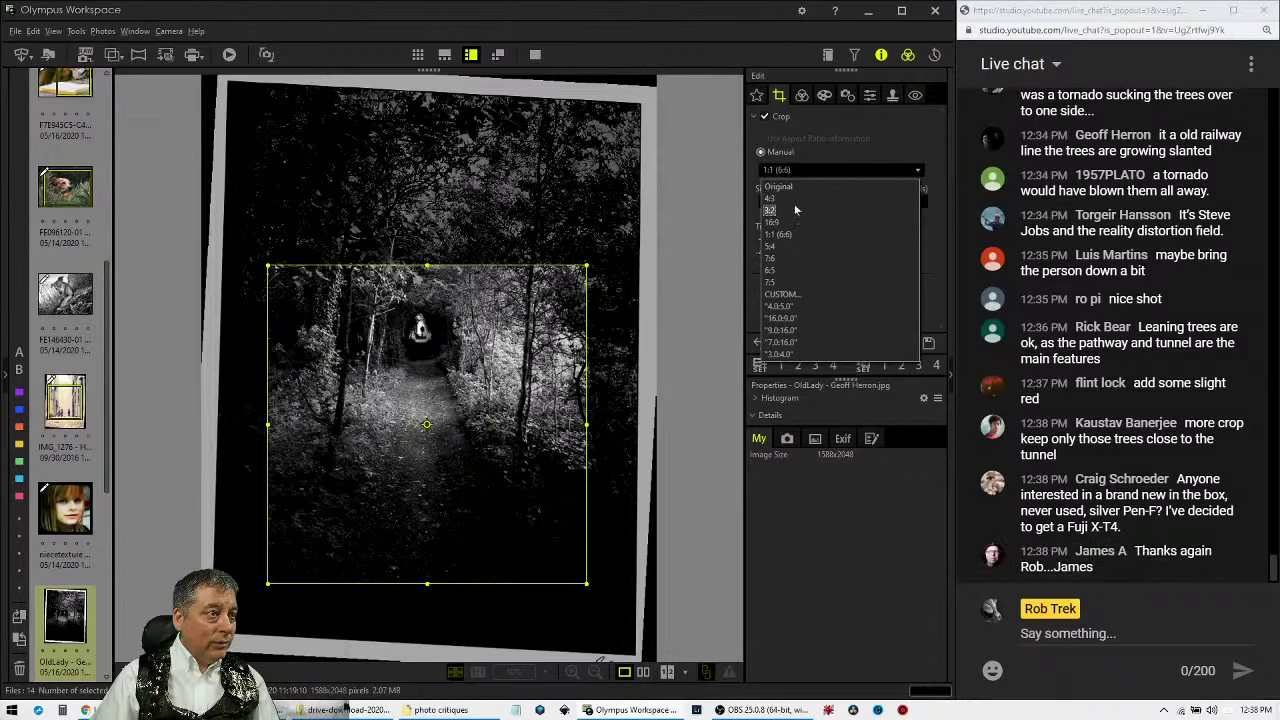
click(788, 308)
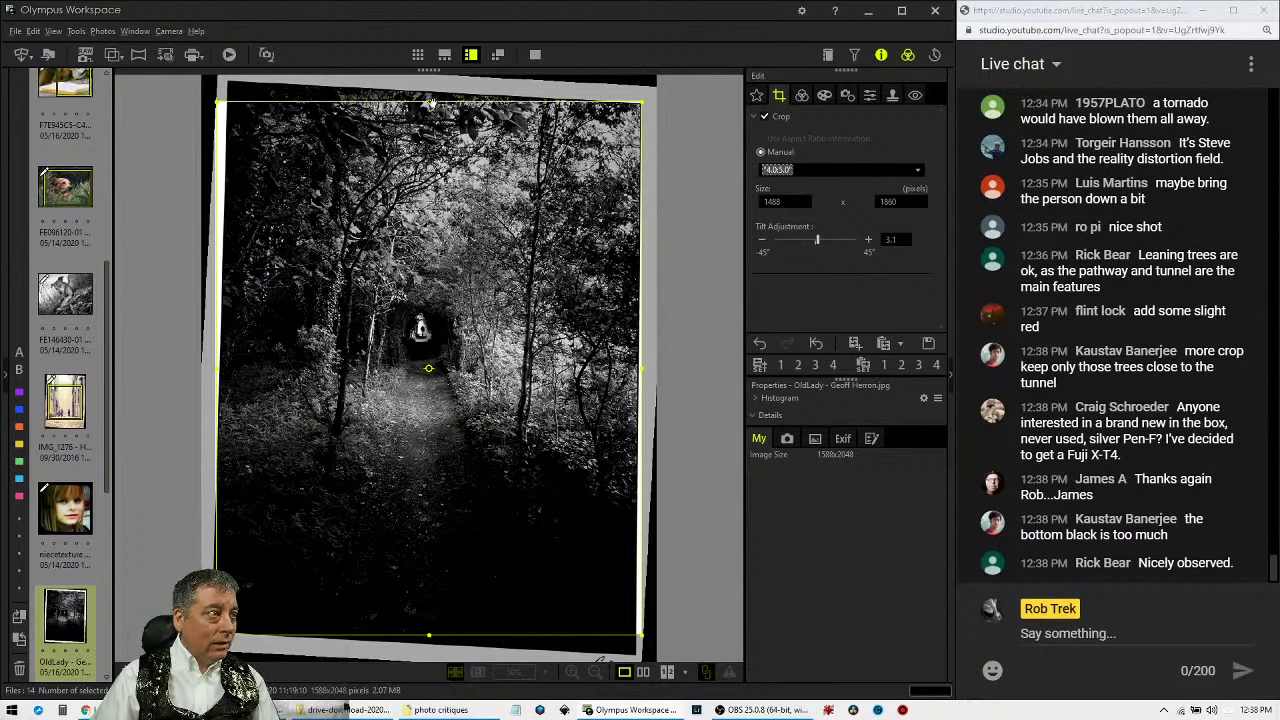
drag(430, 102, 429, 318)
drag(389, 489, 383, 413)
click(801, 95)
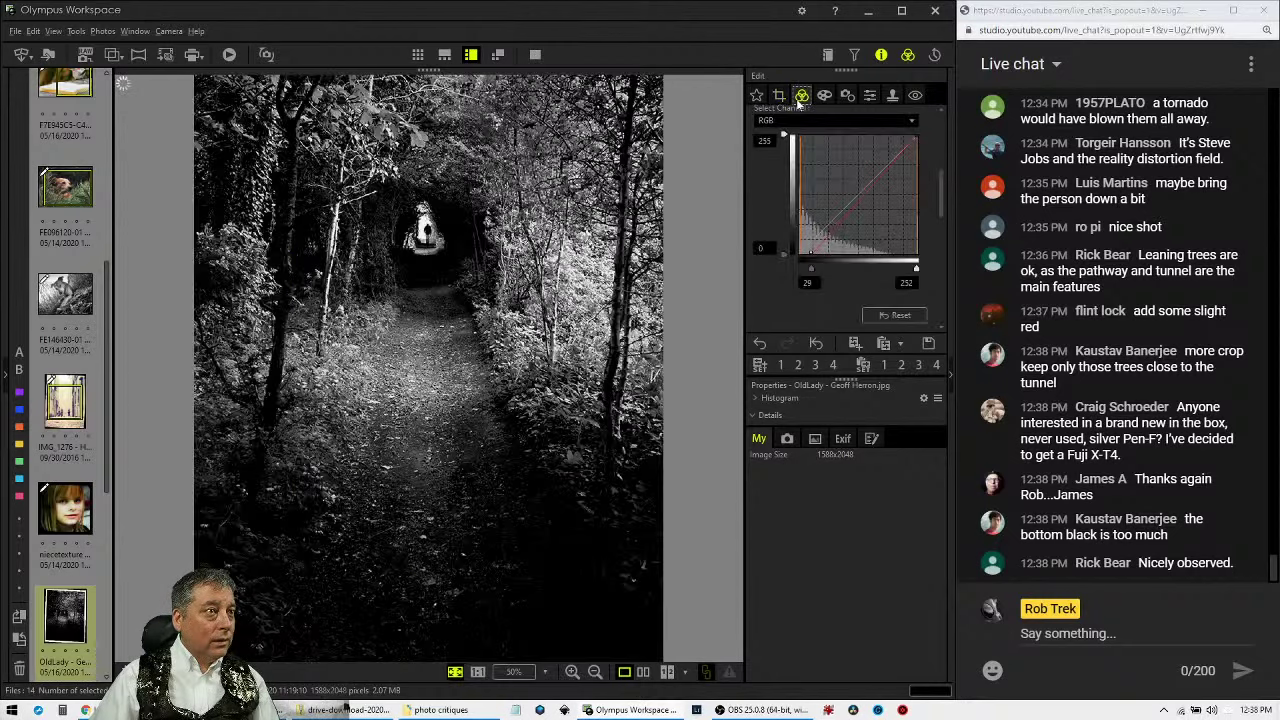
Compare the edited forest path photo with its original side by side in full screen.
click(642, 672)
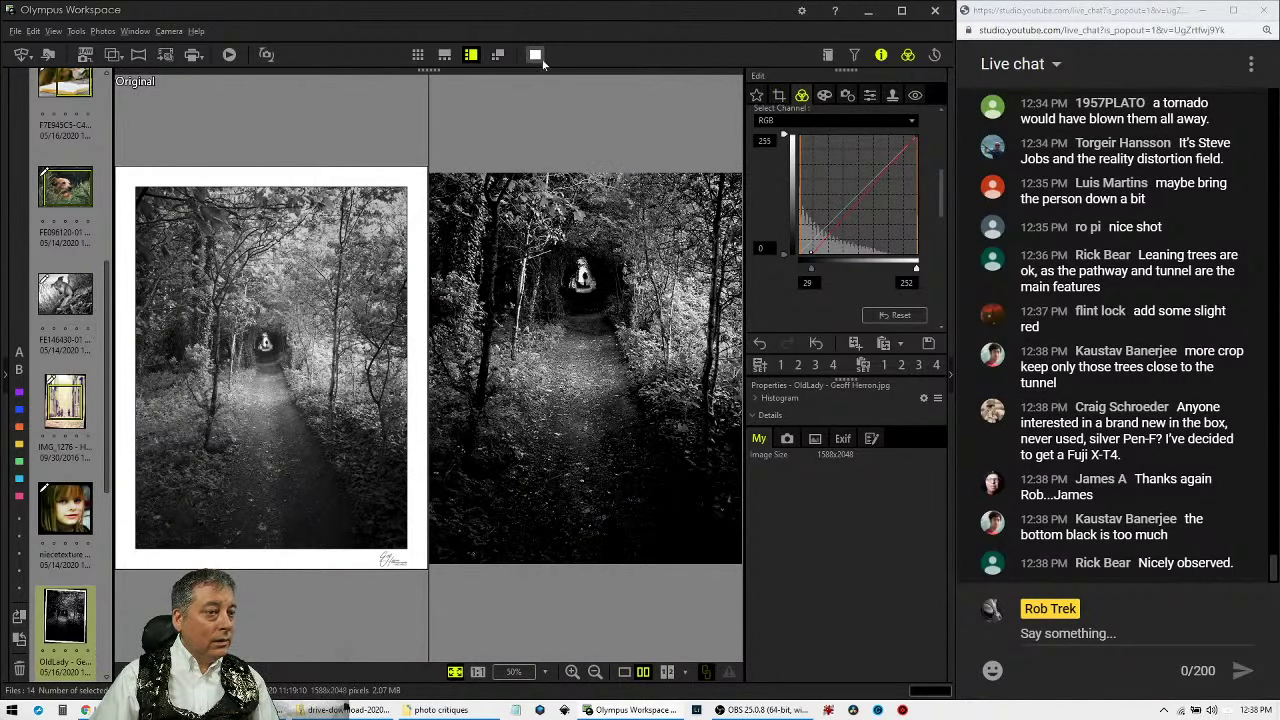
click(540, 57)
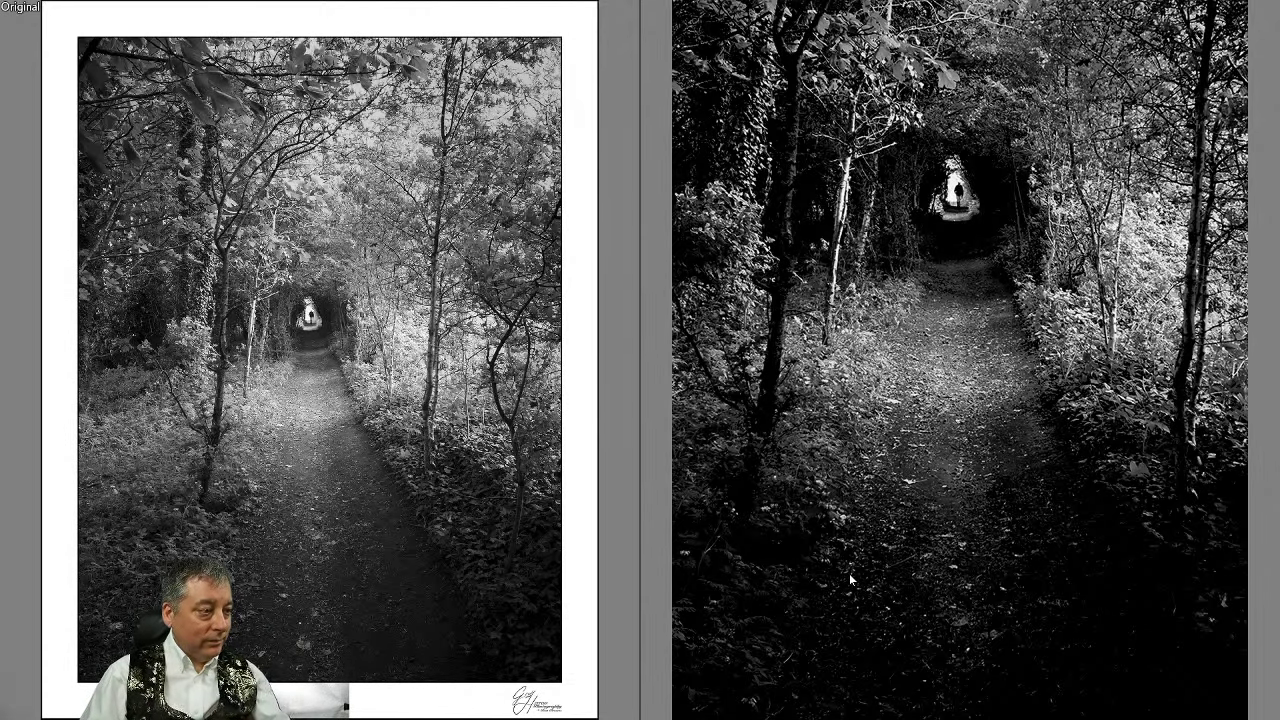
key(Escape)
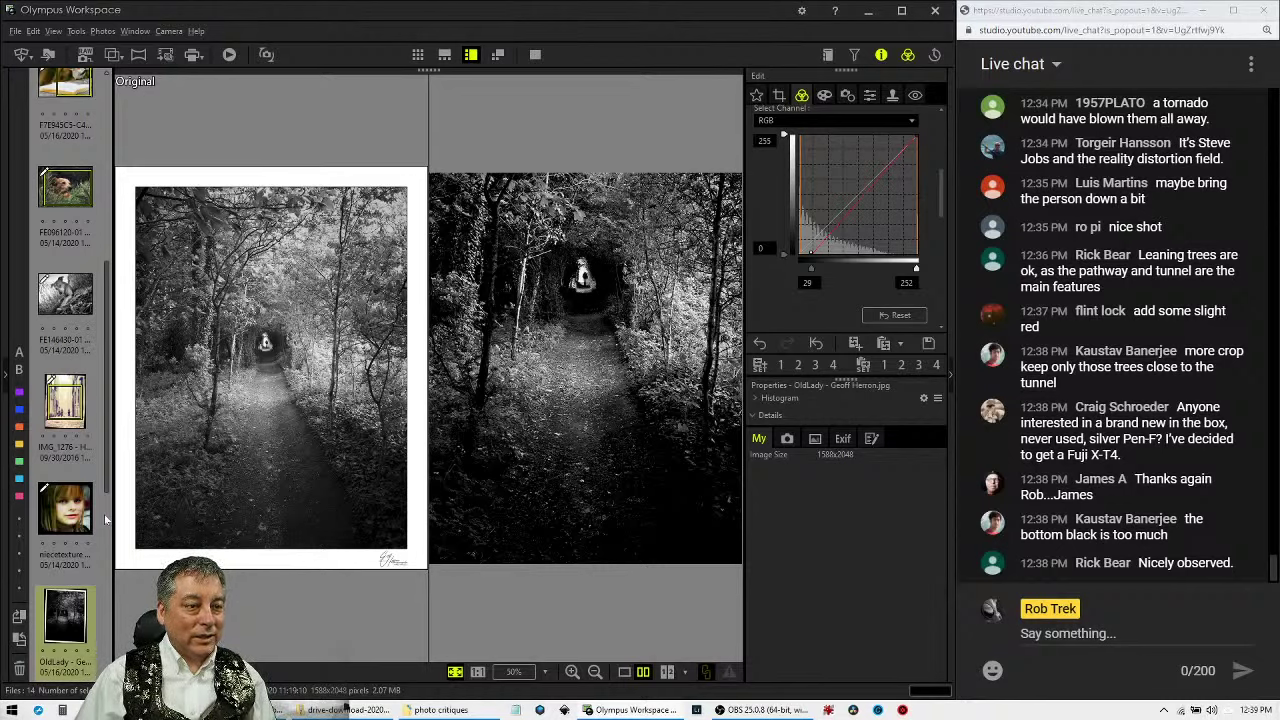
Open the dog photo P2240945-01 and show it in the single-image view.
scroll(105, 518, down, 1)
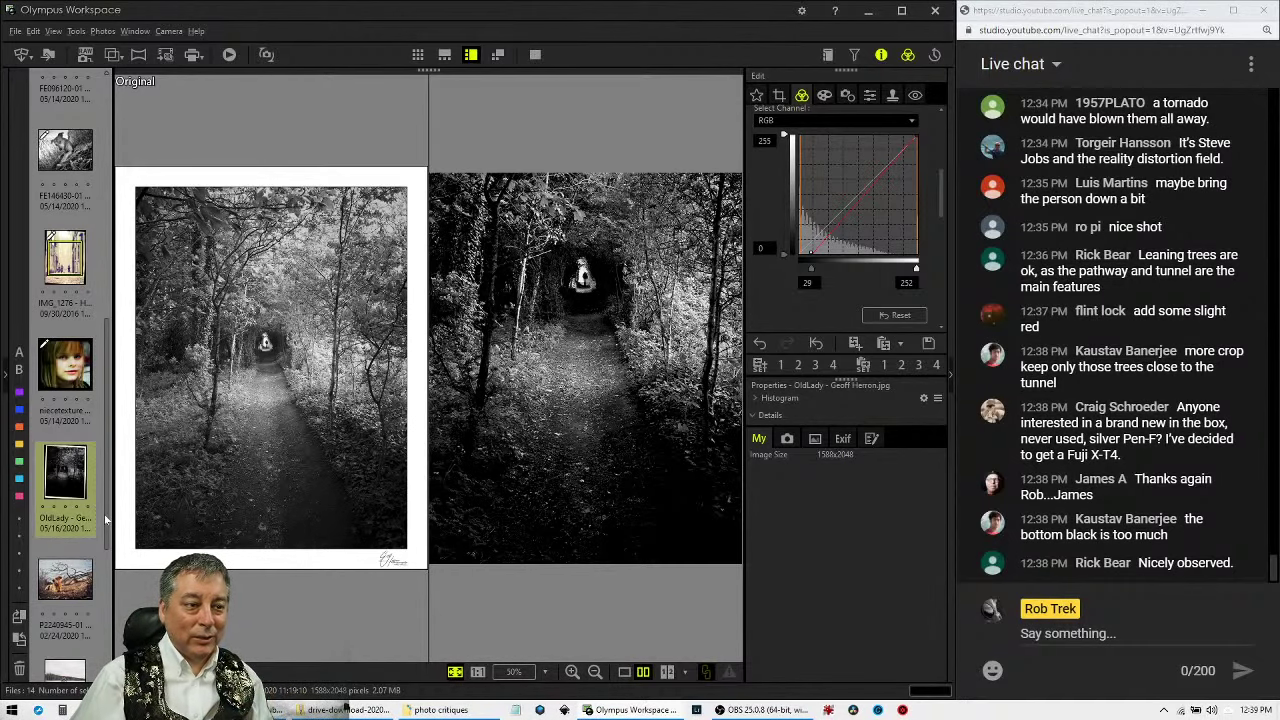
scroll(105, 519, down, 2)
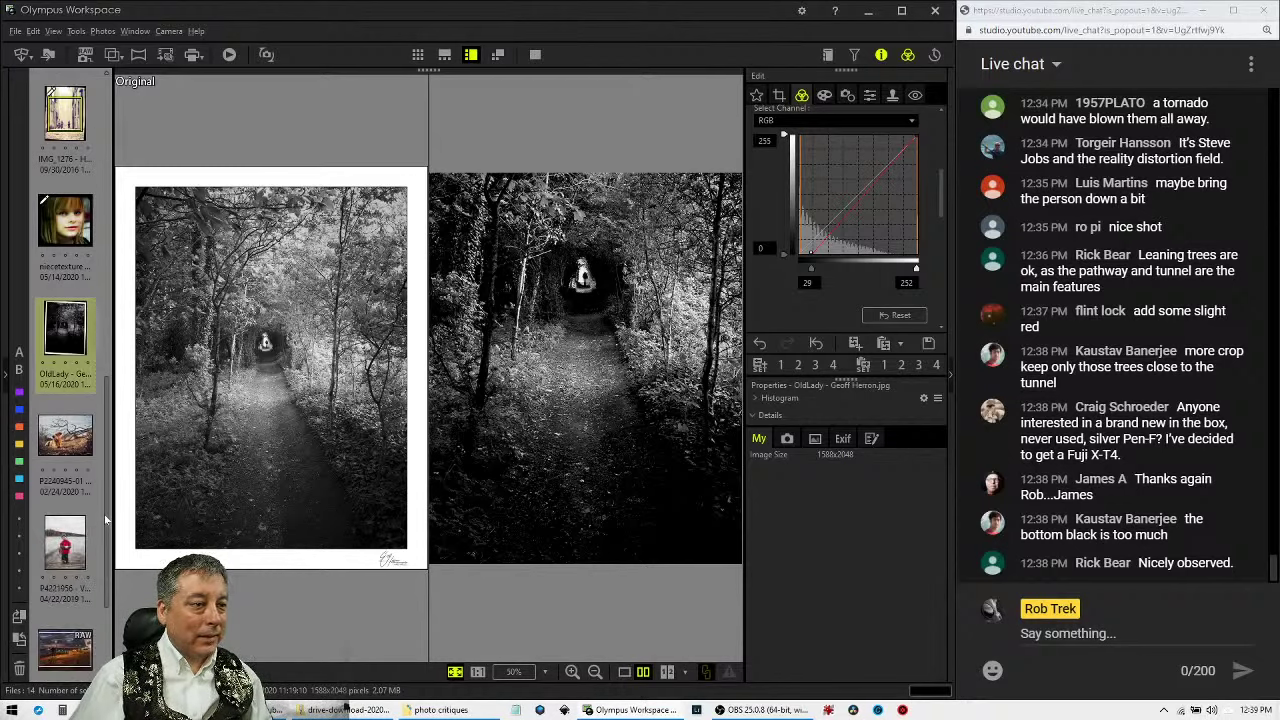
click(84, 436)
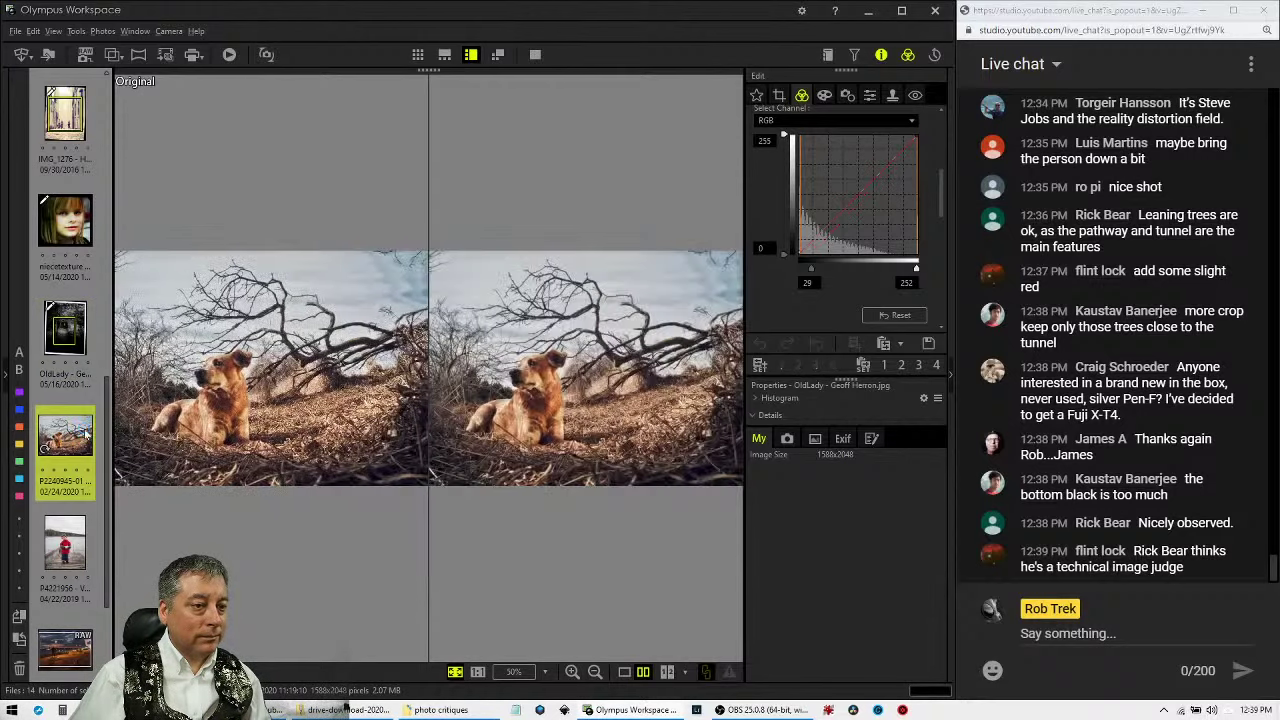
click(624, 672)
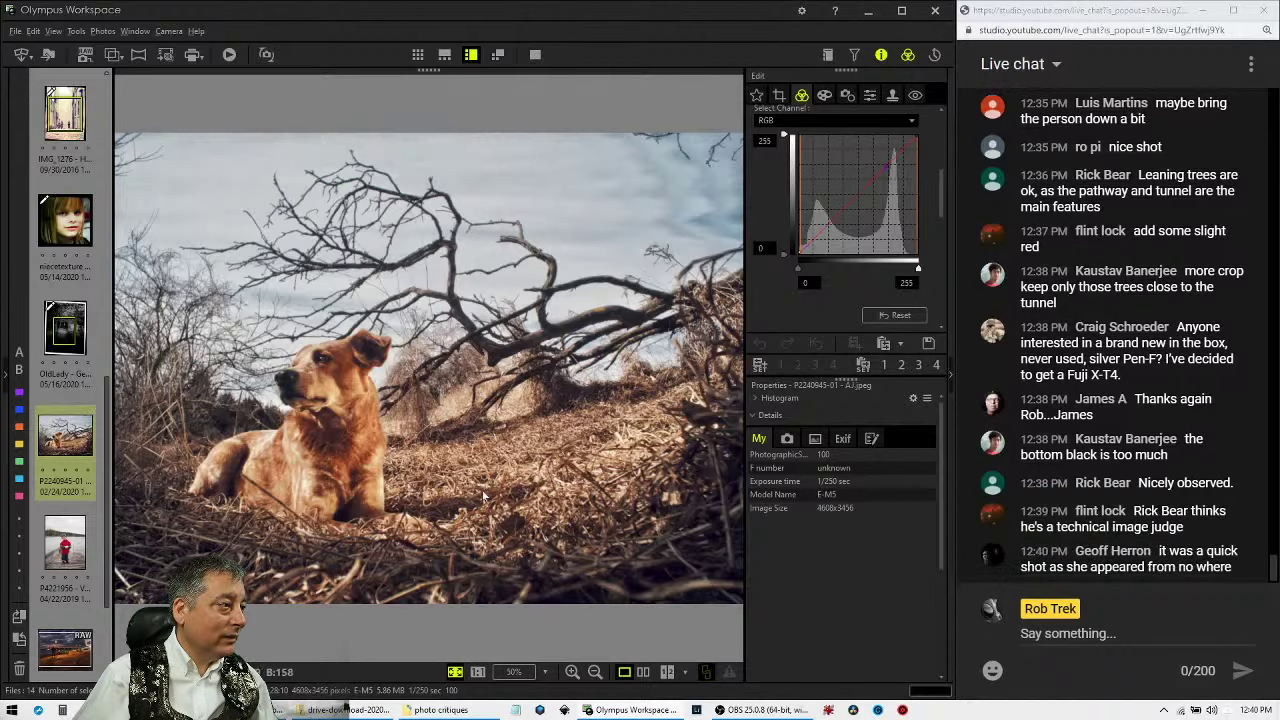
Examine the dog's face at actual pixel size and return to the fitted view.
click(339, 400)
drag(339, 400, 529, 510)
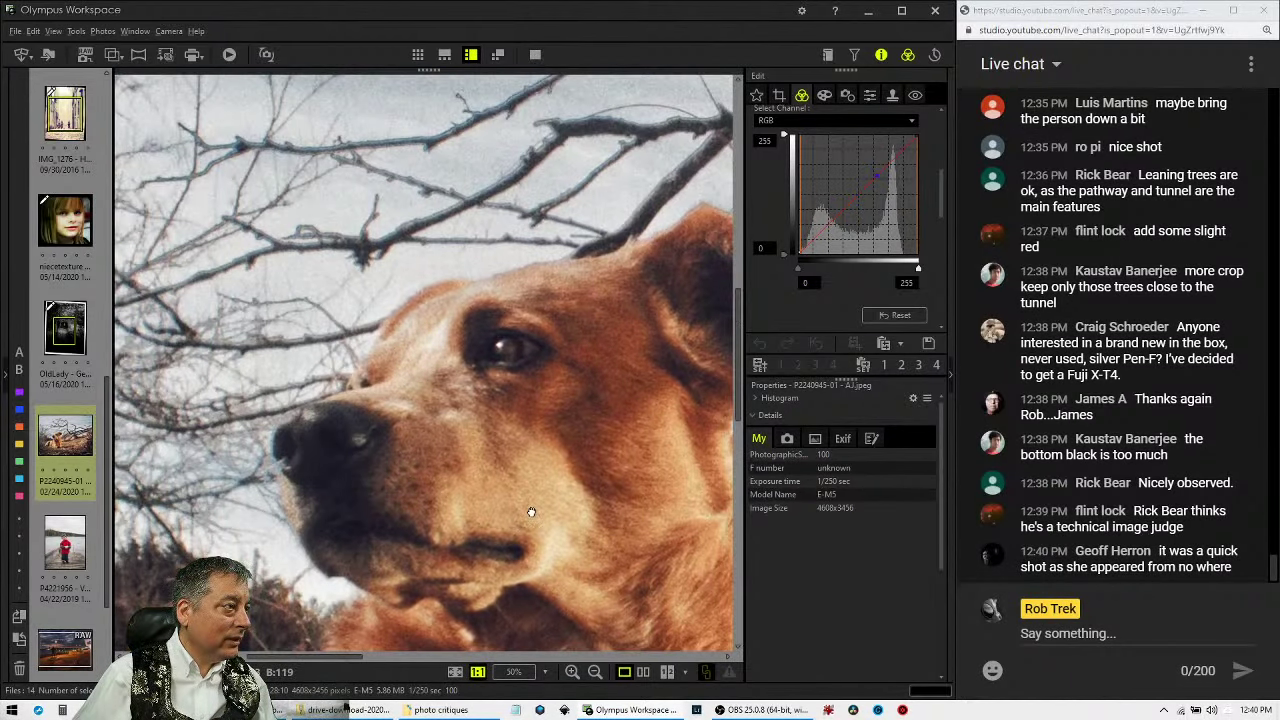
click(532, 514)
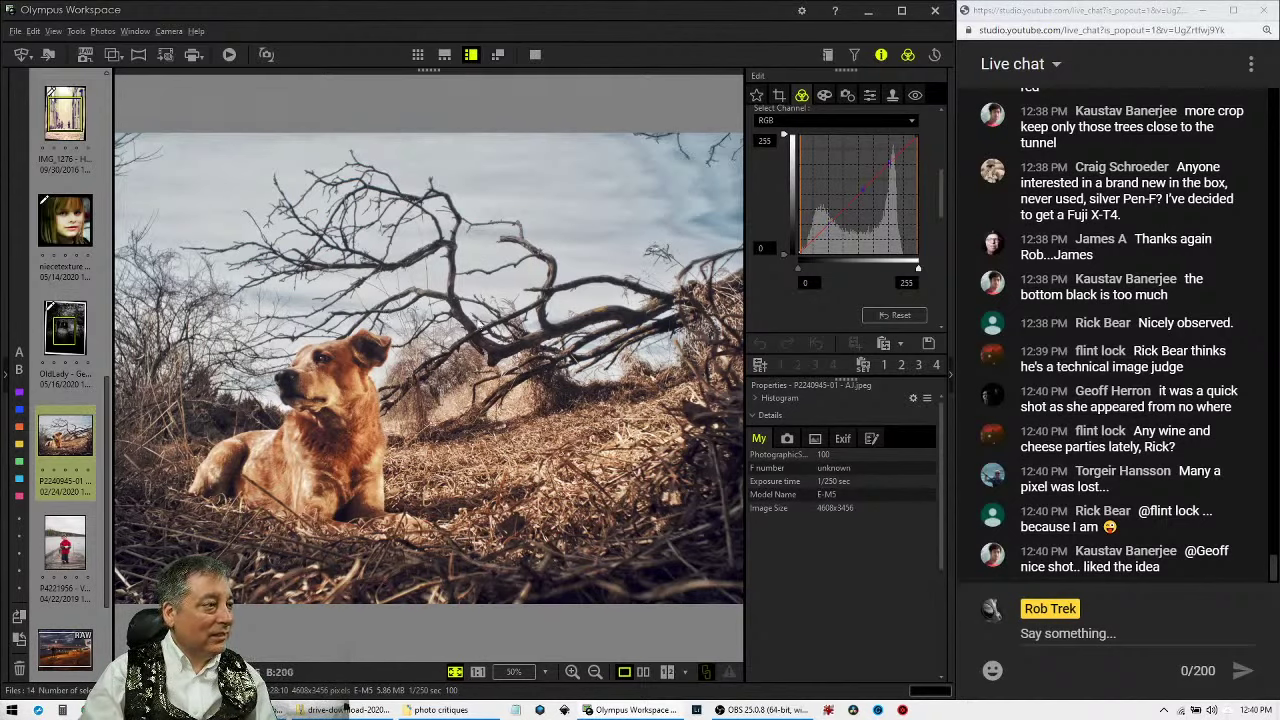
Try the Soft Focus art filter at -4 on the dog photo and disable it.
click(825, 96)
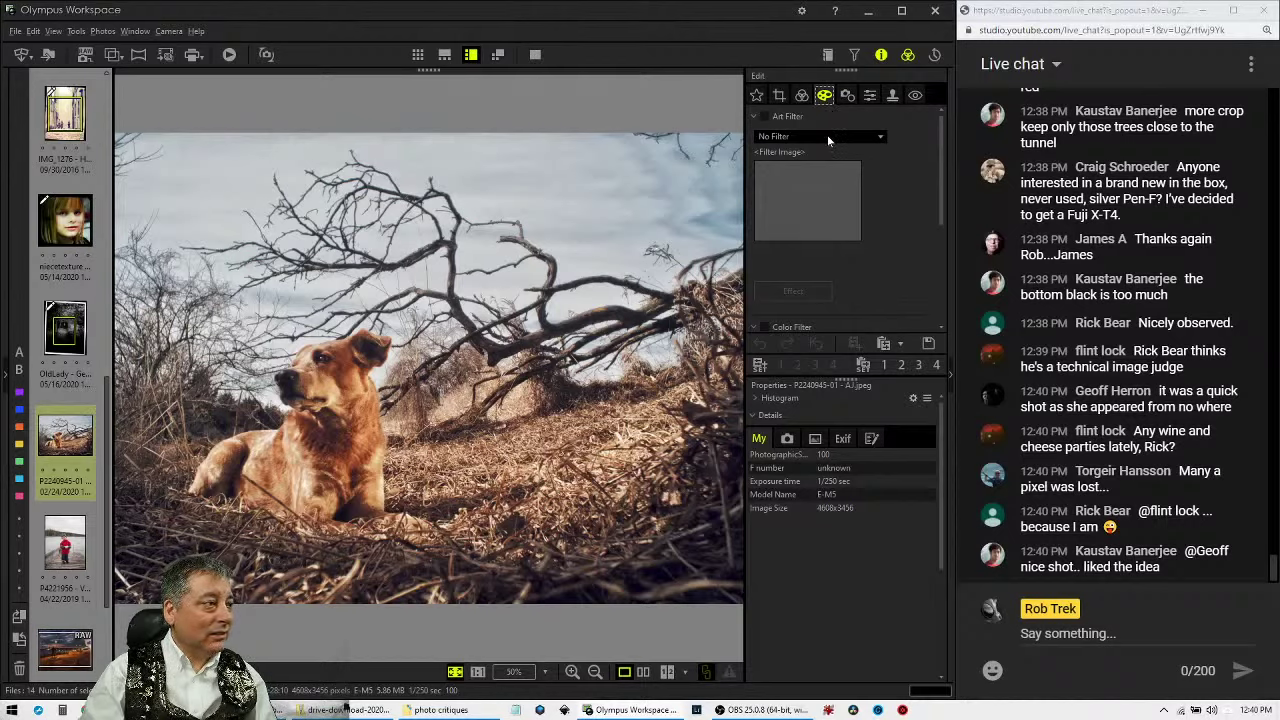
click(827, 135)
click(800, 178)
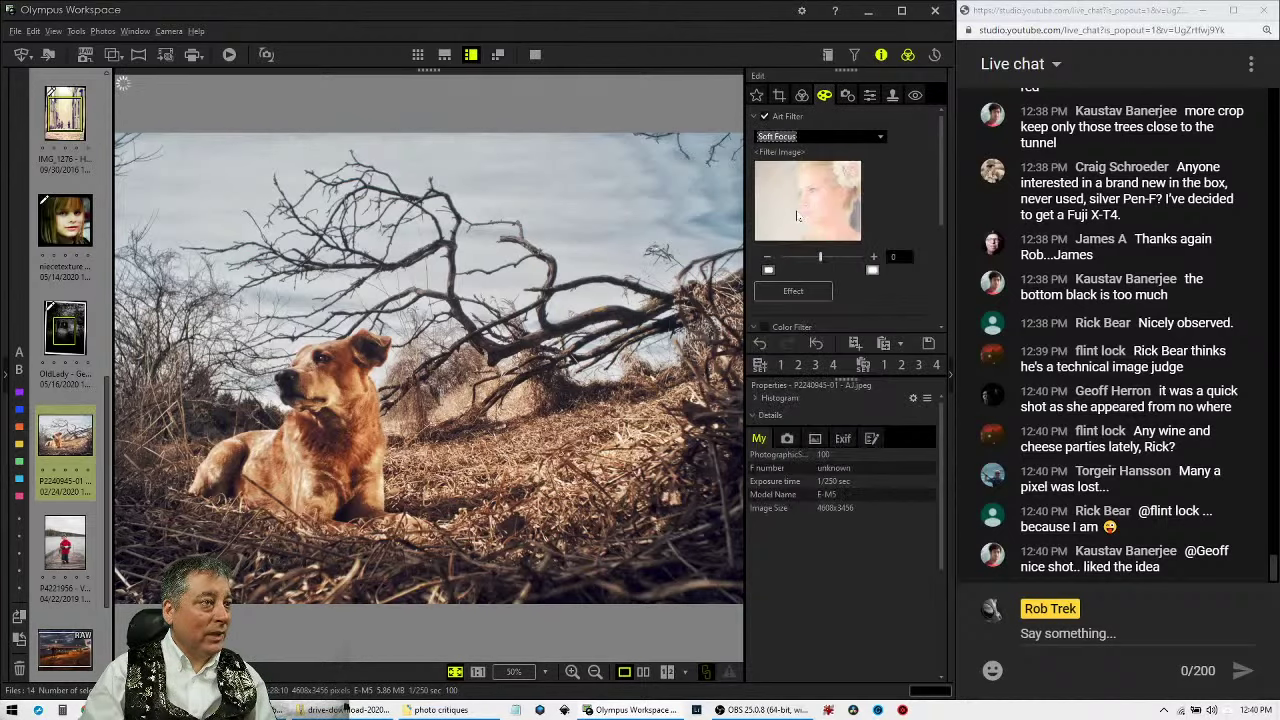
click(789, 258)
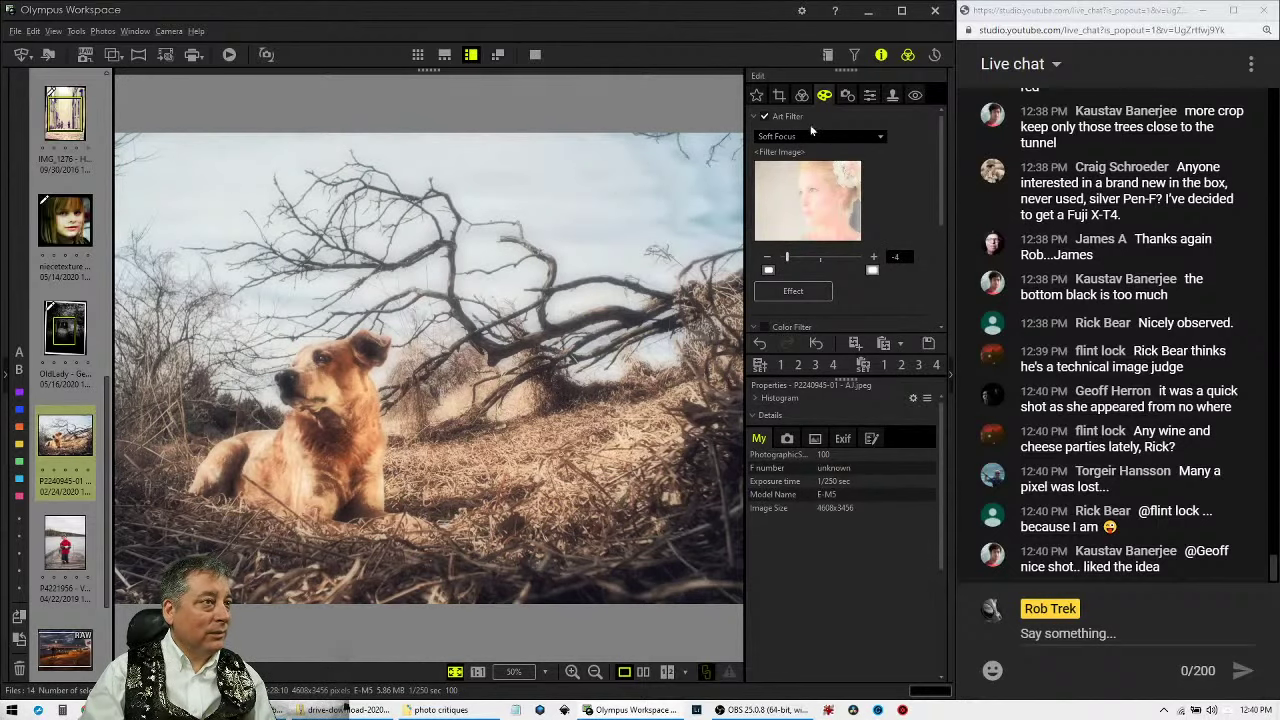
click(766, 116)
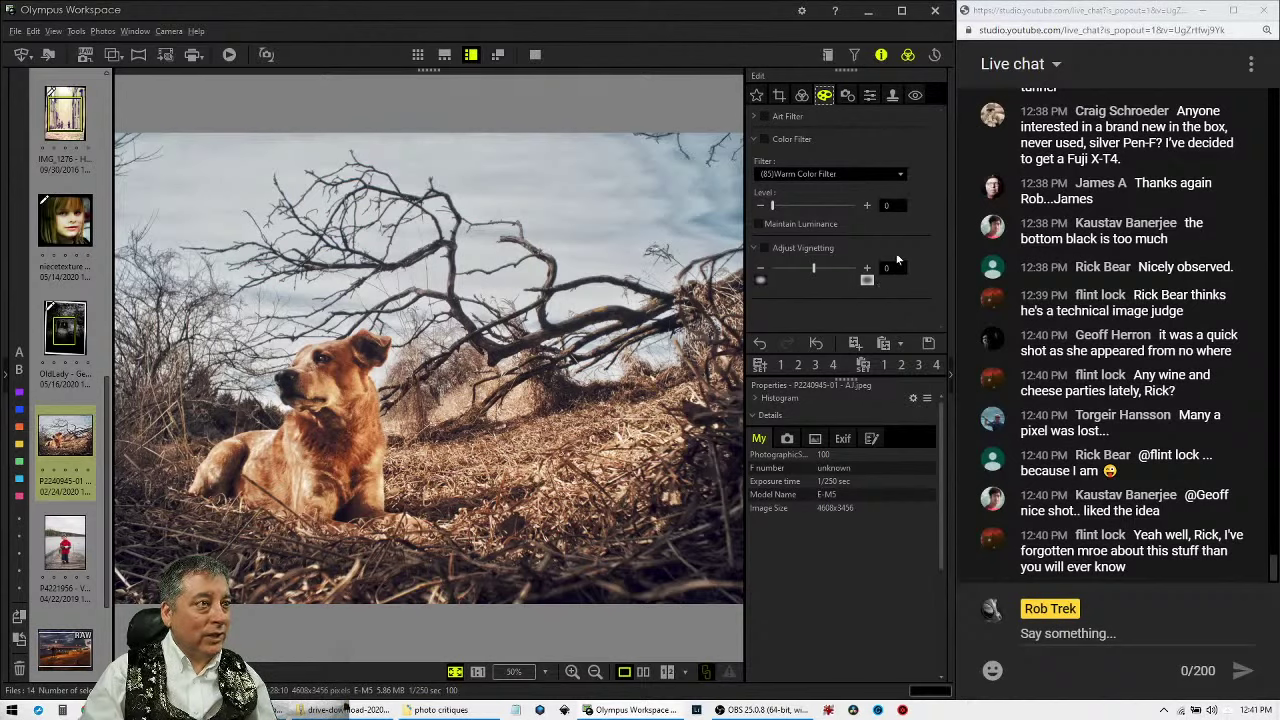
Set the dog photo's RGB tone curve input levels to 18 for black and 245 for white.
click(801, 94)
scroll(920, 307, down, 2)
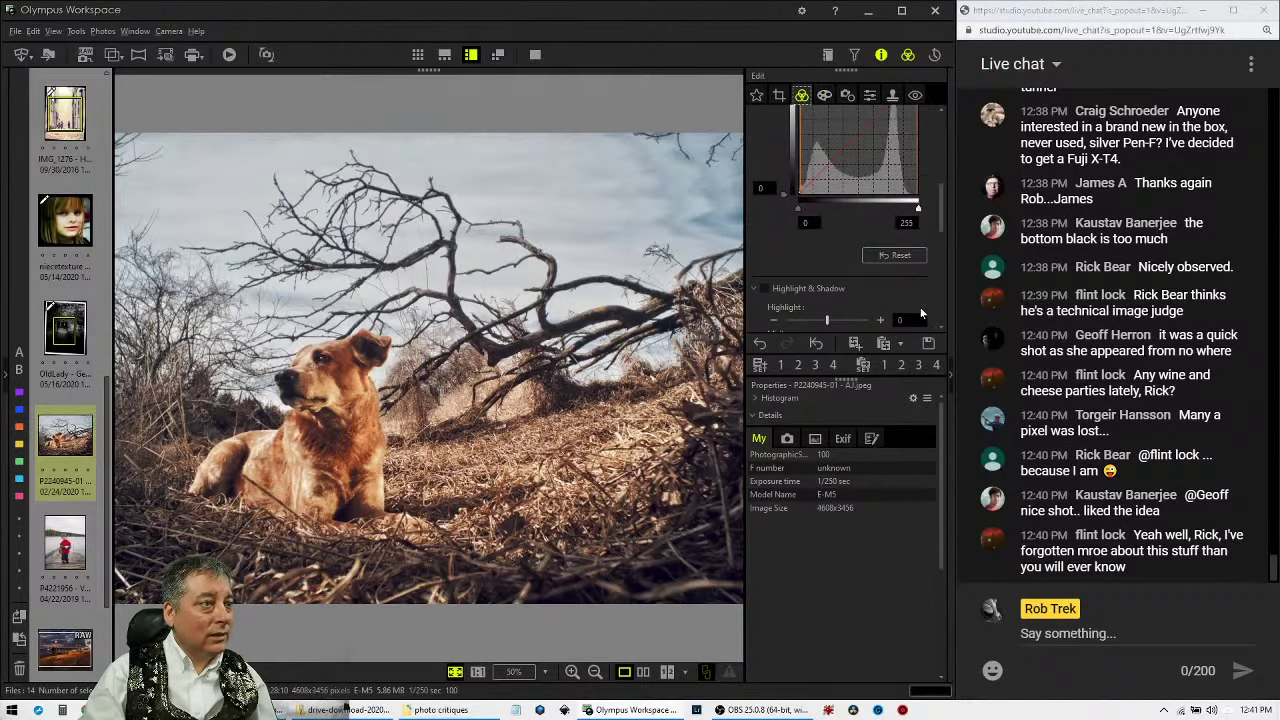
drag(920, 228, 912, 228)
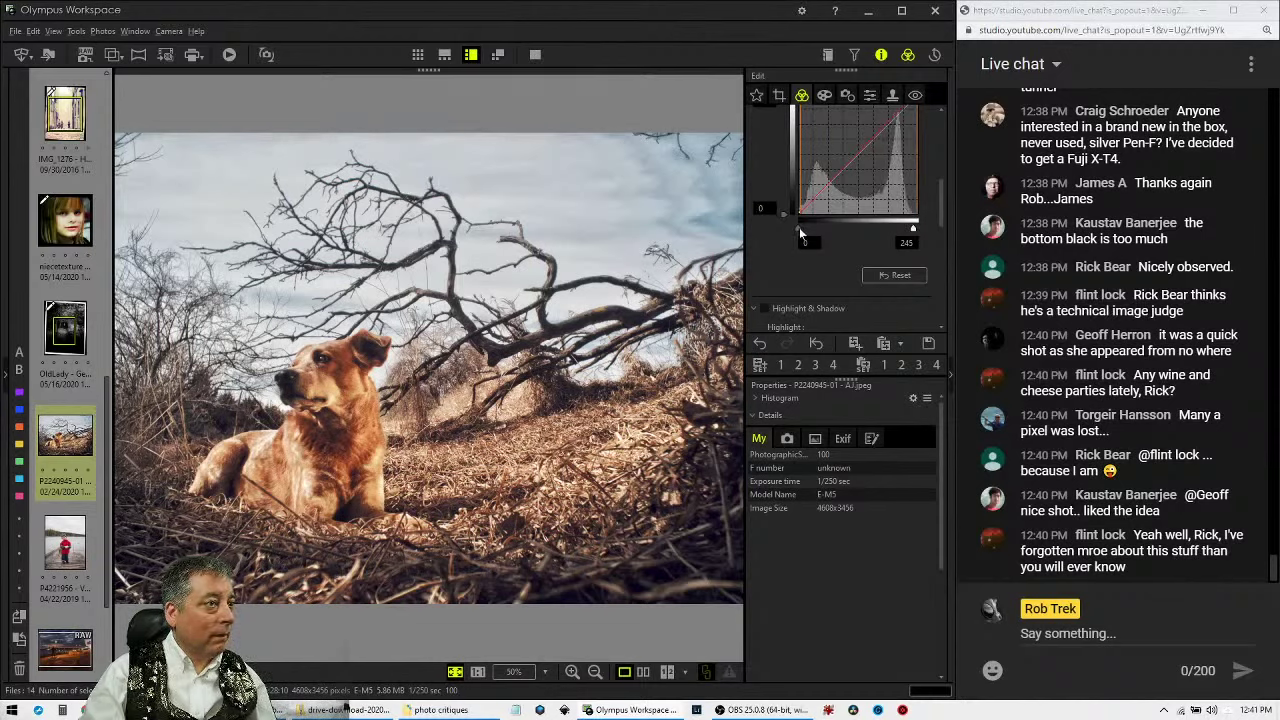
drag(798, 228, 807, 234)
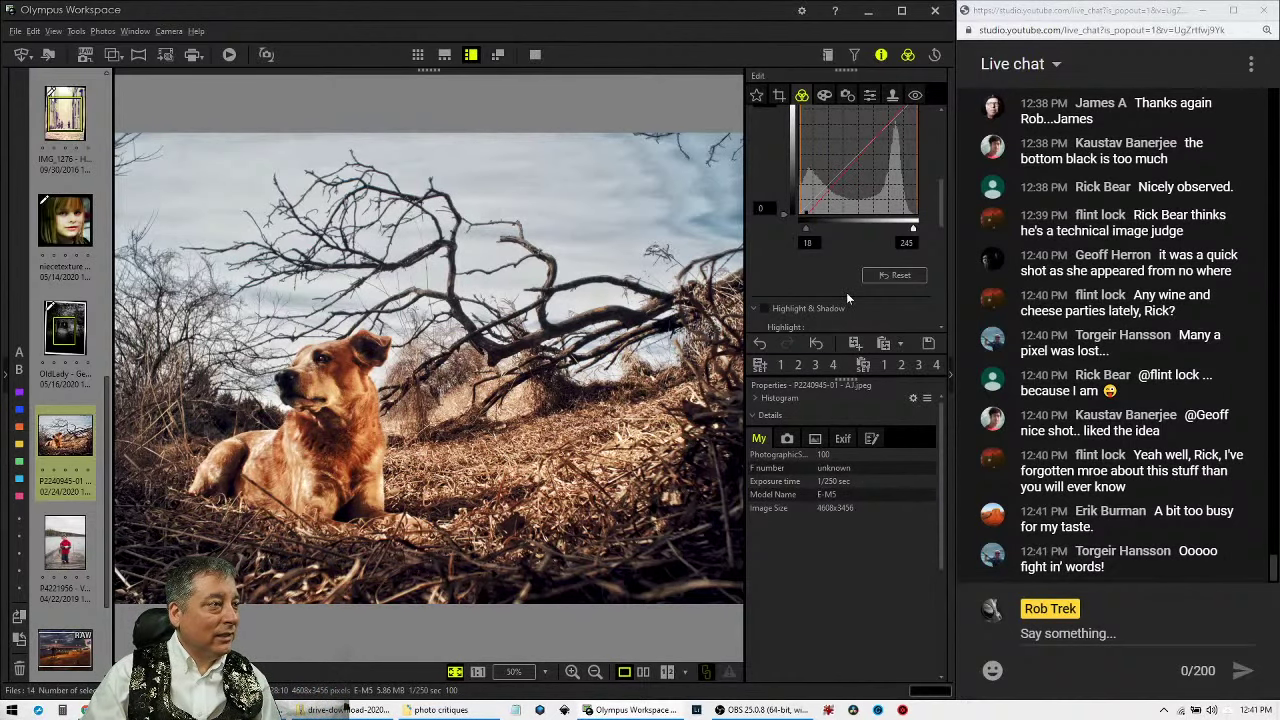
scroll(846, 297, down, 1)
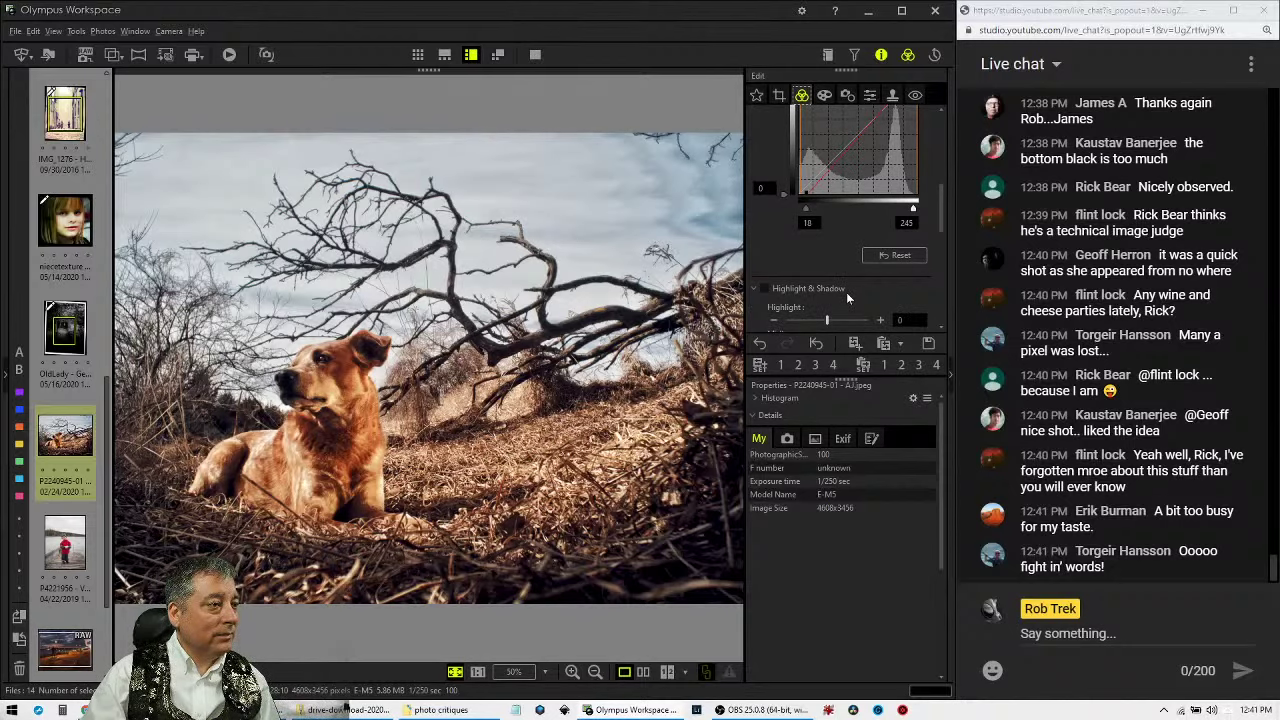
Crop the dog photo at a 4:3 ratio to 4190 x 3141 pixels, trimming mainly its right side and top.
click(779, 95)
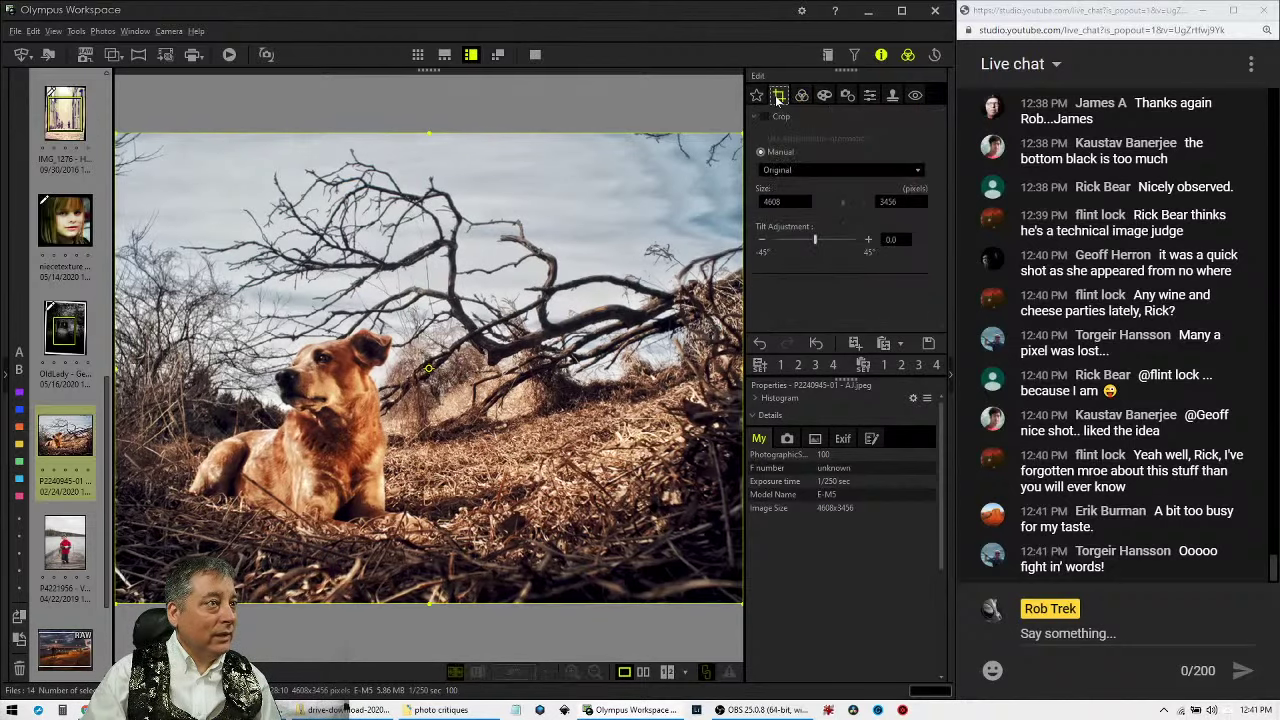
click(791, 174)
click(794, 198)
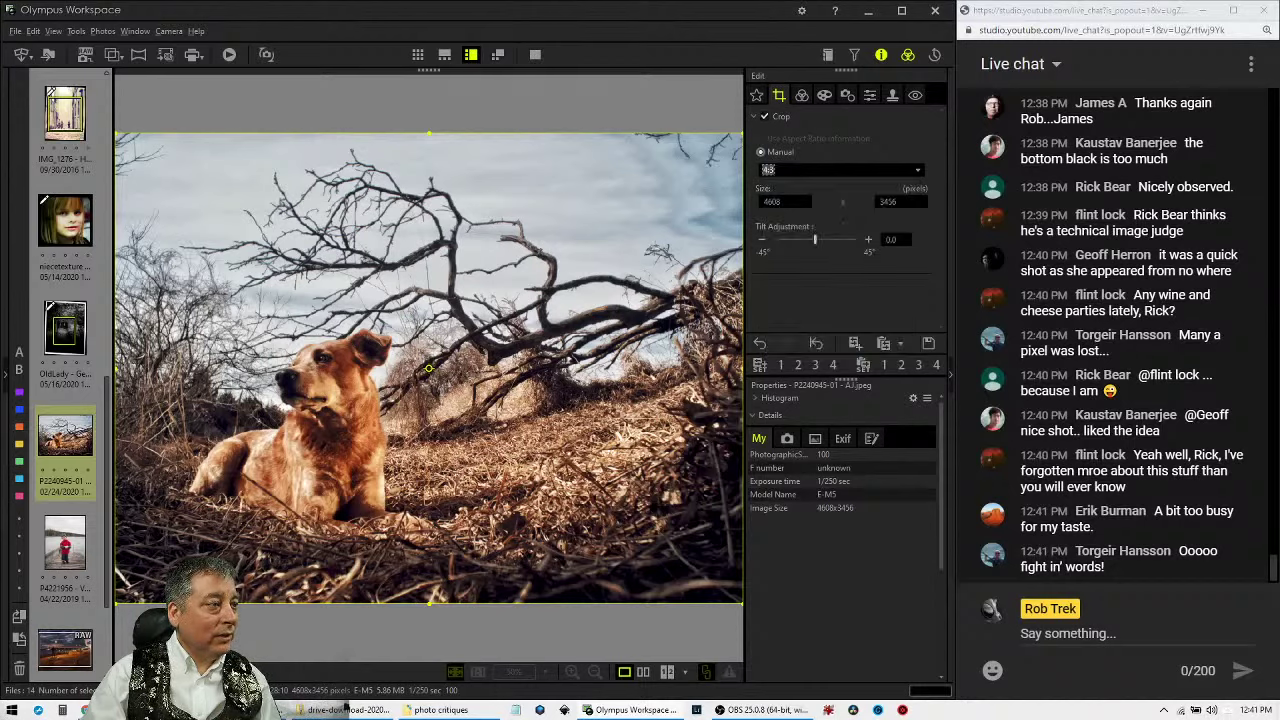
drag(735, 138, 644, 177)
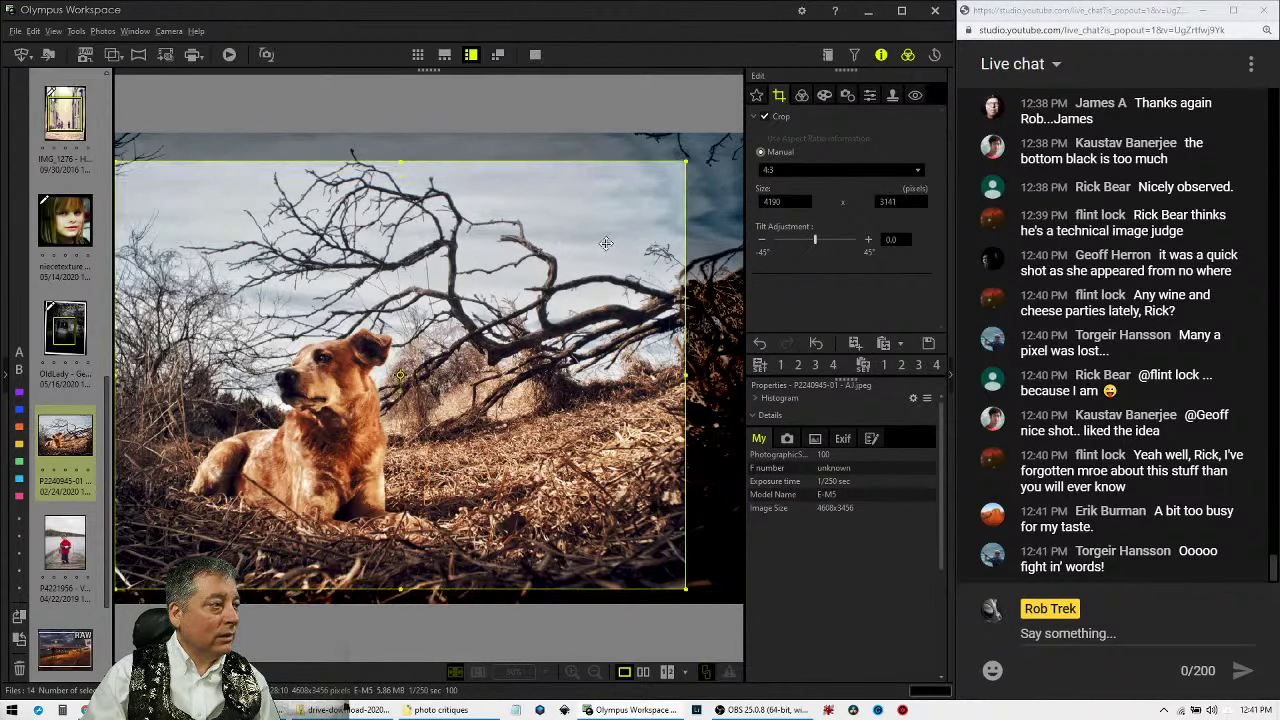
click(801, 96)
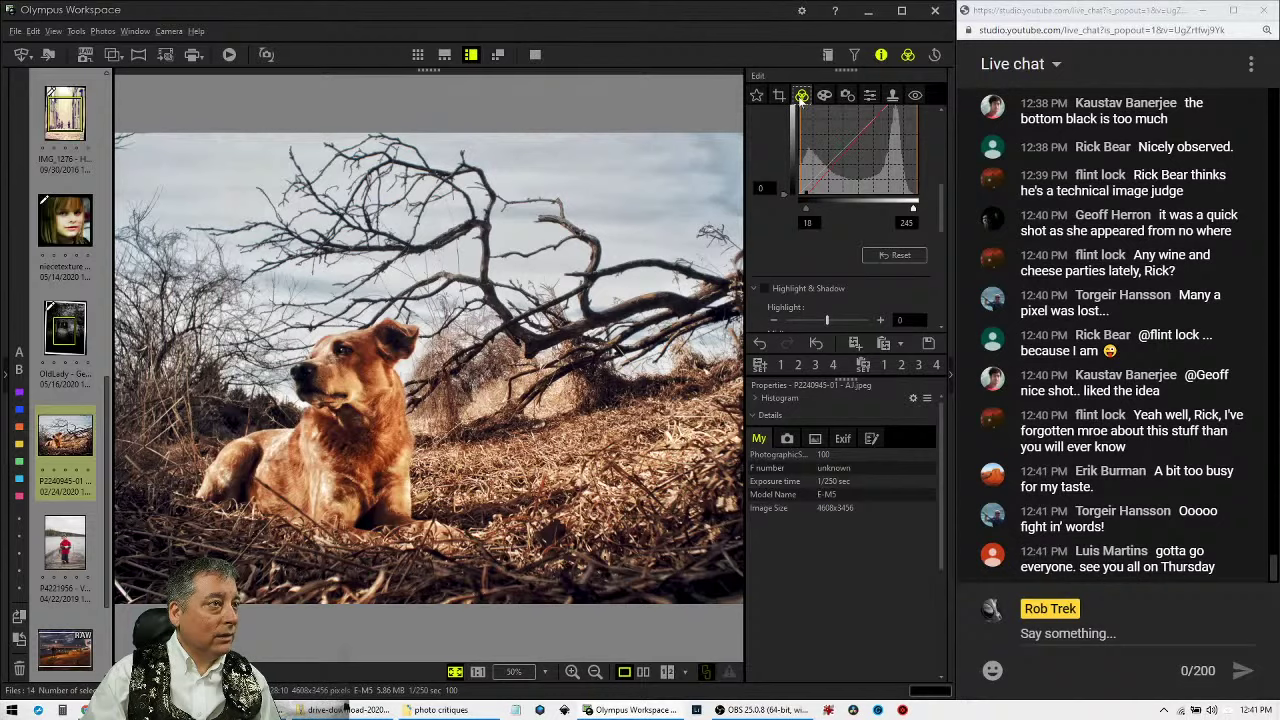
Compare the edited dog photo with its original side by side in full screen and return to the single-image view.
click(644, 673)
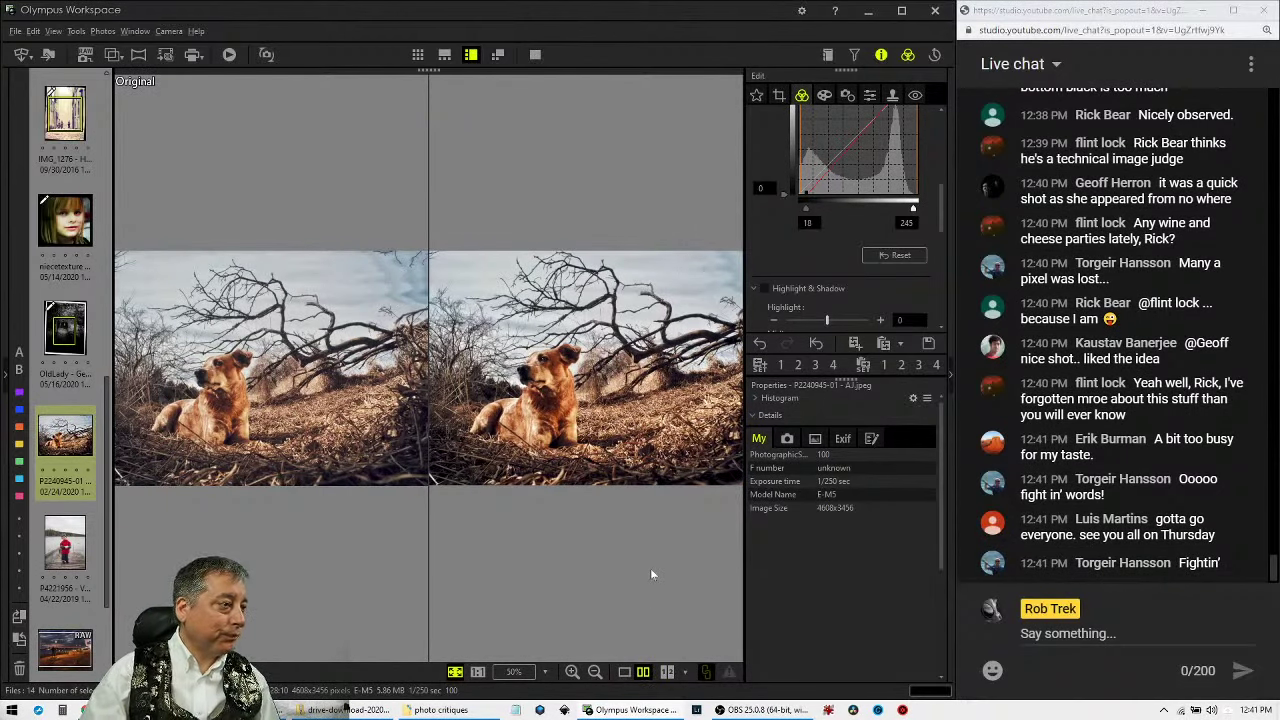
click(535, 54)
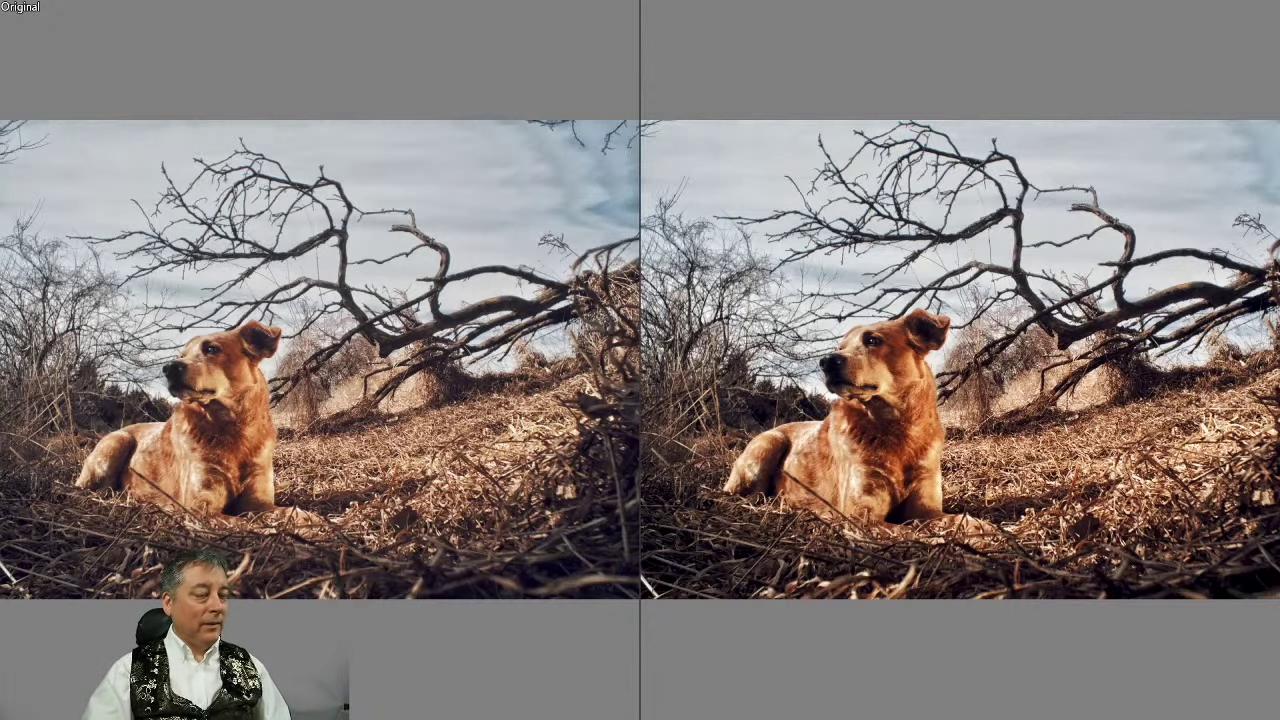
key(Escape)
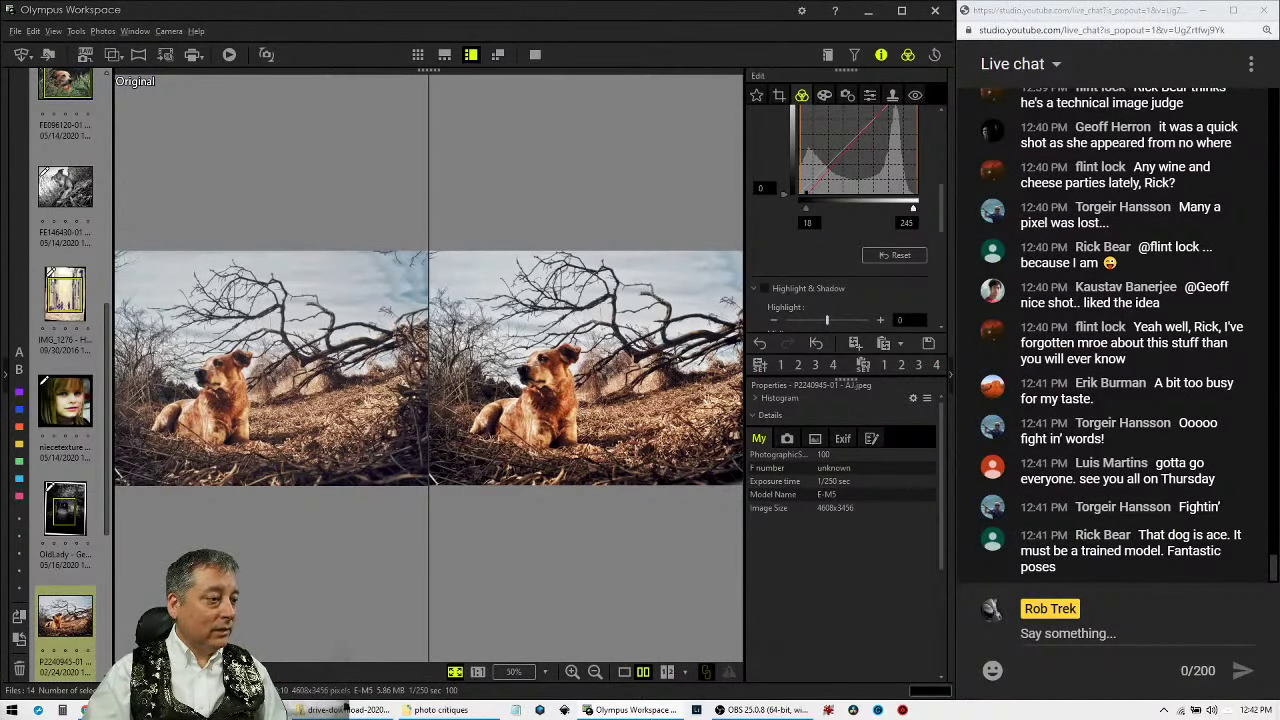
click(624, 671)
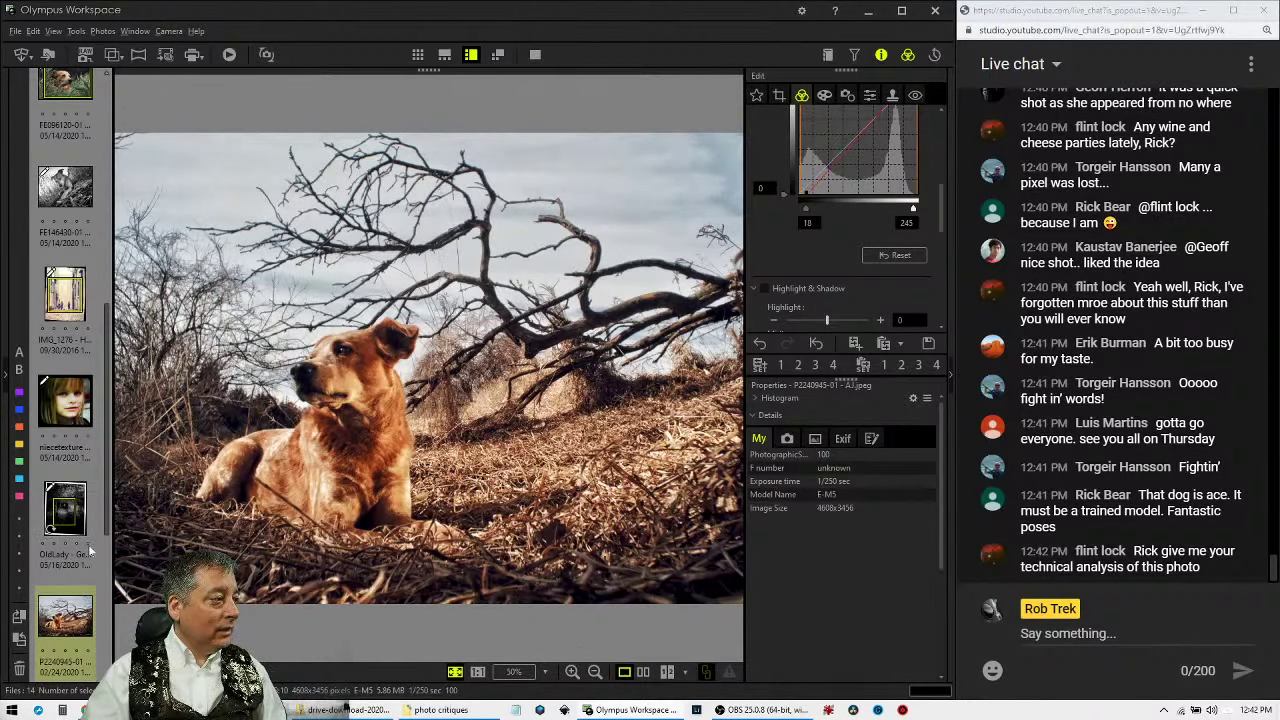
Open the photo of the boy on the pier and examine his face, the ice and the far shoreline at 1:1.
scroll(89, 549, down, 3)
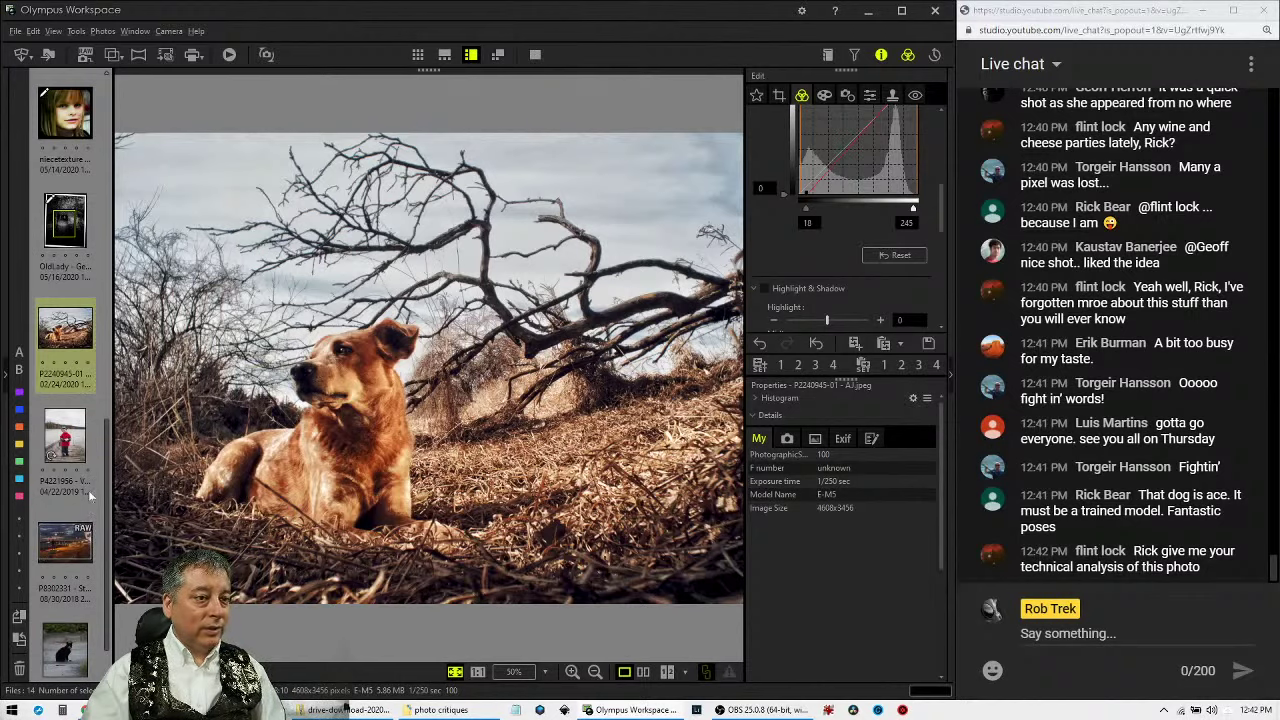
mouse_move(85, 475)
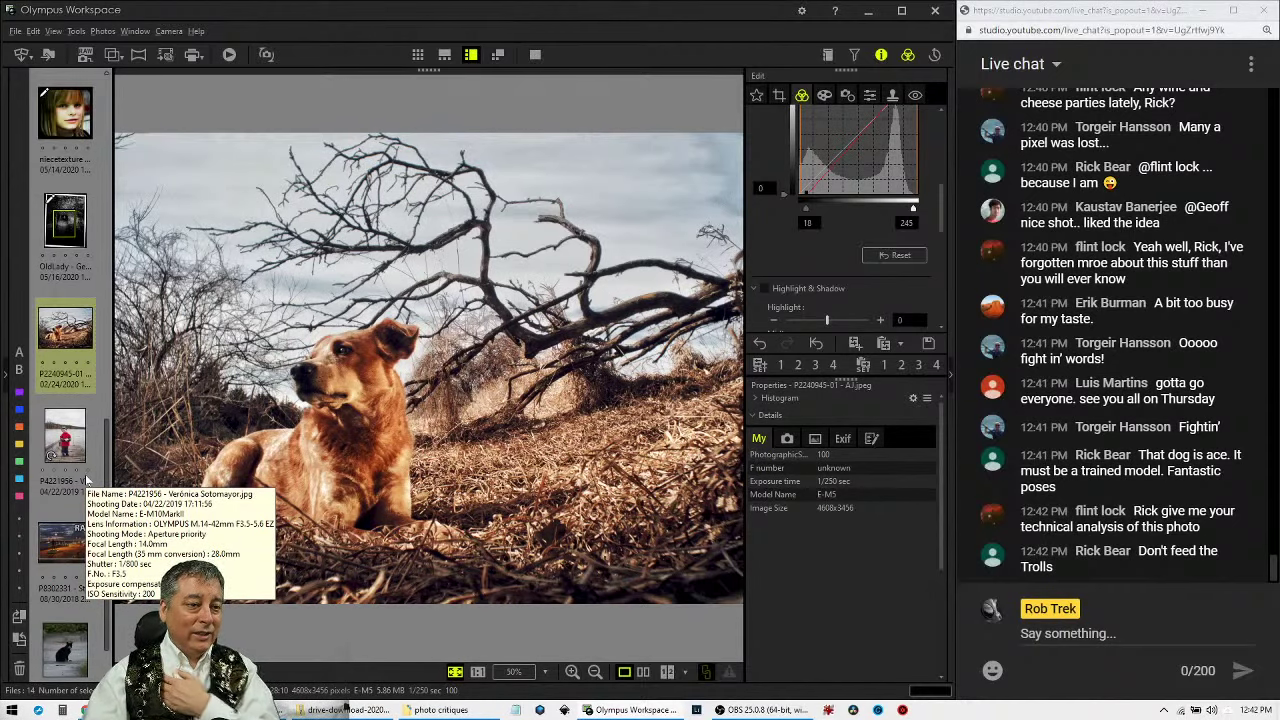
click(70, 446)
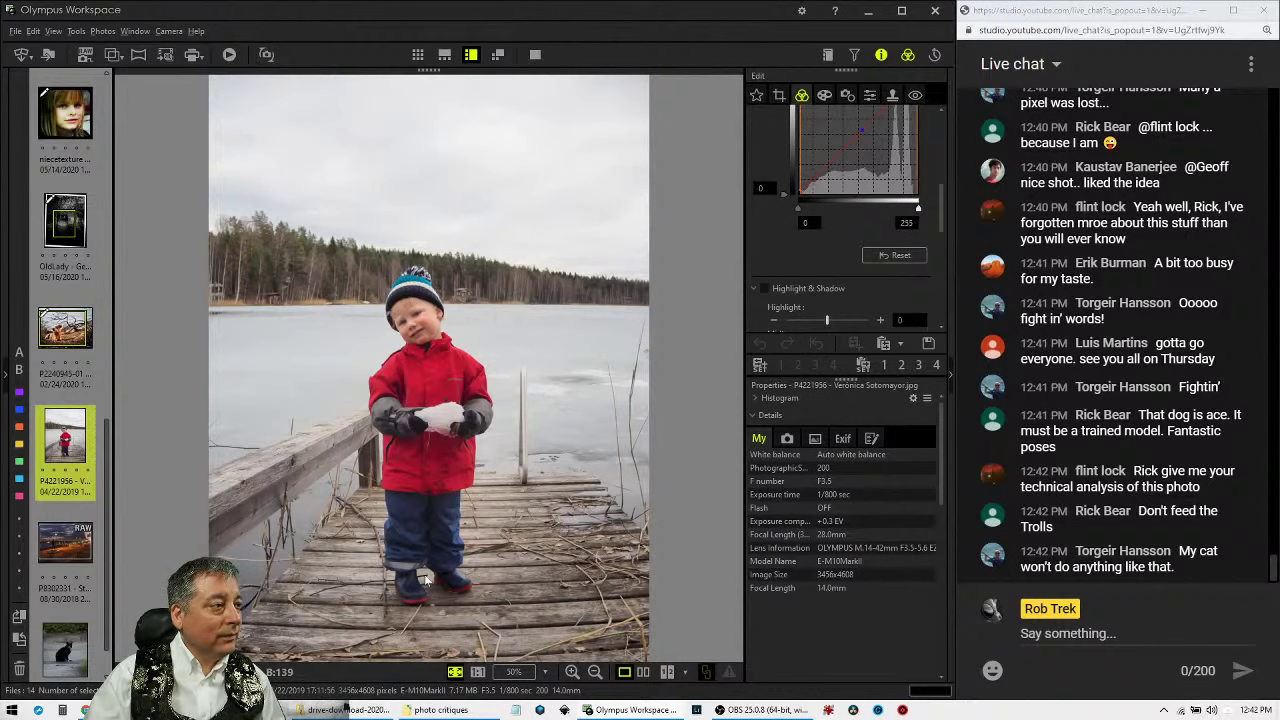
click(413, 337)
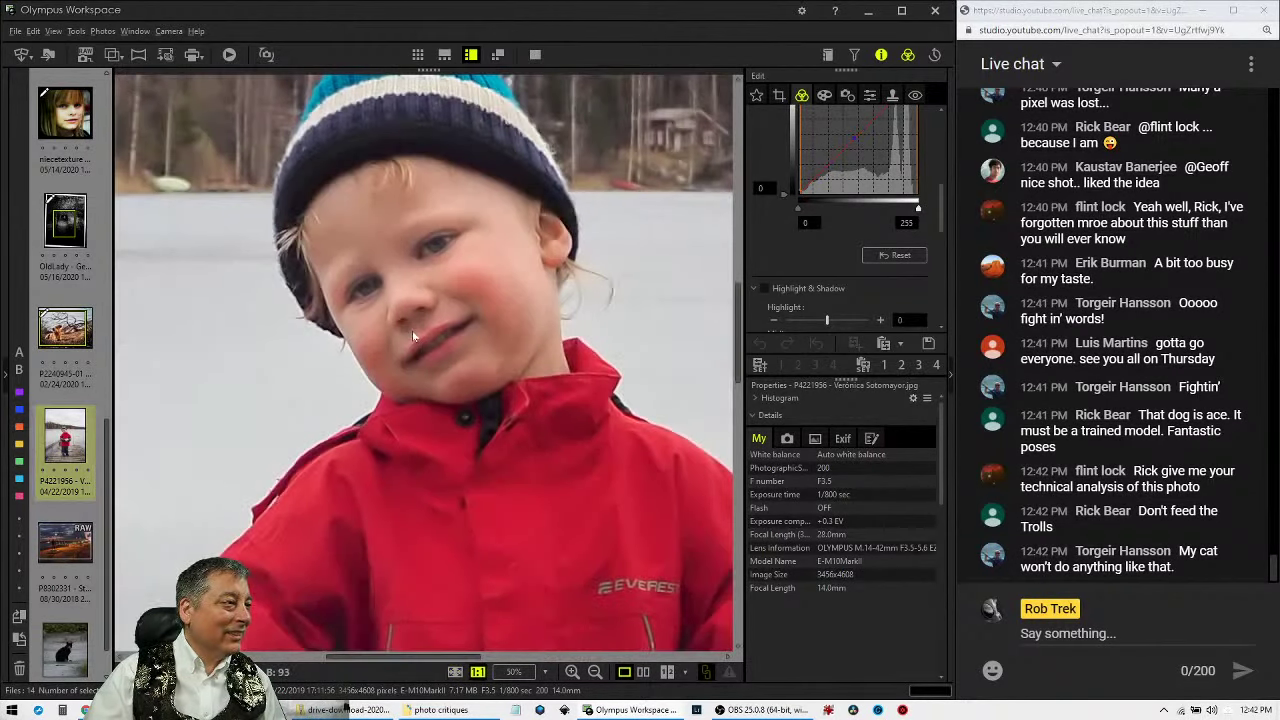
click(452, 445)
click(447, 444)
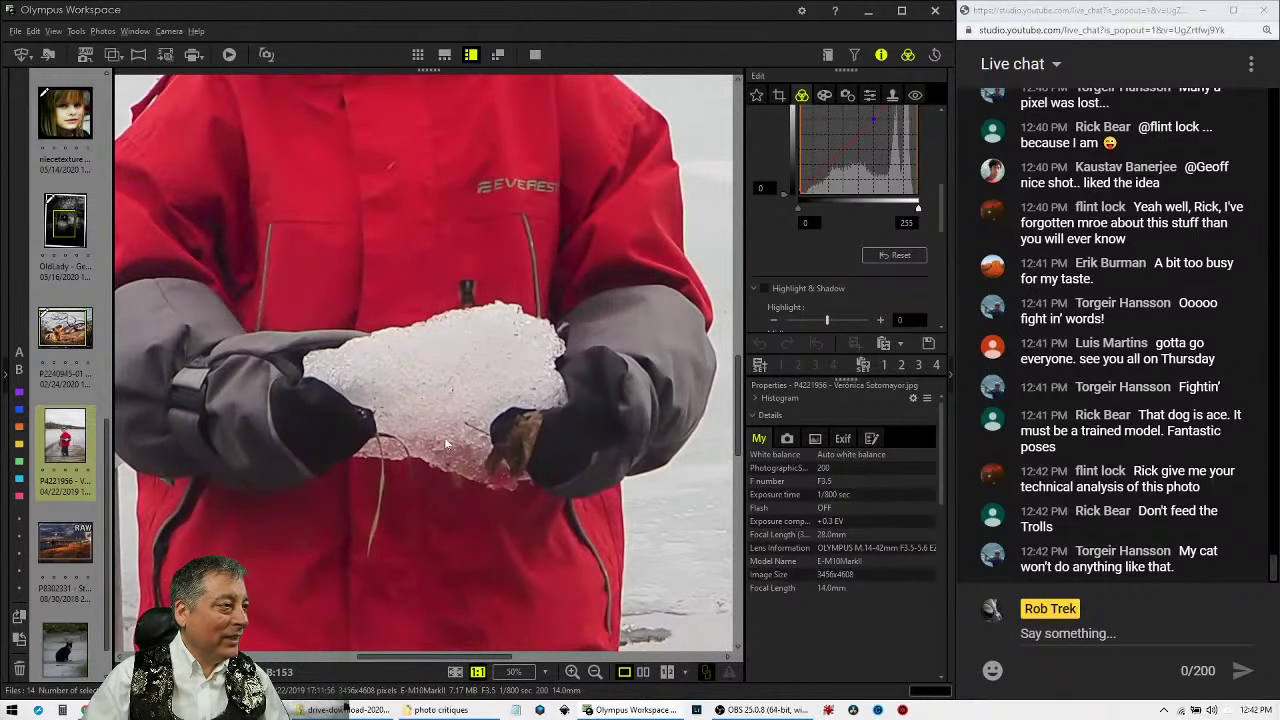
click(444, 437)
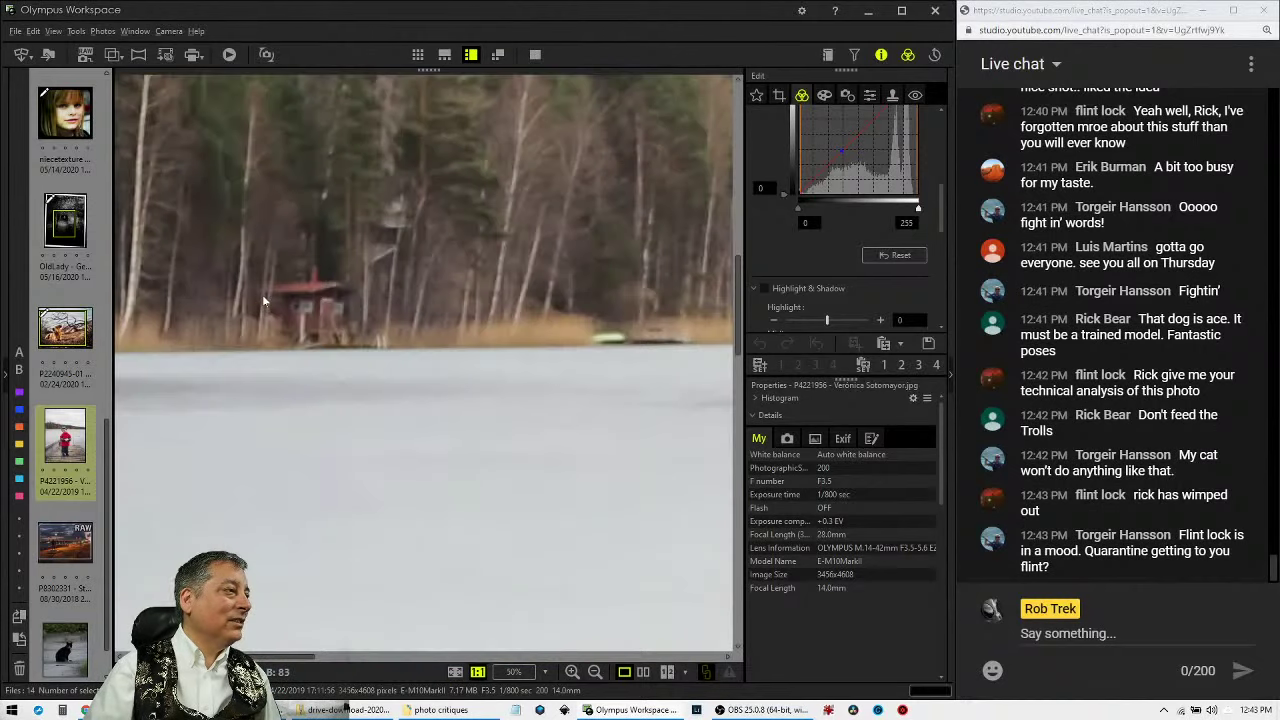
click(262, 294)
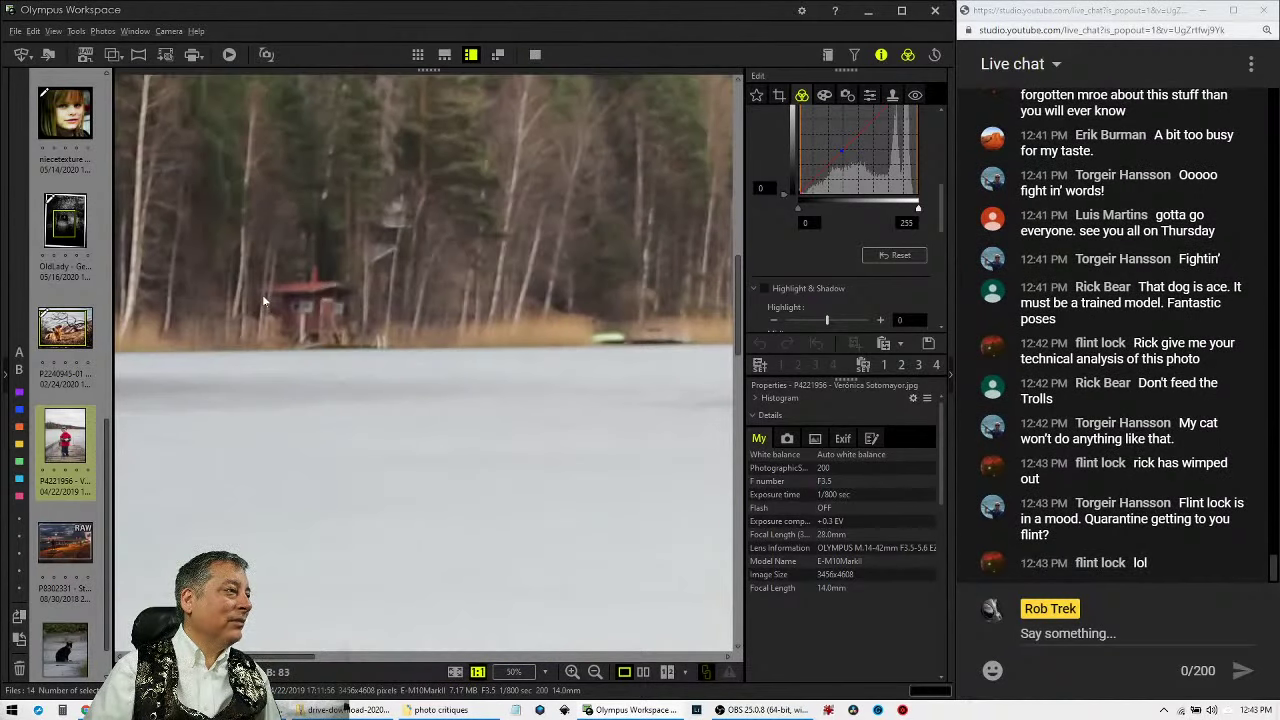
click(262, 294)
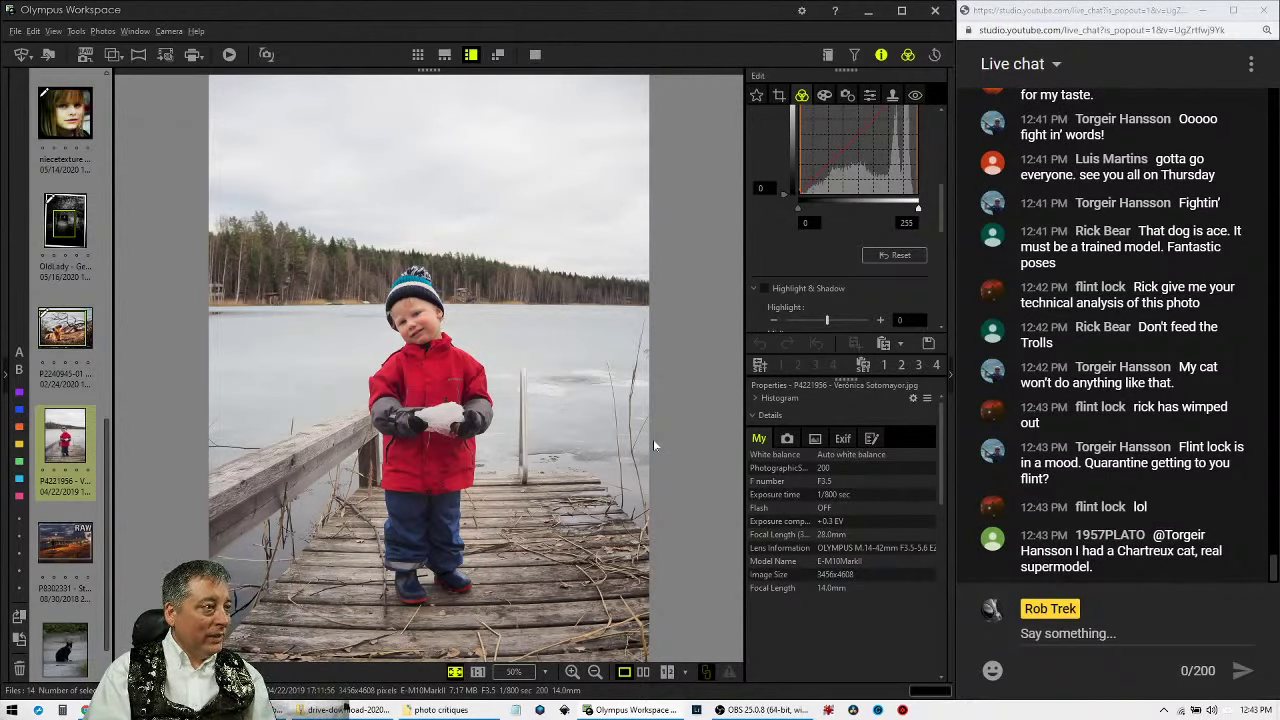
Try the Vintage and Instant Film art filters on the boy photo and set the filter back to No Filter.
click(824, 96)
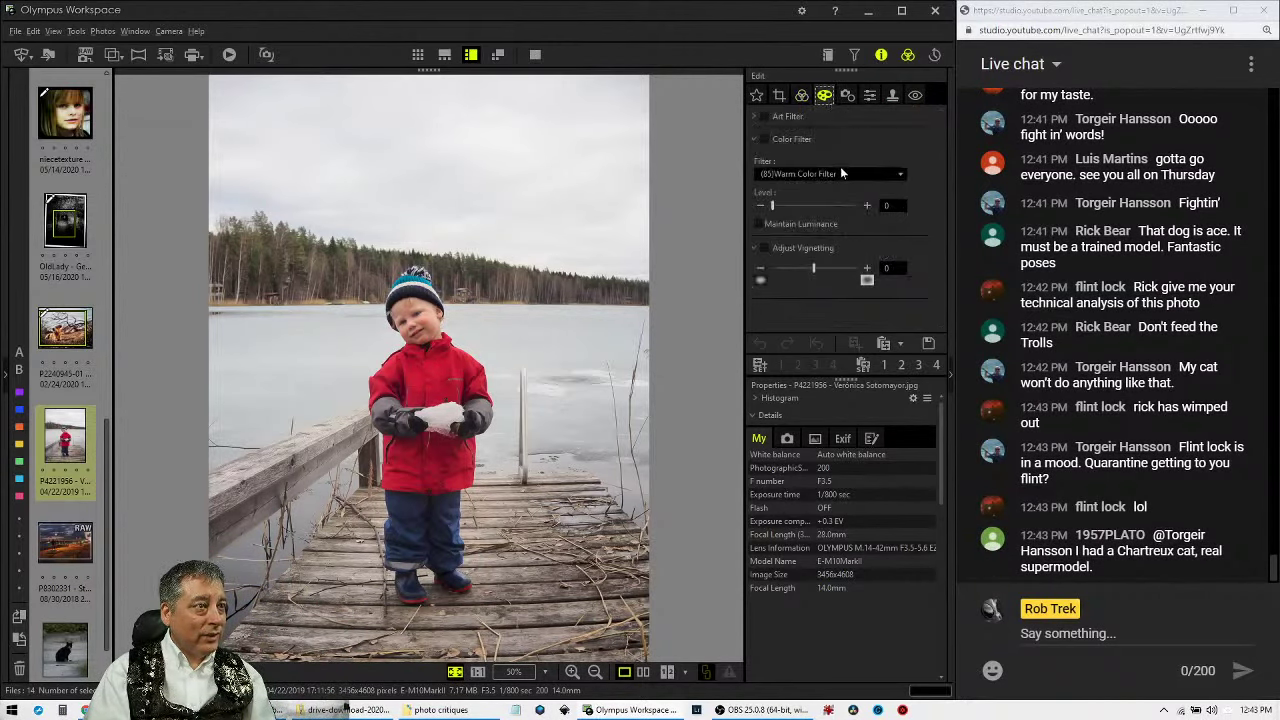
click(755, 116)
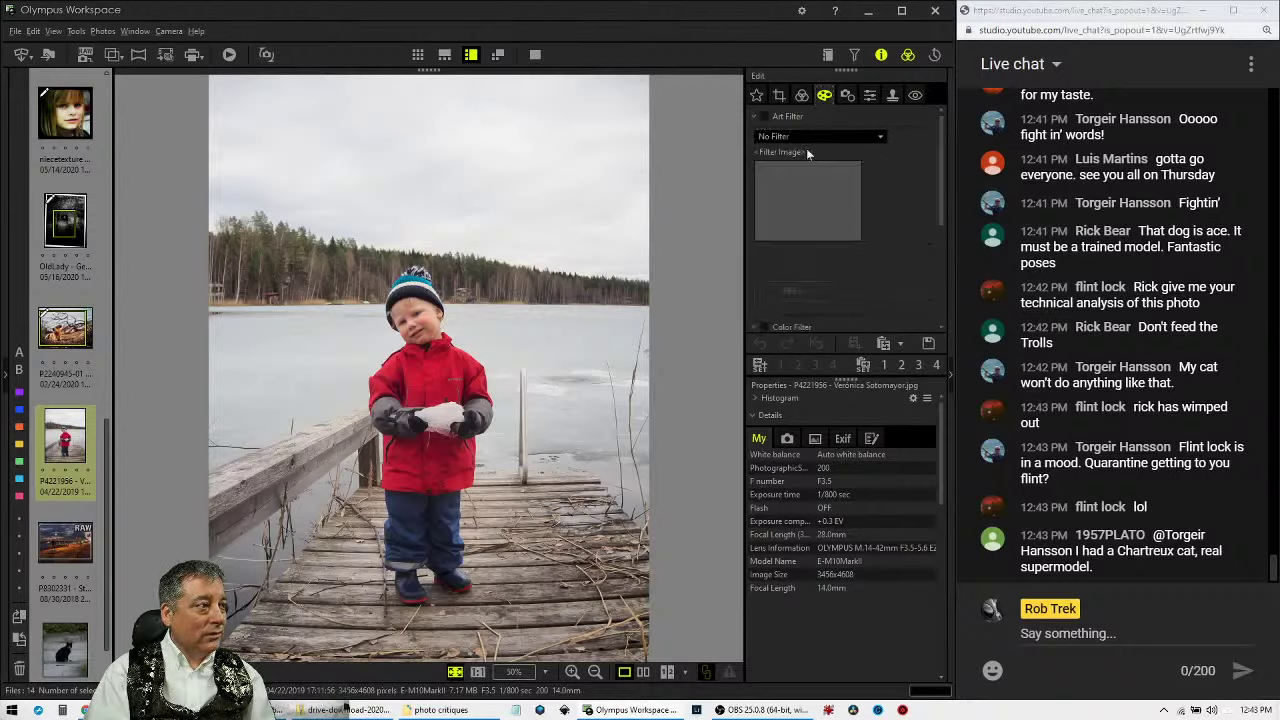
click(822, 137)
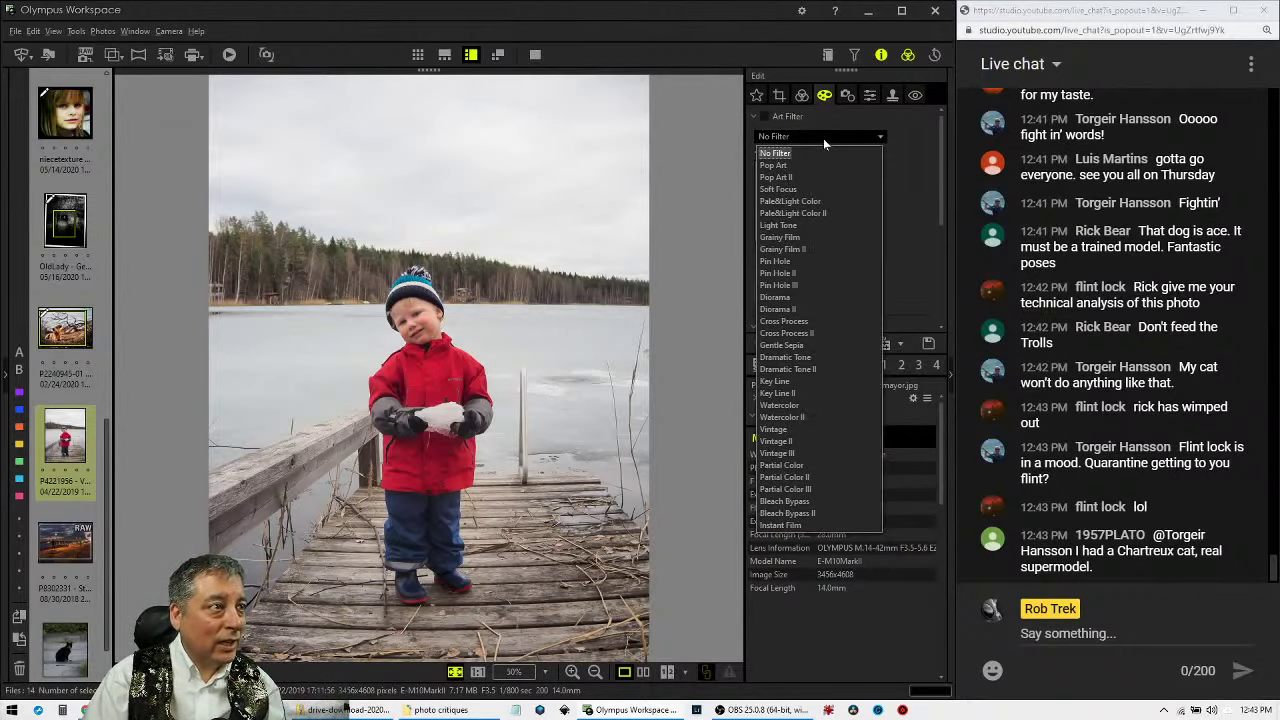
click(813, 430)
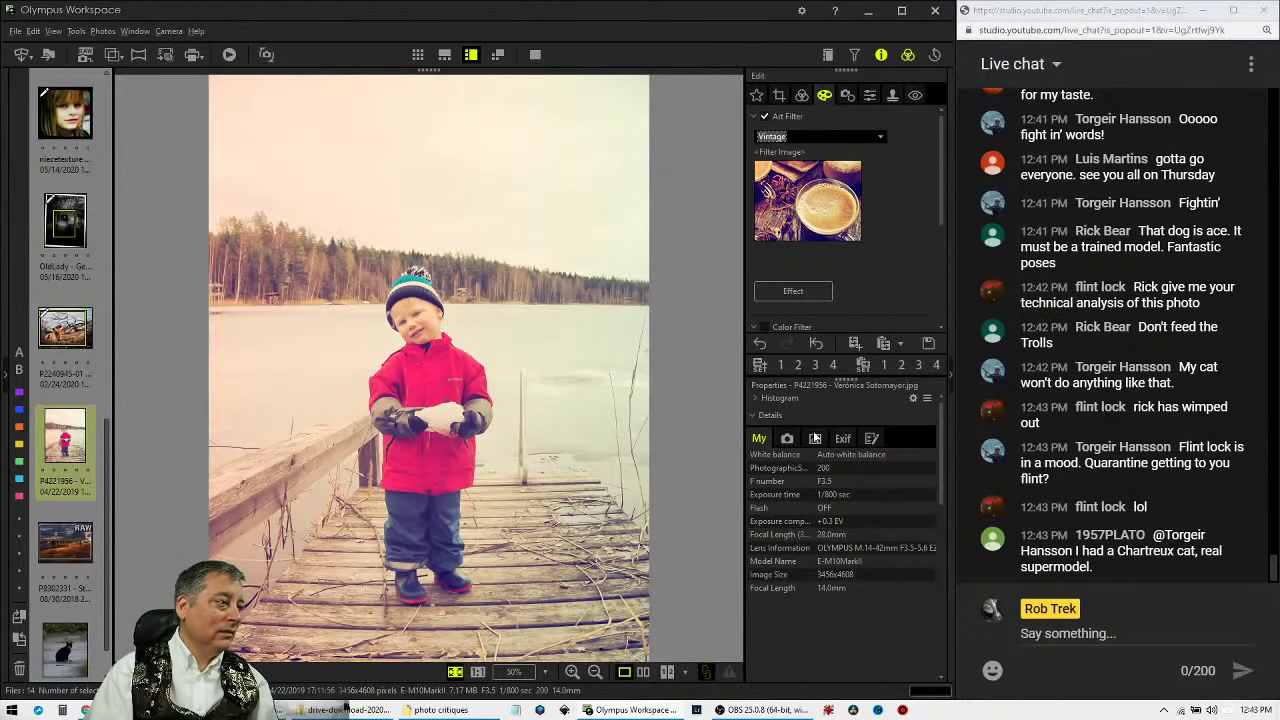
click(818, 136)
click(802, 522)
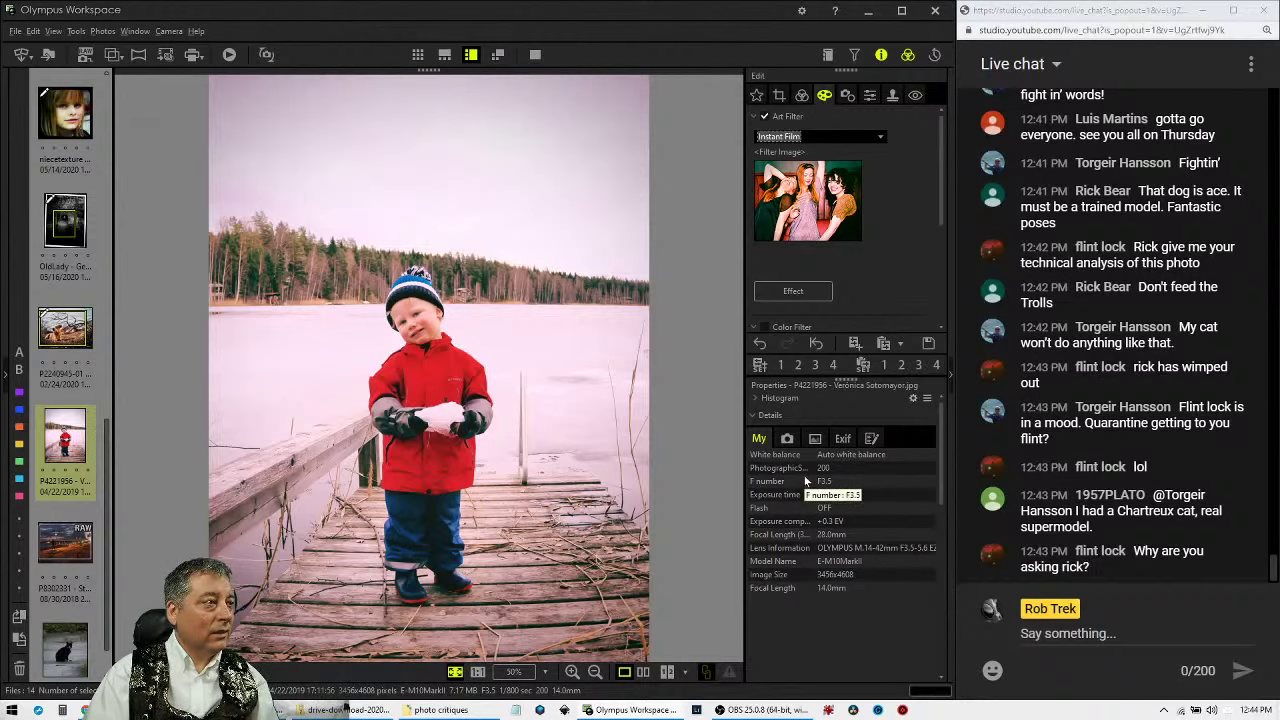
click(826, 136)
click(823, 153)
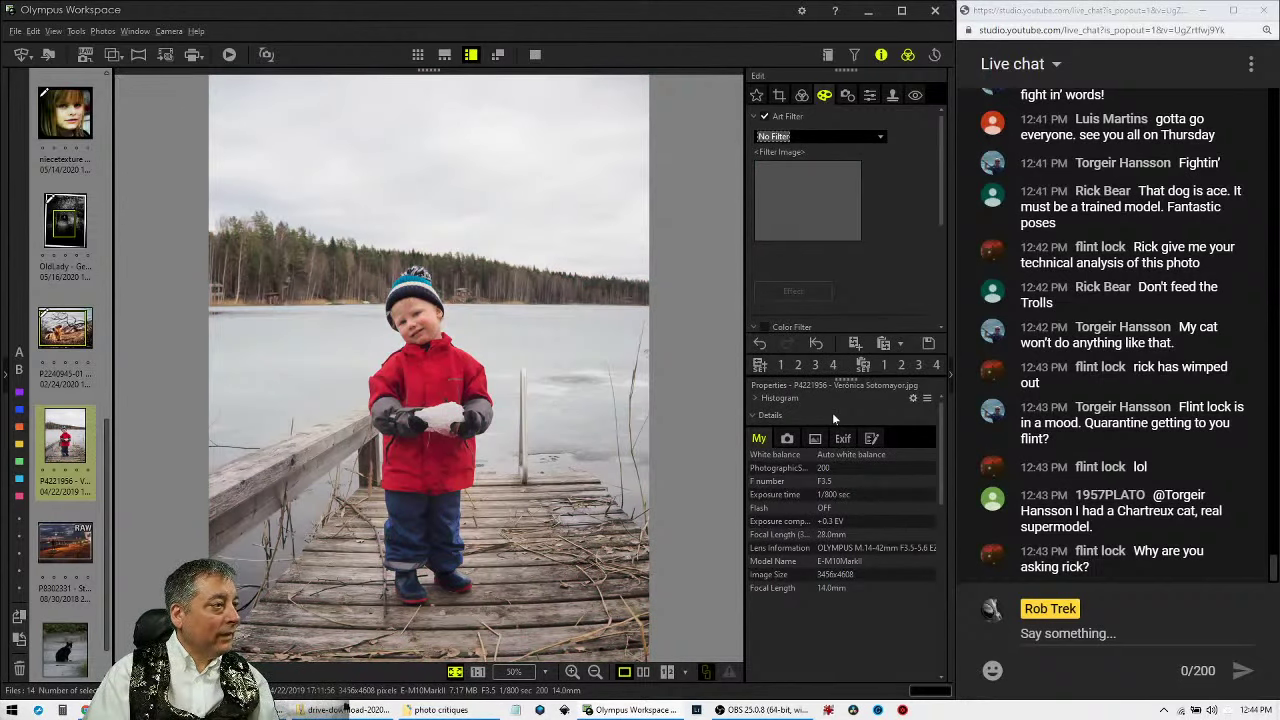
Set the boy photo's tone curve input levels to 12 for black and 245 for white, and its highlights to -2.
click(801, 94)
drag(911, 208, 909, 208)
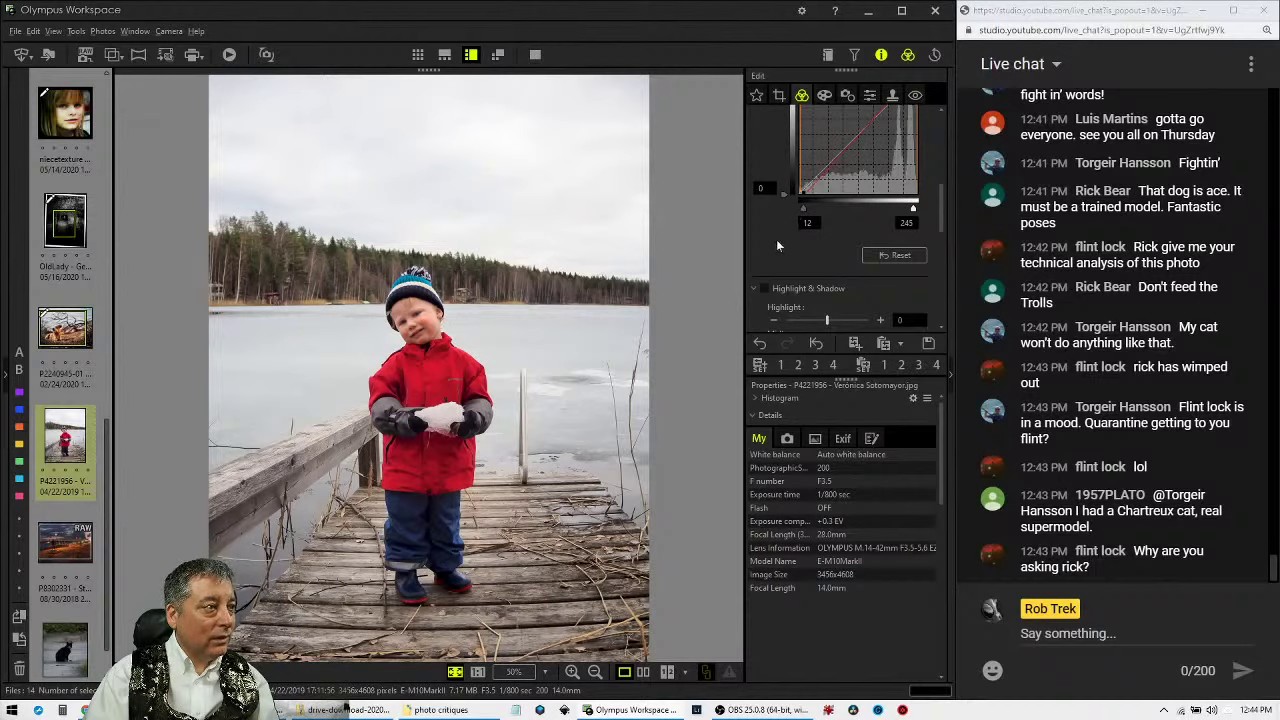
scroll(776, 239, down, 1)
scroll(778, 246, down, 1)
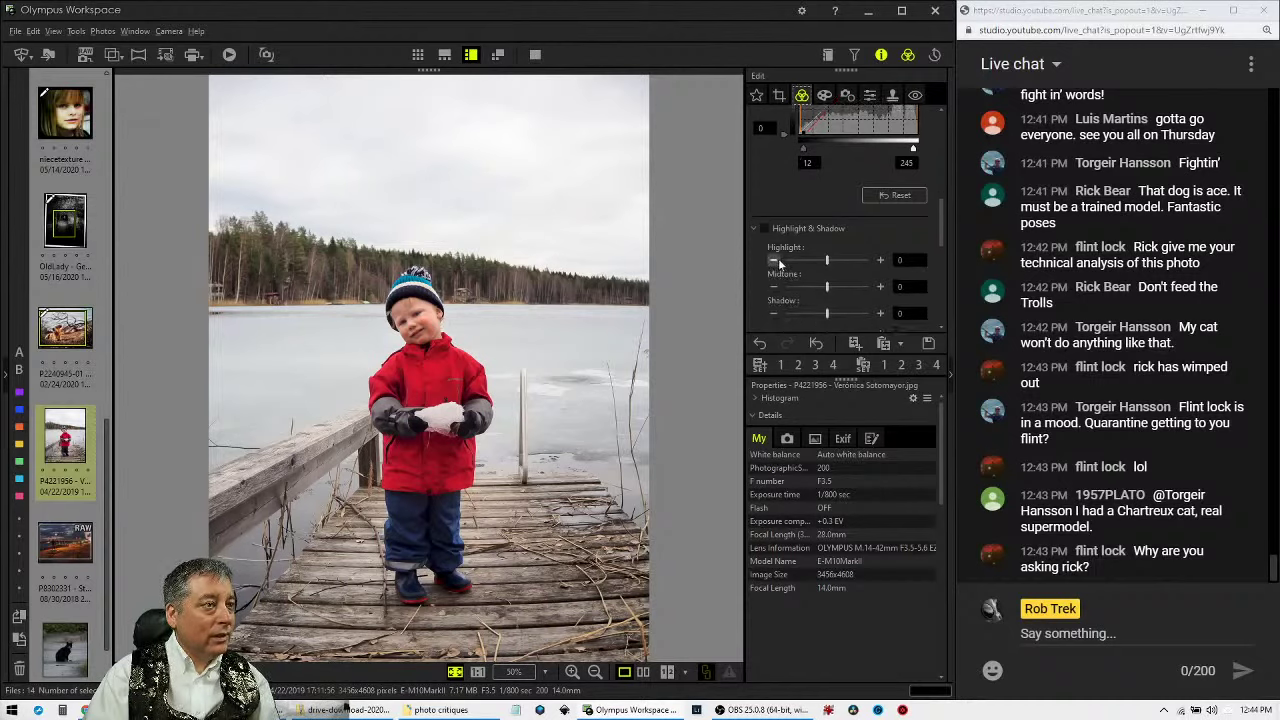
click(774, 260)
click(774, 260)
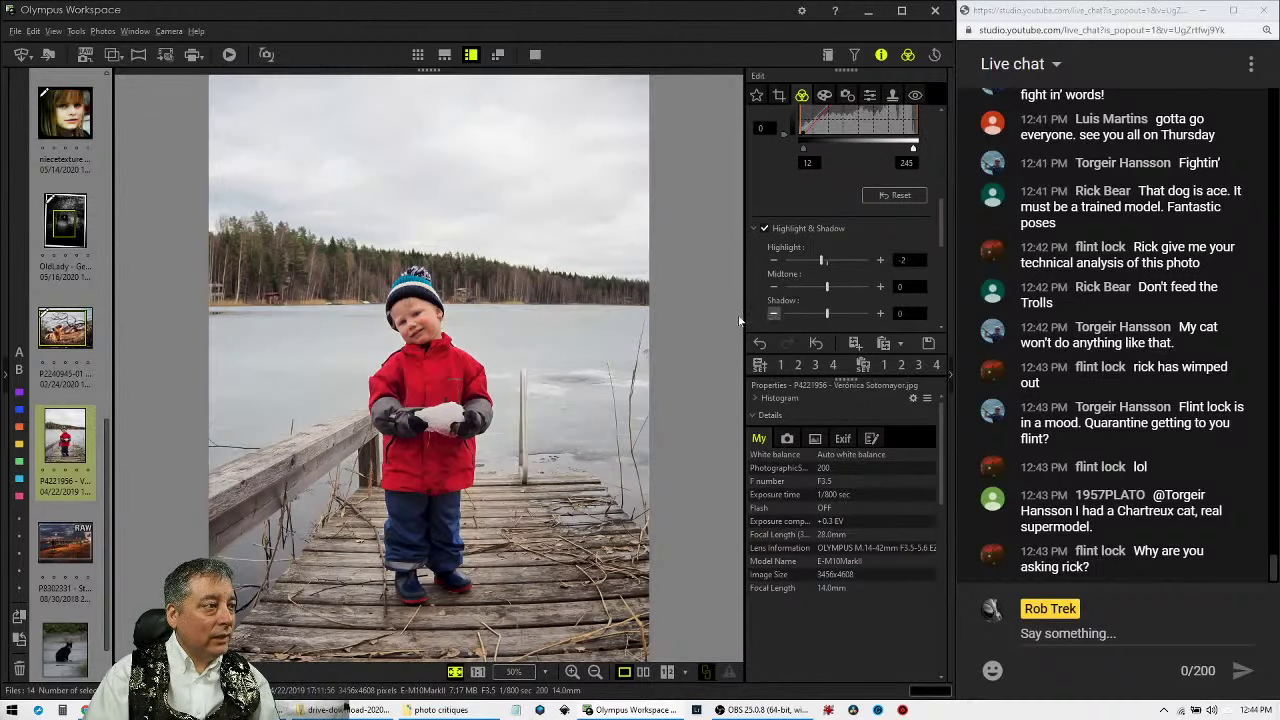
Set the boy photo's gradation to manual with a value of 30.
drag(938, 226, 941, 304)
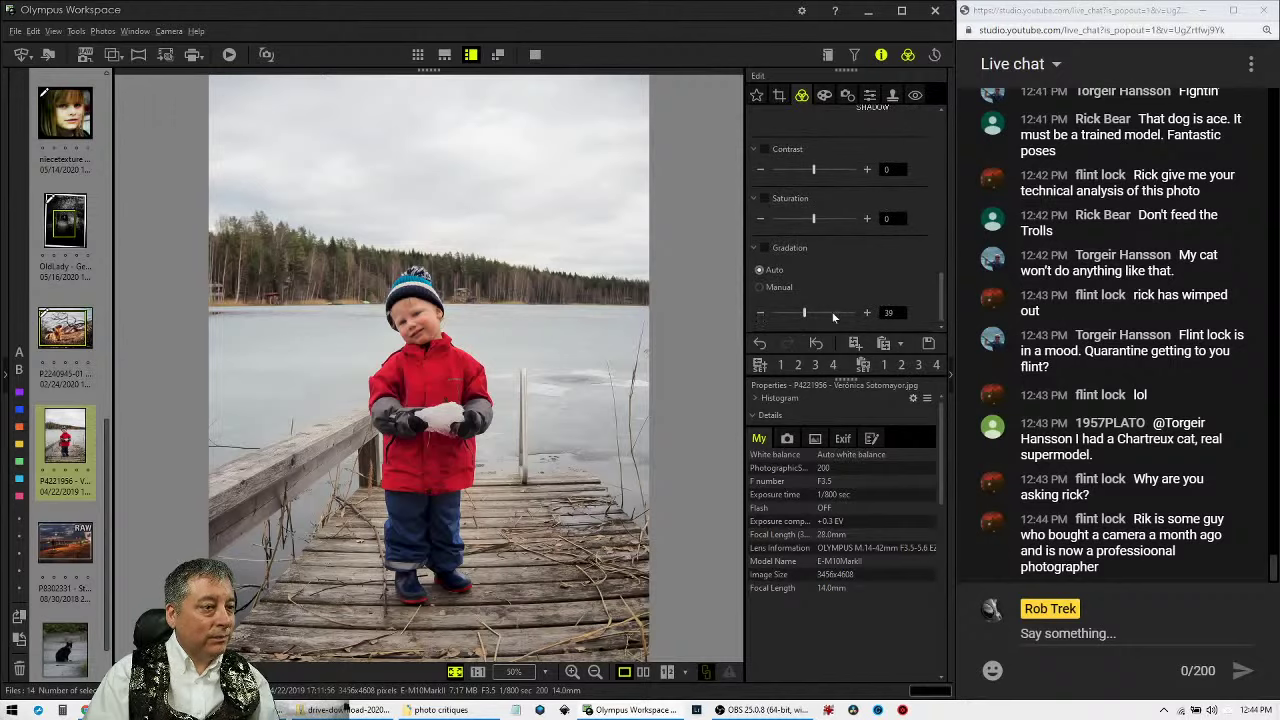
click(779, 289)
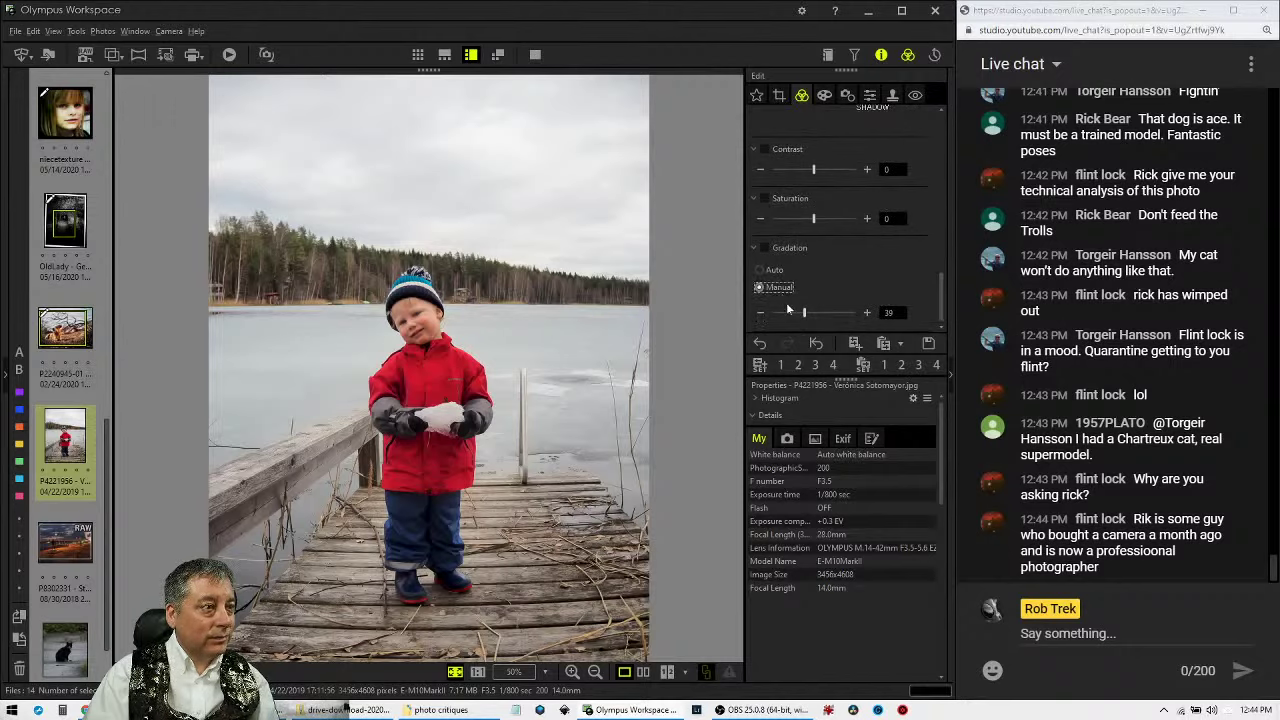
click(868, 315)
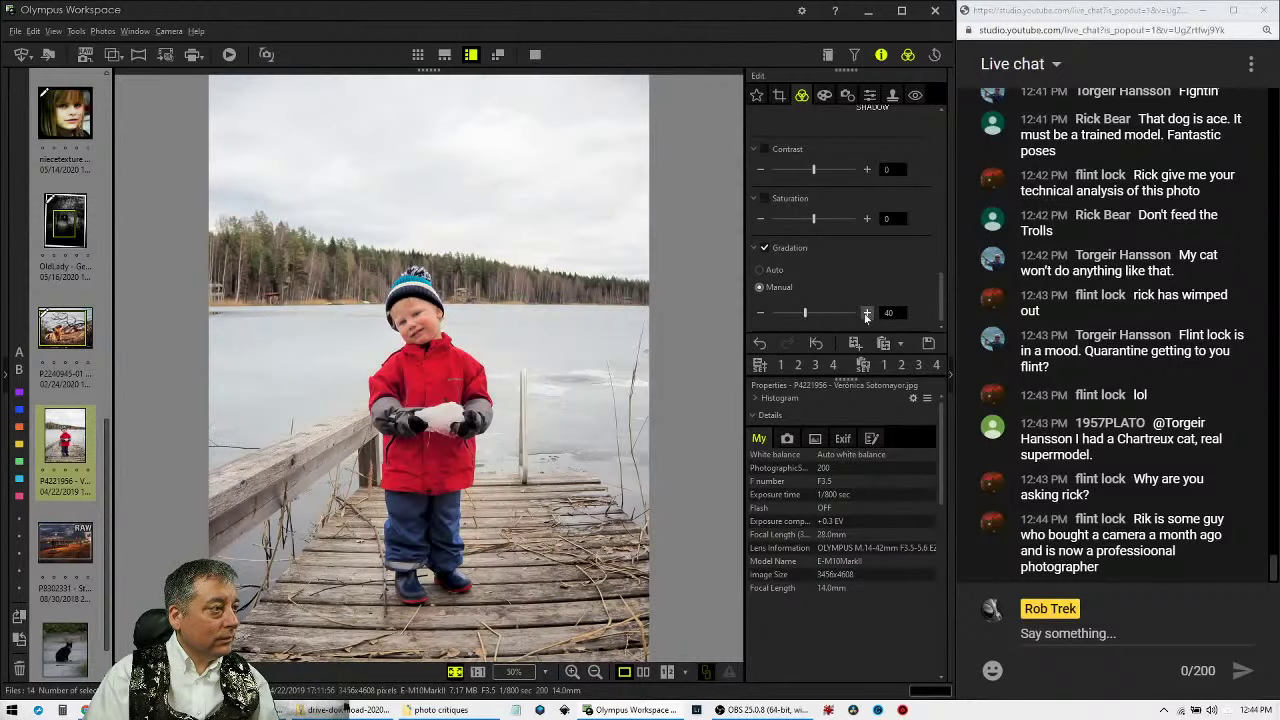
click(760, 314)
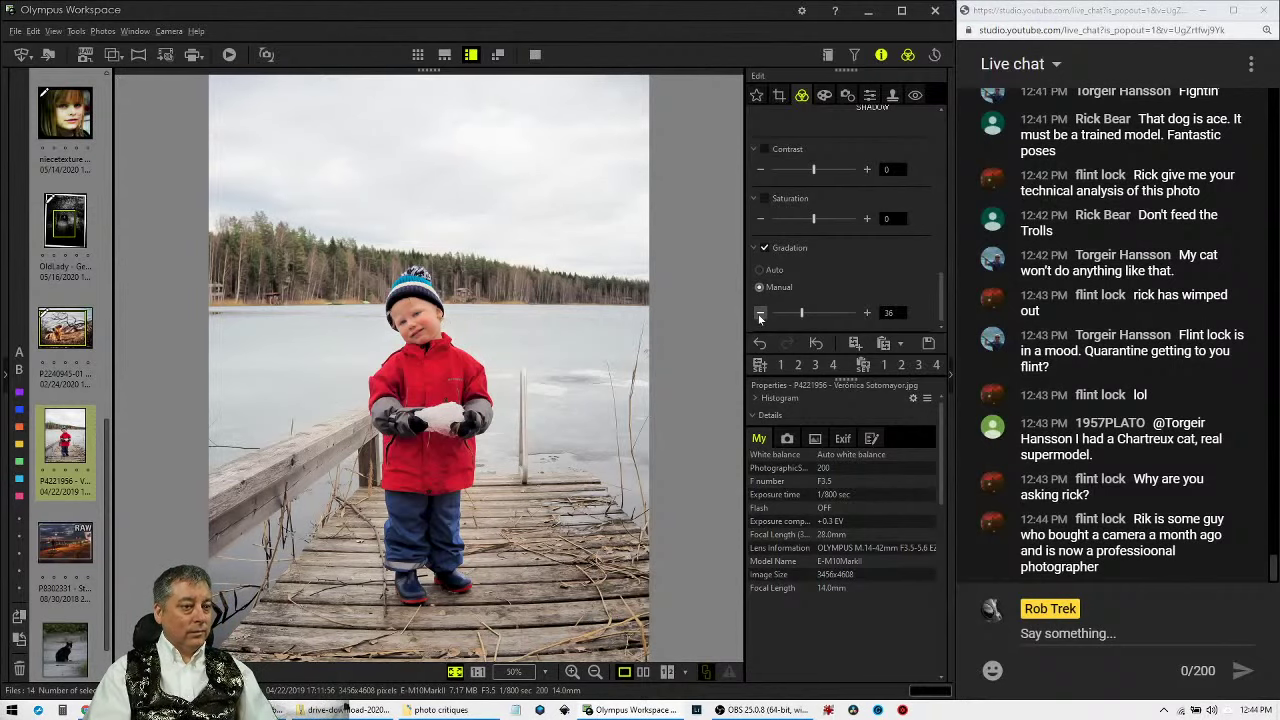
click(760, 314)
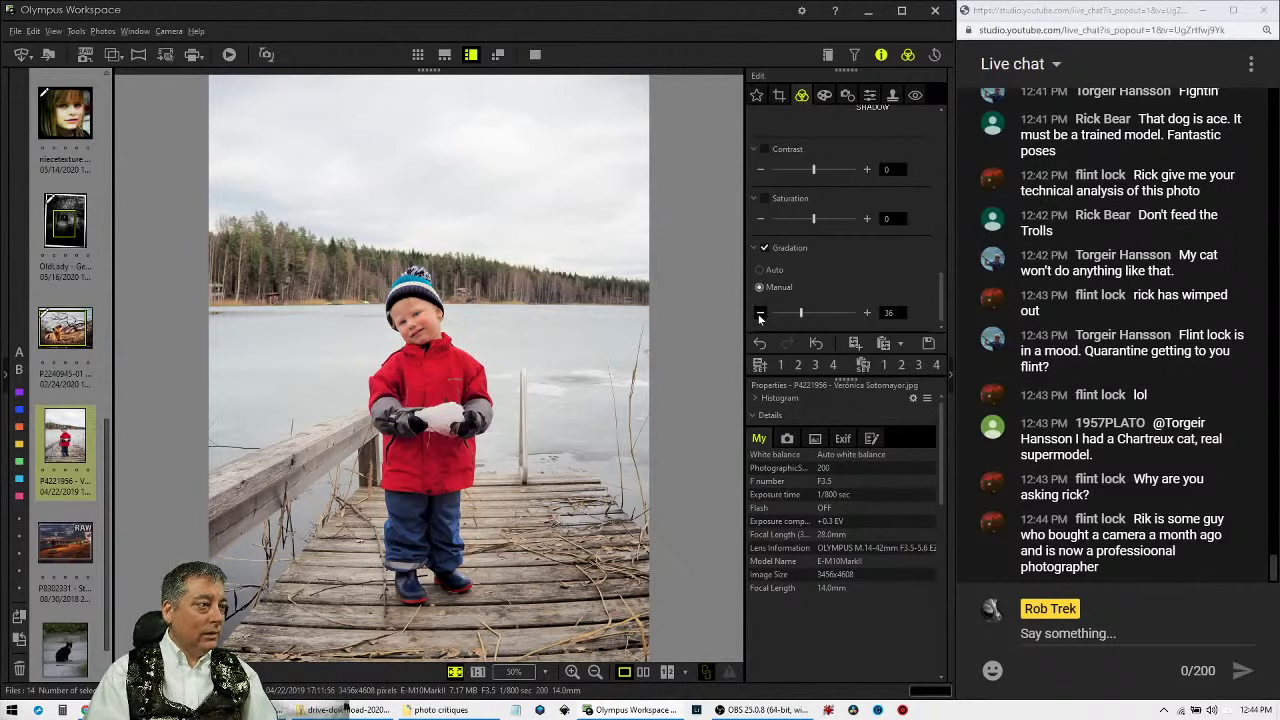
click(760, 314)
click(760, 314)
click(760, 314)
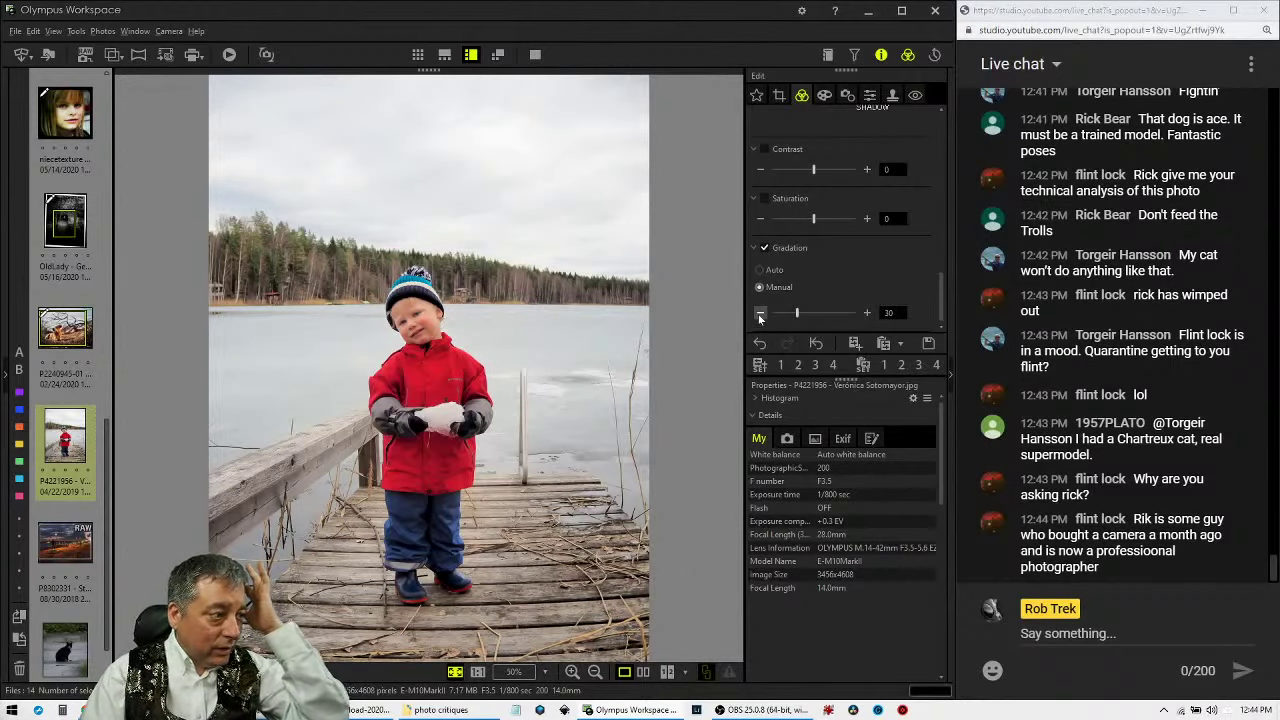
Crop the boy photo to a 1:1 square of 3456 x 3456 pixels, cutting off the upper sky, and view the result.
click(780, 96)
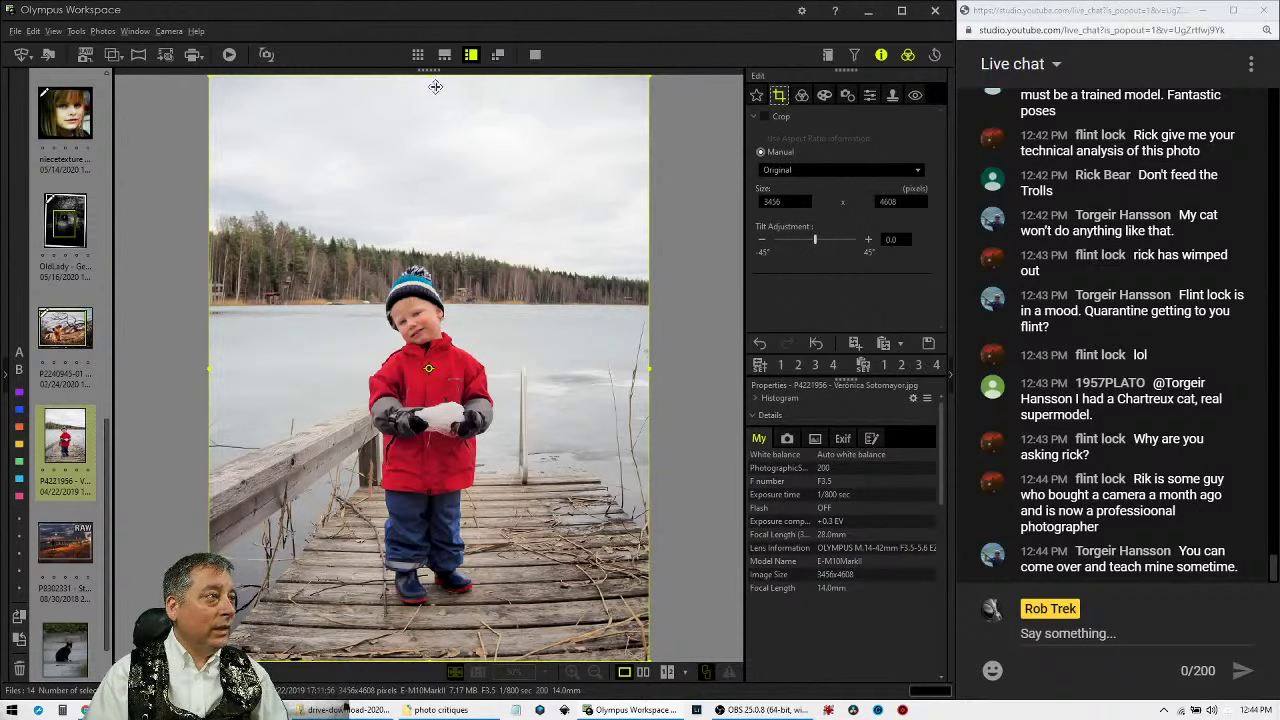
click(805, 170)
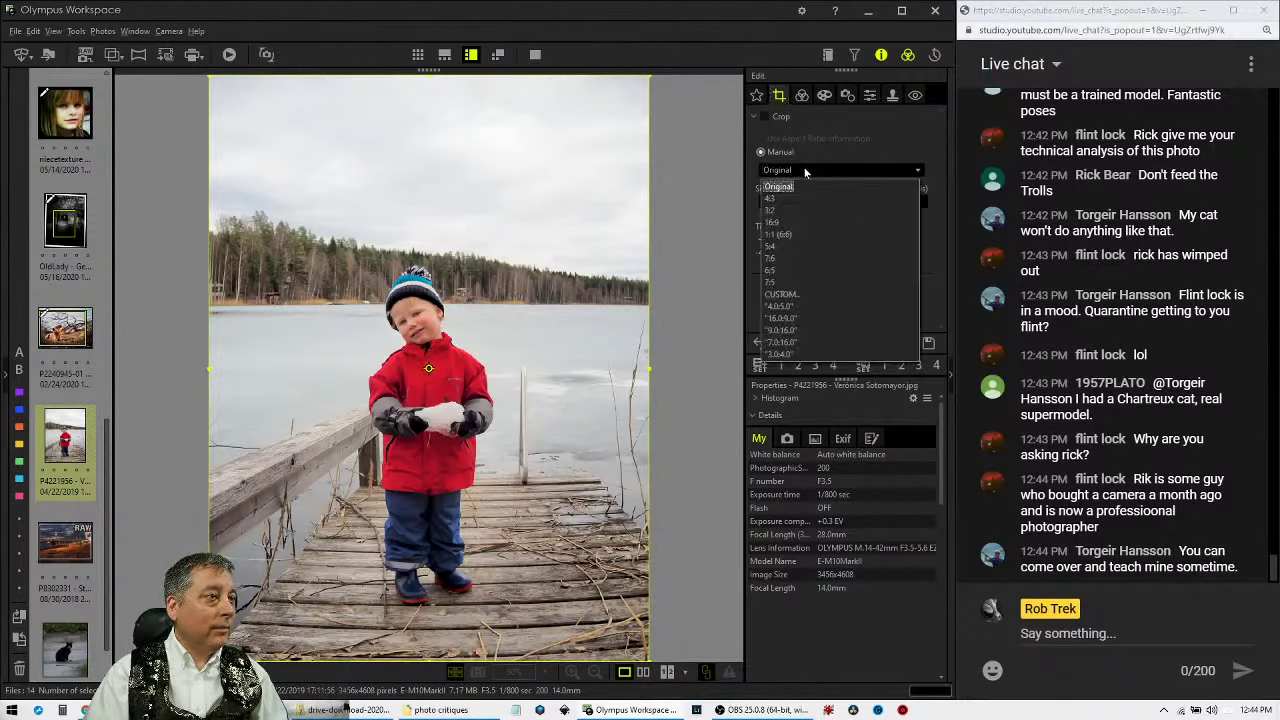
click(782, 234)
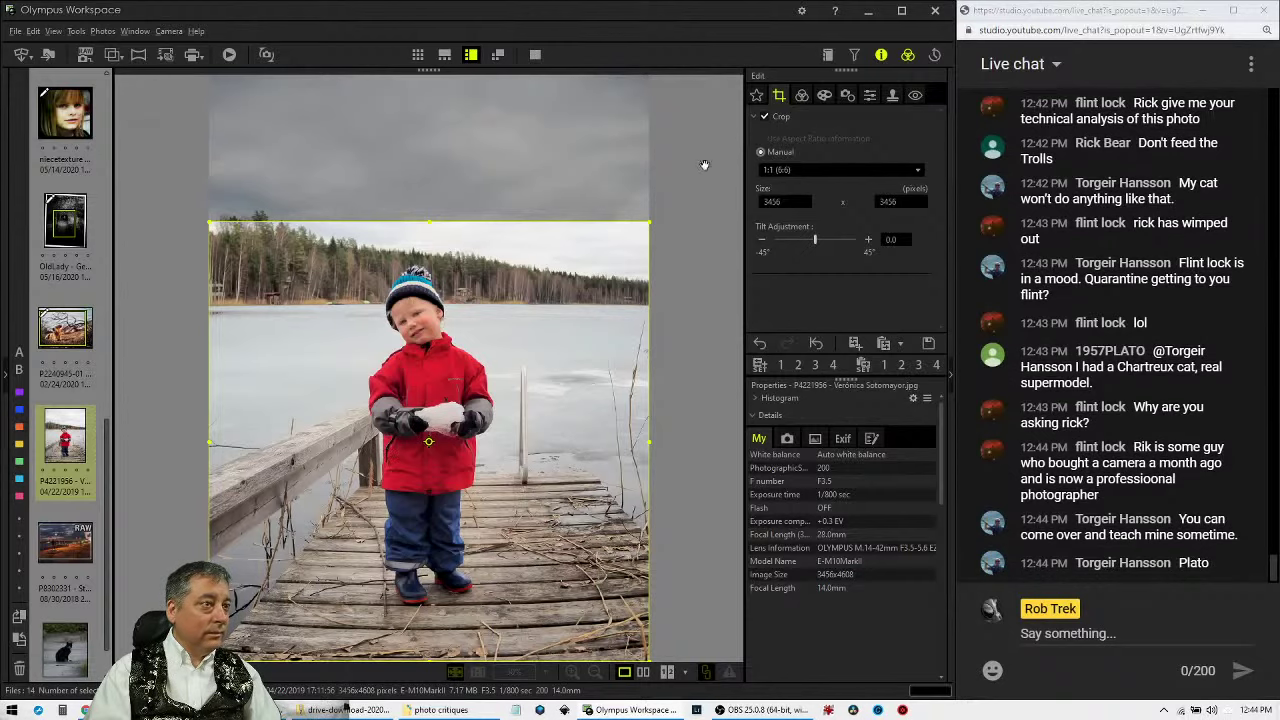
click(801, 96)
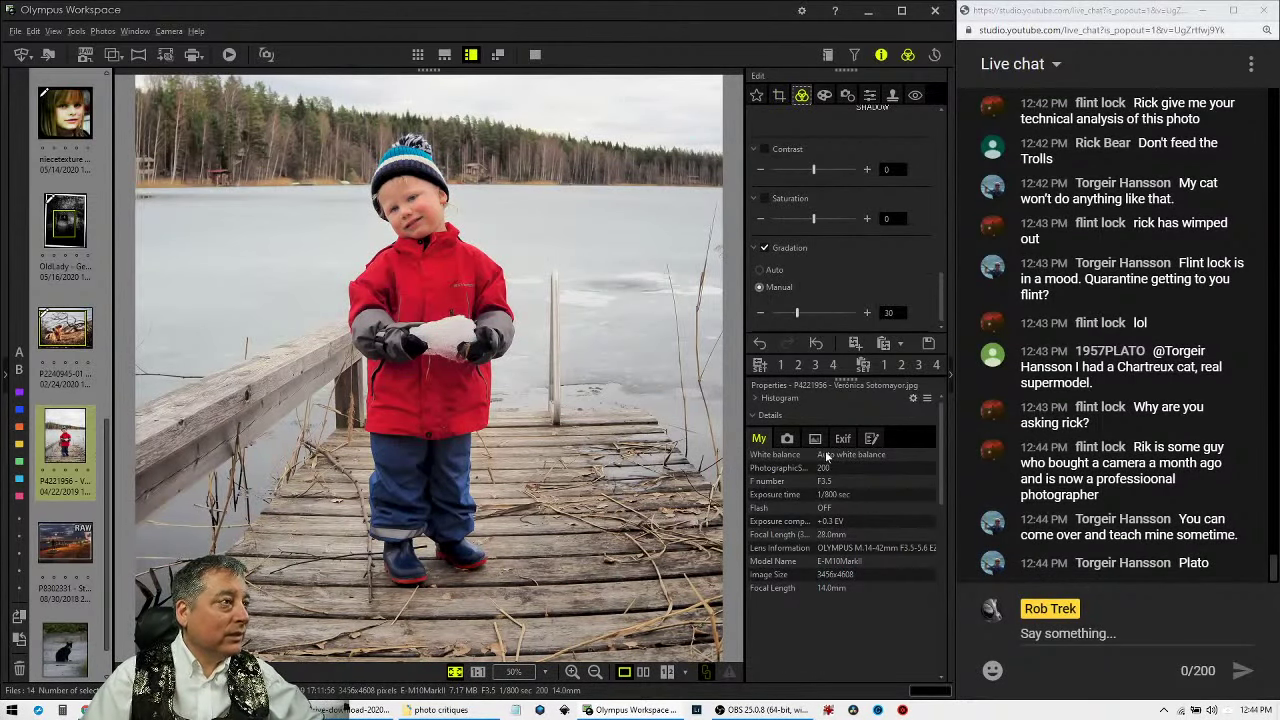
Tilt the cropped boy photo by 0.4 degrees, checking the far shoreline against a horizontal guide at 39%.
click(784, 97)
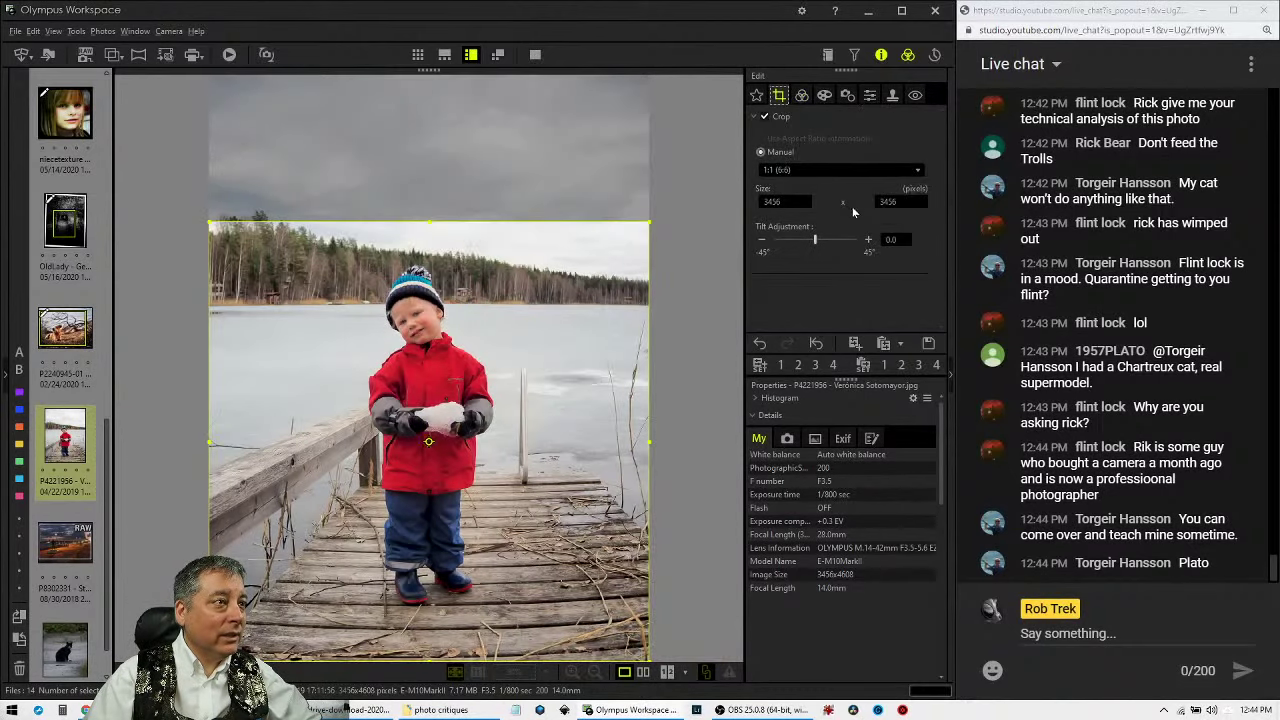
click(868, 240)
click(868, 240)
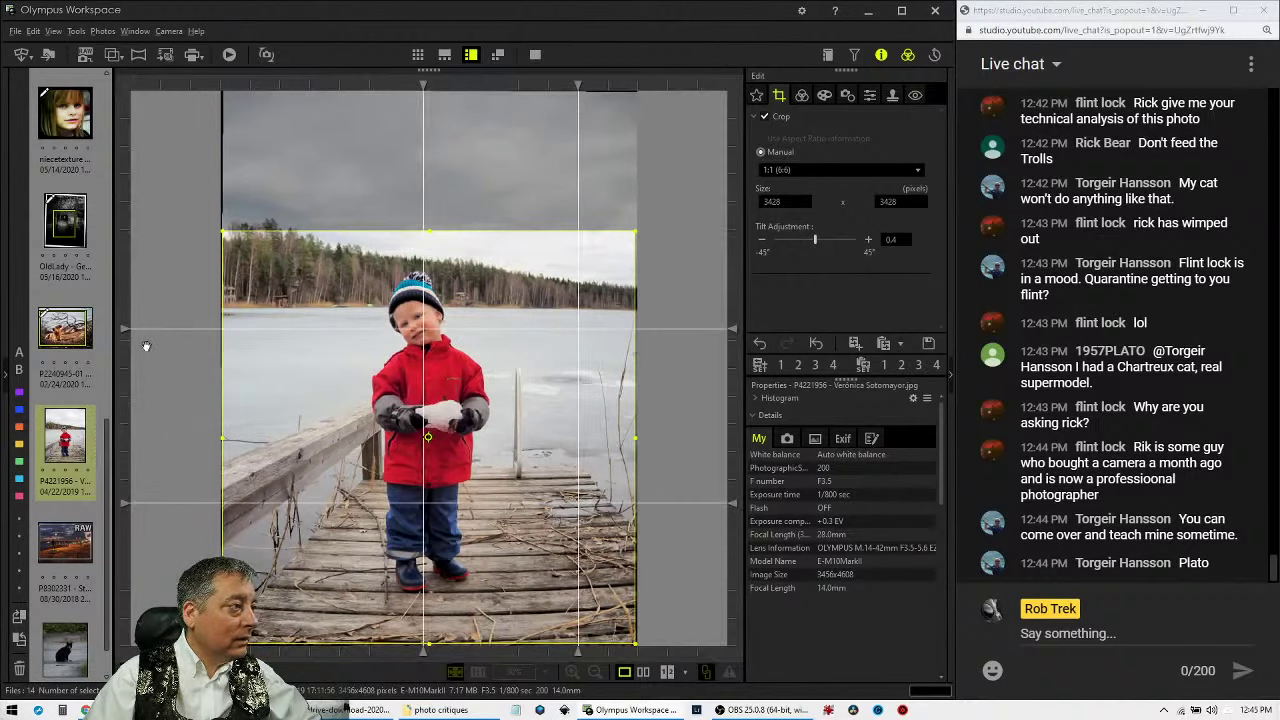
drag(124, 337, 124, 311)
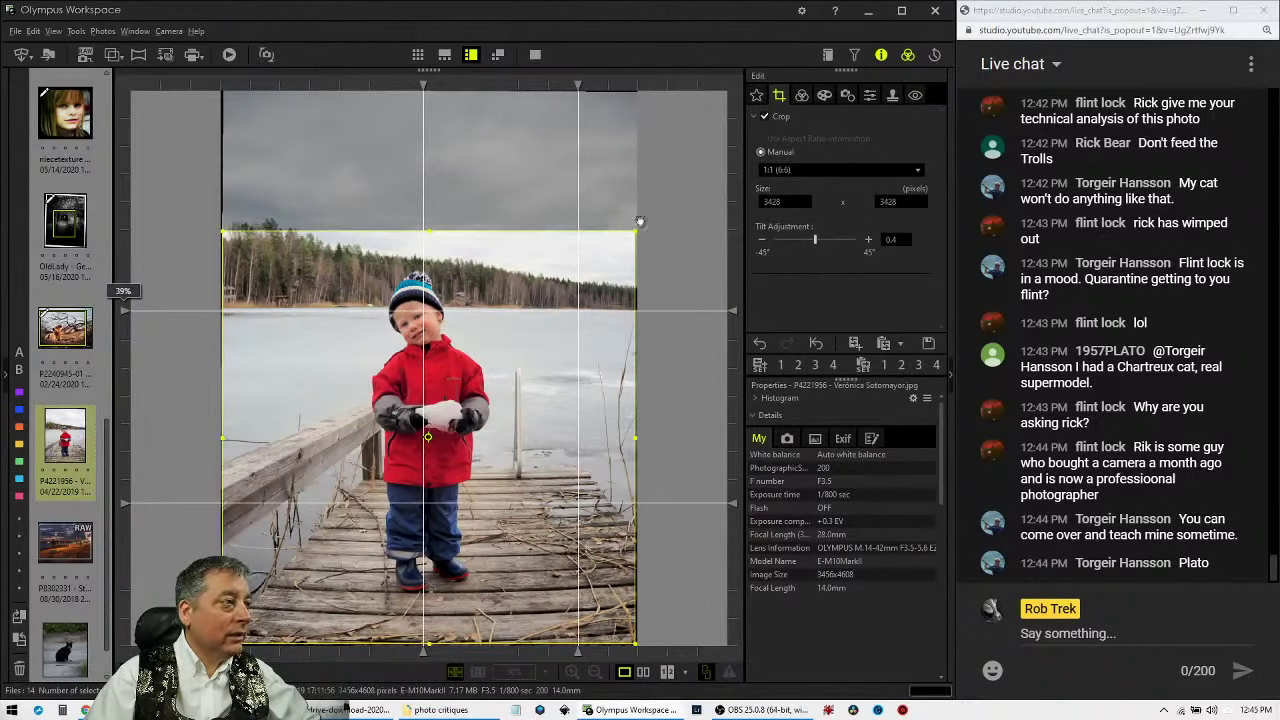
Apply Dehaze at 12 to the boy photo.
click(799, 99)
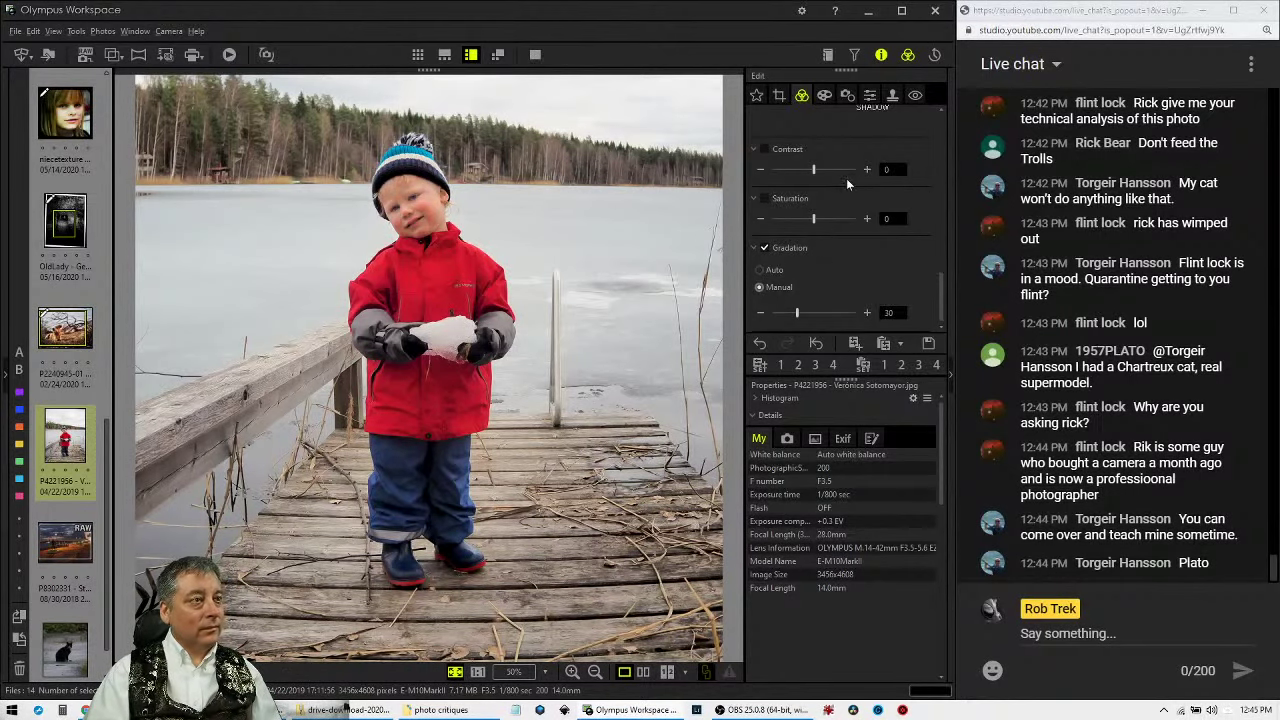
scroll(895, 245, up, 5)
scroll(896, 252, up, 5)
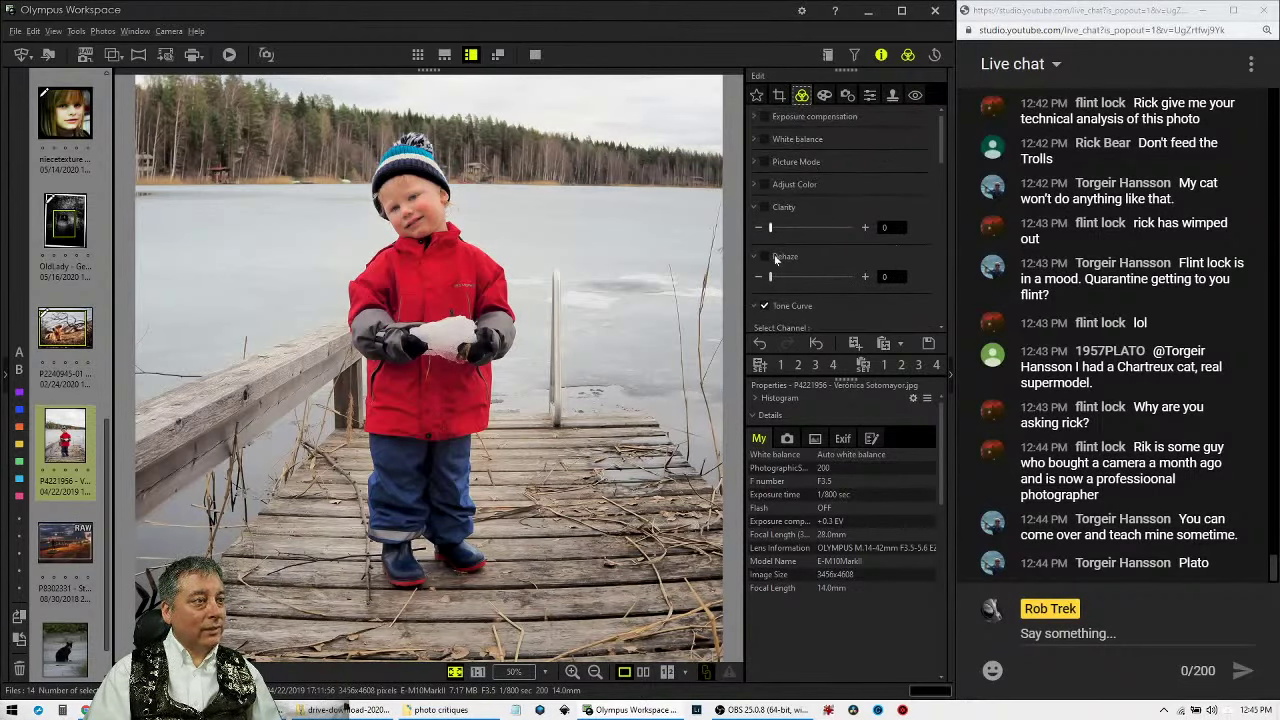
drag(772, 283, 784, 287)
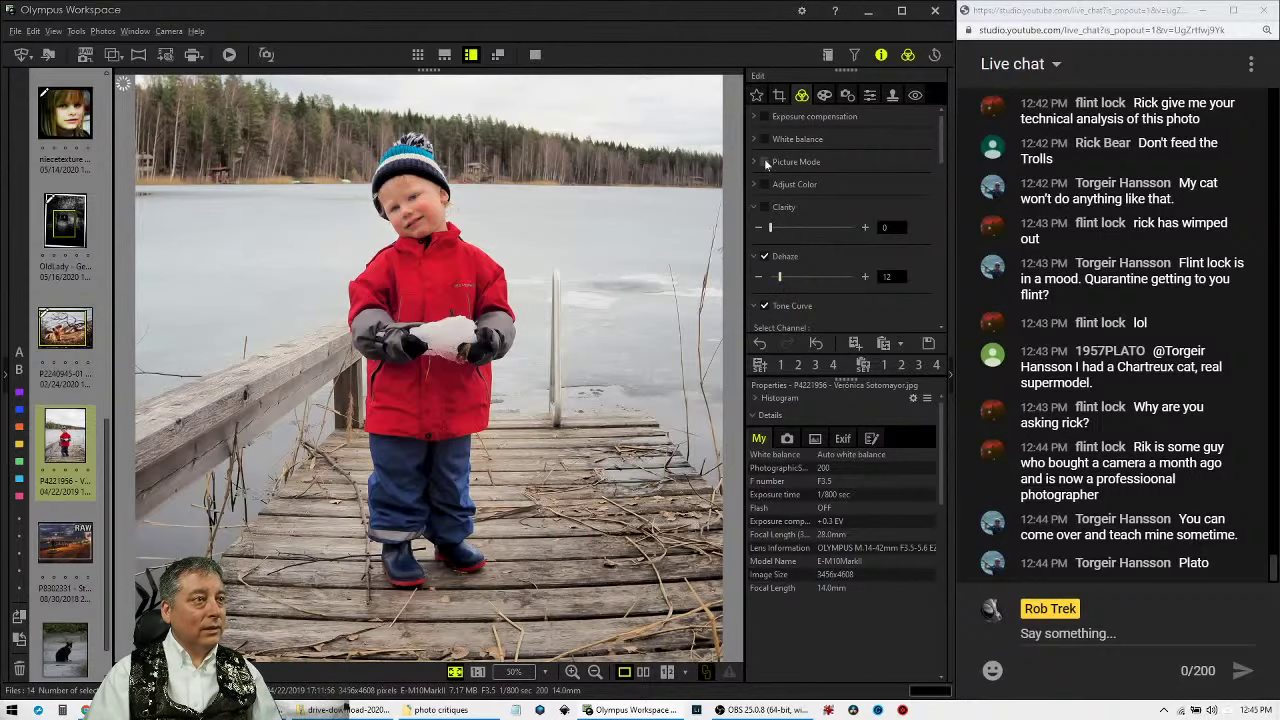
Set the boy photo's picture mode to Monochrome.
click(758, 162)
click(840, 183)
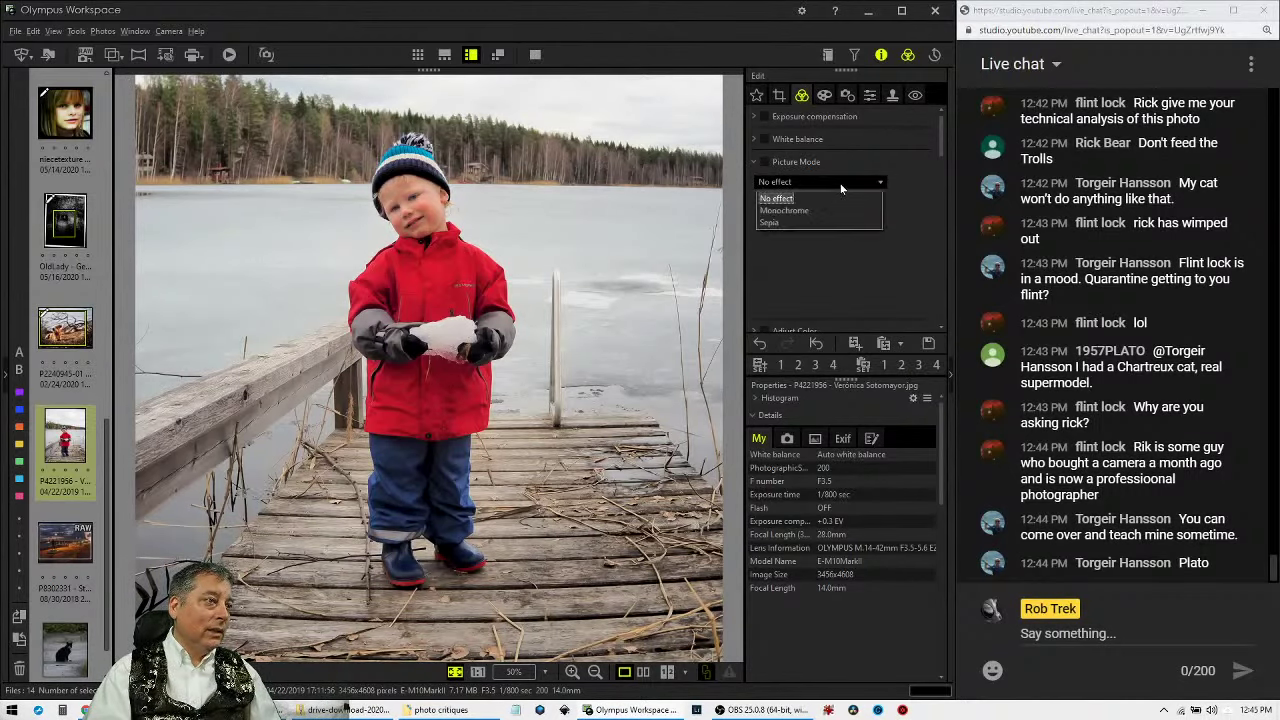
click(832, 208)
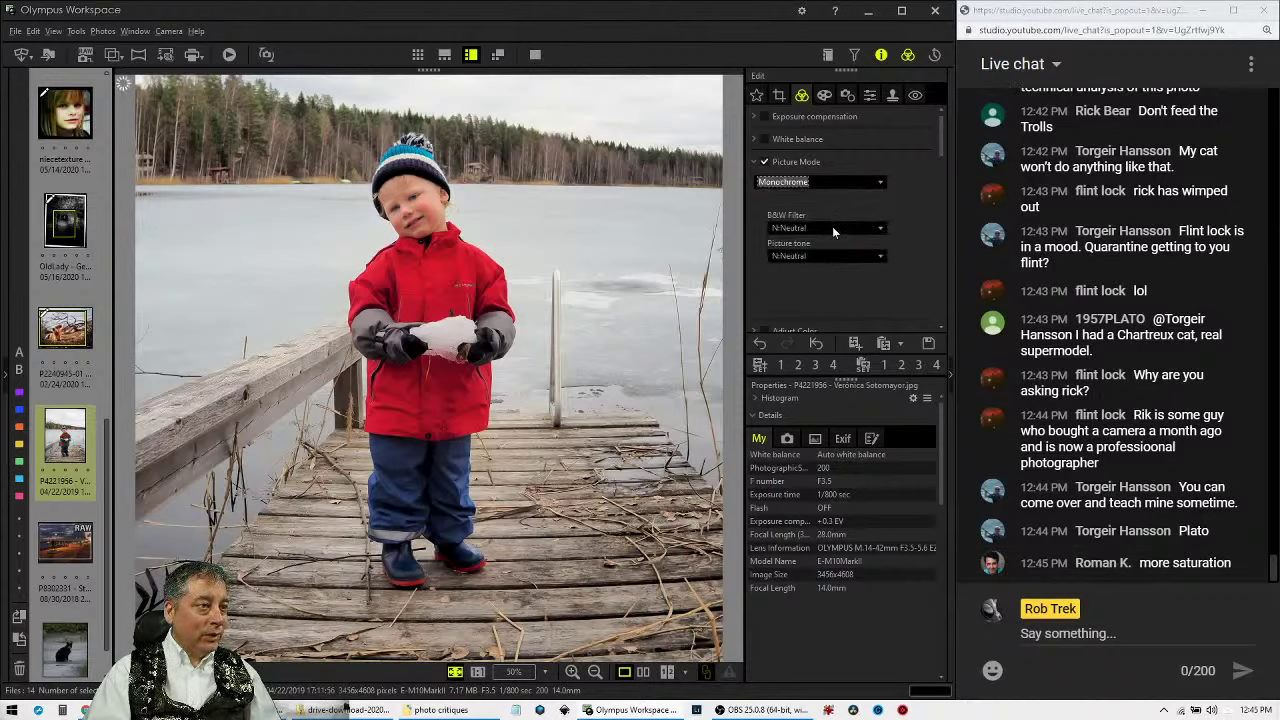
Try the Green B&W filter on the monochrome boy photo and return its picture mode to No effect.
click(832, 227)
click(788, 292)
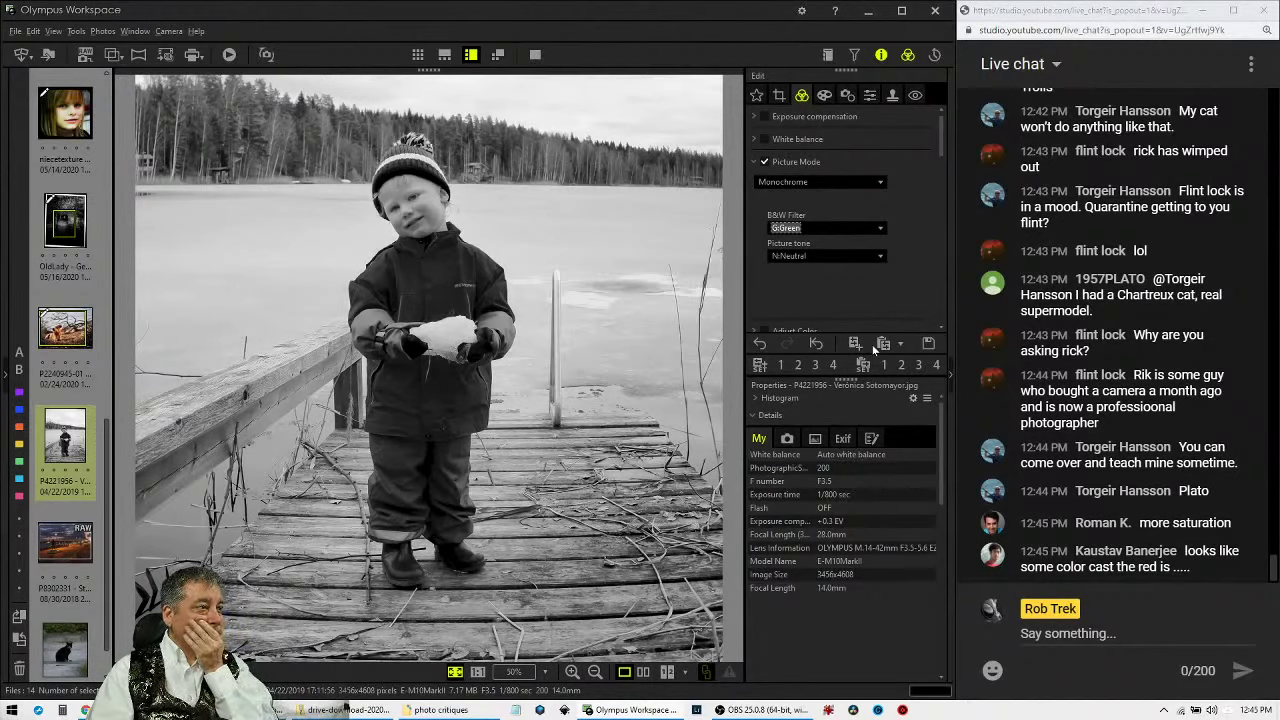
click(835, 186)
click(830, 200)
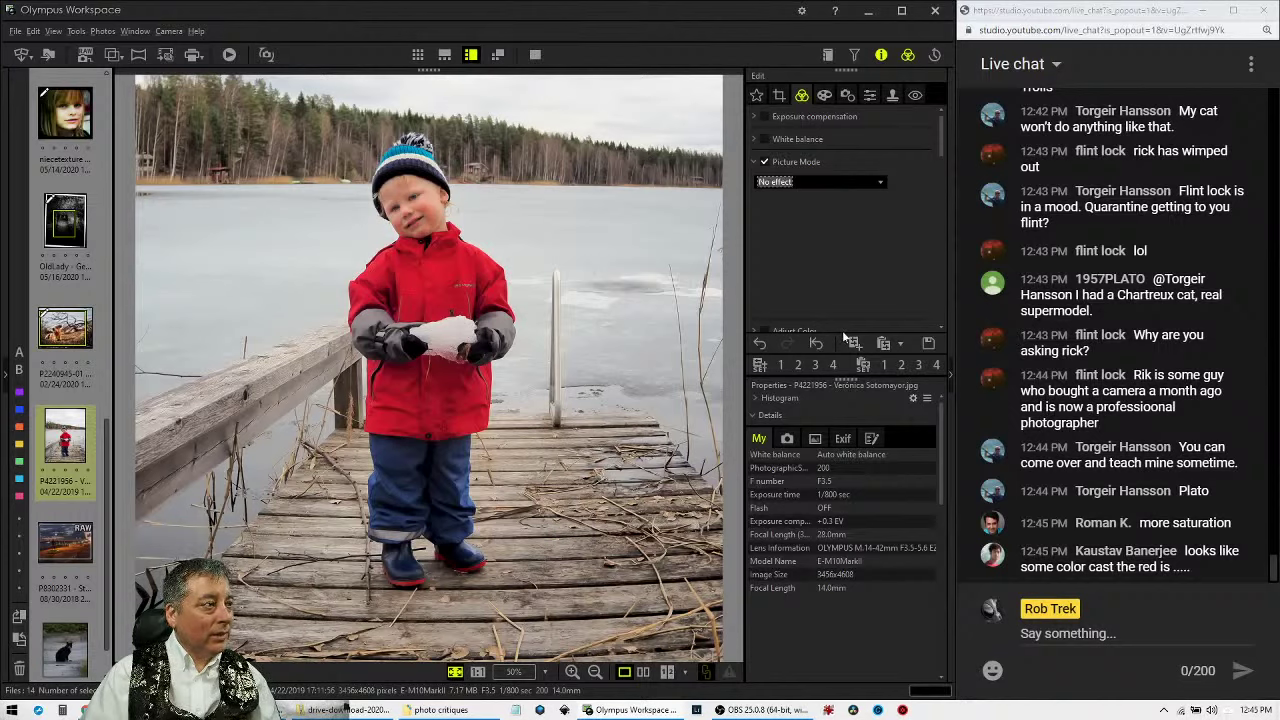
Try slight adjustments to the black and white points of the R channel in the boy photo's tone curve.
scroll(847, 255, down, 5)
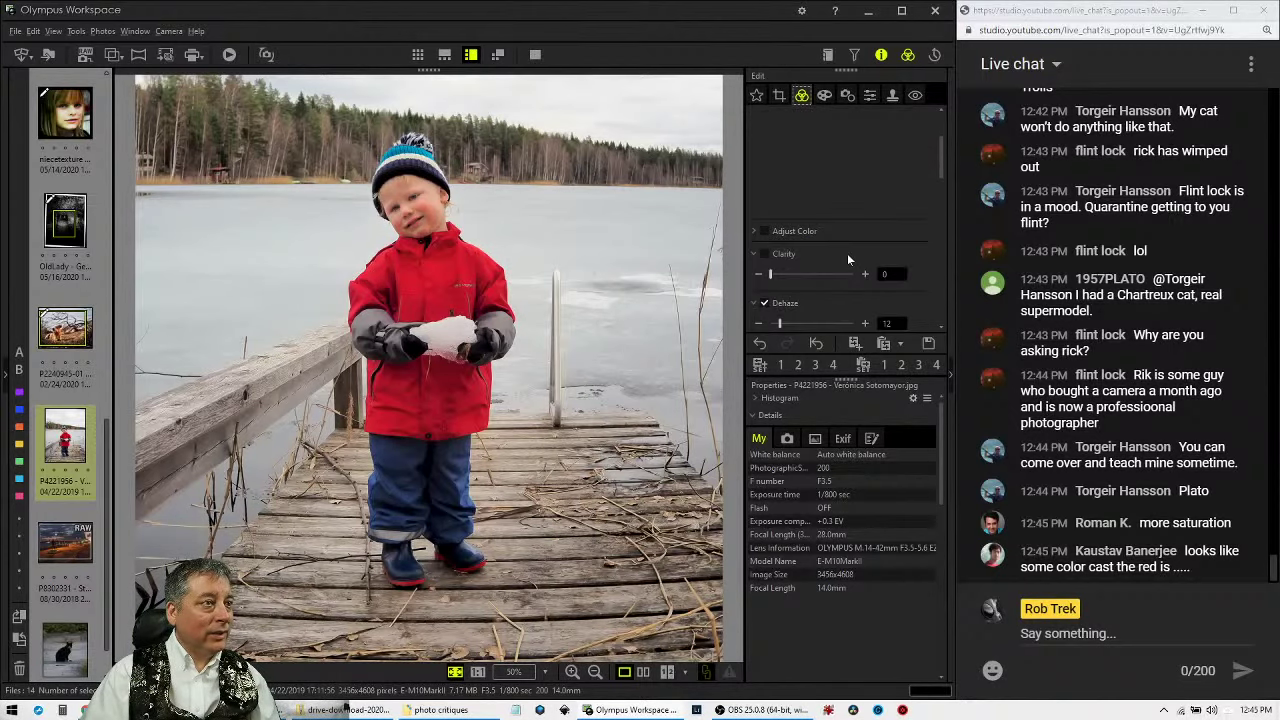
scroll(847, 253, down, 5)
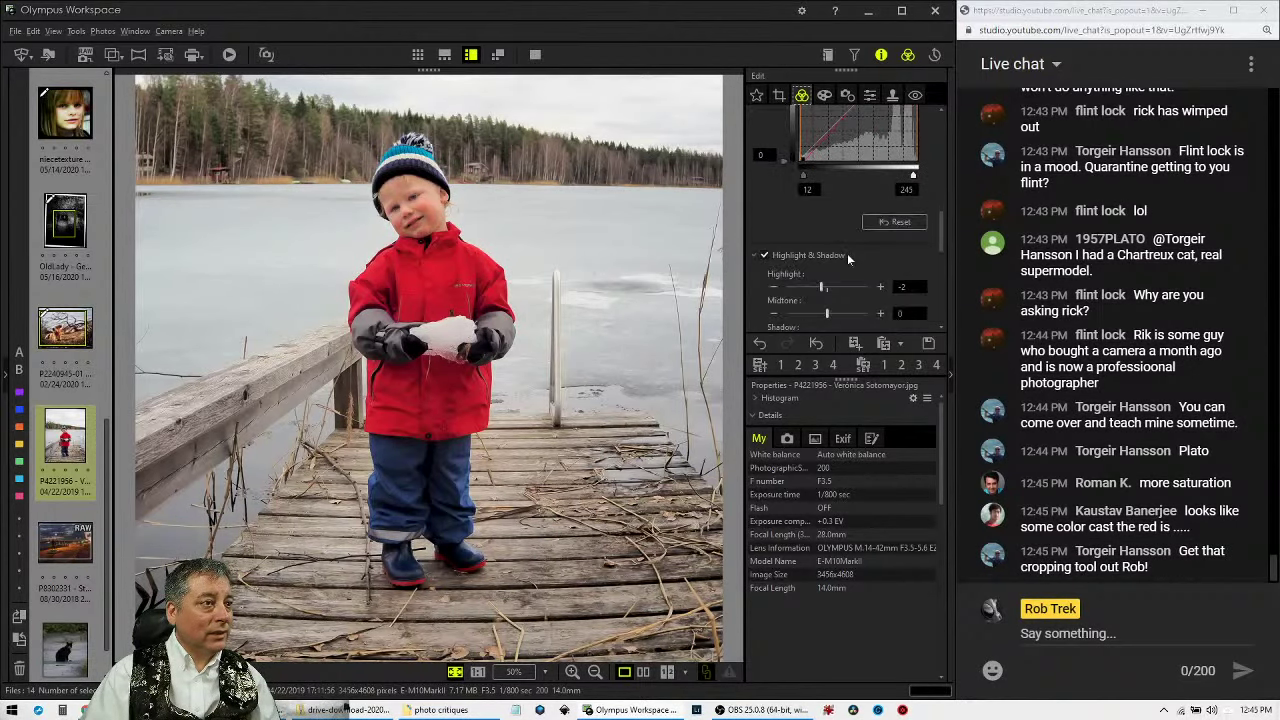
scroll(932, 262, down, 2)
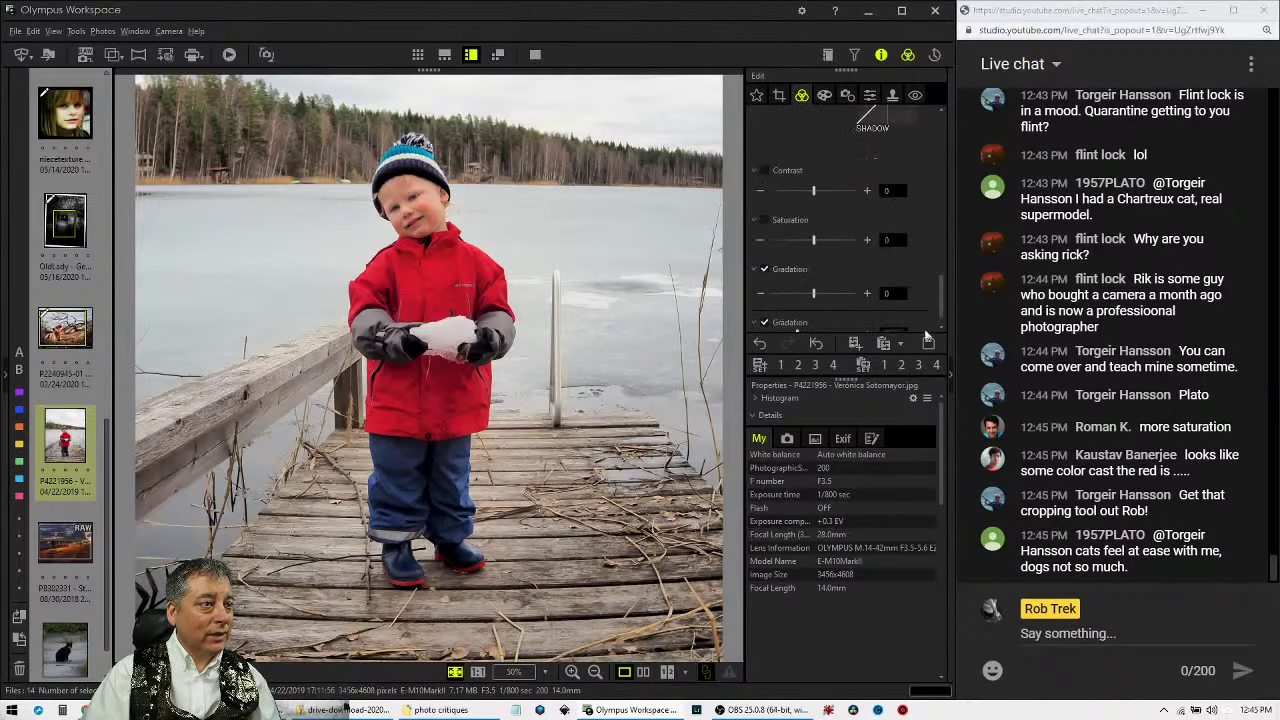
scroll(930, 250, up, 4)
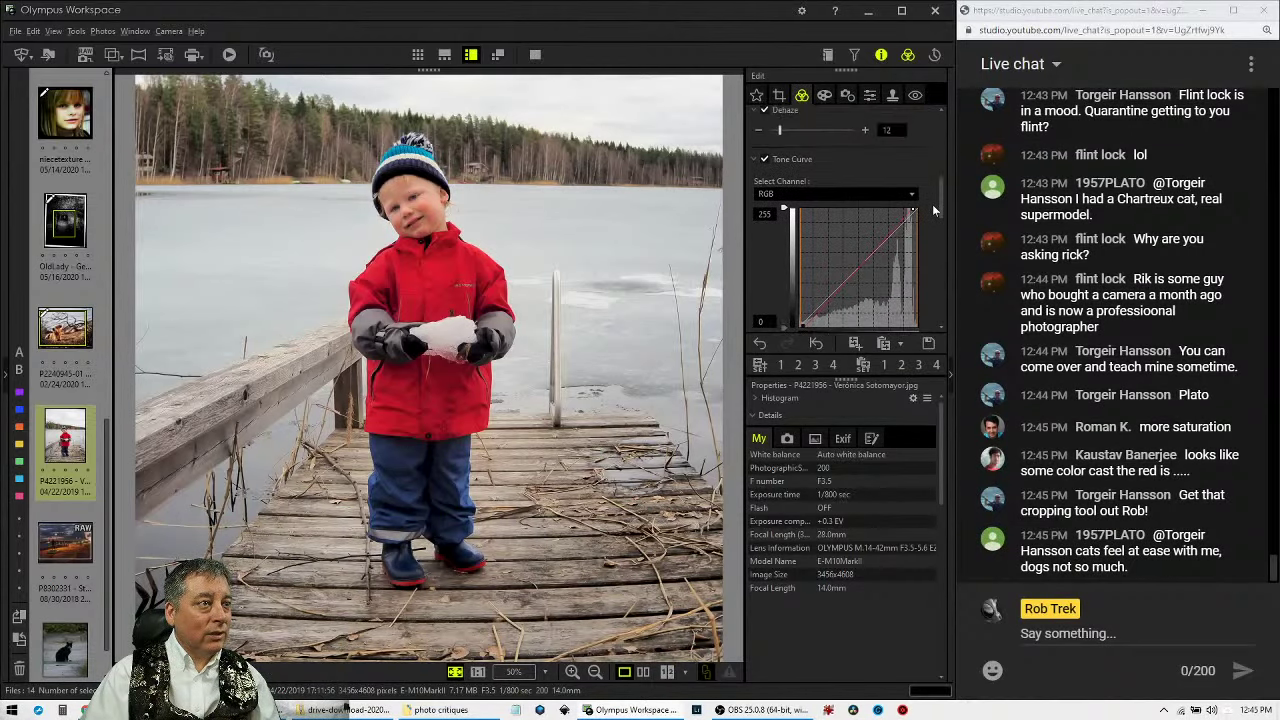
click(913, 196)
click(883, 220)
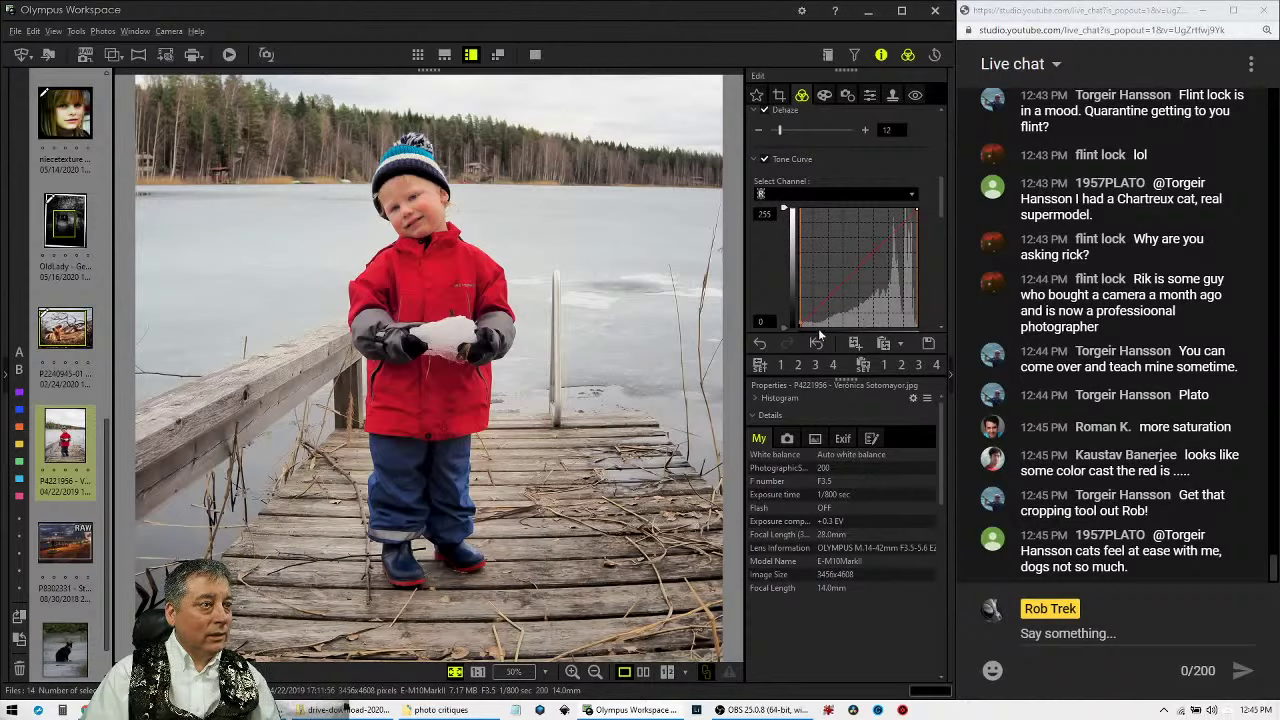
scroll(786, 269, down, 1)
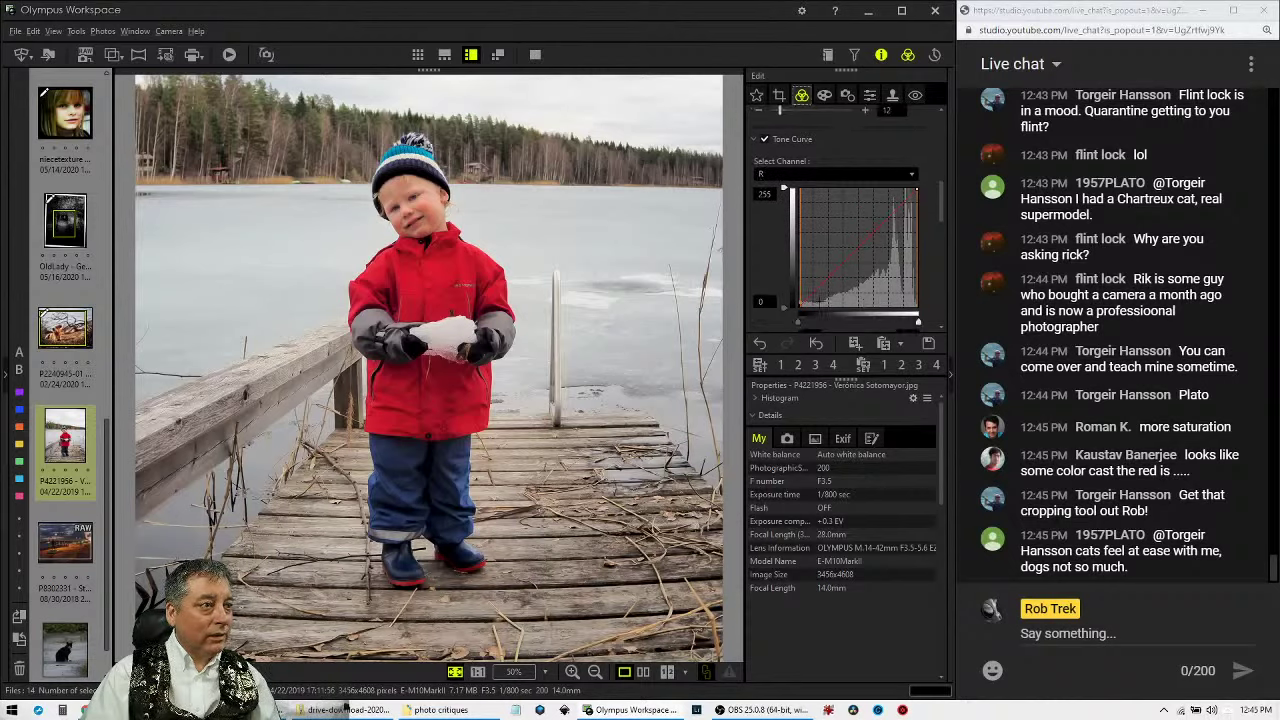
drag(801, 321, 803, 325)
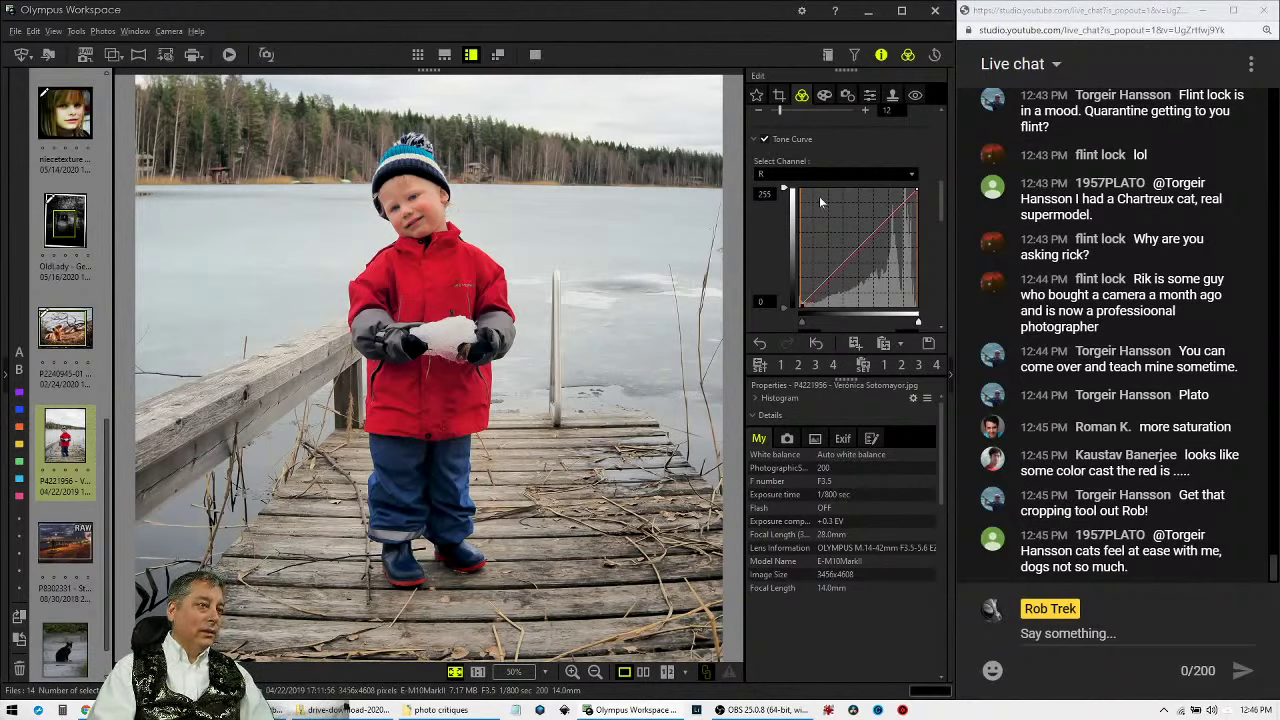
mouse_move(784, 189)
mouse_down()
mouse_move(782, 203)
mouse_move(782, 188)
mouse_up()
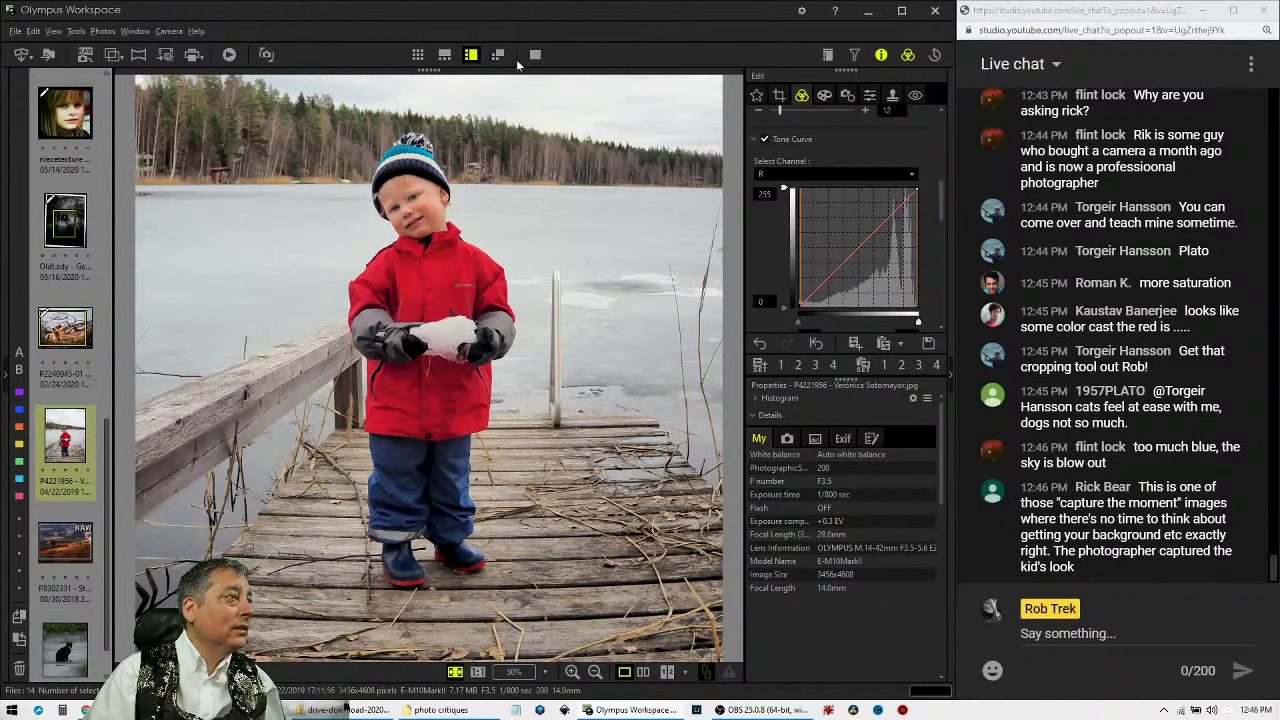
Compare the original and edited boy photos side by side in full screen.
click(643, 672)
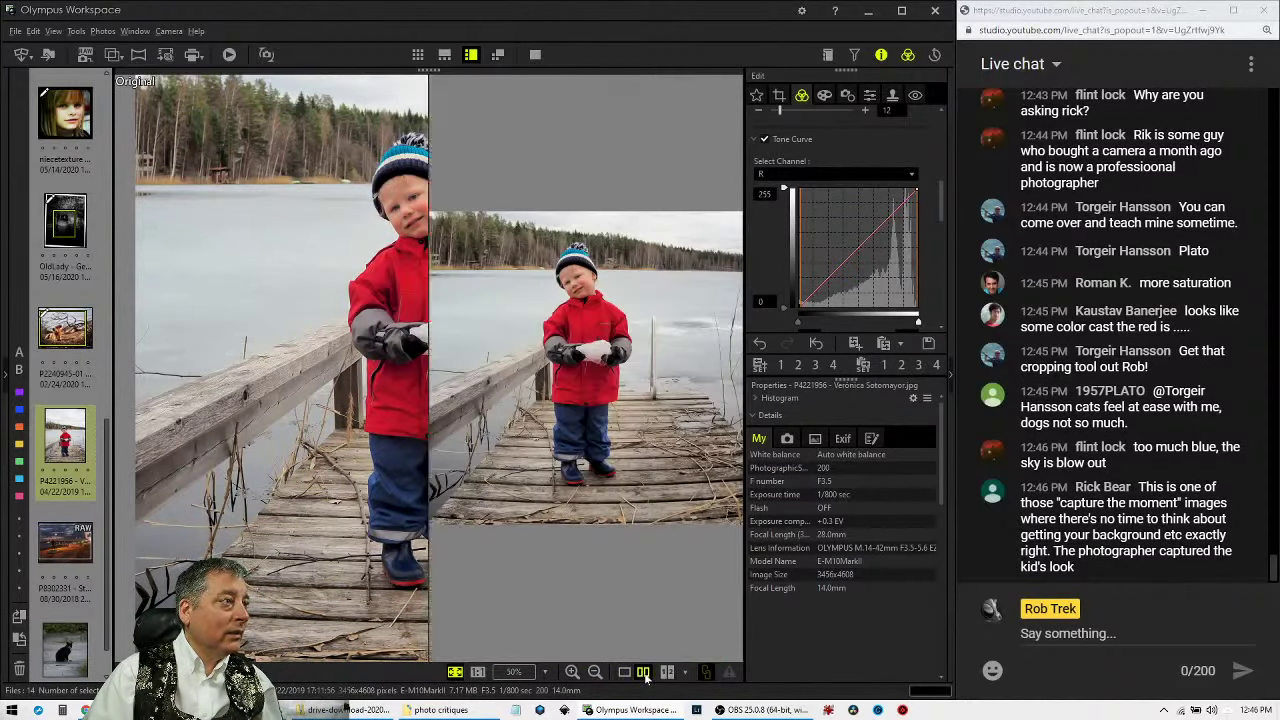
click(535, 55)
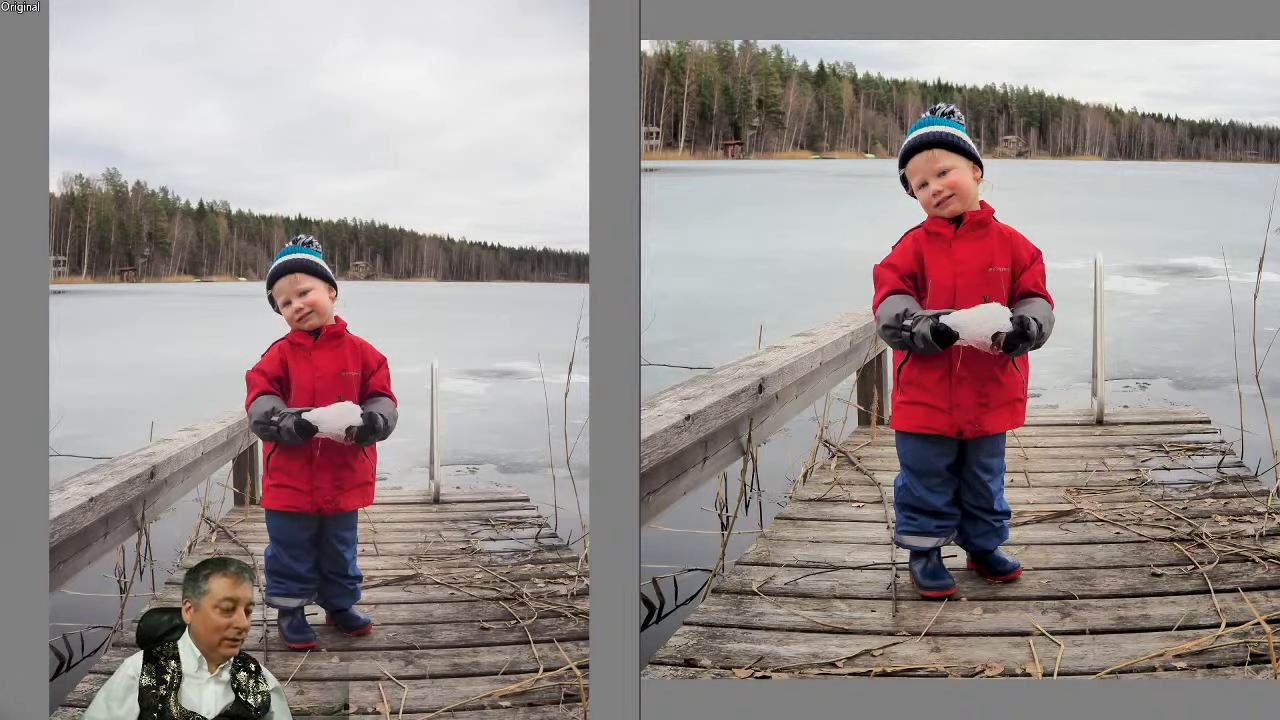
key(Escape)
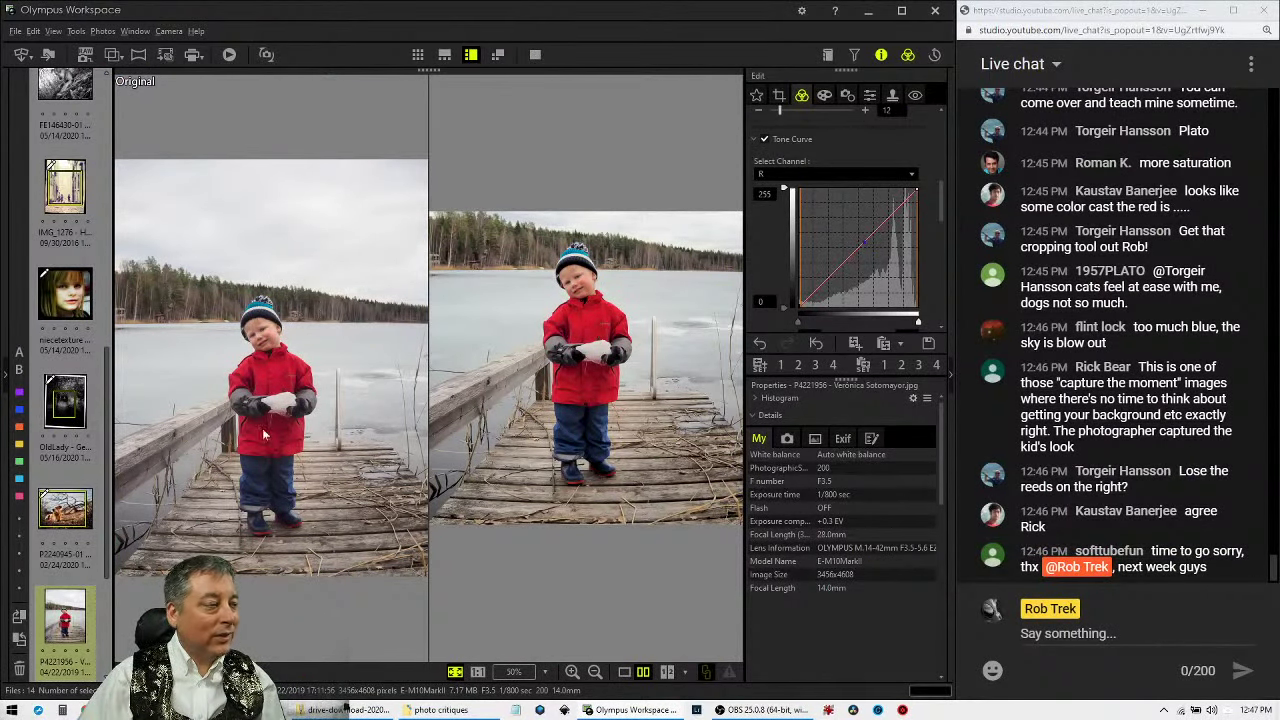
Open the RAW night photo of the waterfront statue in single-image view.
scroll(84, 511, down, 2)
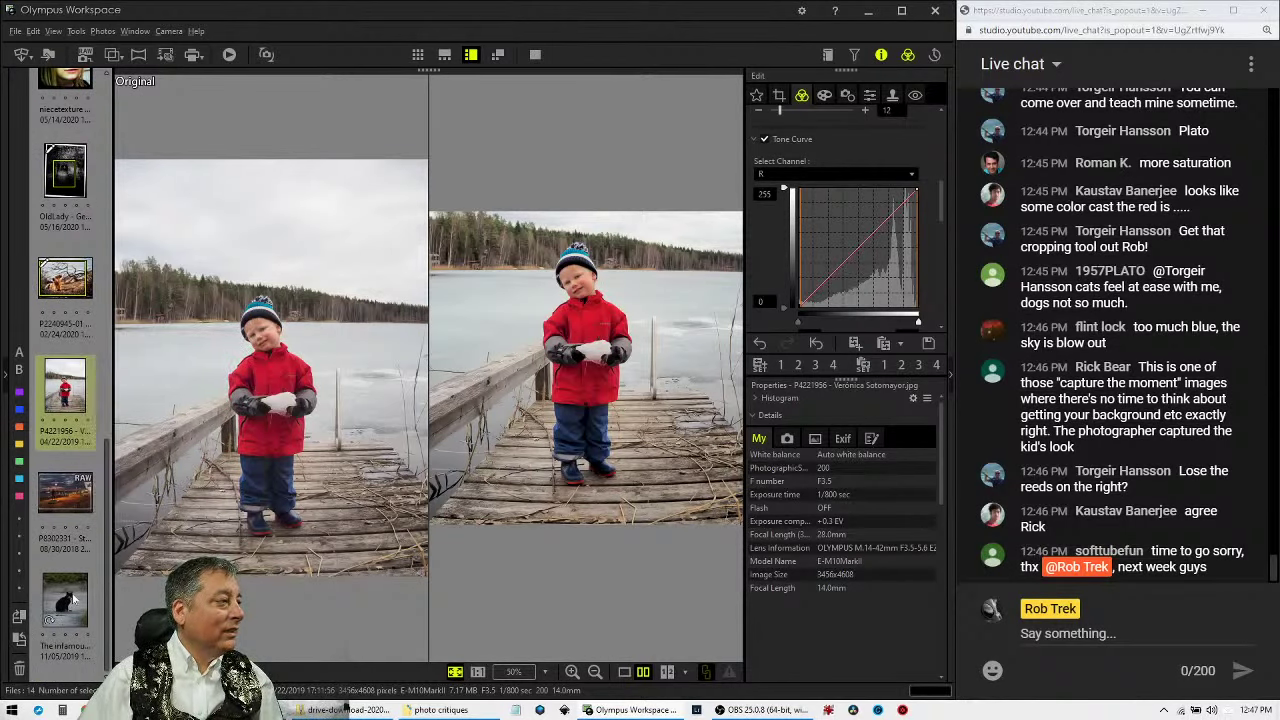
click(86, 498)
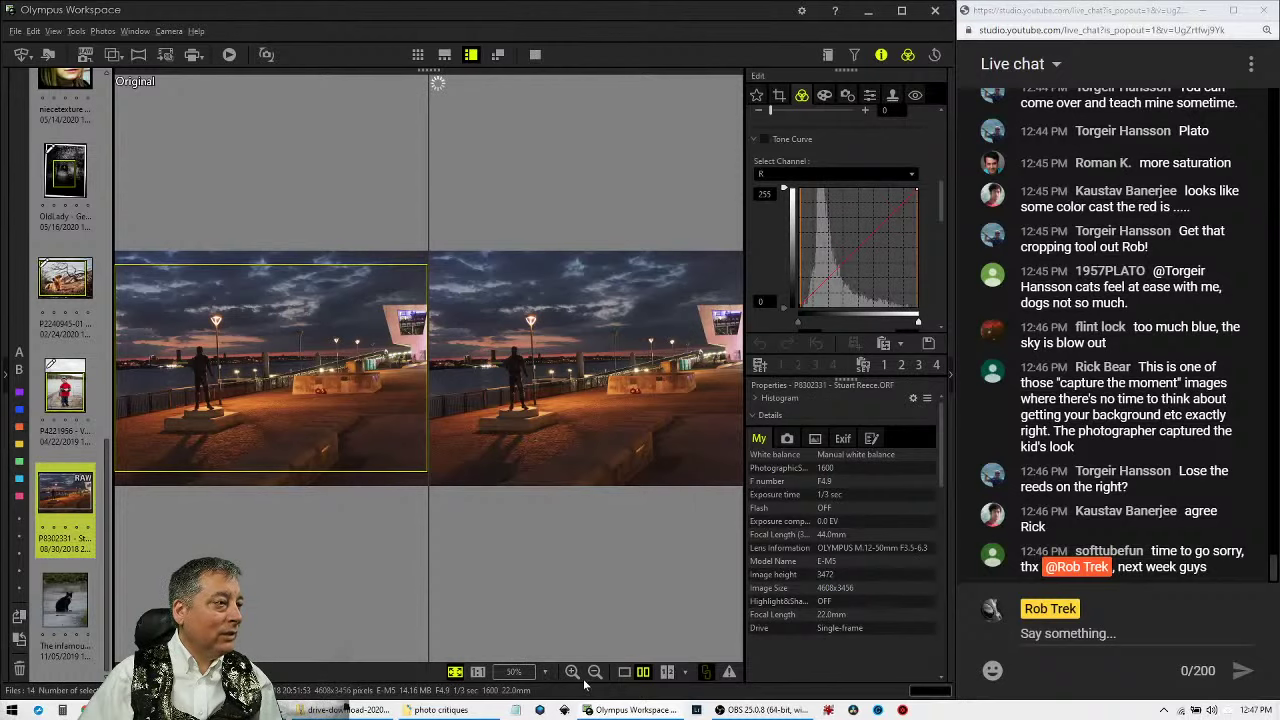
click(622, 673)
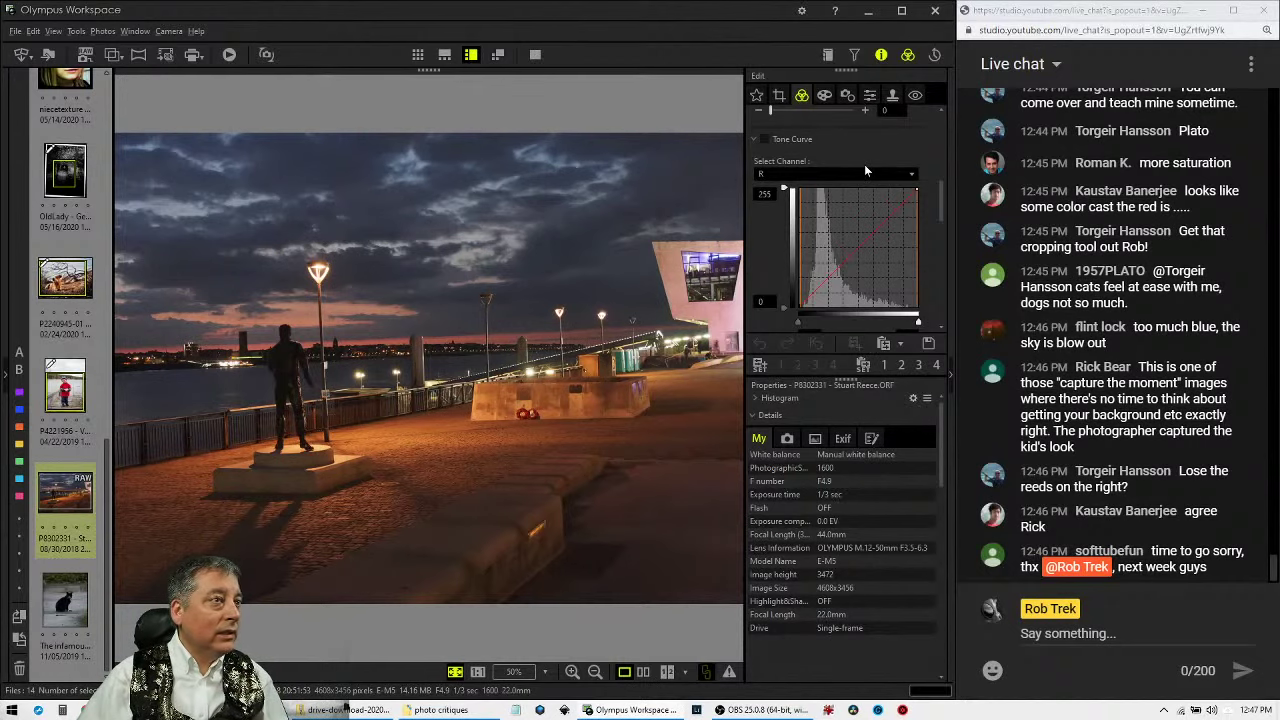
drag(939, 220, 940, 132)
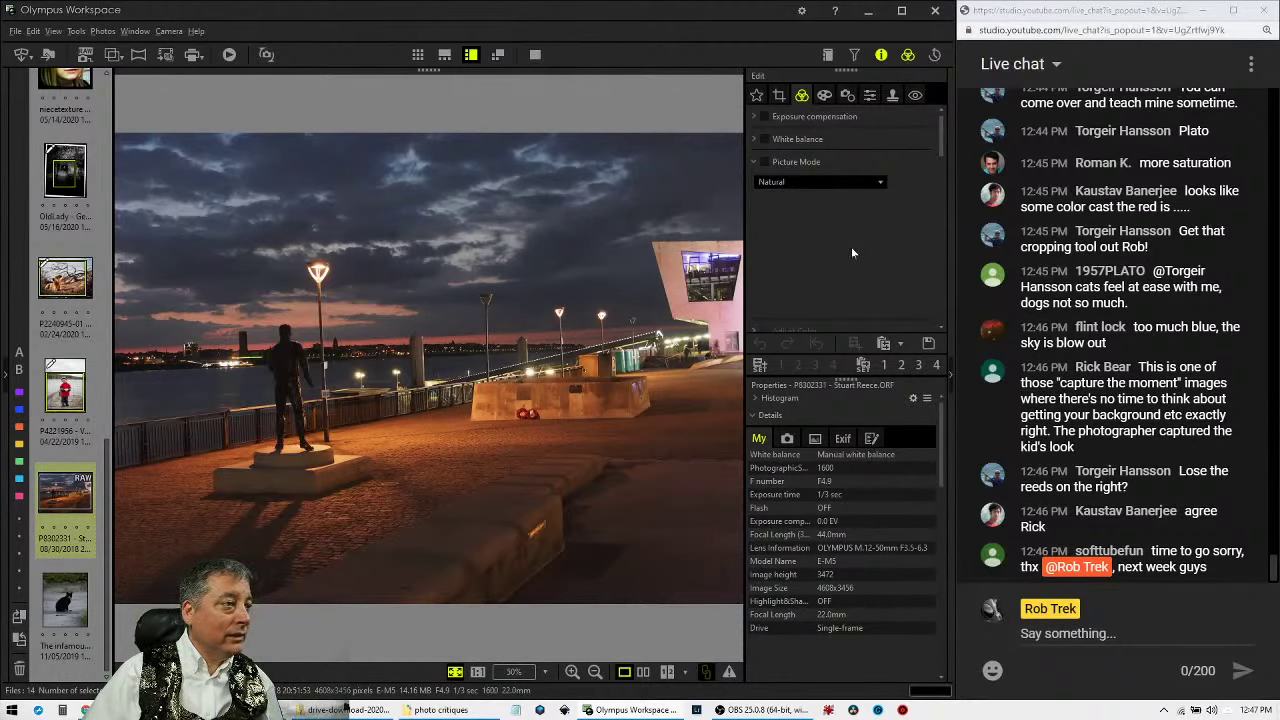
Place a vertical alignment guide beside the statue's lamp post and enable cropping on the night photo.
click(779, 96)
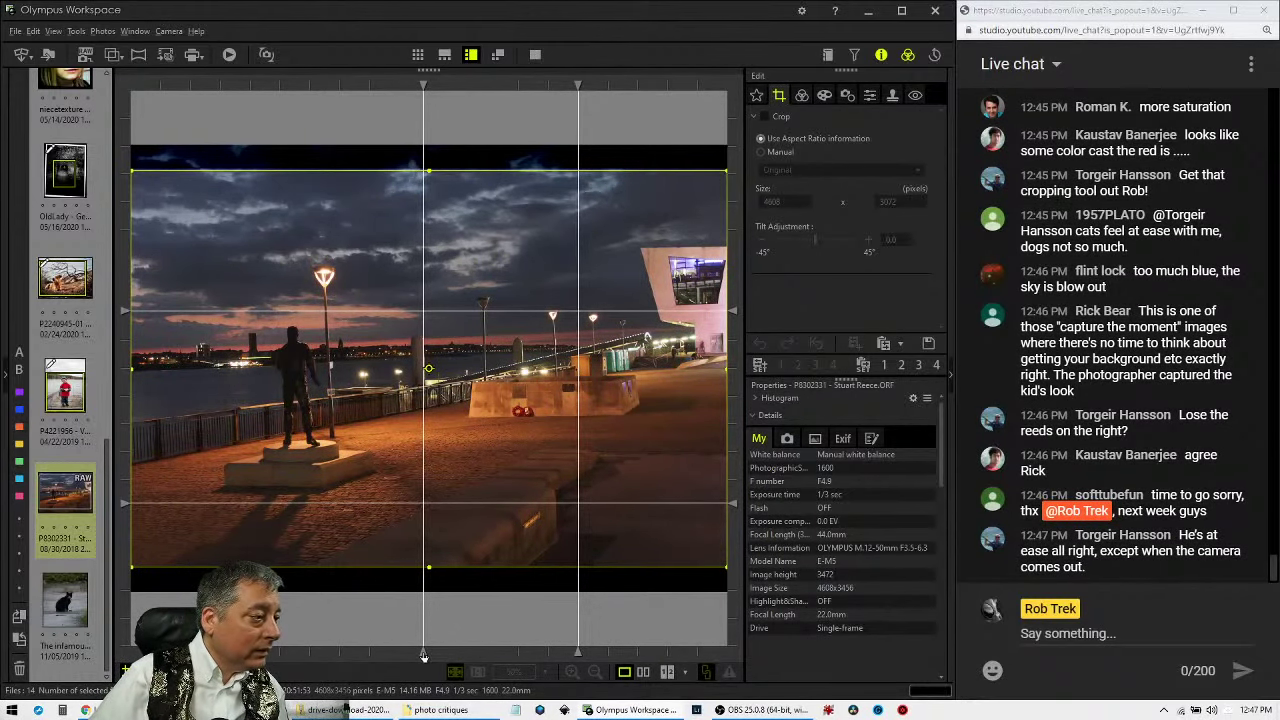
drag(423, 655, 339, 651)
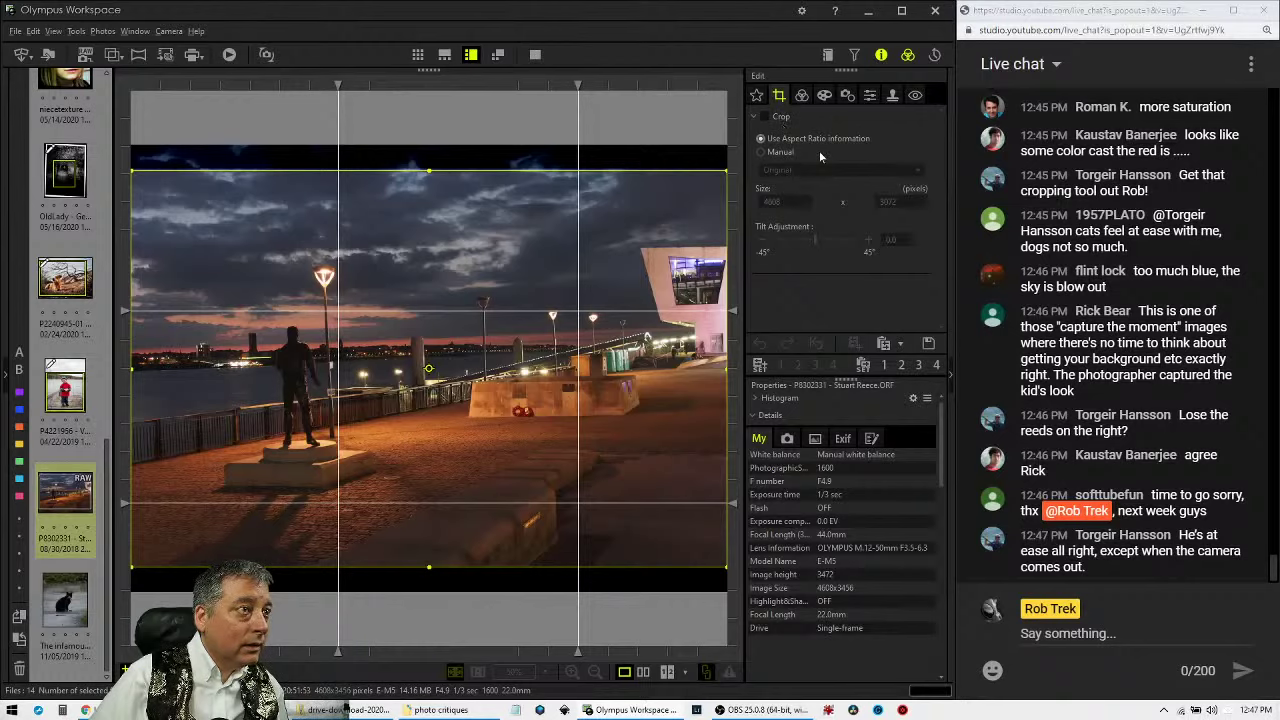
click(764, 116)
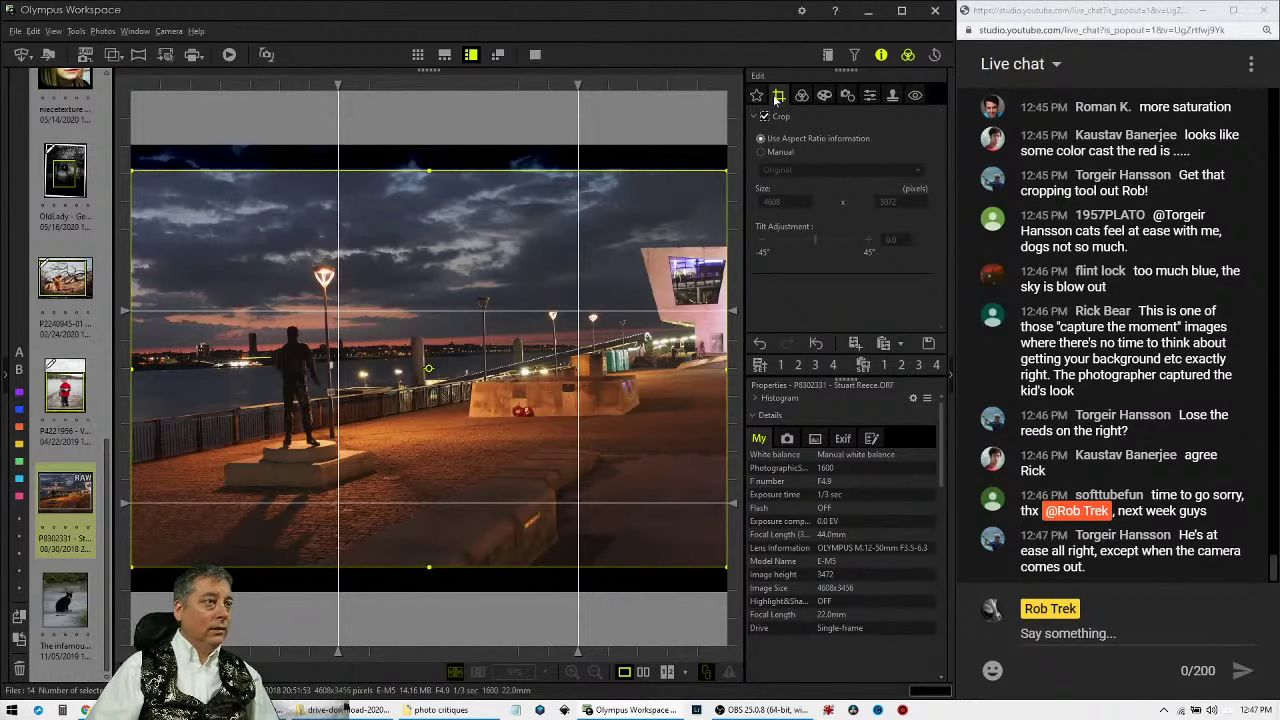
Trim the night photo's right edge slightly for a manual crop of 4532 x 3072 pixels.
click(802, 96)
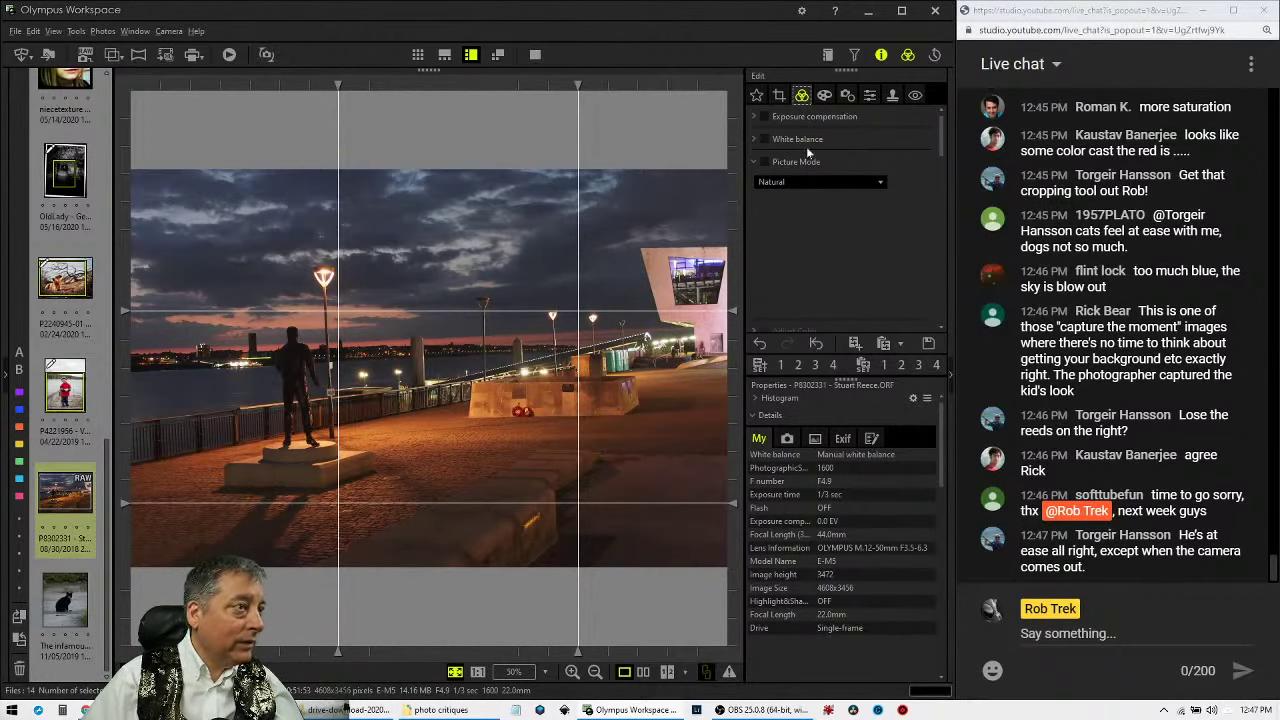
click(779, 95)
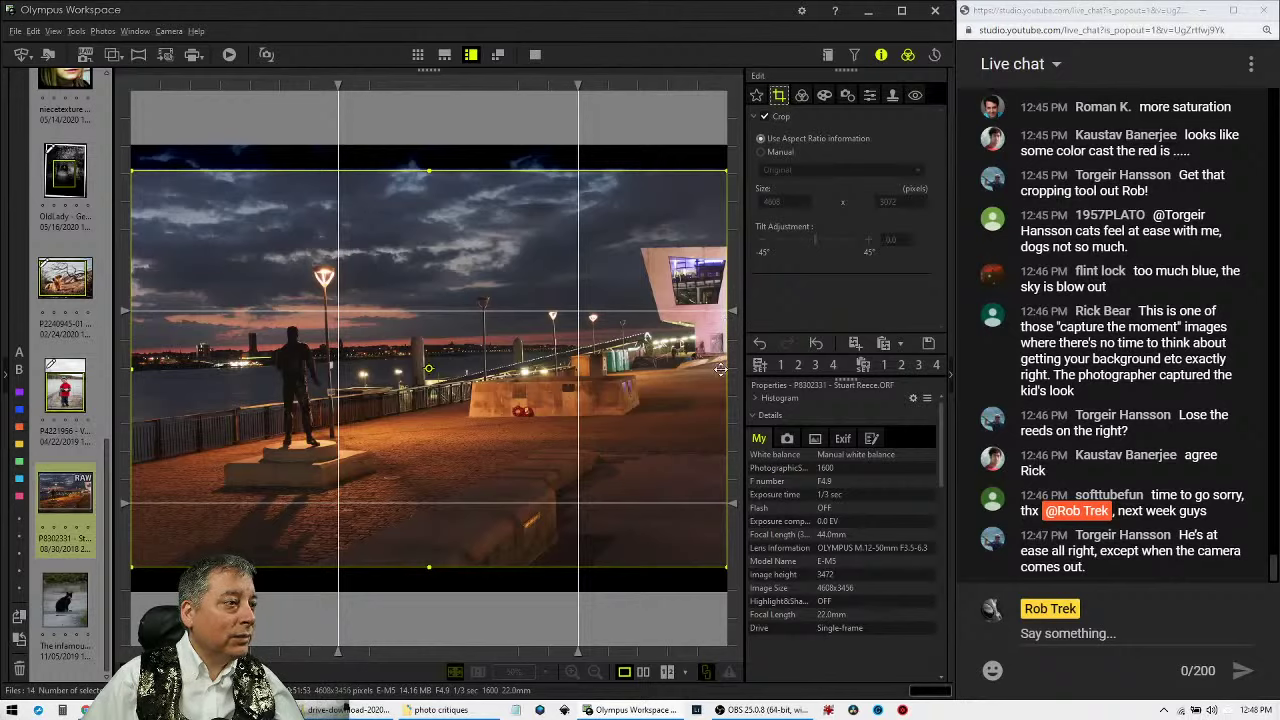
drag(719, 370, 716, 370)
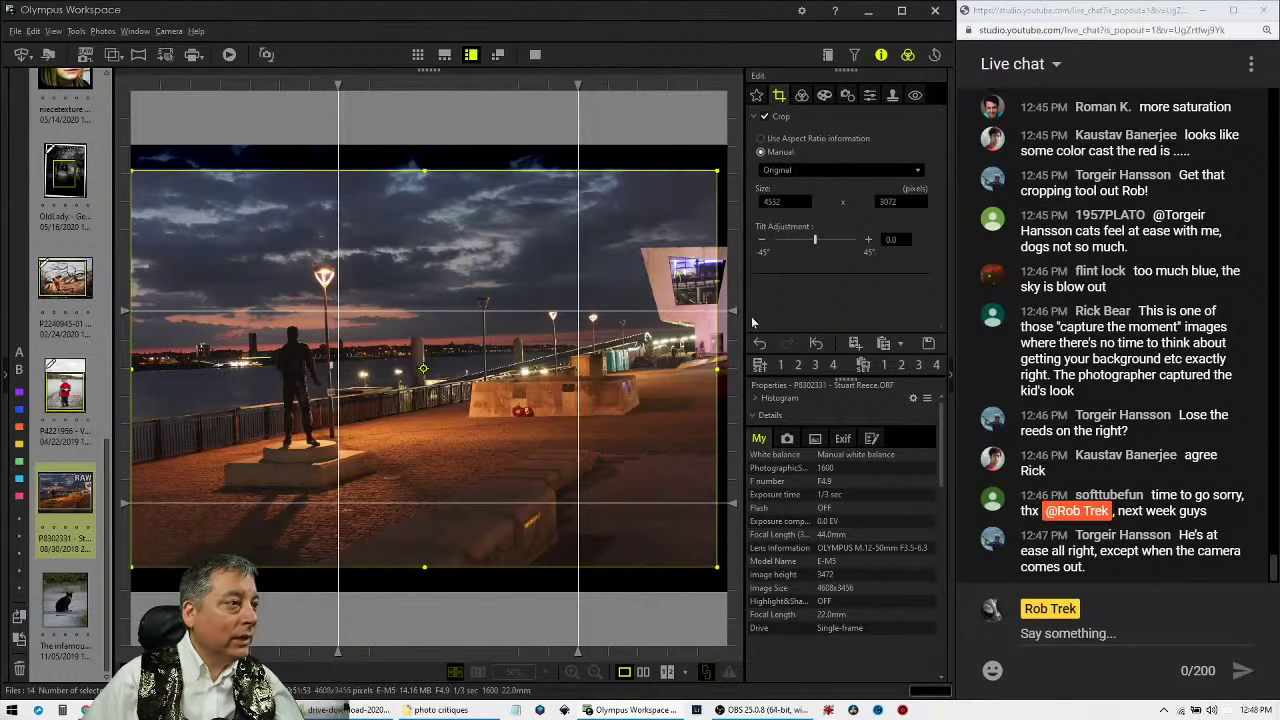
Tilt the night photo by 3.6 degrees, straightening the lamp post against the vertical guide, and view the cropped result.
click(867, 241)
click(867, 241)
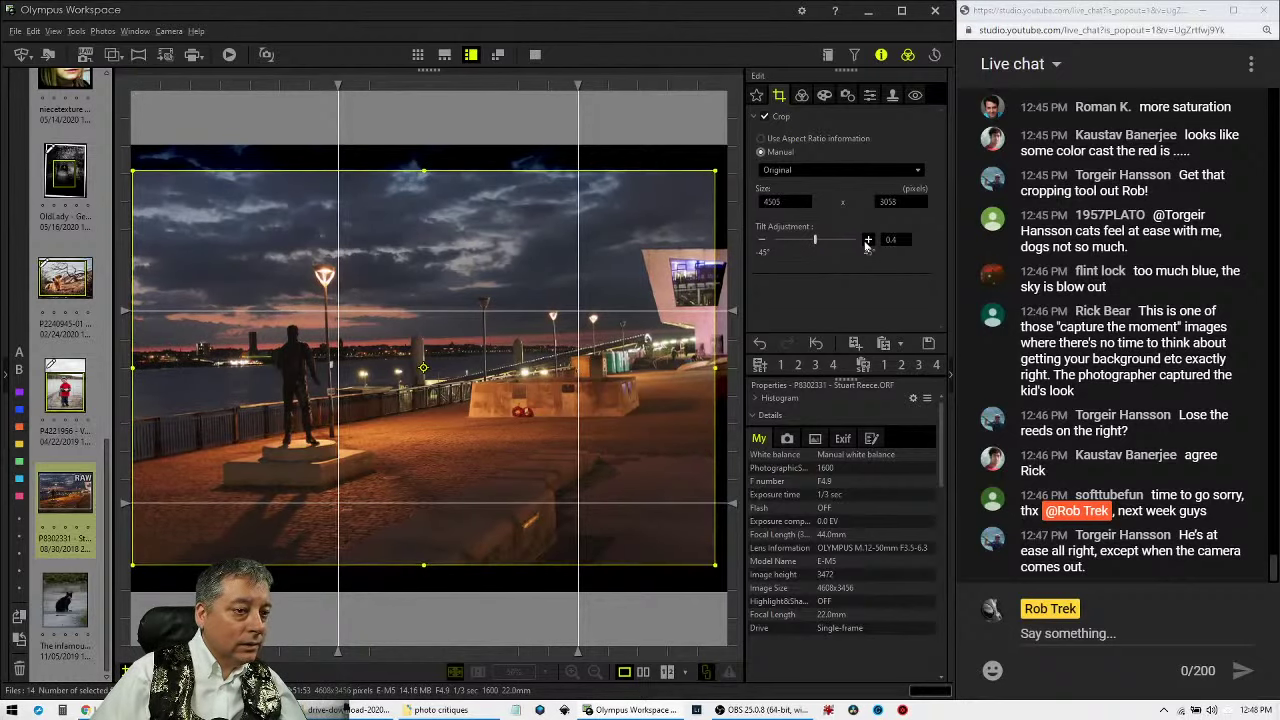
click(867, 241)
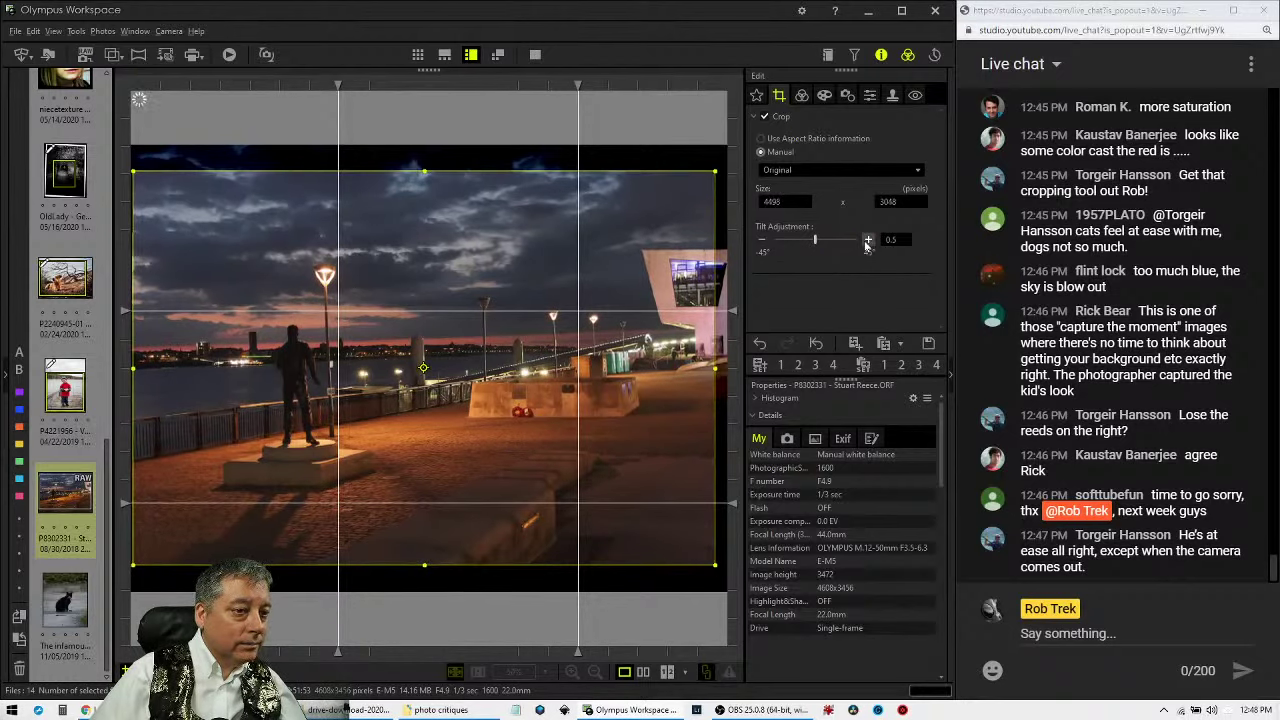
click(867, 241)
click(867, 241)
click(867, 241)
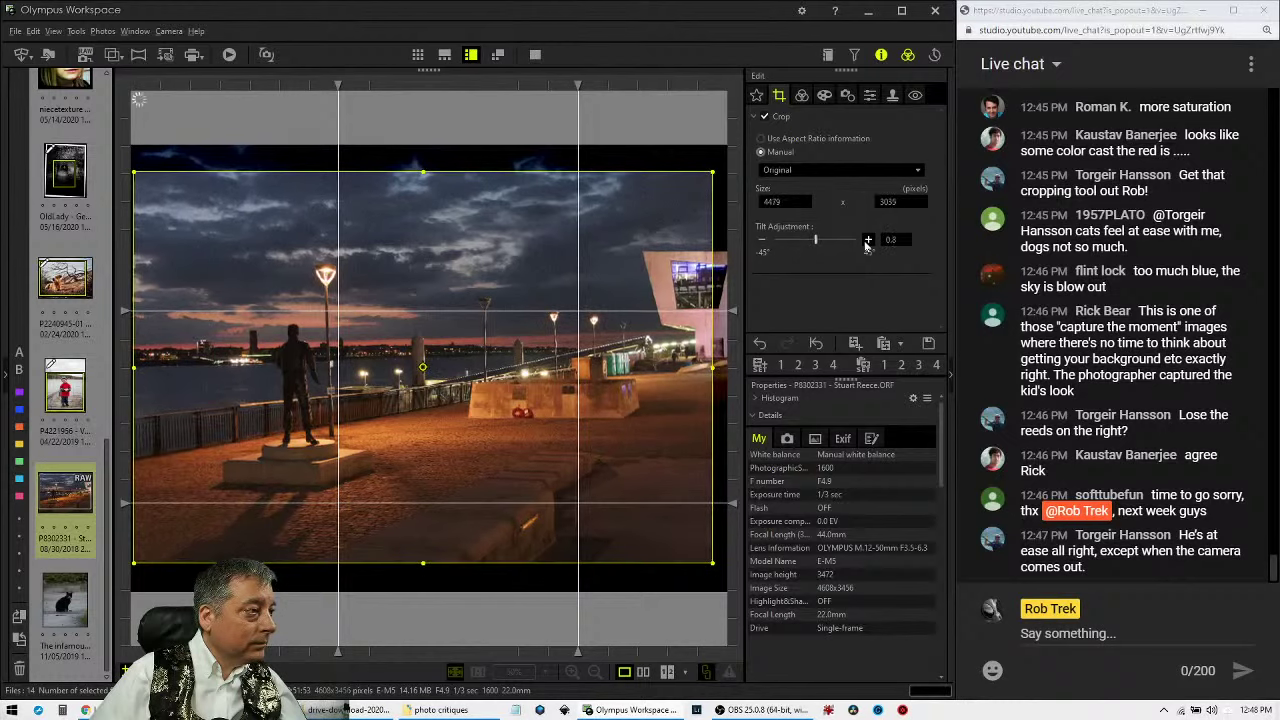
click(867, 241)
click(867, 241)
click(867, 241)
click(867, 241)
click(867, 241)
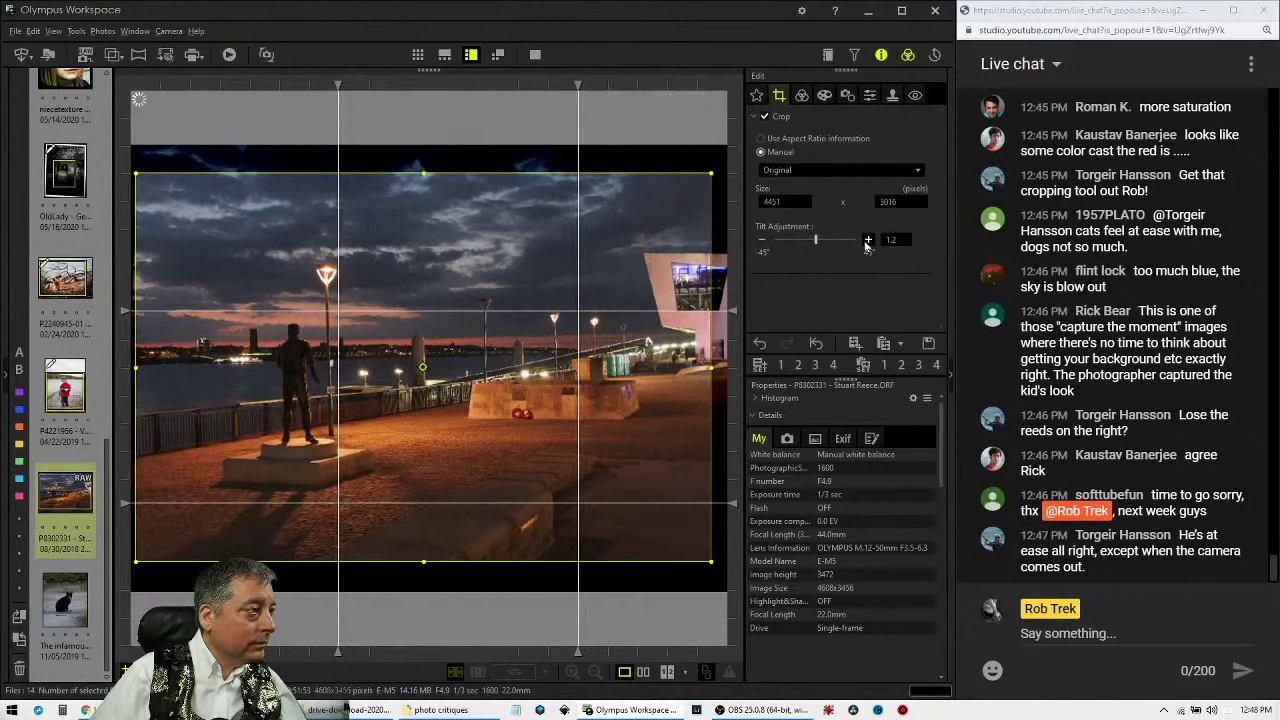
click(867, 241)
click(867, 241)
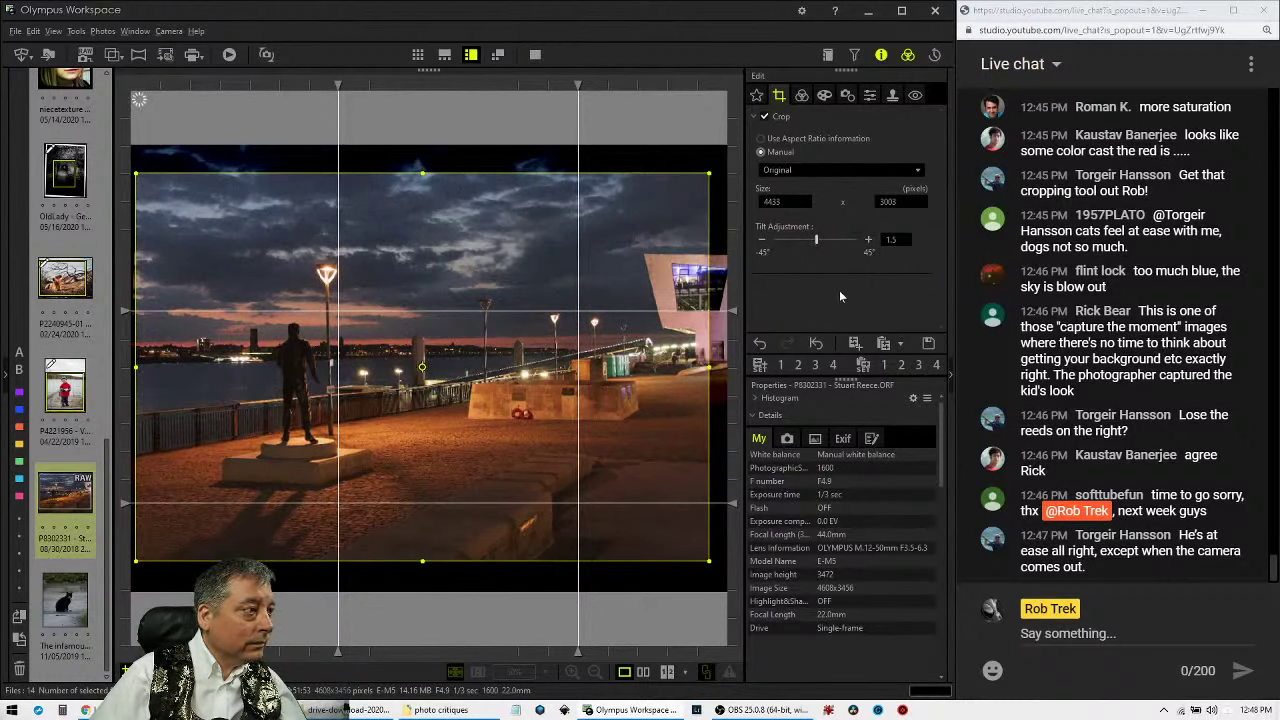
drag(819, 241, 820, 242)
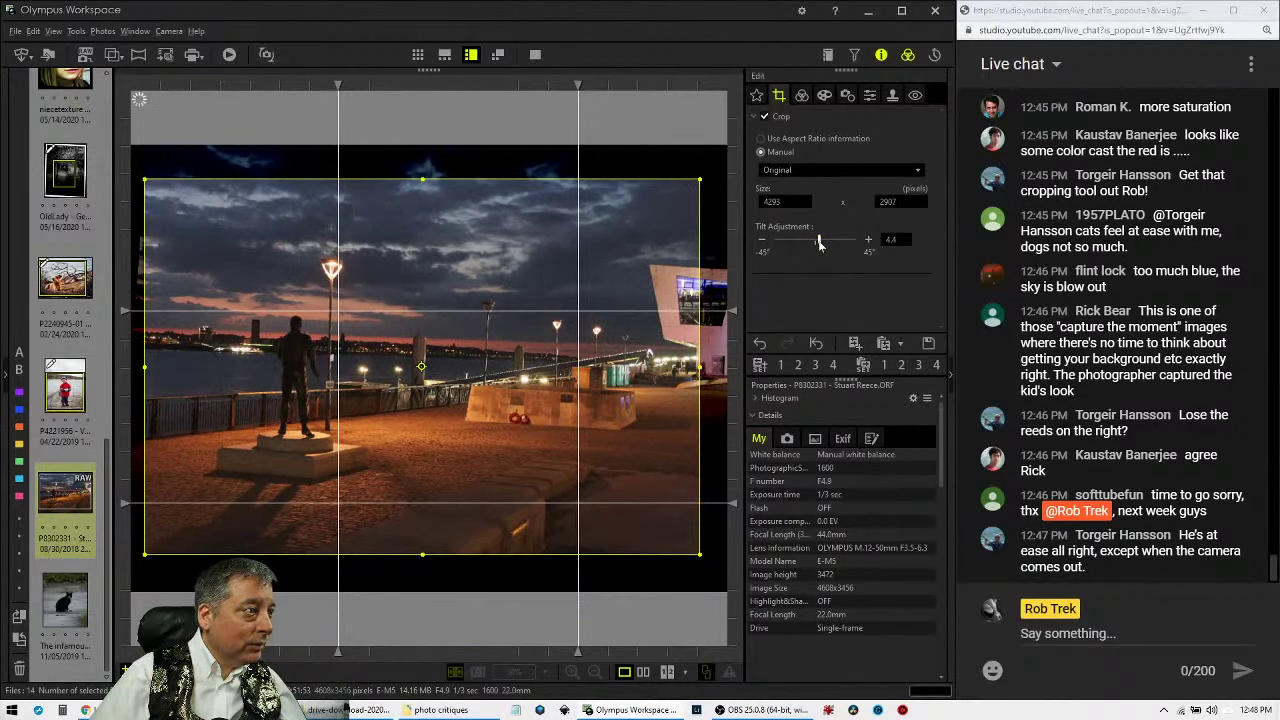
click(762, 240)
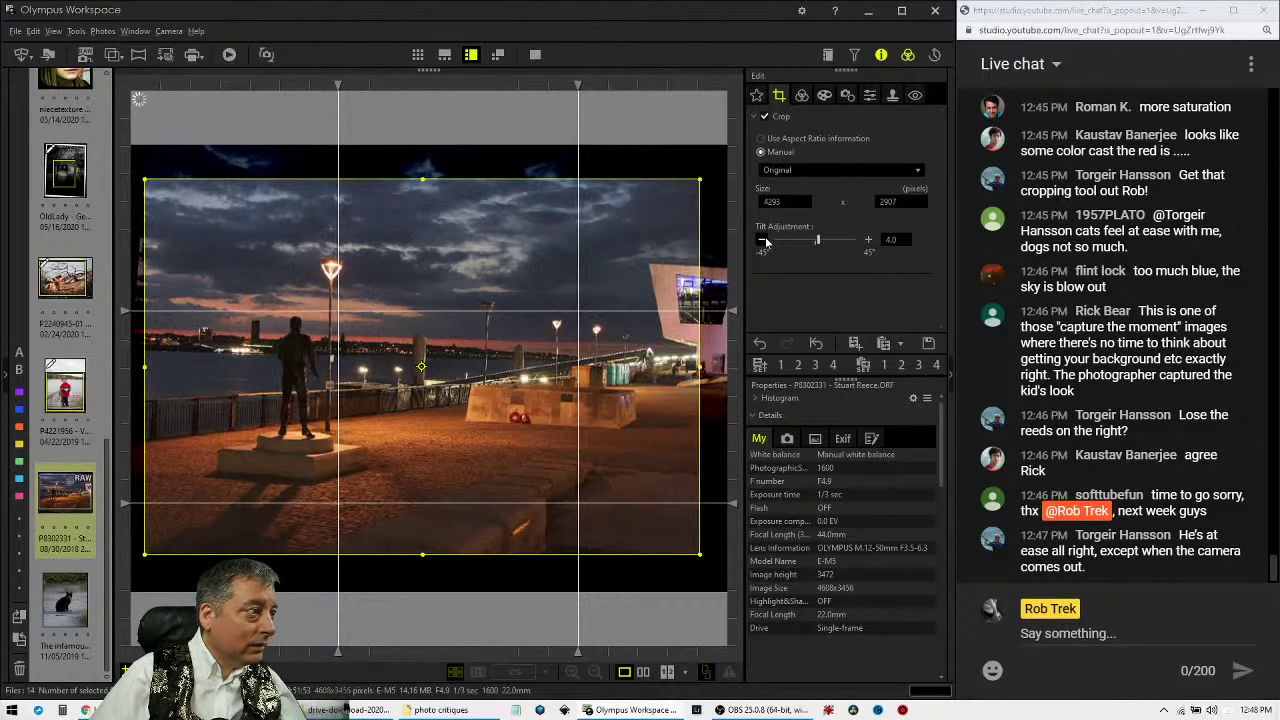
click(762, 240)
click(762, 240)
click(762, 240)
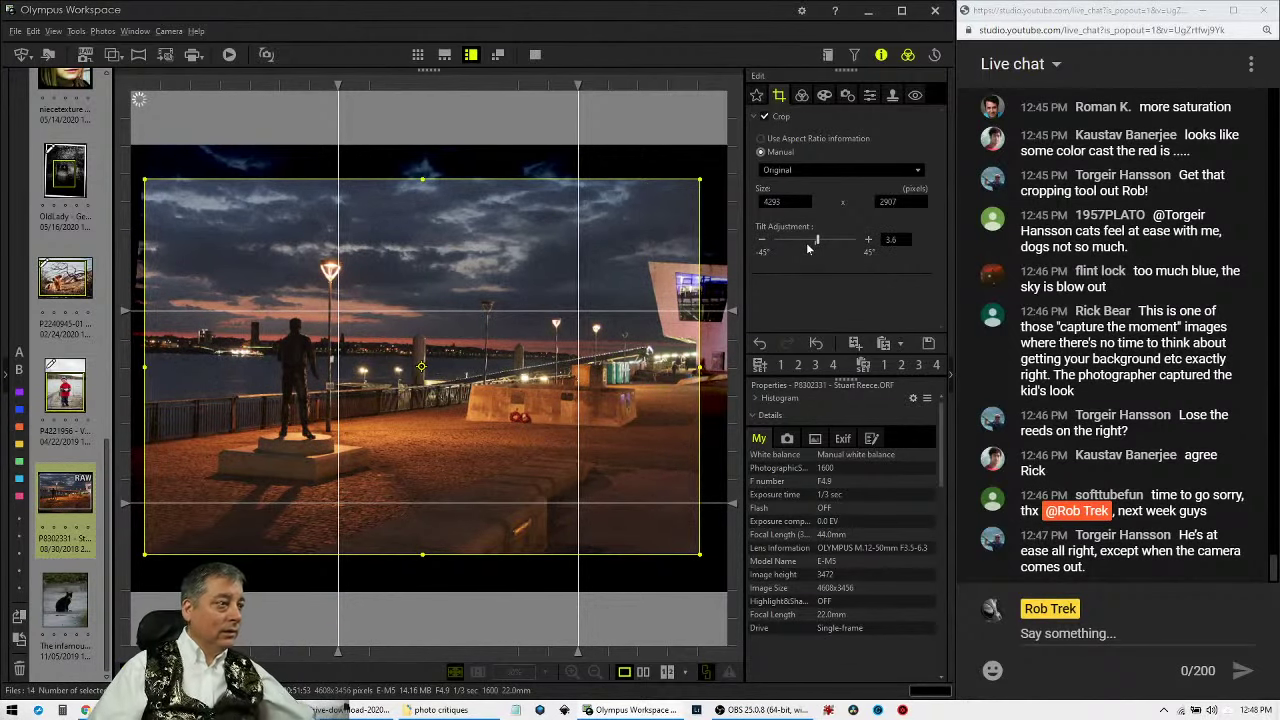
click(802, 95)
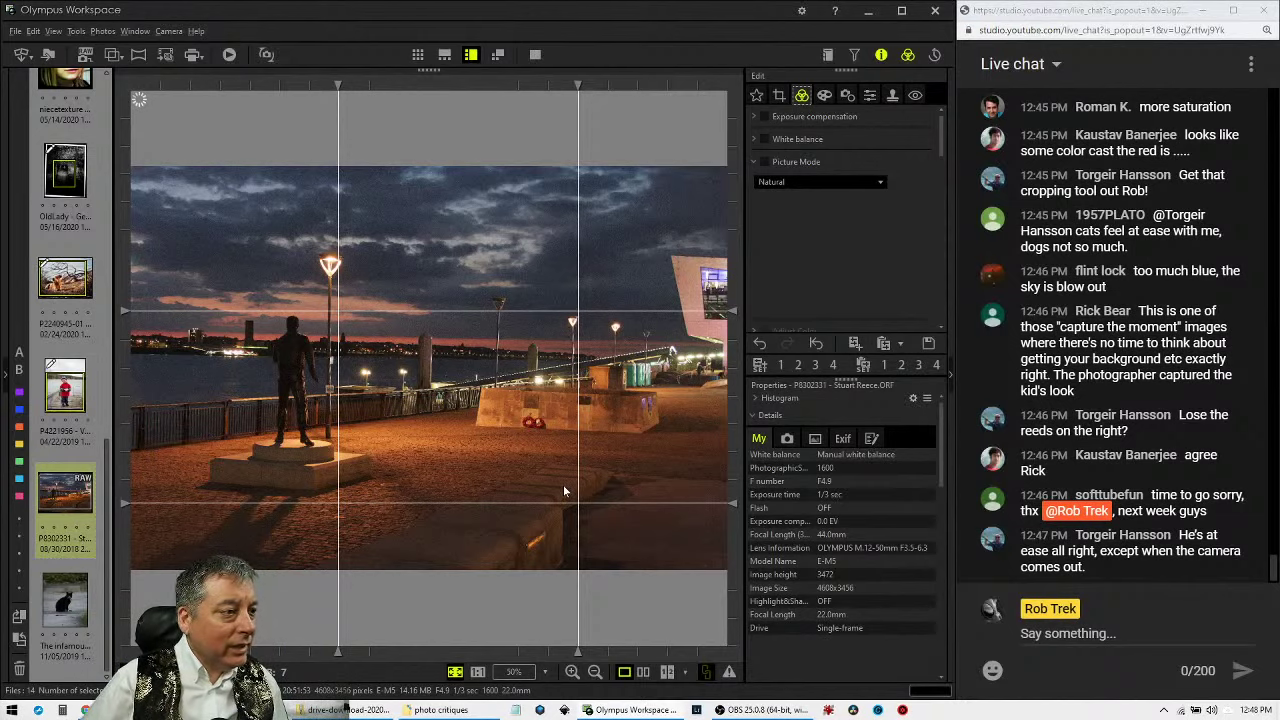
Inspect the night photo's noise at full magnification and set its Noise Filter to LOW.
click(505, 348)
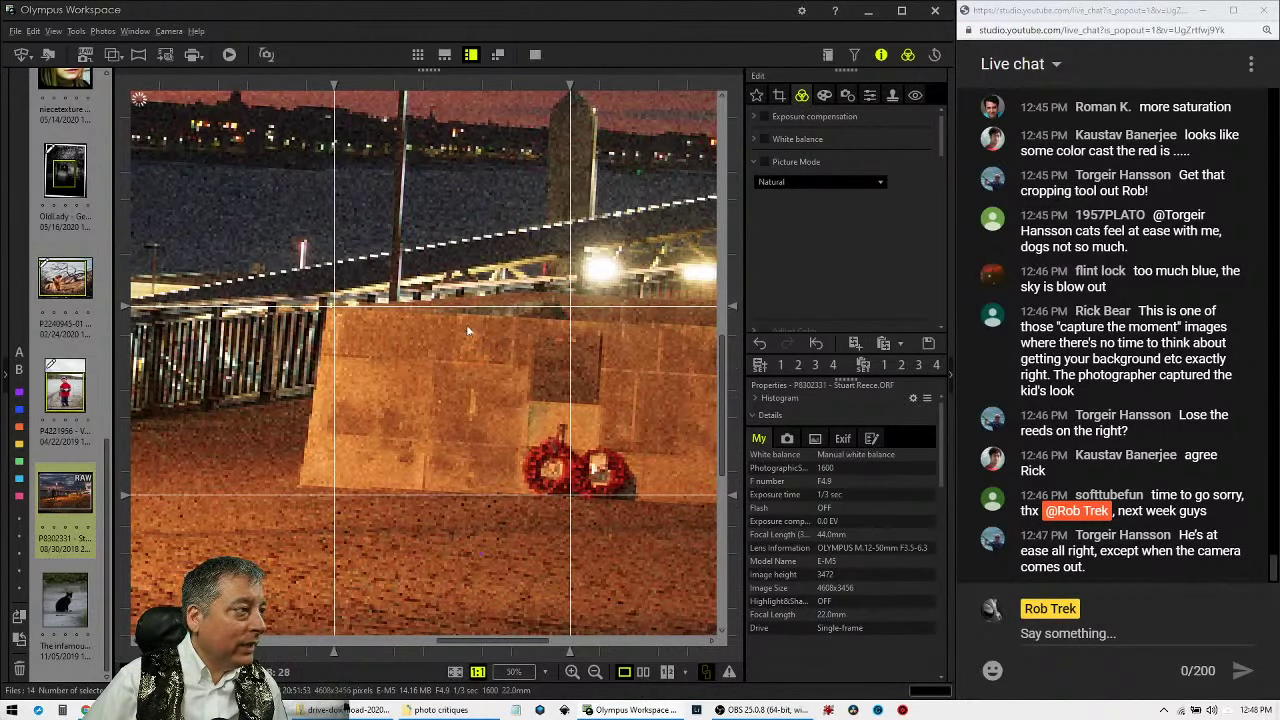
click(869, 95)
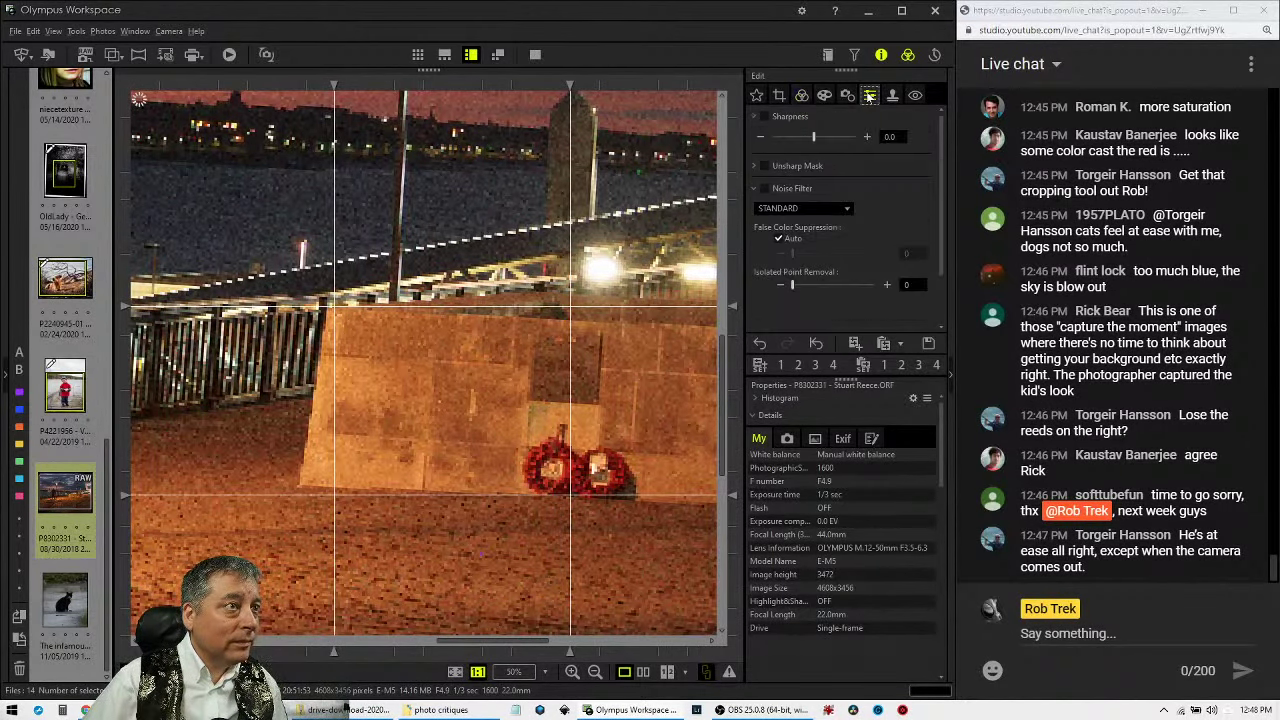
click(783, 208)
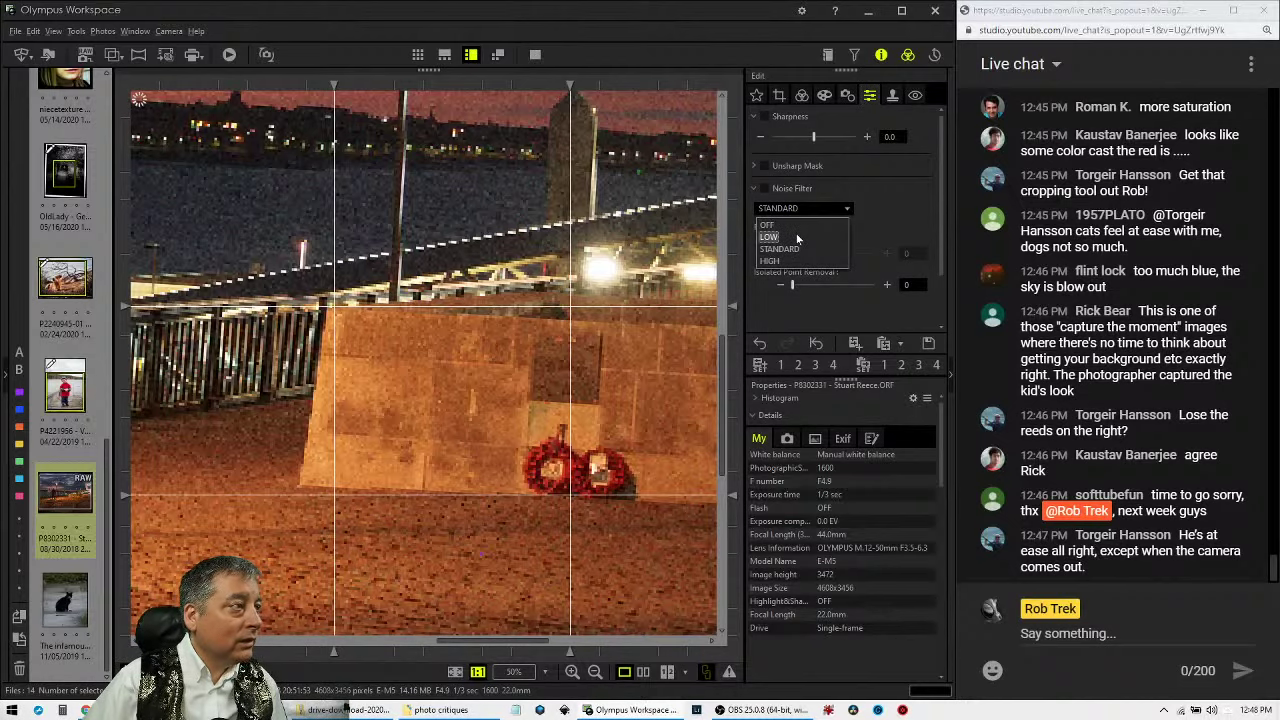
click(797, 237)
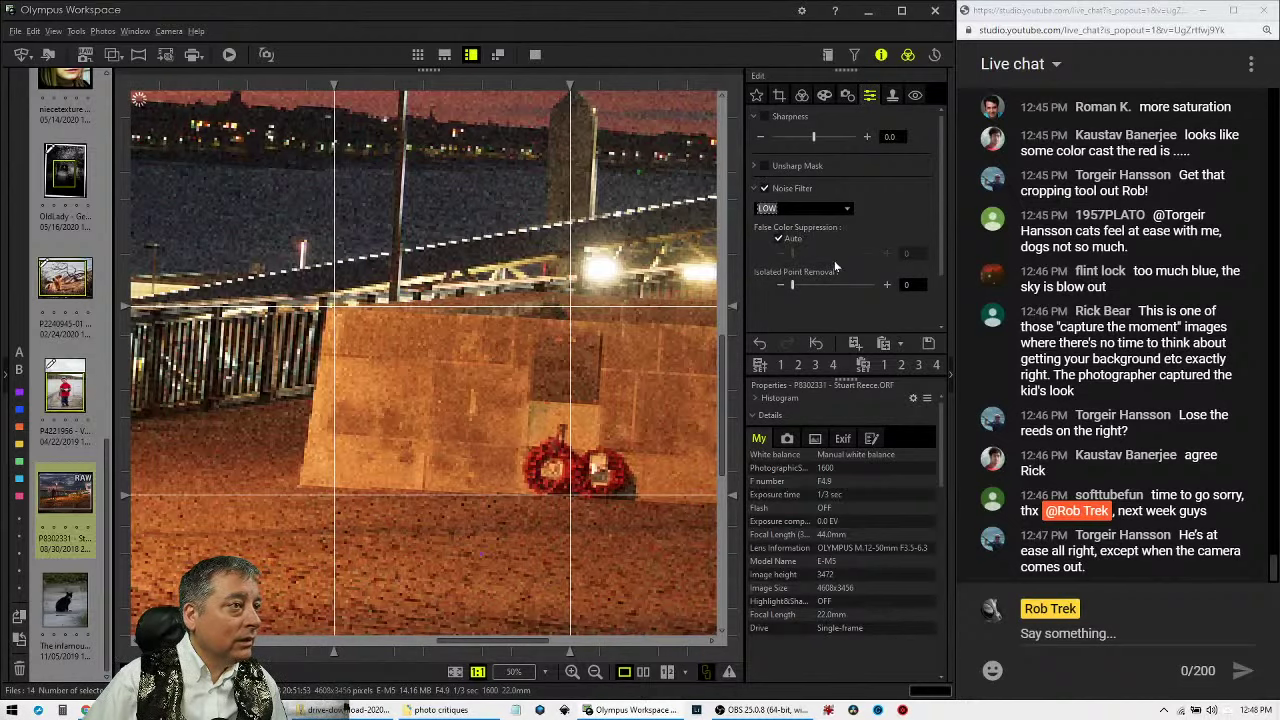
Try the Monotone picture mode on the whole night photo and return it to Natural for comparison.
click(847, 96)
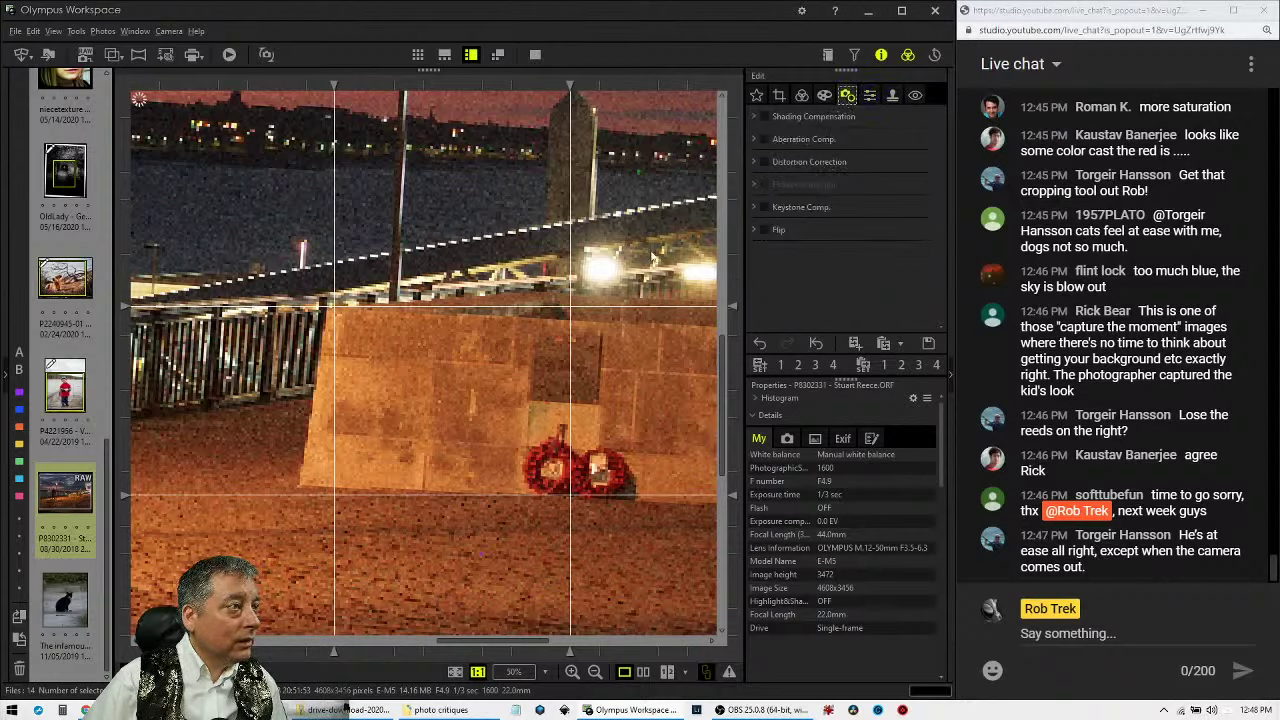
click(800, 98)
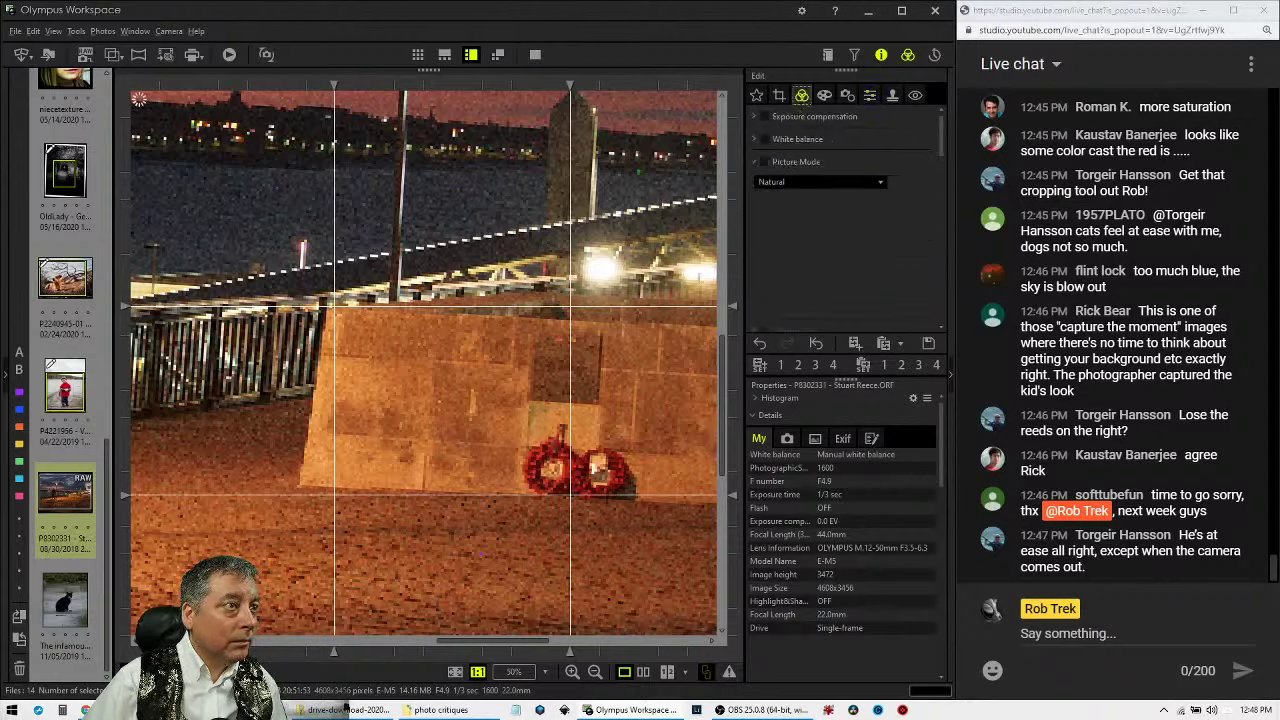
click(608, 368)
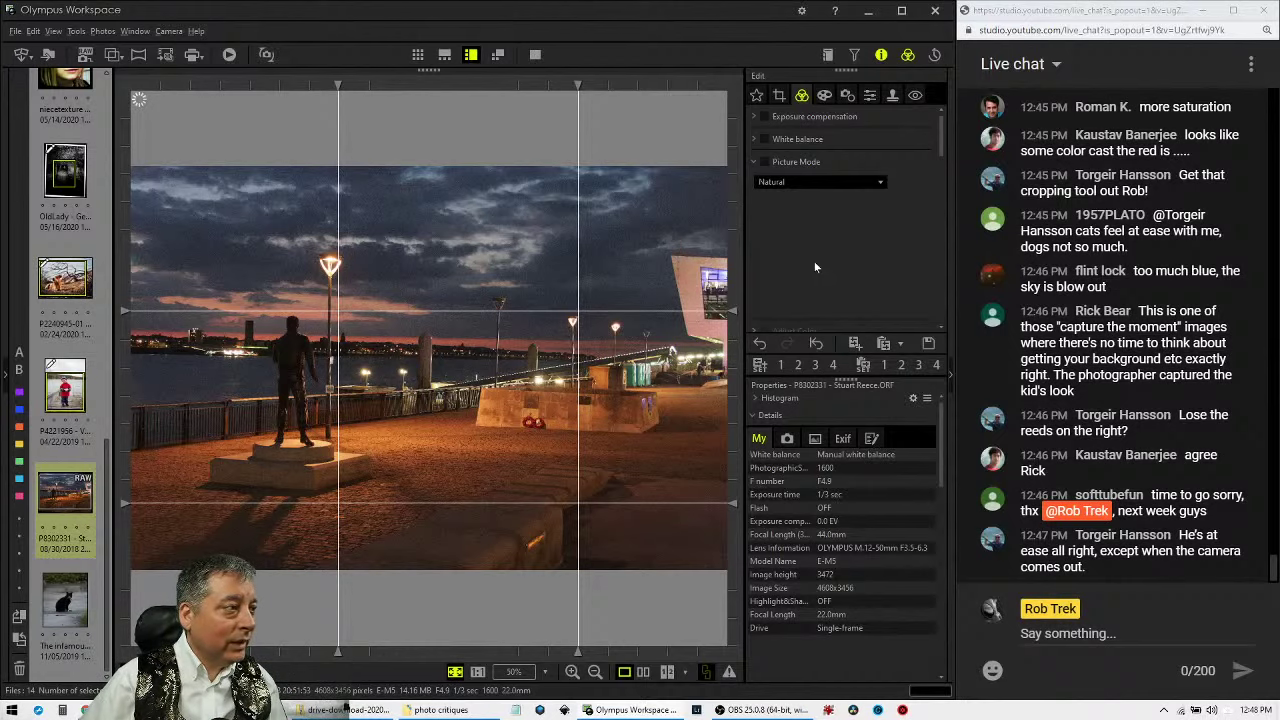
click(830, 178)
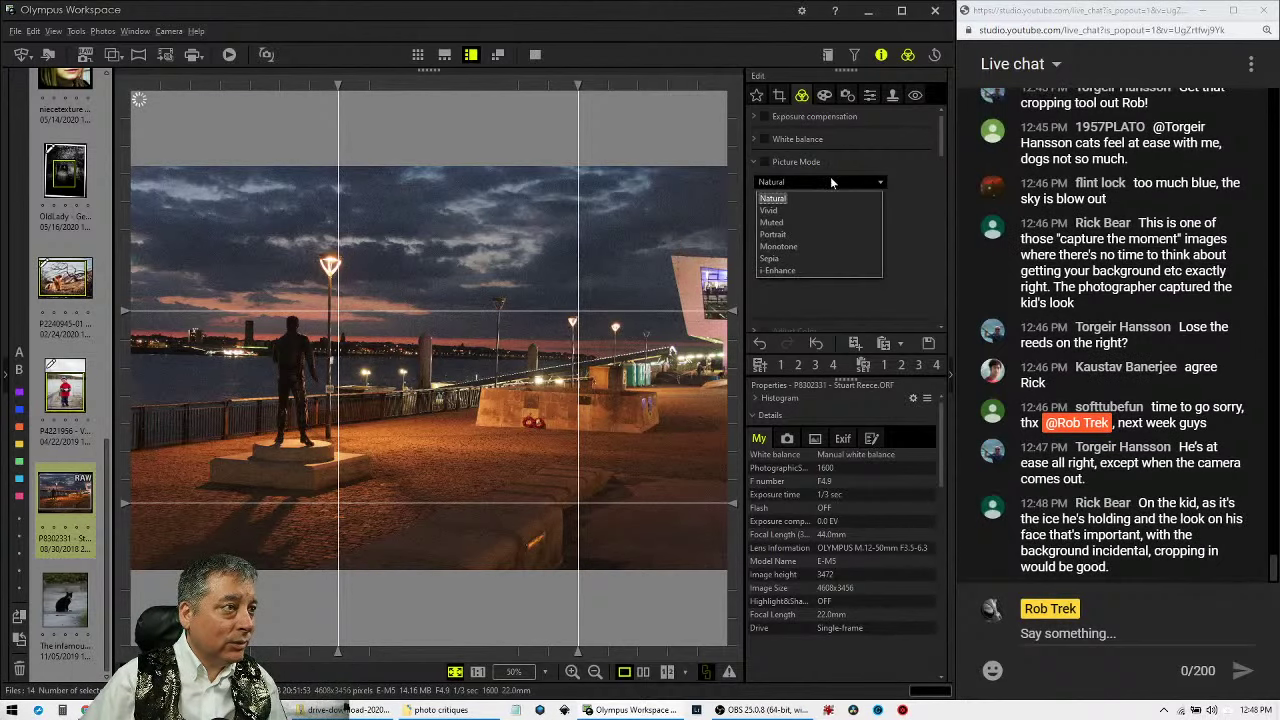
click(823, 245)
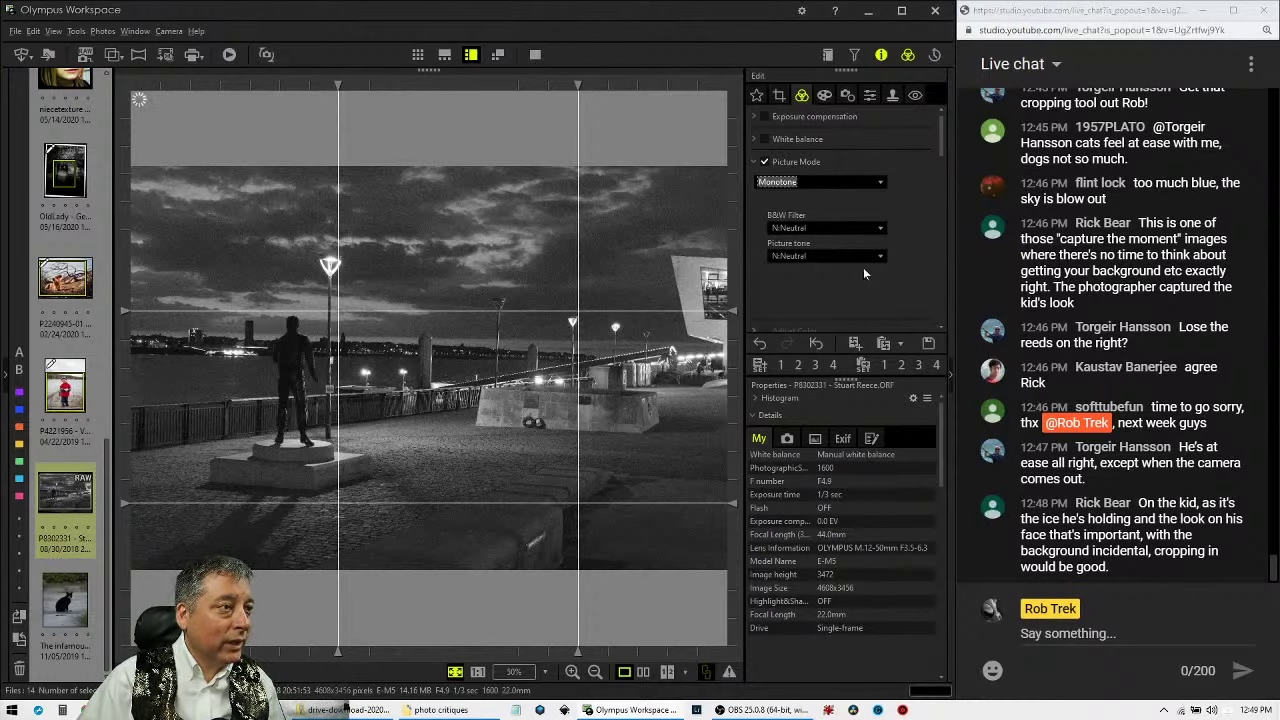
click(836, 182)
click(832, 196)
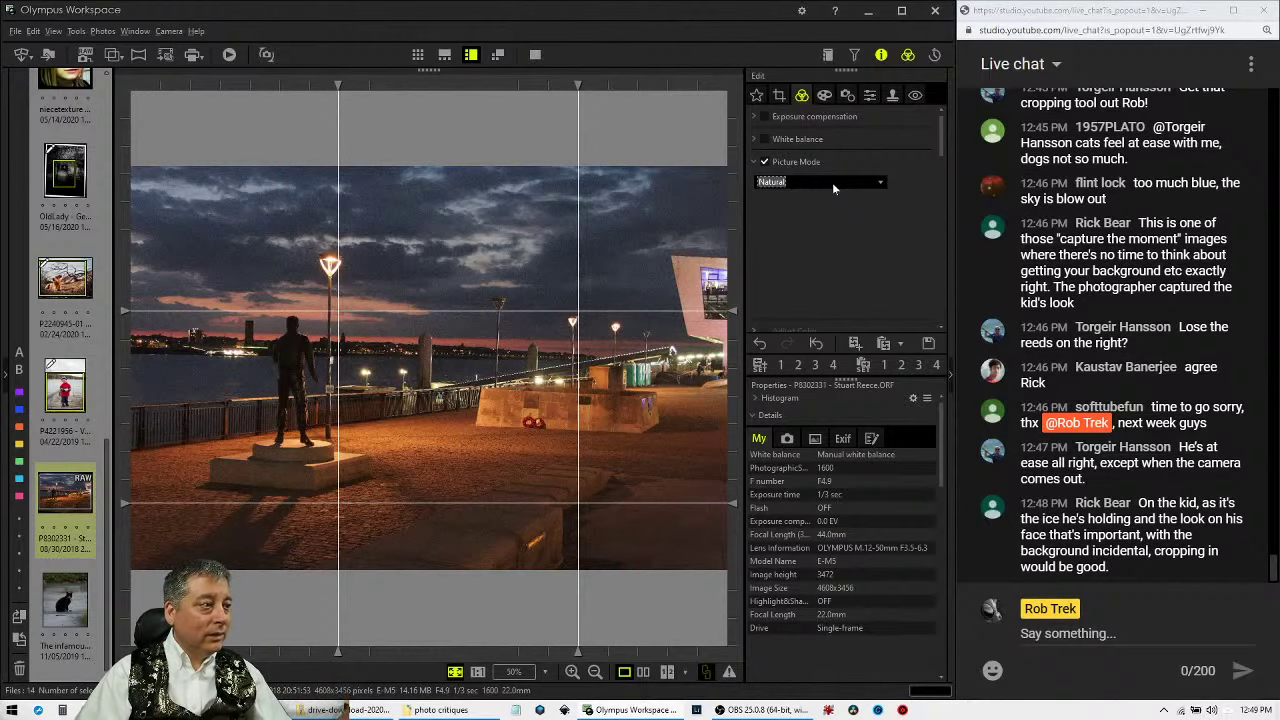
Convert the night photo to the Monotone picture mode with a Red B&W filter.
click(832, 182)
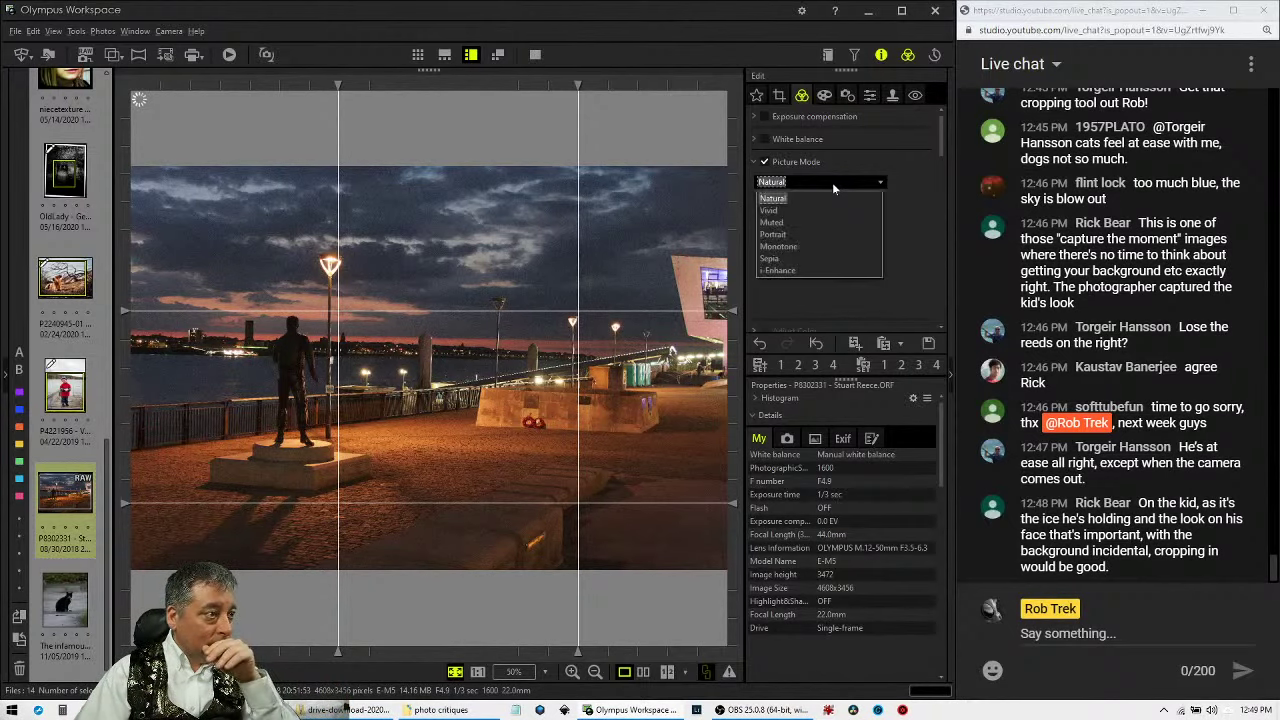
click(826, 245)
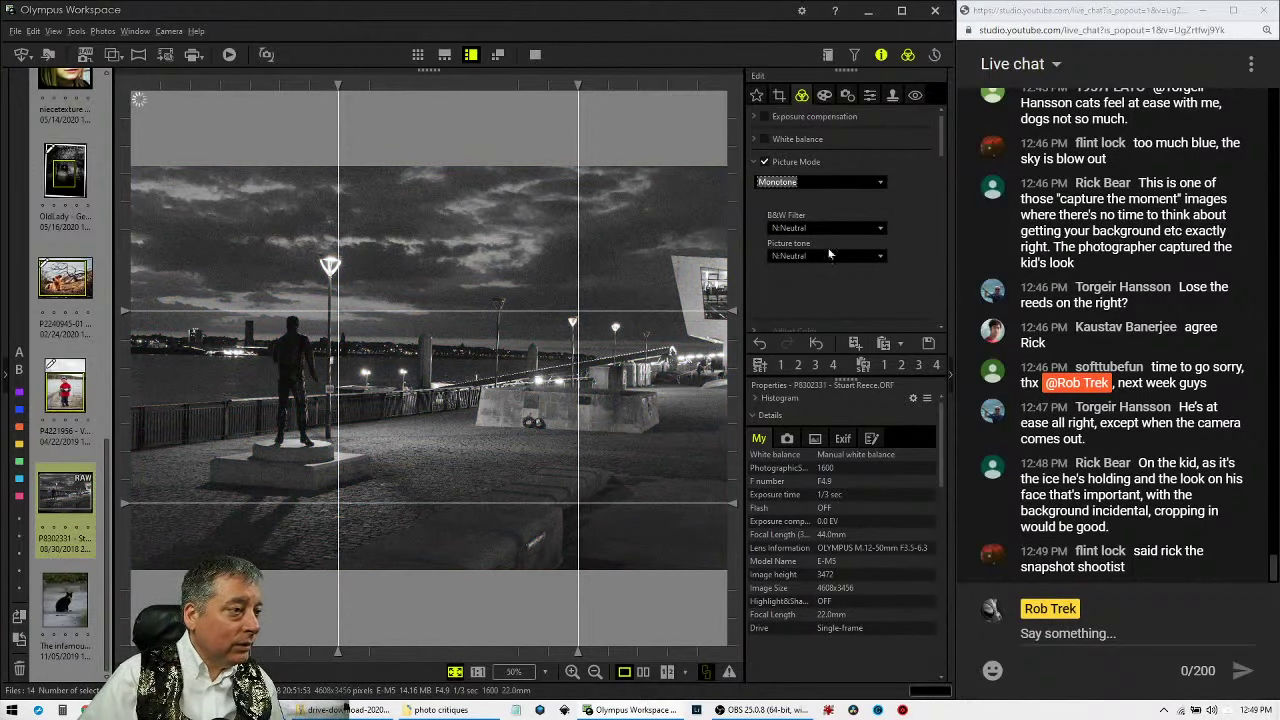
click(870, 228)
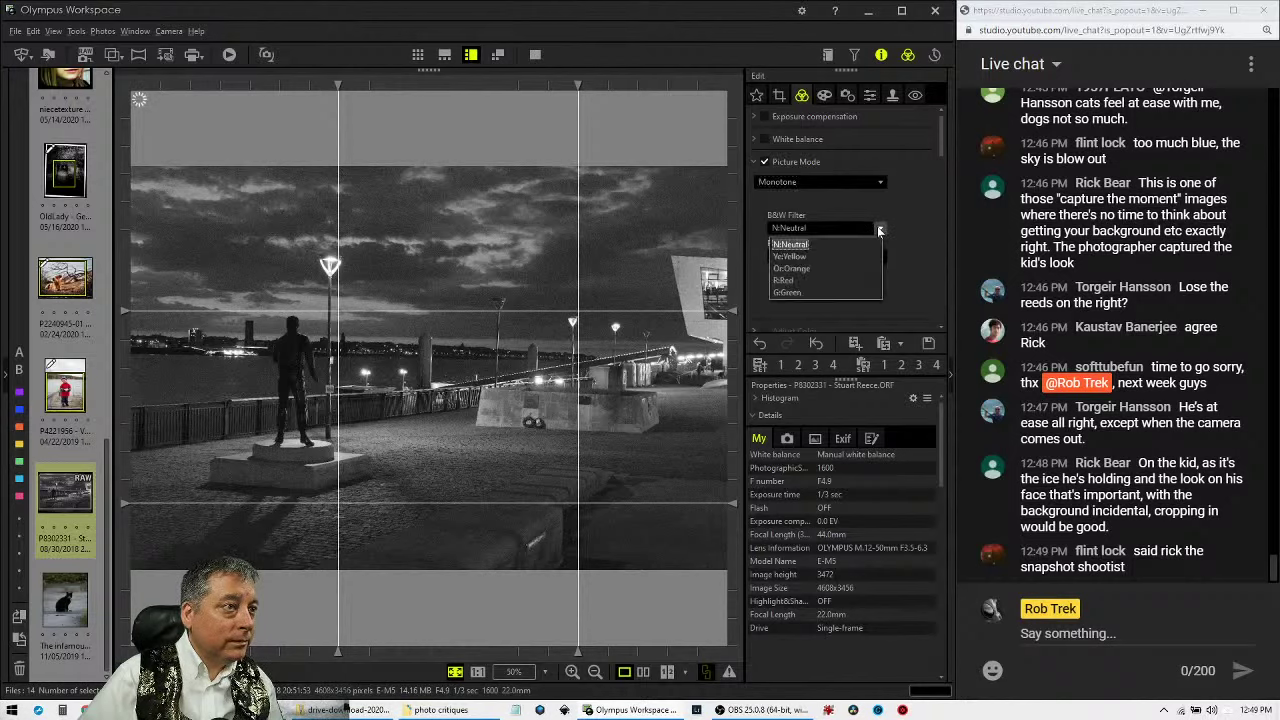
click(846, 278)
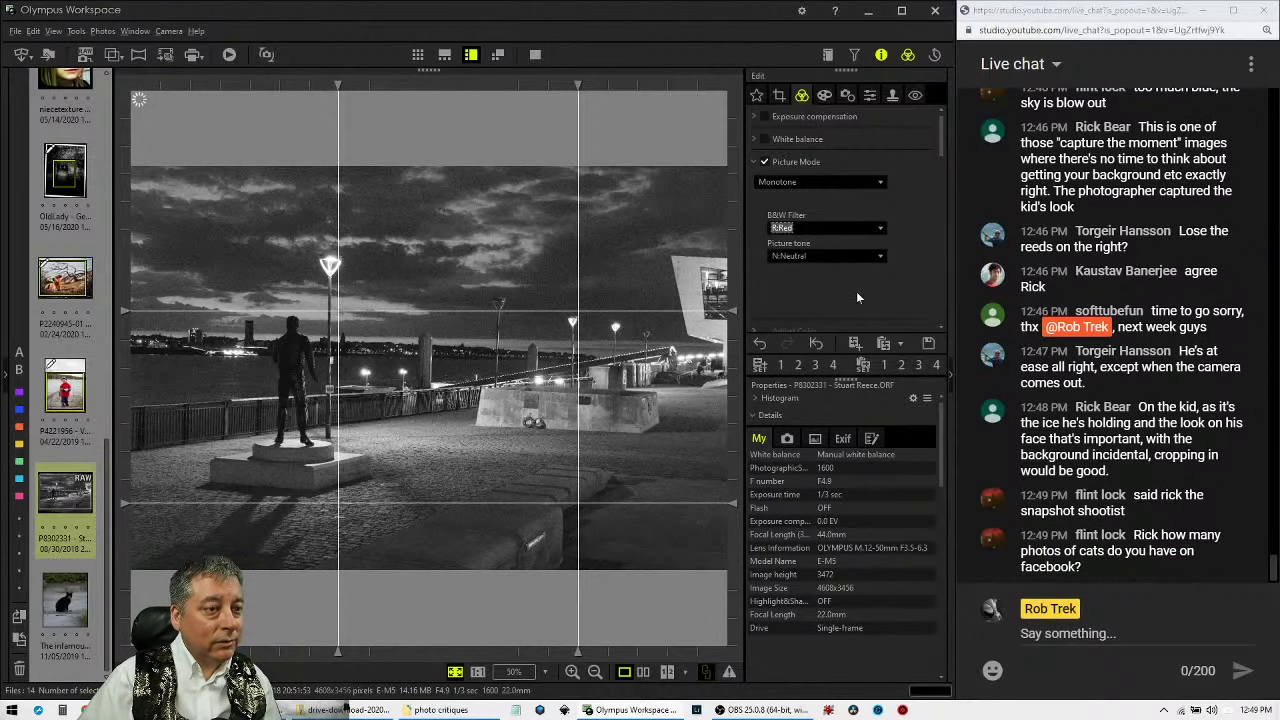
Lower the red channel's white input level to 232 in the night photo's tone curve.
scroll(858, 291, down, 3)
scroll(858, 291, down, 5)
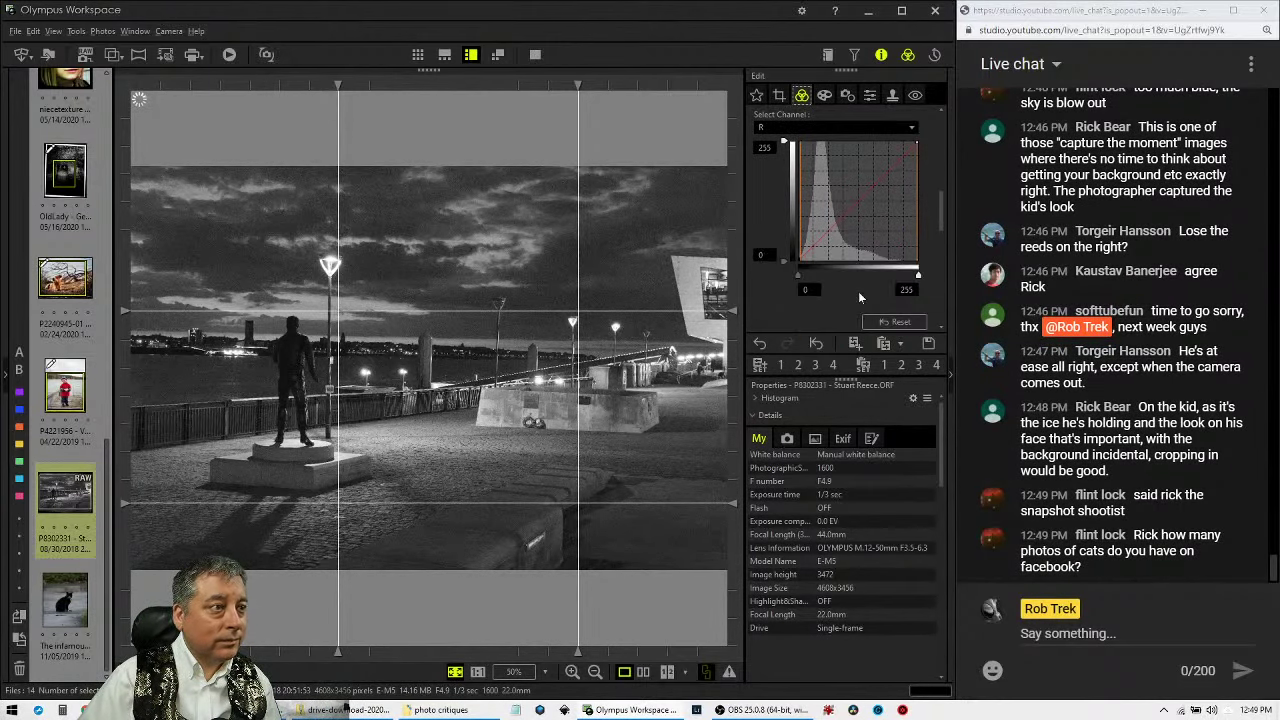
drag(918, 214, 910, 220)
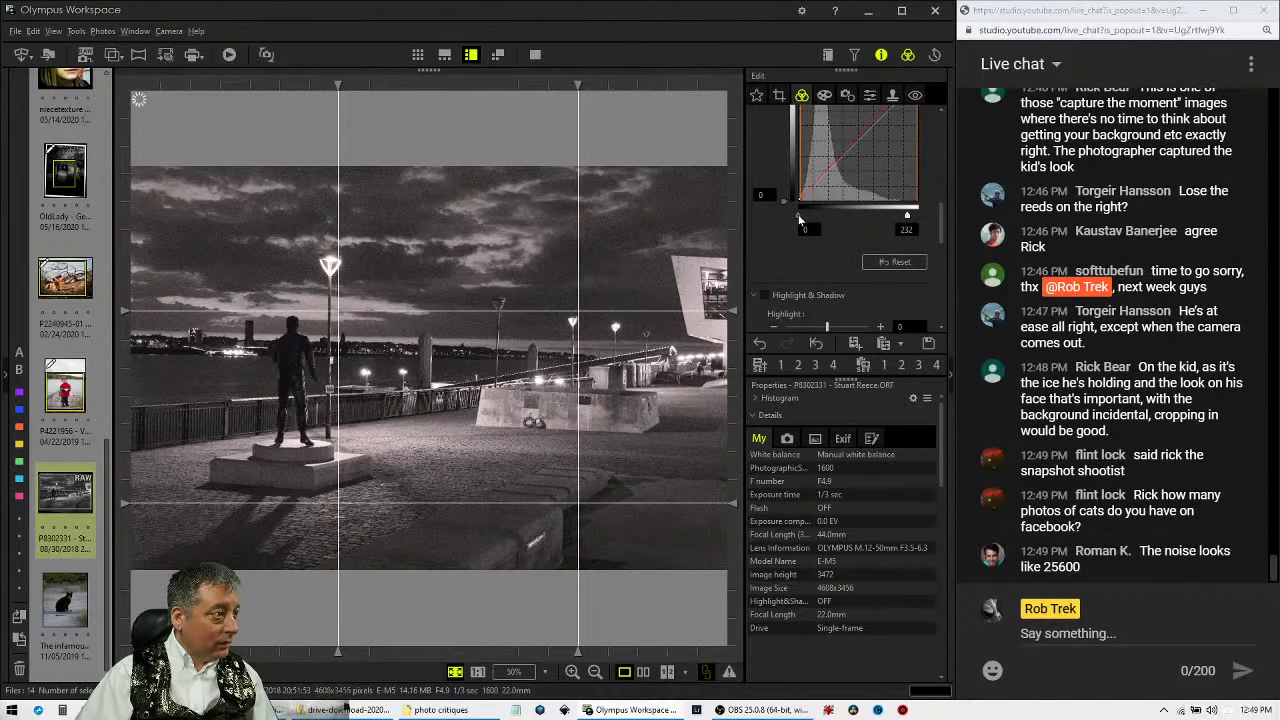
Raise the night photo's Dehaze to 89 and hide the alignment guides over the image.
scroll(778, 240, down, 2)
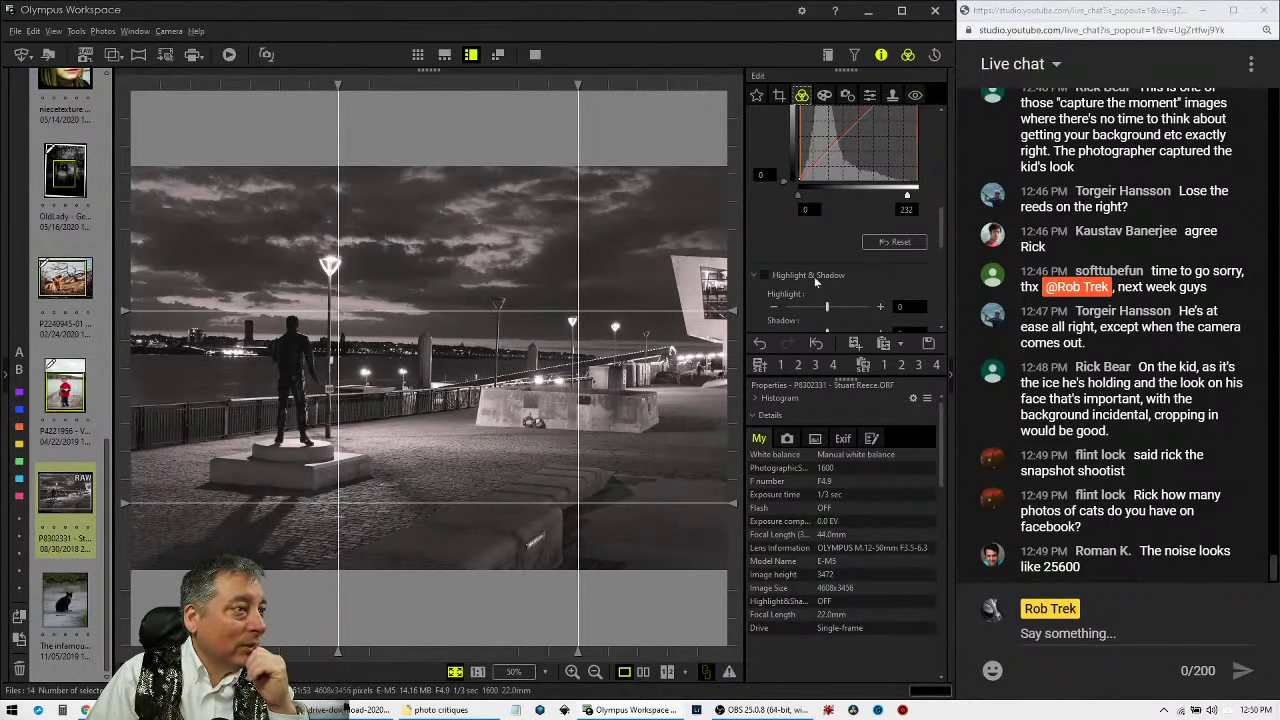
scroll(836, 279, down, 1)
scroll(836, 279, down, 4)
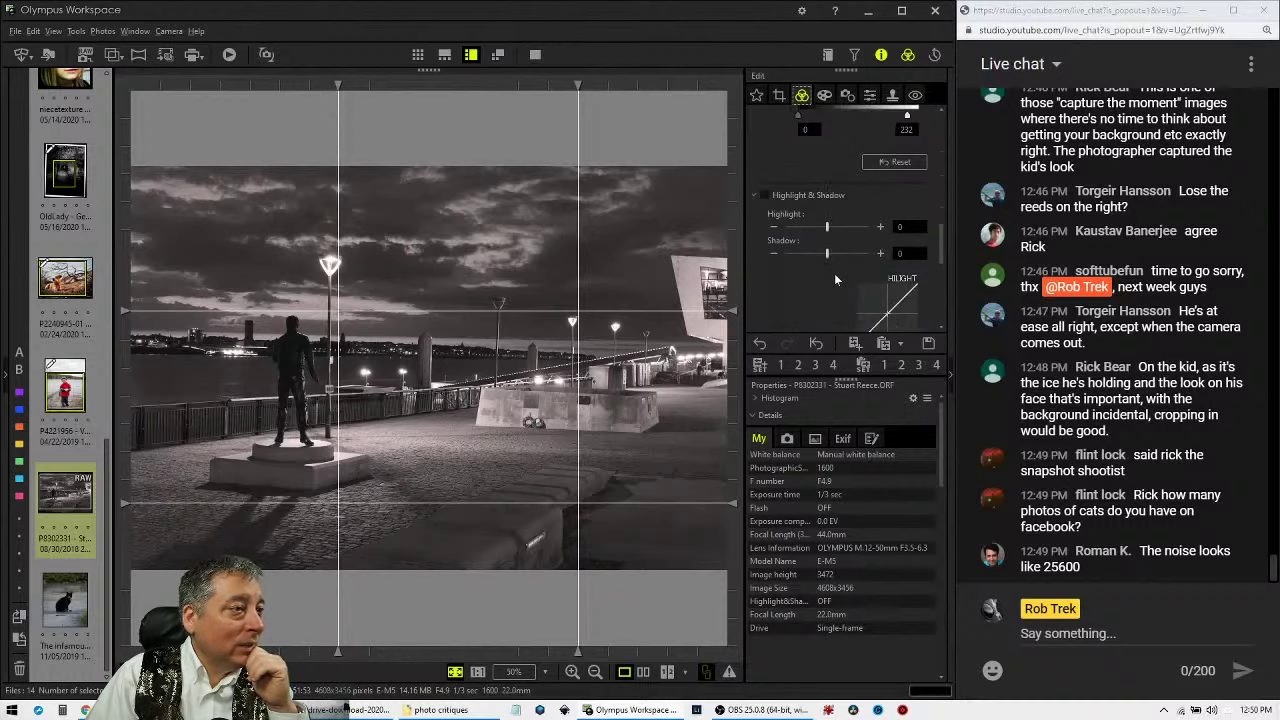
scroll(834, 273, down, 5)
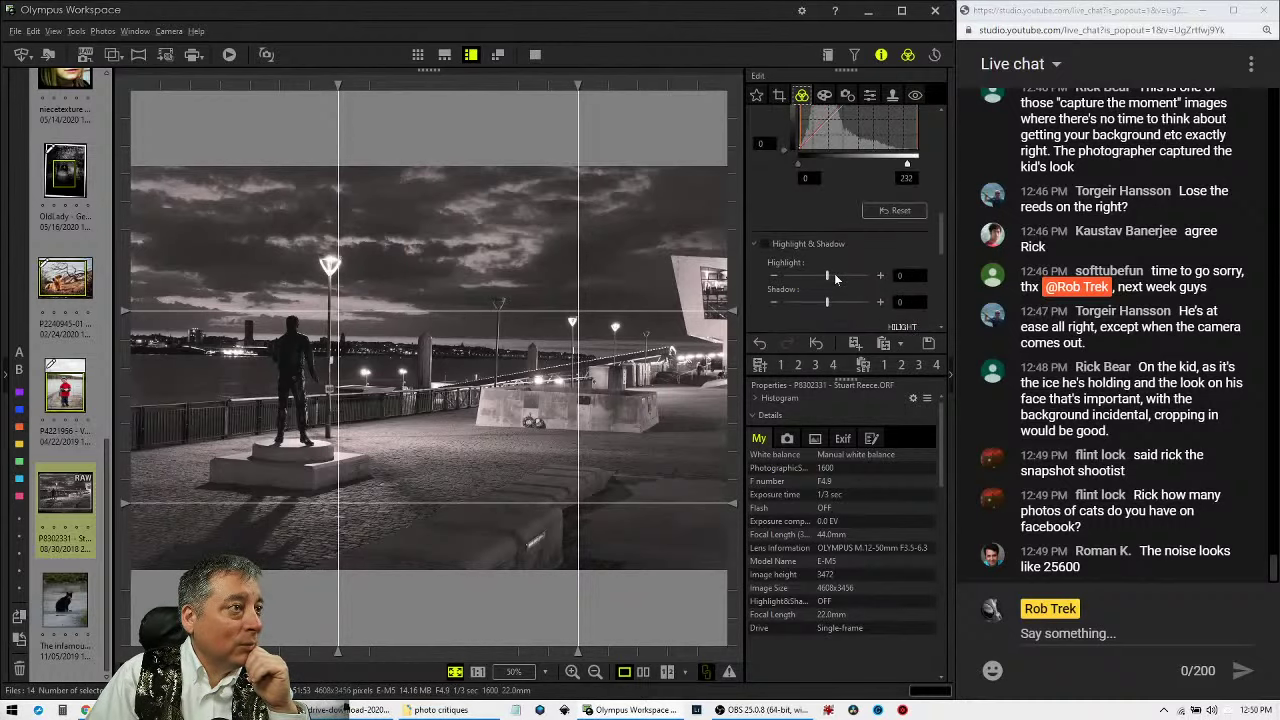
drag(777, 309, 812, 312)
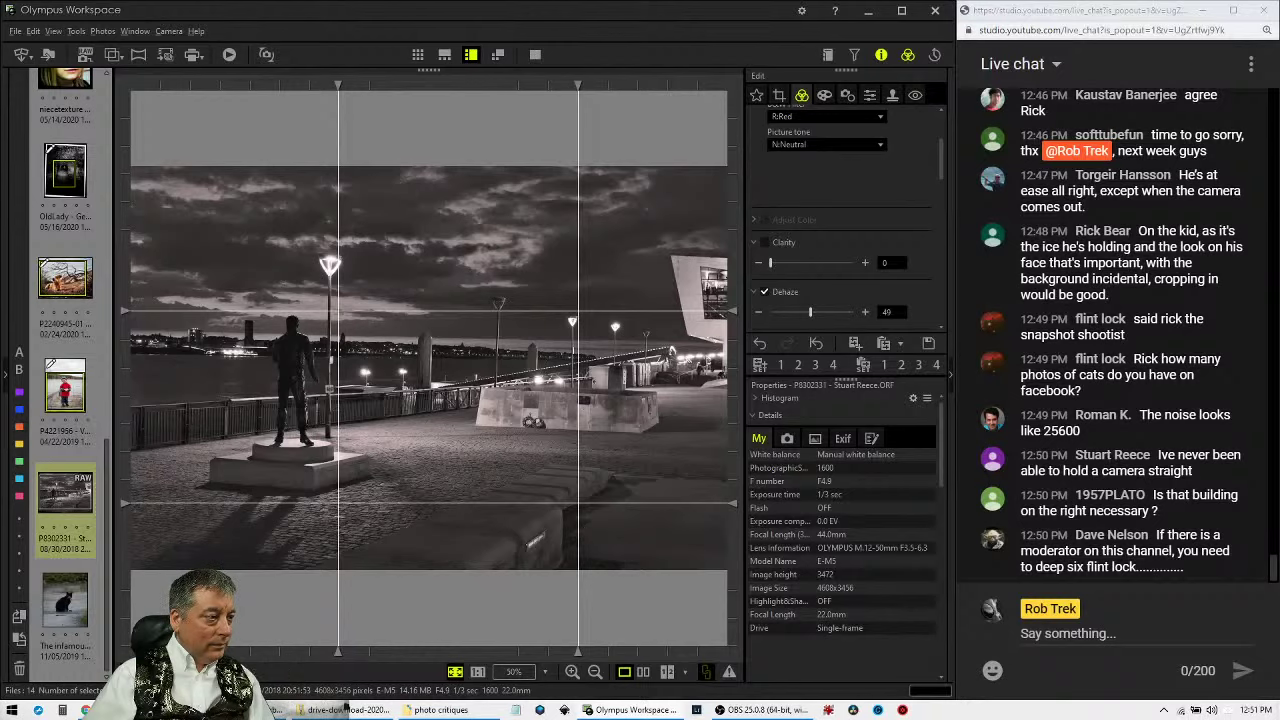
click(451, 580)
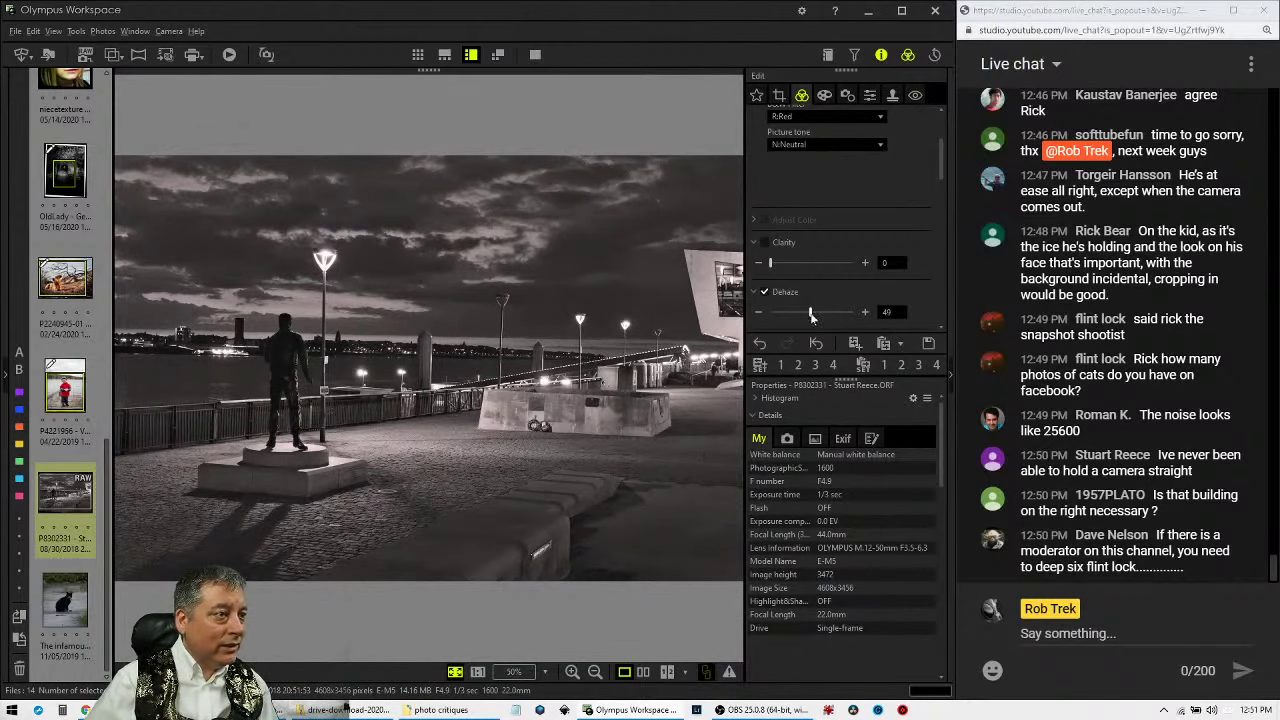
drag(811, 312, 843, 313)
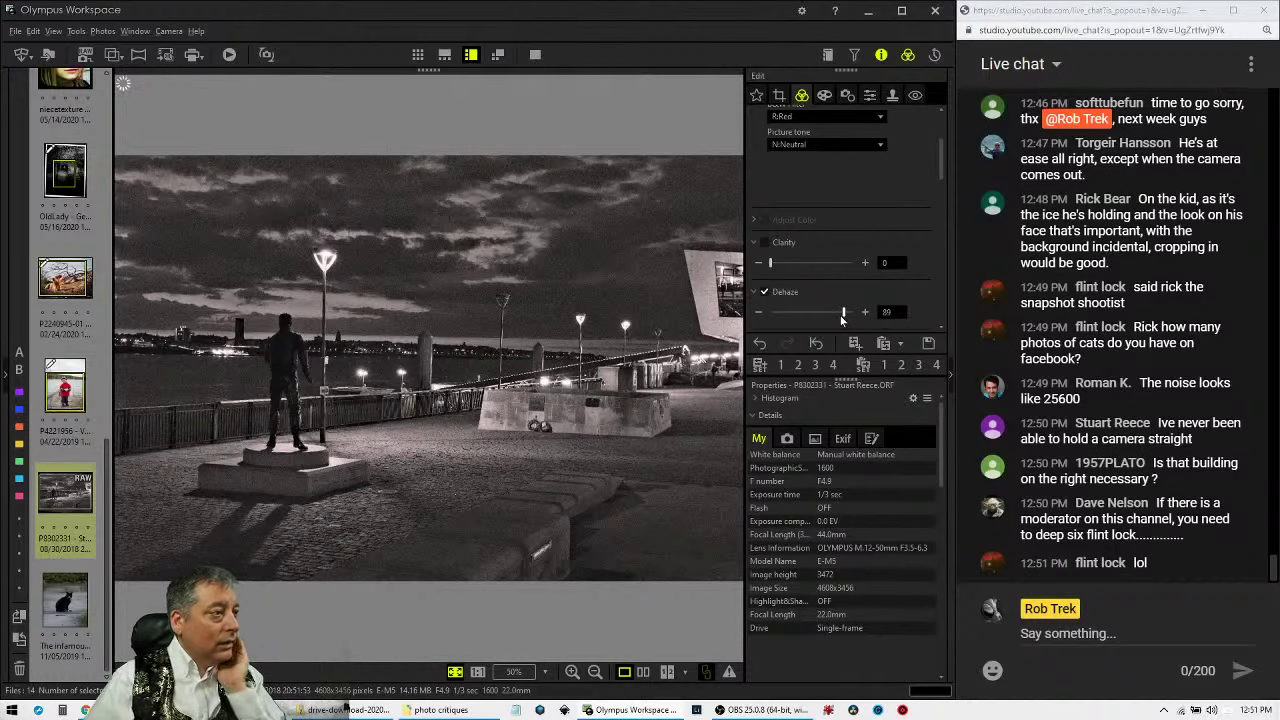
Deepen the night photo's contrast with Shadow at -2 and Highlight at 1.
scroll(876, 214, up, 3)
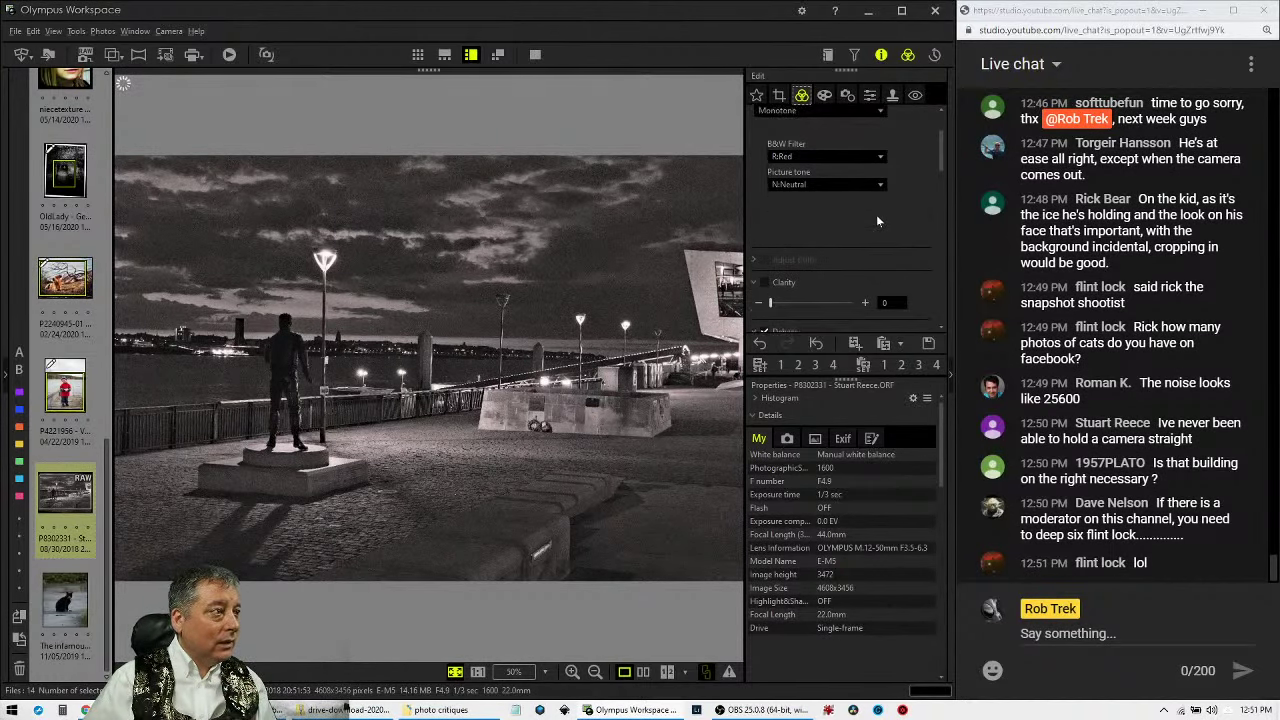
scroll(877, 215, down, 6)
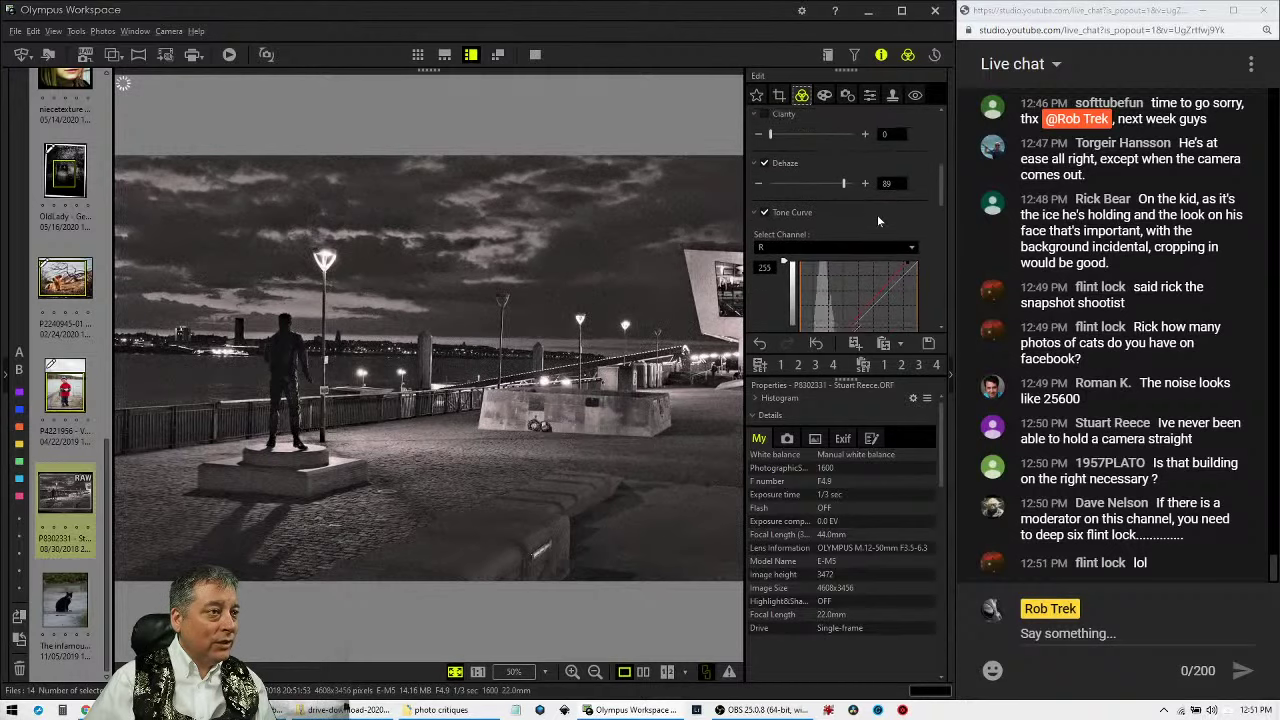
scroll(878, 214, down, 5)
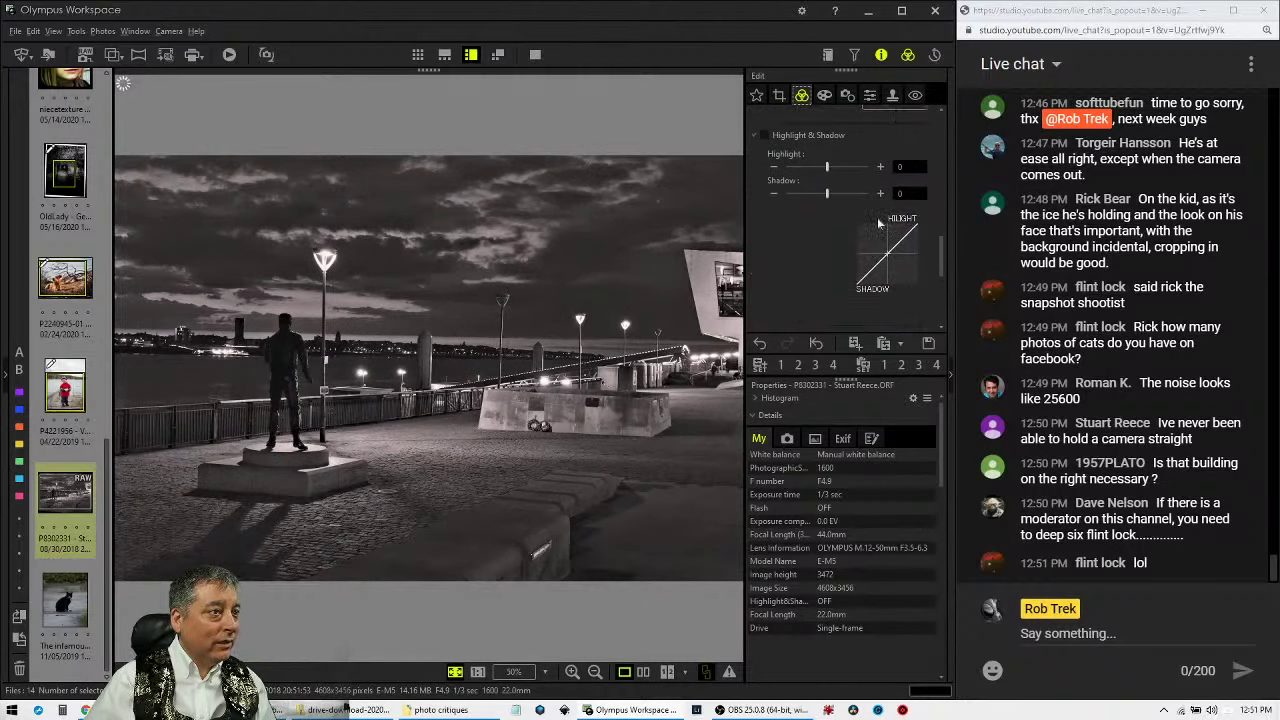
scroll(877, 217, down, 4)
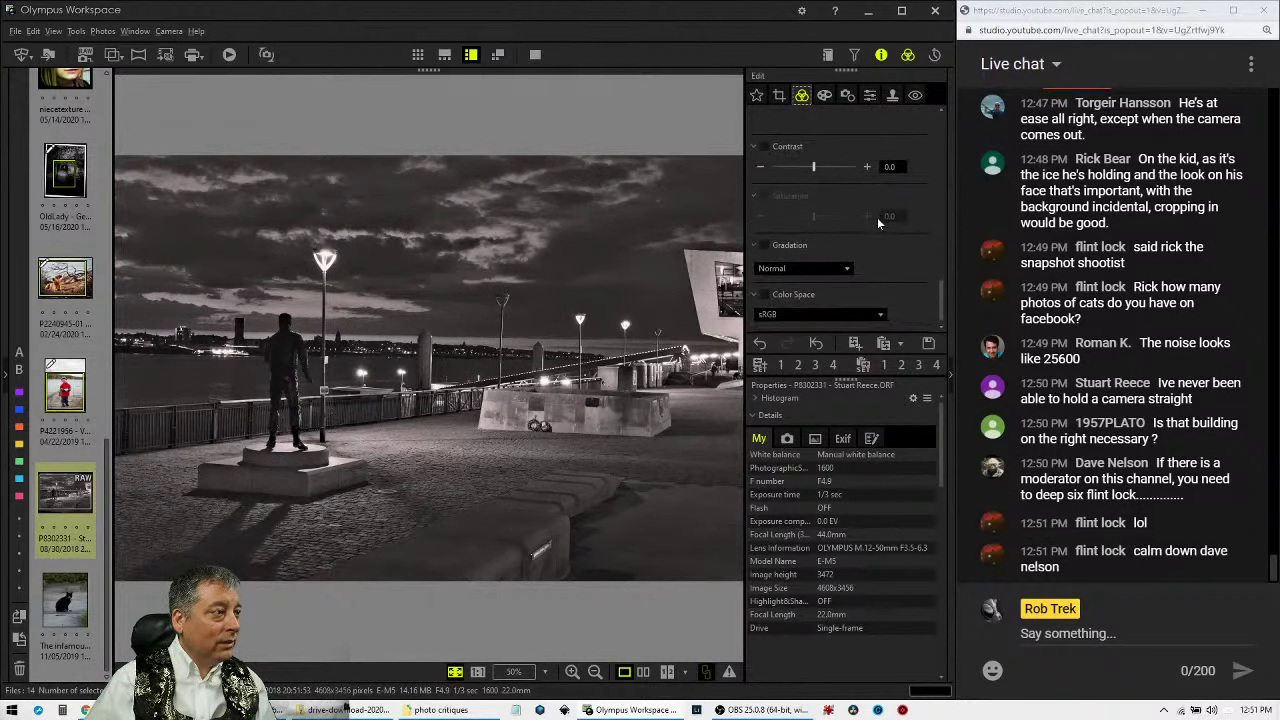
scroll(877, 217, up, 6)
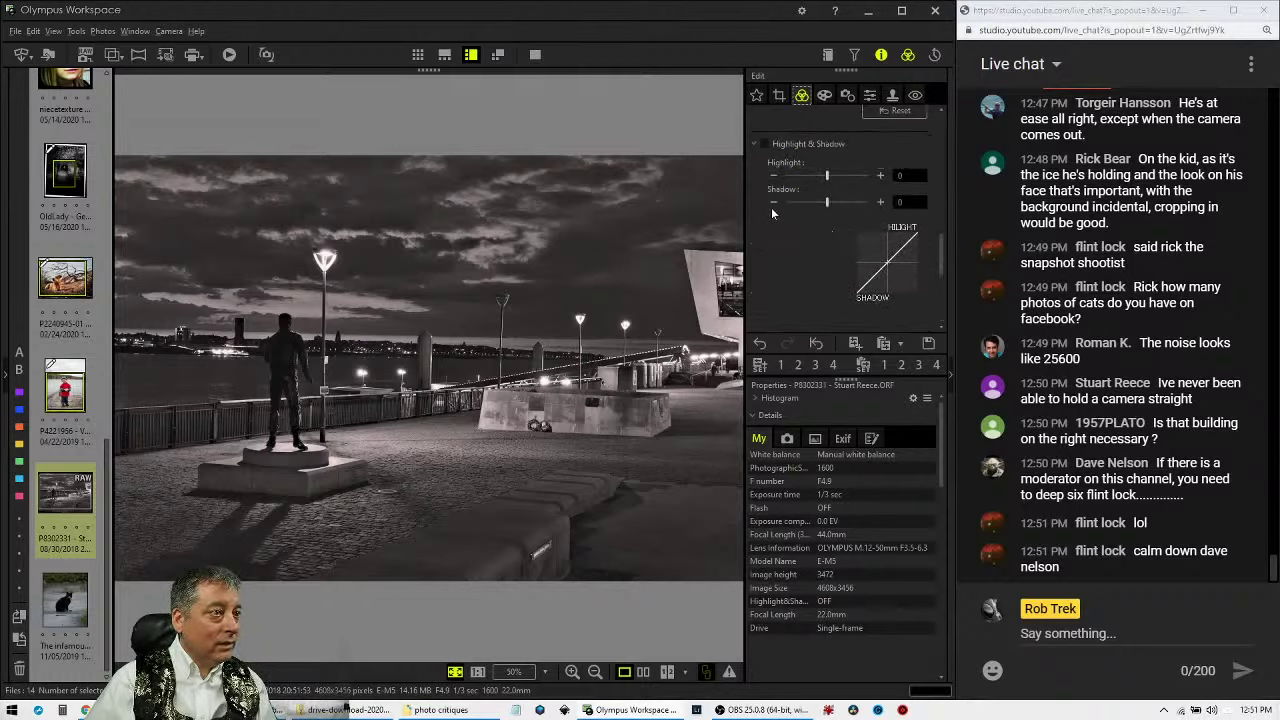
scroll(772, 269, up, 1)
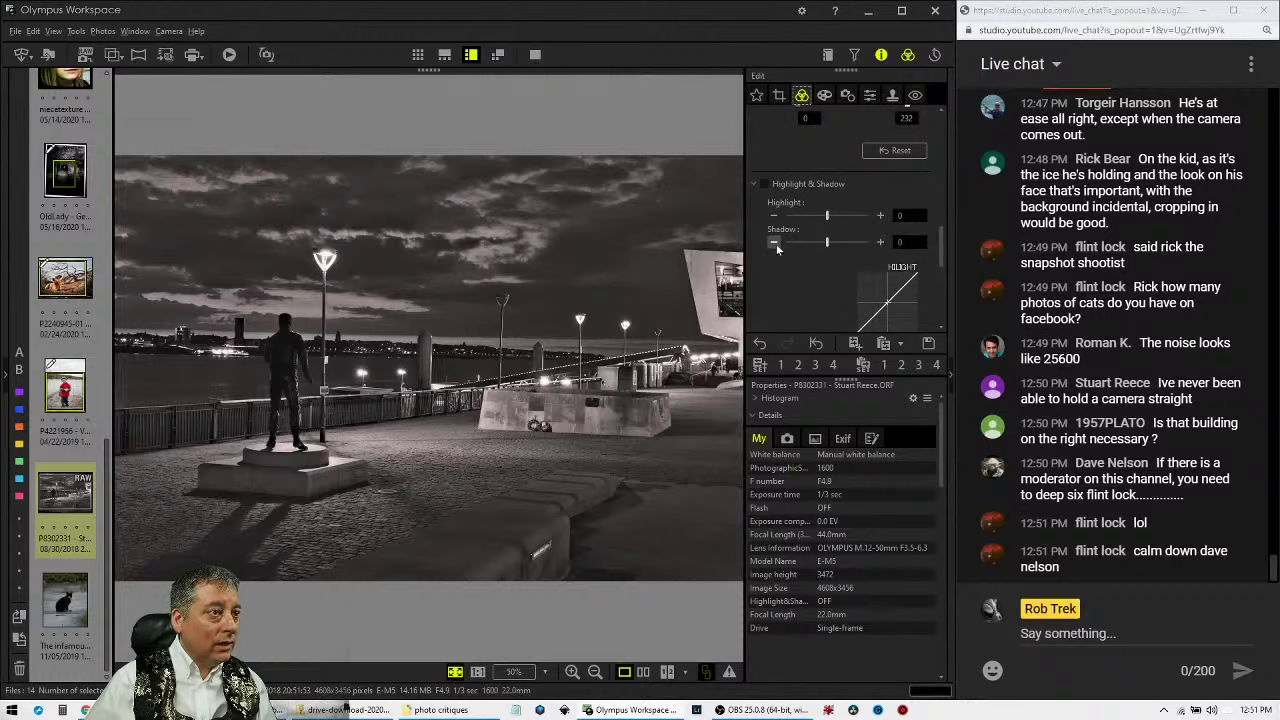
scroll(779, 282, down, 1)
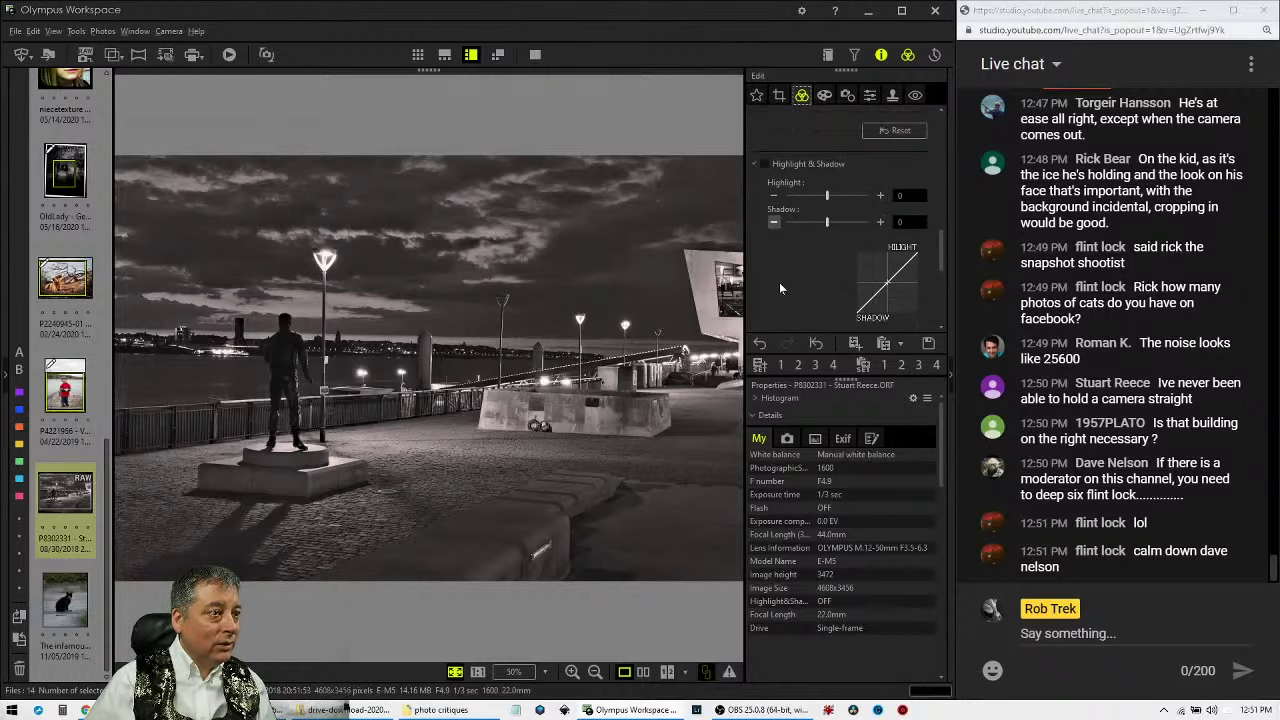
click(775, 222)
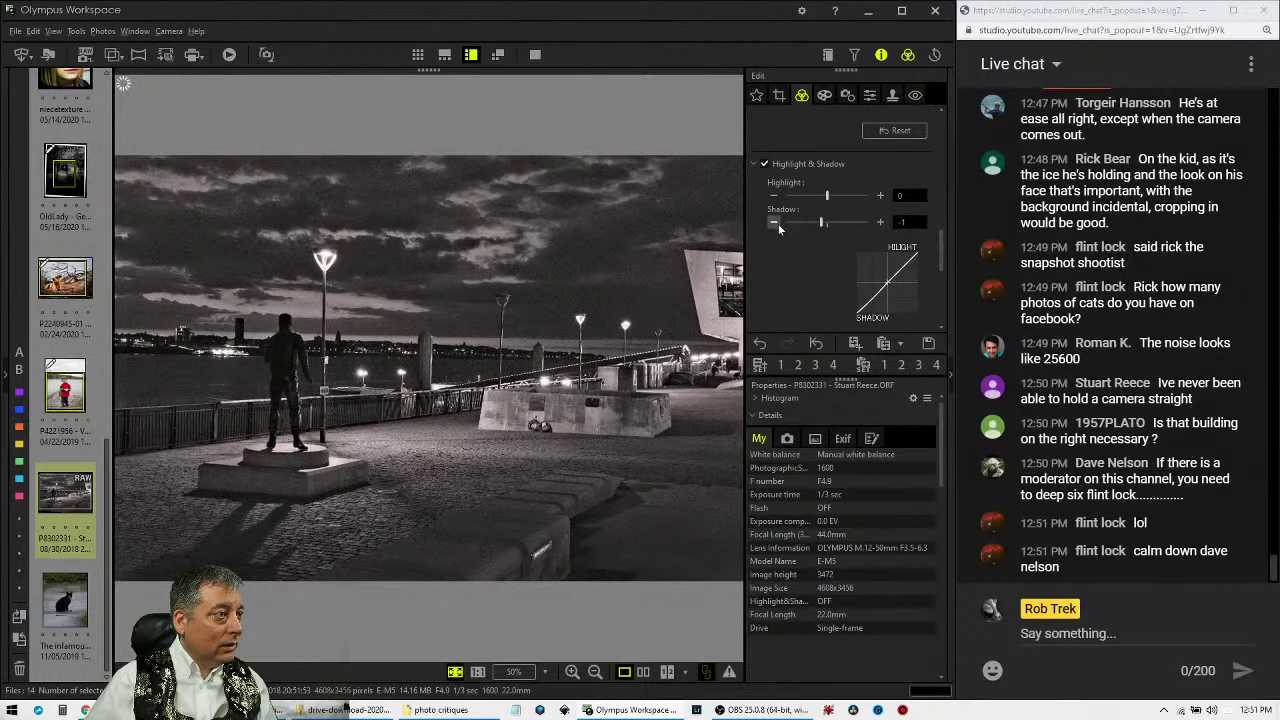
click(776, 223)
click(880, 195)
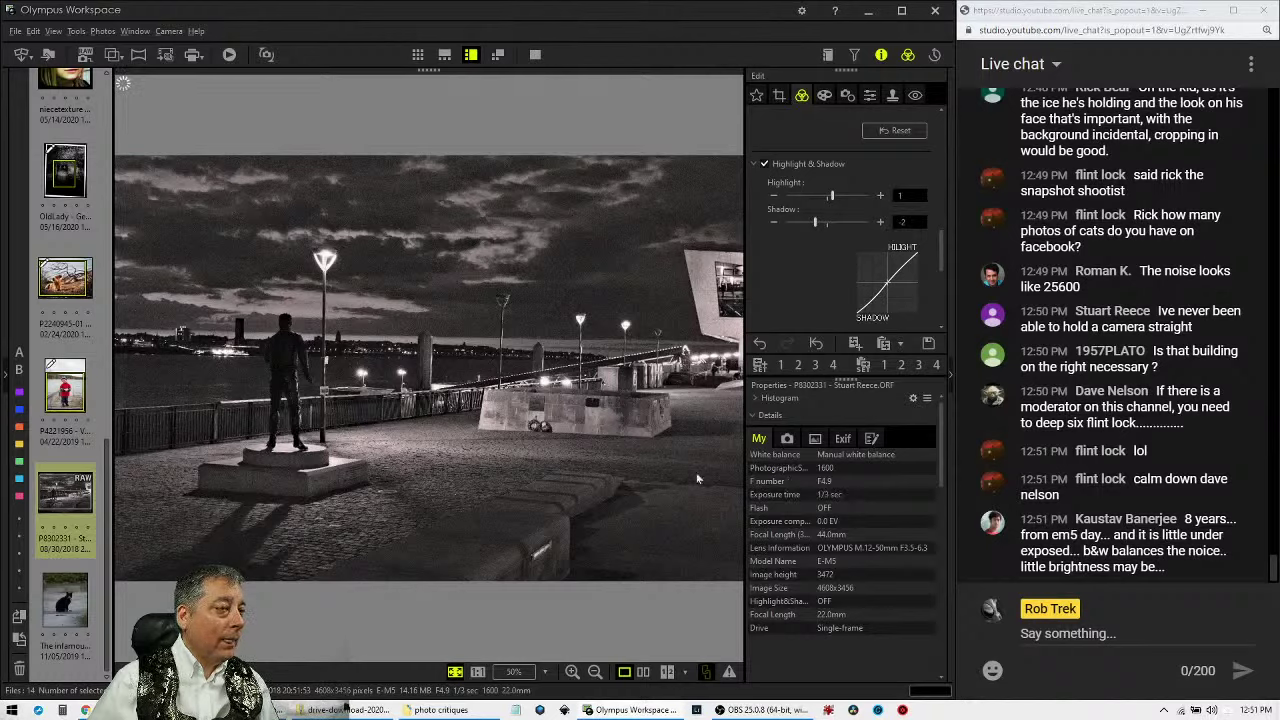
Tighten the manual crop to 3825 x 2399 pixels, excluding the building on the right, and shift the frame down toward the foreground.
mouse_move(650, 706)
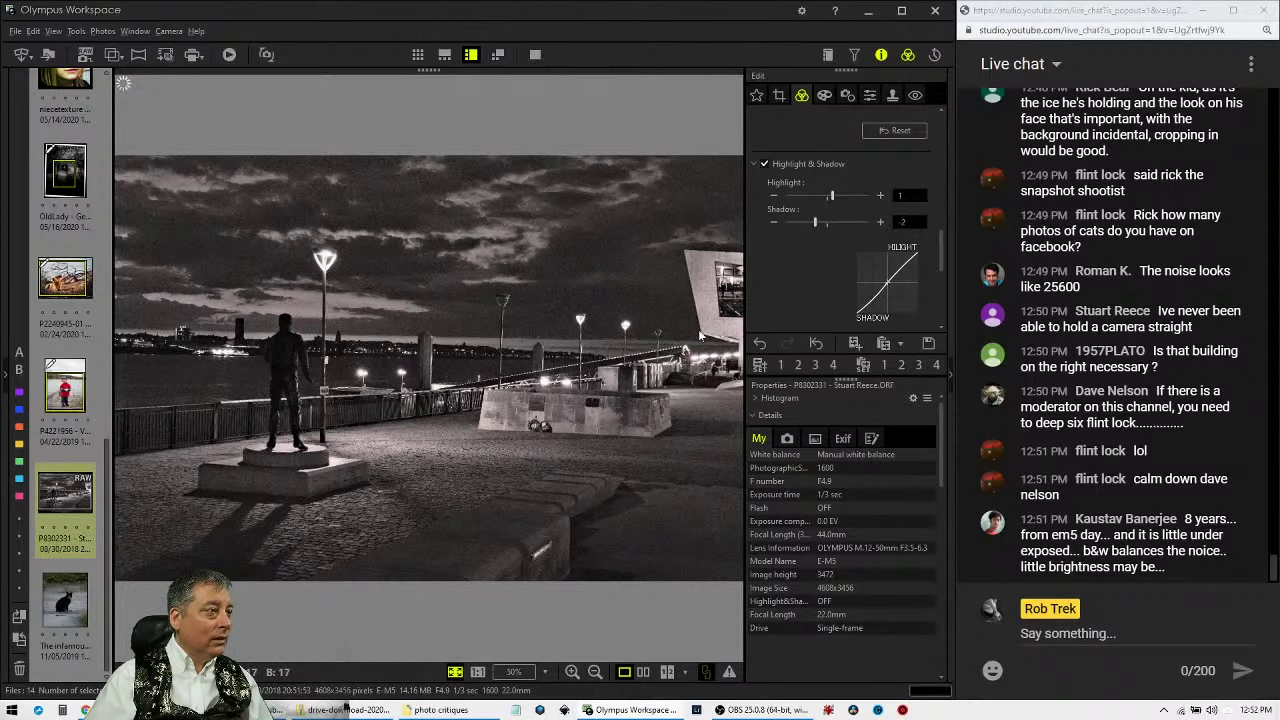
click(779, 95)
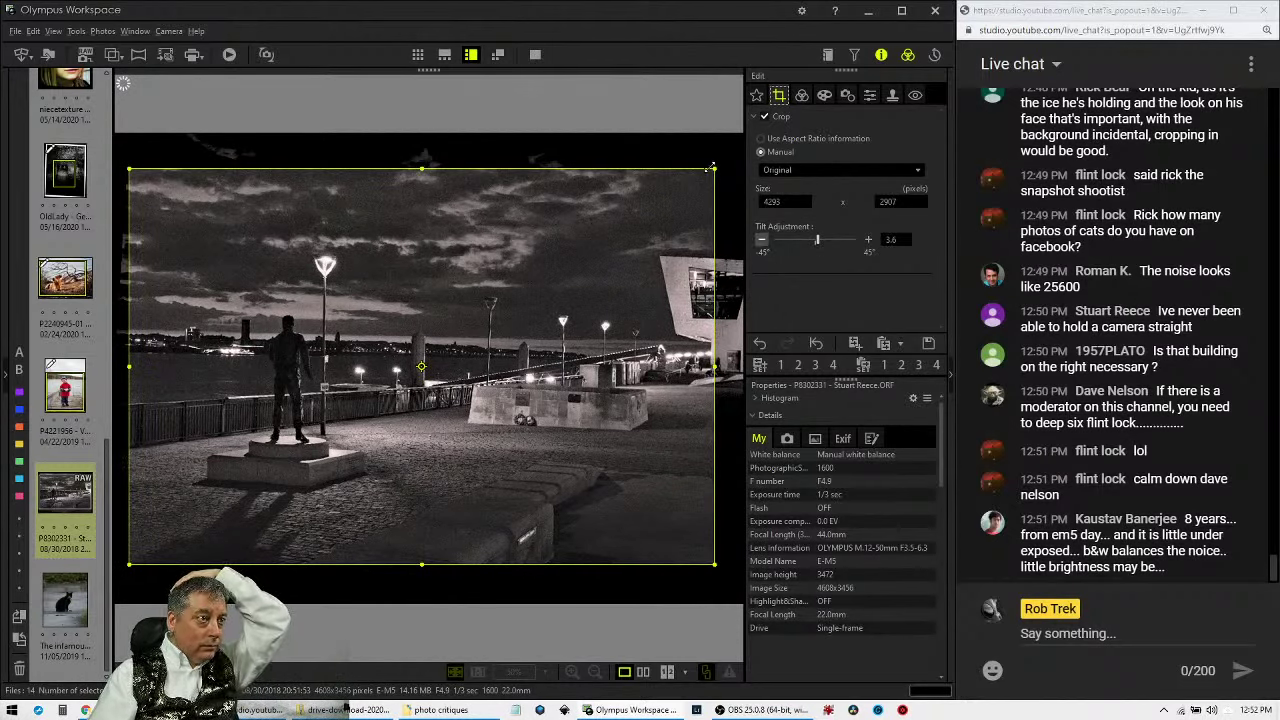
drag(709, 170, 643, 241)
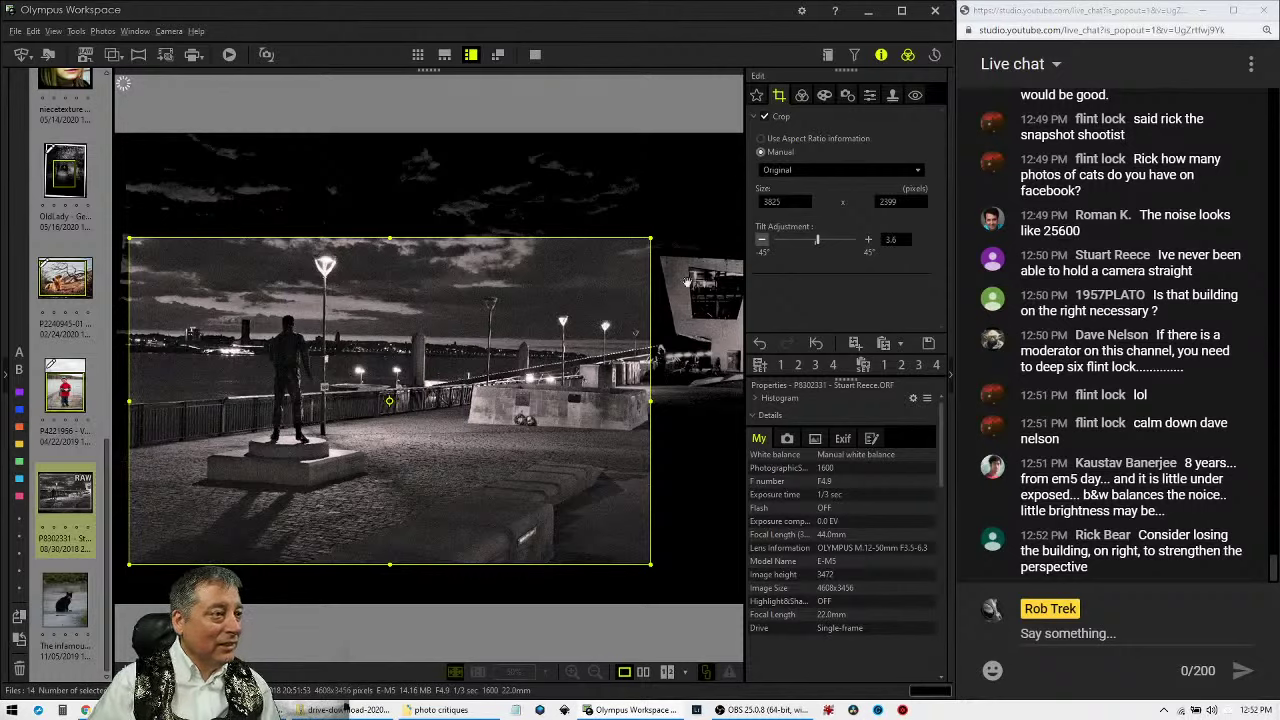
drag(577, 397, 557, 428)
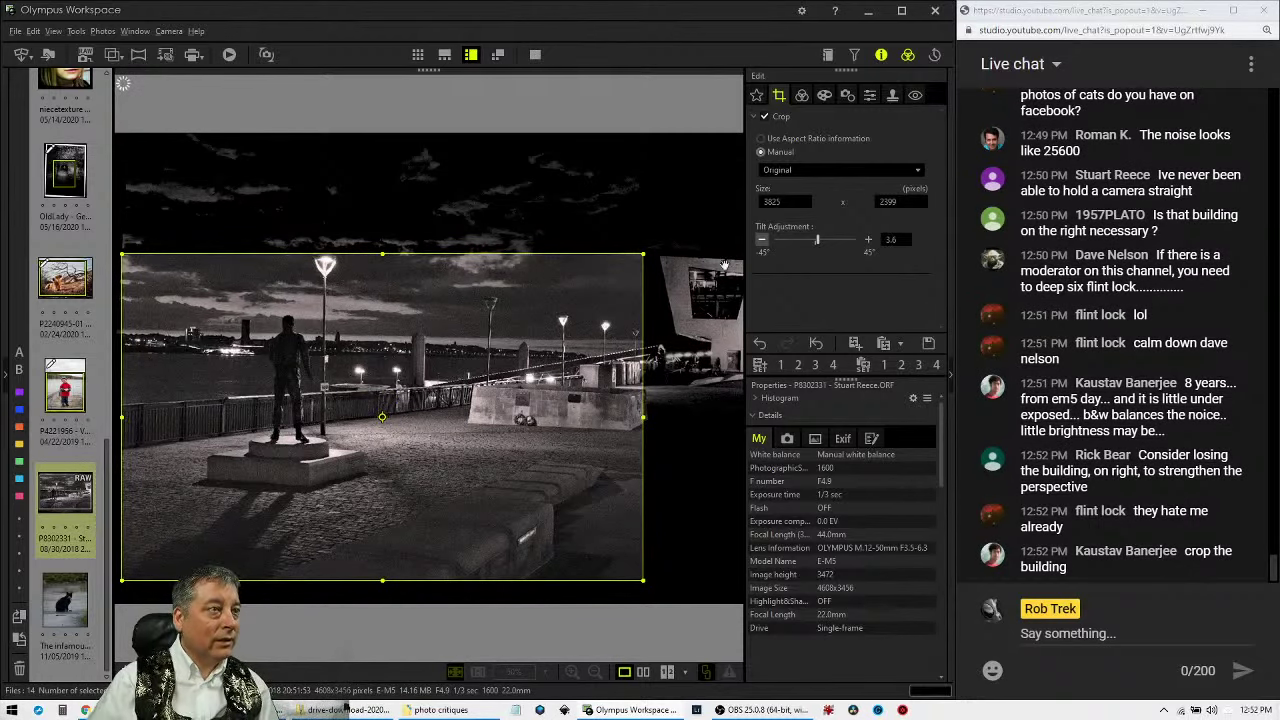
Reframe the night photo's manual crop to 3929 x 2264 pixels, shifting it upward to keep headroom above the tall lamp post.
click(803, 96)
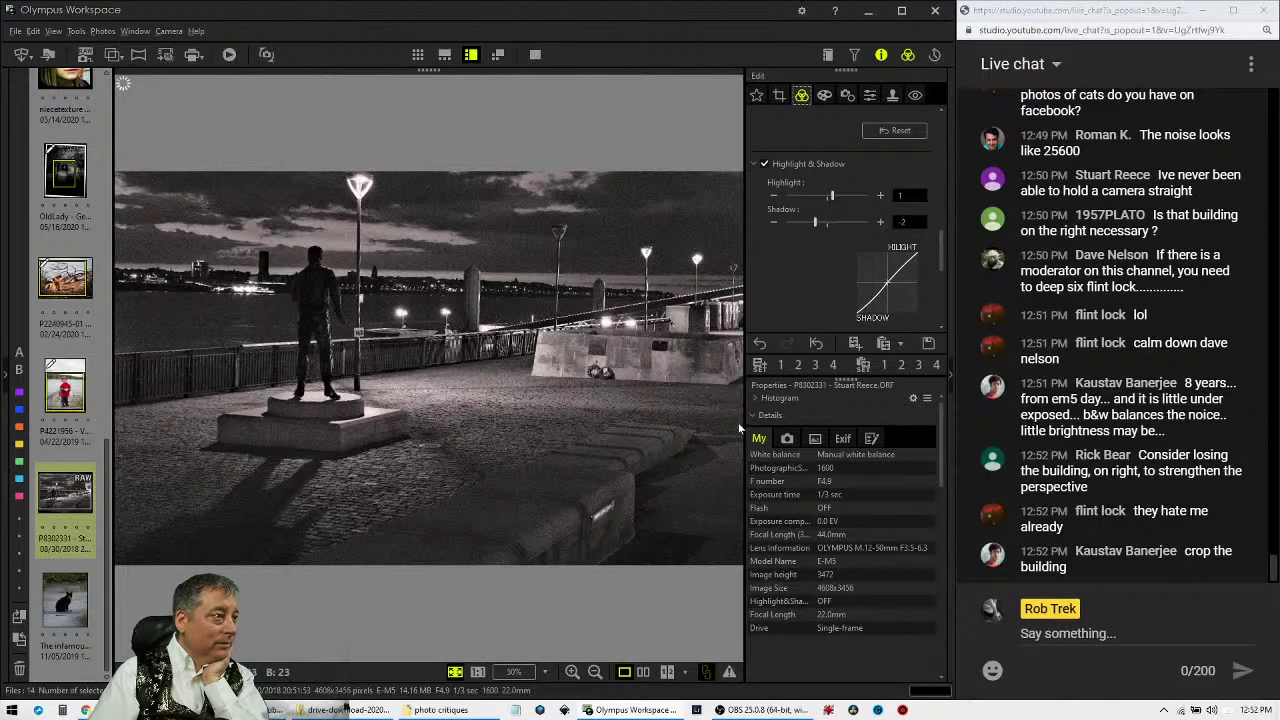
click(778, 96)
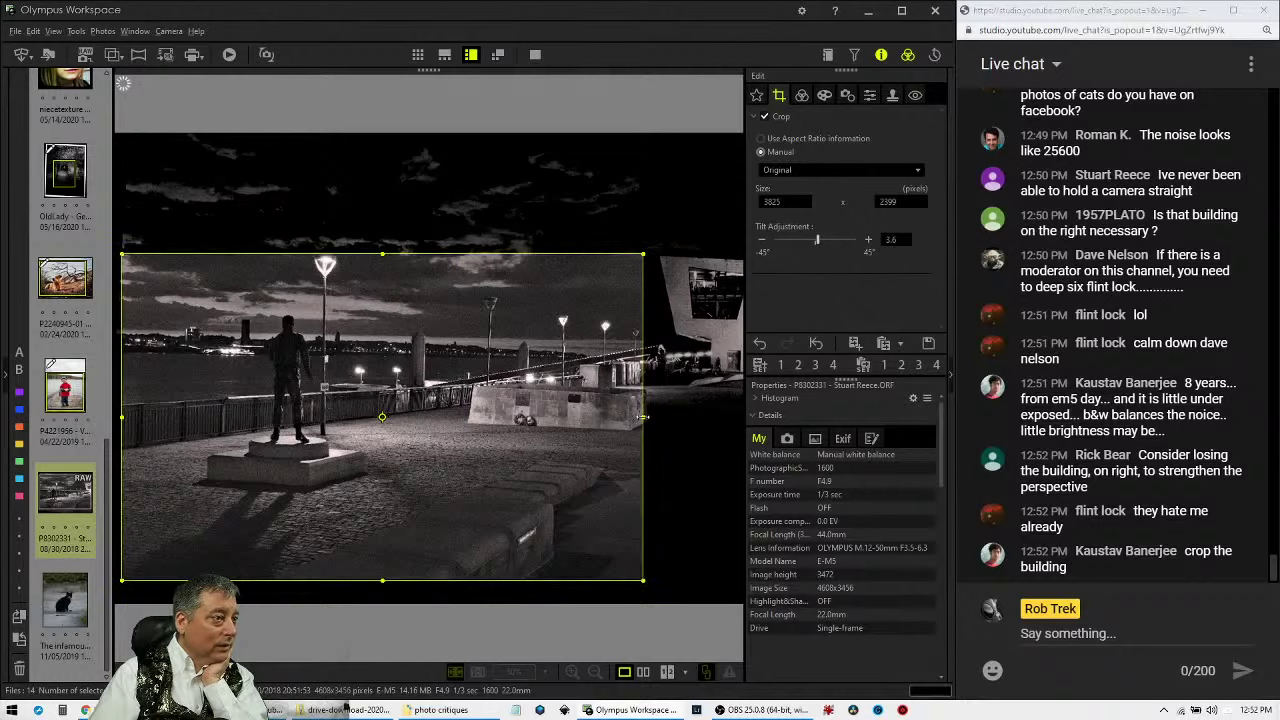
drag(643, 416, 657, 416)
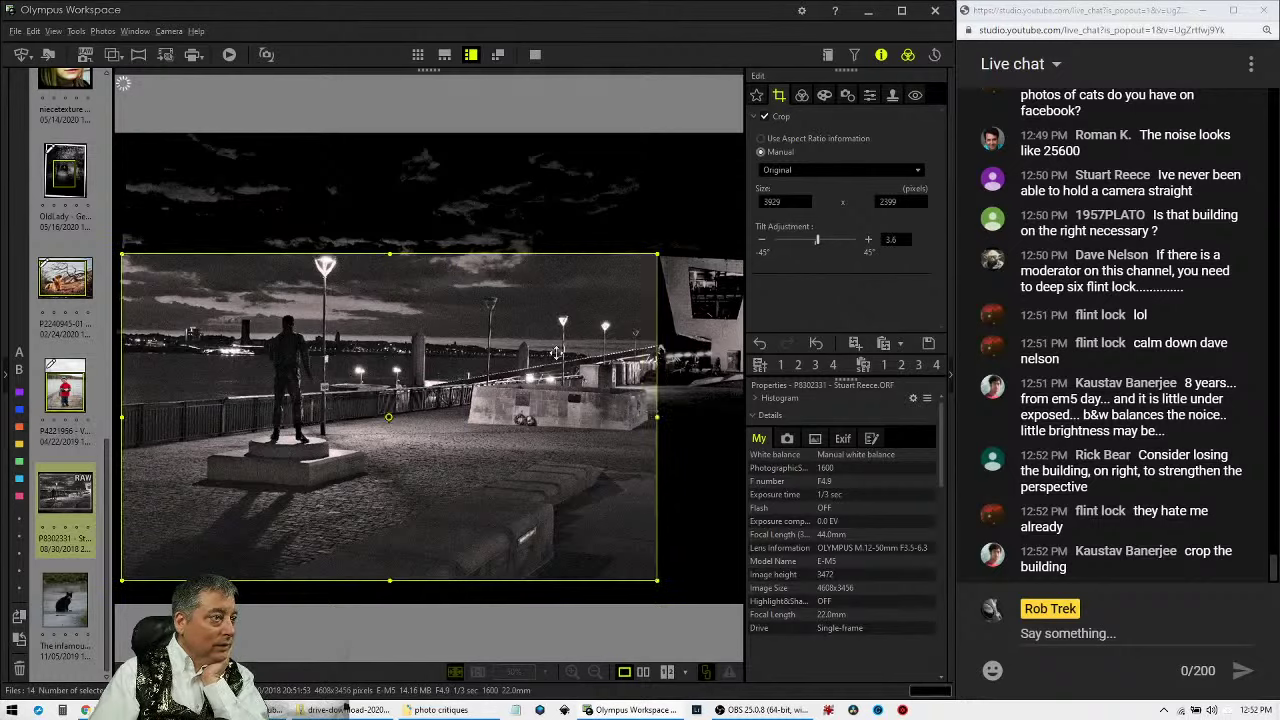
drag(390, 248, 388, 287)
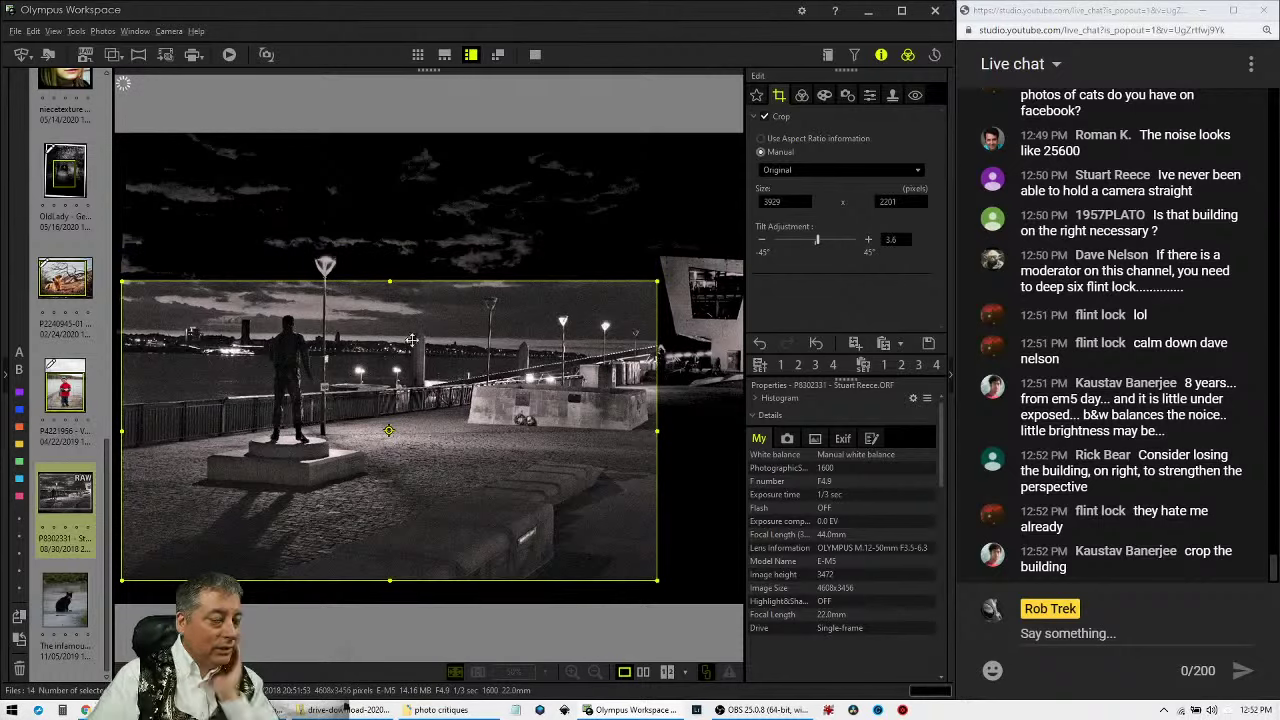
drag(410, 336, 413, 308)
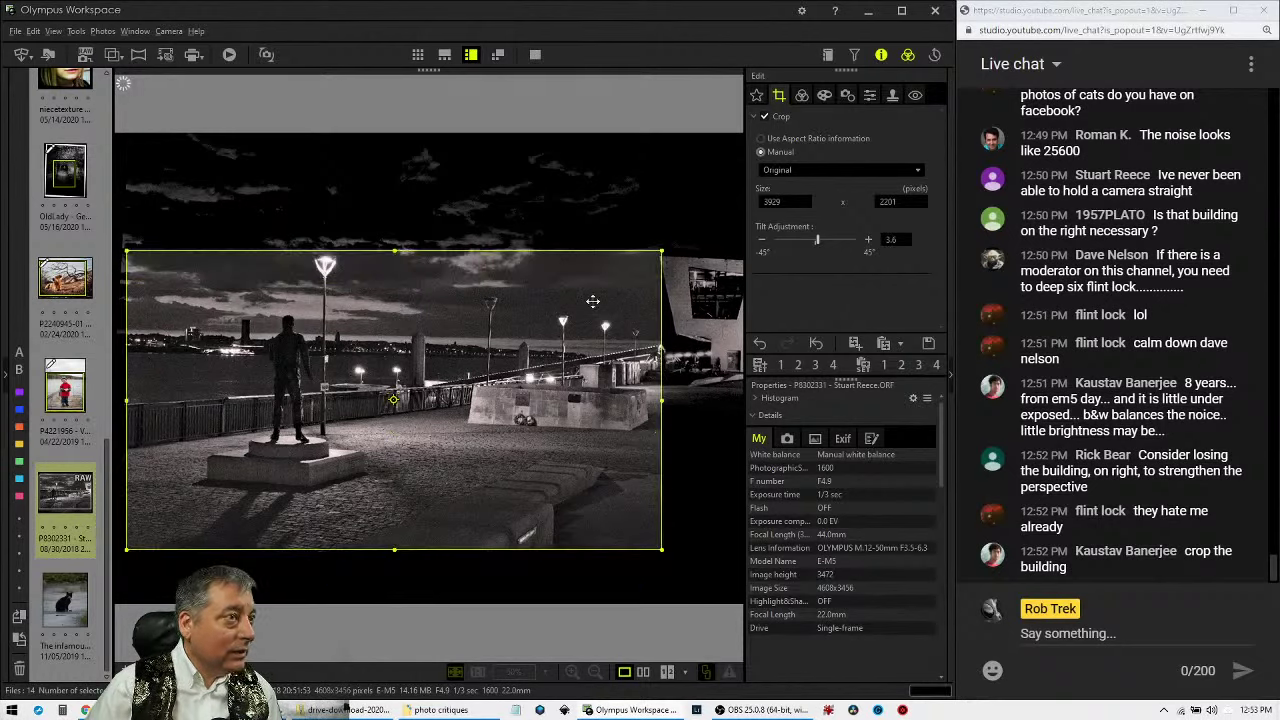
drag(411, 250, 393, 243)
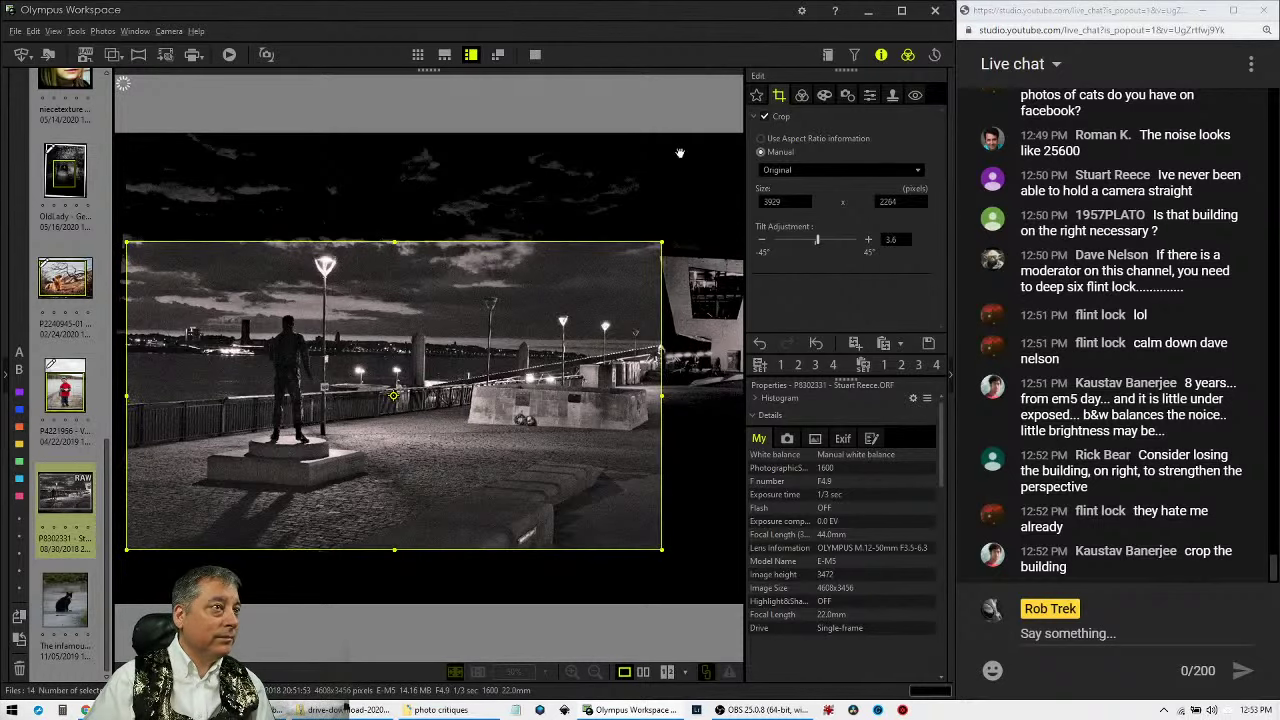
click(801, 94)
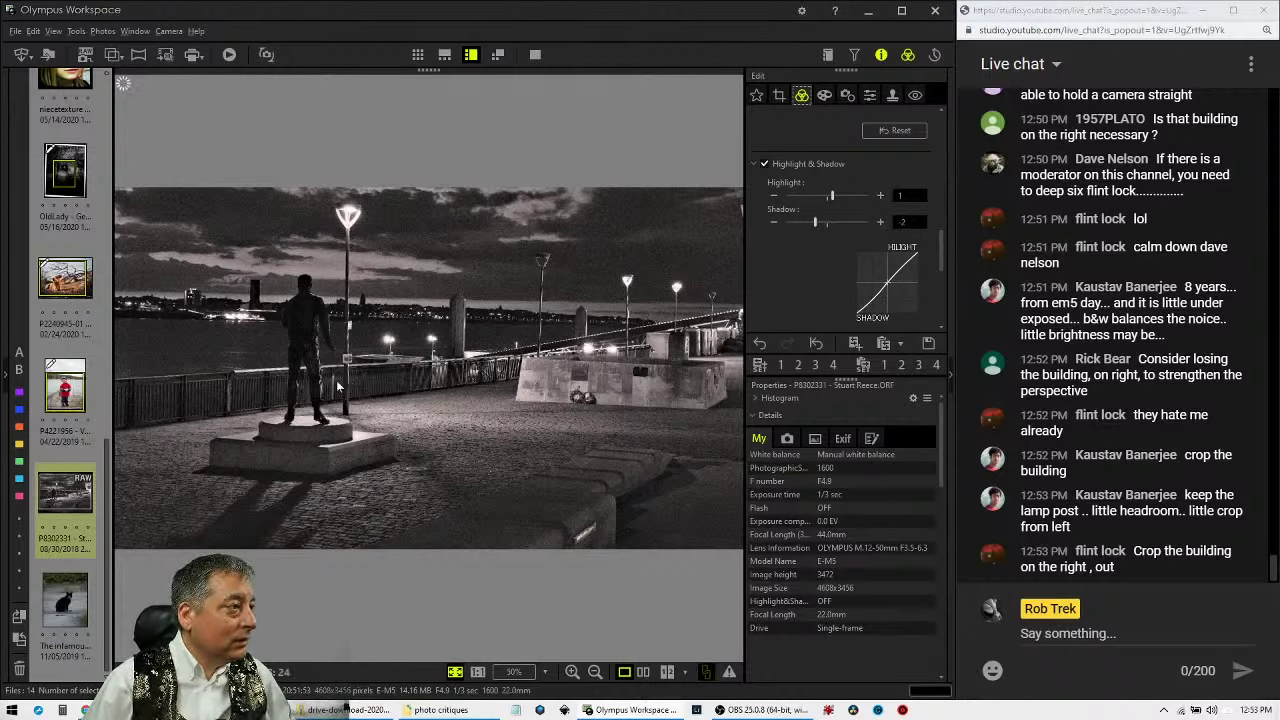
Compare the original and edited night photo side by side, including in full-screen view.
click(645, 676)
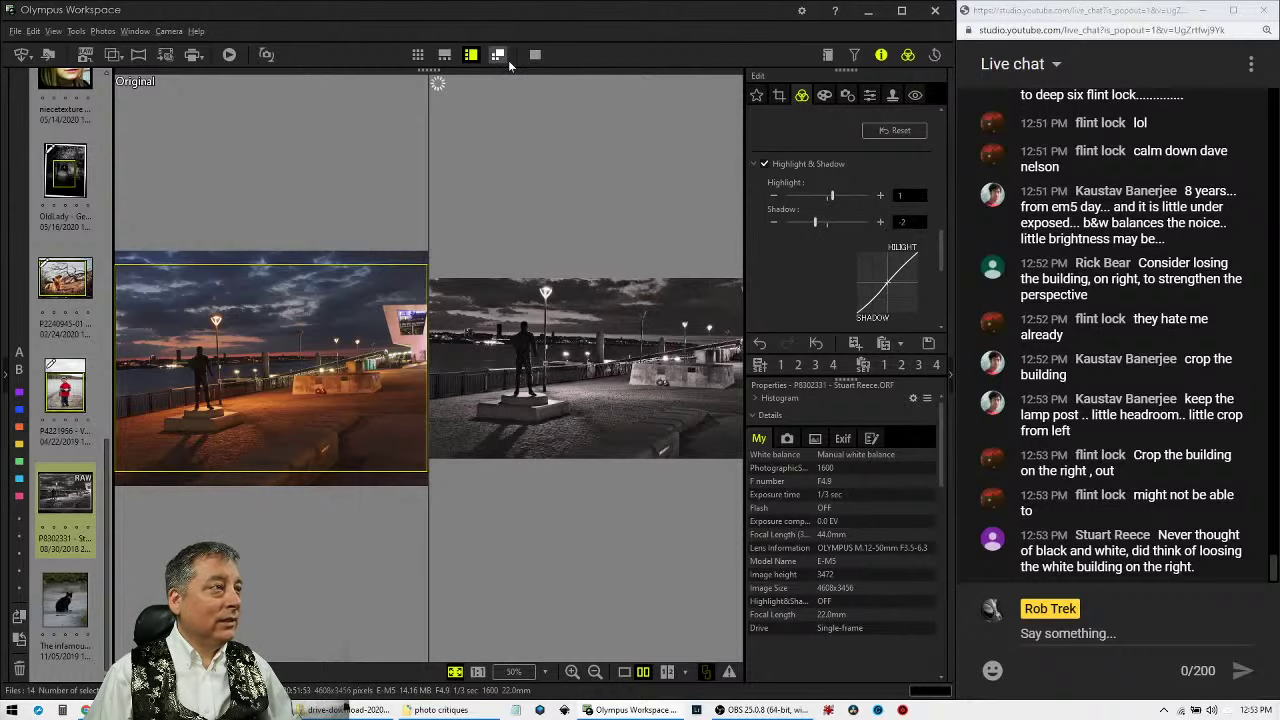
click(535, 56)
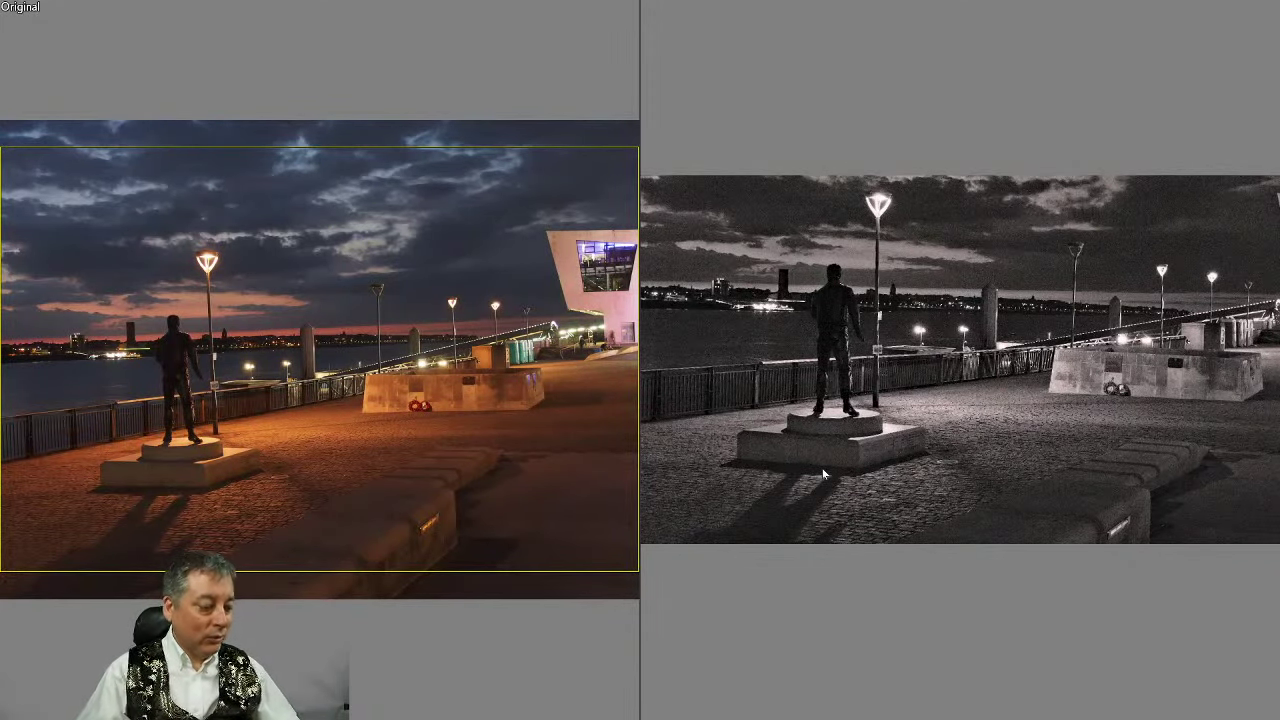
key(Escape)
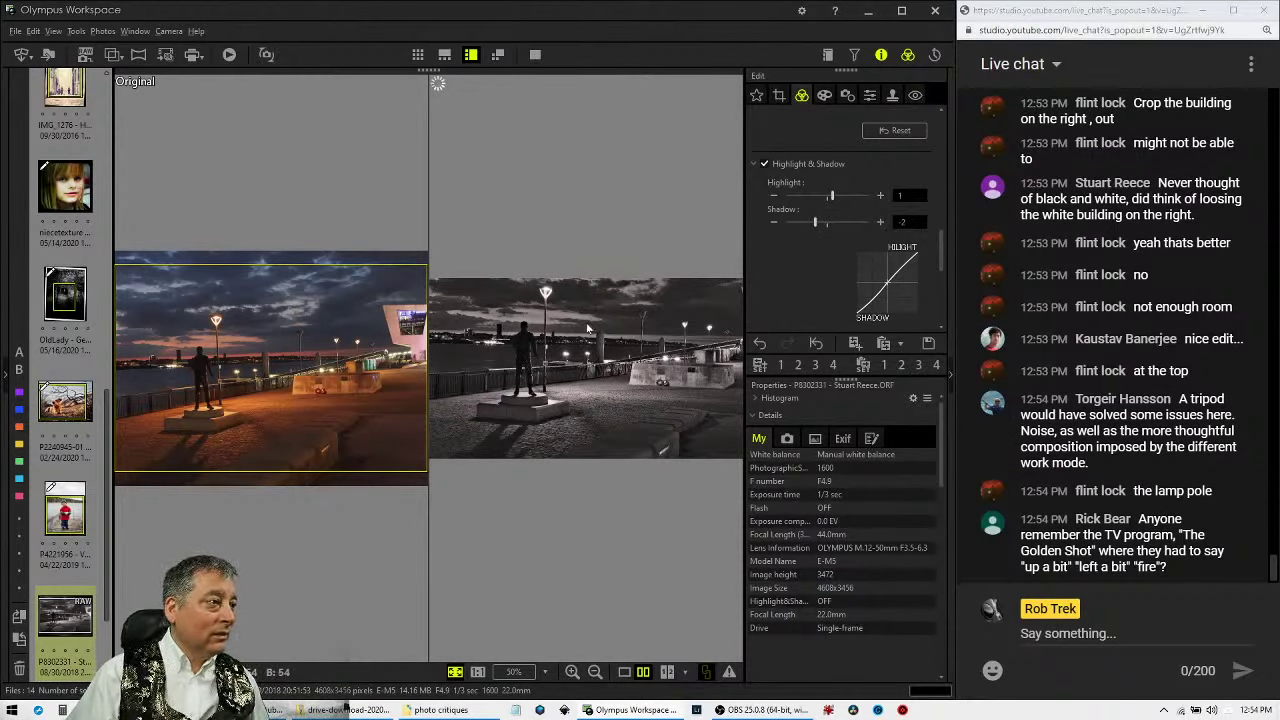
click(537, 57)
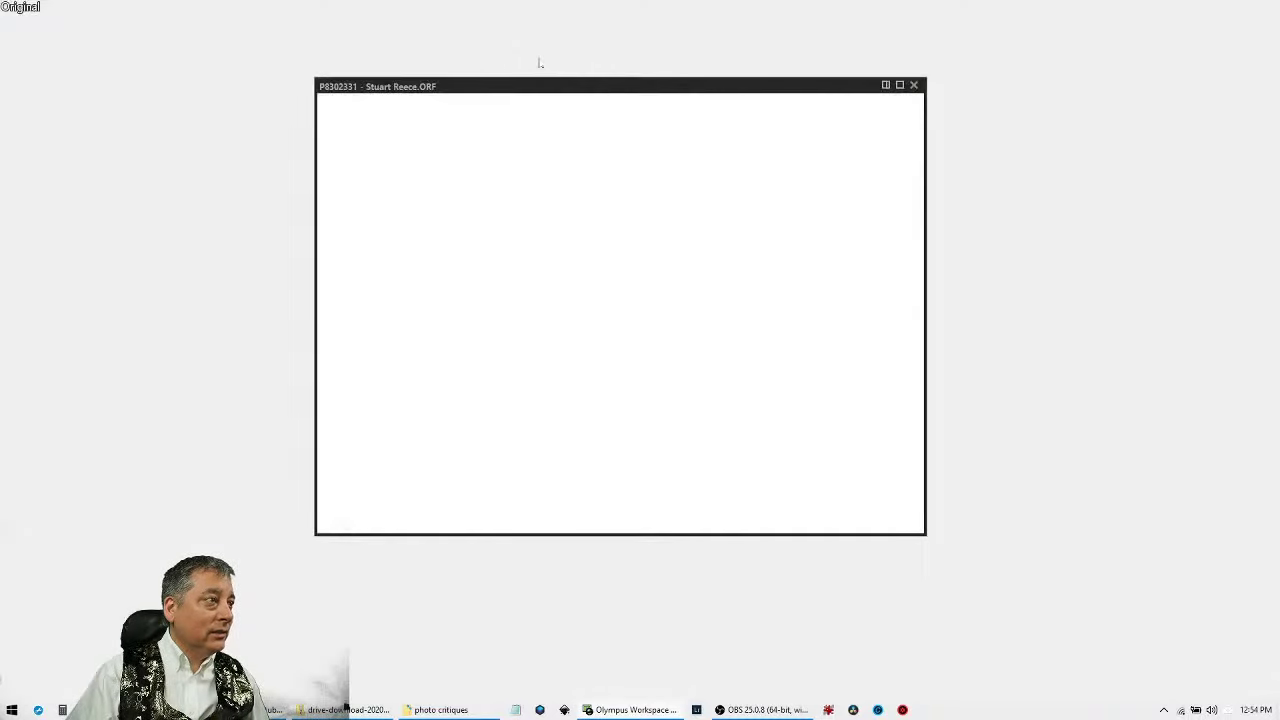
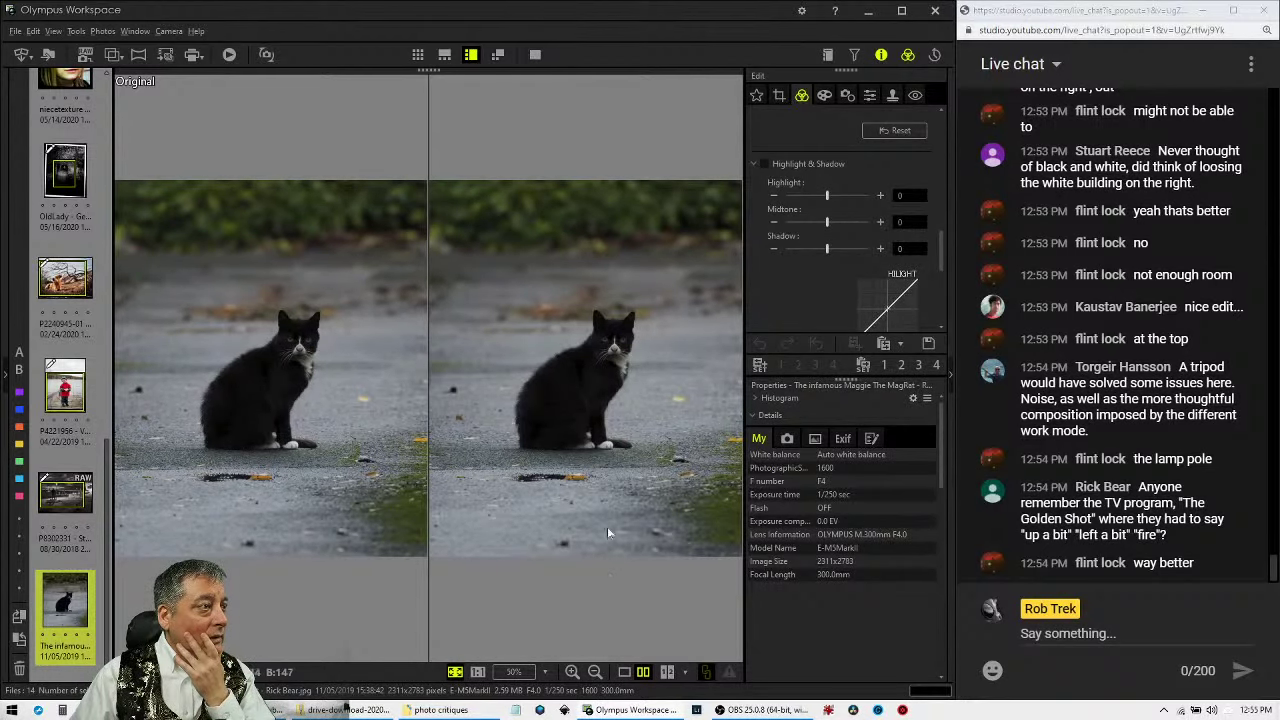
Show the cat photo as a single image and inspect the cat's face at actual size.
click(624, 673)
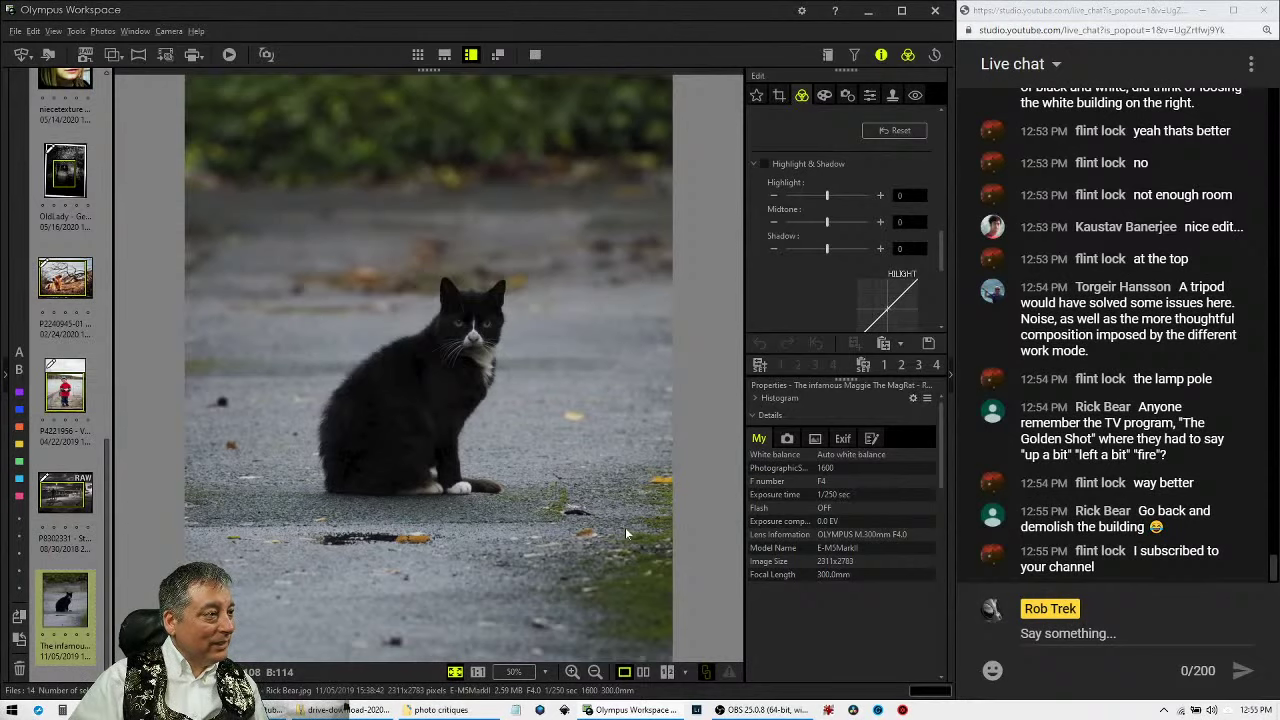
click(466, 330)
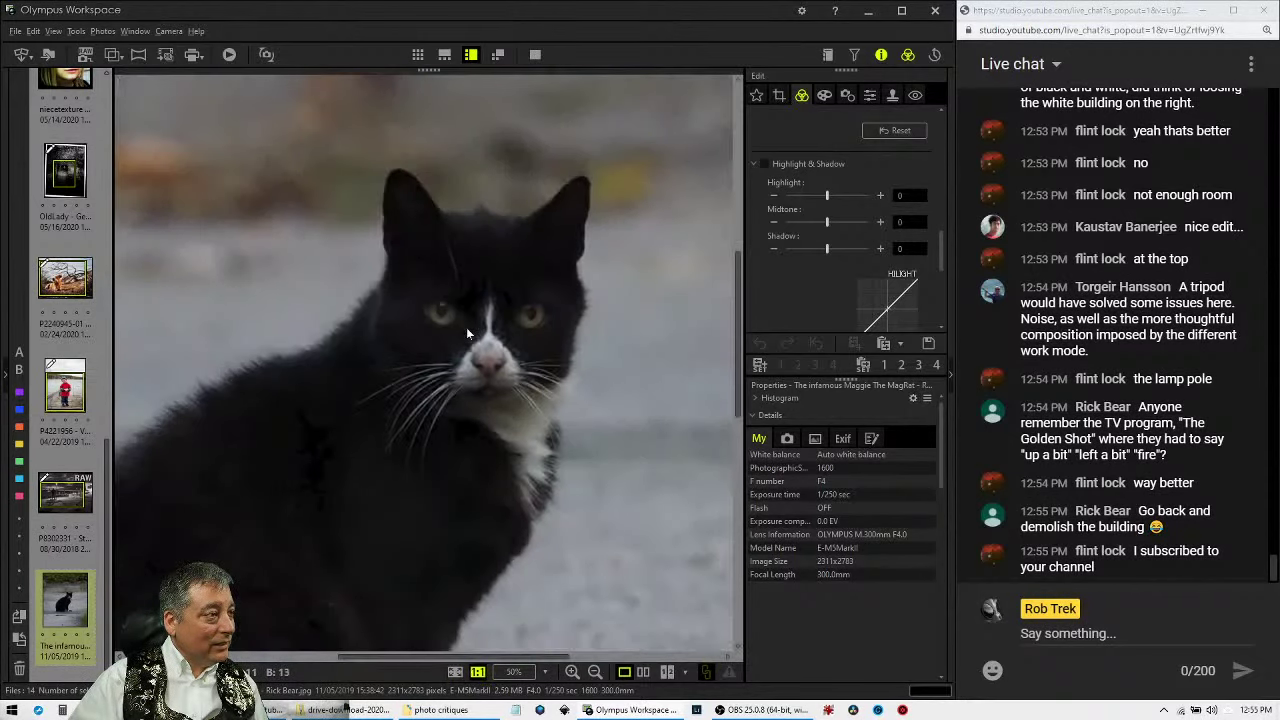
click(466, 327)
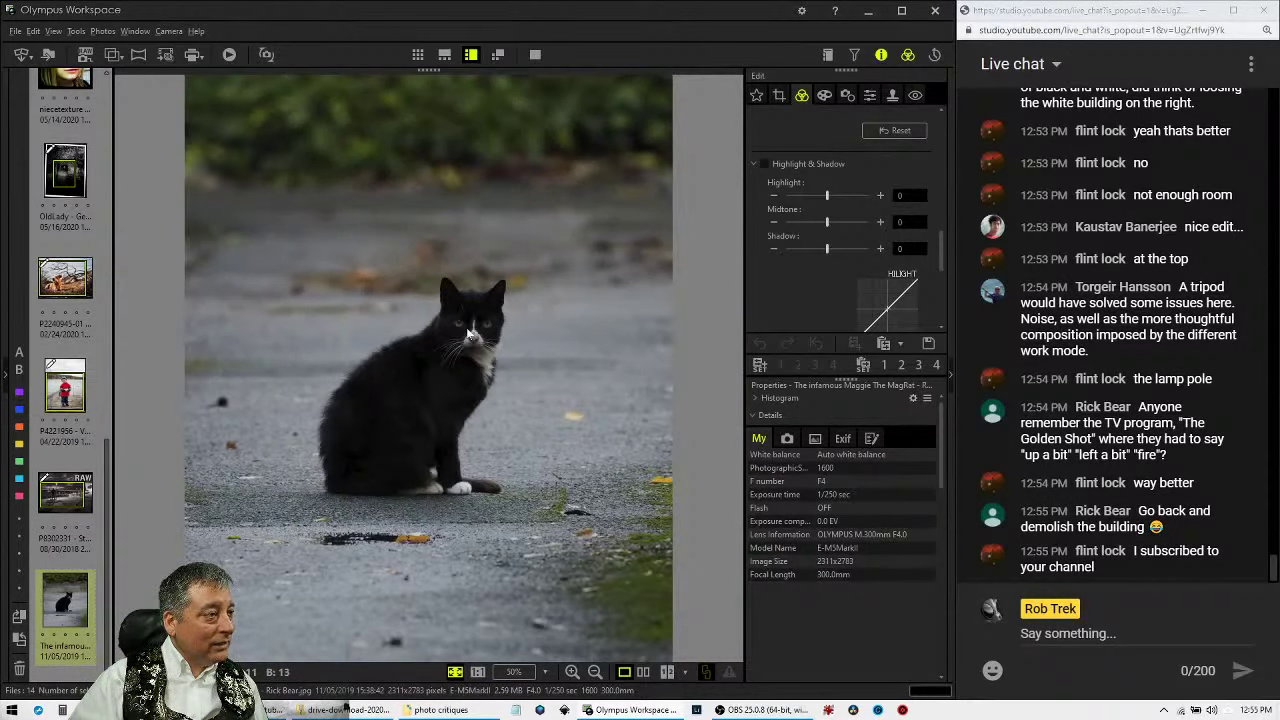
click(516, 356)
click(505, 348)
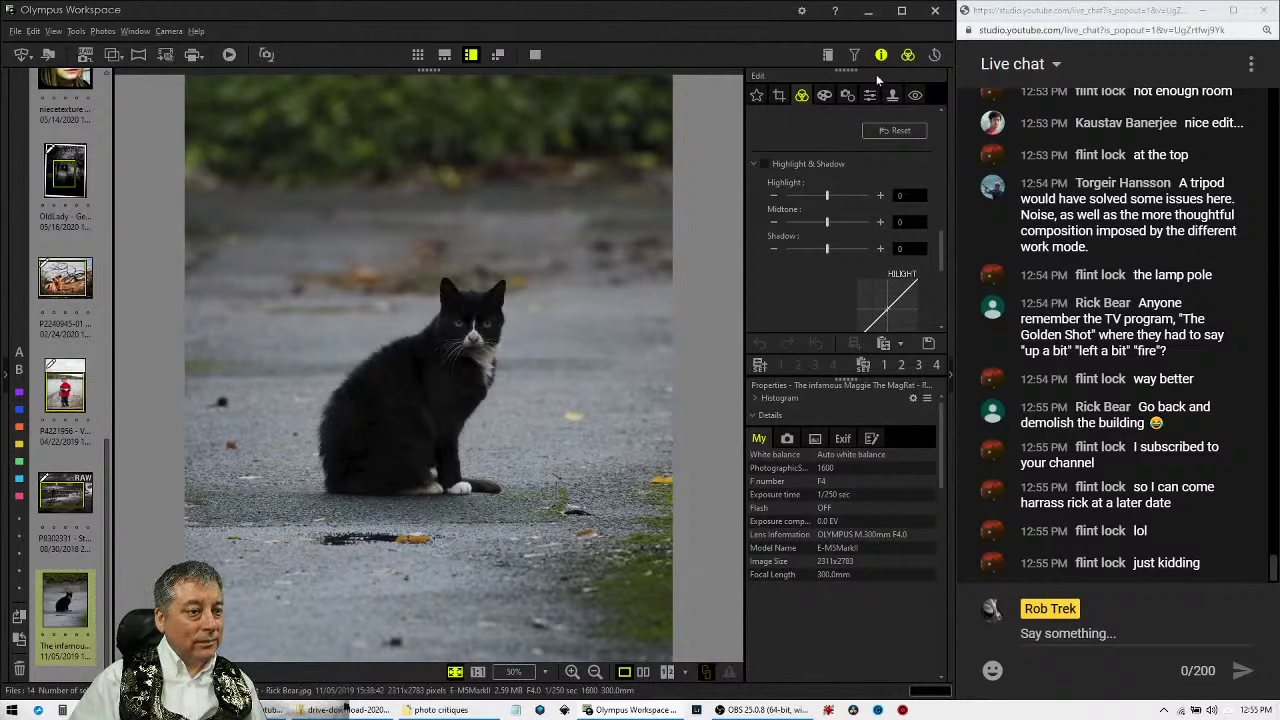
Apply the Partial Color art filter to the cat photo.
click(825, 96)
click(849, 97)
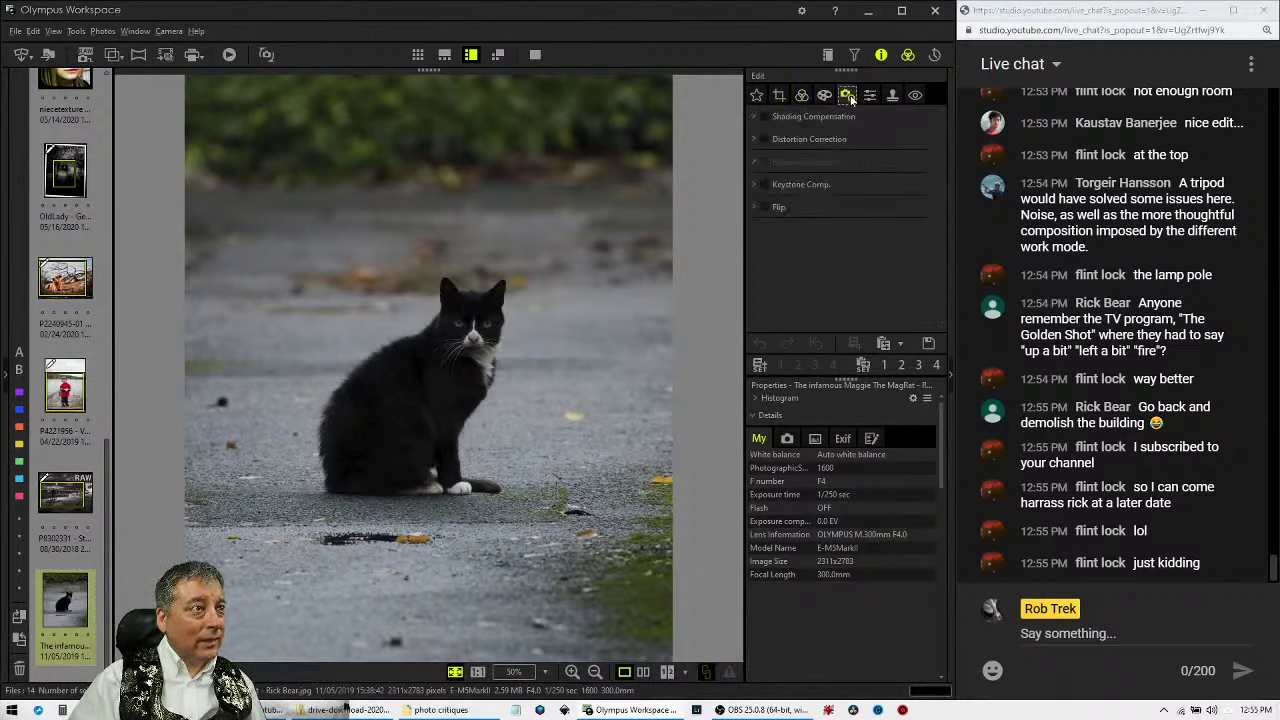
click(871, 97)
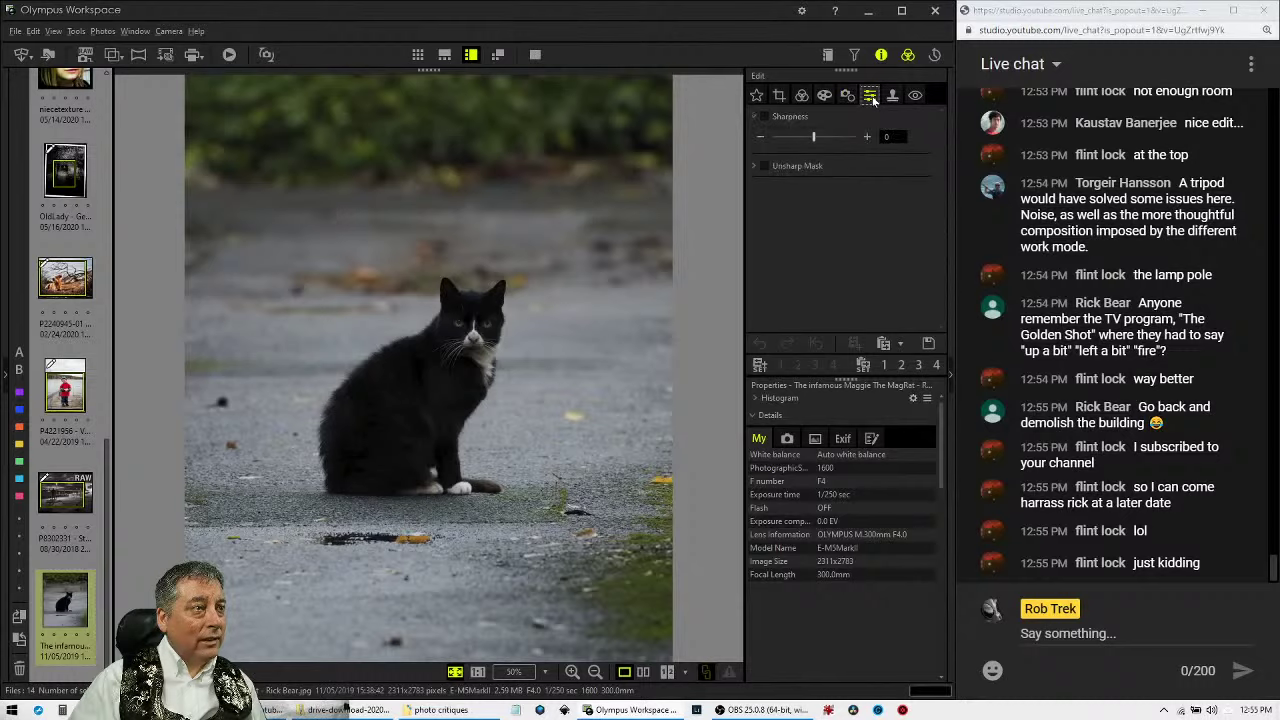
click(889, 101)
click(829, 97)
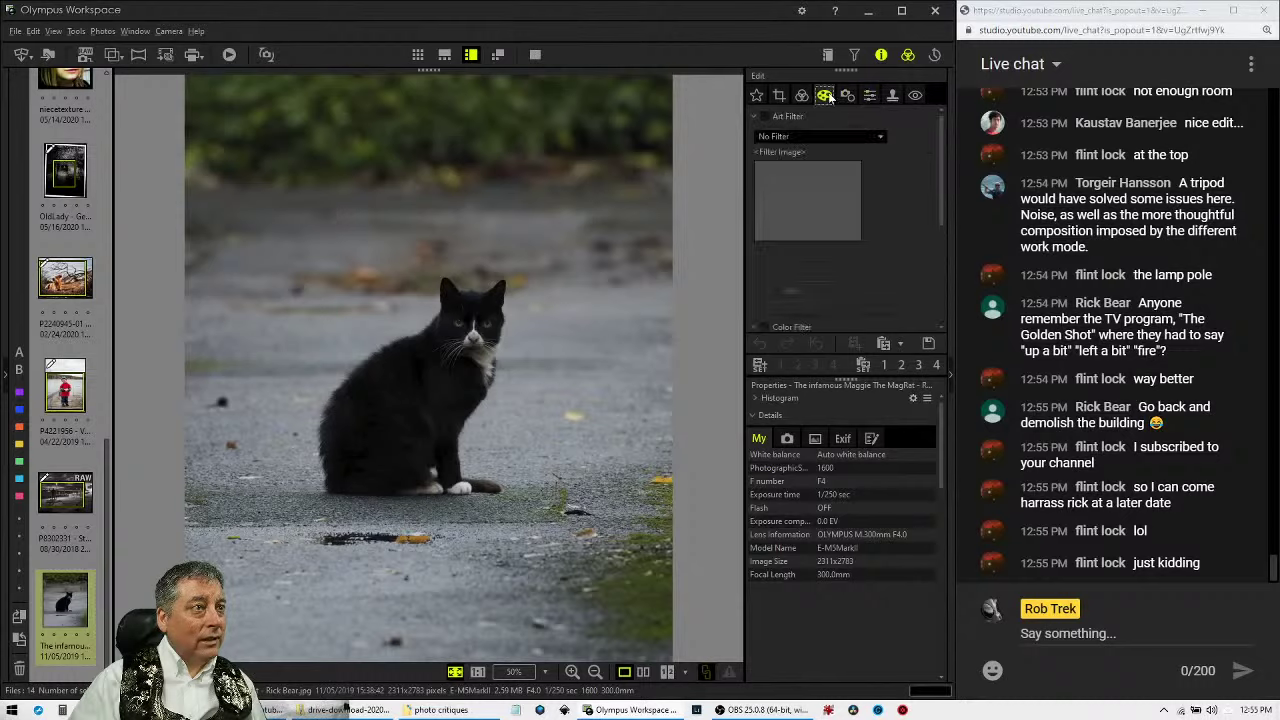
click(838, 135)
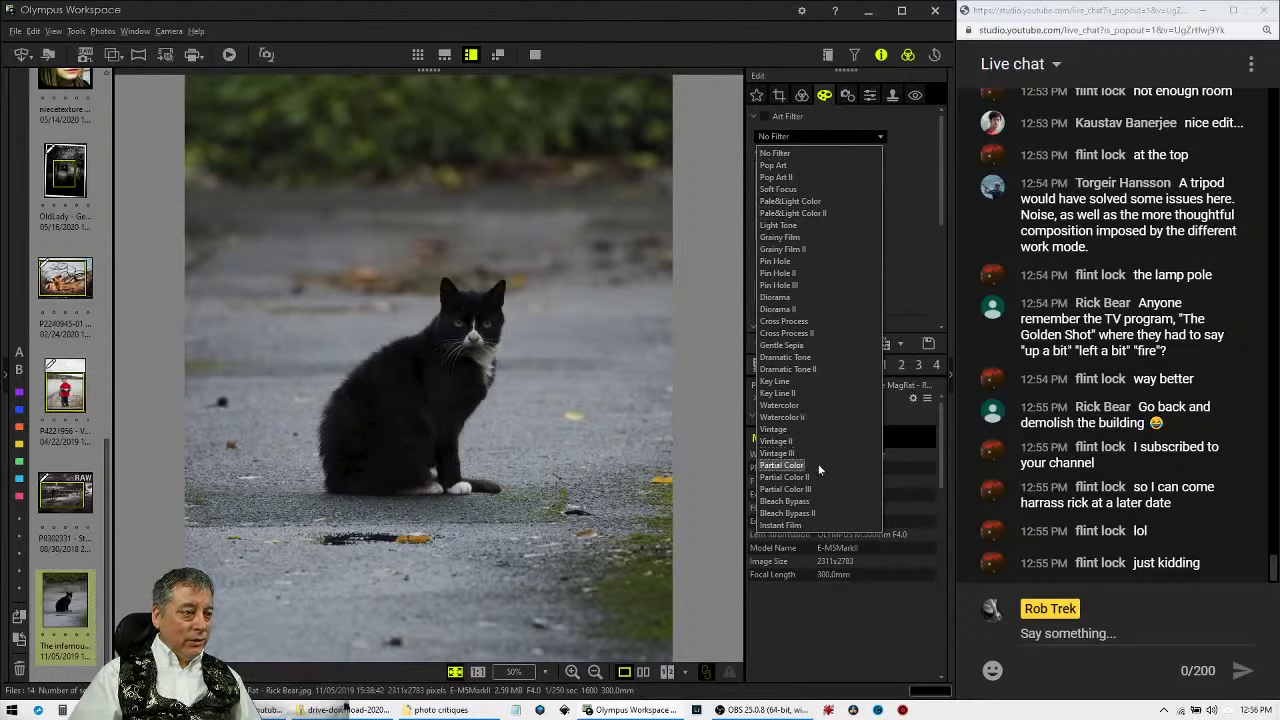
click(782, 465)
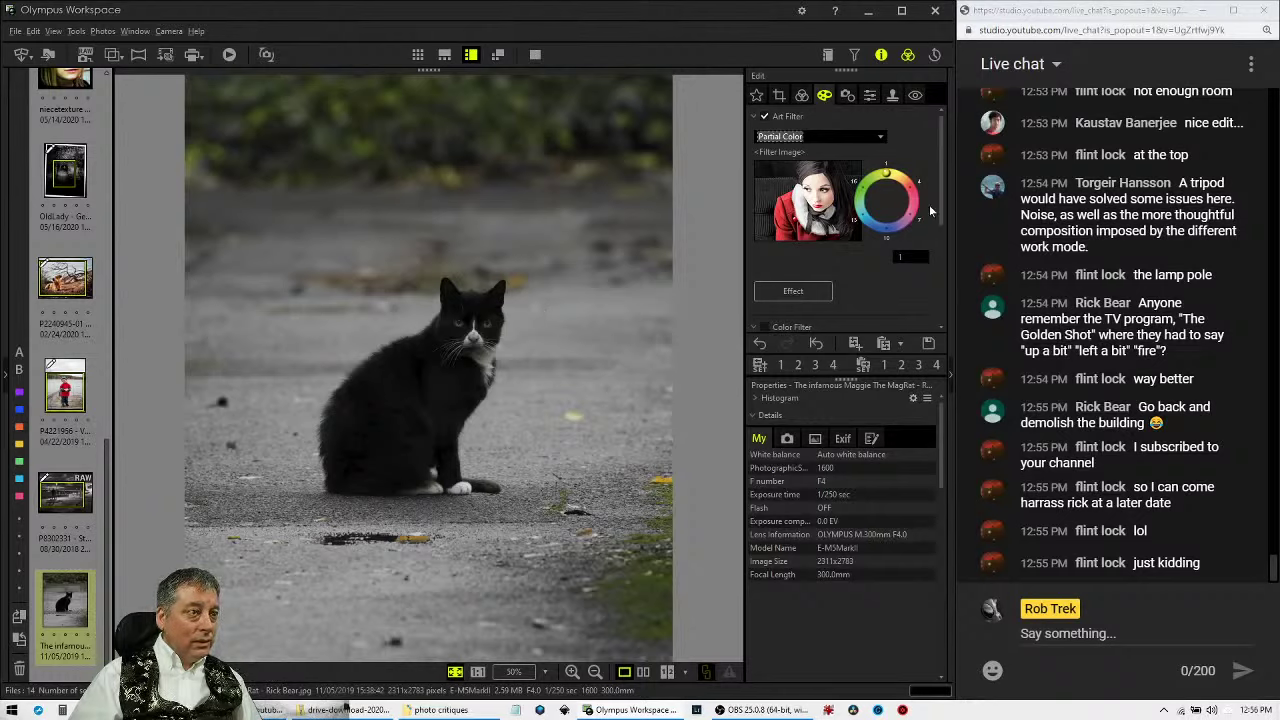
Try Partial Color hue settings 1 to 3 while checking the cat's eyes close up, and settle on 2.
click(916, 256)
click(938, 249)
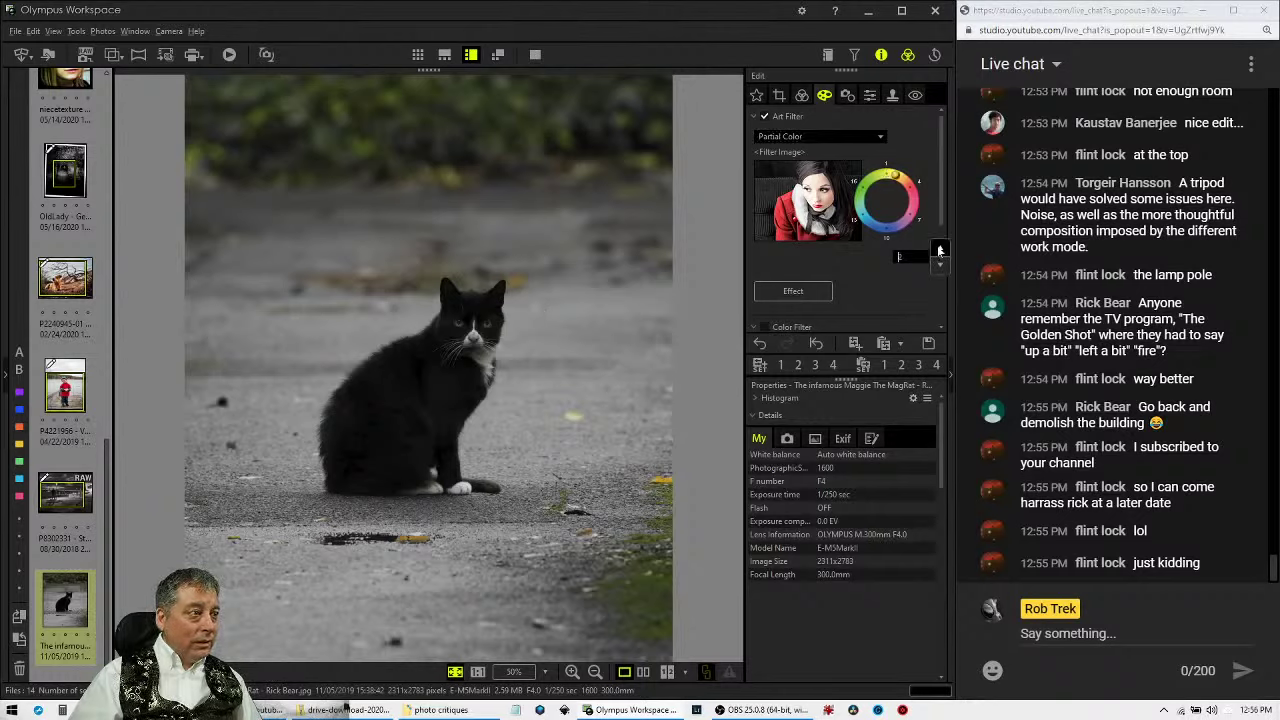
click(471, 308)
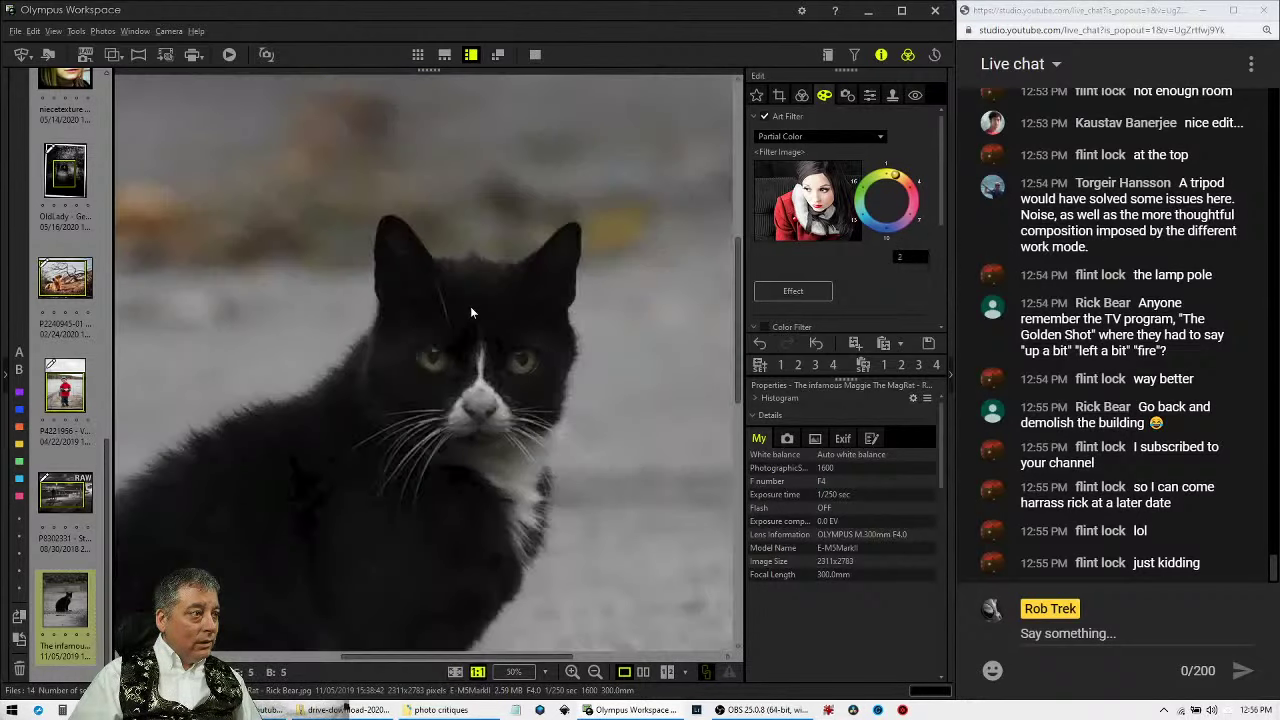
click(914, 264)
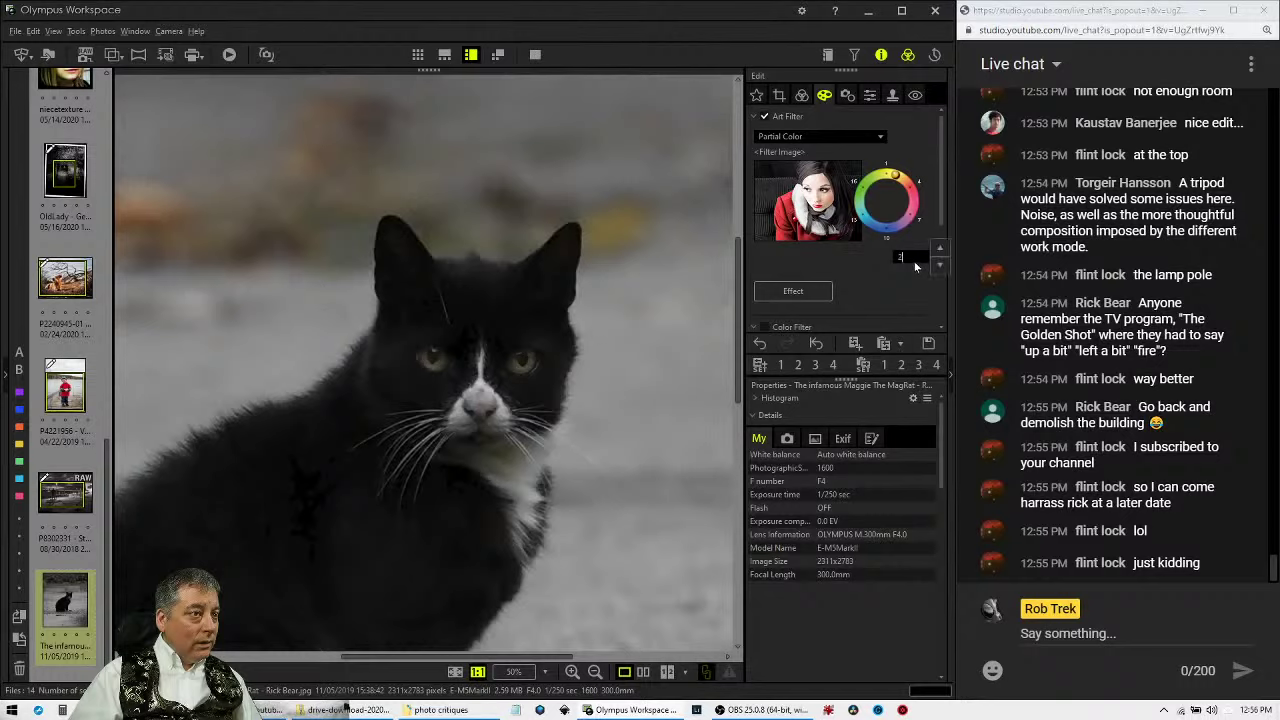
click(940, 265)
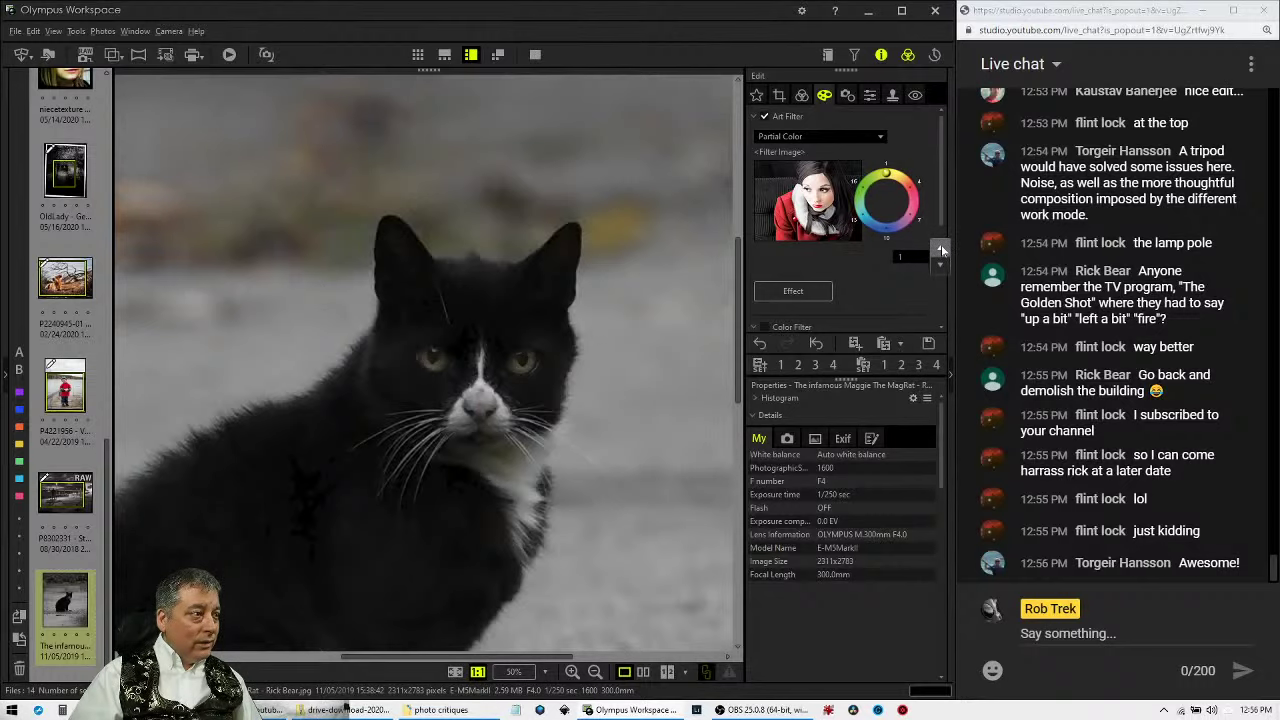
click(941, 249)
click(941, 268)
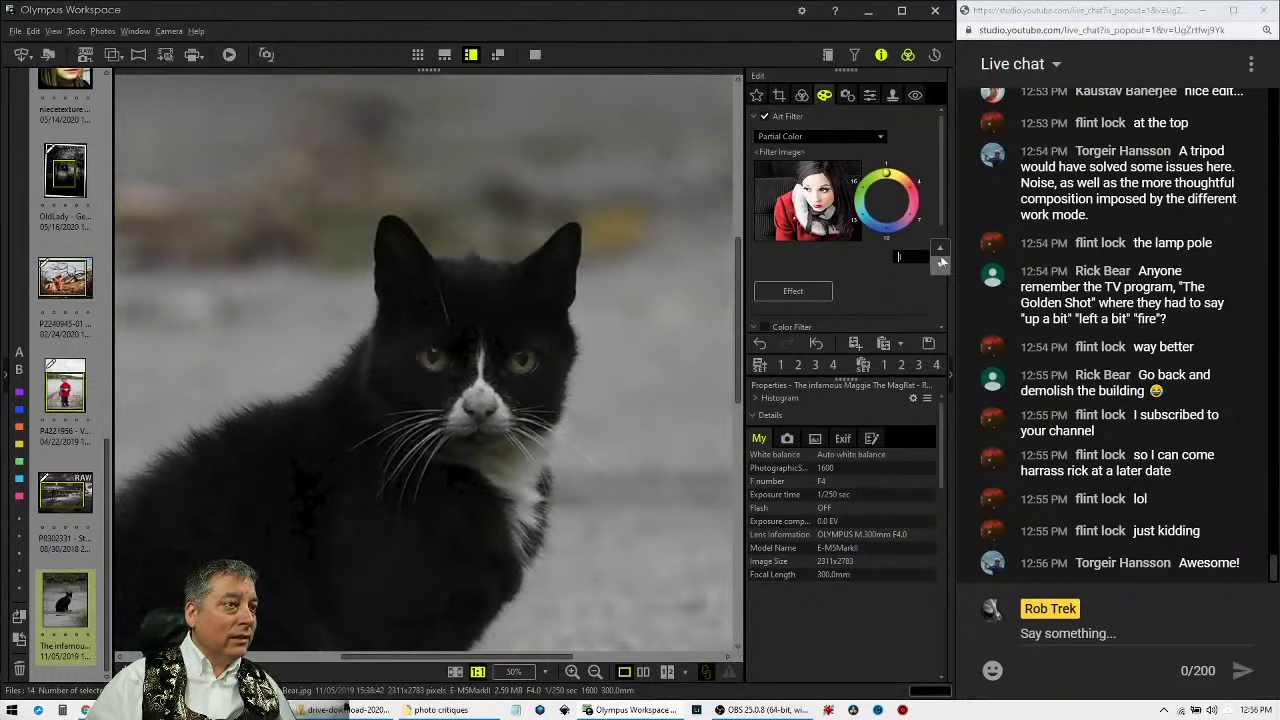
click(941, 249)
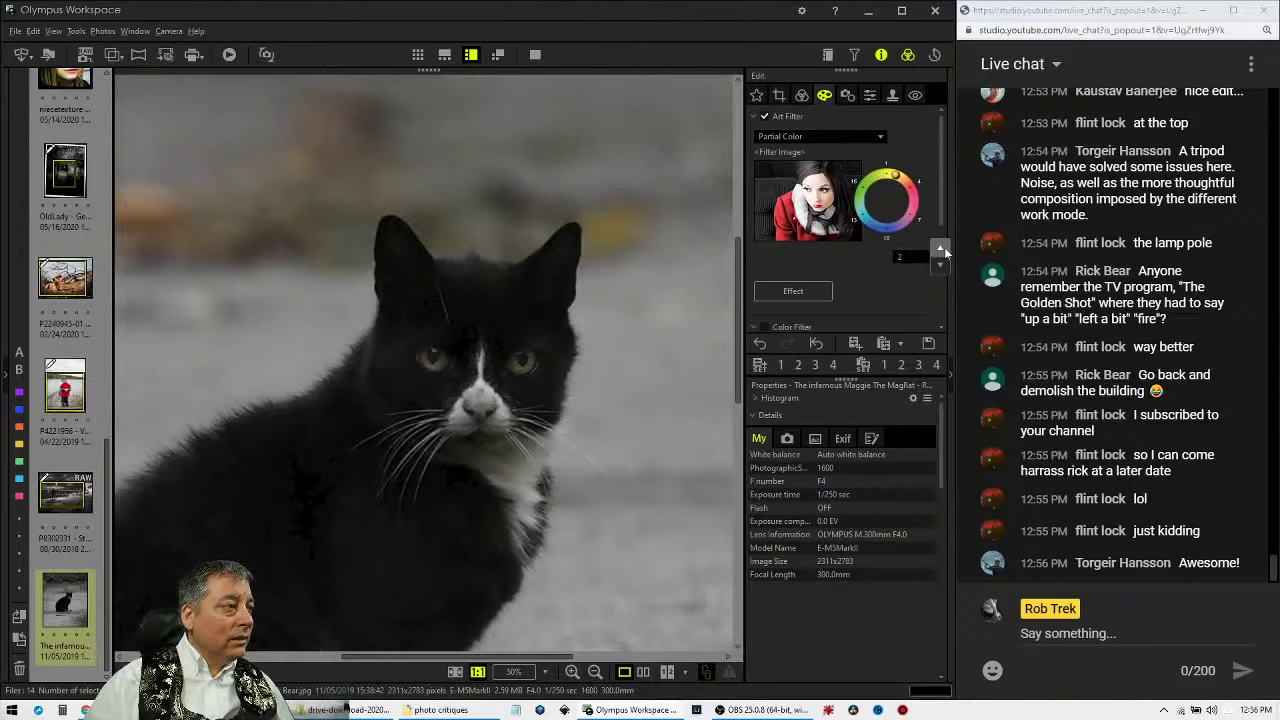
click(941, 268)
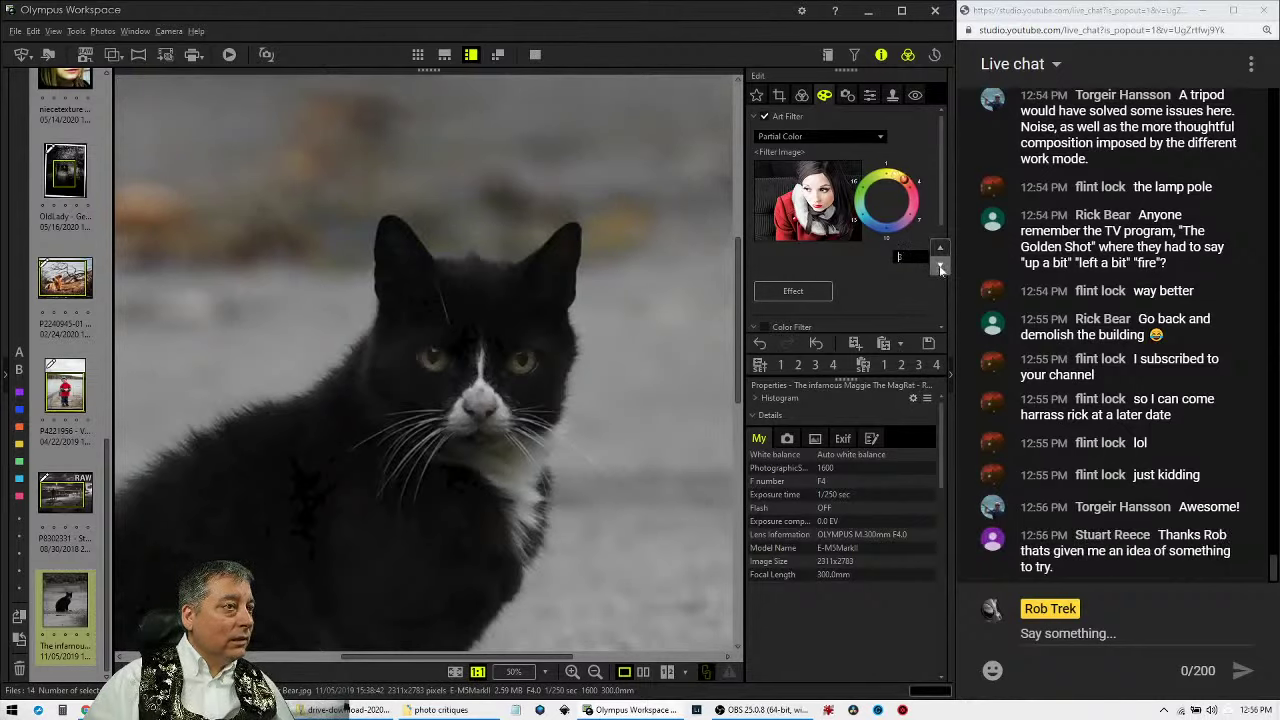
click(941, 268)
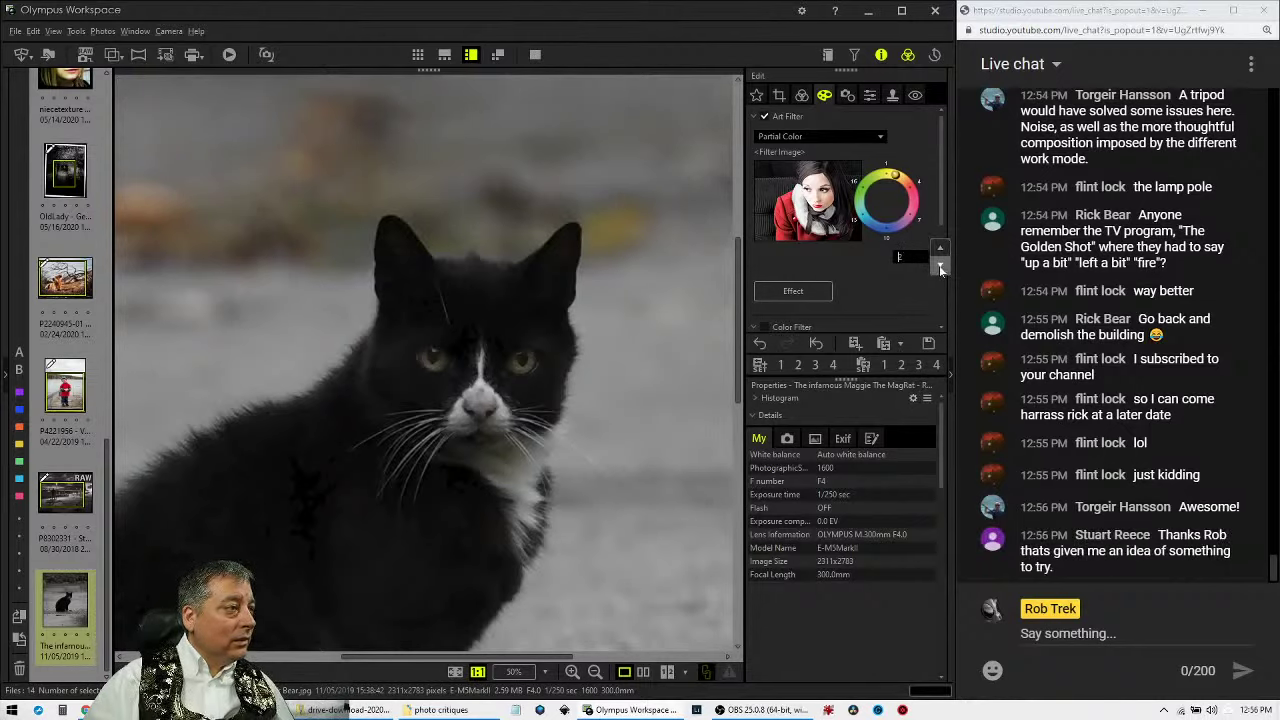
Lower the red channel's white input level to 194 in the cat photo's tone curve.
click(802, 95)
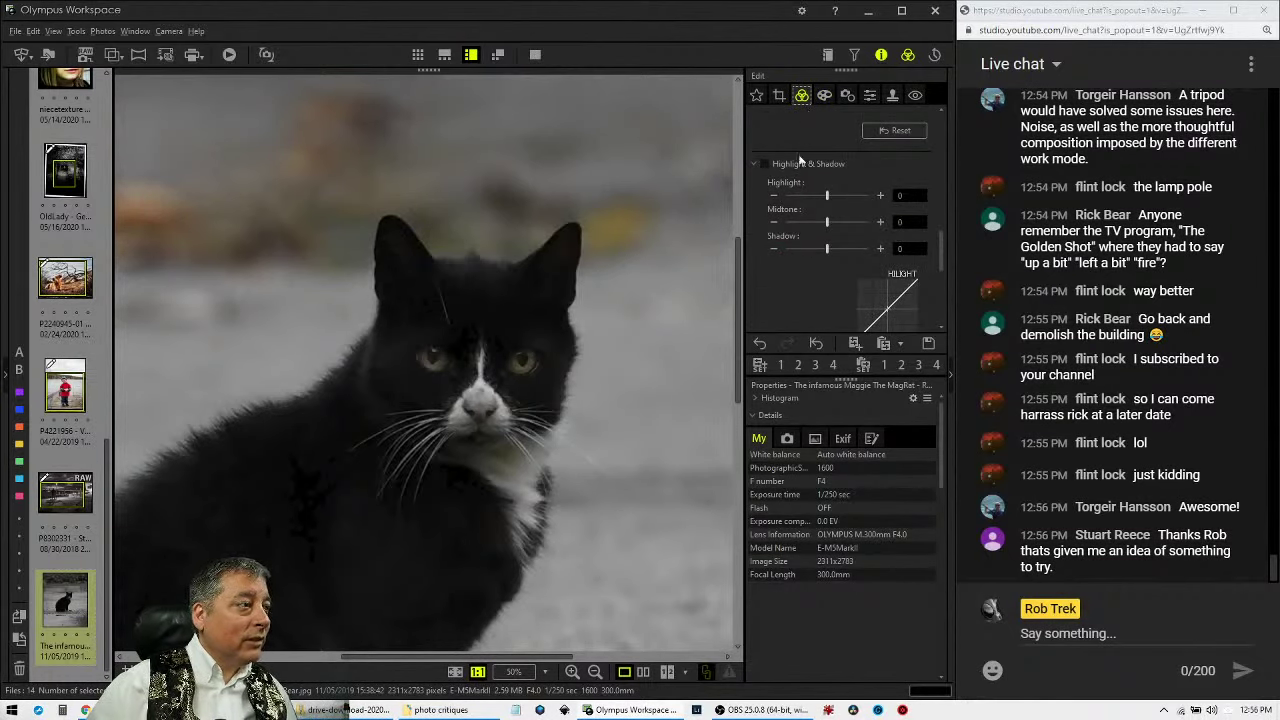
scroll(803, 302, up, 3)
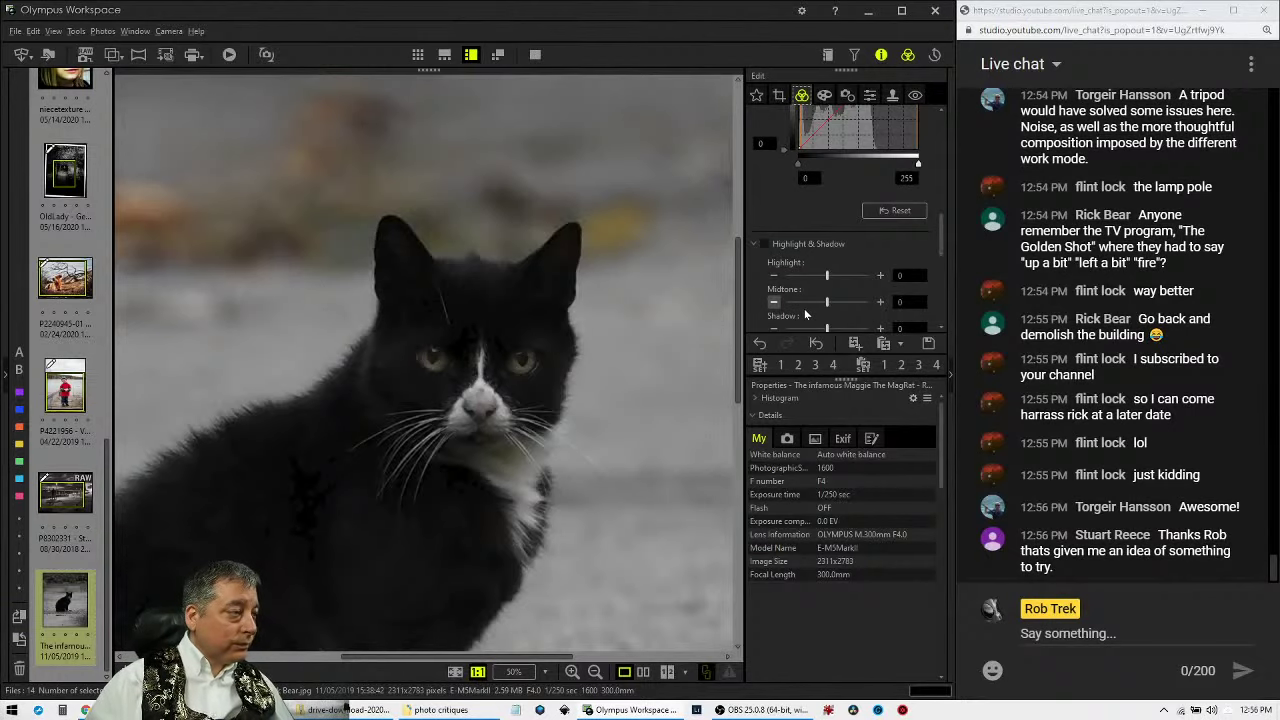
click(511, 344)
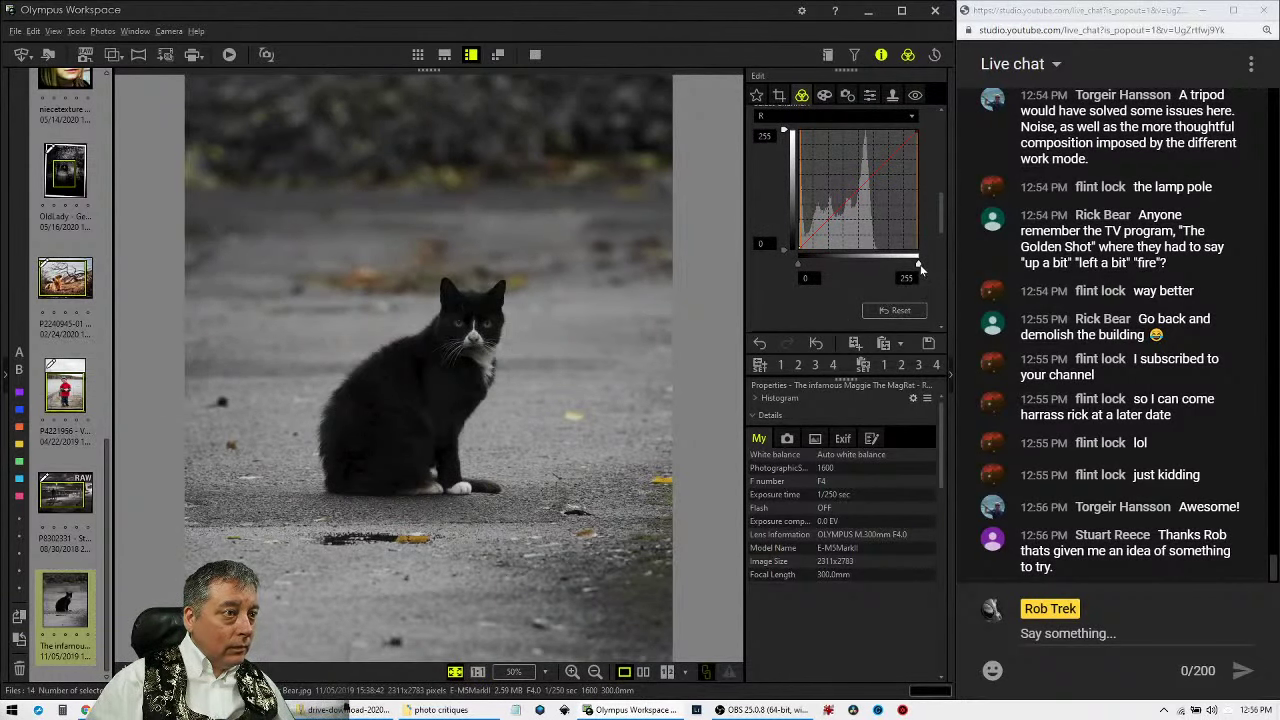
drag(919, 264, 886, 265)
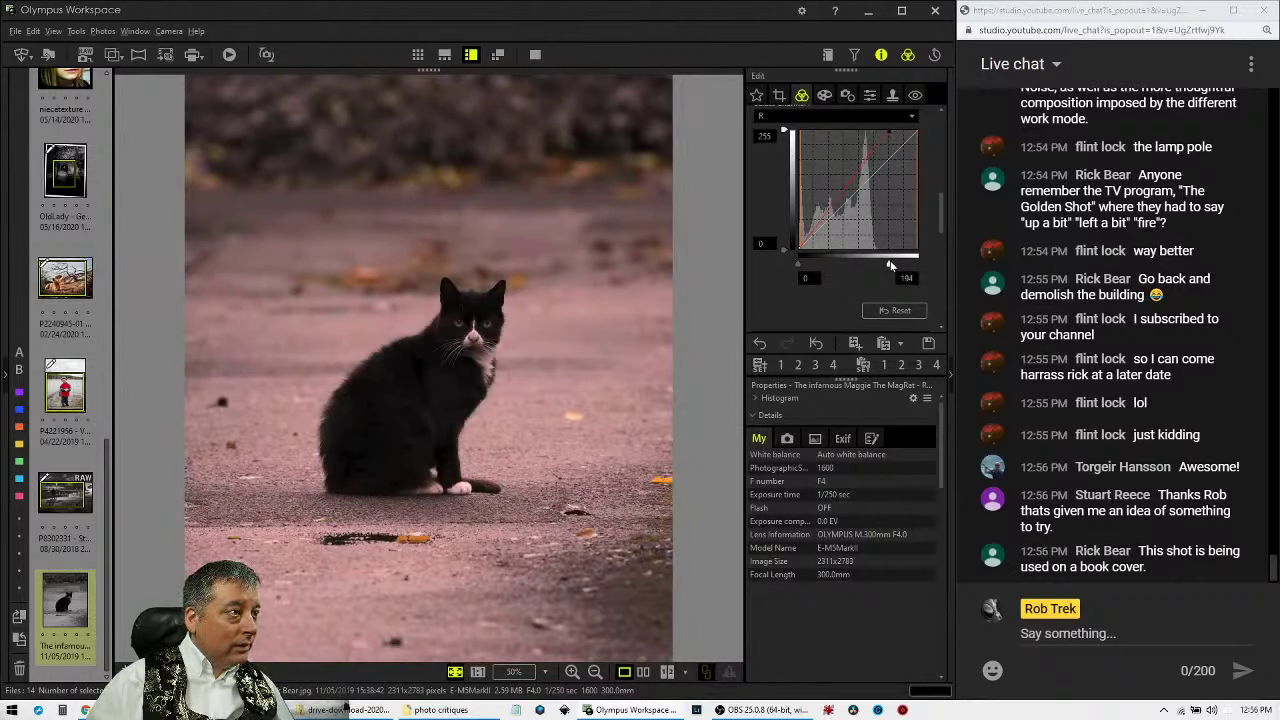
drag(891, 265, 889, 265)
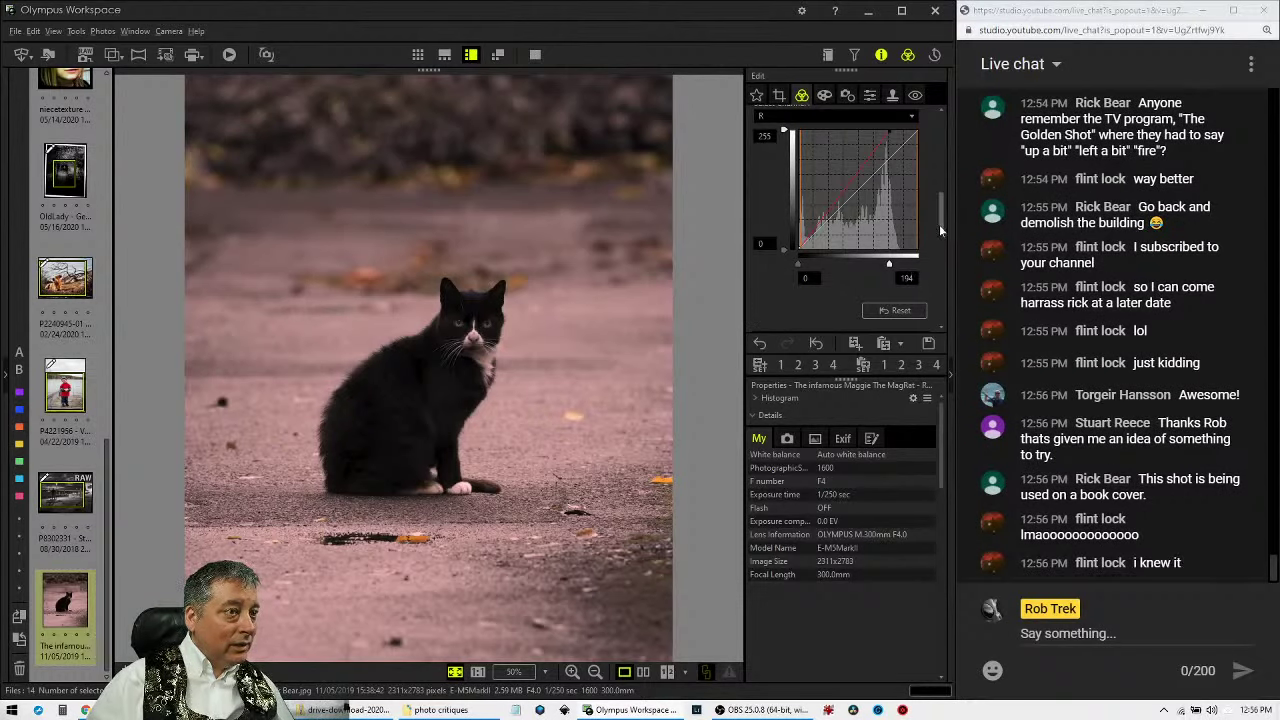
drag(939, 224, 940, 124)
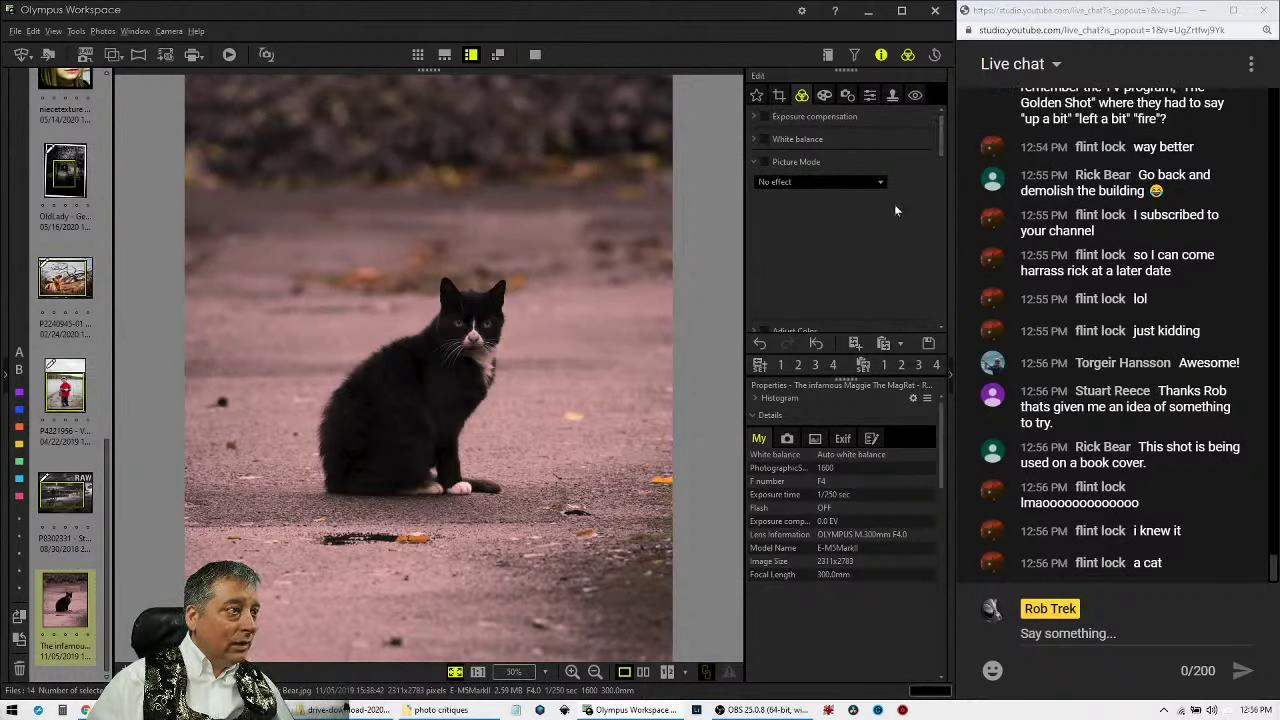
Compare the cat photo with the art filter off and on, and set the Partial Color hue to 3.
click(850, 98)
click(823, 95)
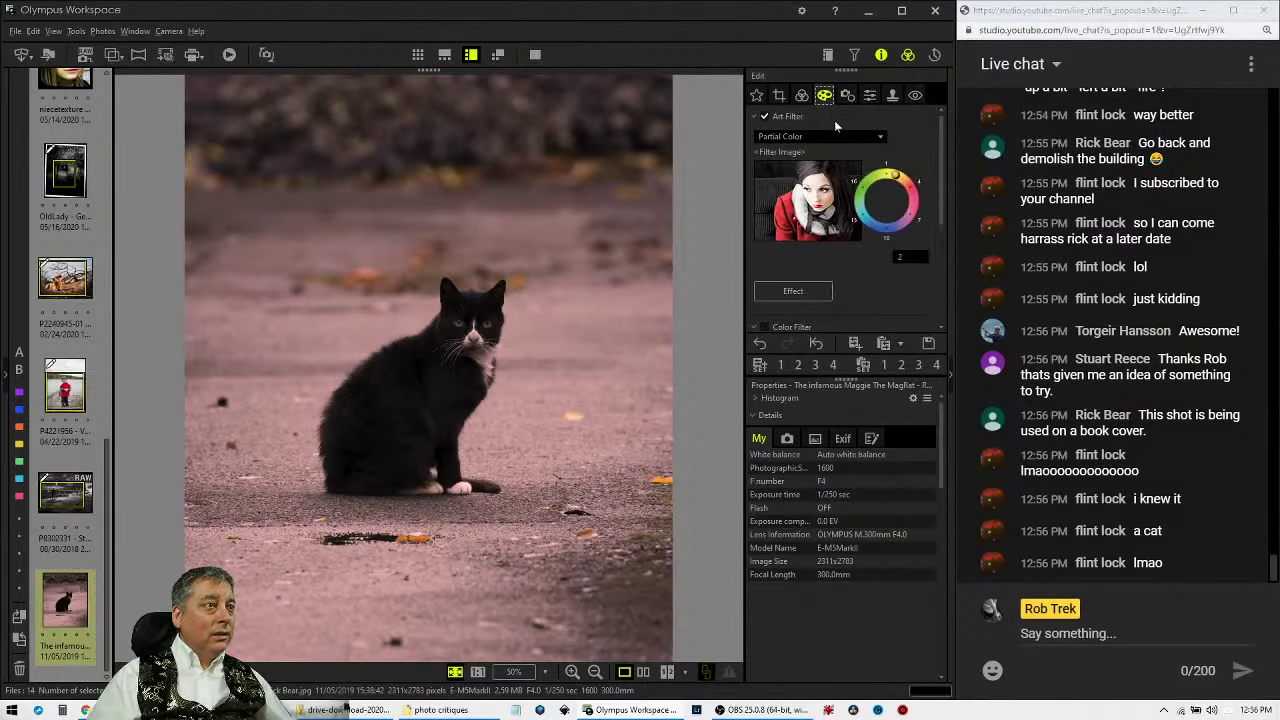
click(766, 116)
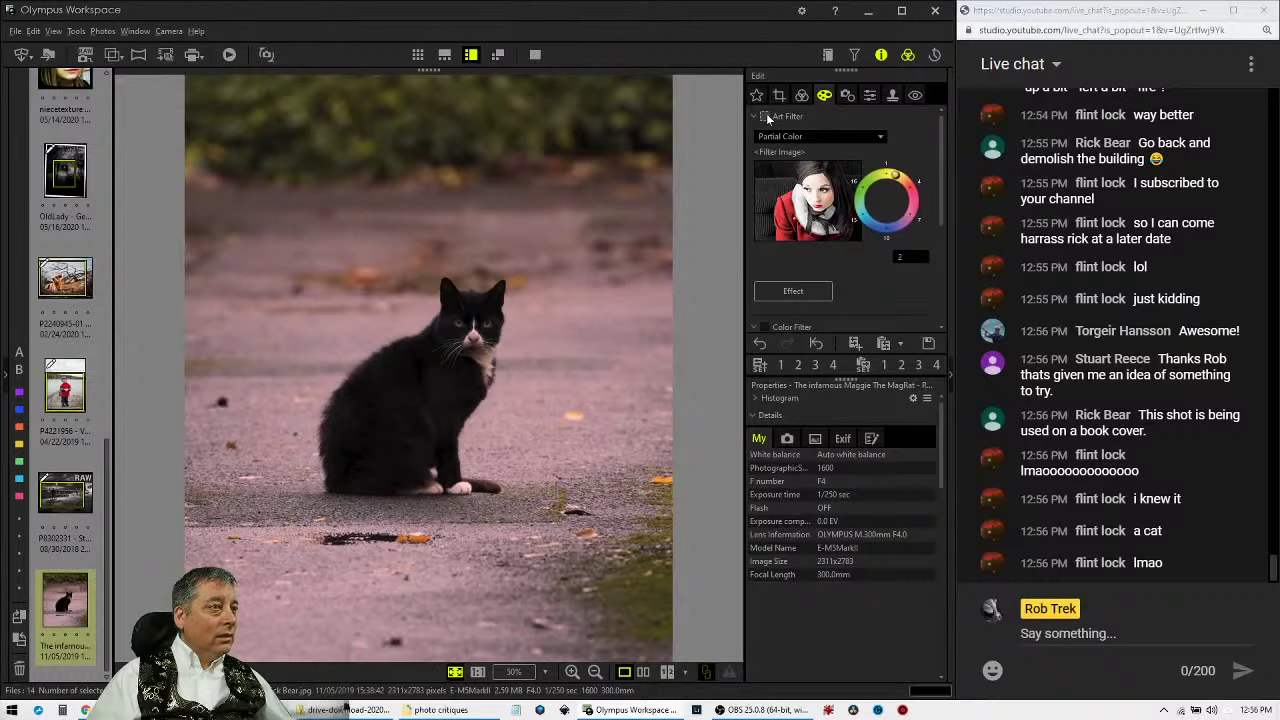
click(766, 116)
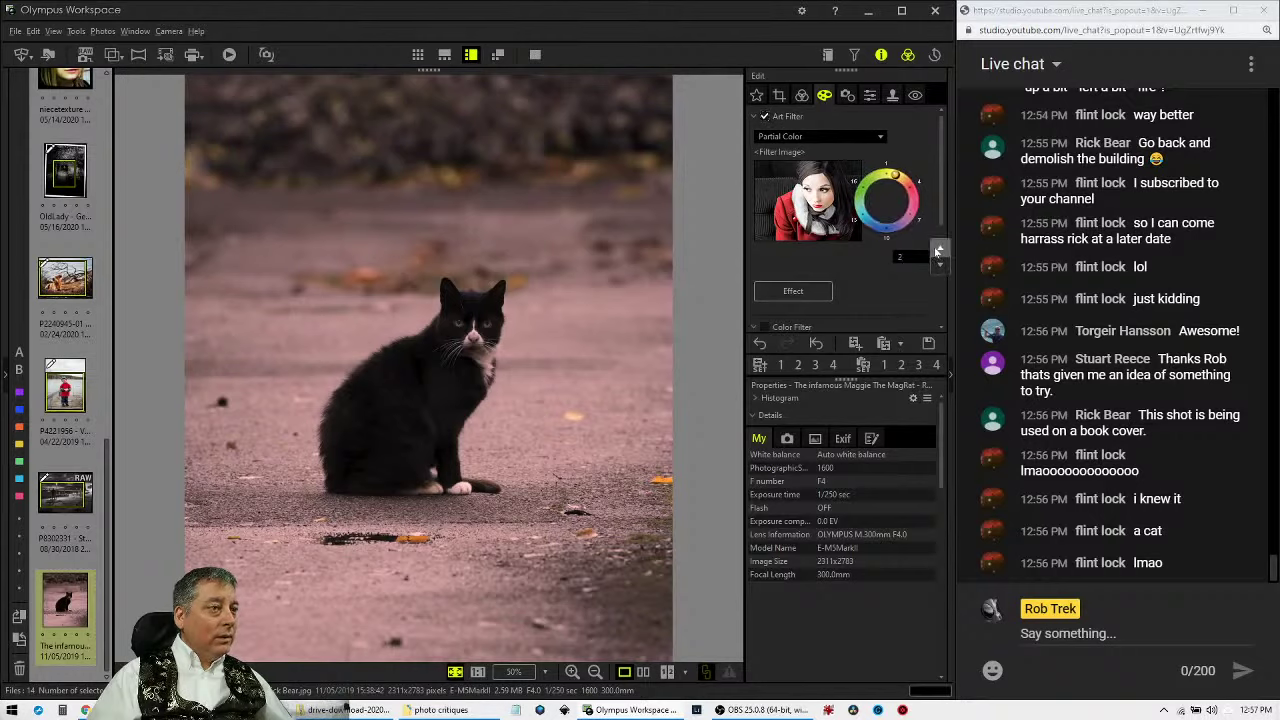
click(937, 251)
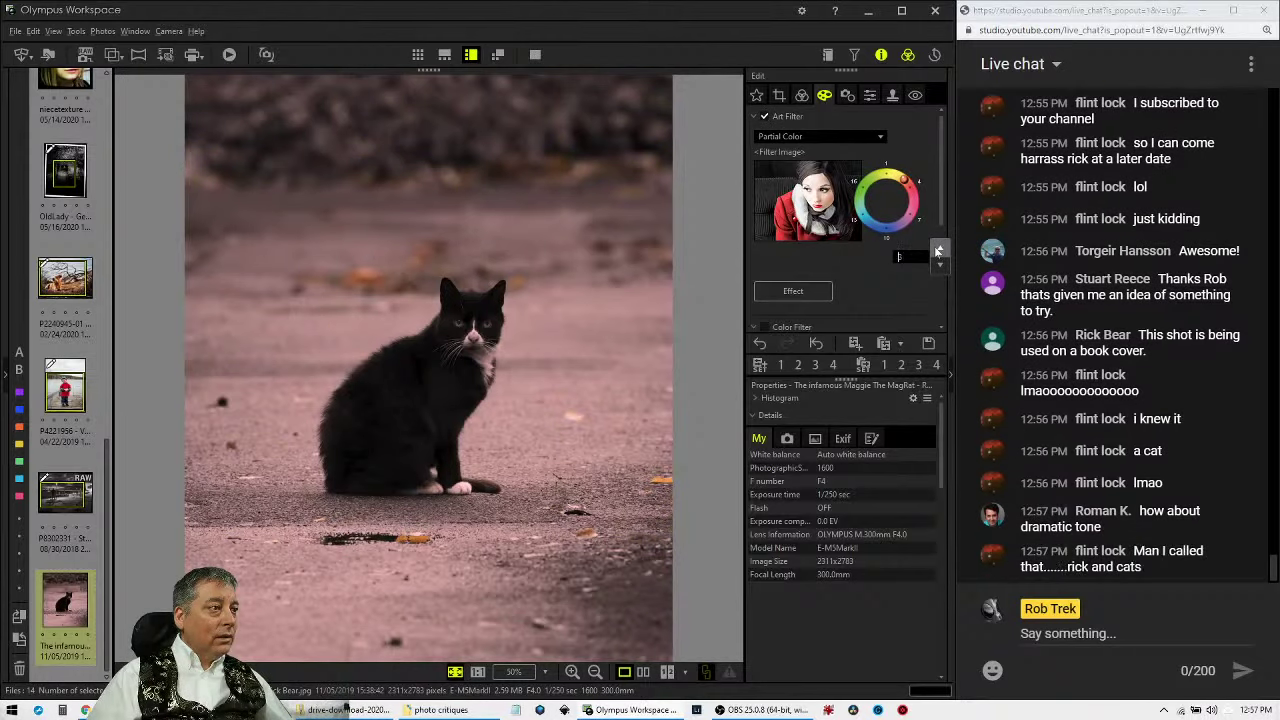
Reset the cat photo's tone curve to remove the red channel adjustment.
click(801, 97)
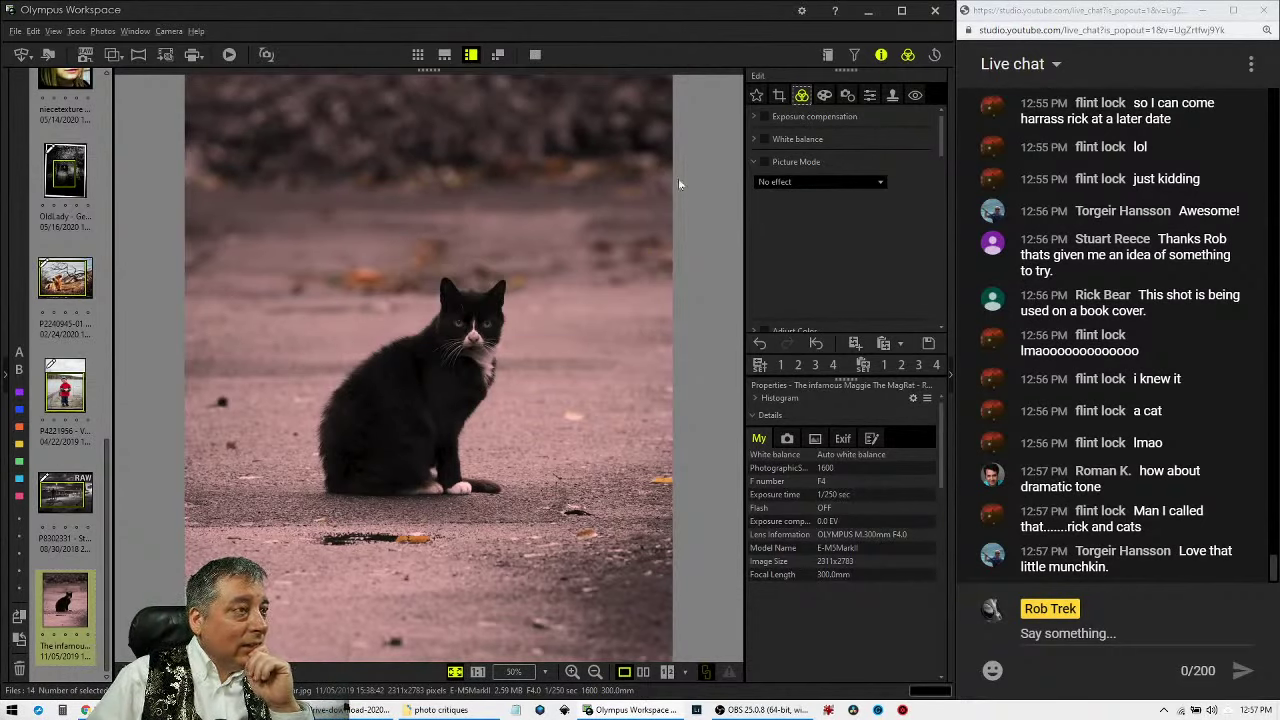
scroll(854, 286, down, 6)
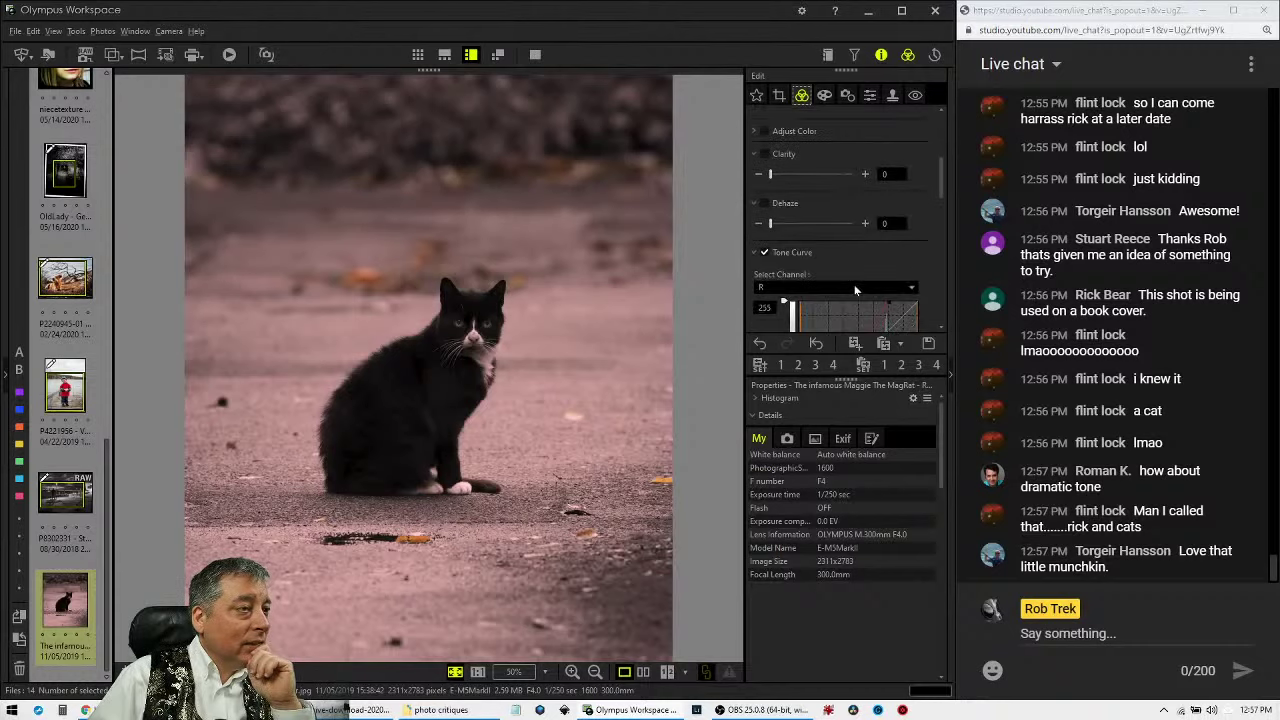
scroll(866, 280, up, 1)
click(880, 264)
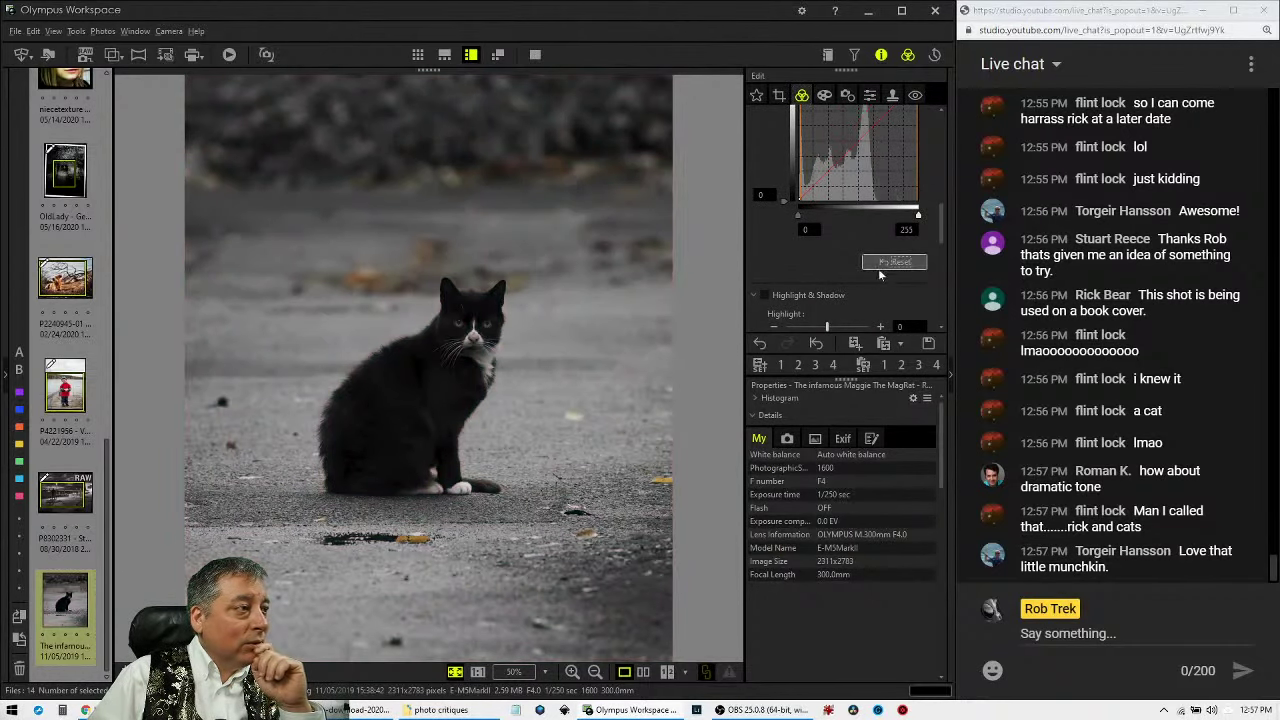
Switch the cat photo's Gradation to manual and lower its value to 33.
scroll(820, 275, down, 4)
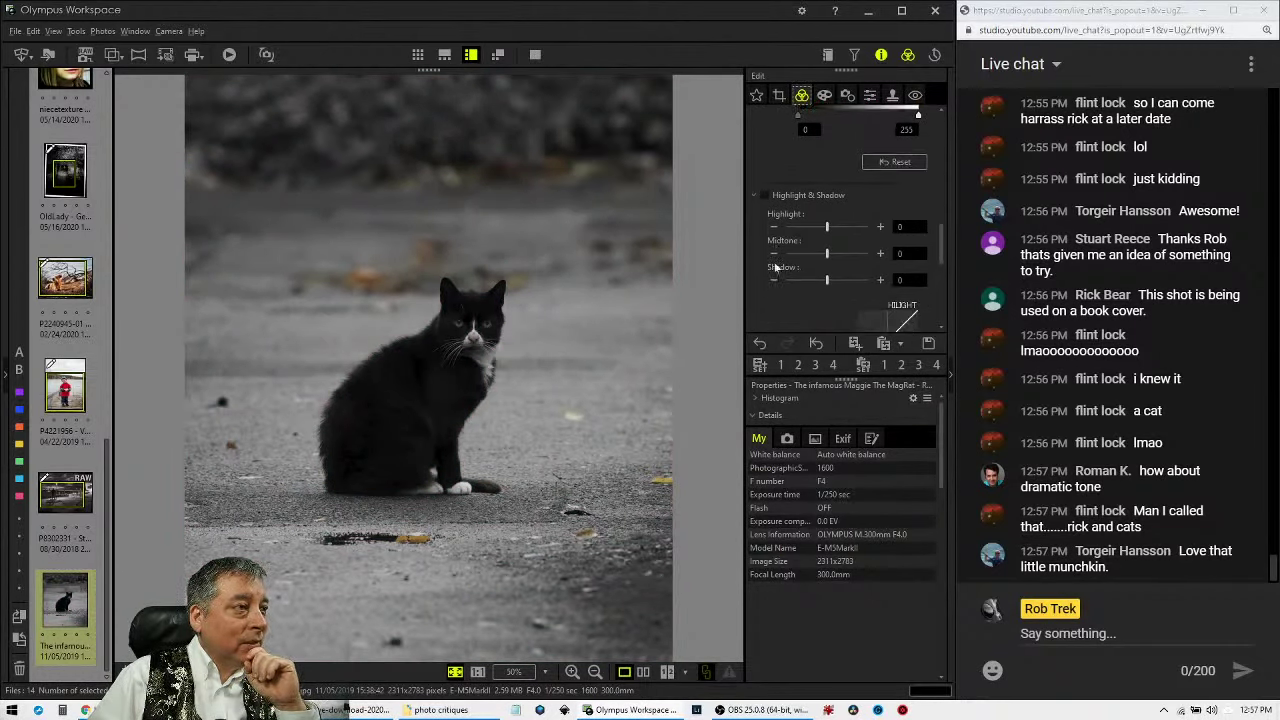
scroll(780, 268, up, 3)
scroll(775, 268, down, 6)
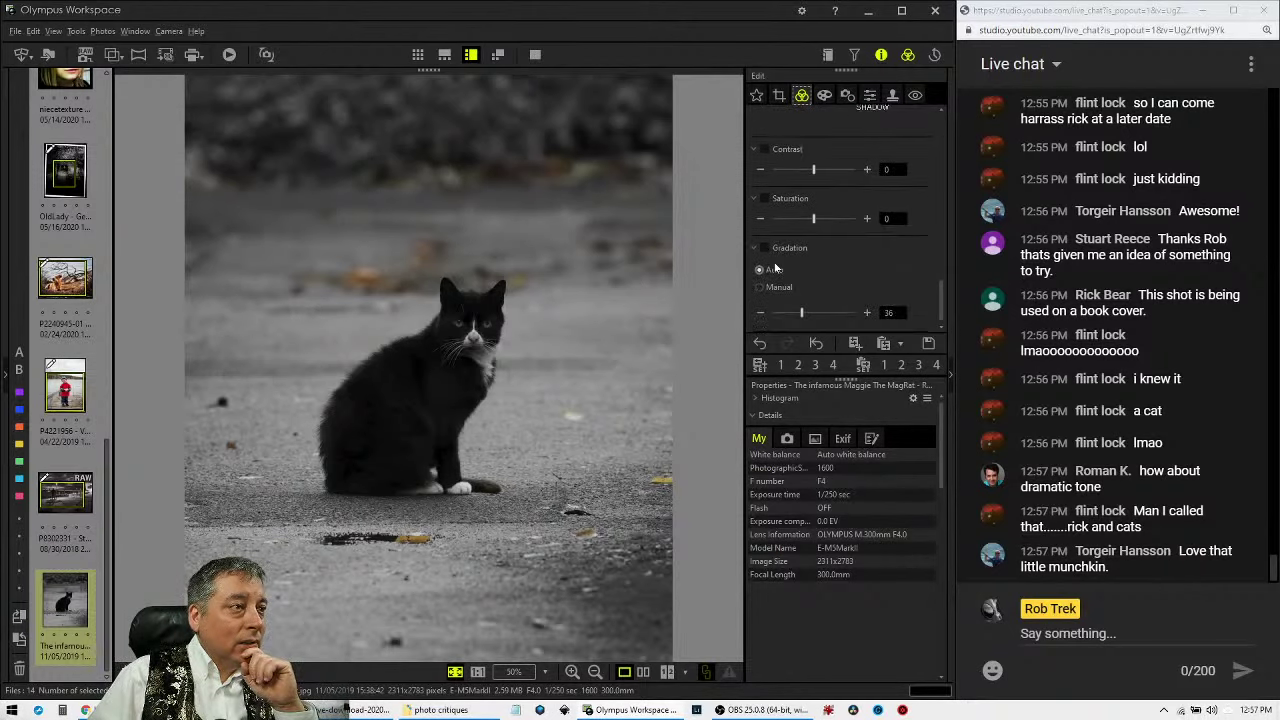
click(762, 287)
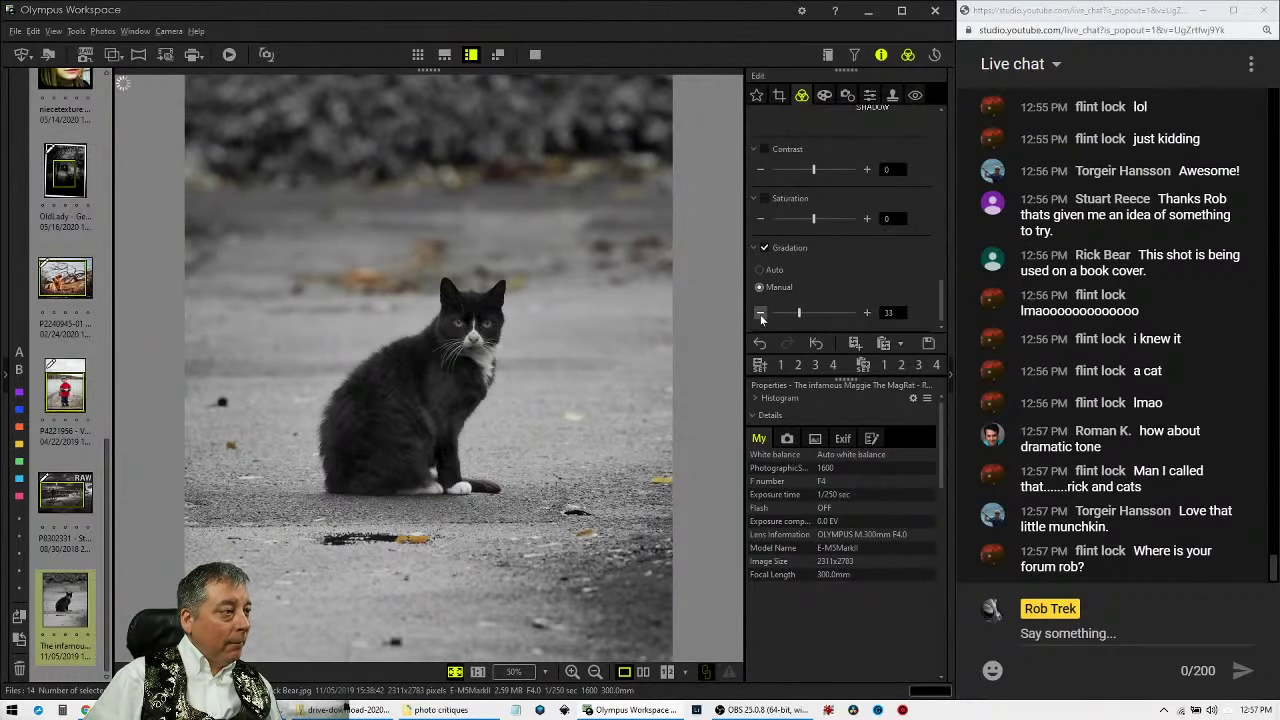
Select the RGB channel for the cat photo's tone curve.
scroll(855, 285, up, 3)
scroll(855, 285, up, 5)
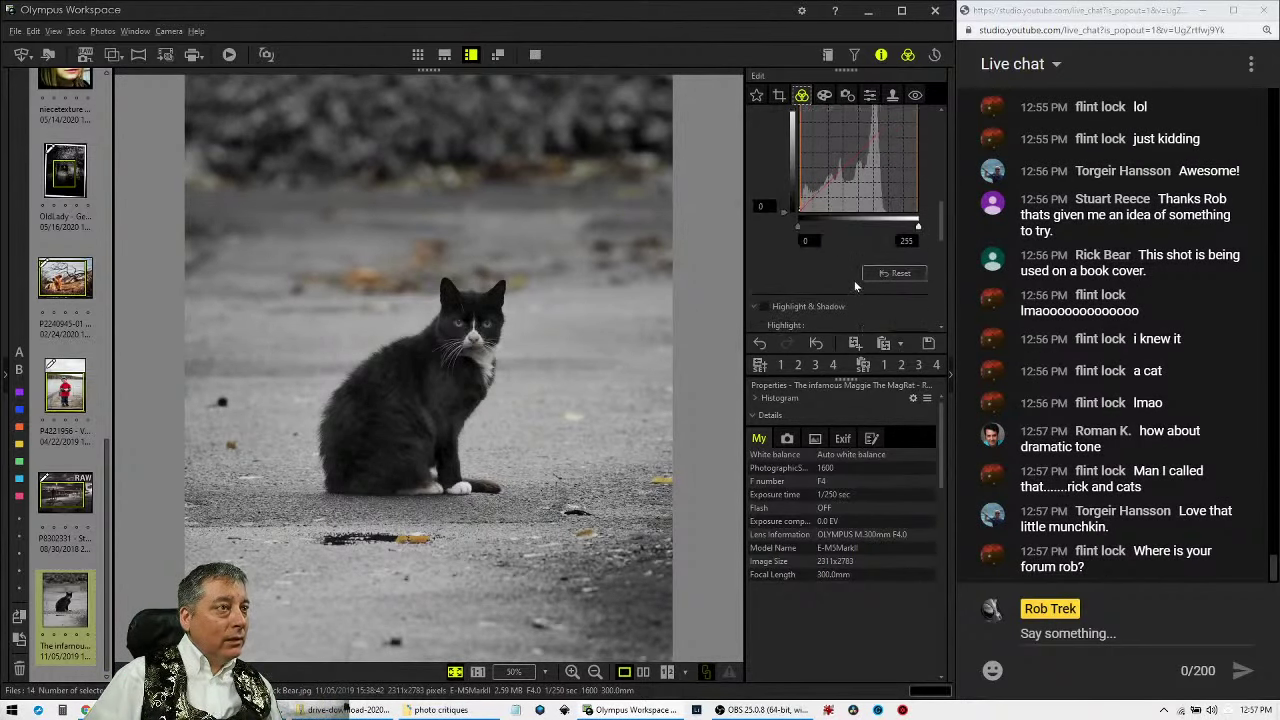
click(834, 238)
click(826, 252)
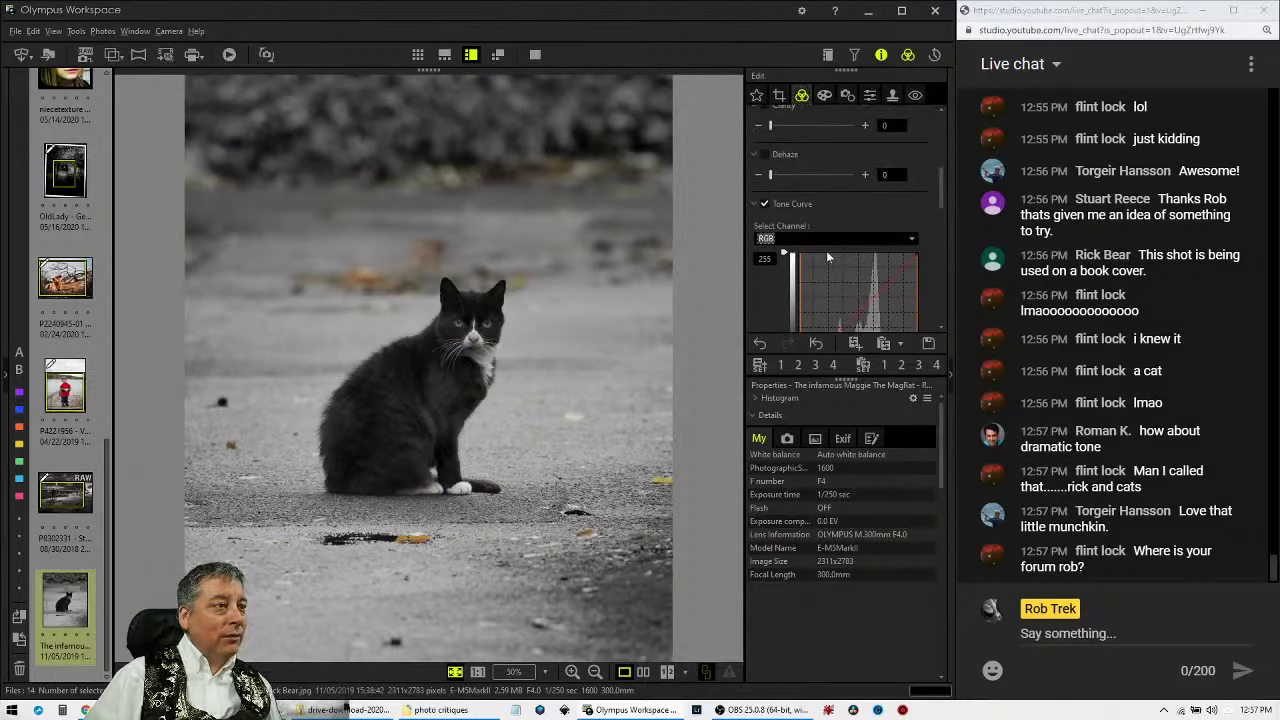
Raise the cat photo's Saturation in stages to 80.
scroll(770, 296, down, 5)
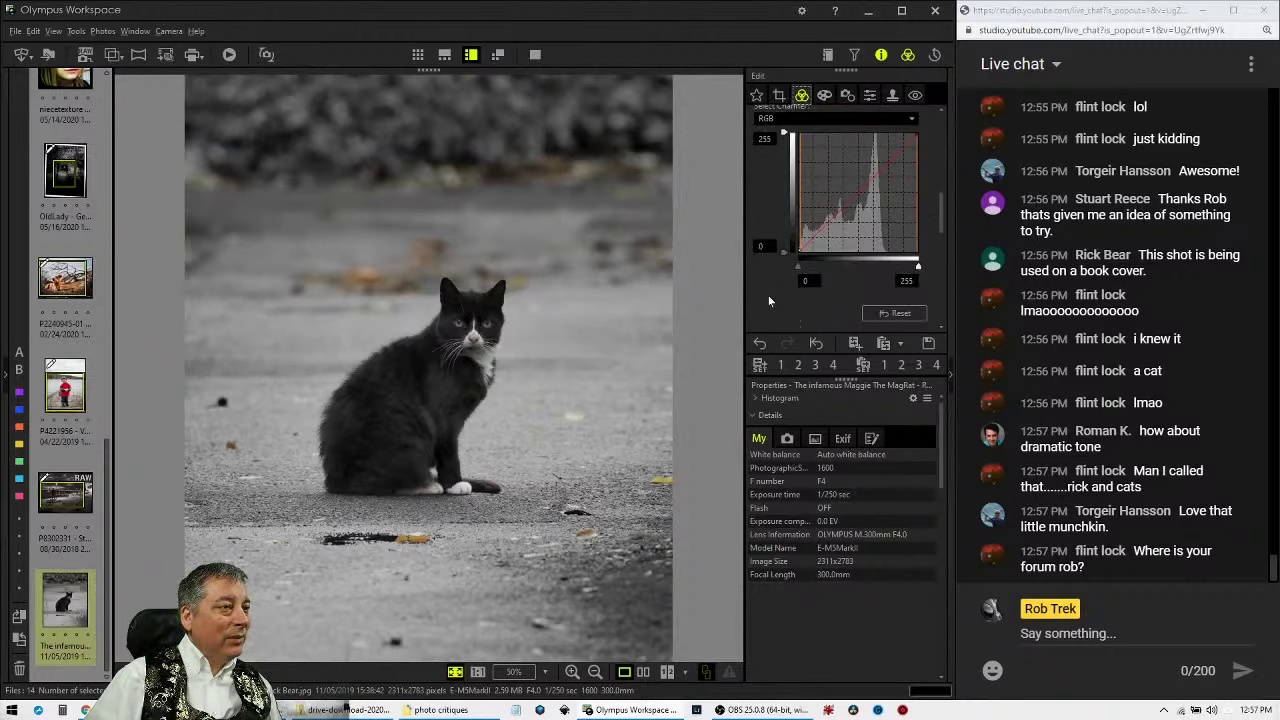
scroll(769, 300, down, 3)
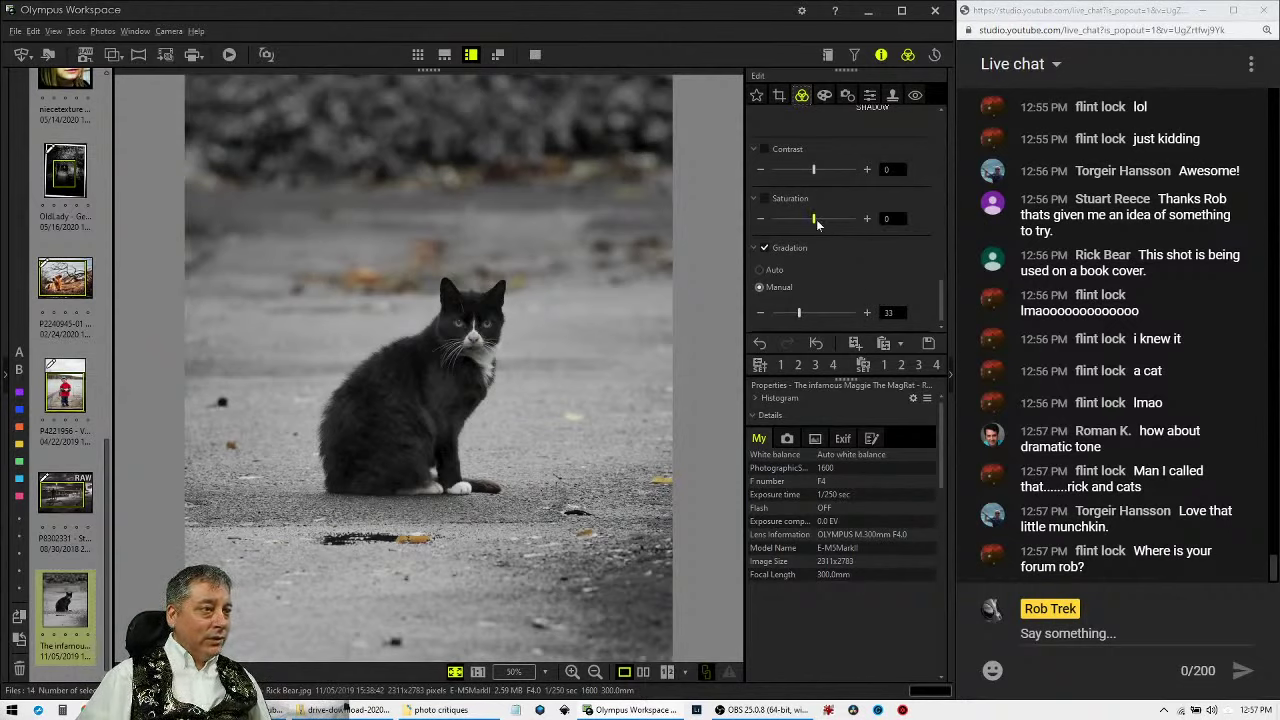
drag(816, 219, 828, 222)
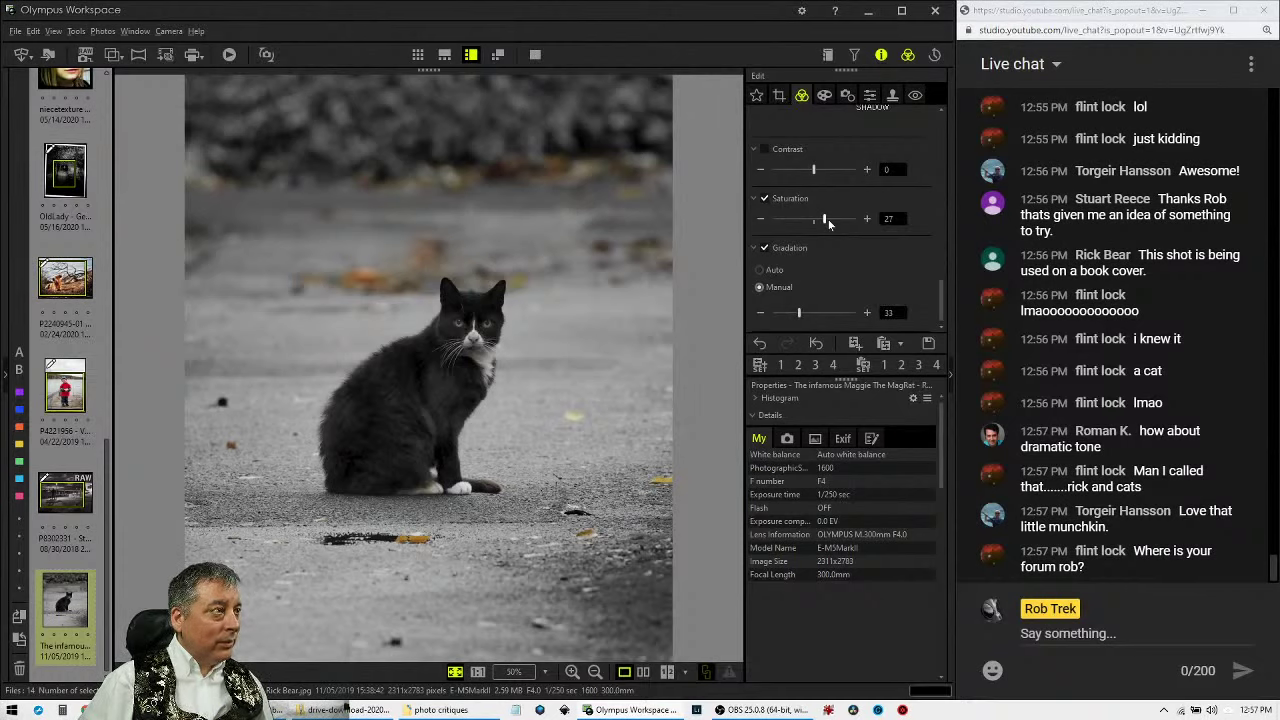
drag(828, 219, 839, 220)
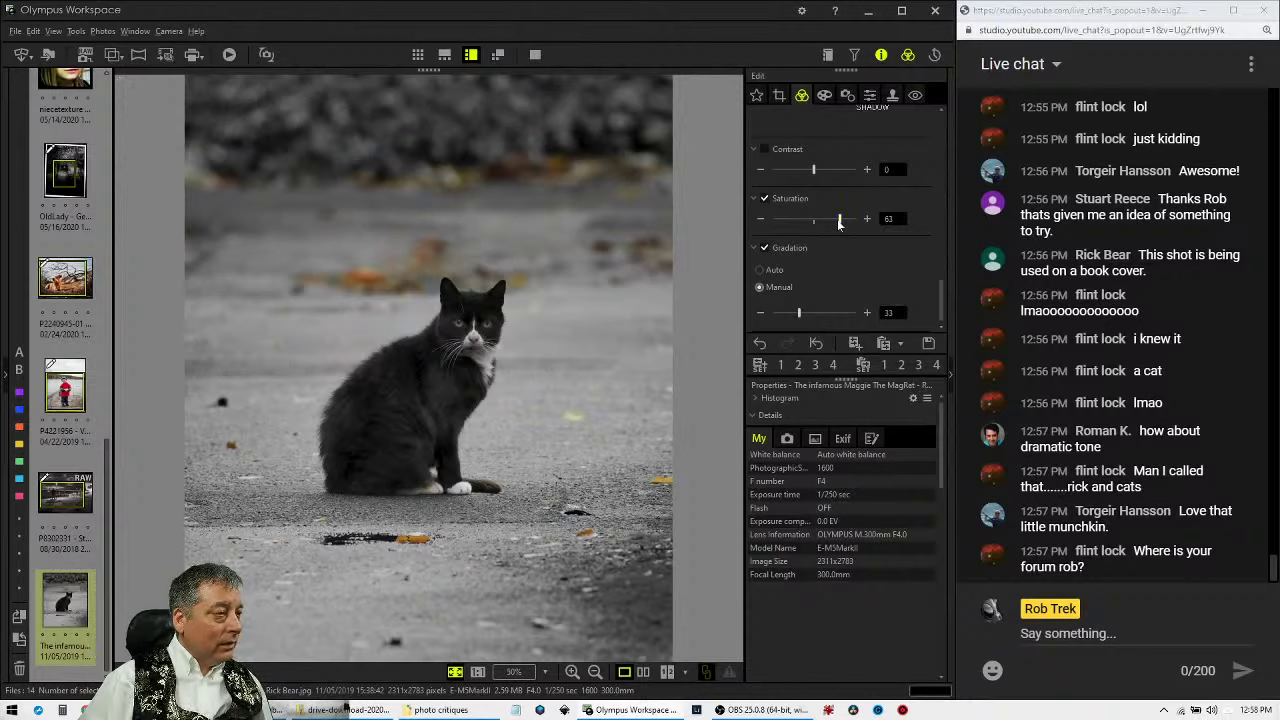
drag(839, 222, 845, 226)
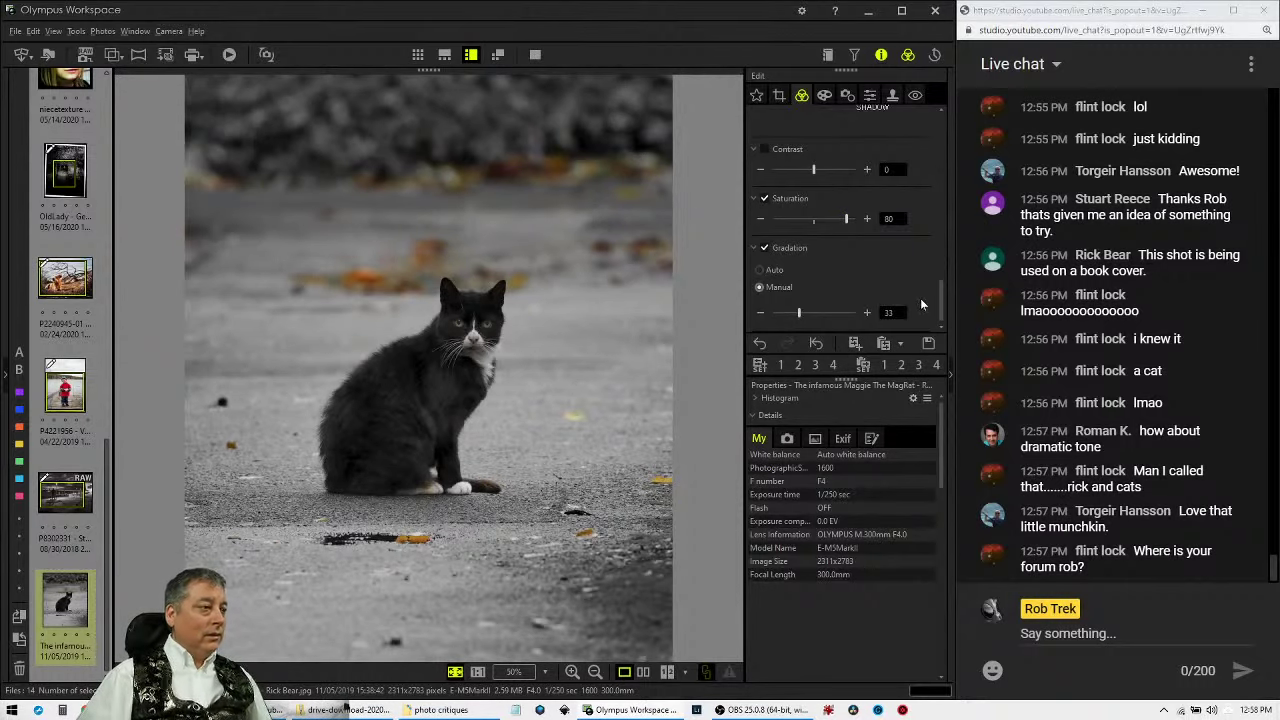
Lower the RGB white input level of the cat photo's tone curve to 224.
scroll(894, 242, up, 6)
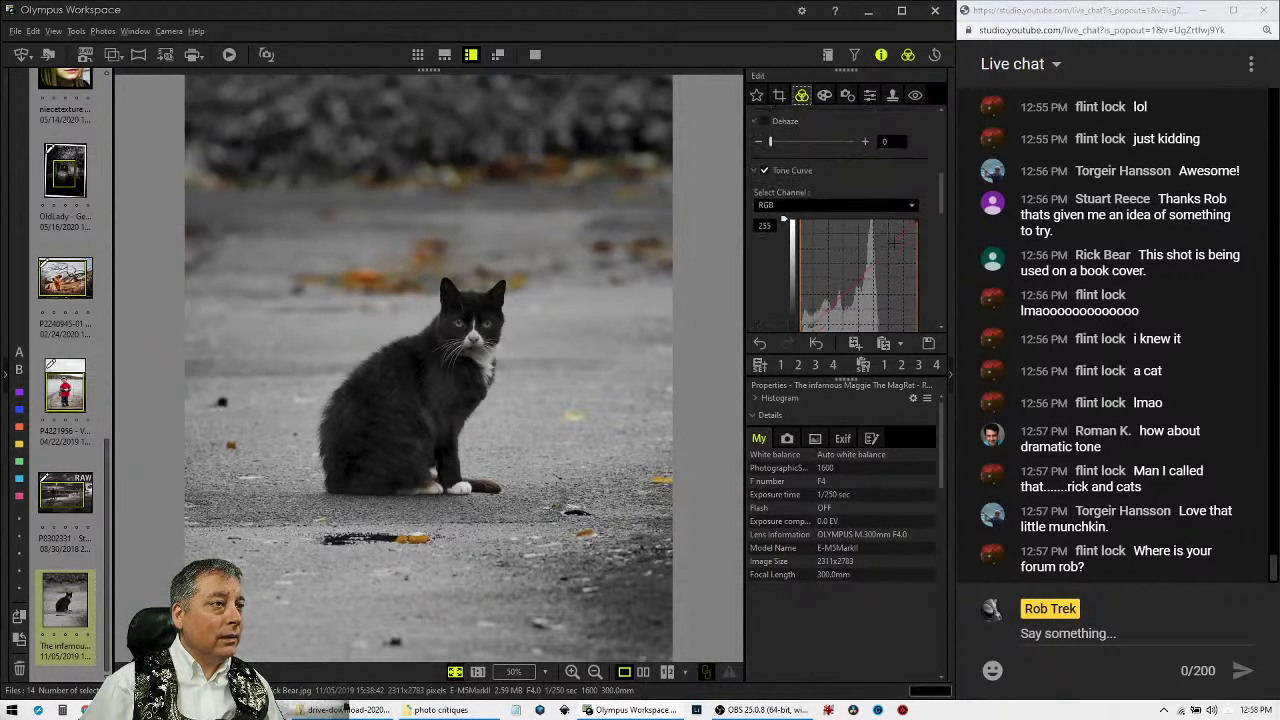
scroll(894, 242, down, 2)
drag(917, 268, 904, 272)
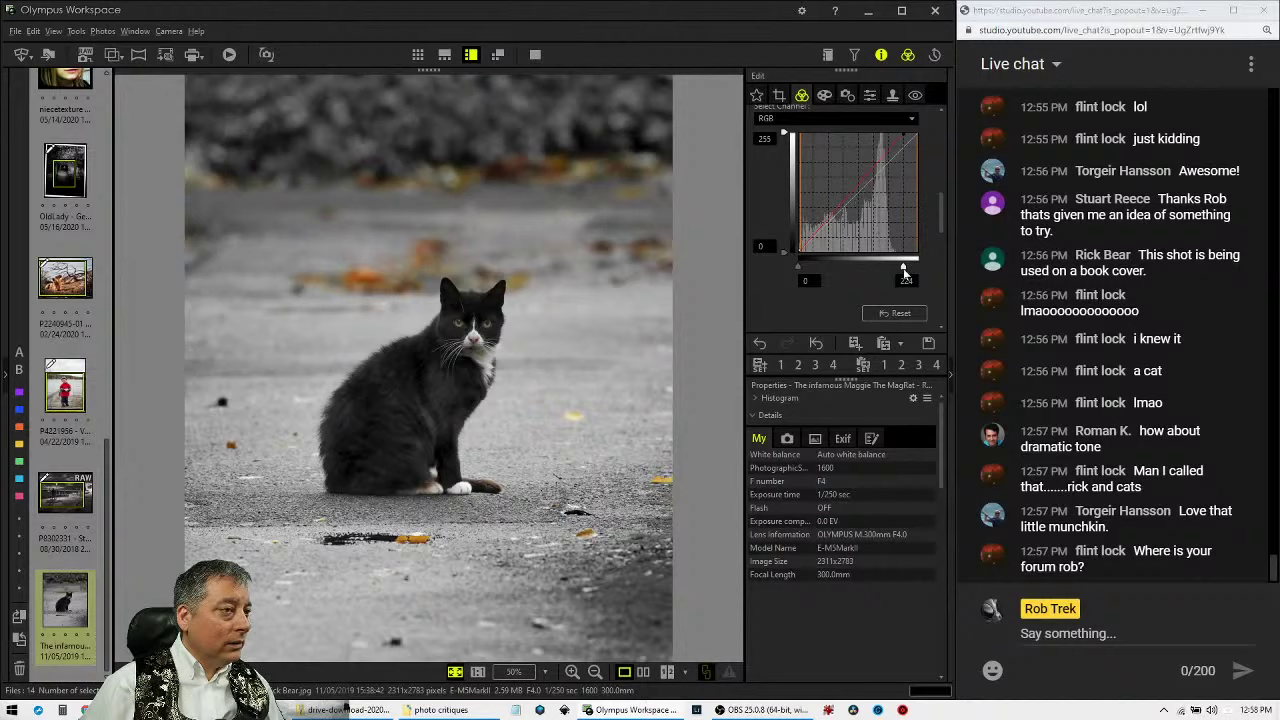
Set the Partial Color art filter's hue to 1, passing through 2 for comparison.
click(847, 95)
click(824, 95)
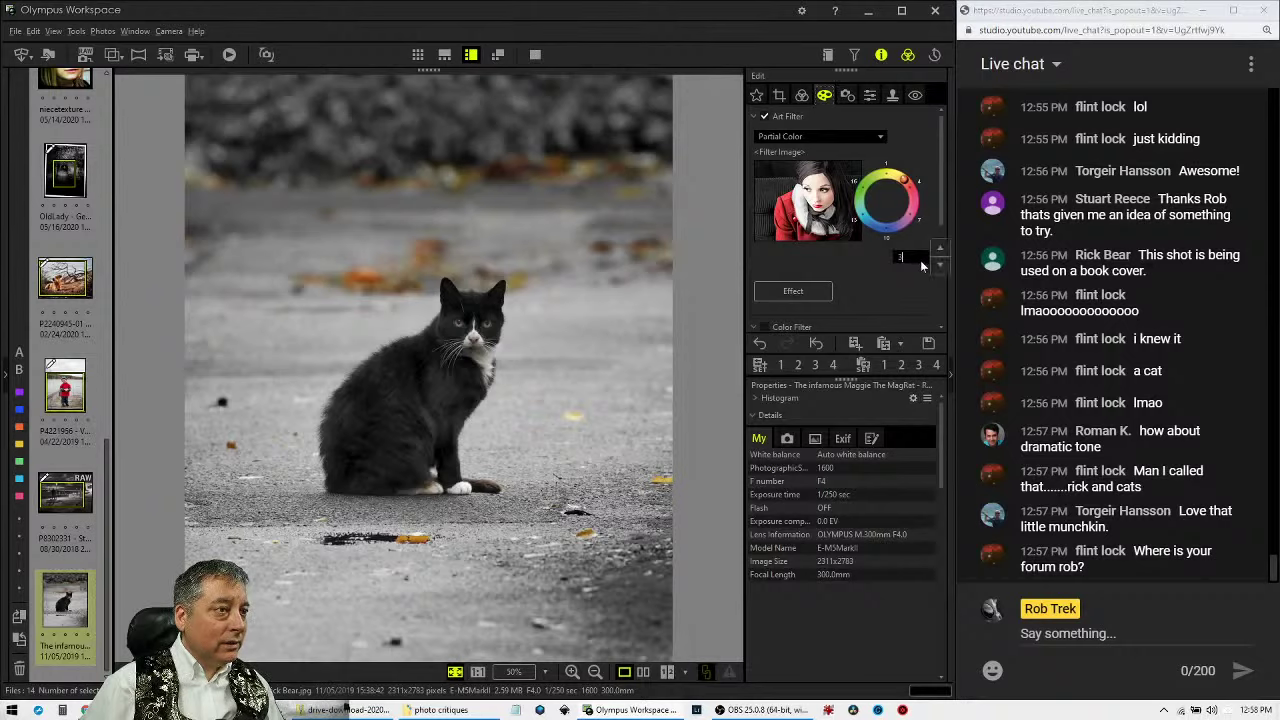
click(940, 268)
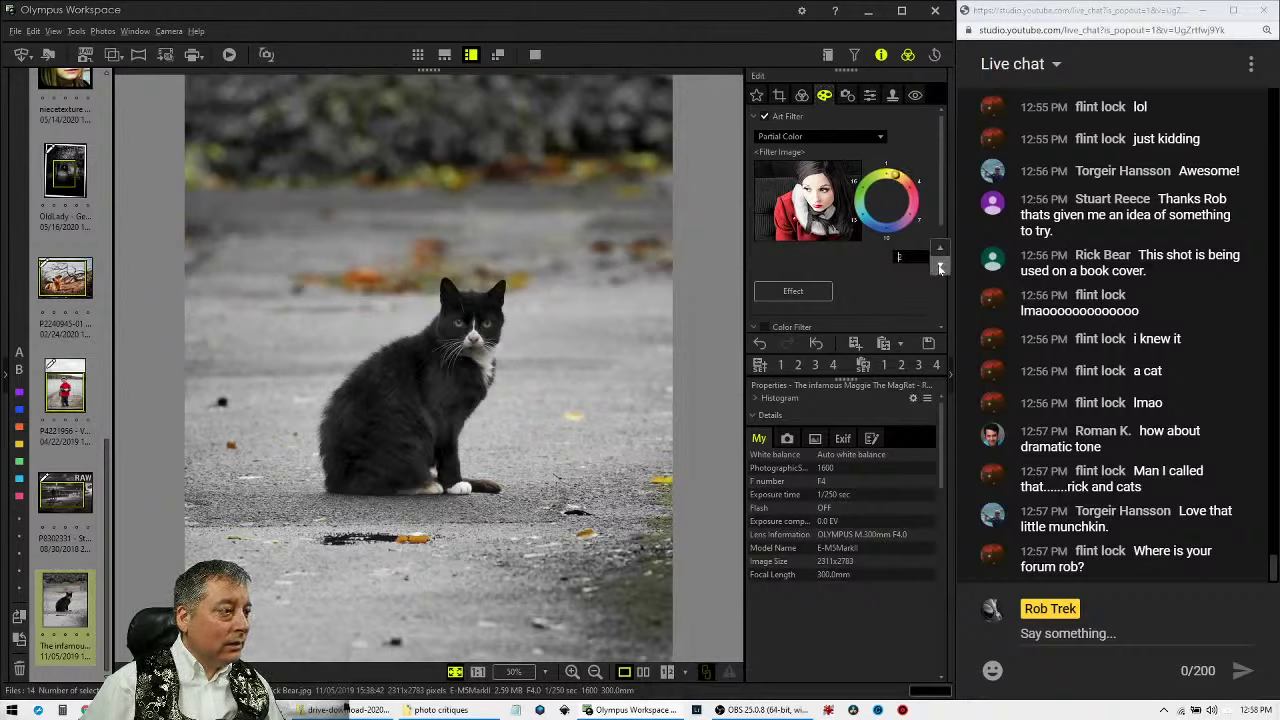
click(940, 268)
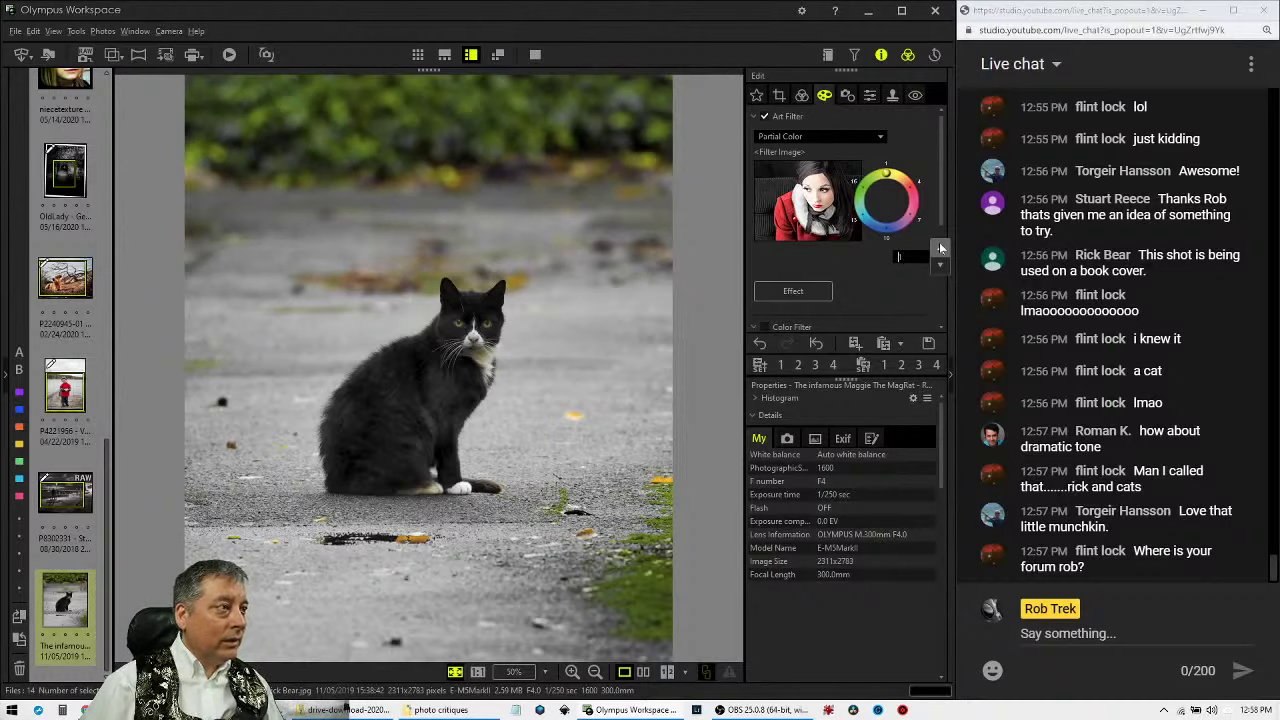
Start cropping the cat photo, trying the 4:3 ratio before choosing the custom 3.0:4.0 portrait ratio.
click(779, 96)
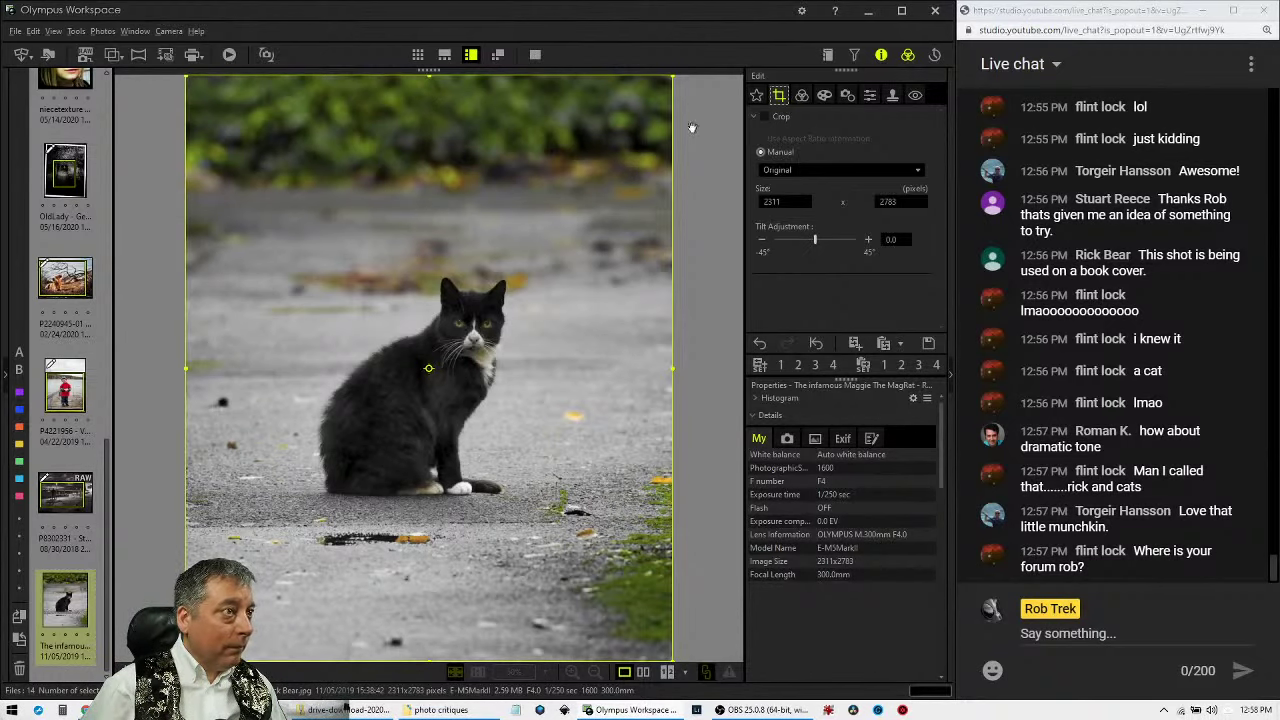
click(798, 170)
click(794, 199)
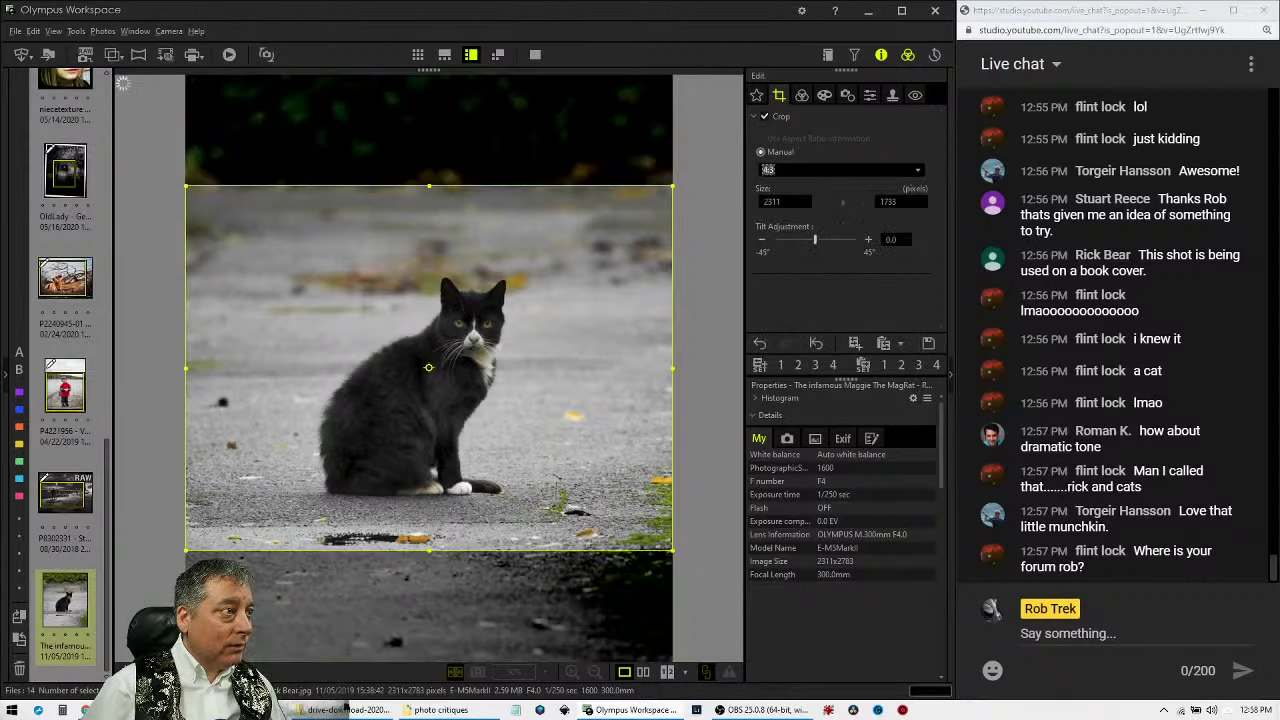
click(795, 172)
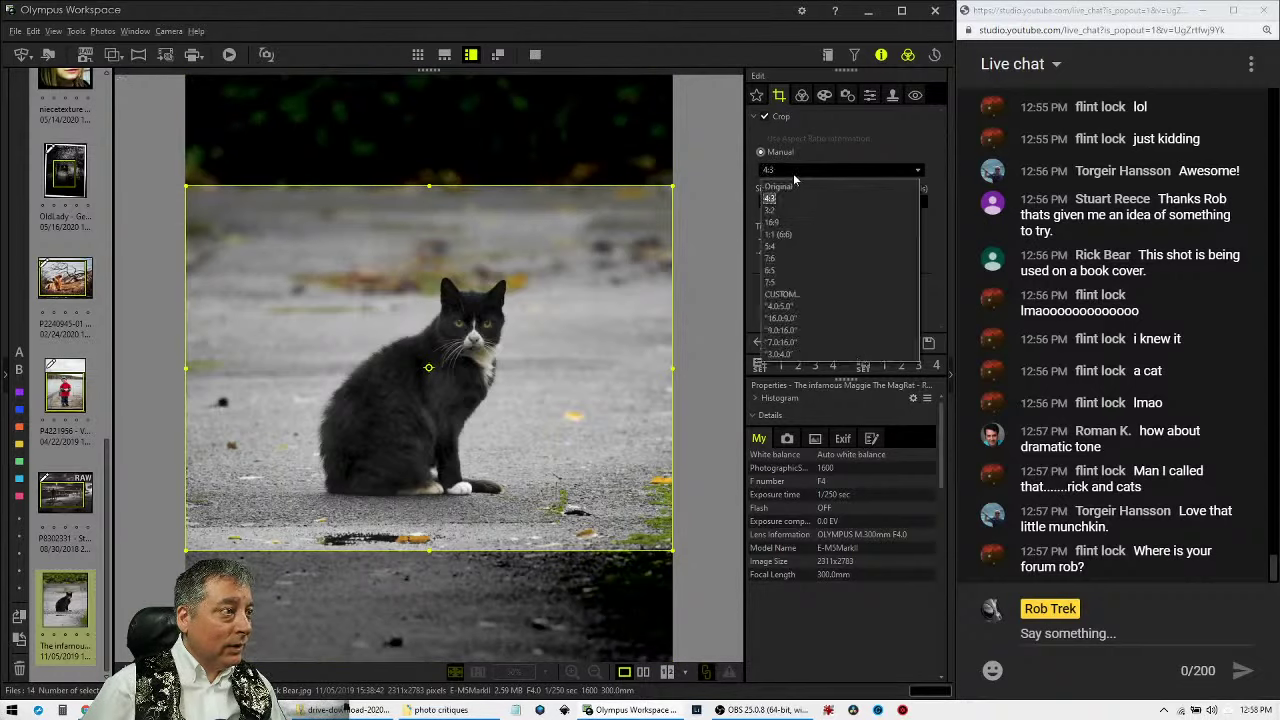
click(780, 354)
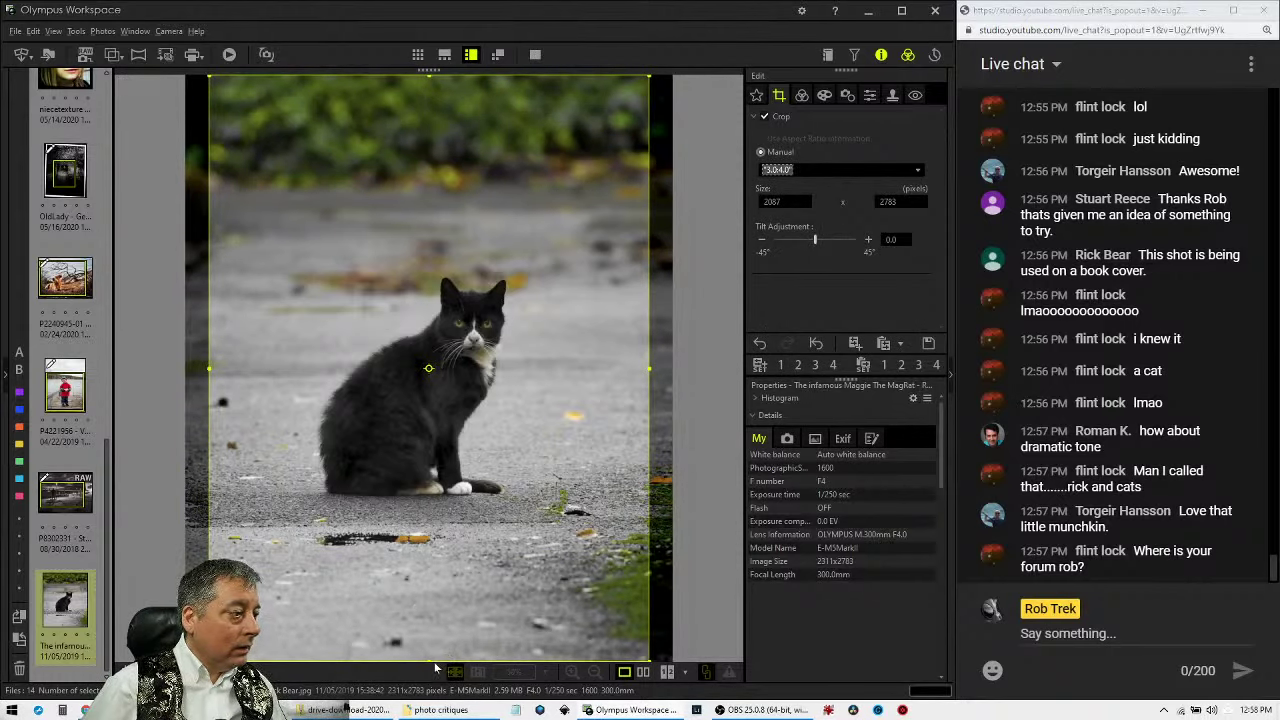
Shrink the crop to 1841 x 2455 pixels, place it over the photo's lower right area, and check it against the guide lines.
drag(435, 662, 430, 593)
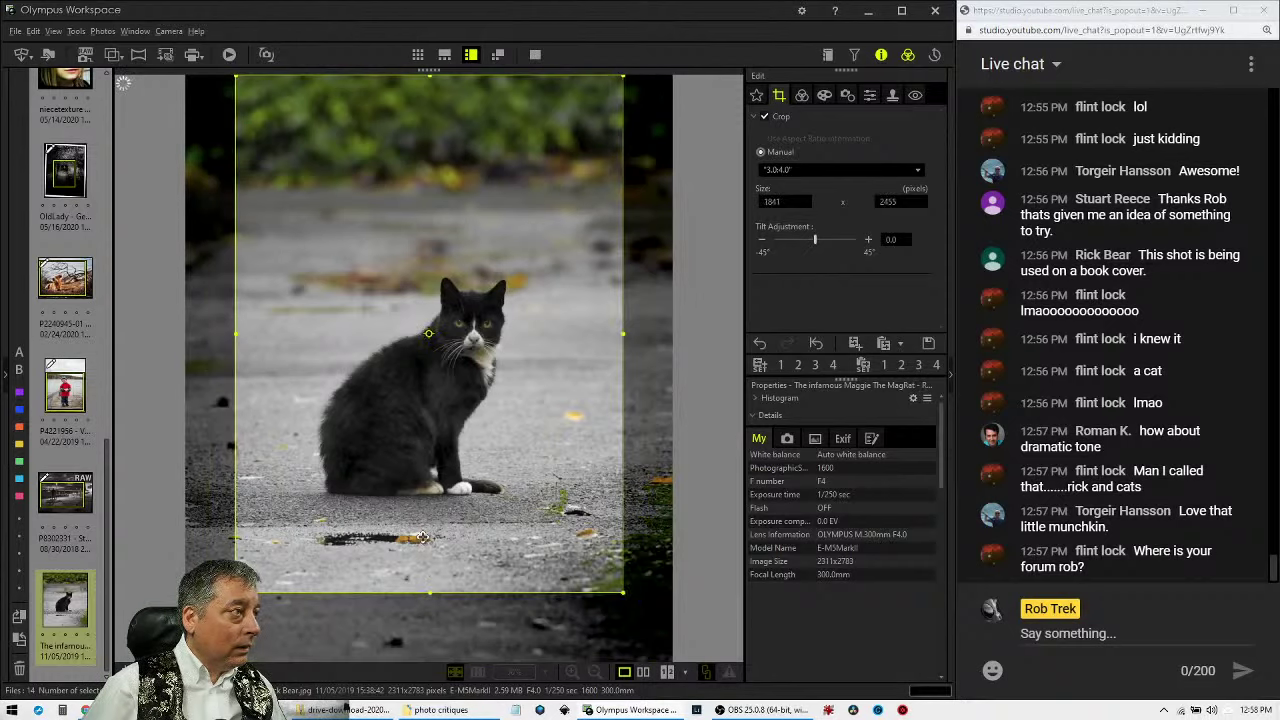
drag(425, 541, 478, 619)
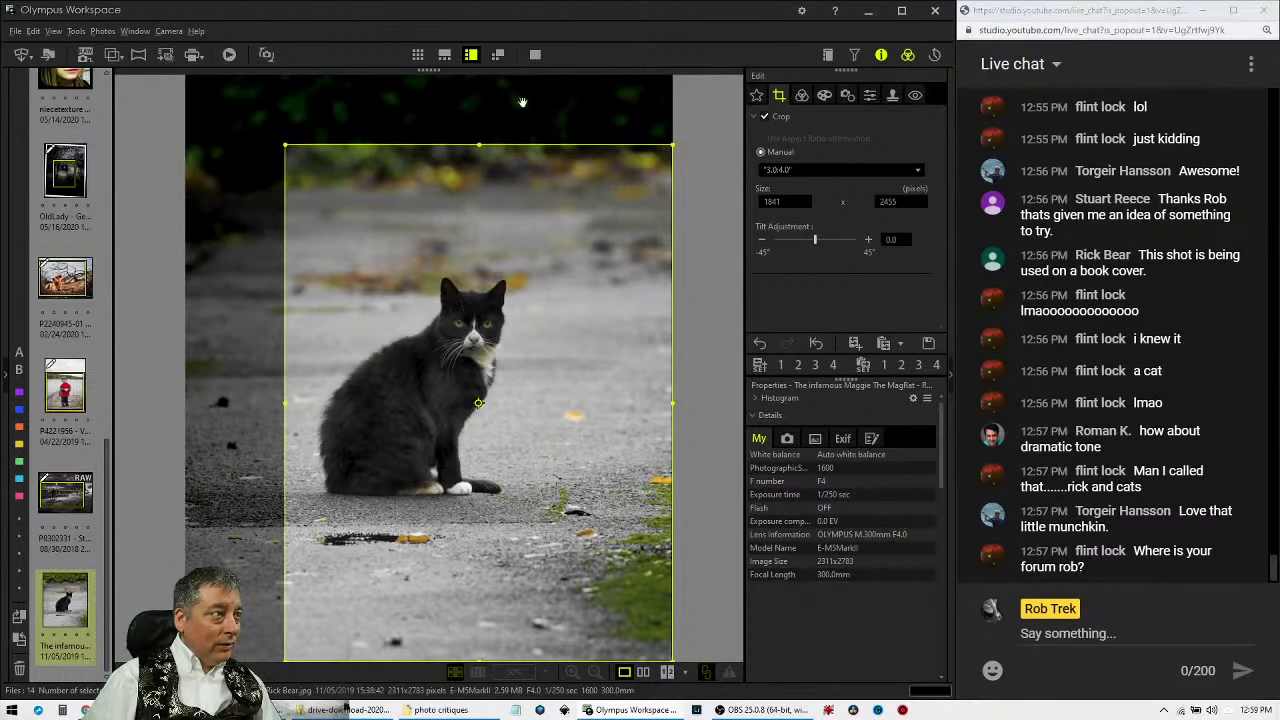
drag(424, 306, 416, 305)
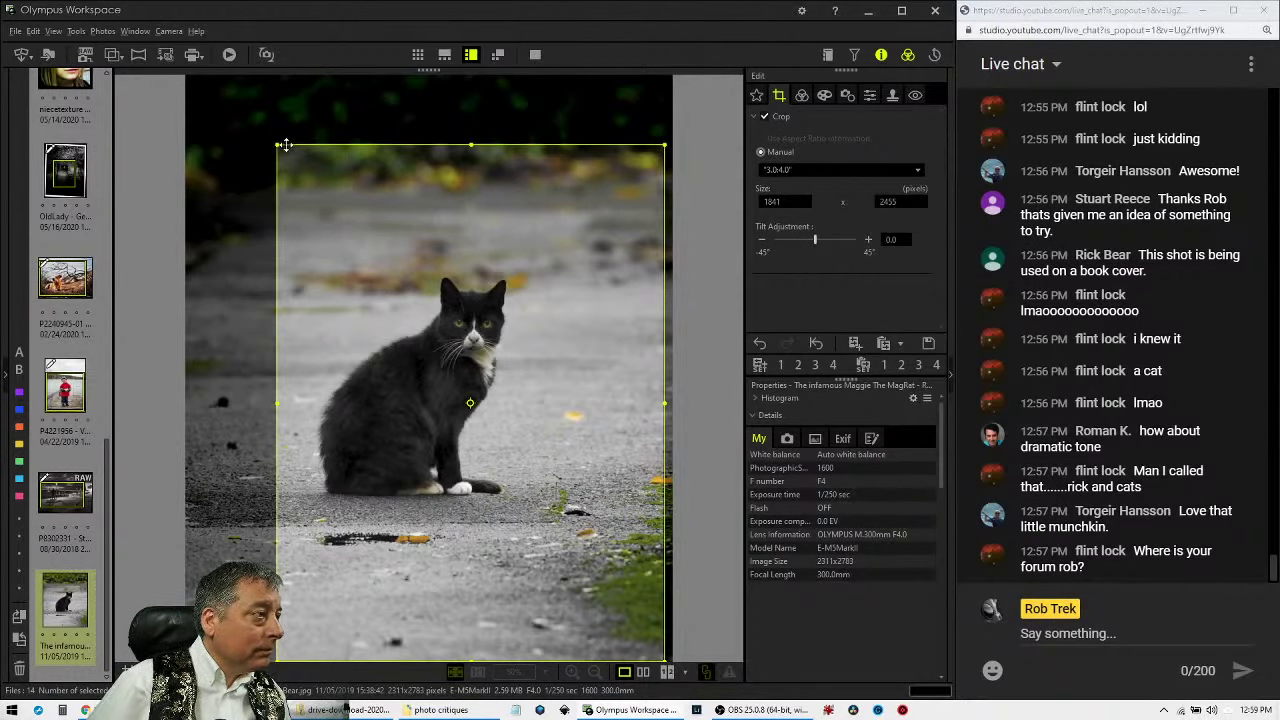
click(129, 671)
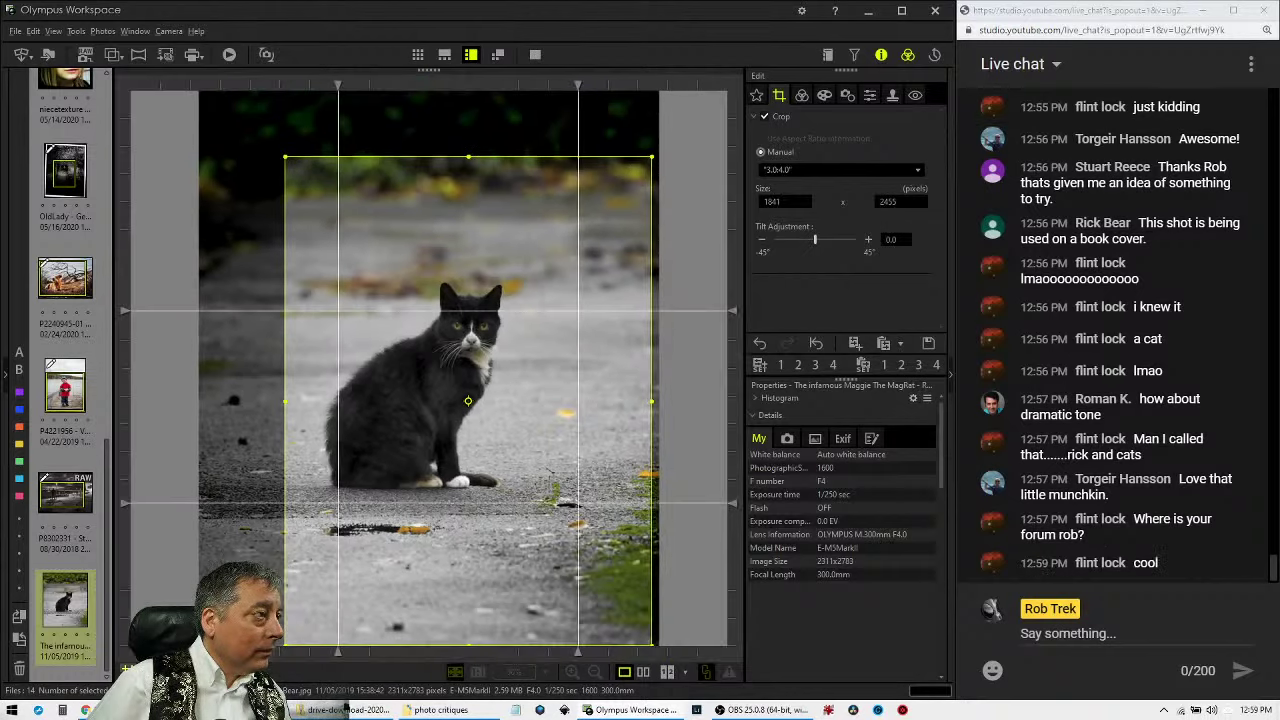
click(129, 671)
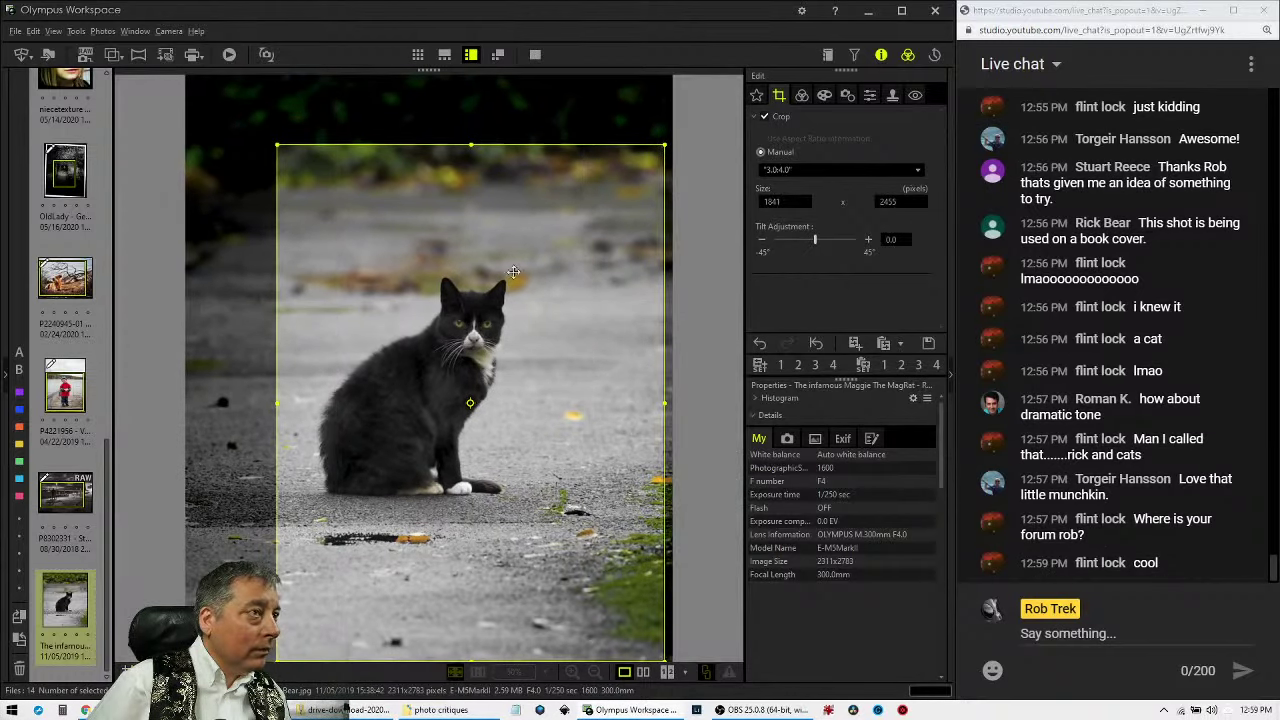
Preview the cropped cat photo, and change the crop to the custom 7.0:16.0 ratio.
click(801, 95)
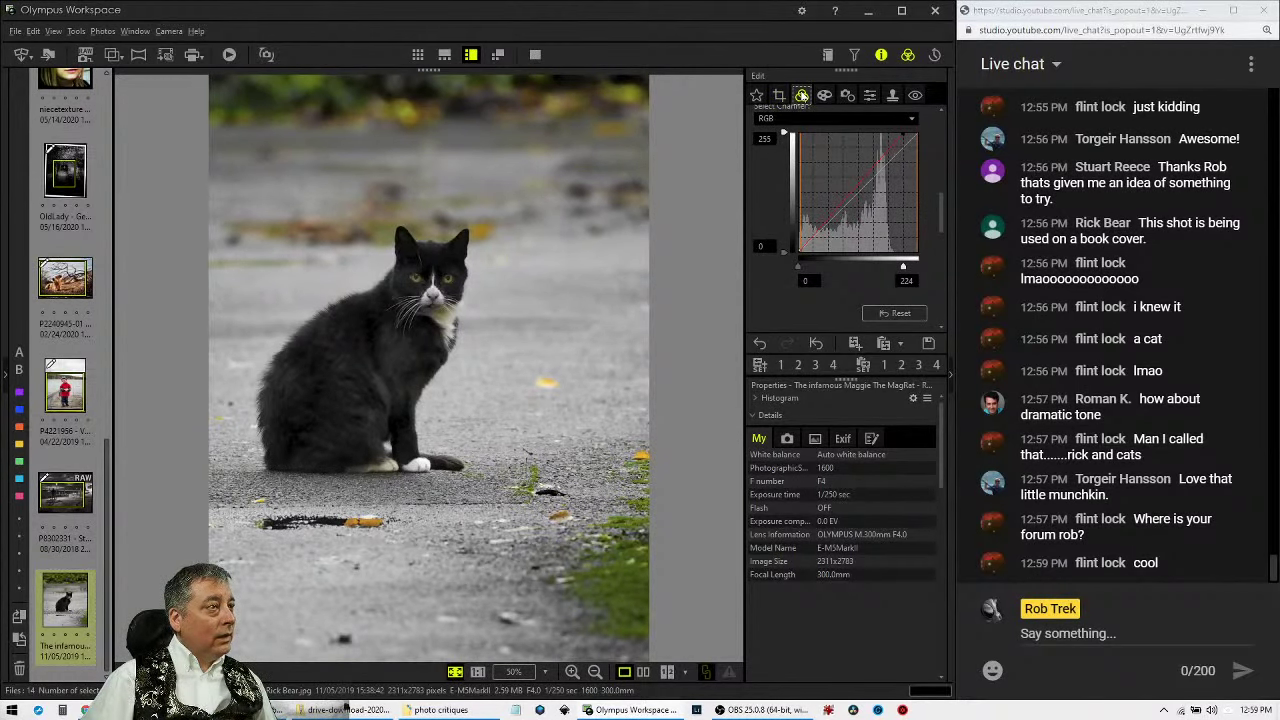
click(779, 95)
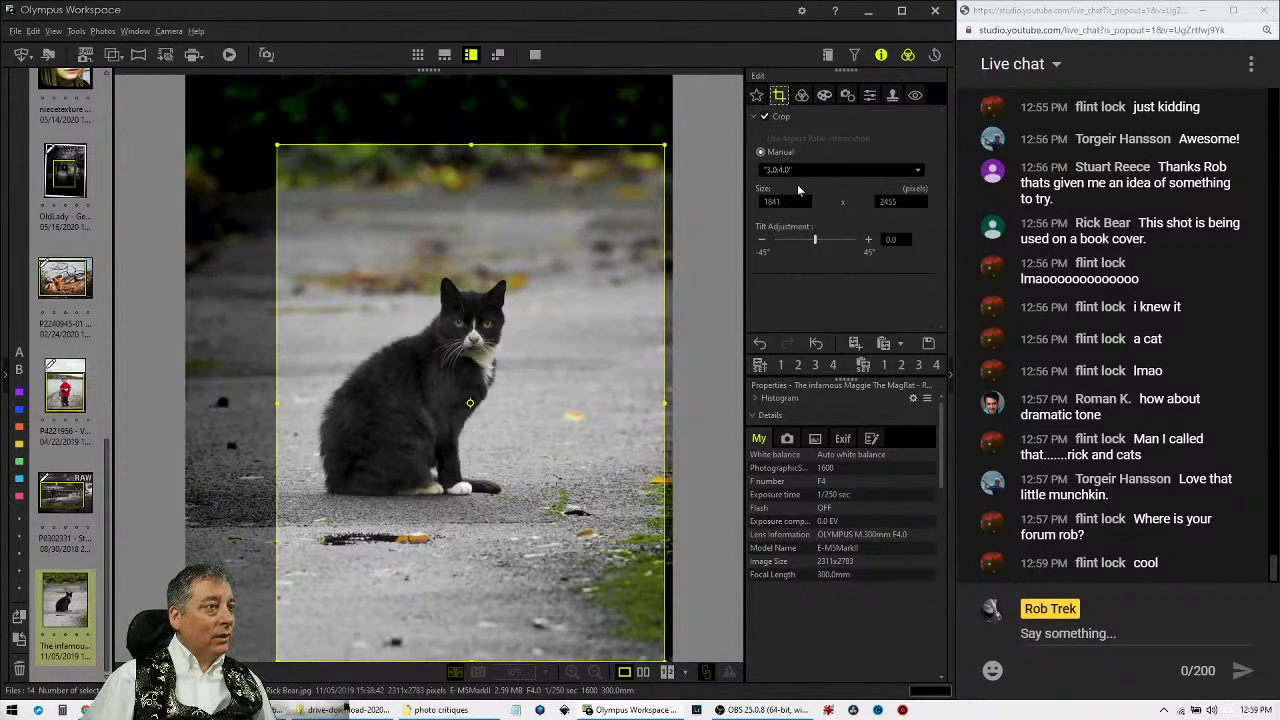
click(799, 169)
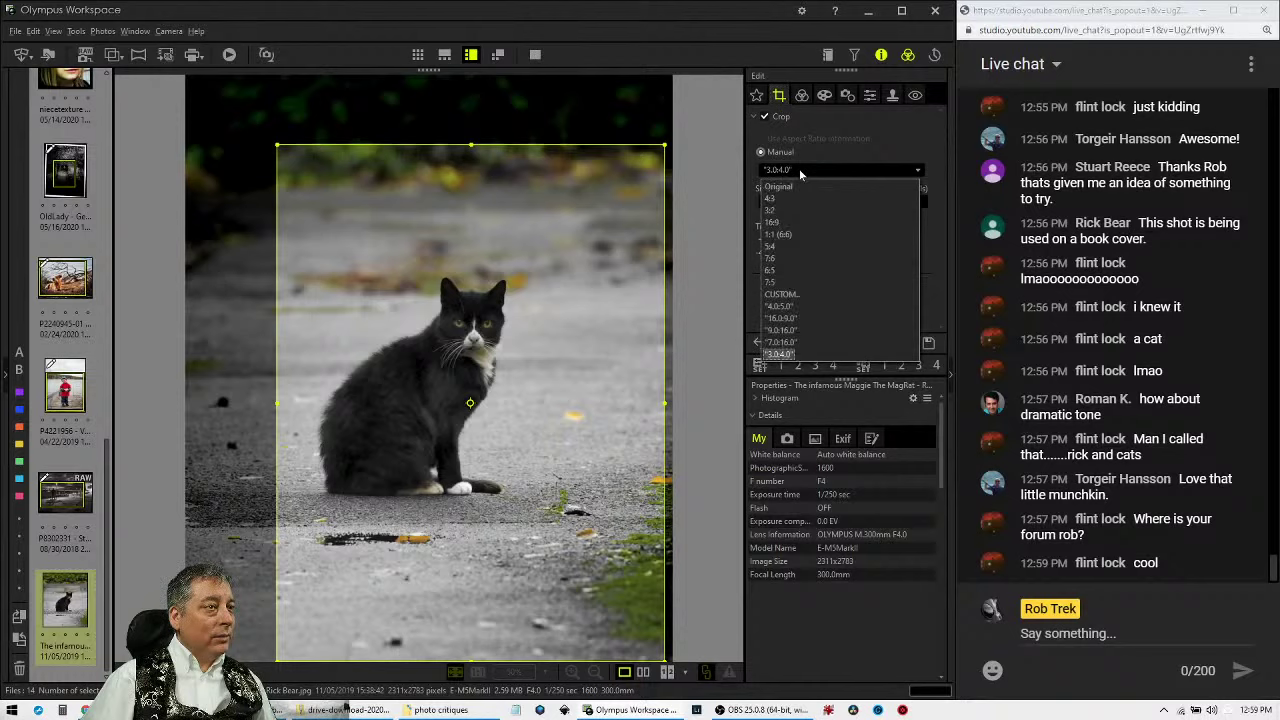
click(814, 341)
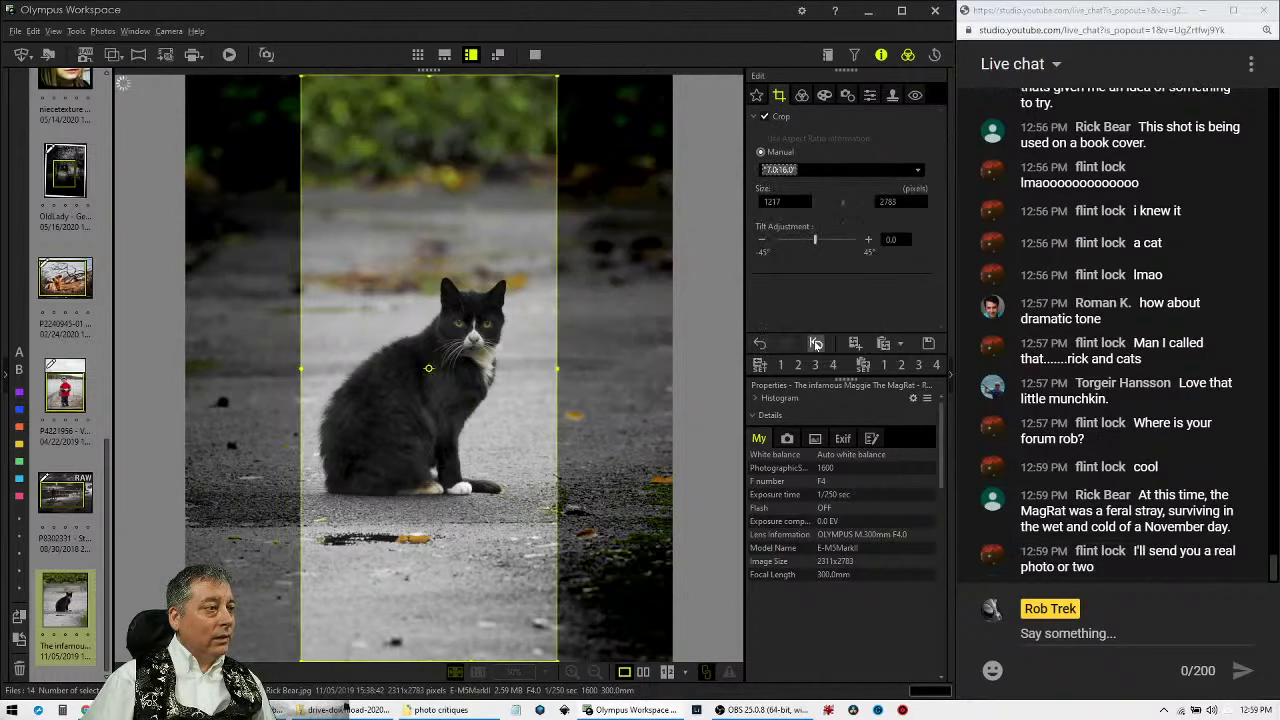
Preview the 7.0:16.0 crop of the cat photo, and try the custom 16.0:9.0 and 4.0:5.0 ratios.
click(801, 95)
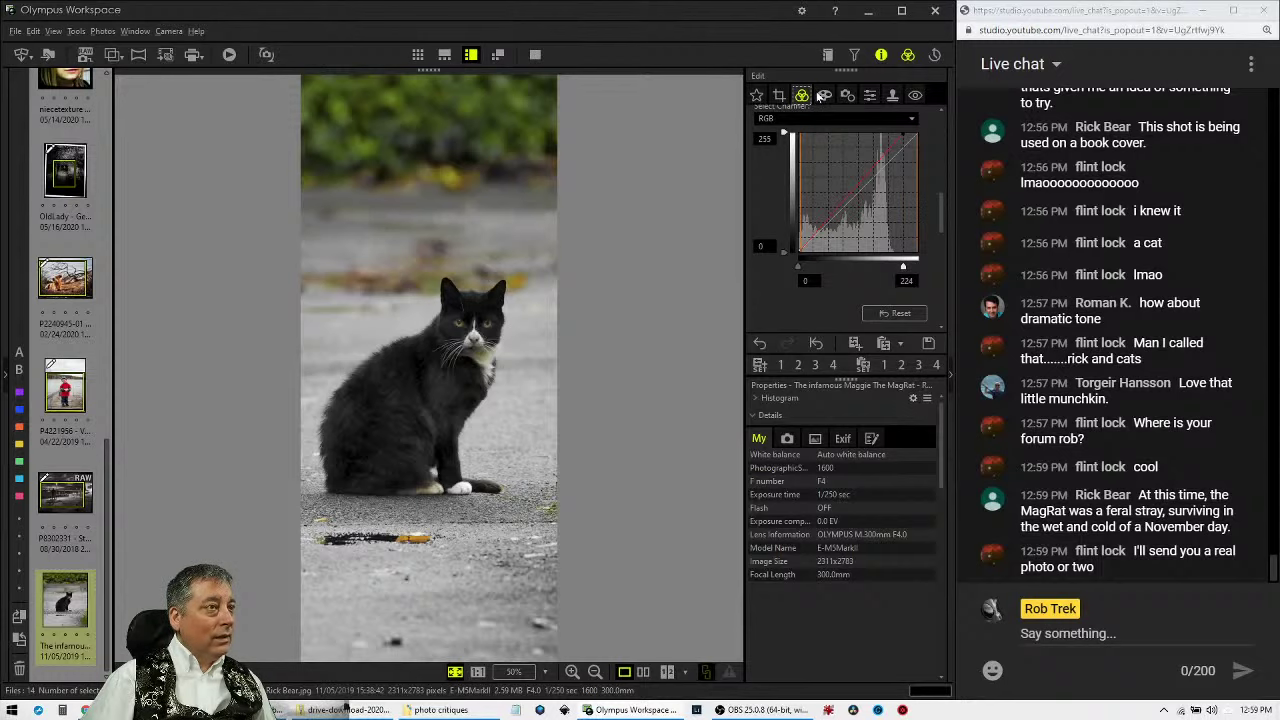
click(780, 95)
click(800, 170)
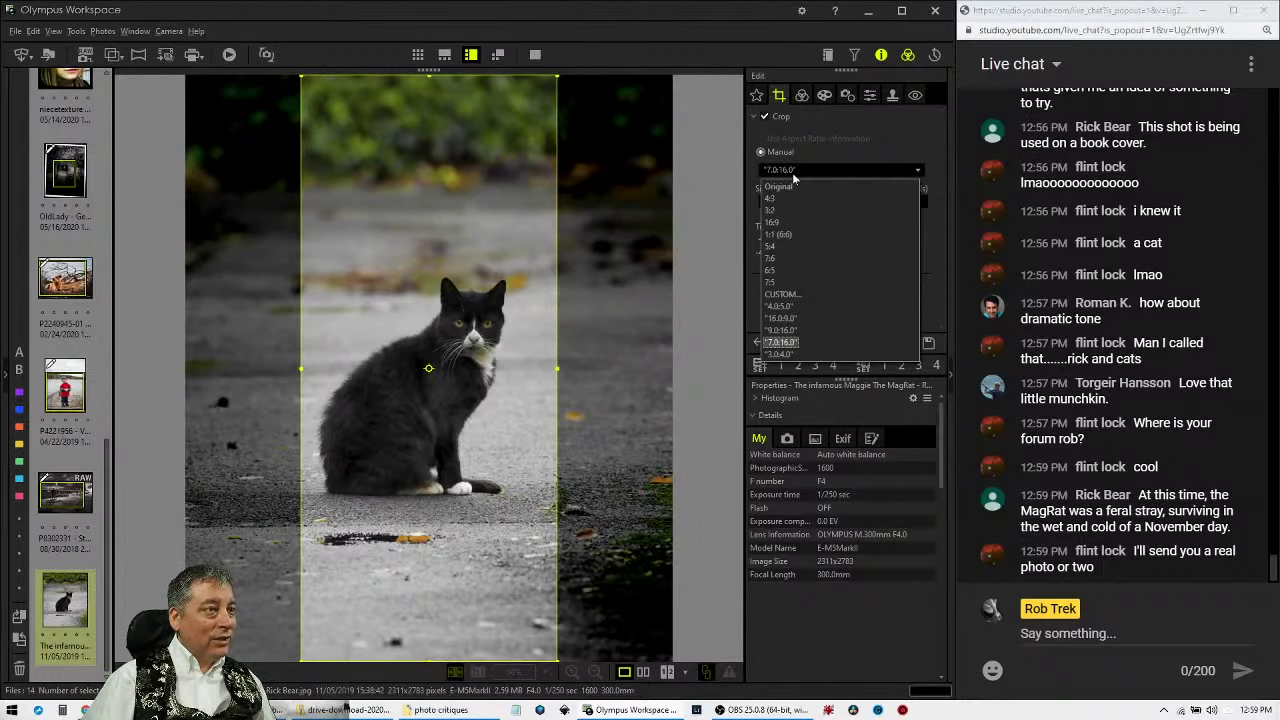
click(807, 316)
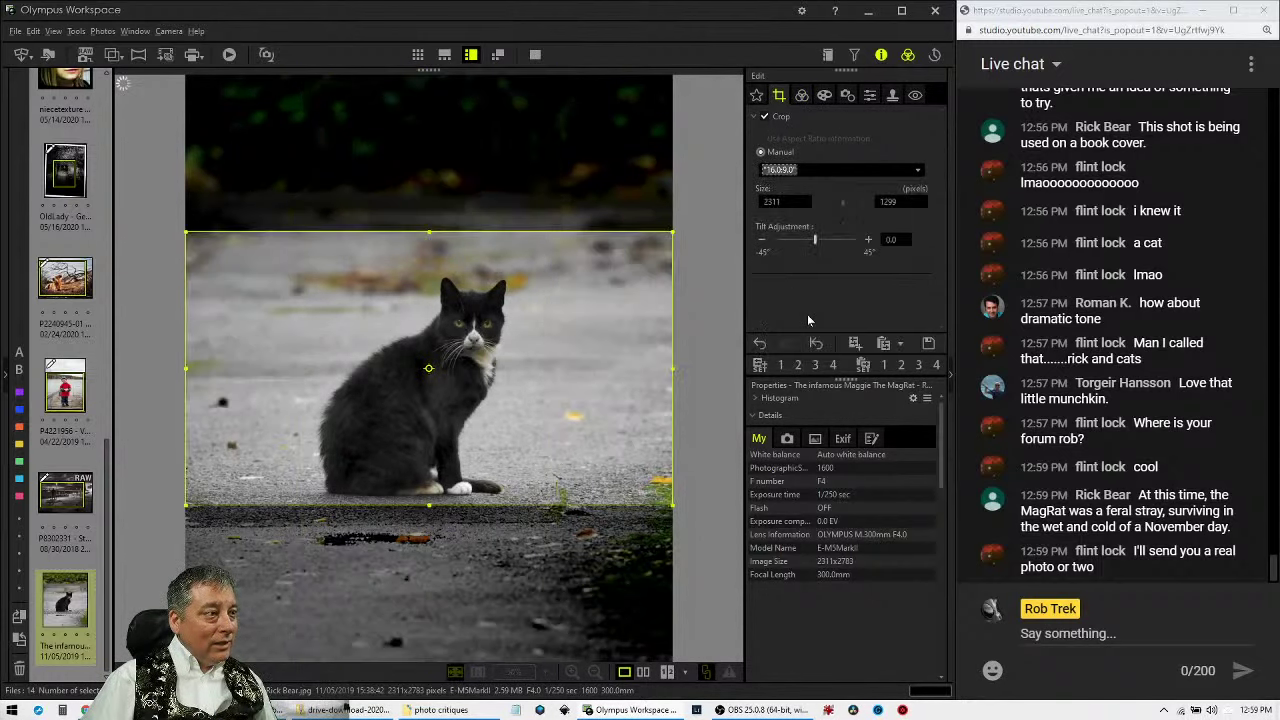
click(816, 172)
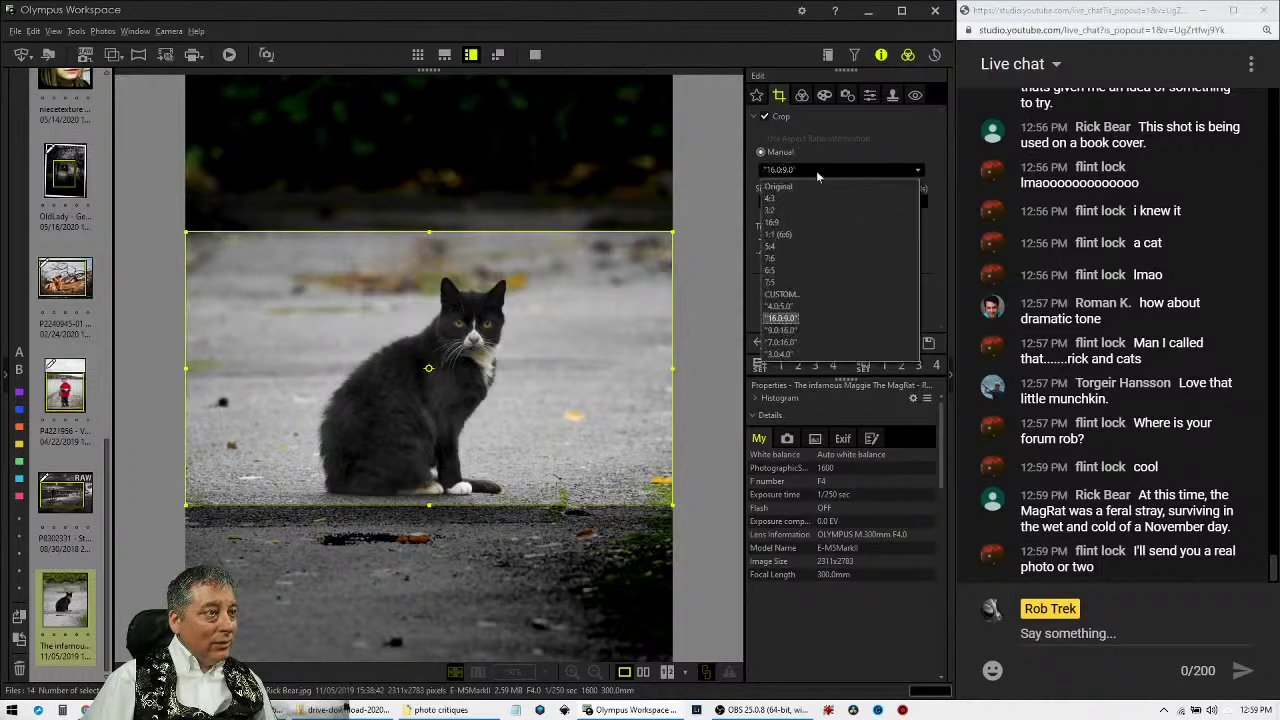
click(801, 308)
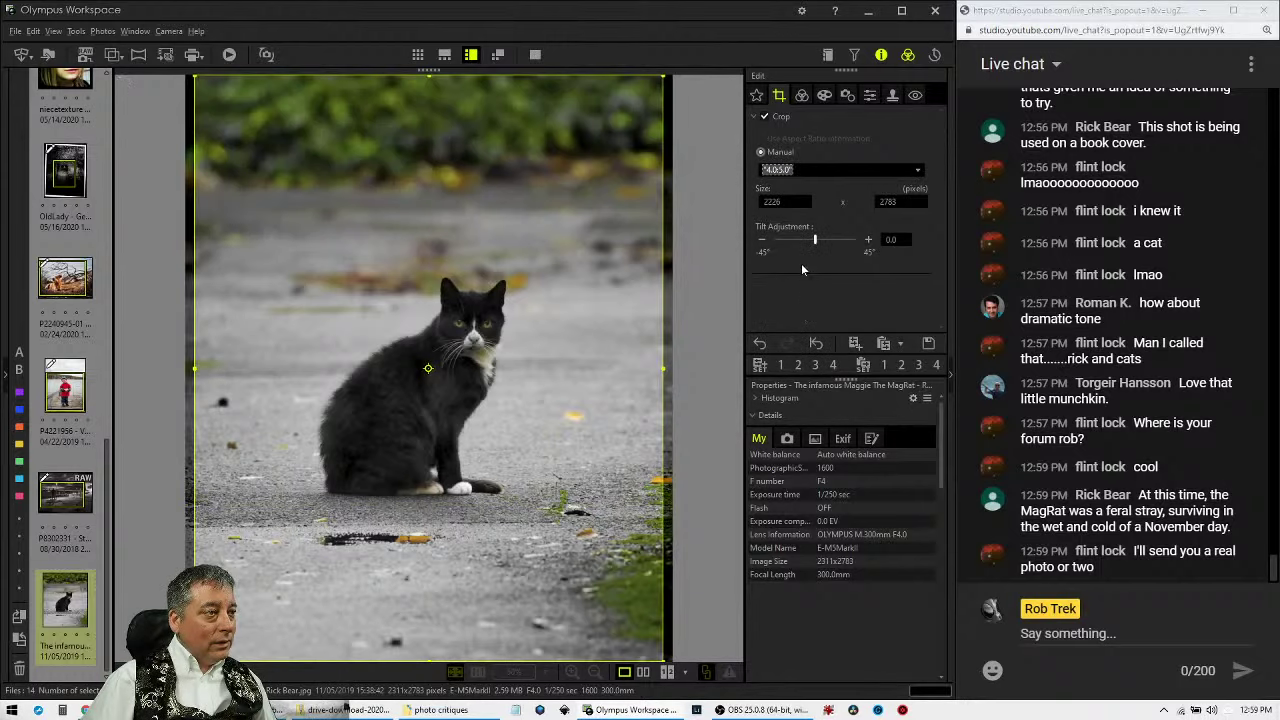
Set the crop to the custom 3.0:4.0 ratio, shrink it to 1808 x 2412 pixels over the photo's lower right area, and preview it.
click(802, 172)
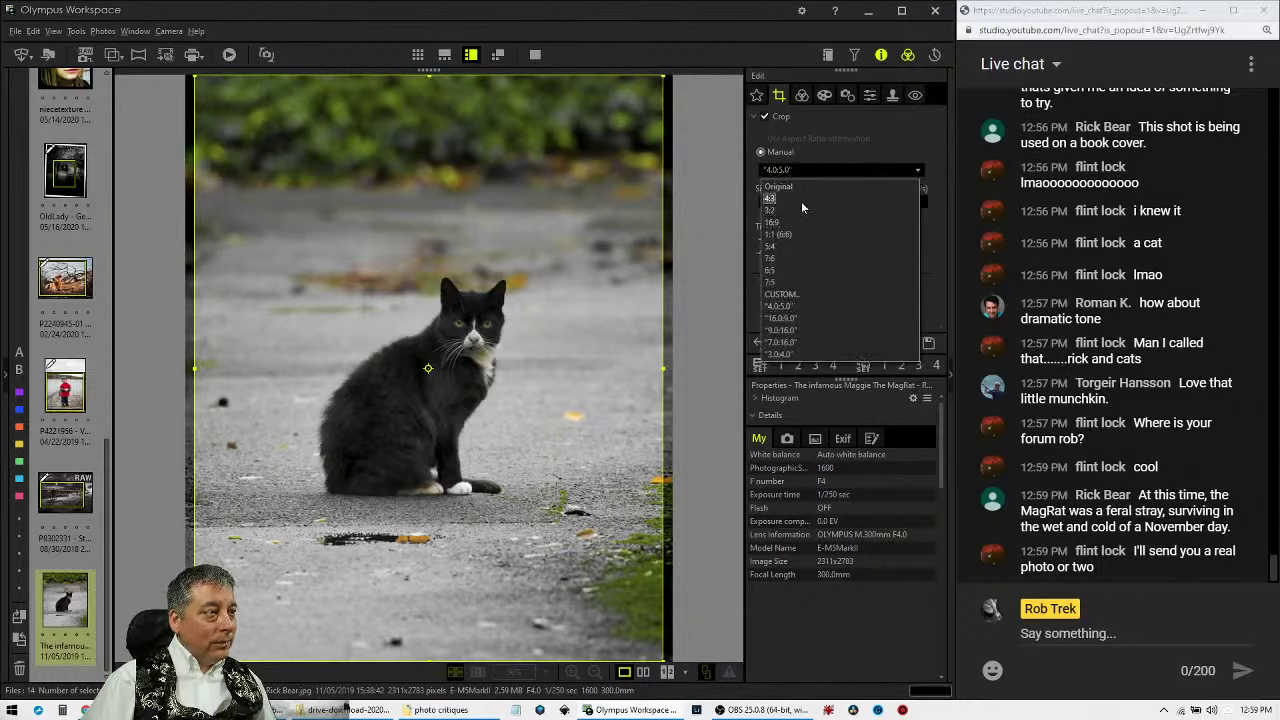
click(790, 354)
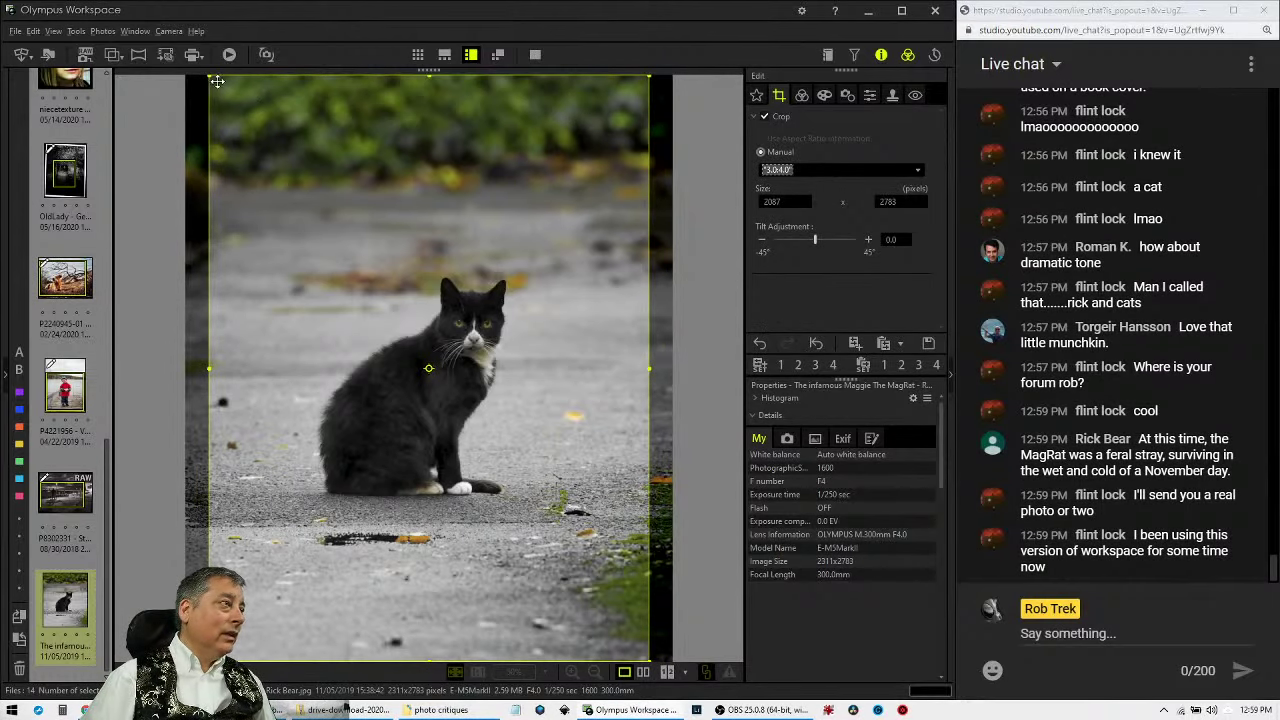
drag(209, 76, 270, 165)
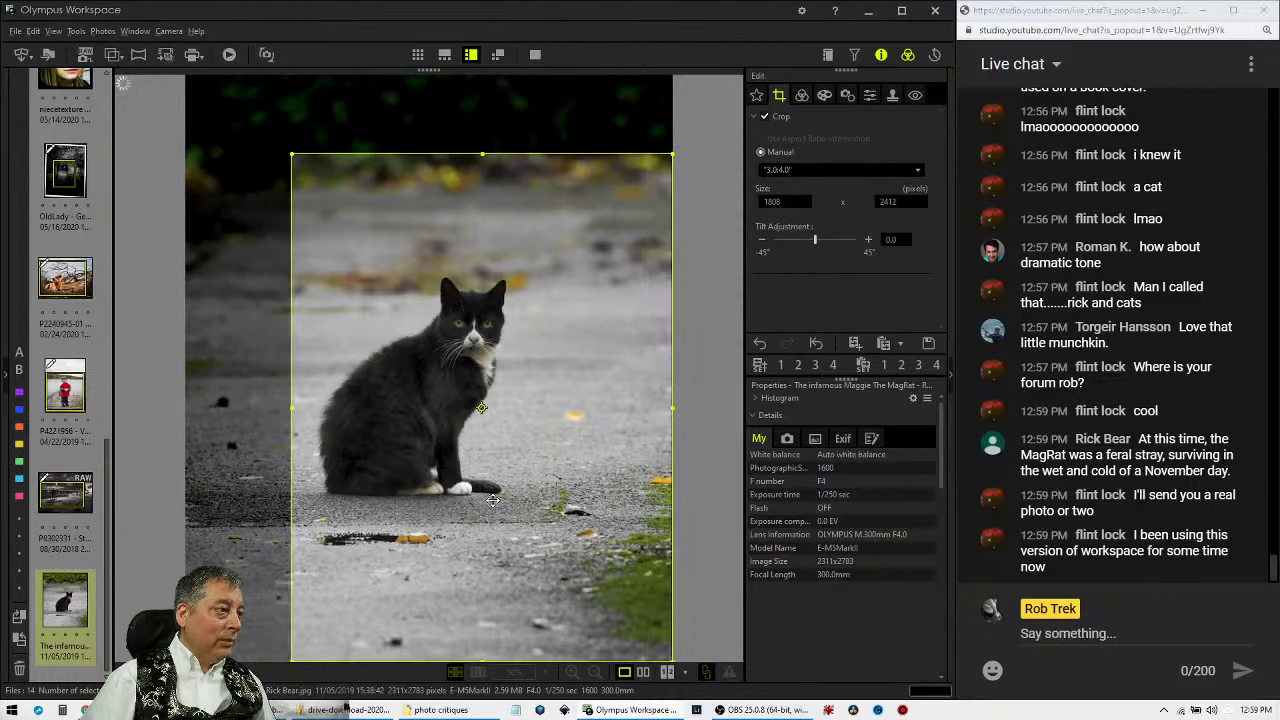
click(801, 95)
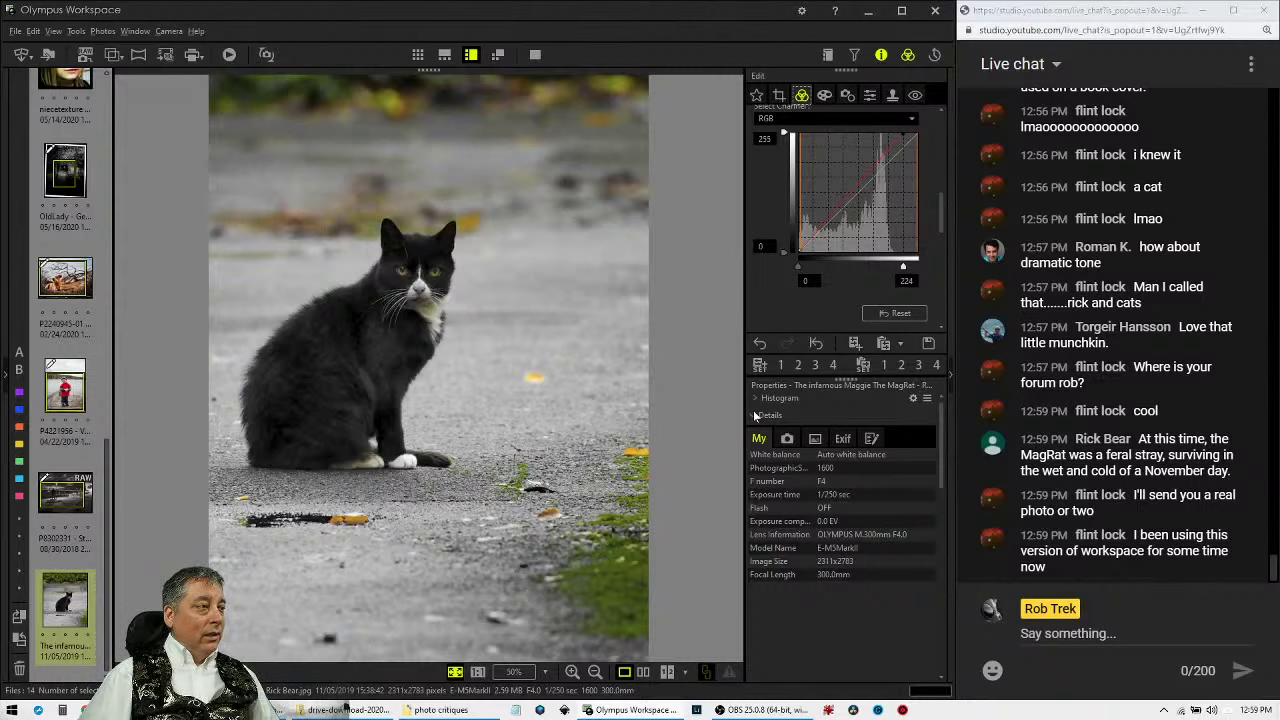
Apply the White Edge Effect to the cat photo's Partial Color art filter.
click(825, 96)
click(828, 290)
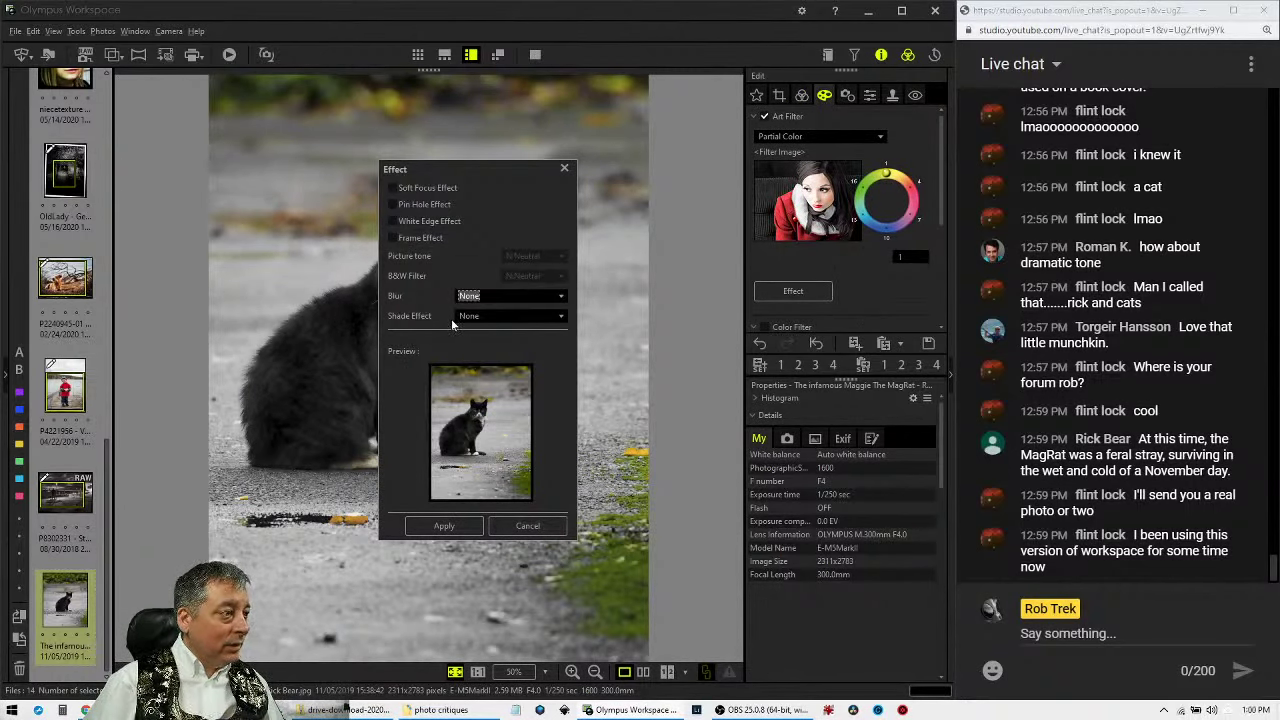
click(394, 221)
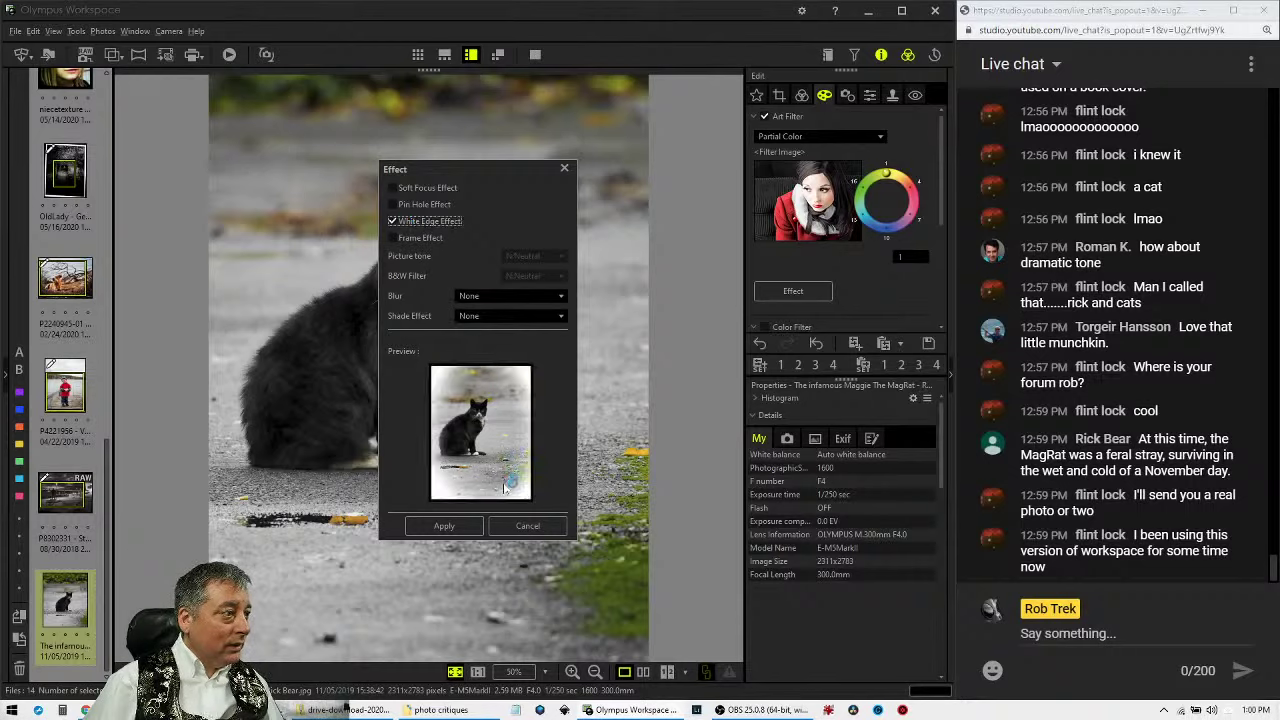
click(477, 527)
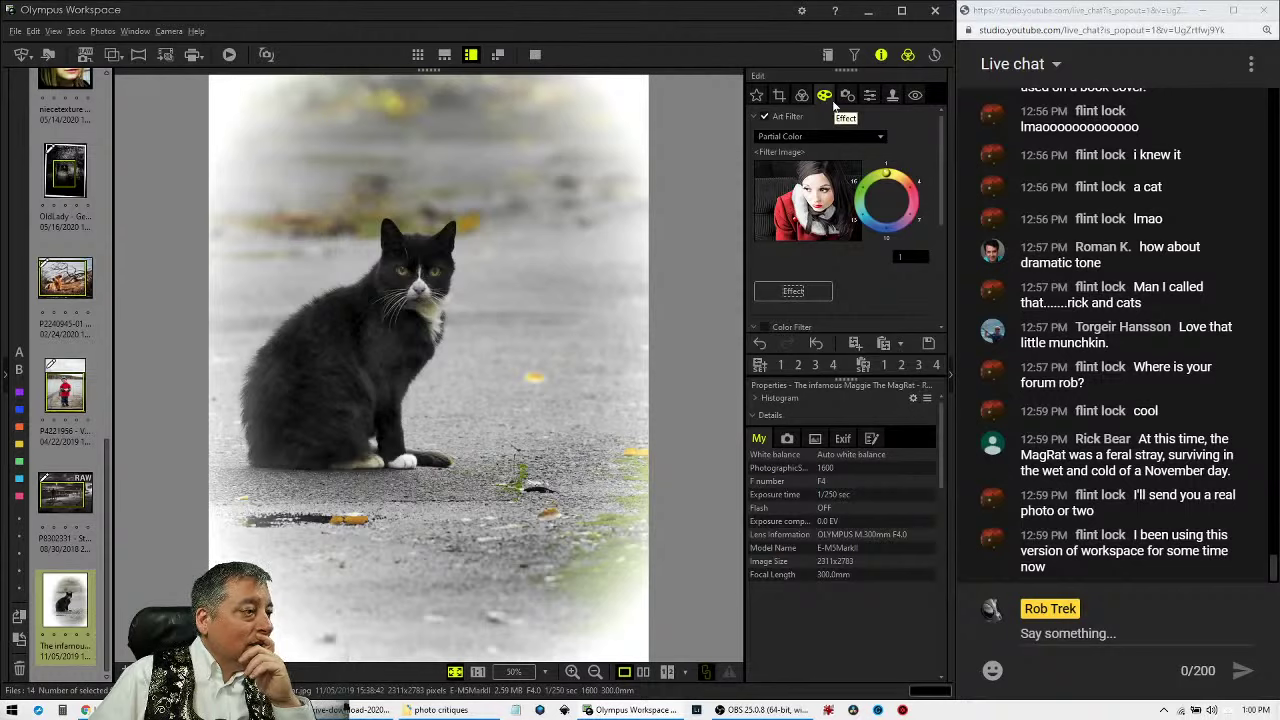
Remove the White Edge Effect from the Partial Color art filter.
click(823, 291)
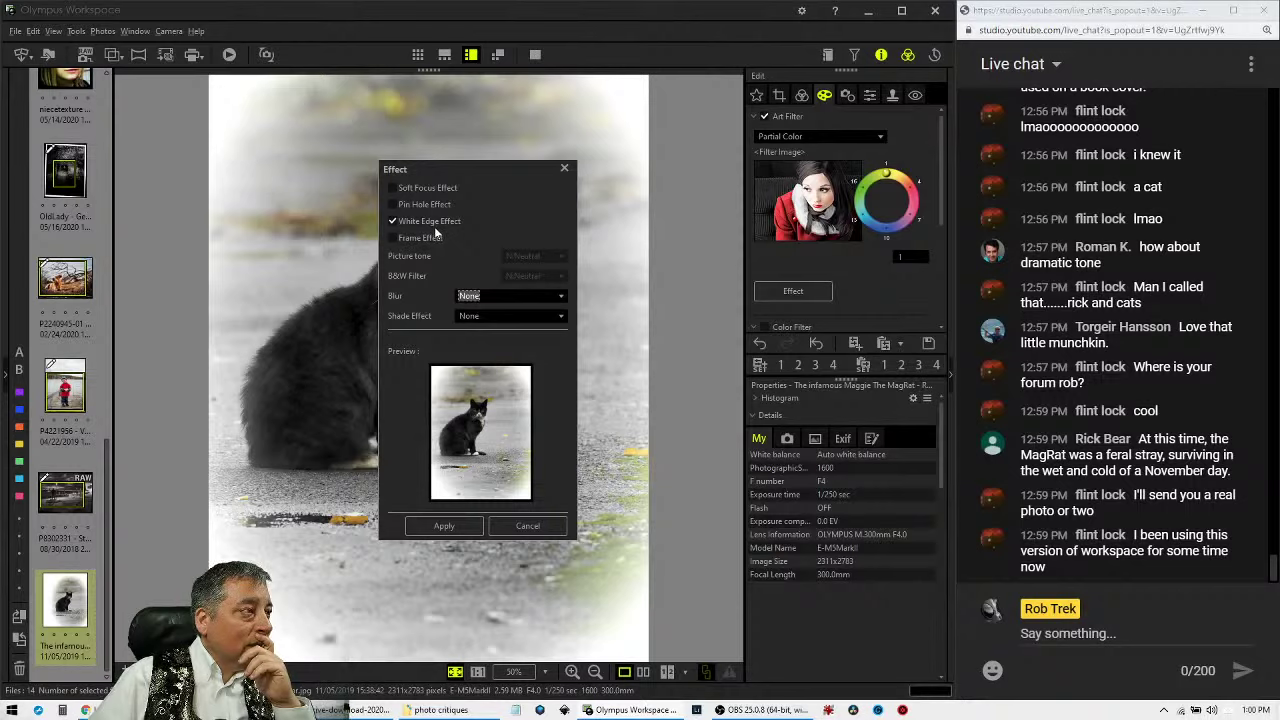
click(434, 224)
click(444, 525)
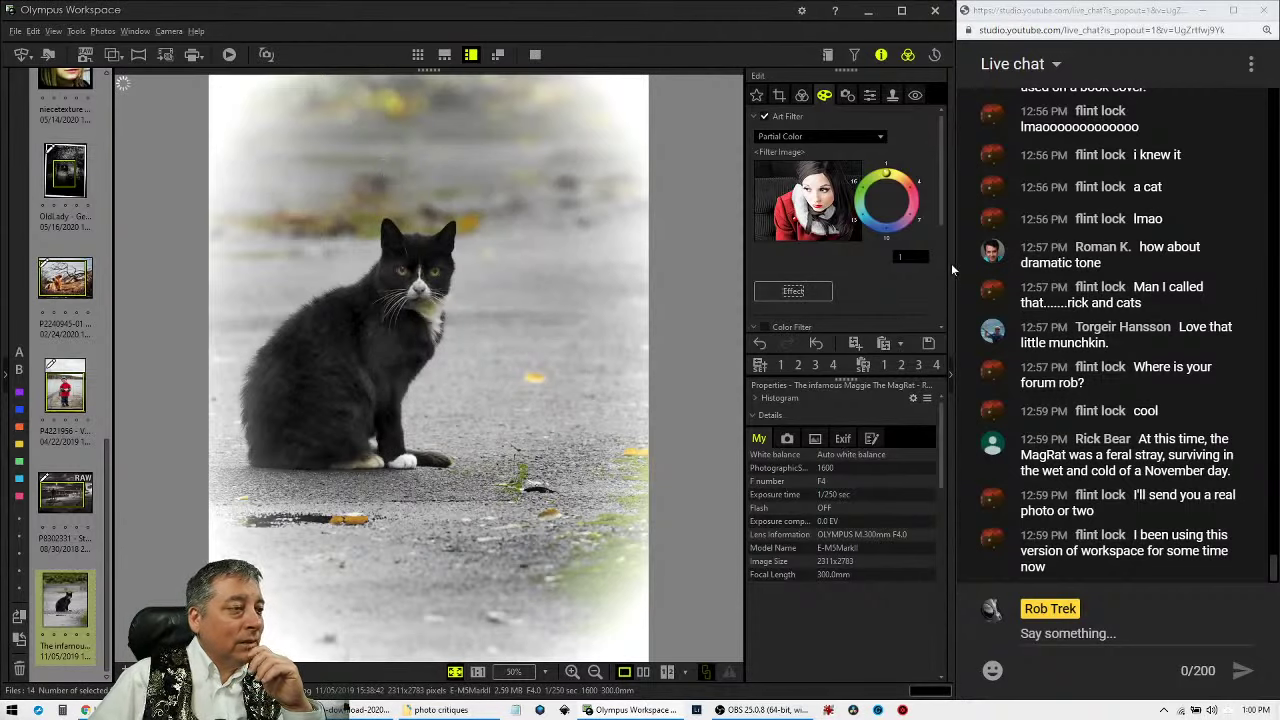
Lighten the cat photo's edges by setting the vignetting adjustment to 13.
scroll(885, 292, down, 3)
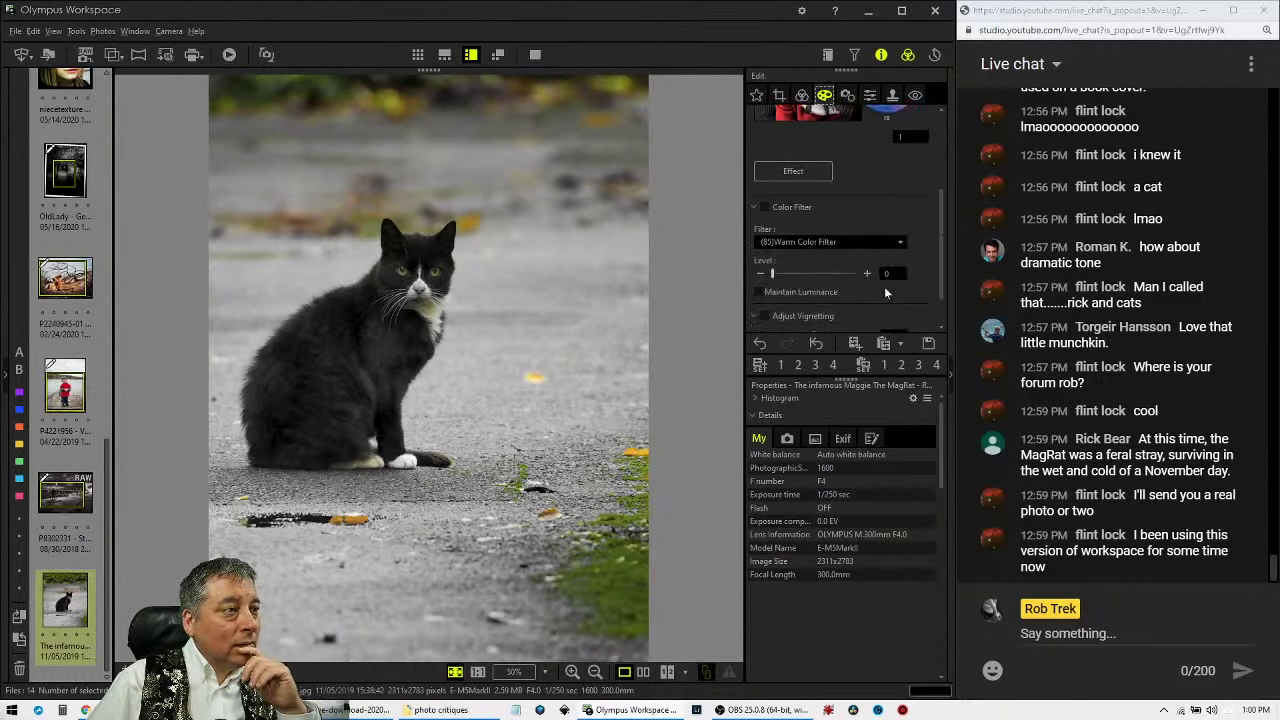
scroll(885, 292, down, 1)
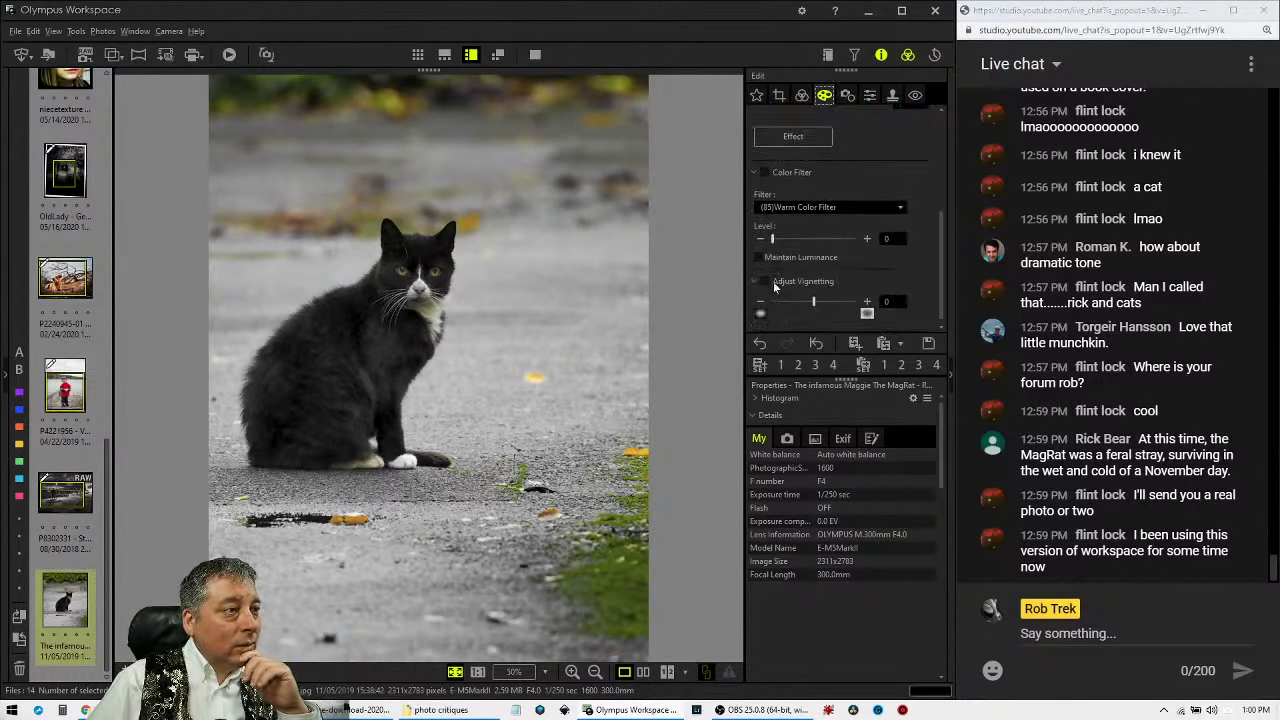
scroll(772, 287, up, 1)
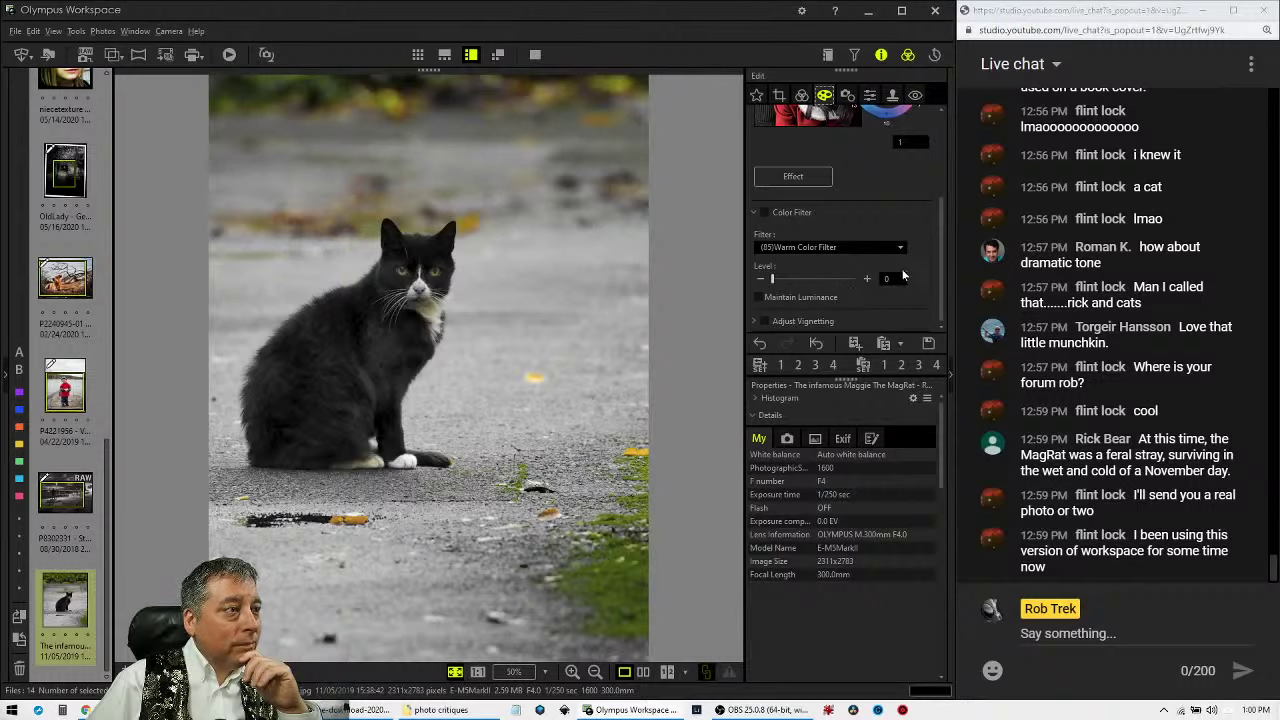
click(756, 322)
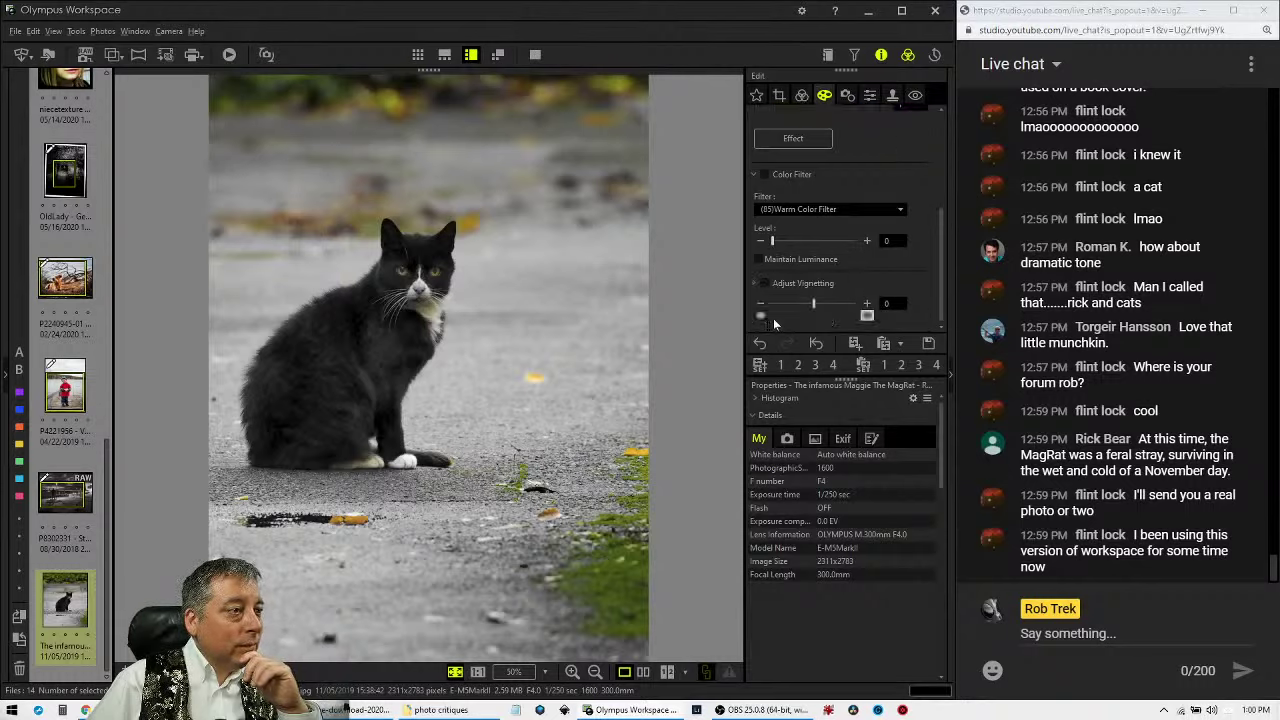
drag(822, 312, 830, 309)
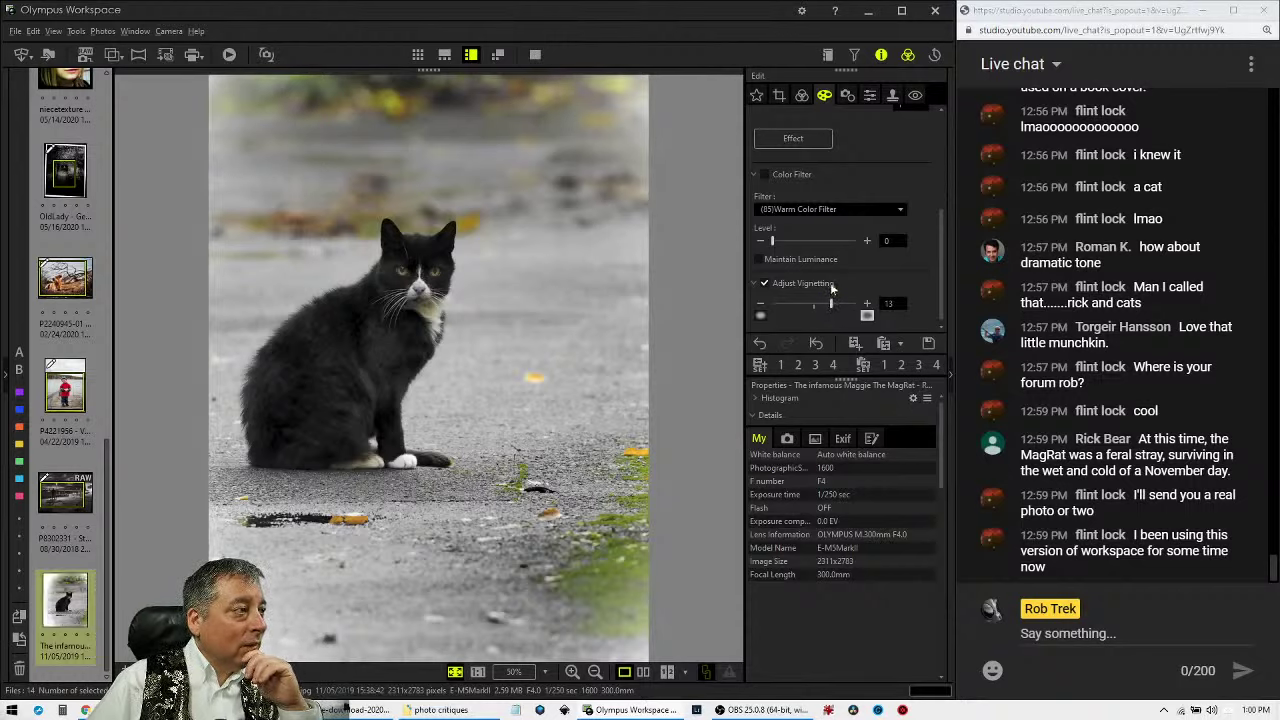
Review the tone and color adjustments of the cat photo, and set Dehaze to 19.
click(801, 95)
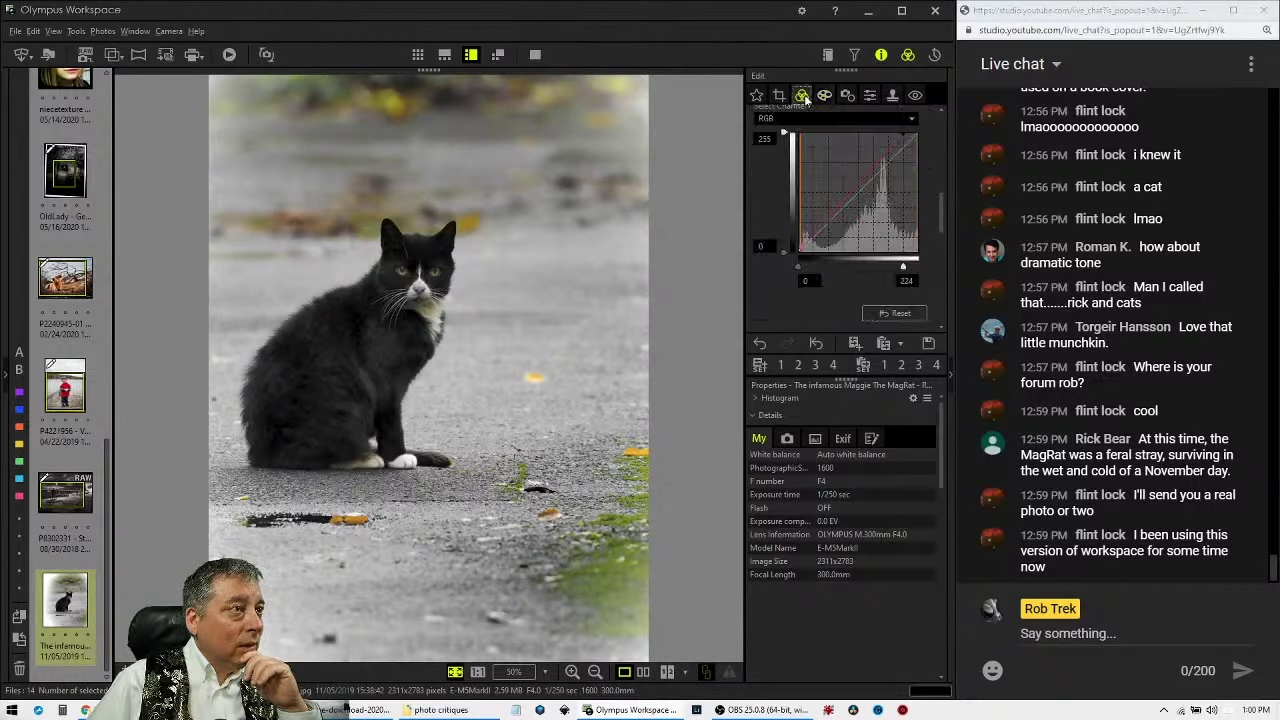
scroll(755, 311, down, 3)
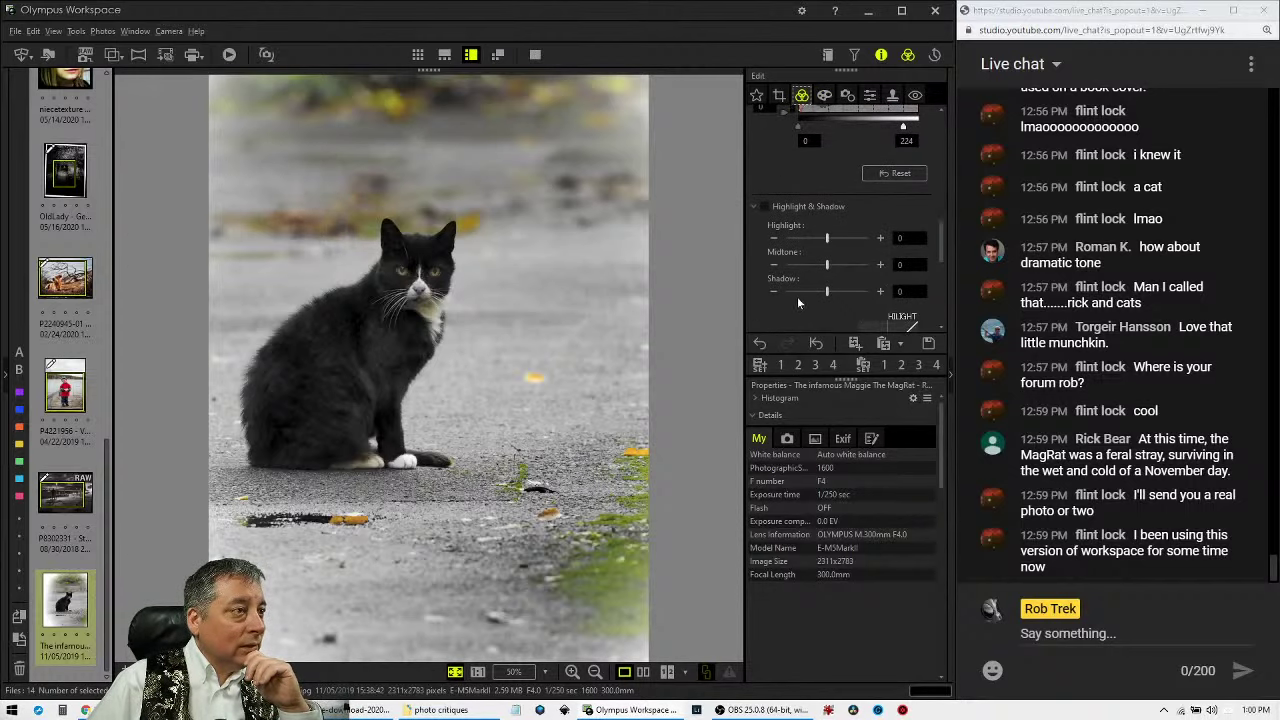
scroll(800, 303, down, 3)
scroll(797, 305, up, 4)
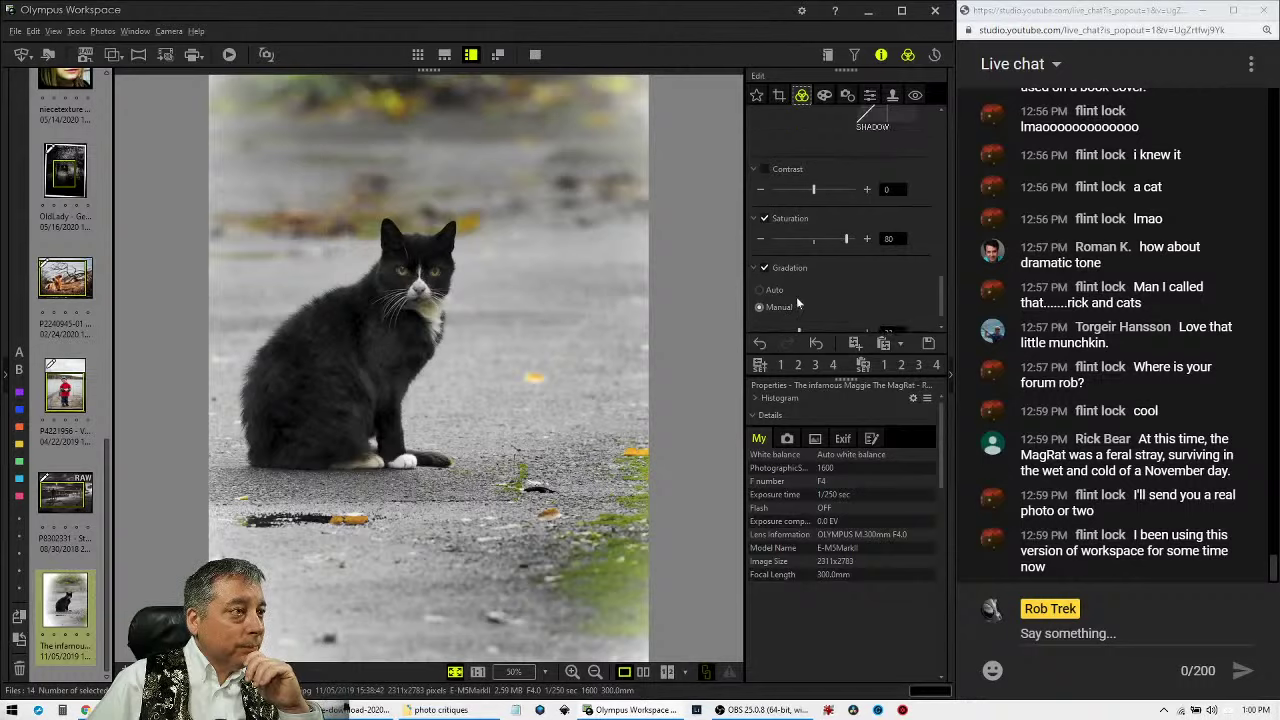
scroll(797, 303, up, 5)
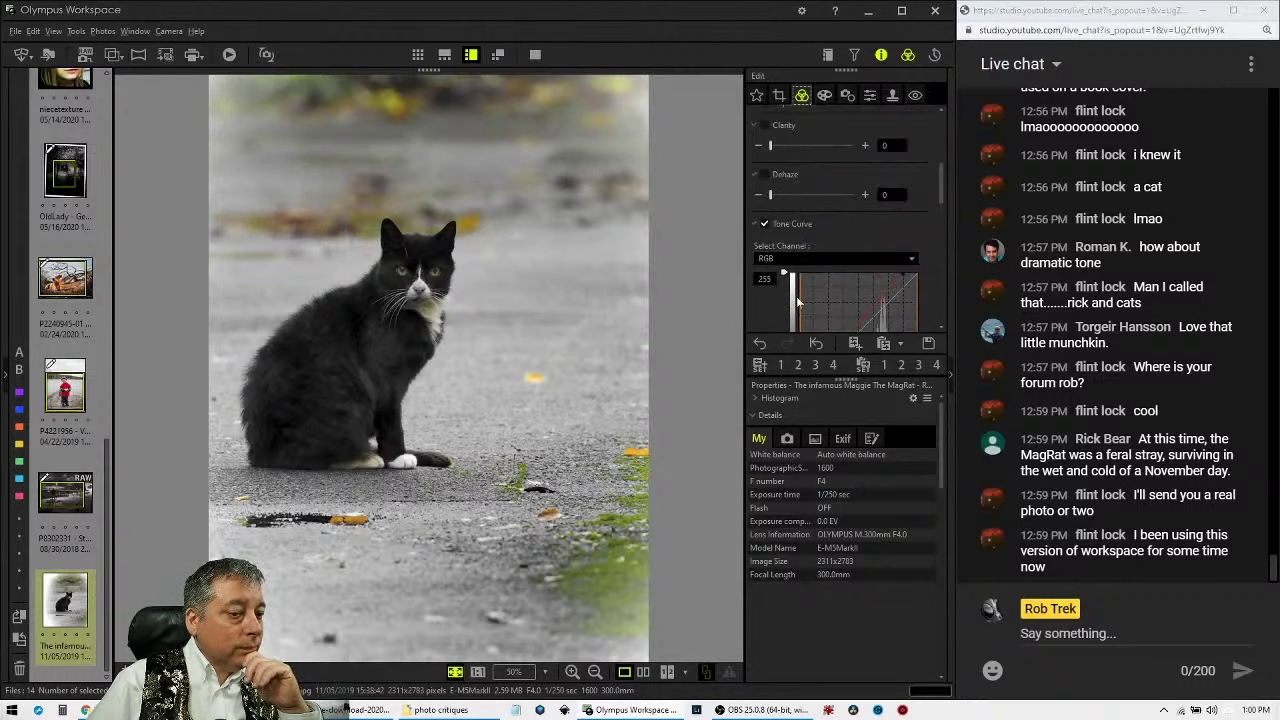
scroll(797, 302, down, 2)
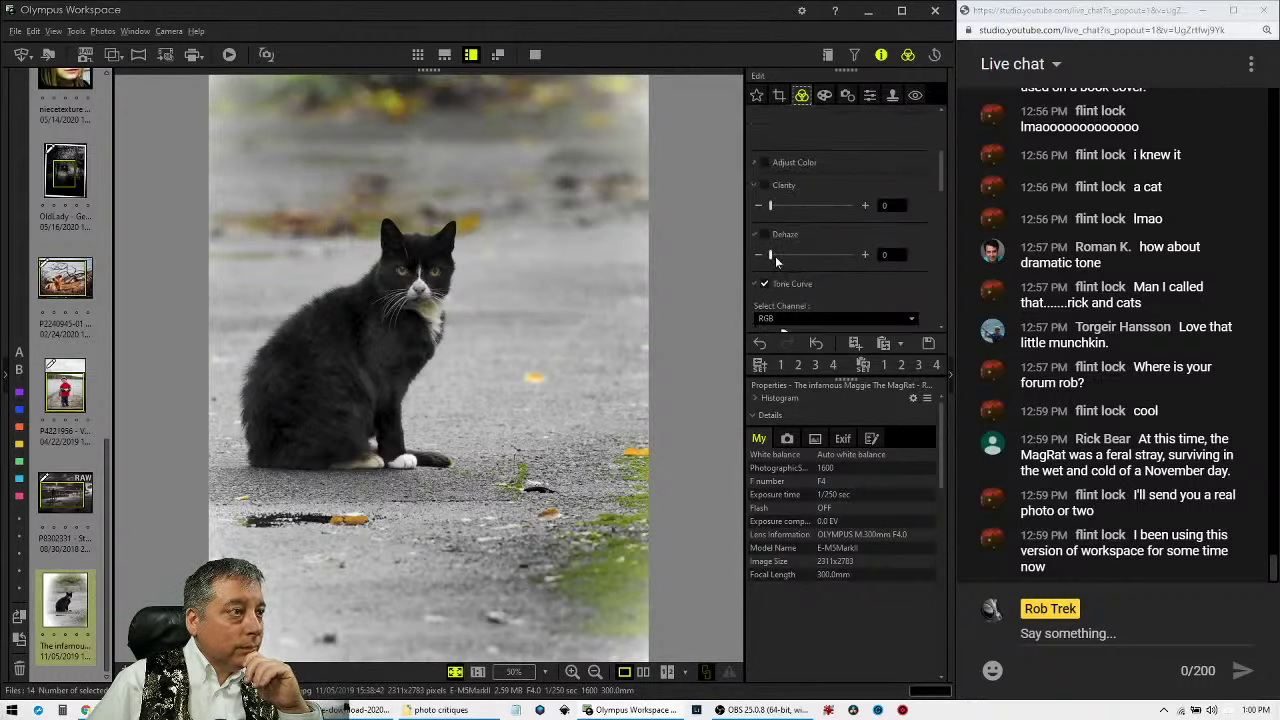
drag(770, 255, 794, 257)
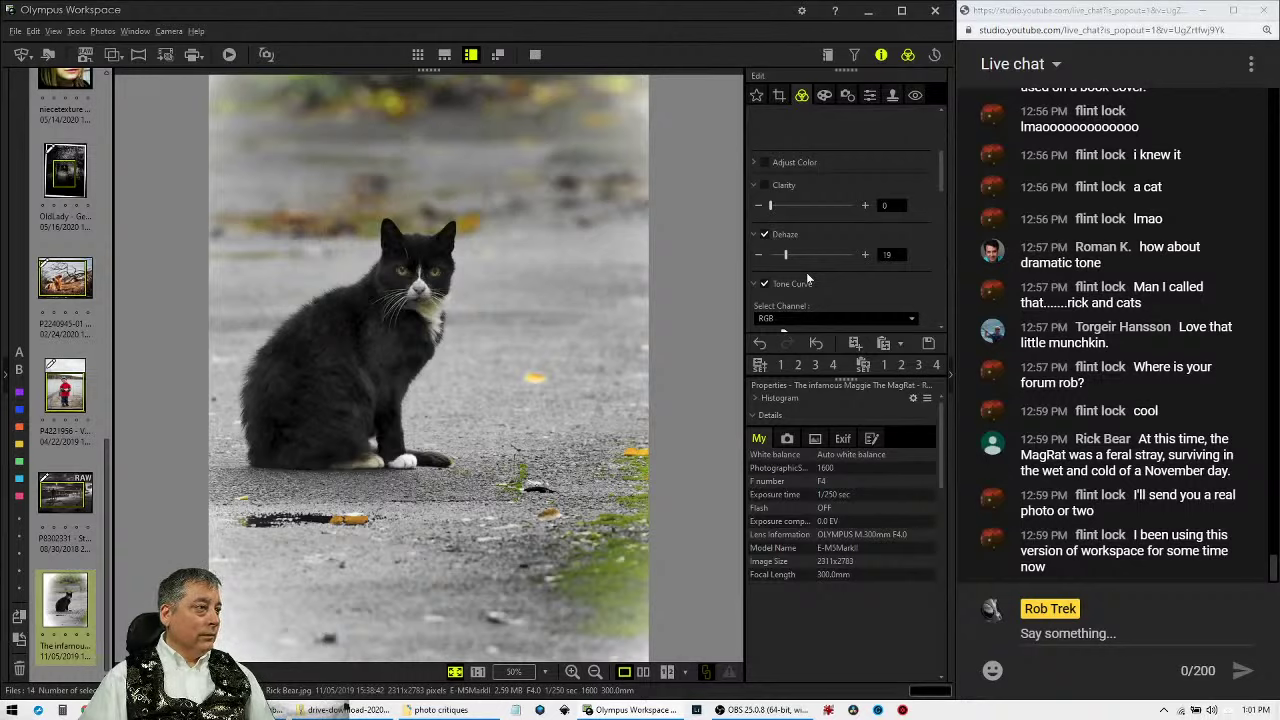
Warm the cat photo with a custom white balance of 0.4 on the blue-yellow axis and 0.2 on the green-magenta axis.
scroll(822, 164, up, 3)
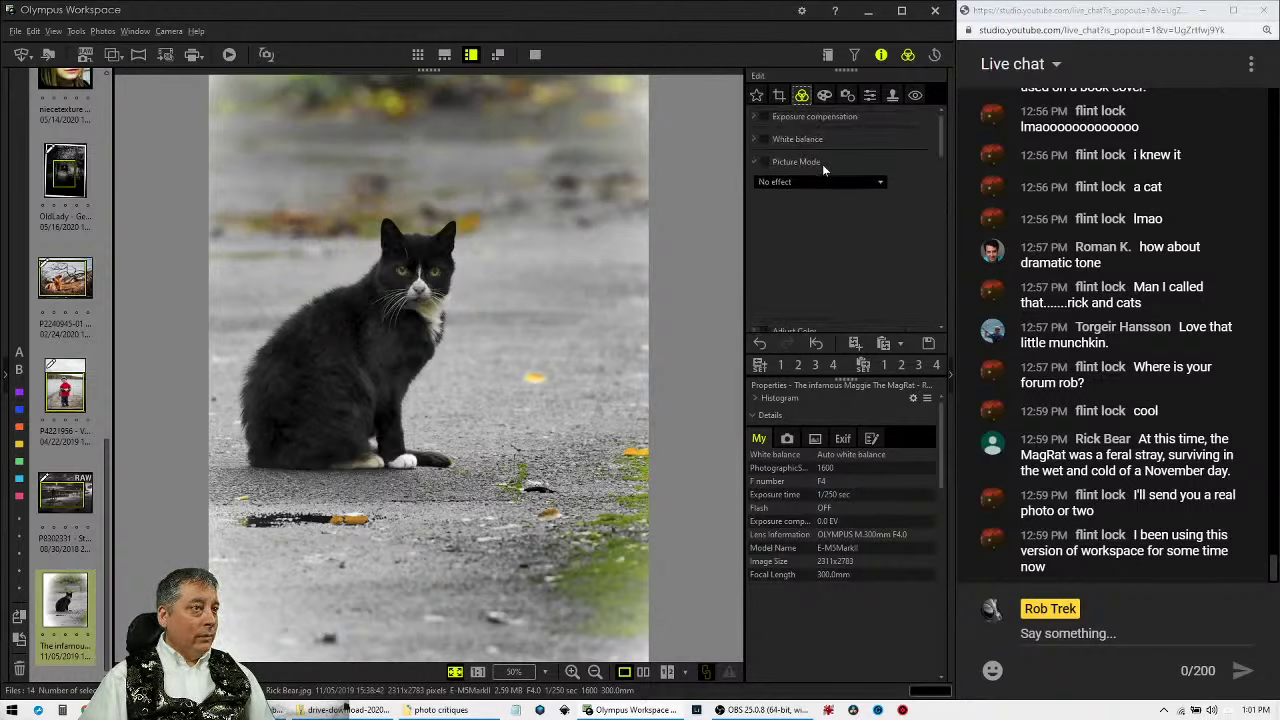
click(755, 117)
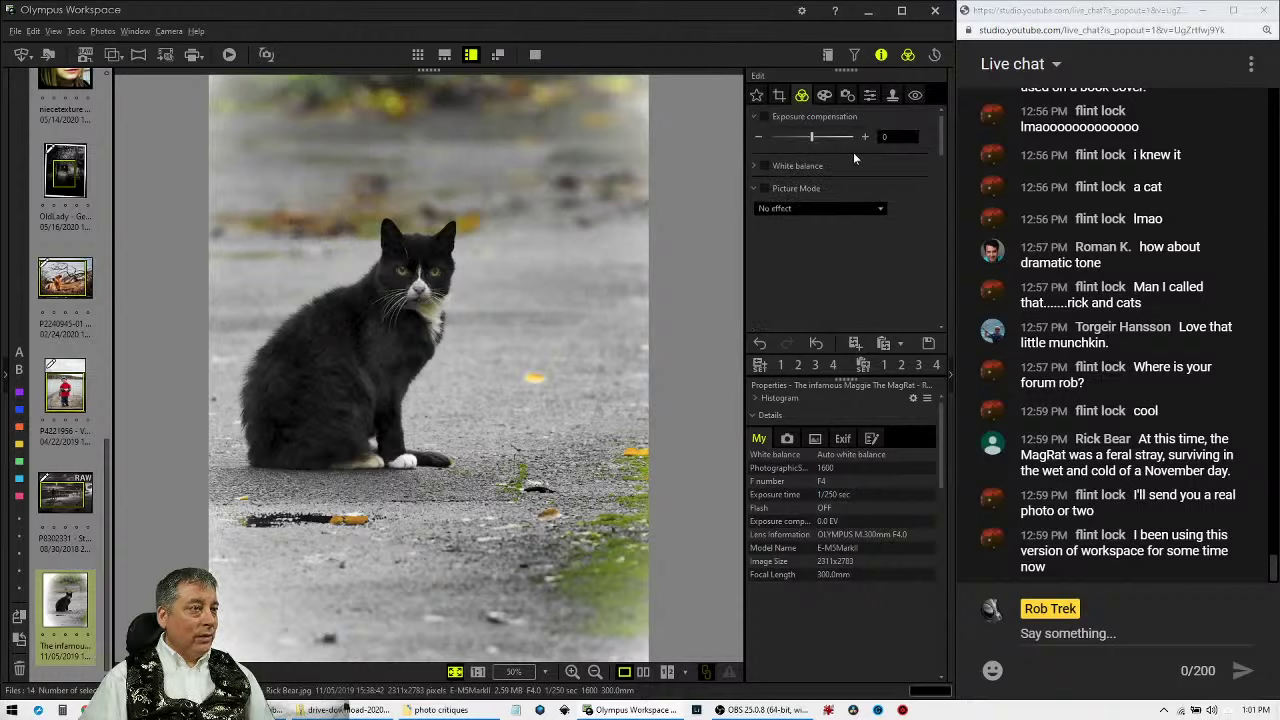
click(756, 166)
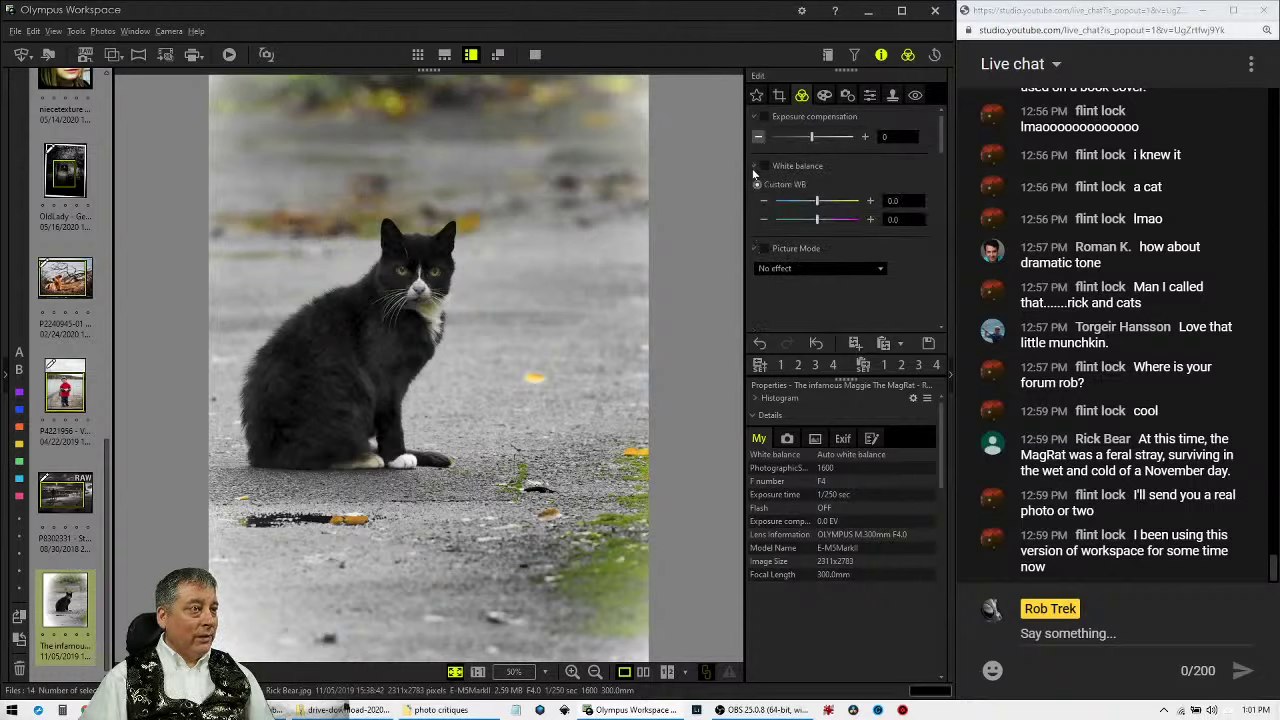
click(869, 202)
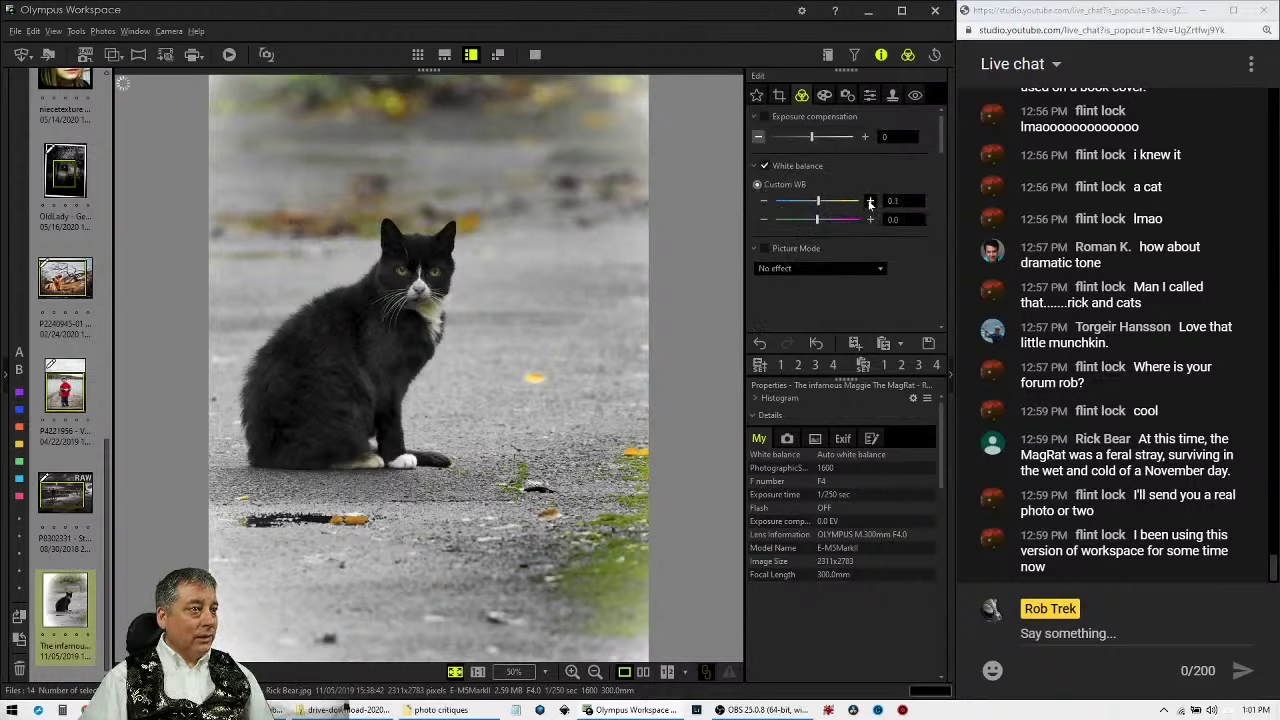
click(870, 202)
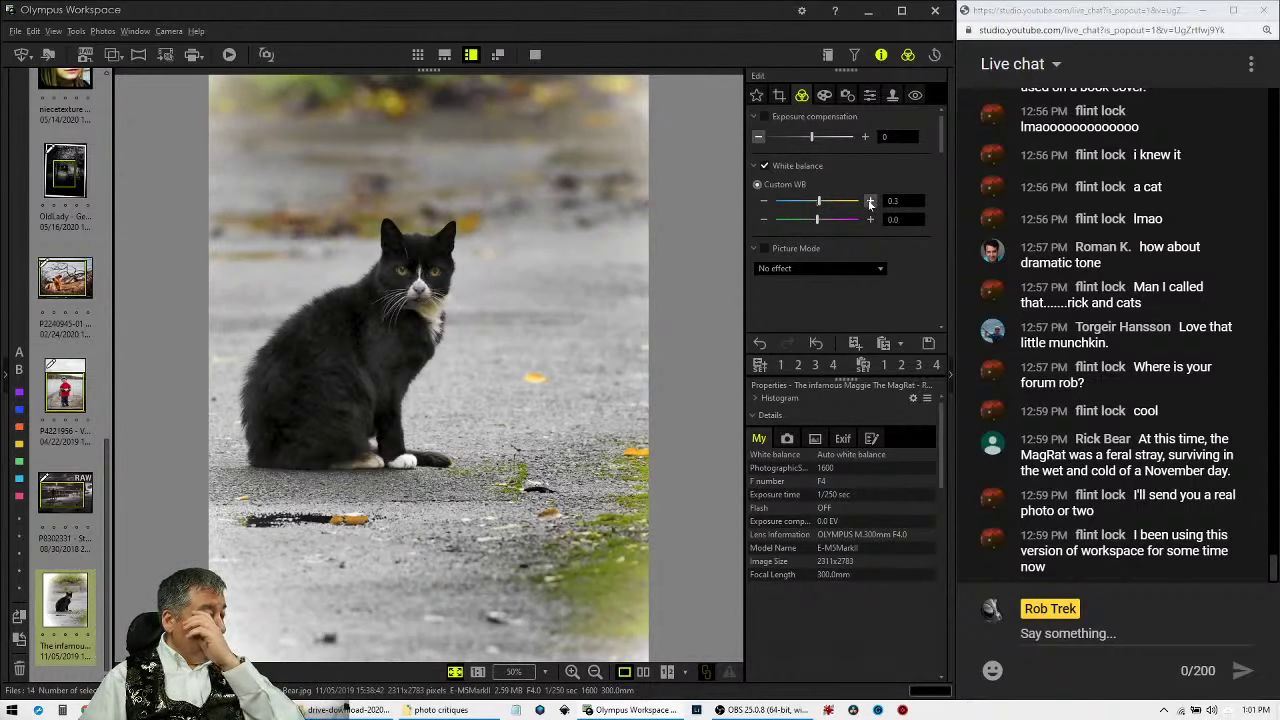
click(869, 202)
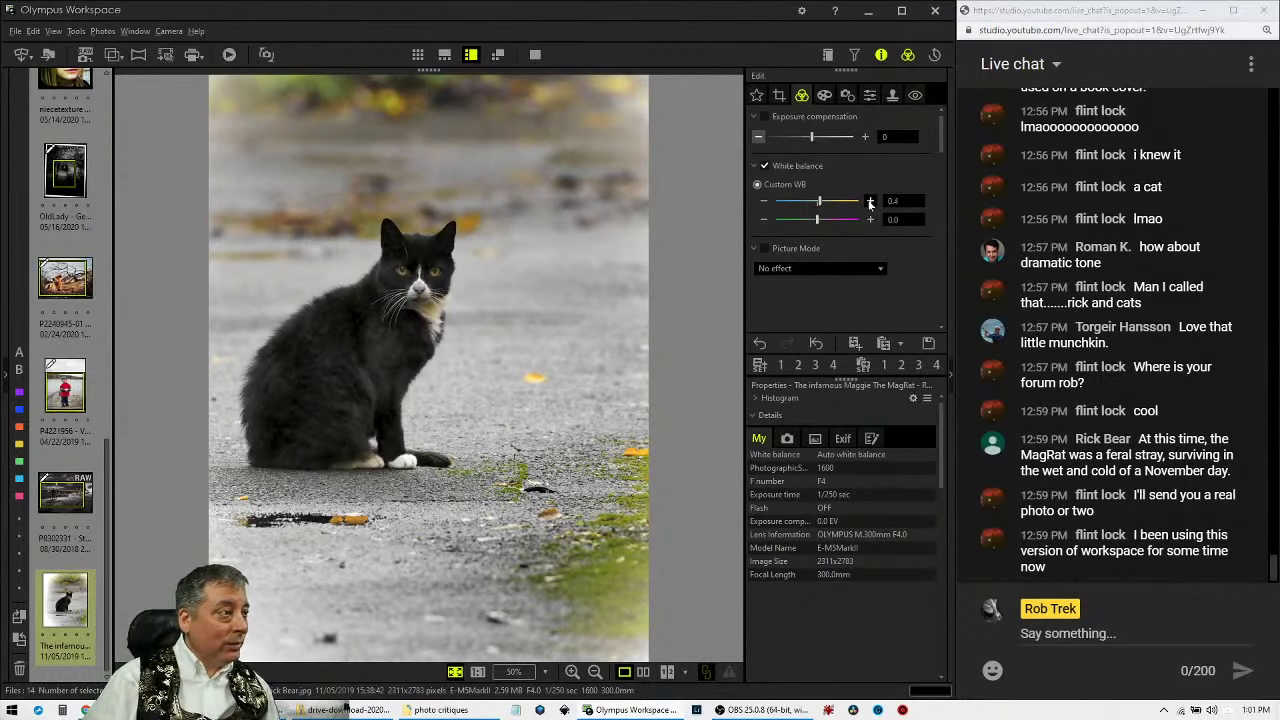
click(870, 220)
click(870, 220)
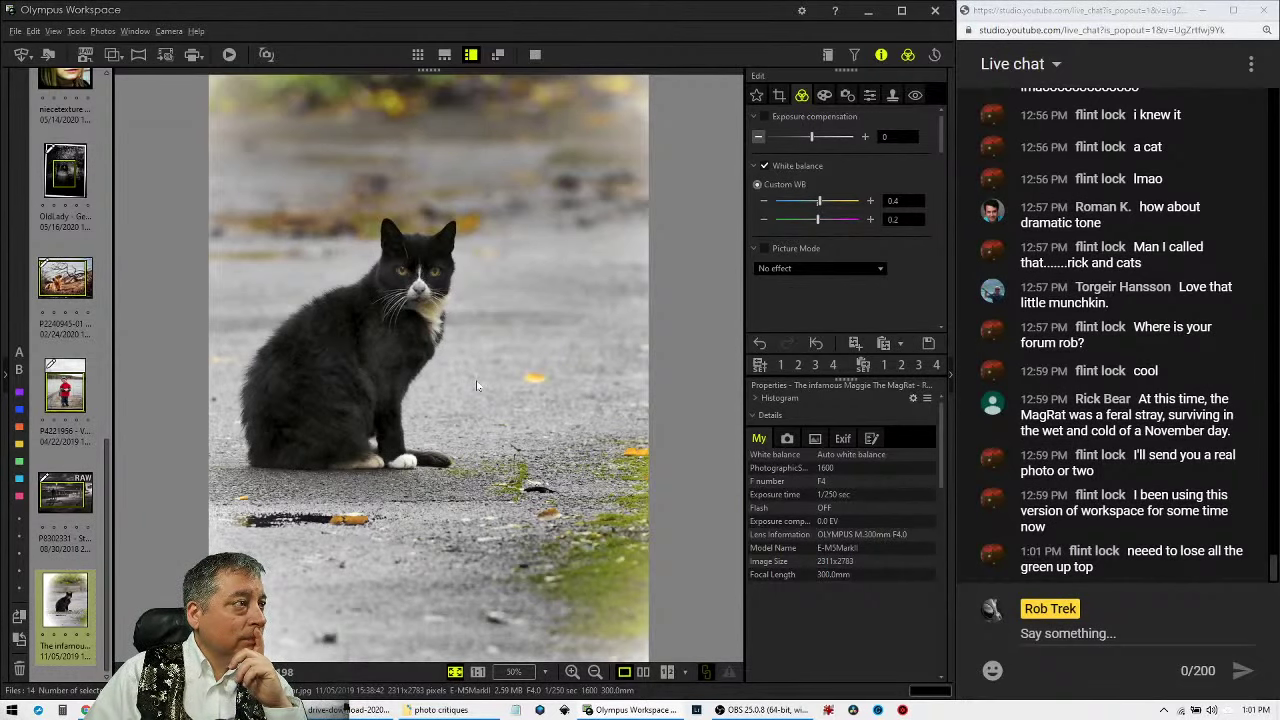
Tighten the crop to 1775 x 2368 pixels to cut more greenery above the cat, and preview the cropped photo.
click(779, 94)
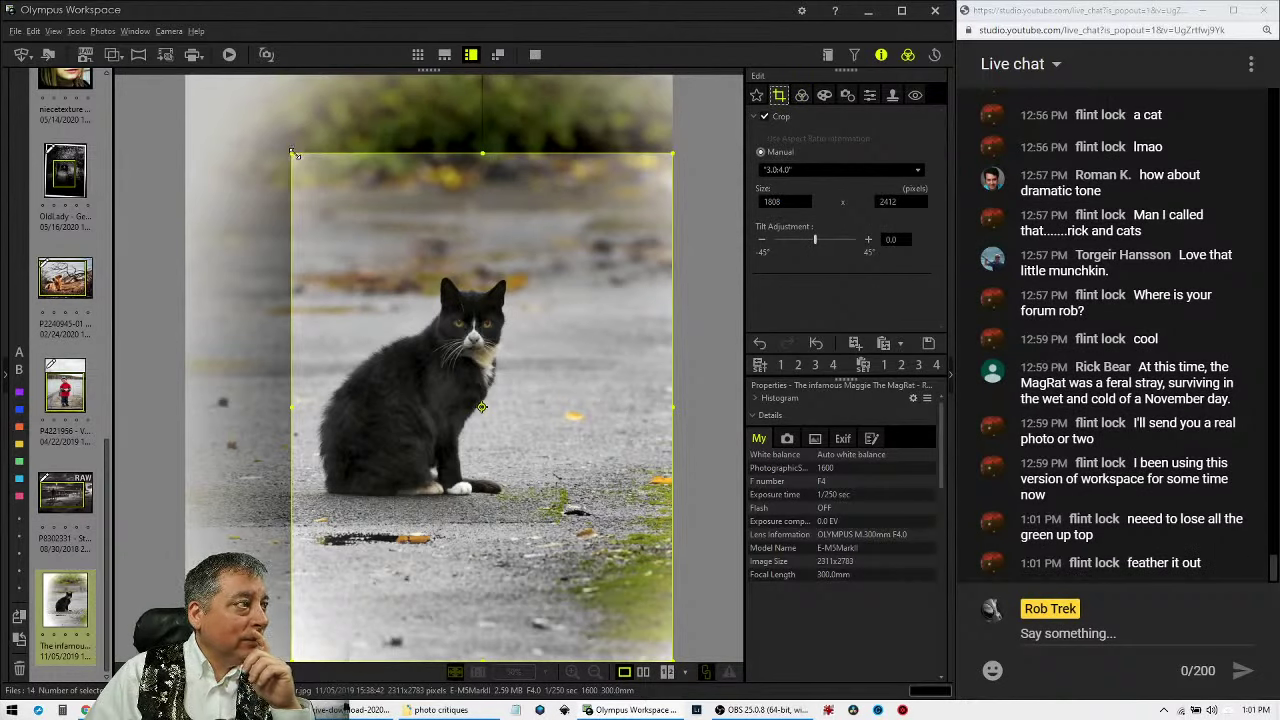
drag(294, 156, 302, 165)
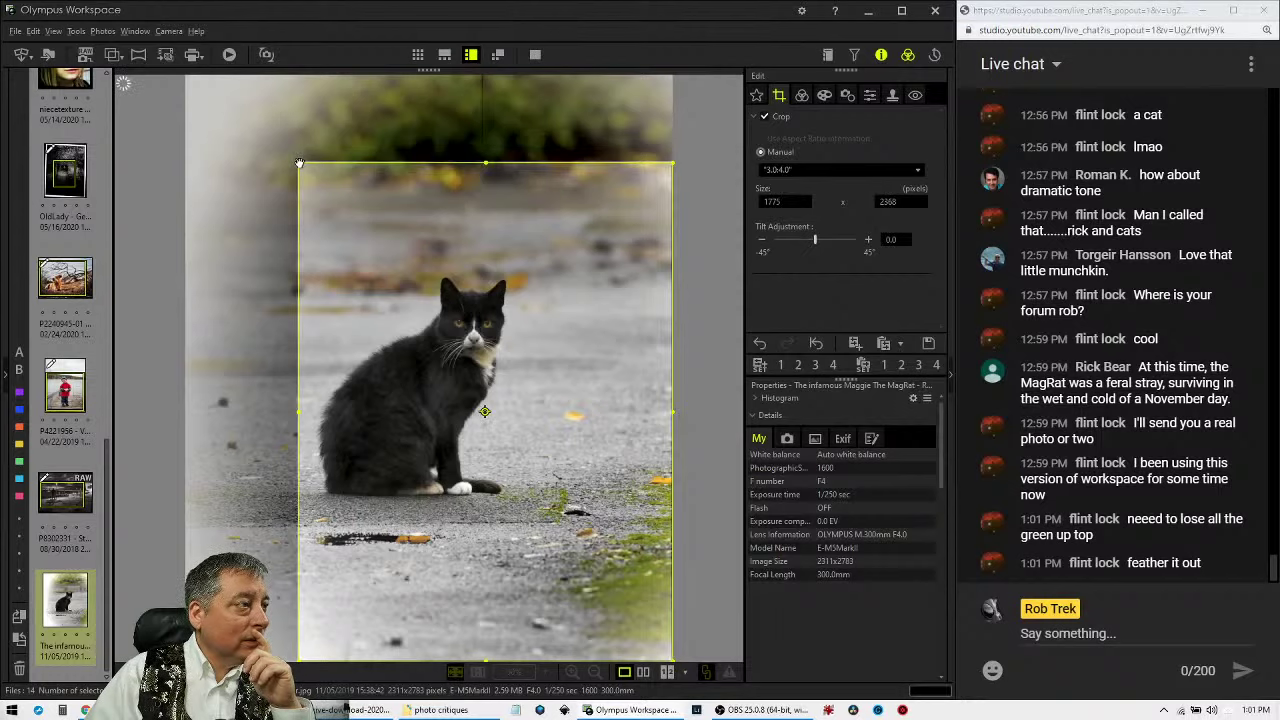
click(801, 95)
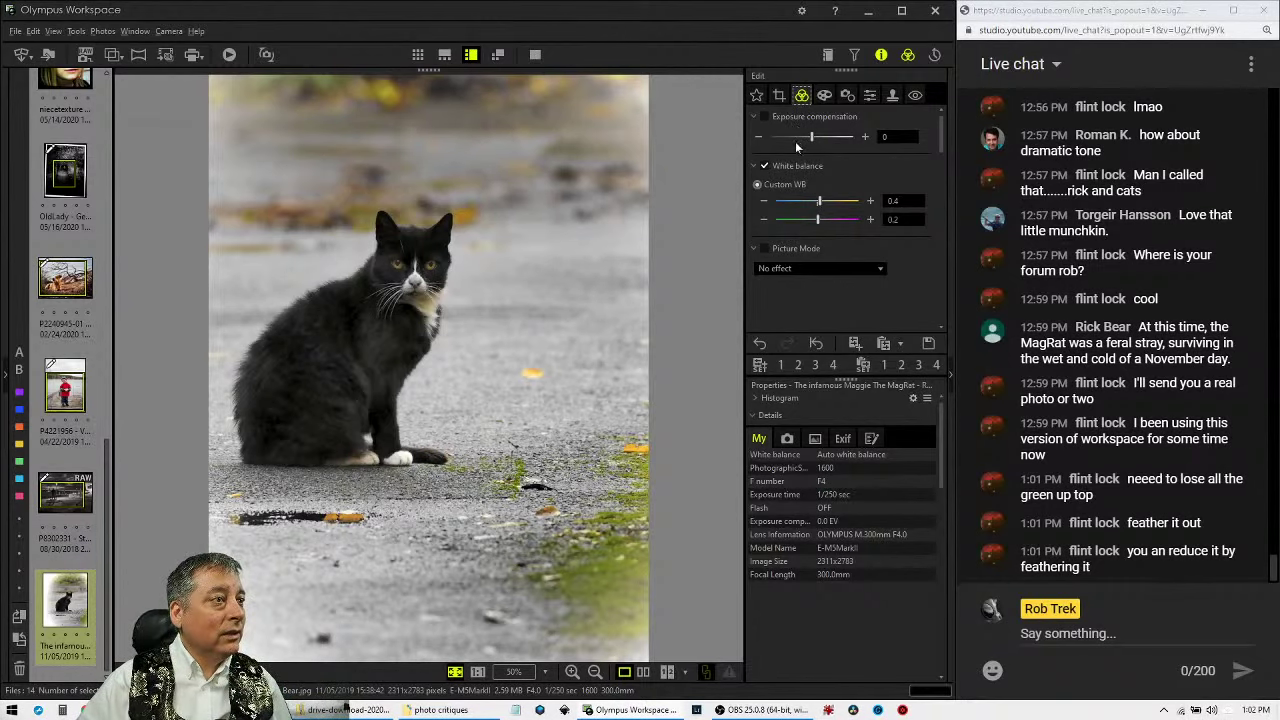
Raise the cat photo's custom white balance to 0.6 on the blue-yellow axis, and set its Sharpness to 2 while inspecting the face at full size.
click(870, 201)
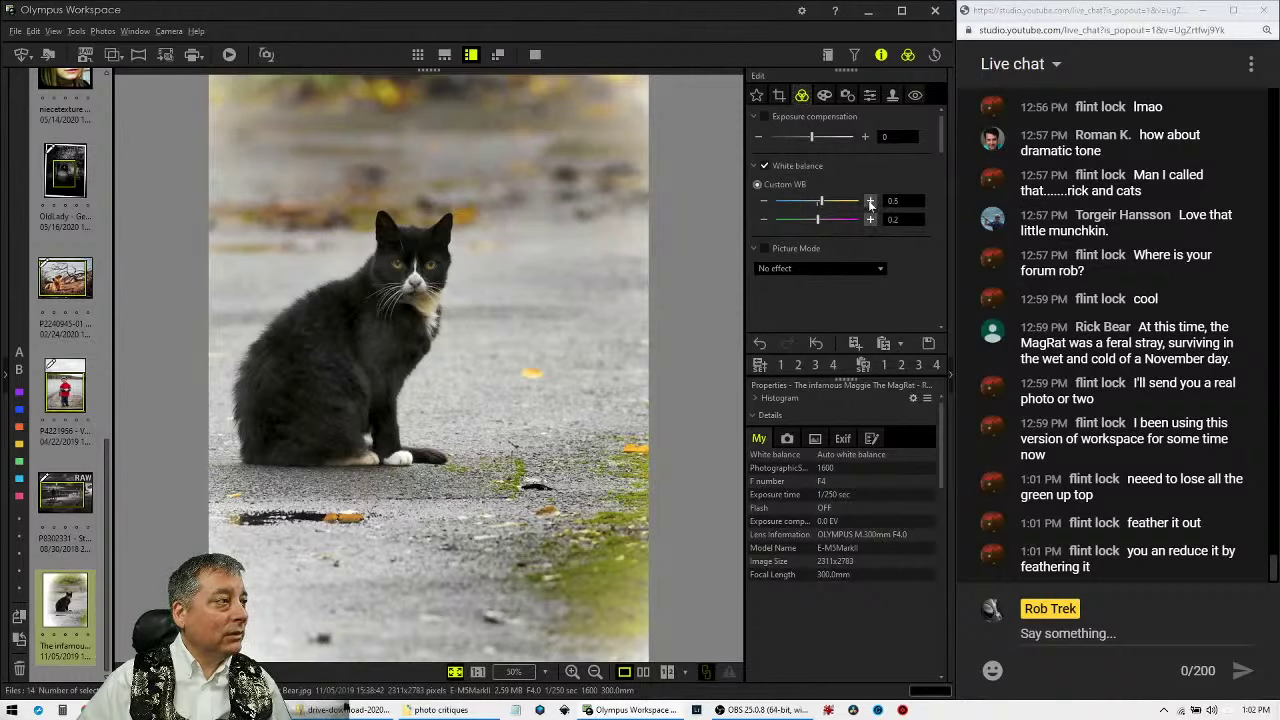
click(870, 201)
click(406, 268)
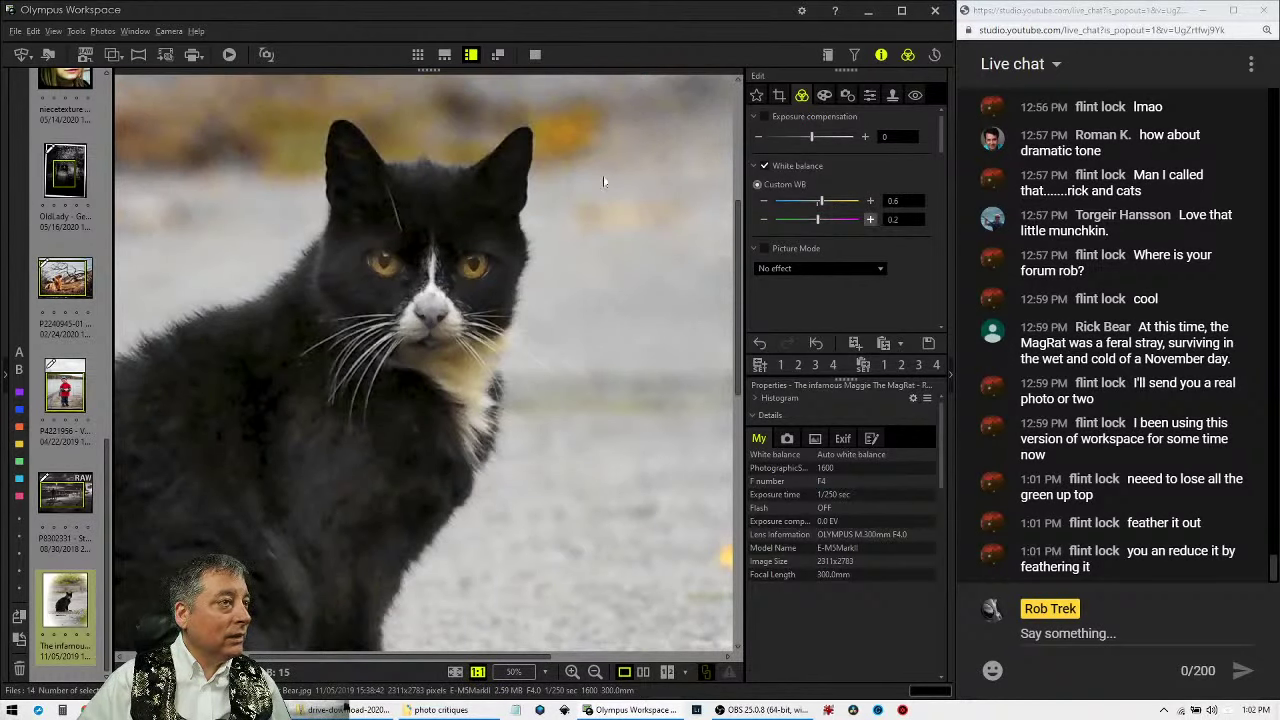
click(870, 96)
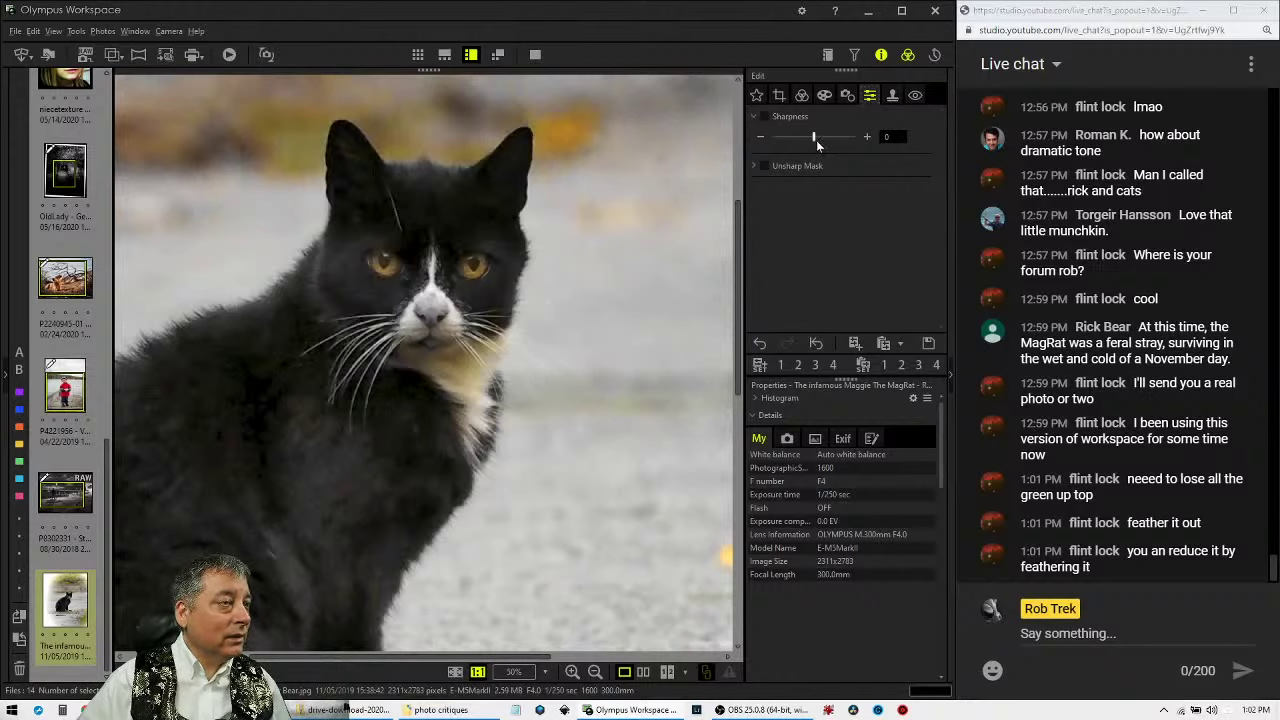
drag(816, 140, 828, 143)
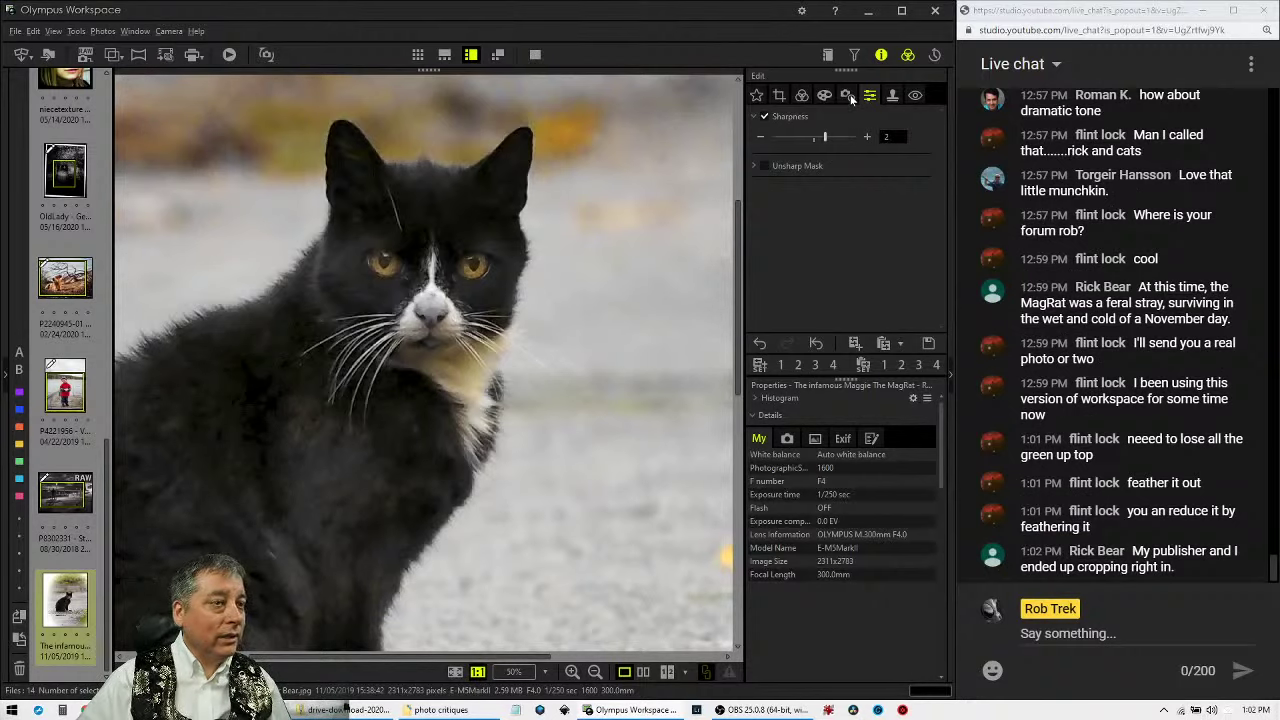
click(848, 96)
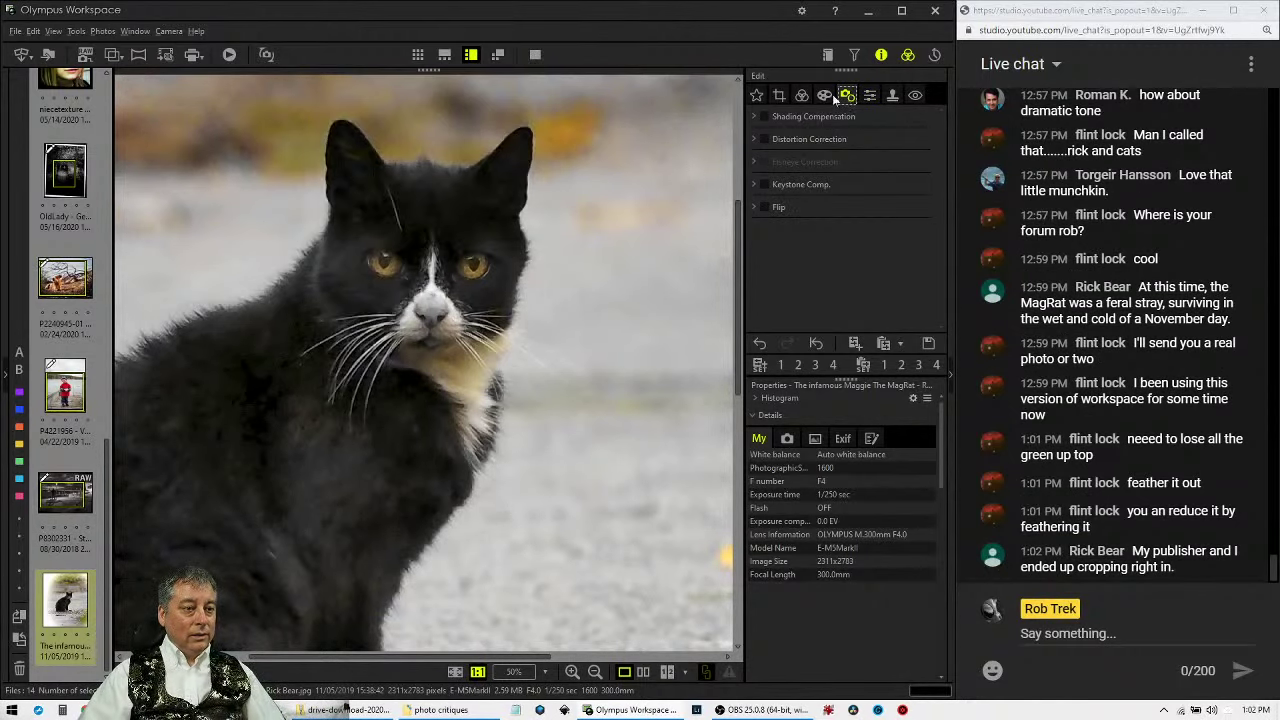
click(801, 97)
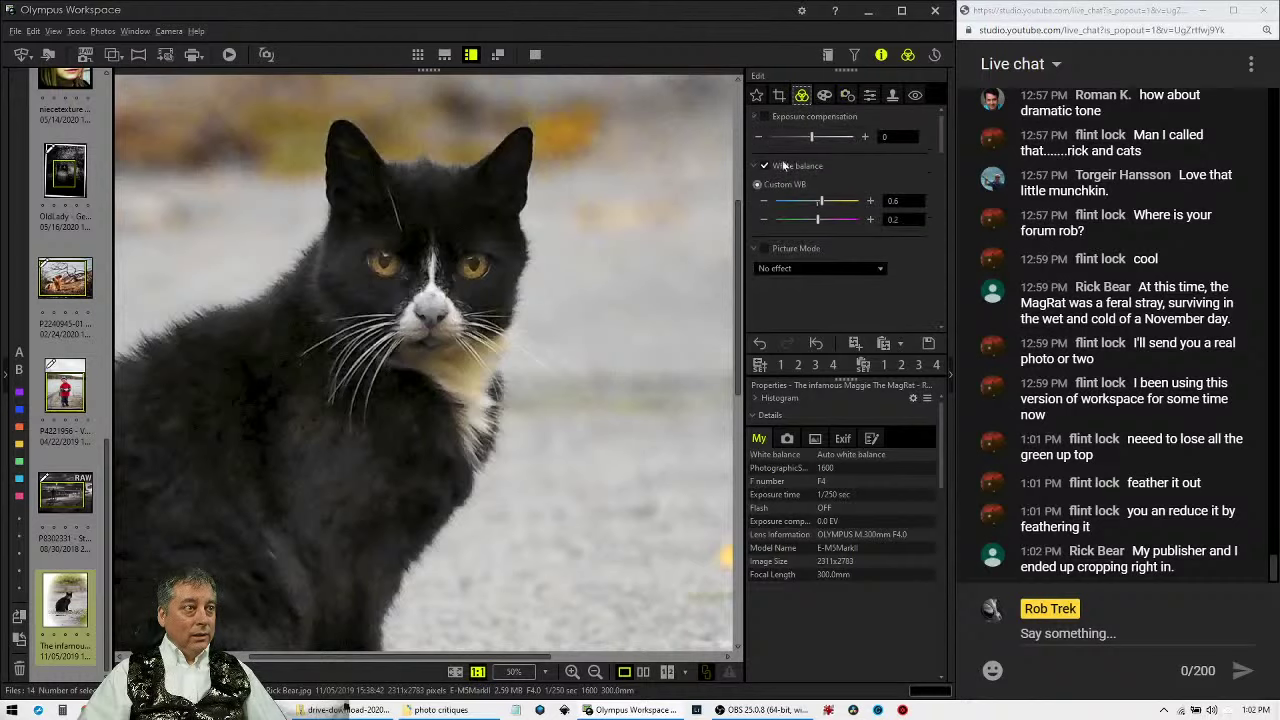
click(779, 96)
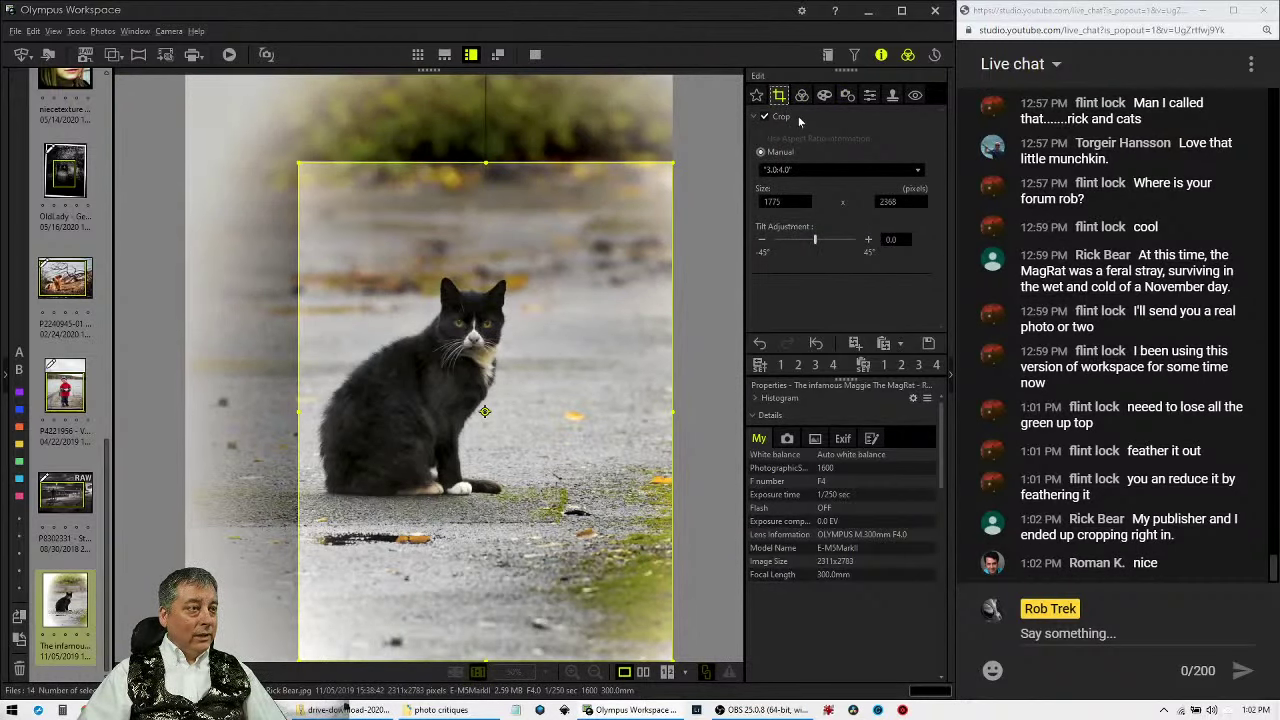
click(800, 98)
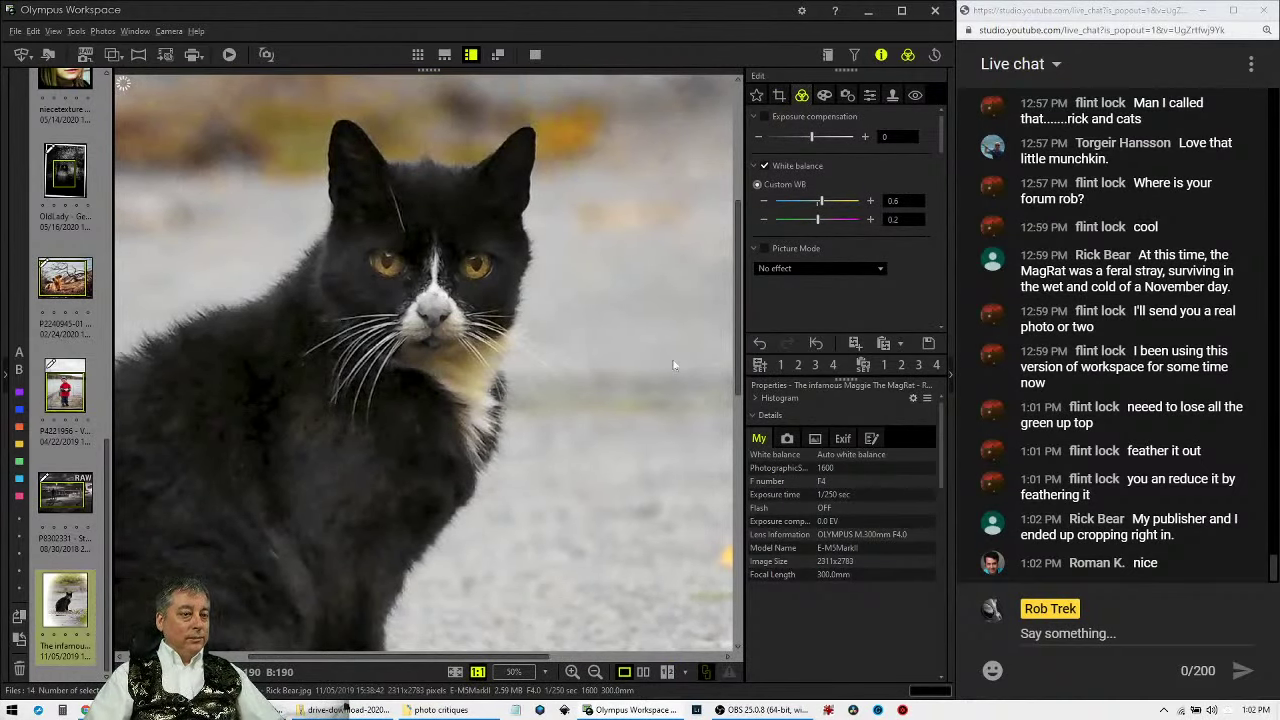
Fit the whole cat photo in view and compare the edited version side by side with the original in full screen.
key(ctrl+z)
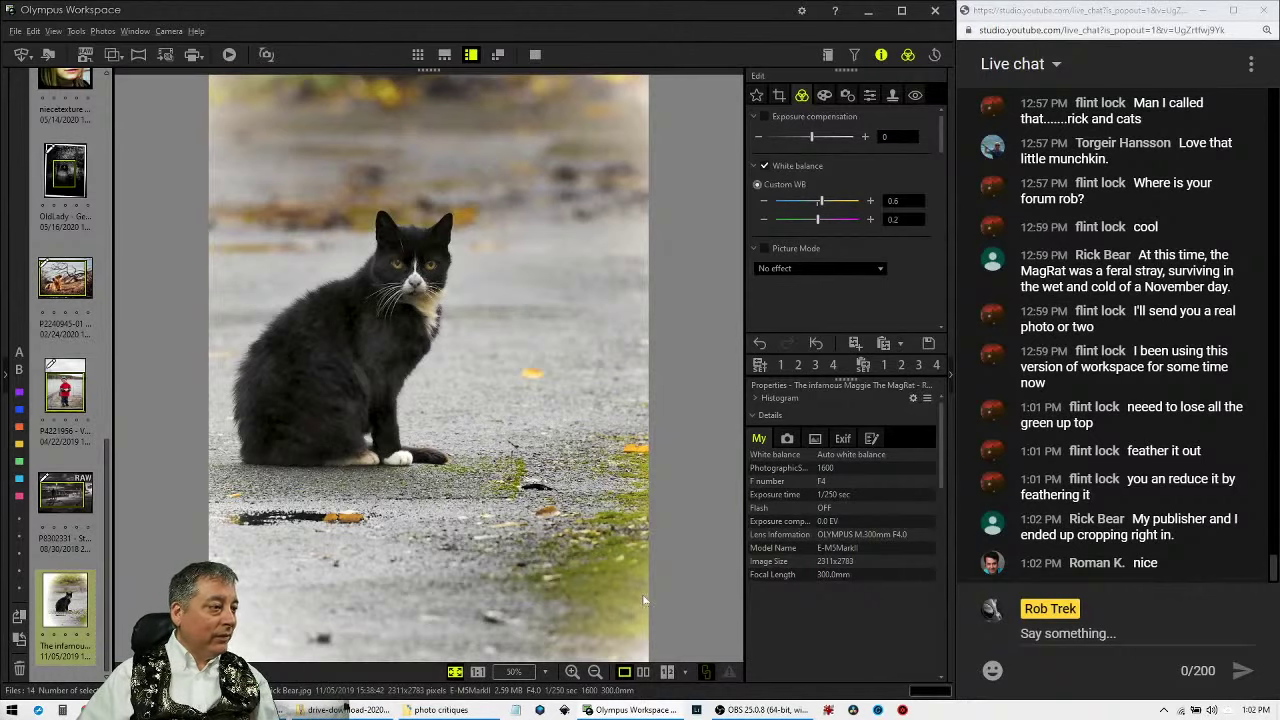
click(642, 673)
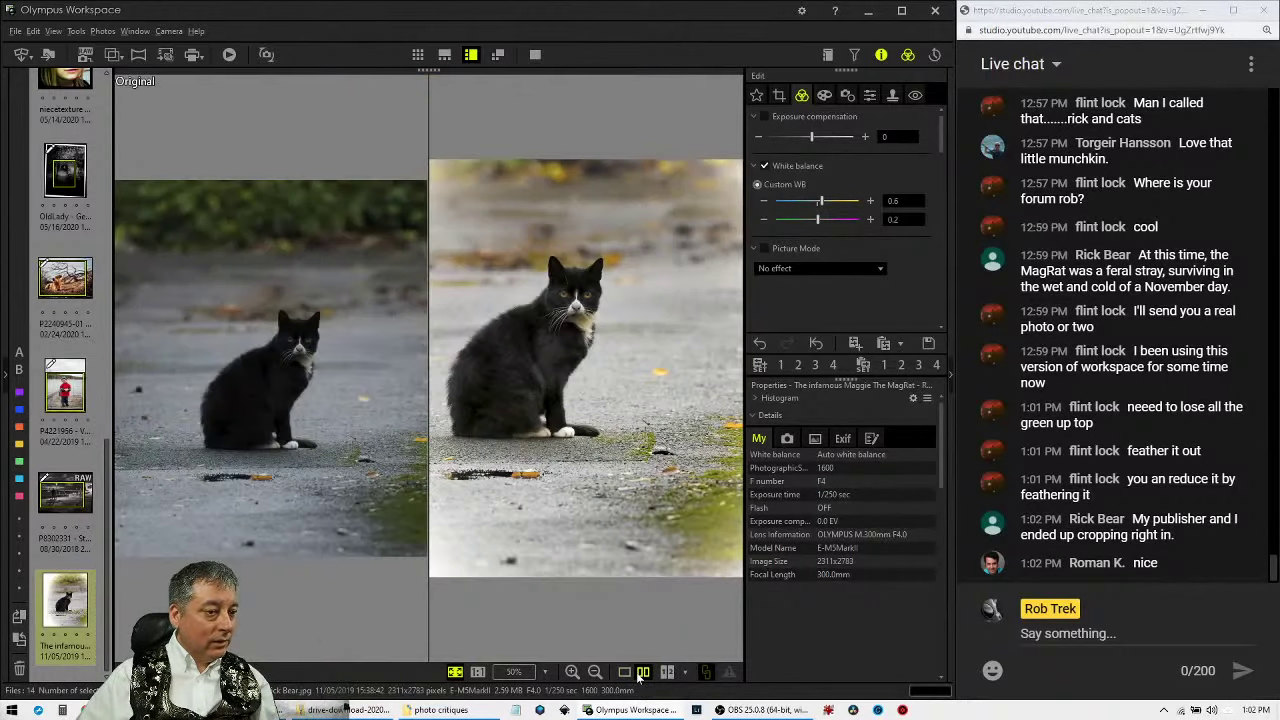
click(540, 56)
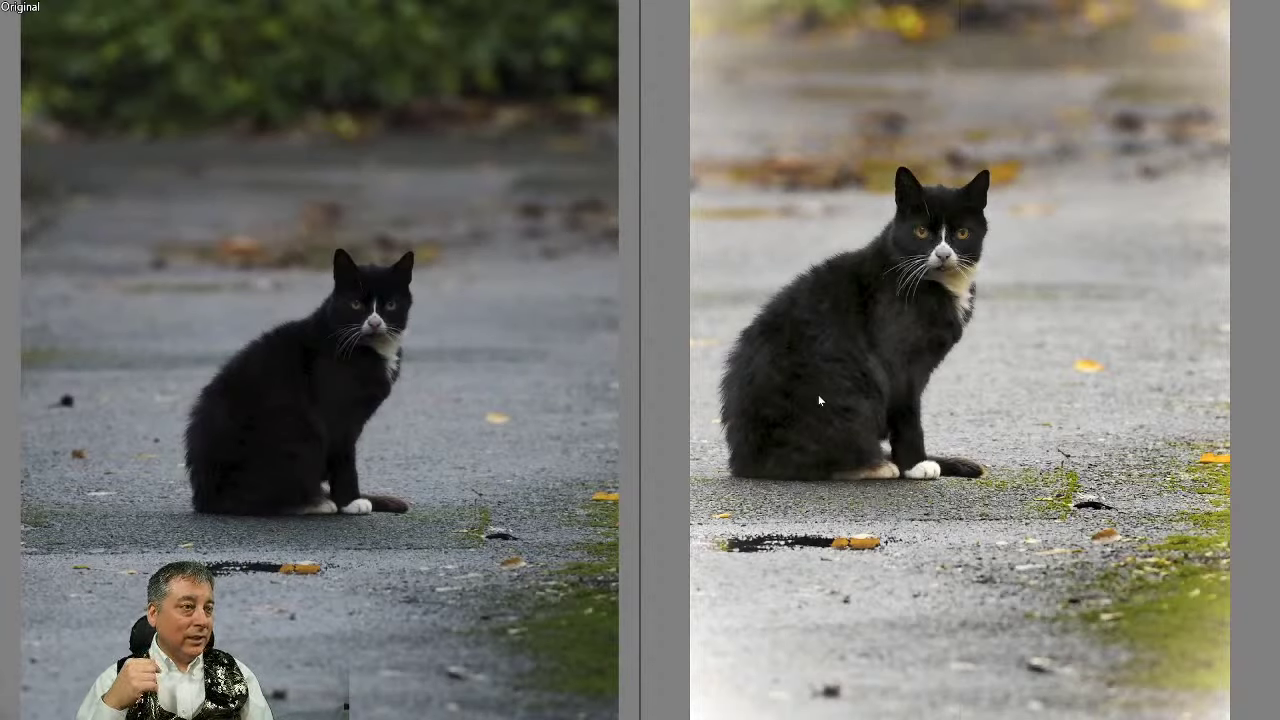
key(Escape)
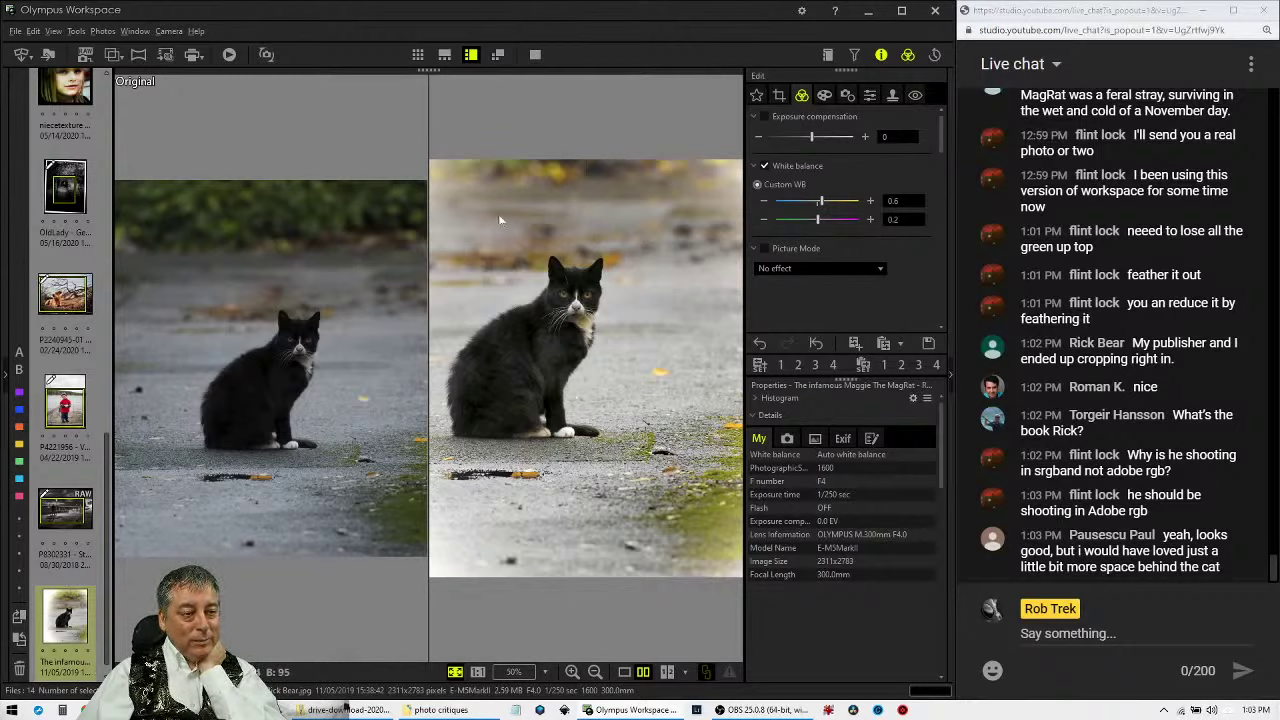
Shift the crop frame slightly left to leave more space behind the cat, and compare the result with the original in full screen.
click(779, 94)
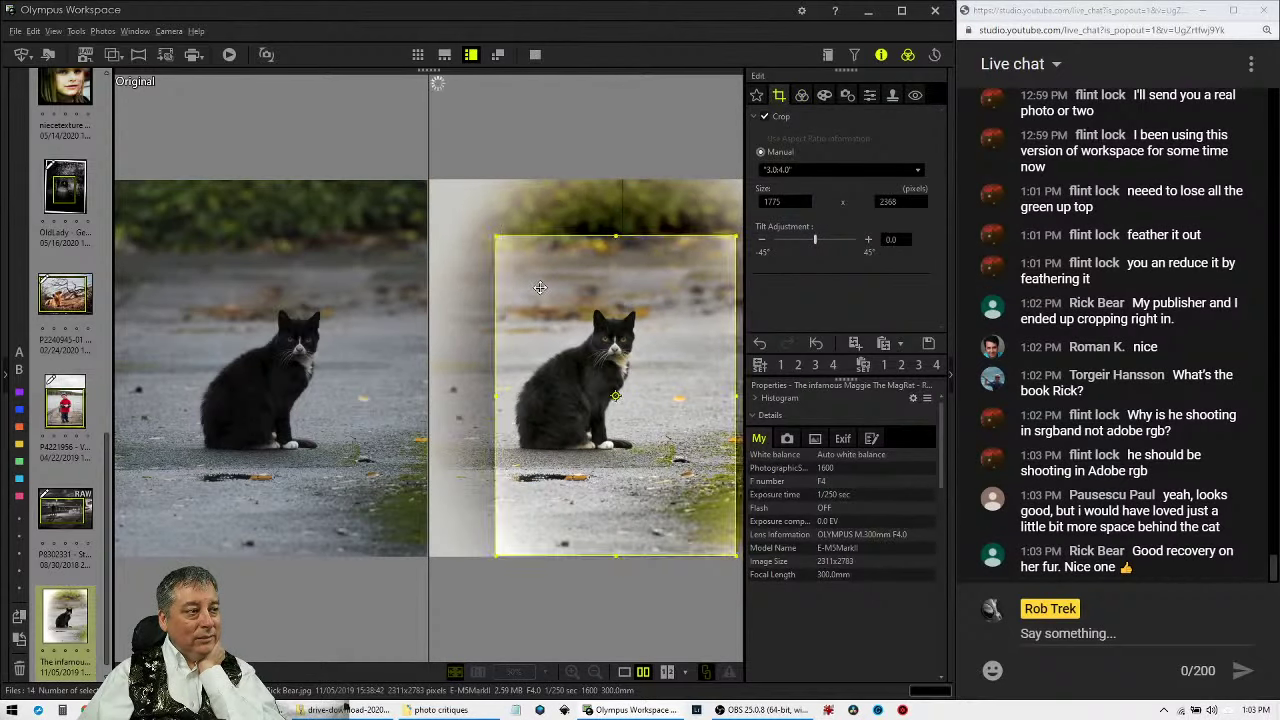
drag(540, 287, 535, 287)
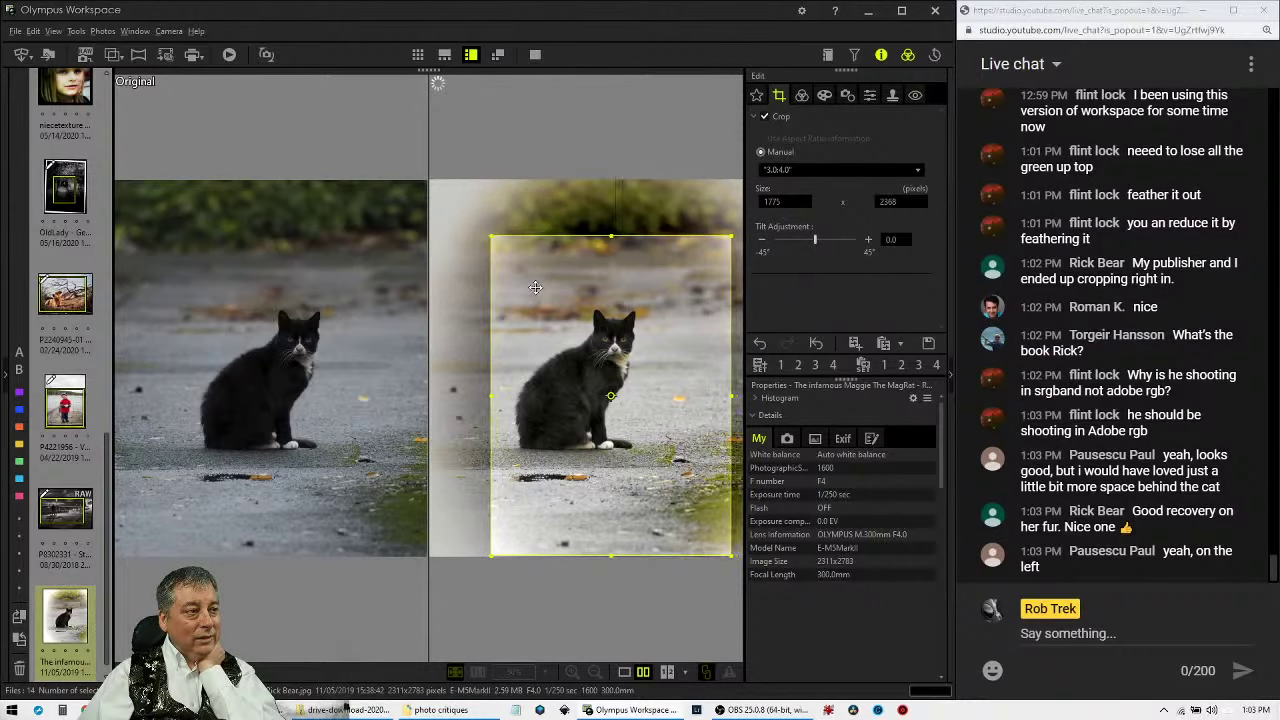
click(801, 100)
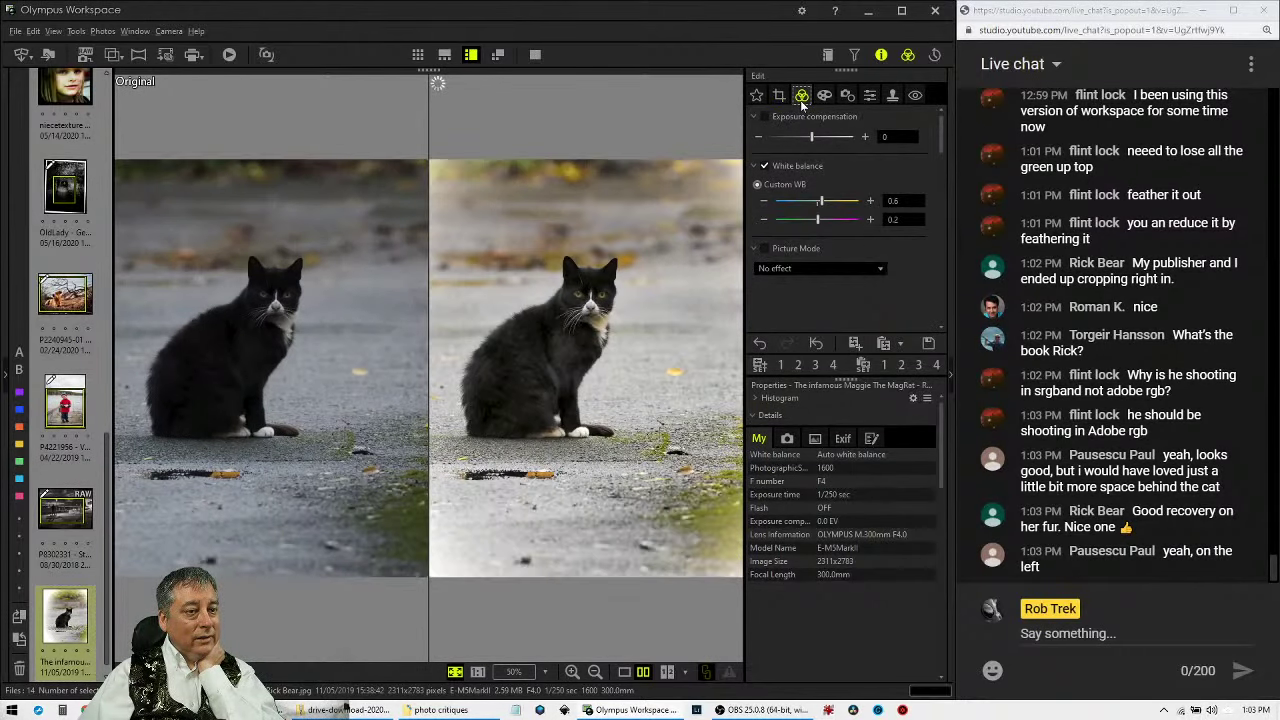
click(535, 54)
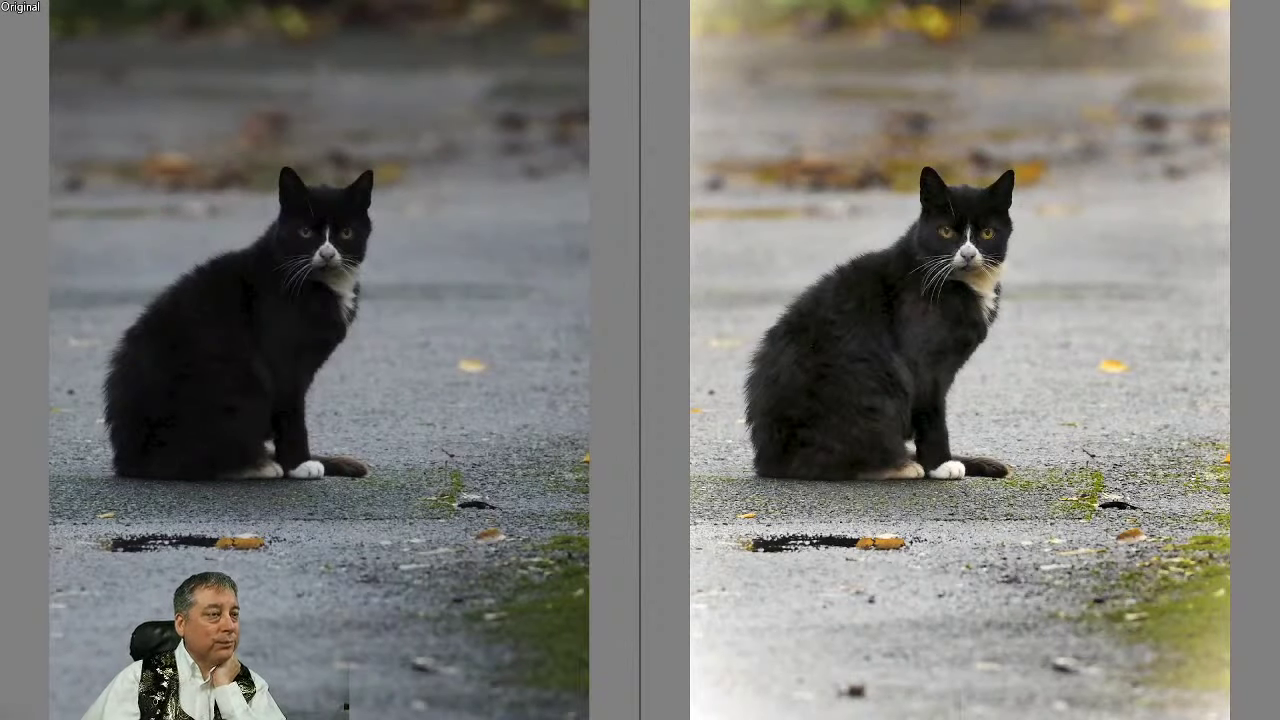
key(Escape)
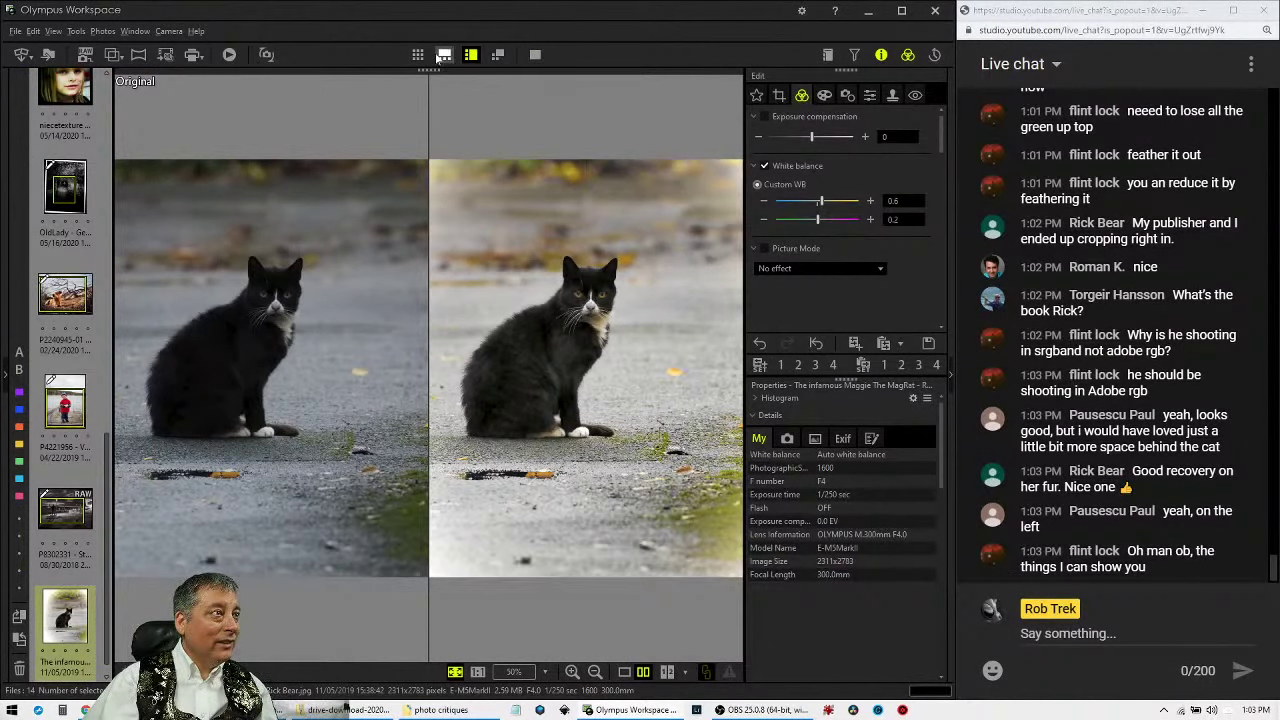
click(63, 322)
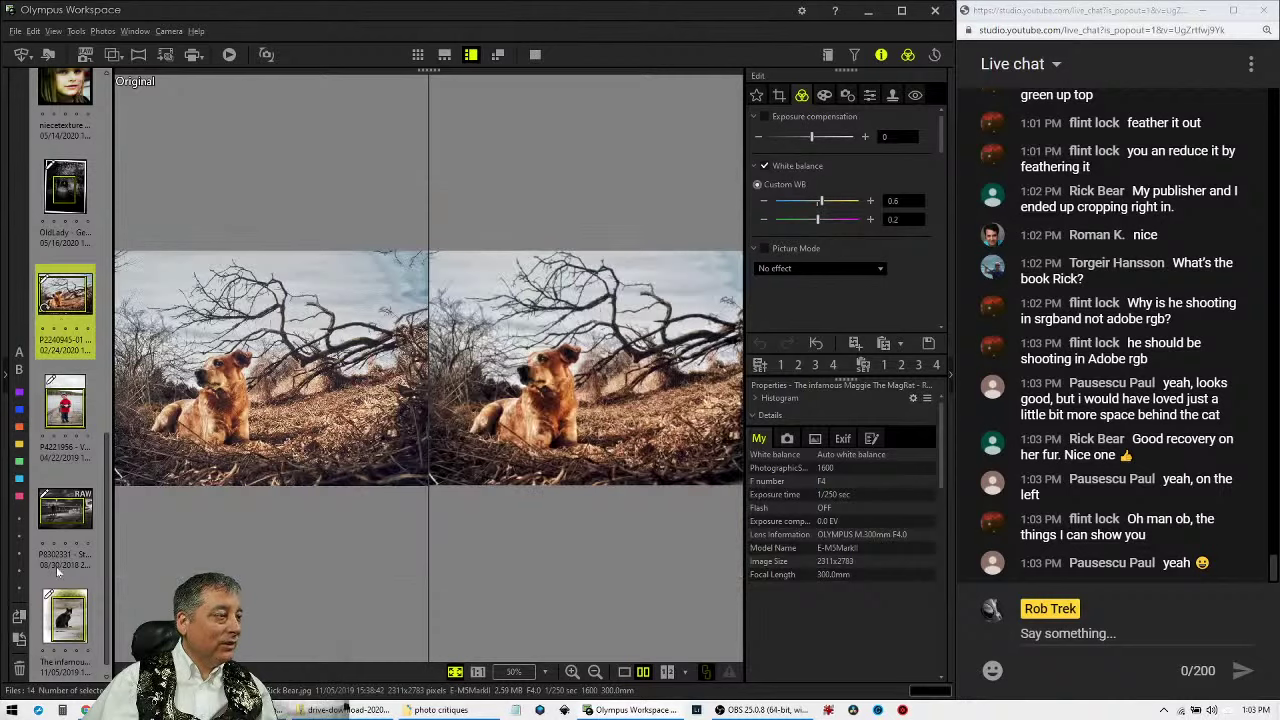
click(63, 618)
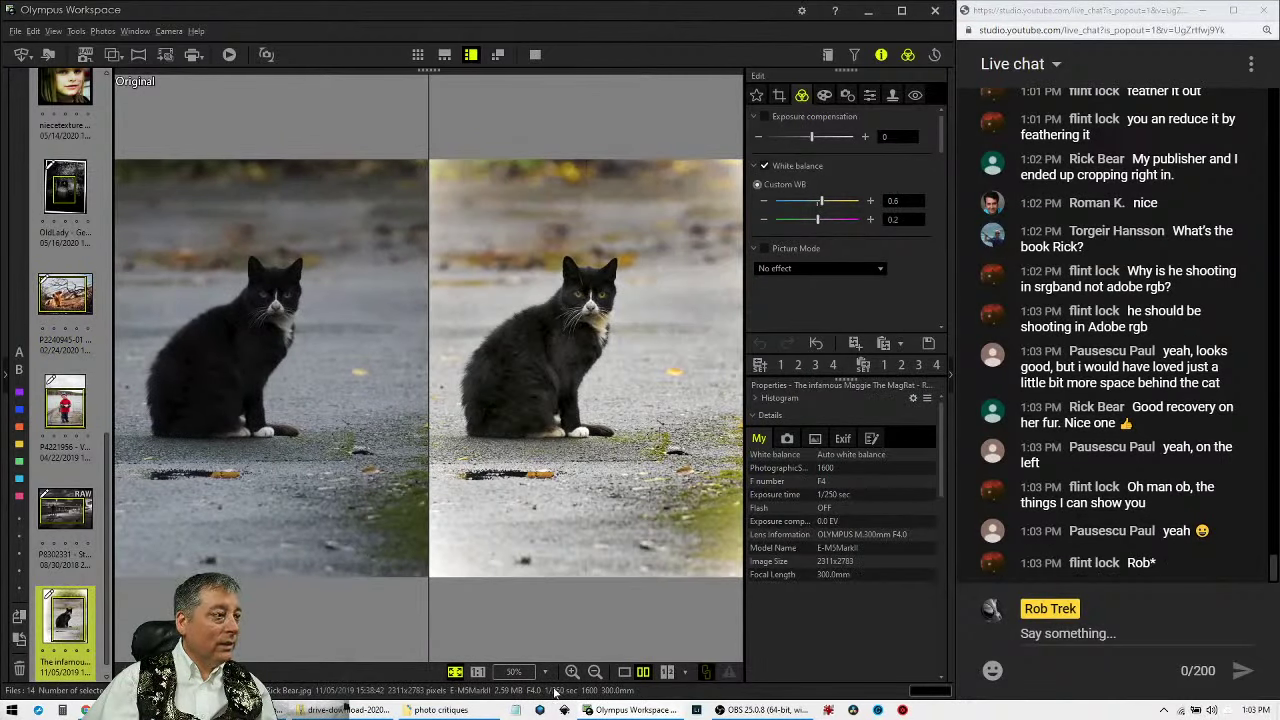
click(824, 95)
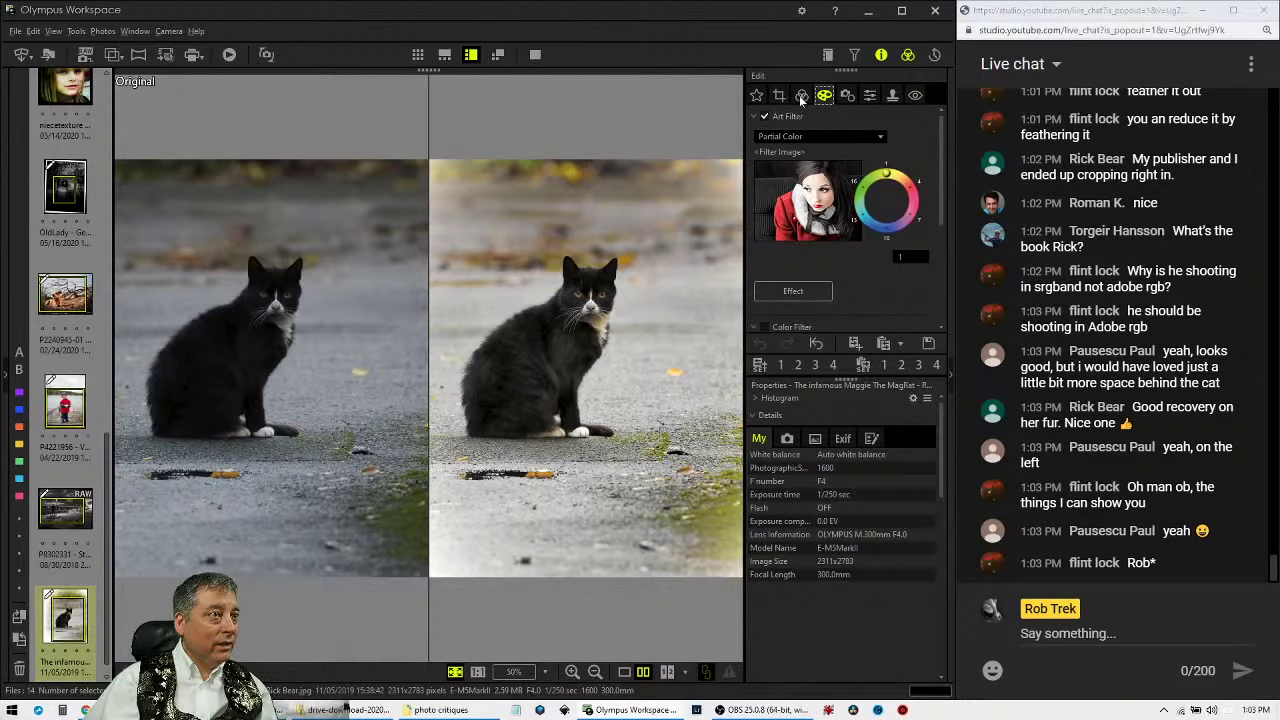
Move the 1775 x 2368 pixel crop frame a little further left in single-image view, and preview the recropped cat photo full screen.
click(785, 97)
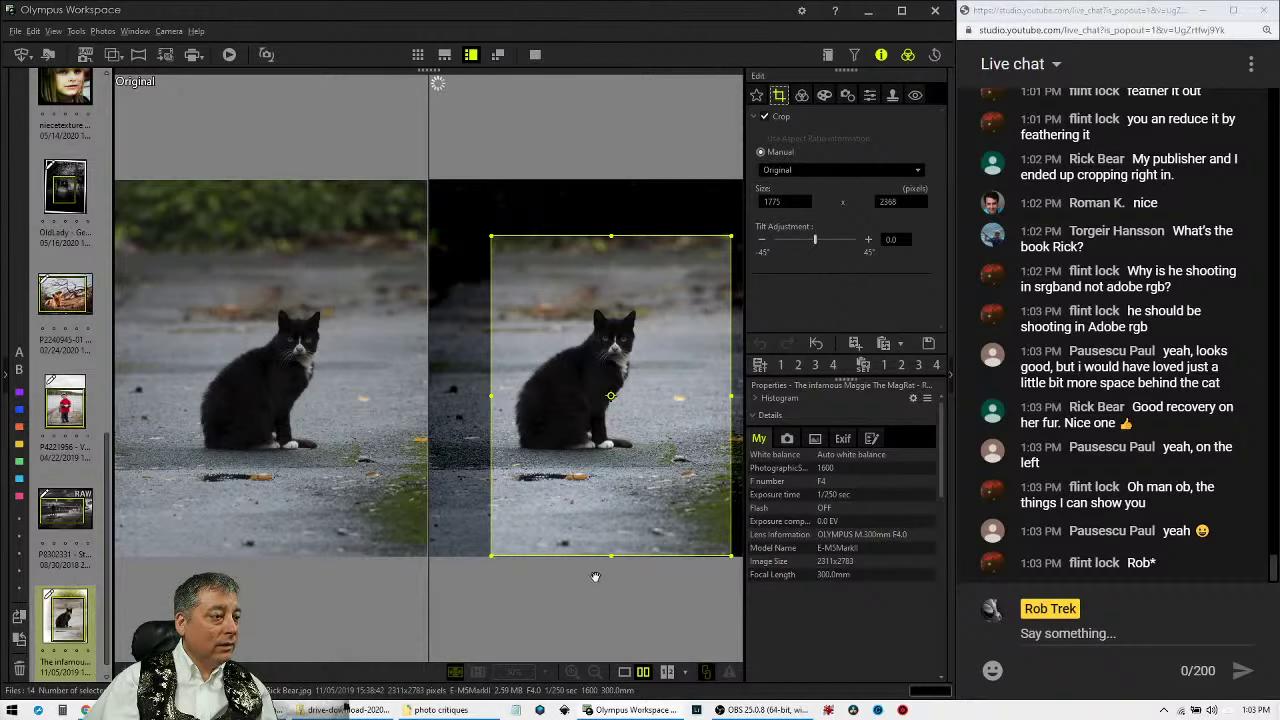
click(624, 673)
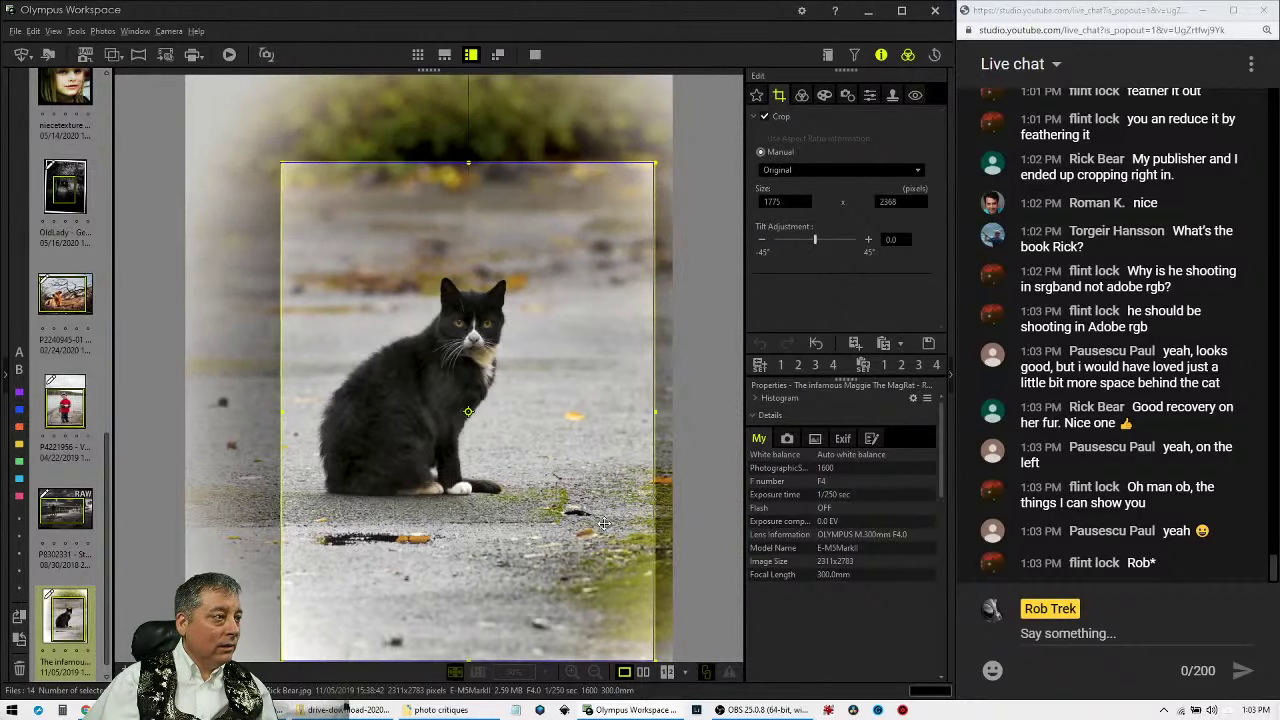
drag(602, 524, 600, 524)
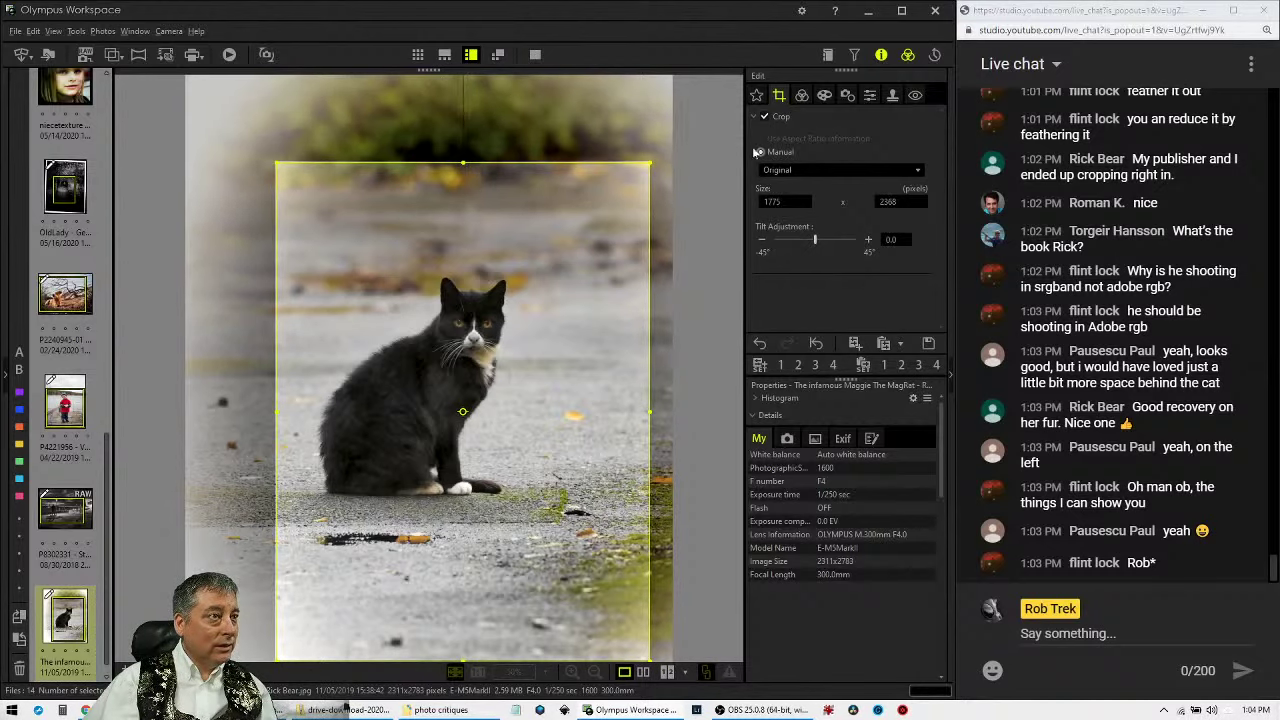
click(801, 95)
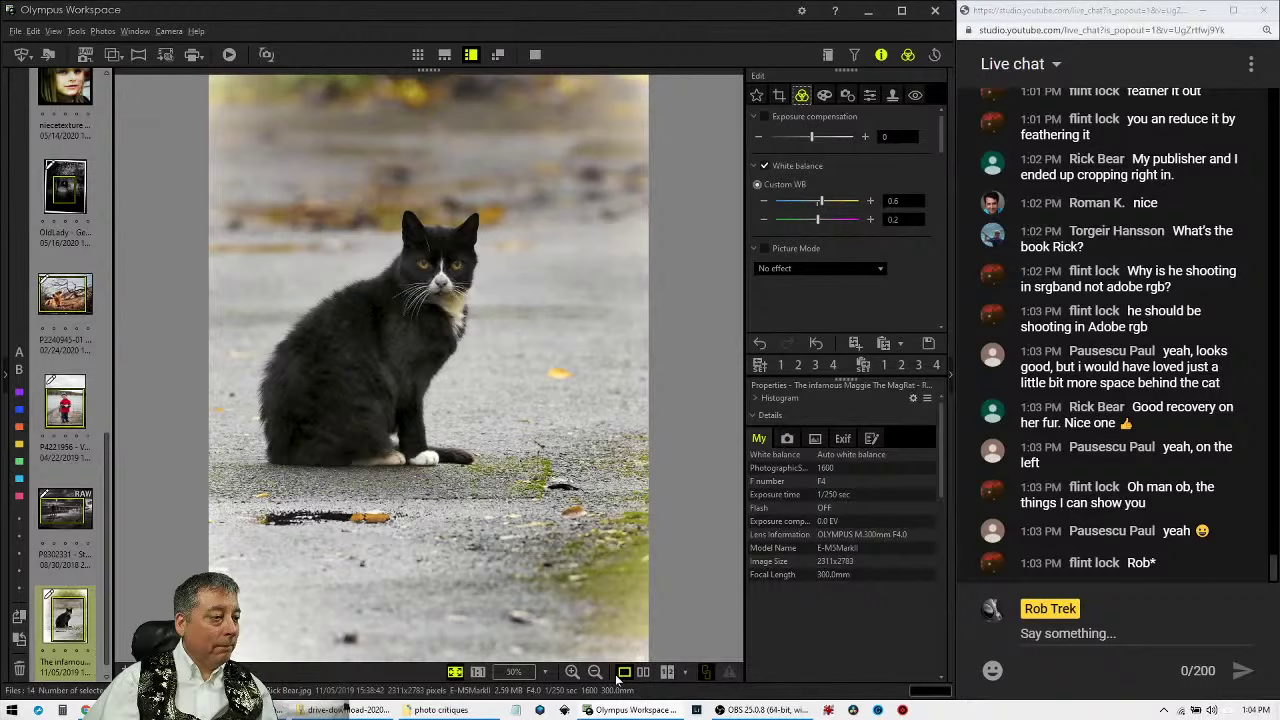
click(537, 56)
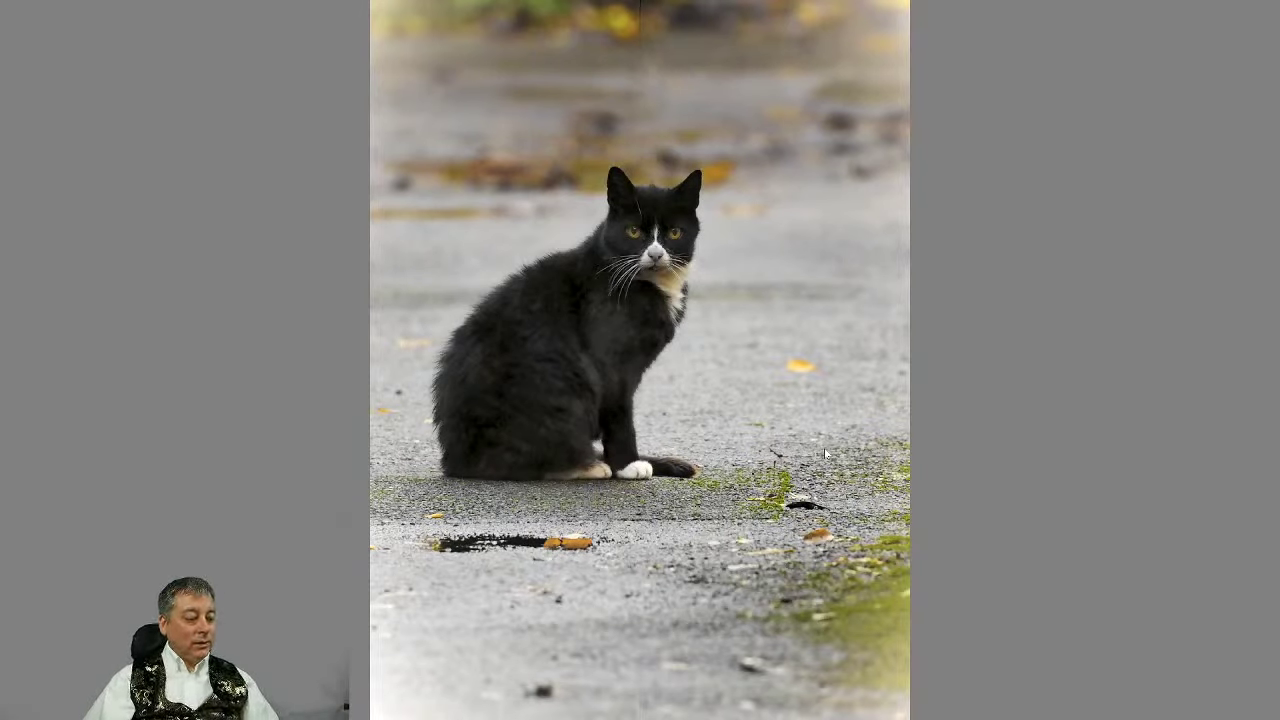
key(Escape)
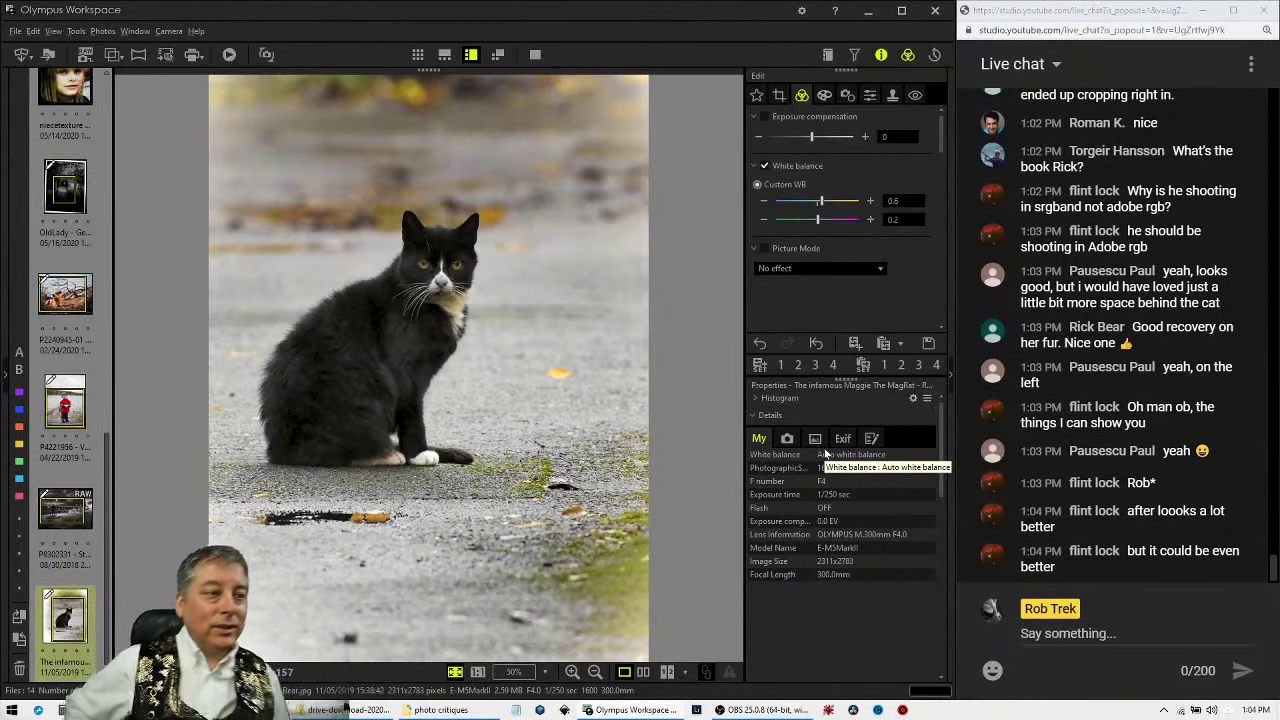